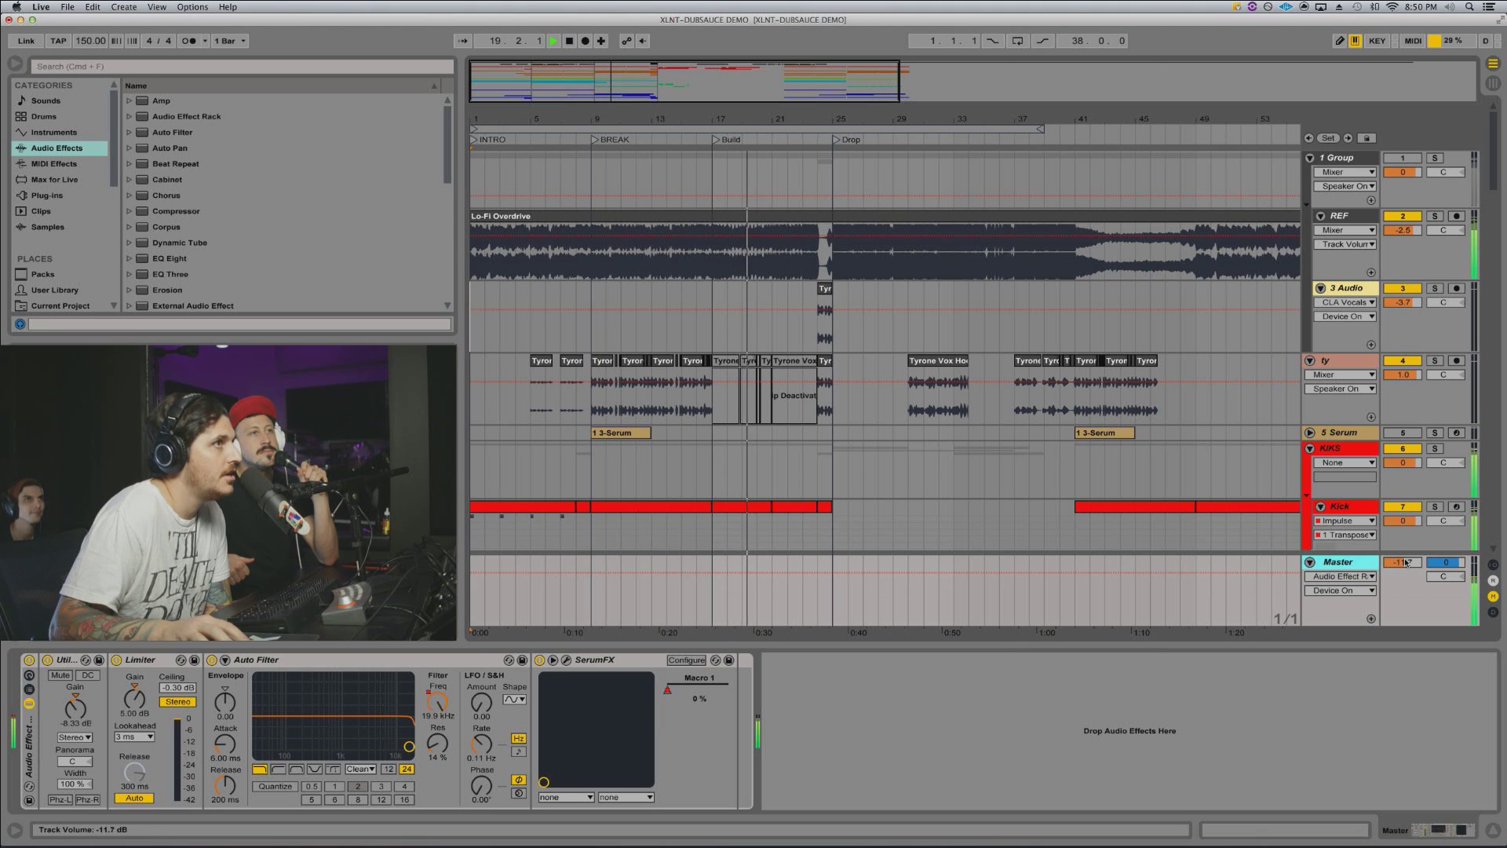
Step: Set the Master track's volume to -9.0 dB
left_click_drag(1404, 562, 1405, 545)
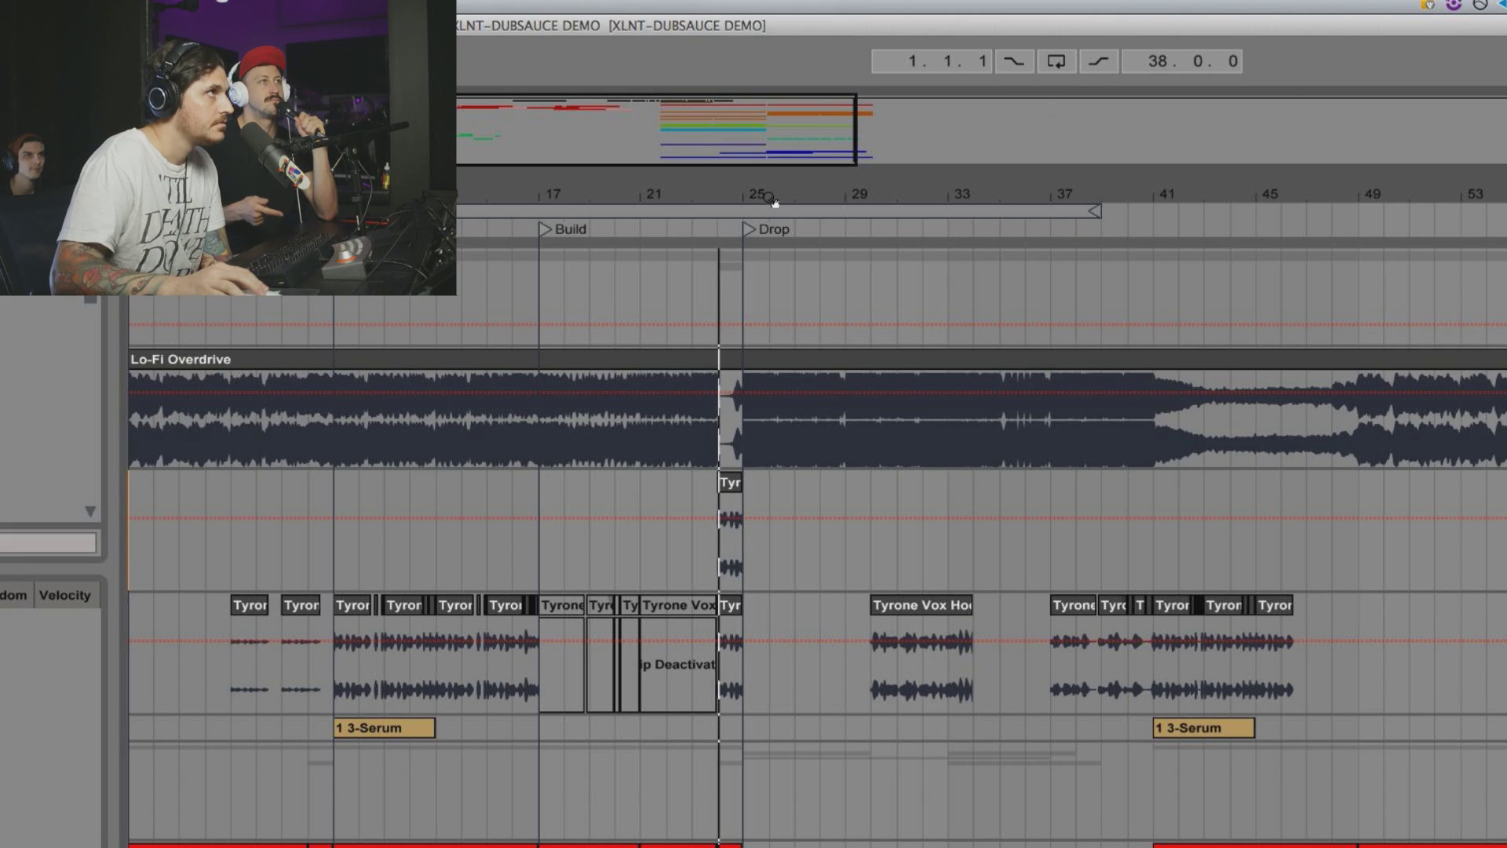
Step: Look over the vocal, kick and loop tracks from the intro through the build to the drop
left_click_drag(847, 124, 866, 147)
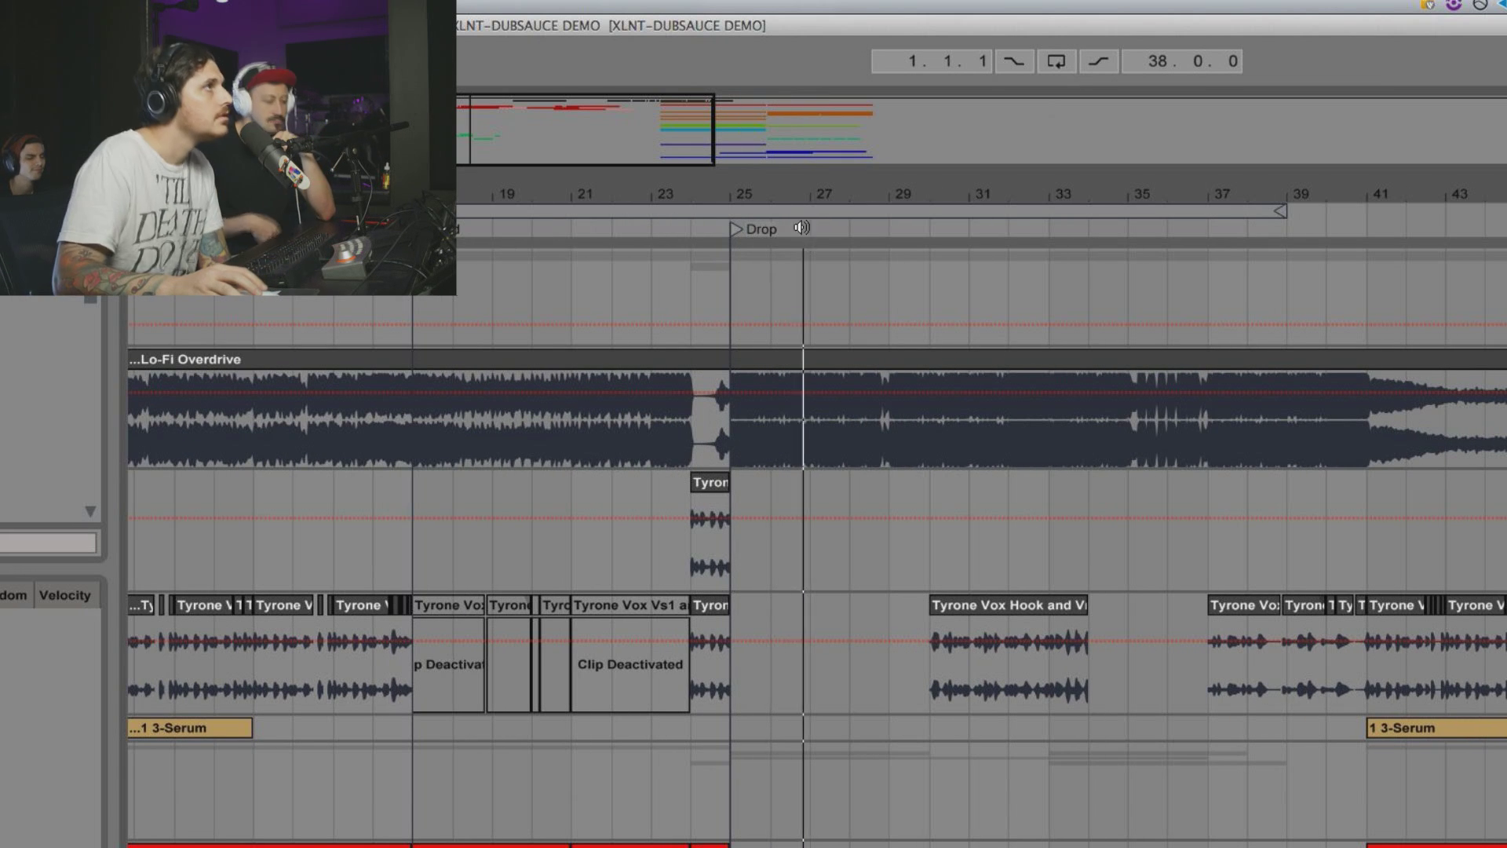
left_click_drag(809, 200, 809, 205)
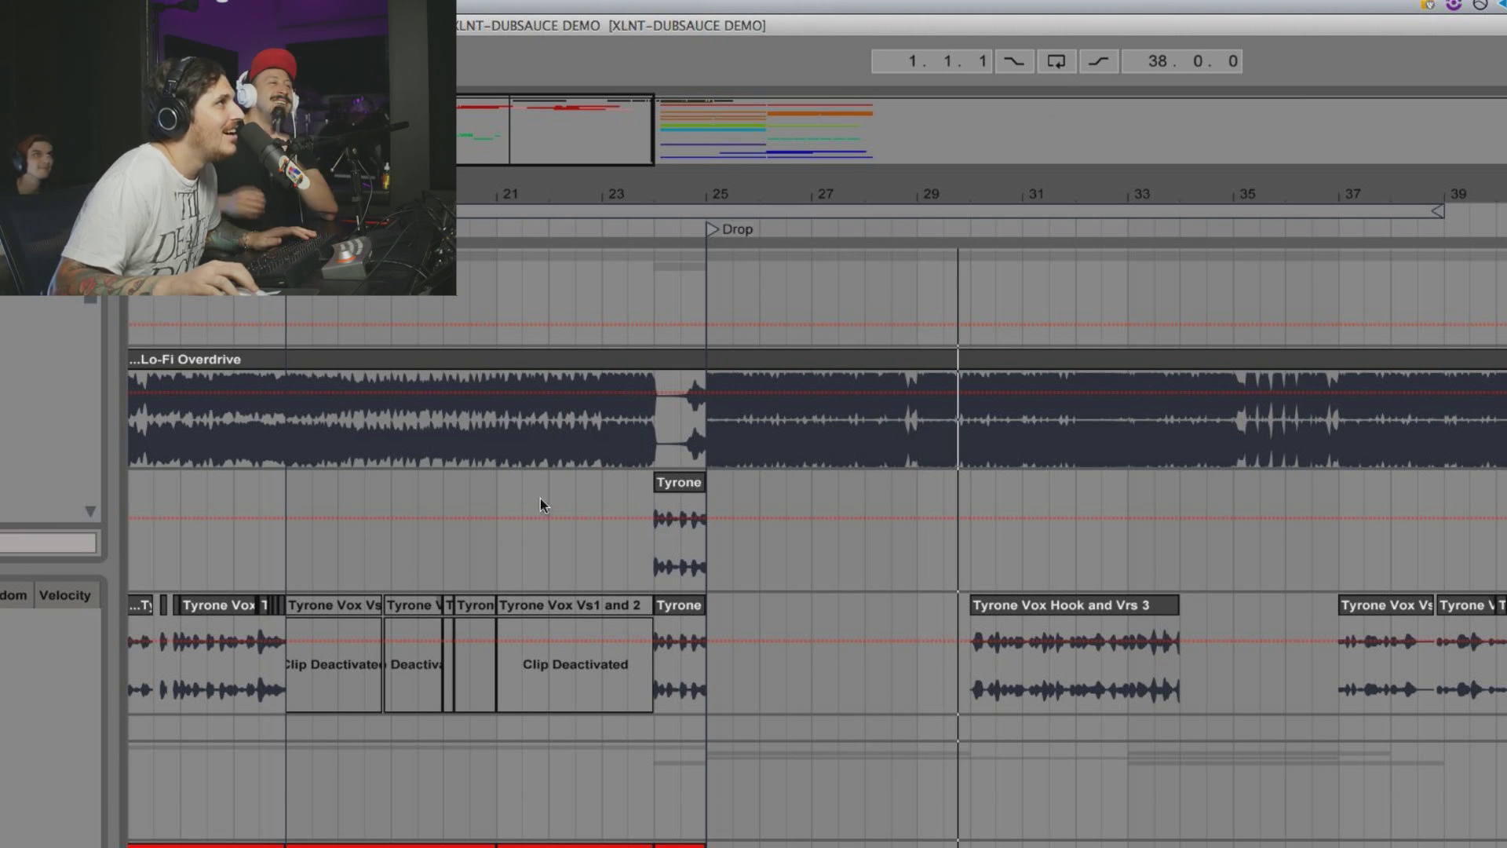
scroll(493, 520, "down", 1)
scroll(493, 520, "left", 1)
scroll(493, 519, "left", 5)
scroll(534, 272, "down", 1)
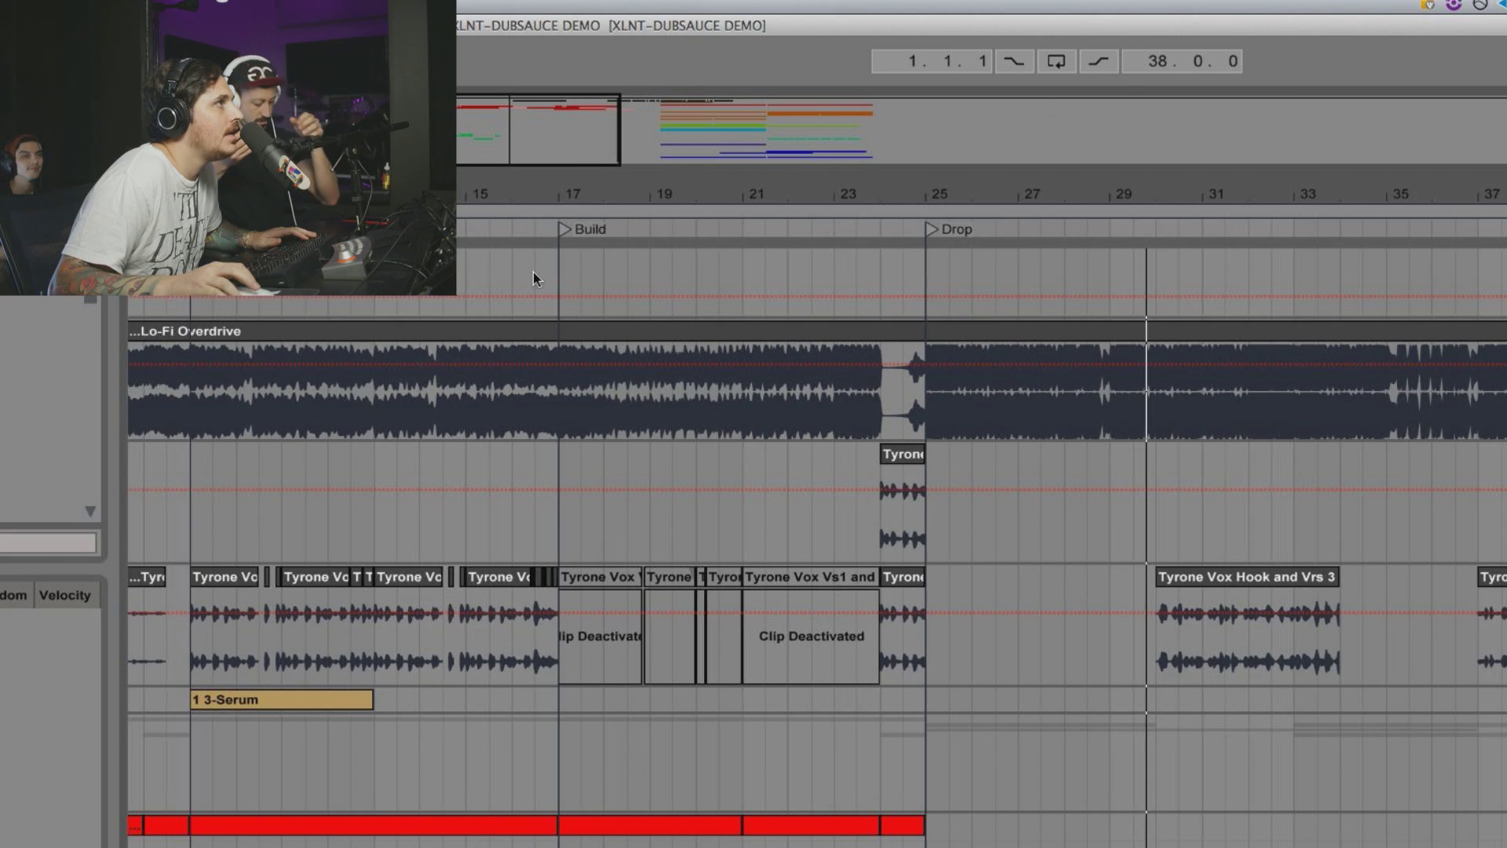
scroll(548, 397, "left", 2)
scroll(548, 397, "down", 1)
scroll(548, 397, "down", 5)
scroll(471, 495, "up", 2)
scroll(471, 494, "right", 3)
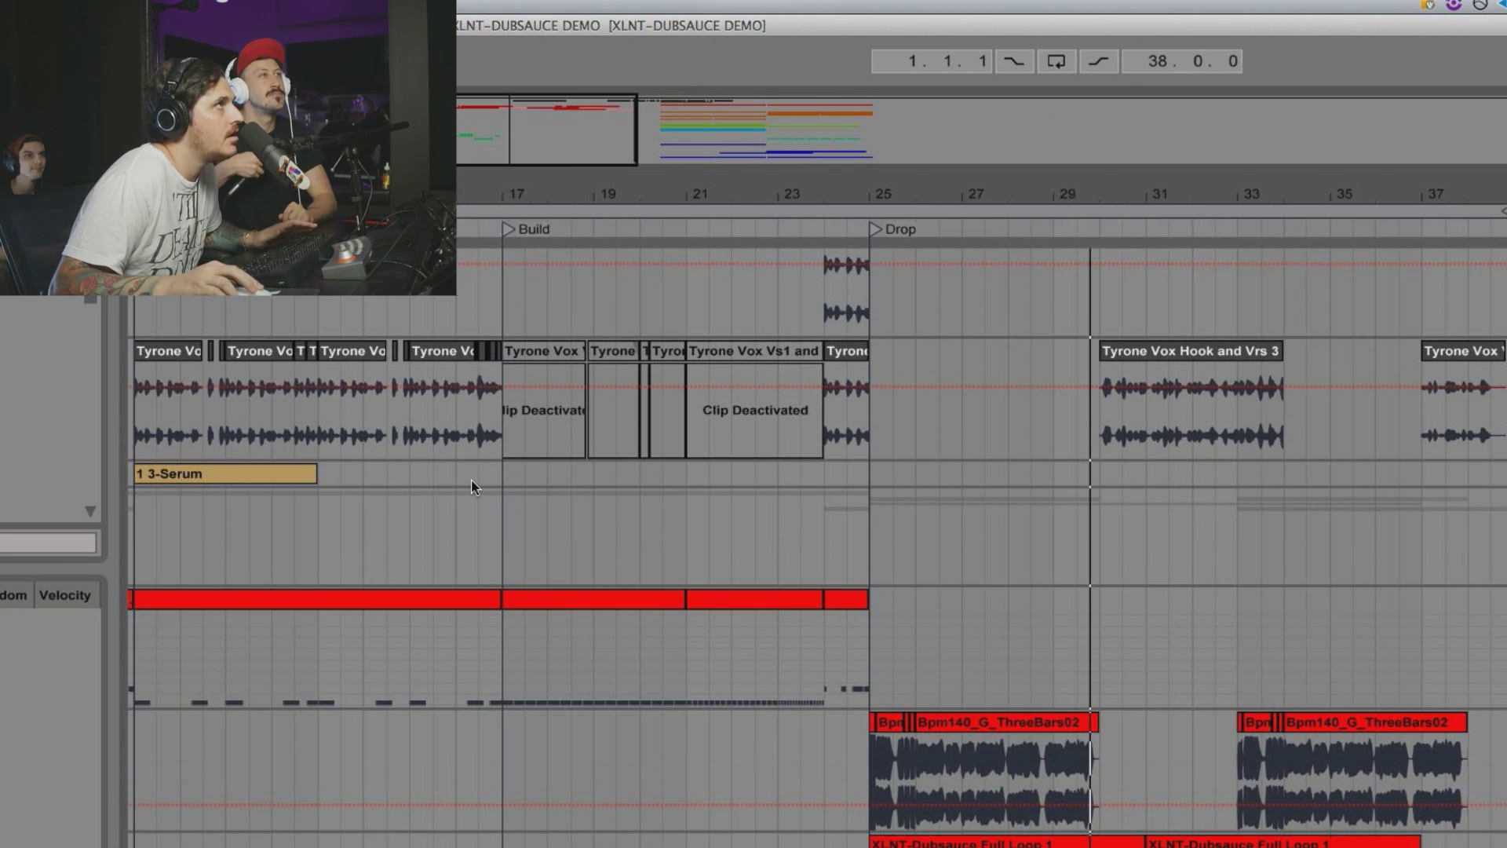
scroll(473, 486, "left", 6)
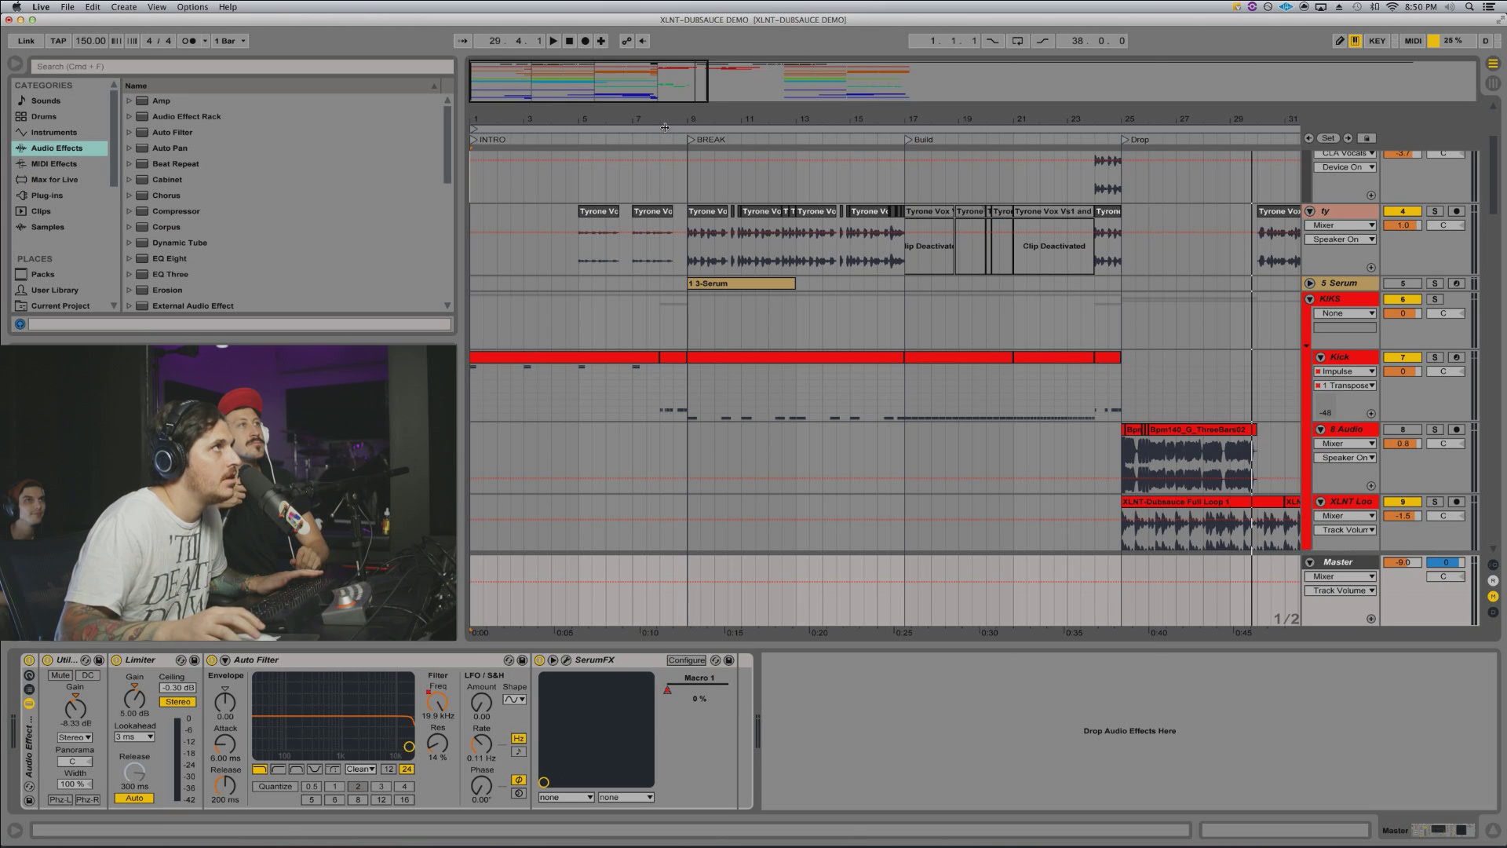
left_click_drag(659, 123, 608, 173)
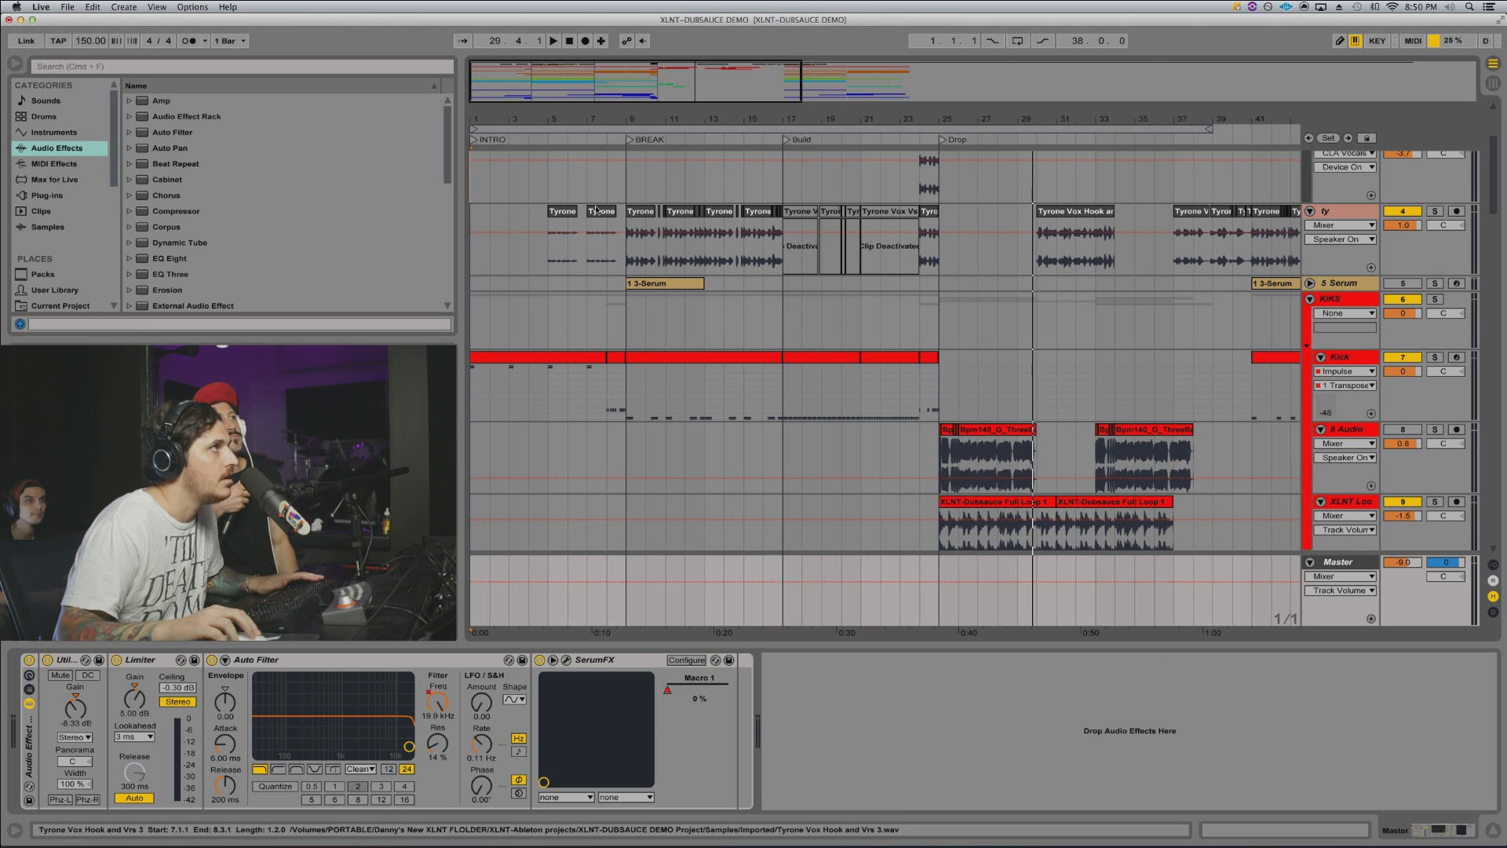
Step: Select the Kick track's Break clip to show its Impulse instrument and arm the track for recording
left_click(531, 359)
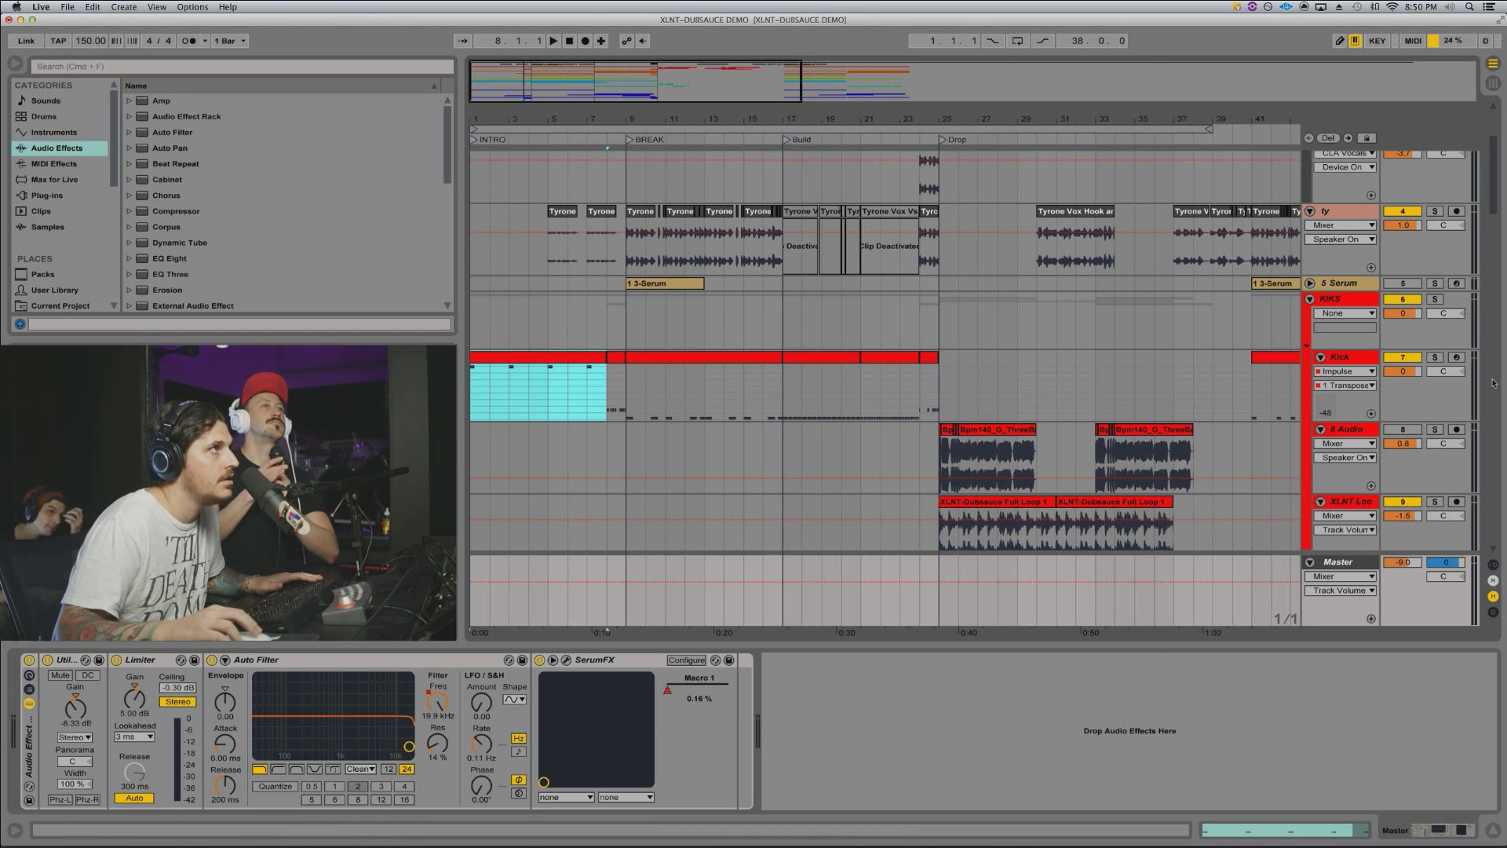
left_click(639, 357)
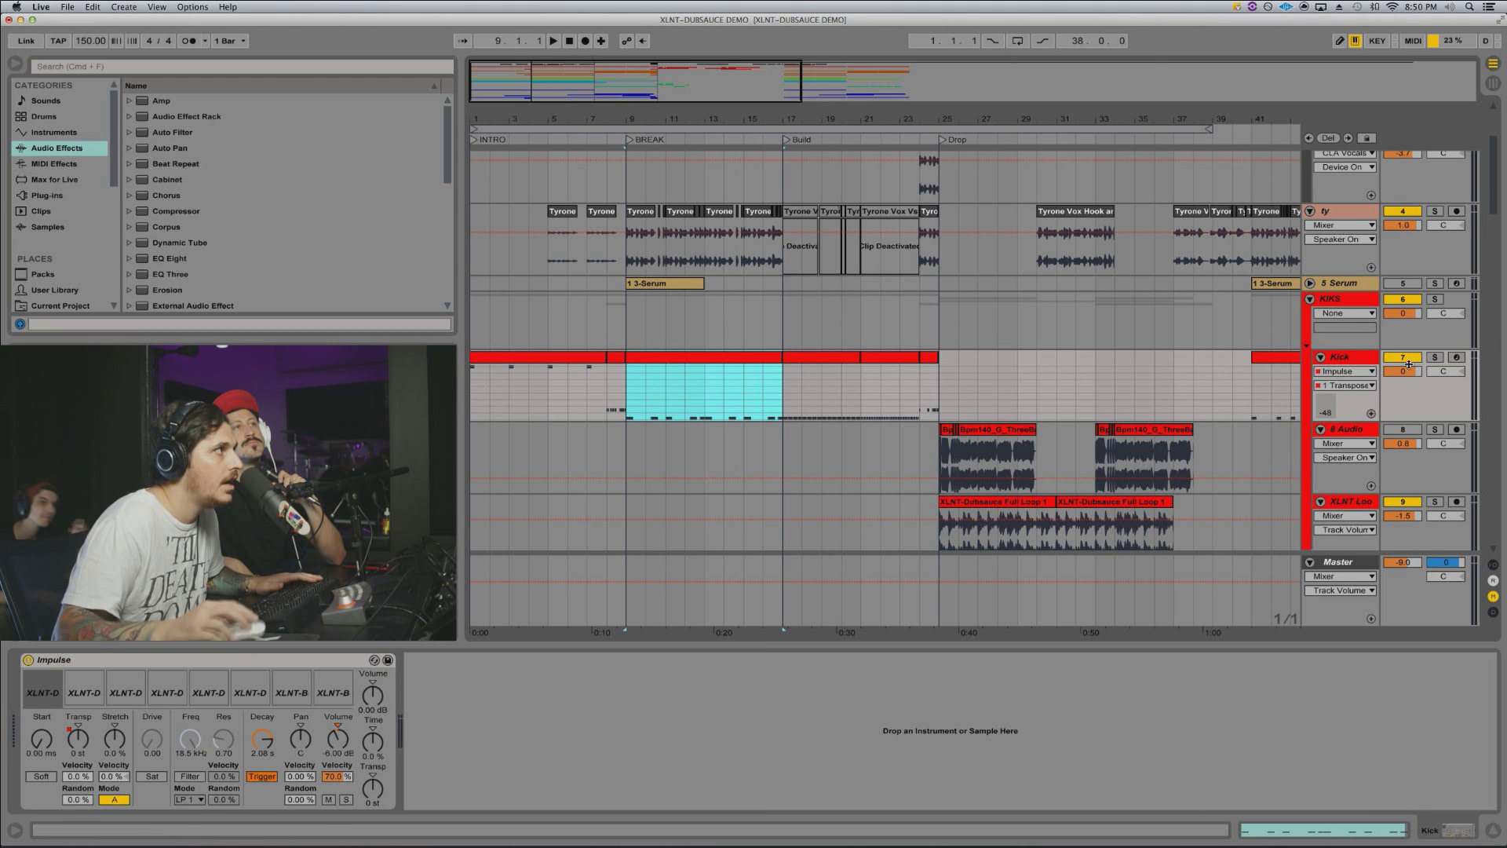
mouse_move(113, 692)
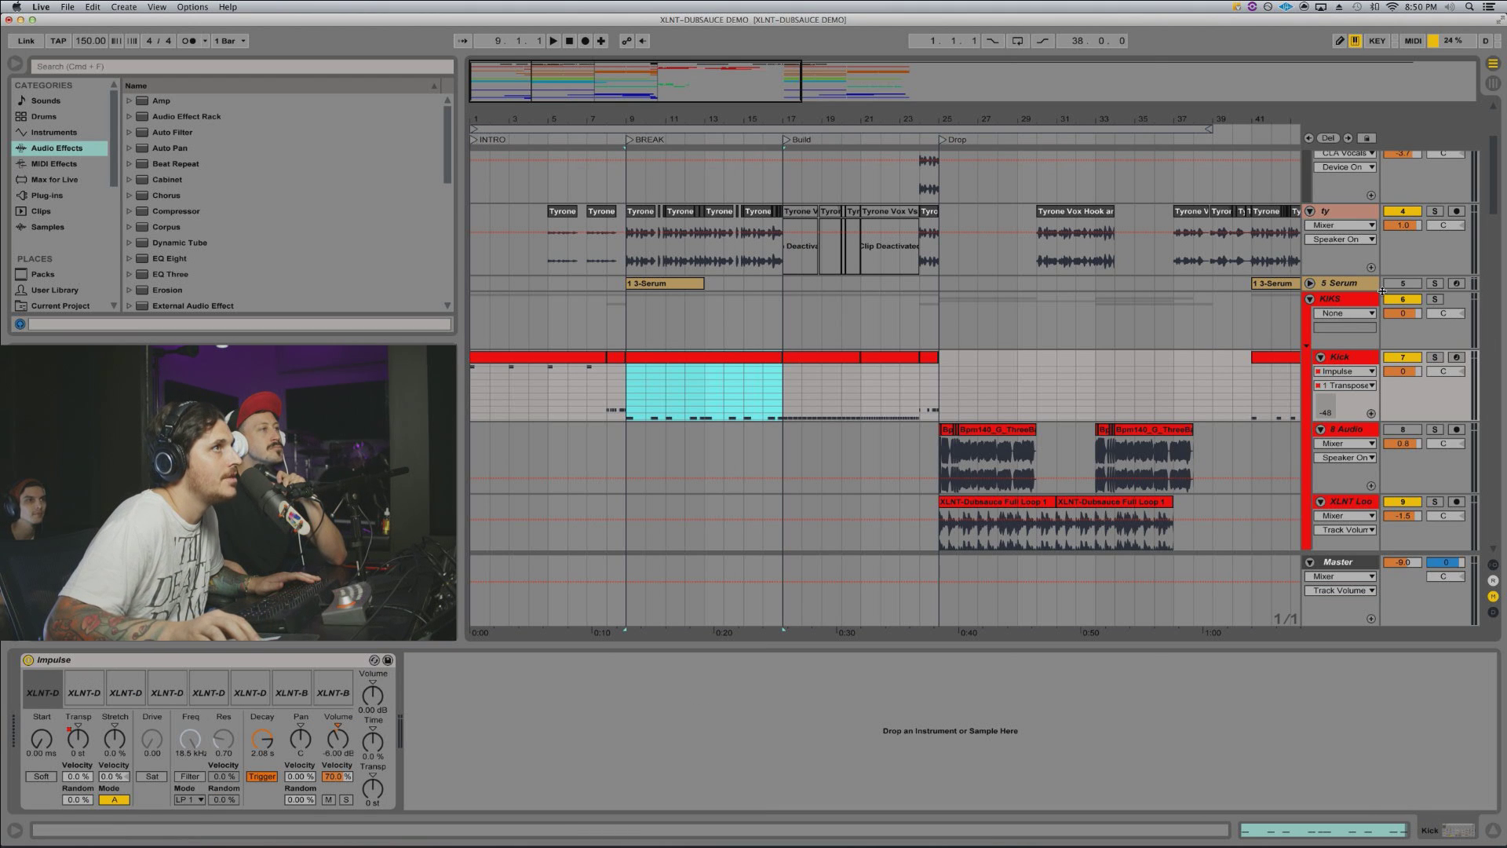
left_click(1458, 357)
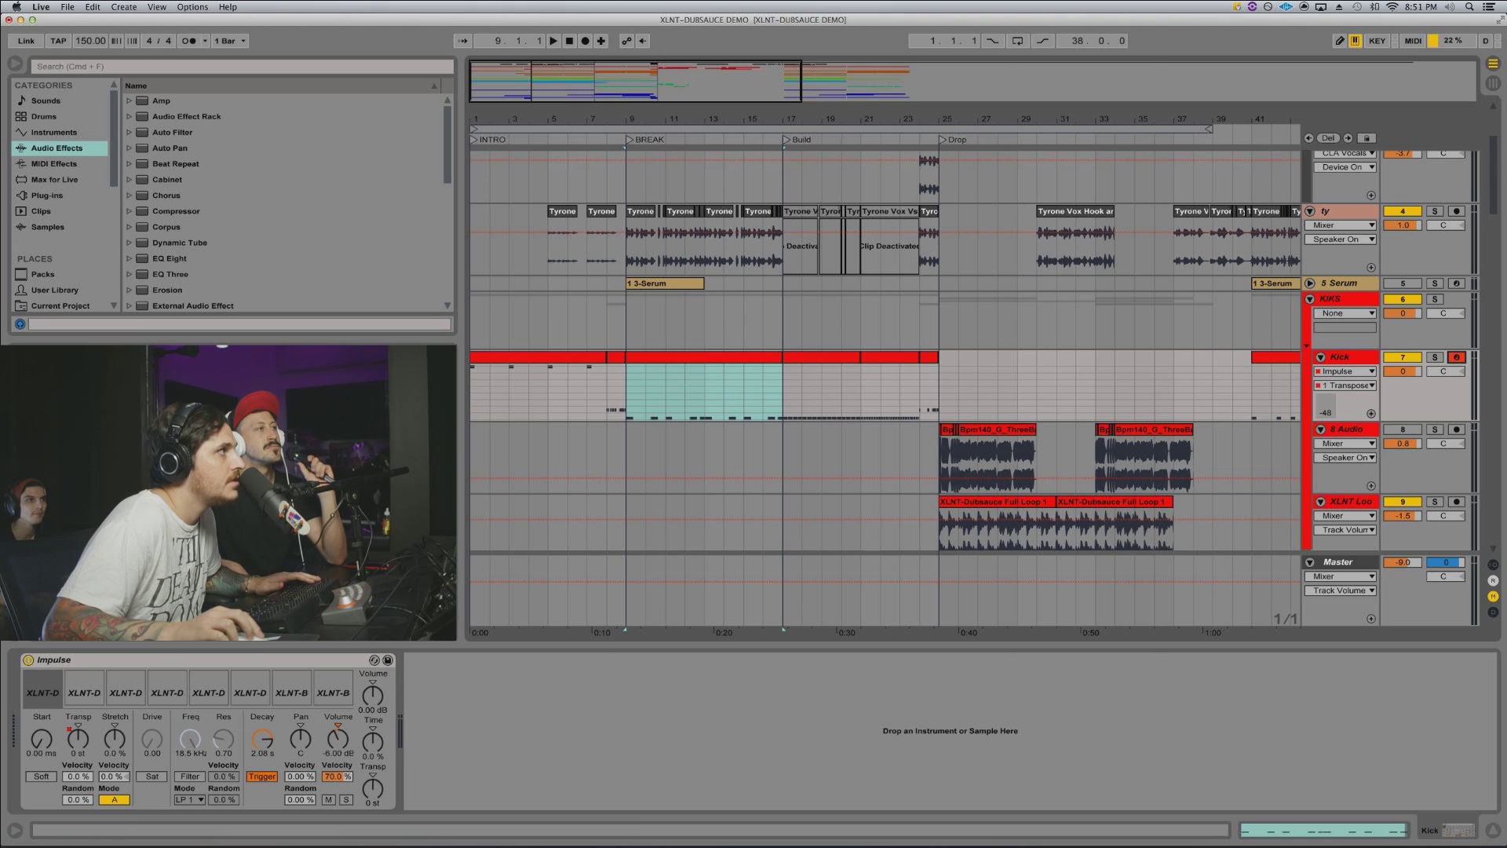
Step: Audition the kick samples loaded in the Impulse instrument's pads one after another
left_click(44, 681)
left_click(85, 676)
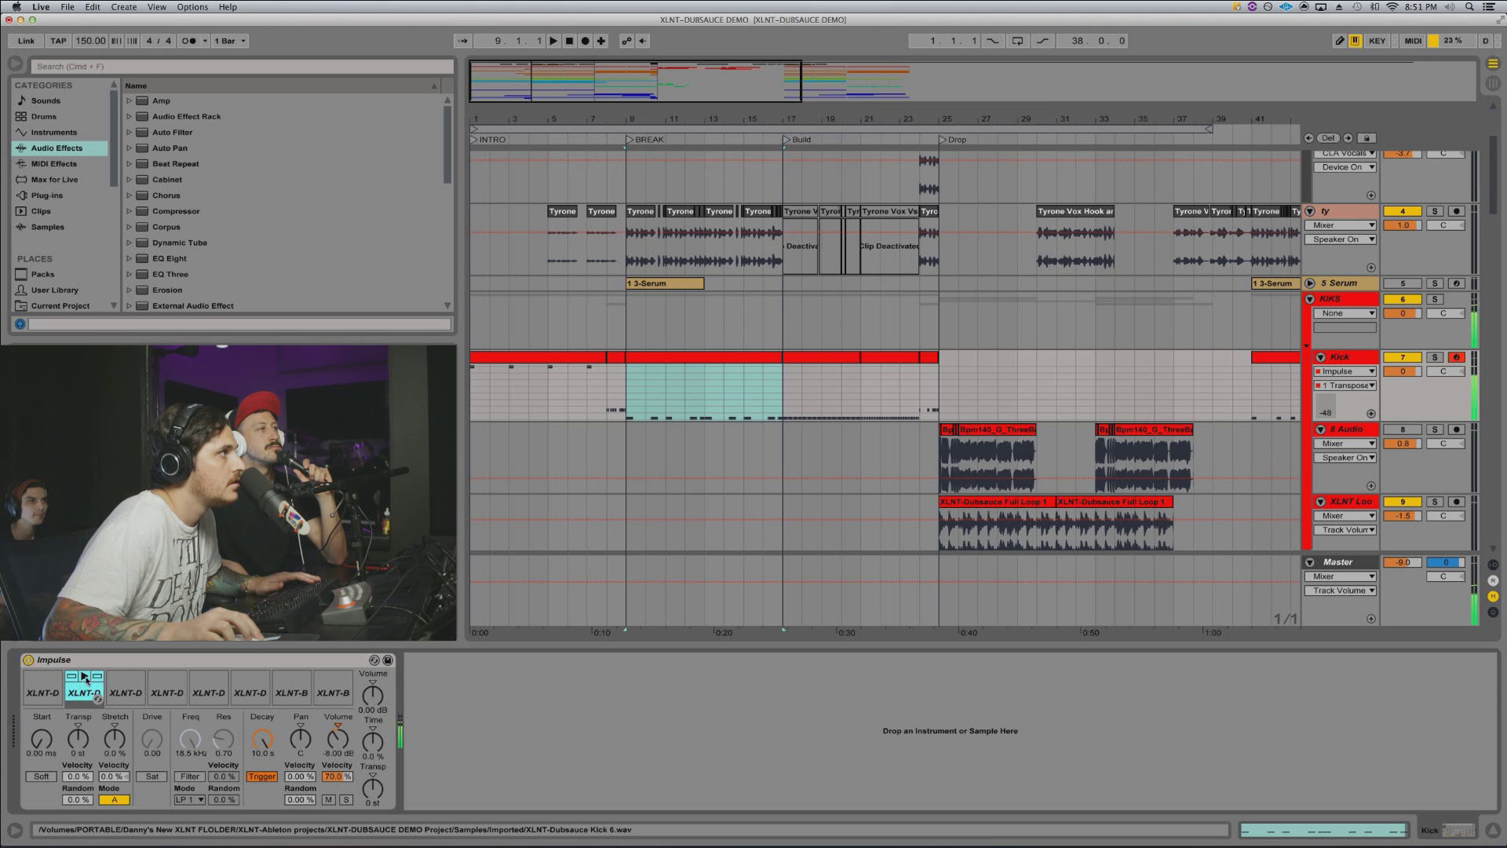
left_click(115, 680)
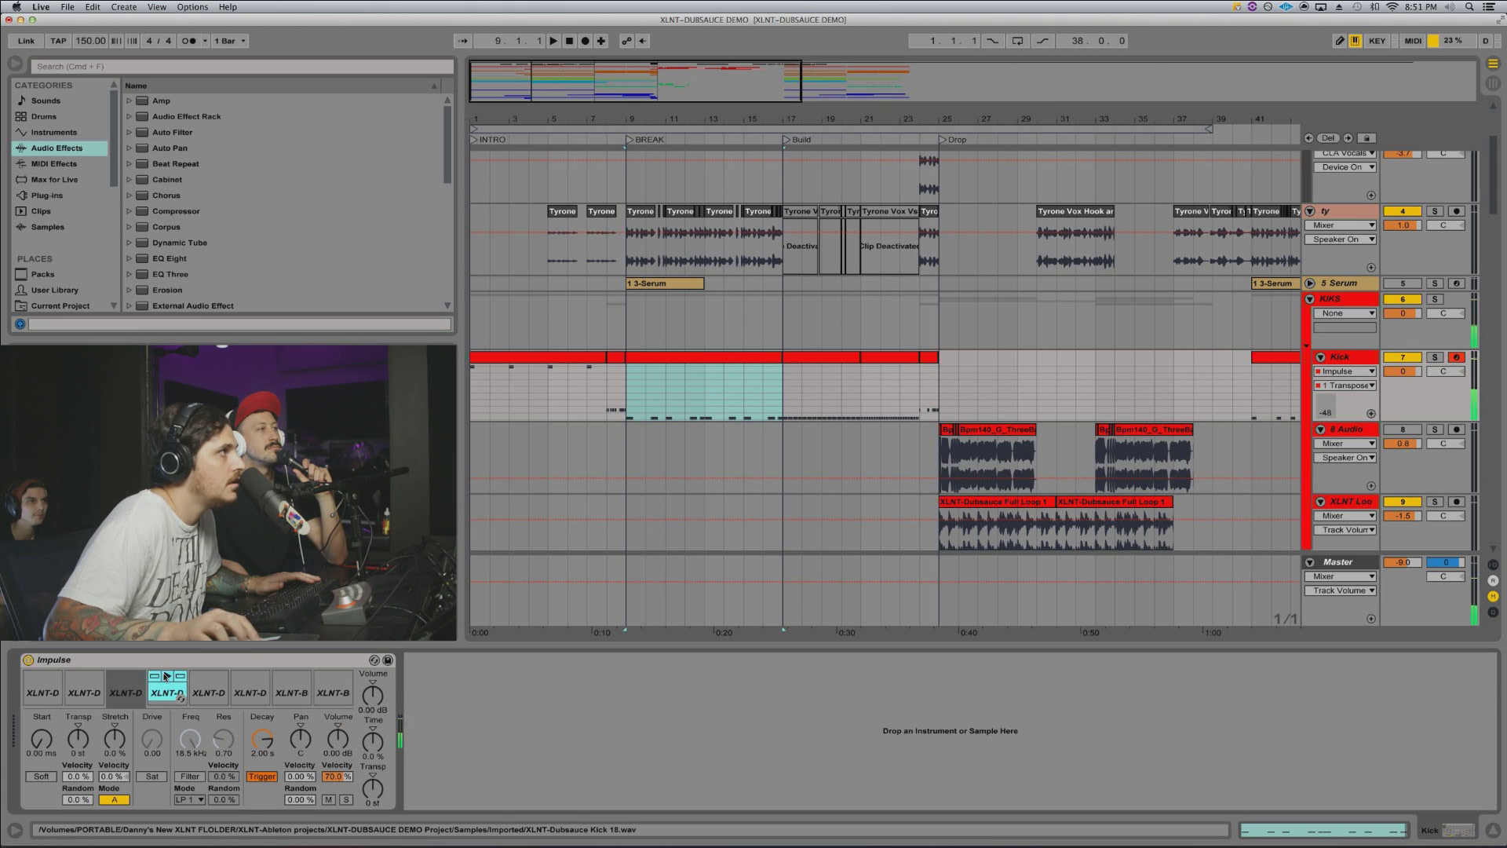
left_click(208, 676)
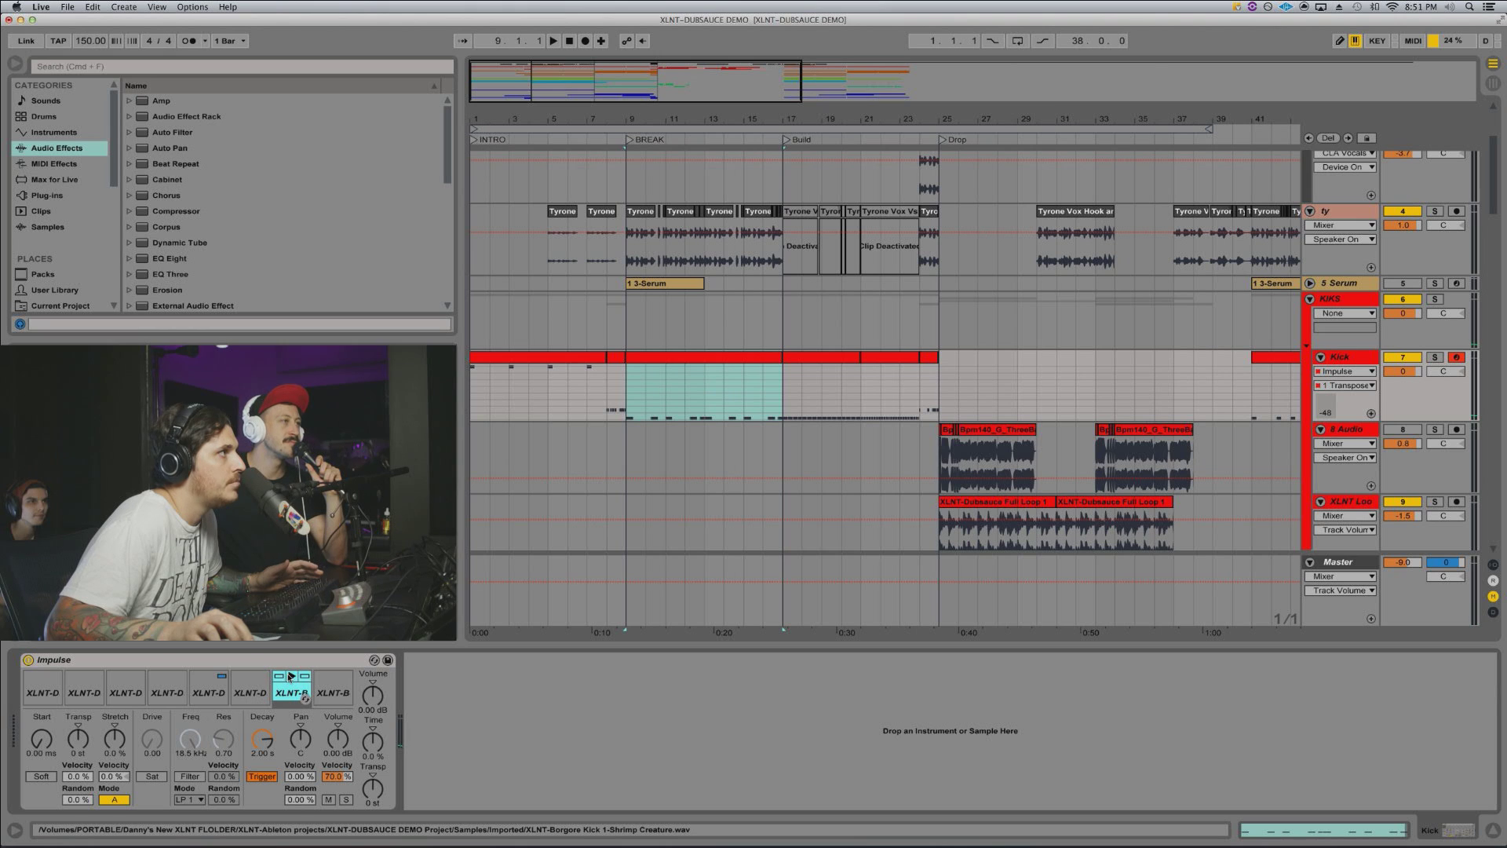
left_click(336, 677)
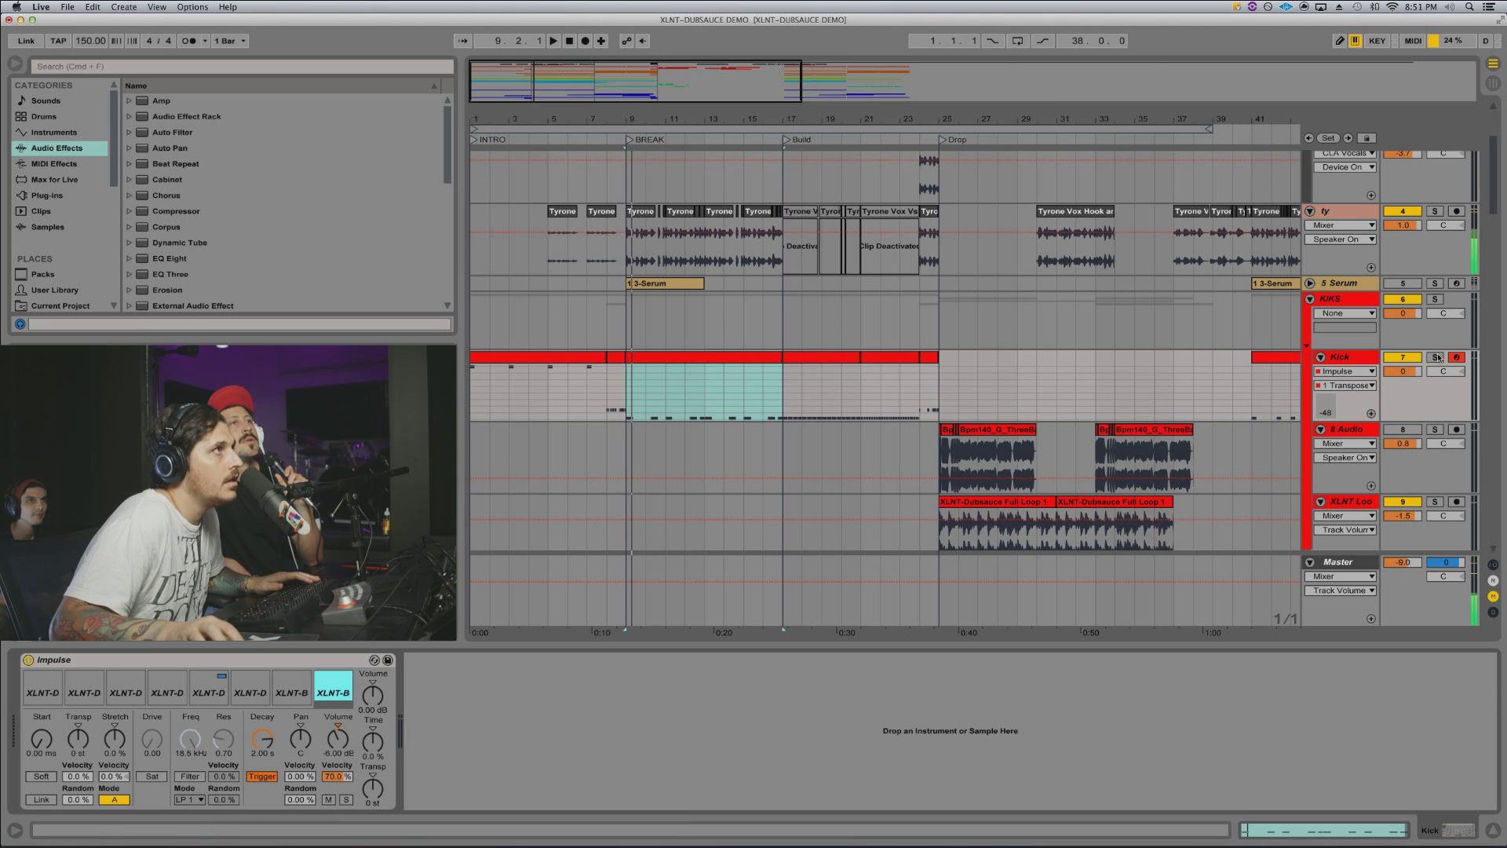
Step: Listen to the break with the Kick track briefly soloed and select the first kick sample in Impulse
left_click(1435, 357)
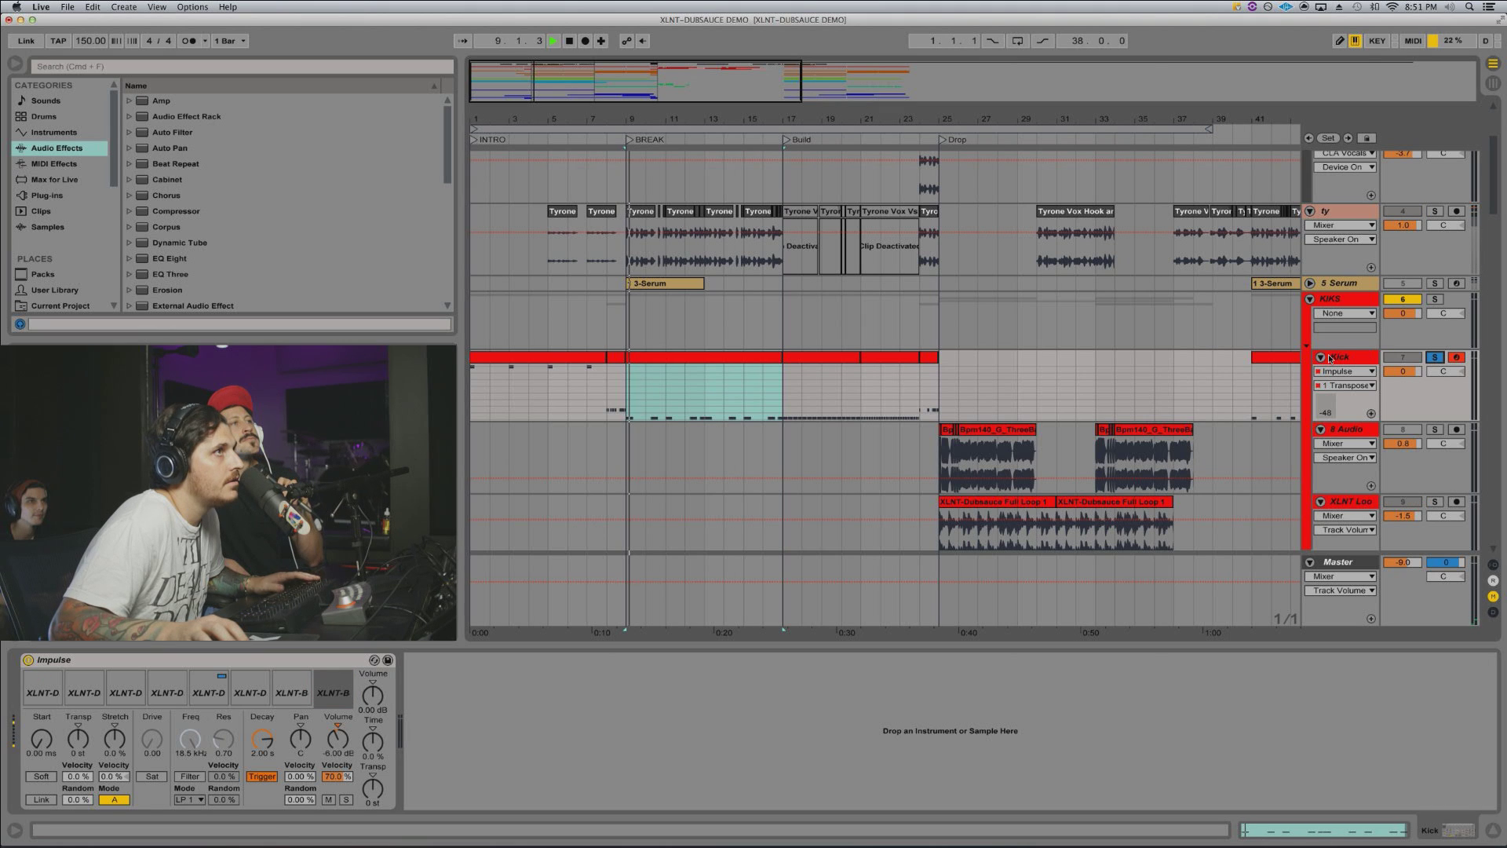
left_click(1435, 357)
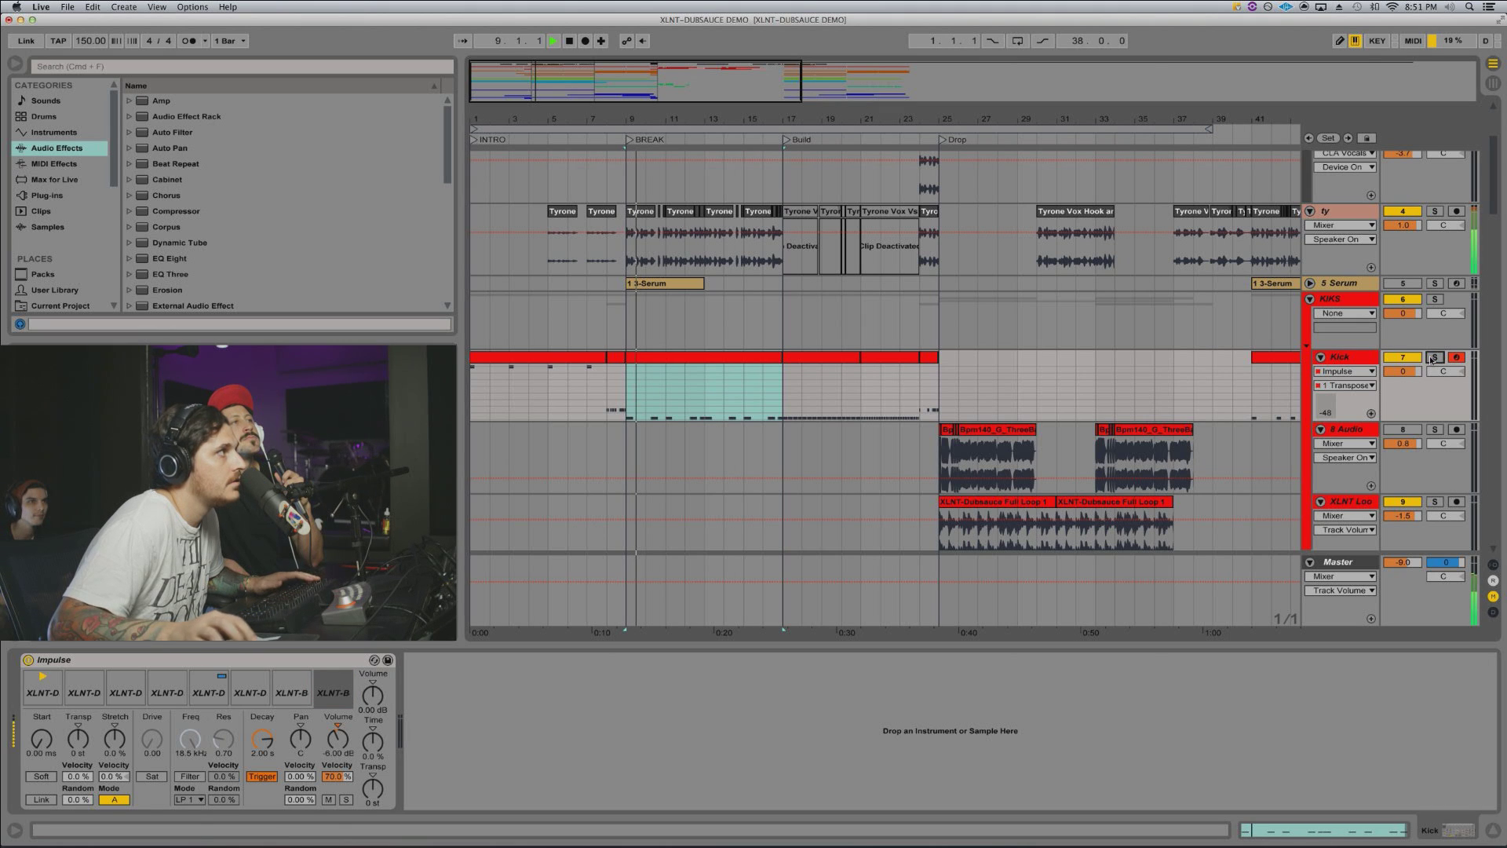
key("space")
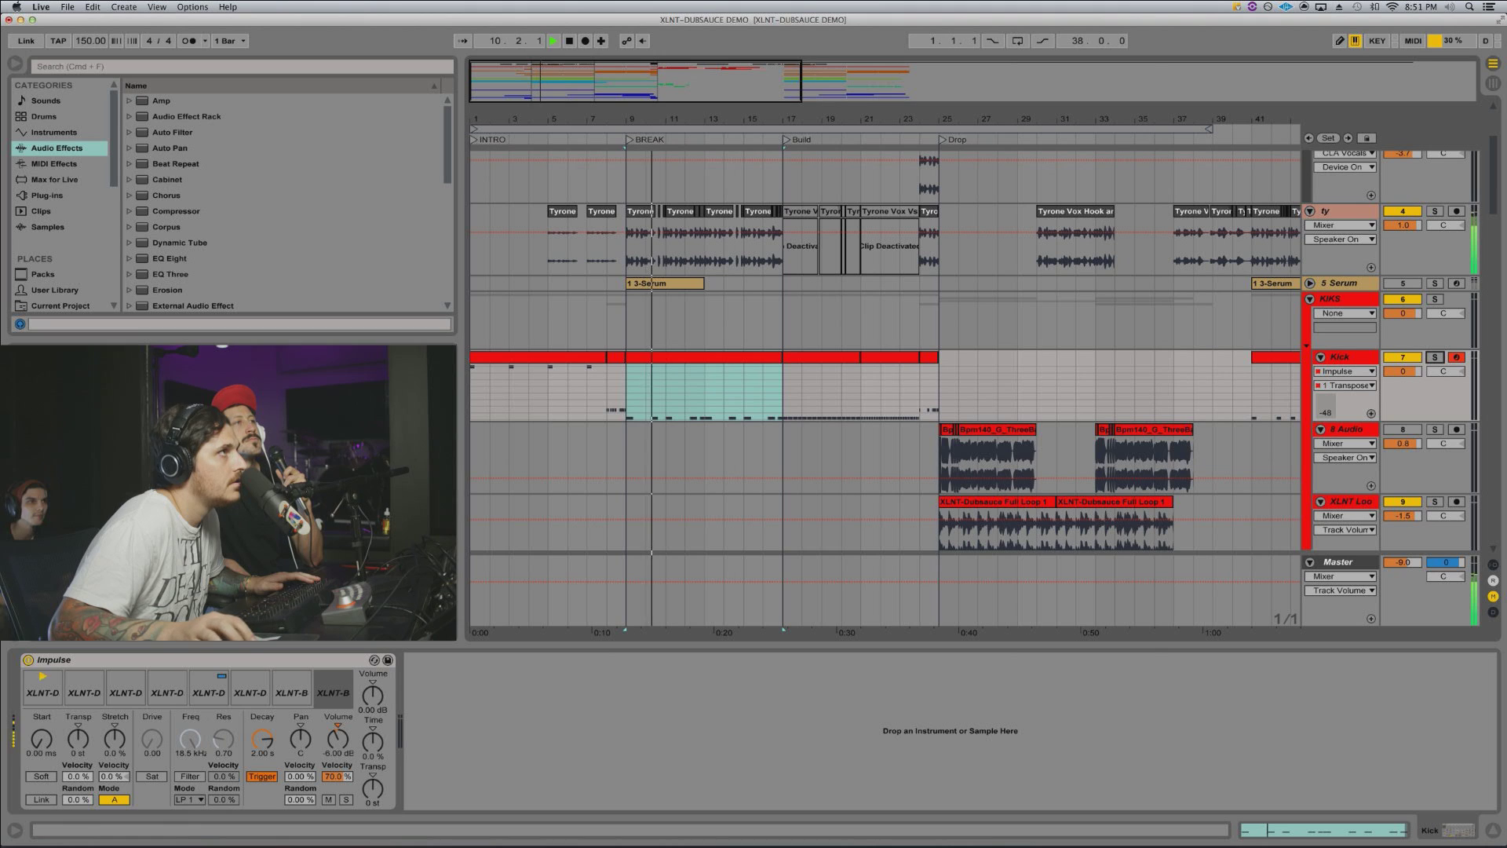
mouse_move(31, 680)
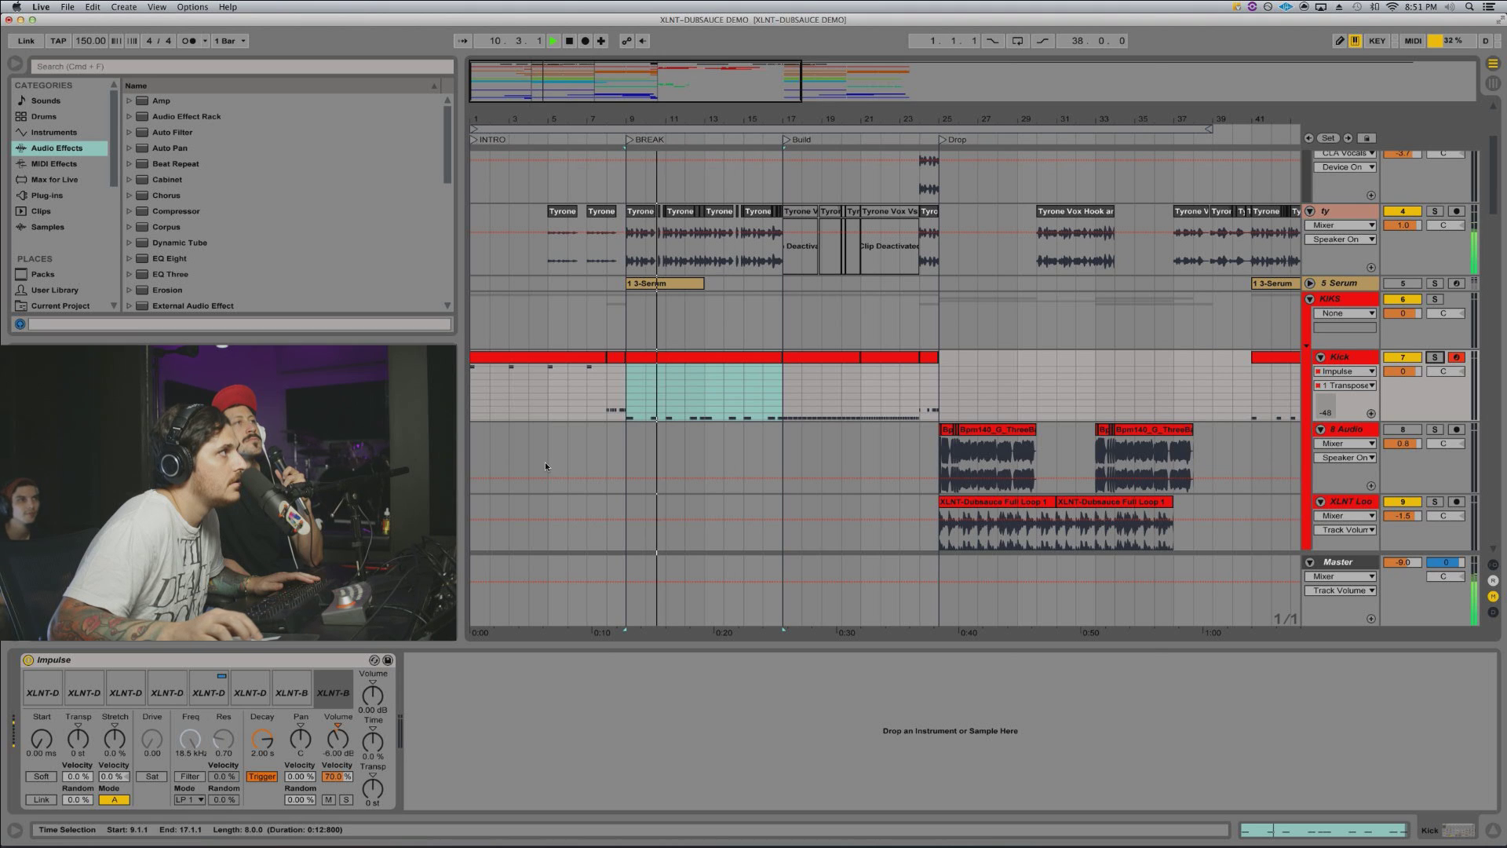
left_click(32, 684)
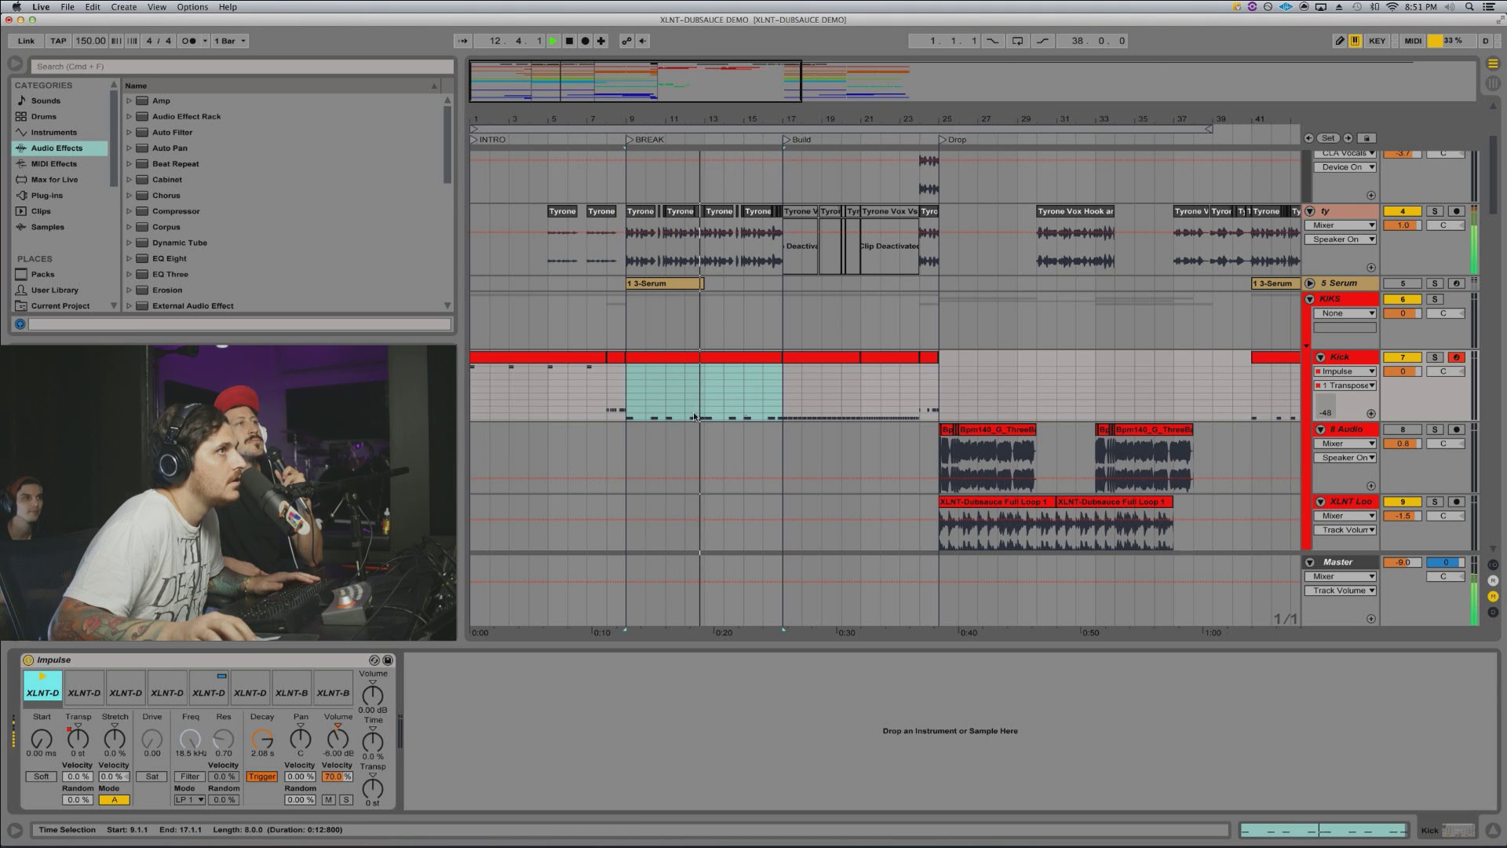
key("space")
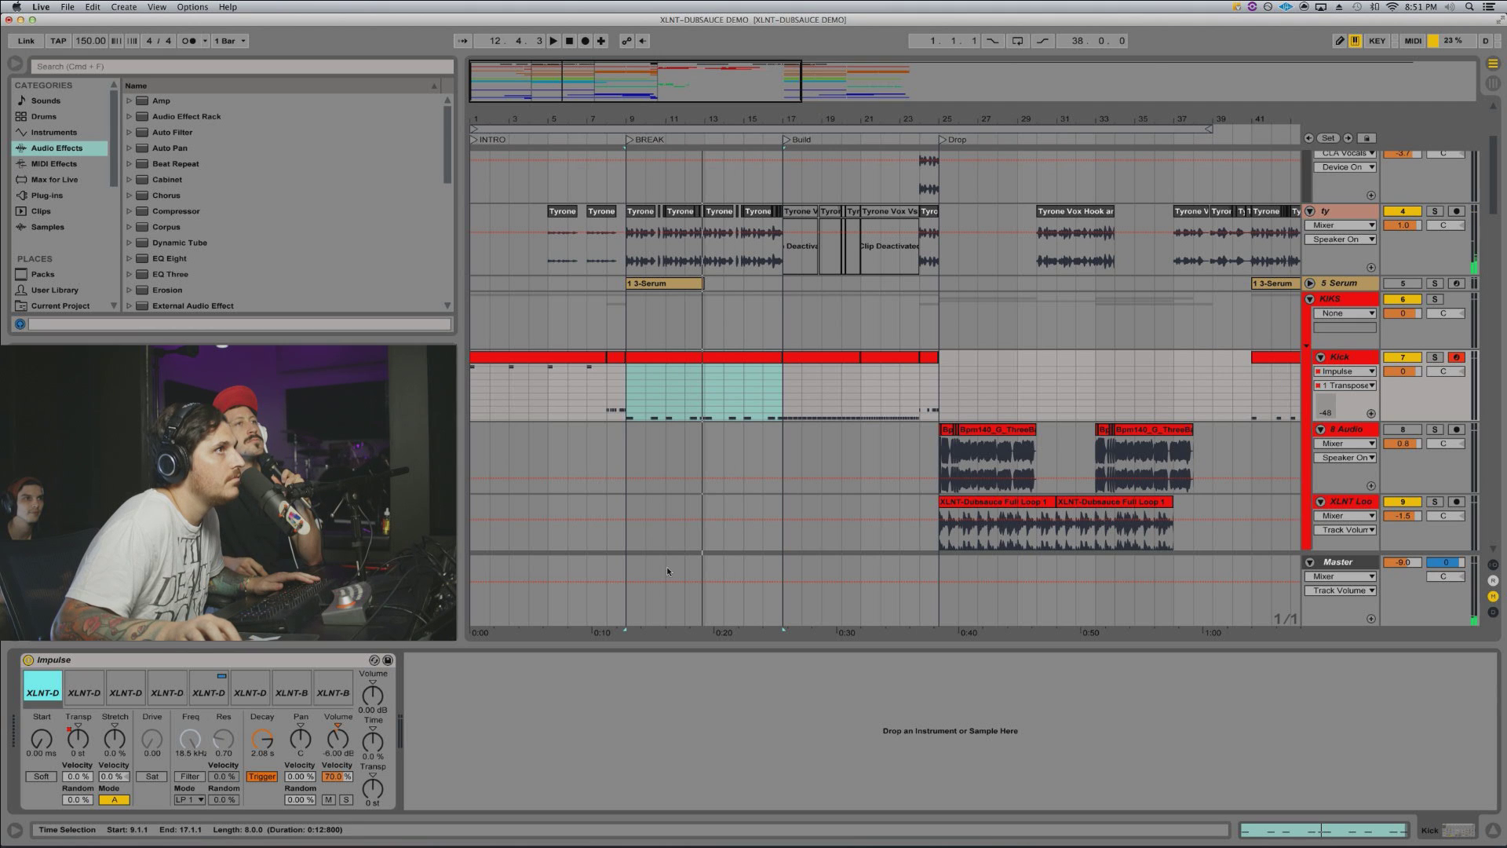
Step: Listen to the kick and loop tracks from the Drop at bar 25 and from the Build at bar 17
left_click(947, 325)
key("space")
scroll(1113, 358, "down", 4)
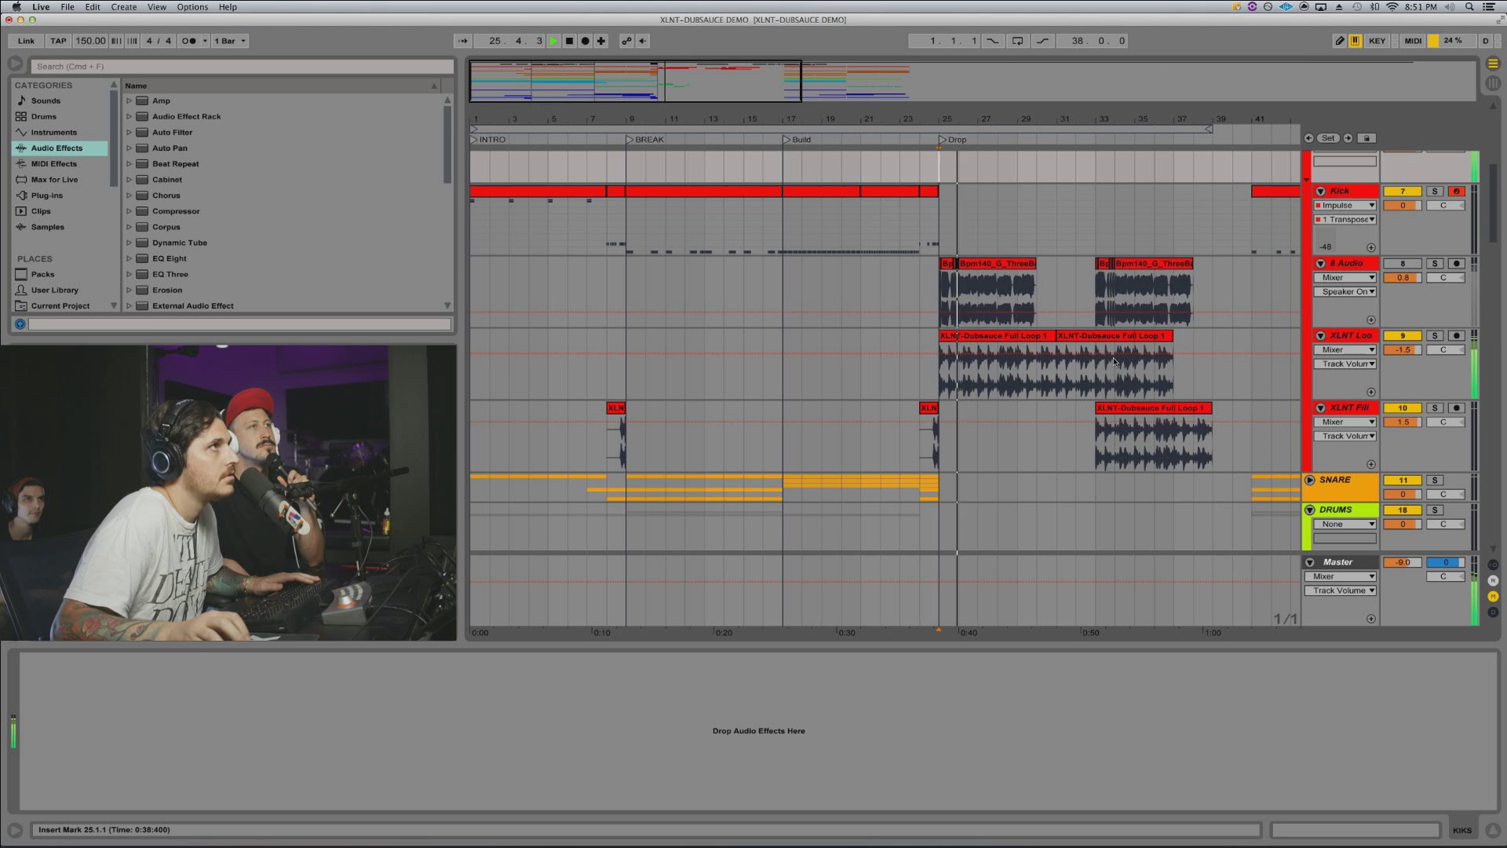
left_click(790, 286)
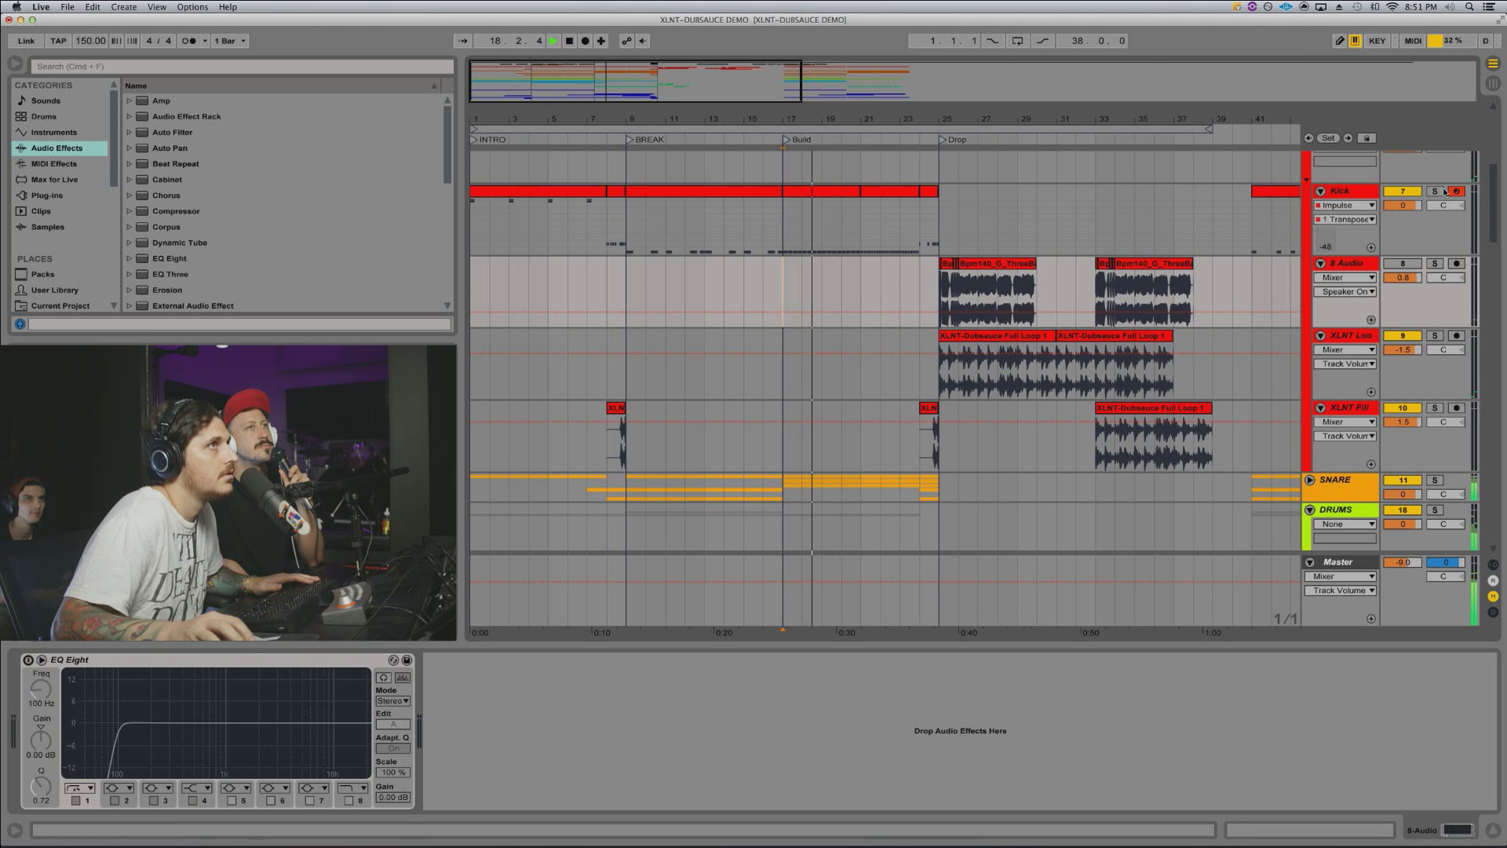
key("space")
Step: Show the Kick track's Impulse 1 Transpose automation in its own lane and unsolo the fifth Impulse pad
left_click(1358, 193)
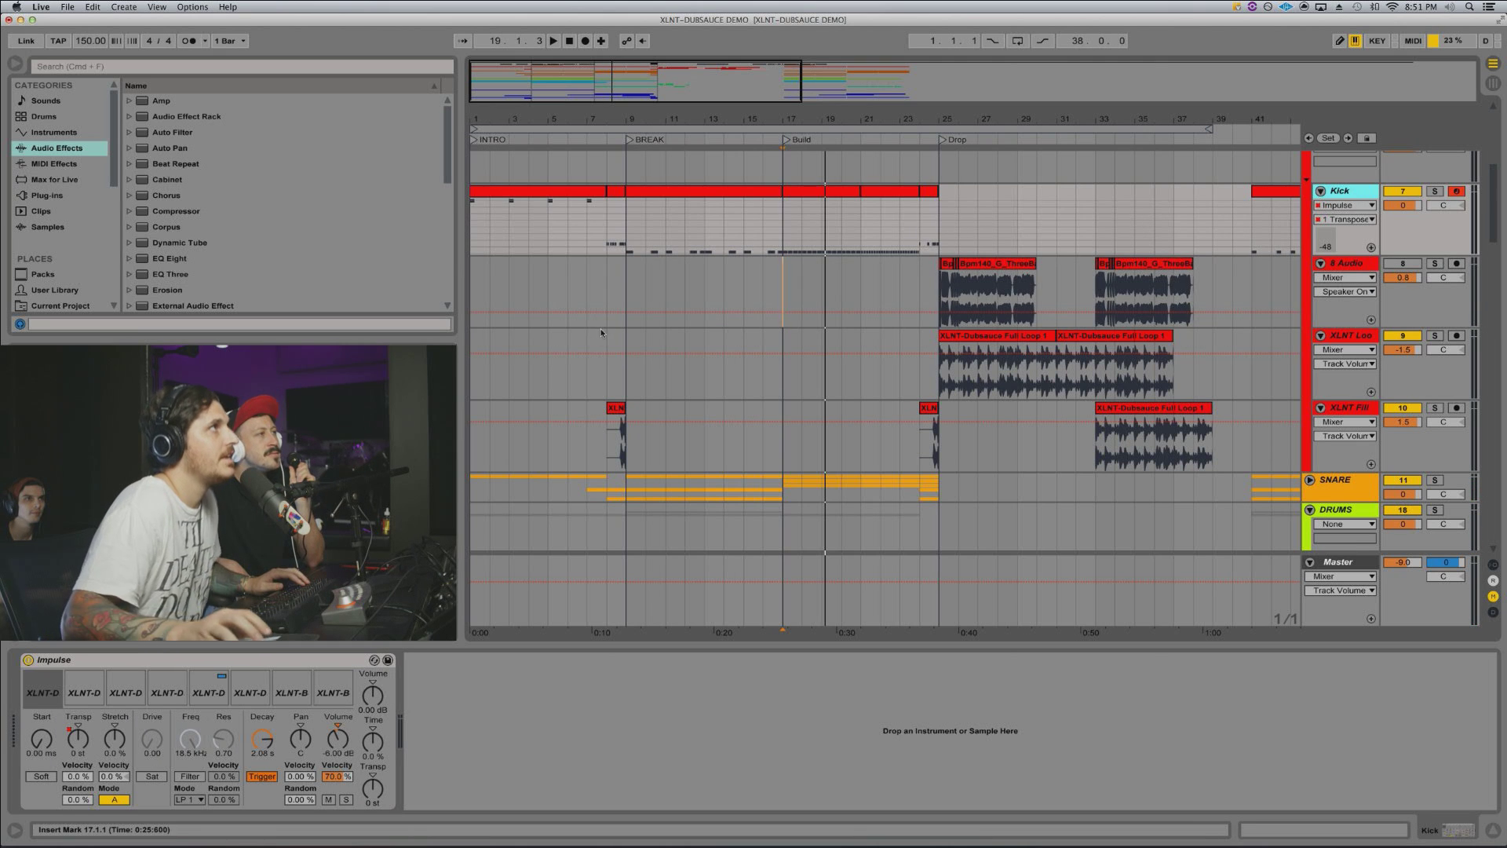
left_click(1371, 249)
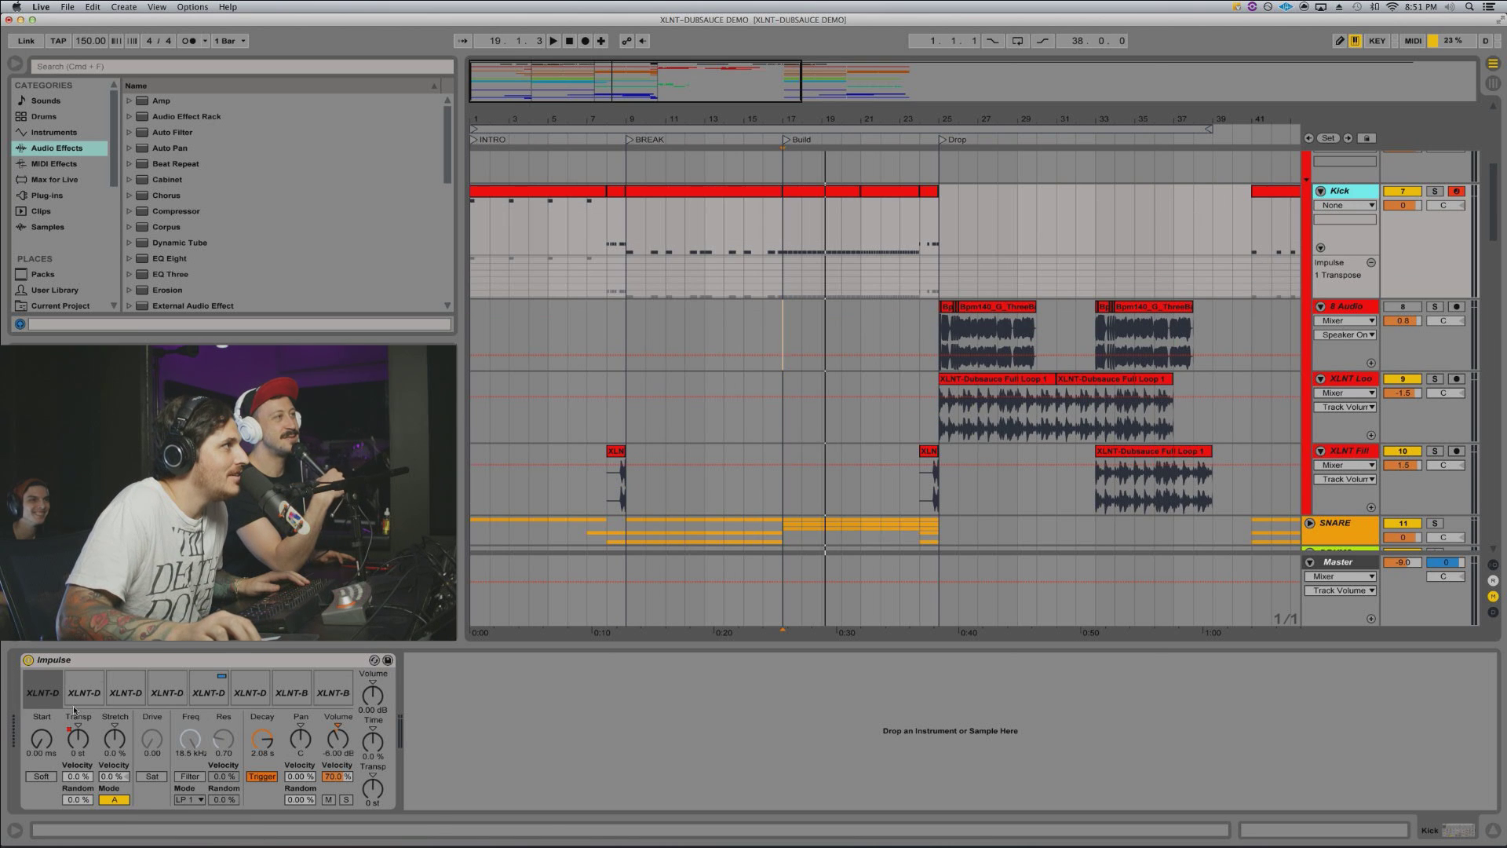
left_click(223, 679)
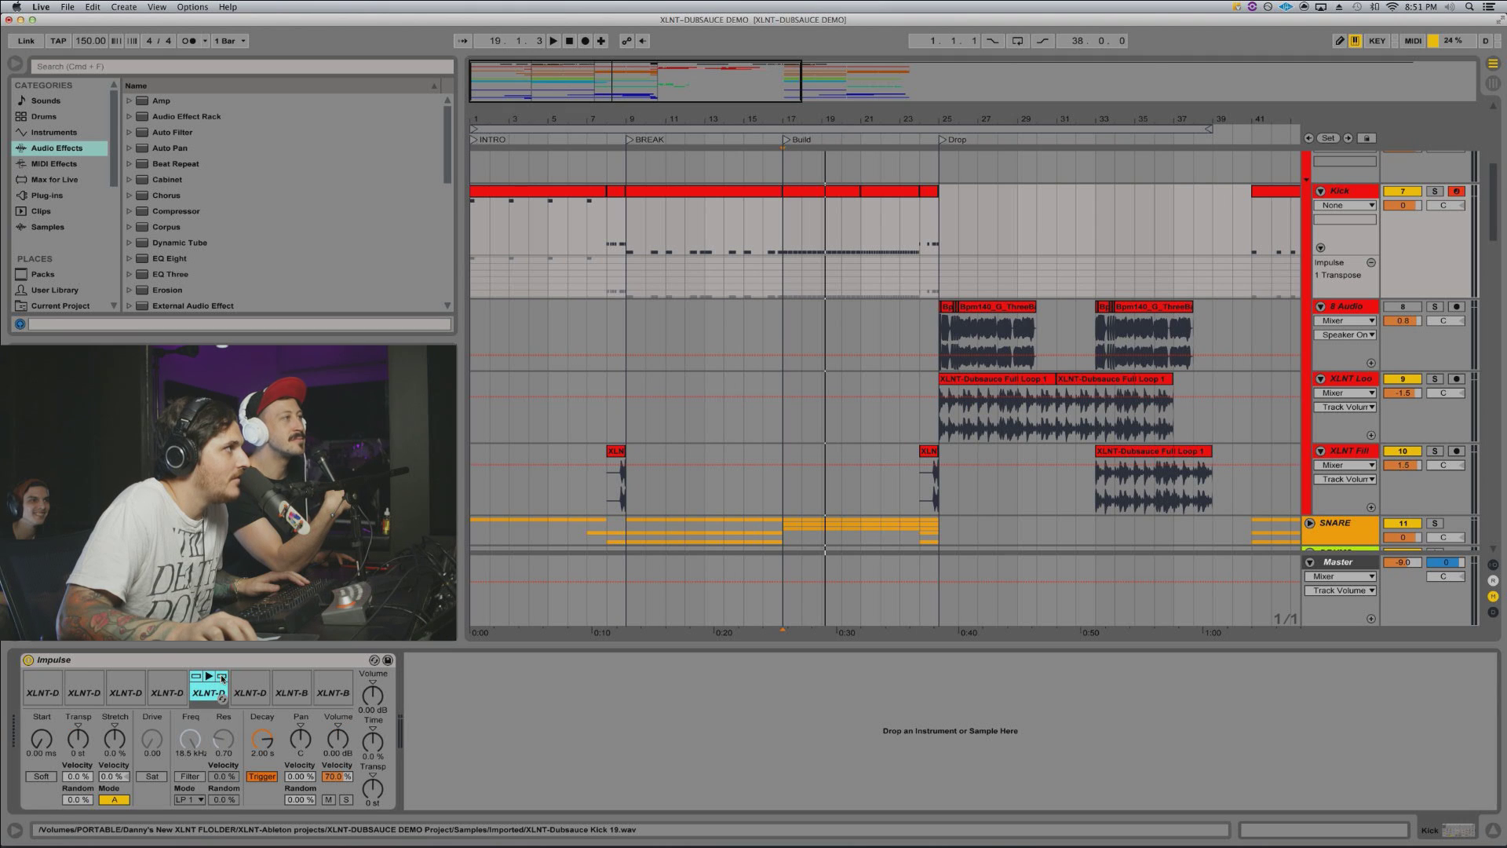
Step: Audition the fourth Impulse pad, and play the break from bar 9 with the Kick track briefly soloed
left_click(167, 677)
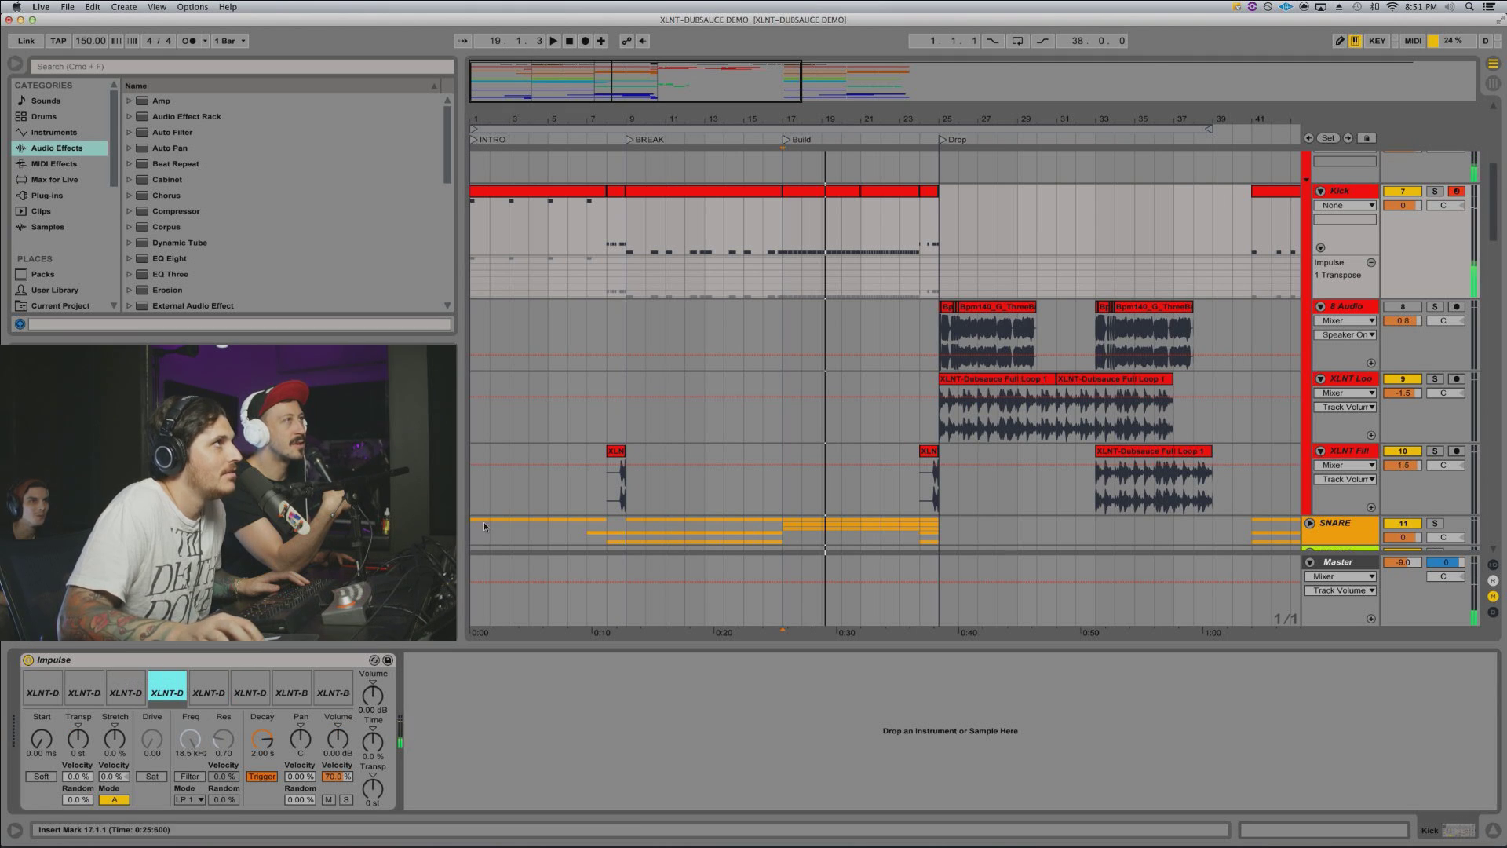
left_click(628, 214)
key("space")
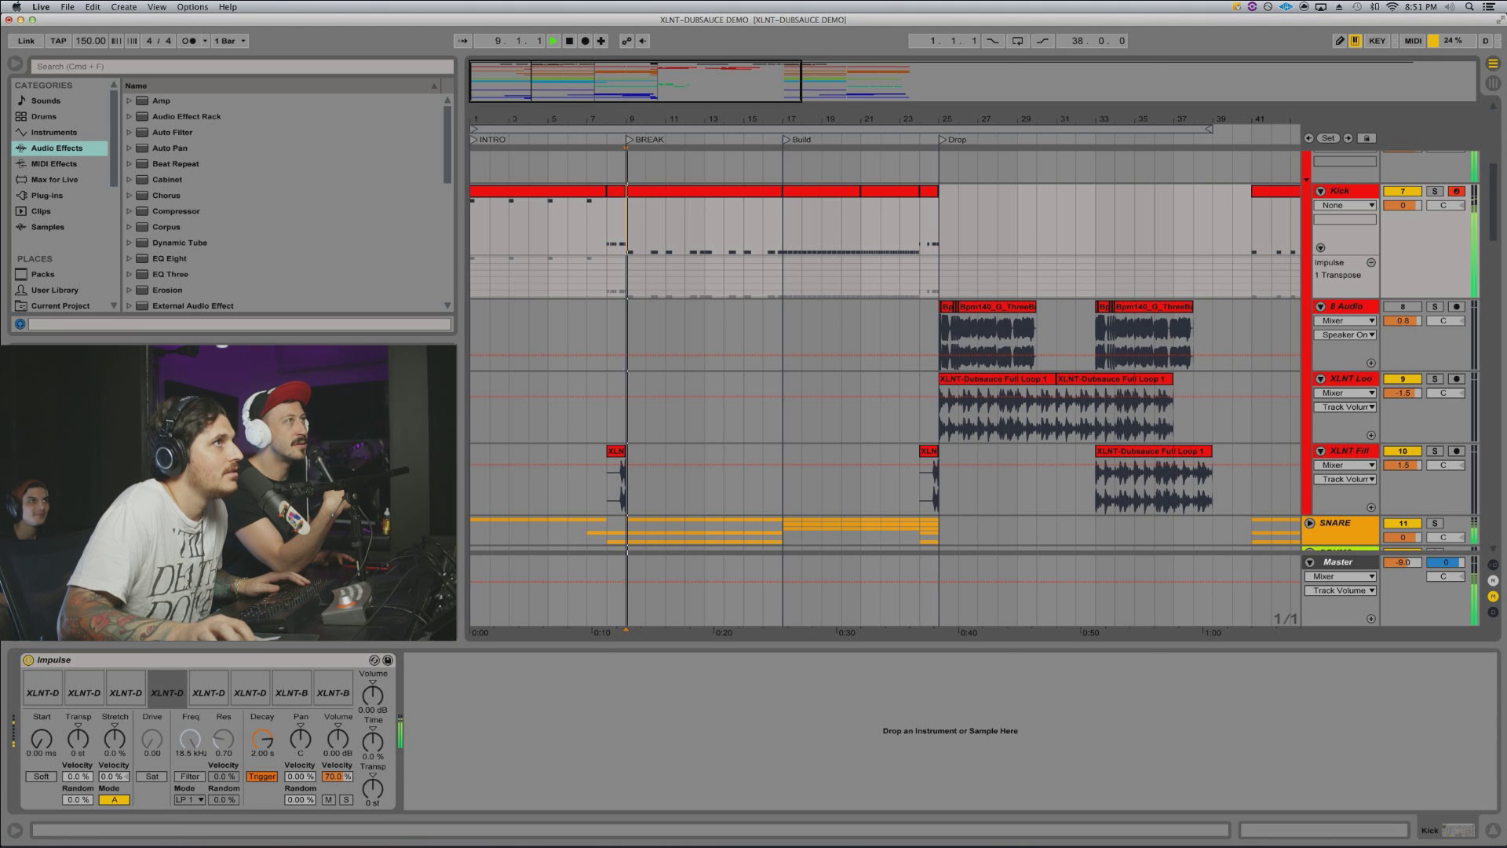
left_click(1434, 192)
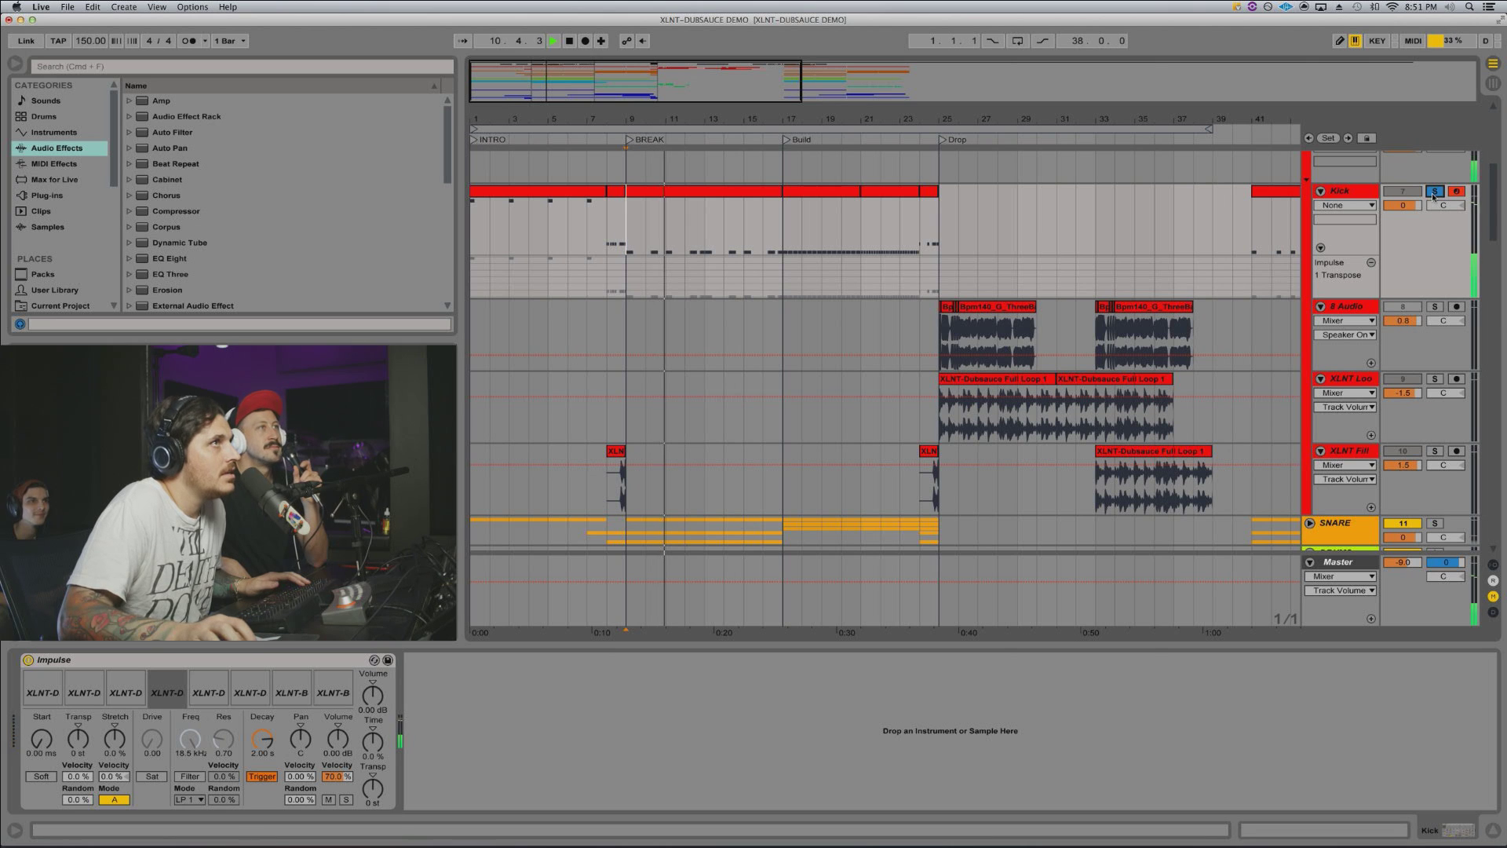
left_click(1434, 194)
Step: Unfold the SNARE group and solo snare tracks 12 and 15 in turn to hear them in the break
scroll(1043, 313, "down", 5)
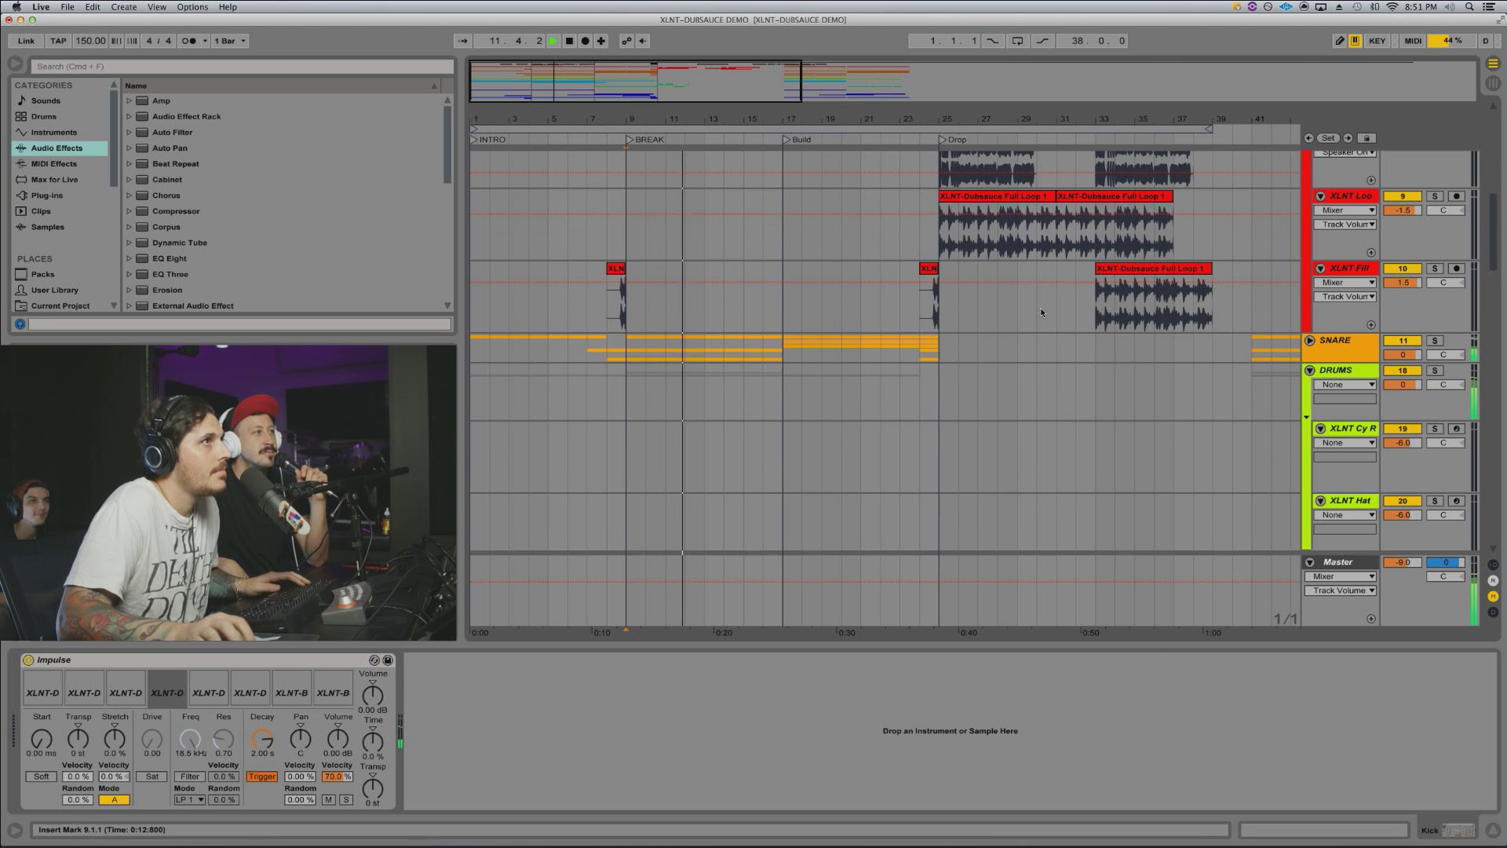
left_click(1309, 340)
scroll(906, 353, "down", 1)
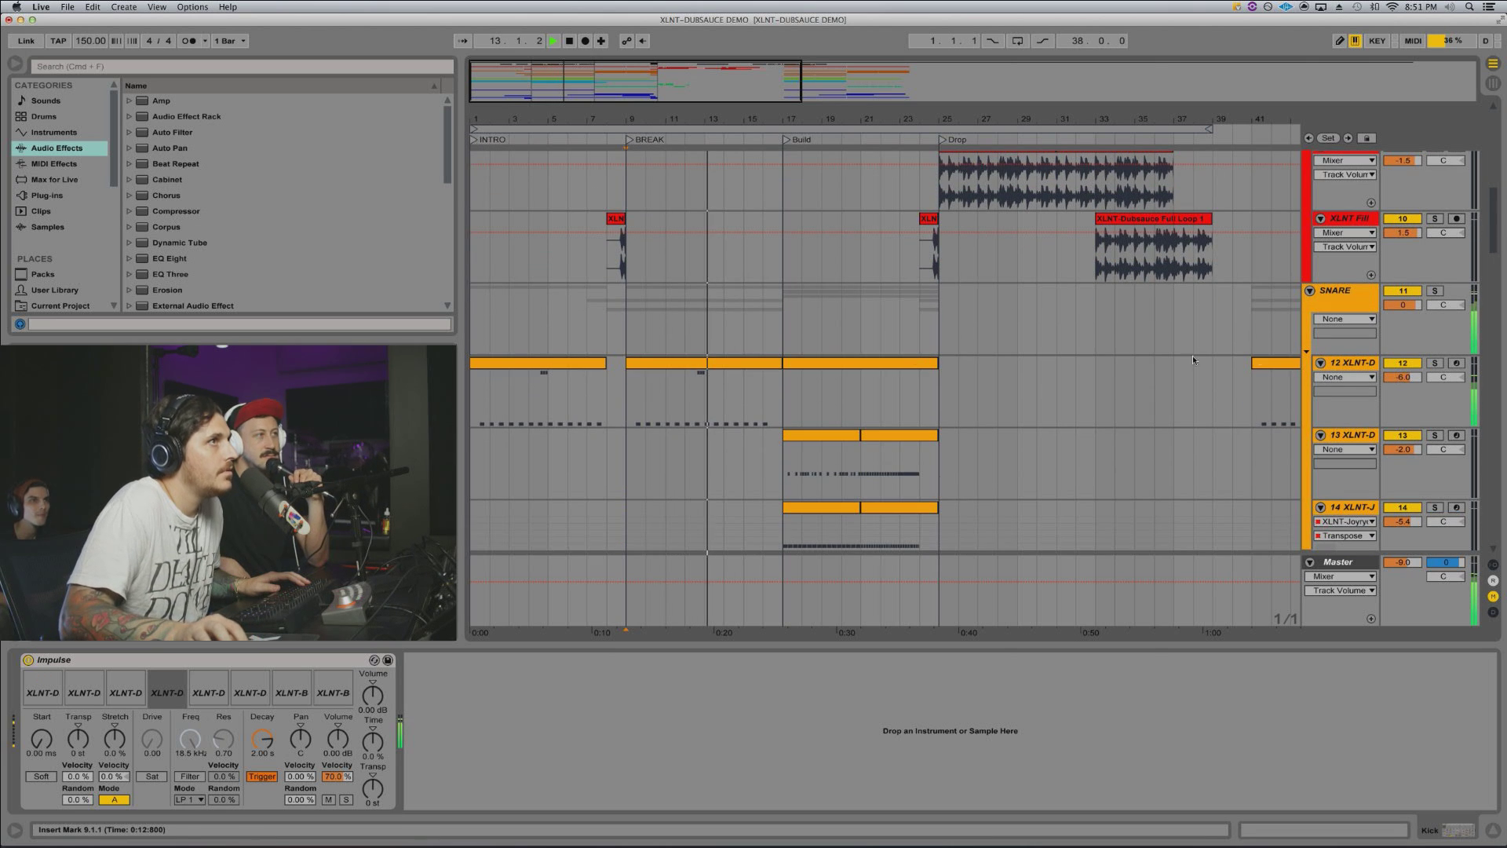
left_click(1434, 363)
scroll(1439, 366, "down", 1)
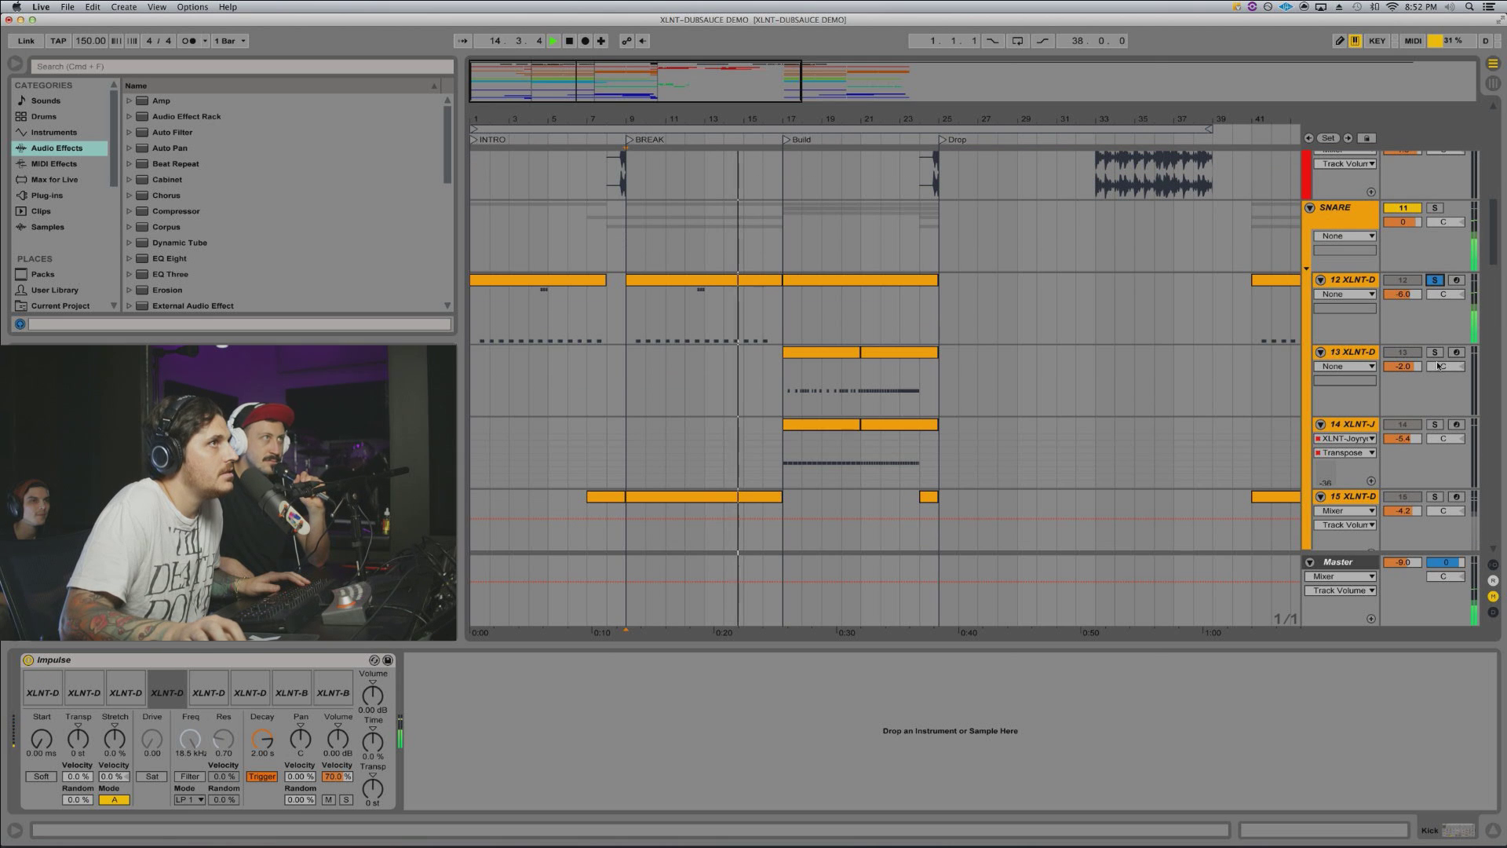
scroll(1442, 424, "down", 1)
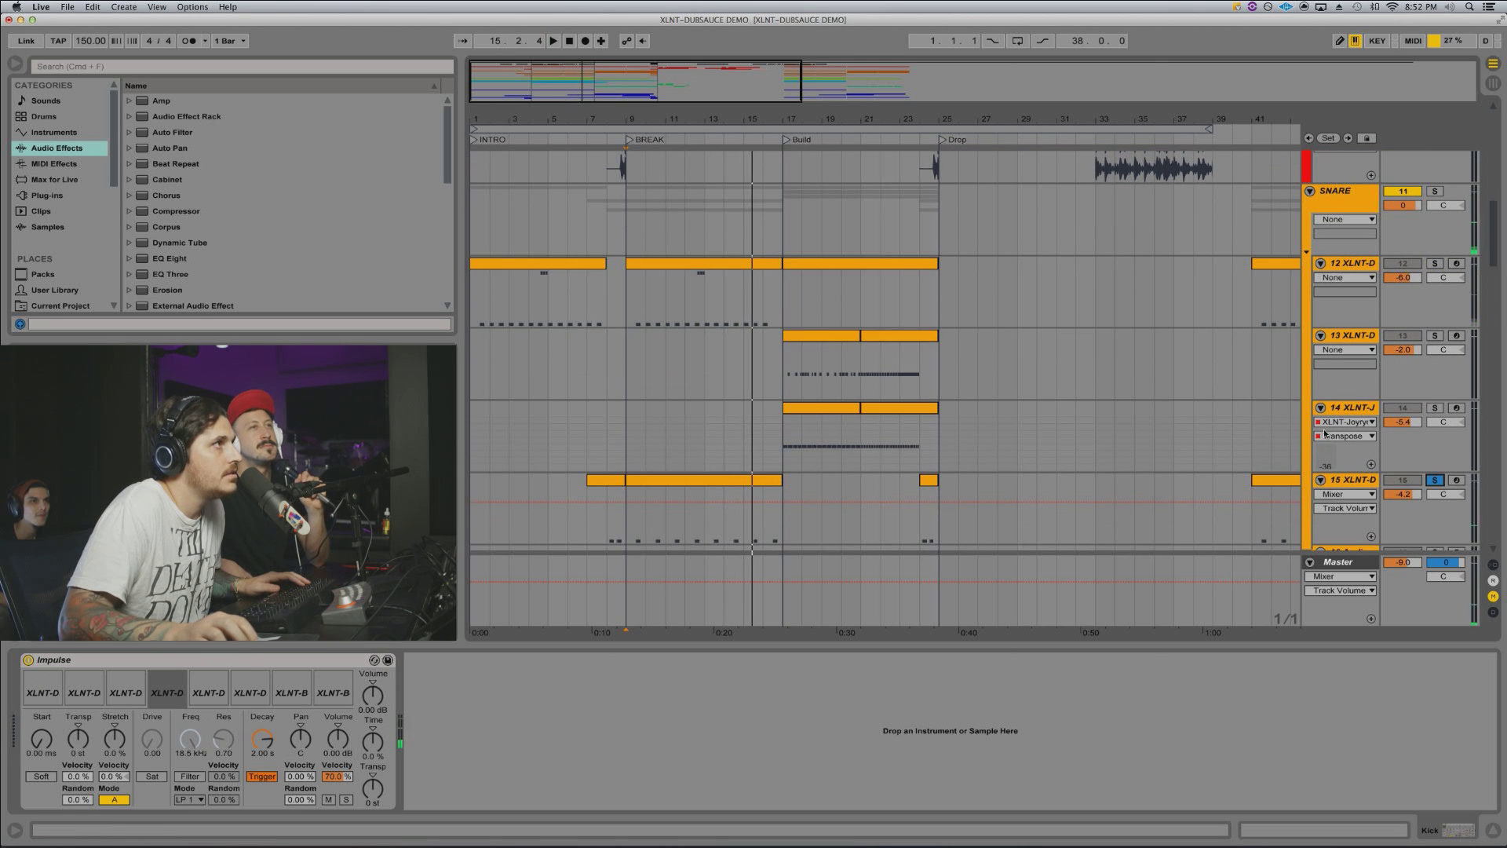
scroll(1024, 412, "down", 2)
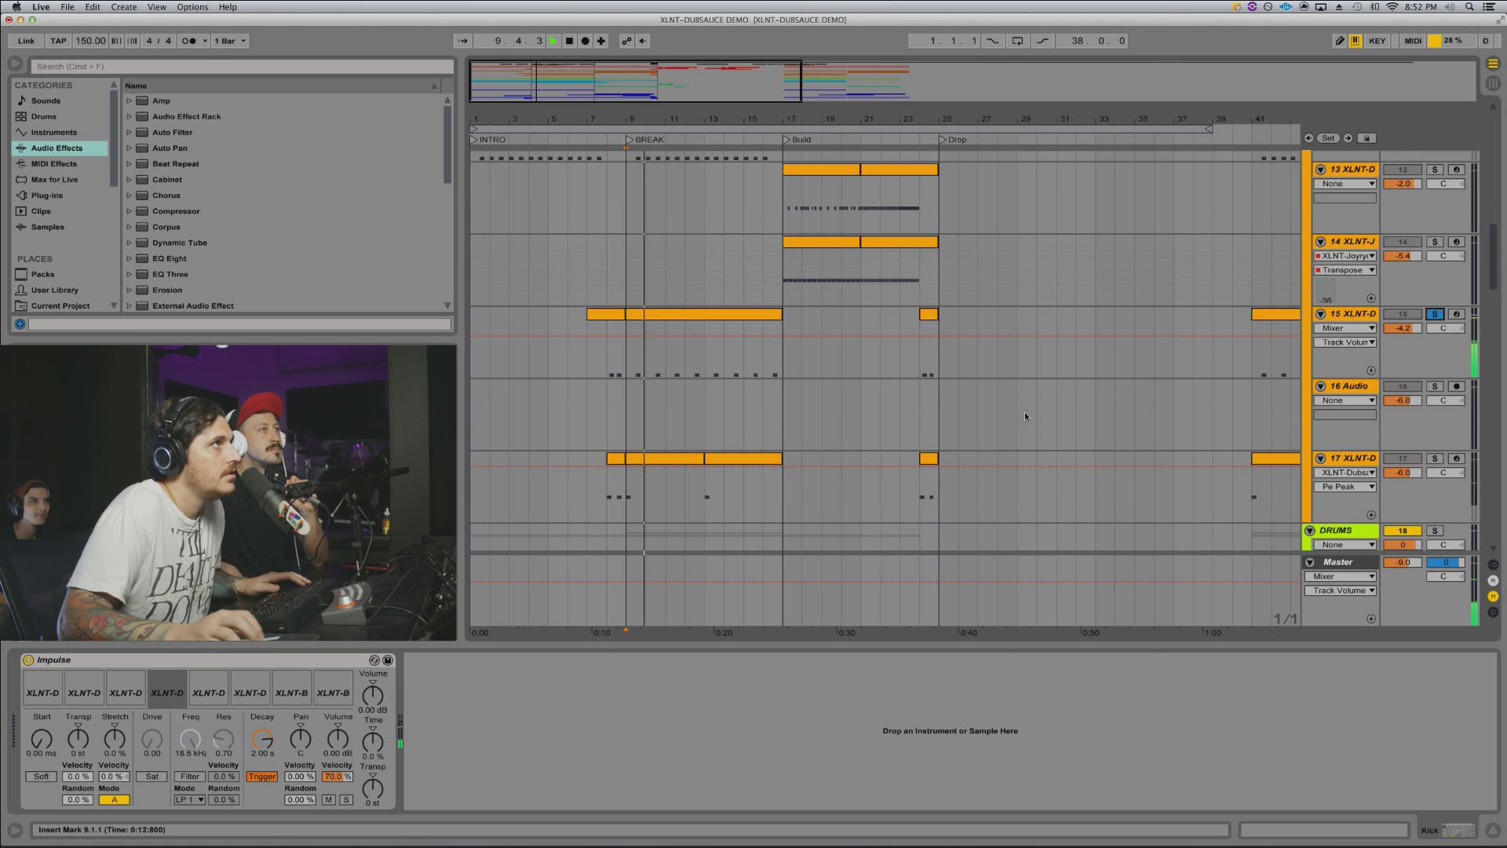
Step: Solo snare tracks 13 and 14 in turn while playing the Build from bar 17, then clear the solo and stop playback
left_click(833, 181)
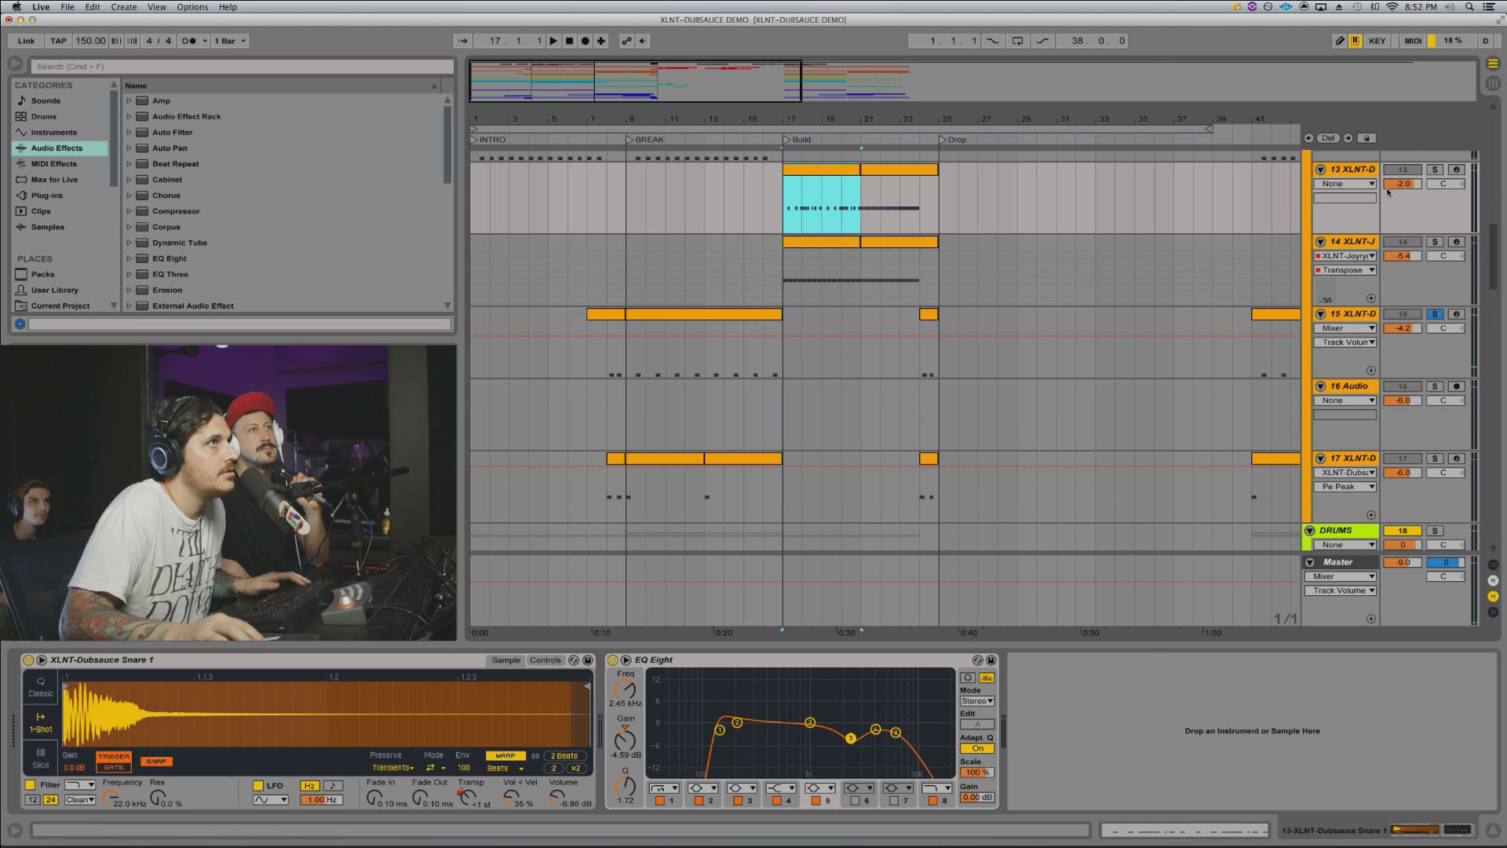
left_click(1434, 169)
key("space")
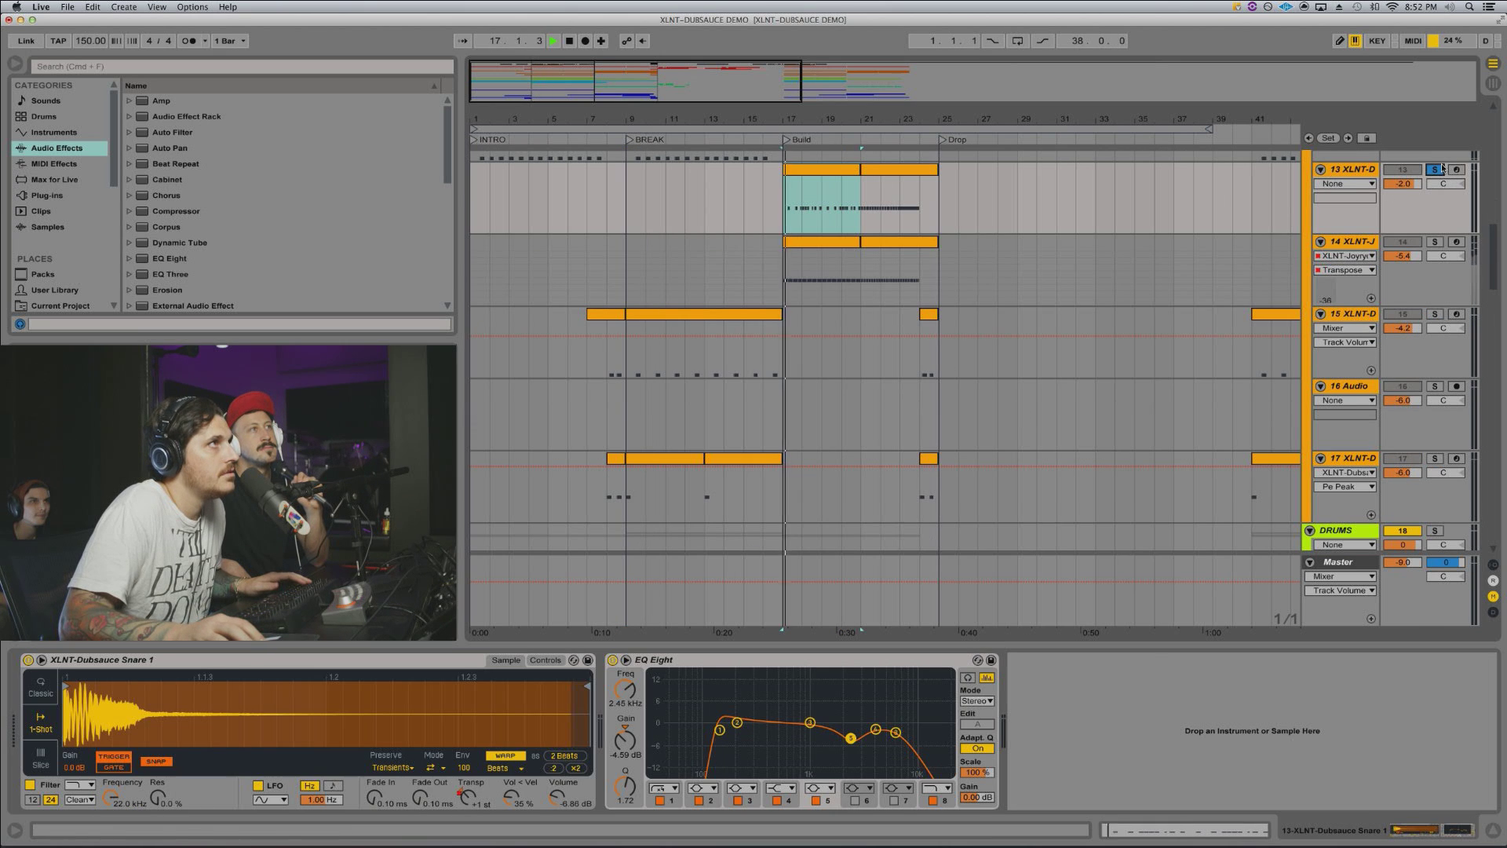
left_click(1436, 243)
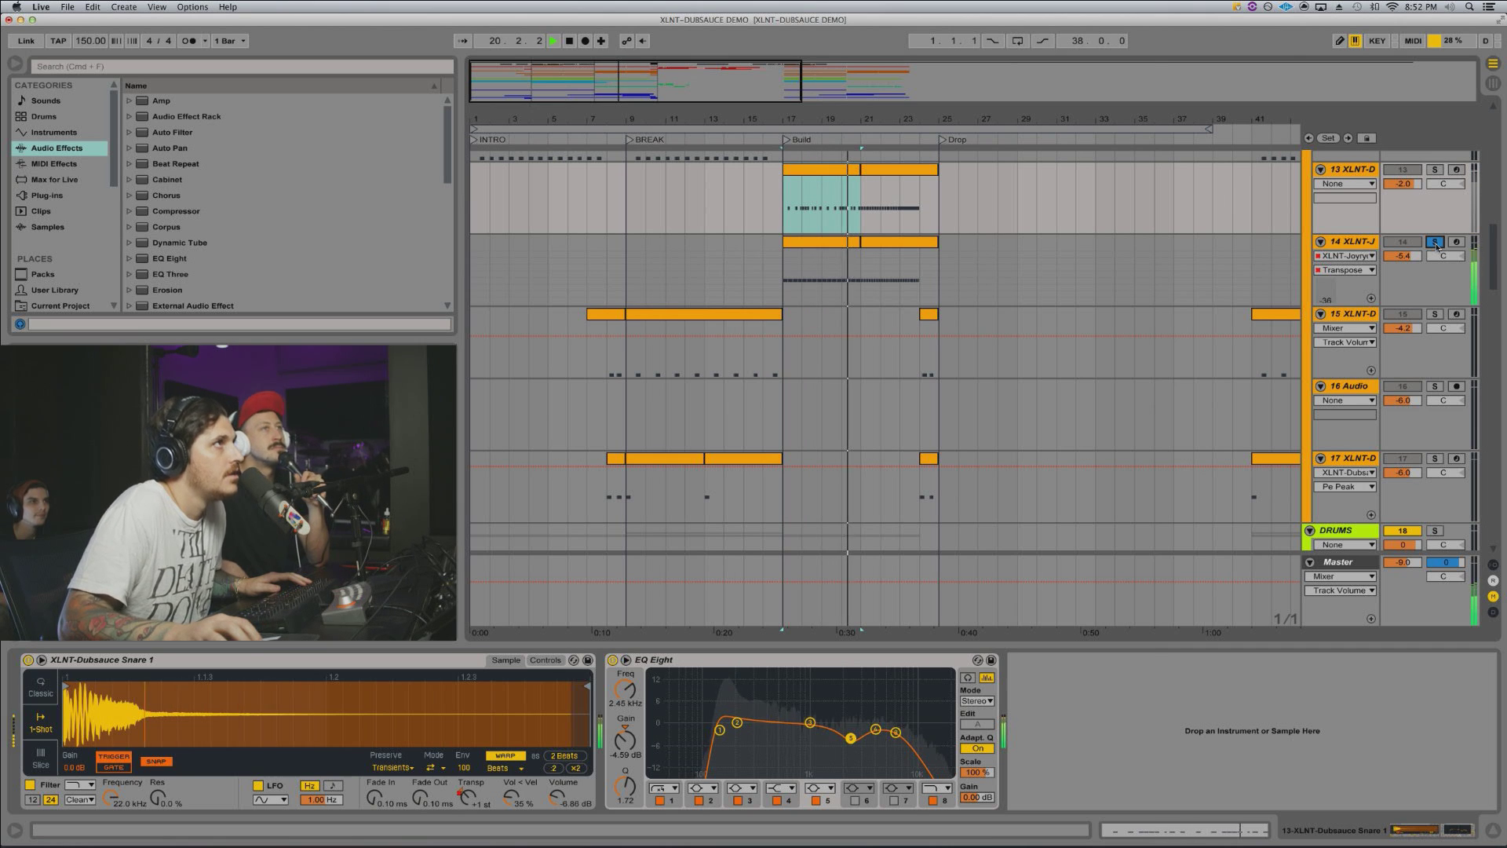
left_click(1435, 242)
key("space")
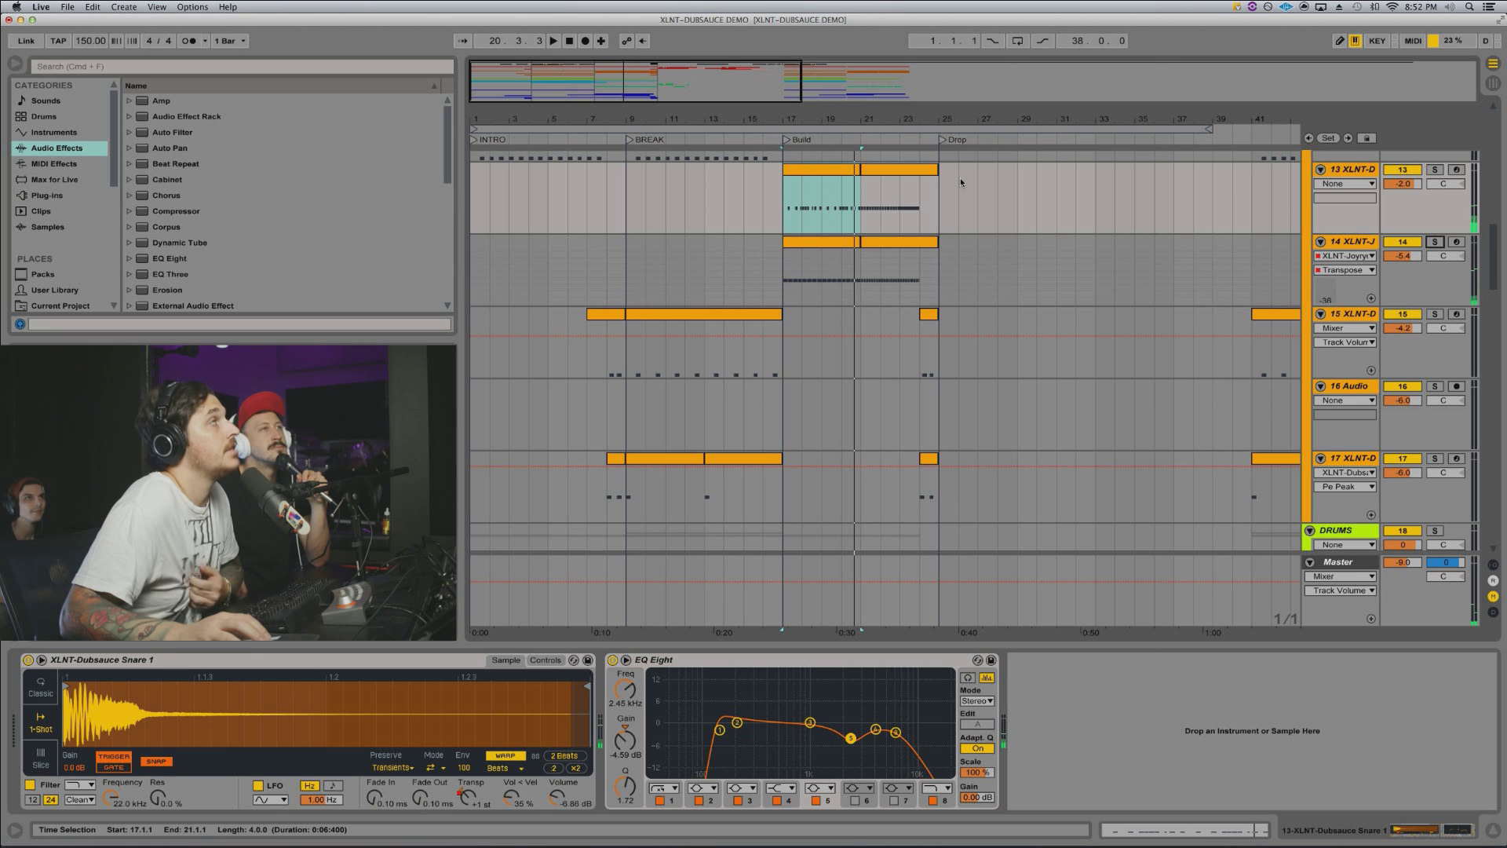
Step: Place the insert marker at the Drop, bar 25, on the 3 Audio track and view that section more closely
left_click(941, 192)
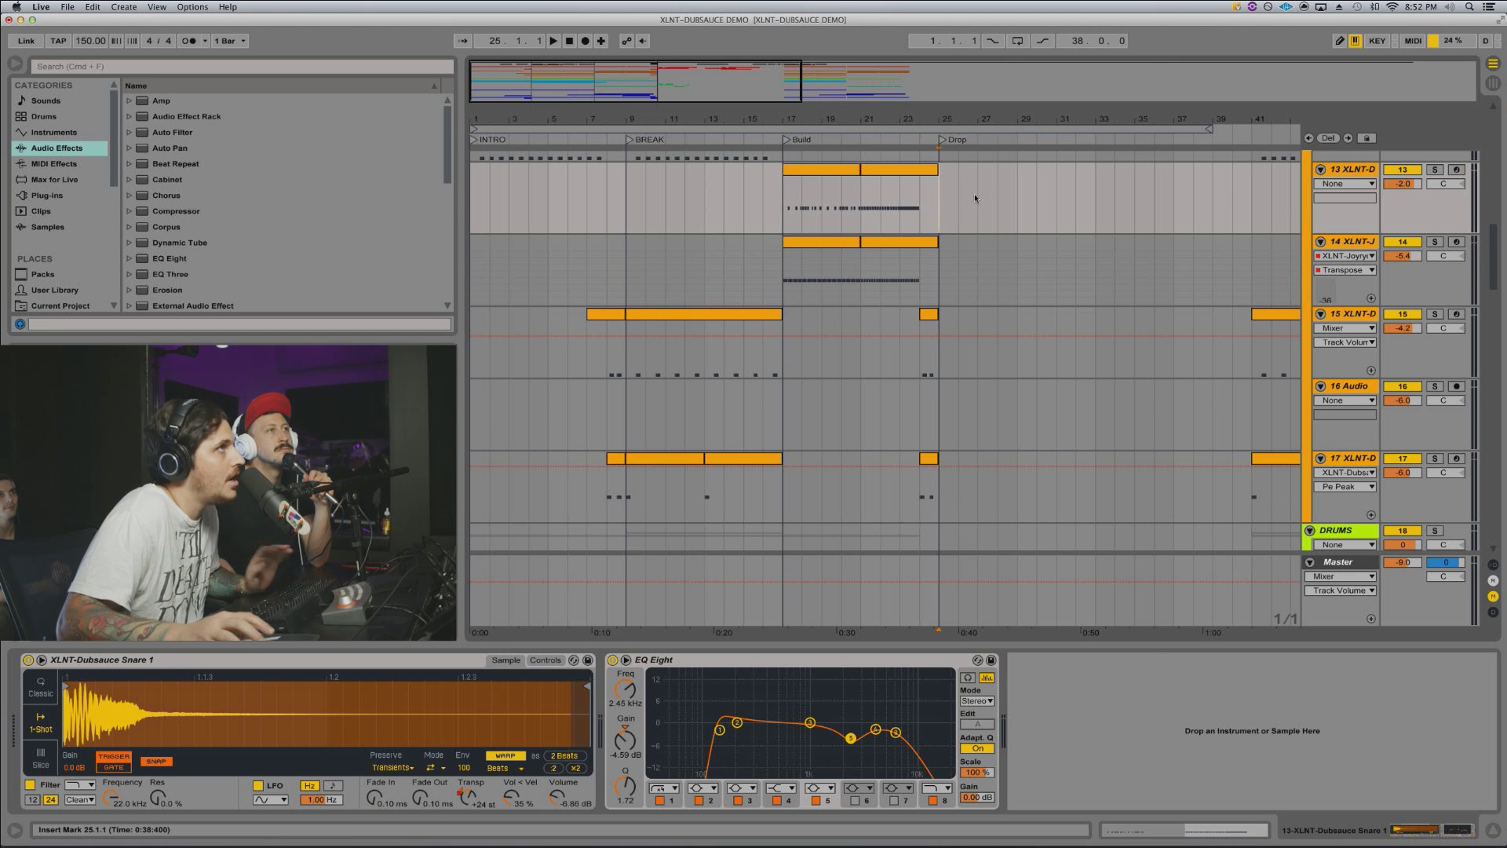
scroll(953, 200, "up", 10)
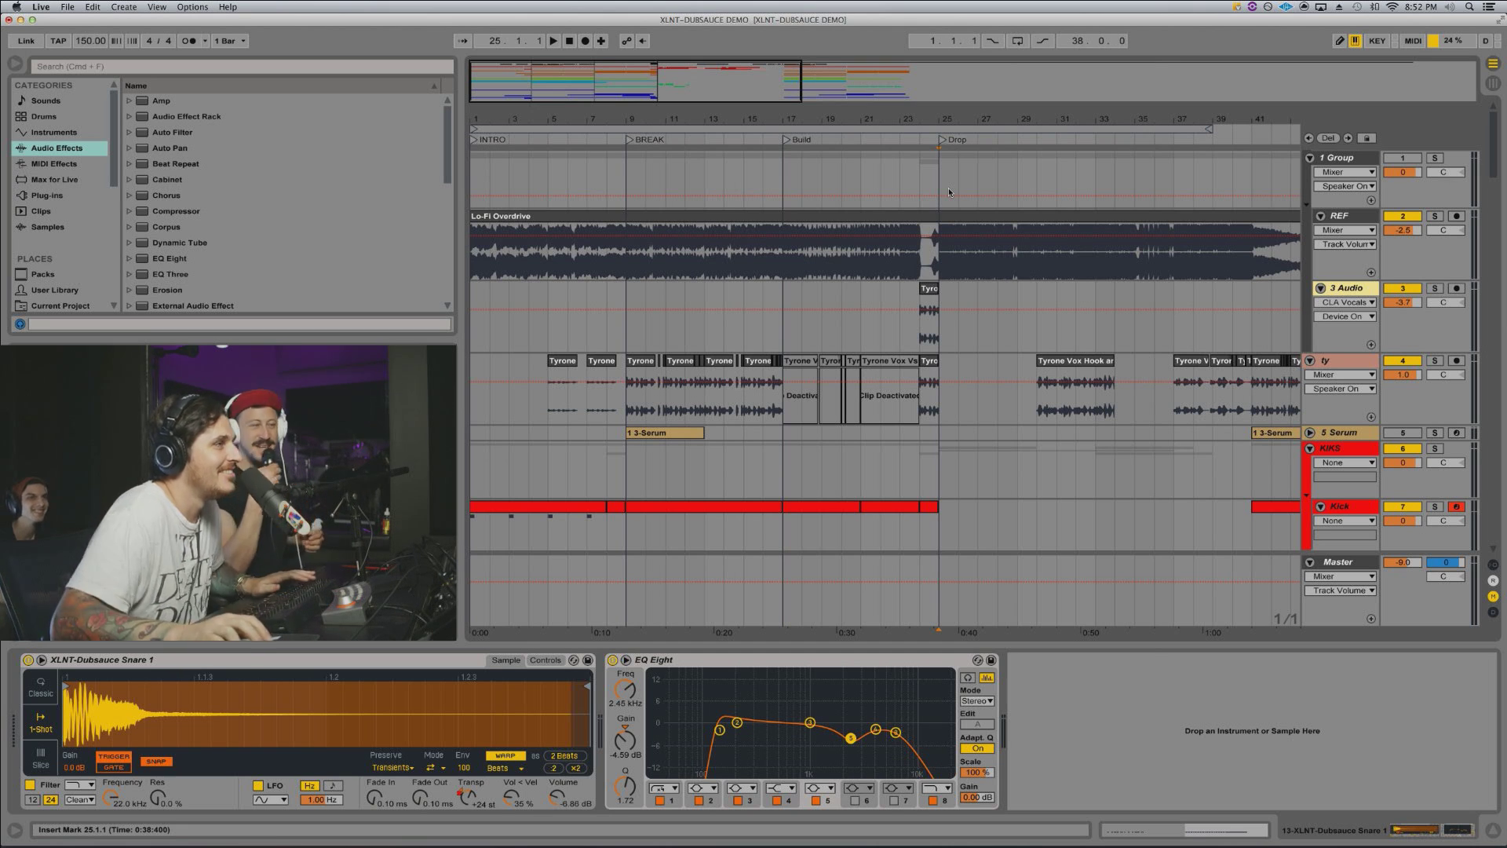
left_click(941, 332)
scroll(942, 332, "right", 3)
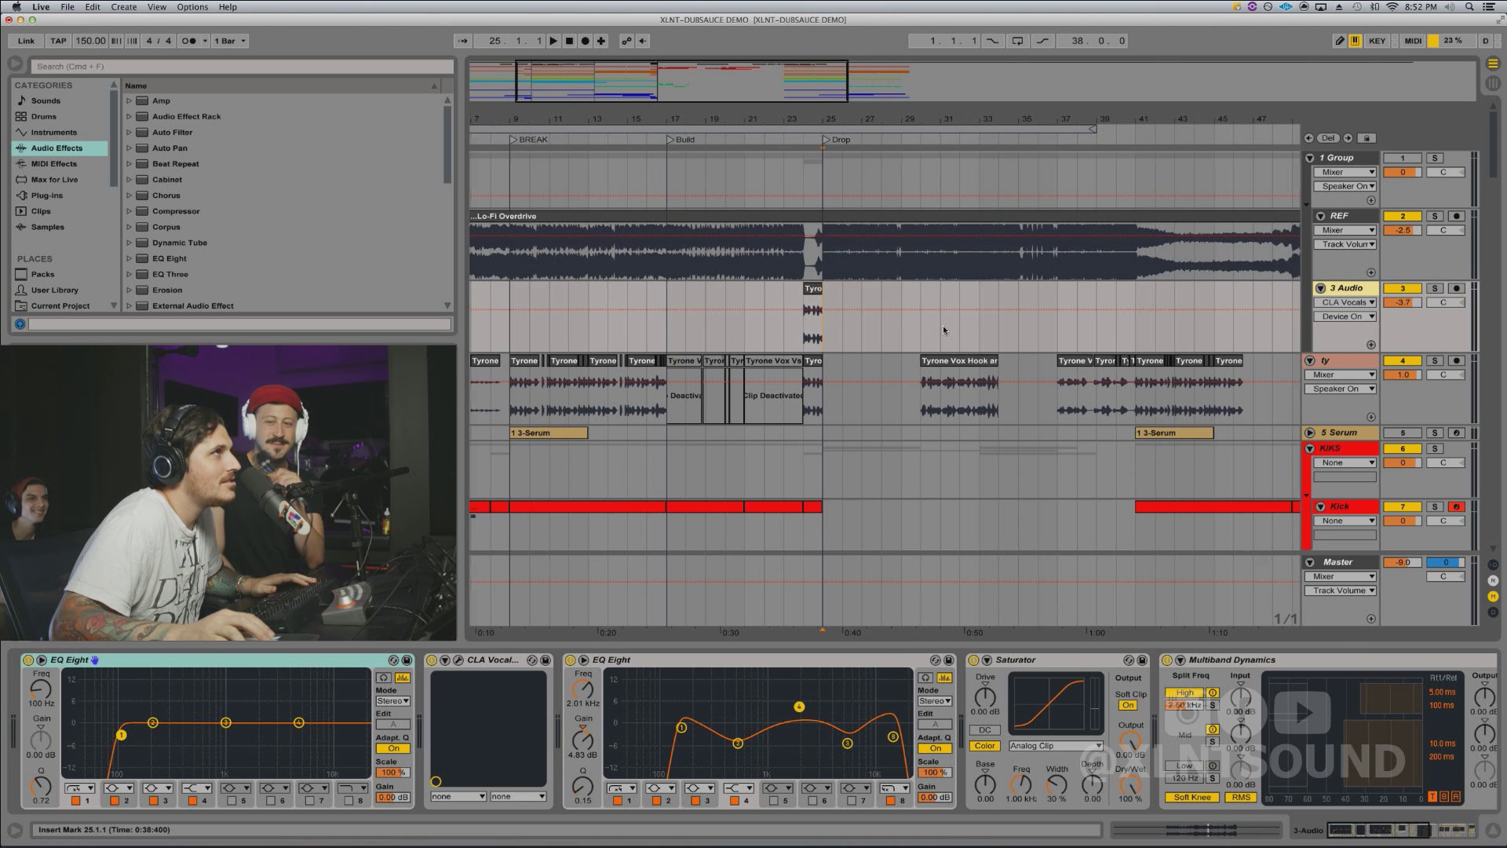
left_click_drag(879, 119, 879, 160)
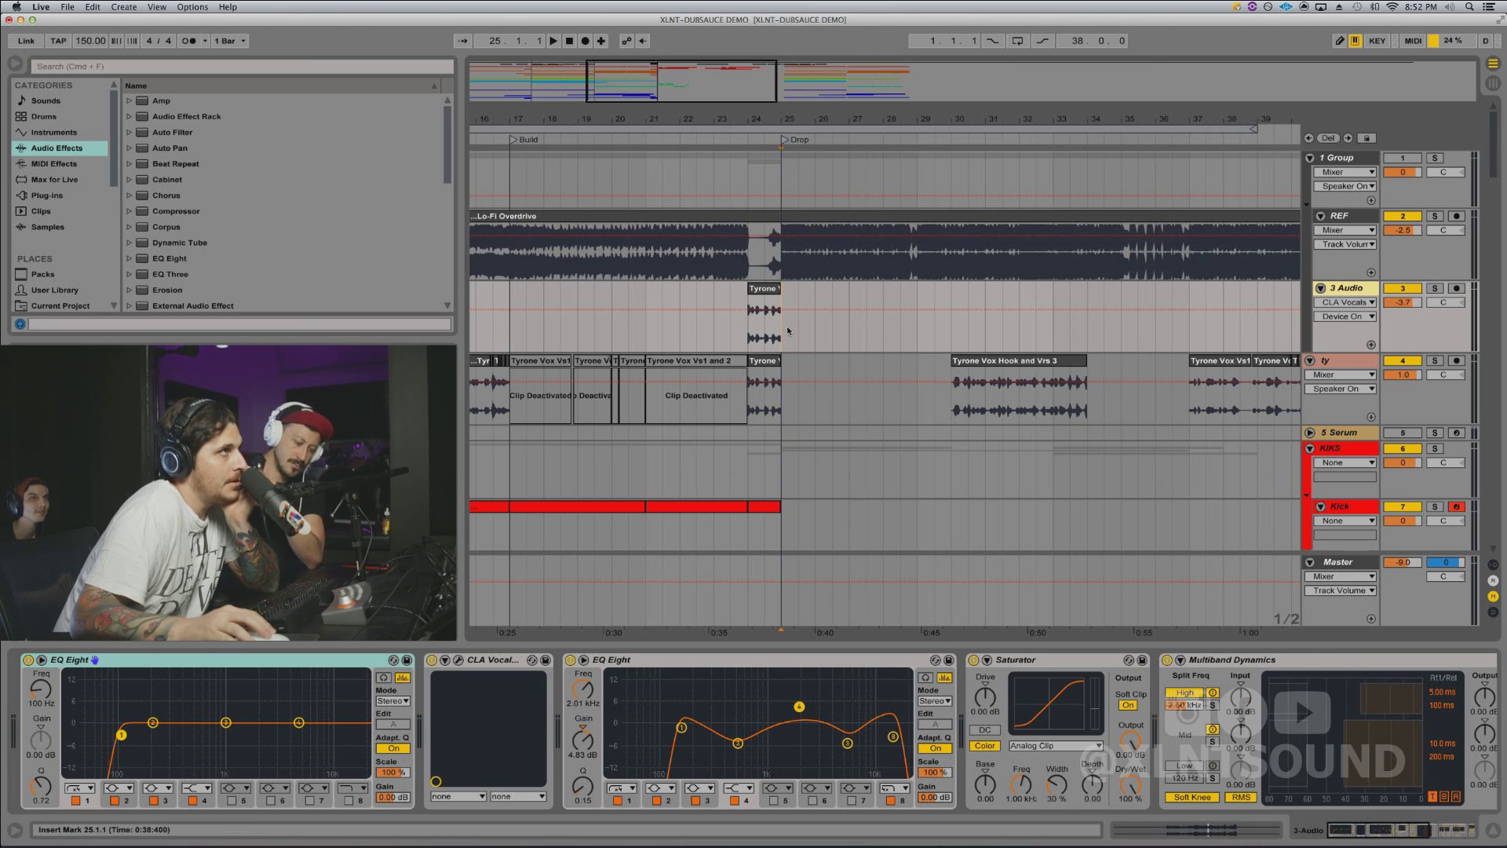
left_click_drag(788, 331, 798, 332)
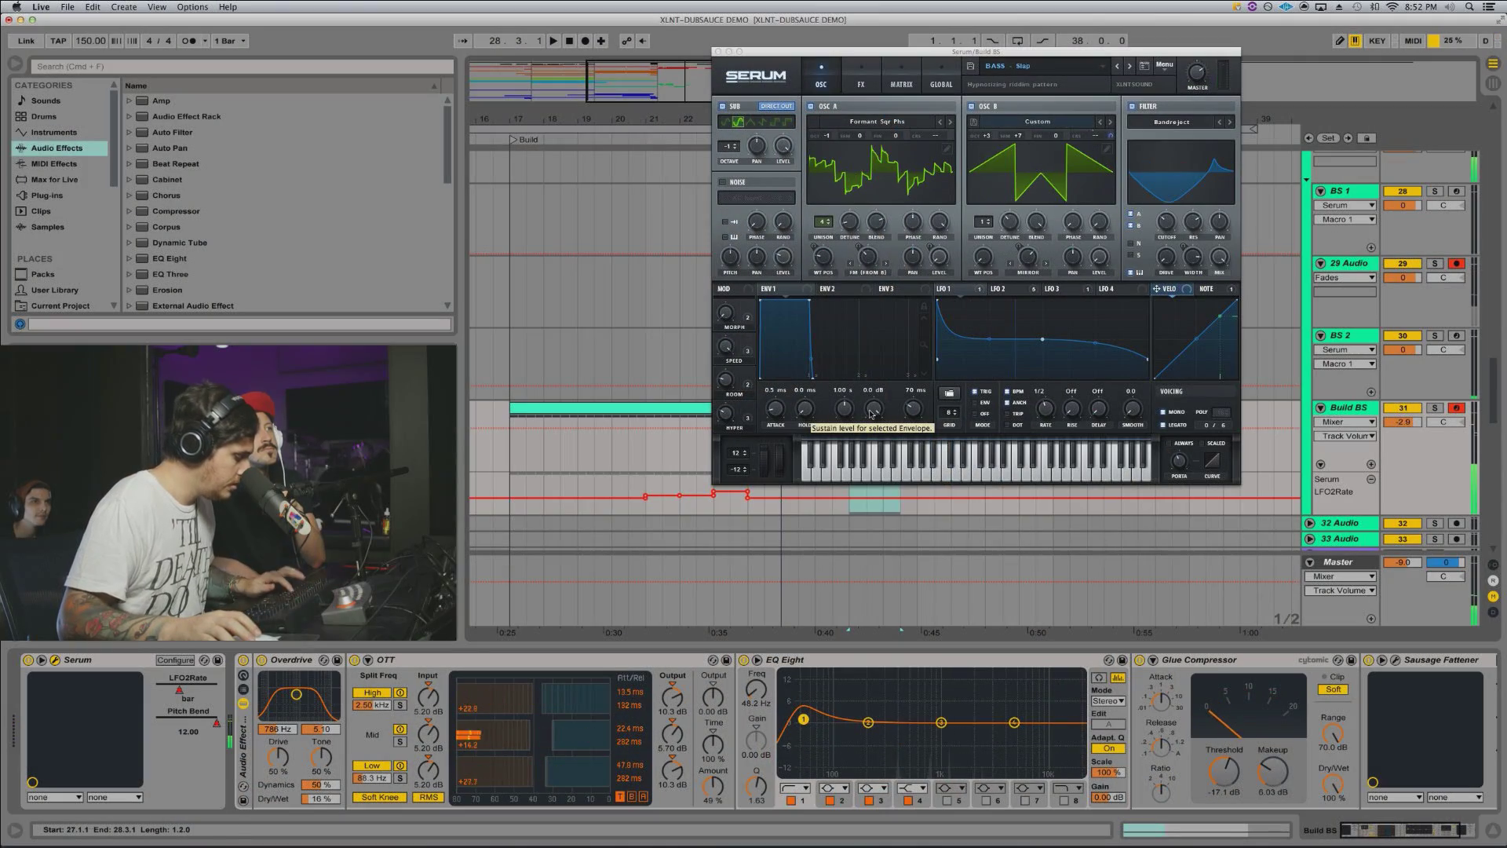
Step: Lower the computer keyboard's octave range to C0–D1 for the Build BS Serum patch, and close the Serum window
key("z")
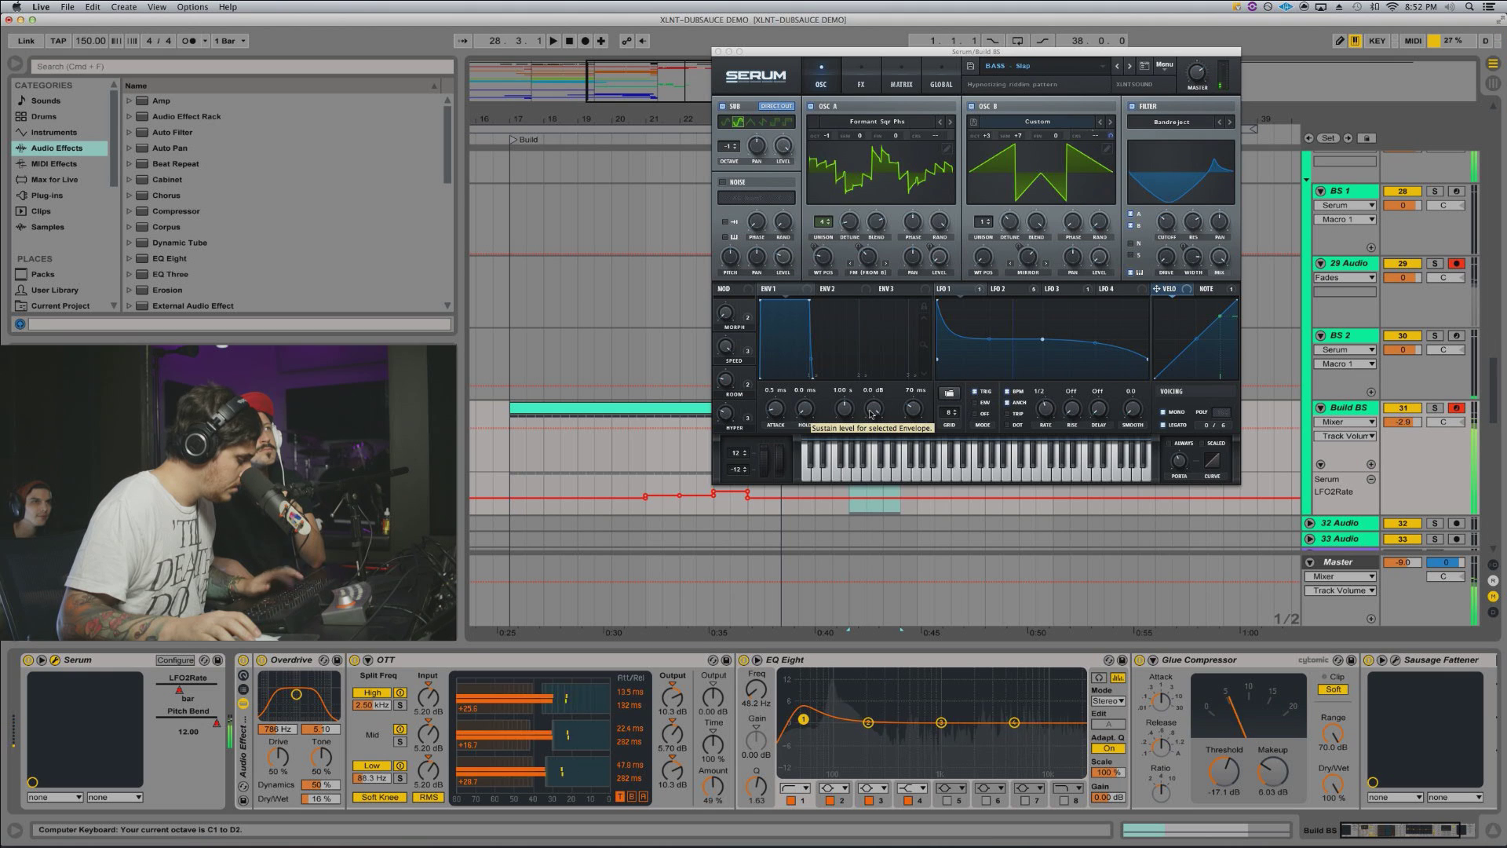
key("z")
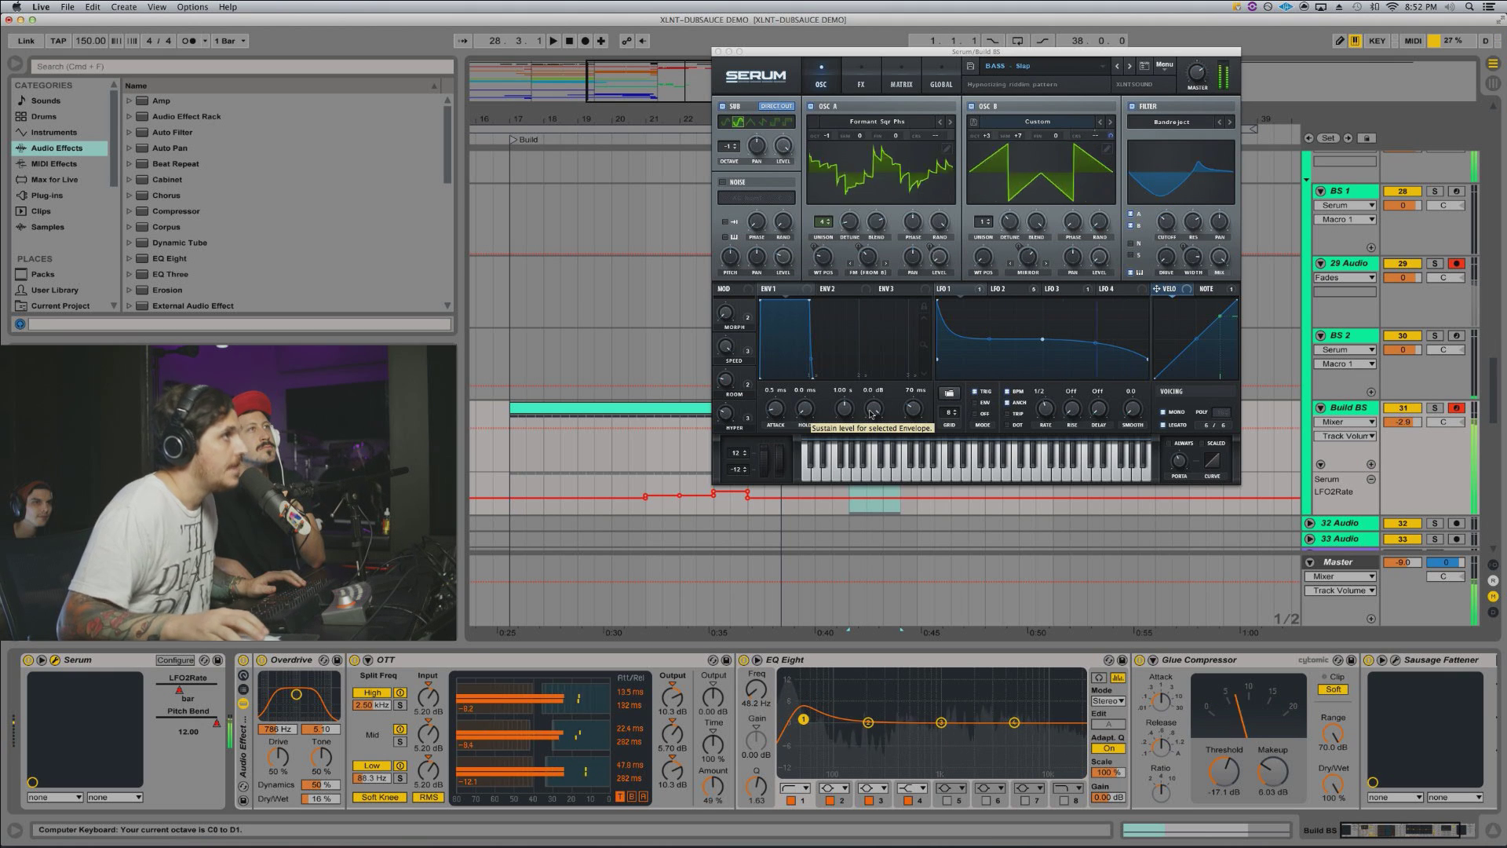
left_click(718, 51)
Step: Select the first BS 1 clip at the Drop and play it from bar 25
scroll(706, 377, "right", 2)
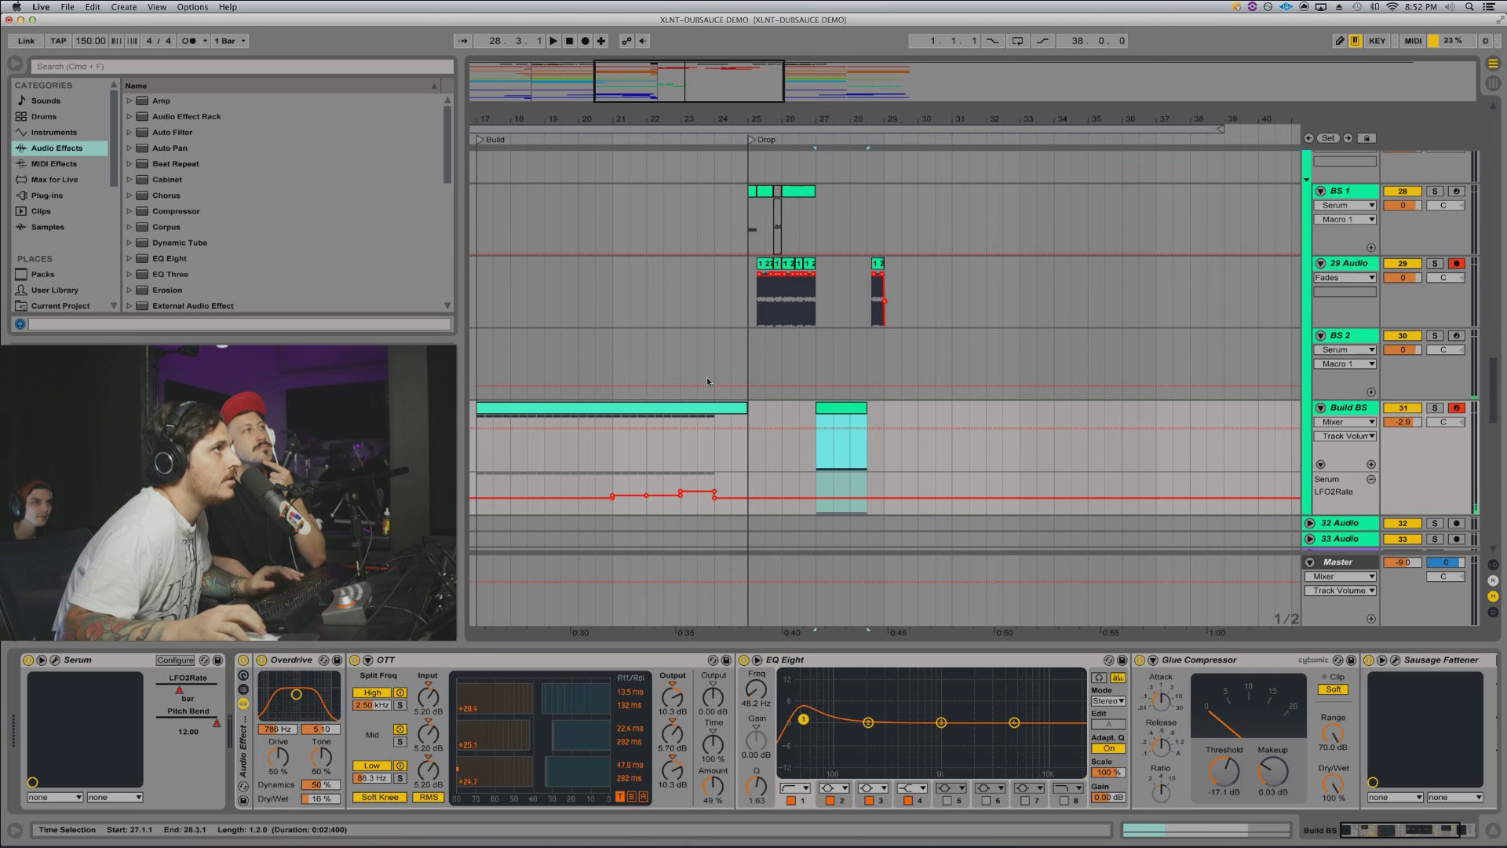
left_click_drag(751, 113, 771, 129)
left_click(773, 191)
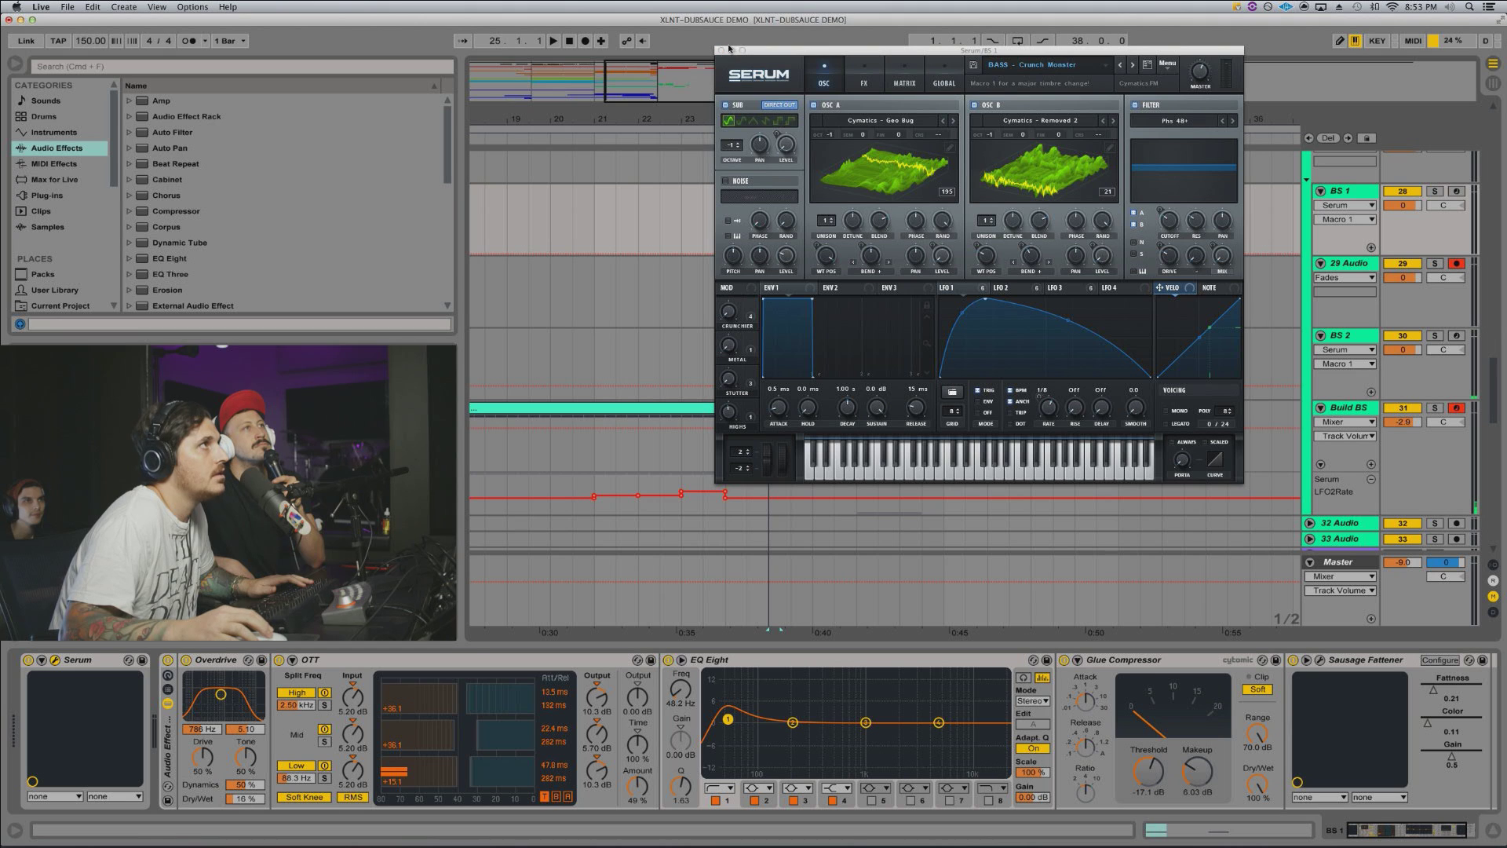
left_click(668, 295)
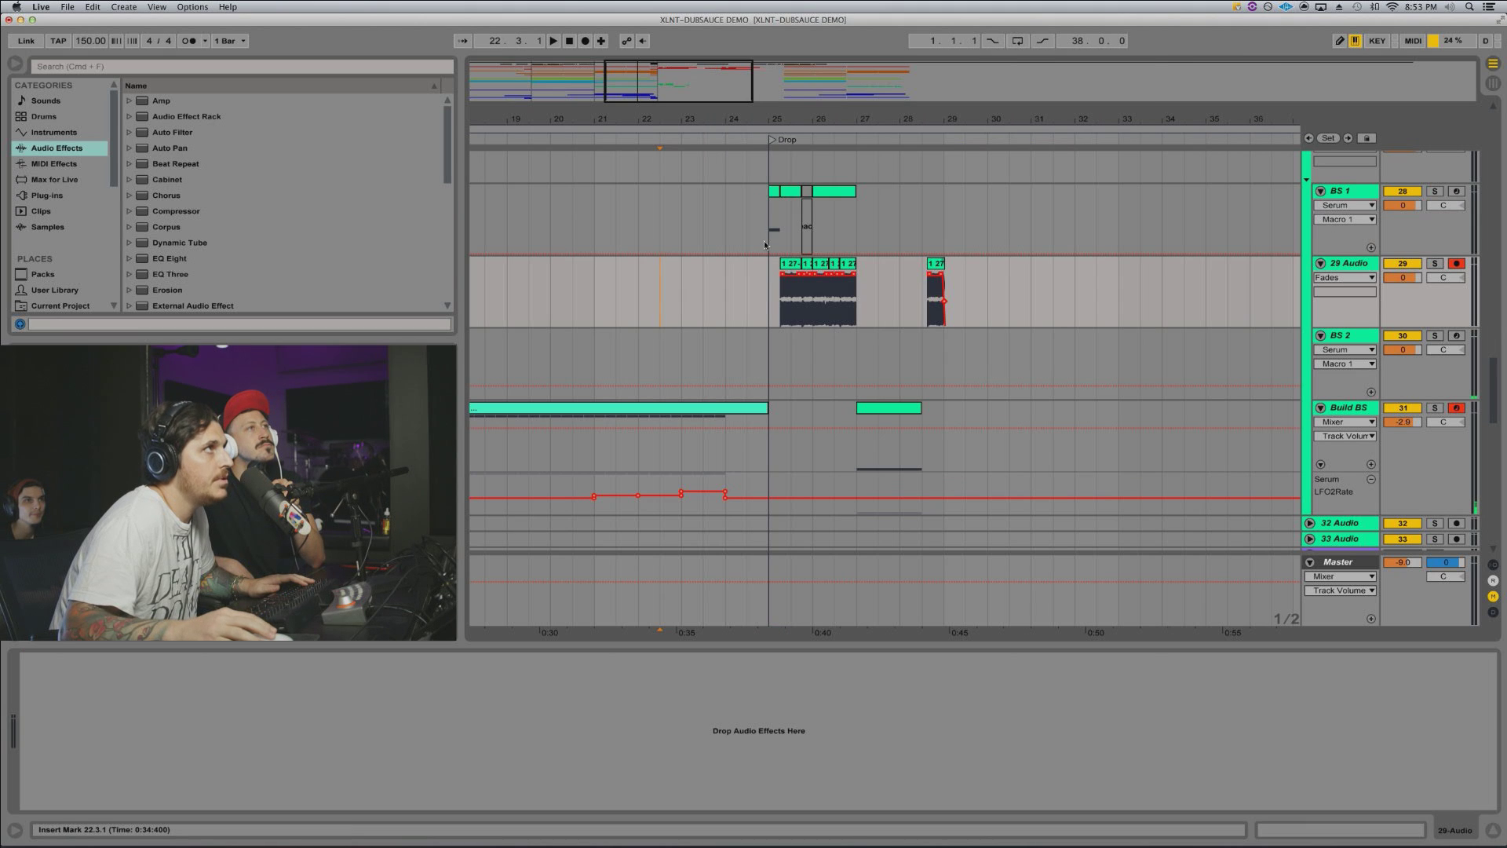
left_click_drag(781, 119, 736, 163)
left_click(709, 192)
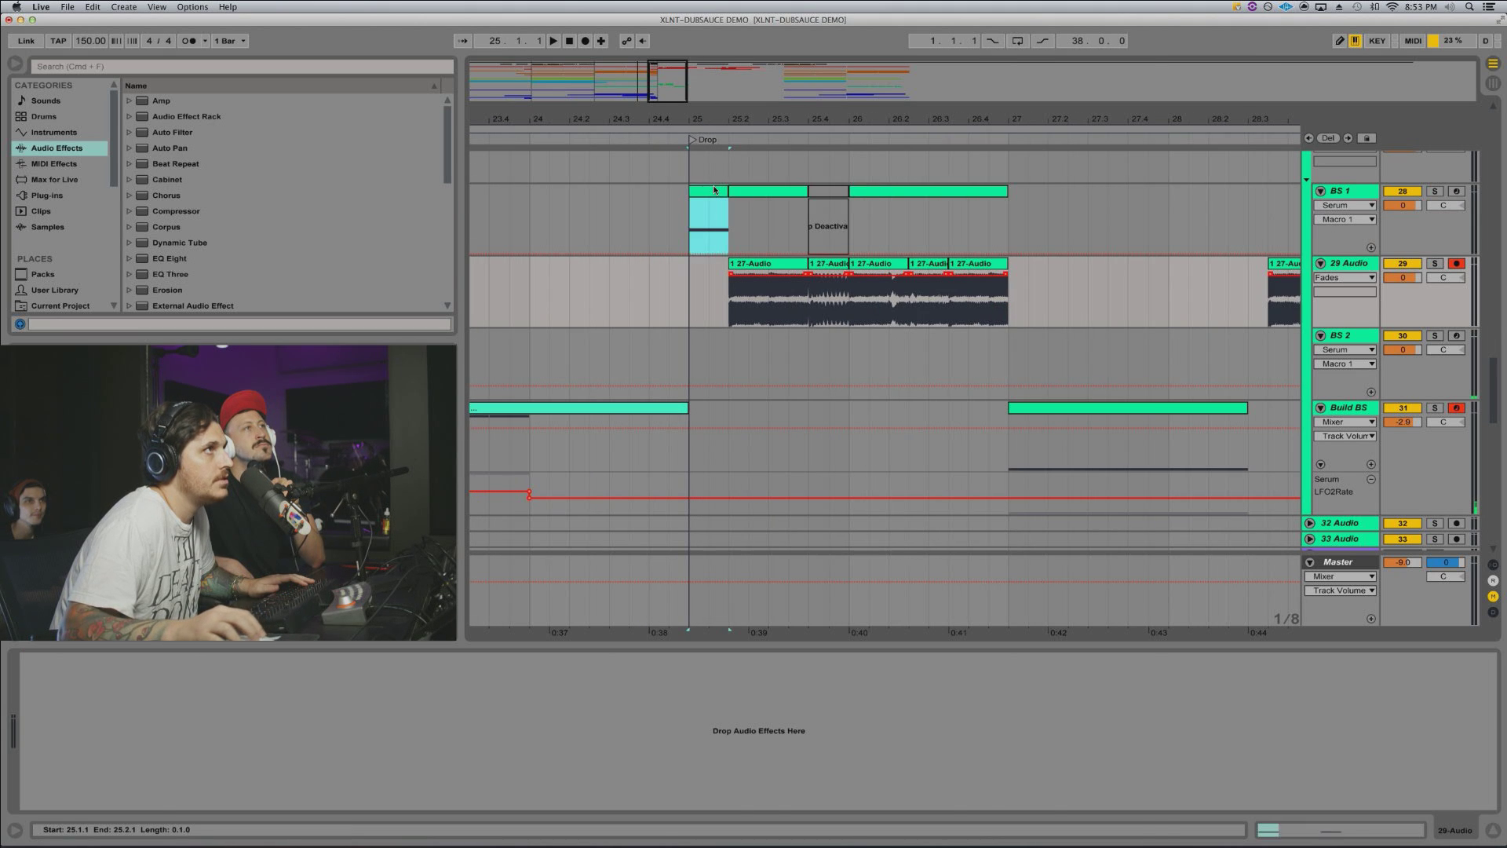
key("space")
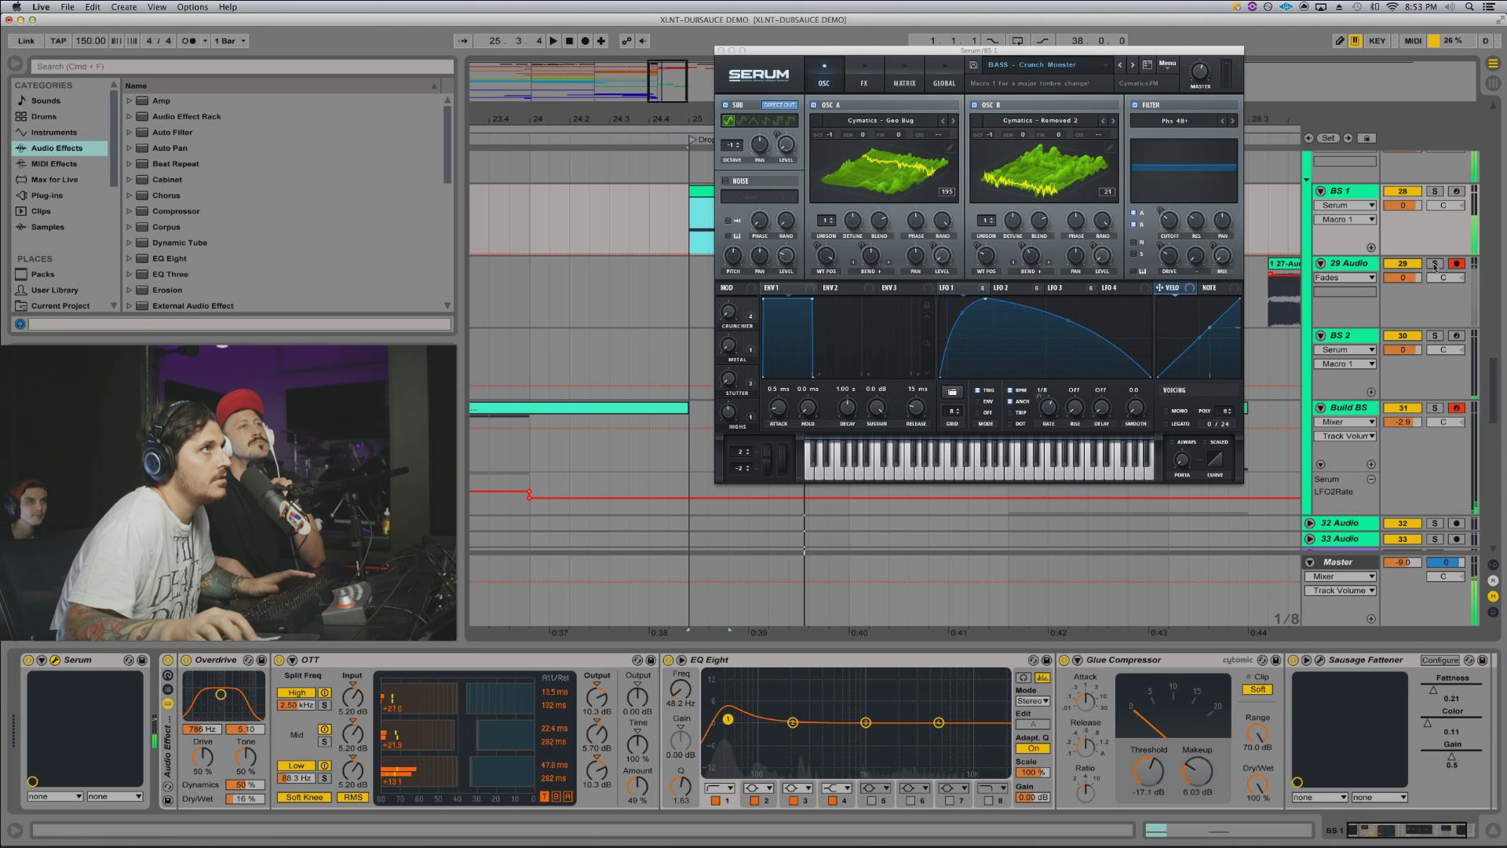
Step: Solo the 29 Audio track, close the Serum window and play its first 27-Audio clip from 25.2.1
left_click(1435, 264)
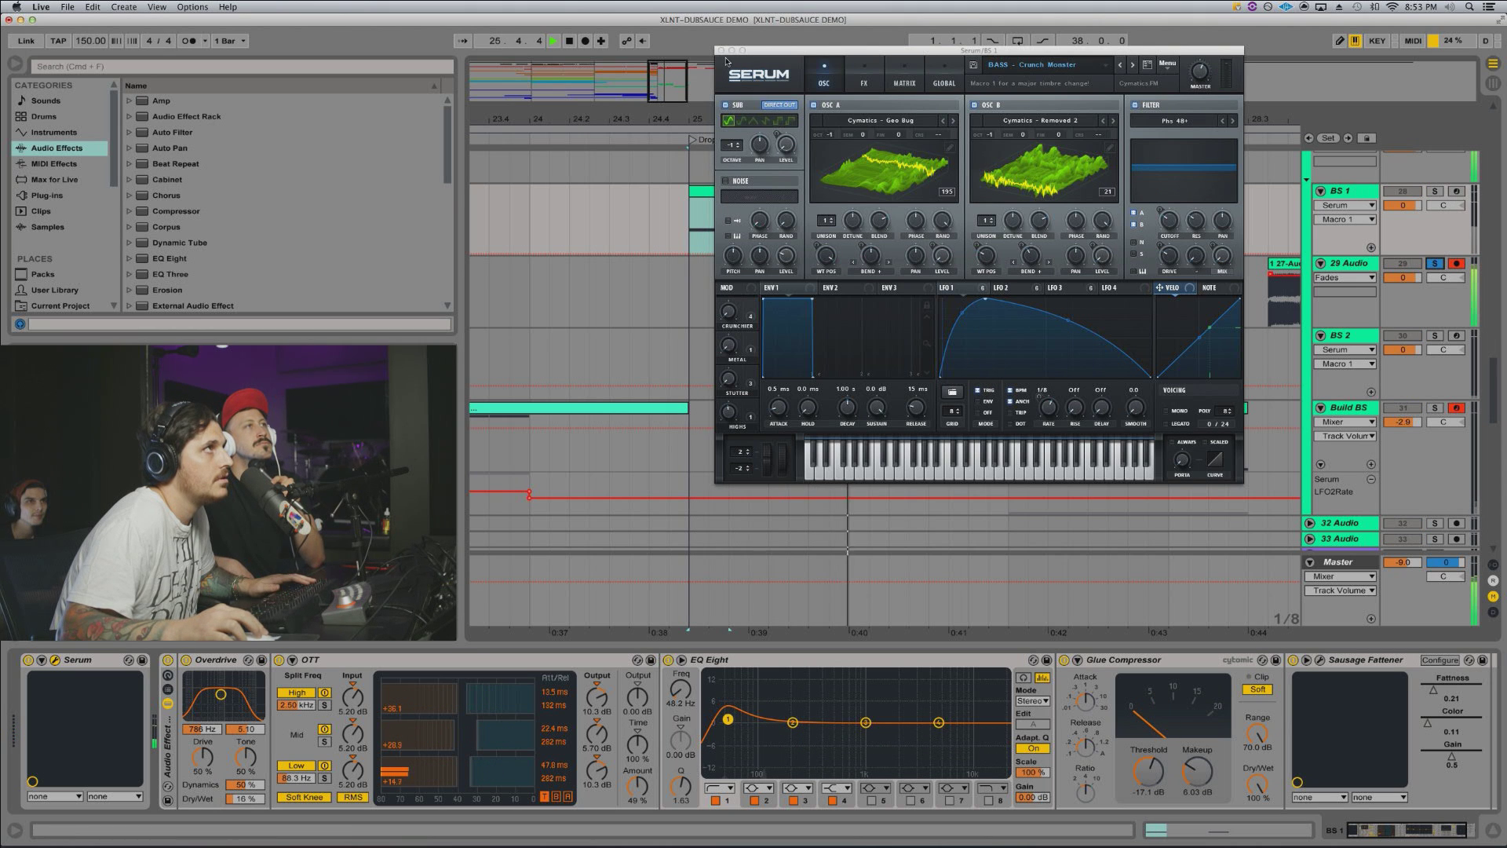
left_click(721, 51)
left_click(767, 298)
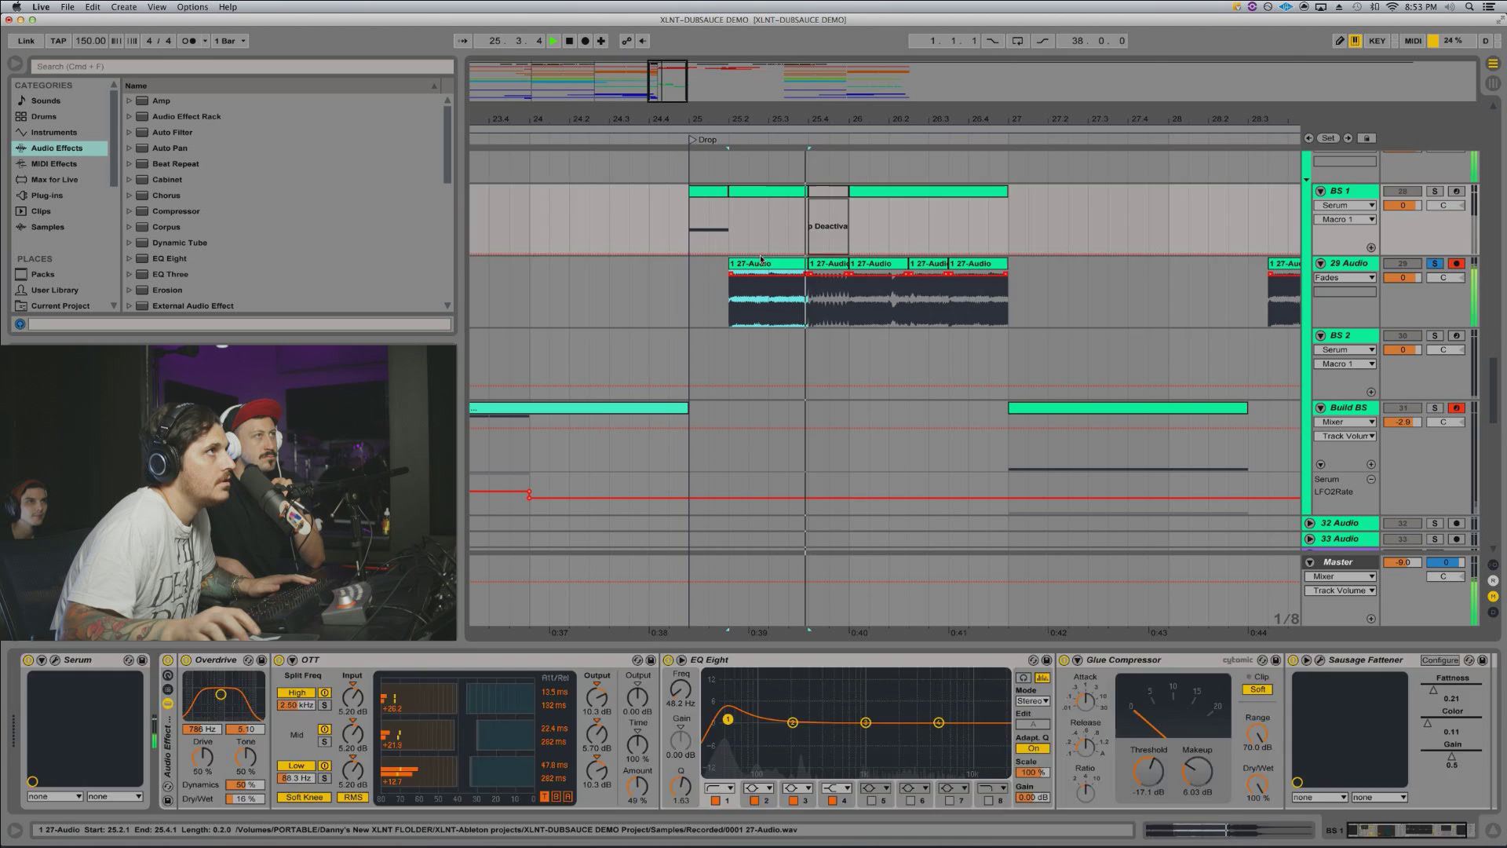
key("space")
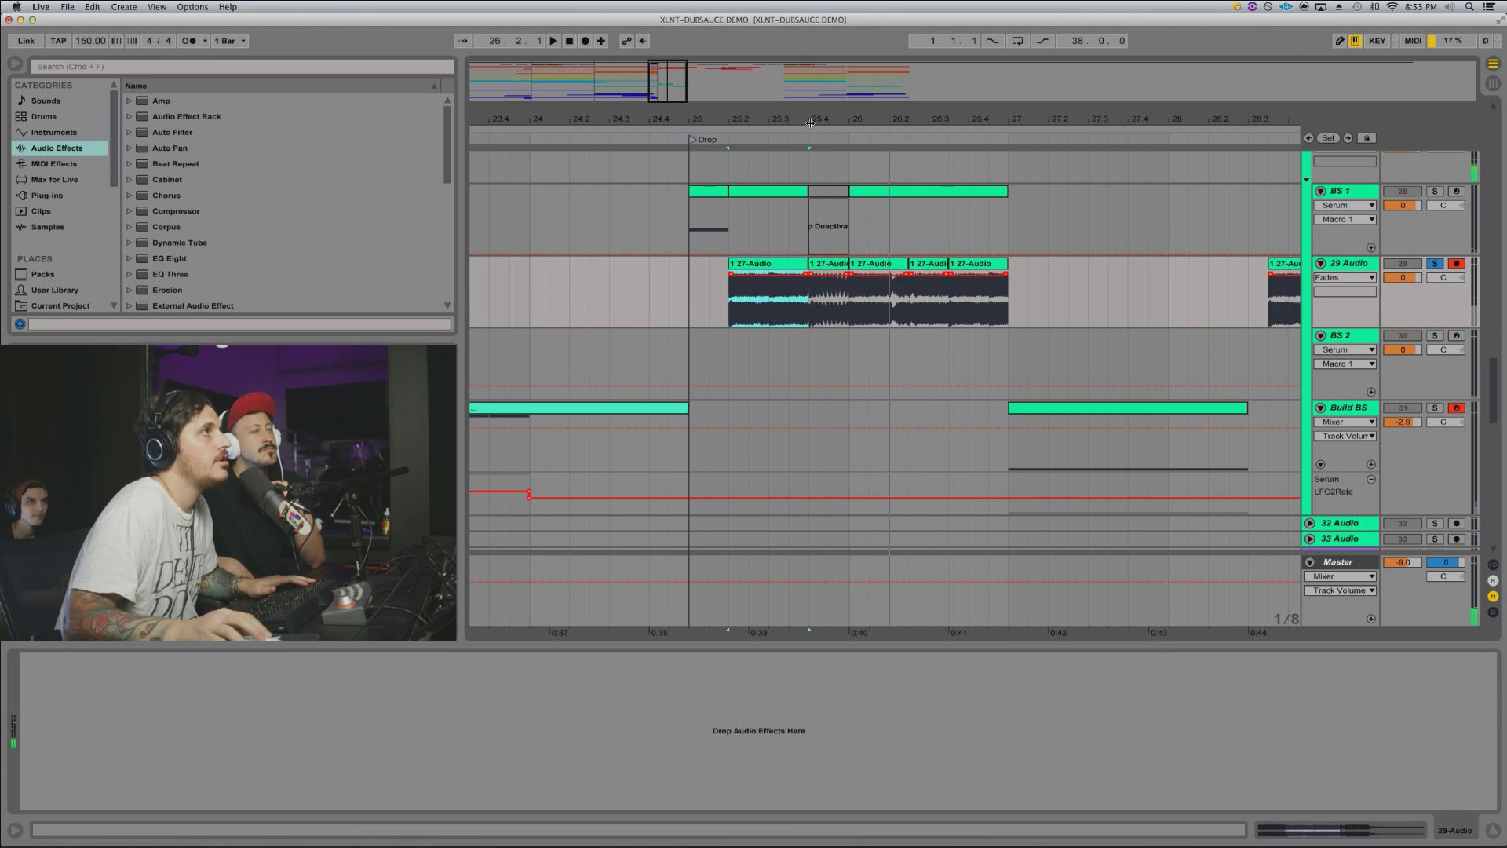
left_click_drag(810, 123, 839, 180)
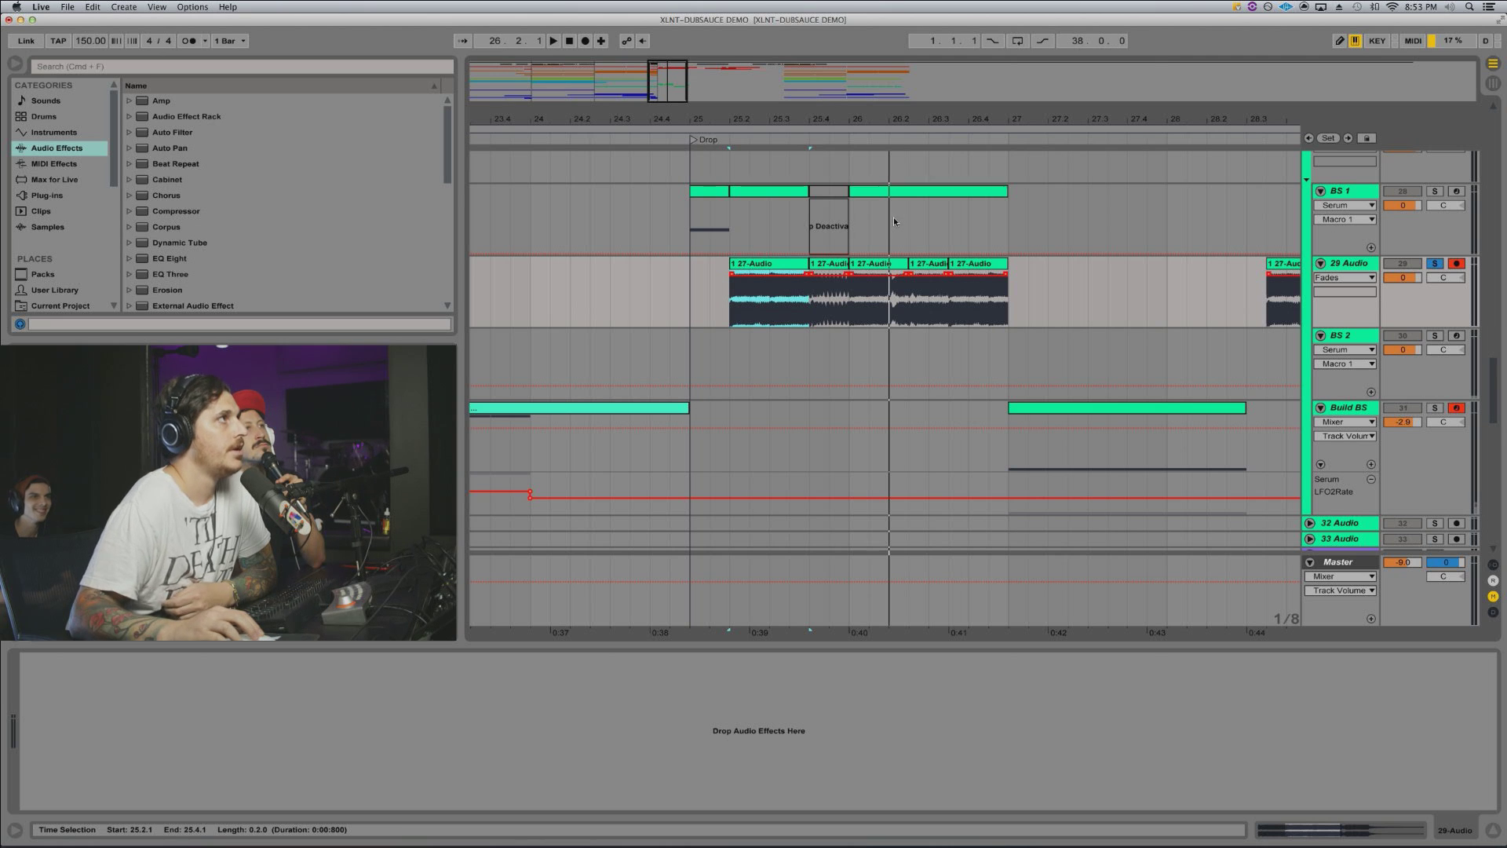
Step: Select bars 25 to 29 on the BS 1 track, loop that four-bar range and play it
left_click_drag(694, 214, 1002, 211)
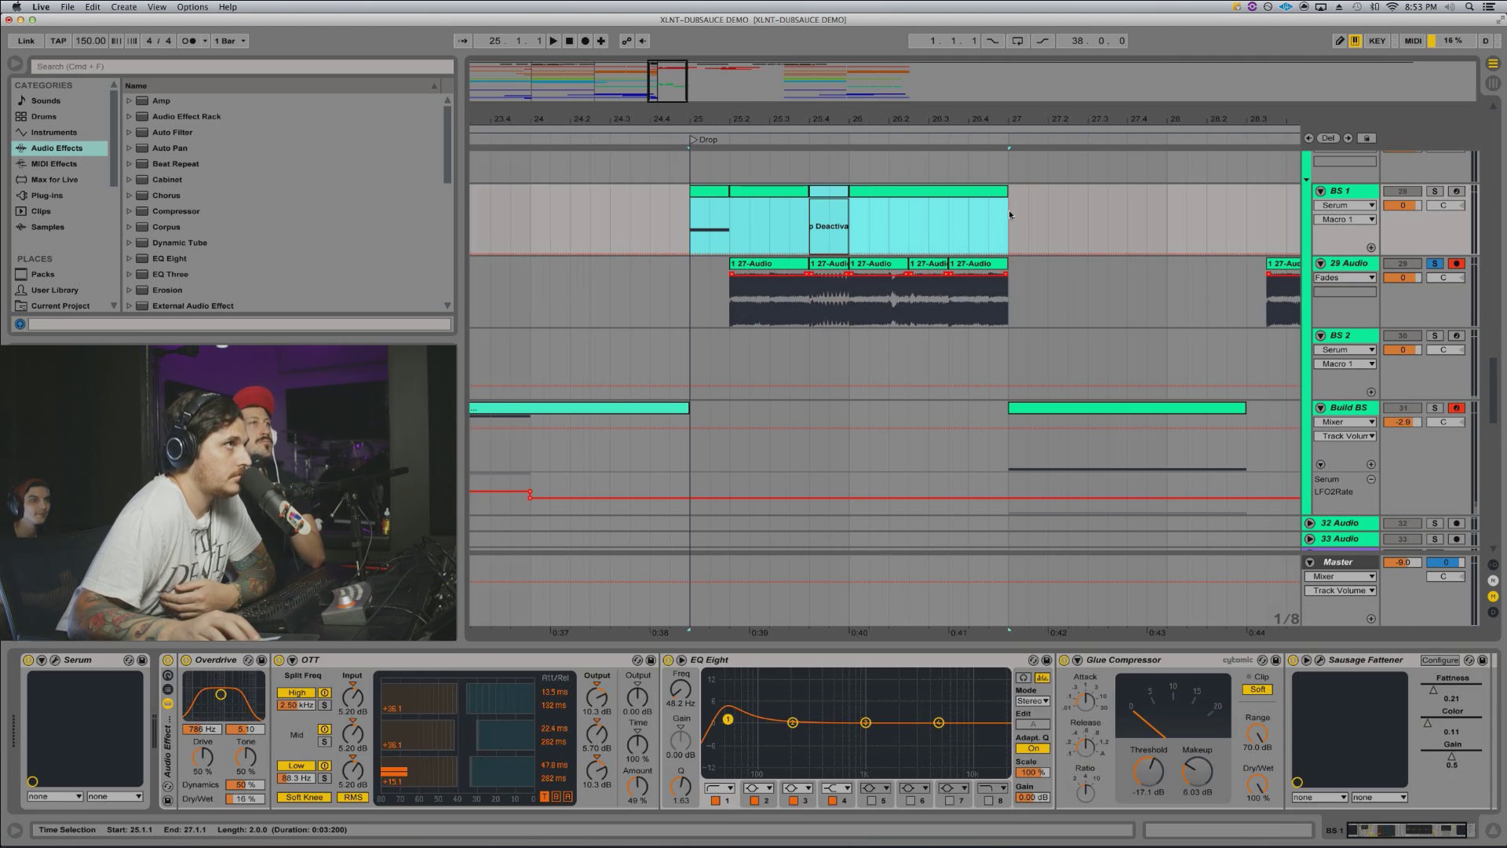
scroll(1010, 211, "right", 2)
left_click_drag(1018, 120, 1017, 126)
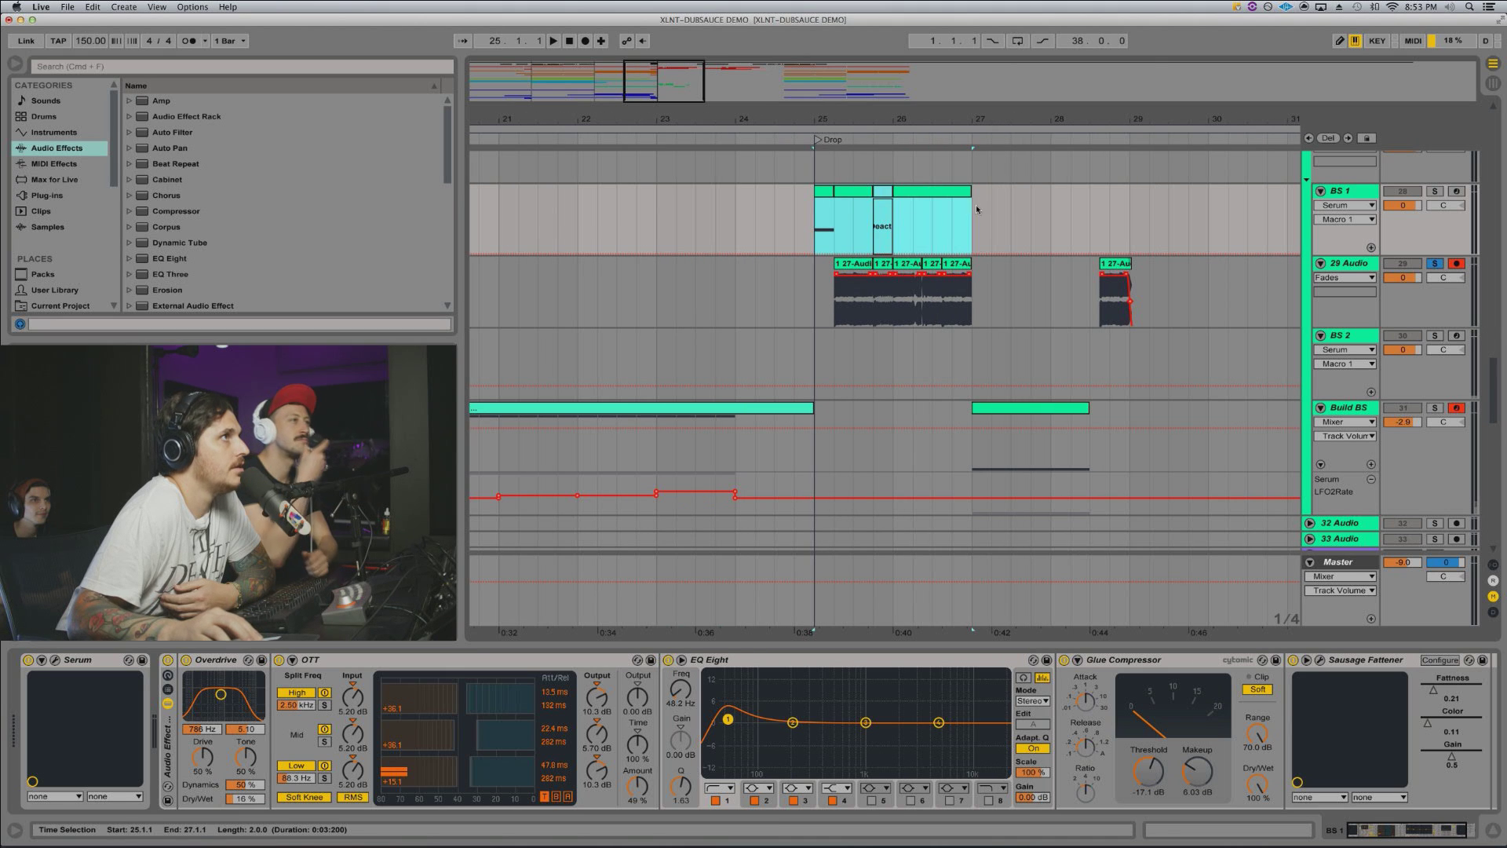
left_click_drag(978, 208, 1148, 206)
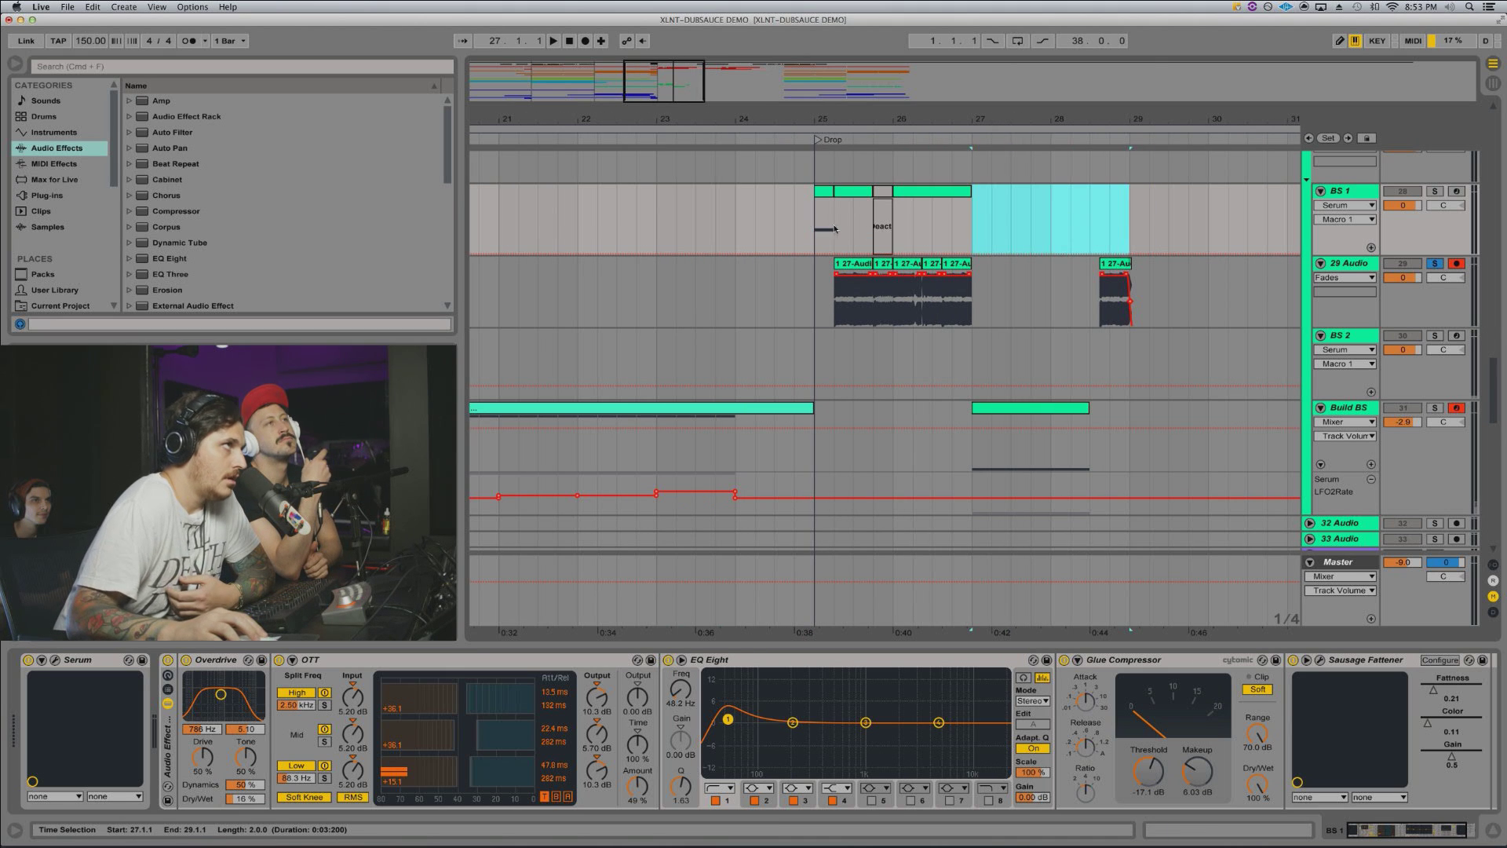
left_click_drag(814, 221, 1065, 217)
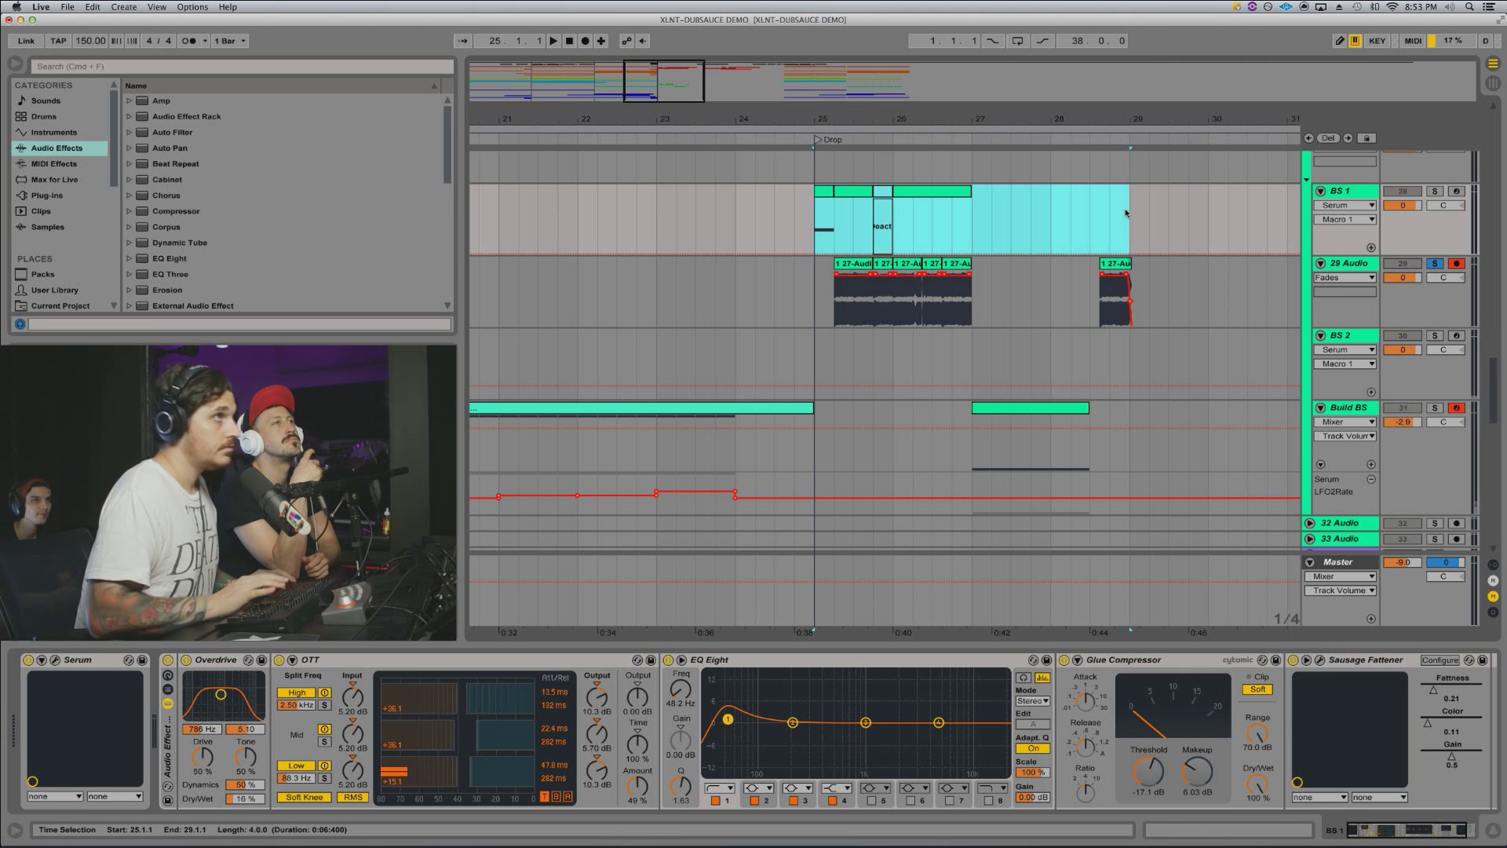
key("super+l")
key("space")
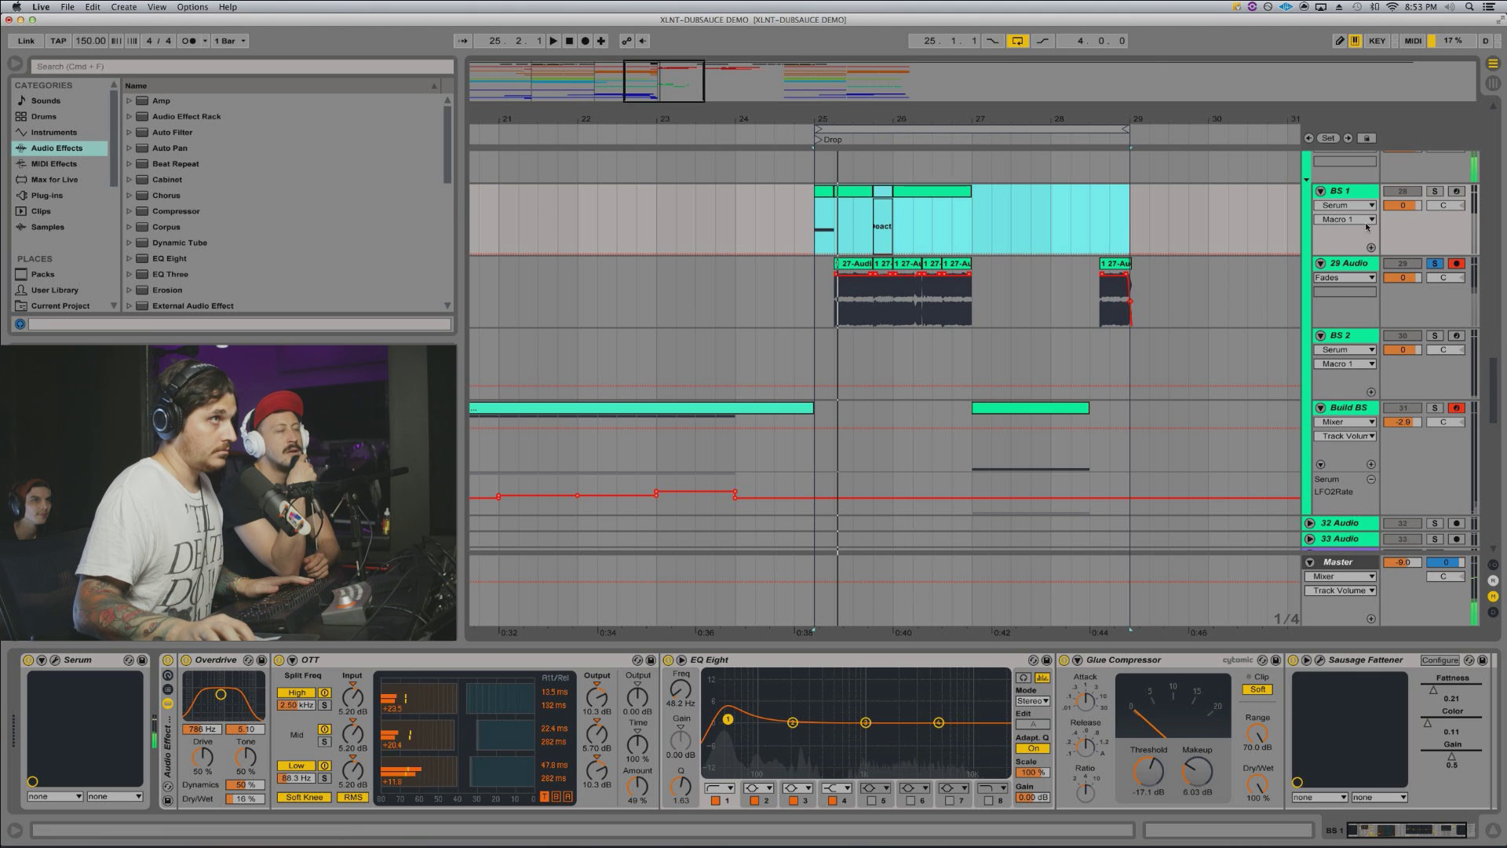
Step: Unsolo 29 Audio, solo the XLNT Loop track and play its XLNT-Dubsauce Full Loop 1 clip from bar 25
left_click(1433, 262)
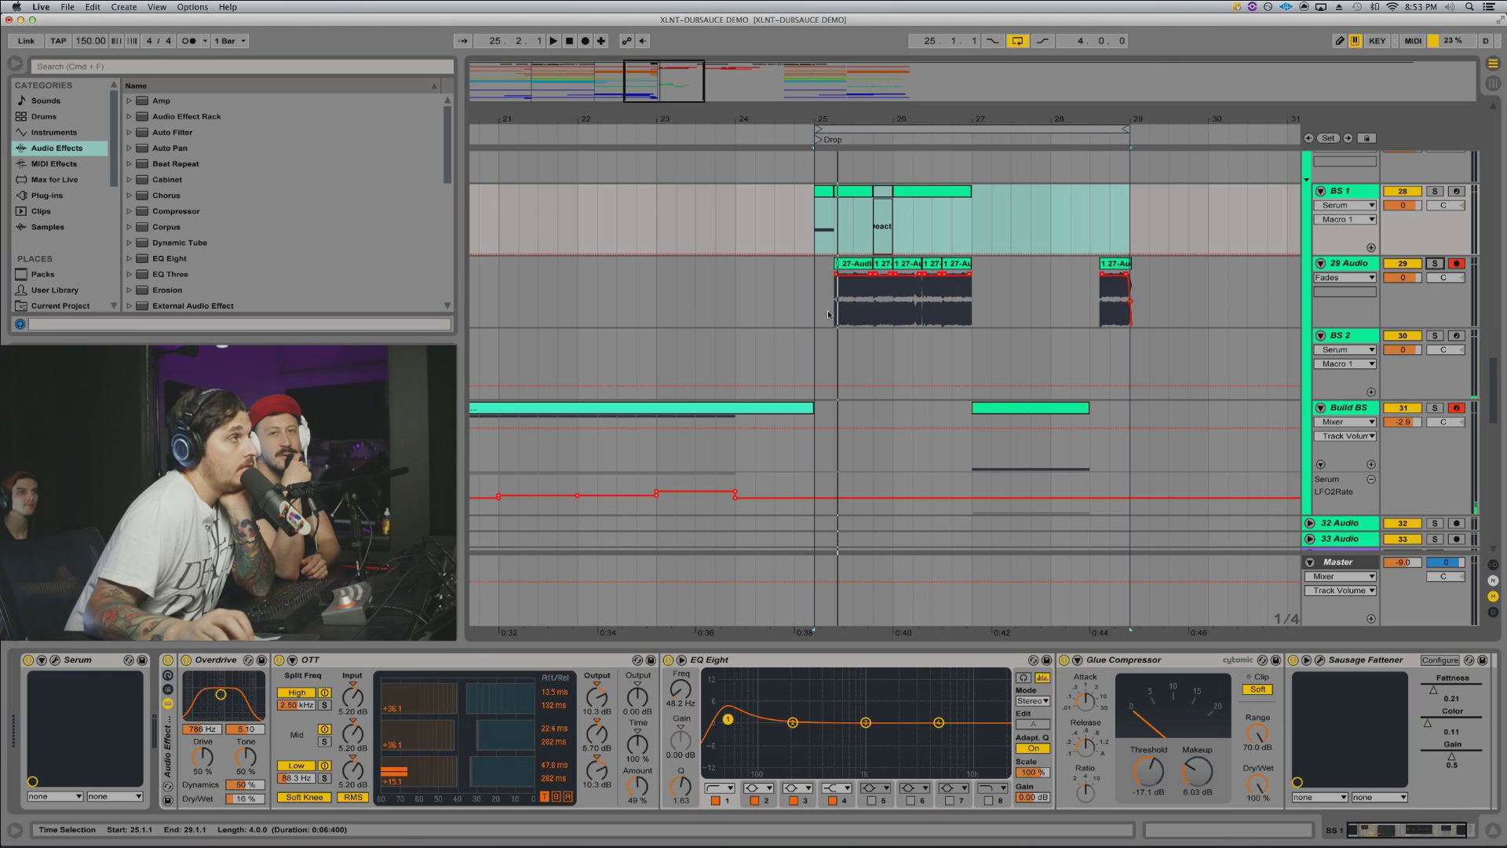
scroll(830, 308, "up", 15)
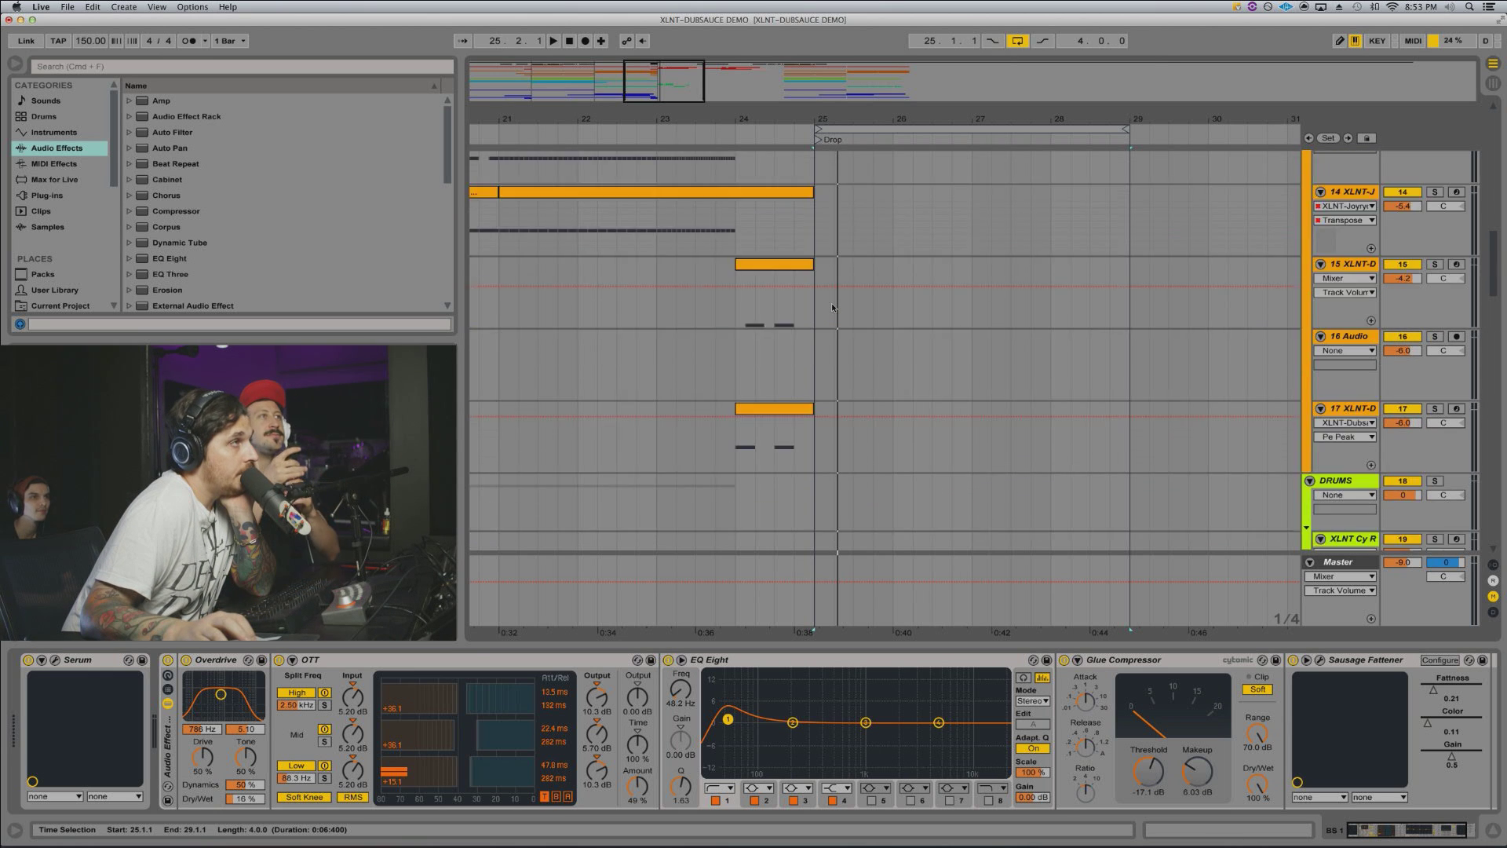
scroll(832, 307, "down", 10)
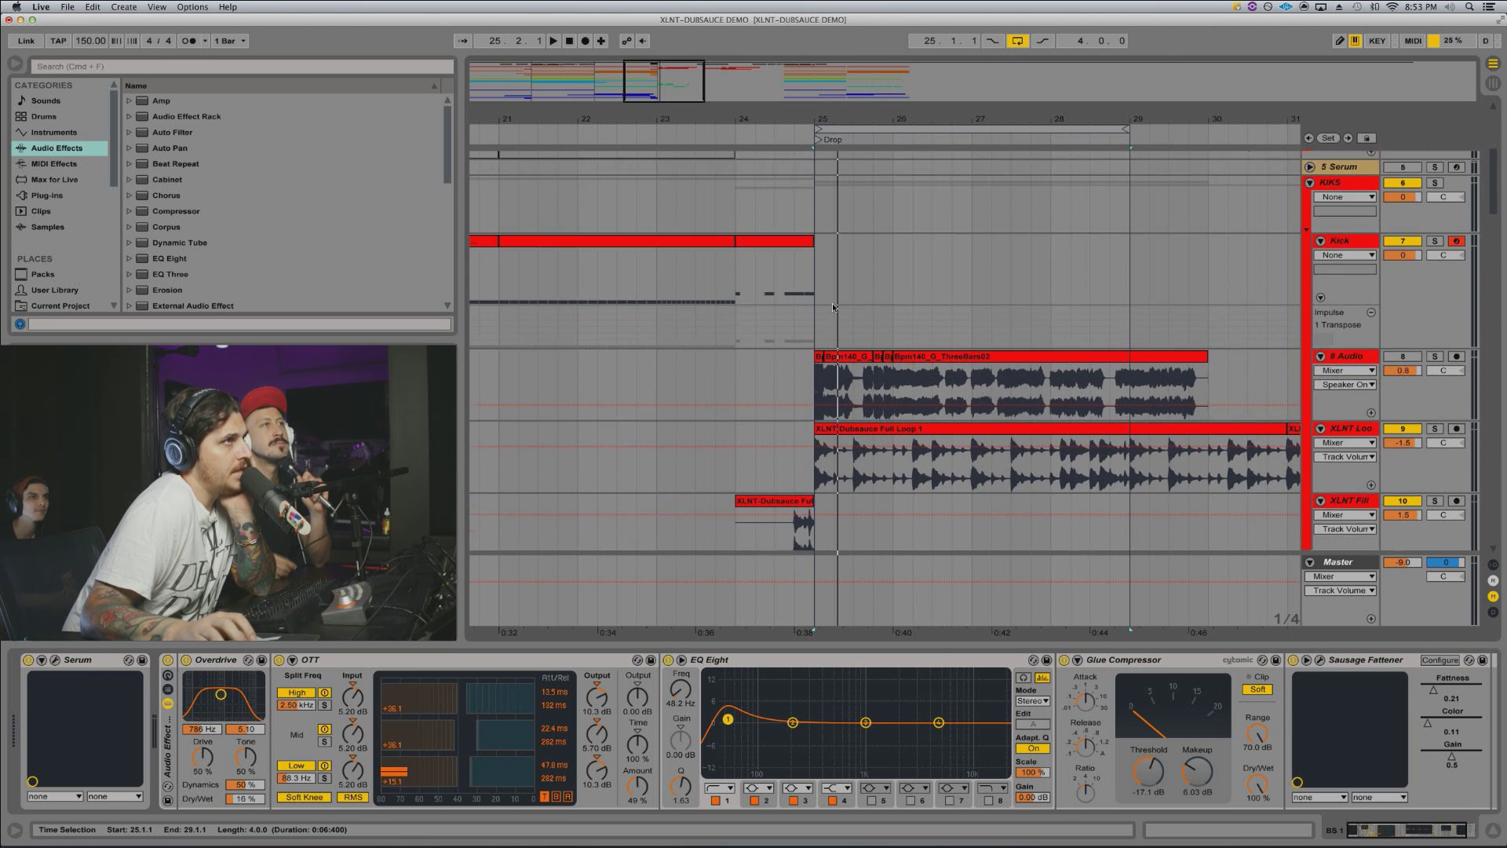
left_click(1435, 395)
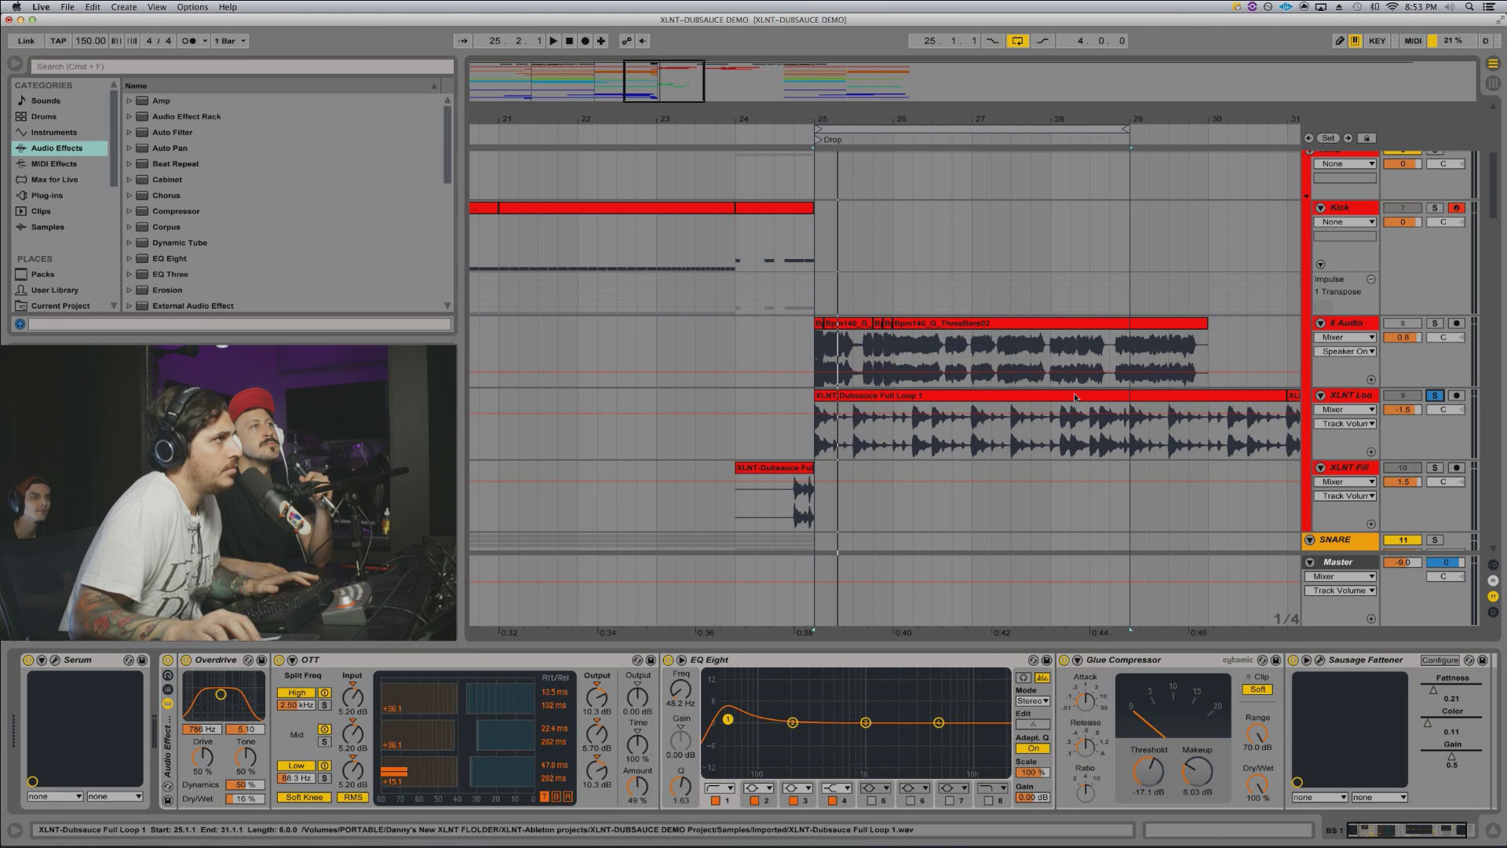
left_click(890, 395)
key("space")
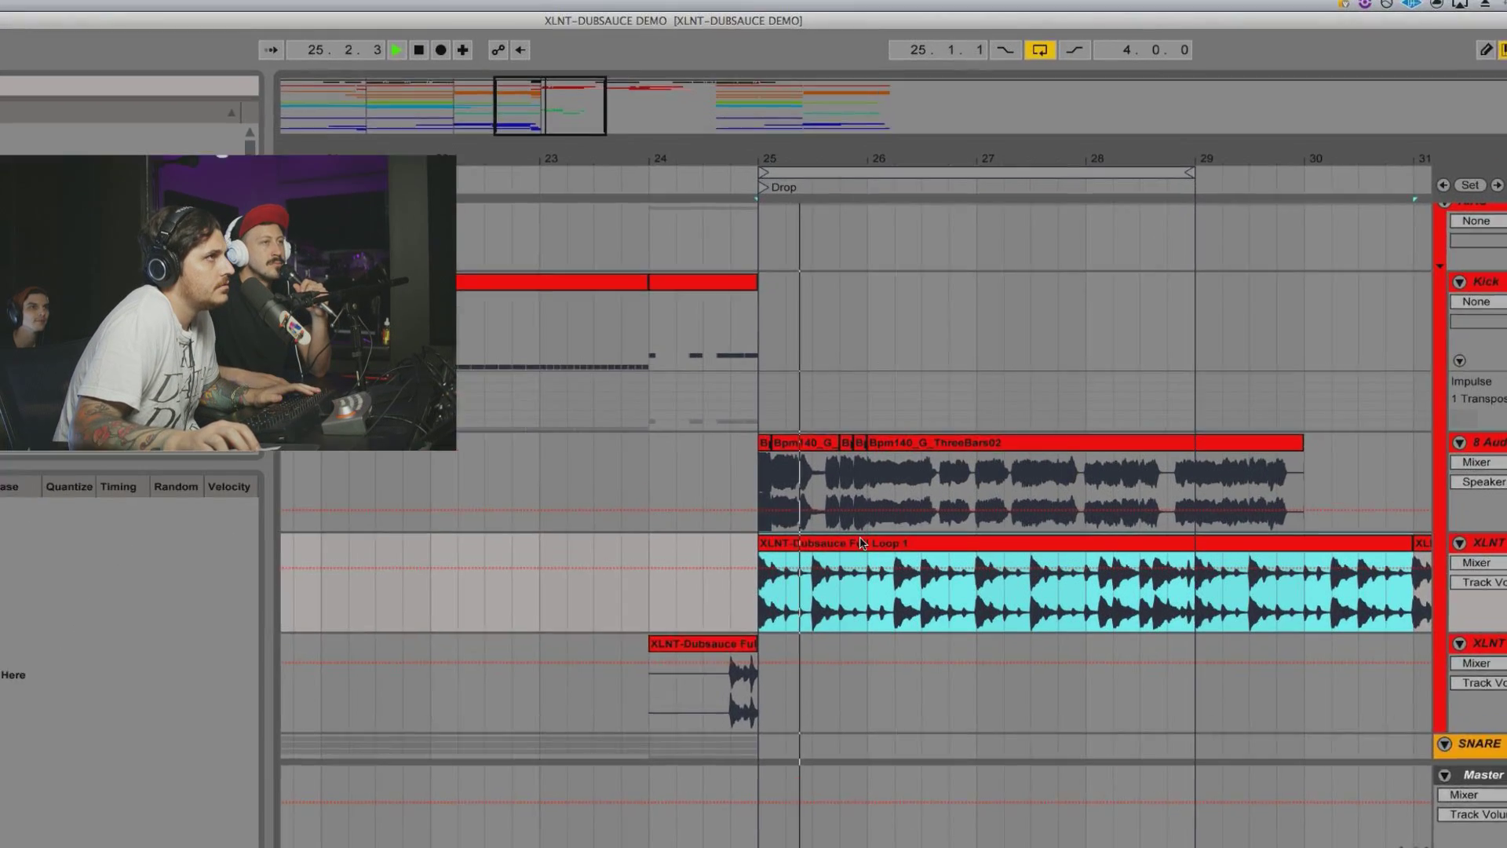
Step: Reselect the first XLNT-Dubsauce Full Loop 1 clip and listen to the looped Drop while examining the NEROS bass tracks
scroll(892, 655, "right", 3)
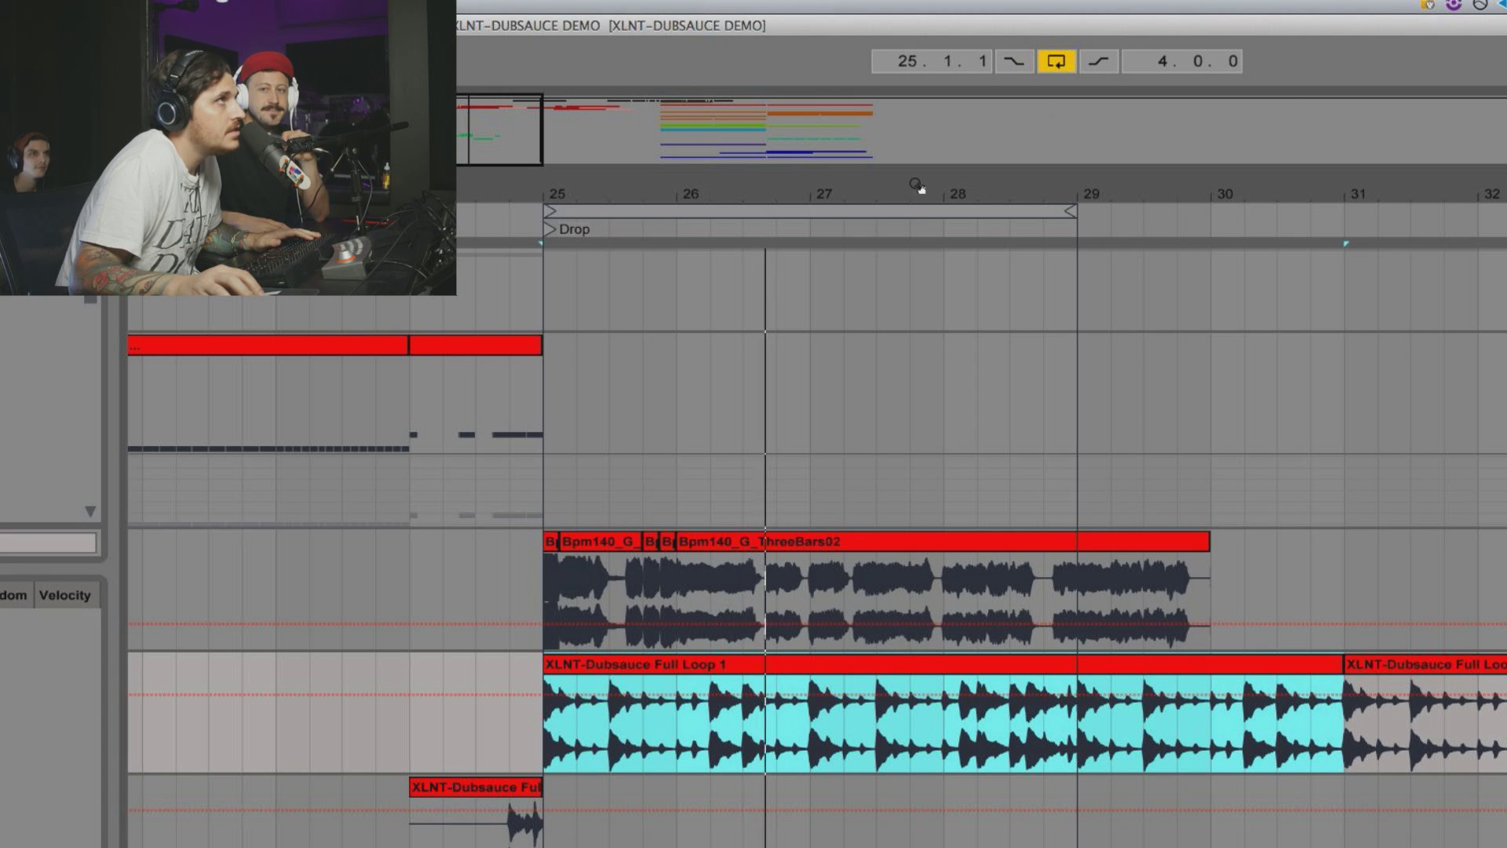
left_click_drag(908, 196, 908, 161)
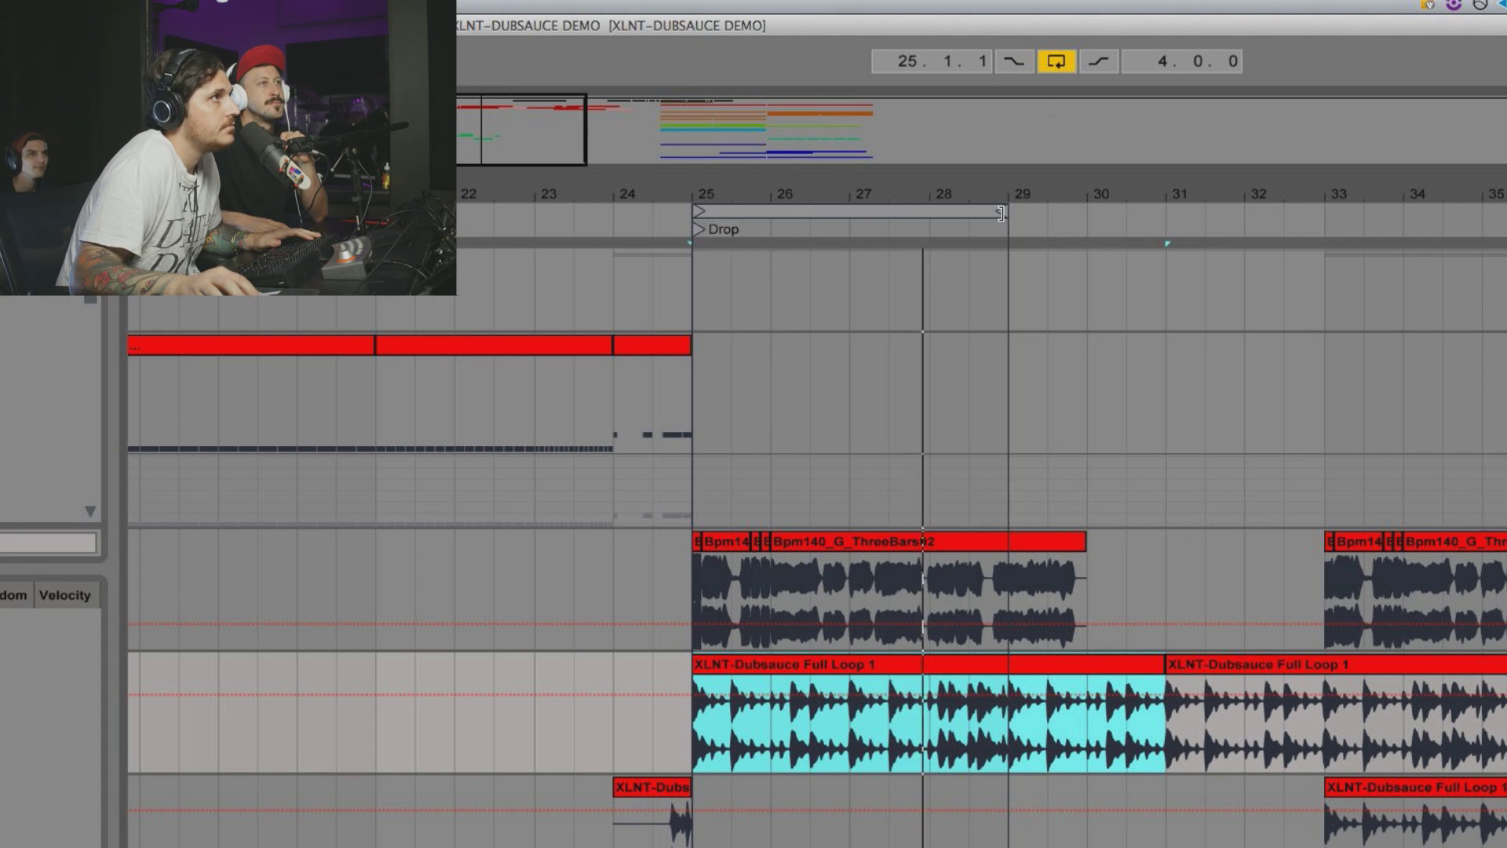
mouse_move(1011, 211)
left_mouse_down()
mouse_move(1162, 214)
mouse_move(1008, 212)
left_mouse_up()
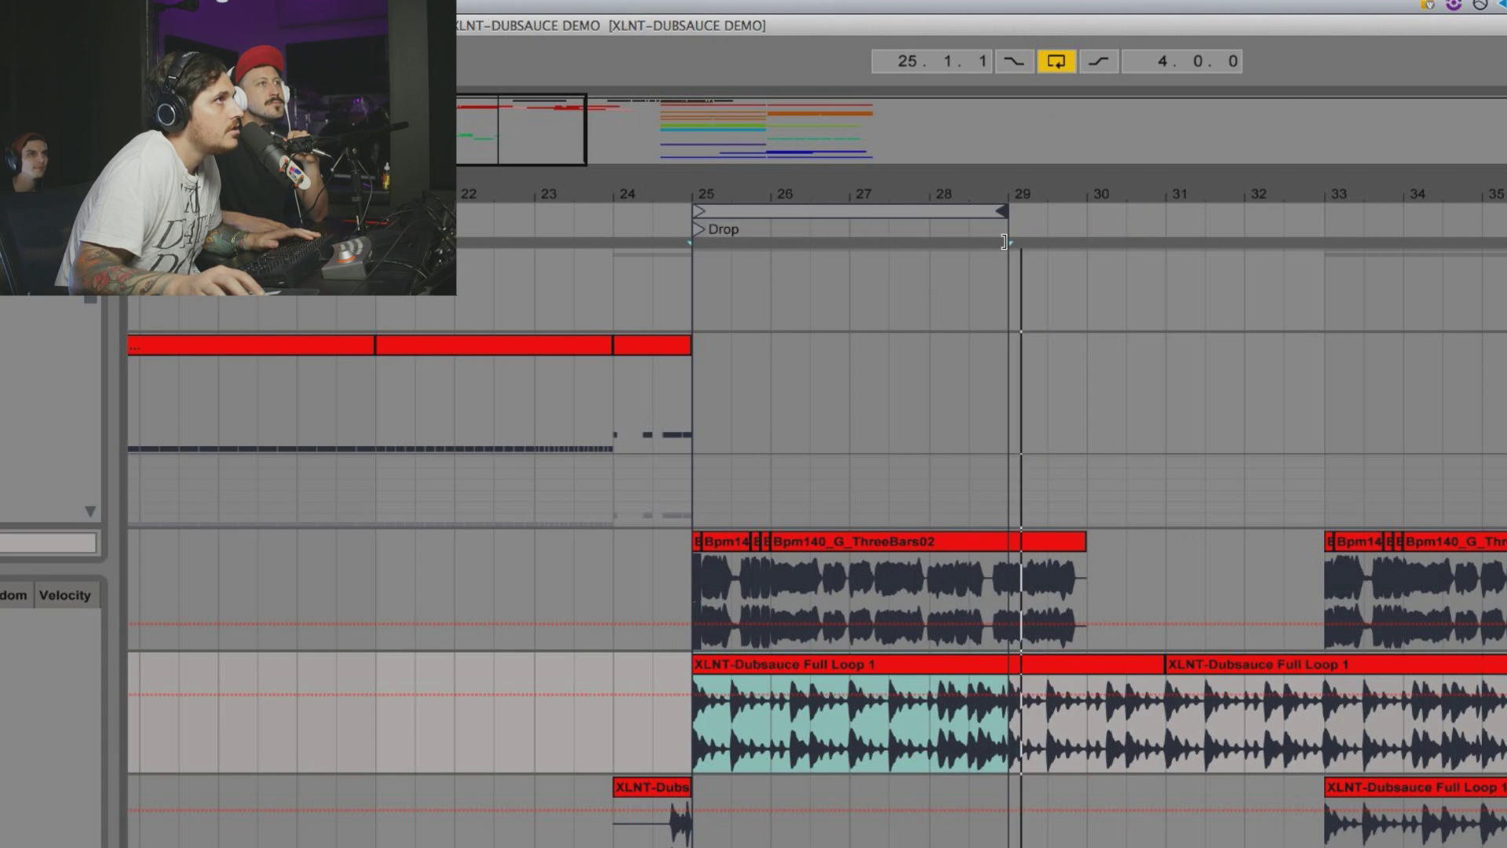
left_click(786, 665)
scroll(804, 649, "down", 5)
scroll(805, 650, "down", 10)
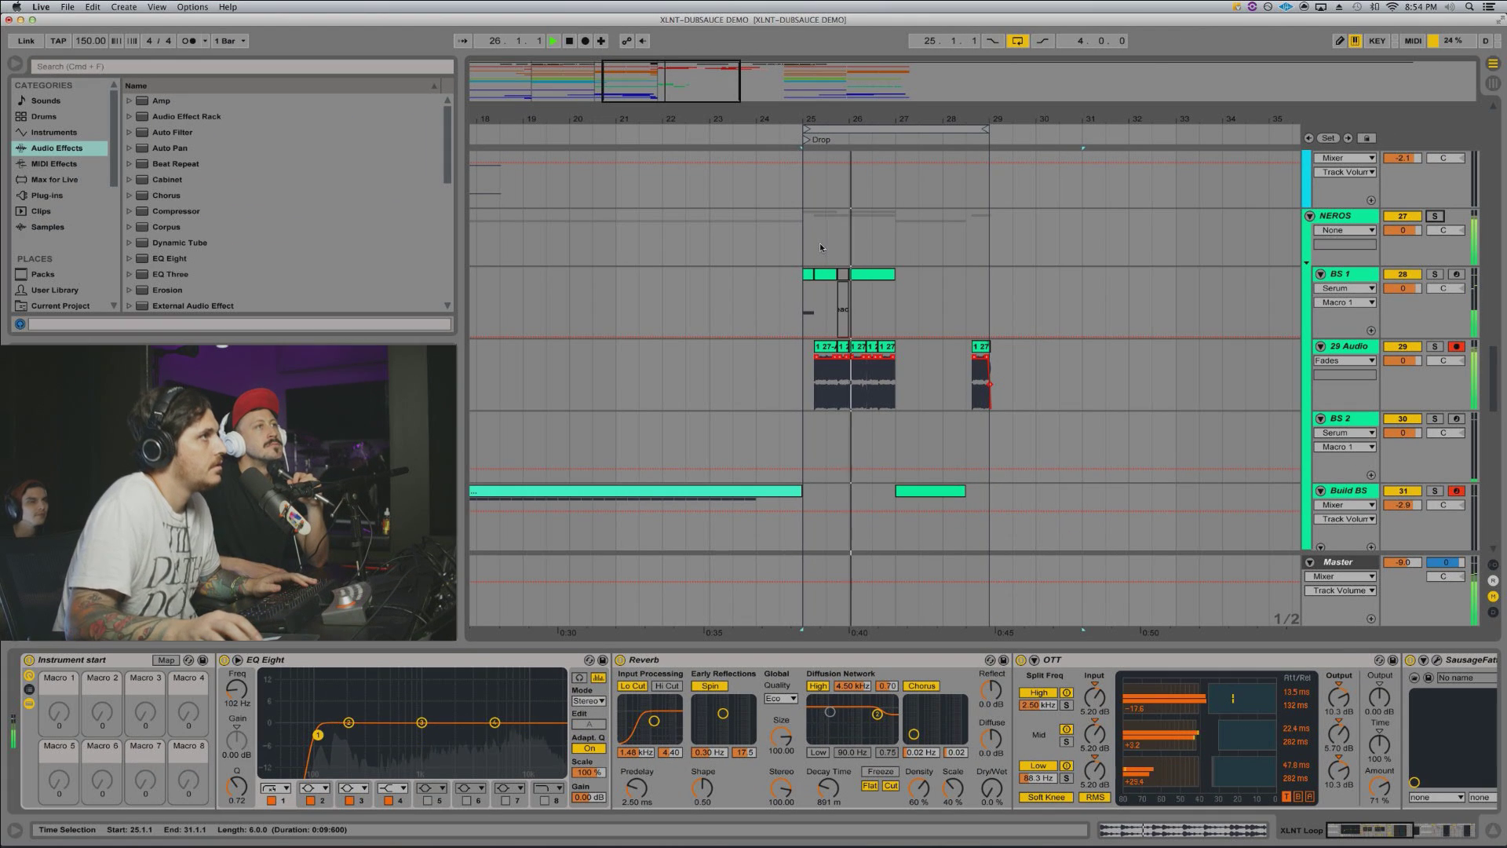
scroll(975, 342, "down", 5)
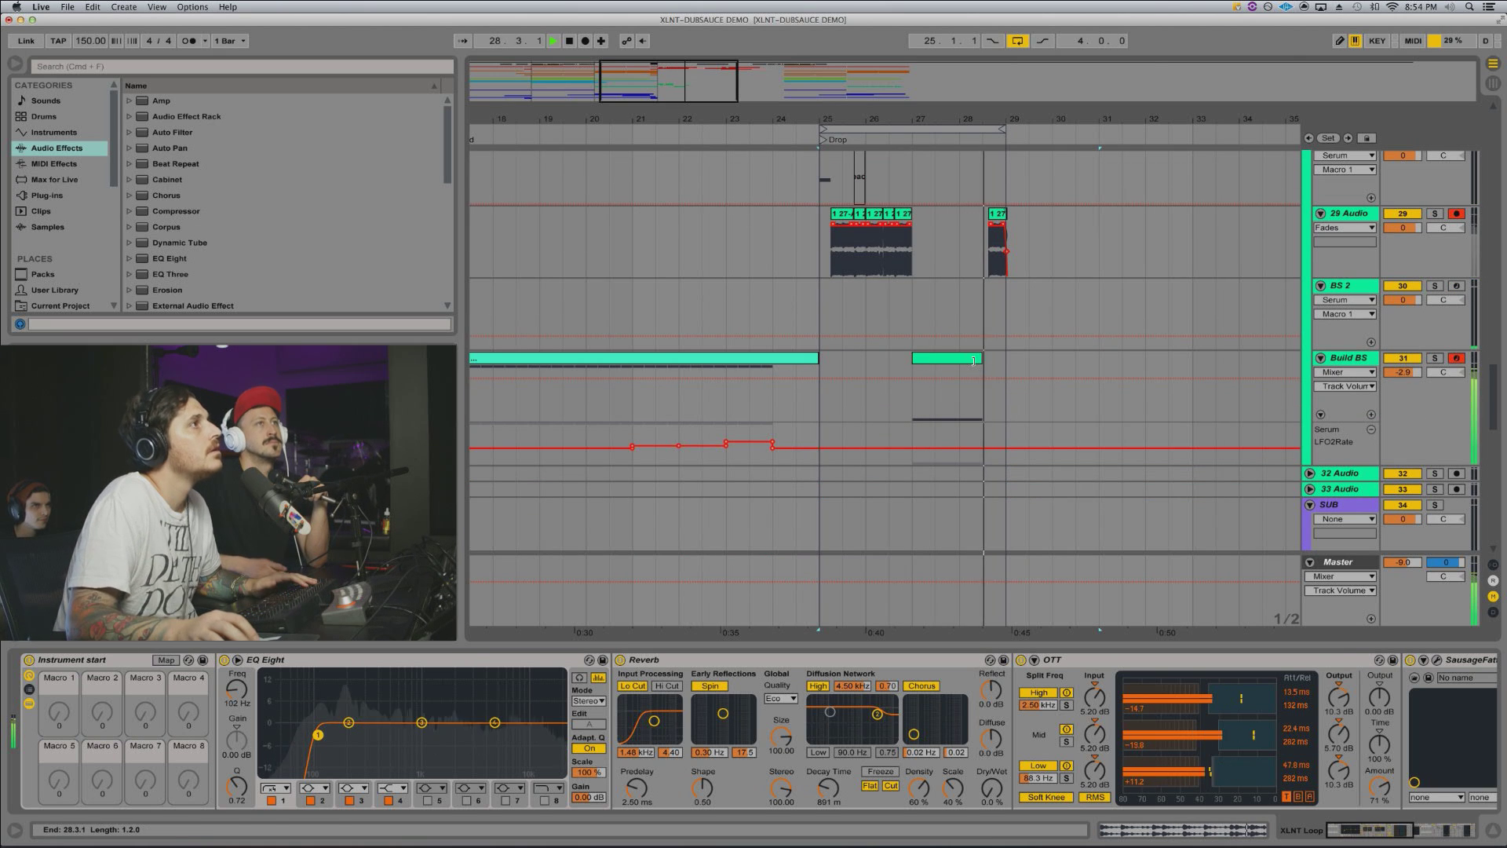
Step: Extend the start of the last 27-Audio clip on the 29 Audio track back to 28.3.1 and play it
key("space")
left_click(997, 215)
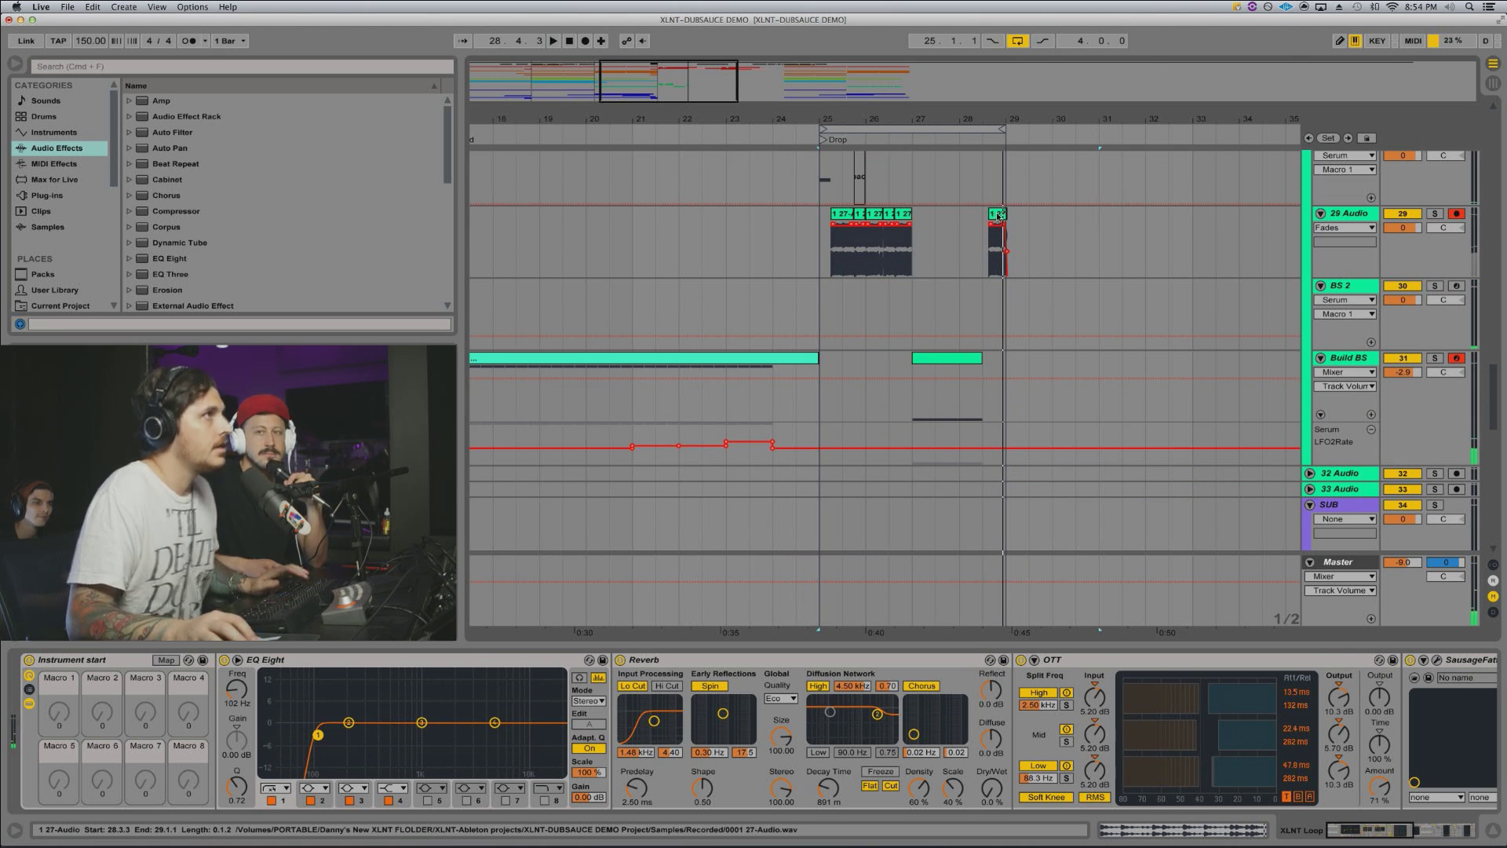
left_click(994, 214)
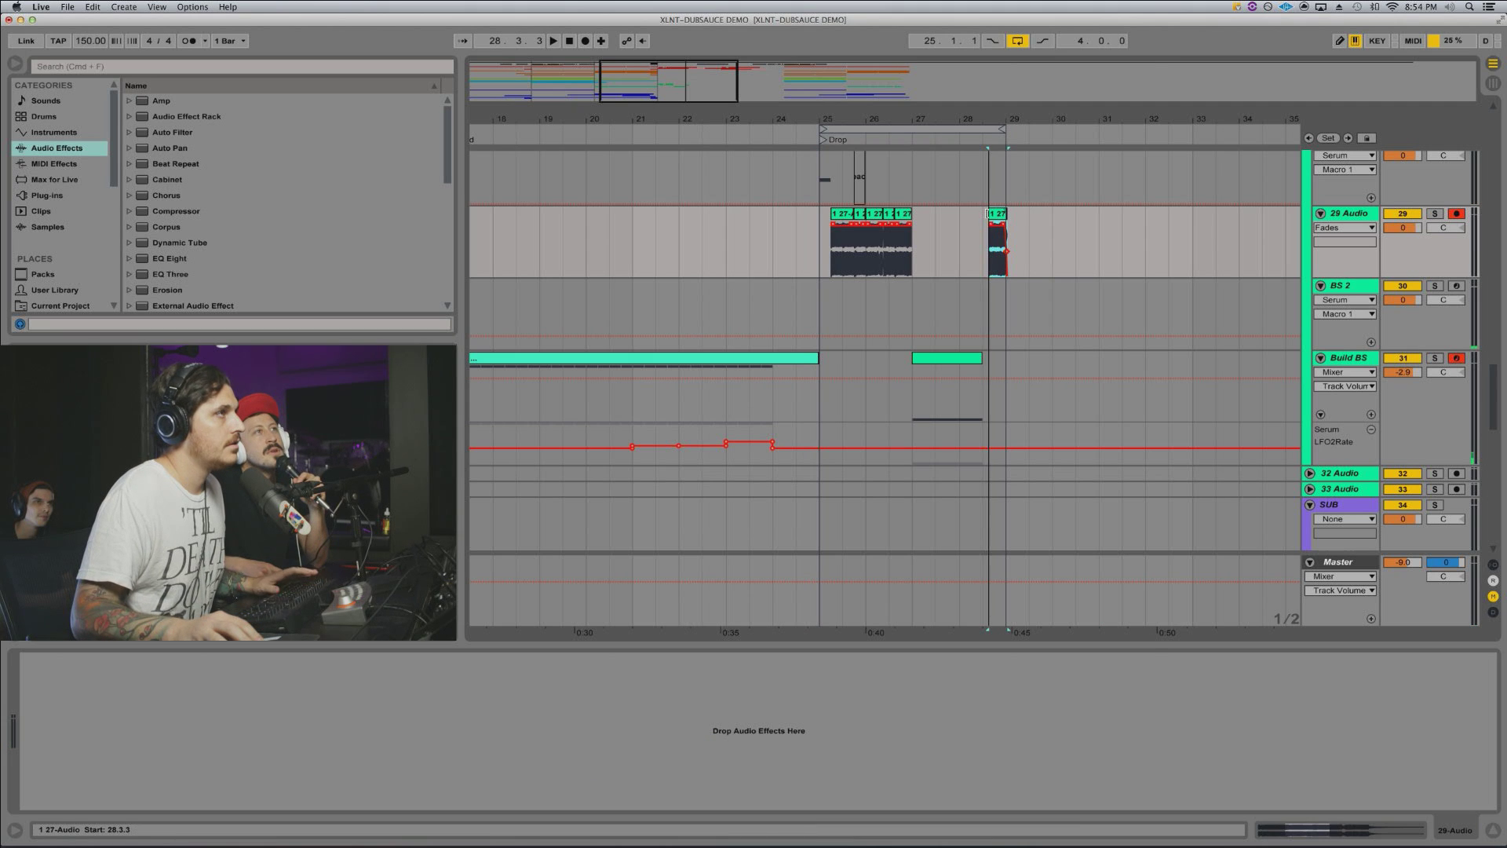
left_click_drag(987, 213, 982, 213)
key("space")
key("space")
key("space")
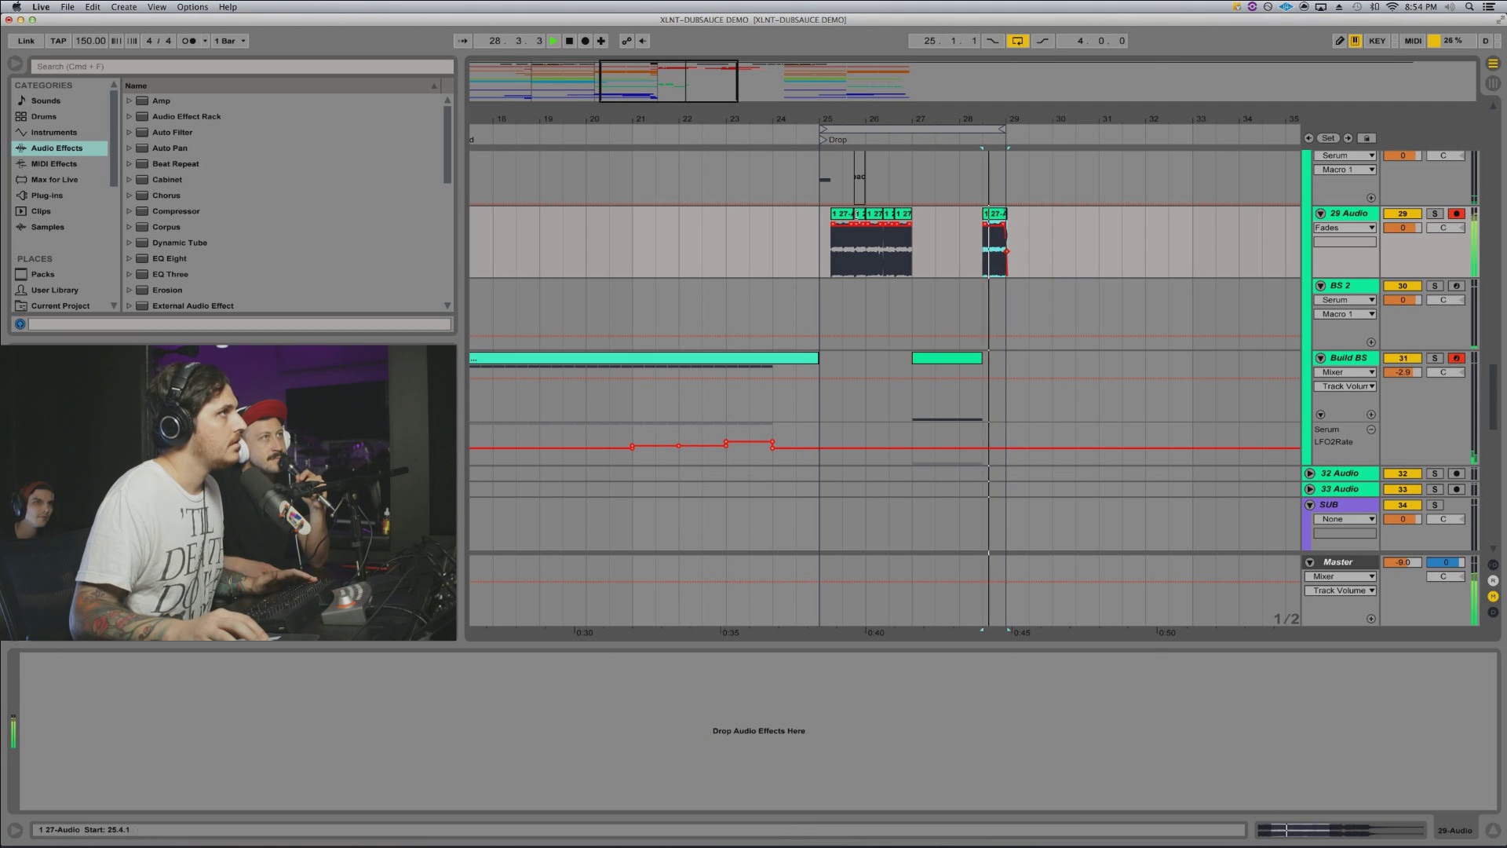
Step: Listen to the Drop from 25.1.1, open the sample settings of the 27-Audio clip at 28.3.1 and audition that clip
left_click(821, 227)
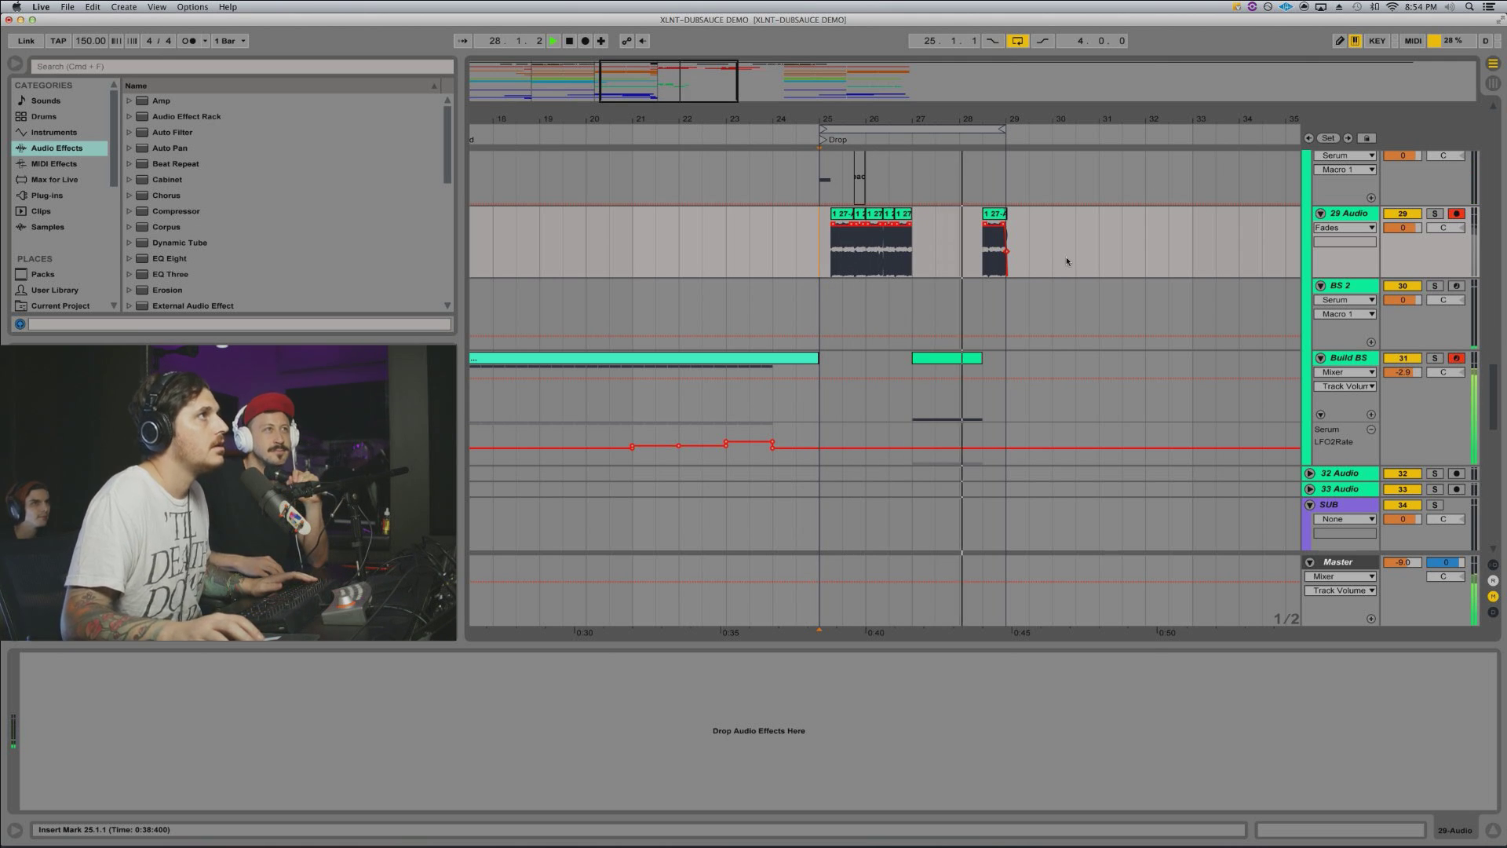
left_click(995, 217)
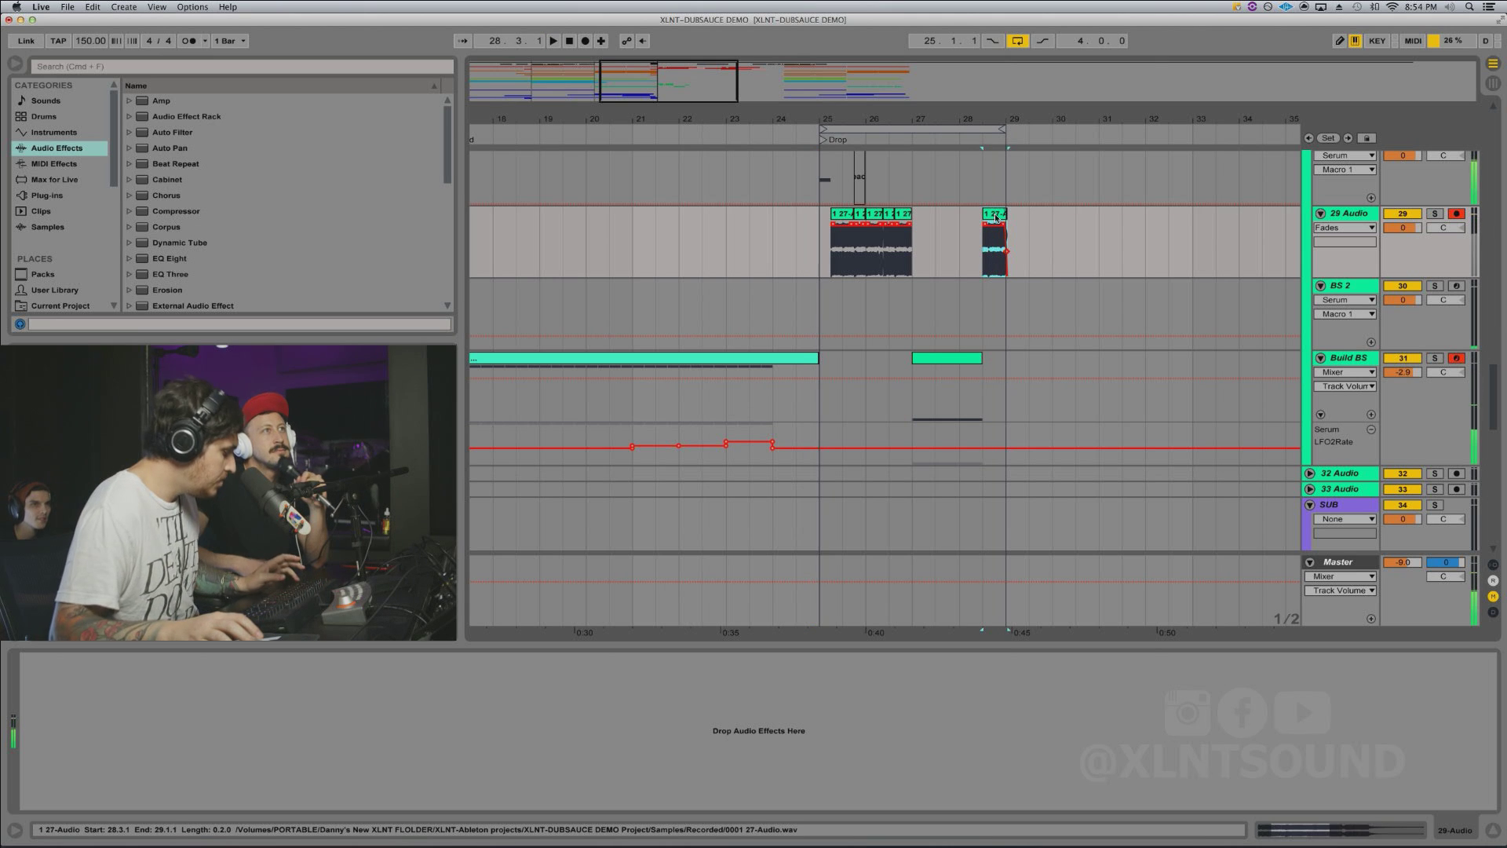
key("space")
double_click(995, 217)
key("space")
key("space")
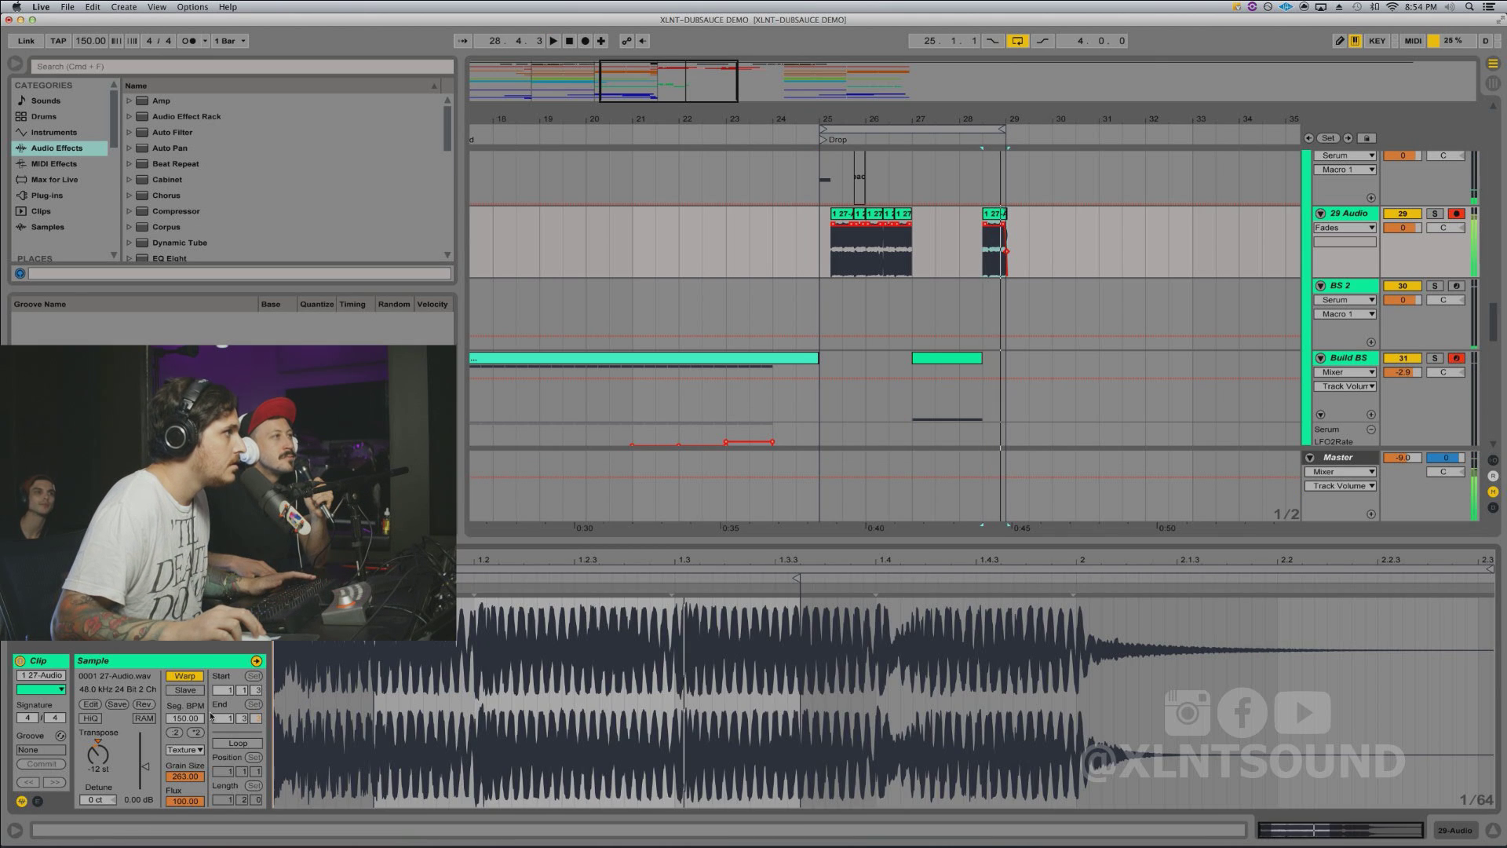
key("space")
key("space")
left_click(94, 756)
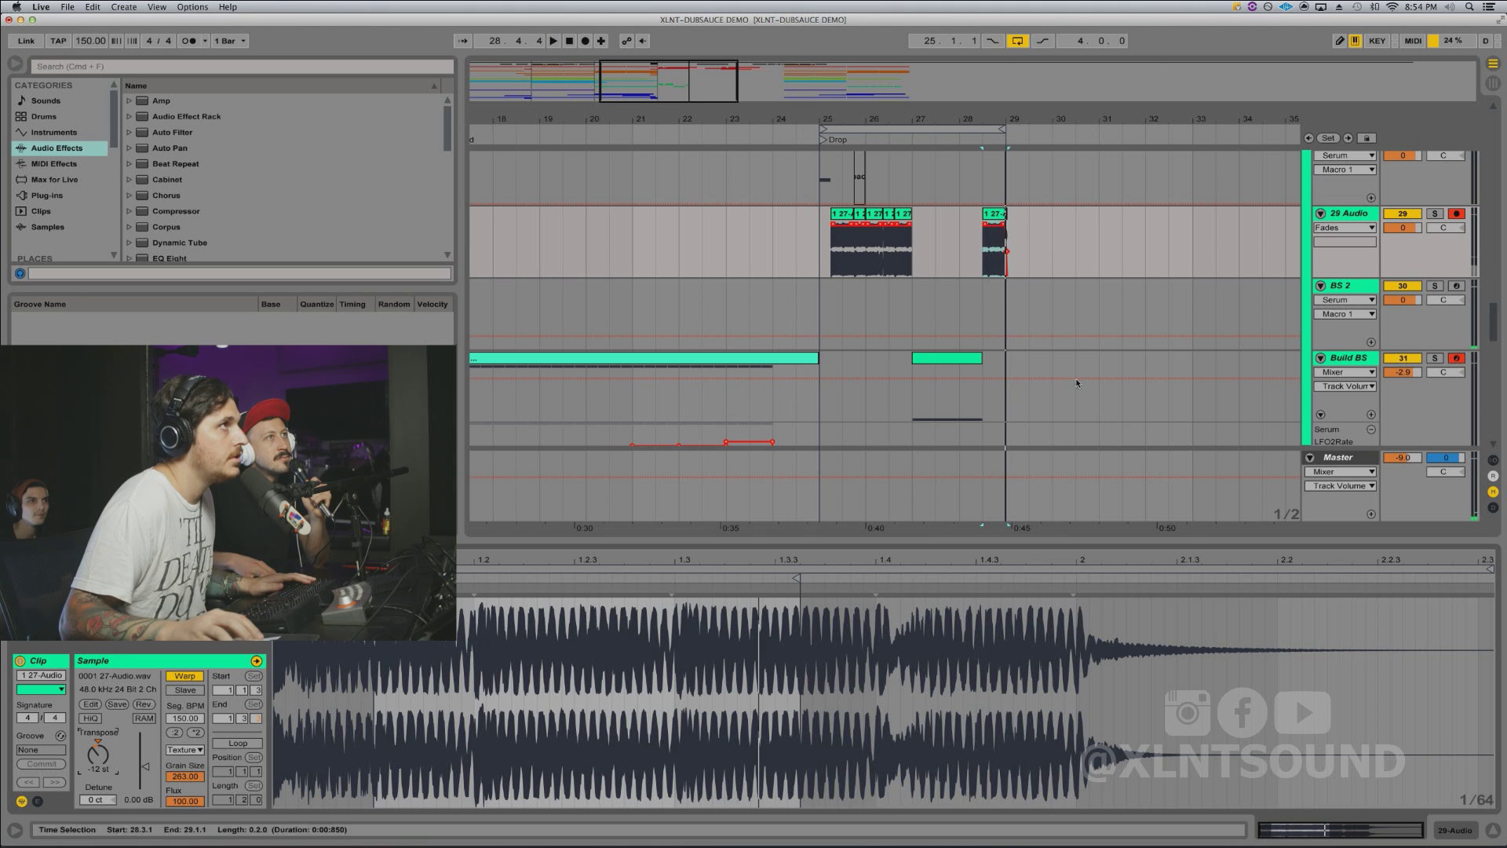
Step: Consolidate the 27-Audio clip at 28.3.1, and set its warp mode to Pro with an Envelope value of 8
left_click(1000, 219)
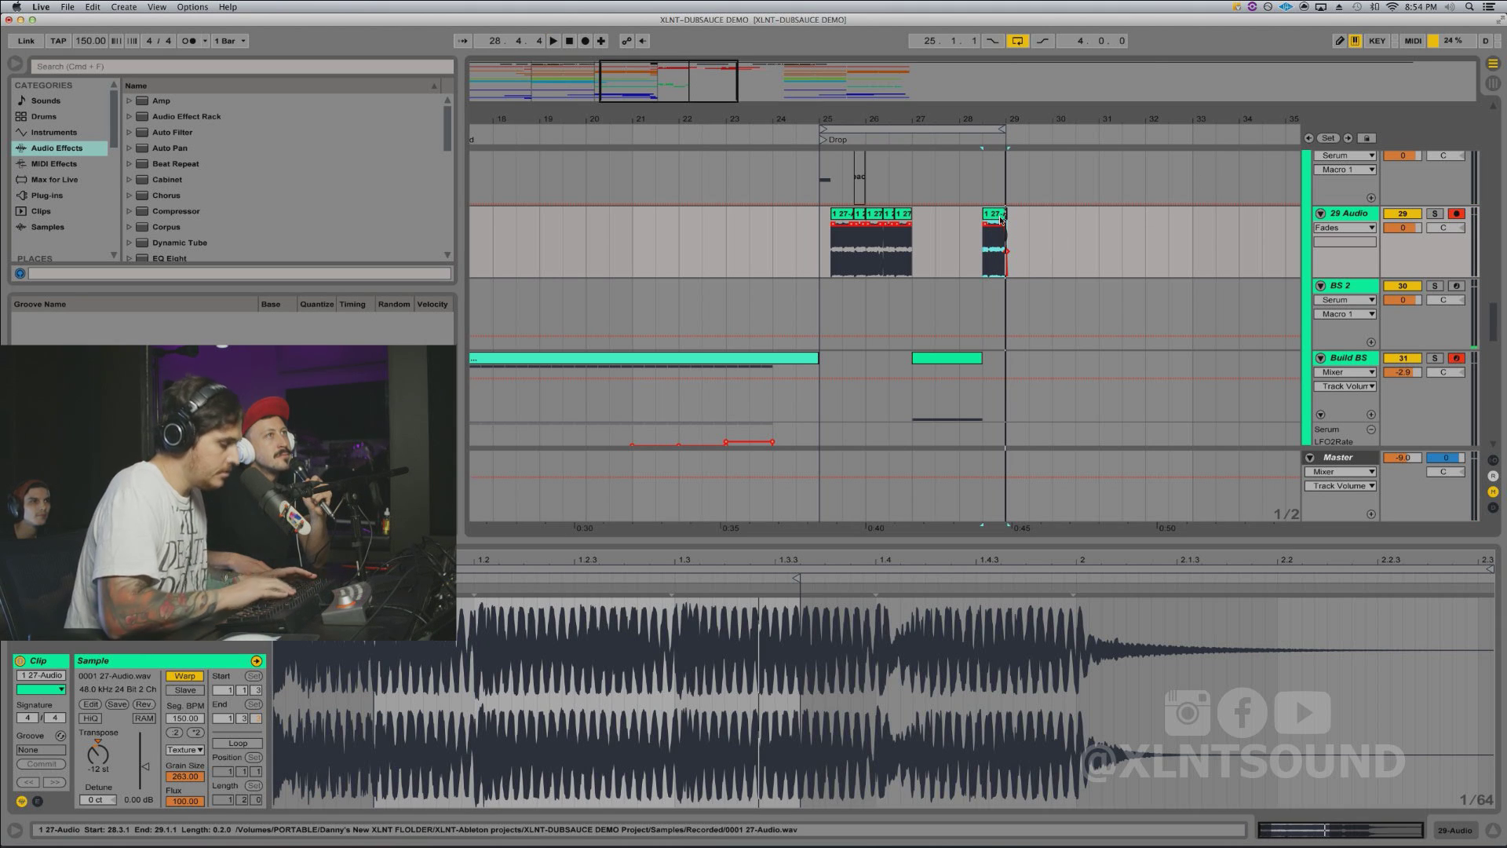
key("super+j")
key("space")
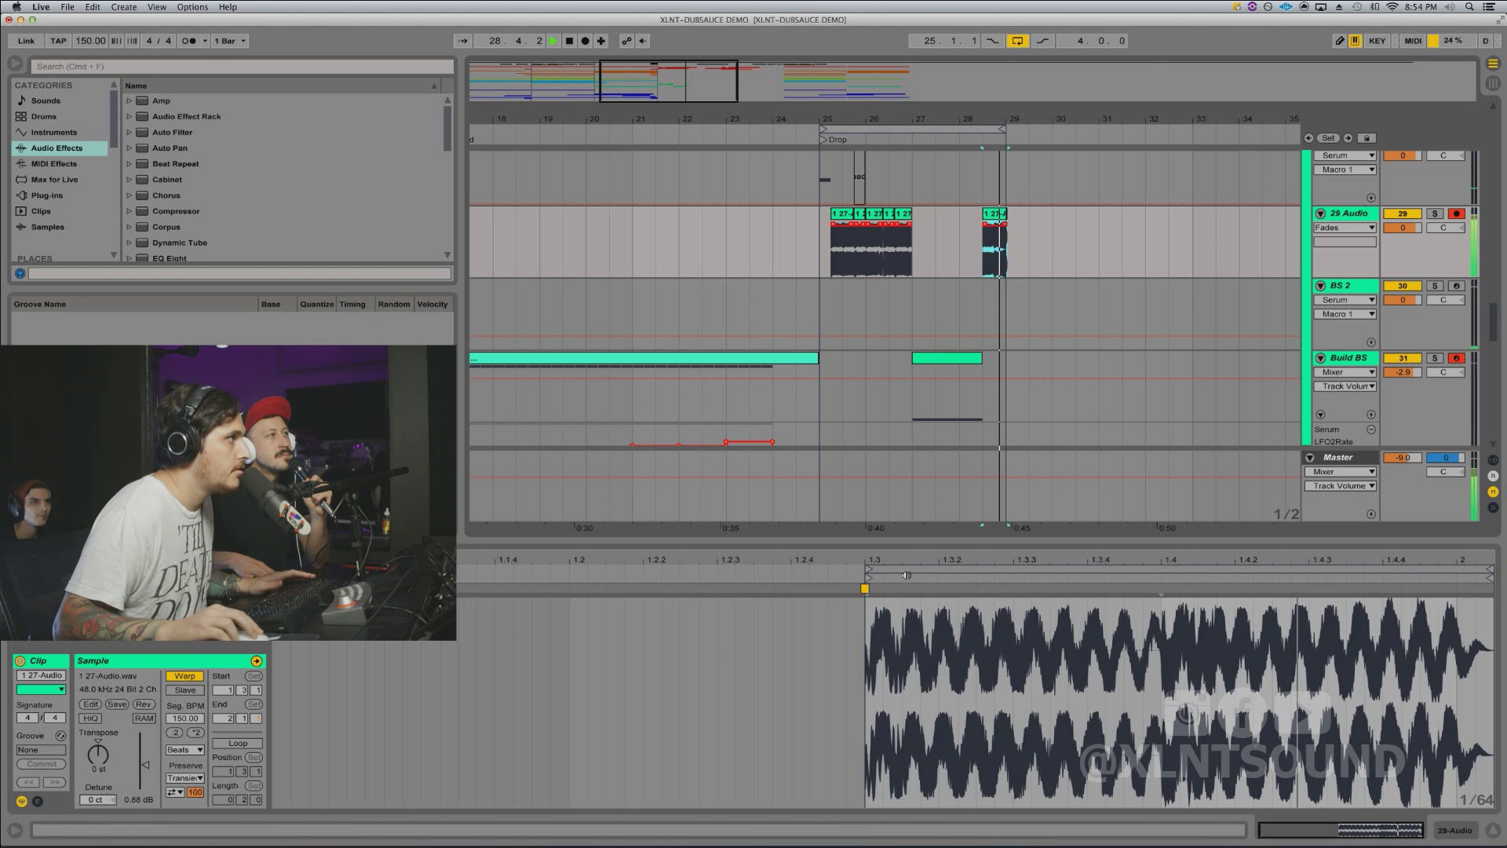
key("space")
left_click(185, 749)
left_click(187, 824)
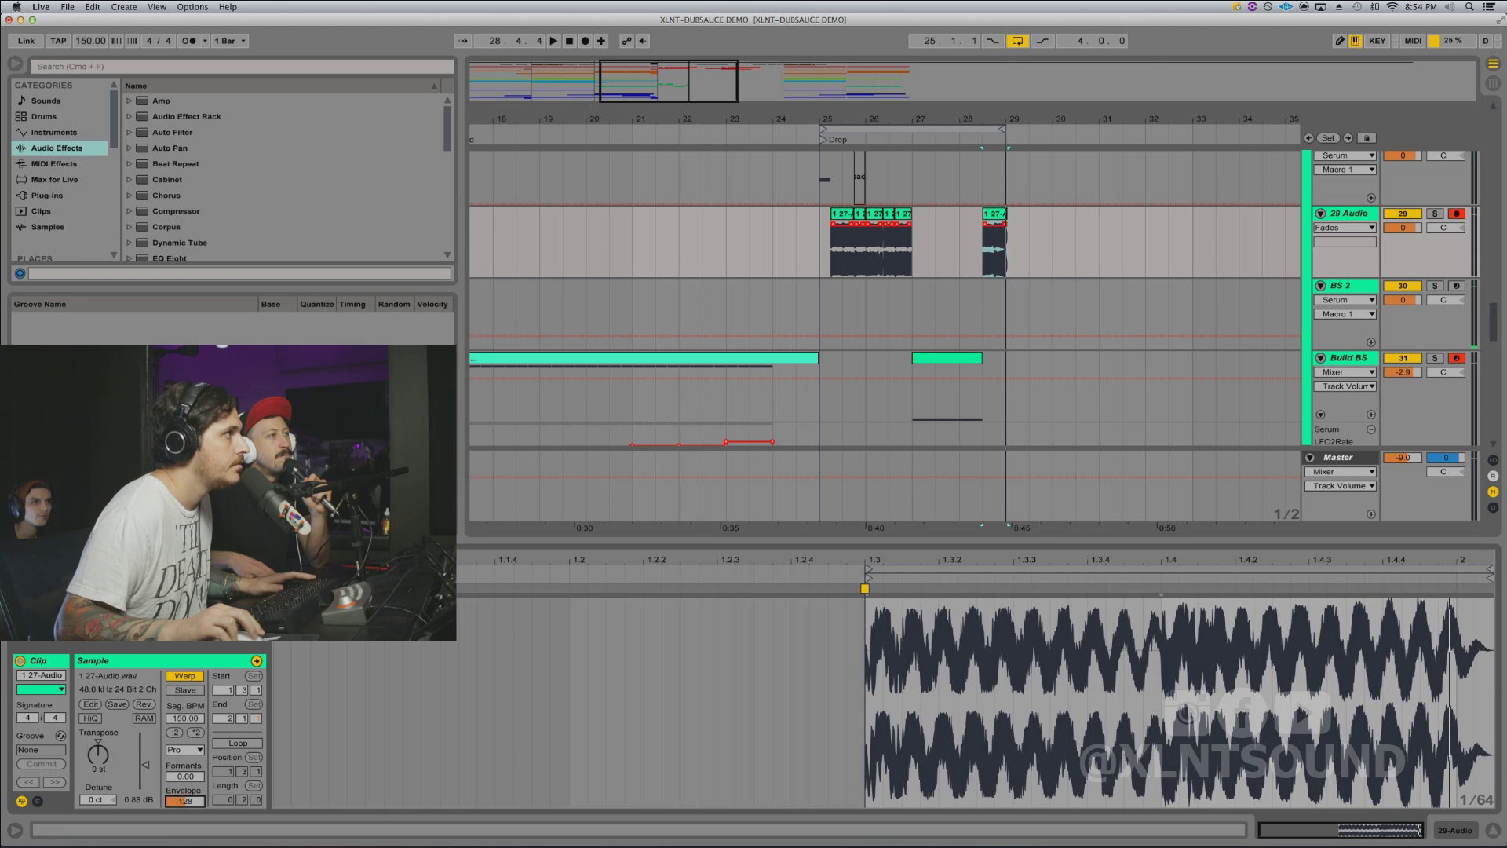
left_click_drag(186, 800, 186, 836)
Step: Try transposing the consolidated 27-Audio clip to -2 st and audition it
left_click(100, 751)
key("space")
key("space")
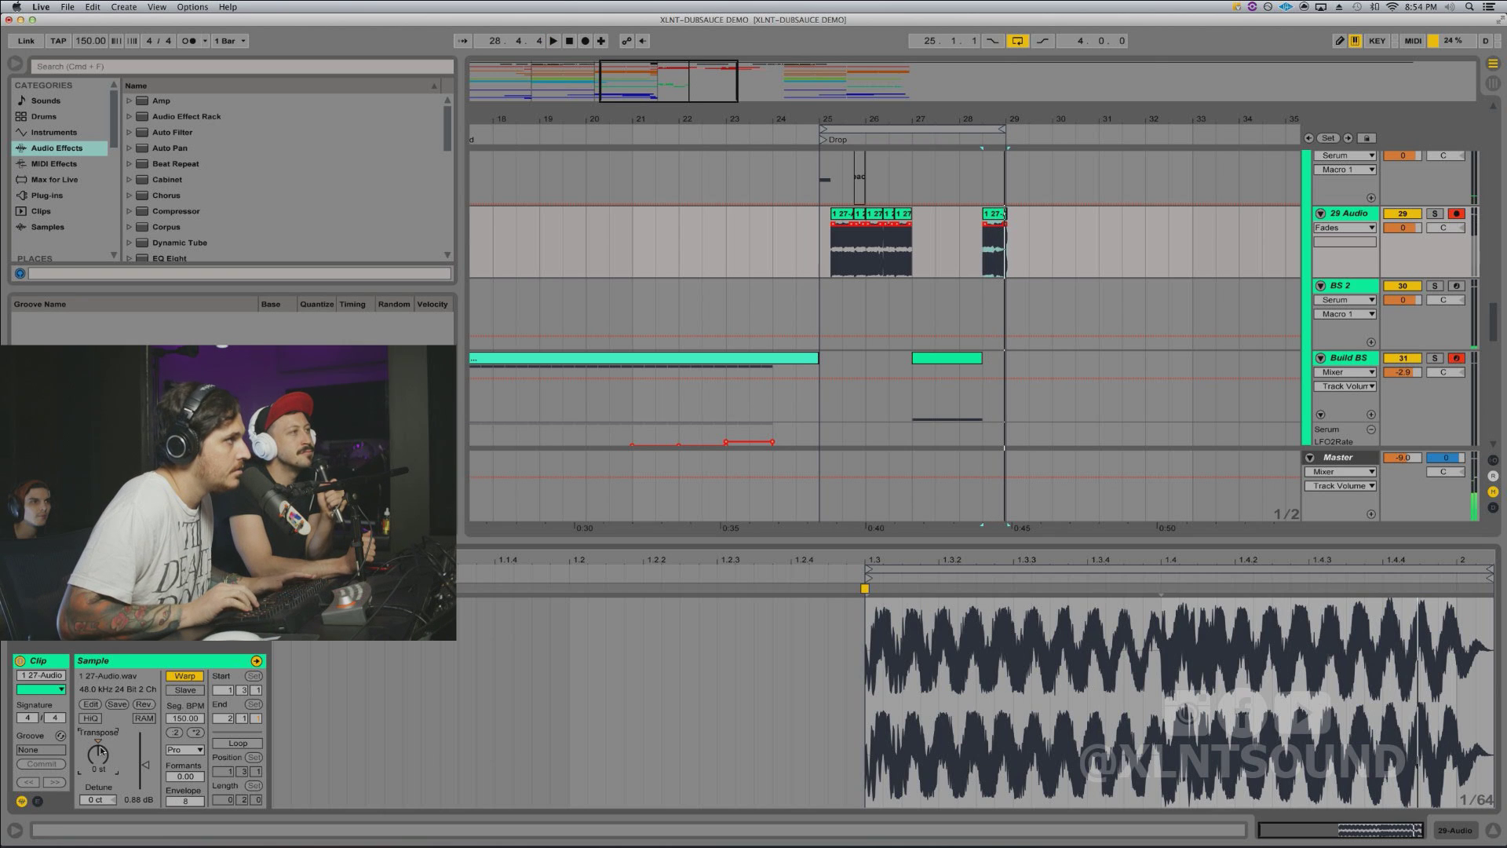
key("Down")
key("Down")
key("space")
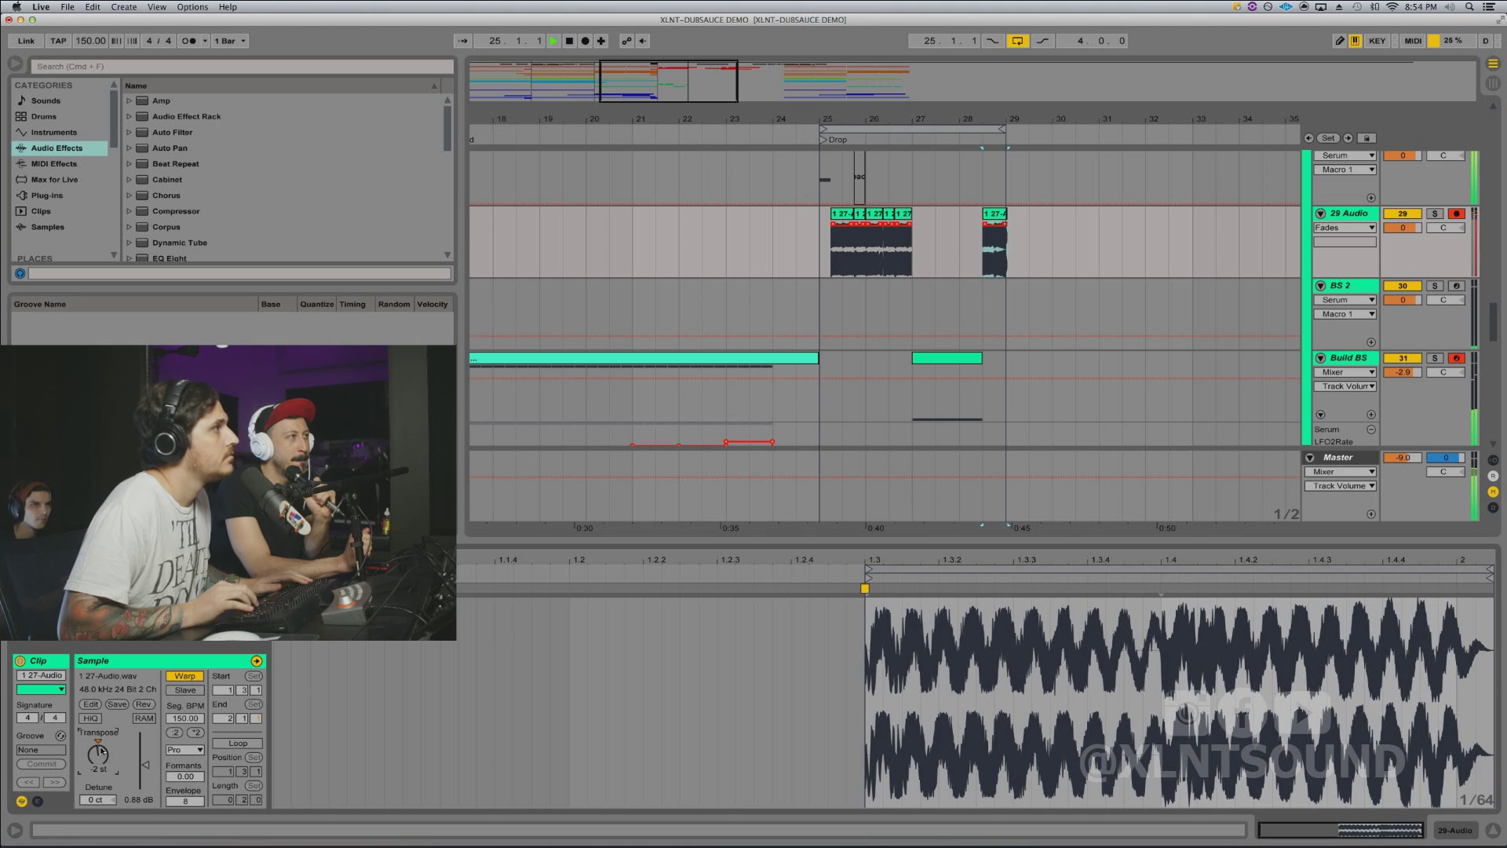
Step: Try transposing the consolidated 27-Audio clip to -4 st and replay it several times
key("space")
key("Down")
key("Down")
key("space")
key("space")
key("space")
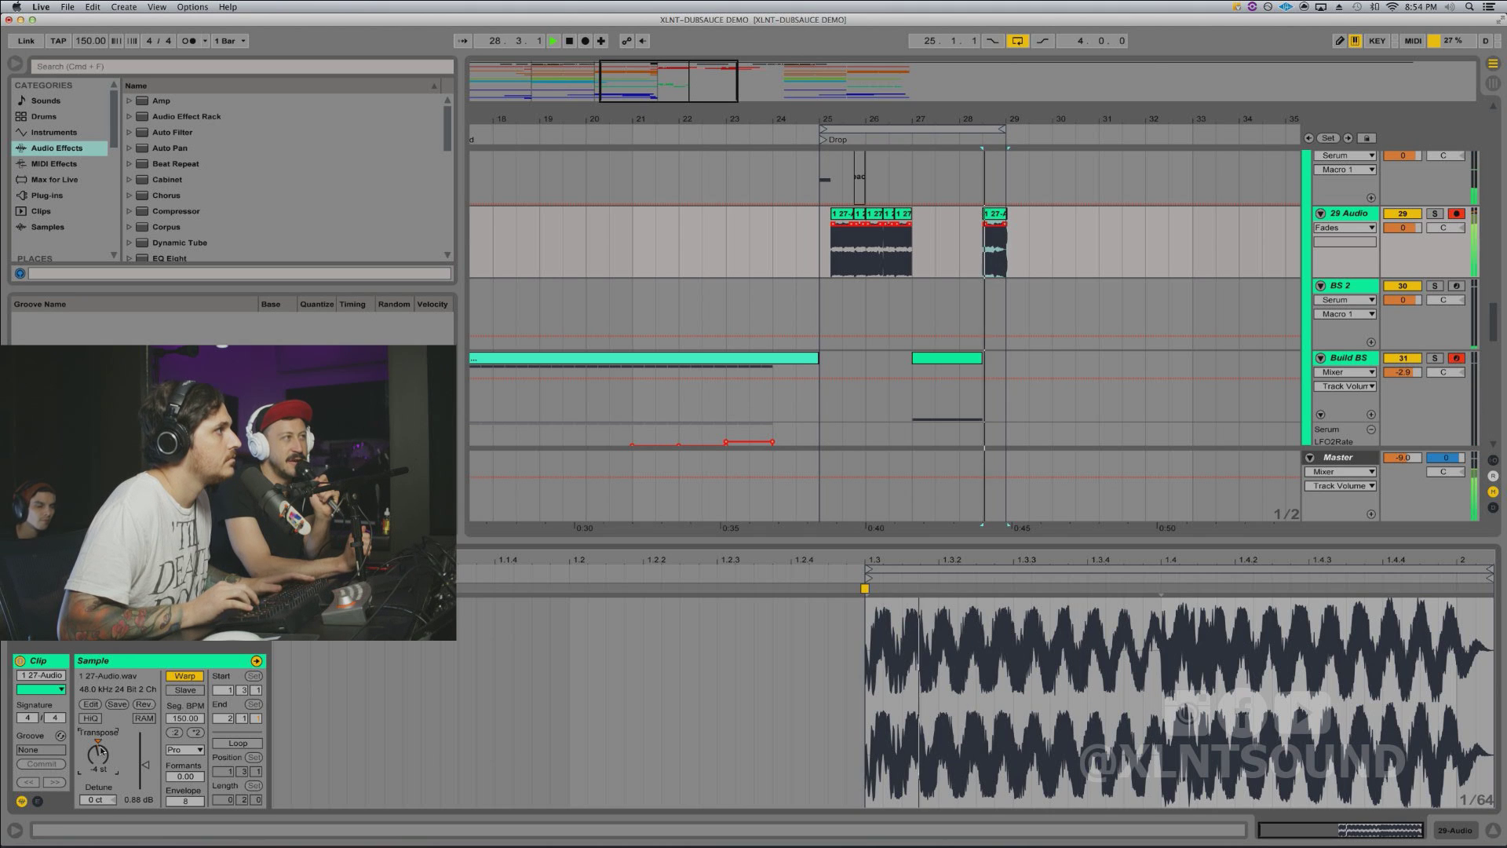
key("space")
key("space")
key("space")
key("space")
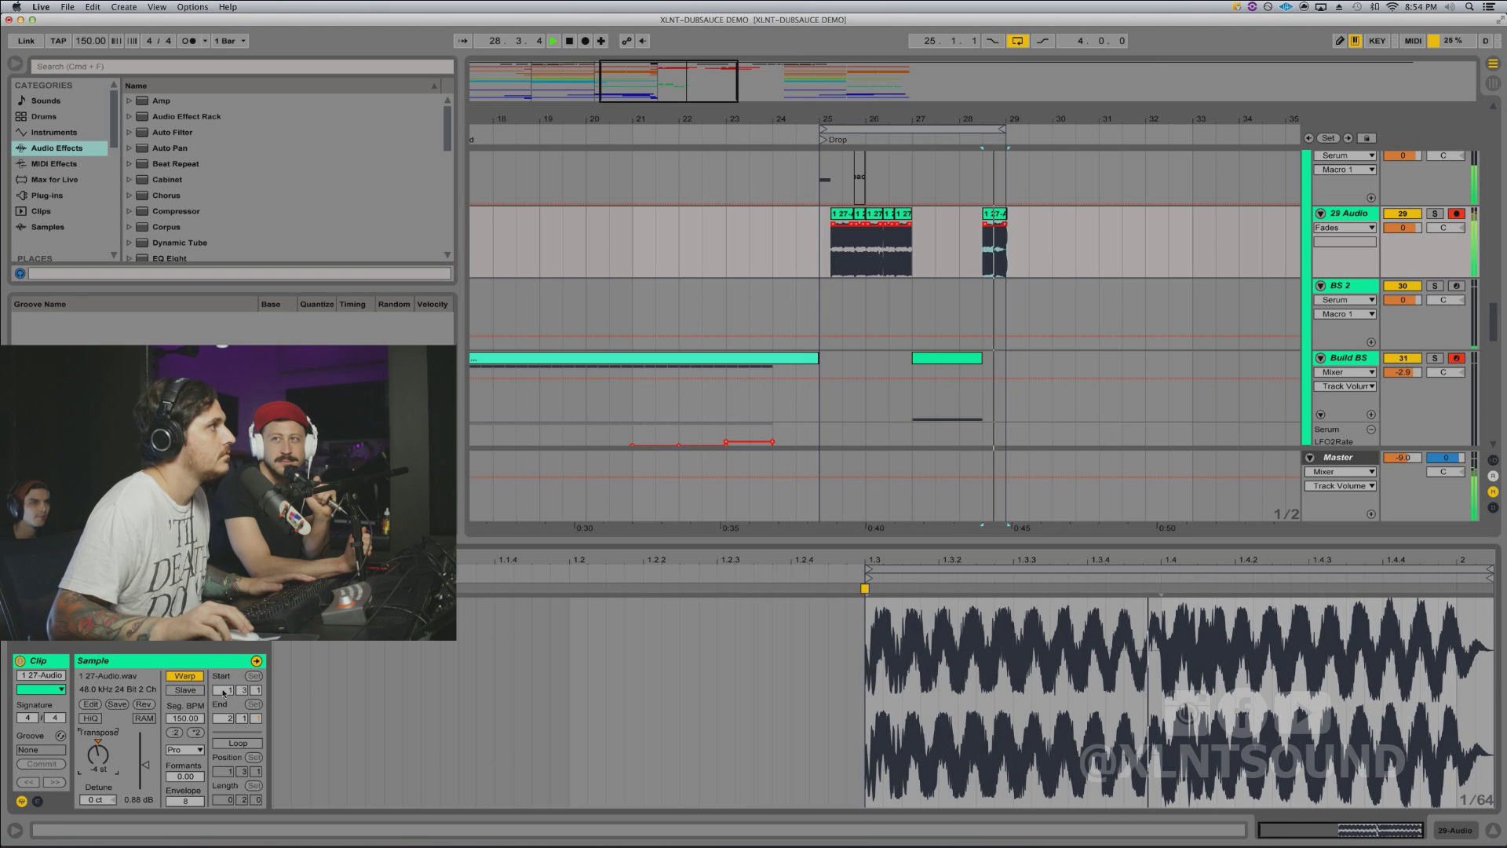
key("space")
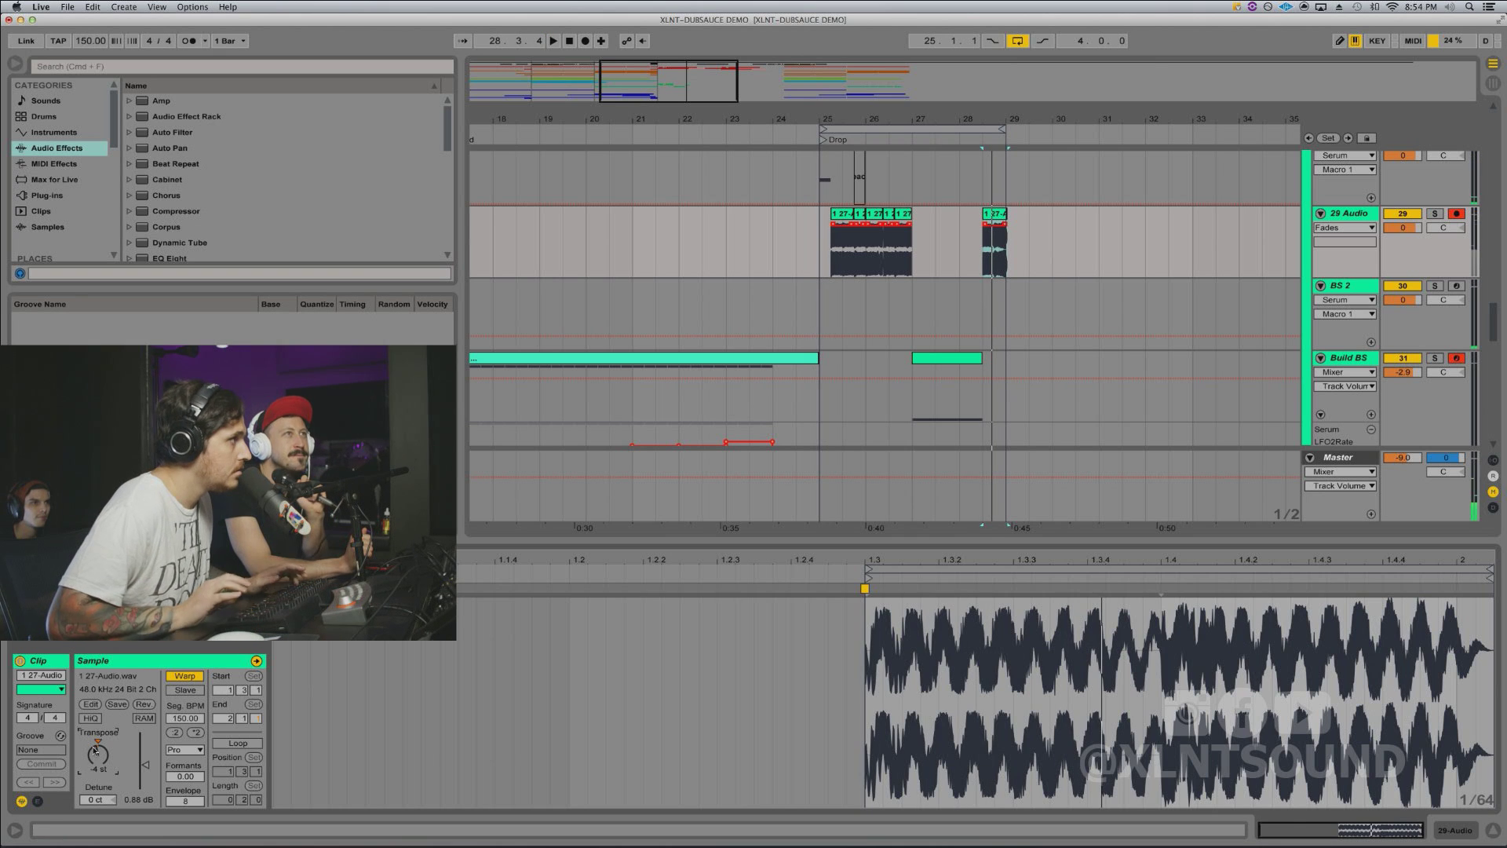
Step: Set the consolidated 27-Audio clip's transpose to 8 st and play it
type("0")
left_click_drag(104, 754, 105, 761)
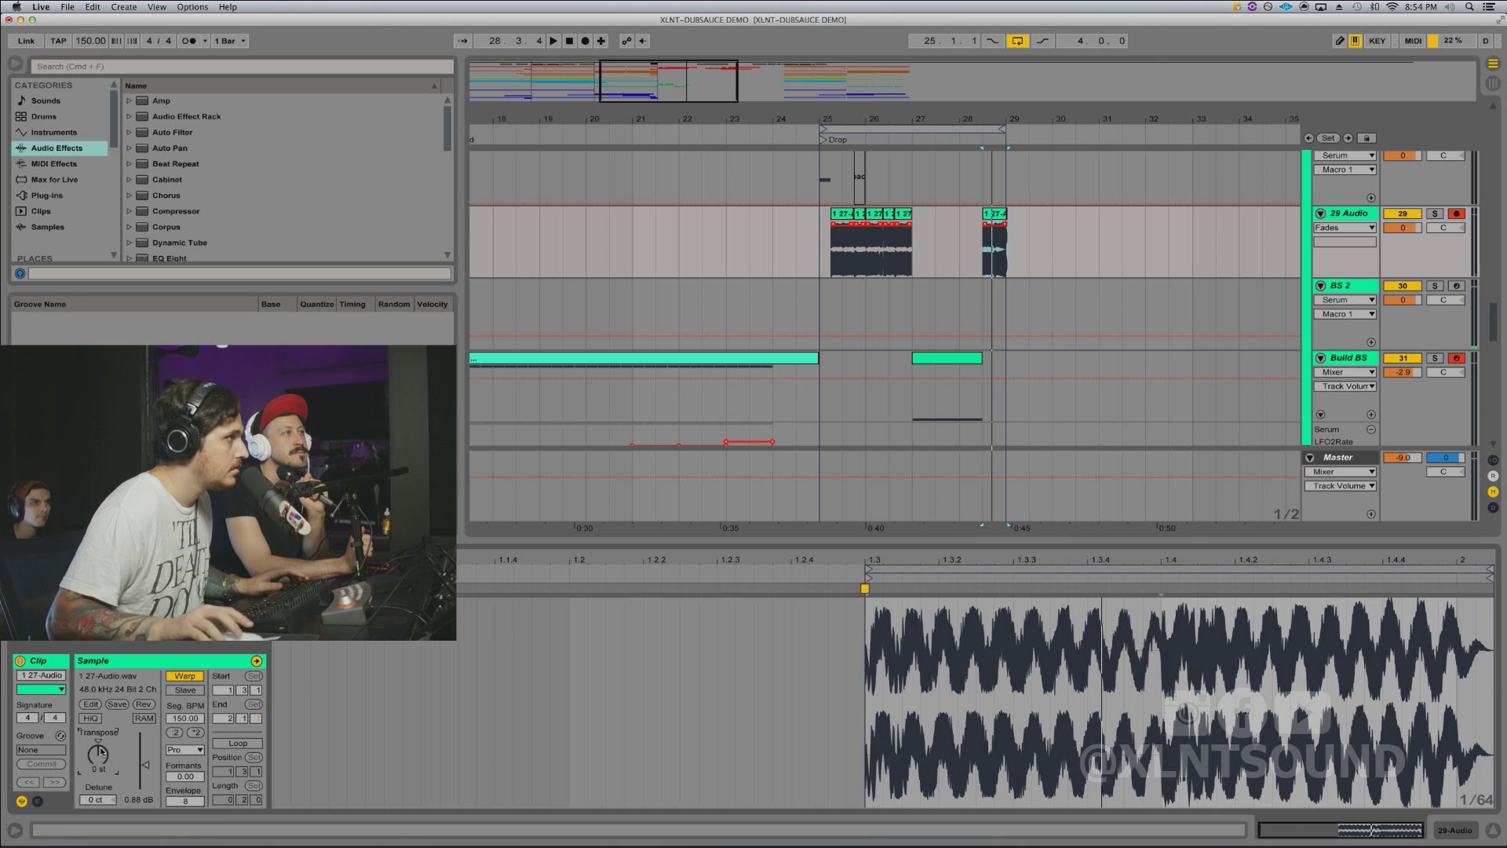
type("8")
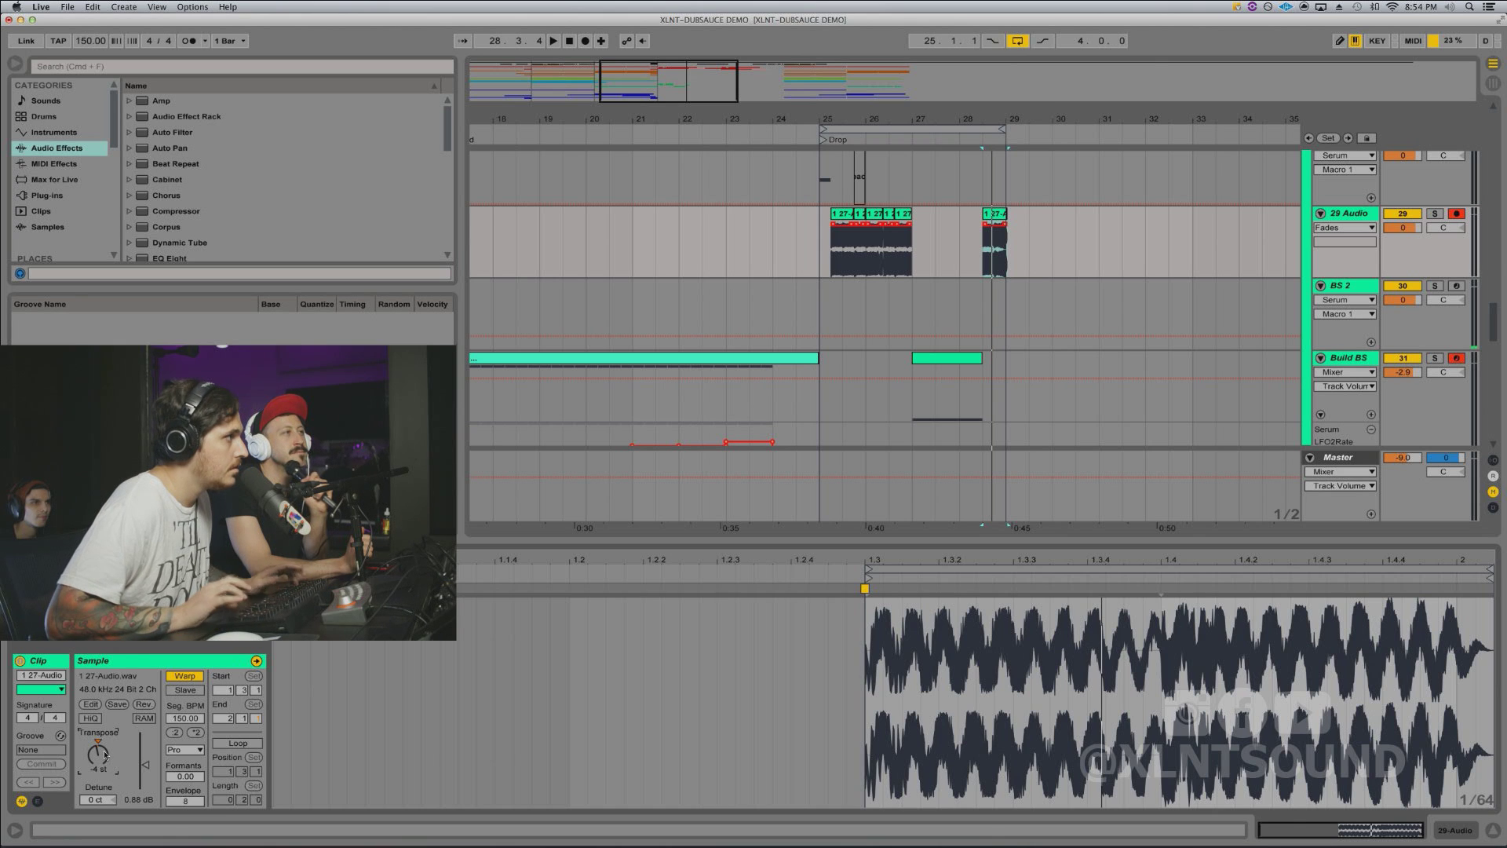
key("Return")
key("space")
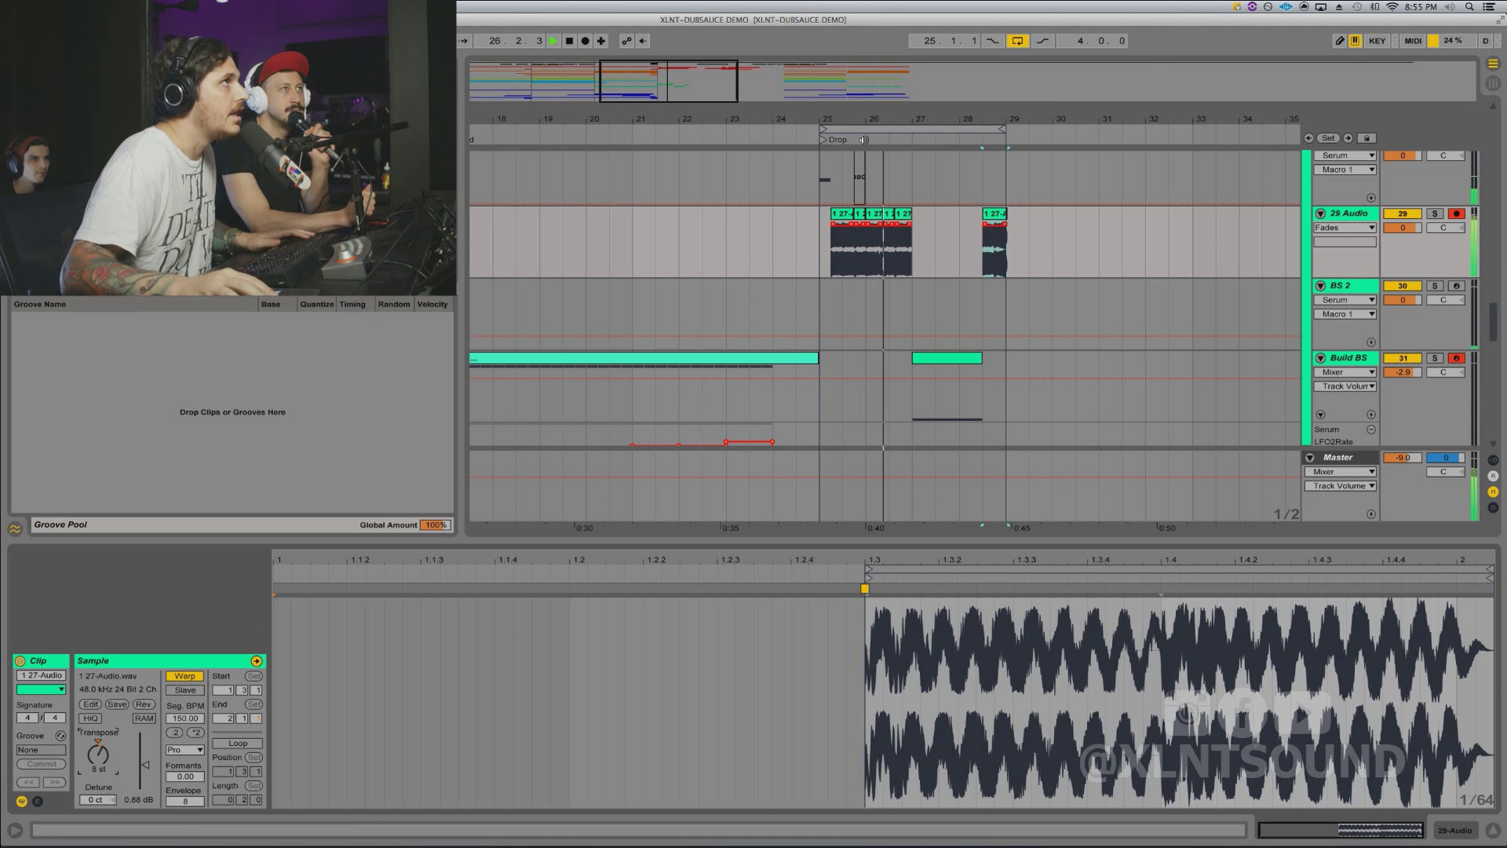
Step: Select bars 25 to 33 on the 29 Audio track and loop that eight-bar range
scroll(927, 215, "down", 2)
scroll(930, 228, "up", 10)
scroll(934, 235, "down", 5)
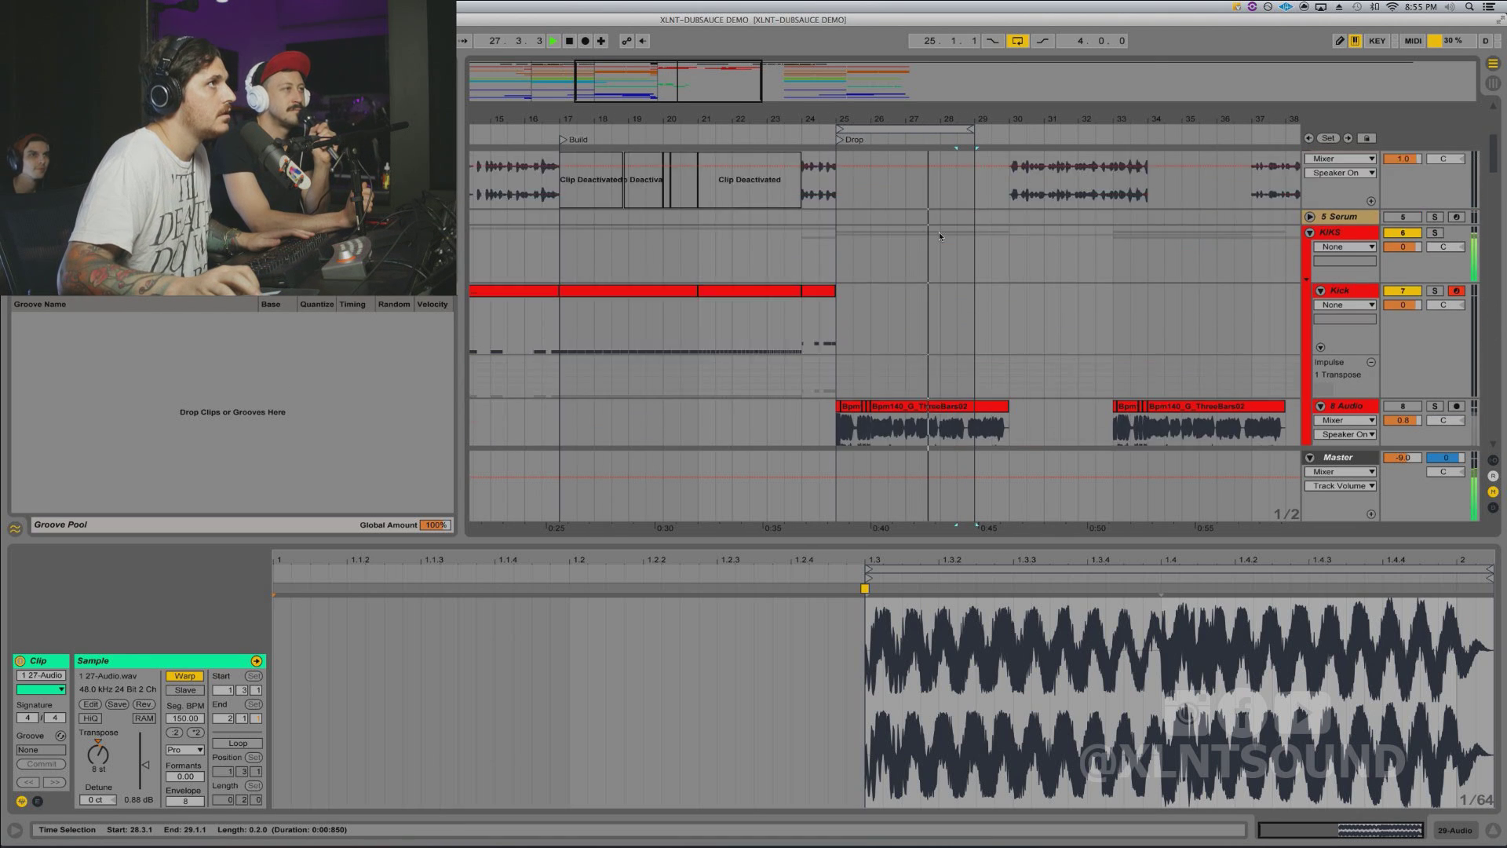
scroll(964, 237, "down", 4)
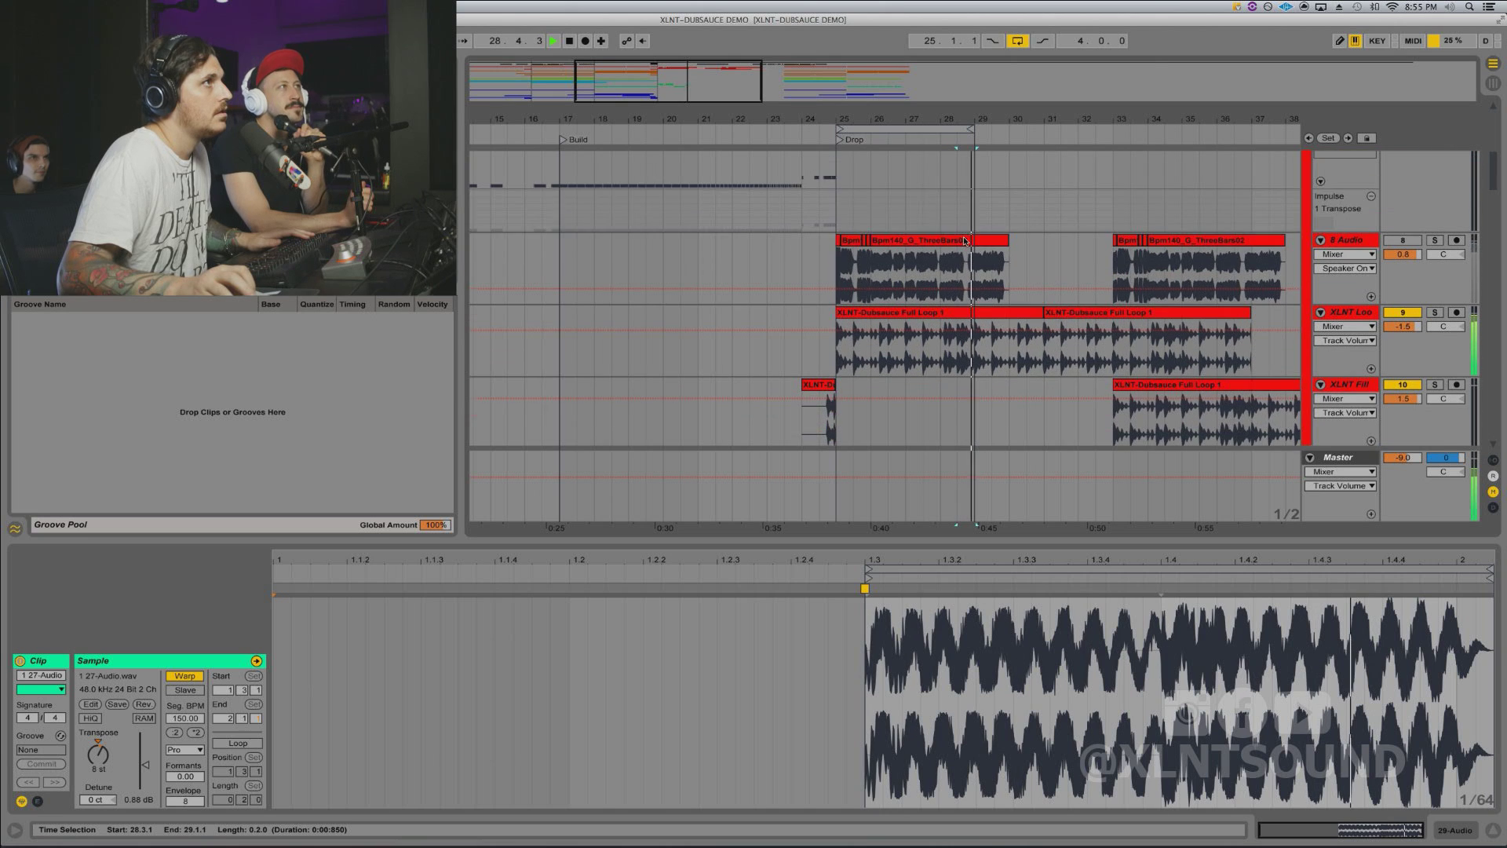
left_click_drag(983, 121, 891, 131)
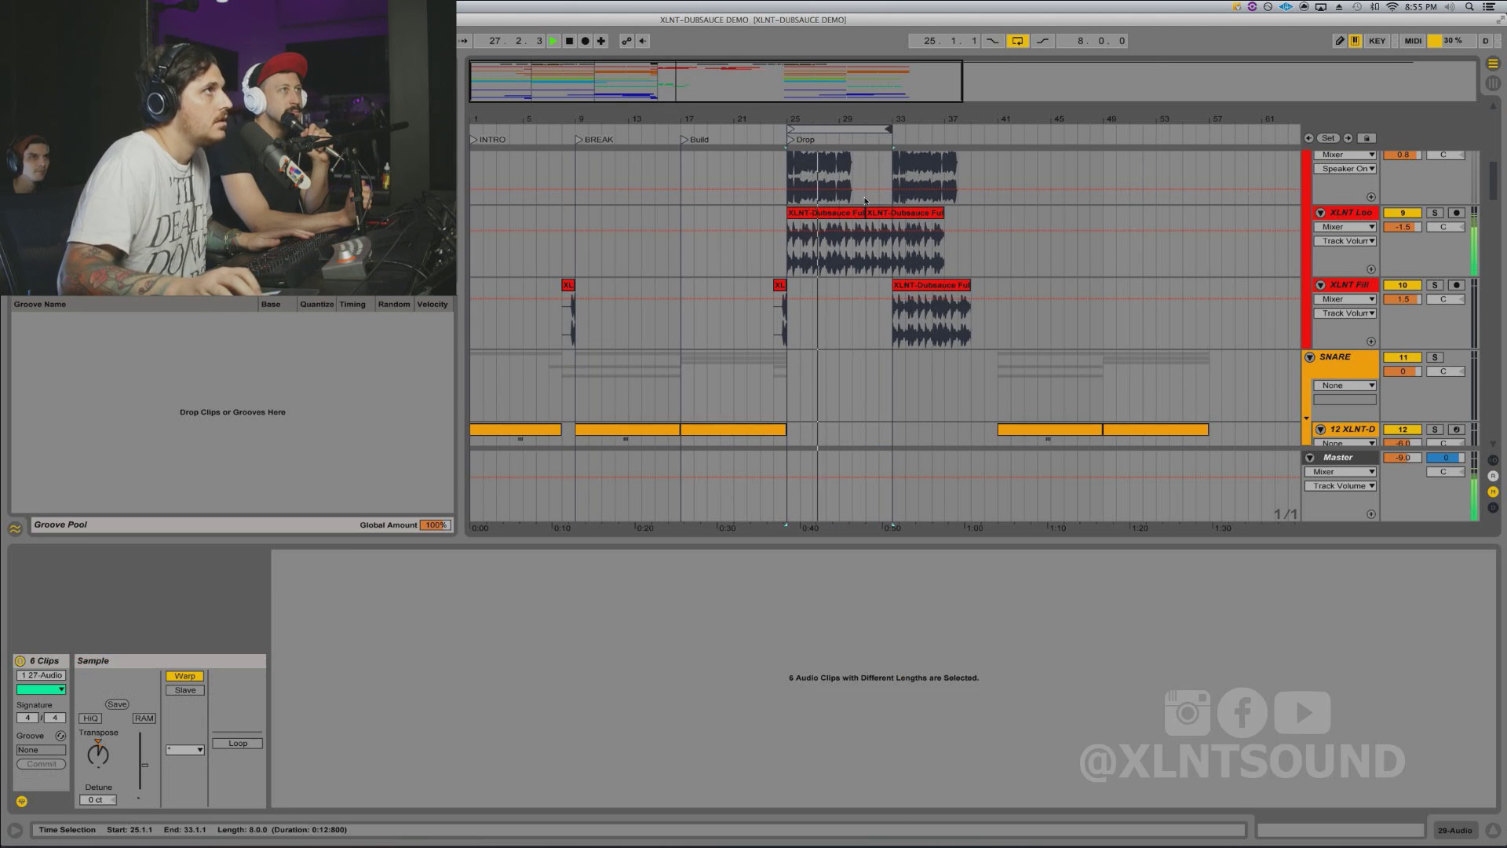
Step: Stop playback and duplicate bars 25 to 29 of the BS 1 track to bars 29 to 33
scroll(859, 210, "down", 10)
scroll(859, 209, "down", 10)
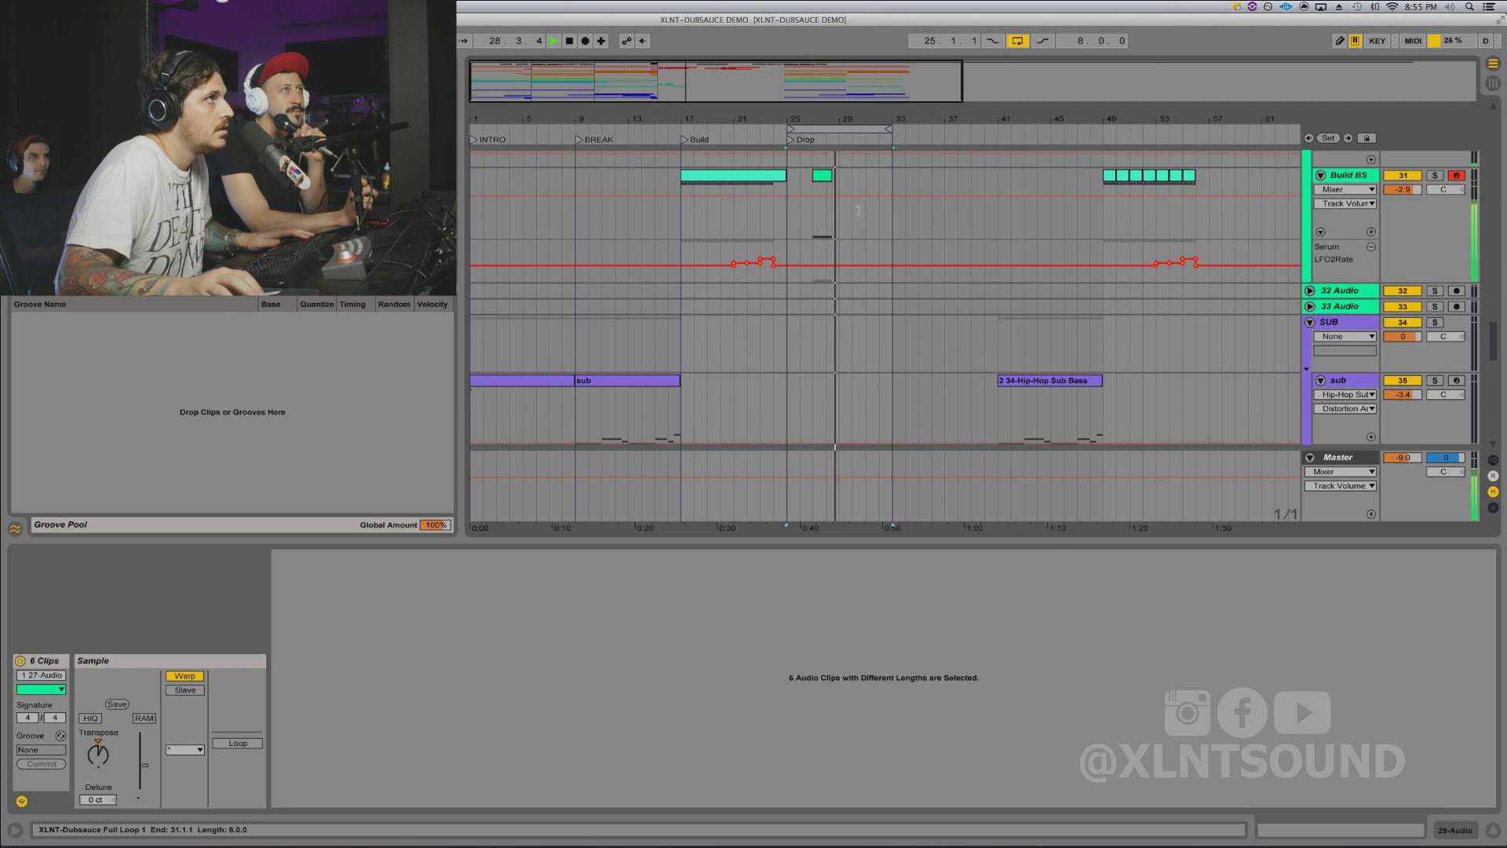
left_click_drag(840, 219, 787, 229)
key("space")
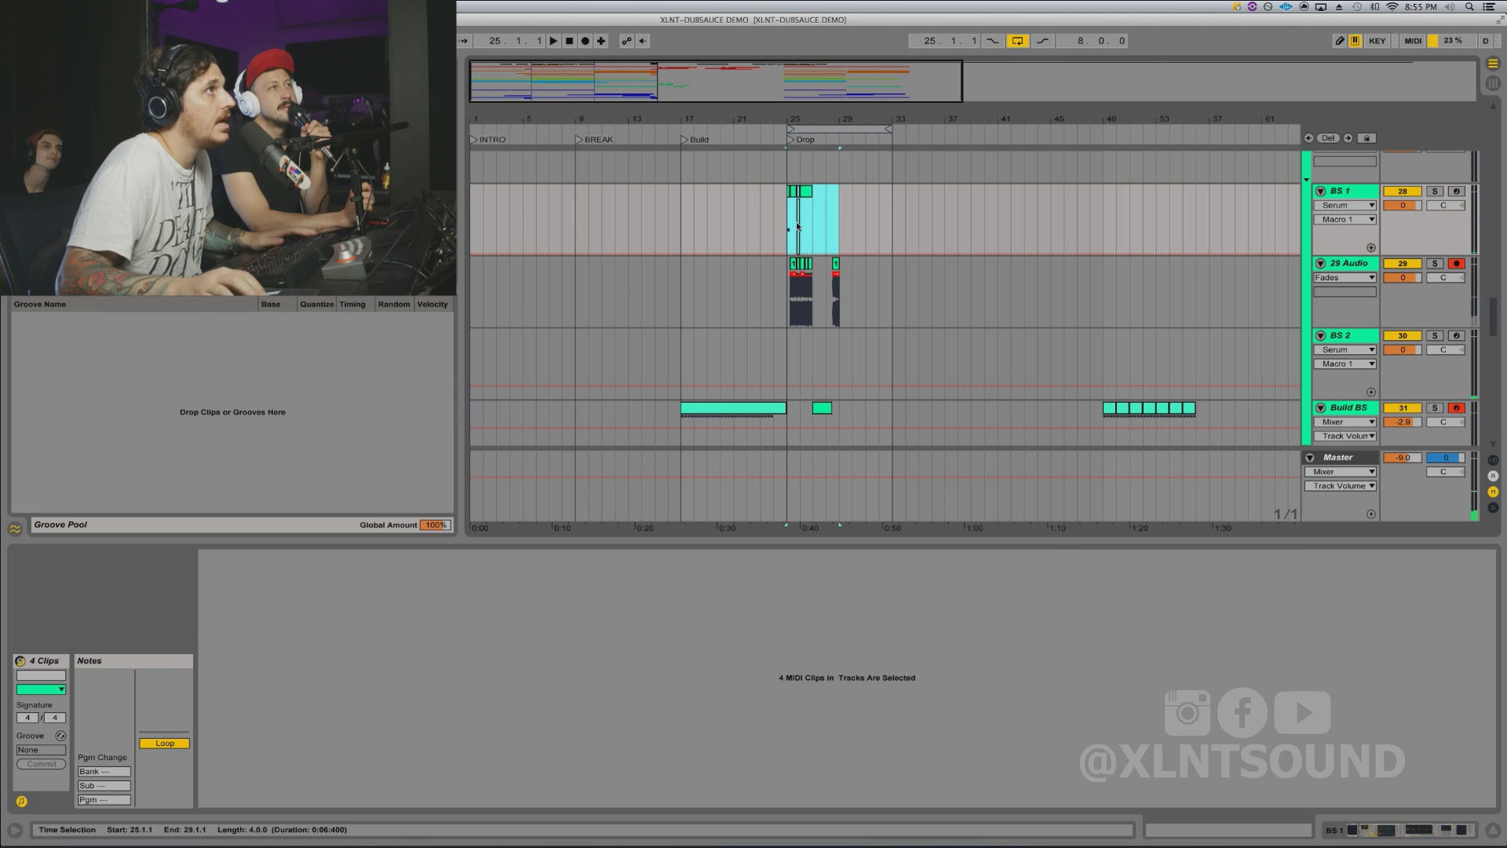
key("super+d")
Step: Deactivate the vocal clip that spans bars 30 to 34 on the ty track
scroll(834, 227, "up", 20)
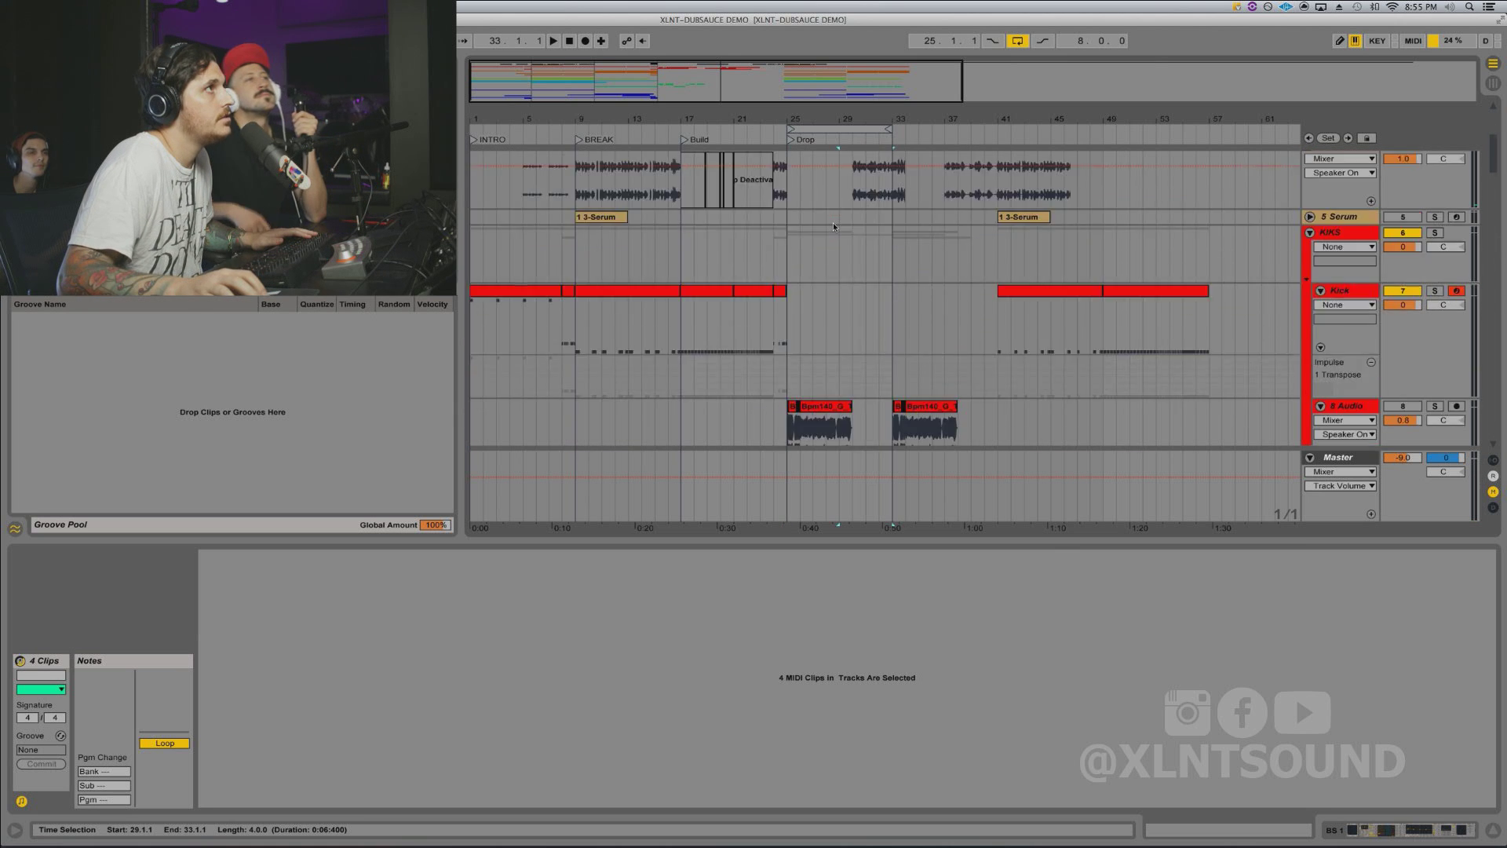
scroll(834, 226, "up", 5)
left_click(879, 310)
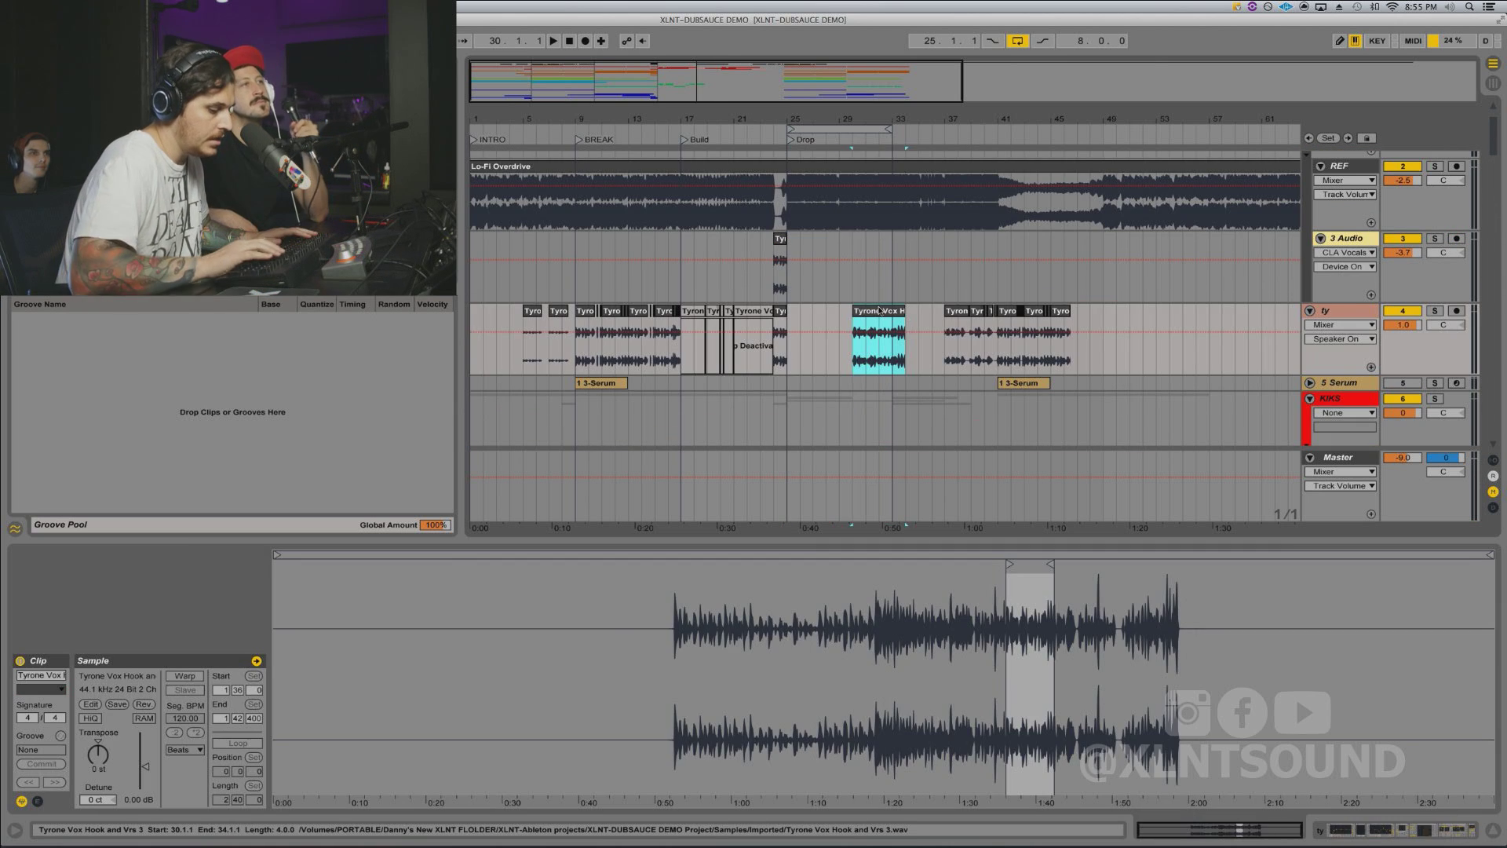
key("0")
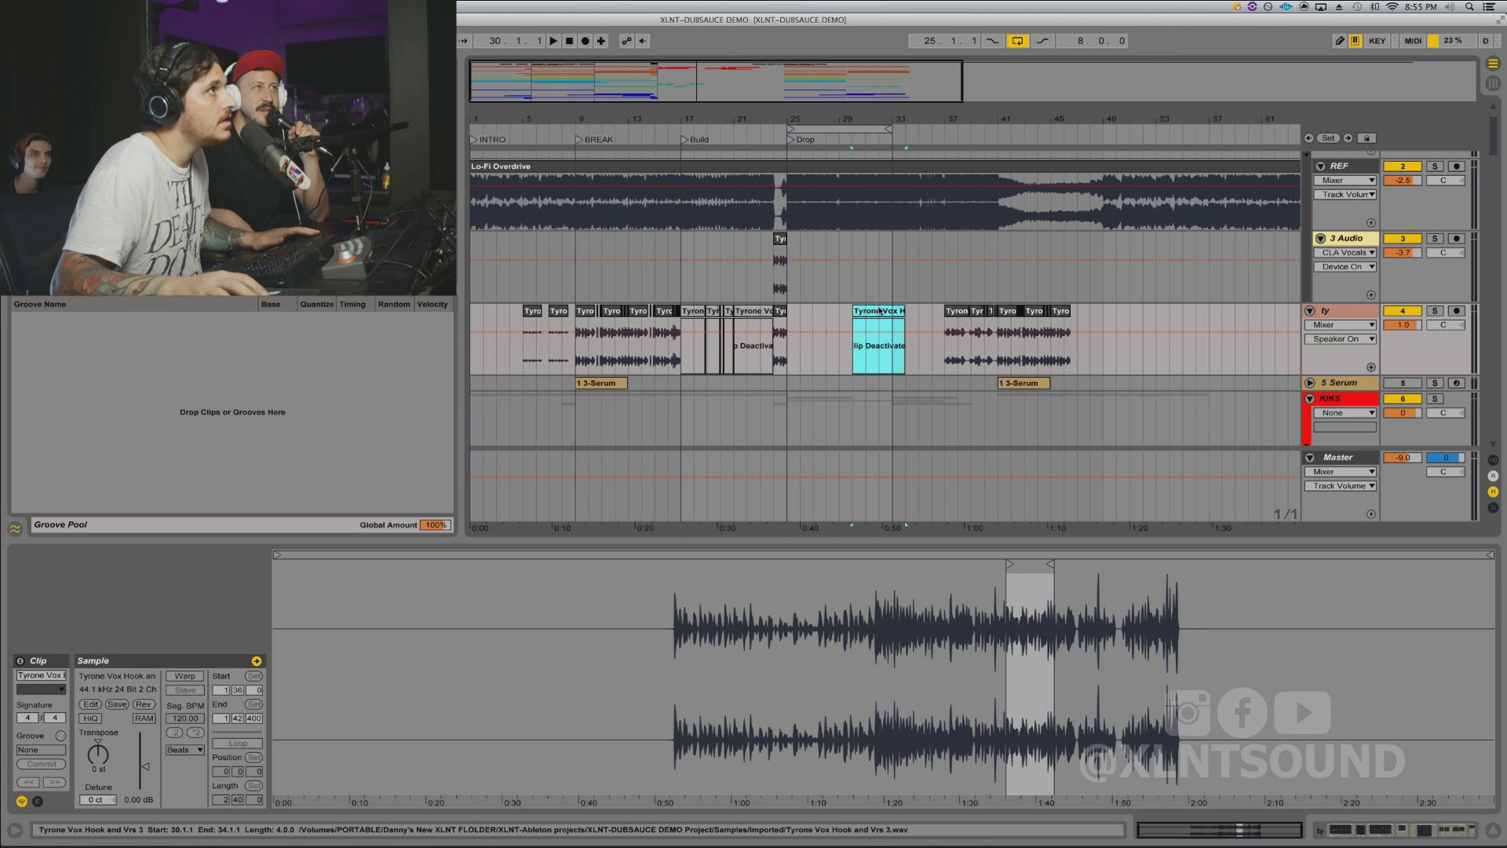
Step: Play the Drop from 25.1.1 while examining the kick, drum-loop and NEROS bass tracks
scroll(875, 312, "down", 3)
scroll(872, 314, "right", 2)
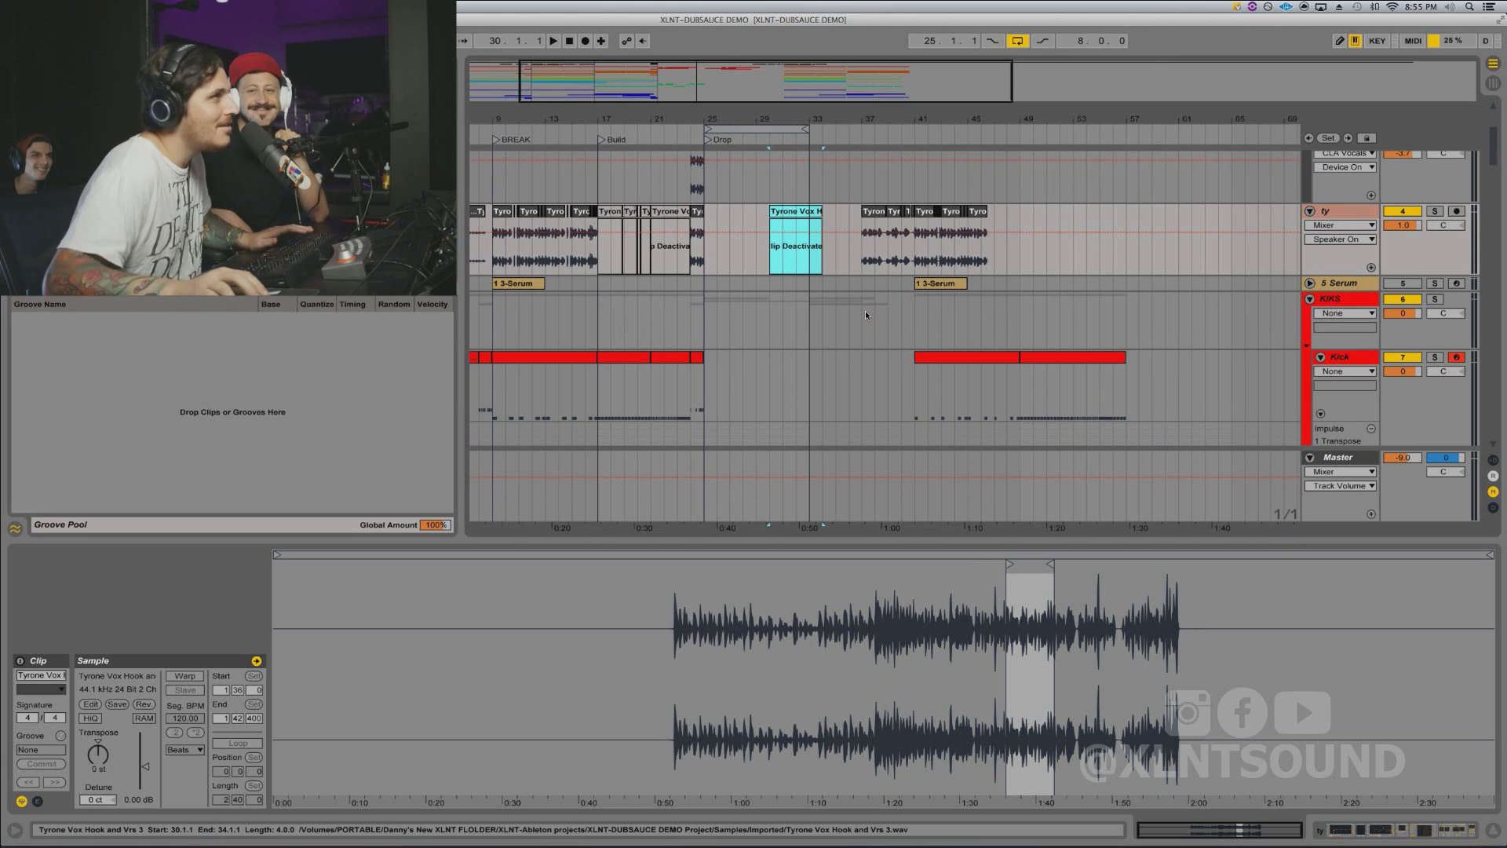
left_click(709, 221)
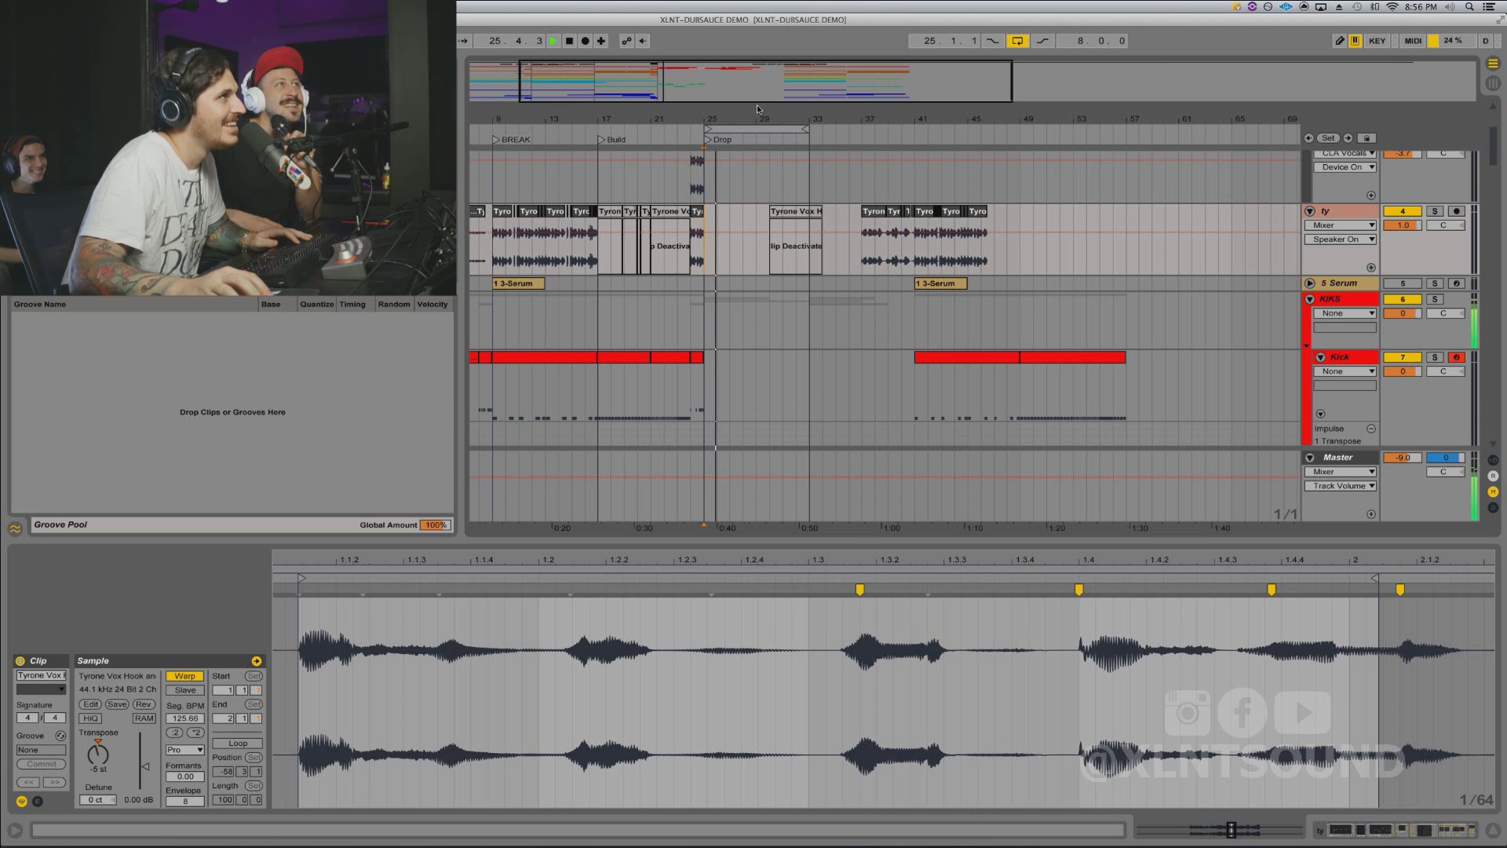
left_click_drag(760, 119, 771, 190)
scroll(776, 240, "down", 10)
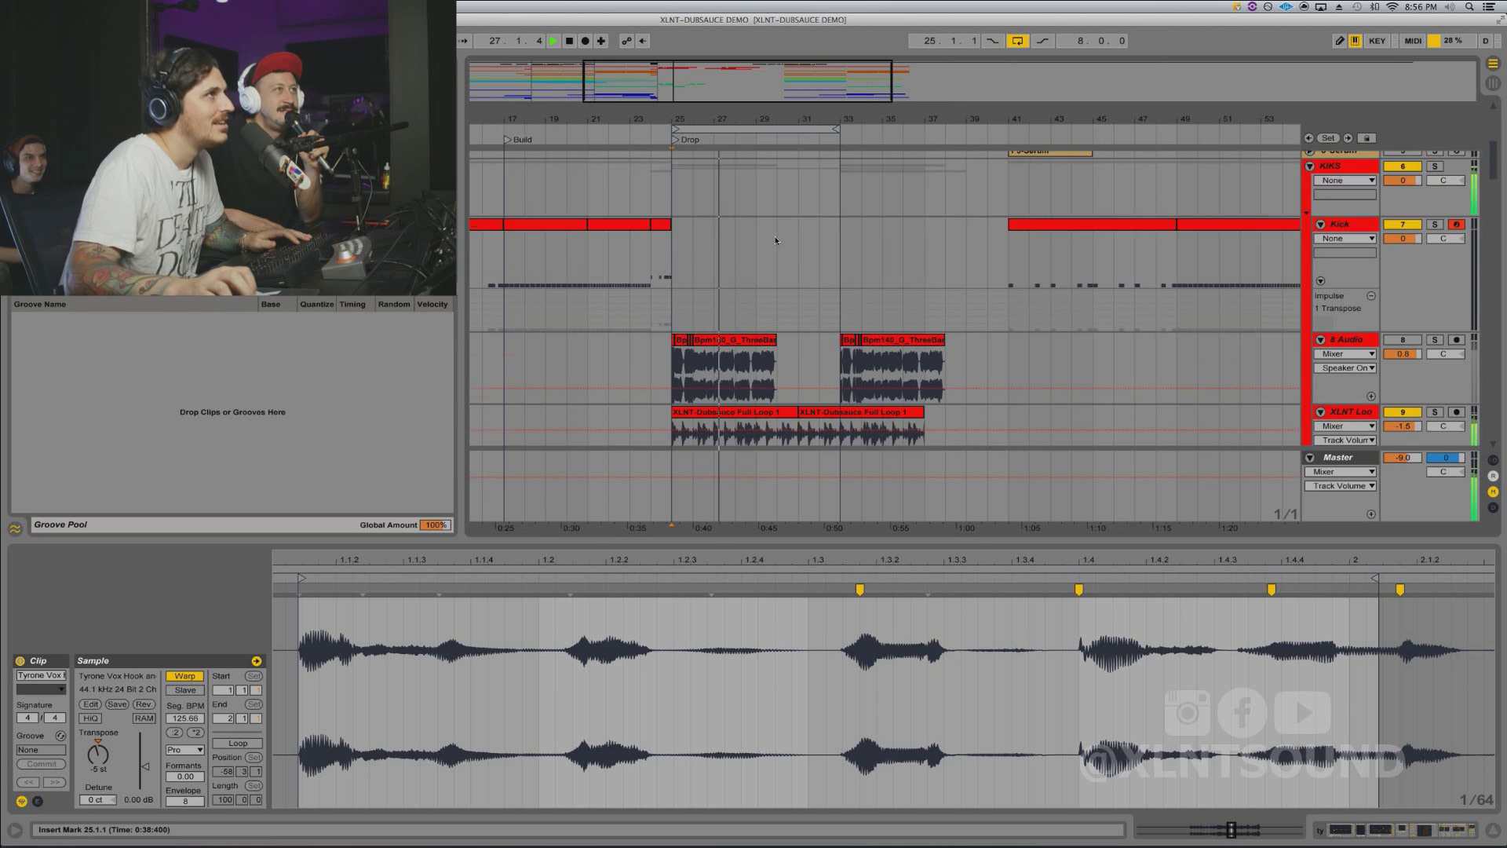
scroll(775, 240, "down", 15)
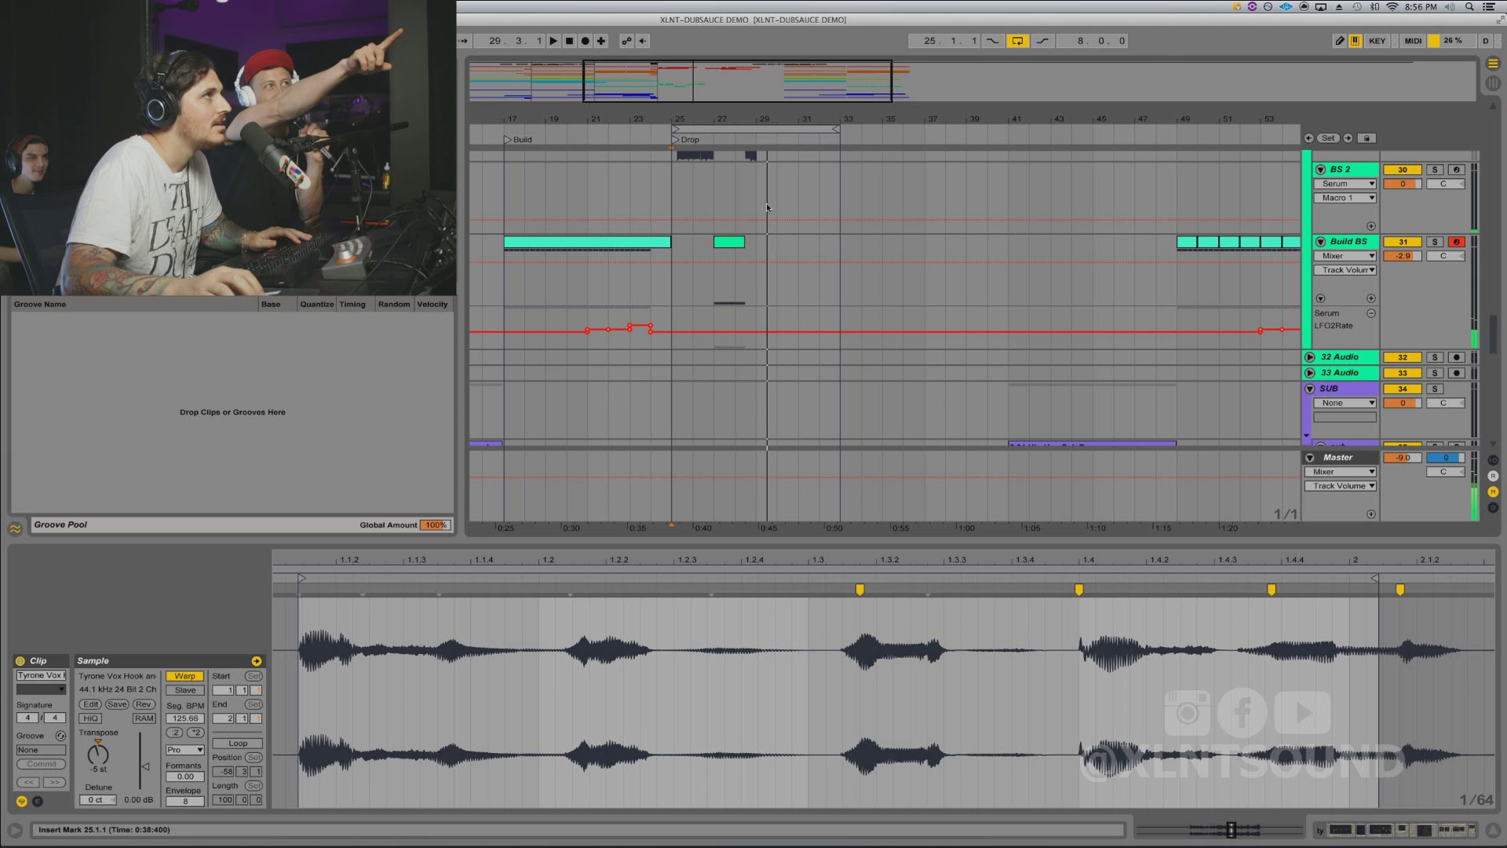
scroll(754, 201, "up", 2)
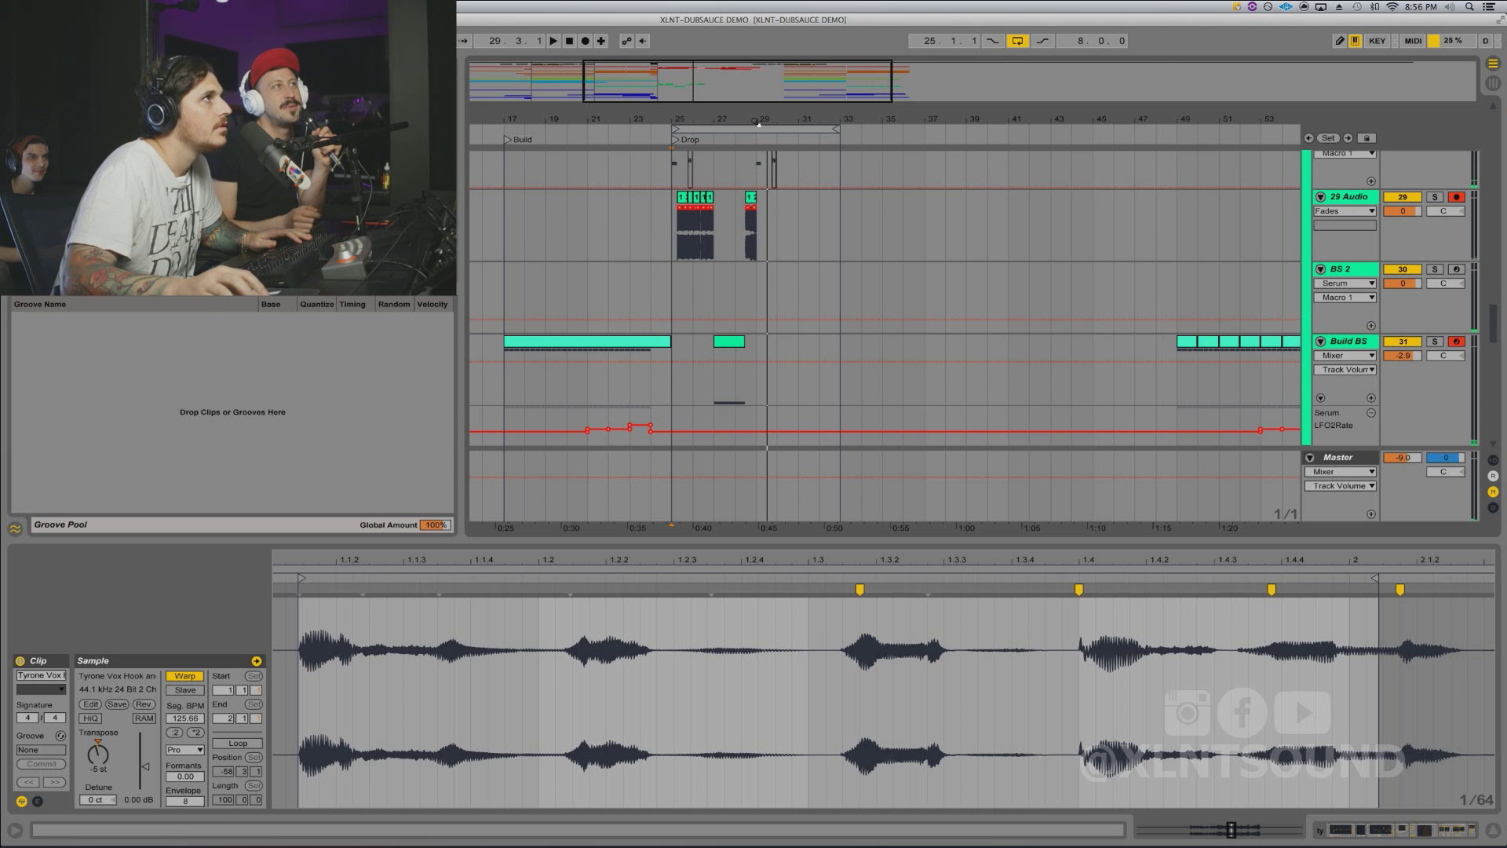
Step: Move the consolidated 27-Audio clip on the 29 Audio track to start at 29.1.1 and play it
left_click_drag(758, 123, 763, 200)
left_click(768, 206)
scroll(763, 200, "up", 1)
key("space")
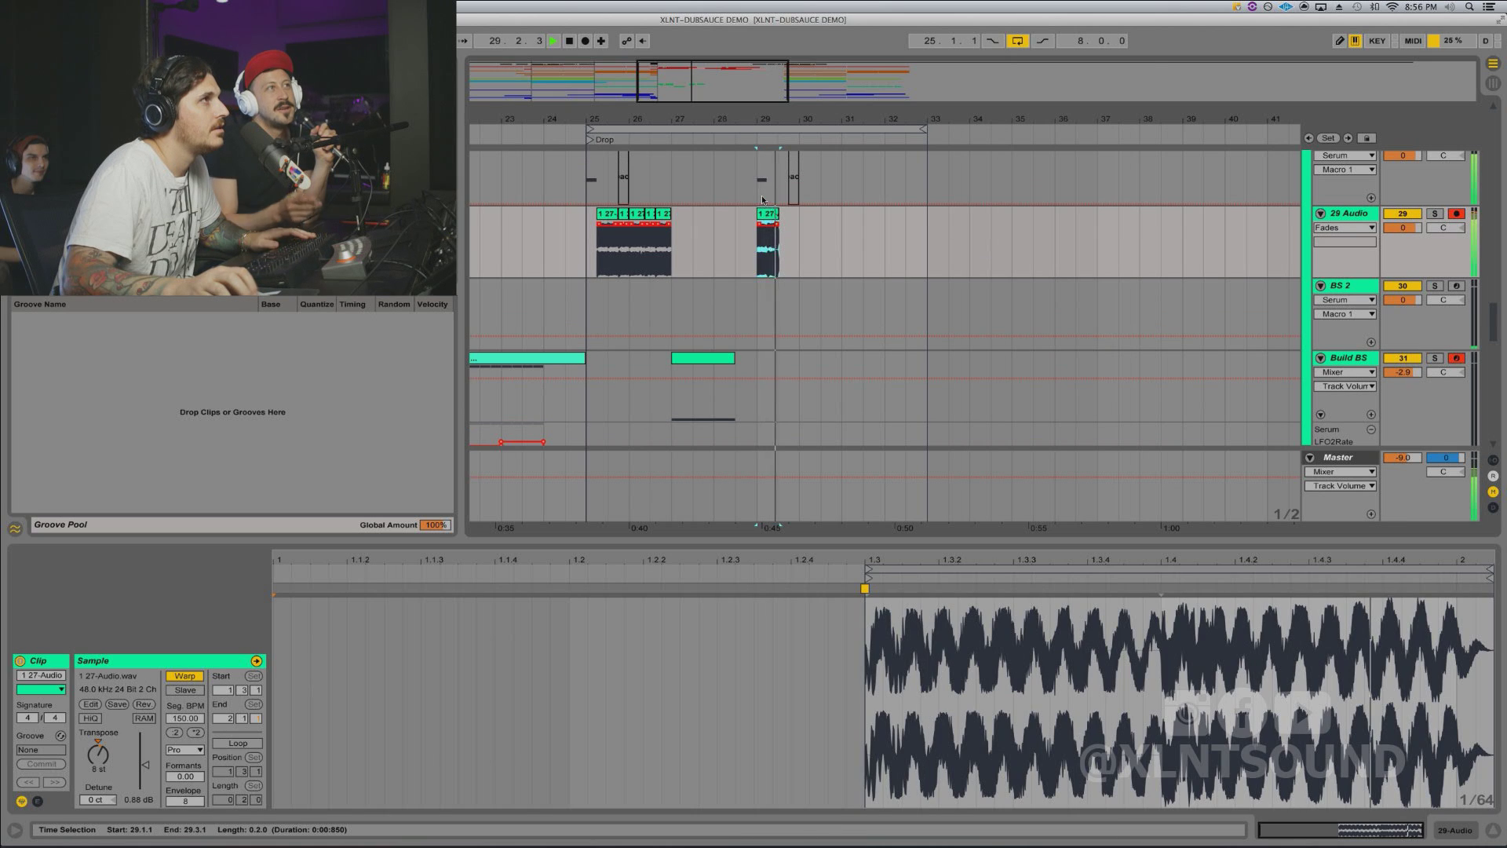
scroll(764, 238, "up", 5)
key("space")
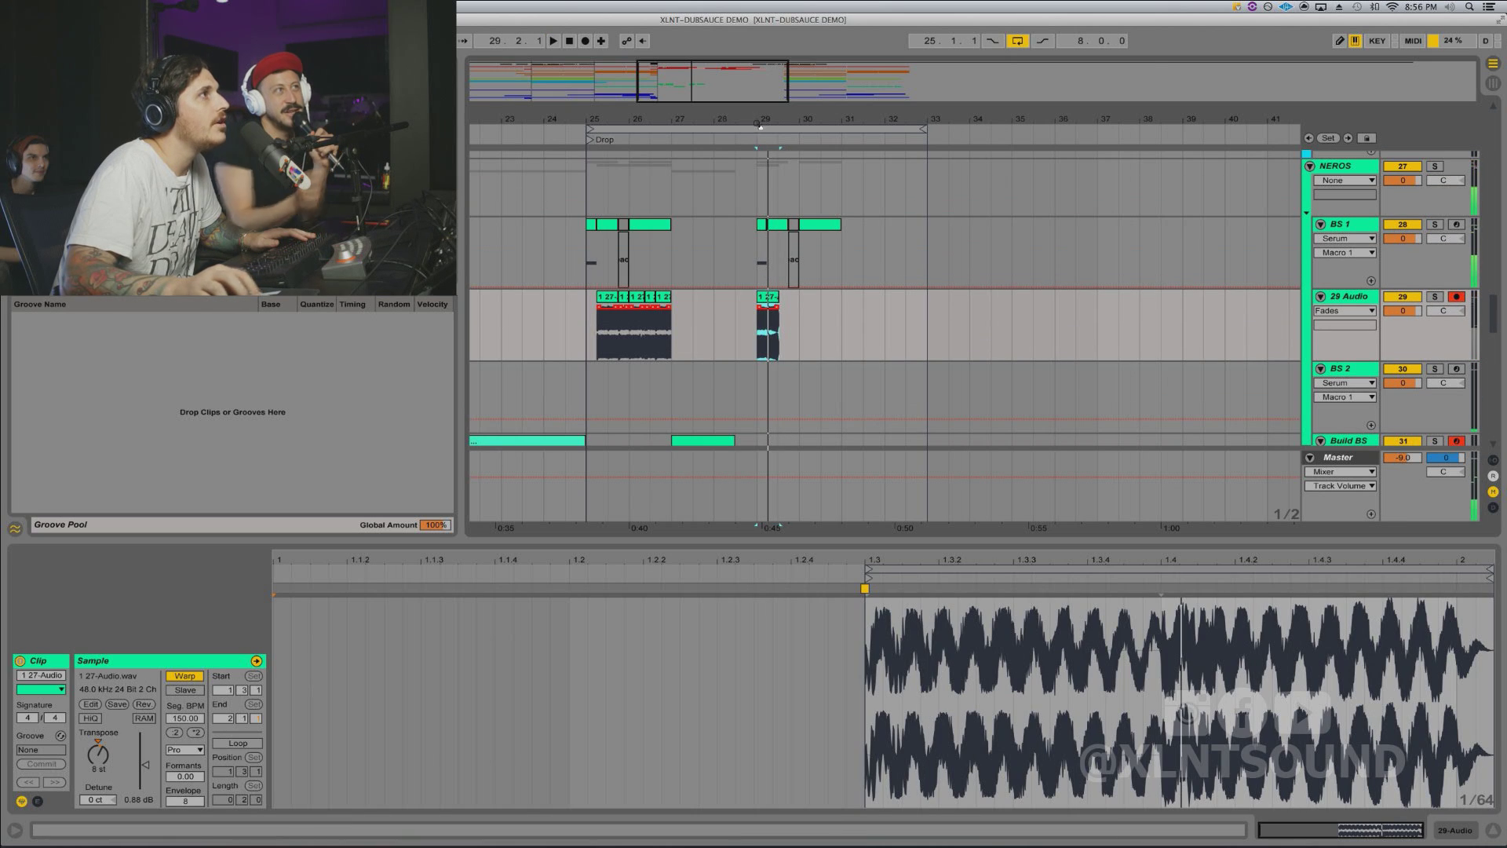
Step: Shift the consolidated 27-Audio clip to start at 28.4.1 and audition it against the BS 1 clips
left_click_drag(757, 122, 760, 223)
left_click_drag(783, 301, 735, 301)
key("space")
key("space")
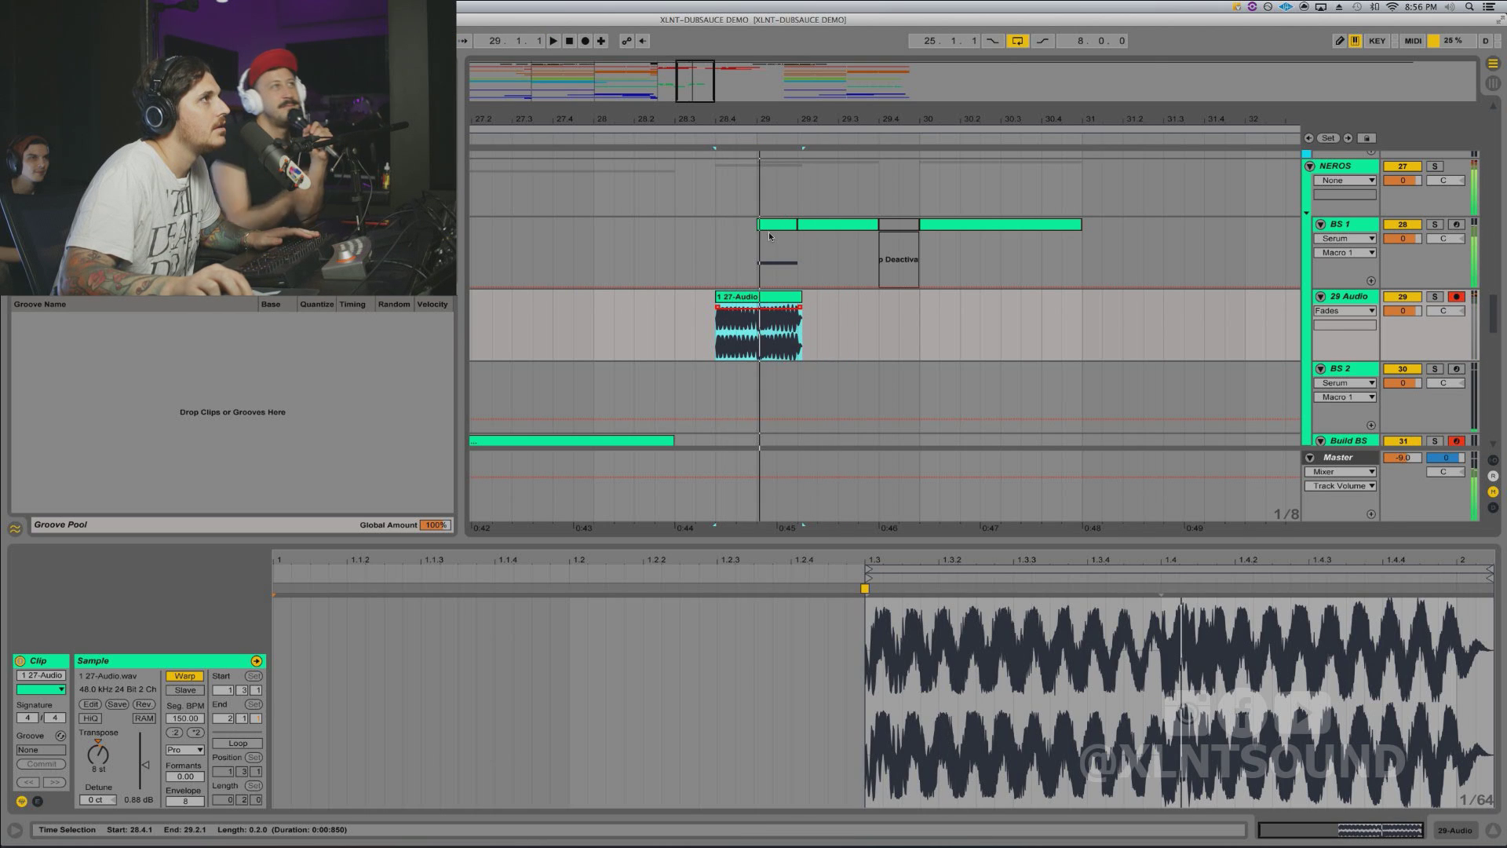
Step: Move the consolidated 27-Audio clip on the 29 Audio track to start at 28.1.1
scroll(798, 297, "left", 4)
left_click_drag(885, 299, 758, 300)
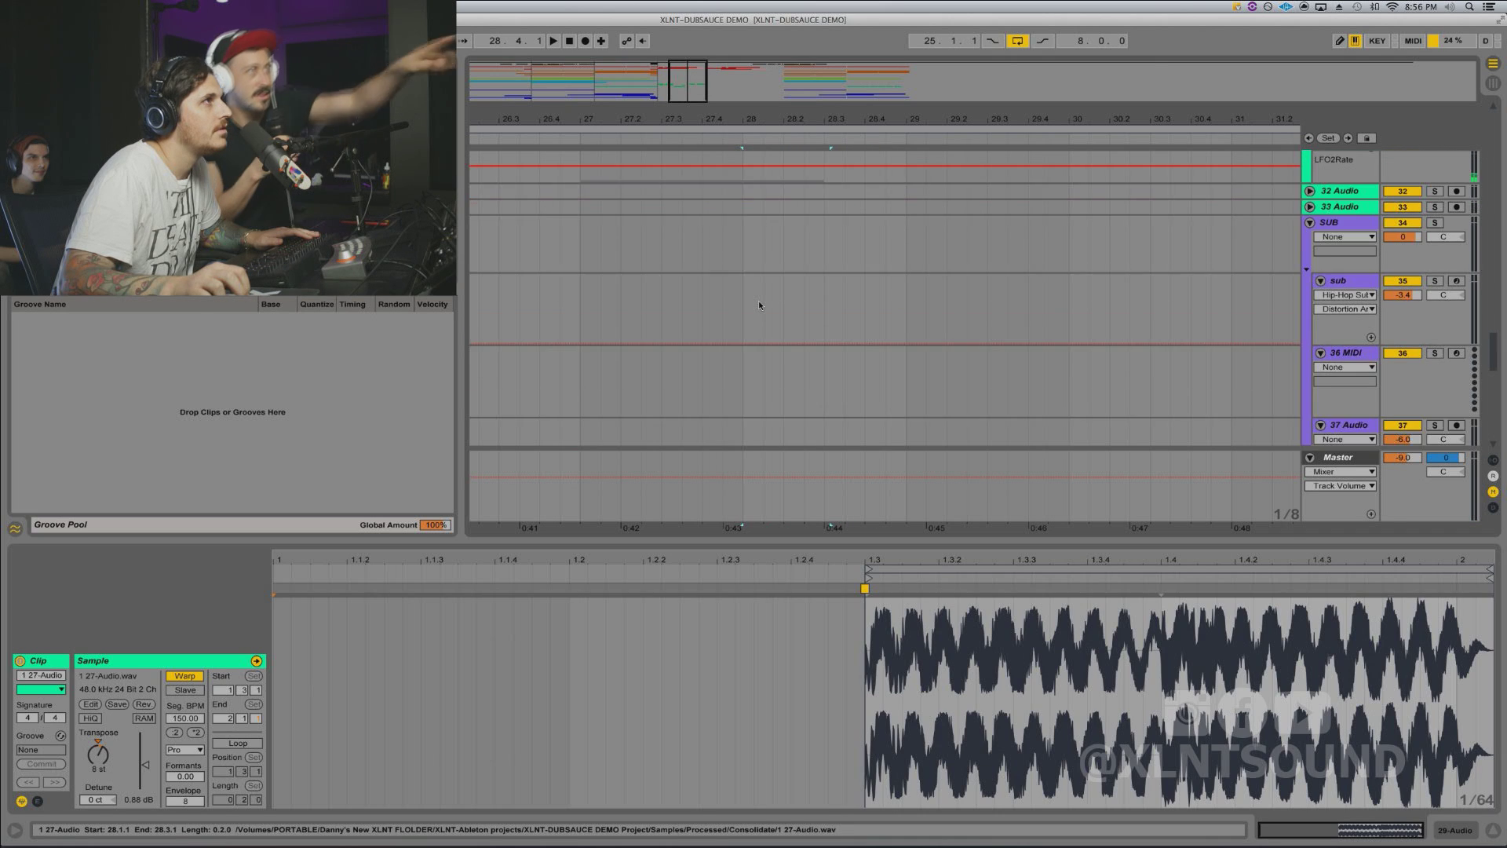
Step: Move the consolidated 27-Audio clip on the 29 Audio track to start at 28.3.3 and audition it
scroll(758, 300, "down", 1)
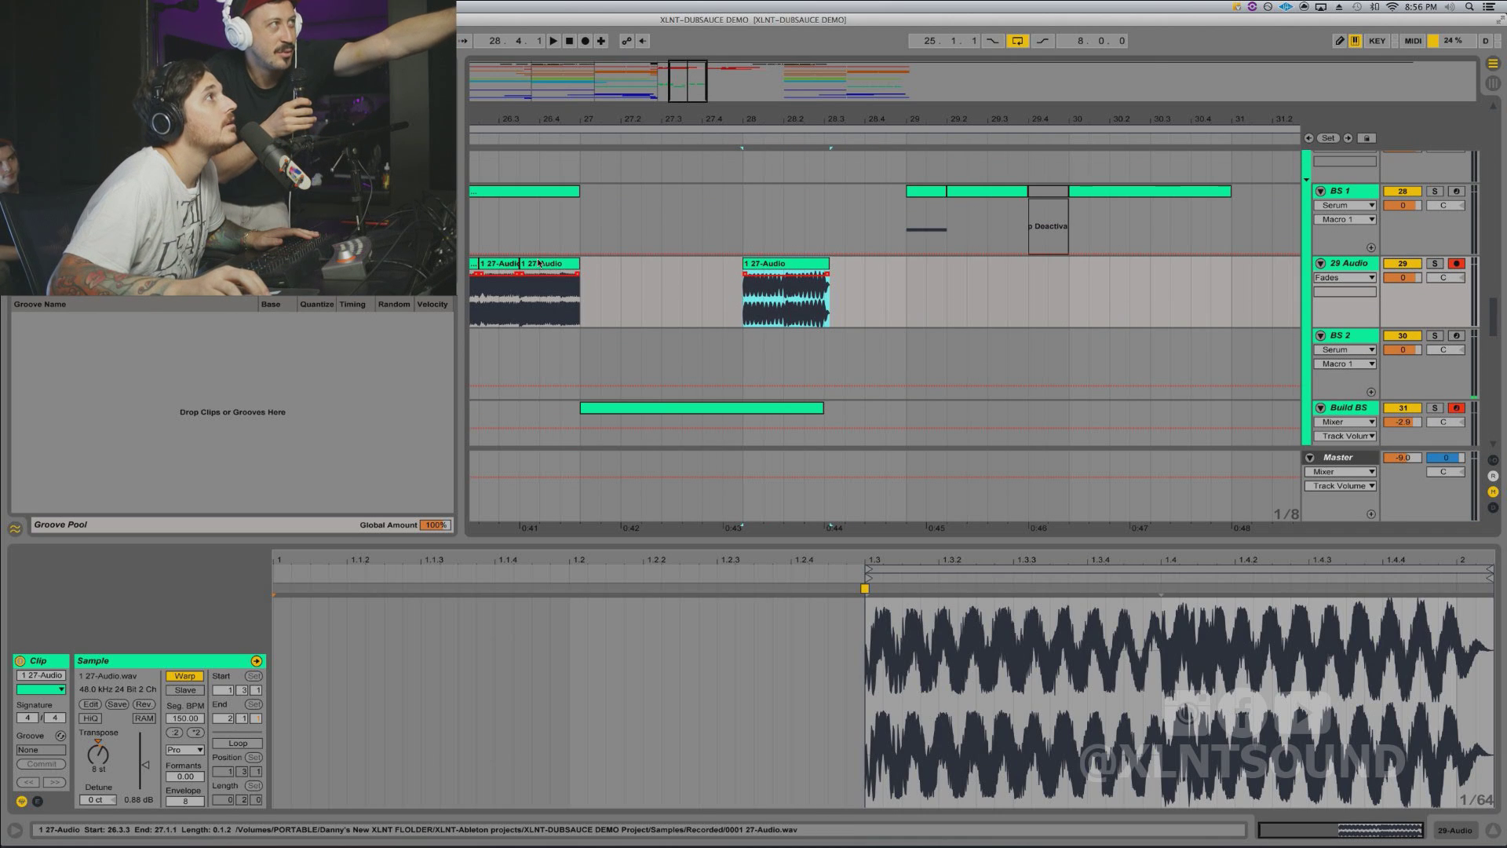
scroll(680, 277, "left", 4)
scroll(680, 277, "left", 1)
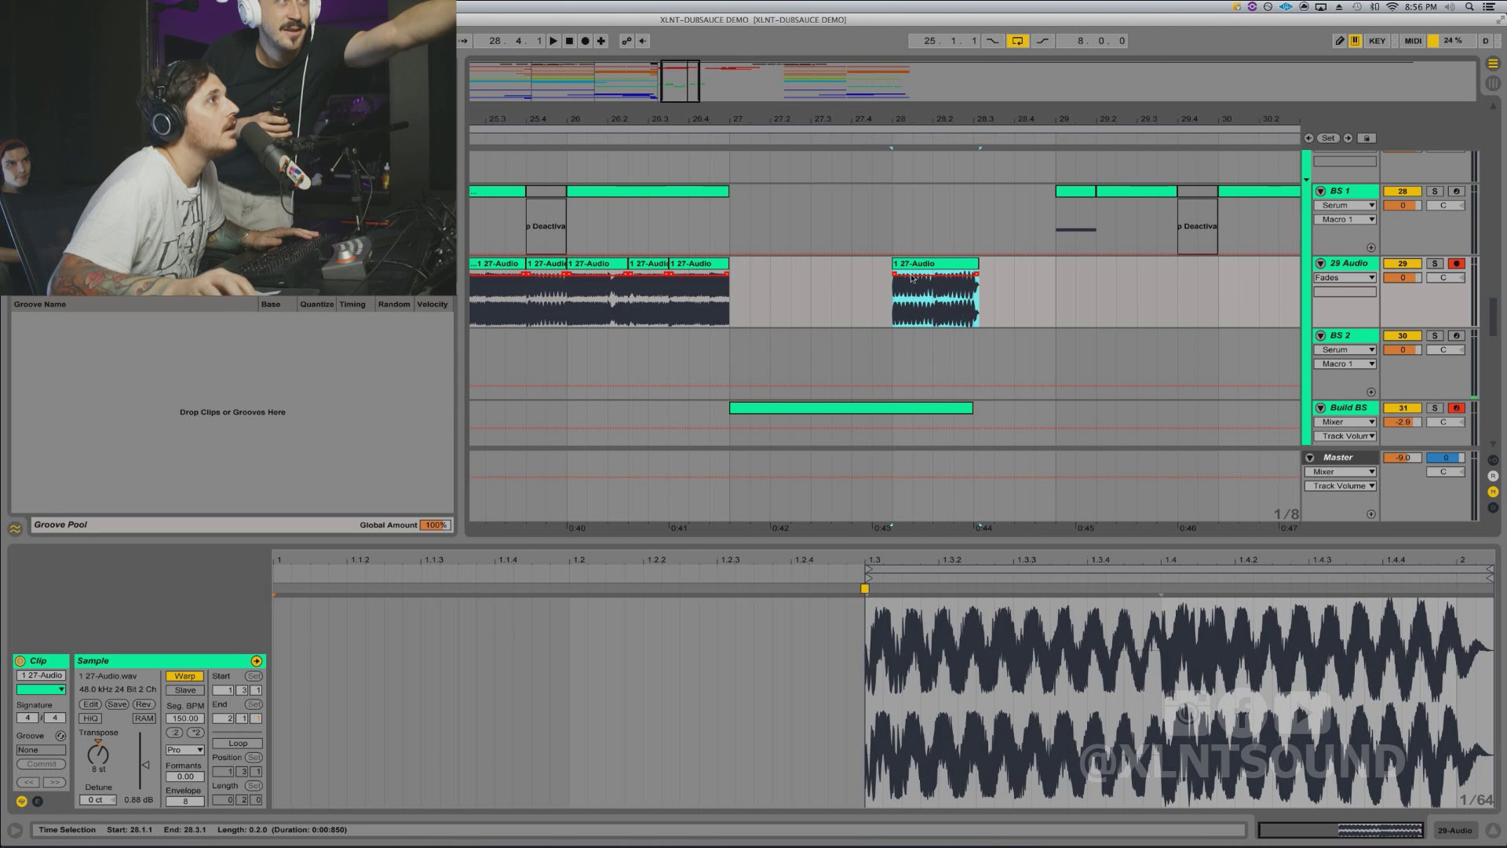
mouse_move(1002, 261)
left_mouse_down()
mouse_move(1013, 273)
mouse_move(998, 272)
left_mouse_up()
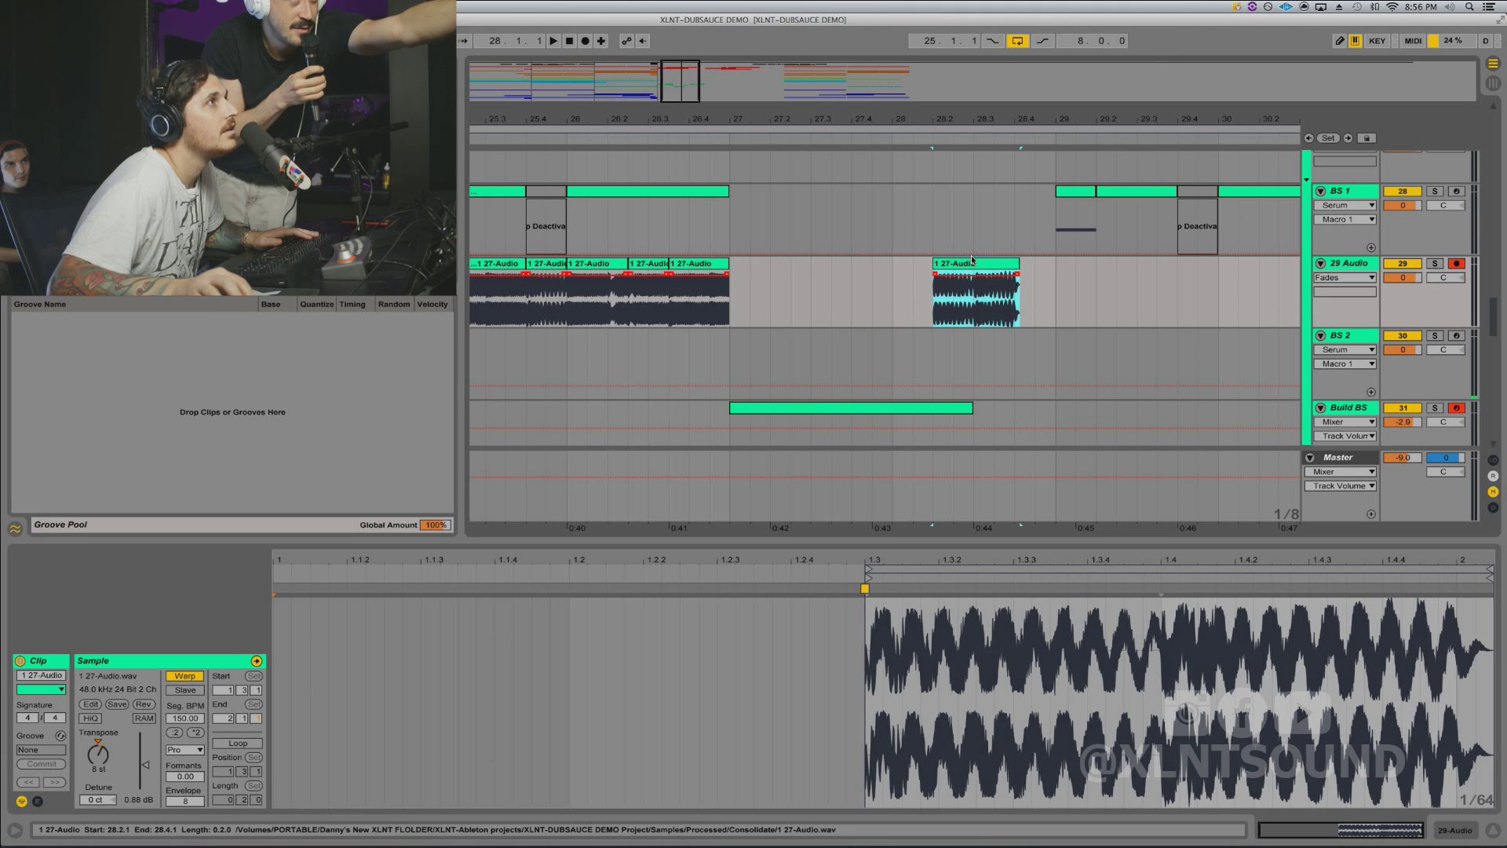
left_click_drag(977, 263, 1028, 264)
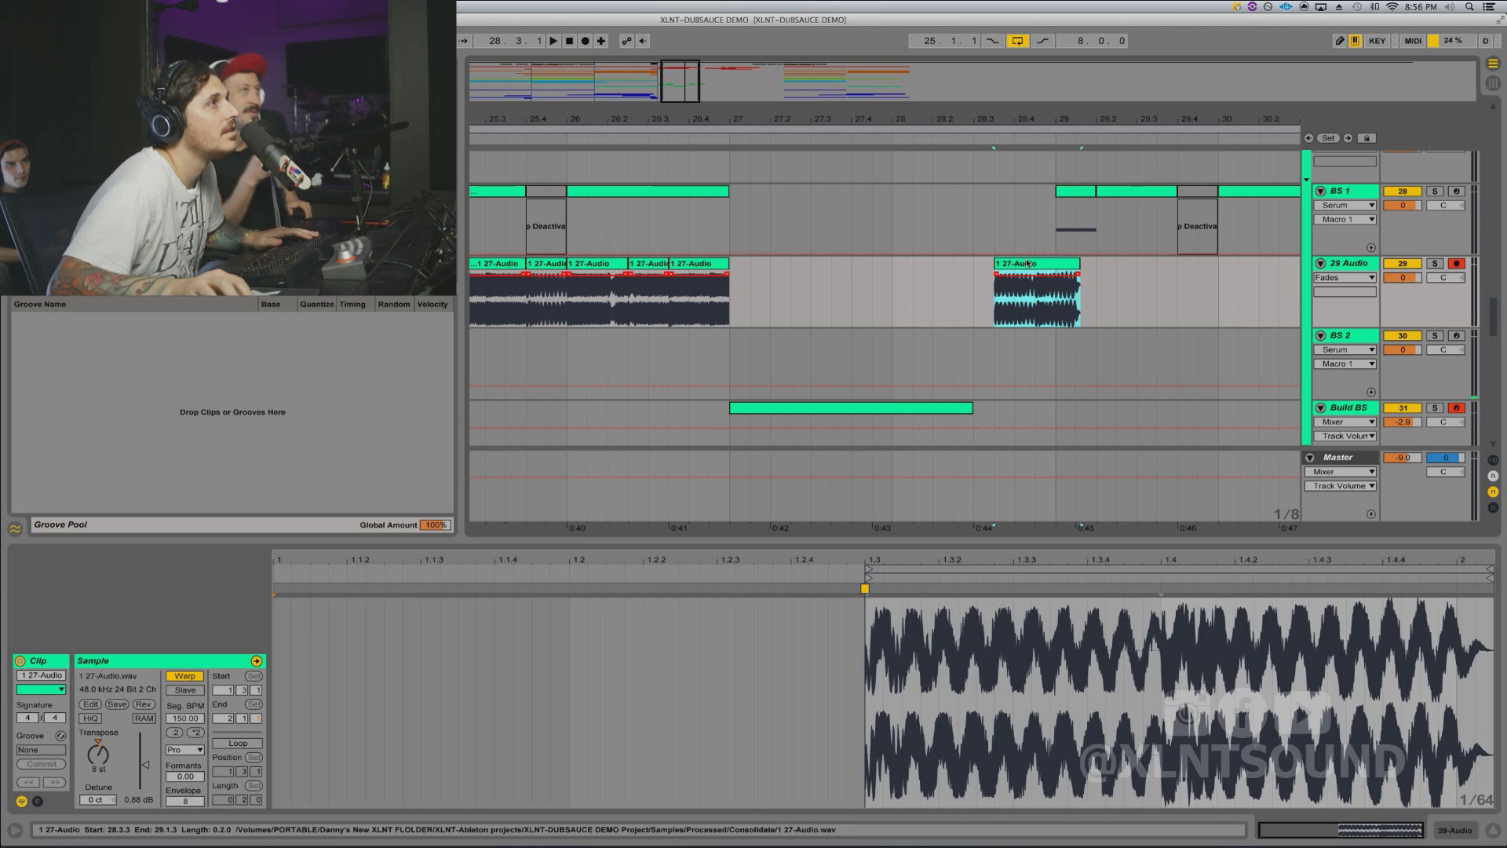
key("space")
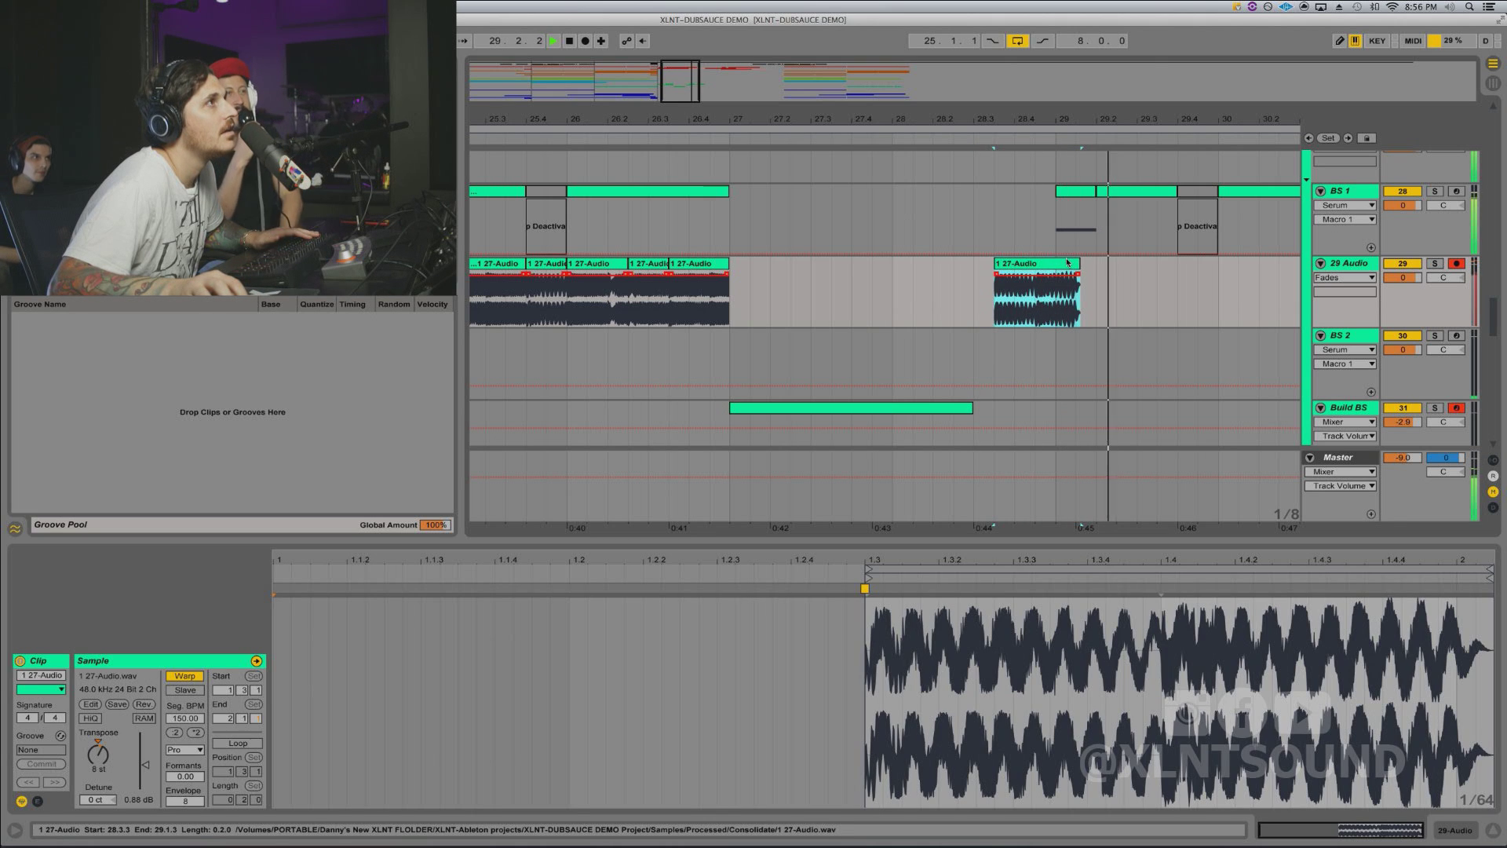
Step: Trim the end of the consolidated 27-Audio clip to 29.1.1 and play the transition into the BS 1 clips
left_click_drag(1080, 263, 1056, 264)
key("space")
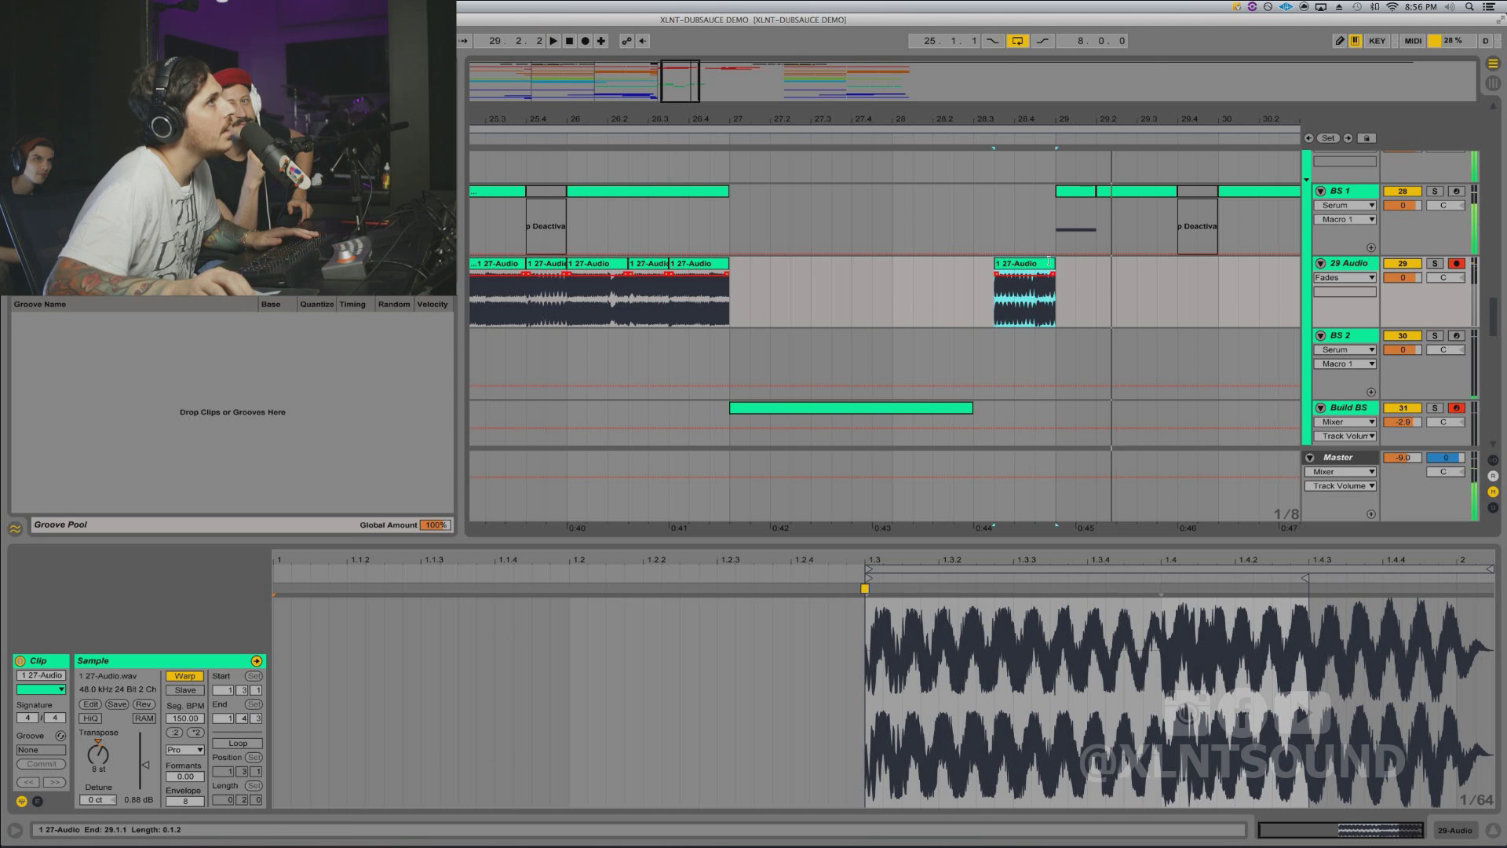
key("space")
key("space")
key("space")
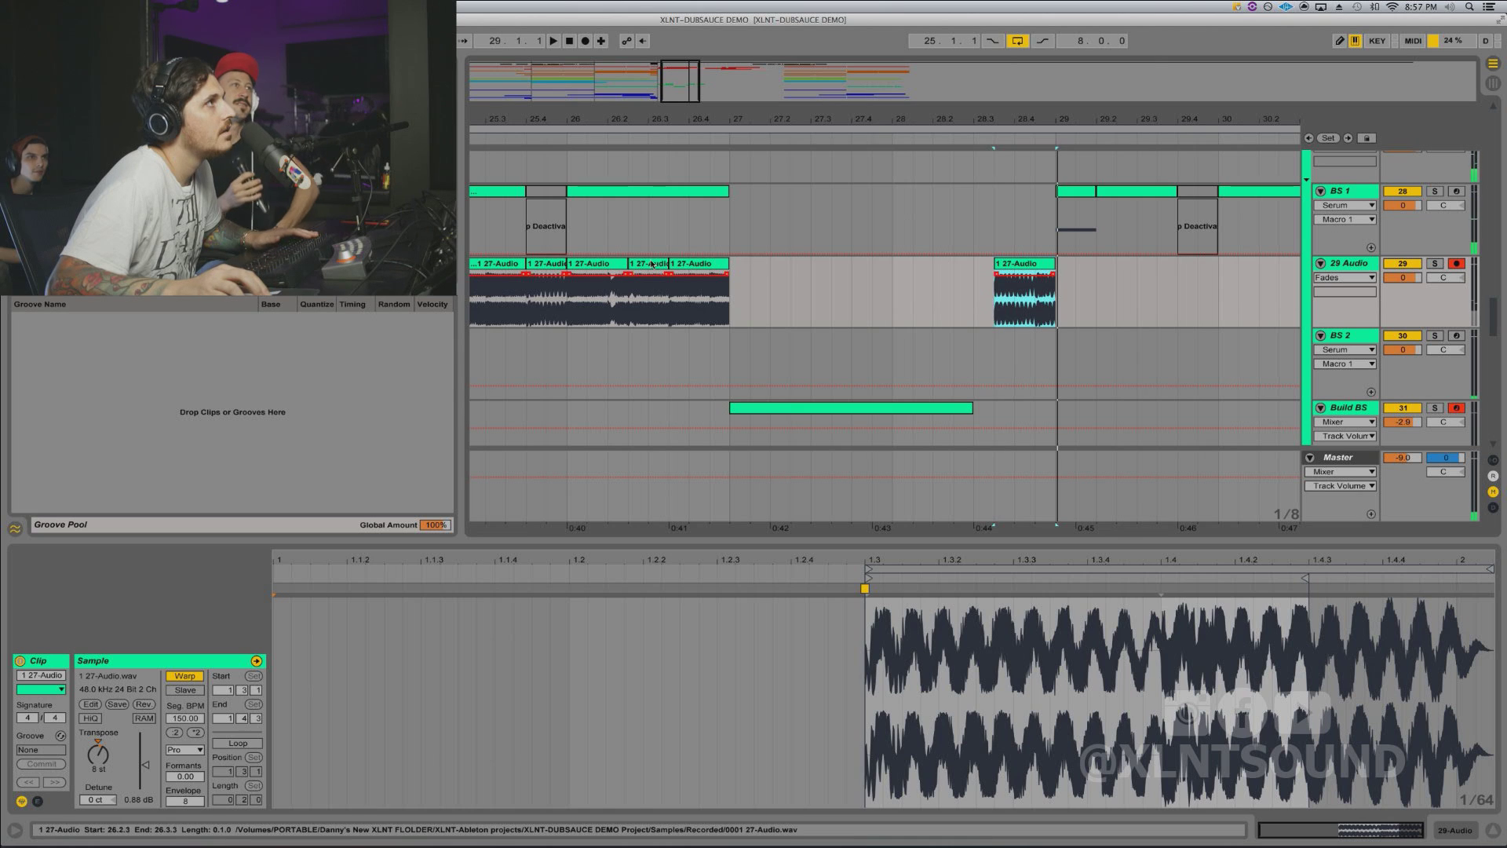
Step: Play the Drop from 25.1.1 to hear how the trimmed 27-Audio clip leads into bar 29
scroll(946, 267, "left", 5)
left_click(509, 268)
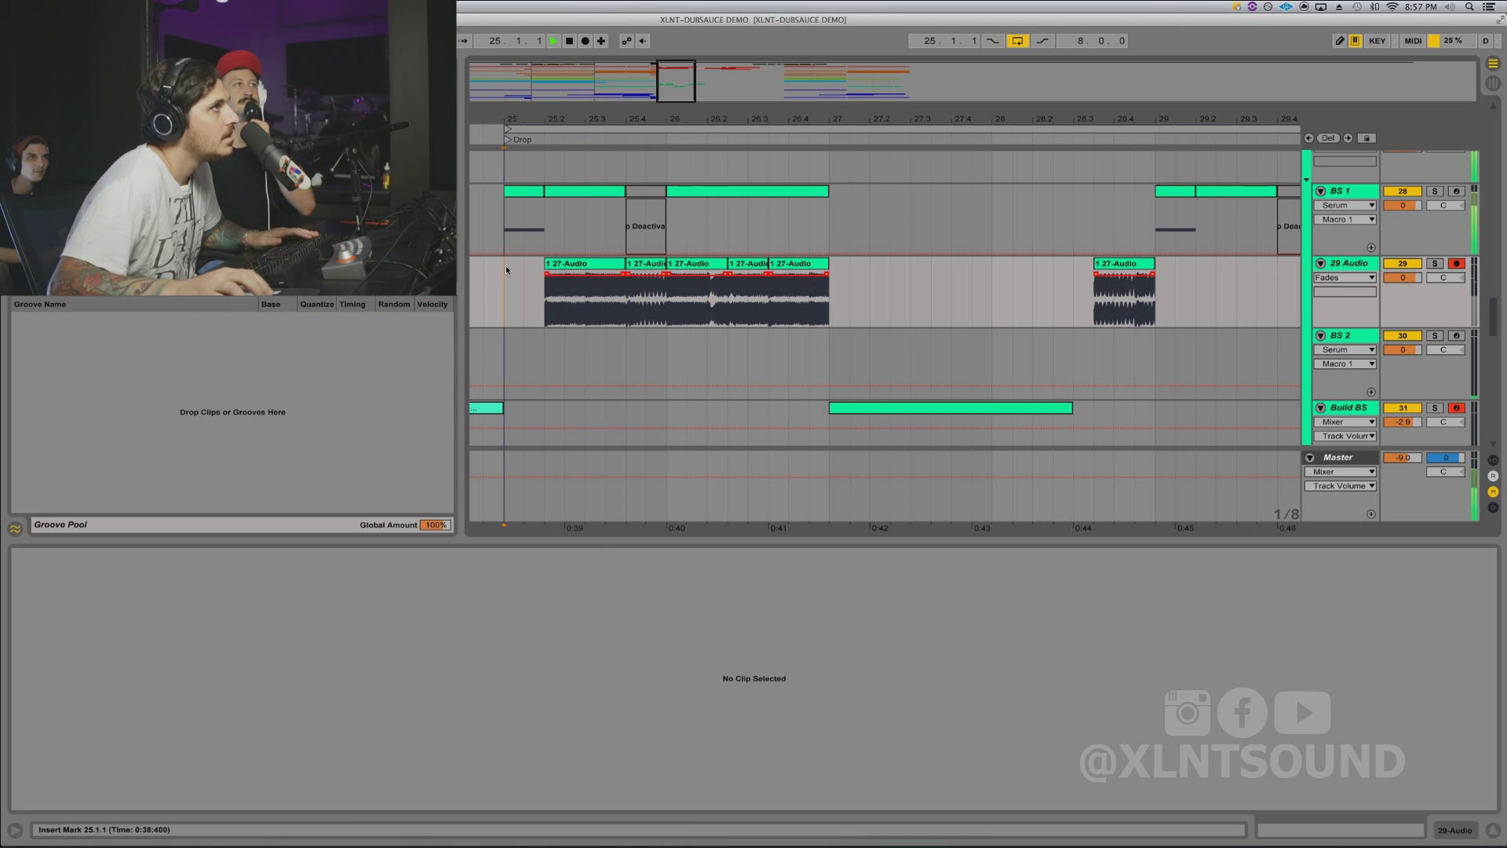
key("space")
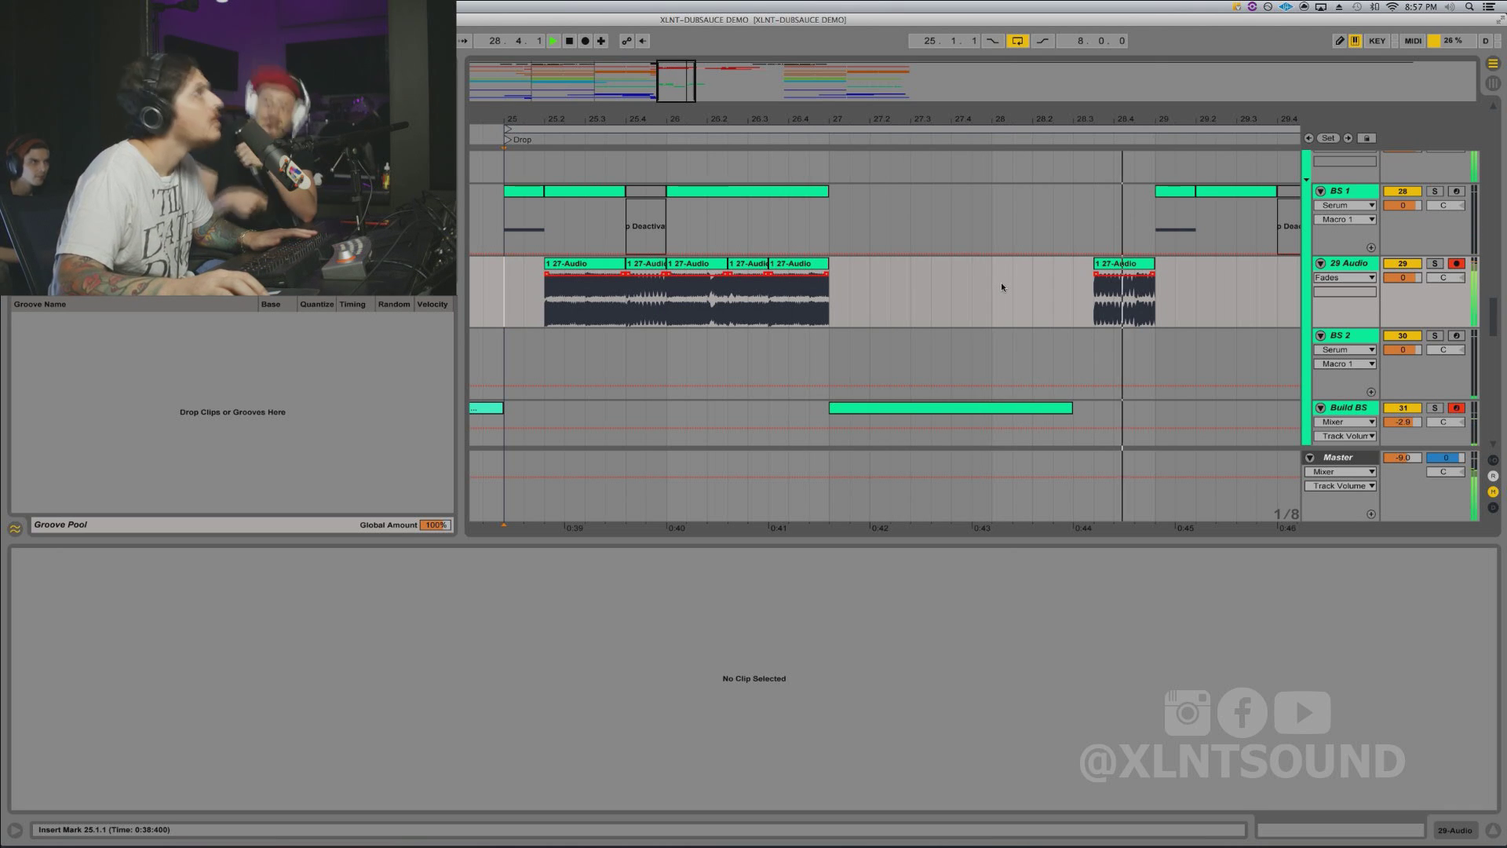
key("space")
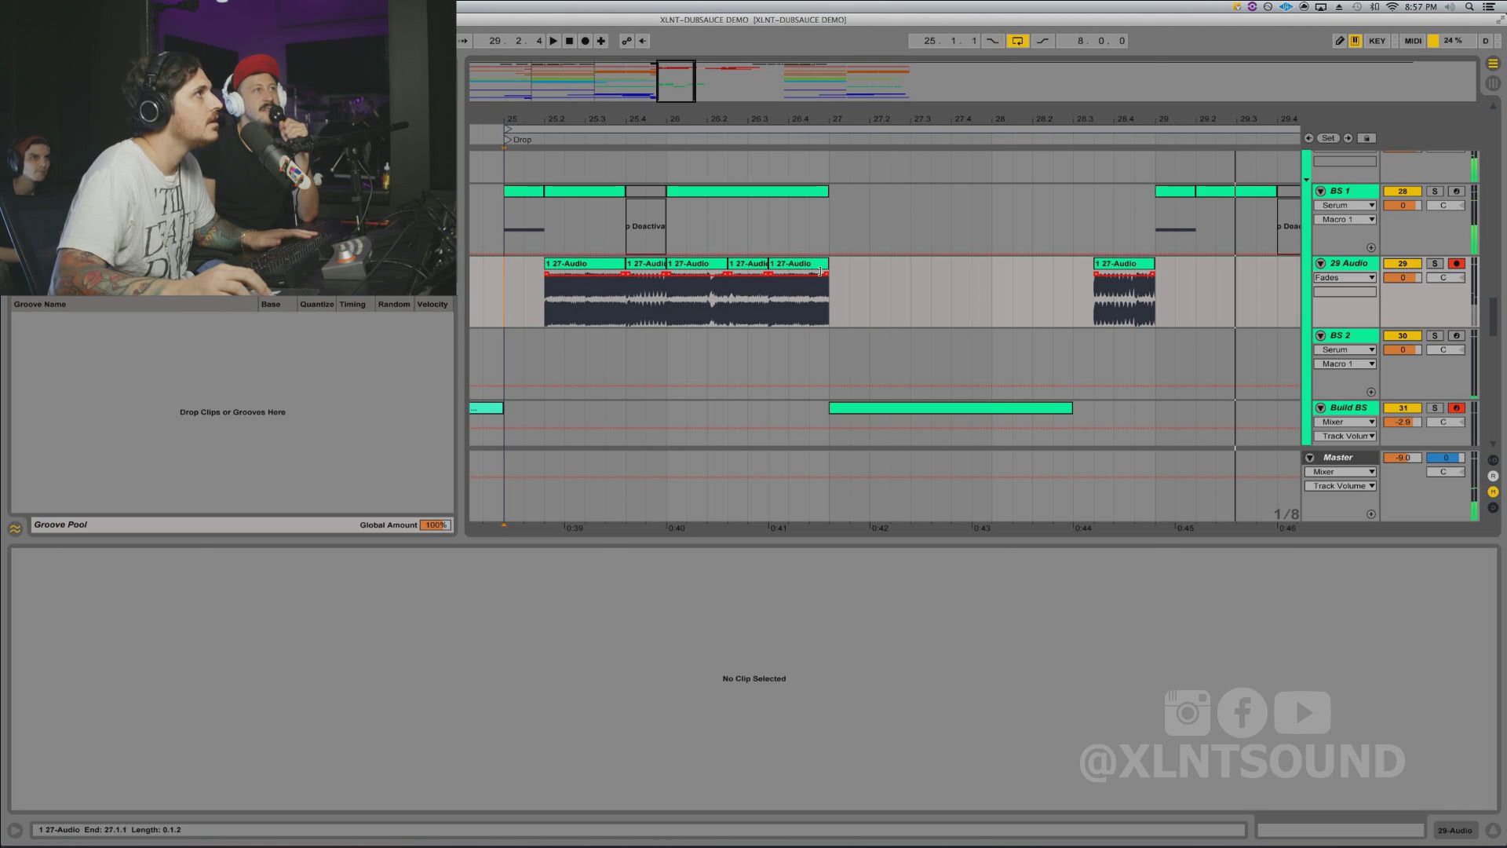
key("space")
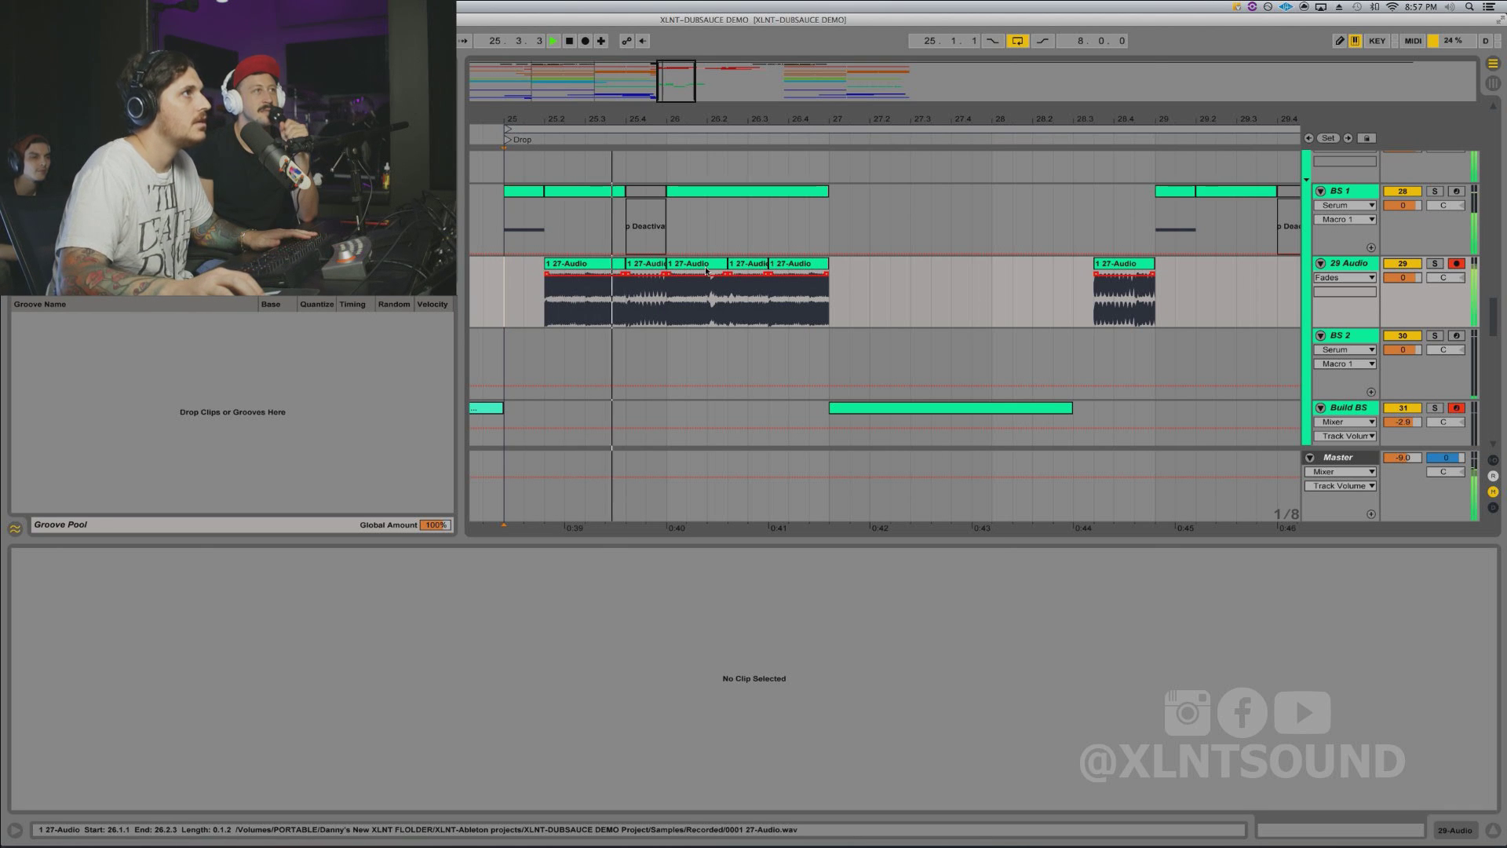
scroll(959, 279, "down", 1)
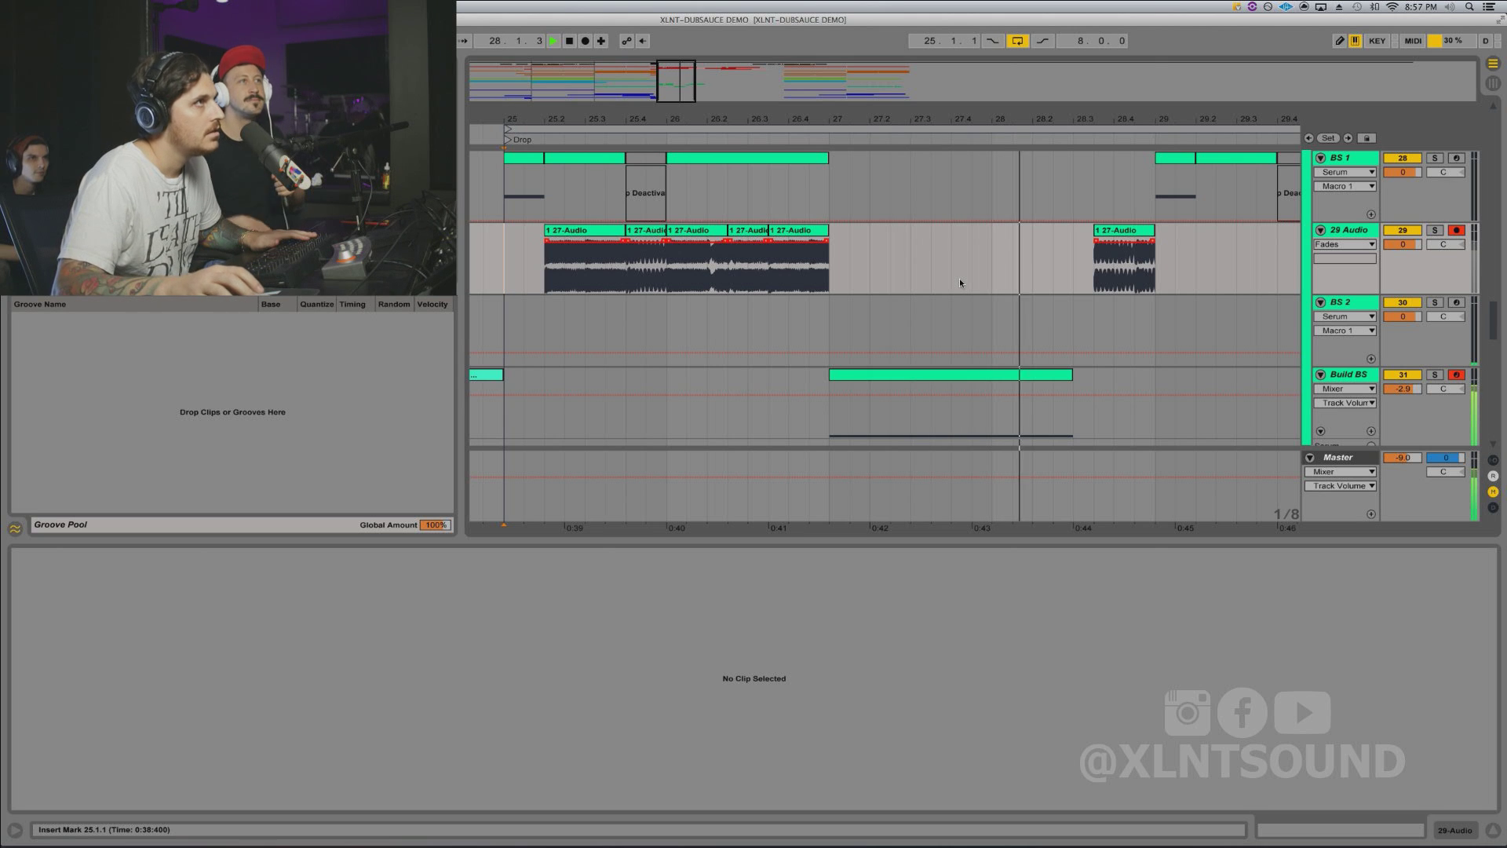
key("space")
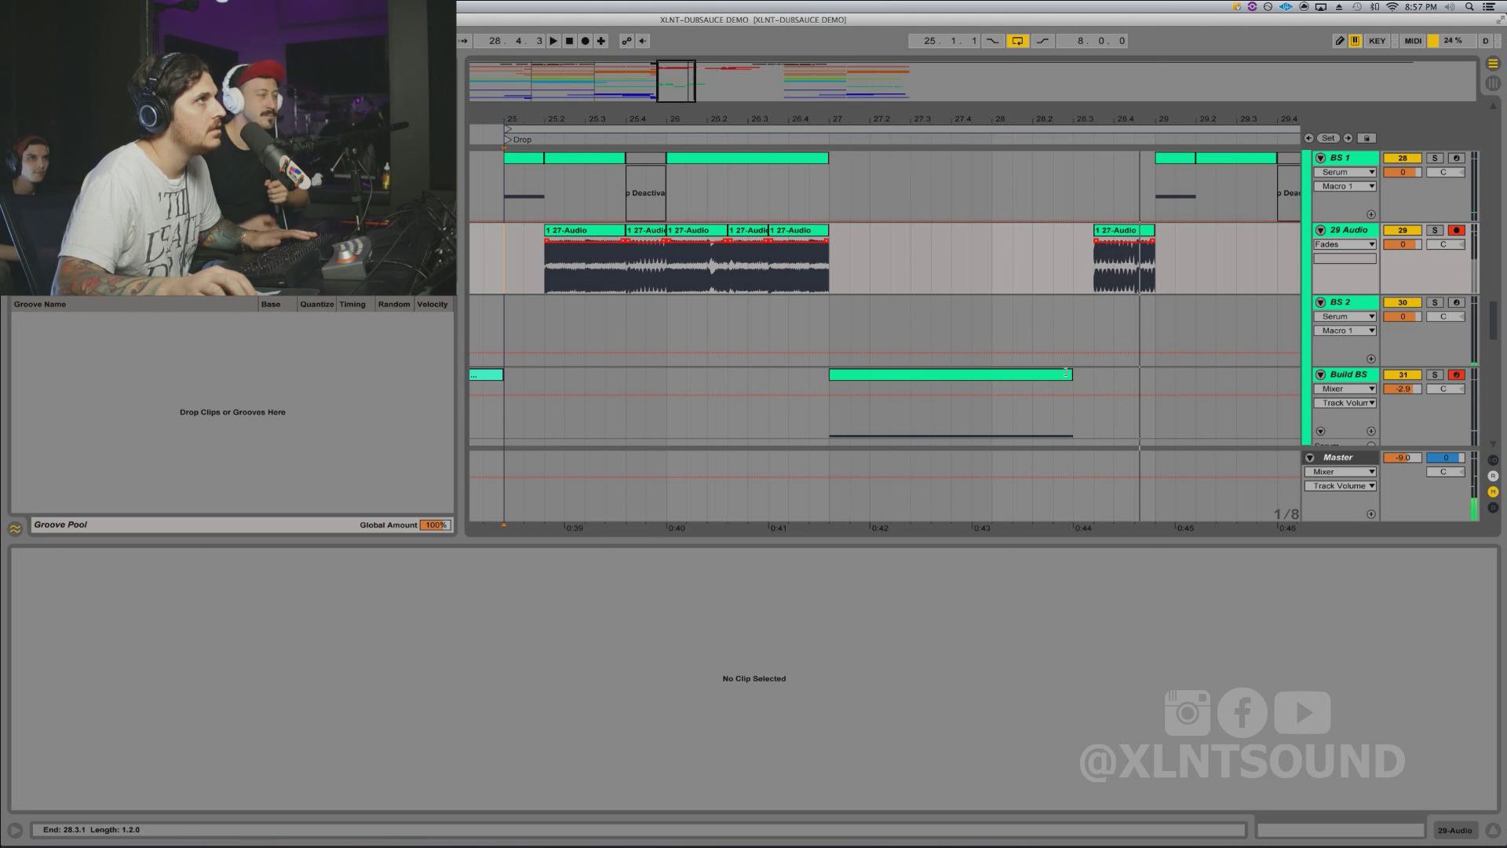
Step: Play the Build BS clip starting at 27.1.1 and extend its end to 28.3.3
scroll(986, 374, "down", 1)
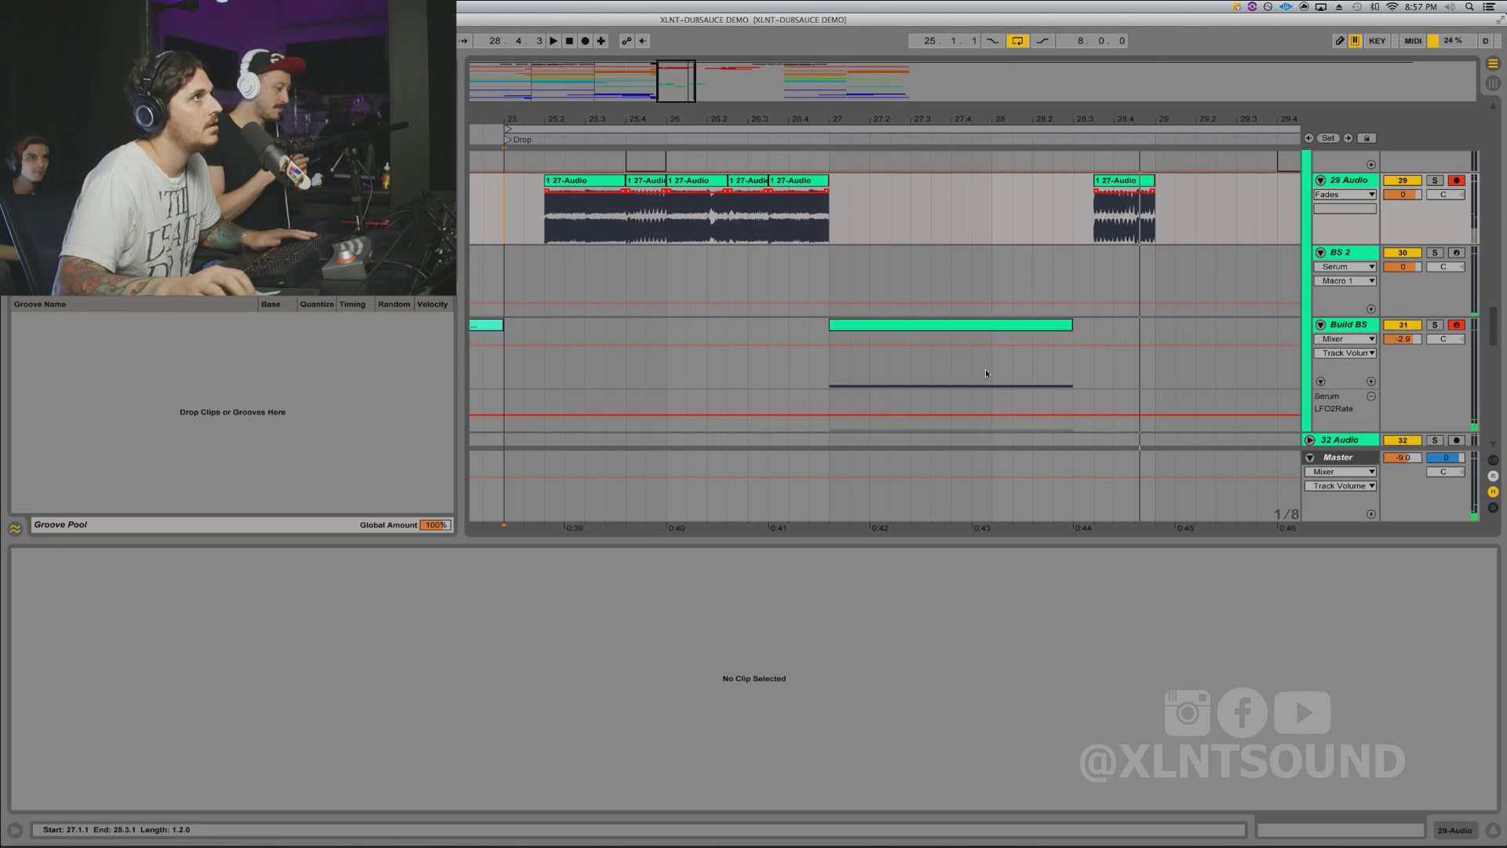
left_click(871, 324)
key("space")
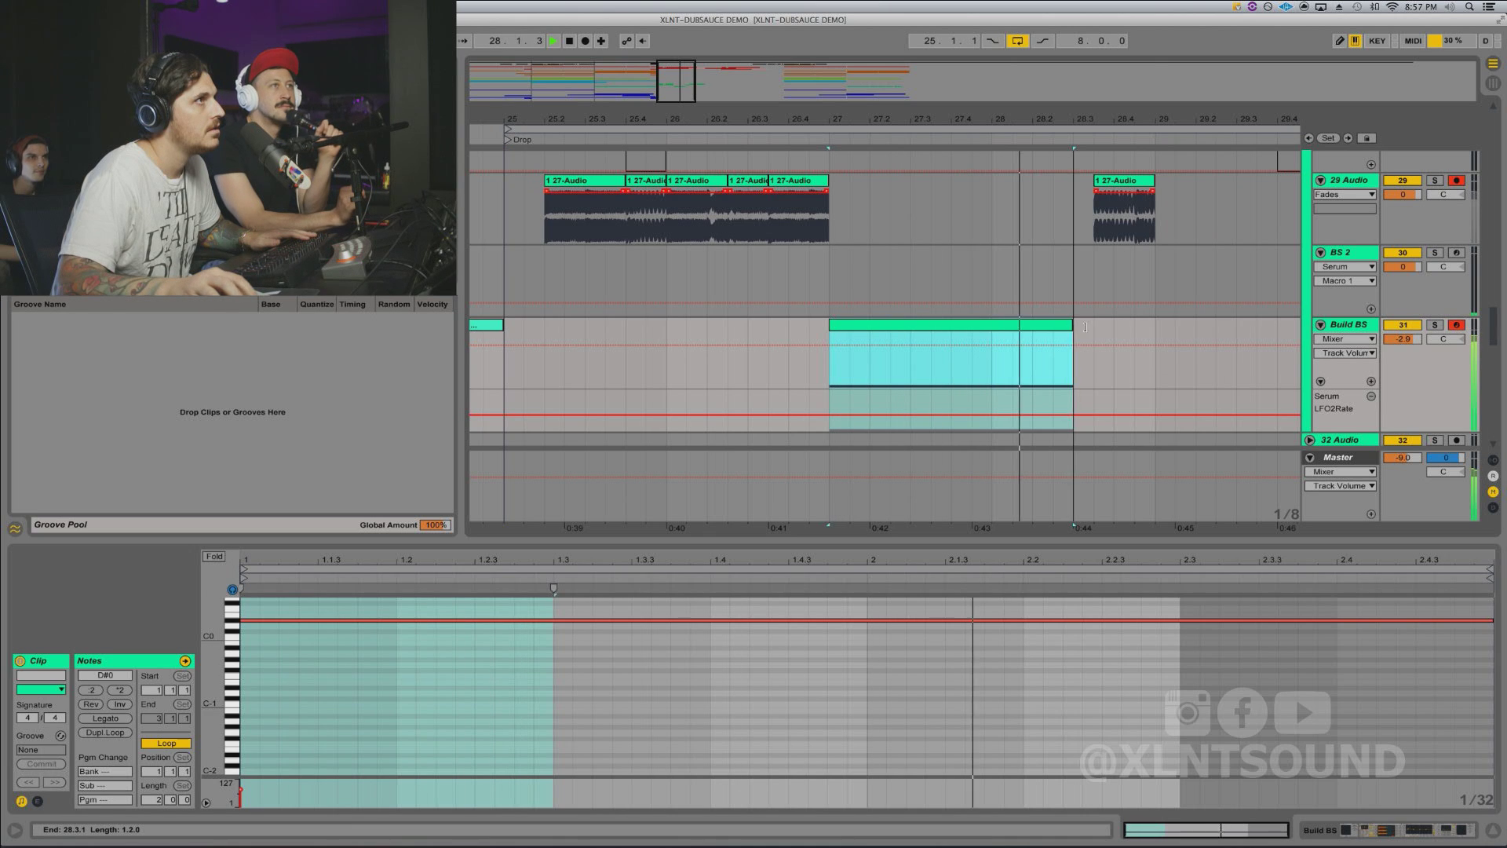
left_click_drag(1073, 324, 1091, 324)
Step: Shorten the long D#0 note in the Build BS clip so it ends at 2.3.1
left_click_drag(1215, 610, 1227, 619)
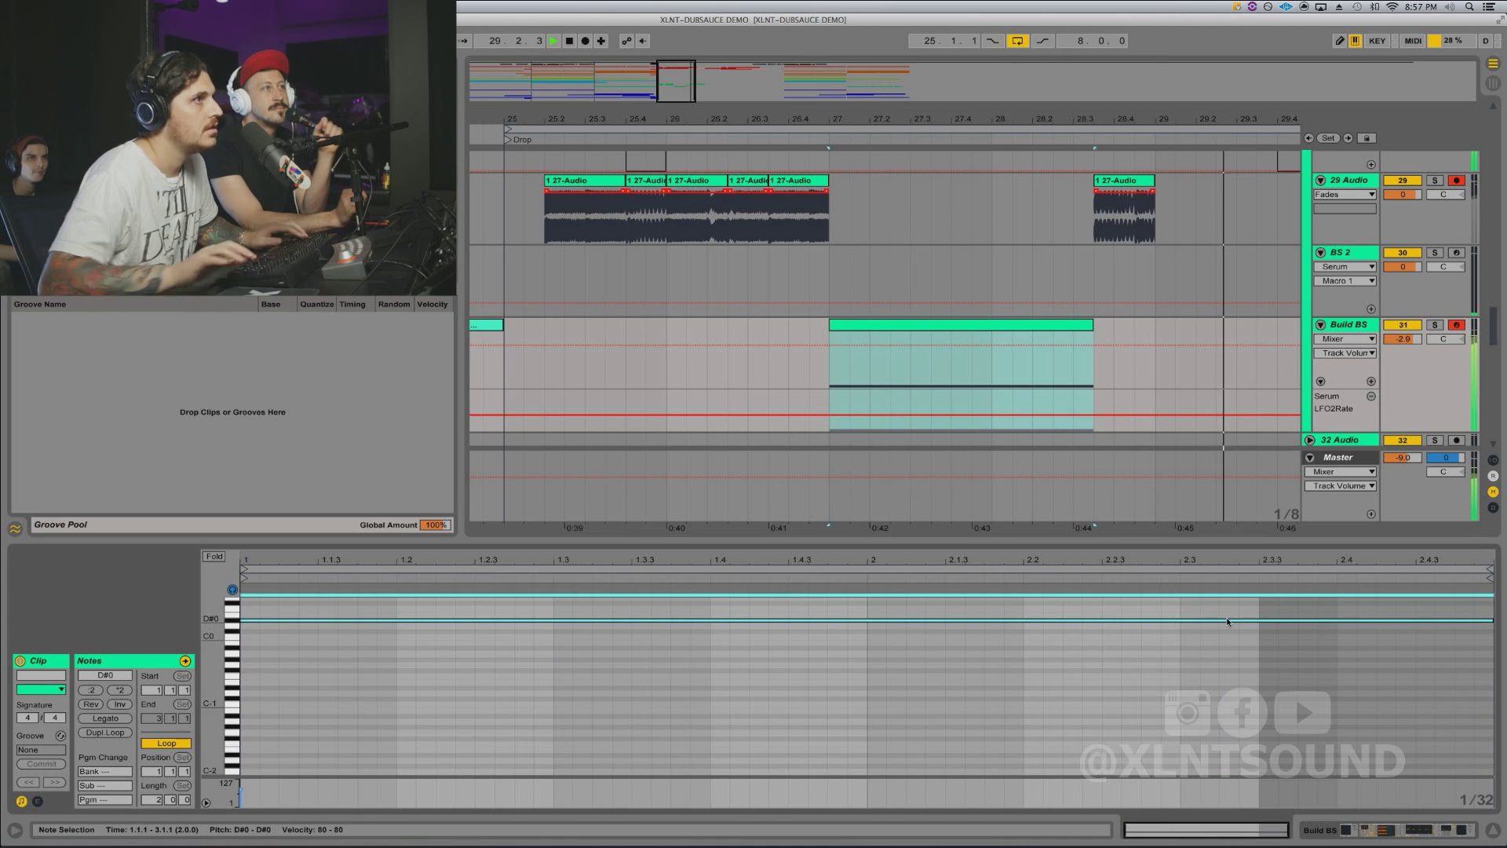
key("space")
key("shift+Left")
key("shift+Left")
key("shift+Left")
key("shift+Left")
key("shift+Left")
key("shift+Left")
key("shift+Left")
key("shift+Left")
key("shift+Left")
key("shift+Left")
key("shift+Left")
key("shift+Left")
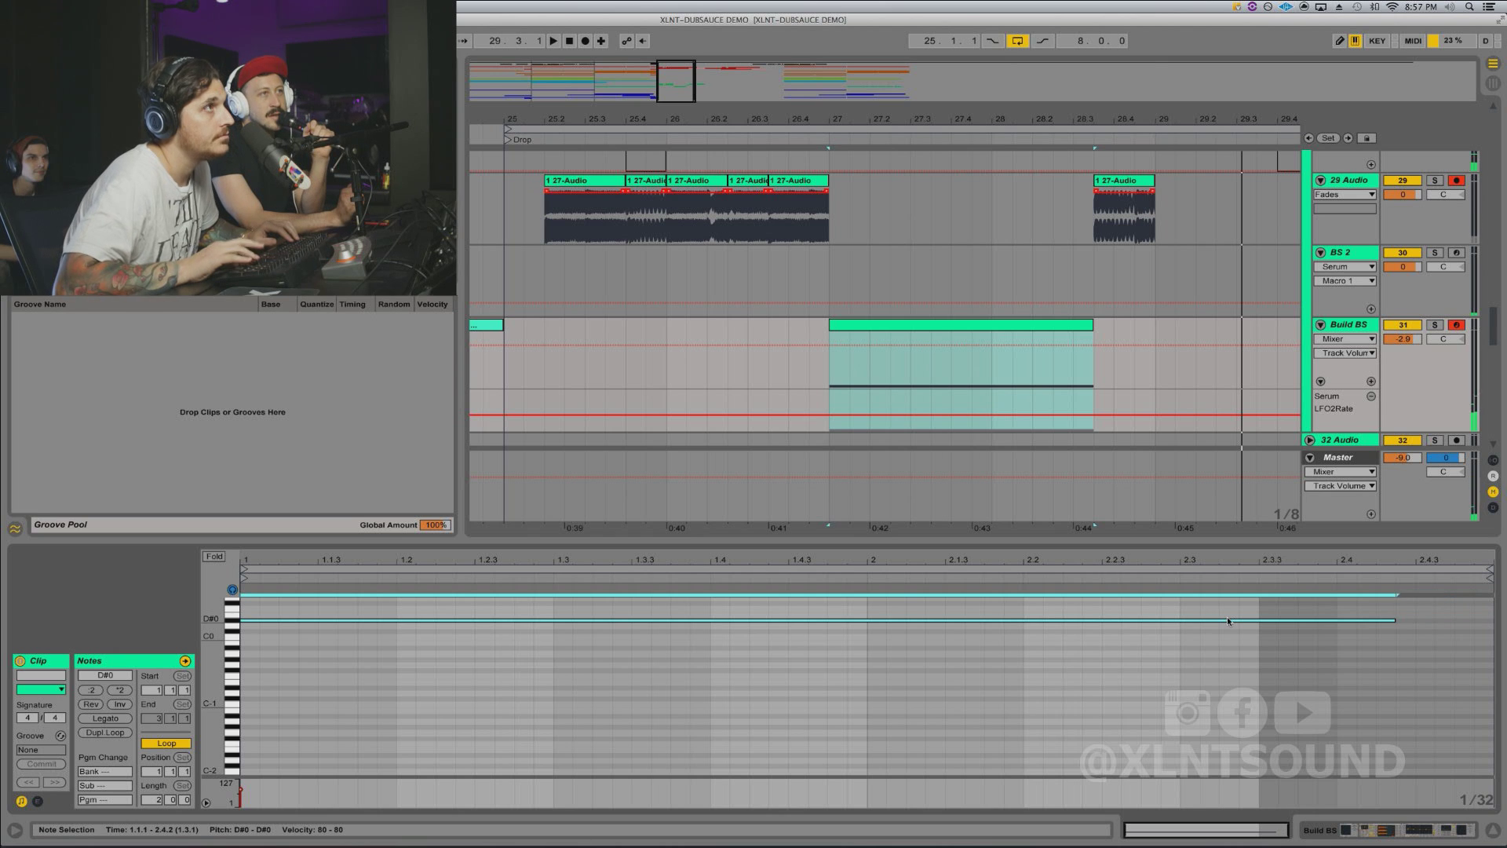
key("shift+Left")
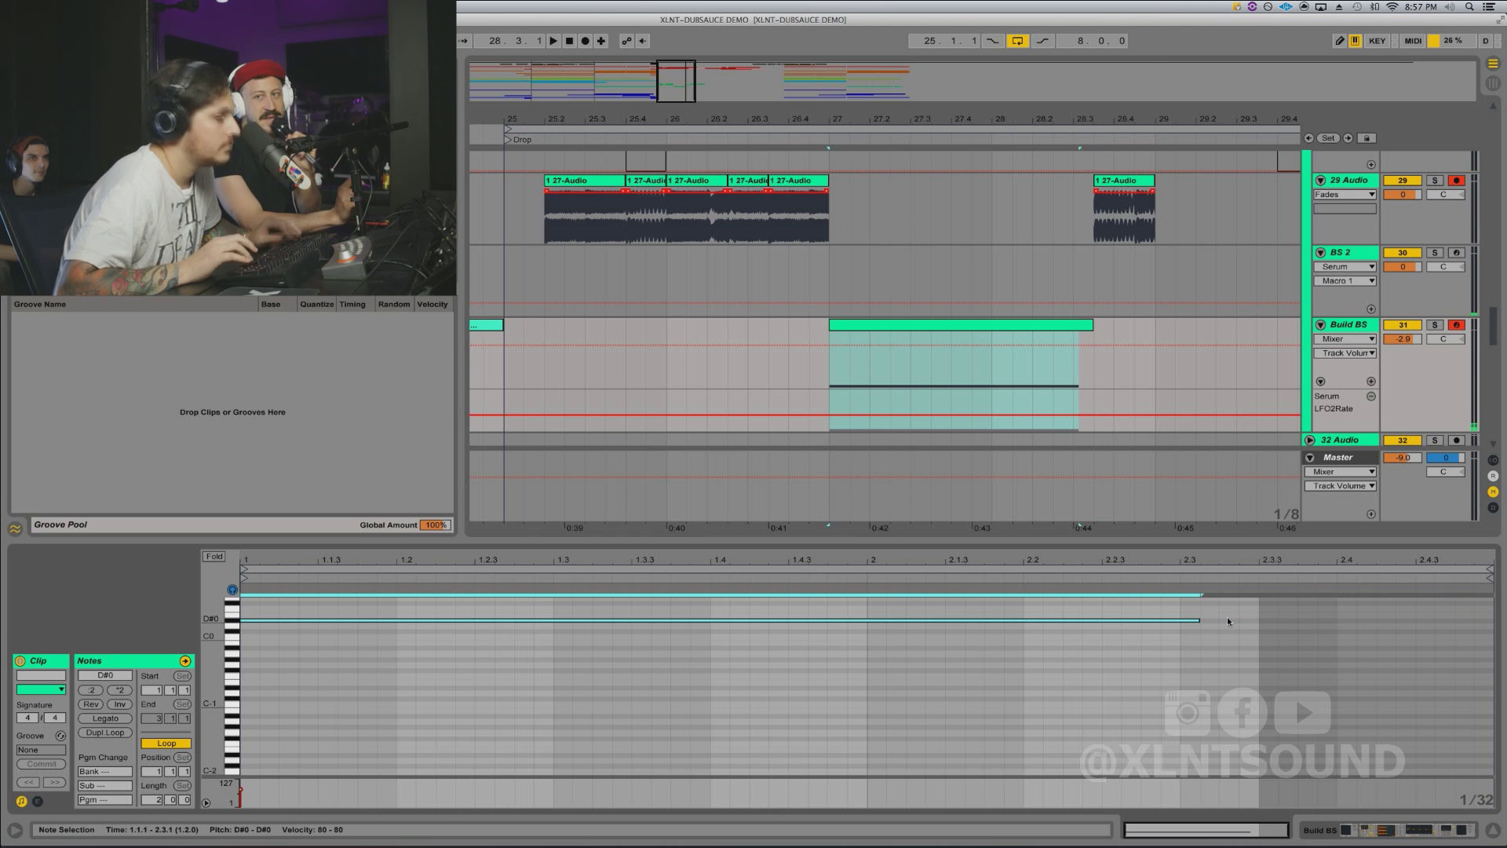
Step: Duplicate the D#0 note at 2.3.1, shorten the copy to a 1/32 note, duplicate it at 2.3.2 and audition the notes
key("super+d")
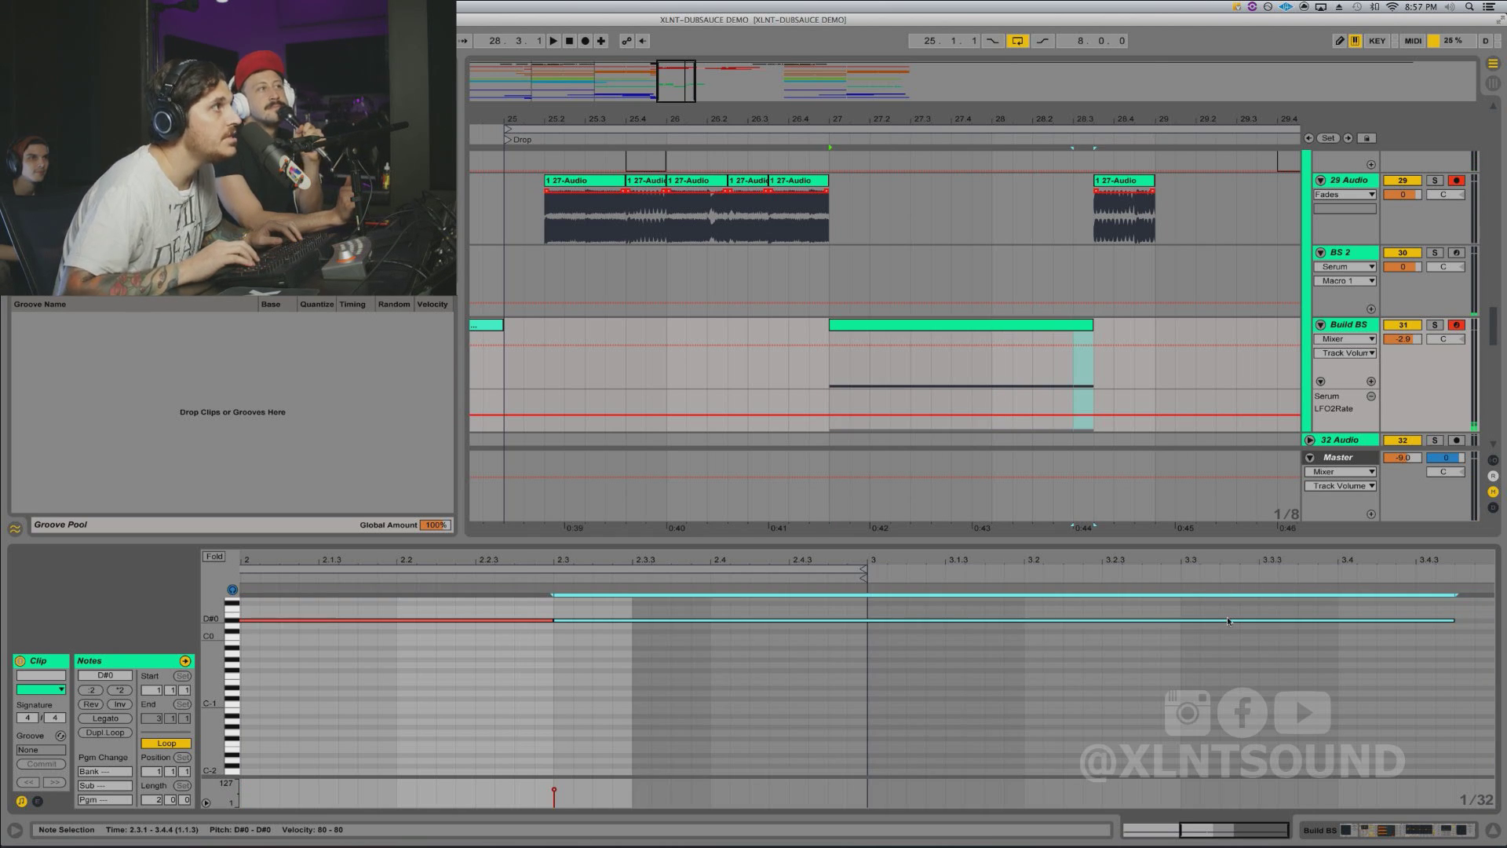
key("shift+Left")
key("shift+Left")
key("shift+Left")
key("shift+Left")
key("shift+Left")
key("shift+Left")
key("shift+Left")
key("shift+Left")
key("shift+Left")
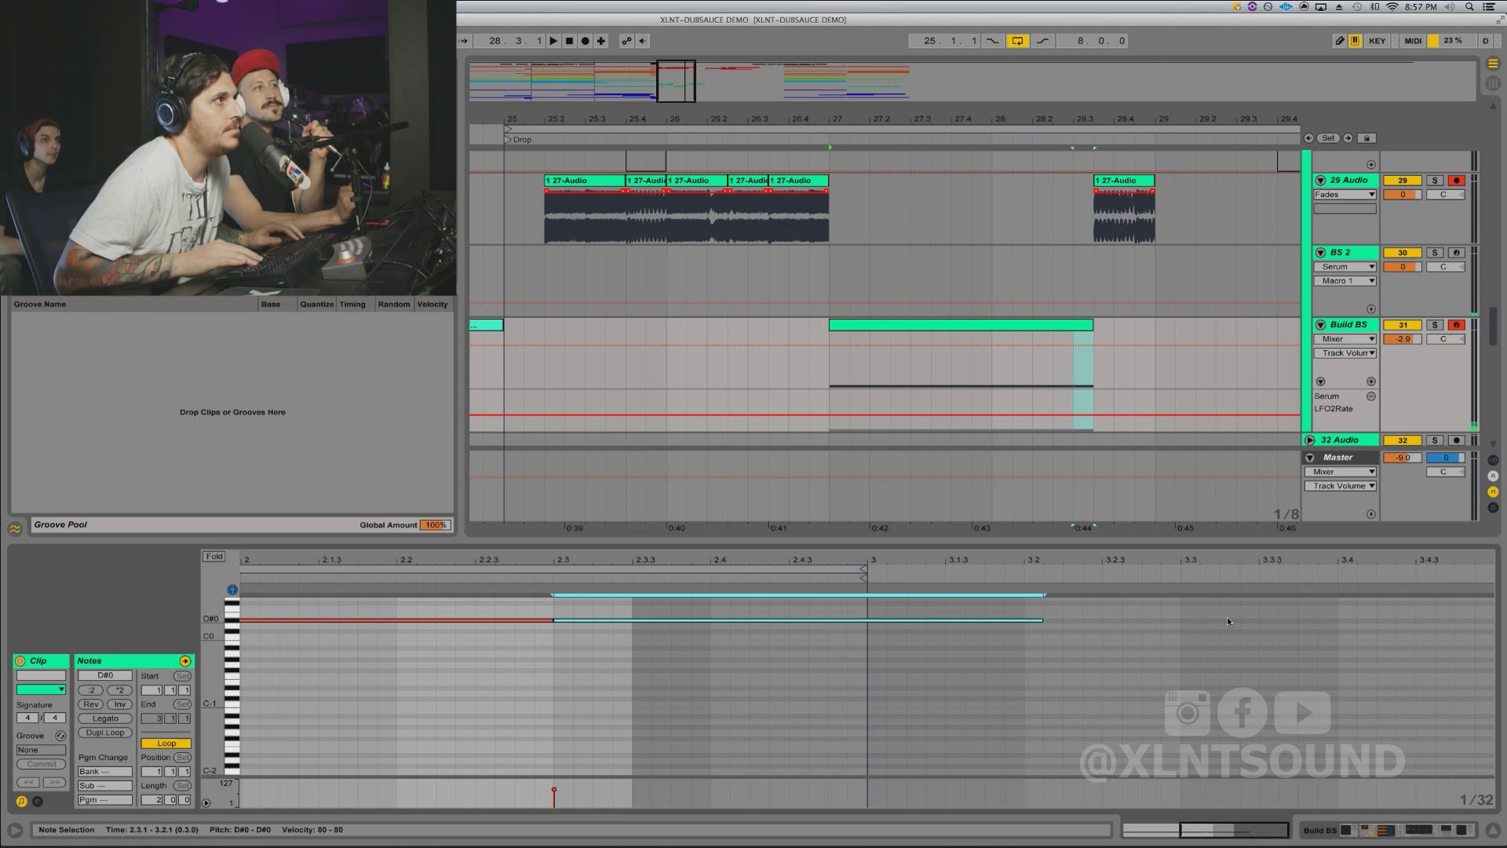
key("shift+Left")
key("shift+Left")
key("shift+Left")
key("shift+Left")
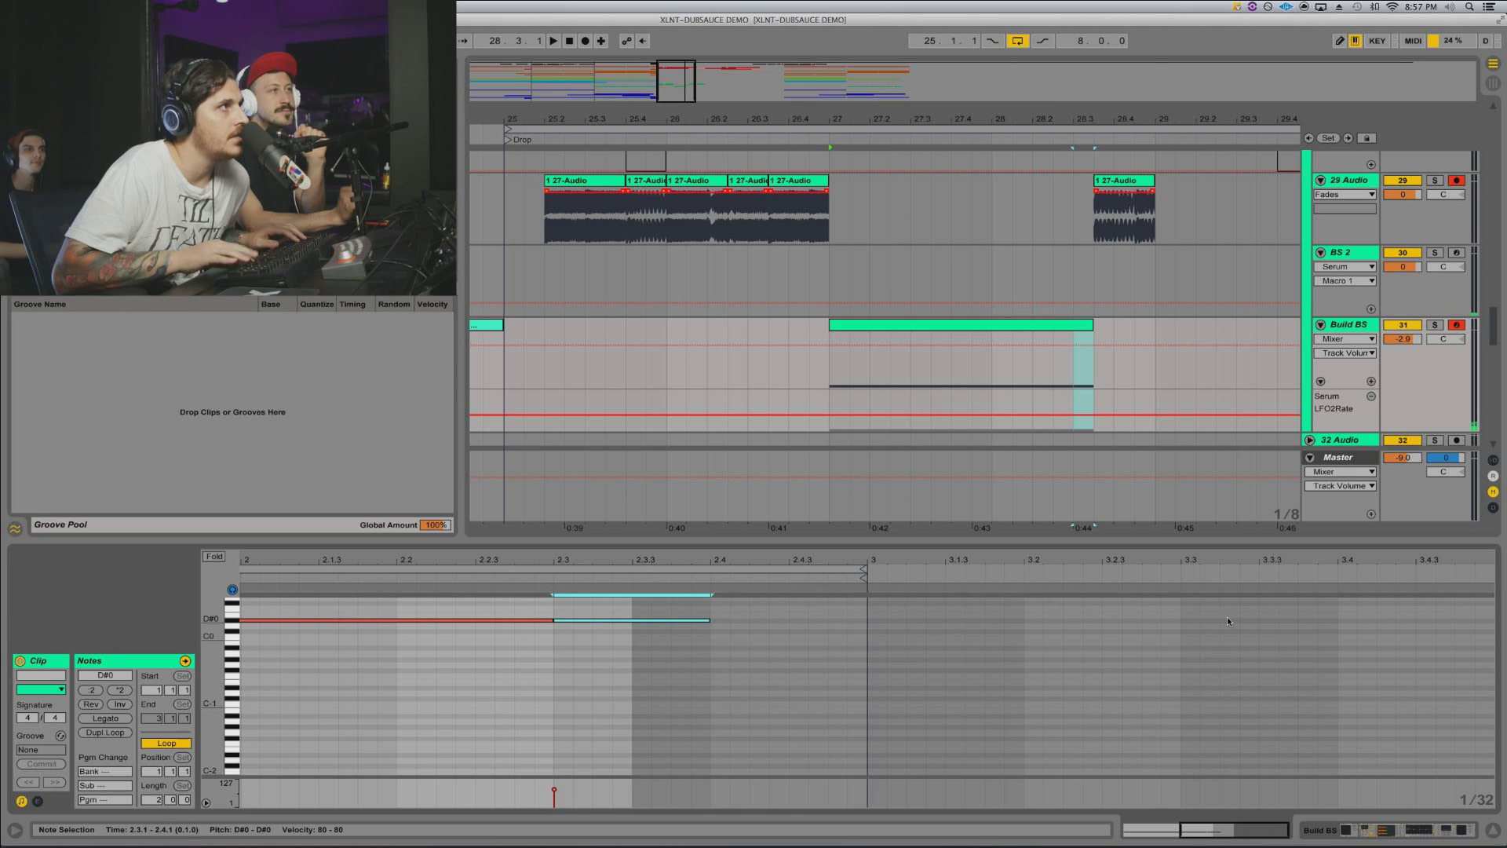
key("shift+Left")
key("shift+Left")
key("shift+Left")
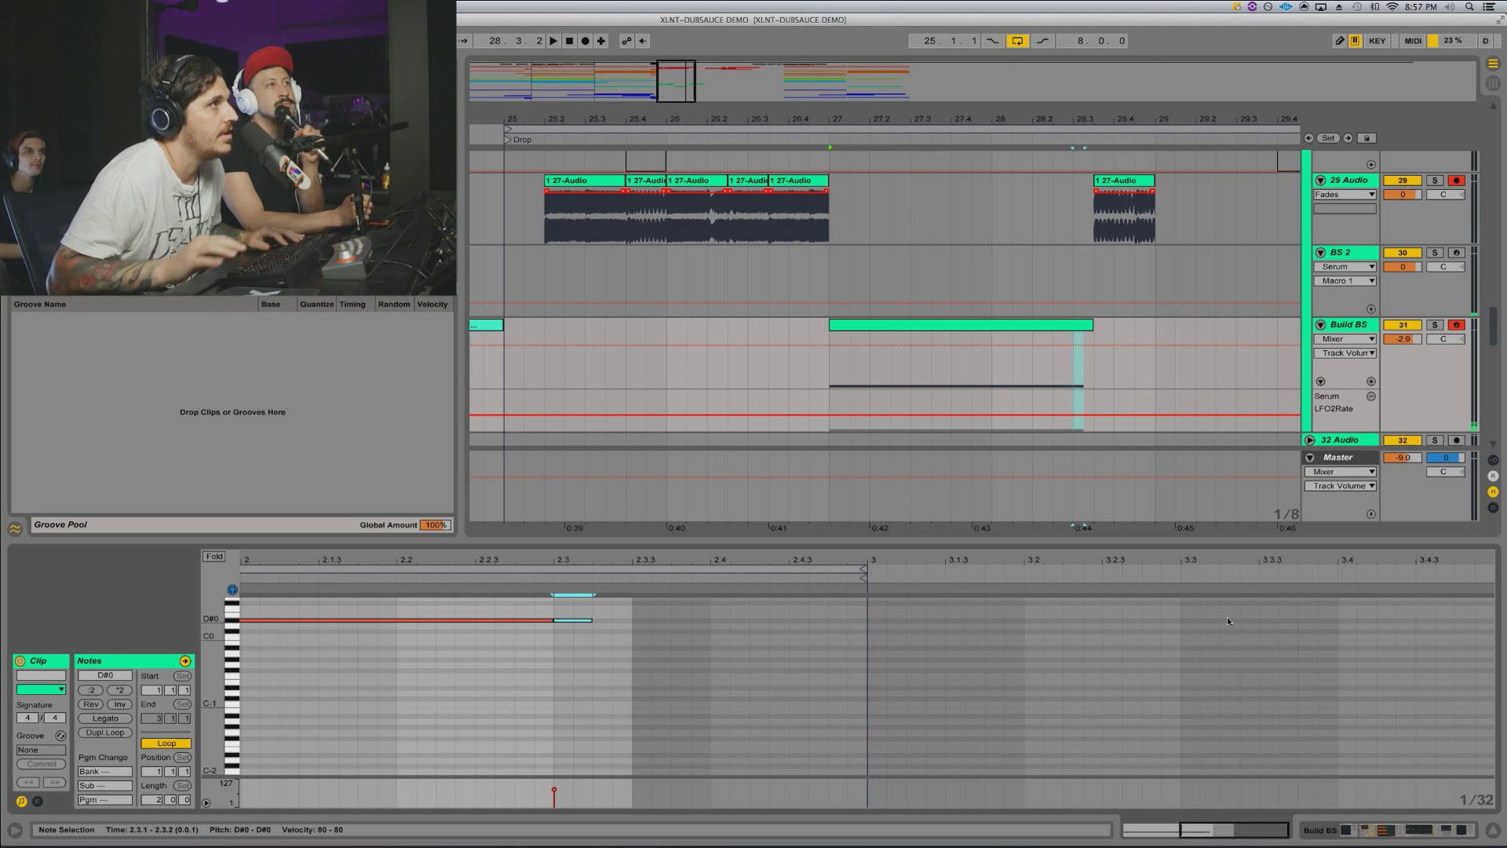
key("super+d")
key("space")
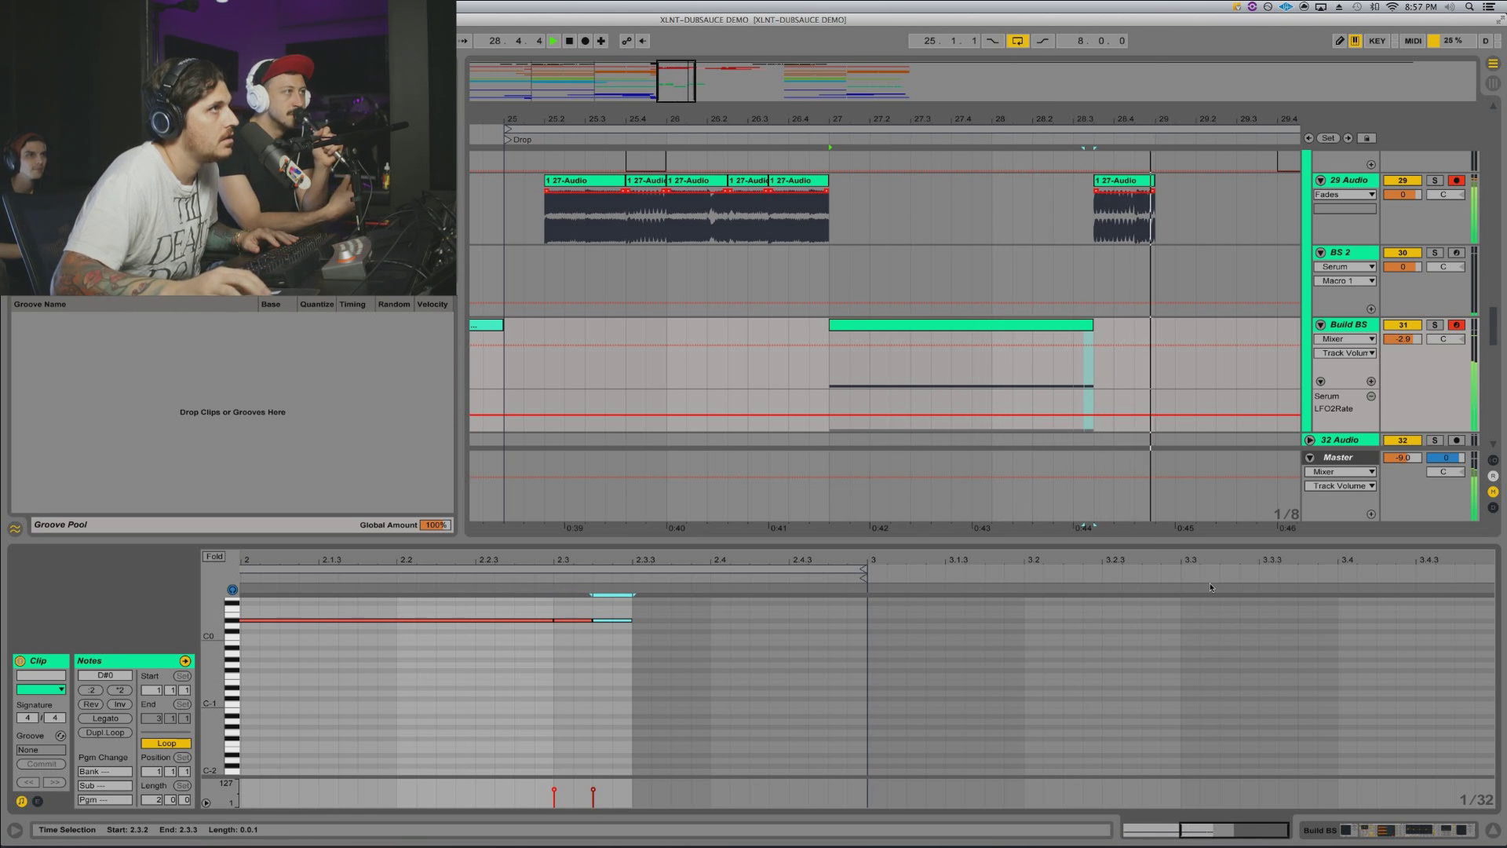
key("space")
key("space")
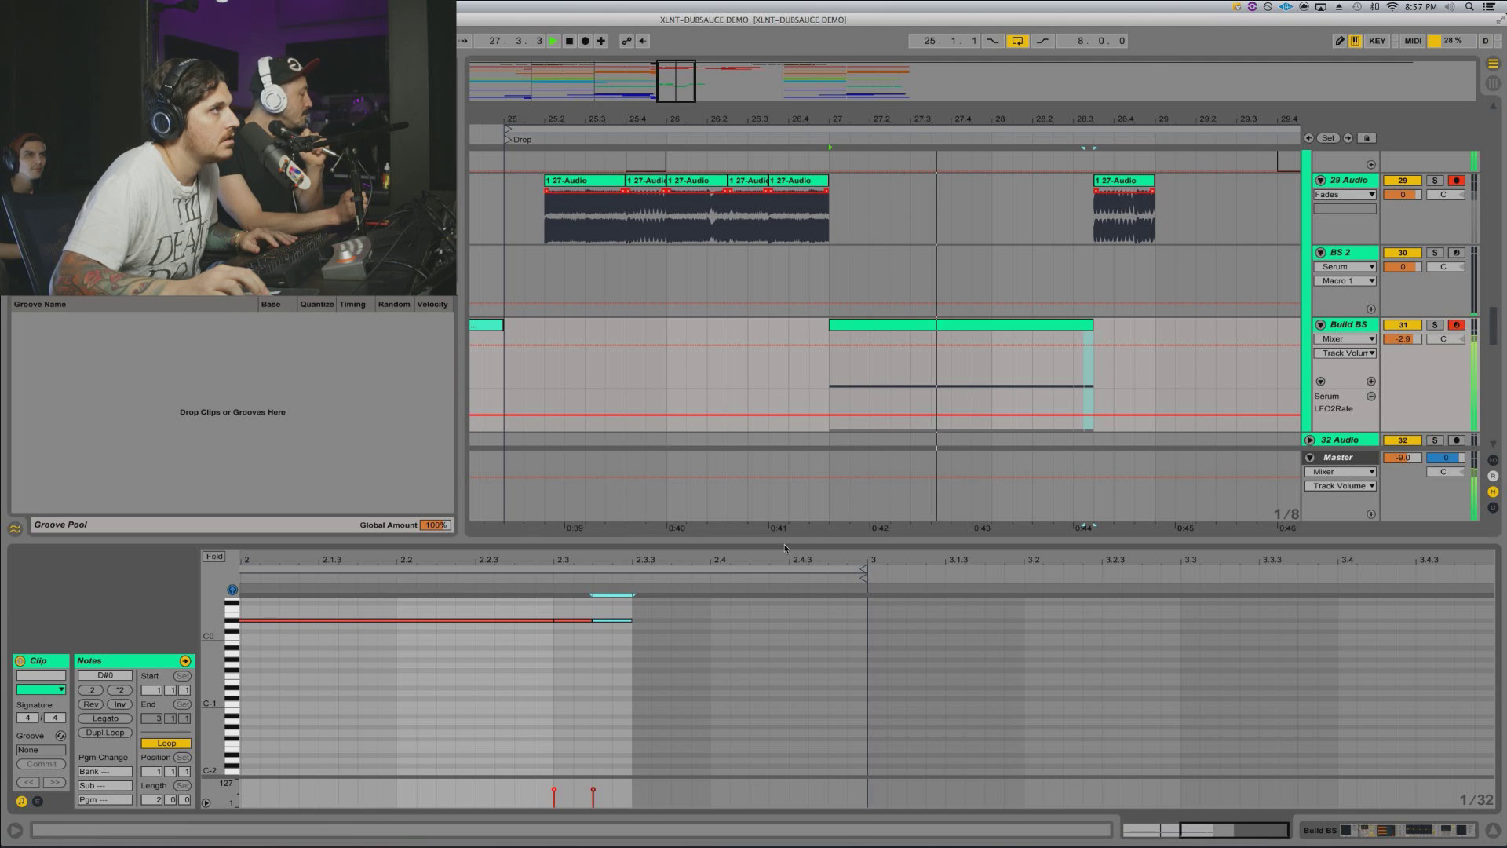
key("space")
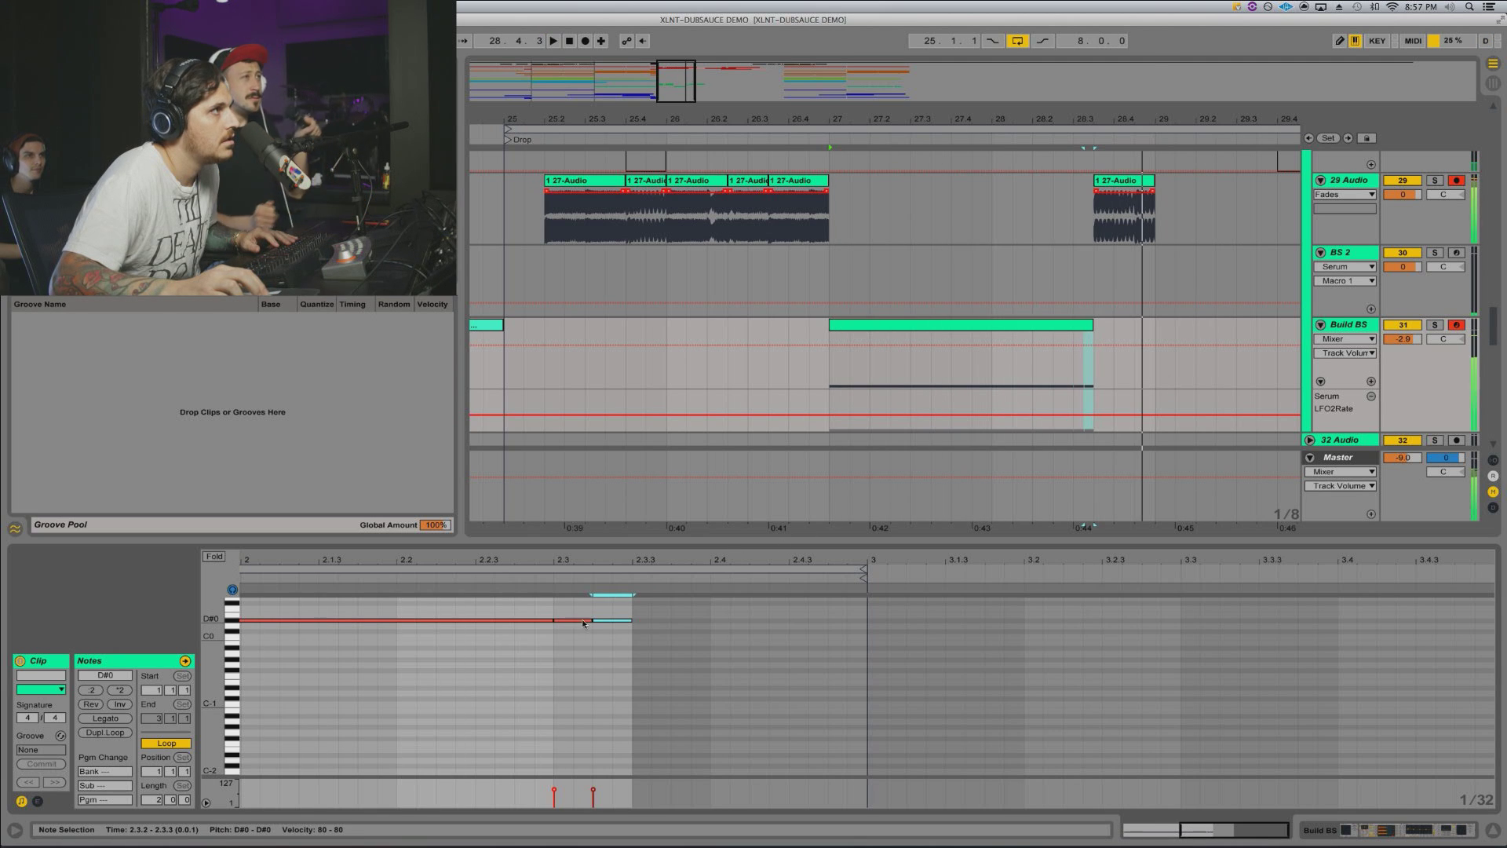
Step: Replace the two short D#0 notes with a single note from 2.3.1 to 2.3.3 and audition it
left_click(592, 620)
key("space")
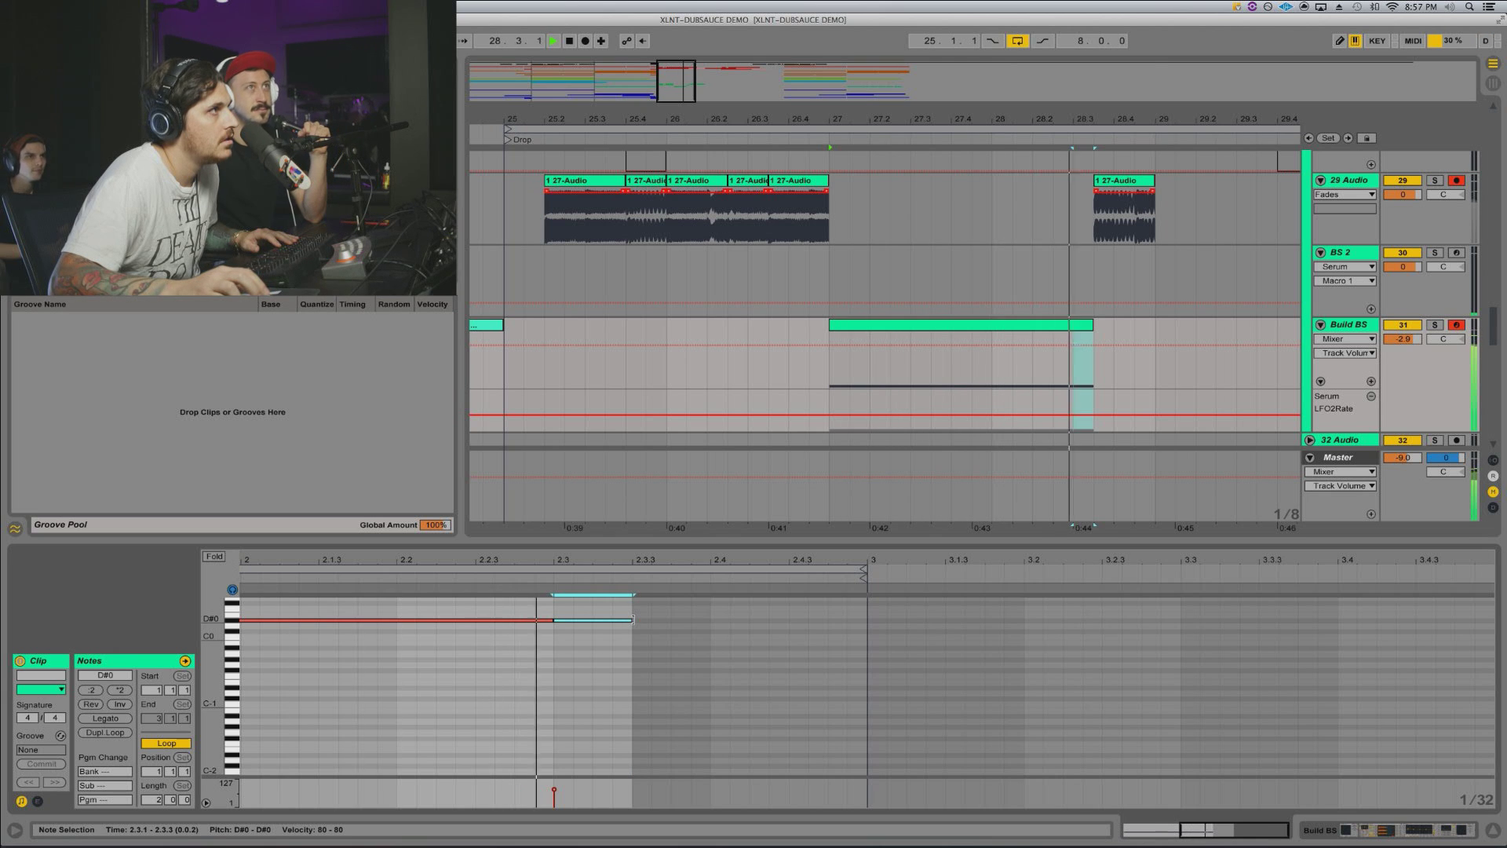
key("space")
Step: Move the short D#0 note to start at 2.2.3, duplicate it at 2.3.1 and audition the pattern
key("Left")
key("Left")
key("Left")
key("Left")
key("Left")
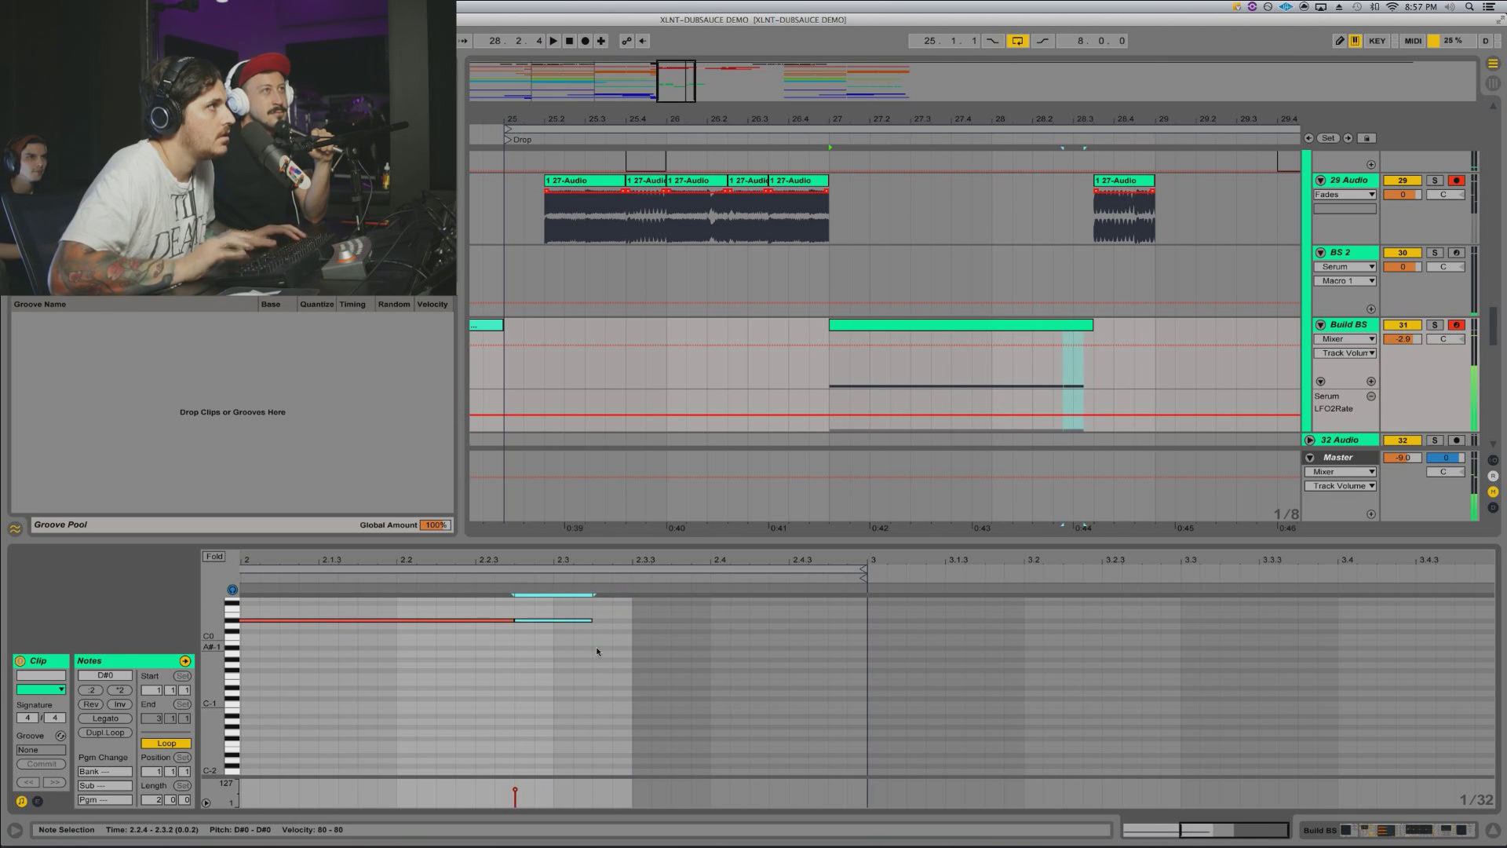
key("Right")
key("super+d")
key("space")
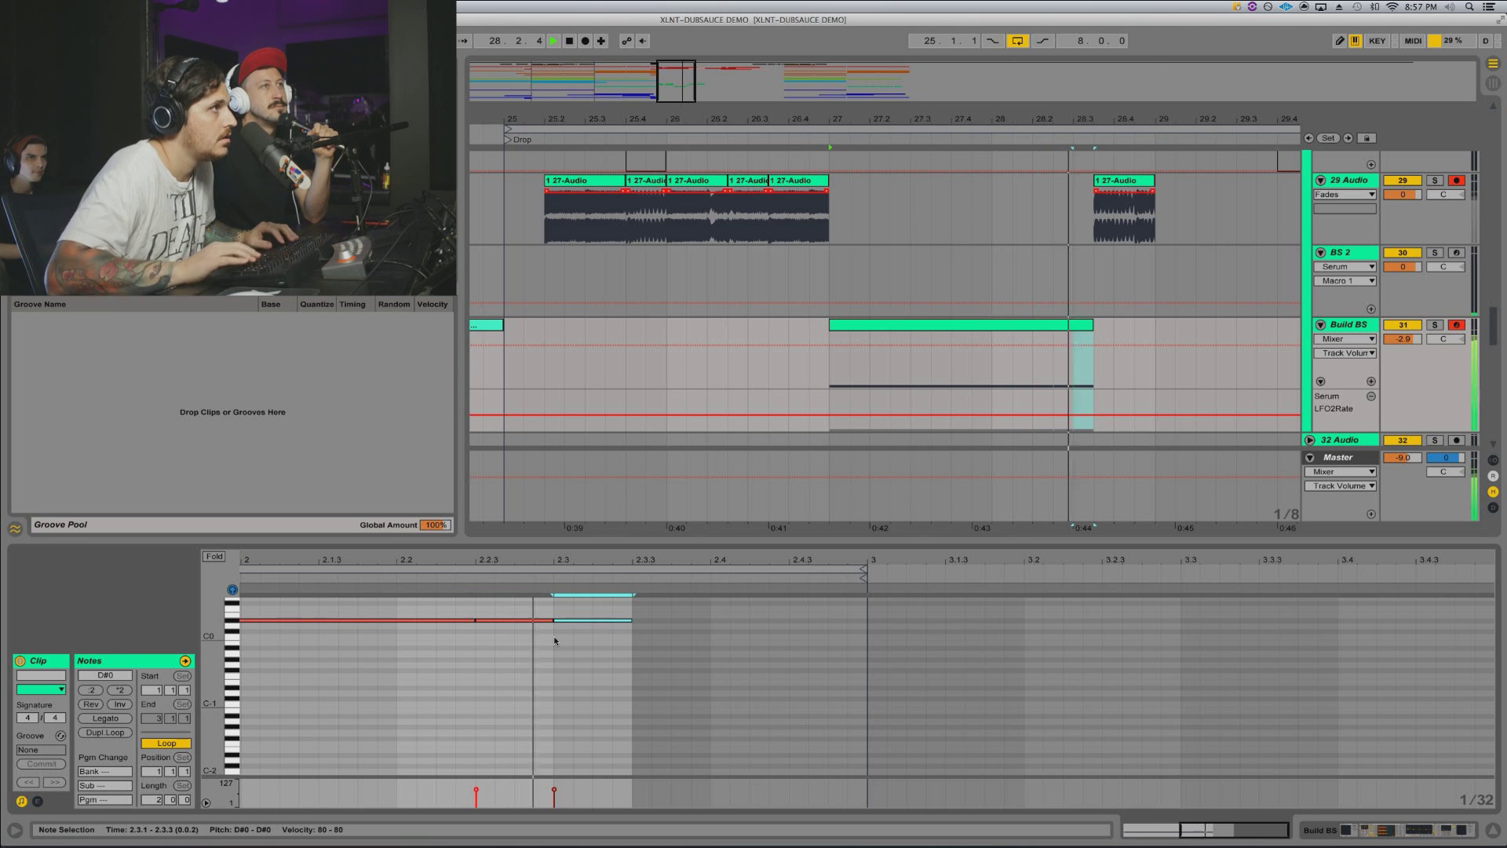
key("space")
key("space")
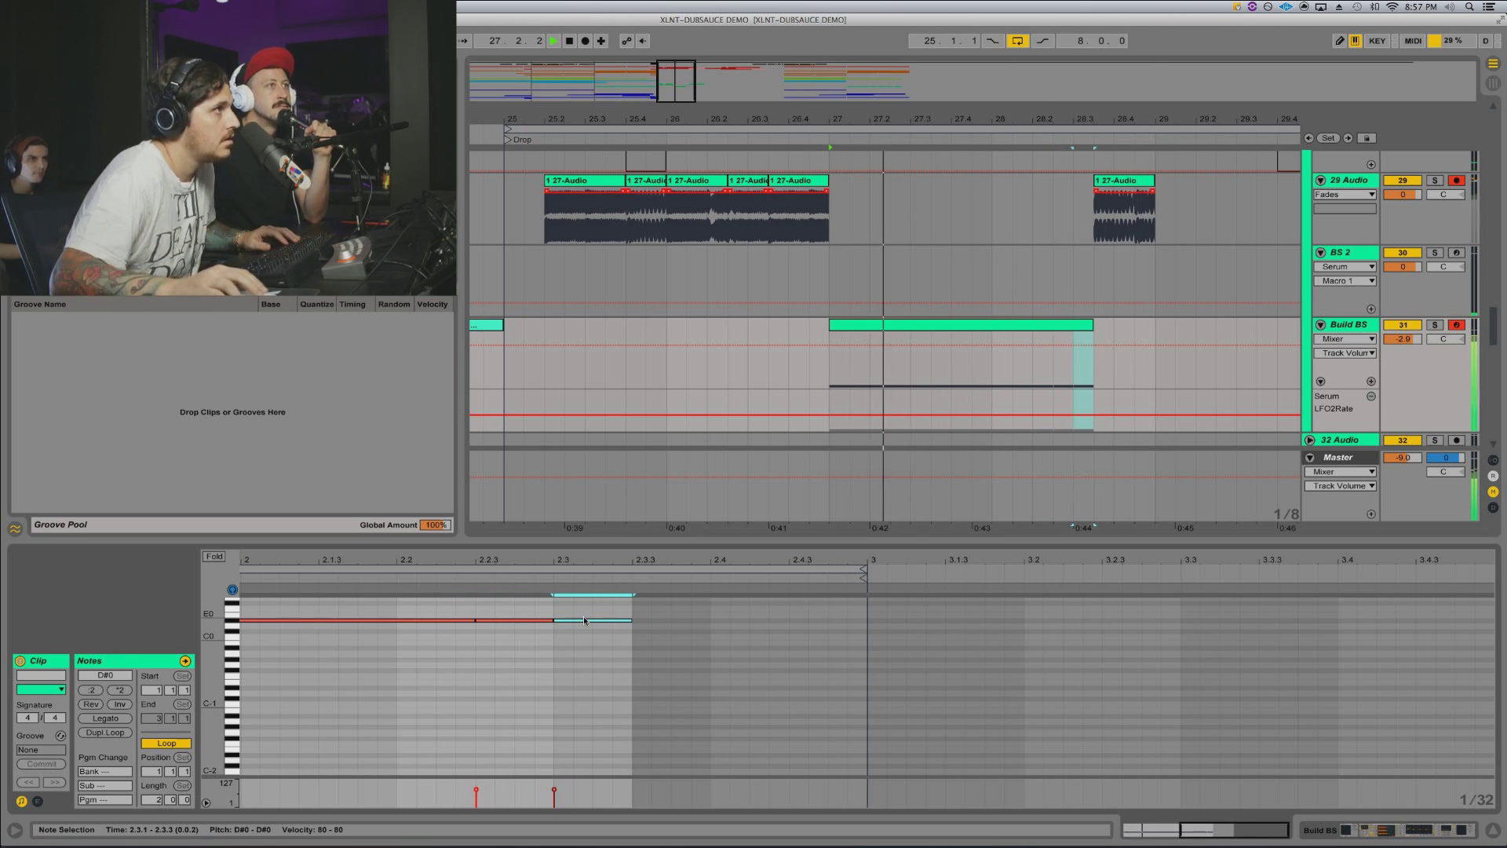
Step: Delete the short D#0 note at 2.2.3 and set the long D#0 note's end to 2.3.3
left_click(516, 621)
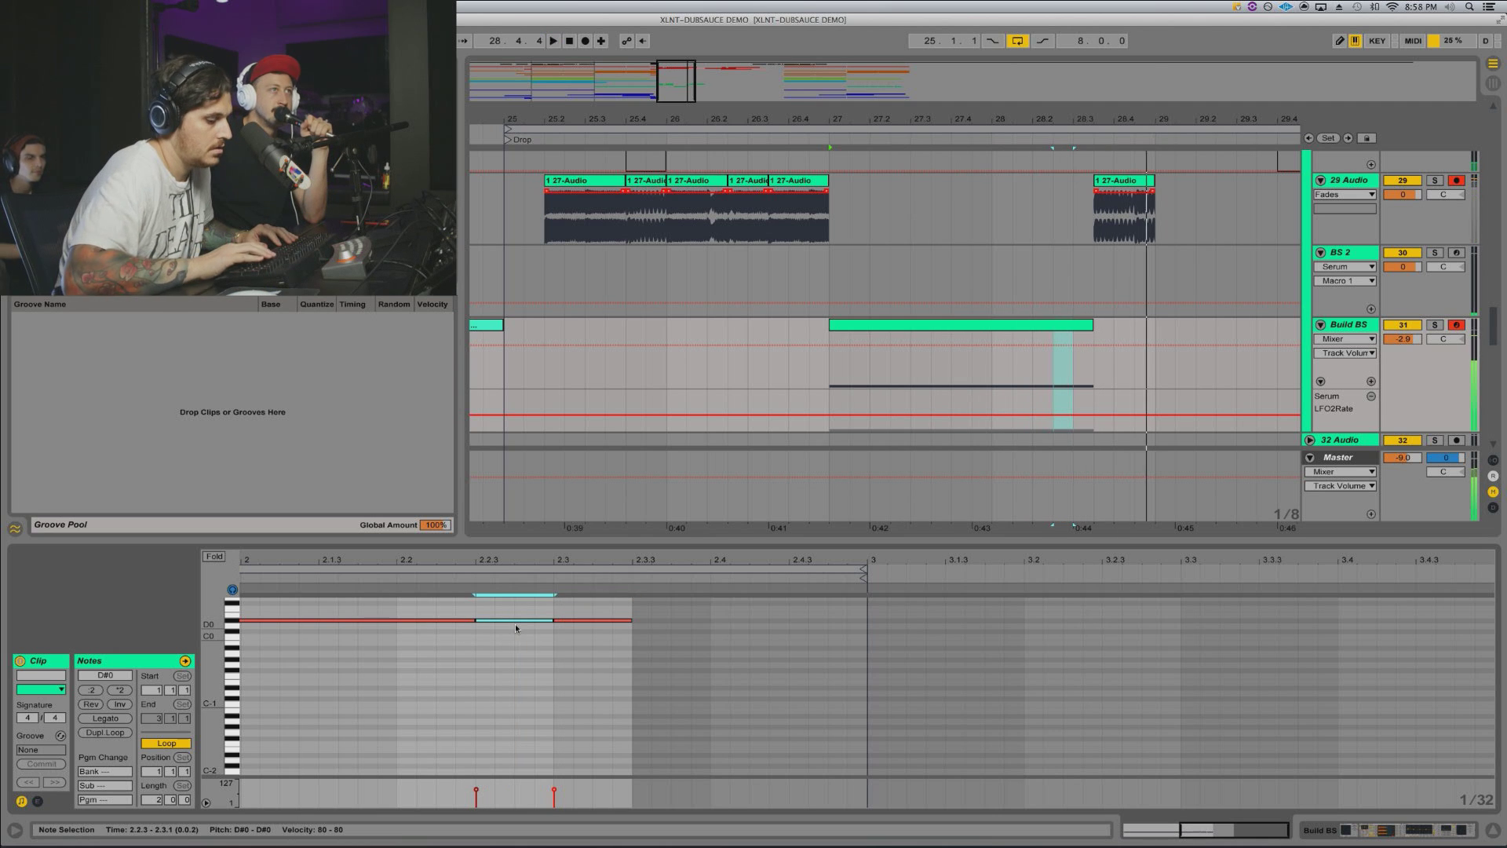
key("Delete")
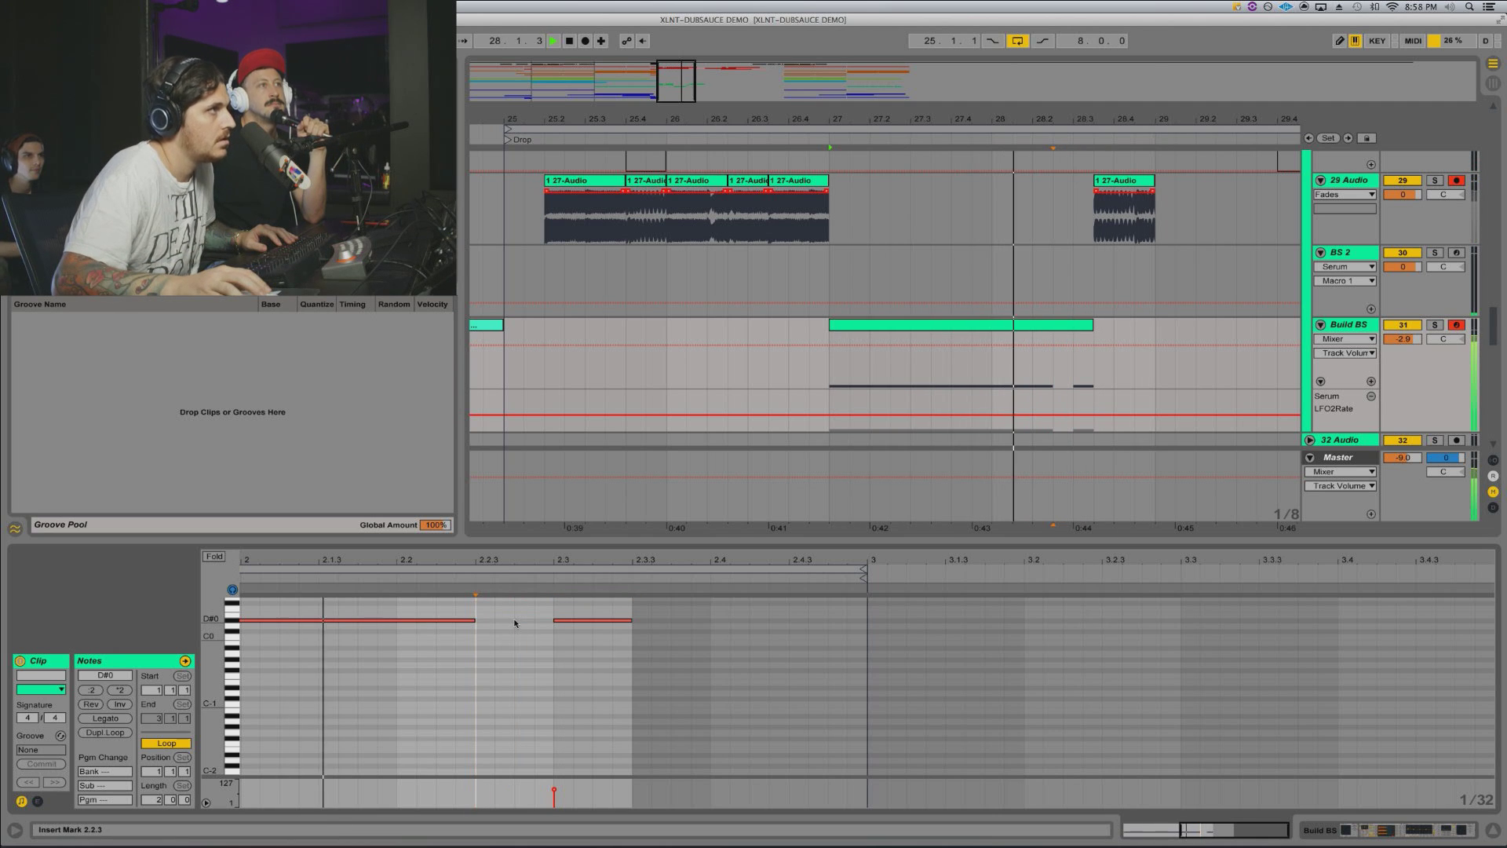
left_click(474, 620)
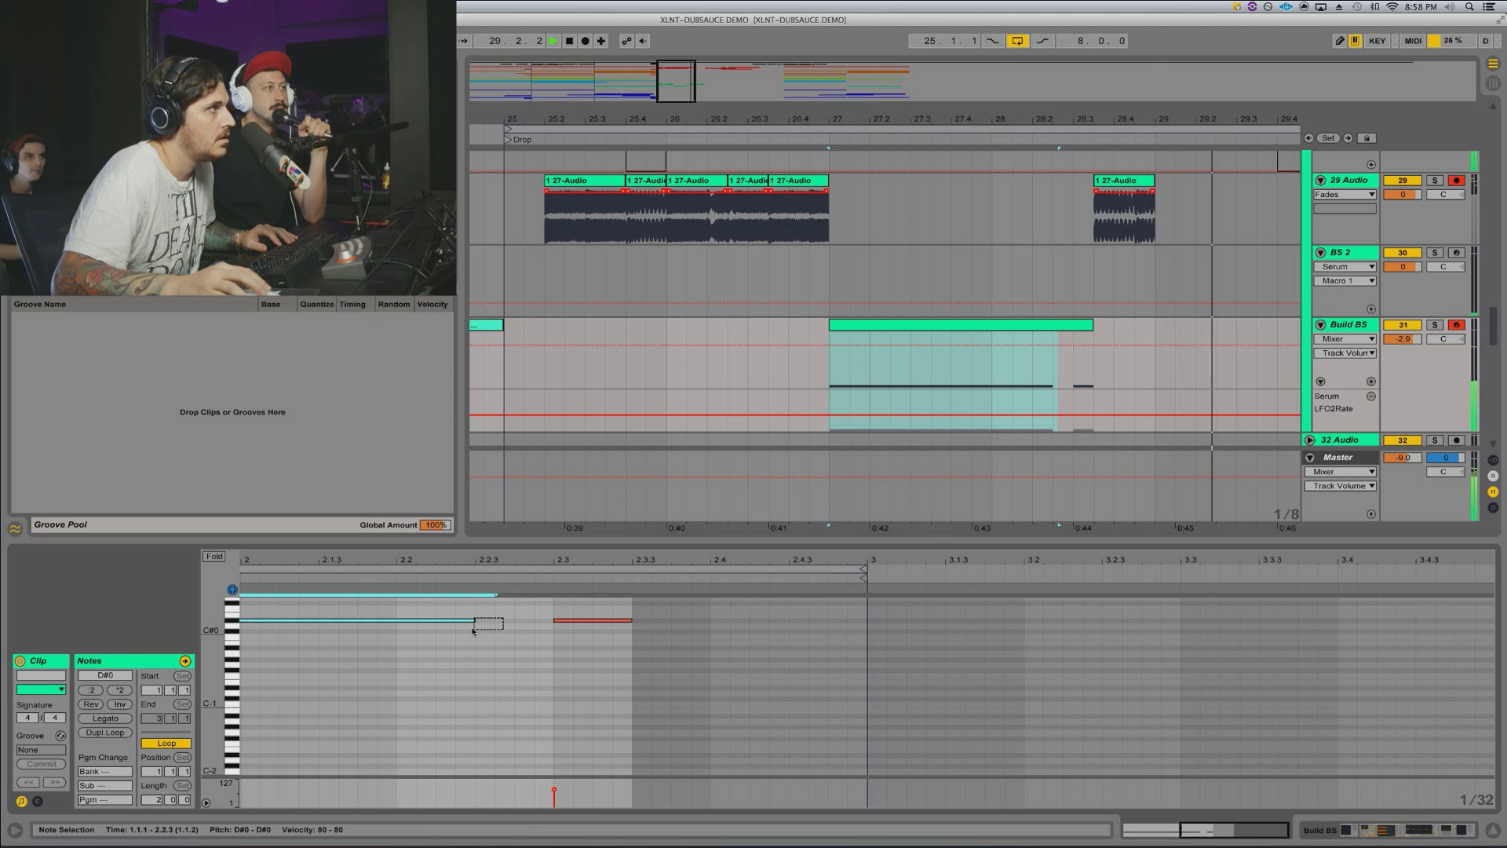
left_click_drag(474, 620, 593, 620)
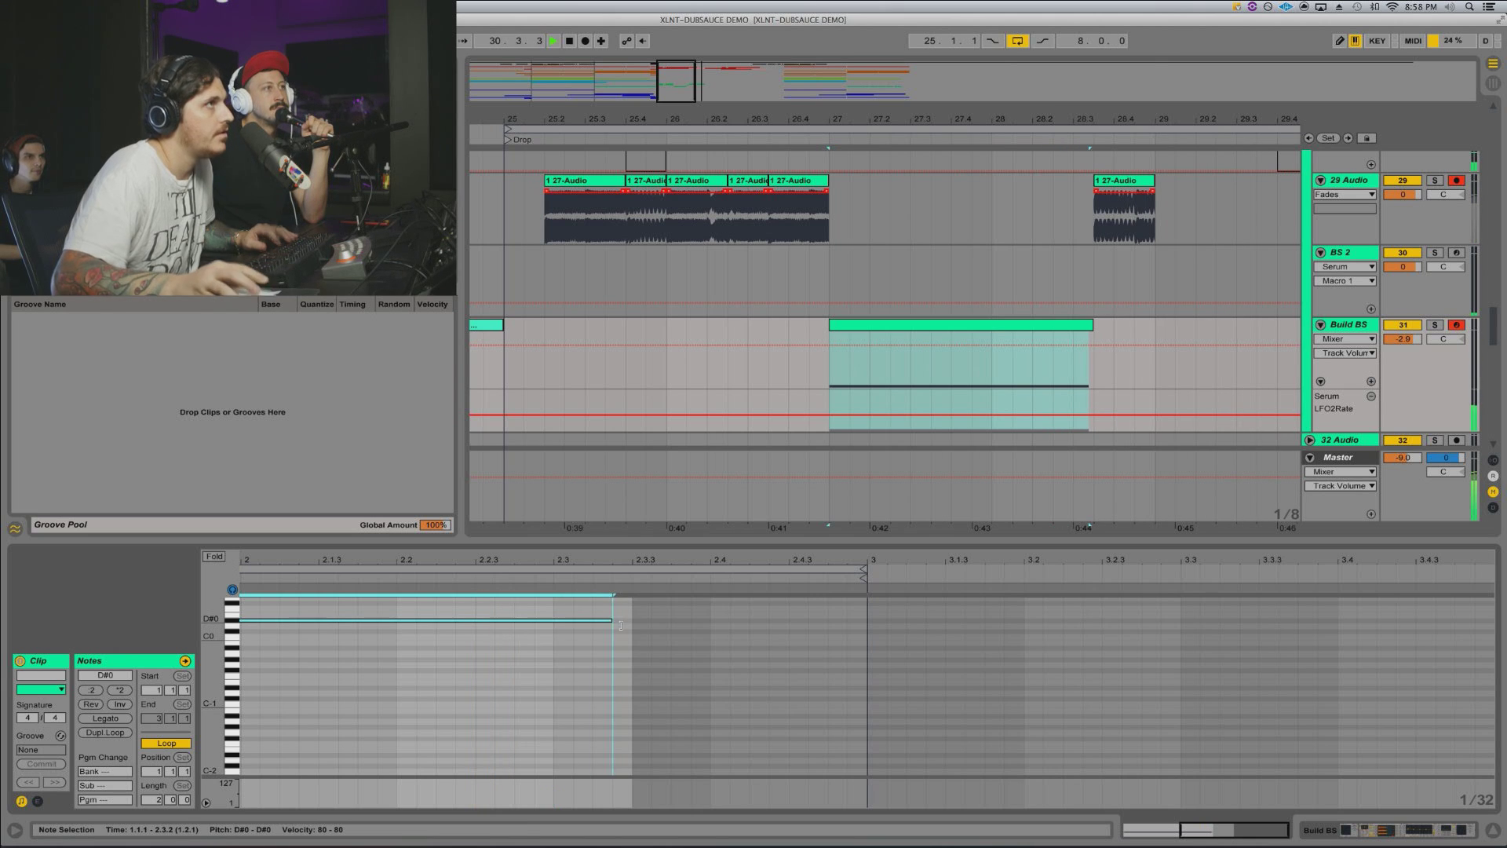
Step: Play from 27.1.1 and examine the bass clips on the BS 1, 29 Audio and Build BS tracks
key("space")
left_click_drag(1180, 118, 1181, 88)
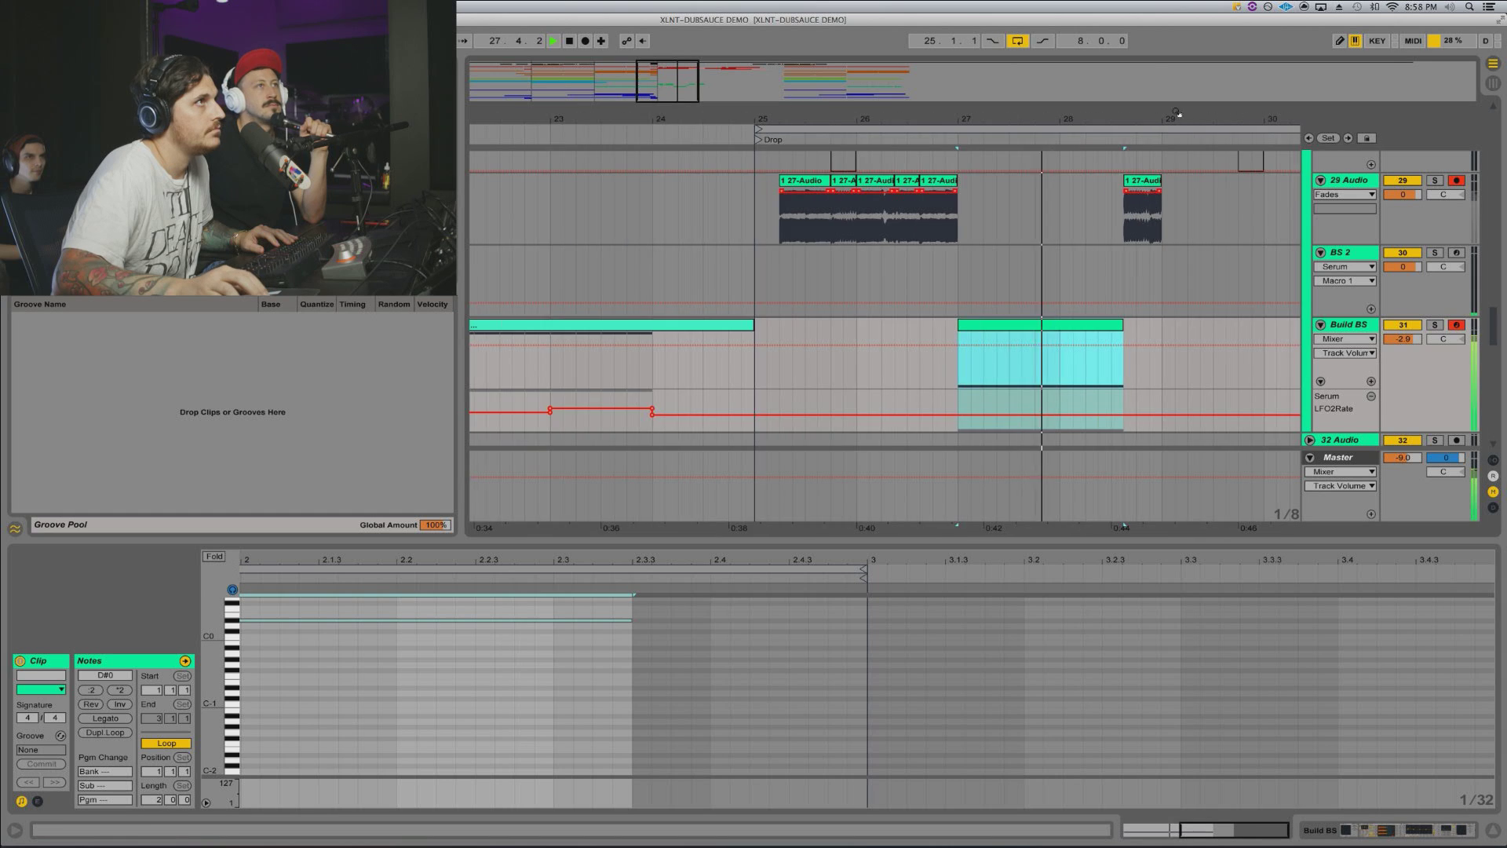
scroll(1221, 212, "up", 3)
scroll(1221, 212, "right", 2)
scroll(1222, 210, "right", 2)
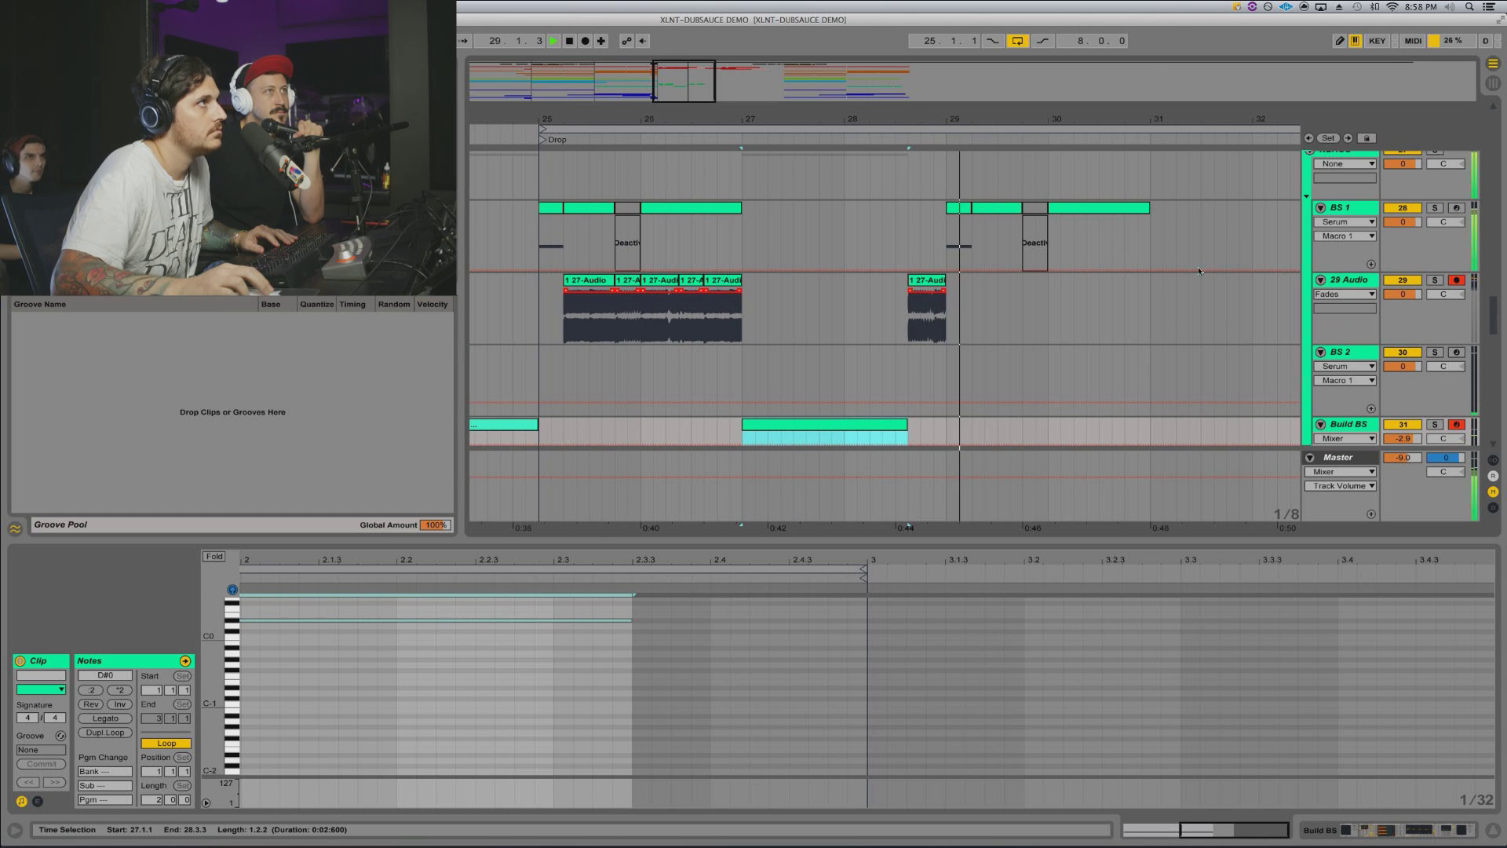
Step: Play the first resampled clip on the 29 Audio track from 25.2.1 and listen to the opening of the drop
left_click(579, 280)
key("space")
key("space")
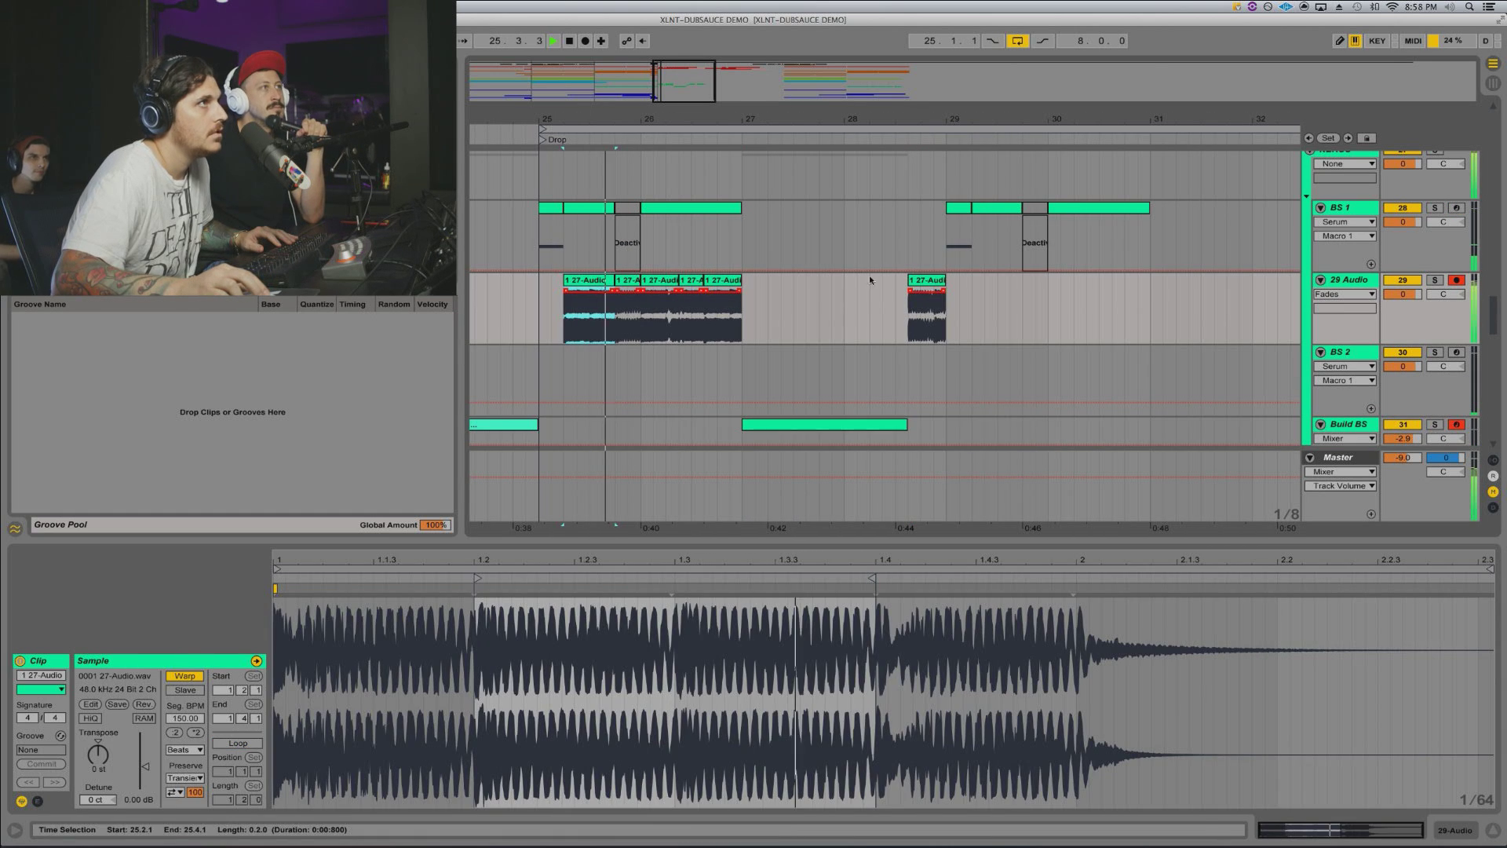
scroll(931, 281, "right", 1)
scroll(931, 279, "down", 1)
key("space")
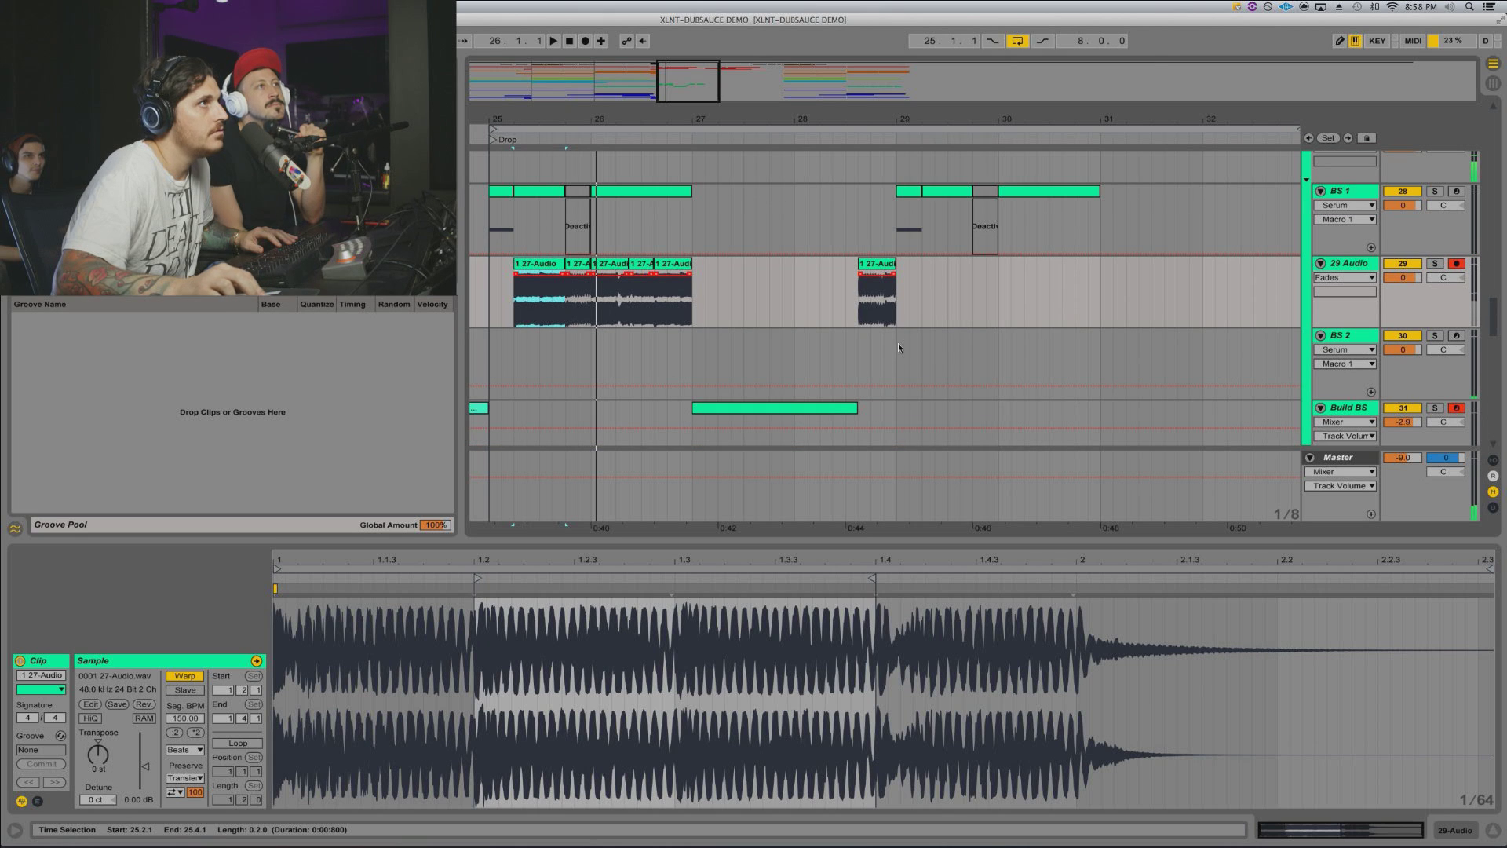
Step: Insert an empty two-bar MIDI clip on the BS 2 track from 29.1.1 to 31.1.1 and try out its Serum sound
left_click_drag(899, 347, 1102, 349)
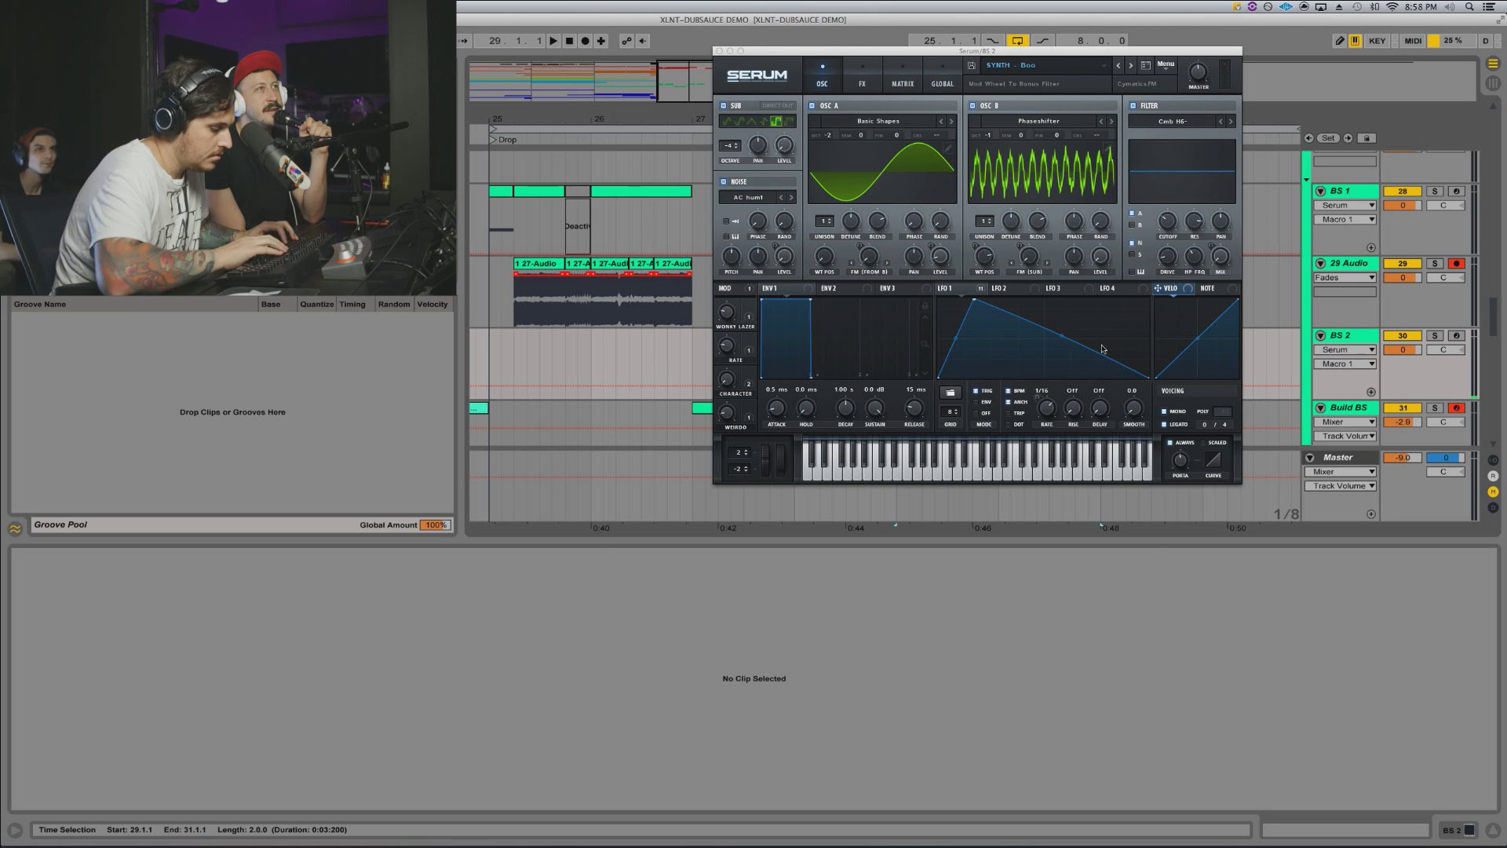
key("super+shift+m")
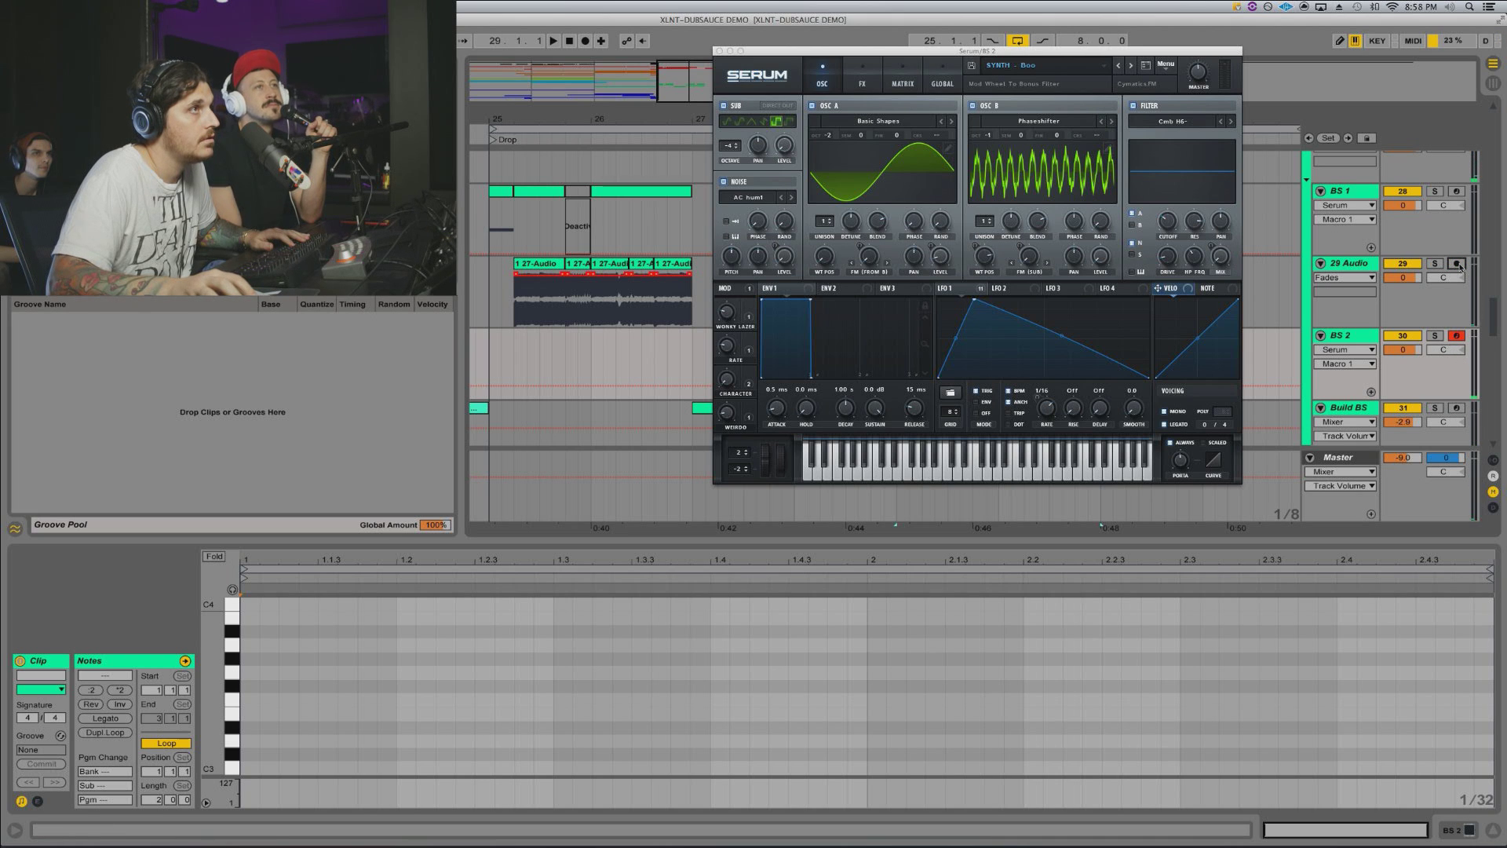
key("a")
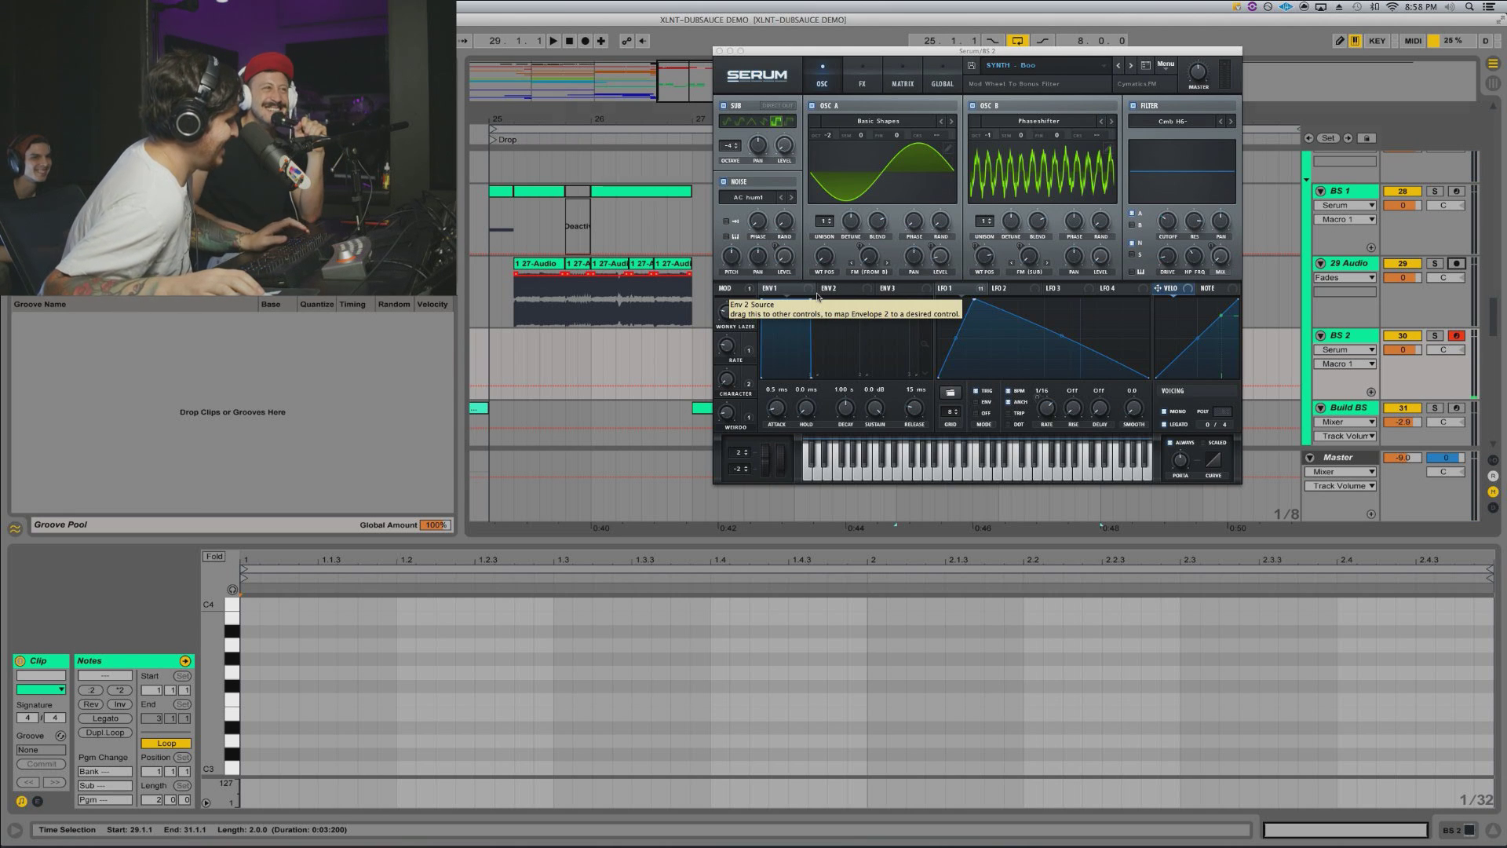
Step: Copy the BS 1 audio effect rack, containing Overdrive through Sausage Fattener, onto the BS 2 track after Serum
key("shift+Tab")
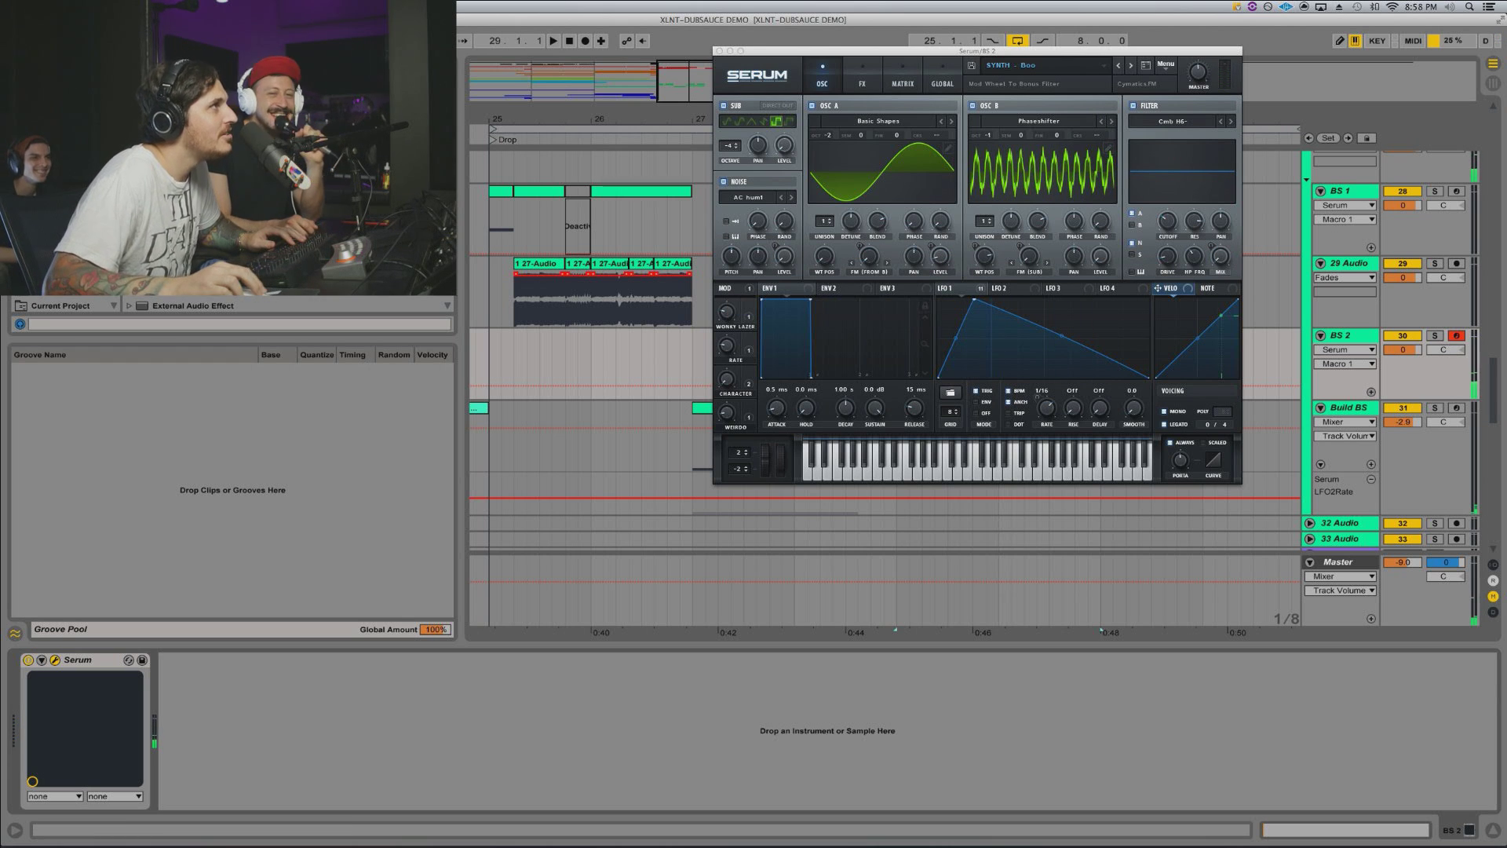
left_click(490, 318)
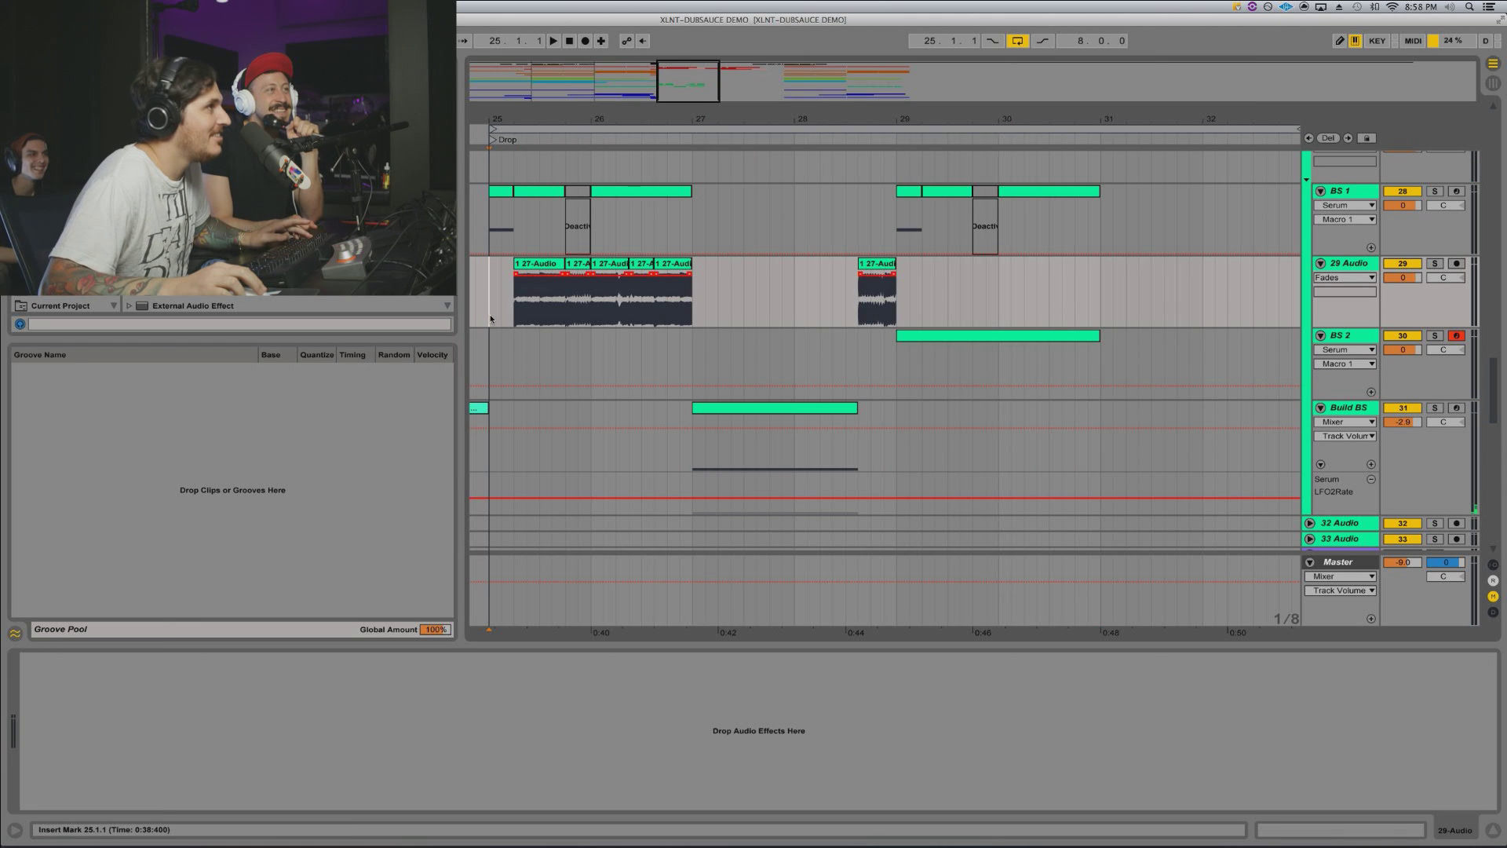
key("shift+Tab")
key("shift+Tab")
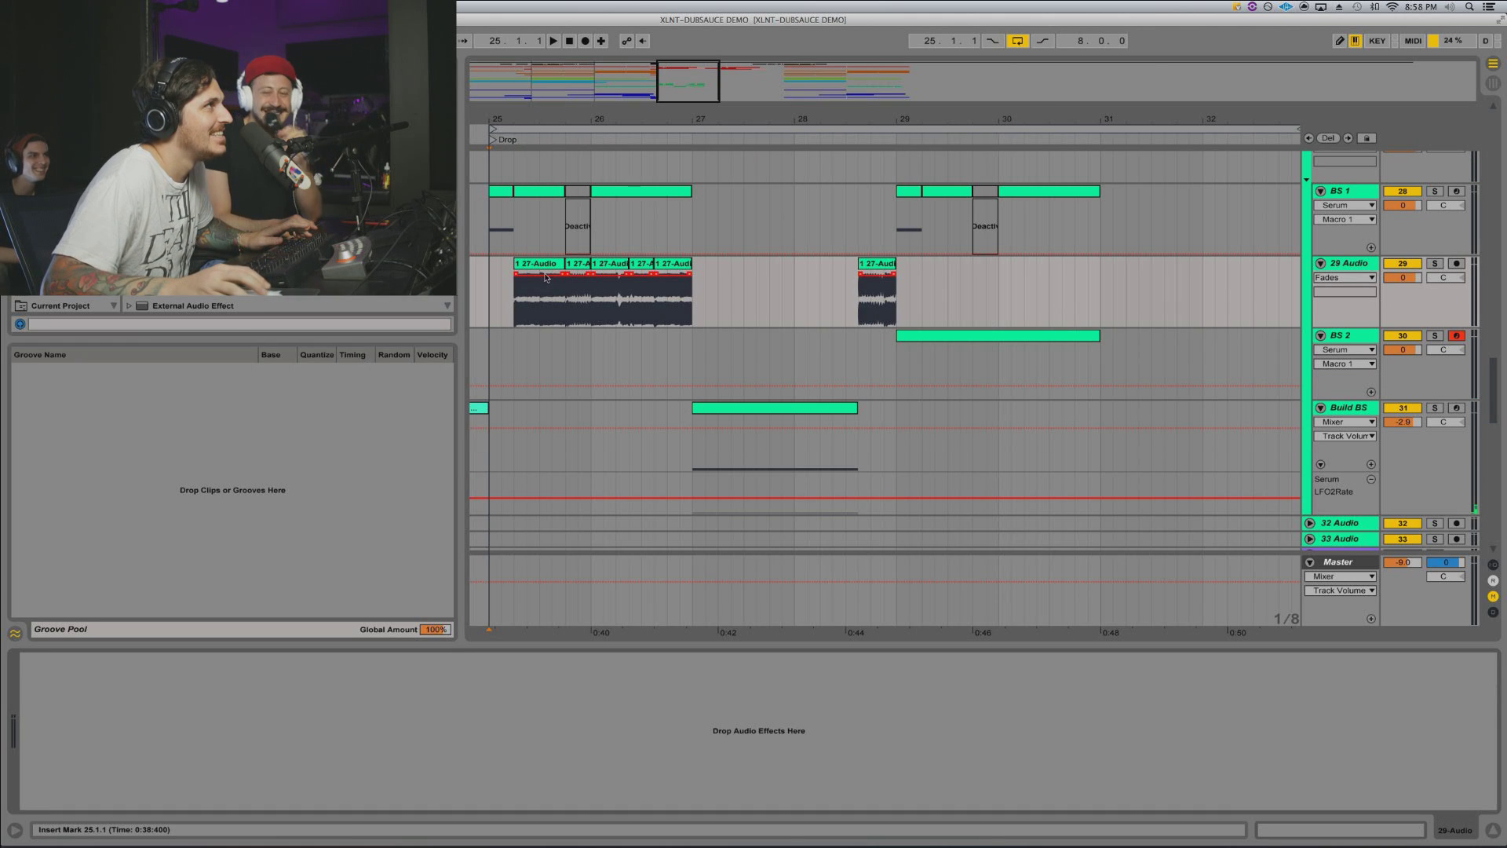
left_click(514, 216)
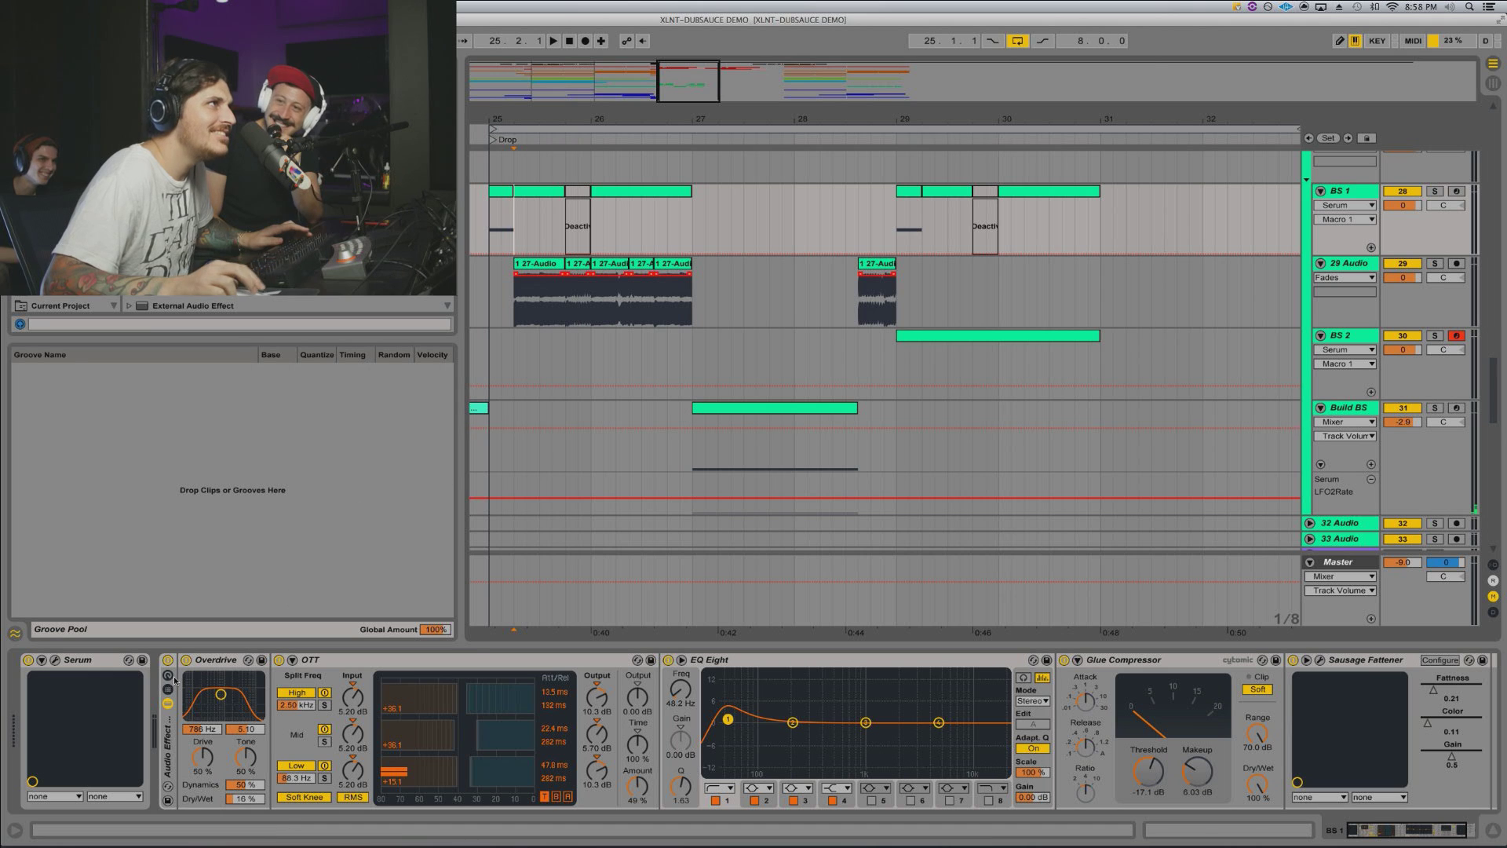
left_click(167, 737)
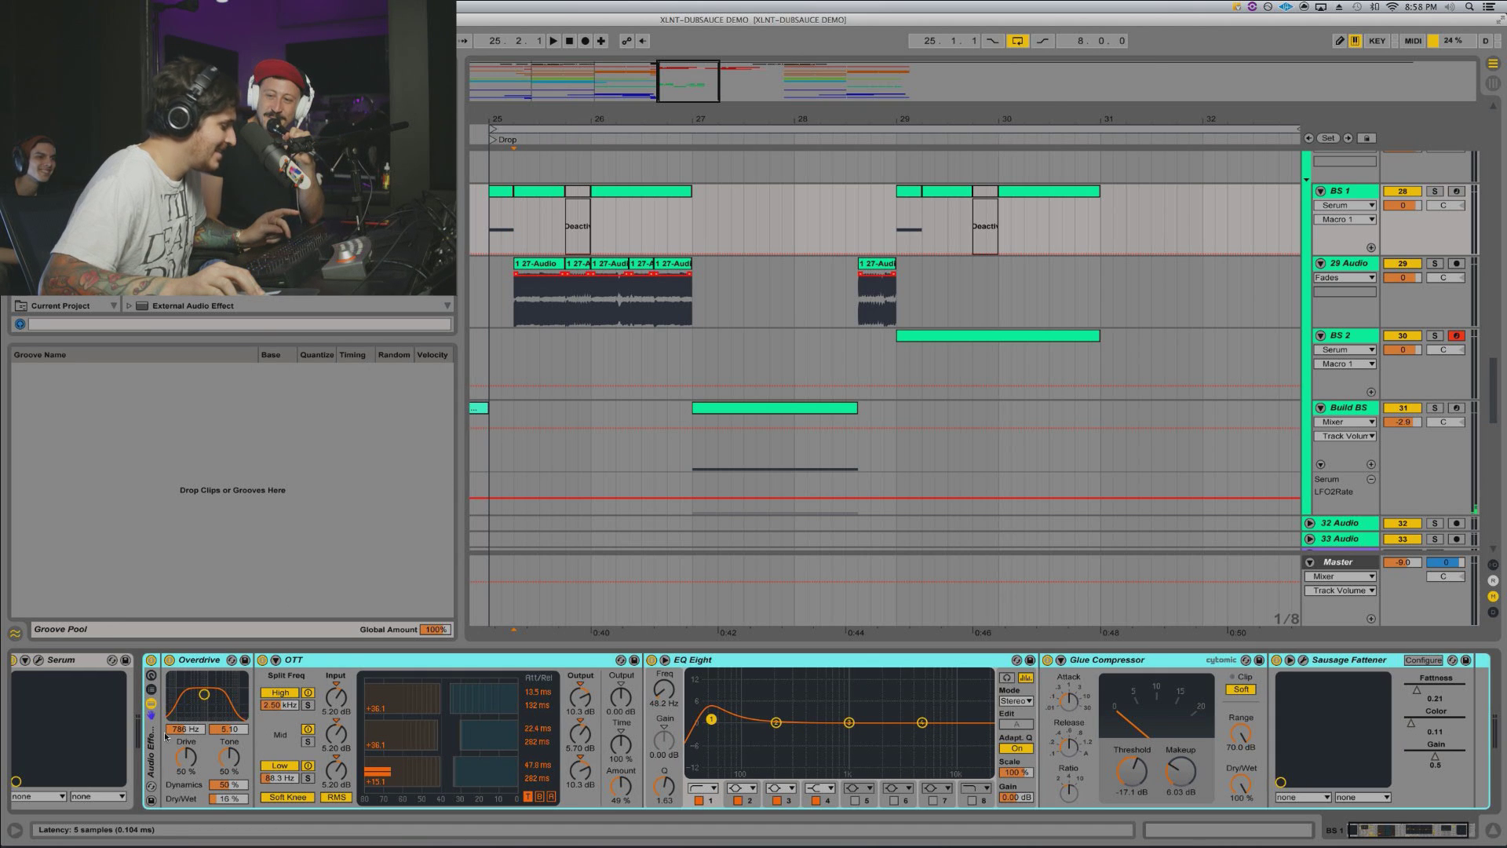
left_click(910, 362)
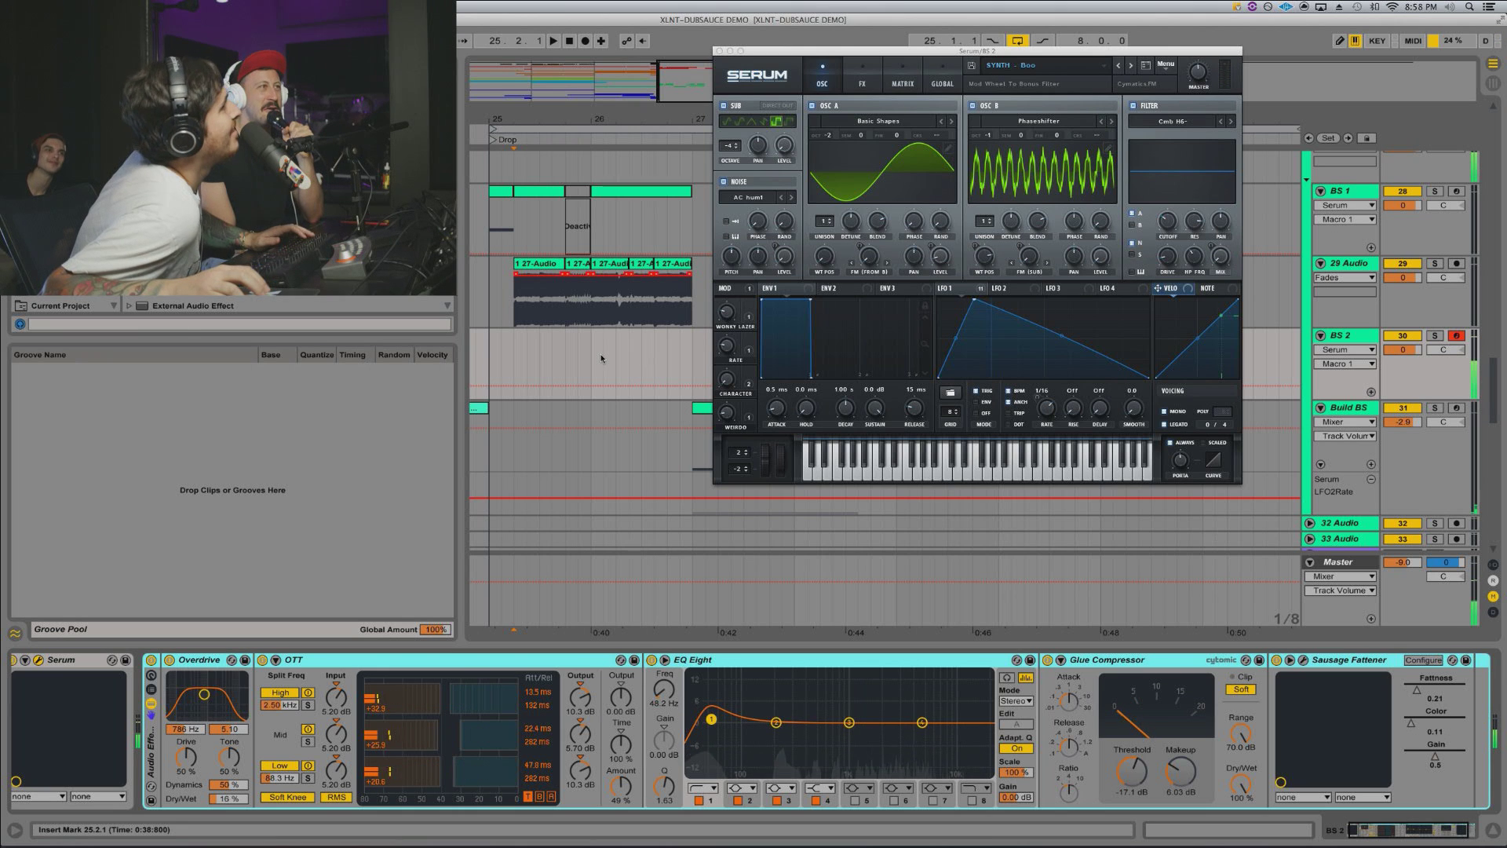
Step: Select LFO 1's Rate in the BS 2 Serum as the automation parameter and close the Serum window
key("space")
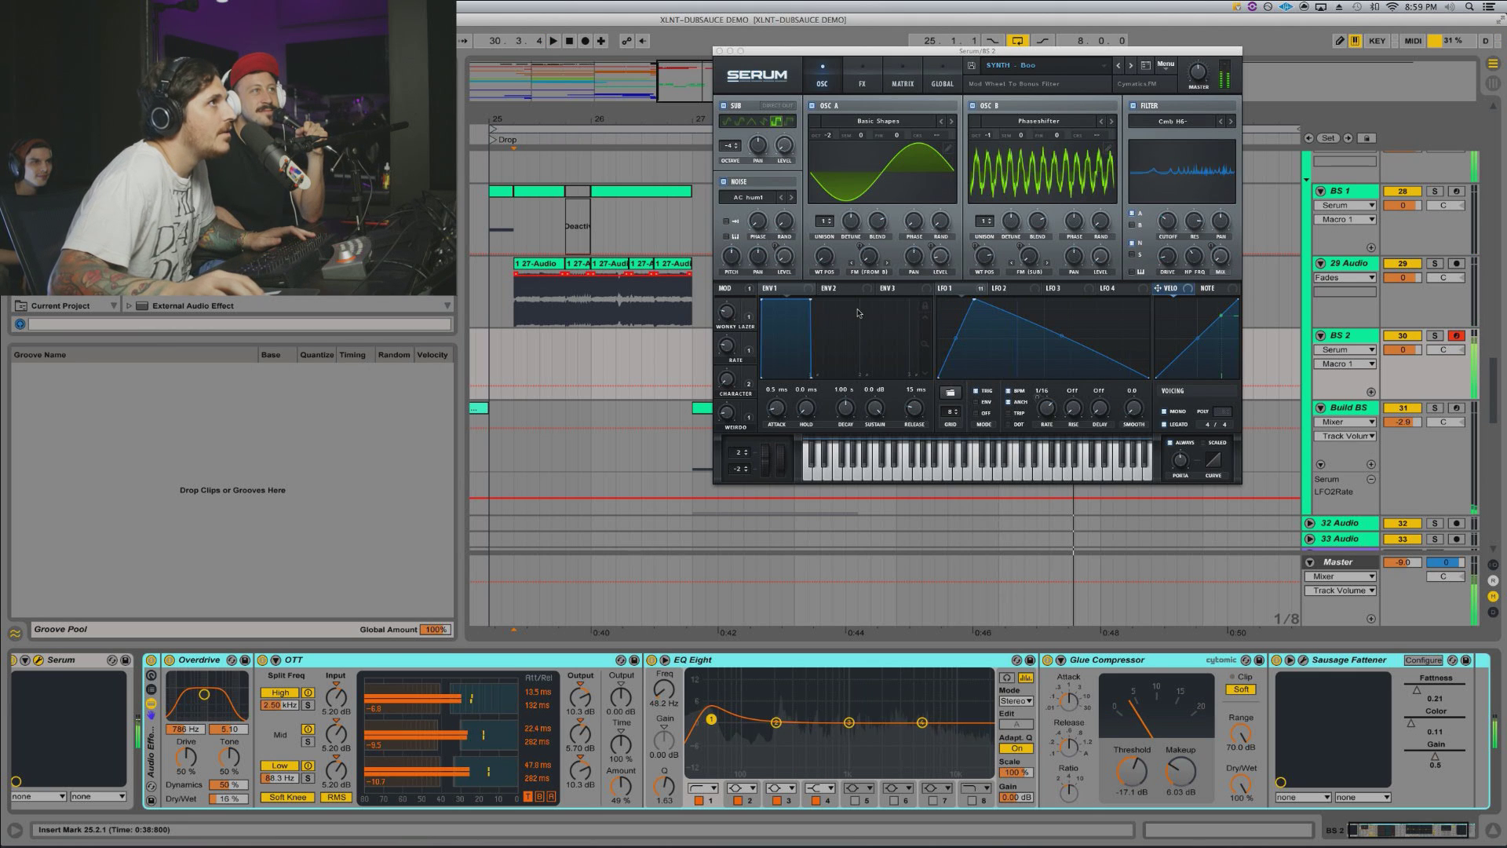
left_click(953, 289)
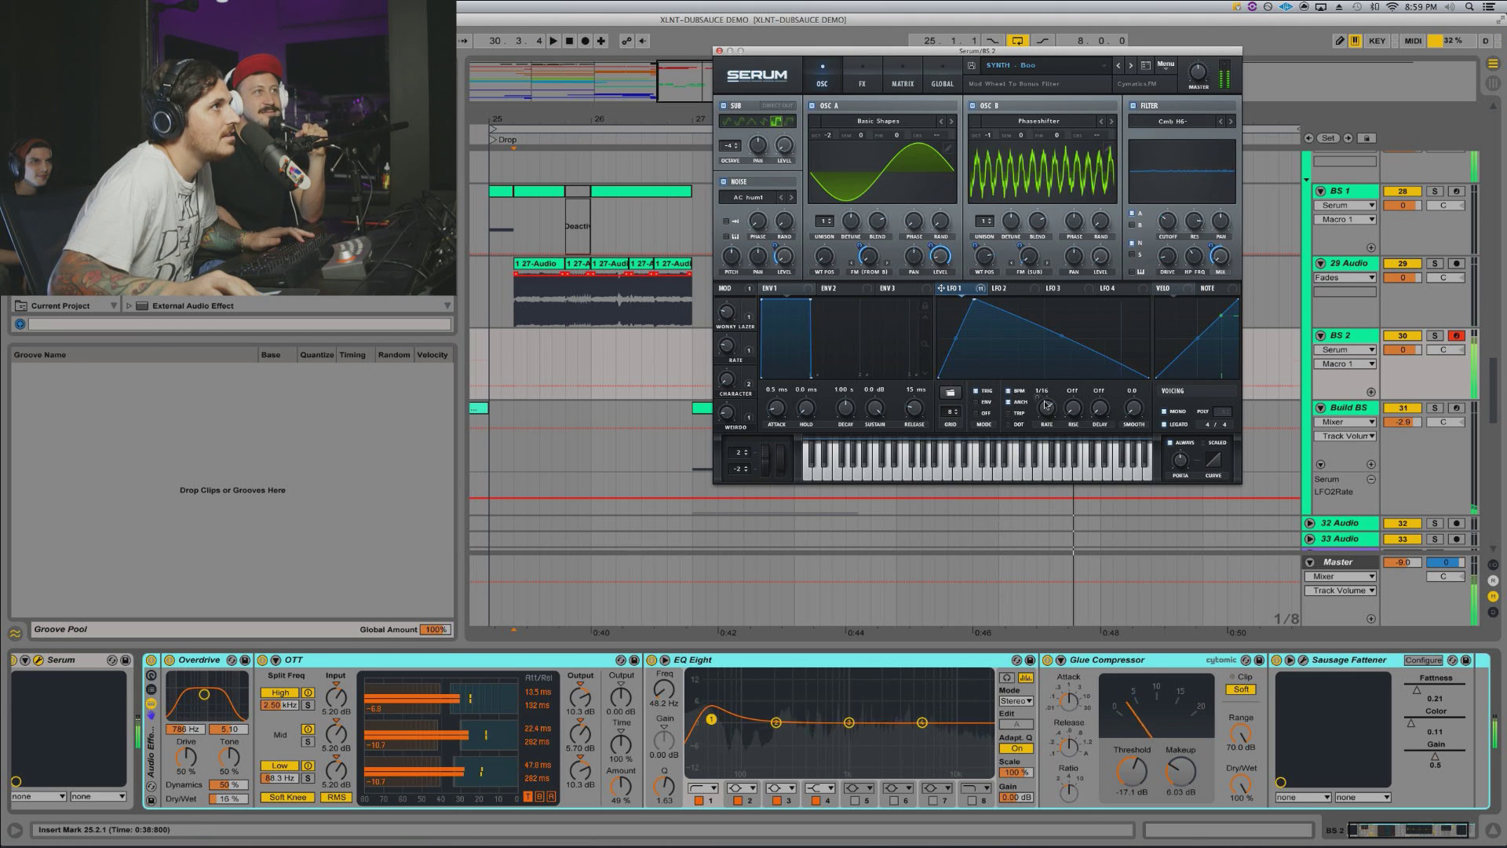
left_click_drag(1044, 405, 1046, 411)
key("z")
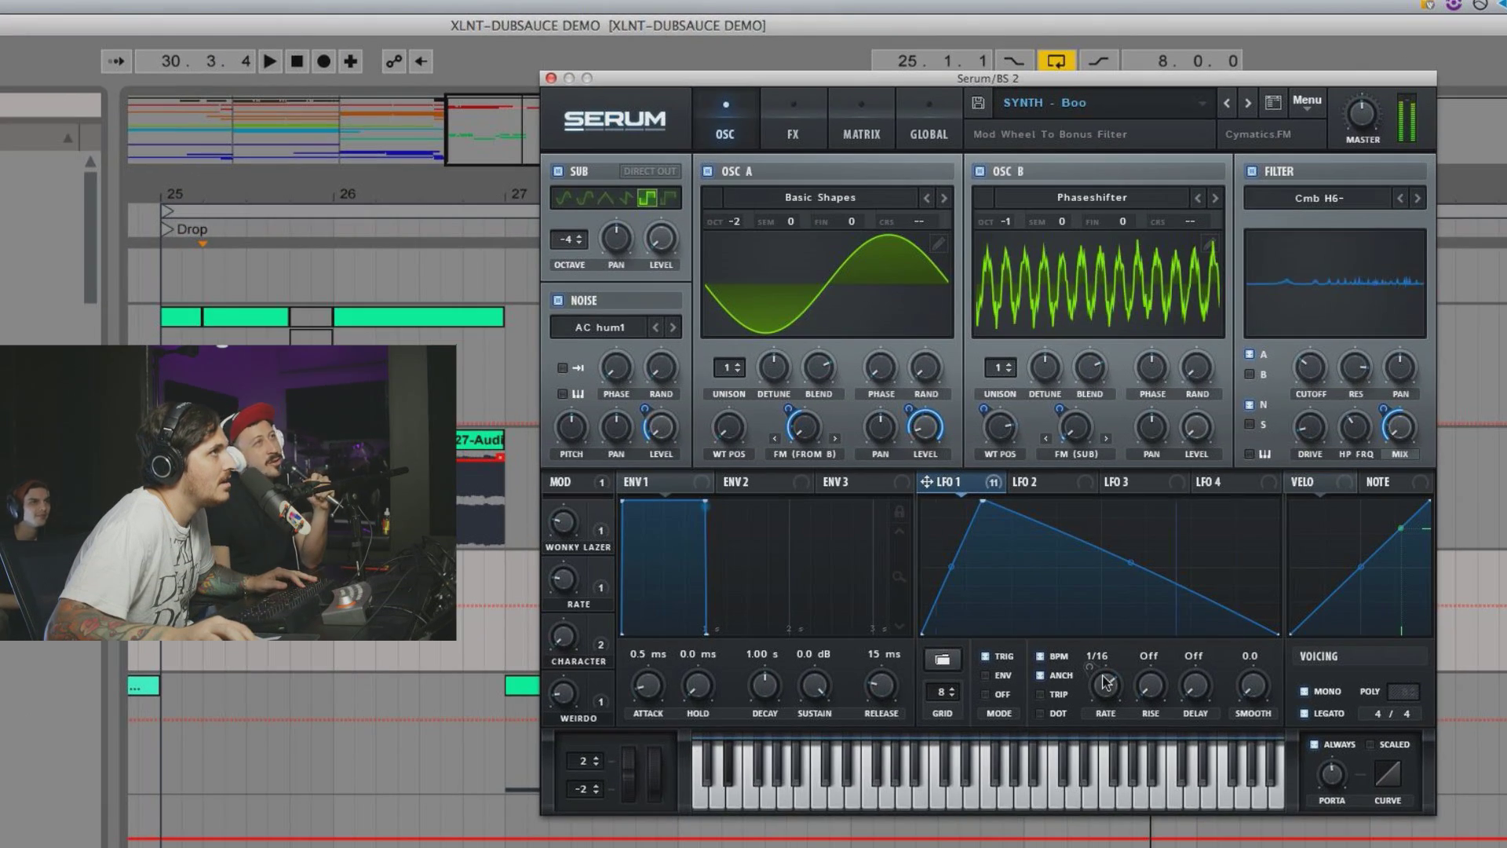
key("space")
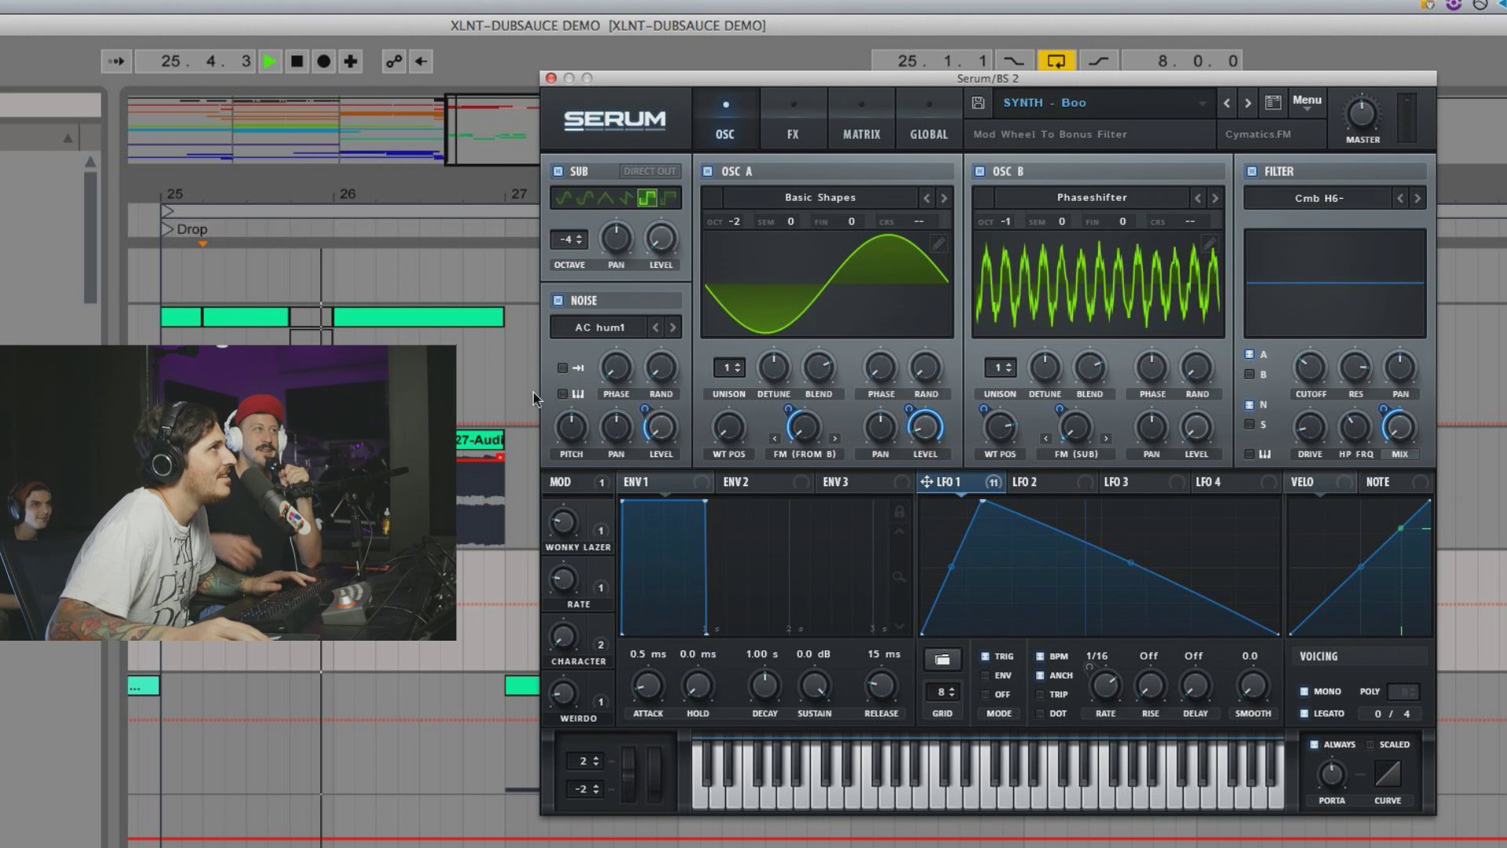
left_click(551, 78)
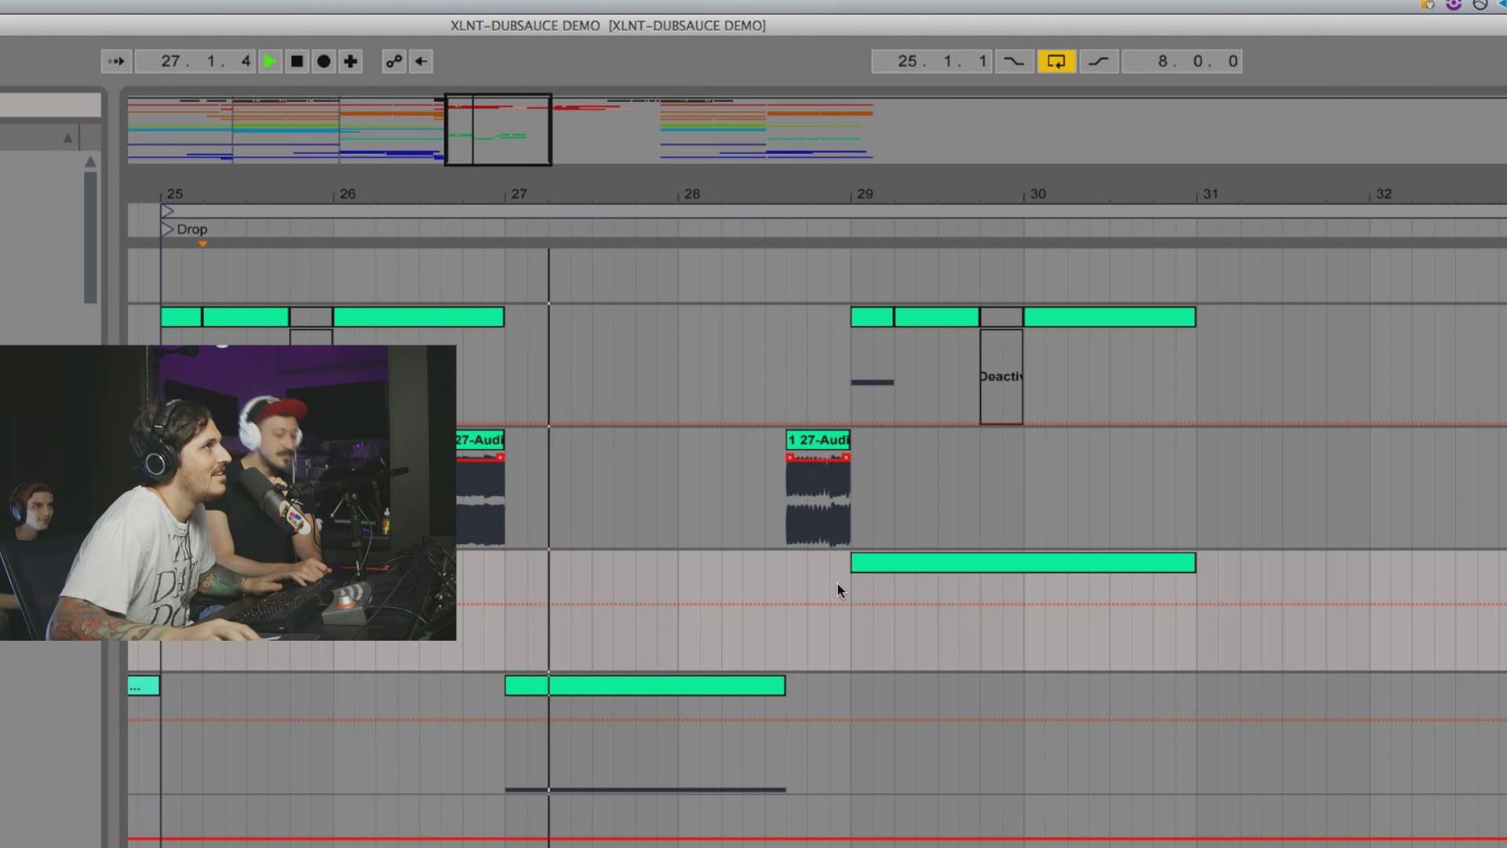
Step: Play the arrangement from 29.1.1, where the new BS 2 clip starts
left_click(895, 562)
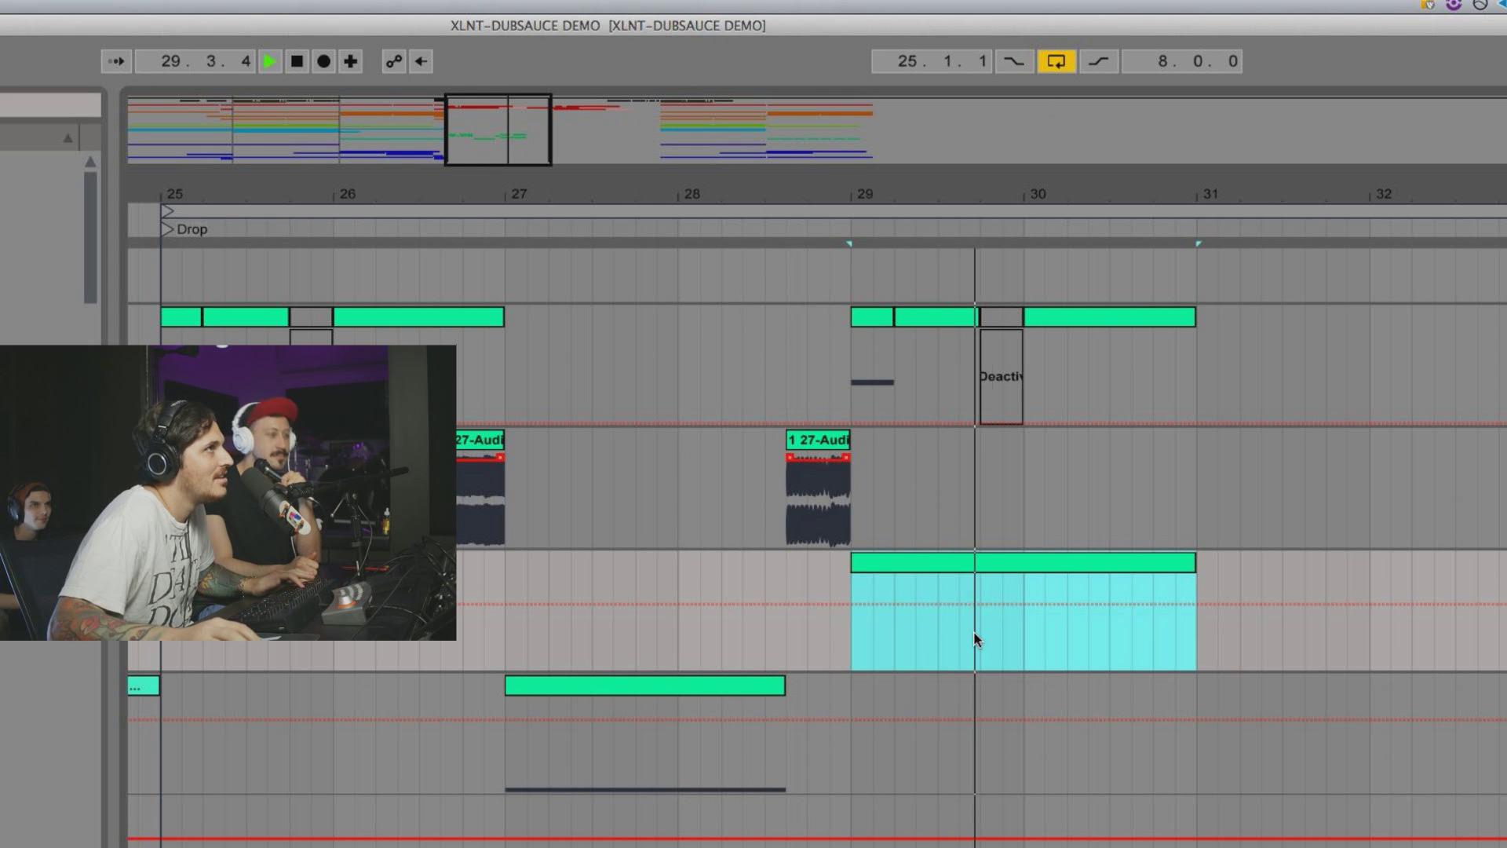
left_click(850, 582)
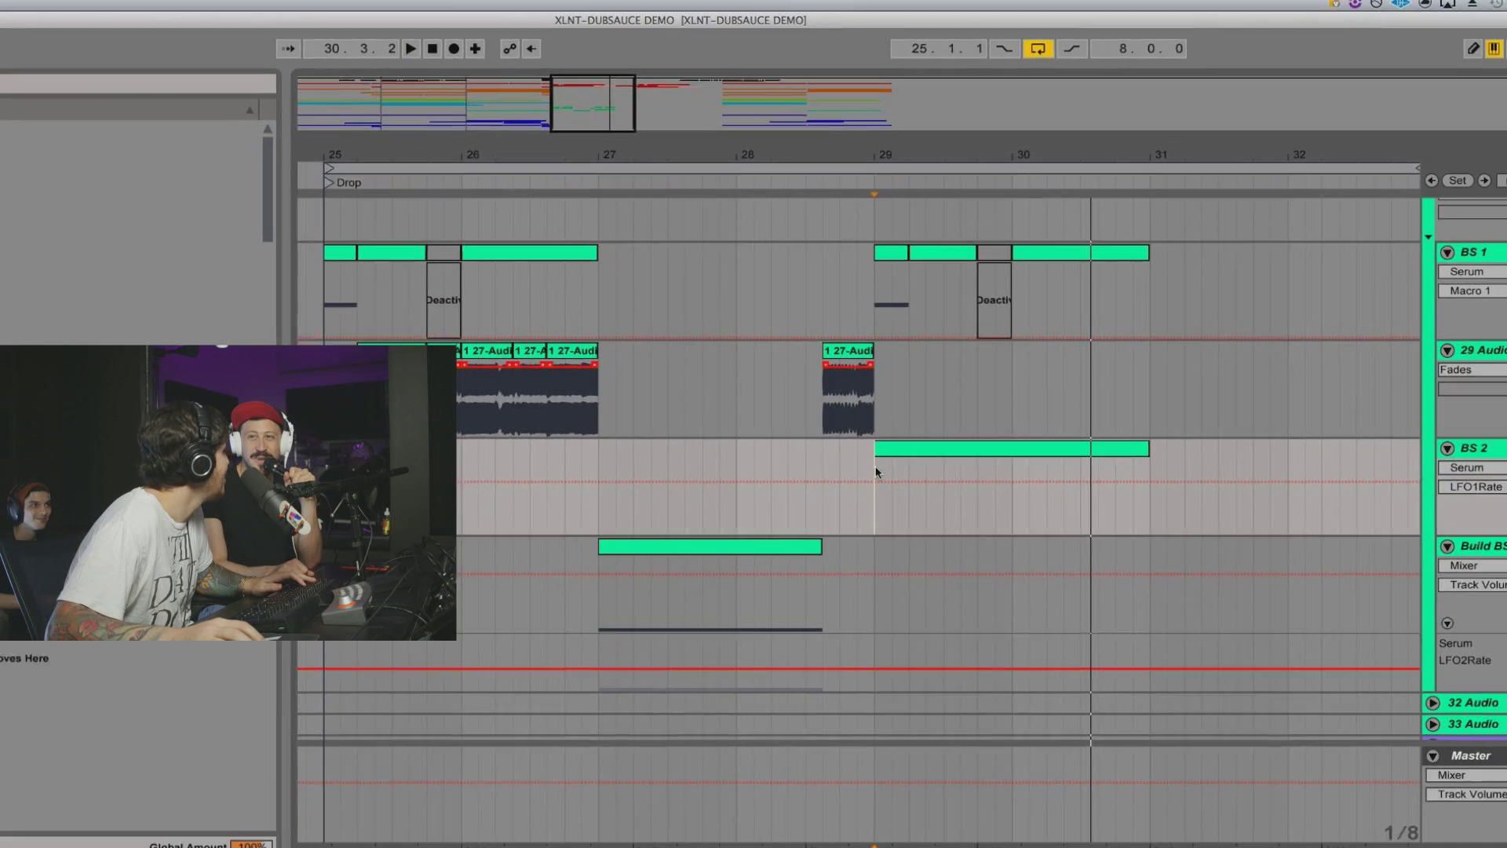
key("space")
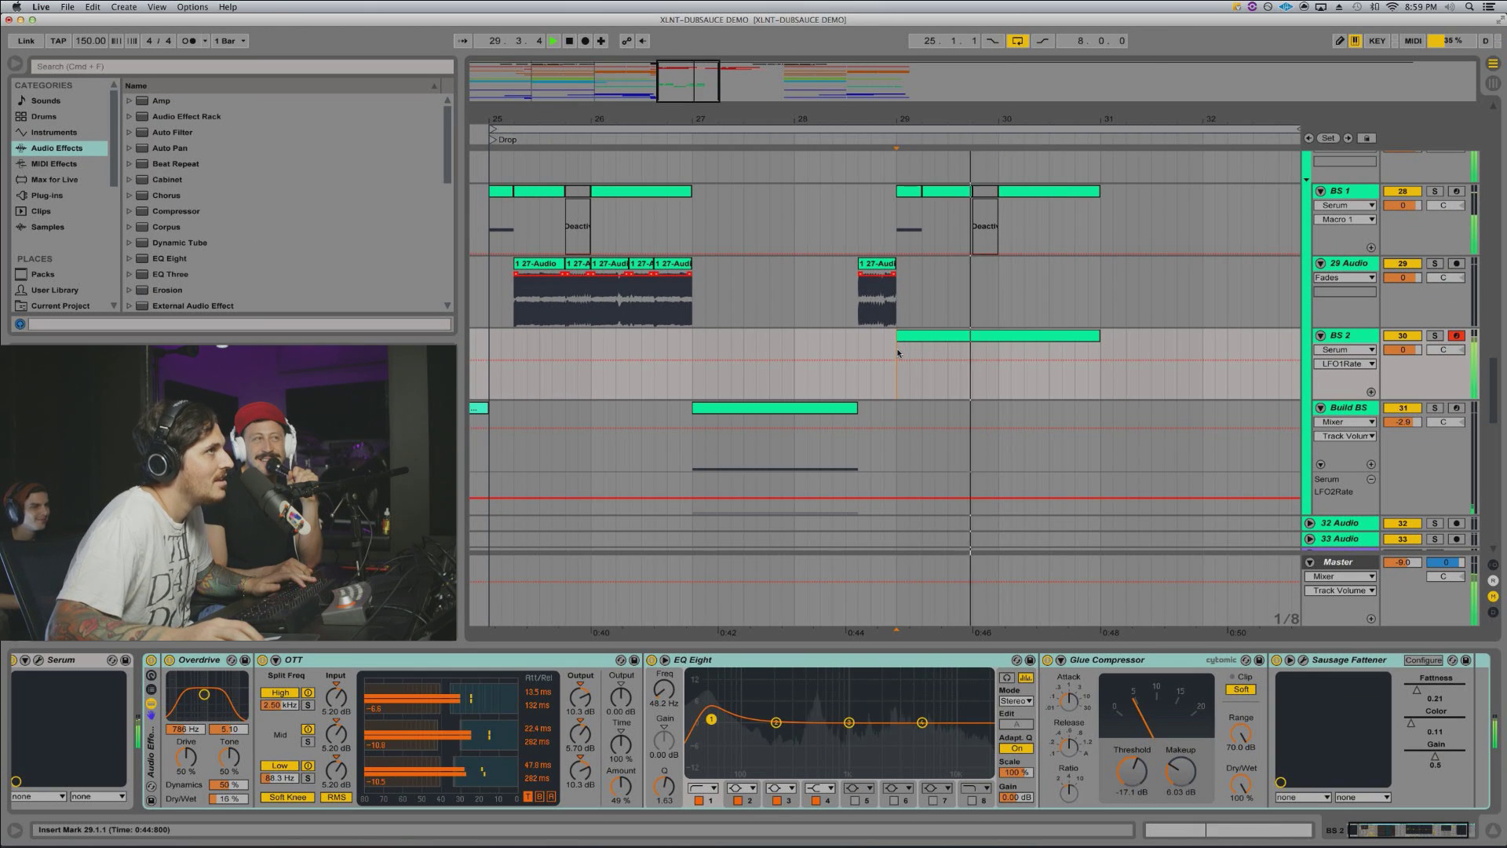
Step: Open the BS 2 clip's notes and repeatedly audition the section from 29.1.1
double_click(921, 336)
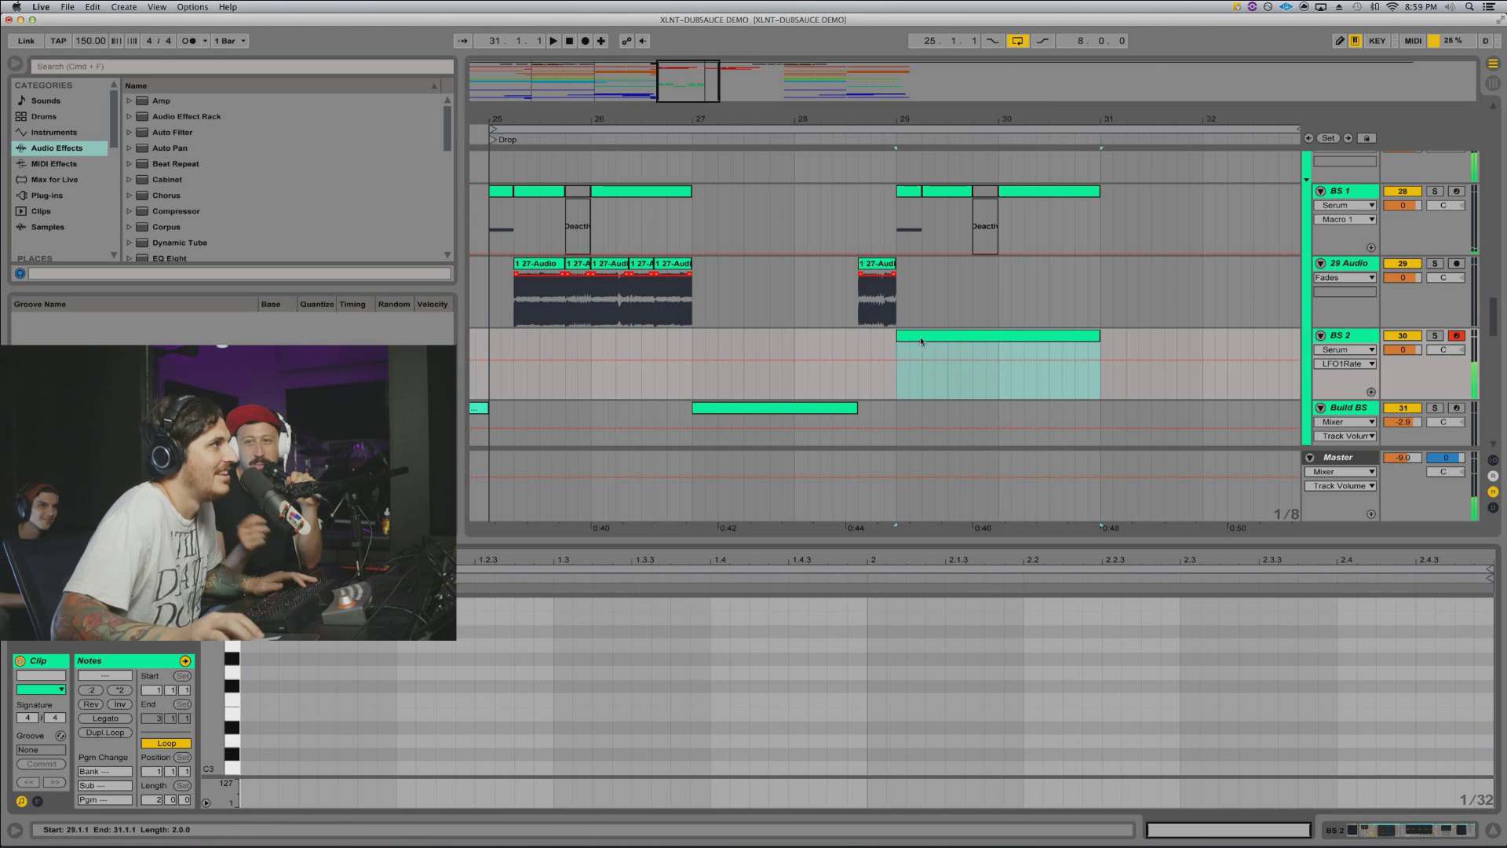
scroll(462, 660, "up", 3)
key("space")
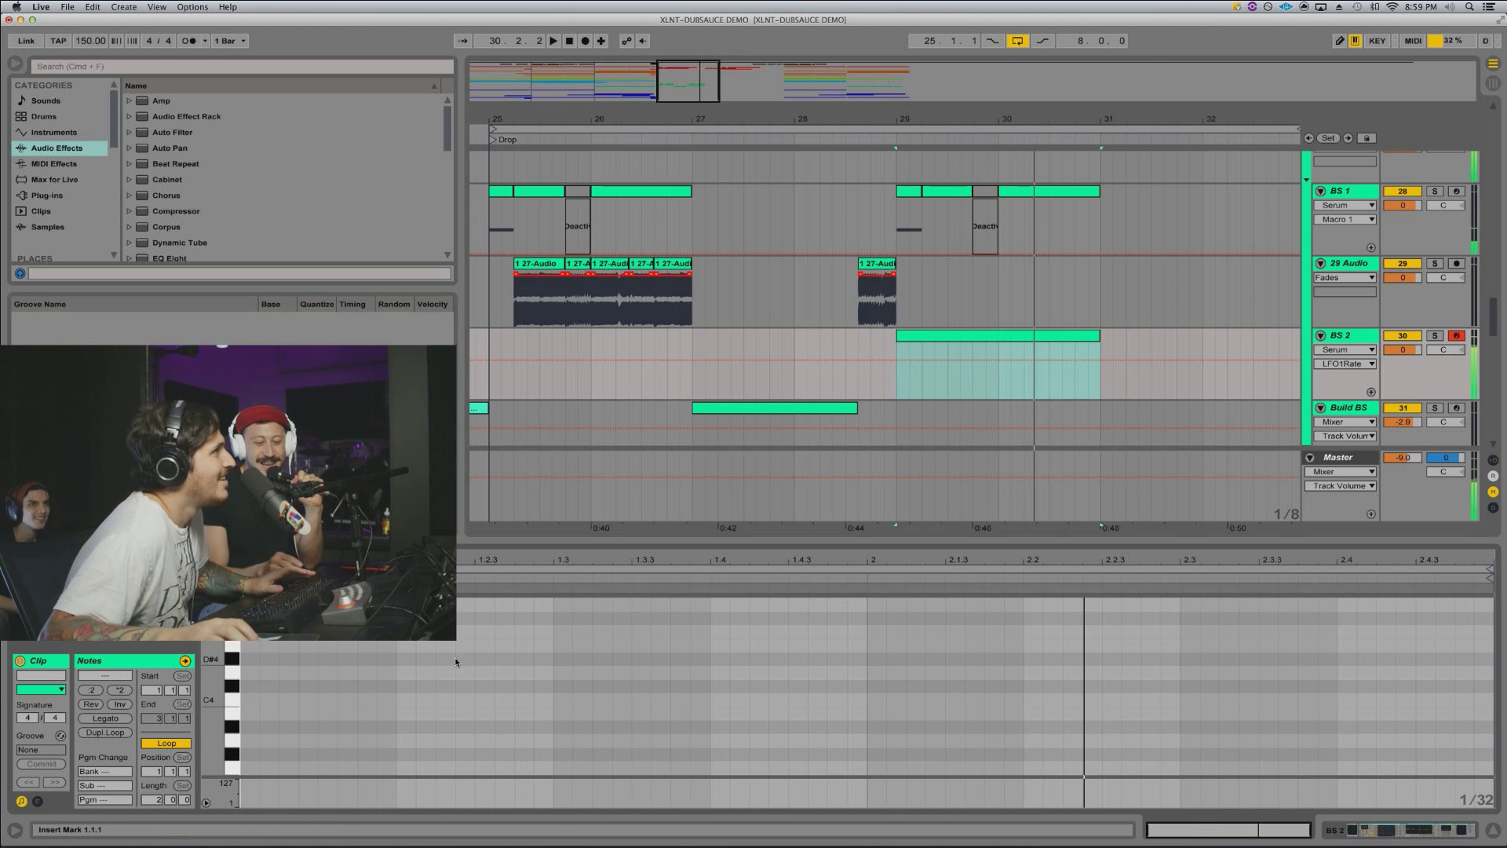
key("space")
key("space")
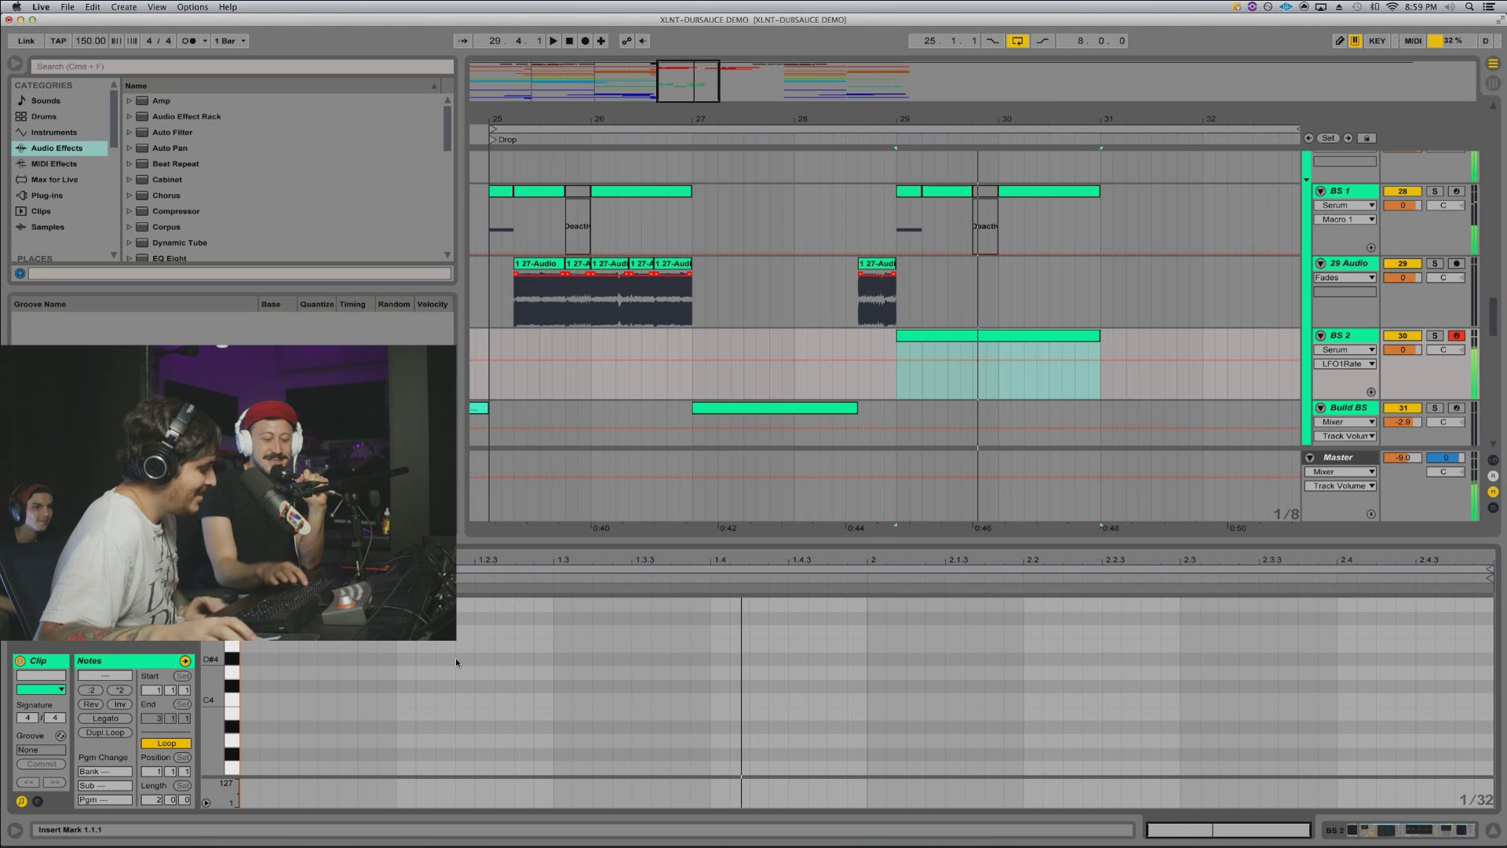
key("space")
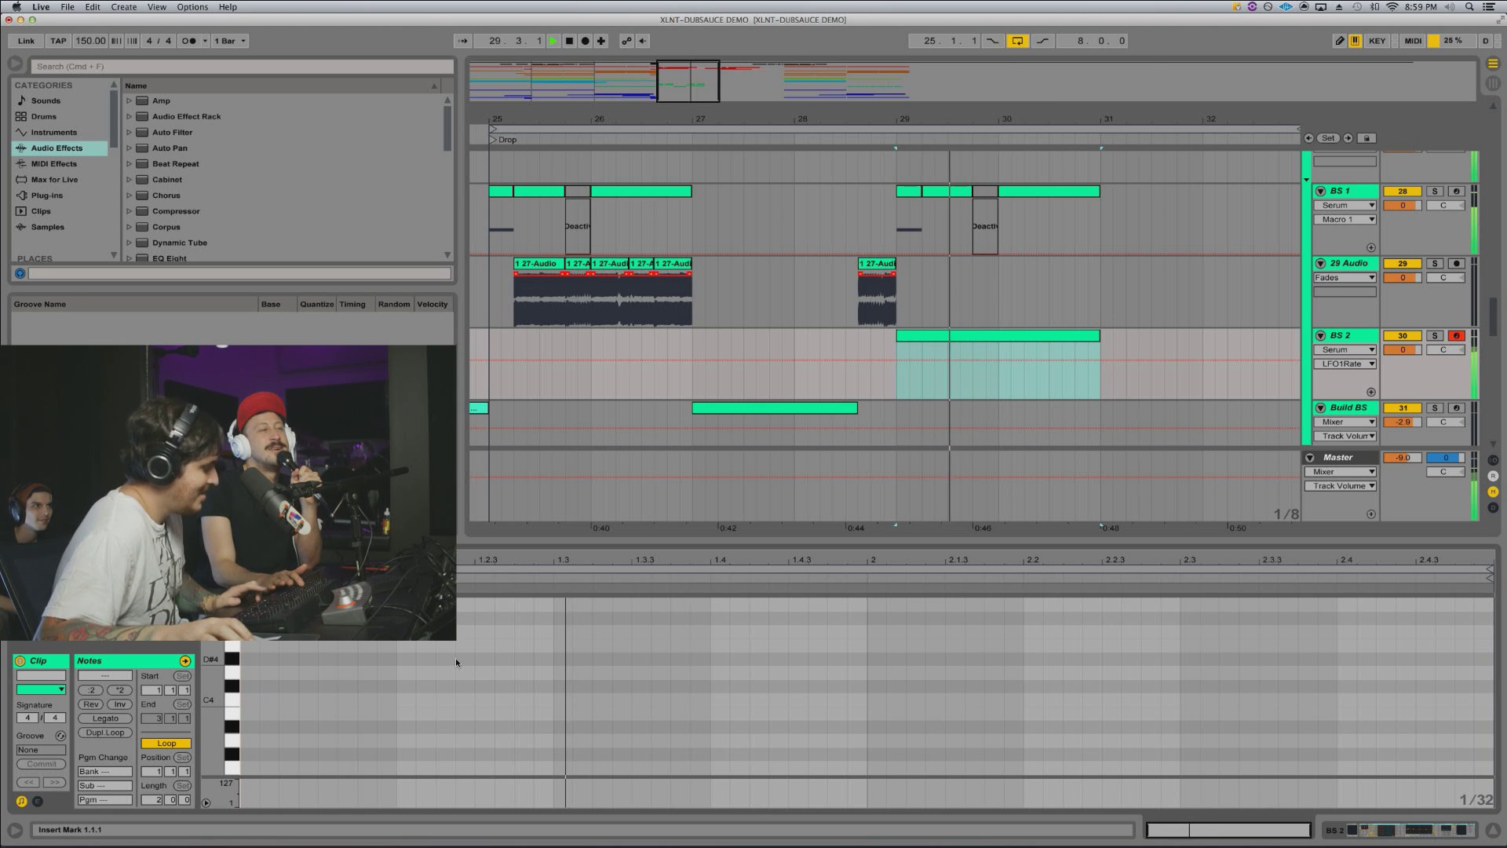
key("space")
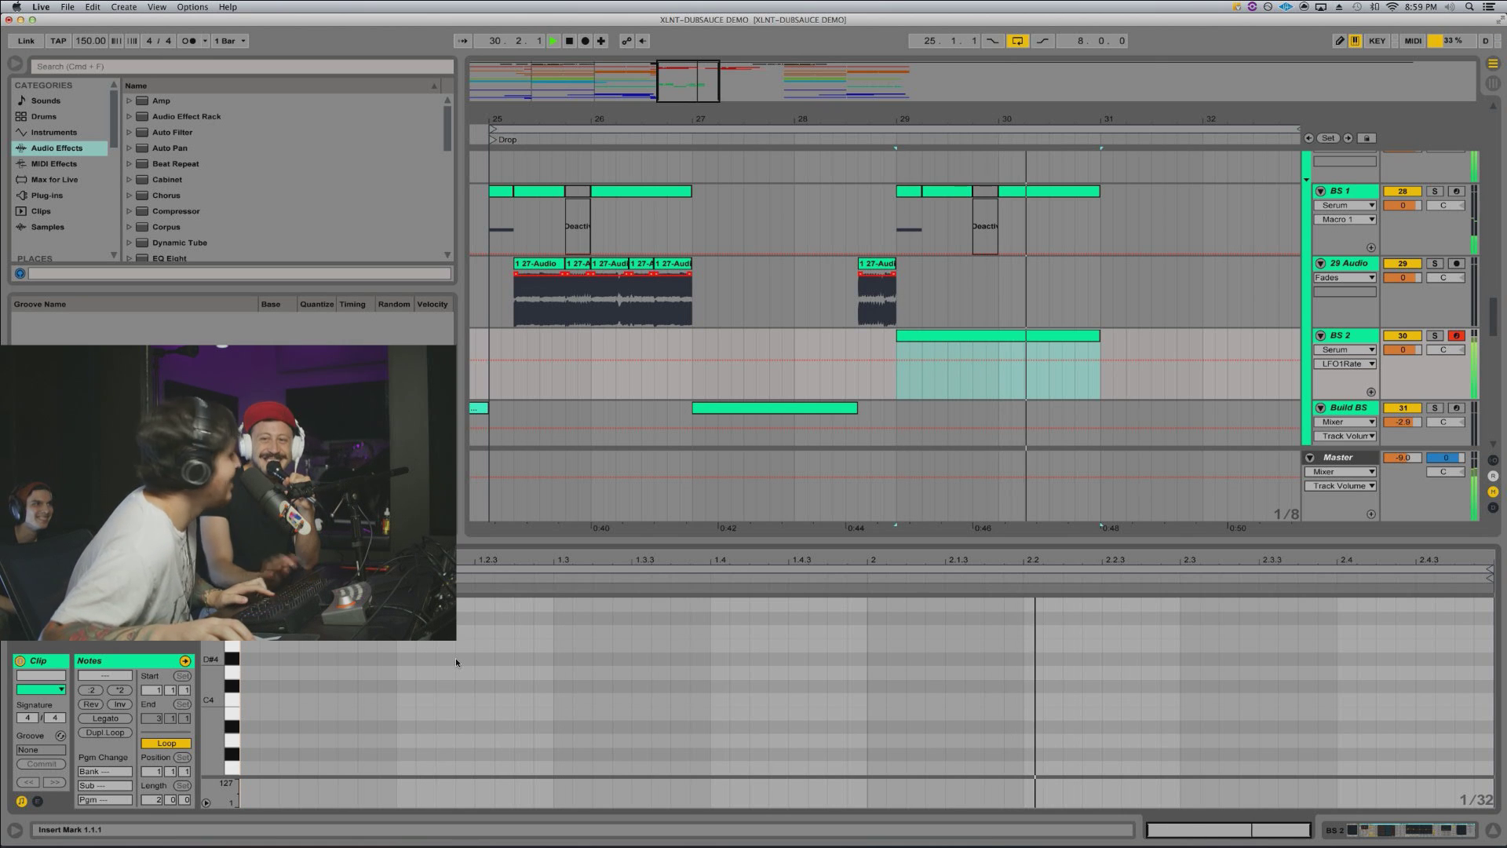
key("space")
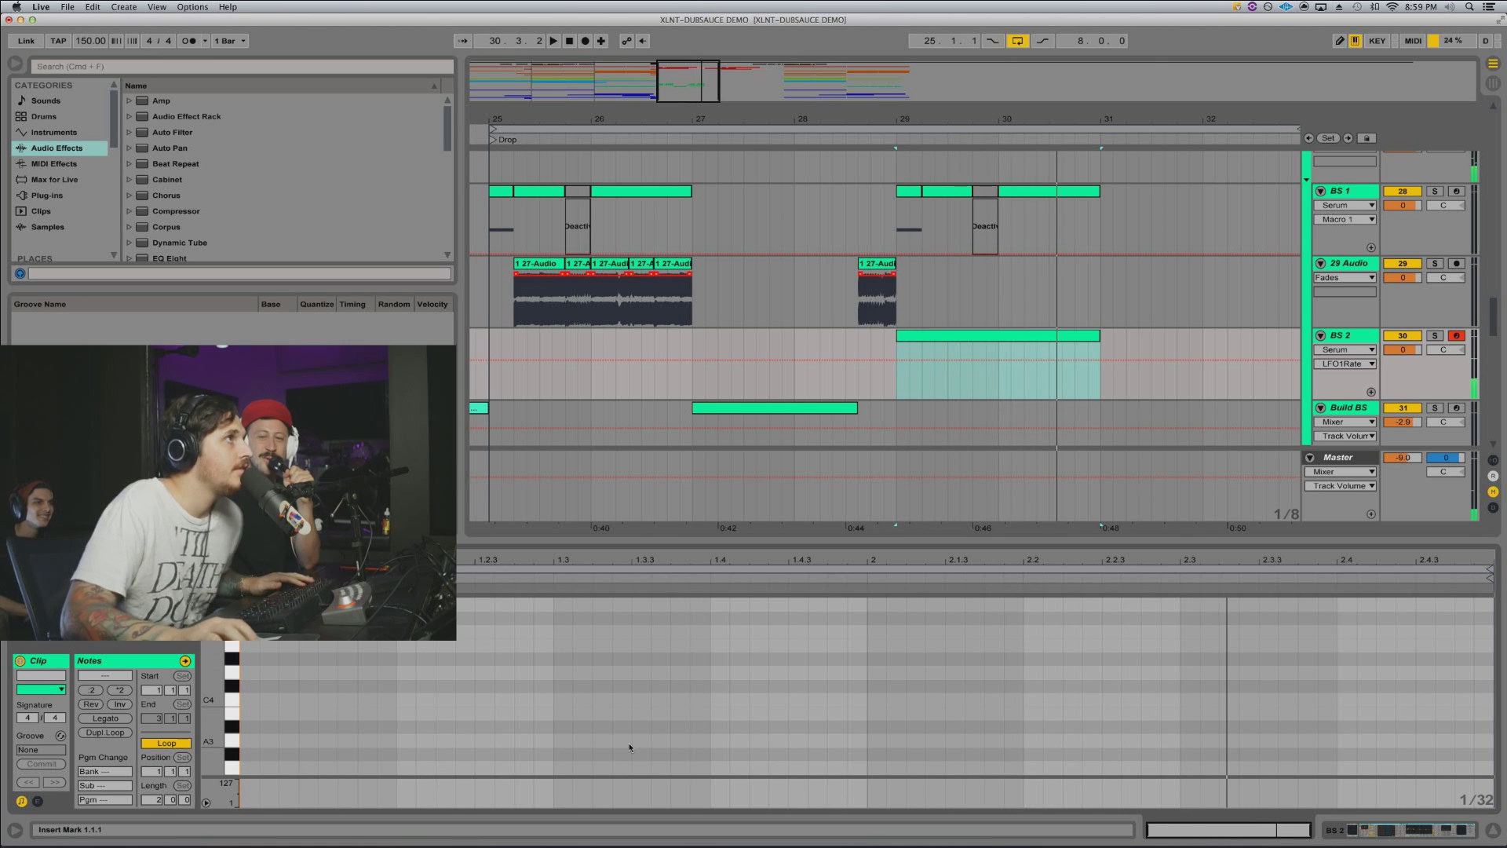
left_click(934, 339)
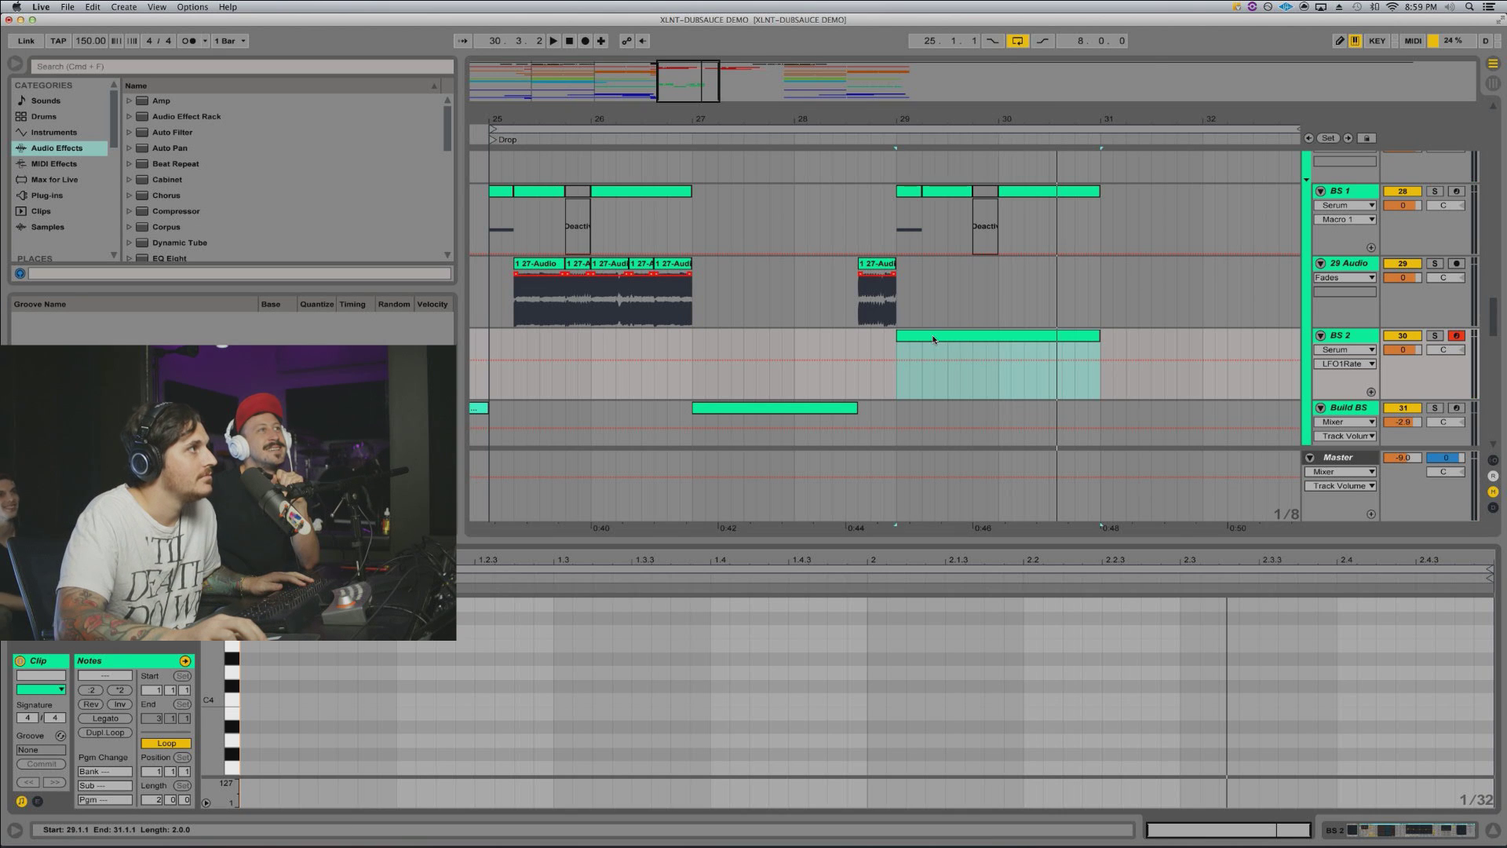
key("space")
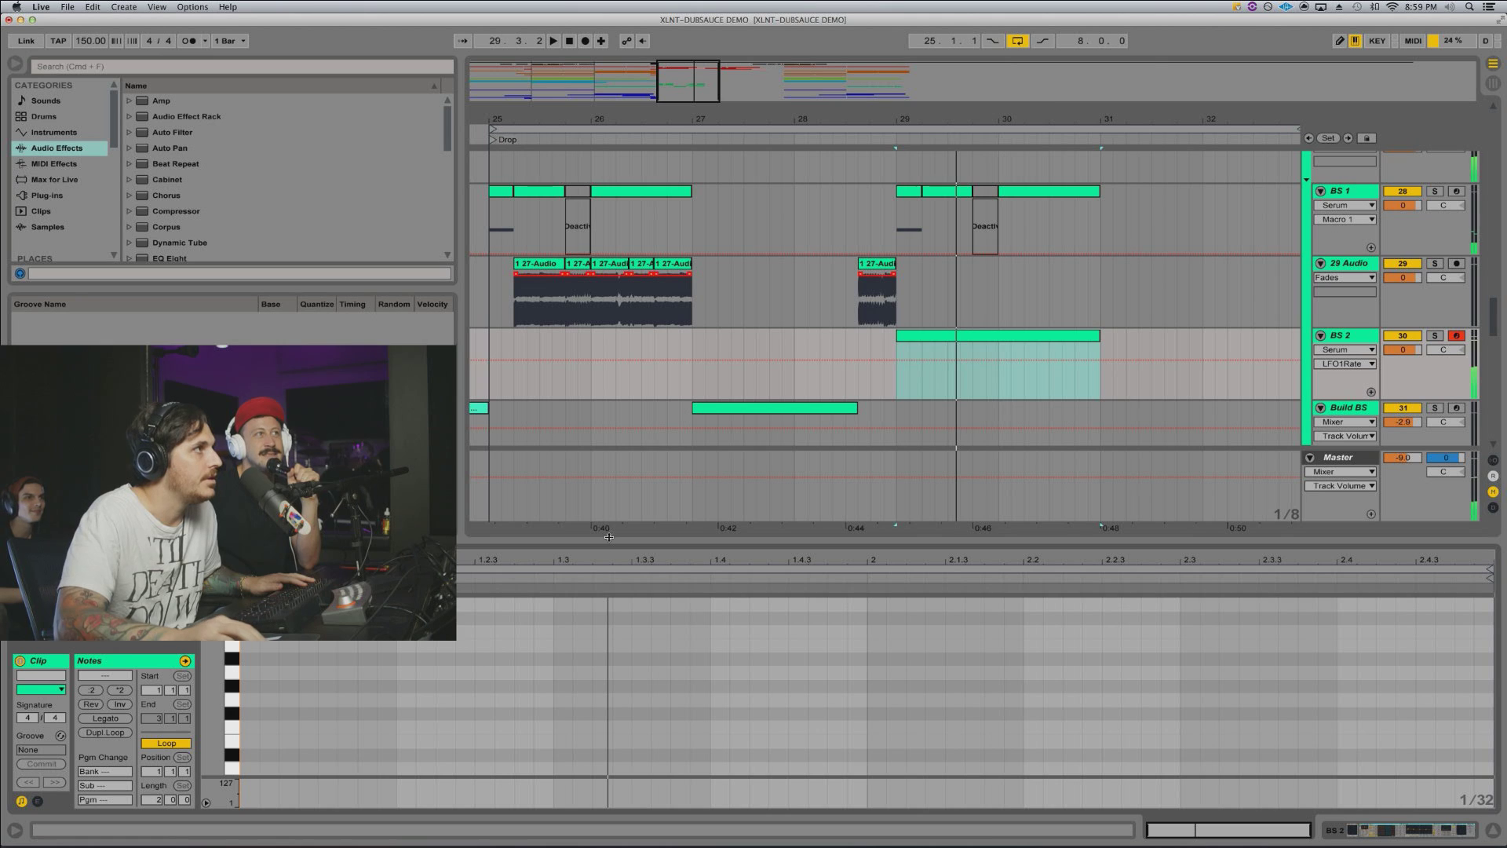
Step: Enlarge the BS 2 clip's note editor, draw a D#1 note from 1.2.3 to 3.1.1 and audition it
left_click_drag(609, 540, 638, 263)
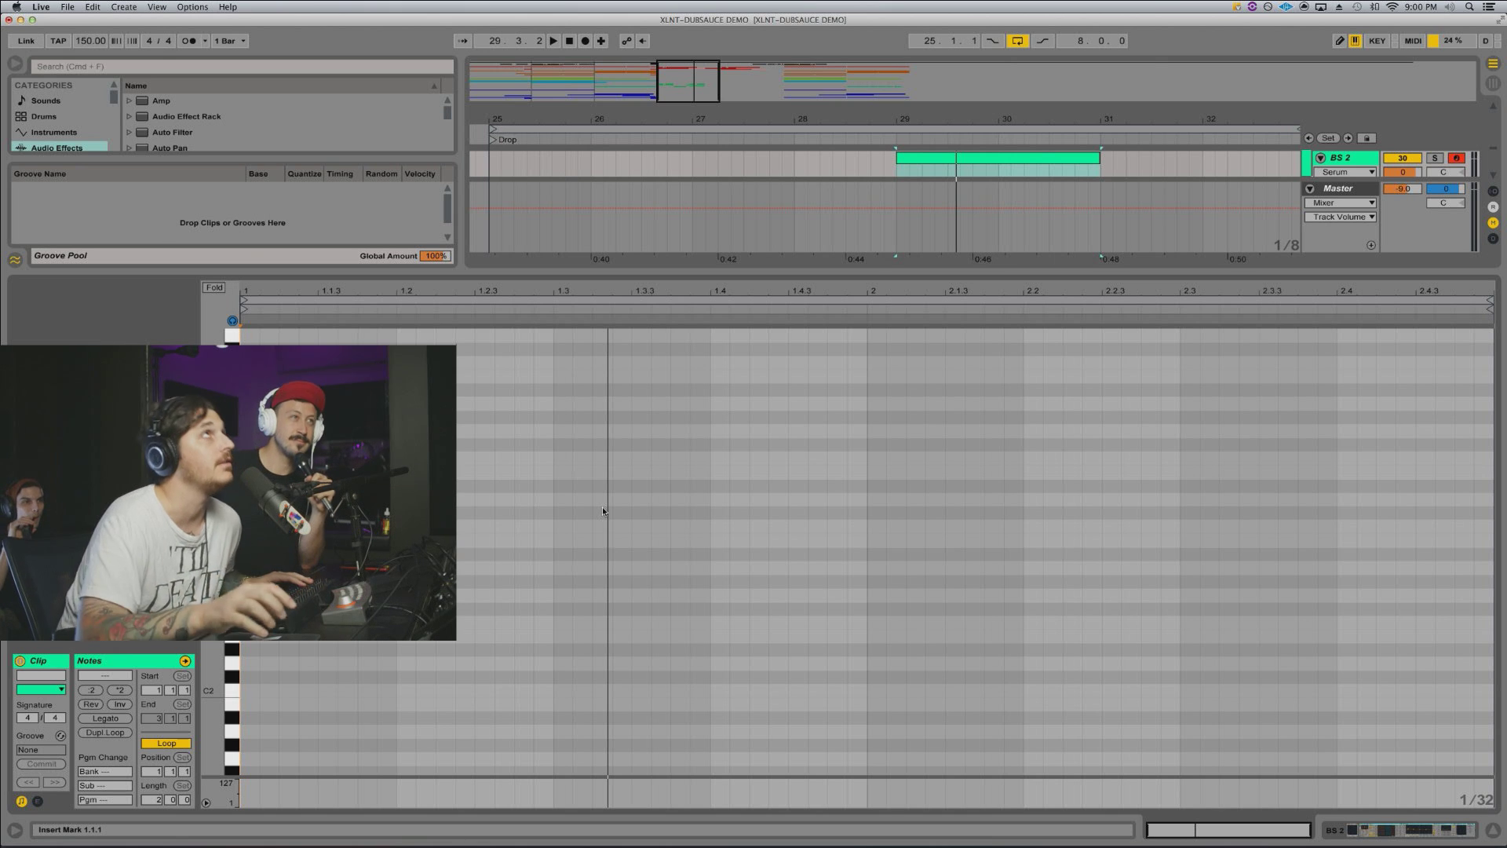
scroll(602, 511, "down", 5)
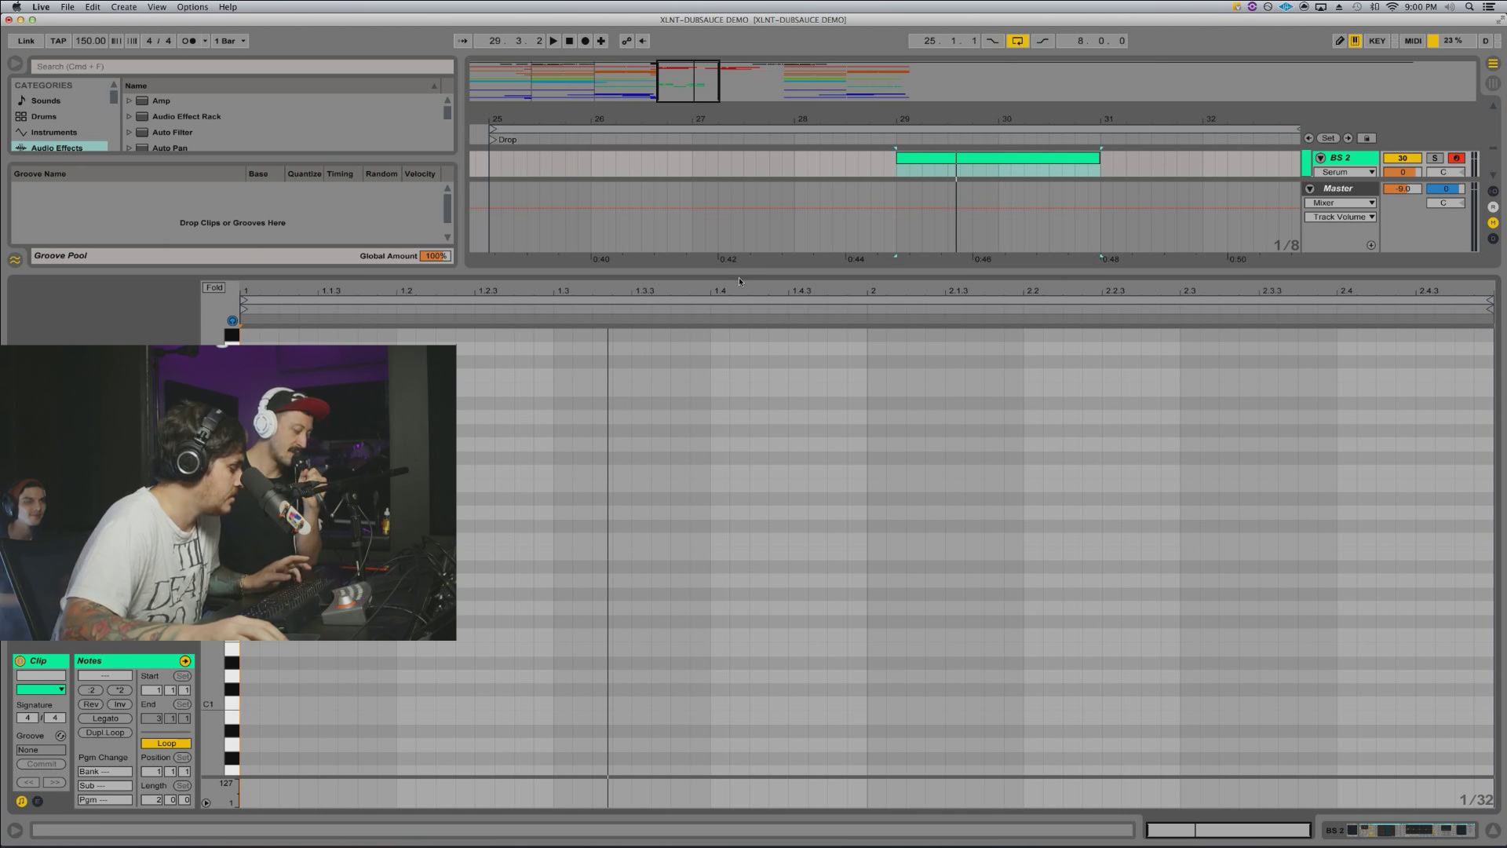
key("shift+Tab")
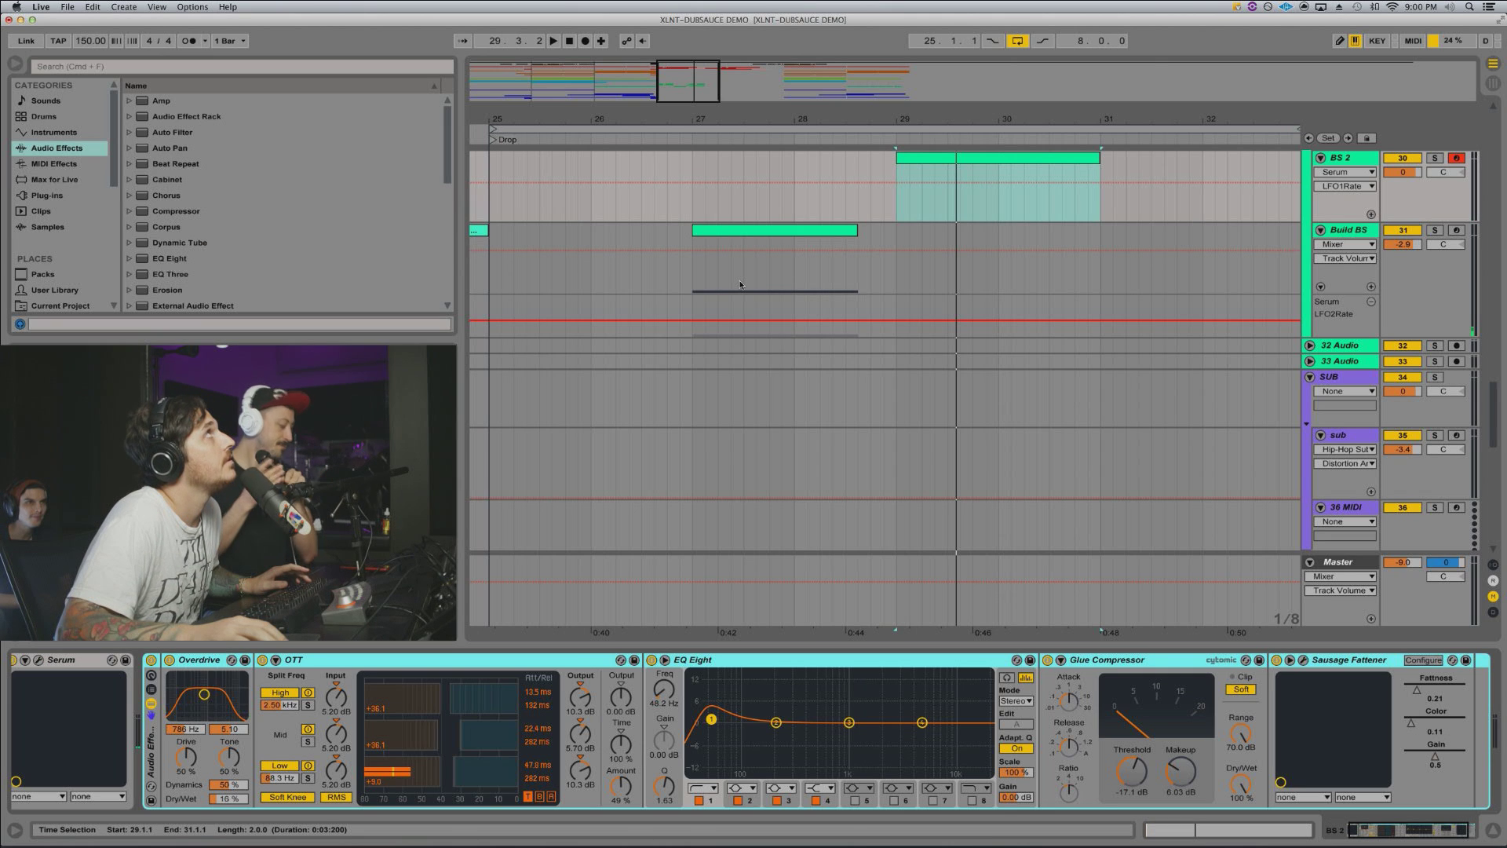
key("shift+Tab")
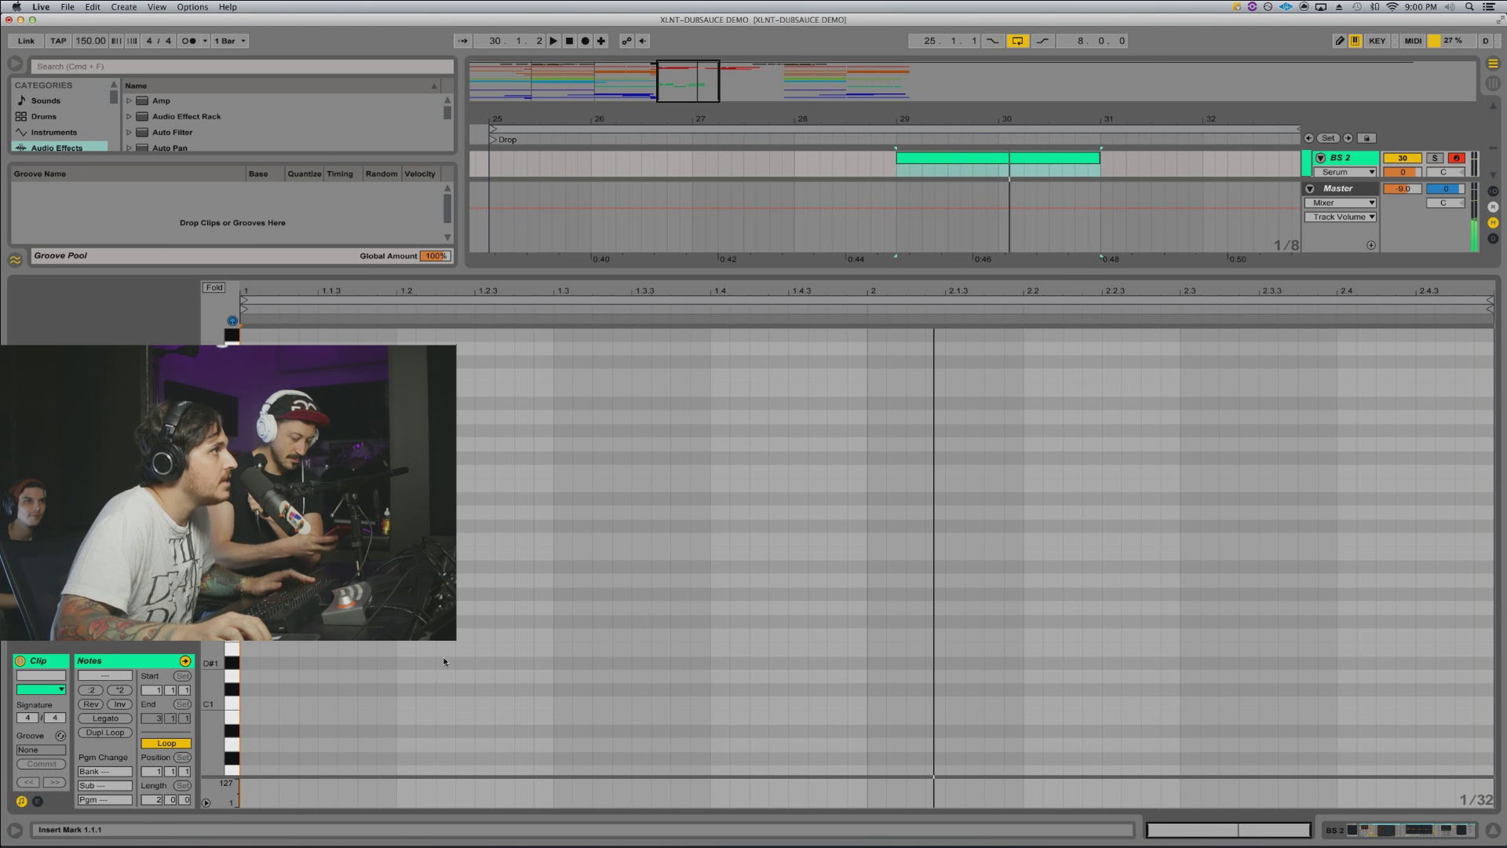
left_click_drag(480, 669, 1478, 680)
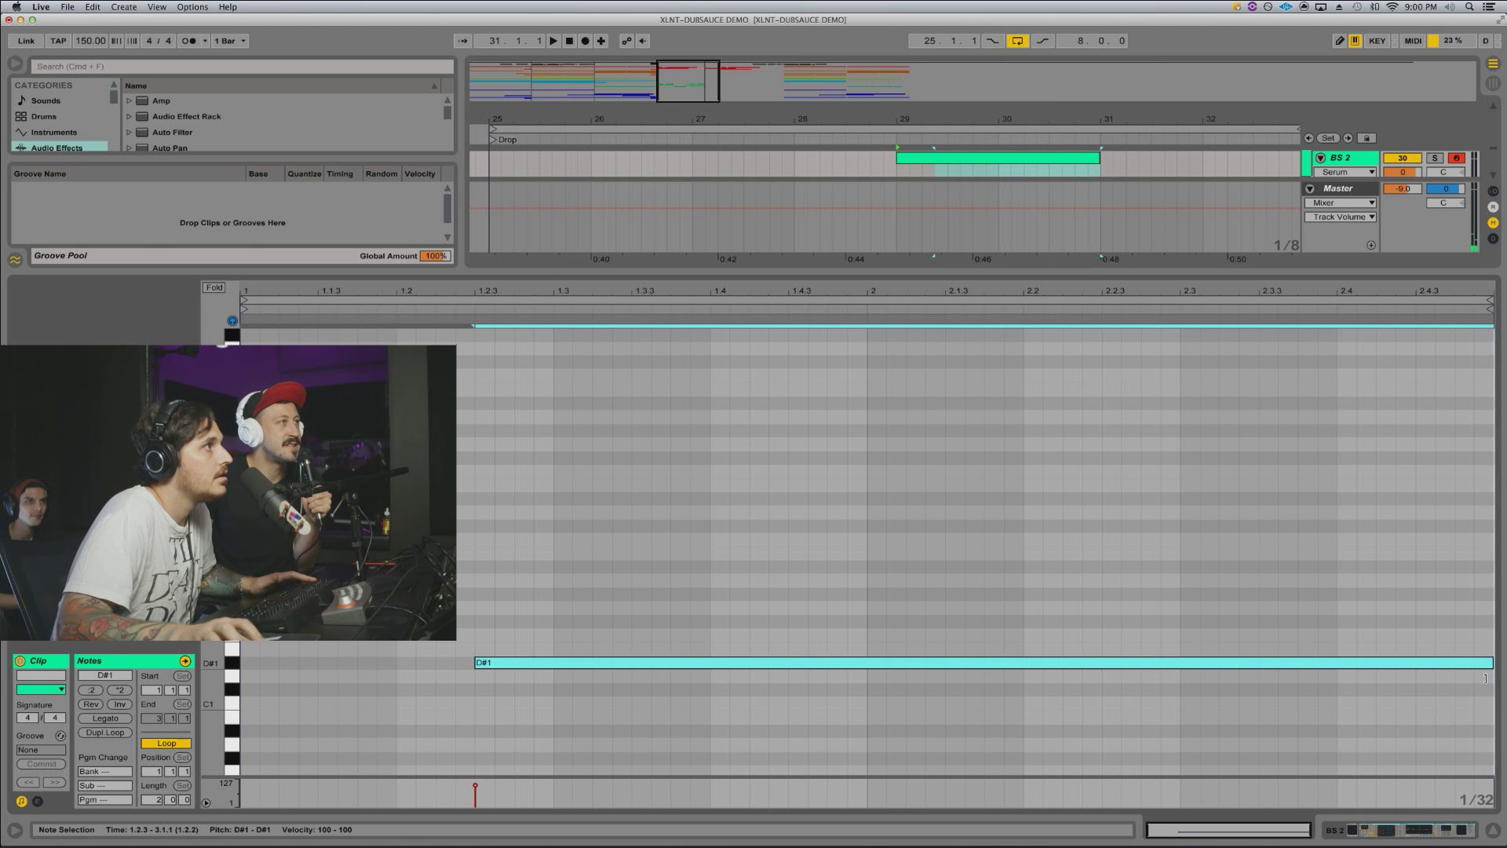
key("space")
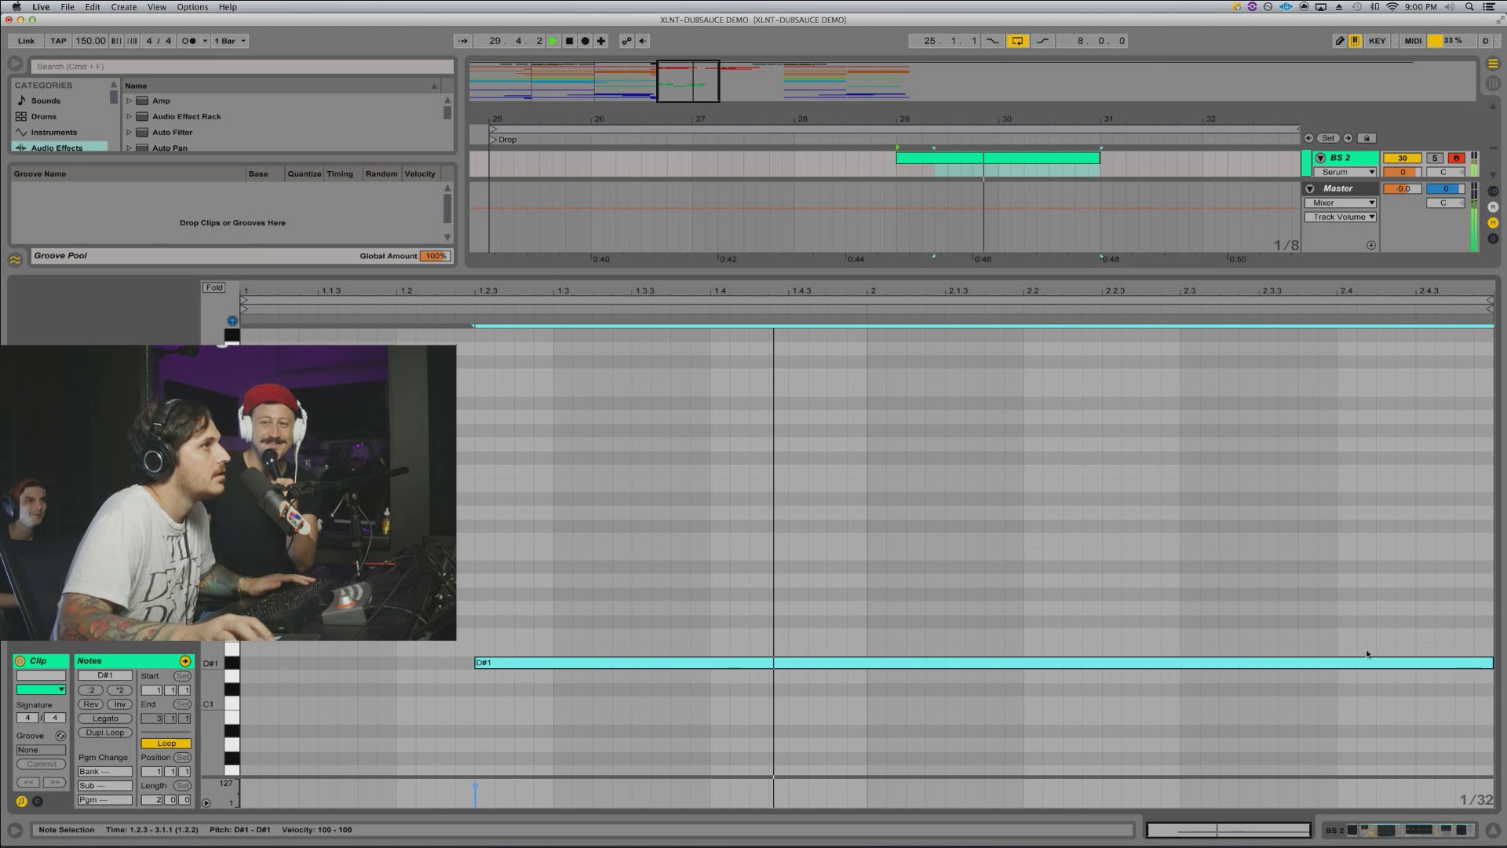
key("space")
Step: Shorten the long D#1 note in the BS 2 clip to end at 2.4.3 during playback
key("space")
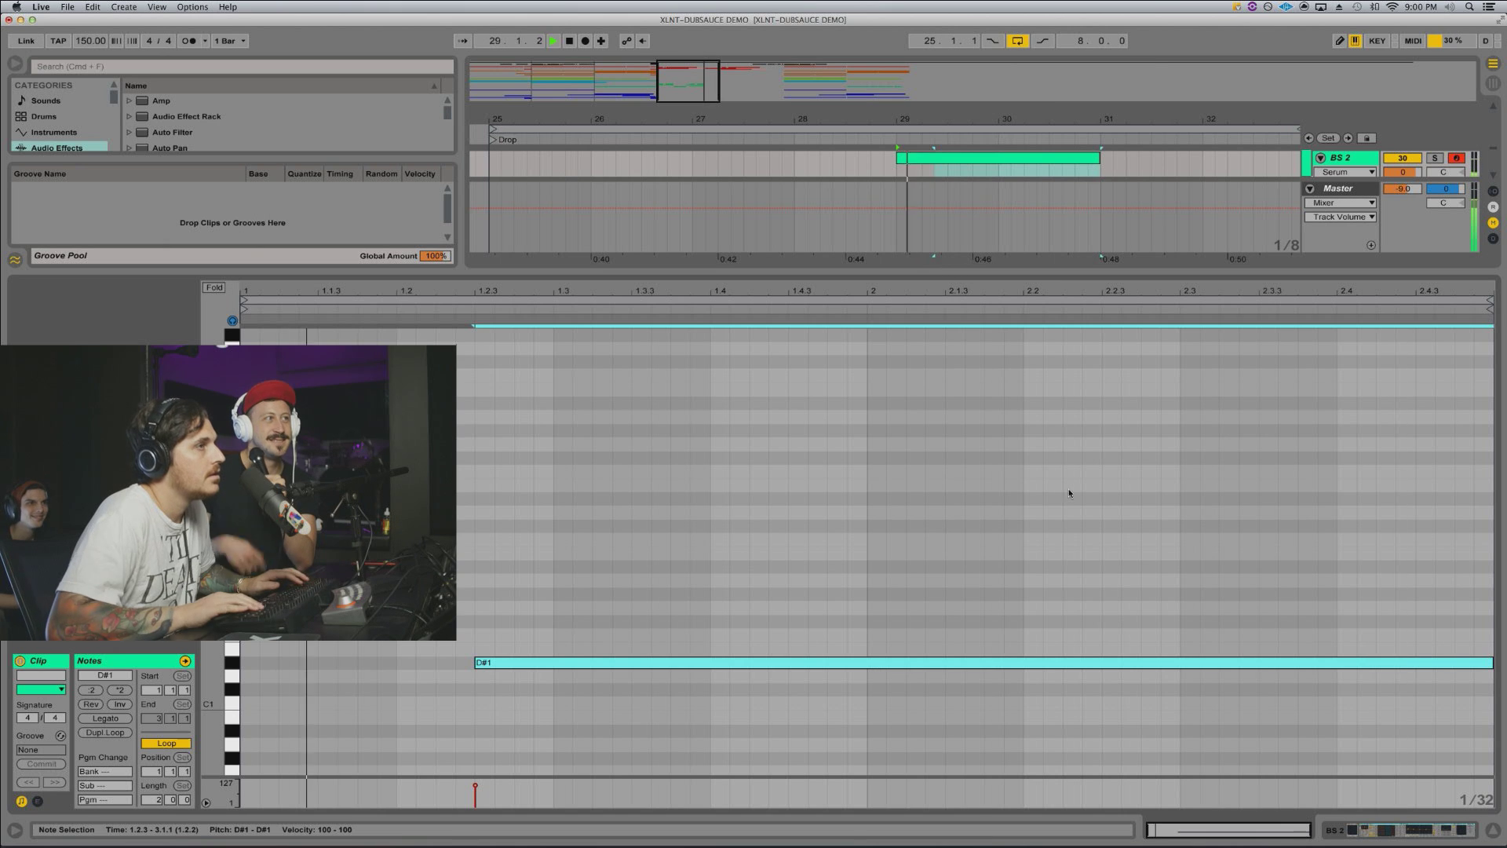
key("shift+Left")
key("shift+Left")
key("shift+Left")
key("shift+Left")
key("shift+Left")
key("shift+Left")
key("shift+Left")
key("shift+Left")
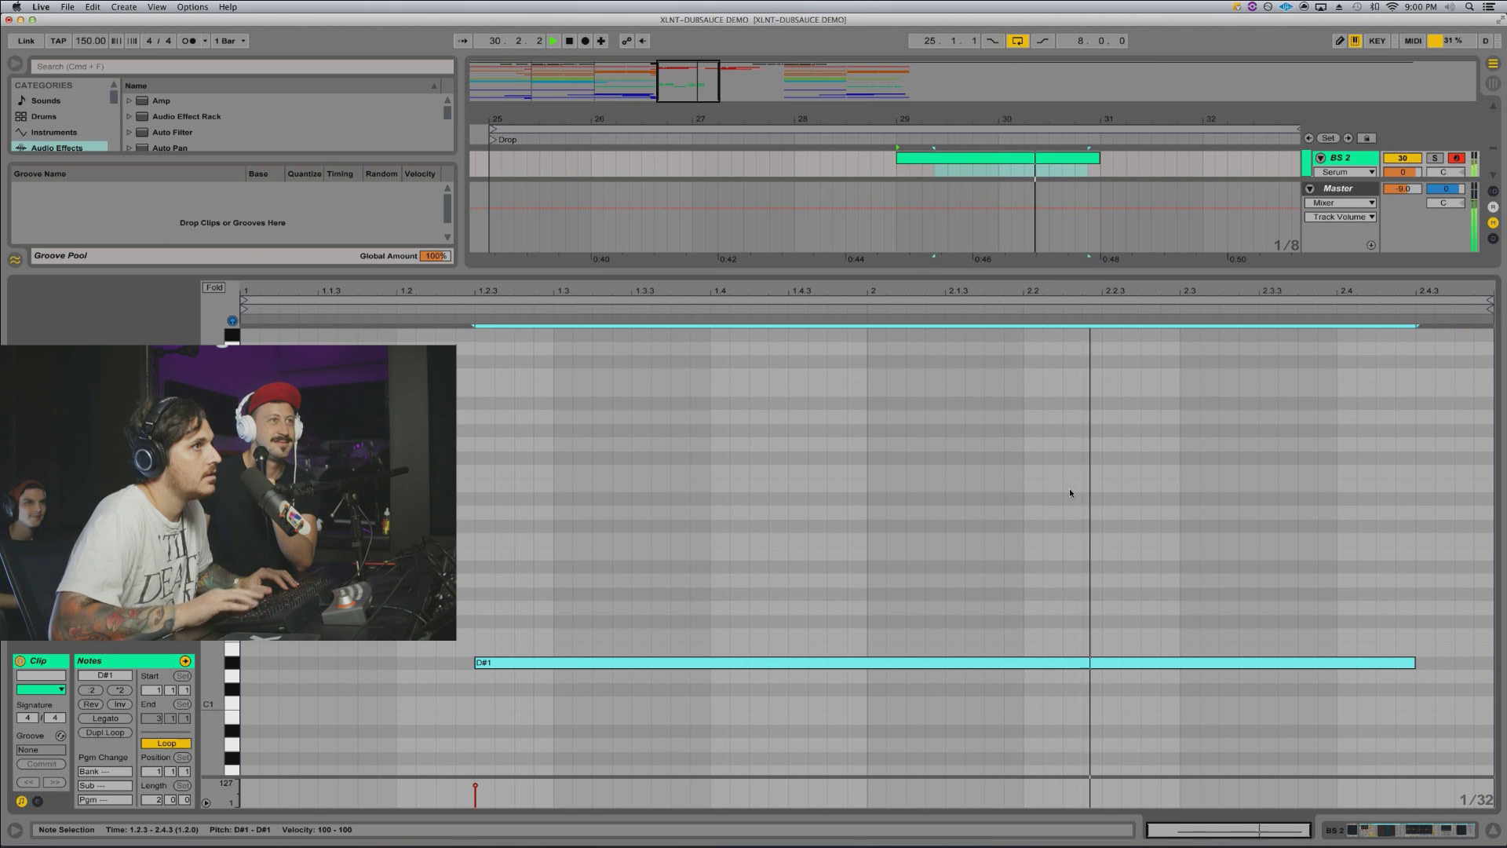
Step: Open the Serum window of the BS 2 clip's track and audition the section from 29.1.1
key("space")
key("space")
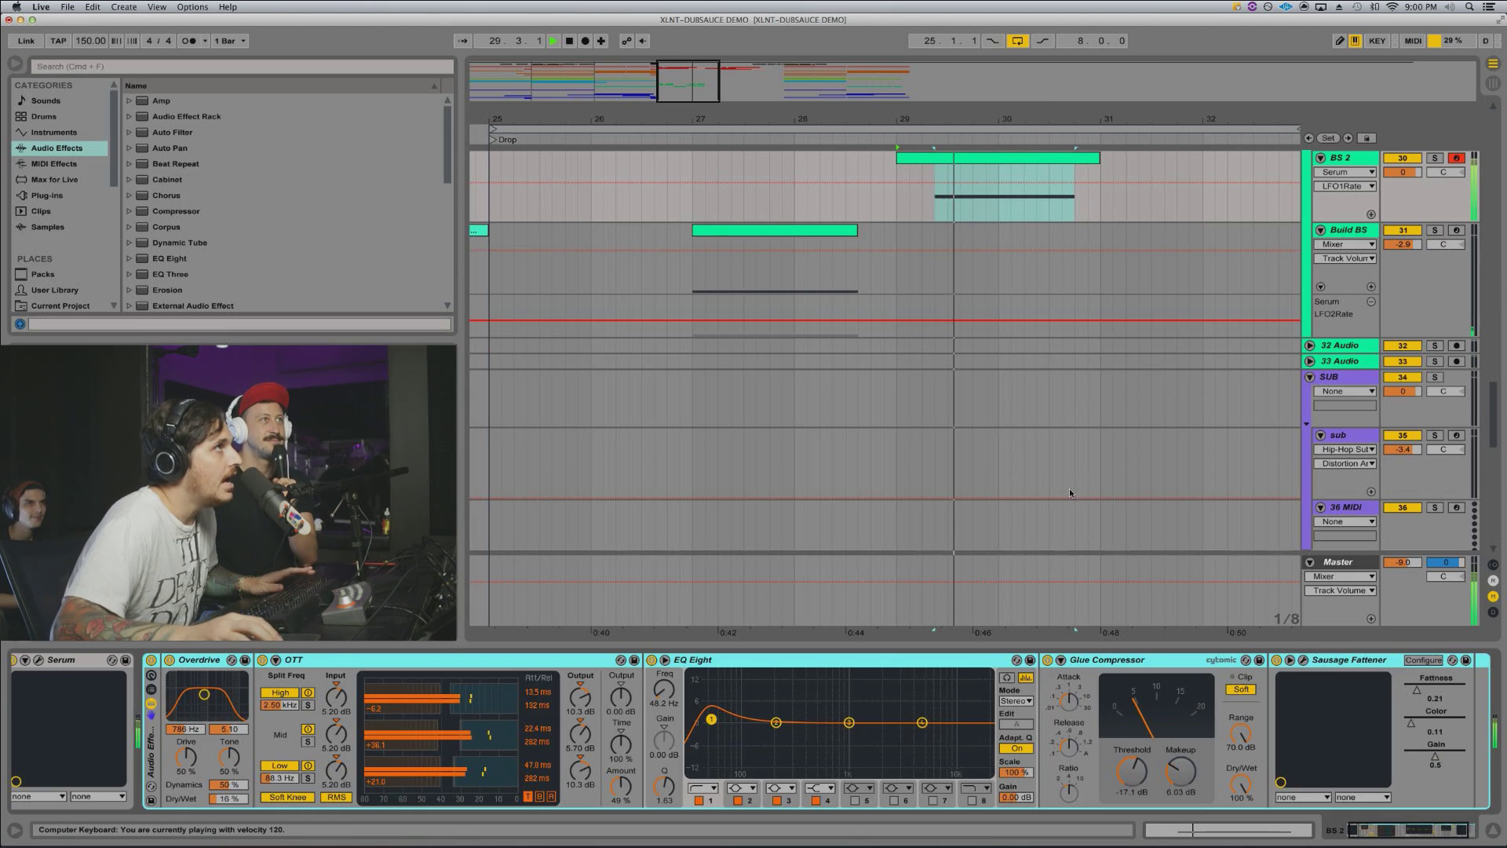
left_click(928, 166)
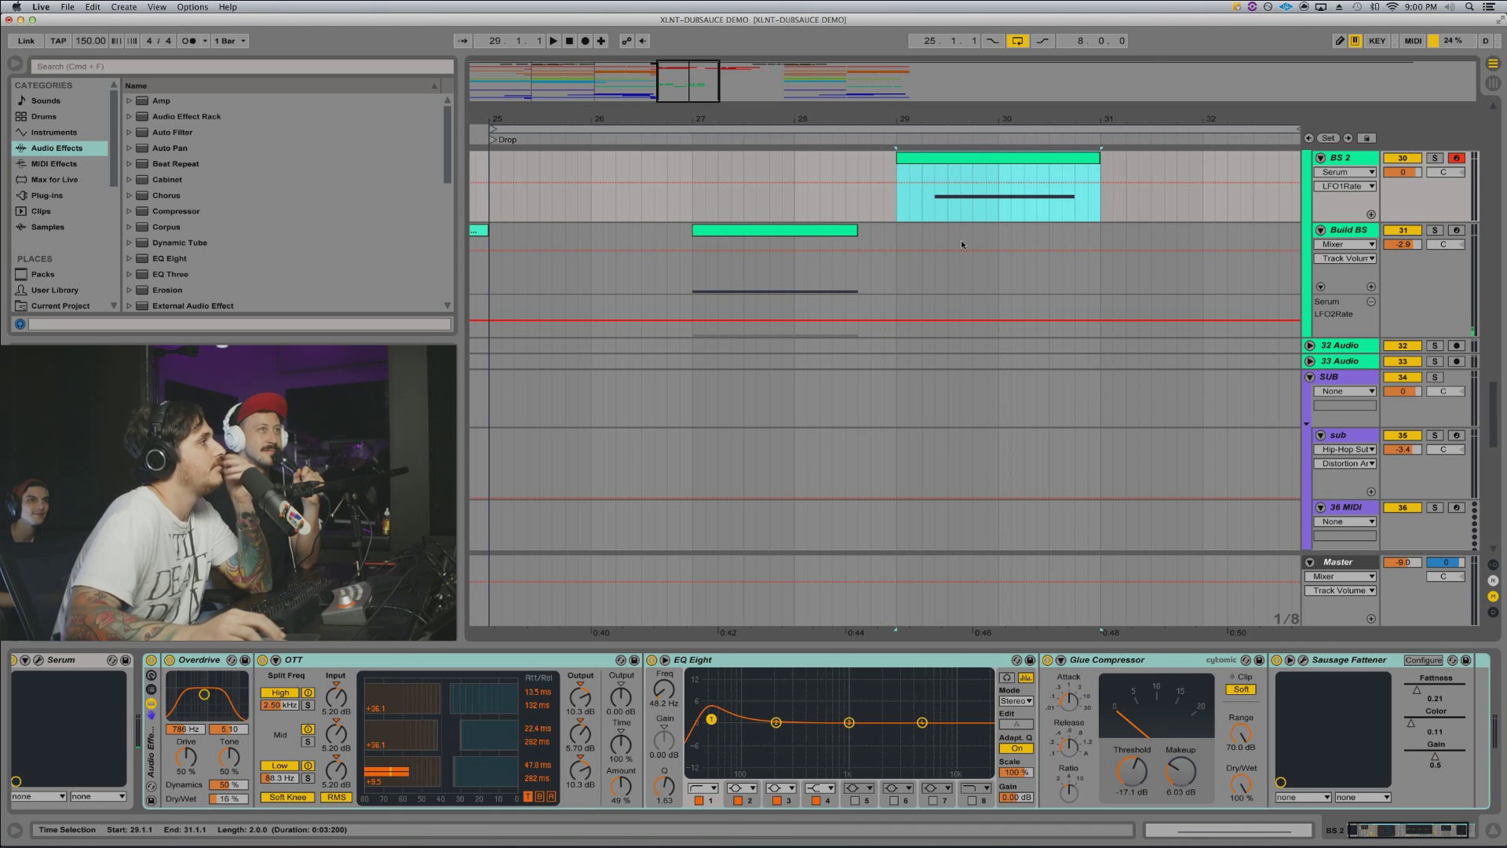
left_click(206, 700)
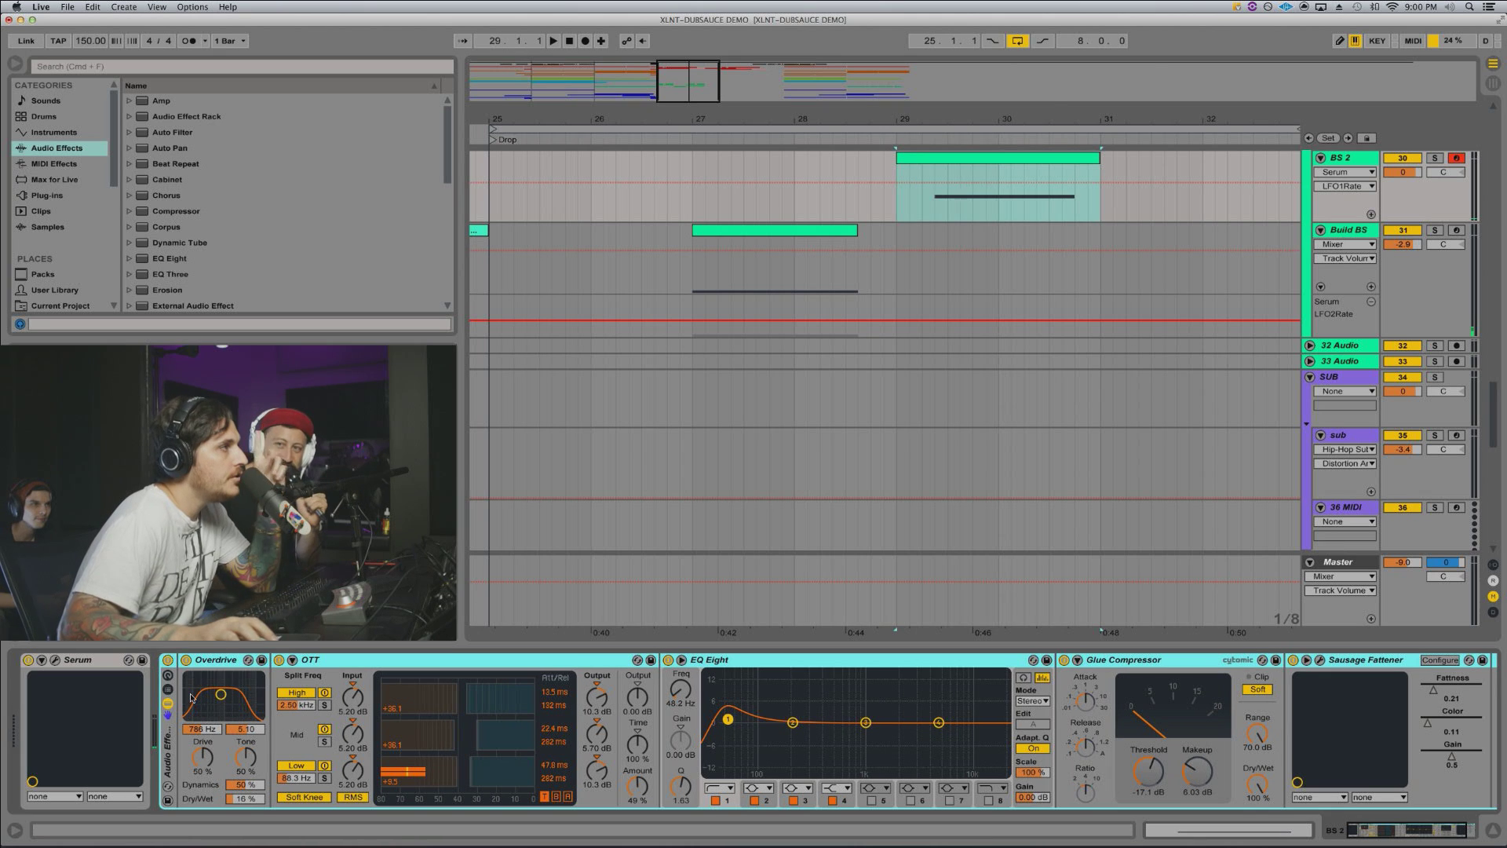
left_click(54, 661)
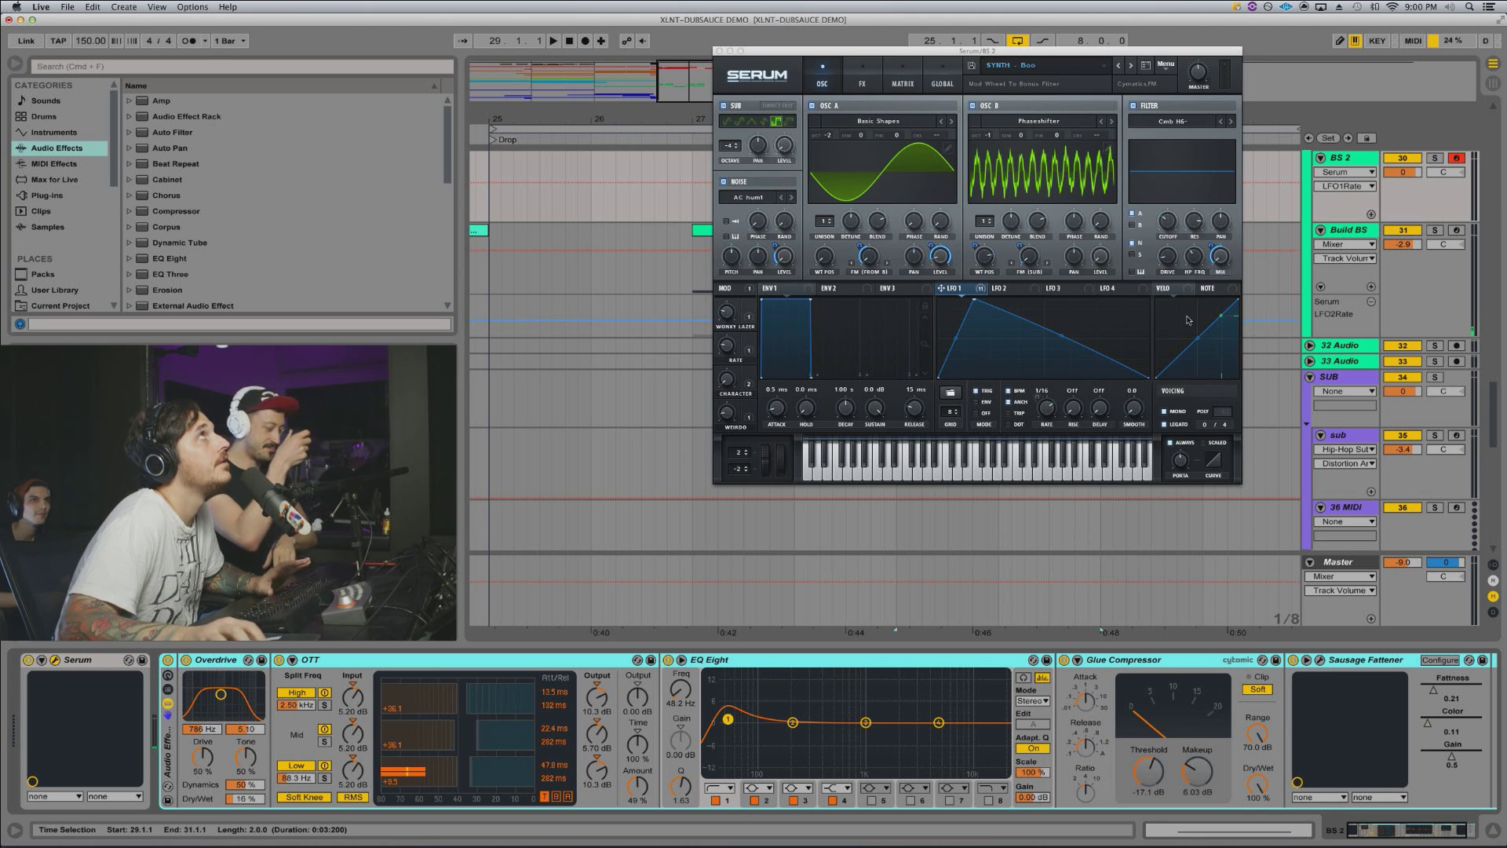
key("space")
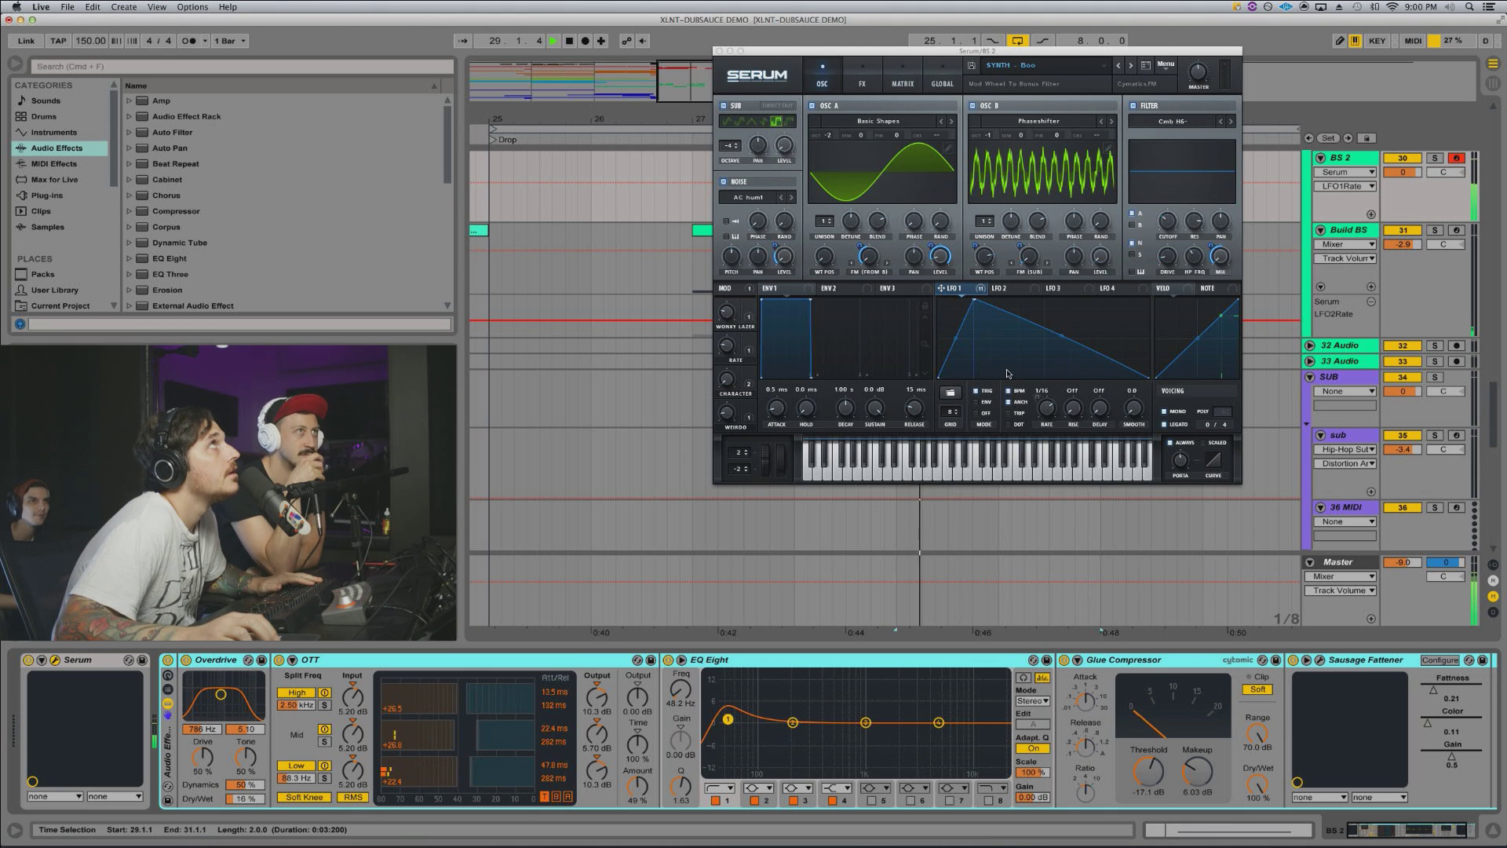
key("space")
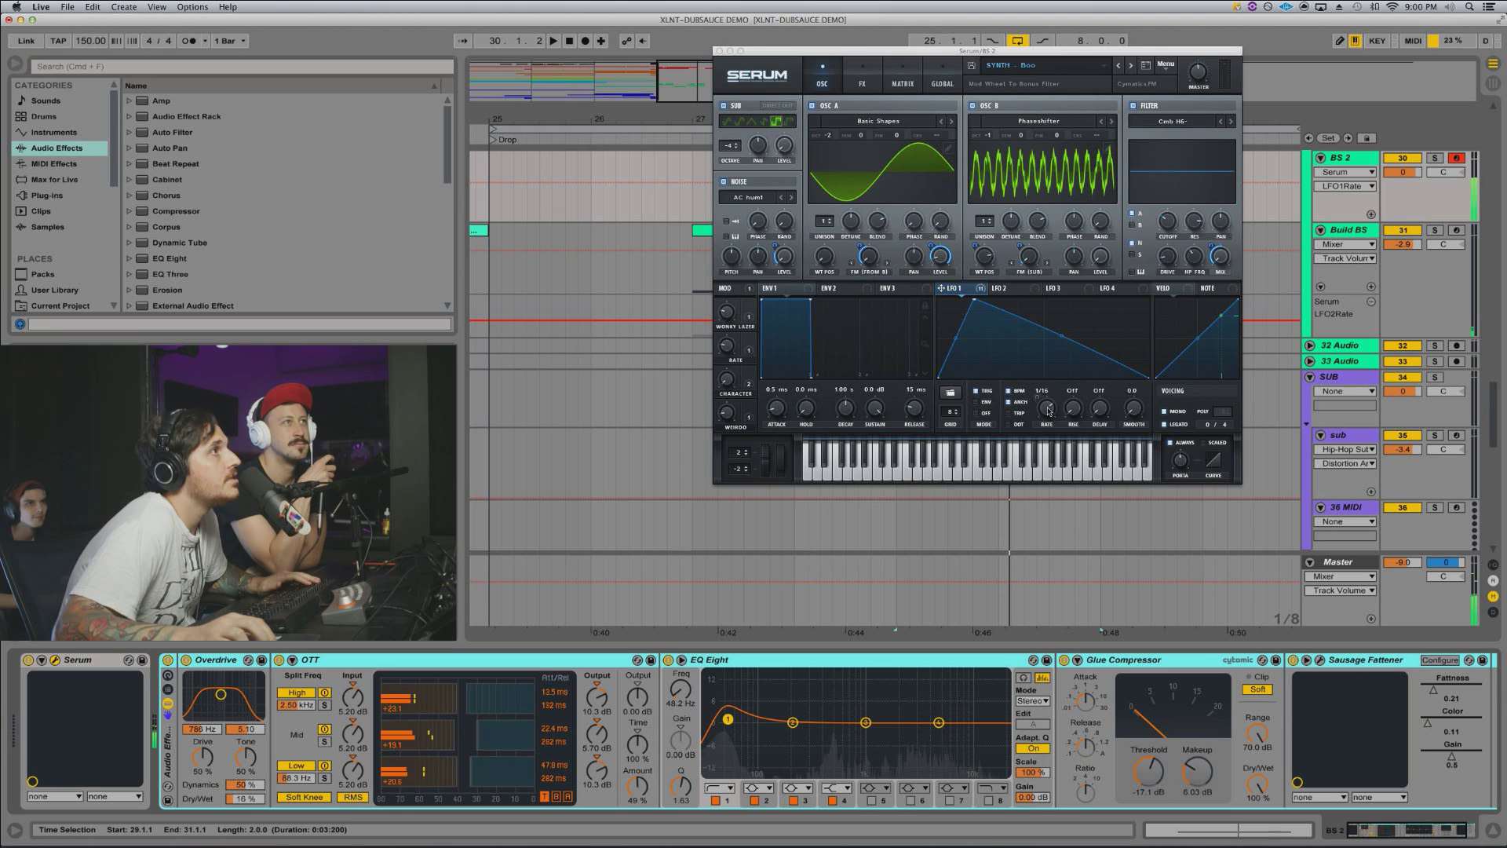
Step: Try a different LFO 1 rate in Serum while repeatedly auditioning the BS 2 clip
left_click(1048, 409)
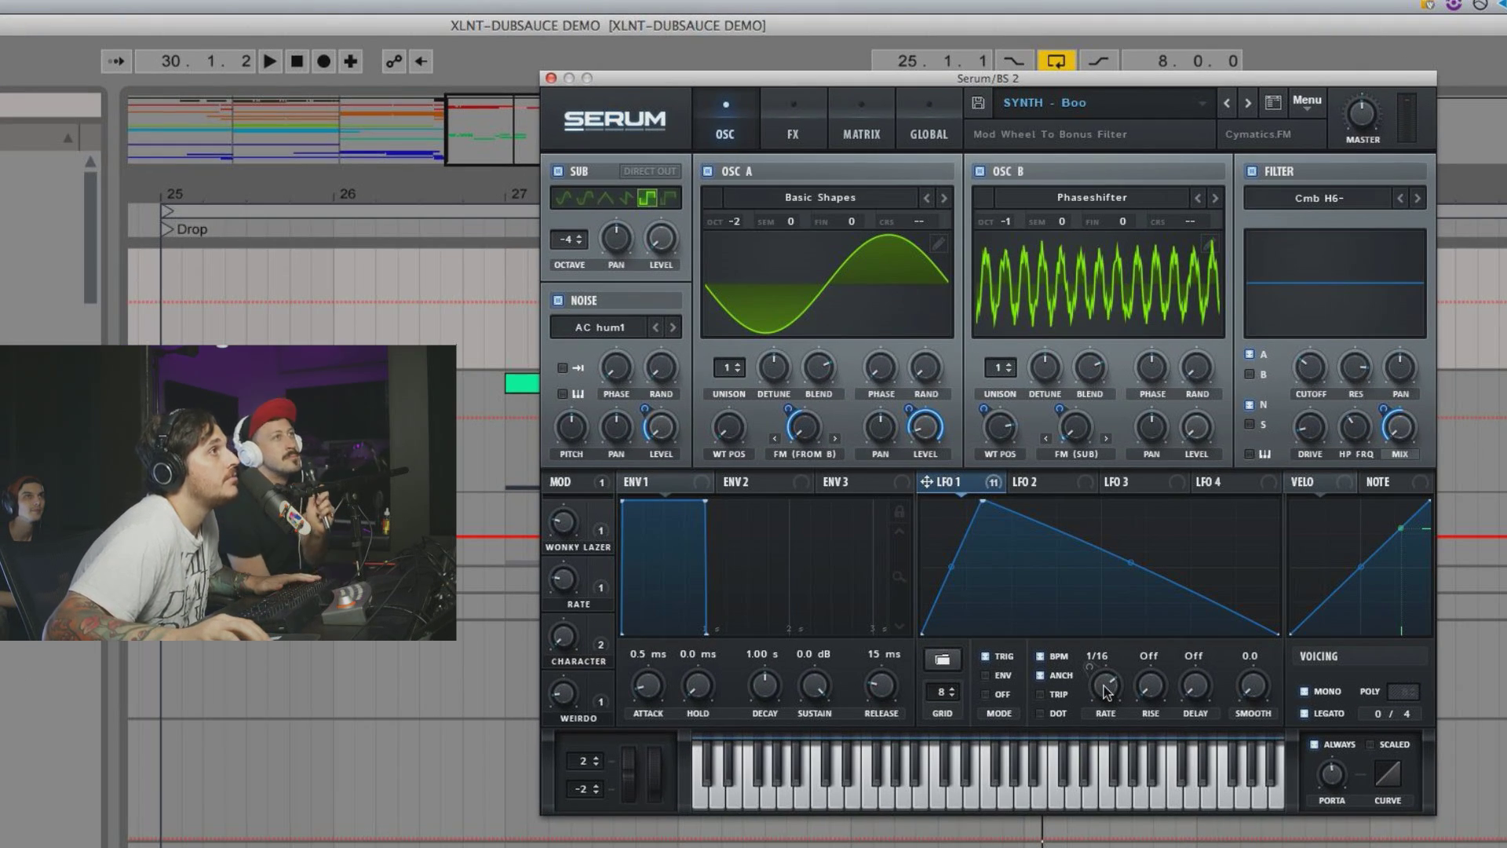
key("space")
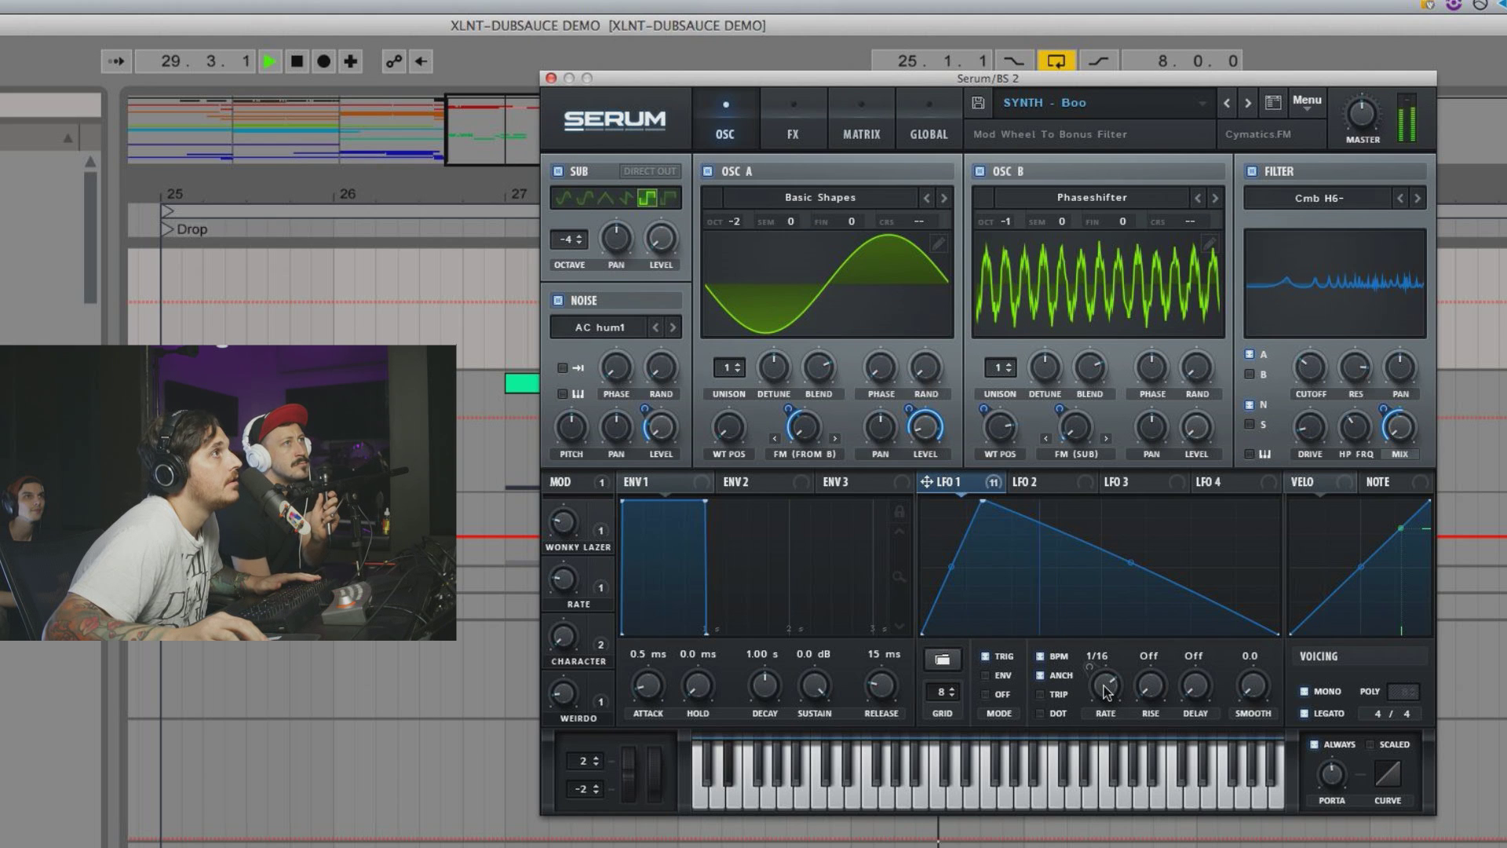
mouse_move(1107, 690)
left_mouse_down()
mouse_move(1109, 722)
mouse_move(1106, 704)
left_mouse_up()
key("space")
key("space")
key("space")
key("space")
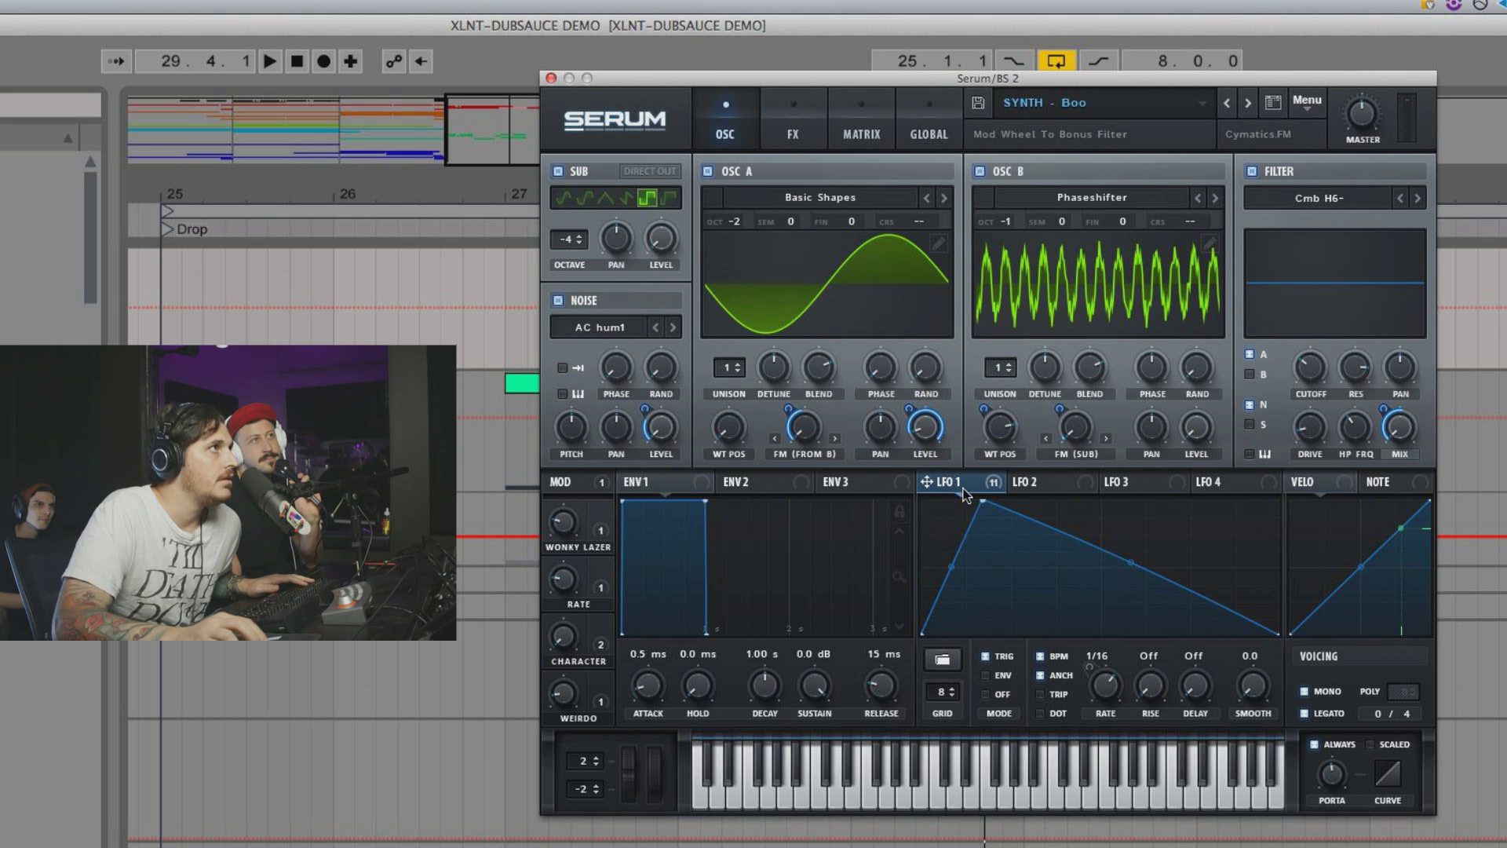
Step: Bend the falling segment of Serum's LFO 1 shape inward and audition the bass
mouse_move(1122, 559)
left_mouse_down()
mouse_move(1137, 528)
mouse_move(1129, 575)
left_mouse_up()
key("space")
key("space")
key("space")
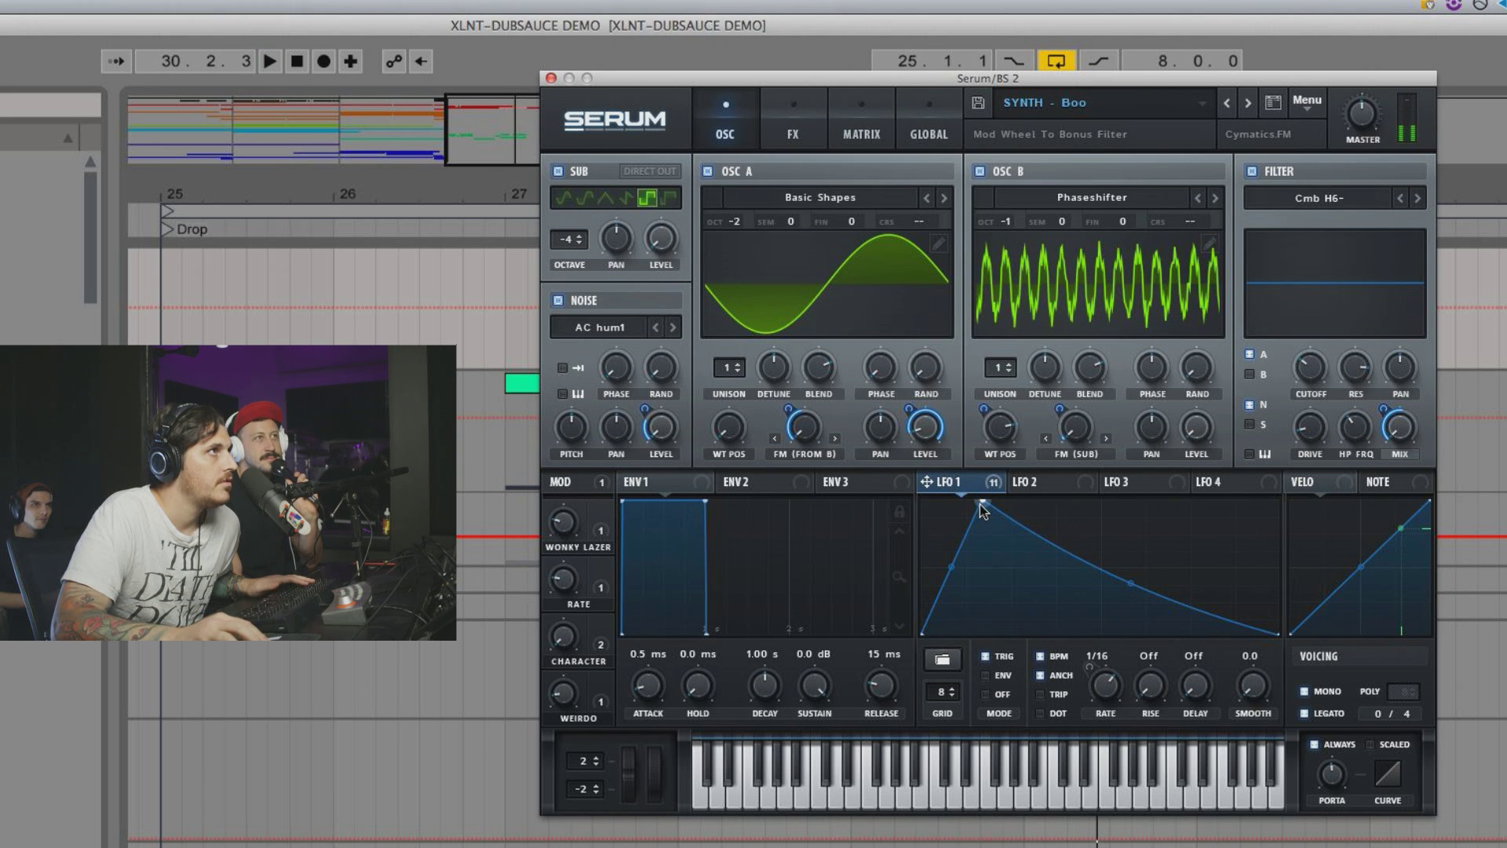
Step: Try a later peak and an inward-bent rising segment on LFO 1, leaving the peak slightly later than its original position
left_click_drag(983, 500, 1086, 500)
mouse_move(1005, 566)
left_mouse_down()
mouse_move(1003, 544)
mouse_move(1004, 582)
left_mouse_up()
key("space")
left_click_drag(1067, 504, 992, 501)
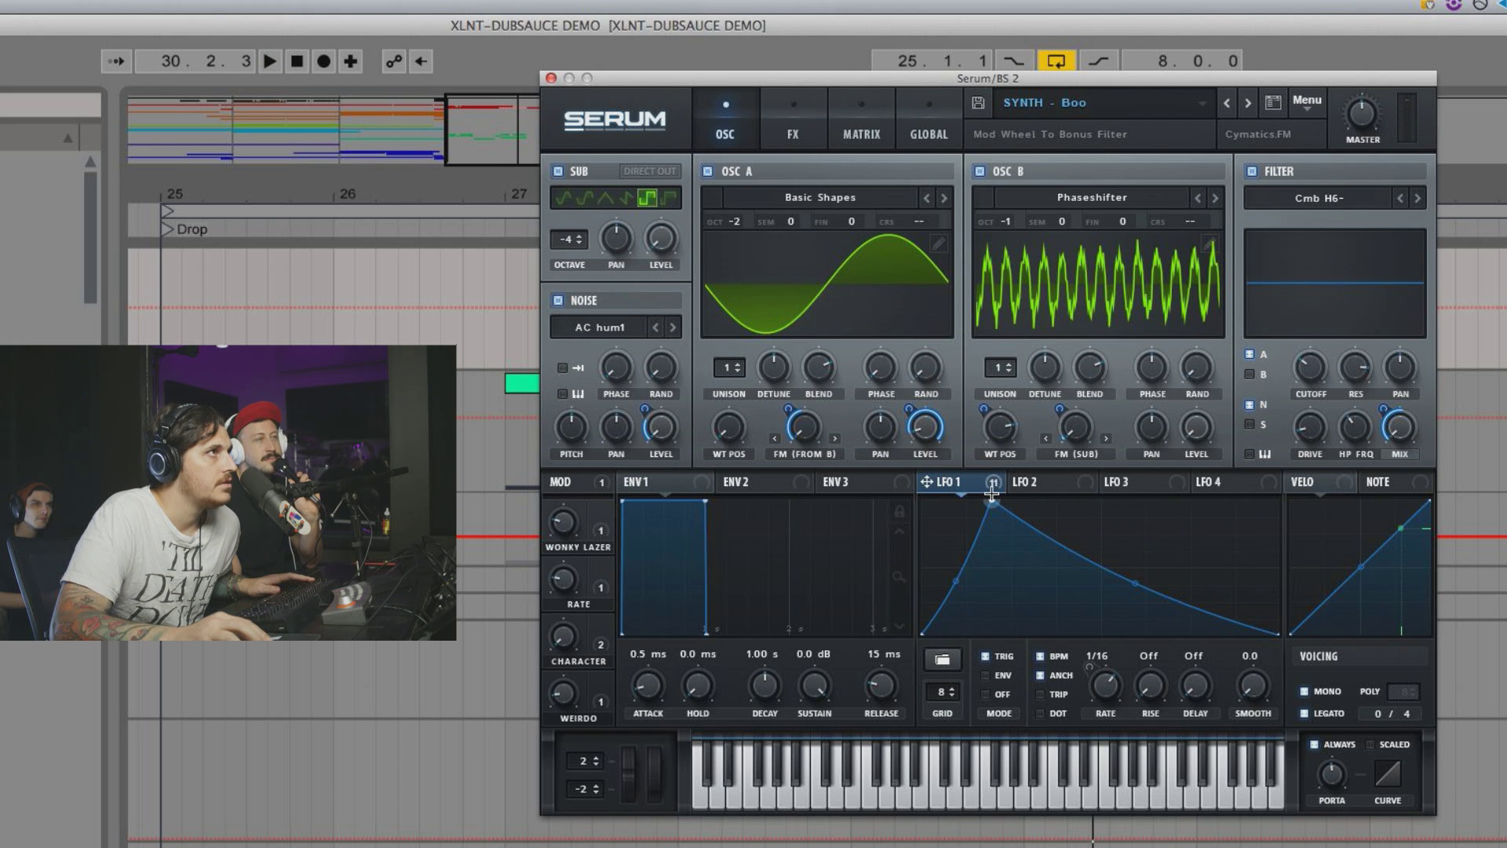
Step: Audition the reshaped LFO 1 and straighten its falling segment again
key("space")
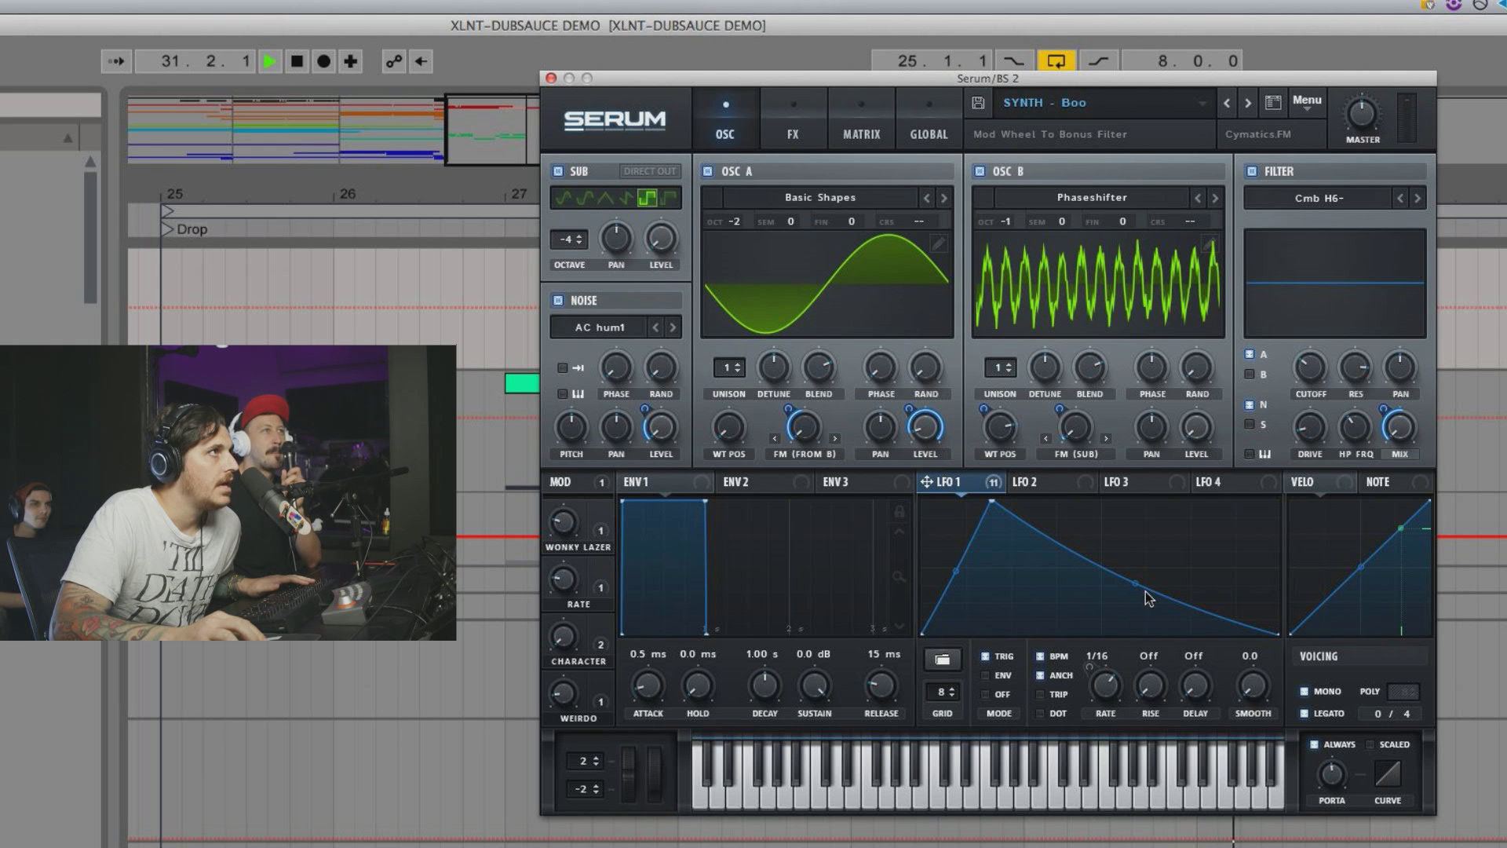
key("space")
left_click_drag(1136, 585, 1137, 579)
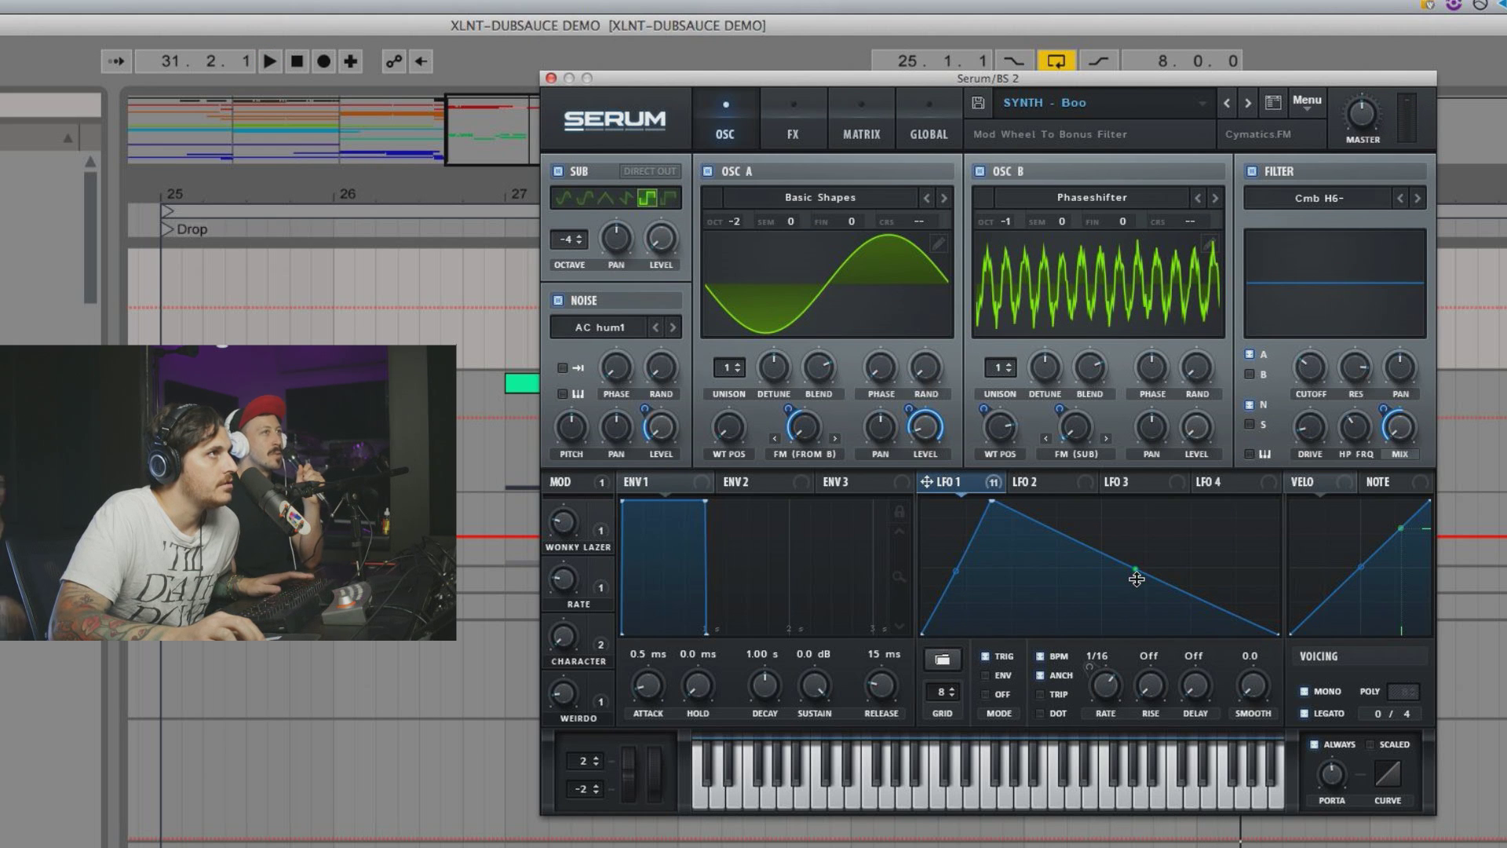
Step: Set Serum's LFO 1 rate to 1/32 between auditions and close the synth window
key("space")
left_click_drag(1109, 681, 1117, 682)
key("space")
key("space")
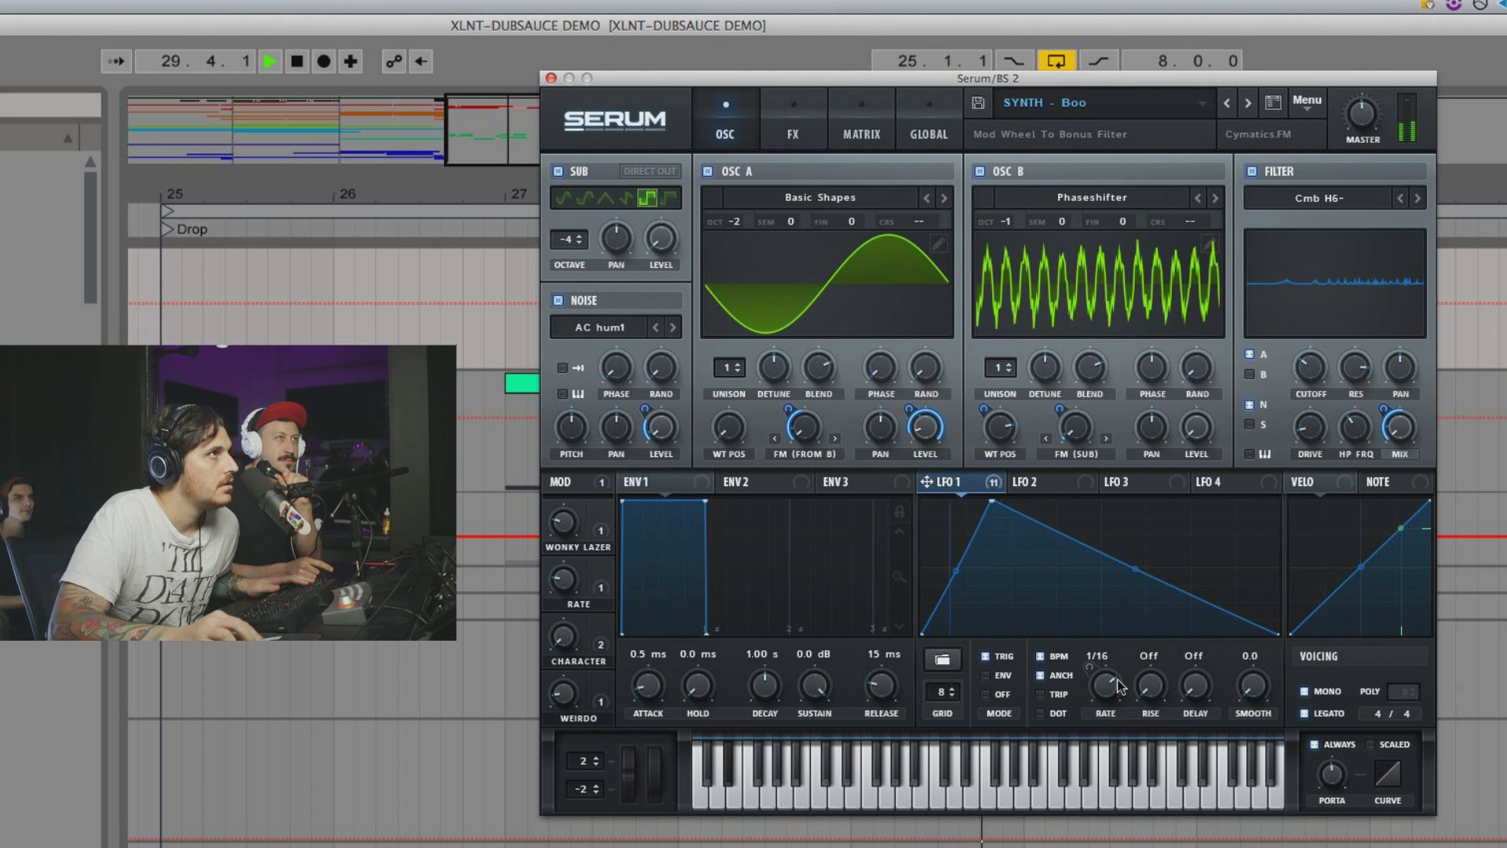
key("space")
left_click_drag(1119, 691, 1126, 685)
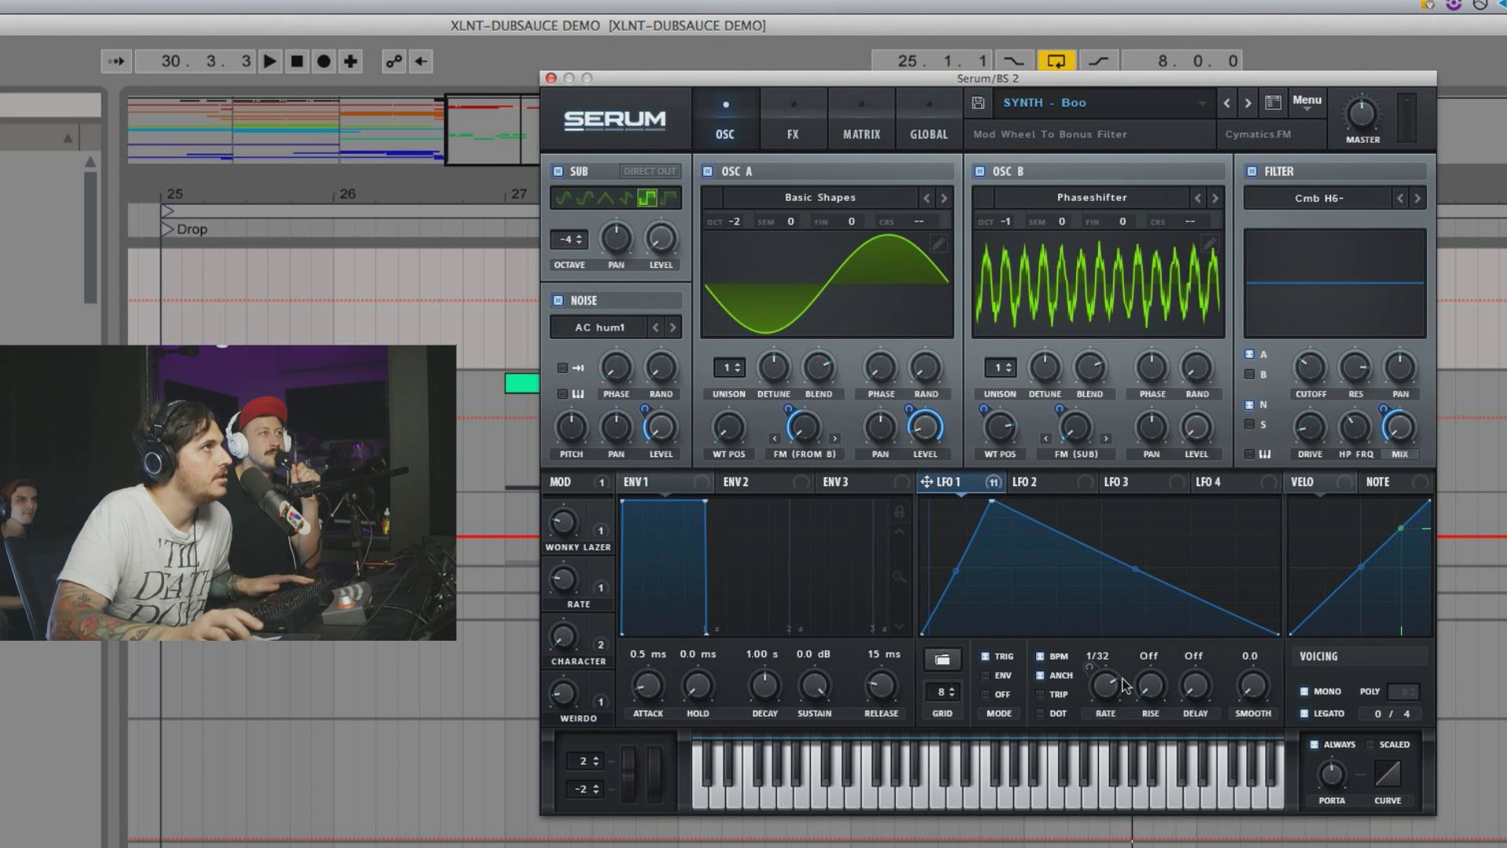
left_click(552, 78)
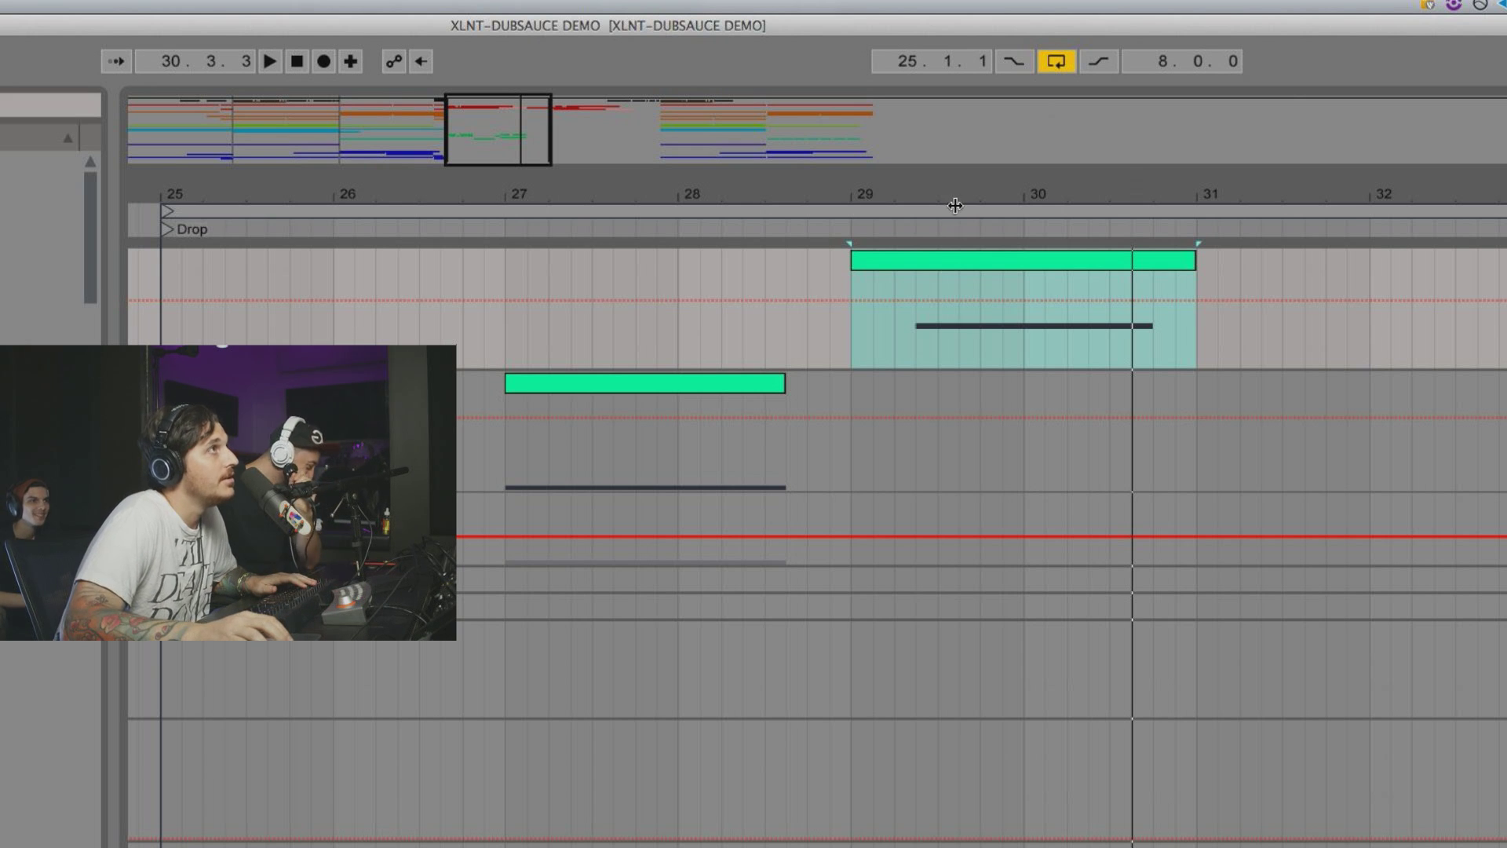
left_click_drag(956, 200, 957, 211)
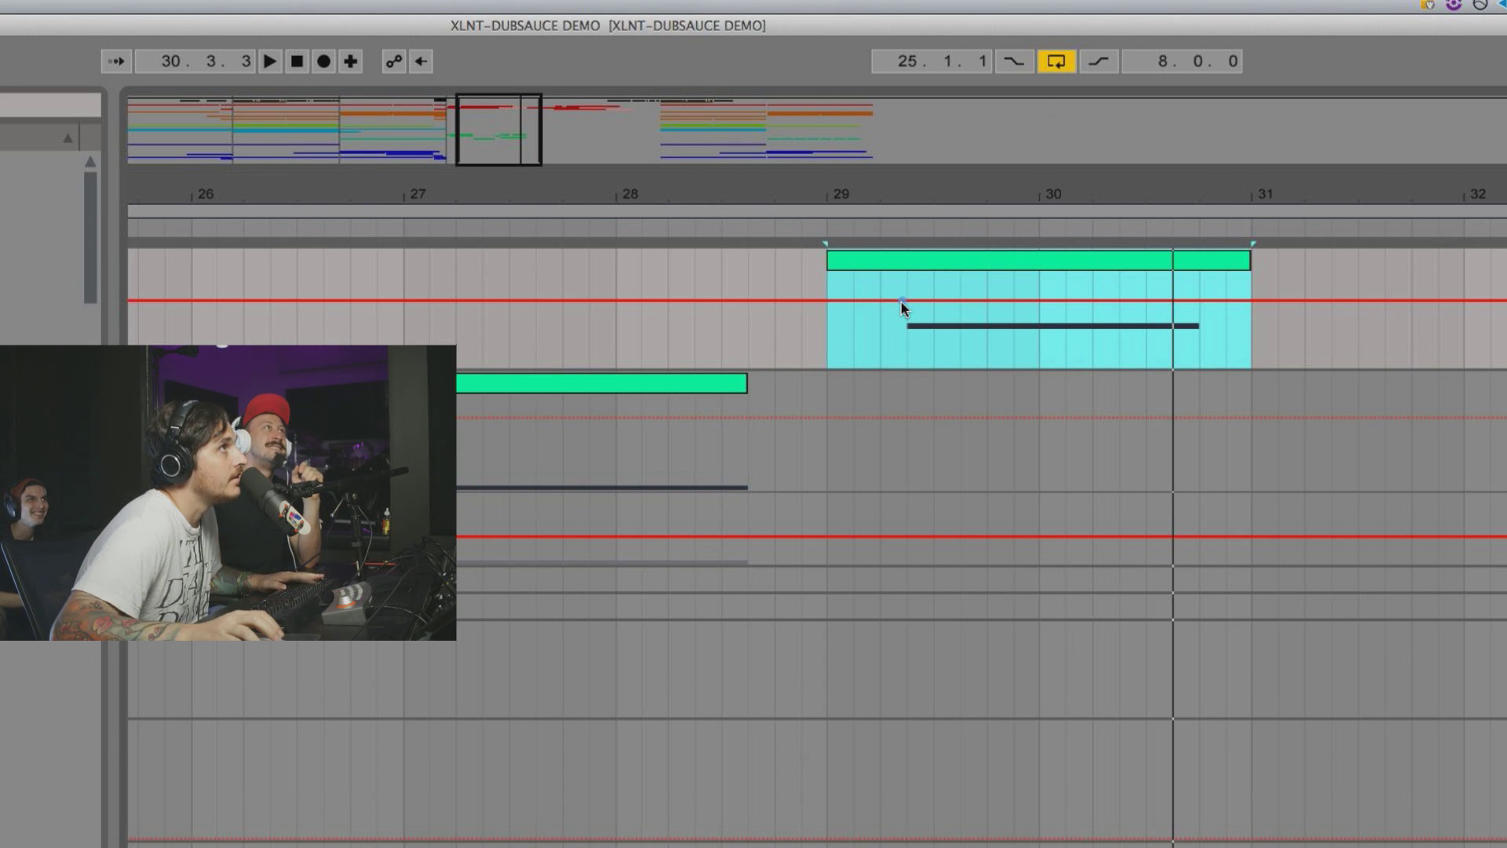
key("super+2")
key("super+2")
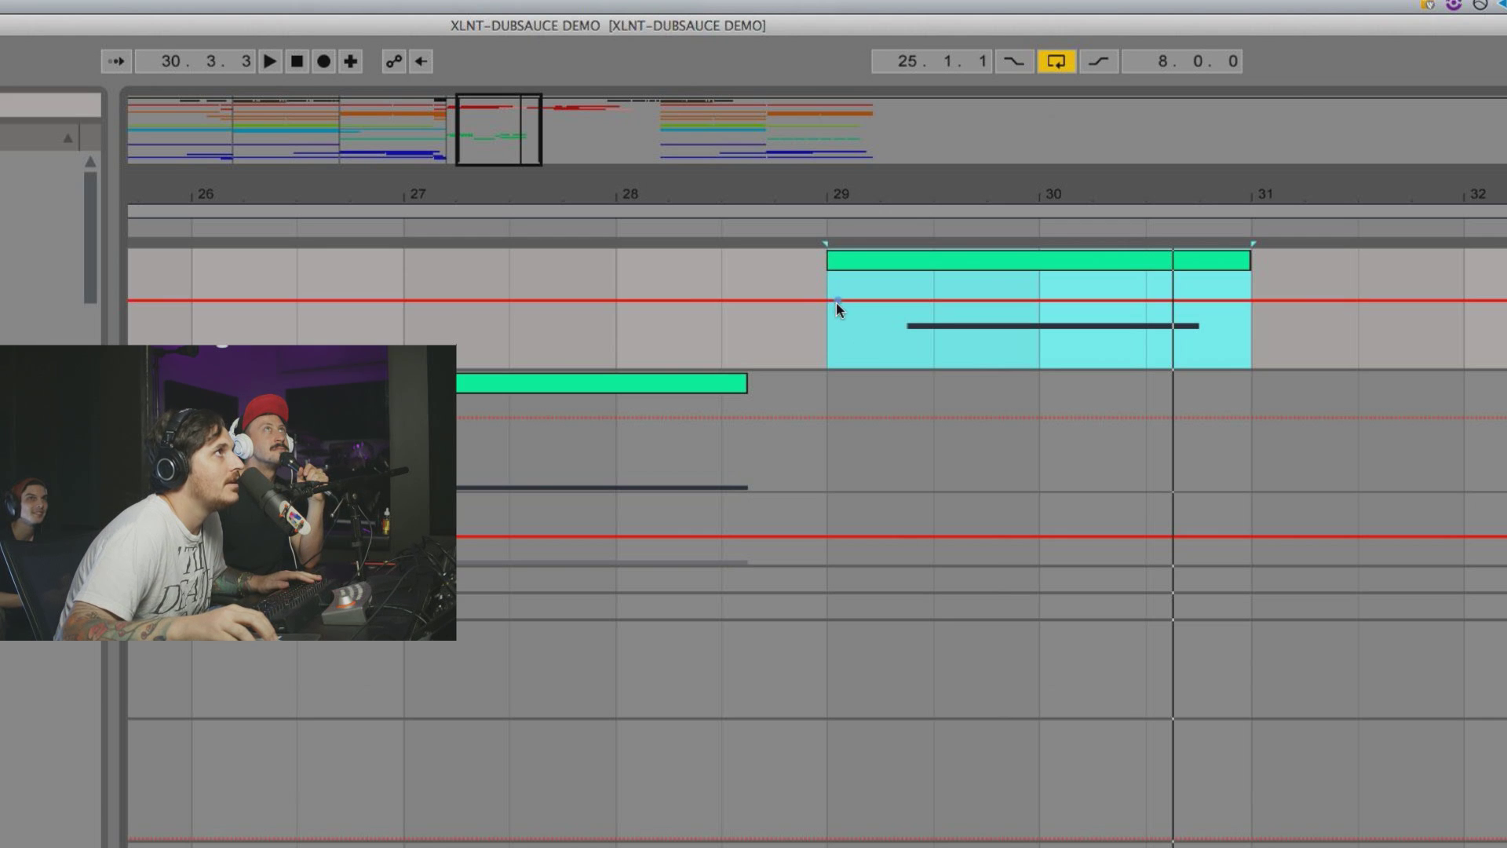
key("super+1")
key("super+1")
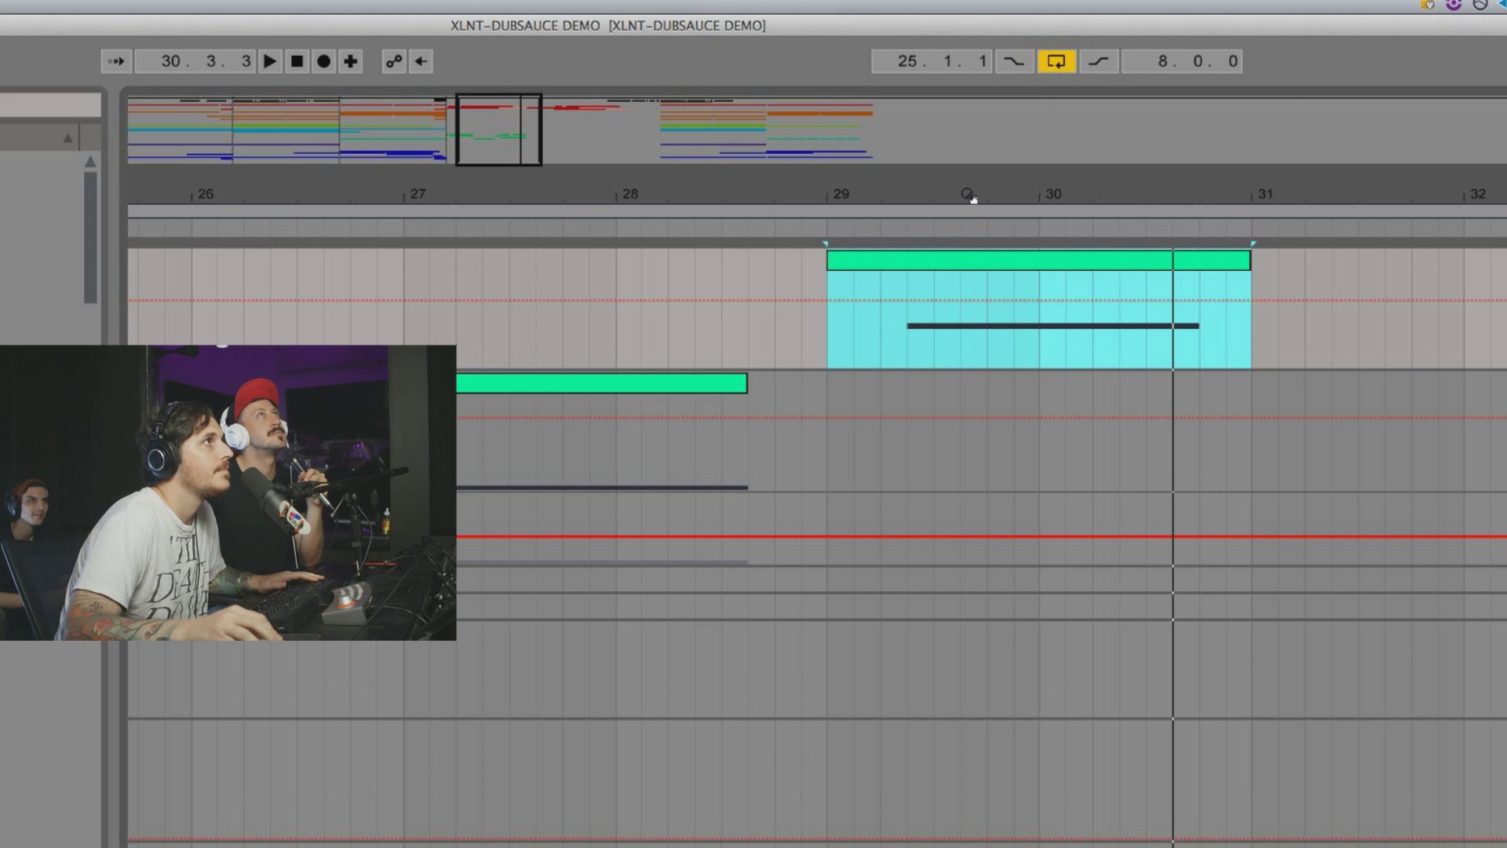
Step: Play the BS 2 clip twice from bar 29 to judge where the LFO rate should change
left_click_drag(967, 195, 967, 198)
left_click(794, 336)
key("space")
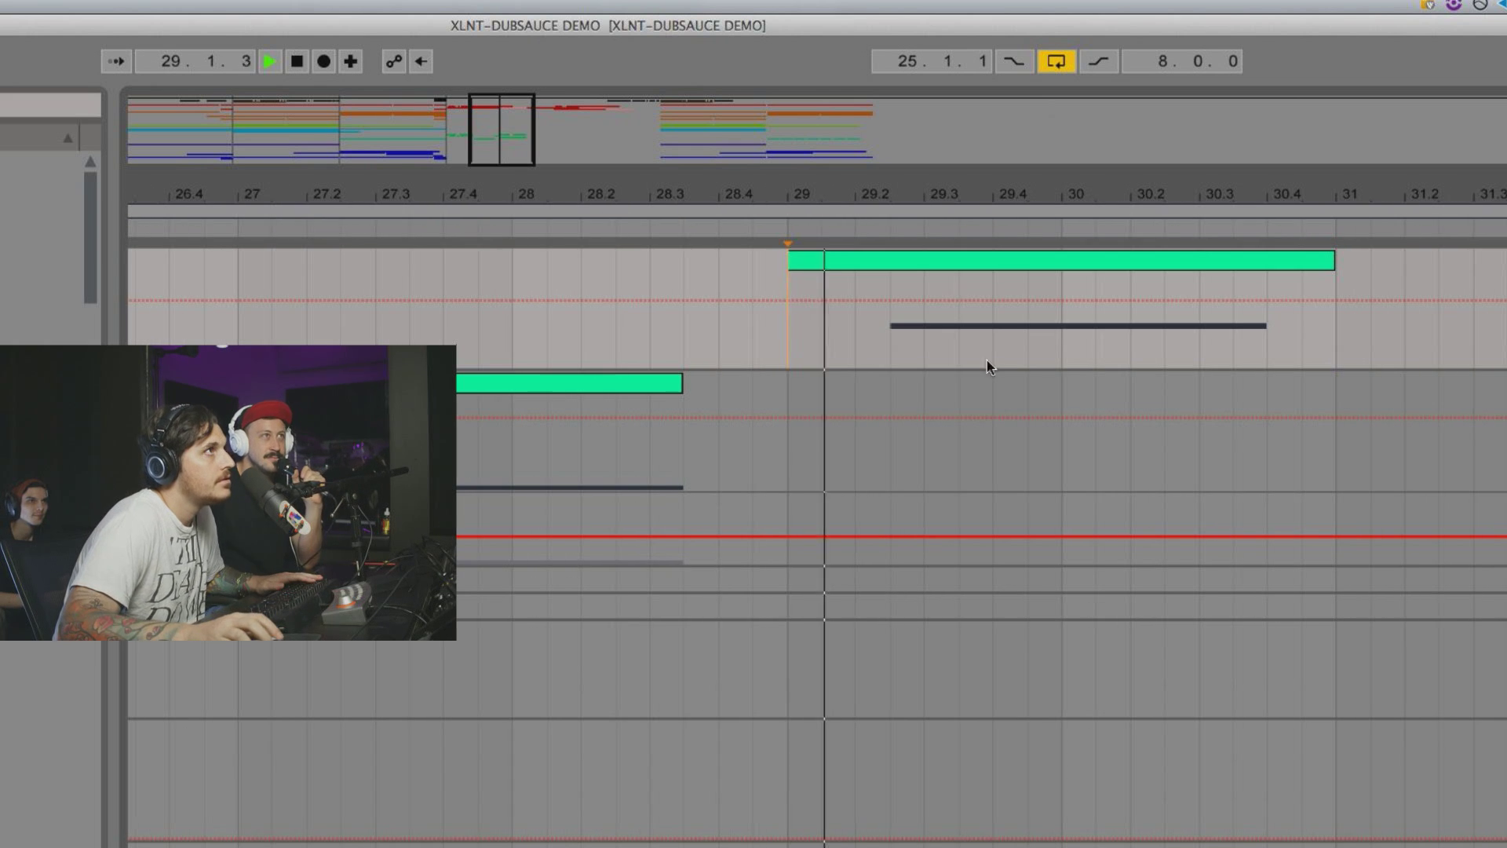
key("space")
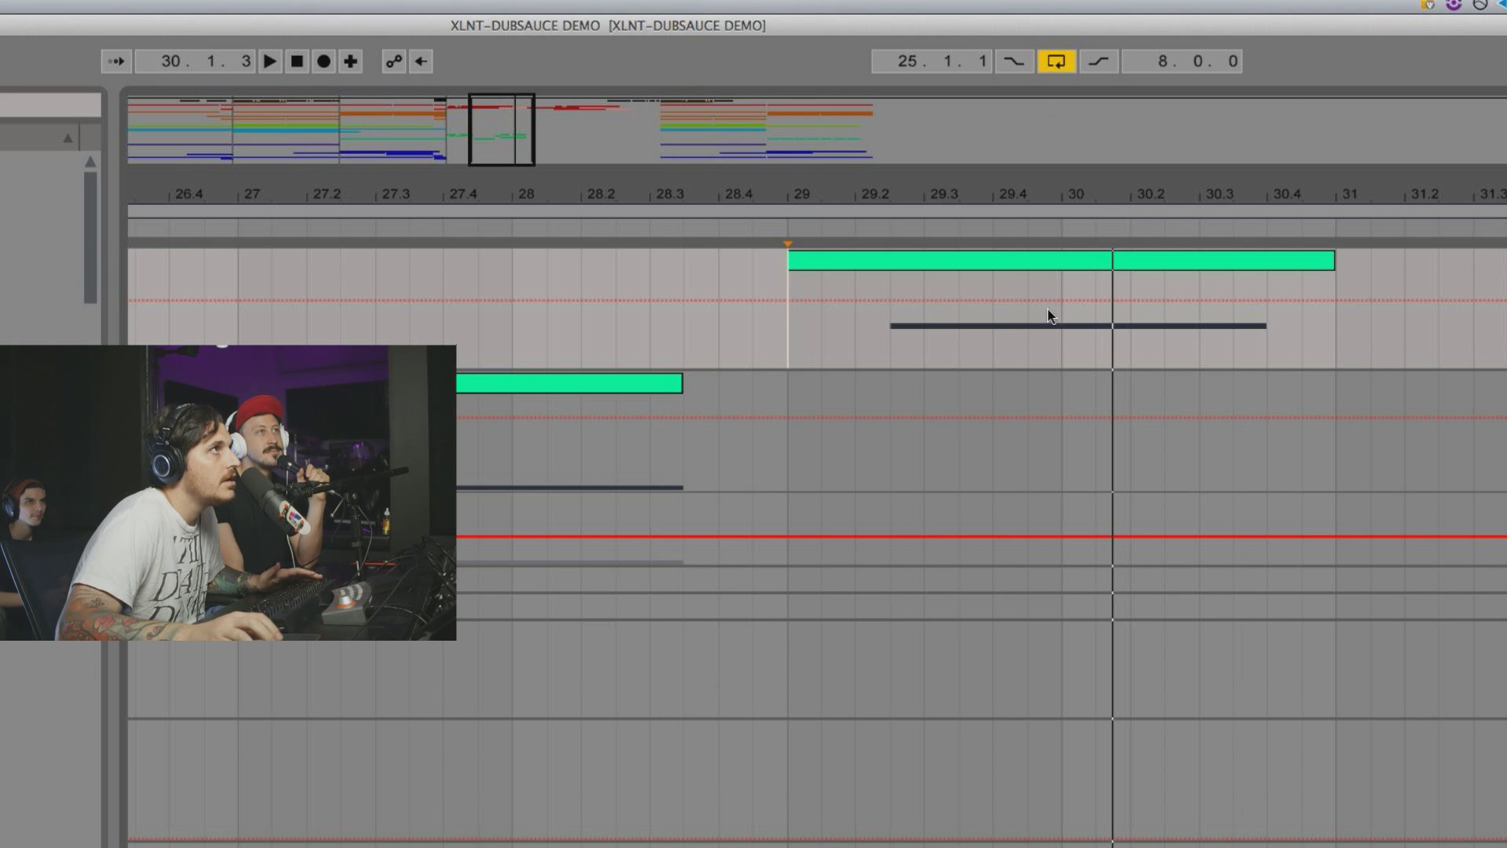
key("space")
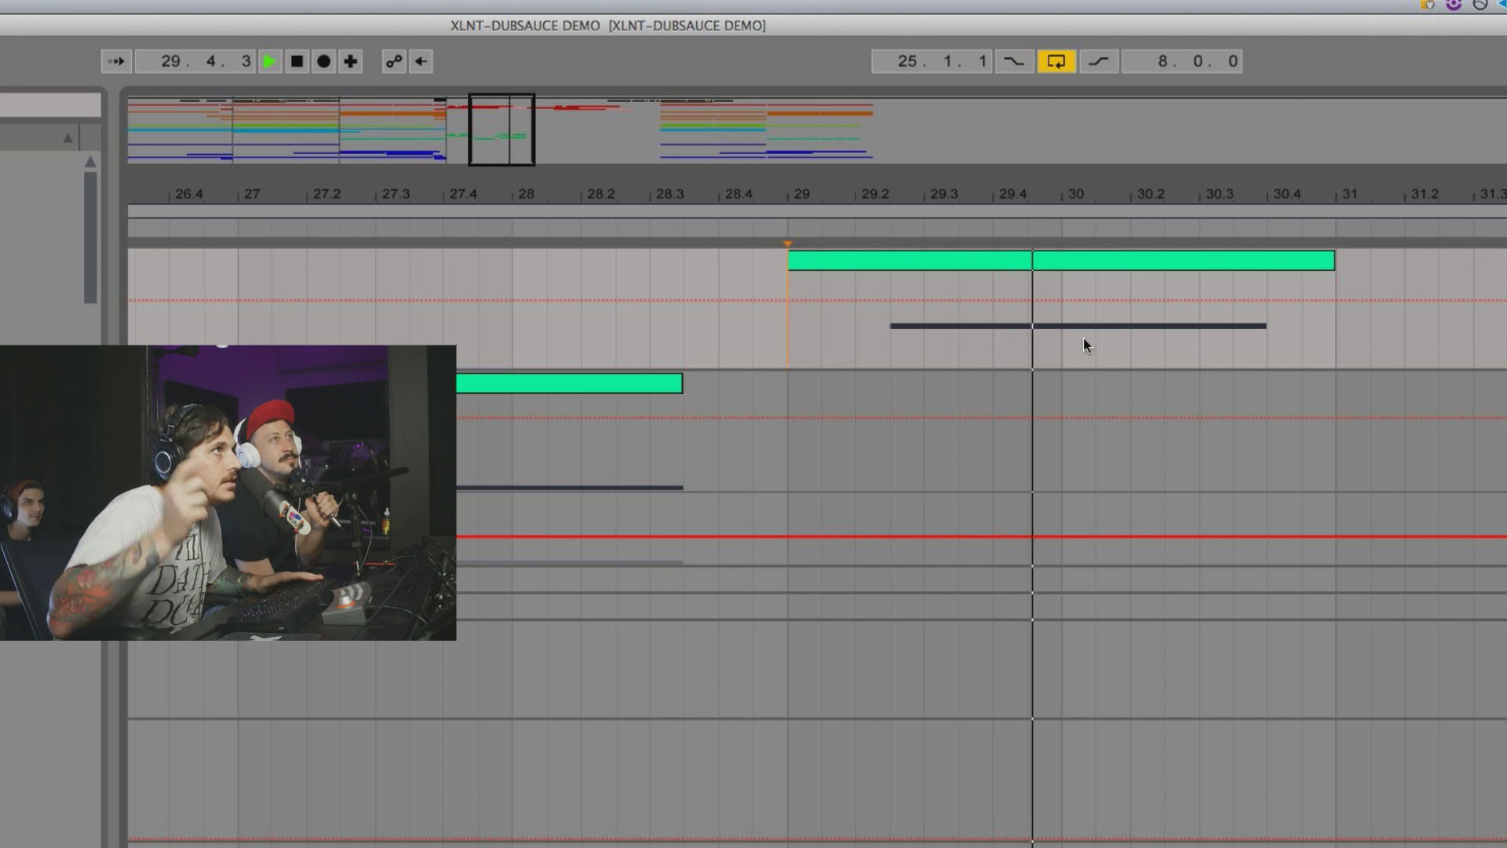
key("space")
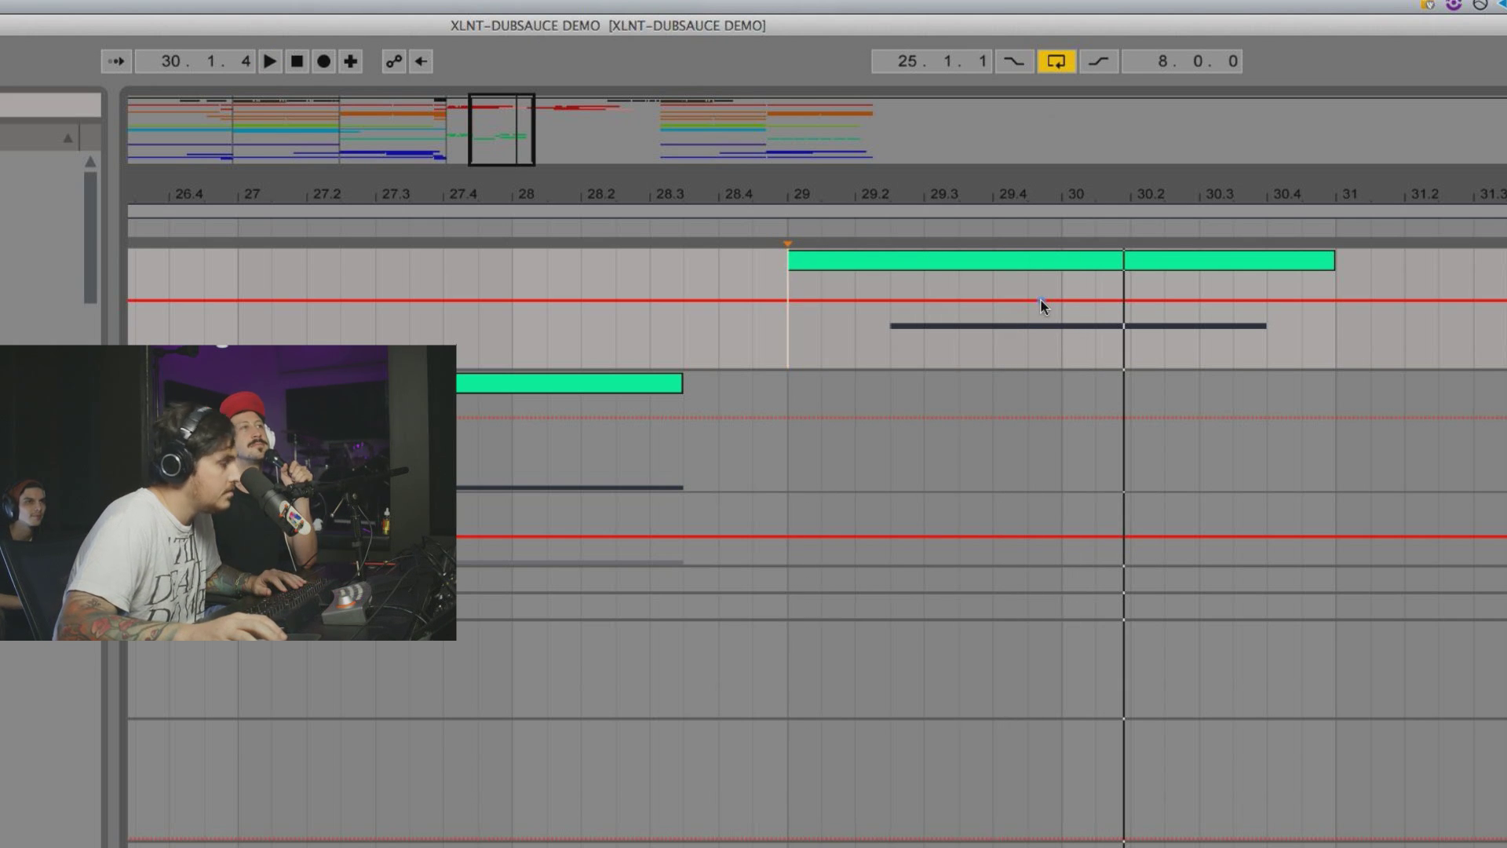
Step: Draw a dip of about 0.68 in BS 2's LFO1Rate automation from 29.4.3 to 30.1.3
key("b")
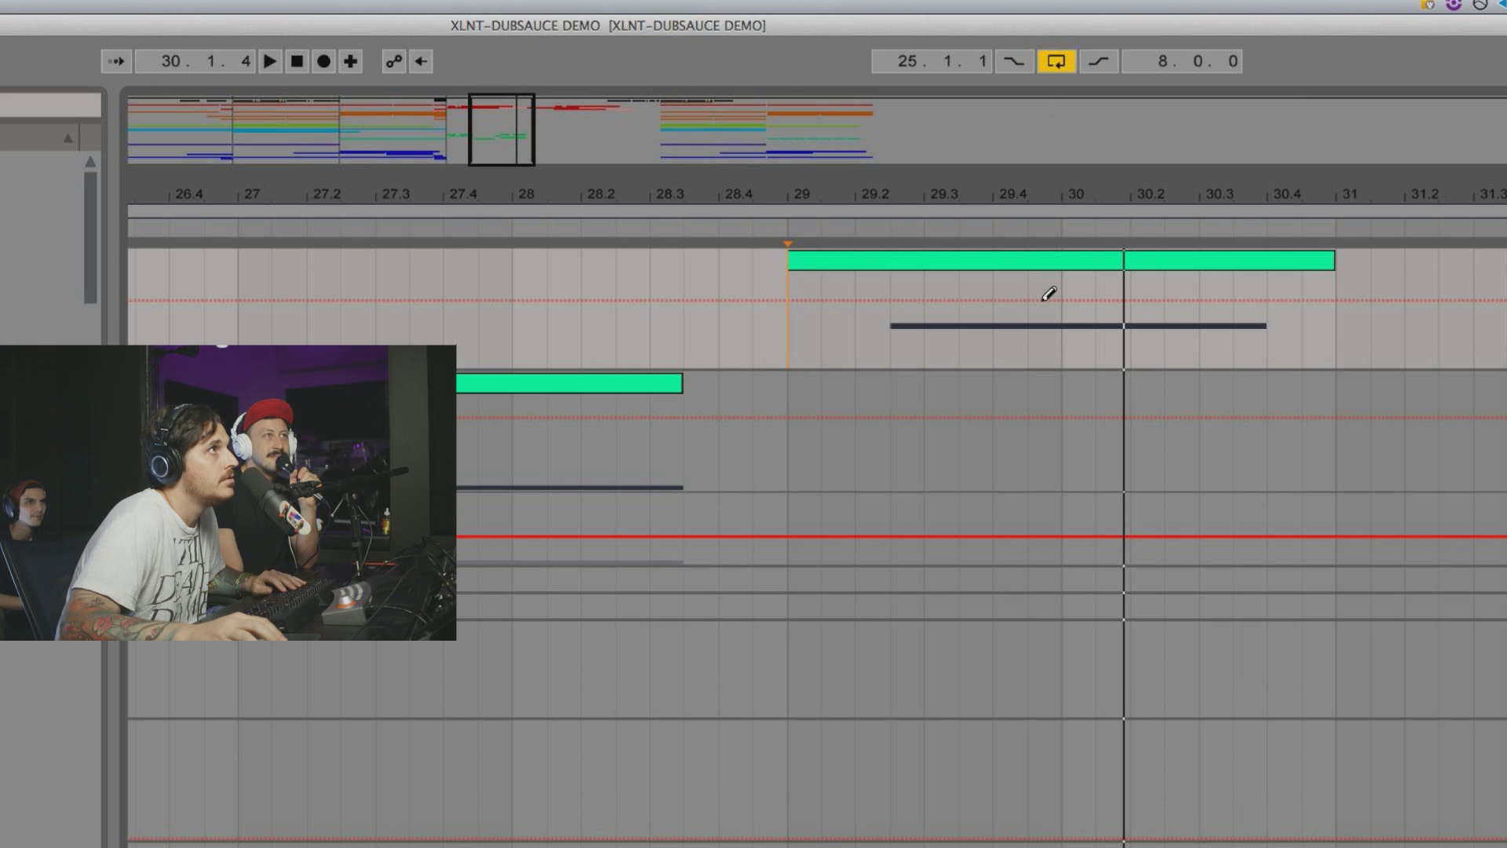
left_click(1048, 297)
left_click(1042, 302)
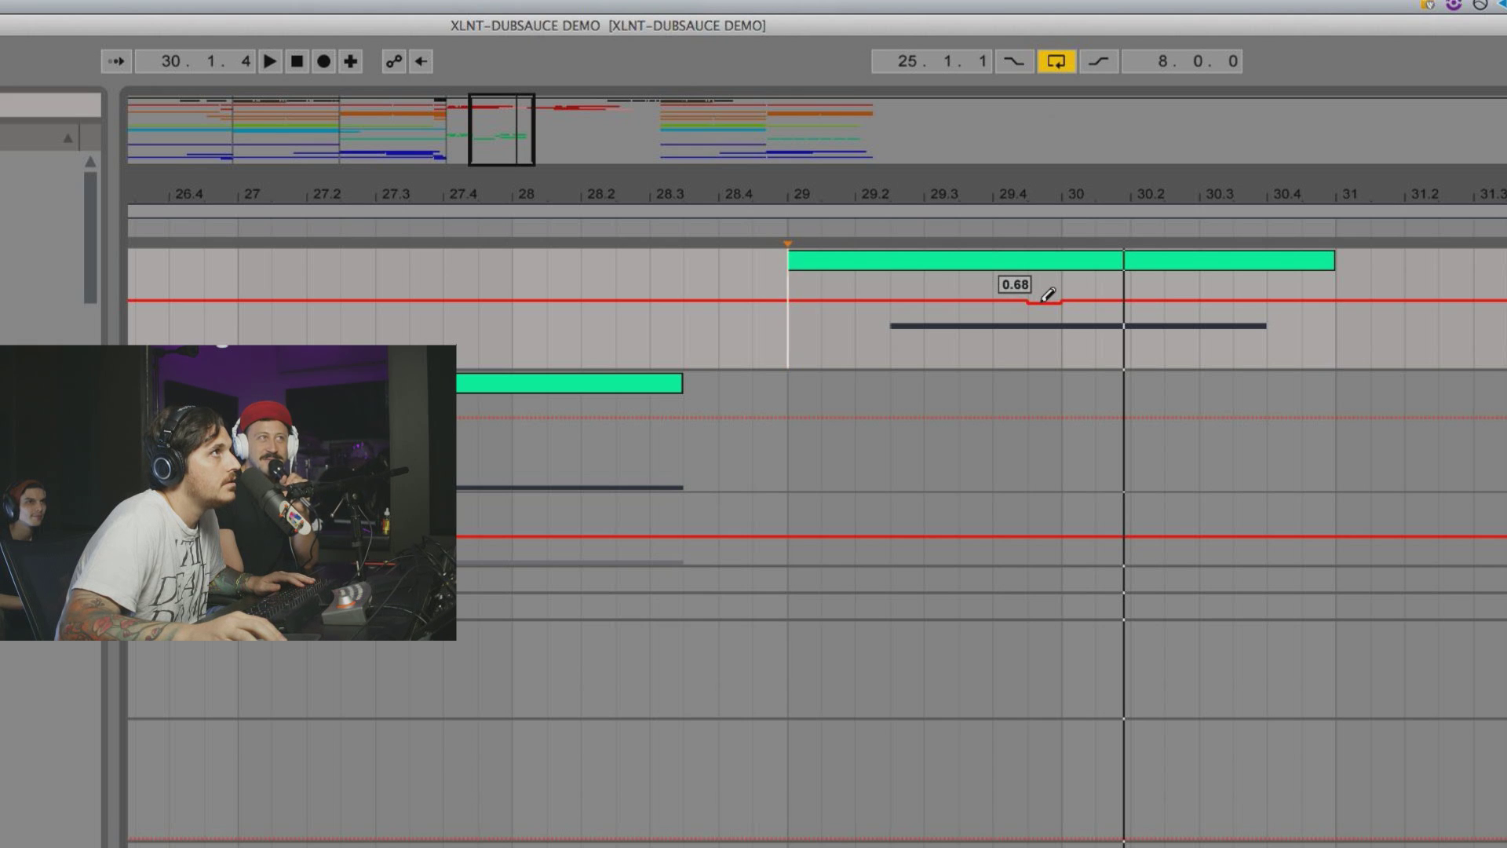
mouse_move(1049, 295)
left_mouse_down()
mouse_move(1076, 296)
mouse_move(1056, 297)
left_mouse_up()
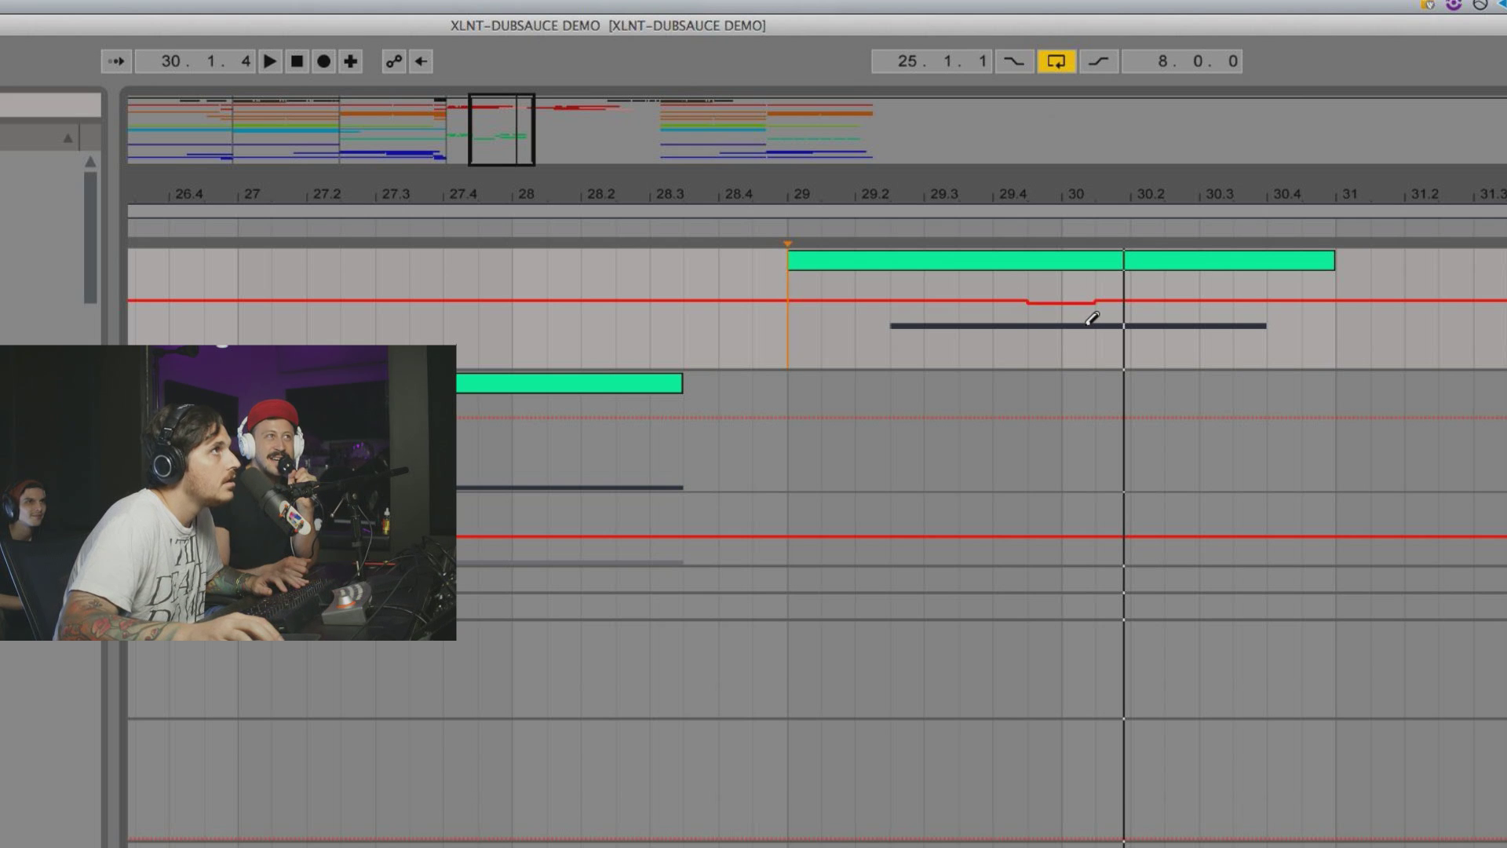
Step: Select the LFO1Rate dip between 29.4.3 and 30.1.3, lower it slightly and audition the change
left_click_drag(1086, 325, 1042, 329)
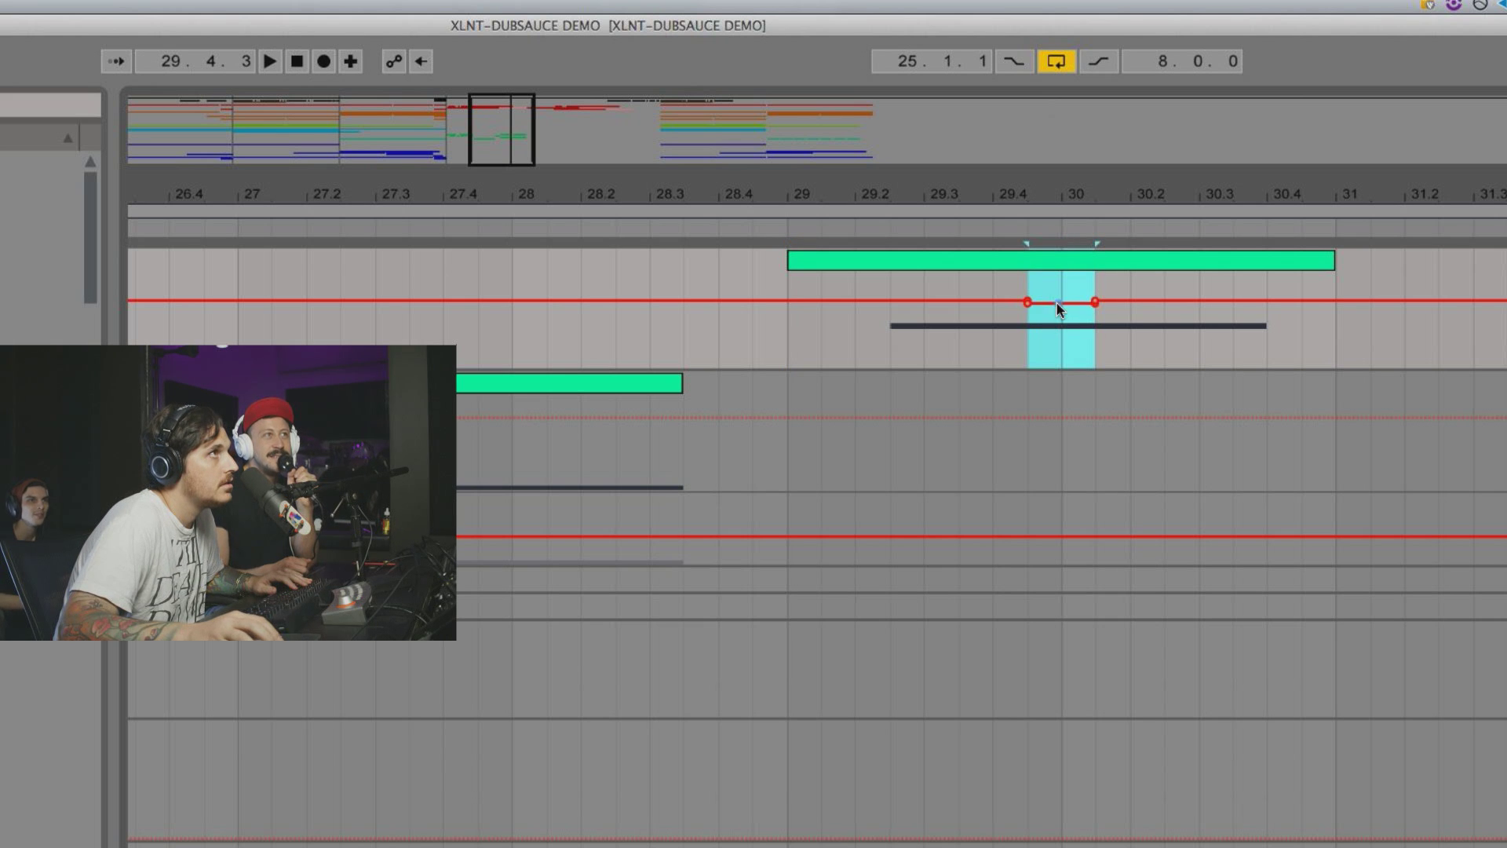
mouse_move(1057, 310)
left_mouse_down()
mouse_move(1061, 332)
mouse_move(1036, 331)
mouse_move(1054, 307)
left_mouse_up()
left_click(995, 270)
key("space")
key("space")
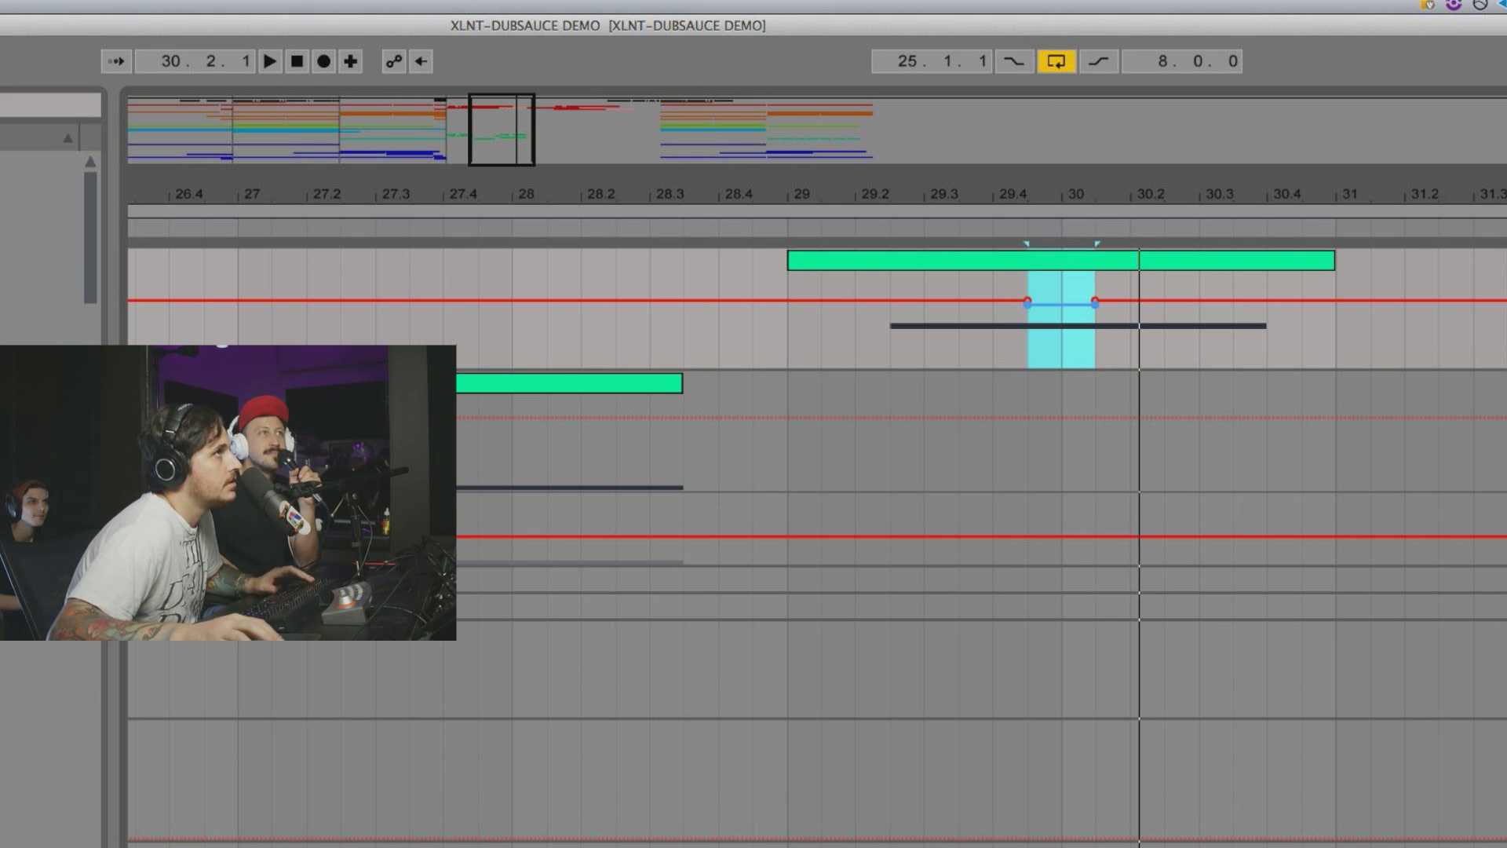
Step: Redraw BS 2's LFO1Rate dip as two descending steps, setting the section from bar 30 to 30.1.3 to 0.65 during playback
left_click(977, 268)
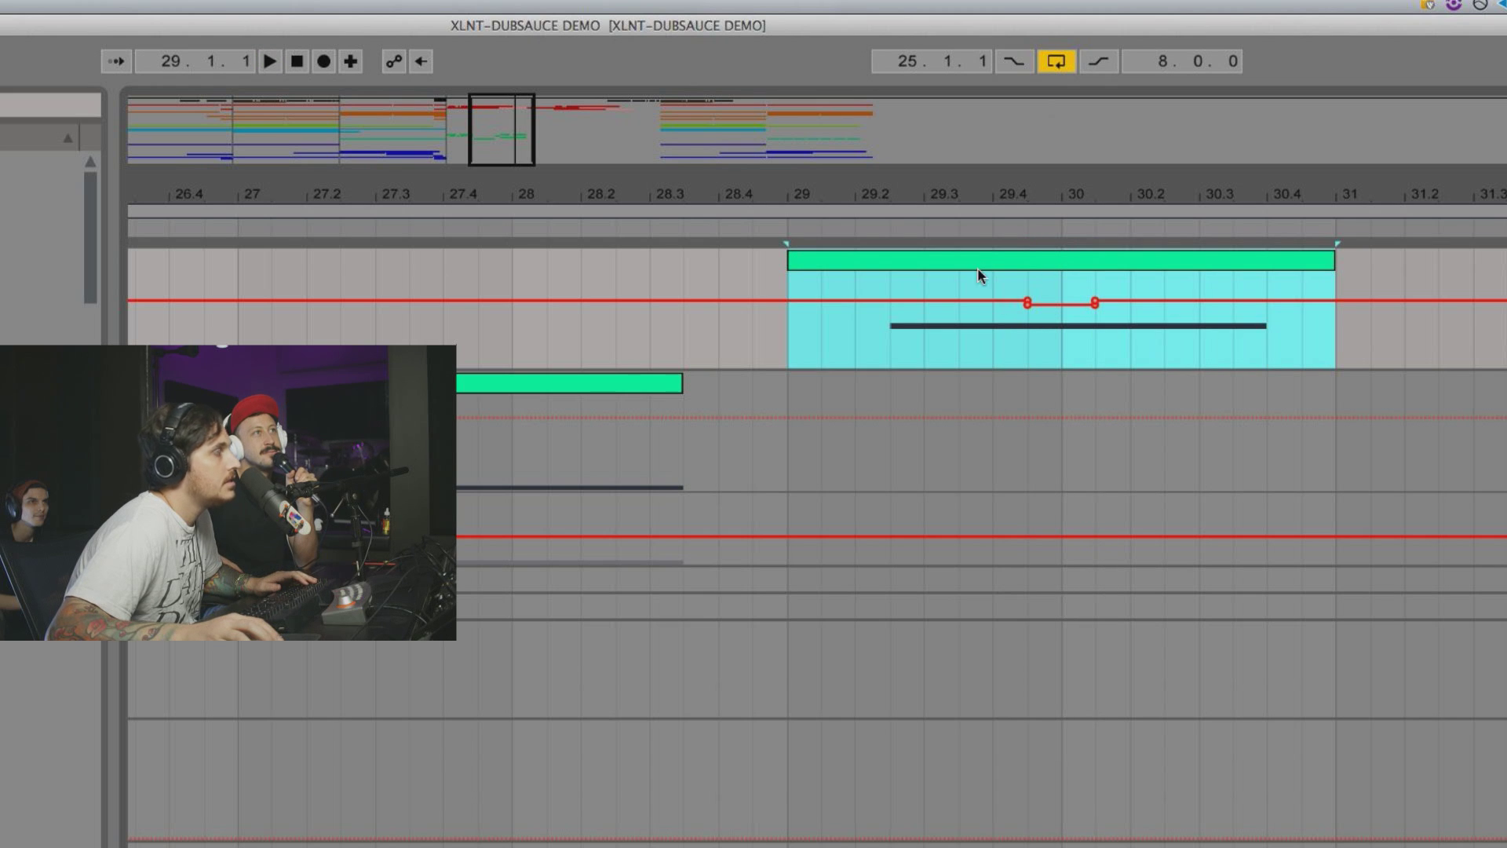
left_click(1050, 311)
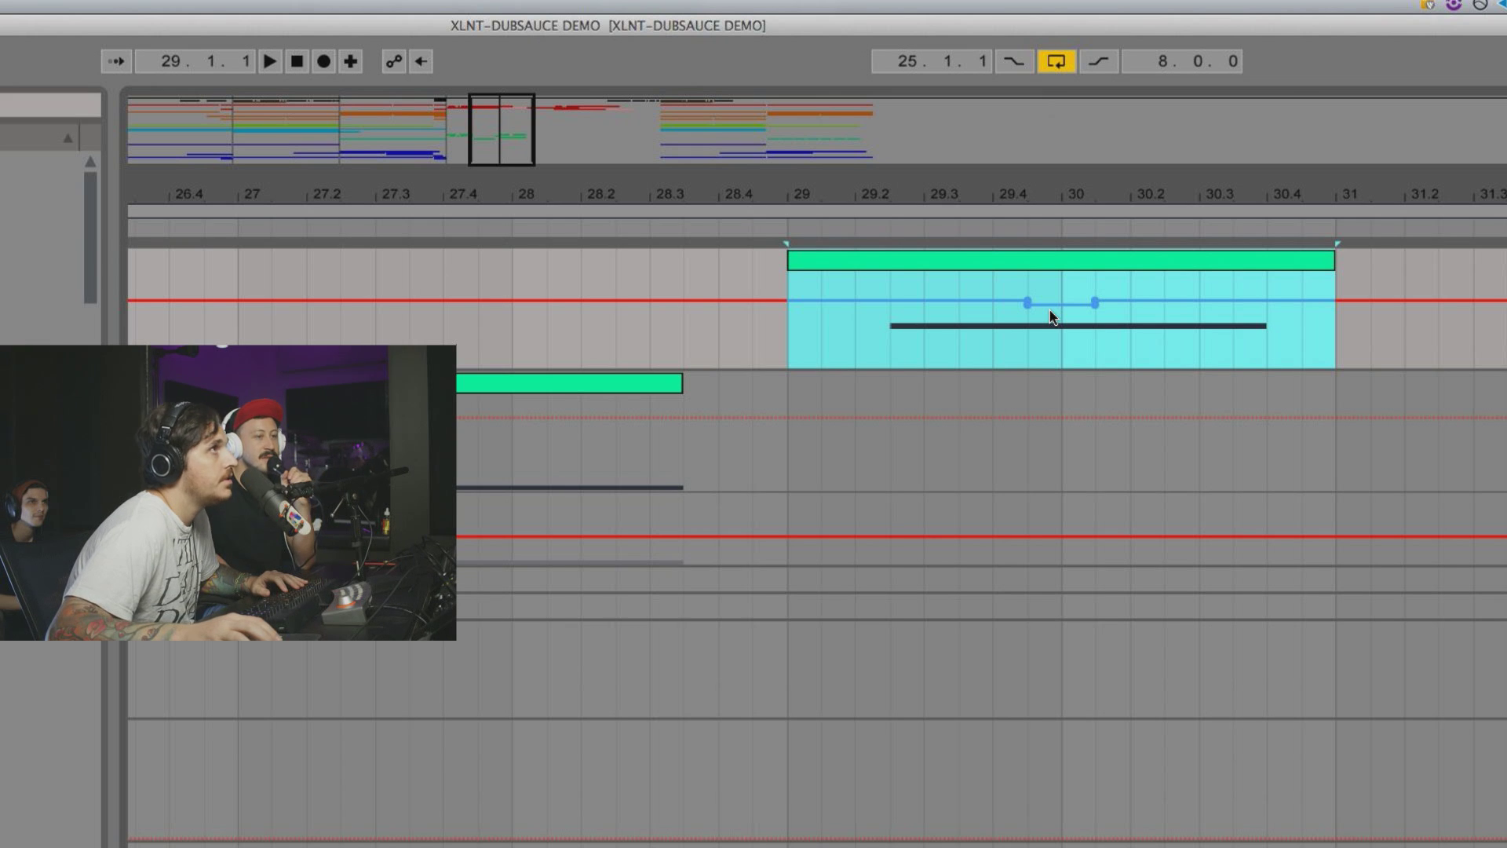
left_click_drag(1062, 207, 1044, 294)
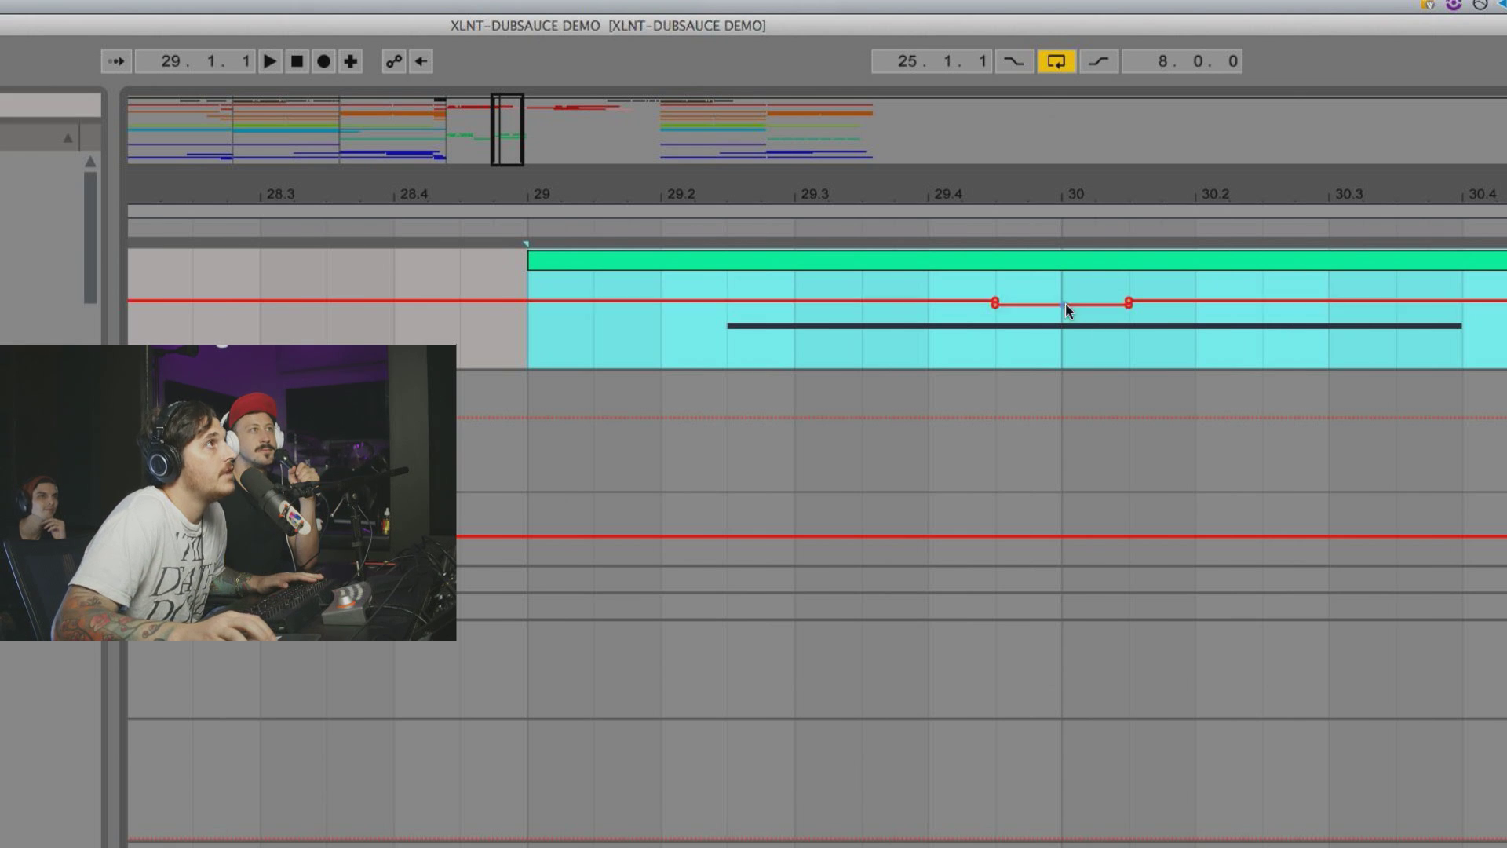
key("super+3")
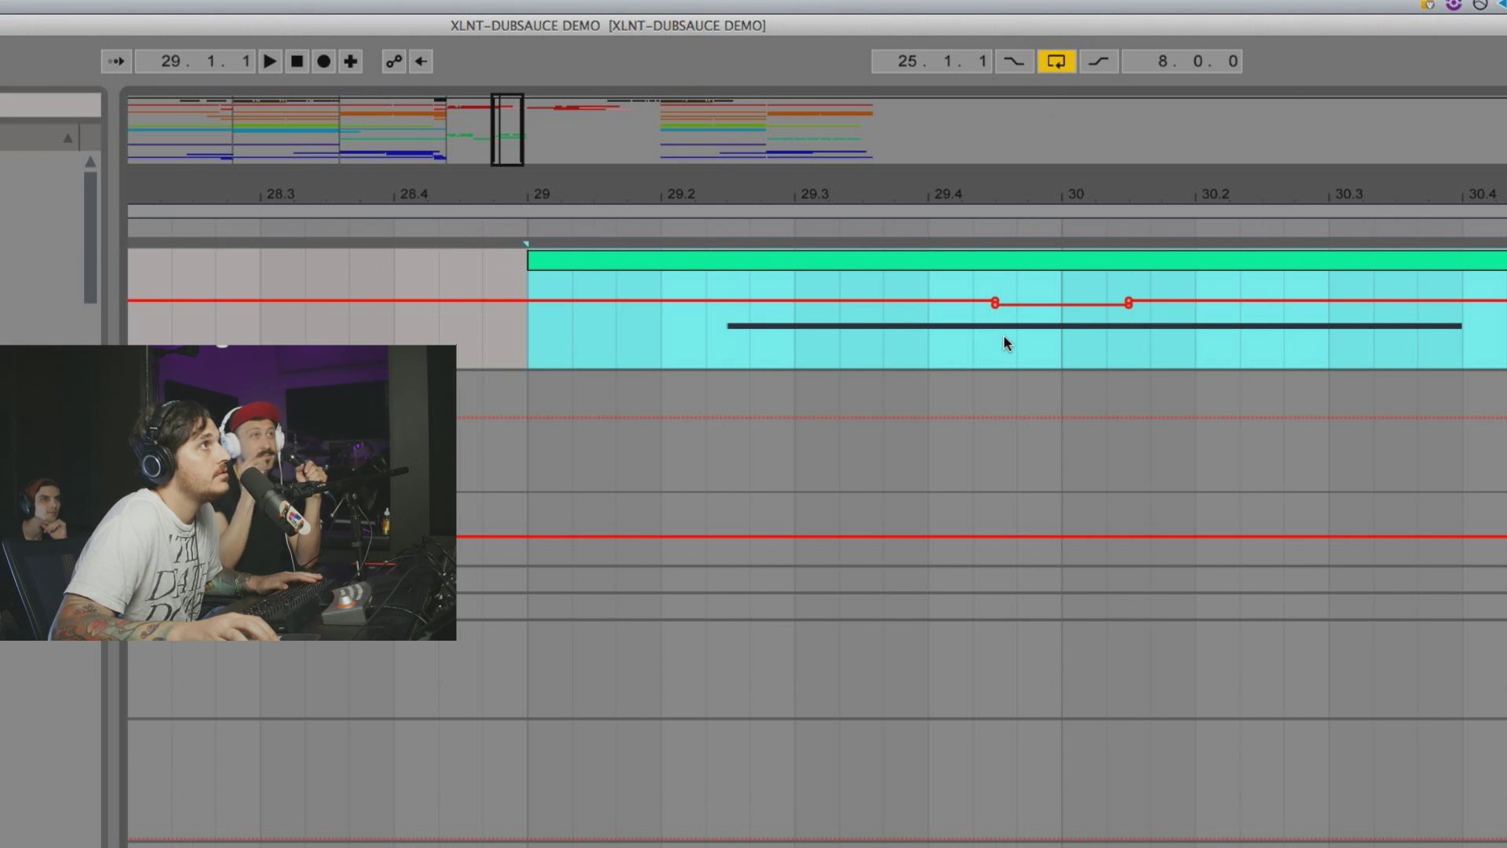
key("super+2")
key("super+1")
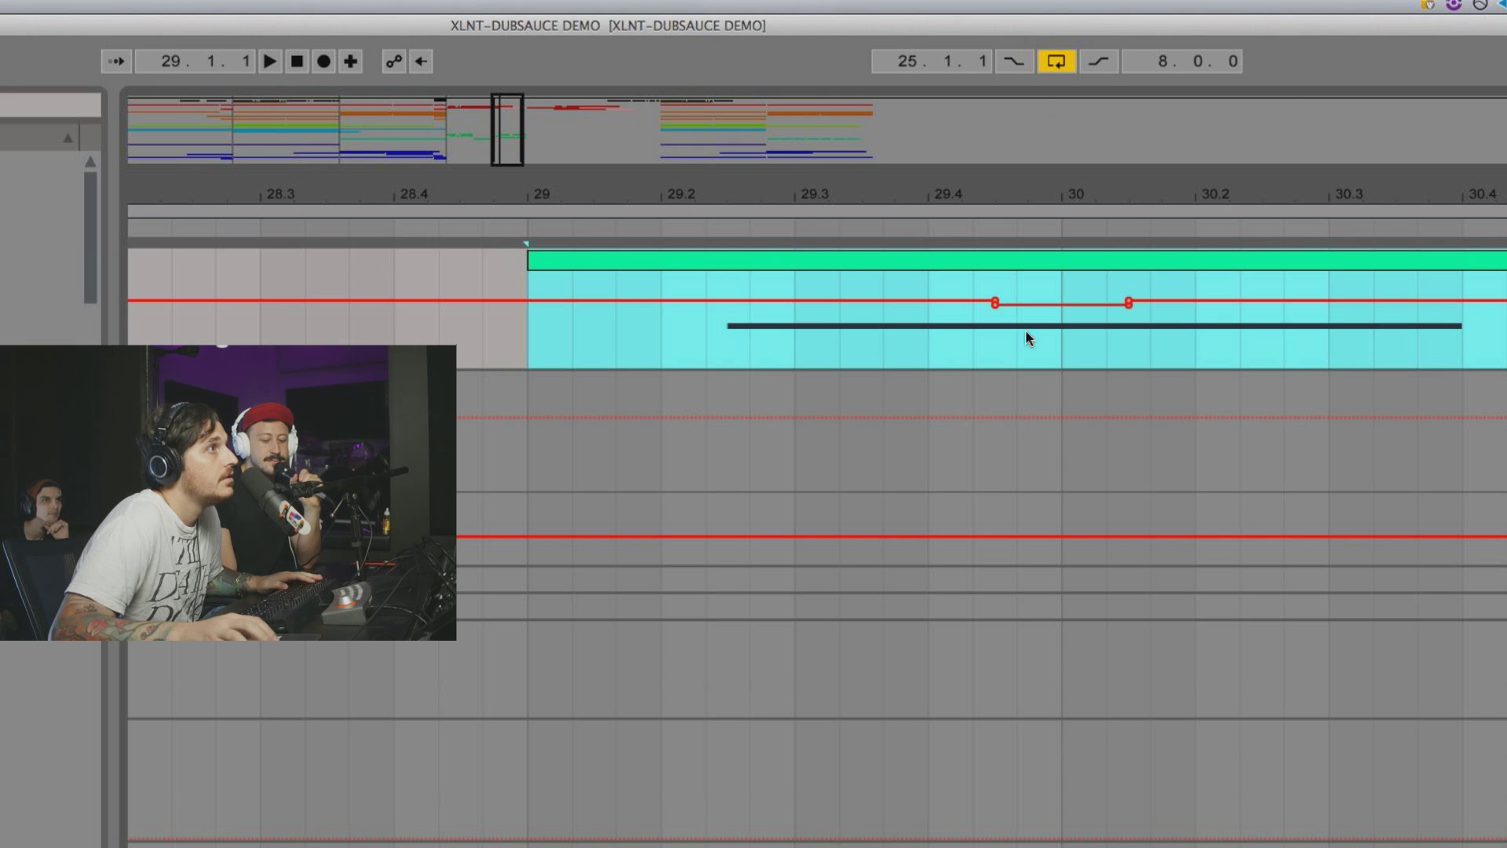
key("super+3")
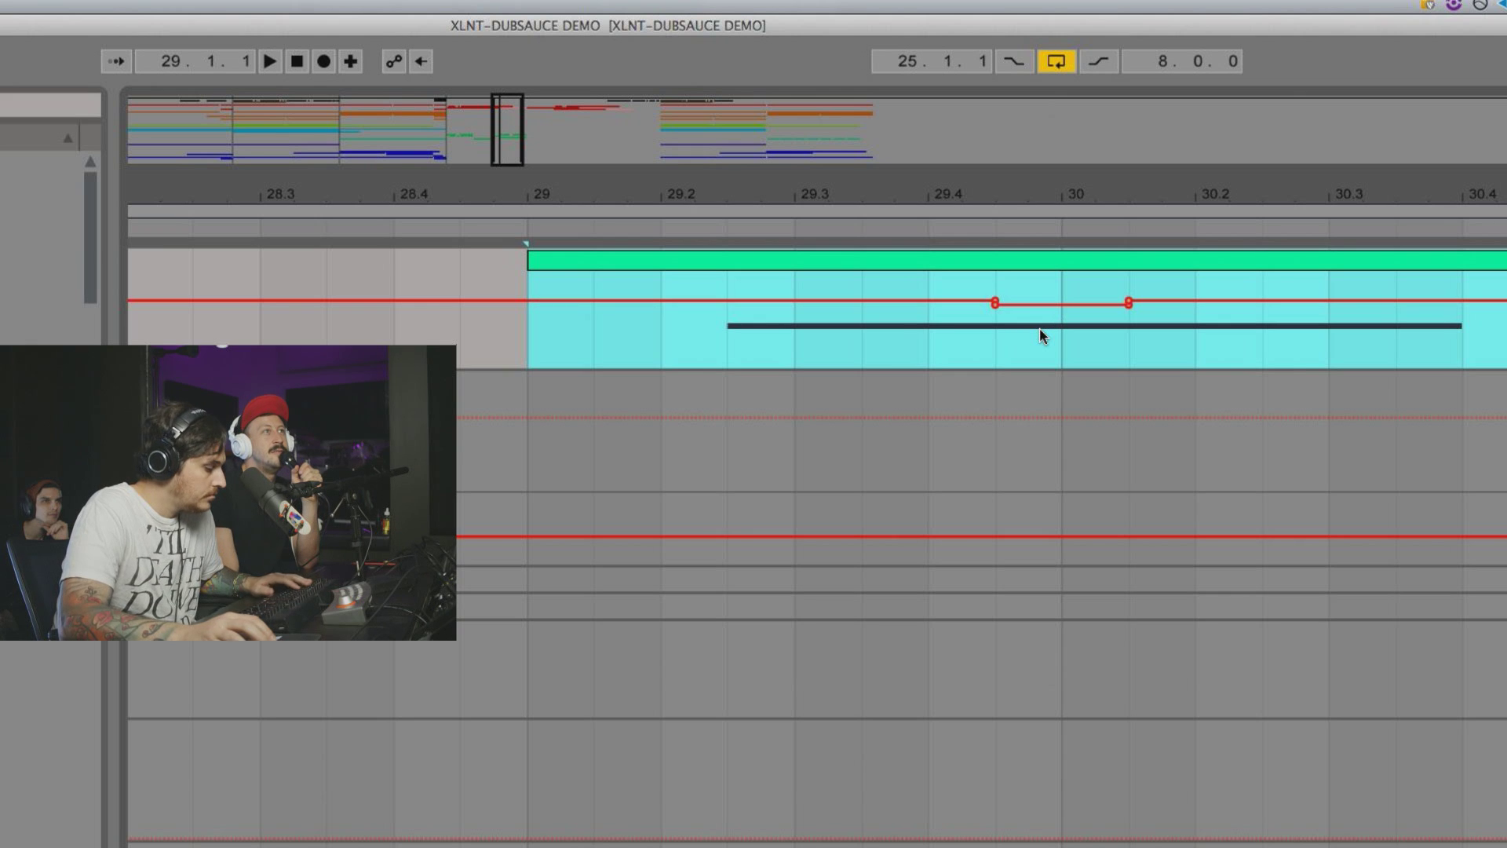
key("b")
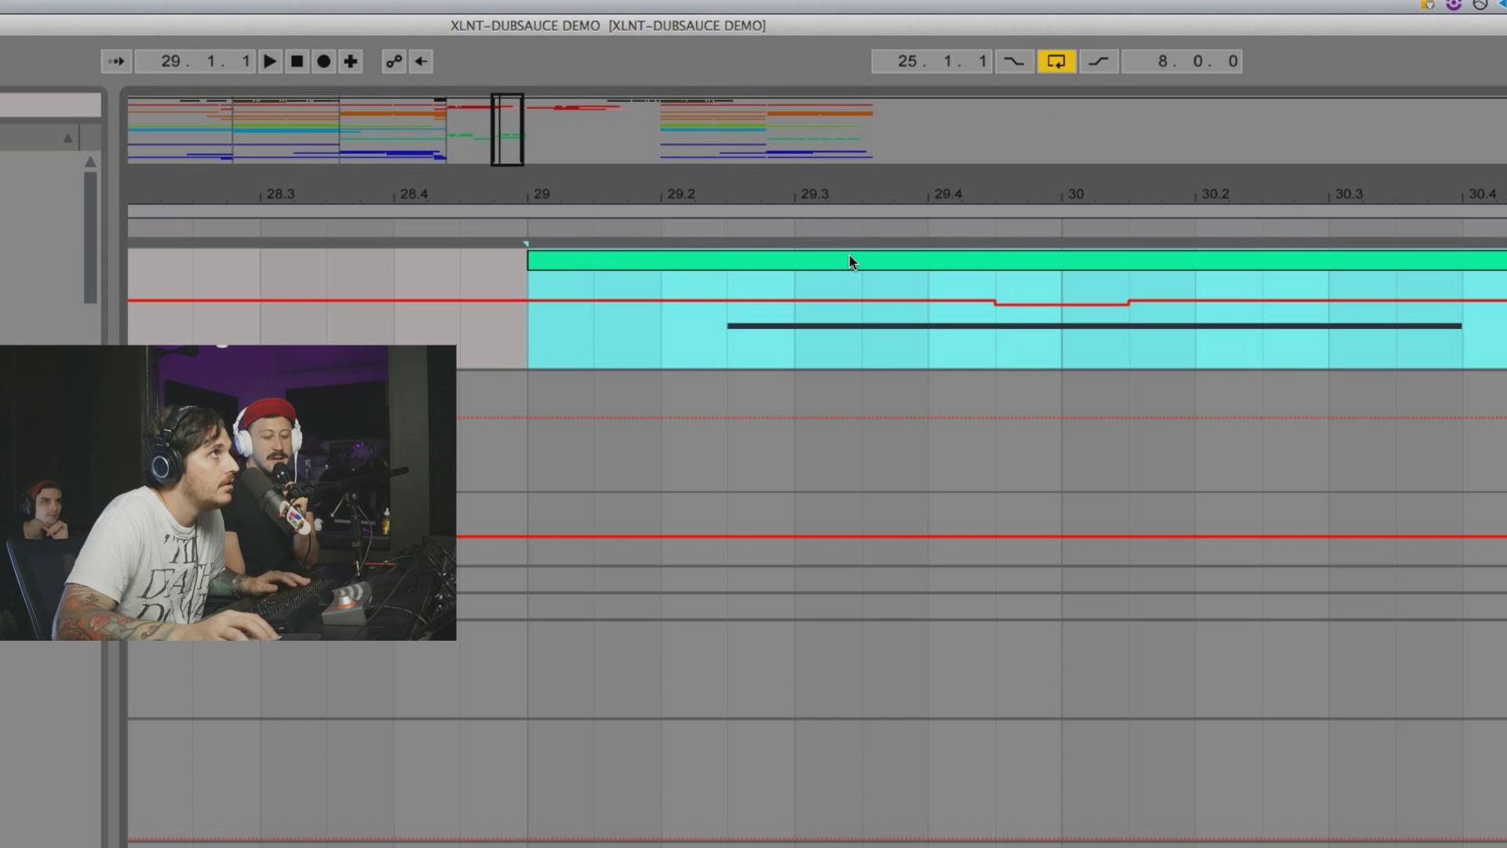
key("space")
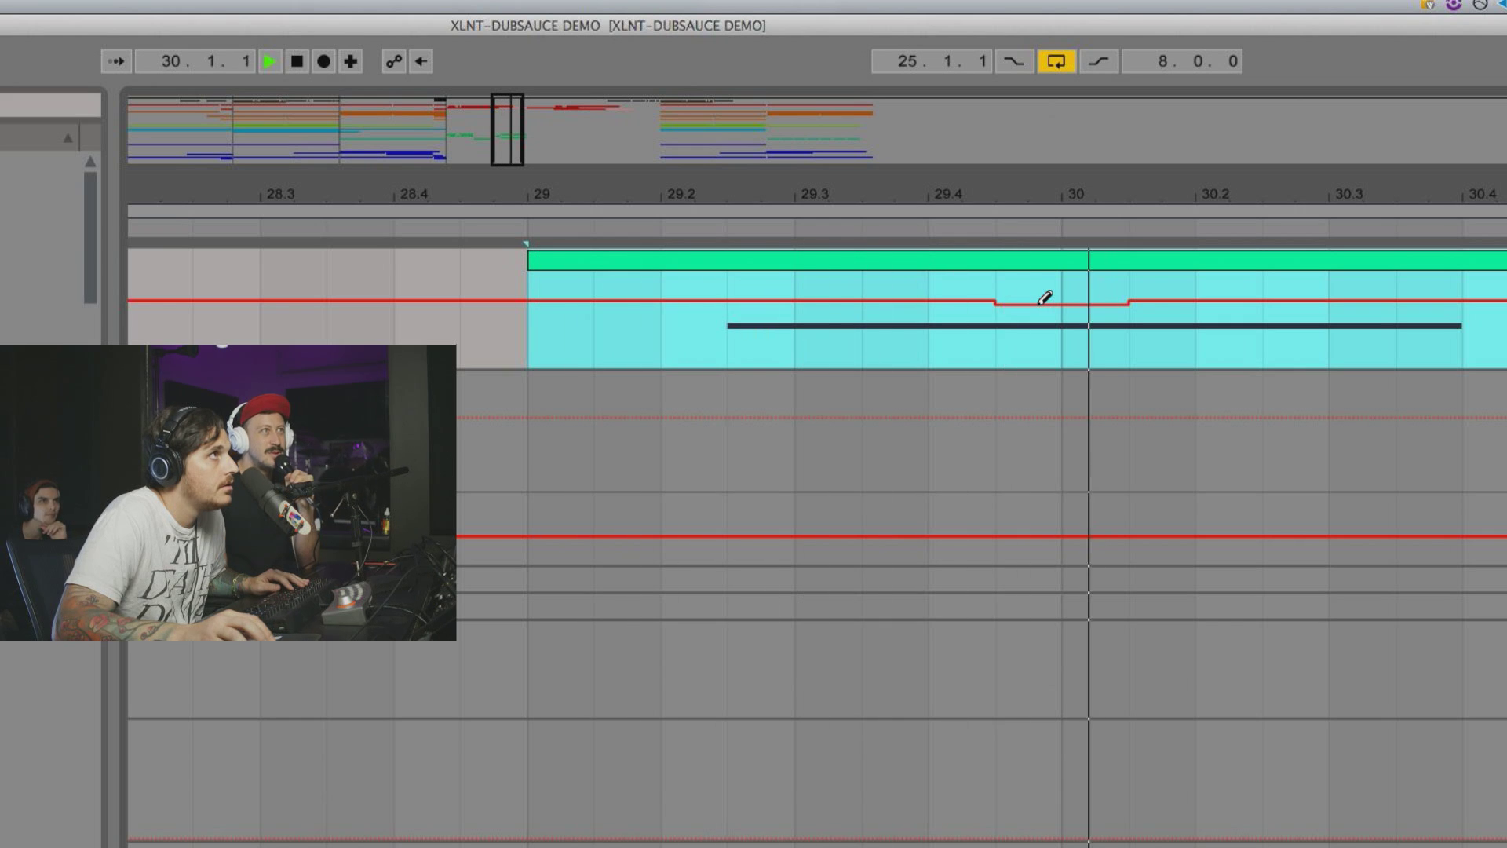
key("space")
key("space")
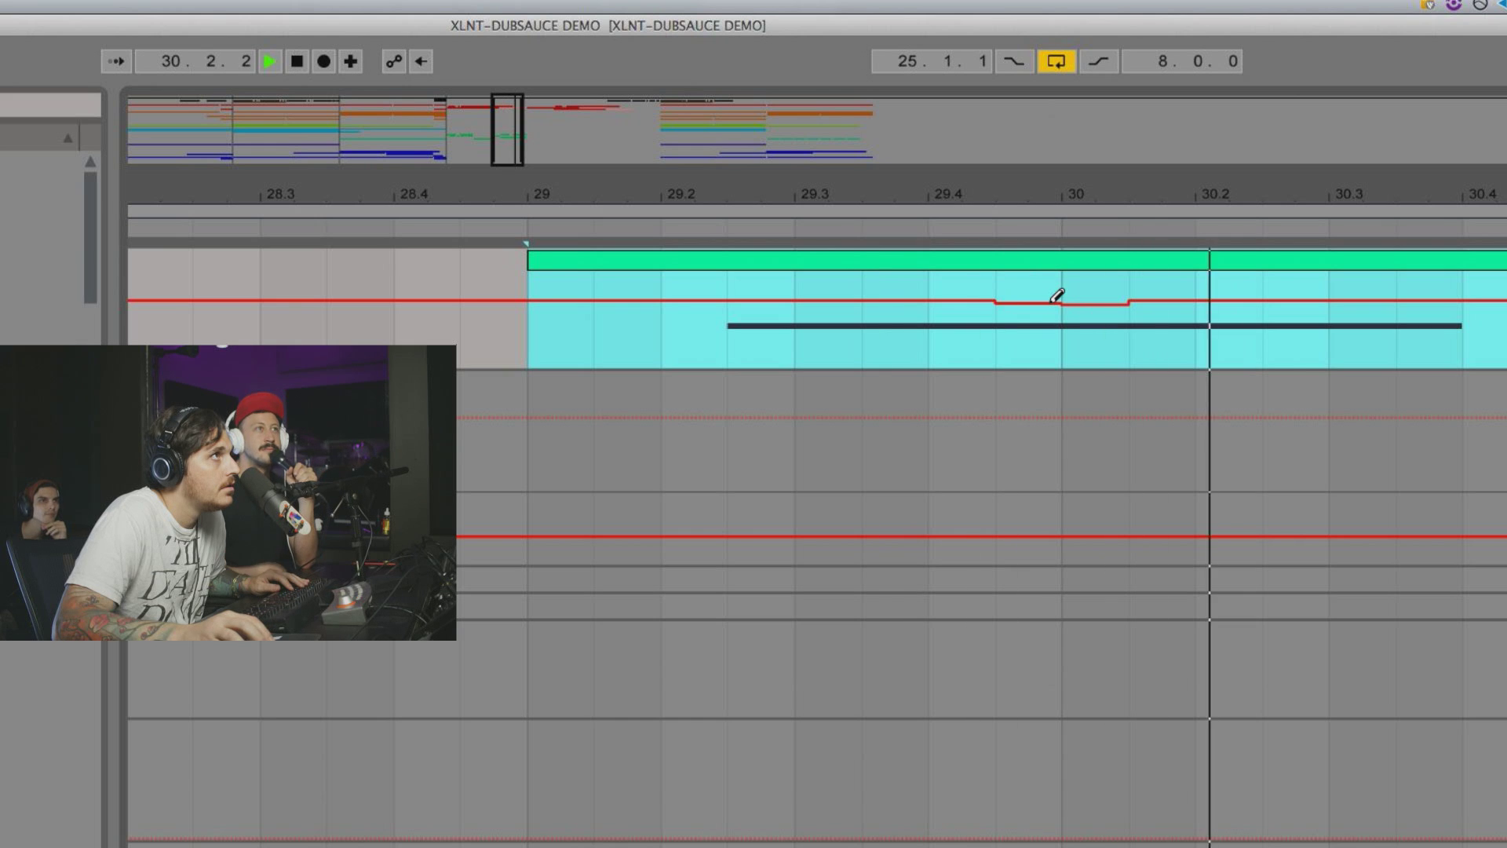
left_click(1092, 301)
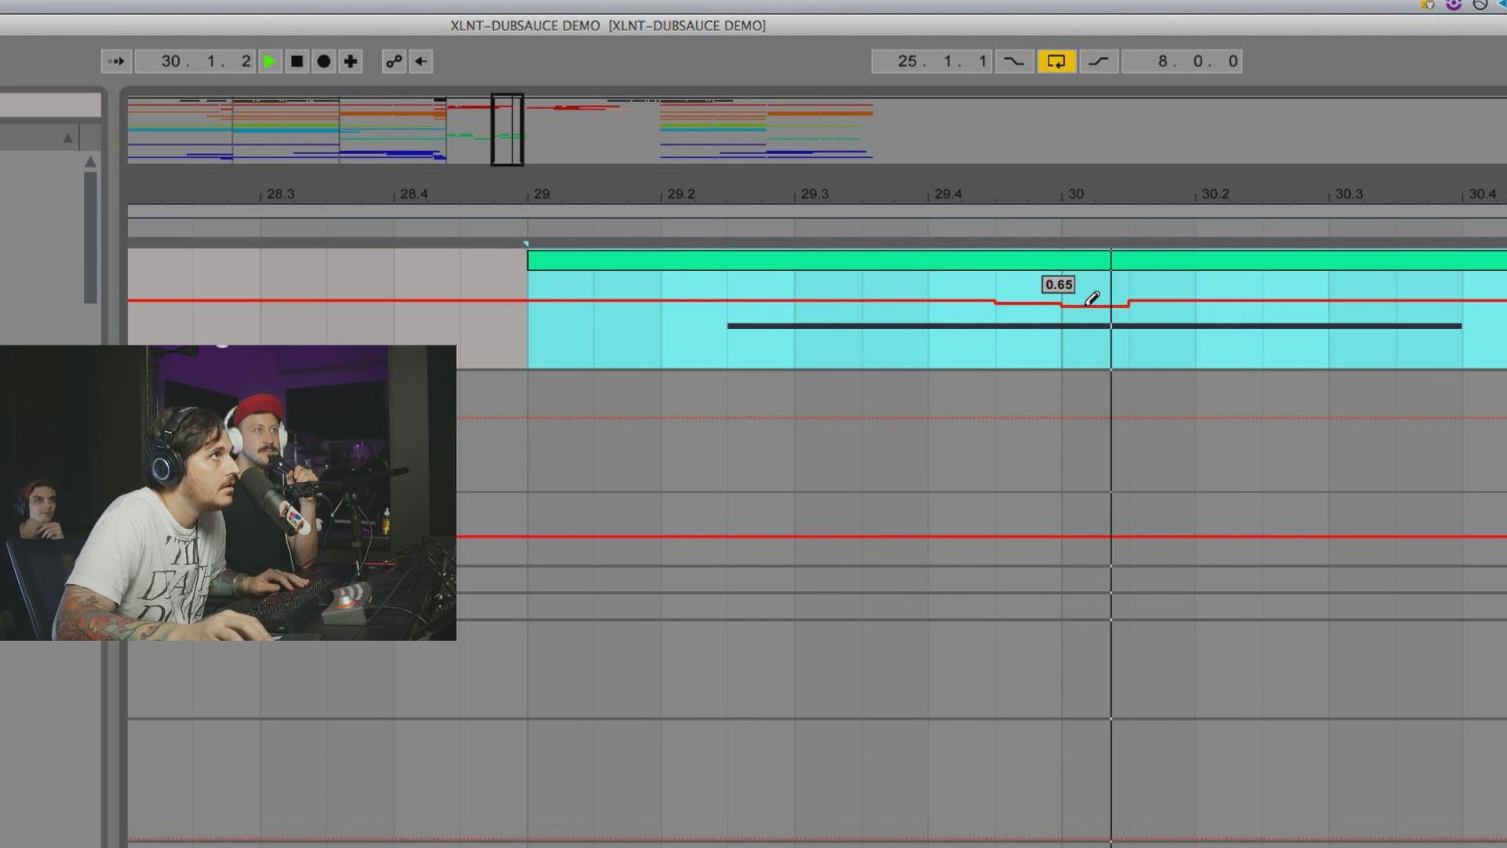
Step: Draw a second LFO1Rate dip from 30.3 to 30.4, lower its second half to about 0.55 and audition it
scroll(1193, 302, "right", 3)
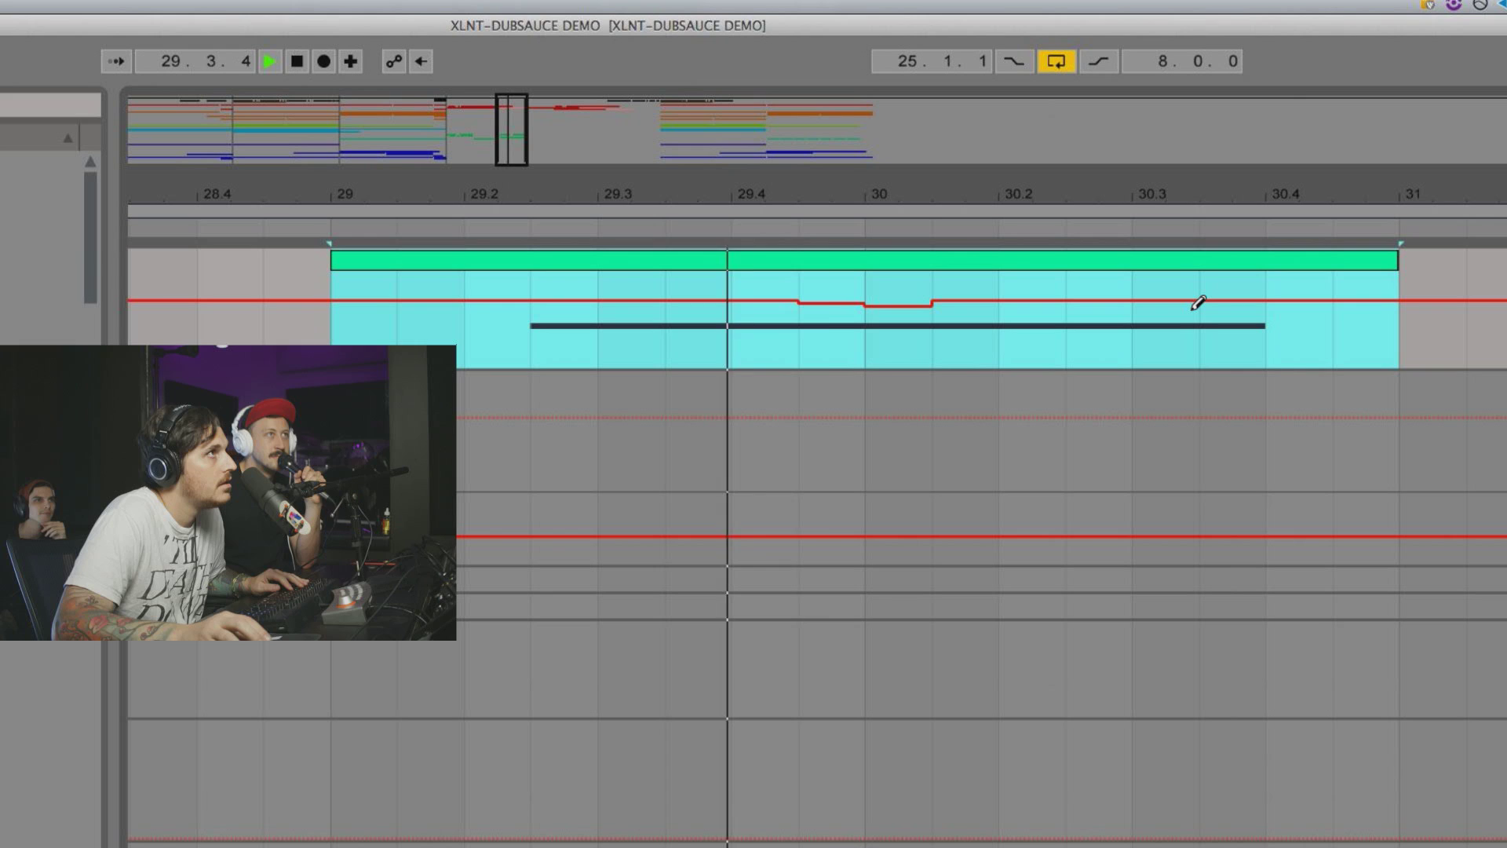
left_click_drag(1174, 300, 1214, 303)
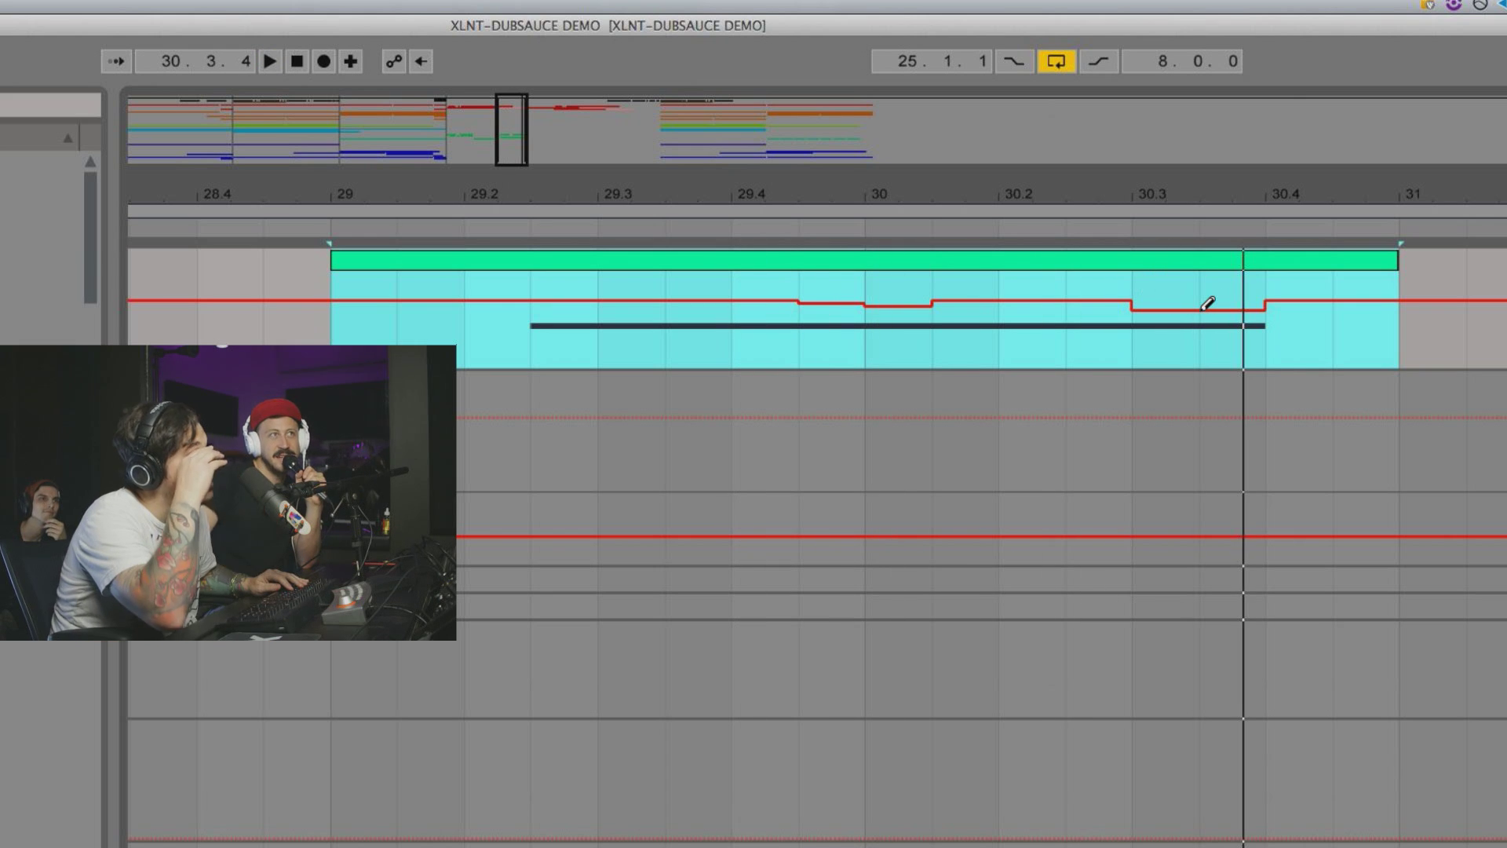
key("space")
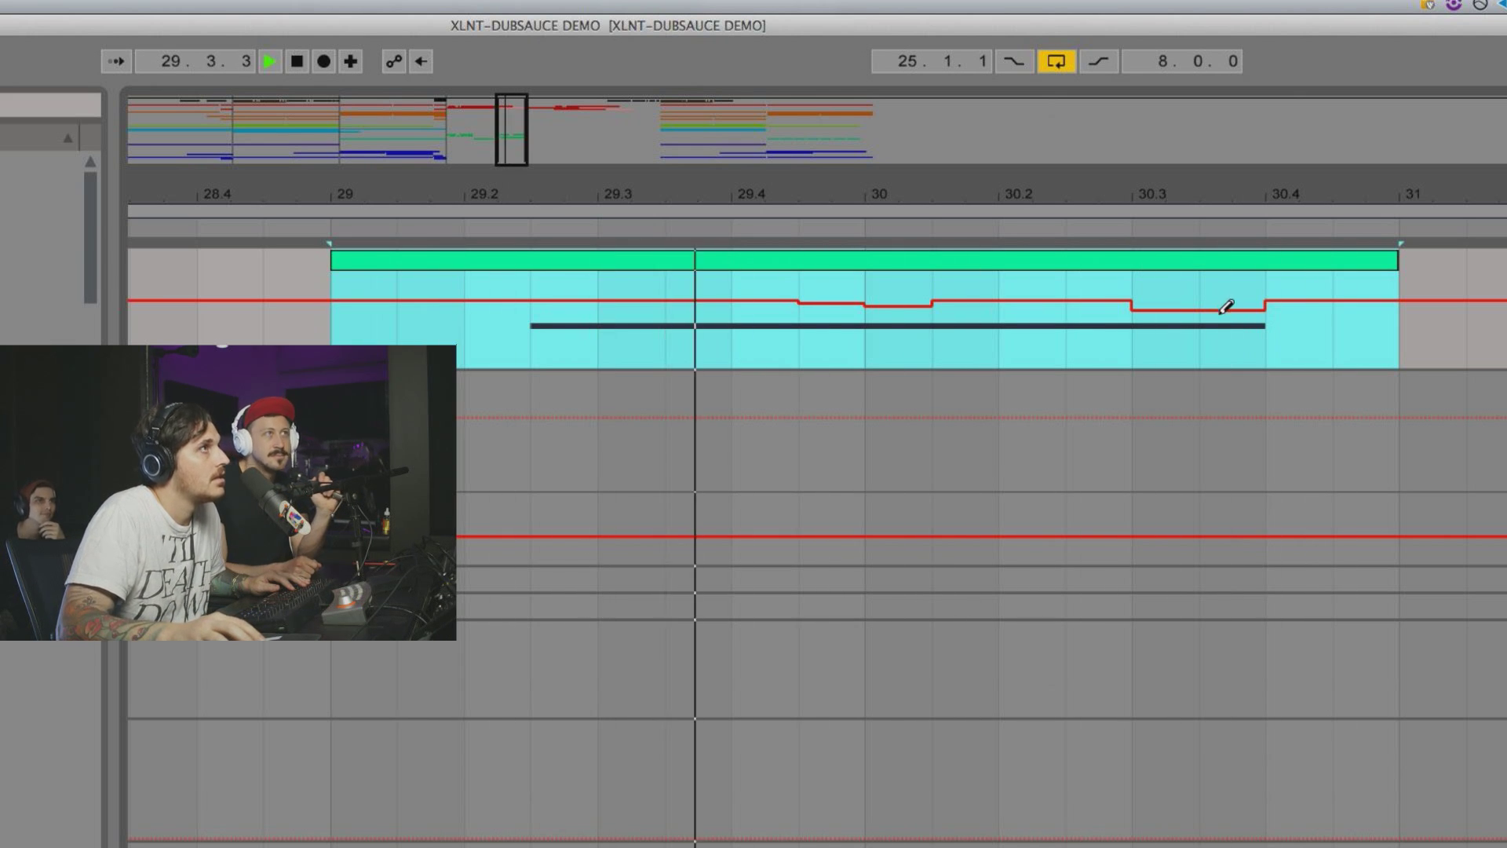
left_click_drag(1225, 309, 1230, 307)
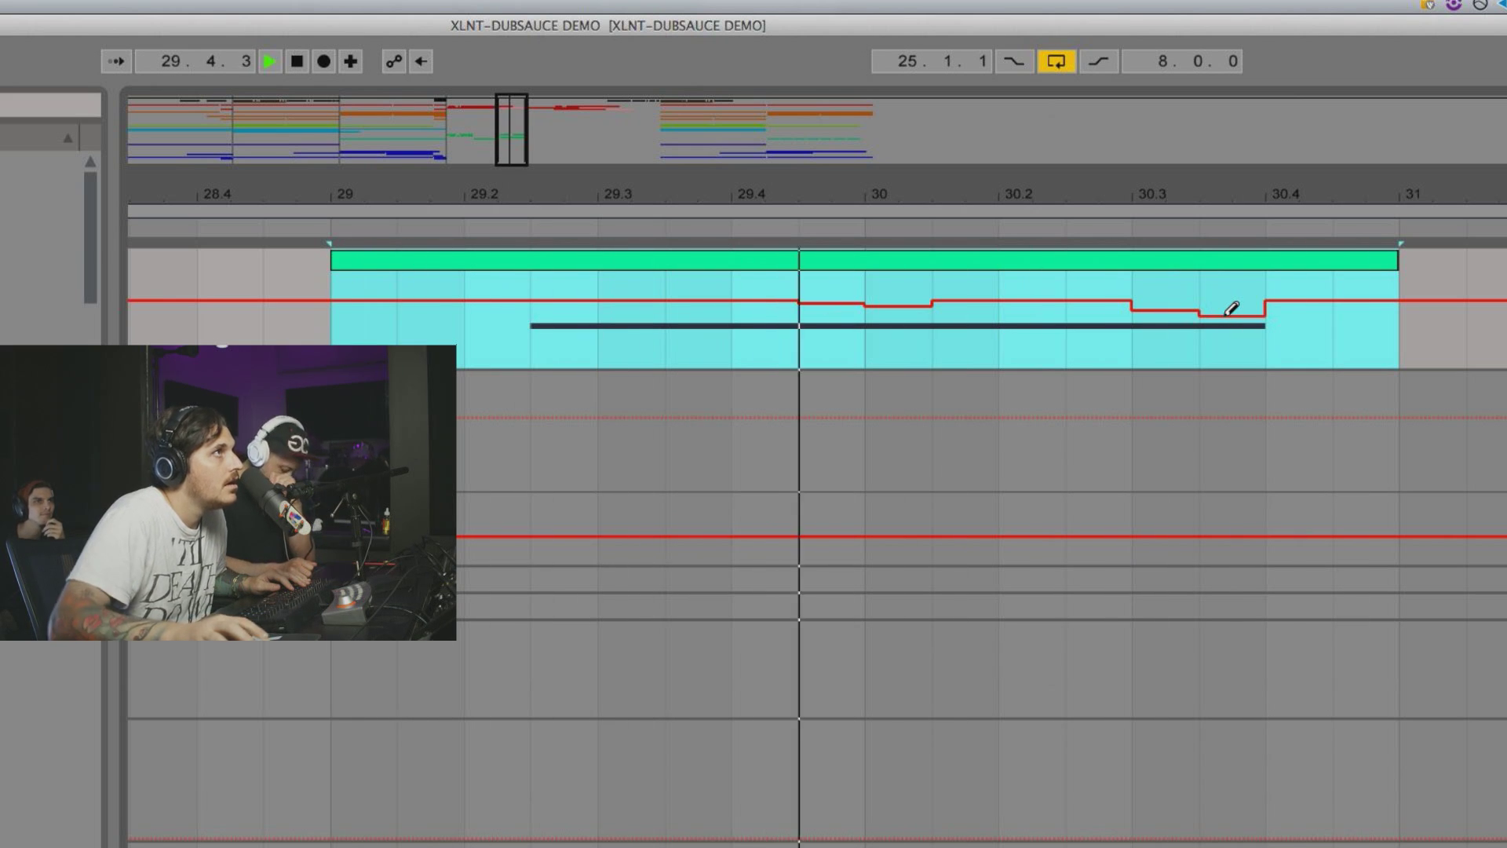
left_click(1334, 188)
key("space")
Step: Delete the lower LFO1Rate breakpoint at 30.3.3 so the dip slopes down to 30.4, and audition the clip
mouse_move(1334, 188)
left_mouse_down()
mouse_move(1143, 343)
mouse_move(1149, 317)
left_mouse_up()
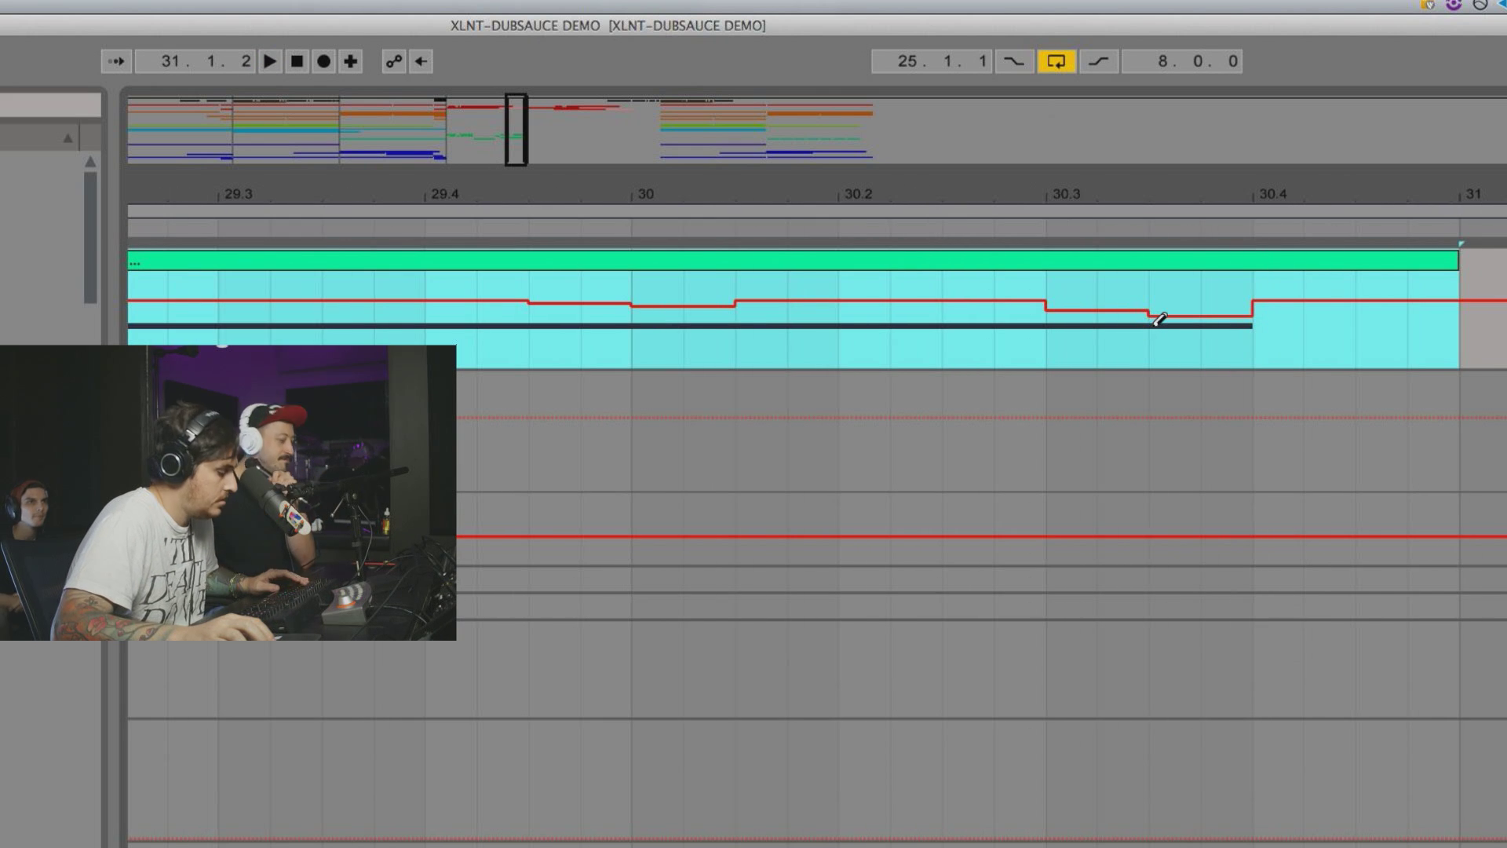
key("b")
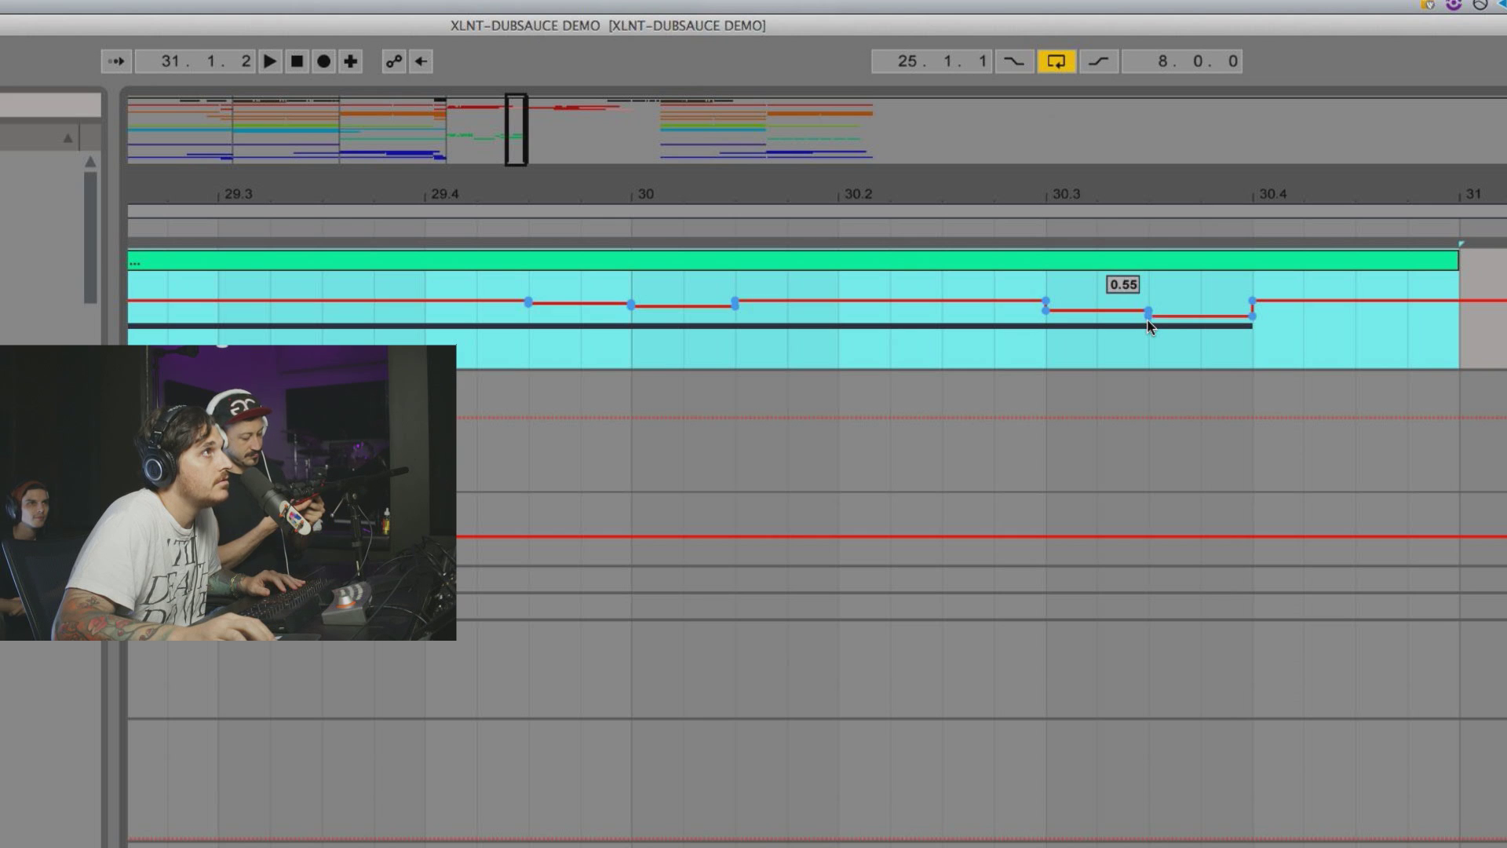
left_click(1148, 318)
key("space")
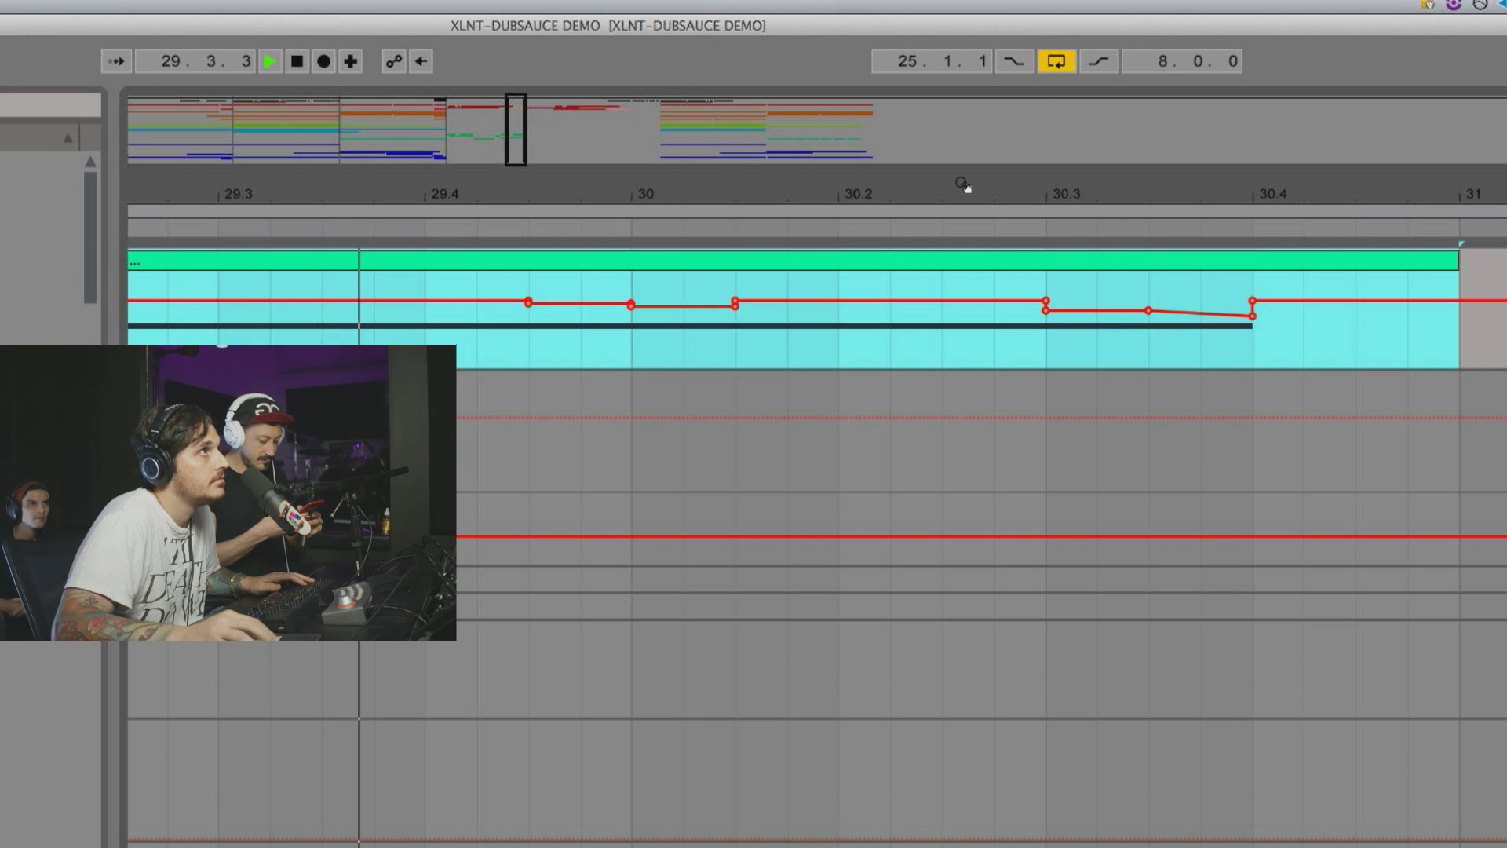
left_click_drag(961, 188, 960, 113)
key("space")
key("space")
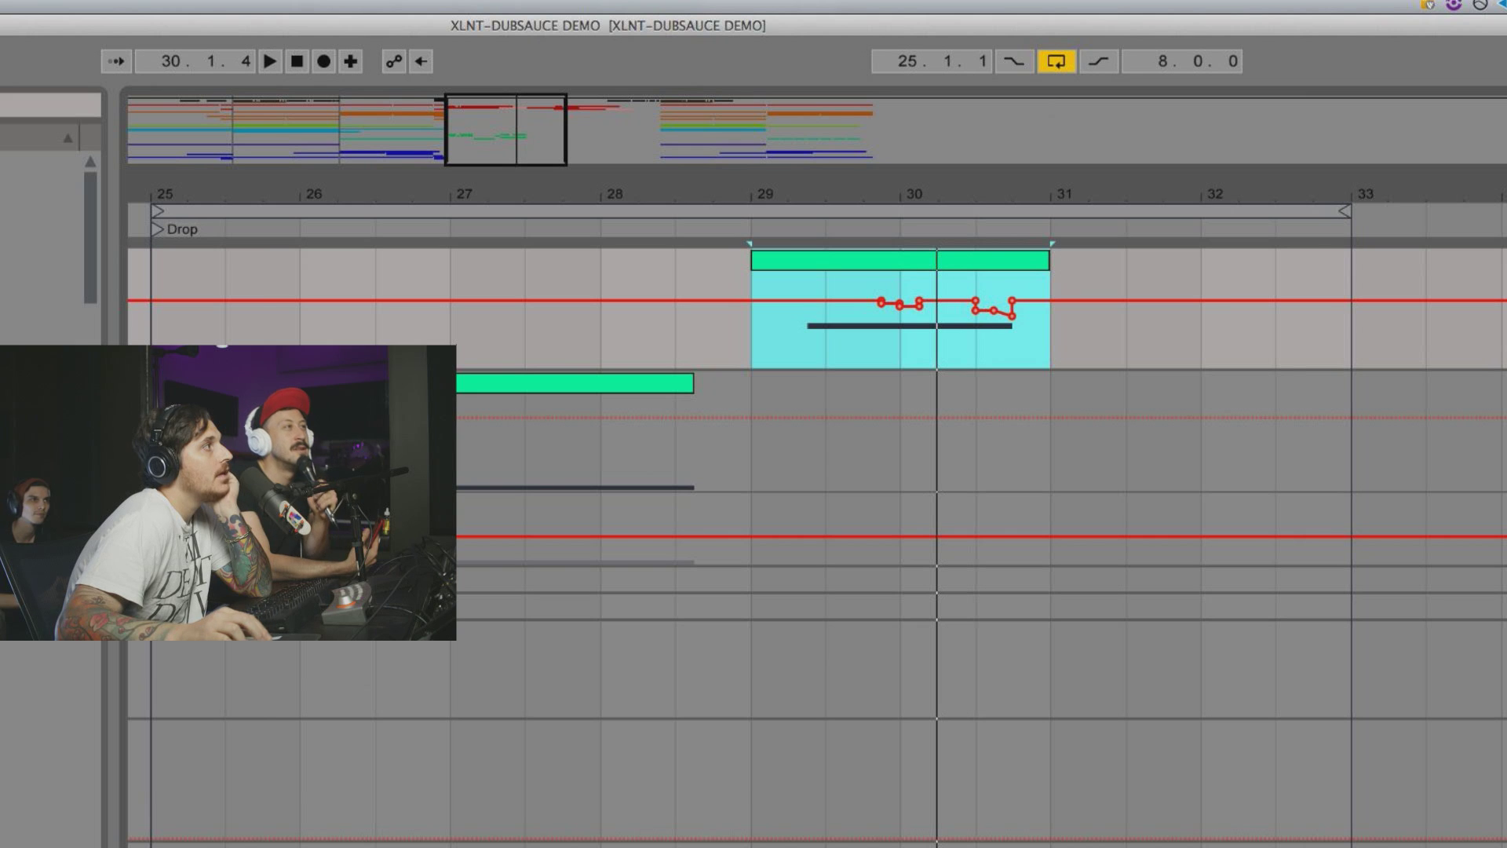
Step: Set BS 2's Serum pitch bend range to 12 up and -12 down, and close the synth window
left_click(613, 846)
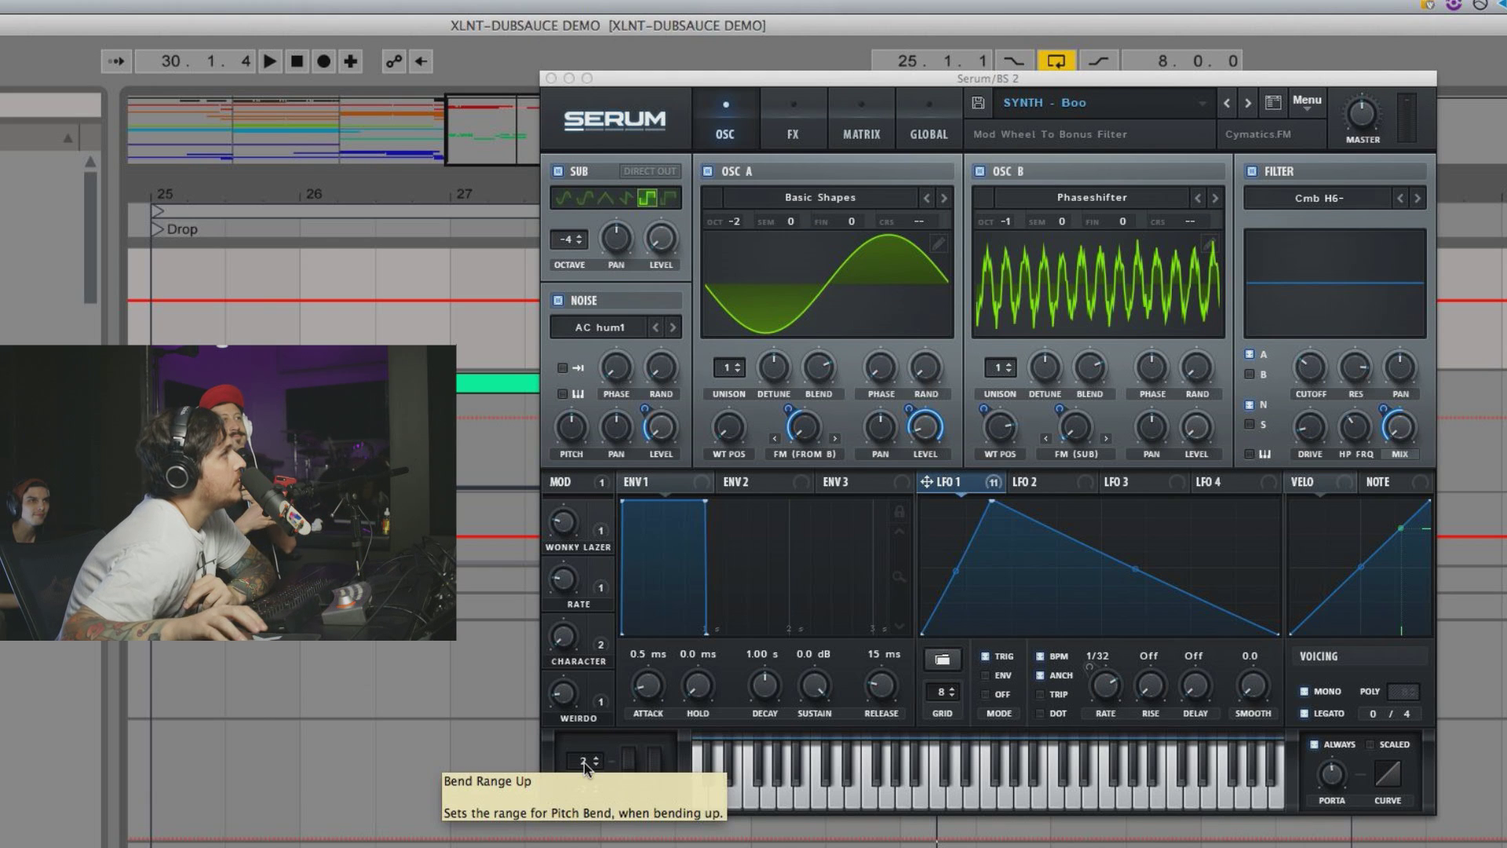
left_click_drag(584, 762, 584, 766)
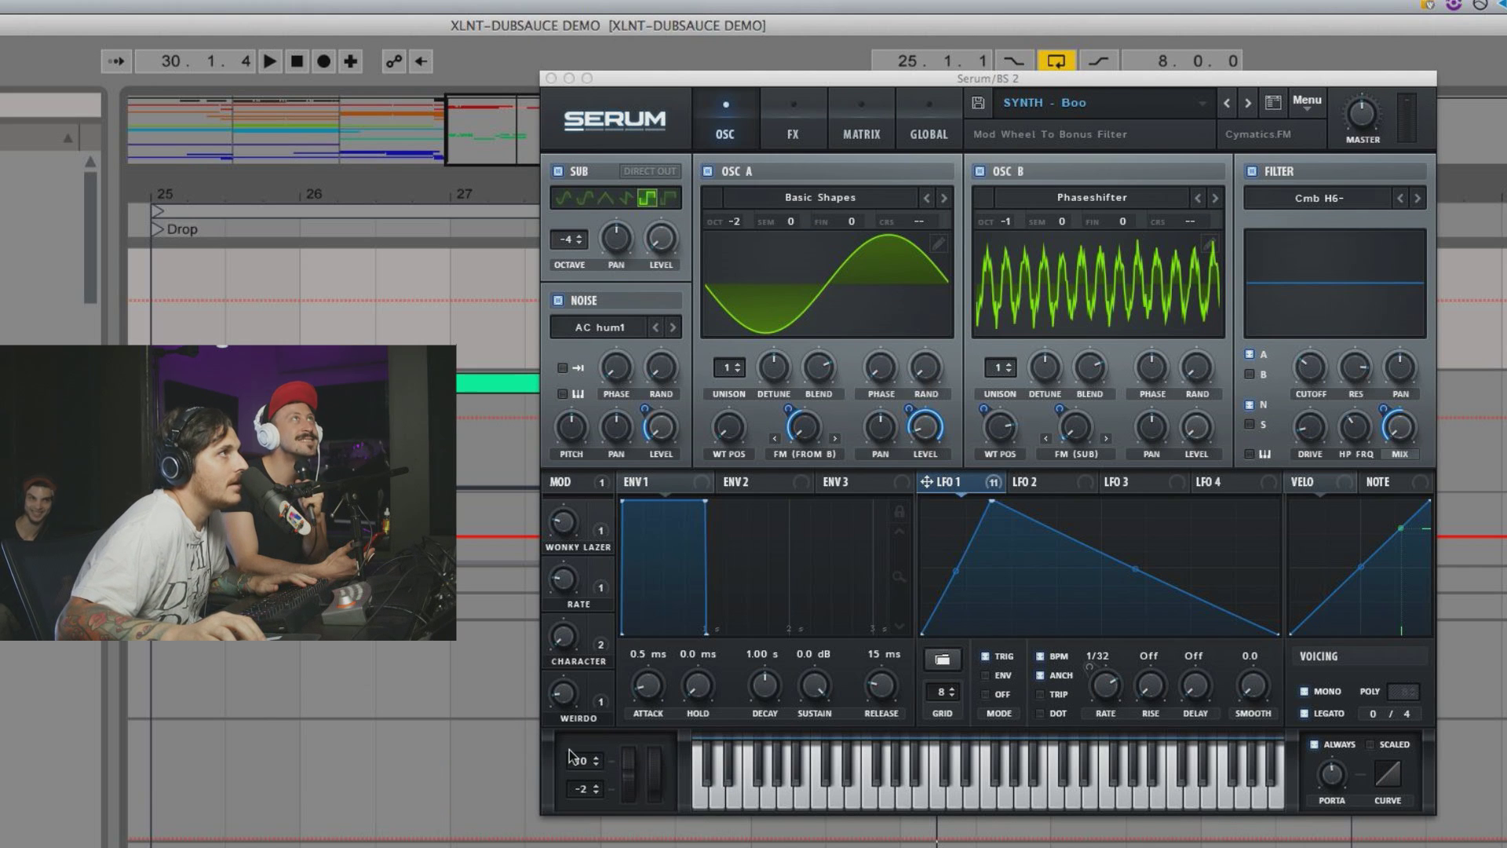
left_click(587, 759)
left_click_drag(587, 760, 579, 847)
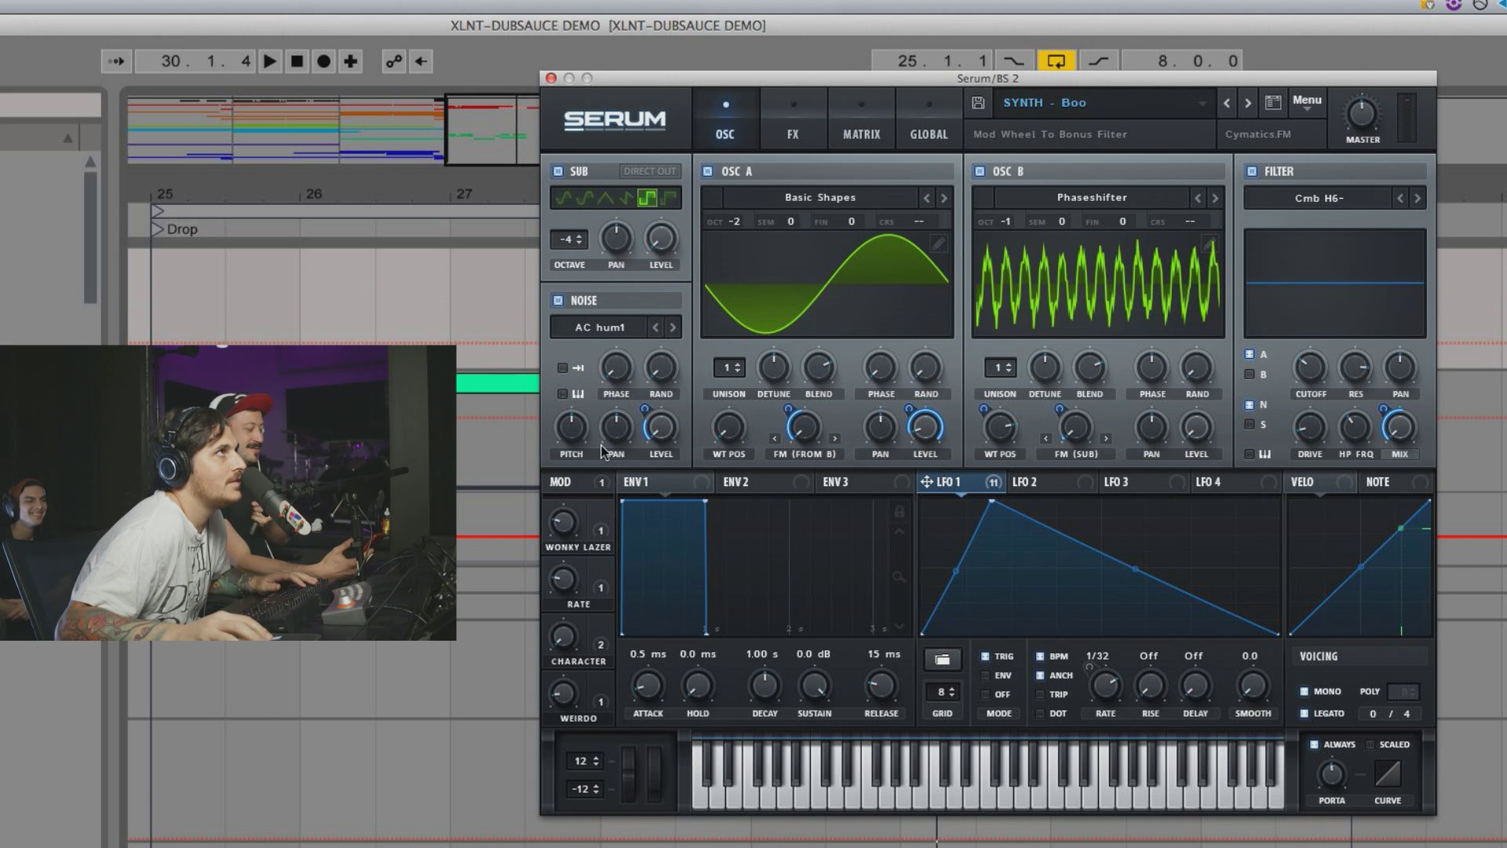
left_click(552, 79)
Step: Play the BS 2 clip from bar 29 and check its note view
key("space")
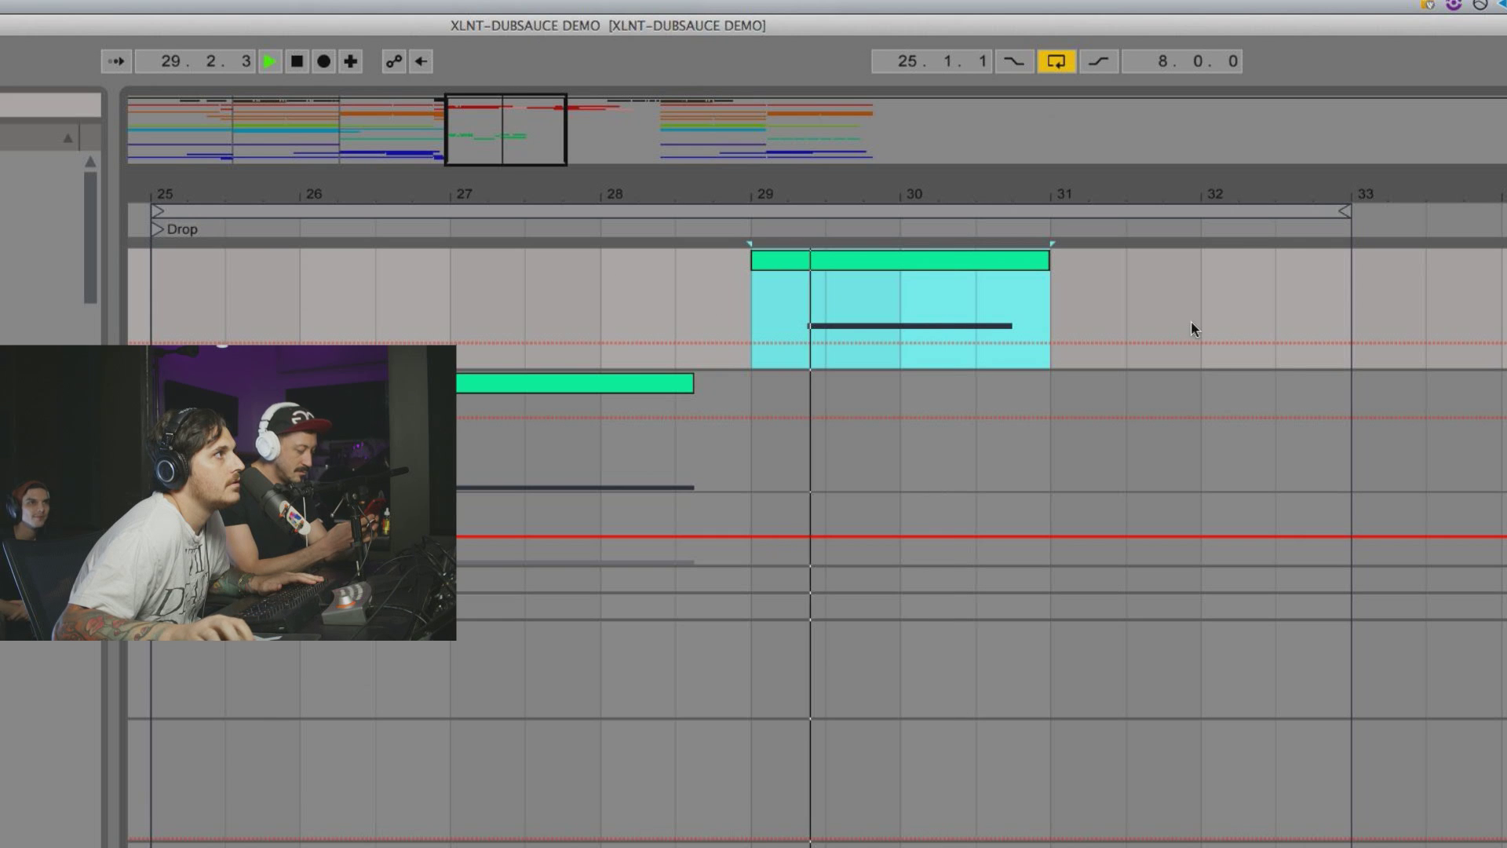
key("space")
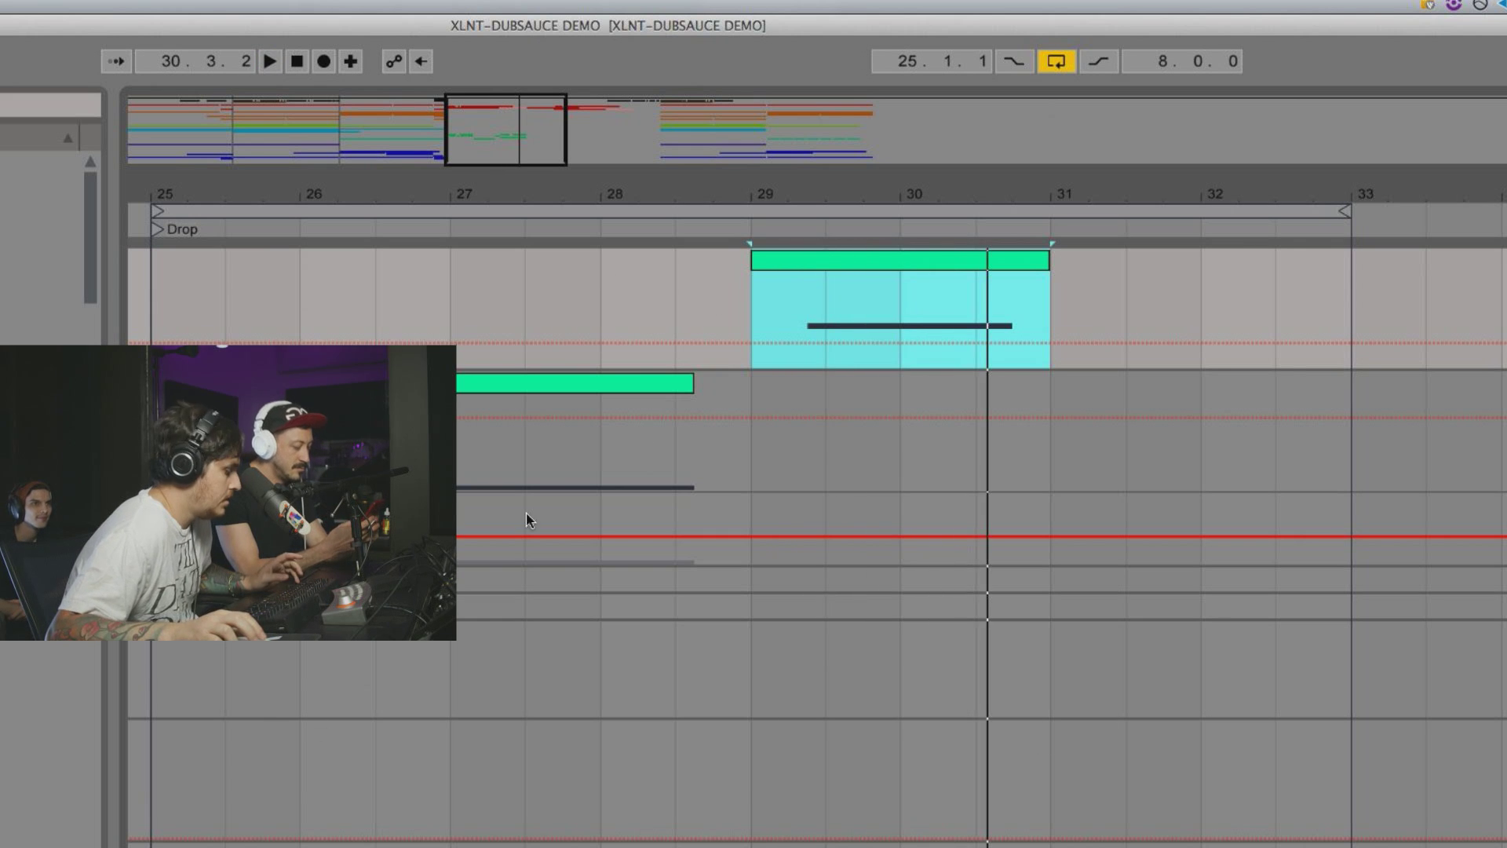
key("shift+Tab")
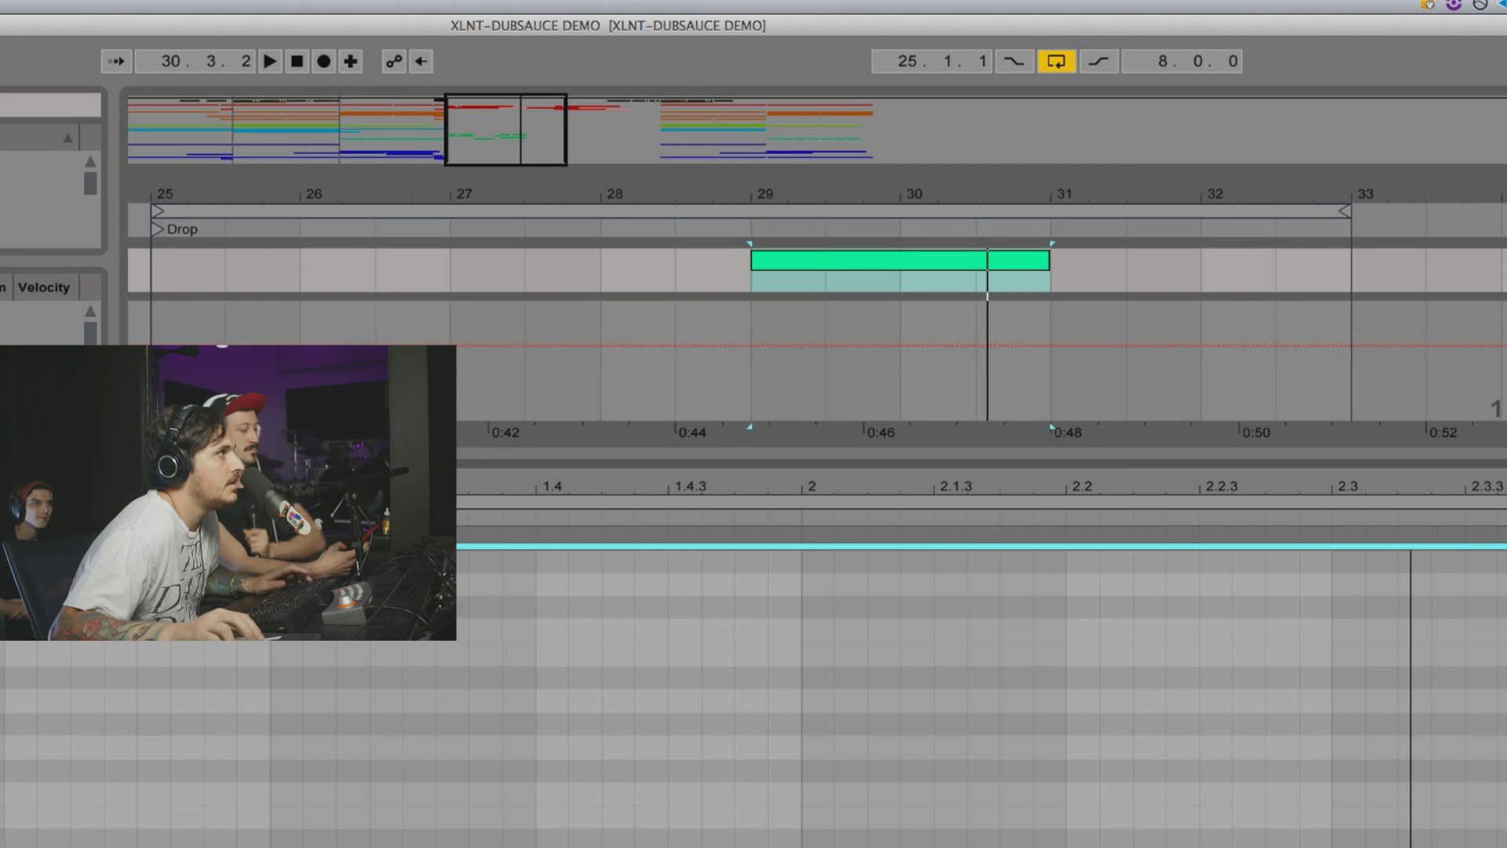
key("shift+Tab")
key("alt+super+p")
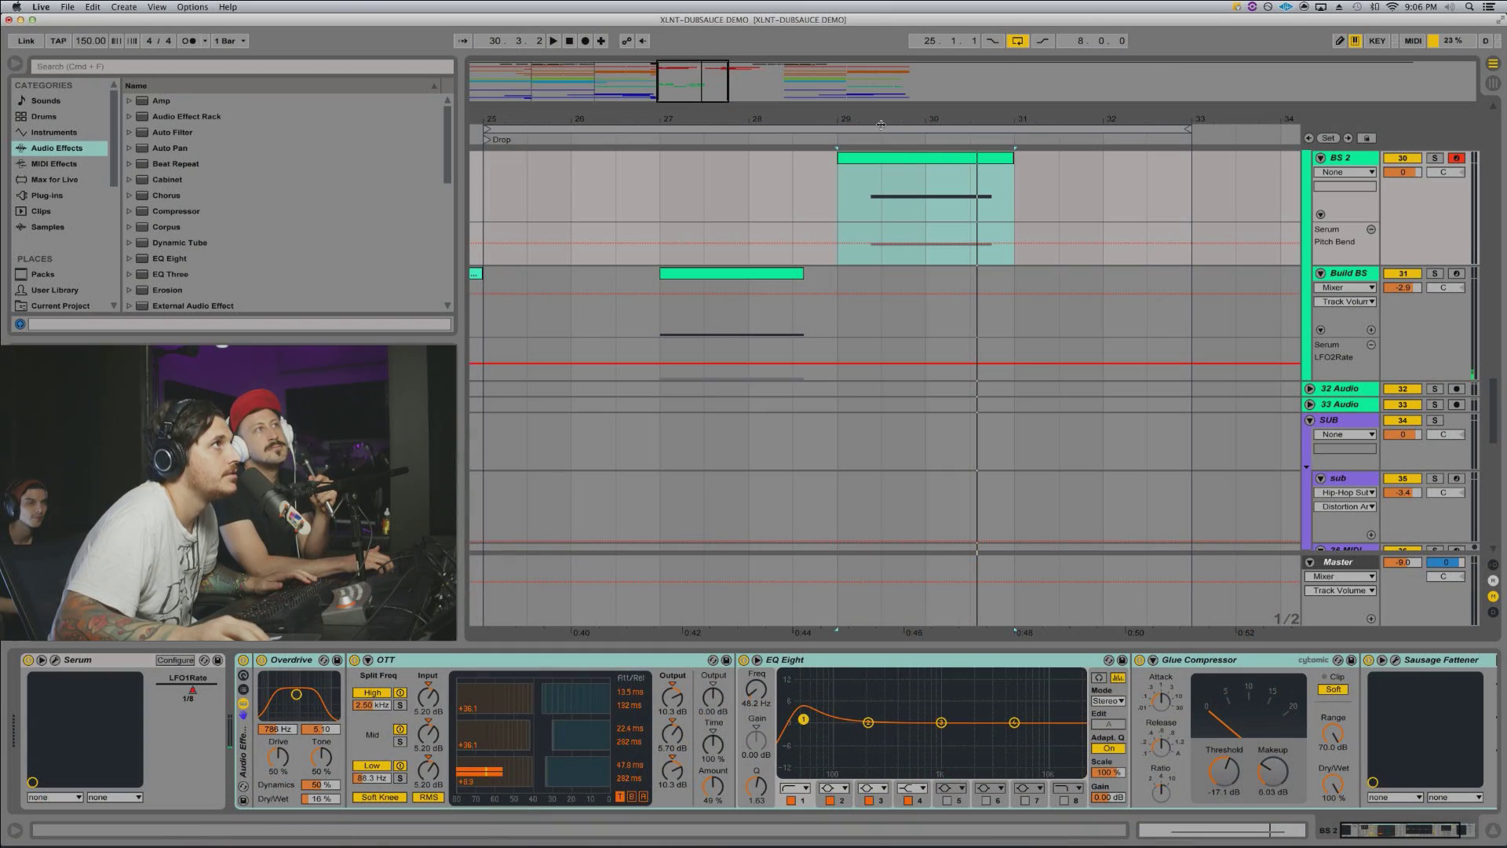
Step: Draw a rising Serum Pitch Bend ramp across the BS 2 note from 29.2.3 up to 1.00 at 30.4, and audition it
scroll(852, 219, "up", 3)
left_click(857, 244)
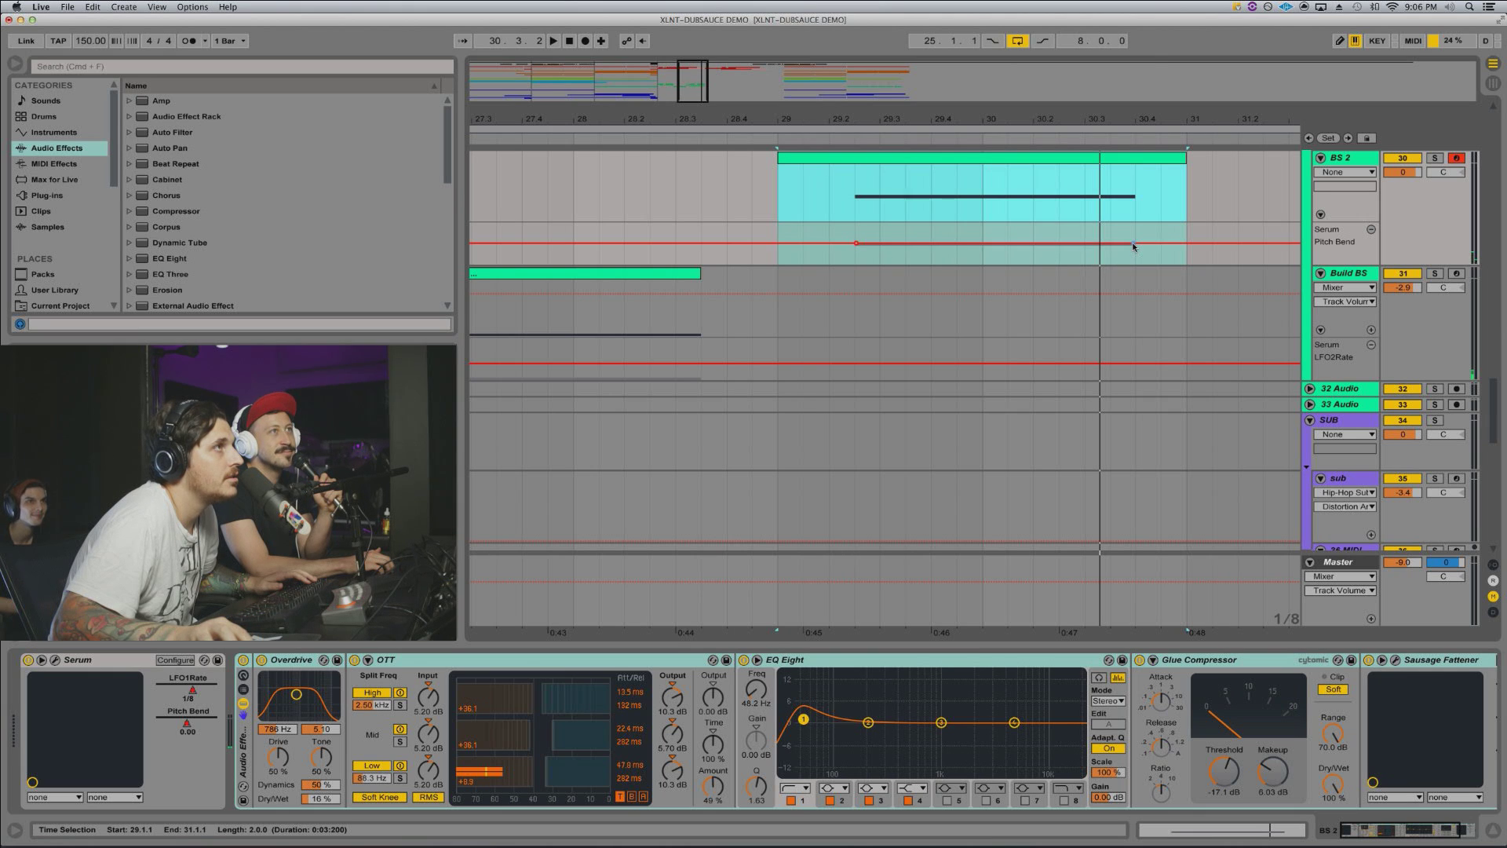
left_click_drag(1133, 246, 1137, 224)
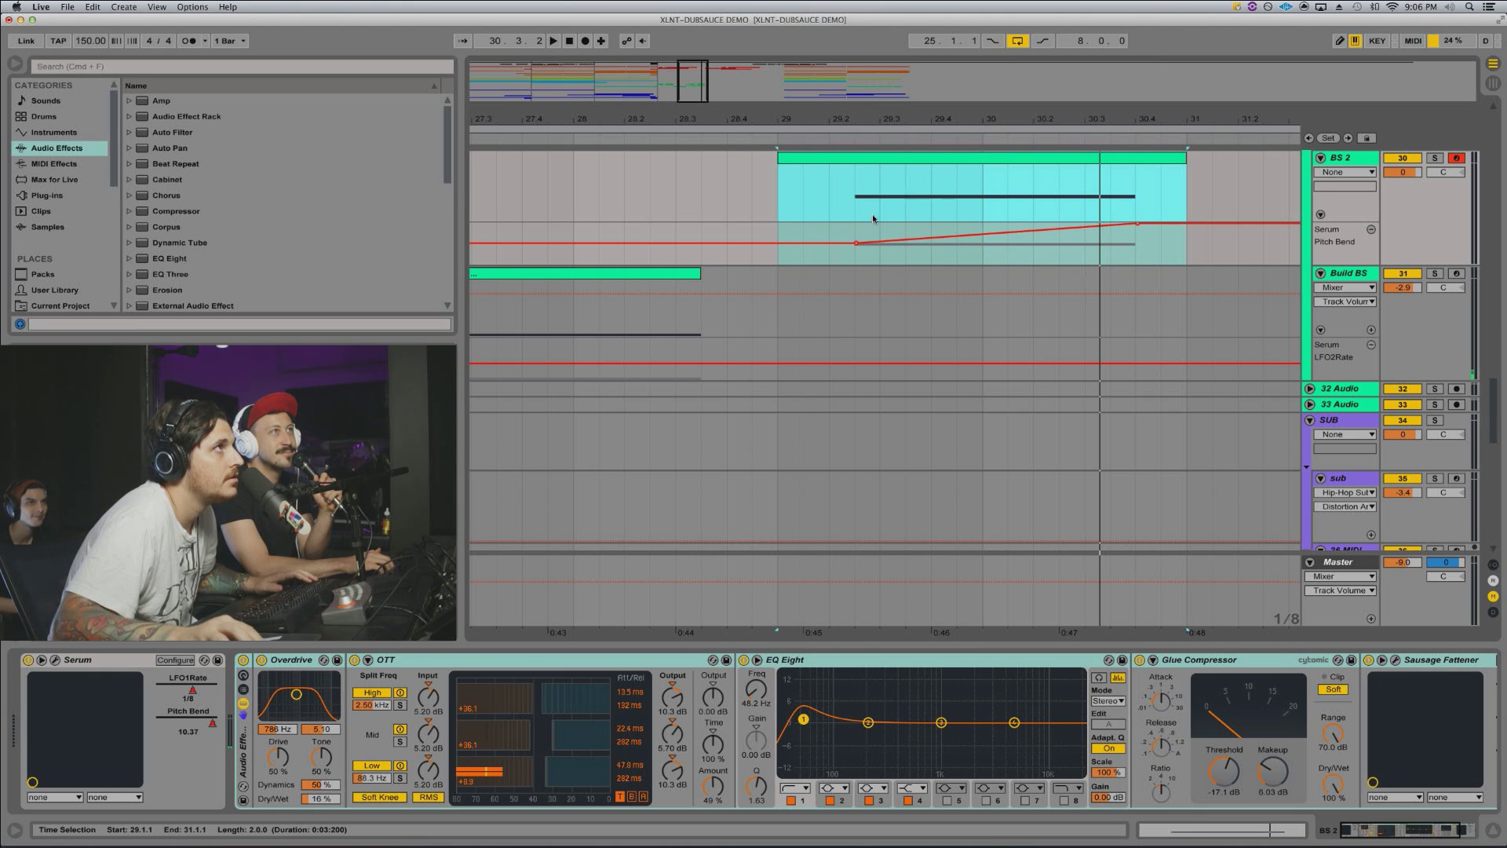
left_click(784, 211)
key("space")
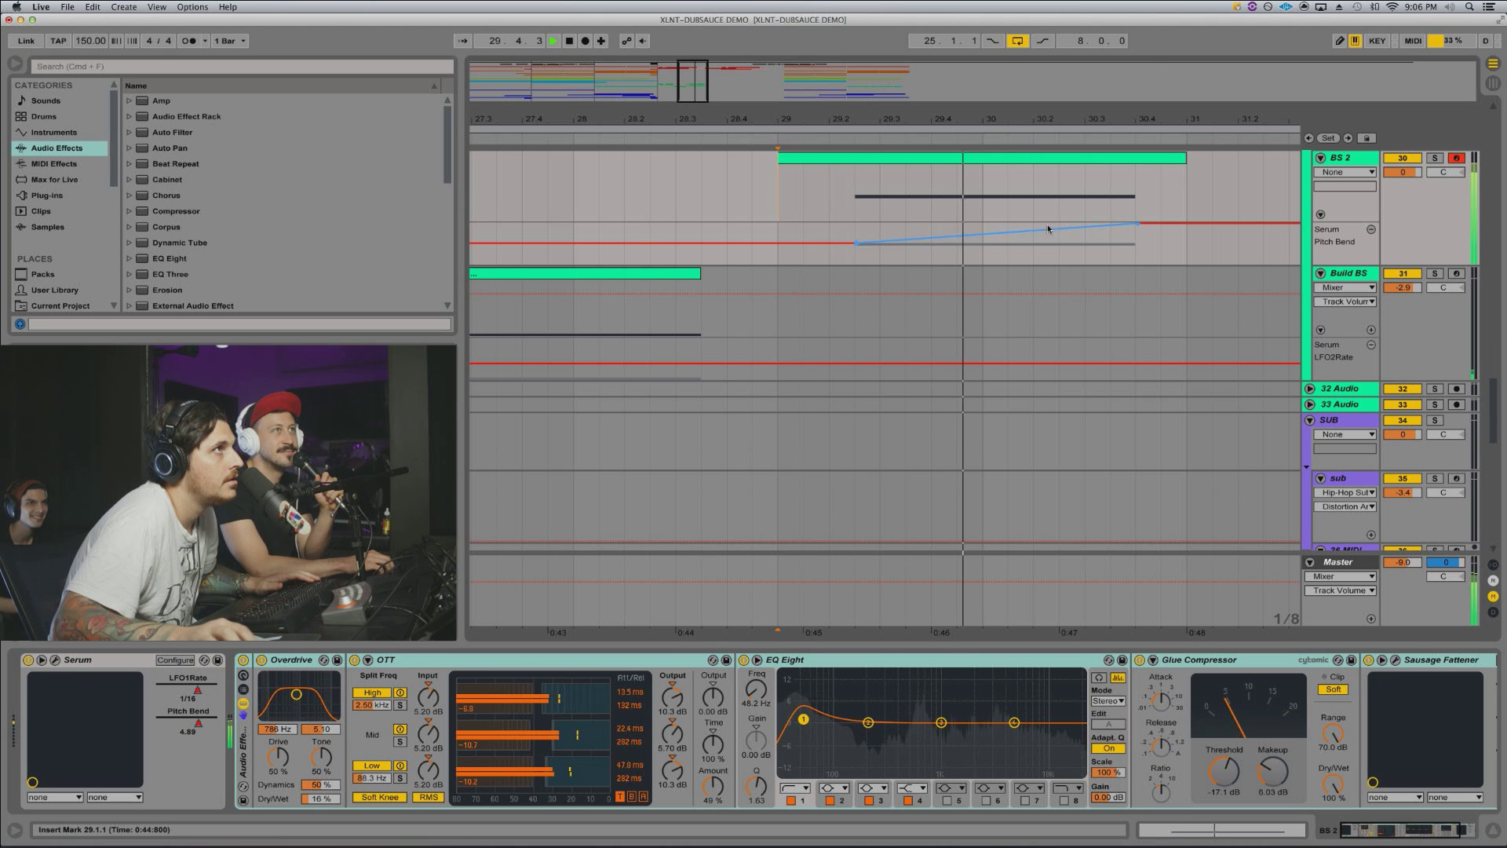
key("space")
key("space")
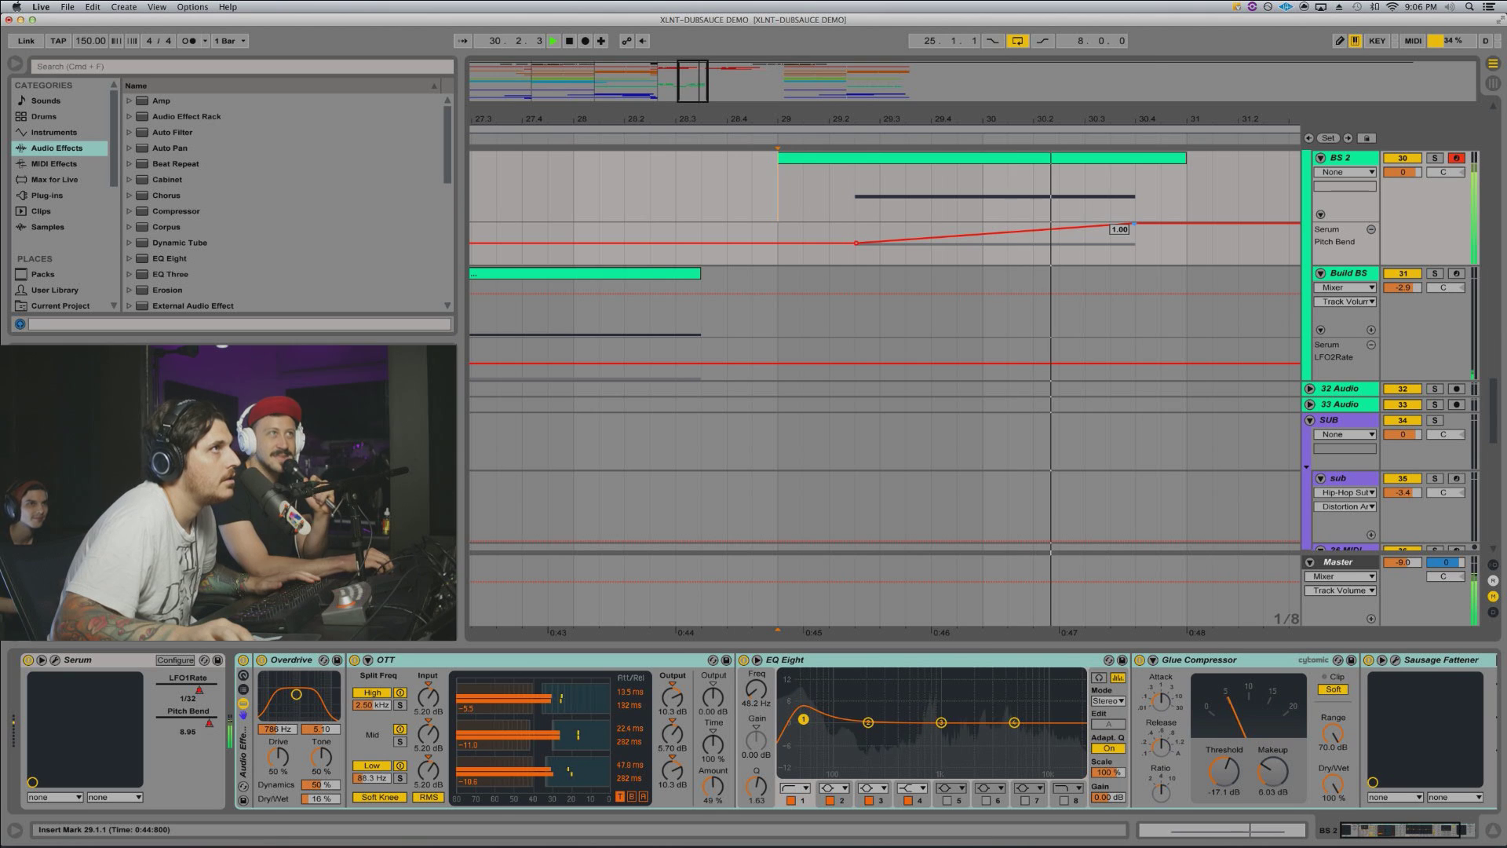
key("space")
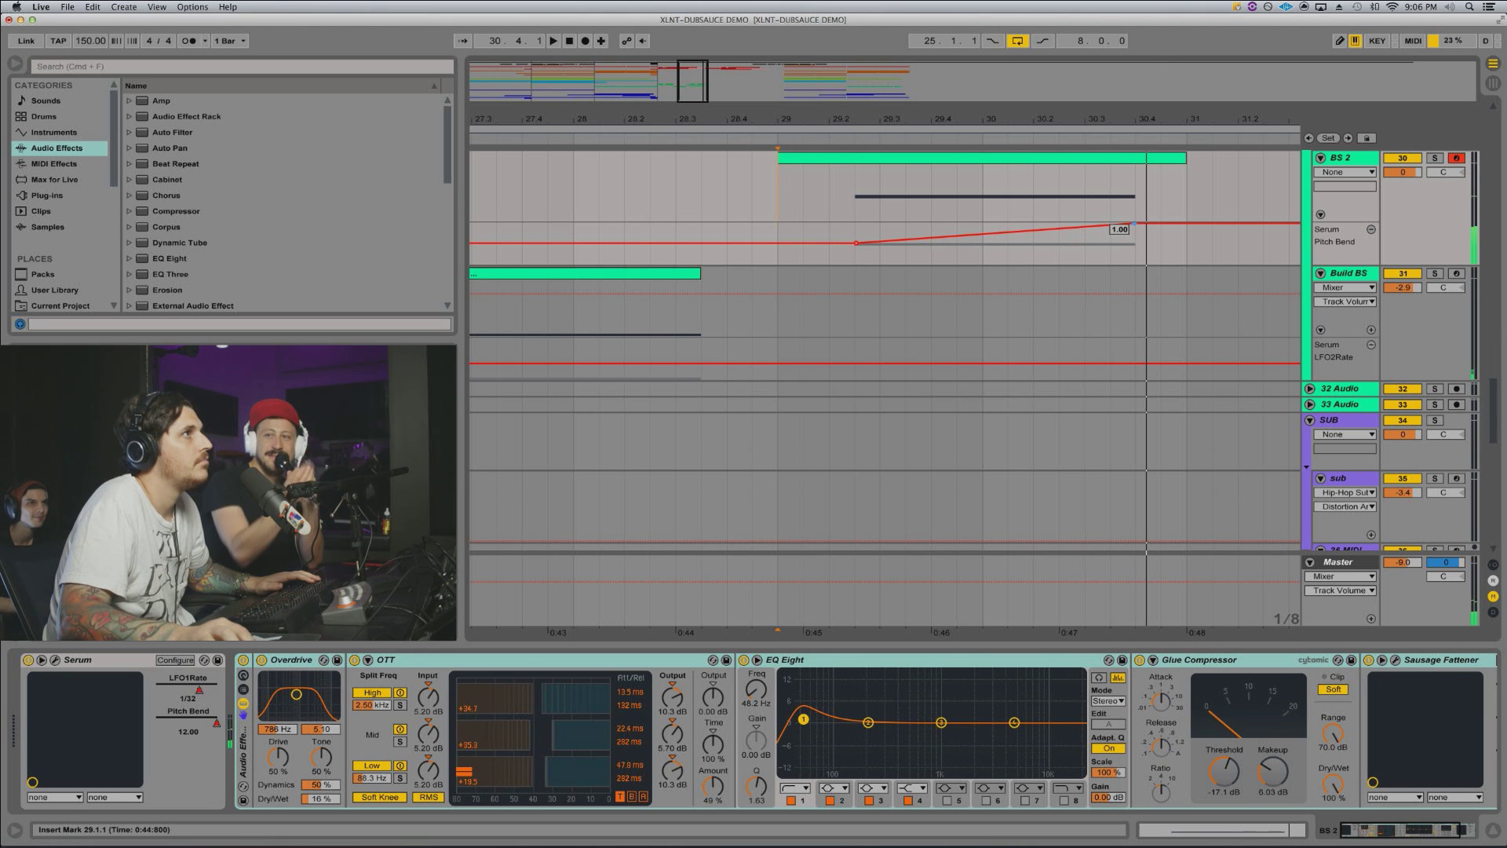
Step: Try lowering the end of BS 2's Pitch Bend ramp to 0.63 and audition the smaller rise
left_click_drag(1134, 224, 1134, 237)
key("space")
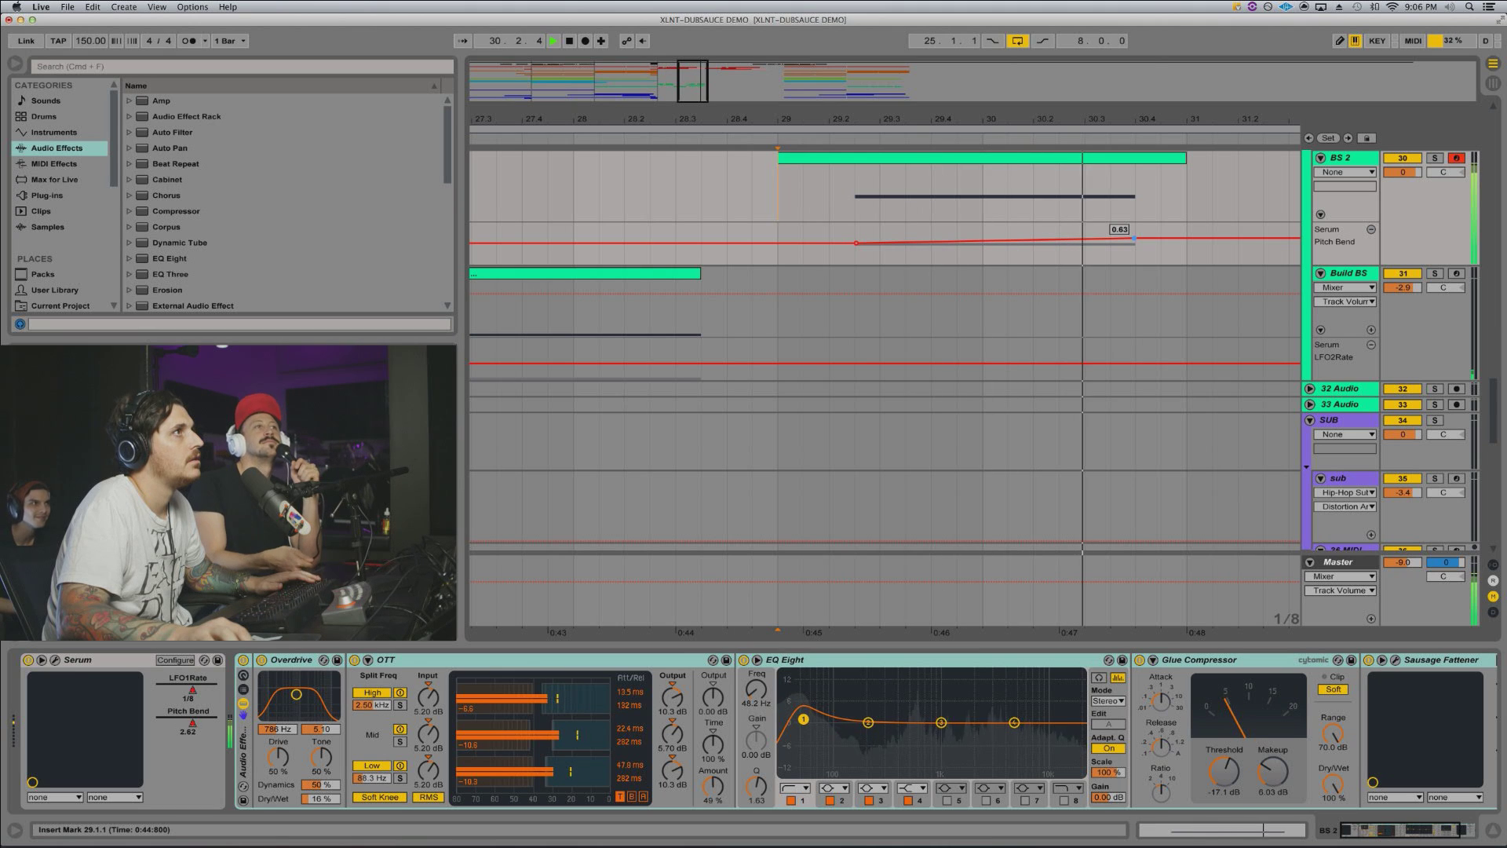
key("space")
key("space")
key("space")
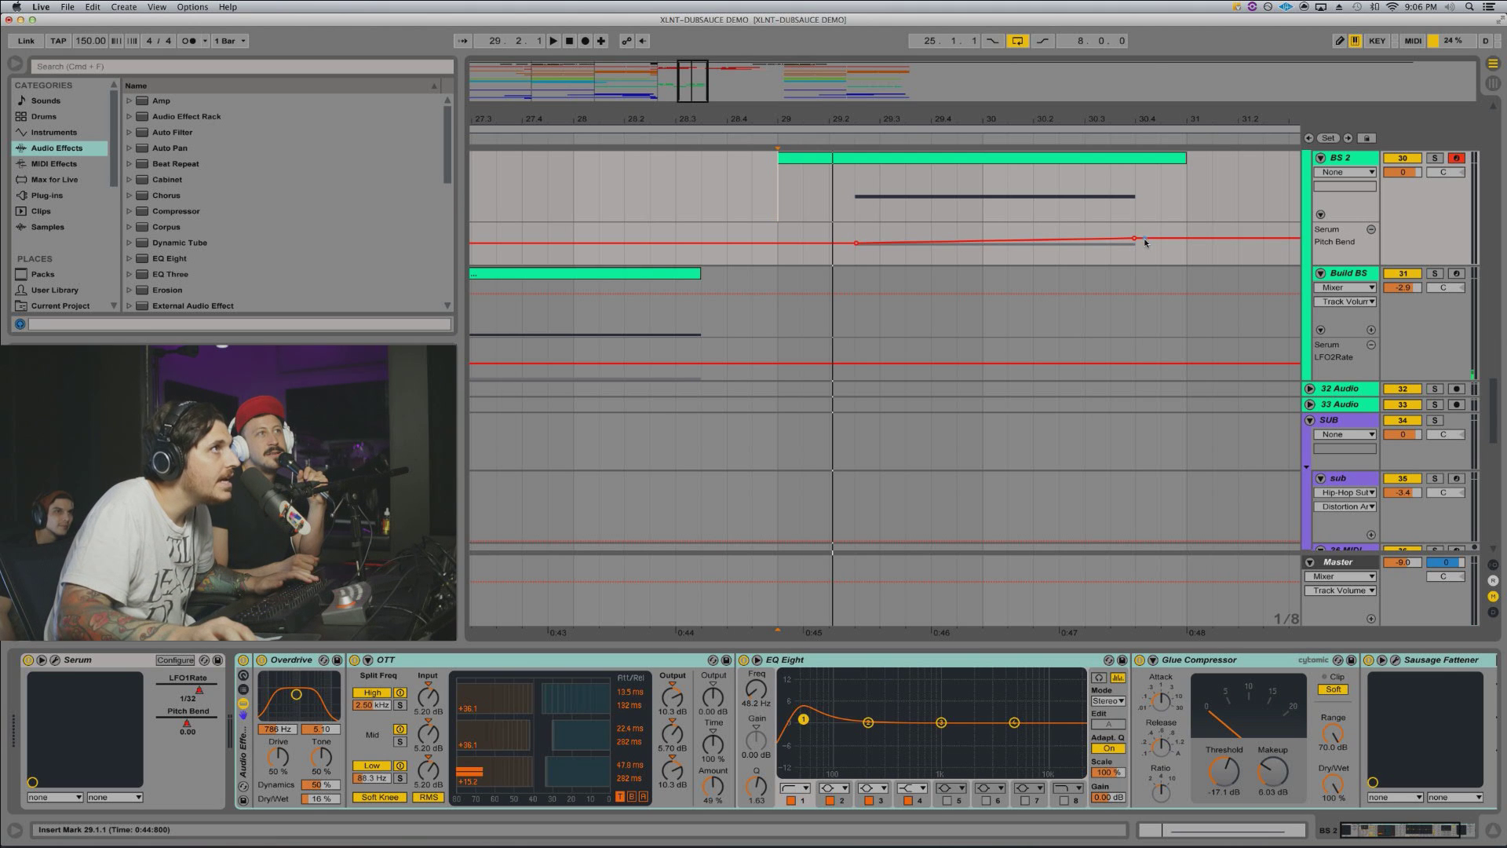
Step: Raise the end of BS 2's Pitch Bend ramp to 1.00 and play the clip from bar 29
left_click_drag(1134, 238, 1134, 223)
key("space")
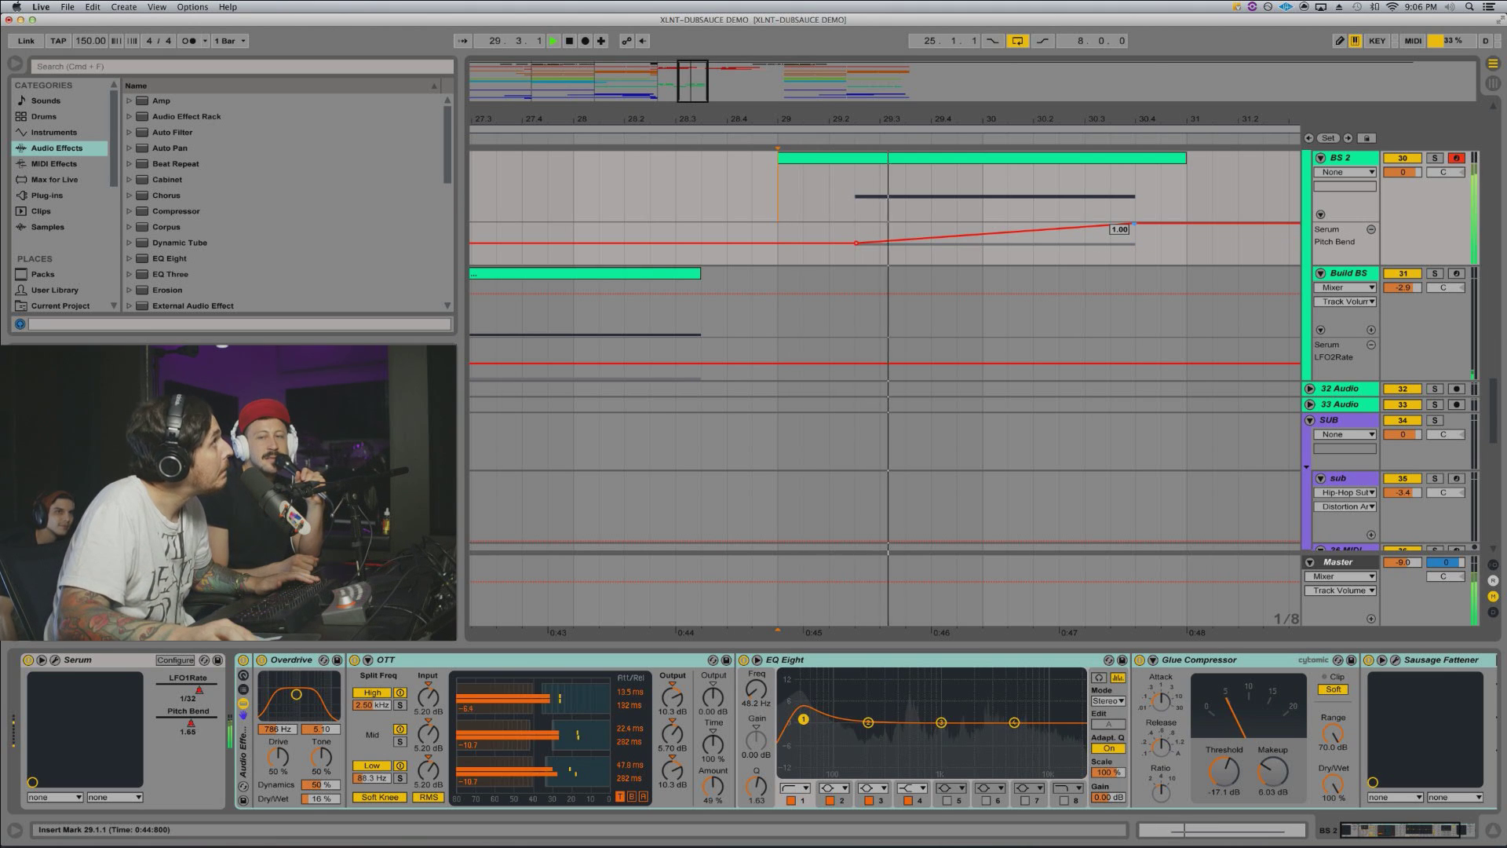
key("space")
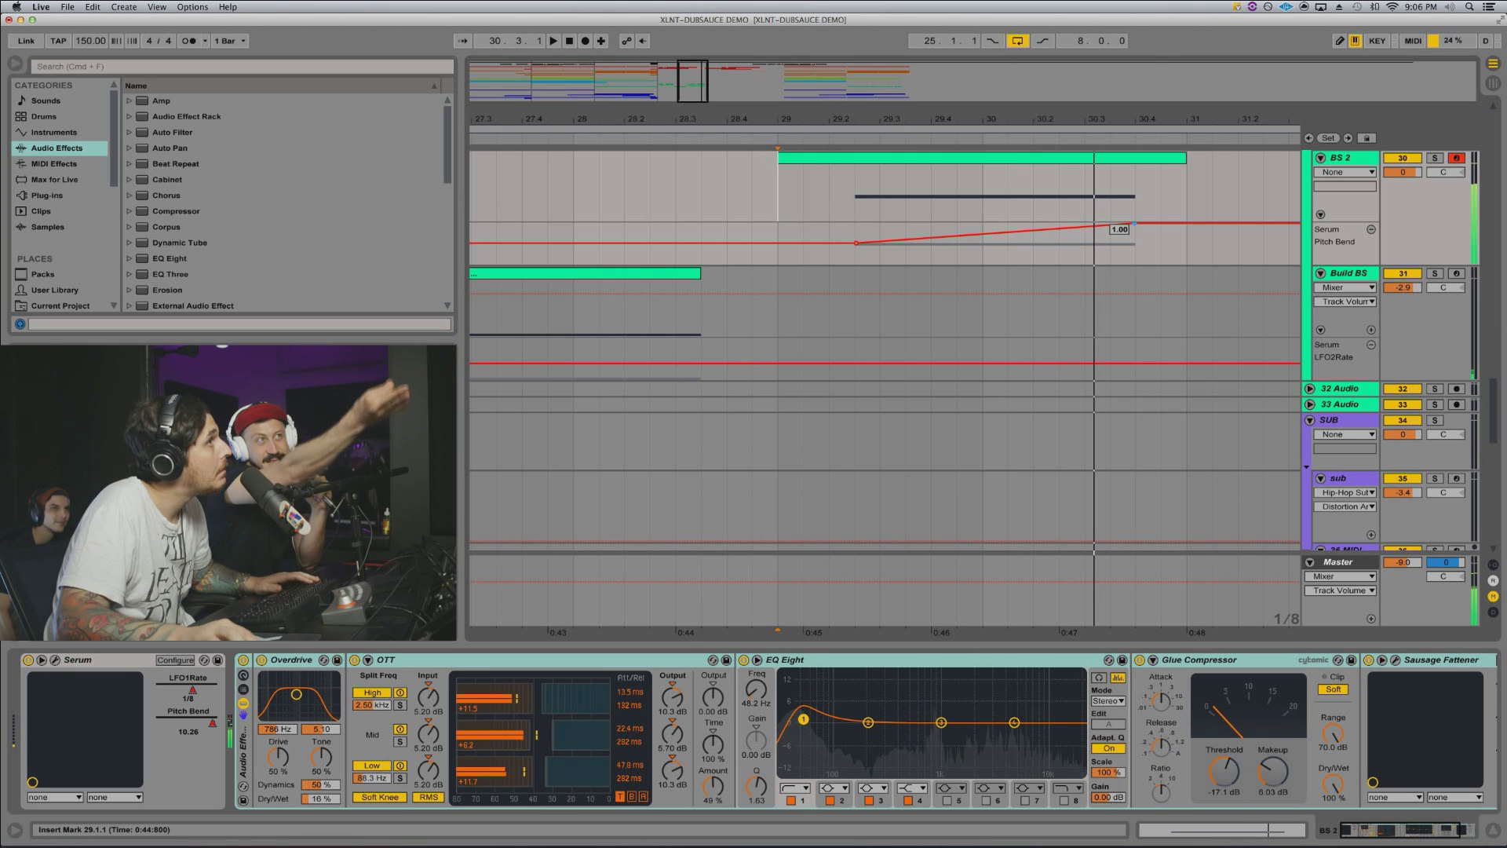
key("space")
key("space")
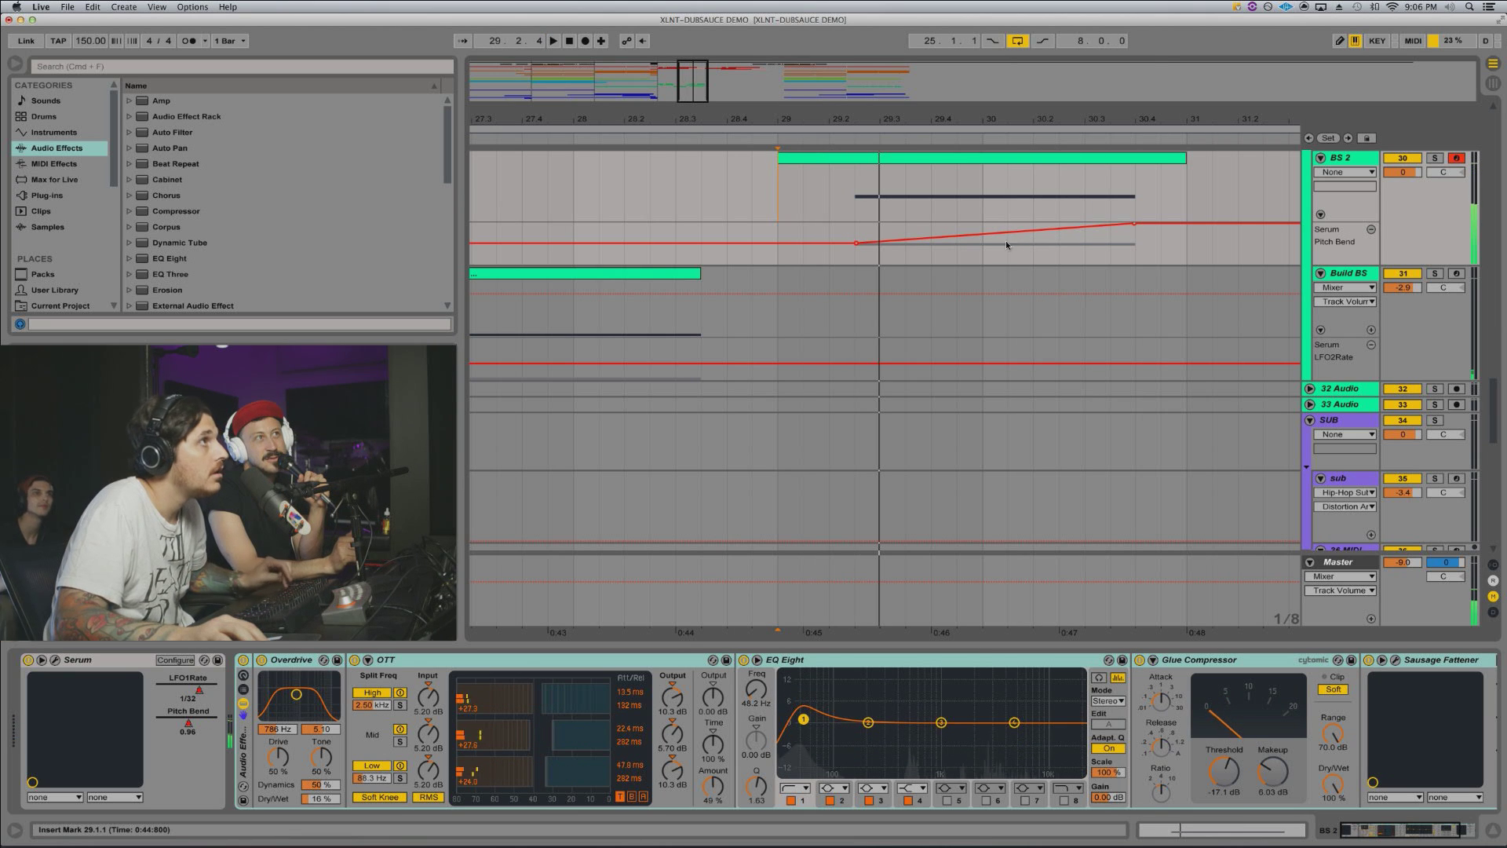
Step: Try curving BS 2's Pitch Bend ramp so it rises mostly near the end of the note, and play it
left_click(969, 239)
left_click_drag(969, 240, 969, 263)
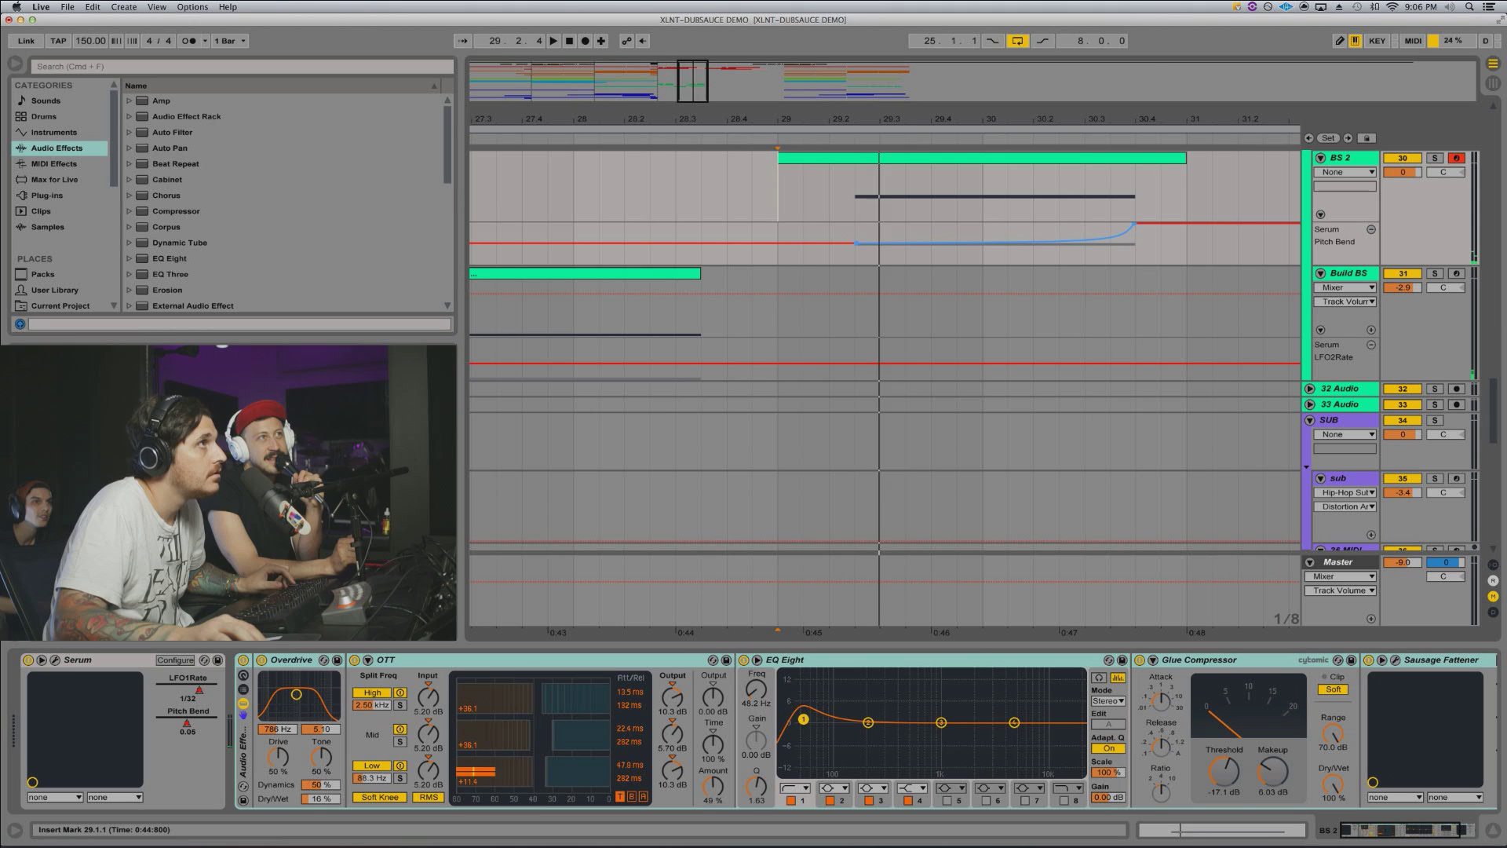
key("space")
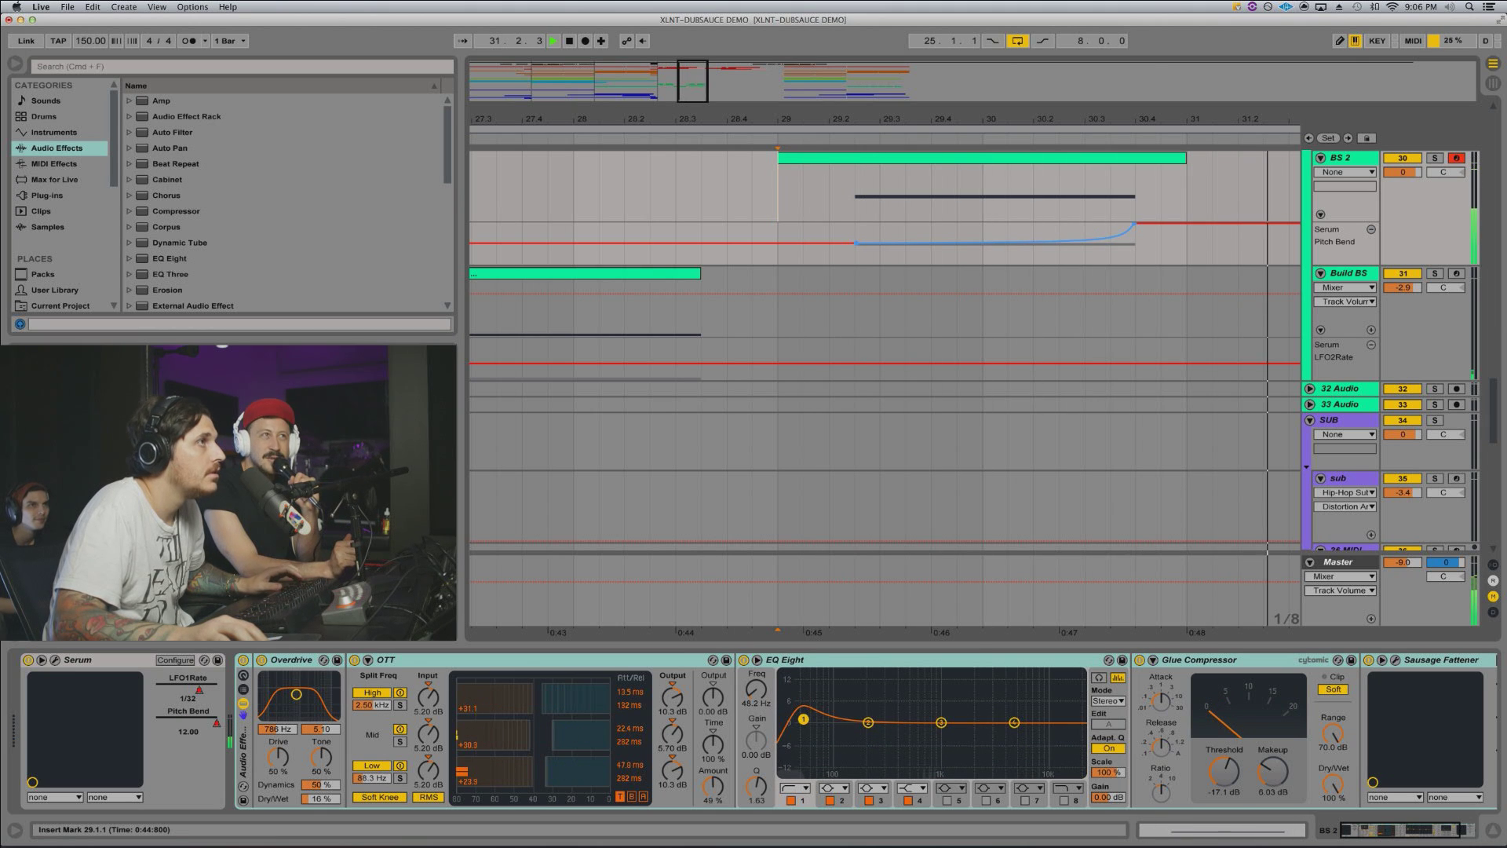
key("space")
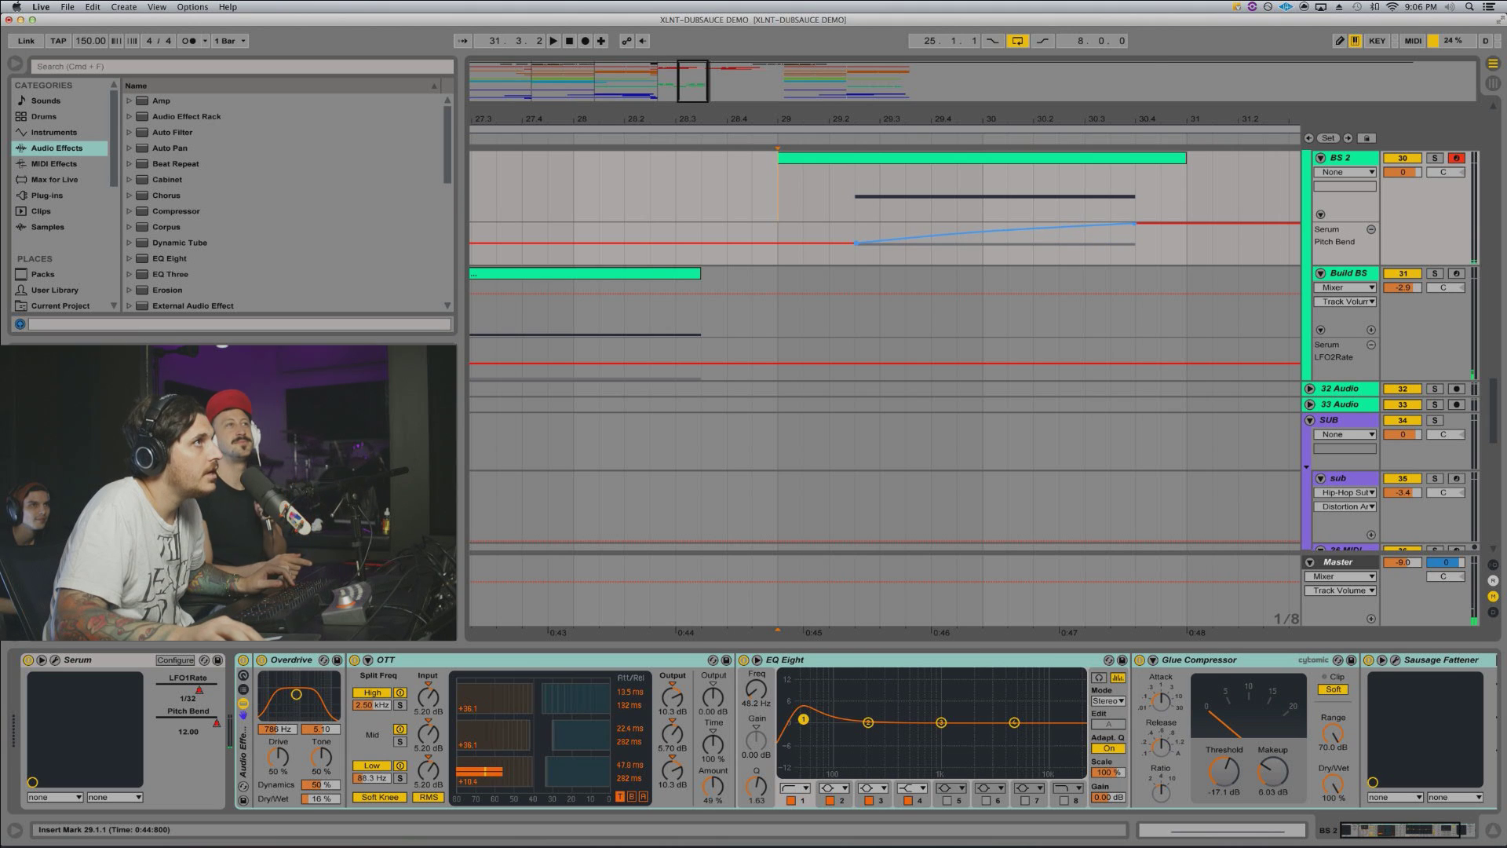
Step: Try lowering the end of BS 2's Pitch Bend ramp to about 0.5 and audition the nearly flat bend
mouse_move(1136, 228)
left_mouse_down()
mouse_move(1135, 263)
mouse_move(1130, 245)
left_mouse_up()
key("space")
key("space")
key("space")
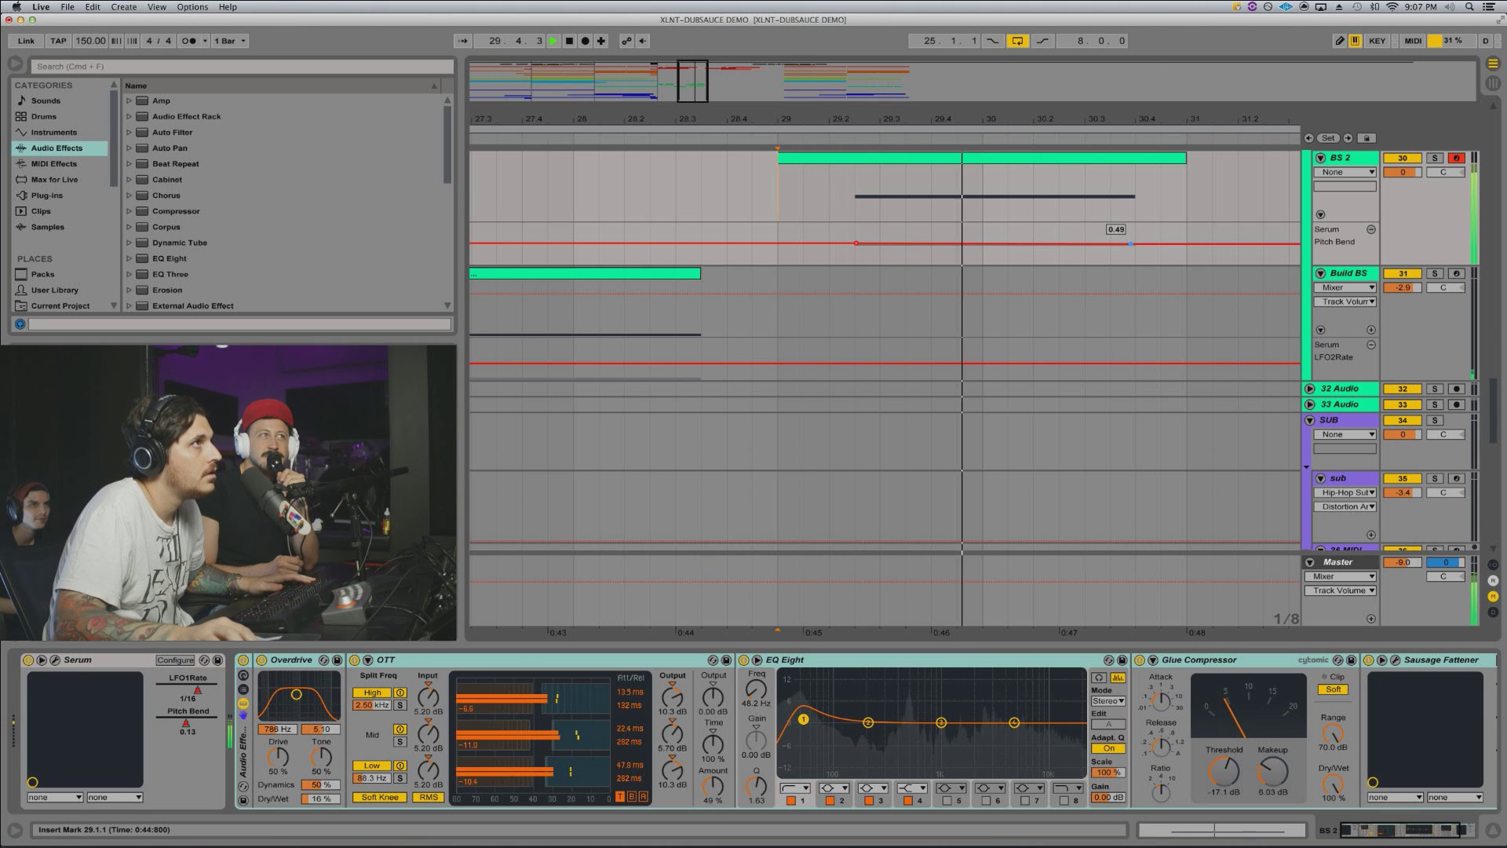
key("space")
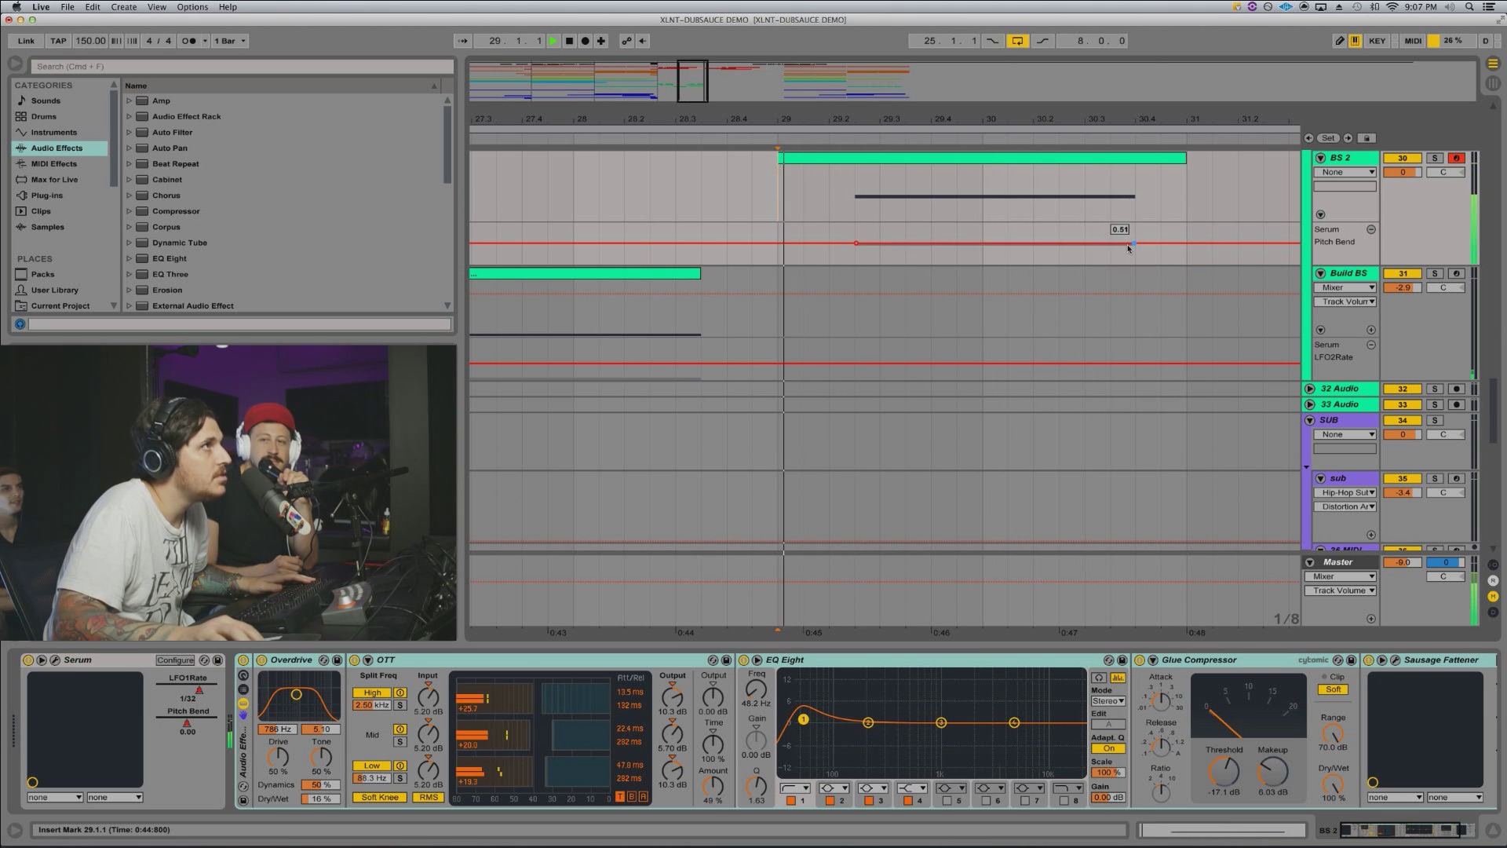
Step: Try adding a BS 2 Pitch Bend breakpoint at bar 30 that dips to 0.33 while the clip plays
key("space")
left_click_drag(970, 242, 983, 250)
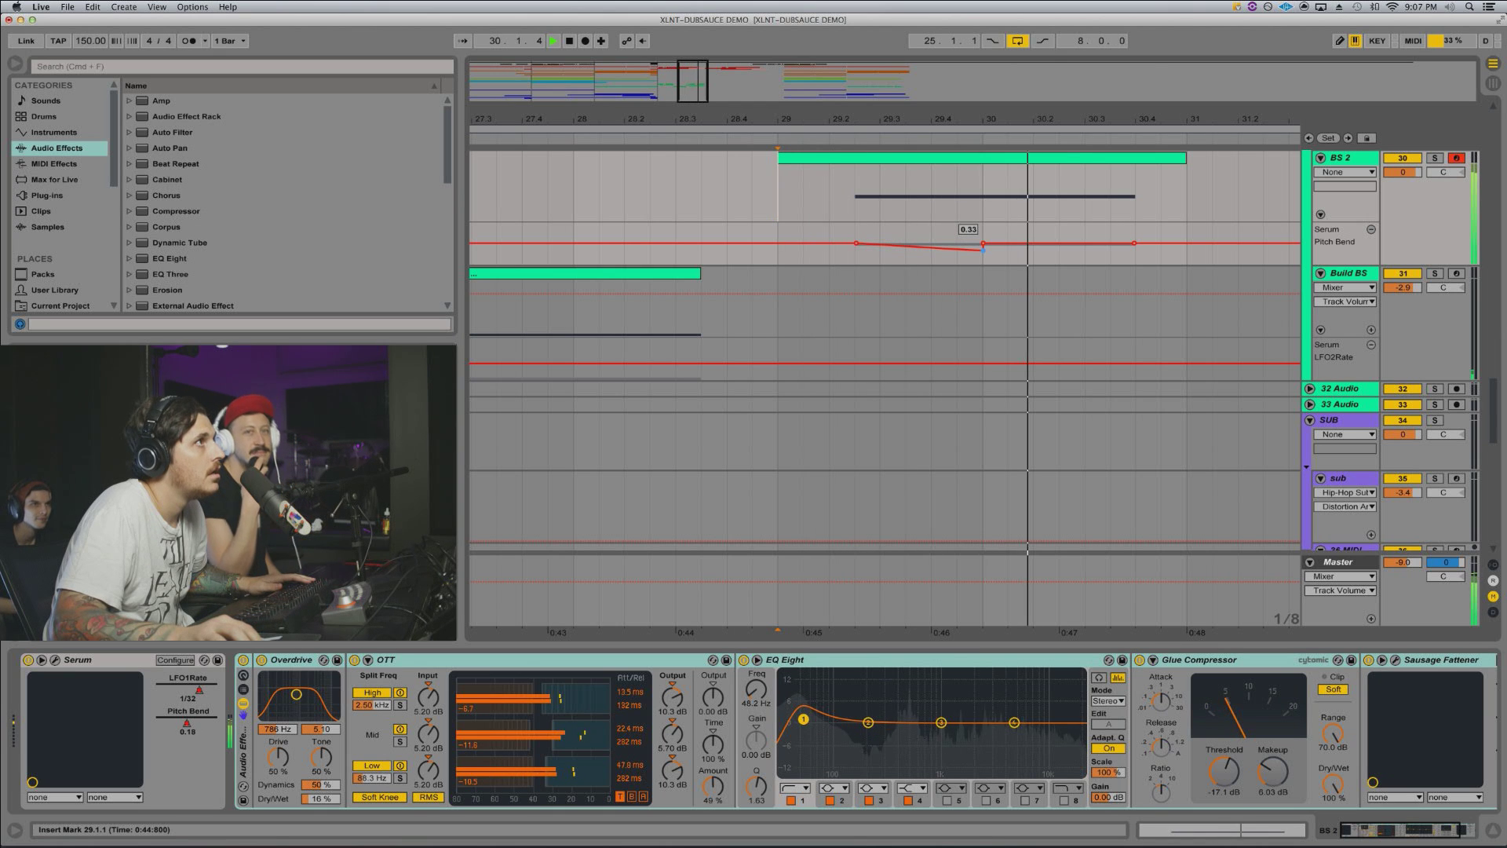
left_click_drag(984, 236, 855, 238)
left_click(957, 240)
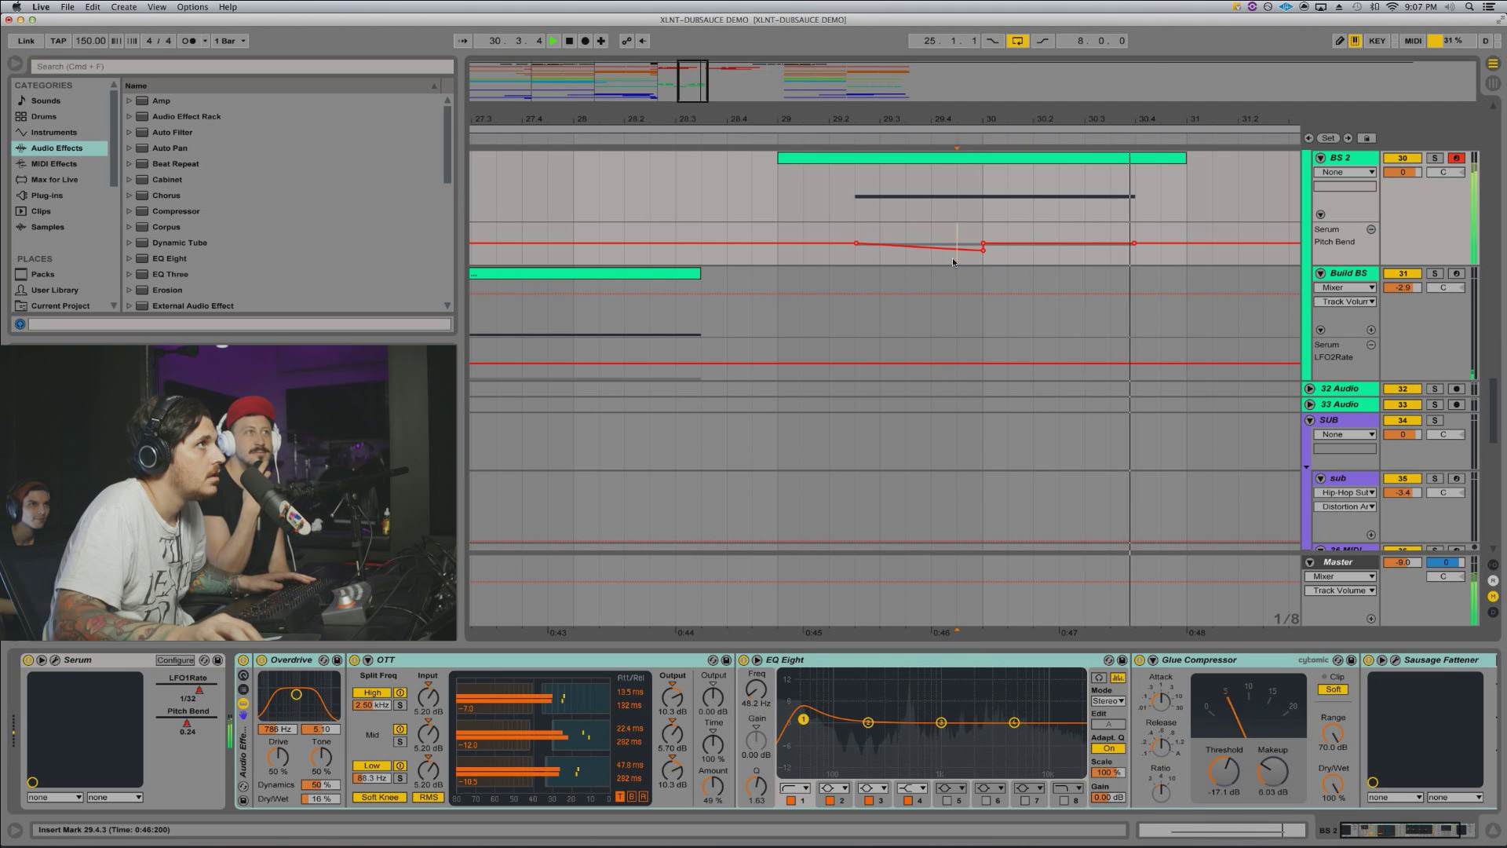
Step: Raise the bar 30 Pitch Bend breakpoint to 1.00 and play the rise and fall
key("space")
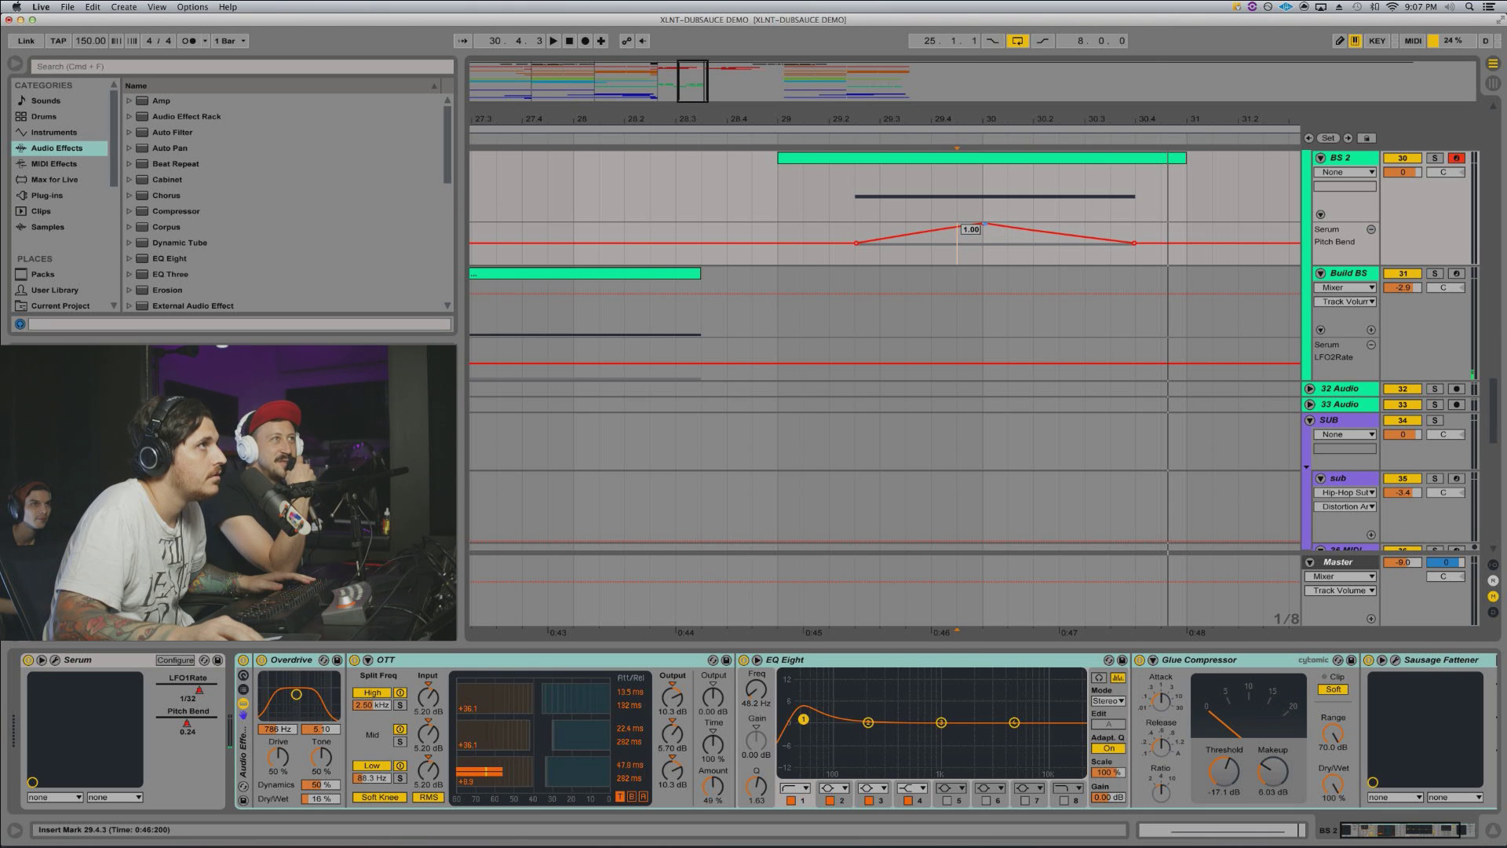
key("space")
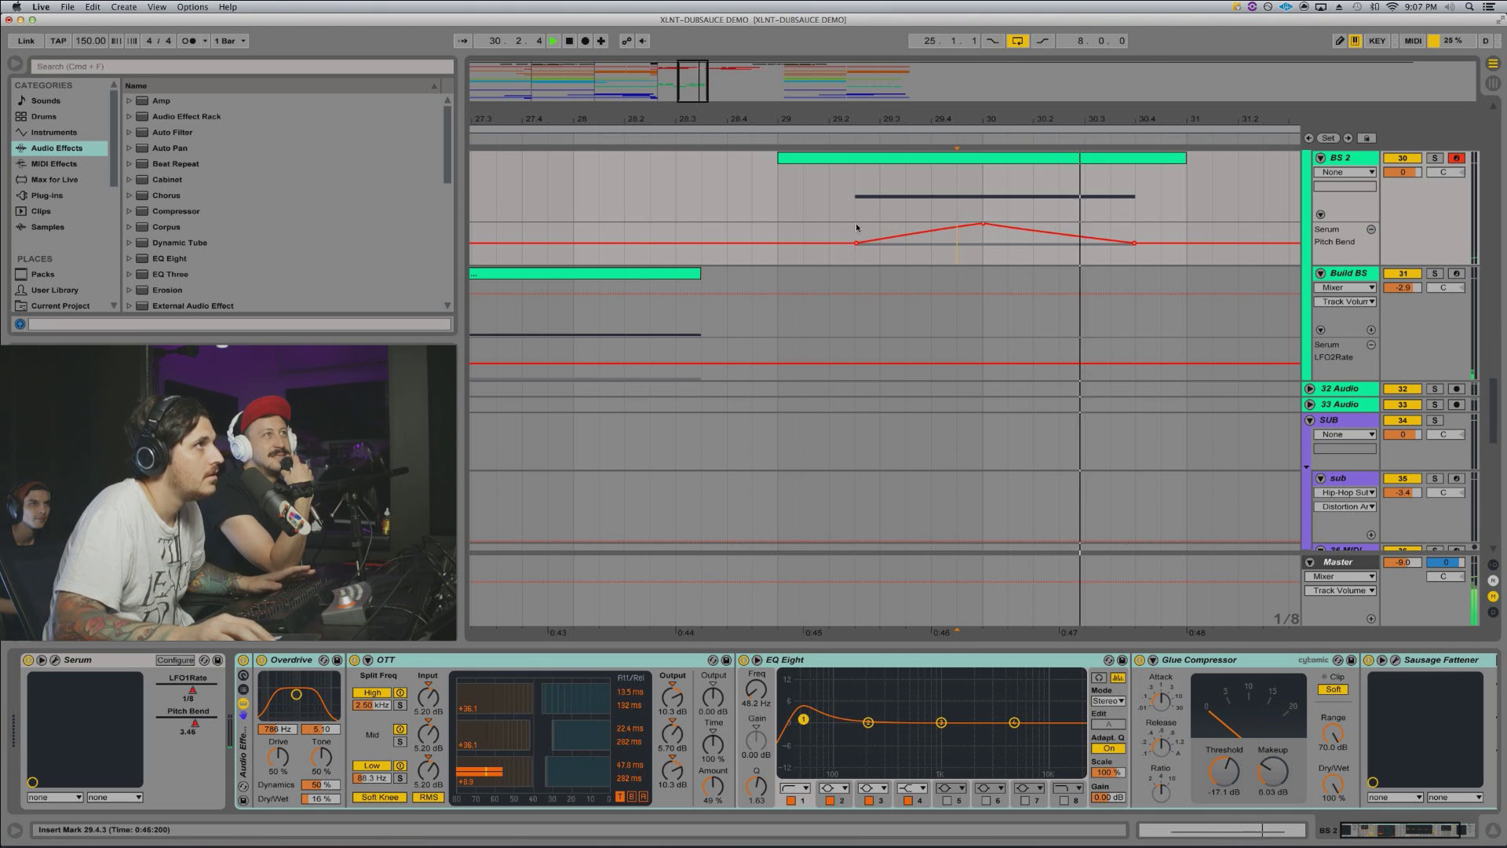
left_click(856, 228)
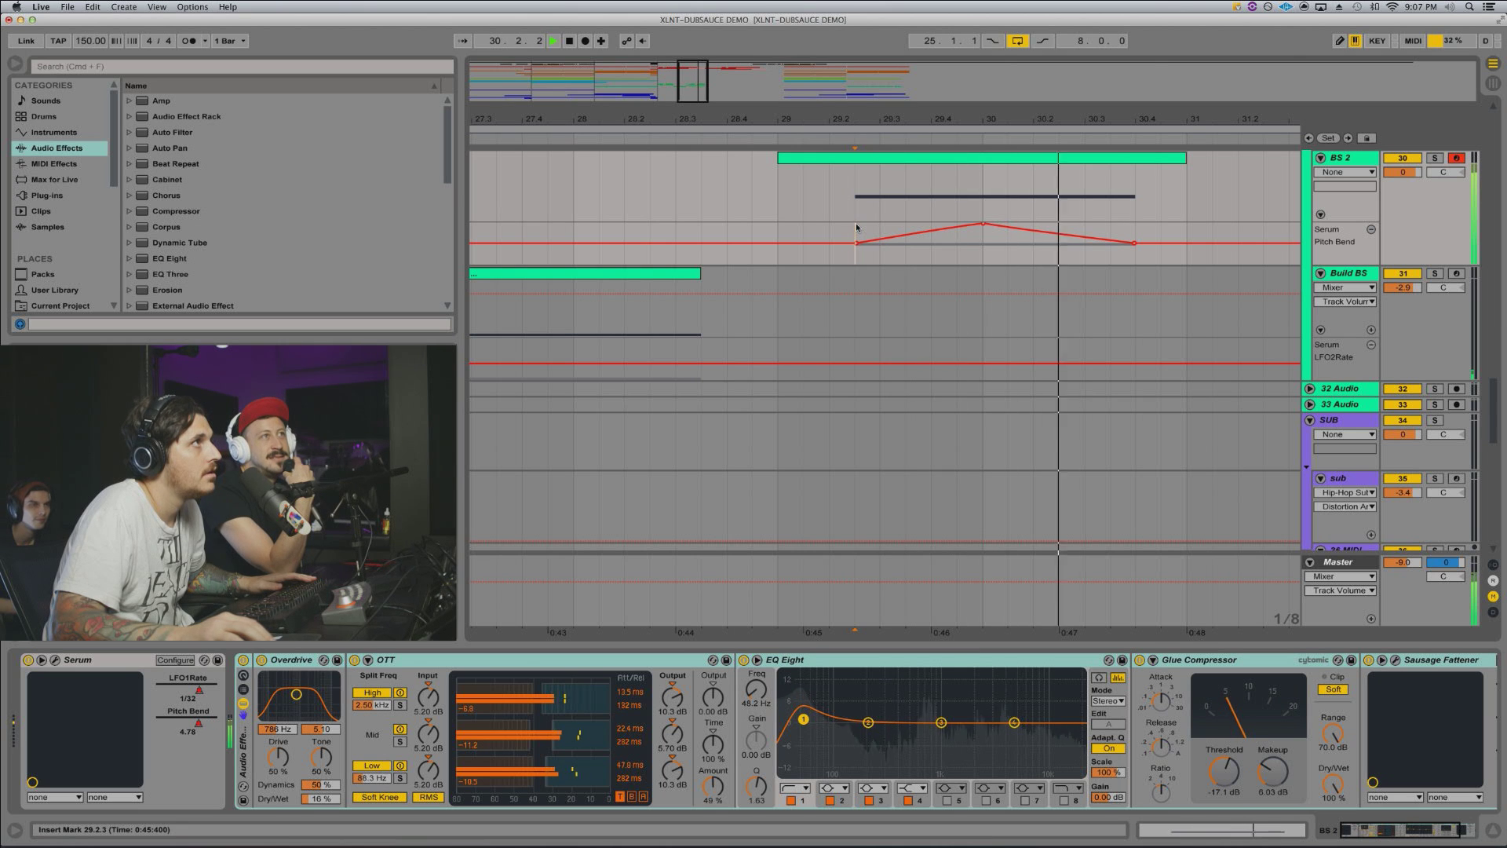
key("space")
Step: Play the lead-in to the BS 2 clip from 28.1.3 and place the playback start at the Drop marker, 25.1.1
left_click(588, 208)
key("space")
scroll(574, 207, "left", 10)
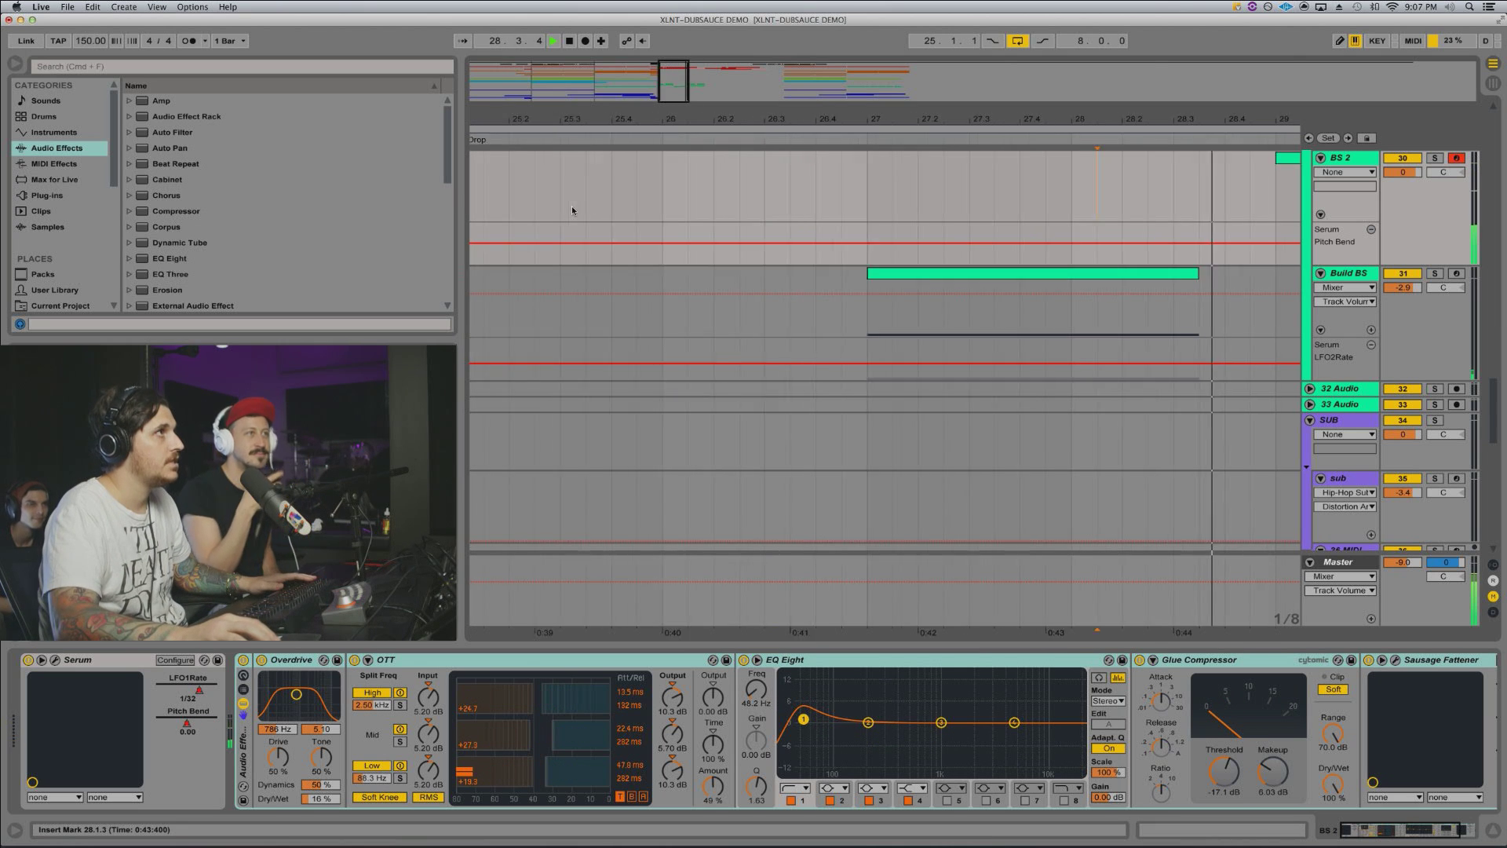
key("space")
left_click(775, 196)
key("space")
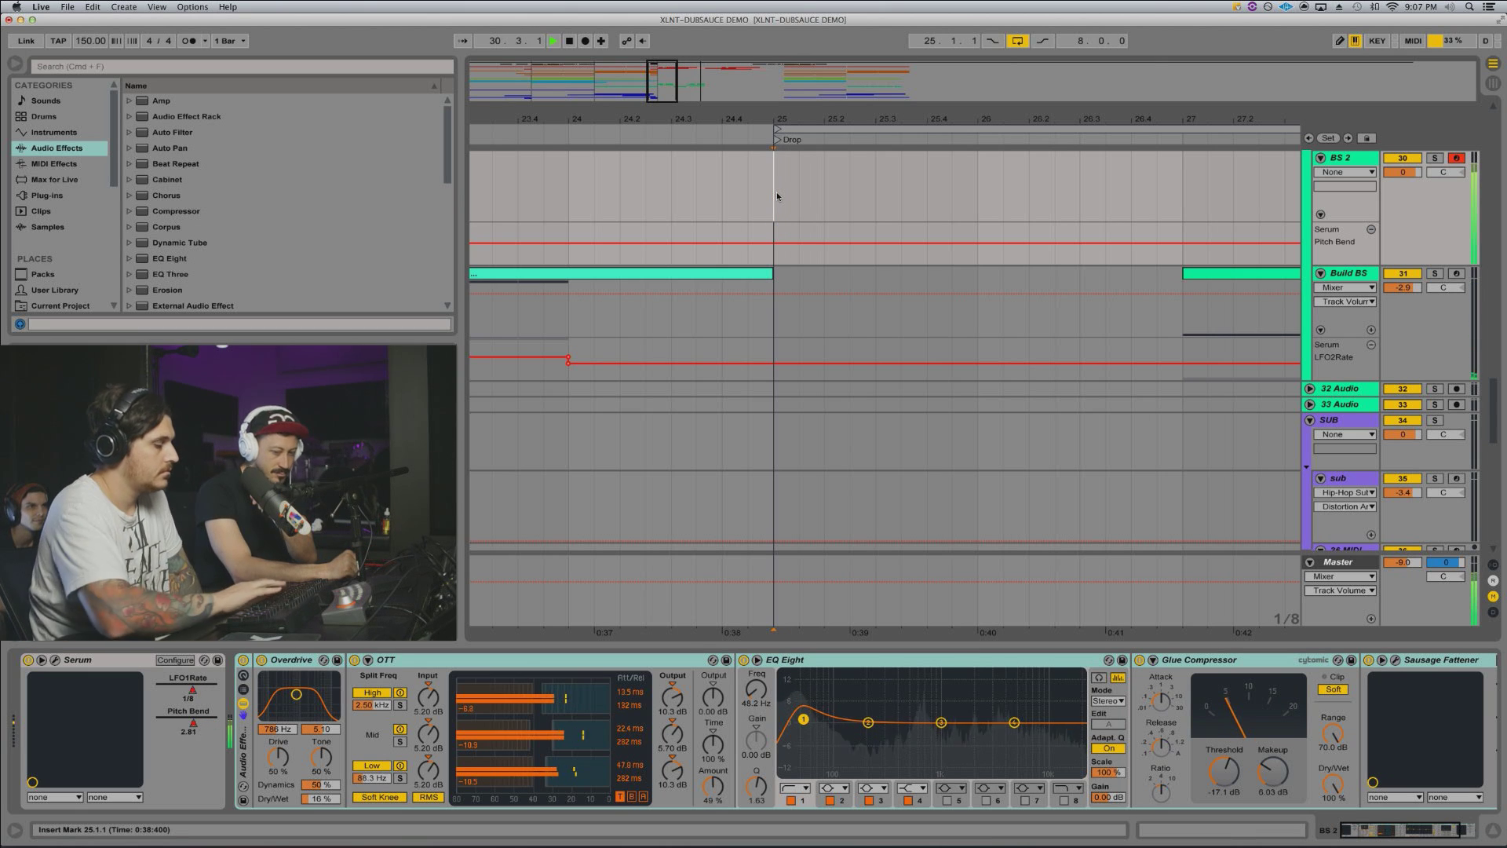
key("space")
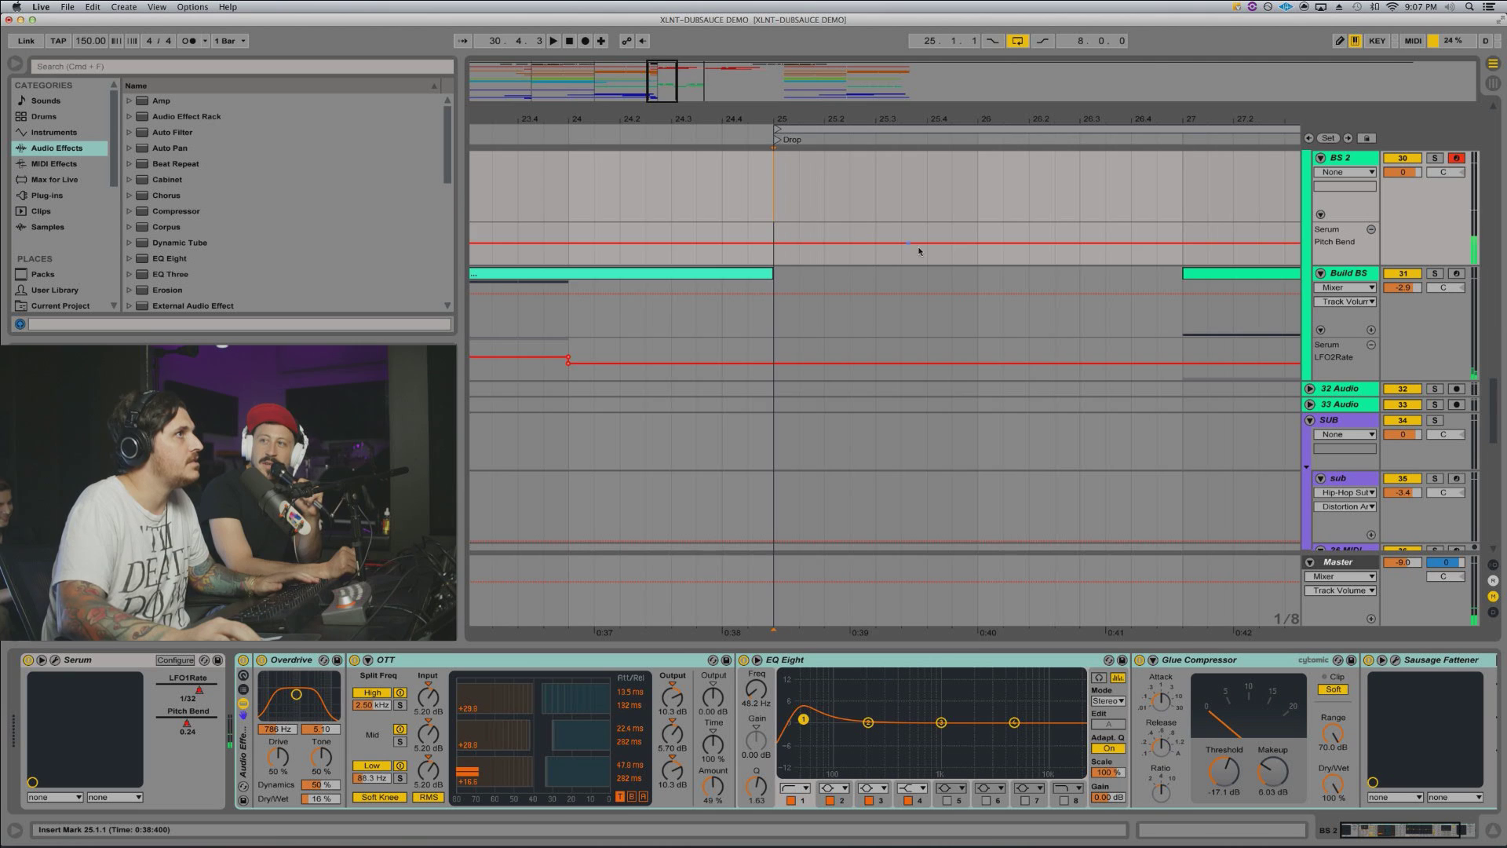
Step: Raise the Pitch Bend breakpoint at 30.4 to 1.00 and play the BS 2 clip from bar 29
scroll(926, 255, "right", 5)
scroll(1094, 257, "right", 7)
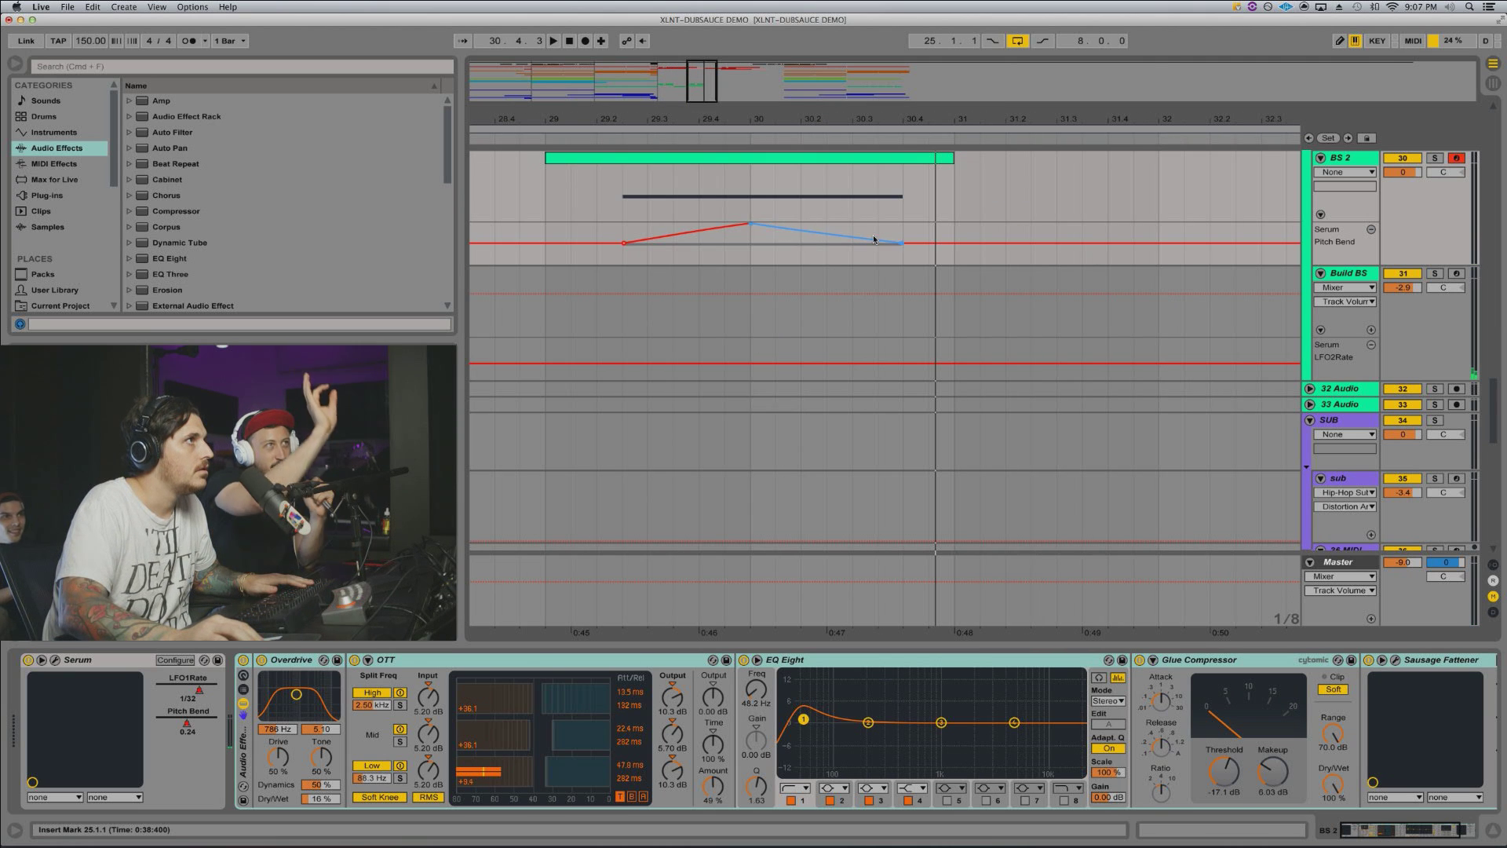
left_click_drag(902, 246, 903, 224)
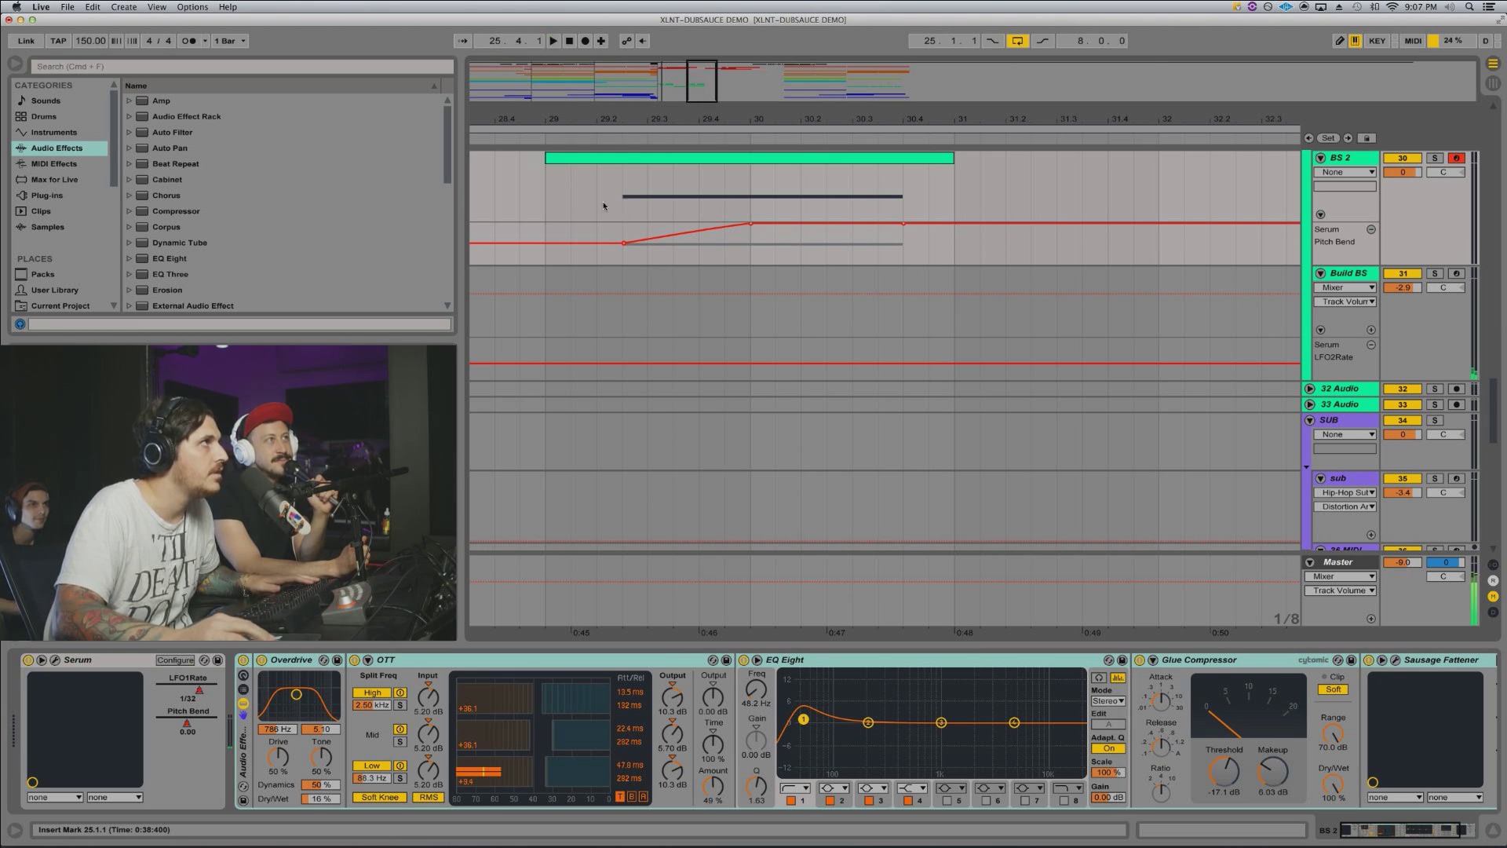
left_click(540, 196)
key("space")
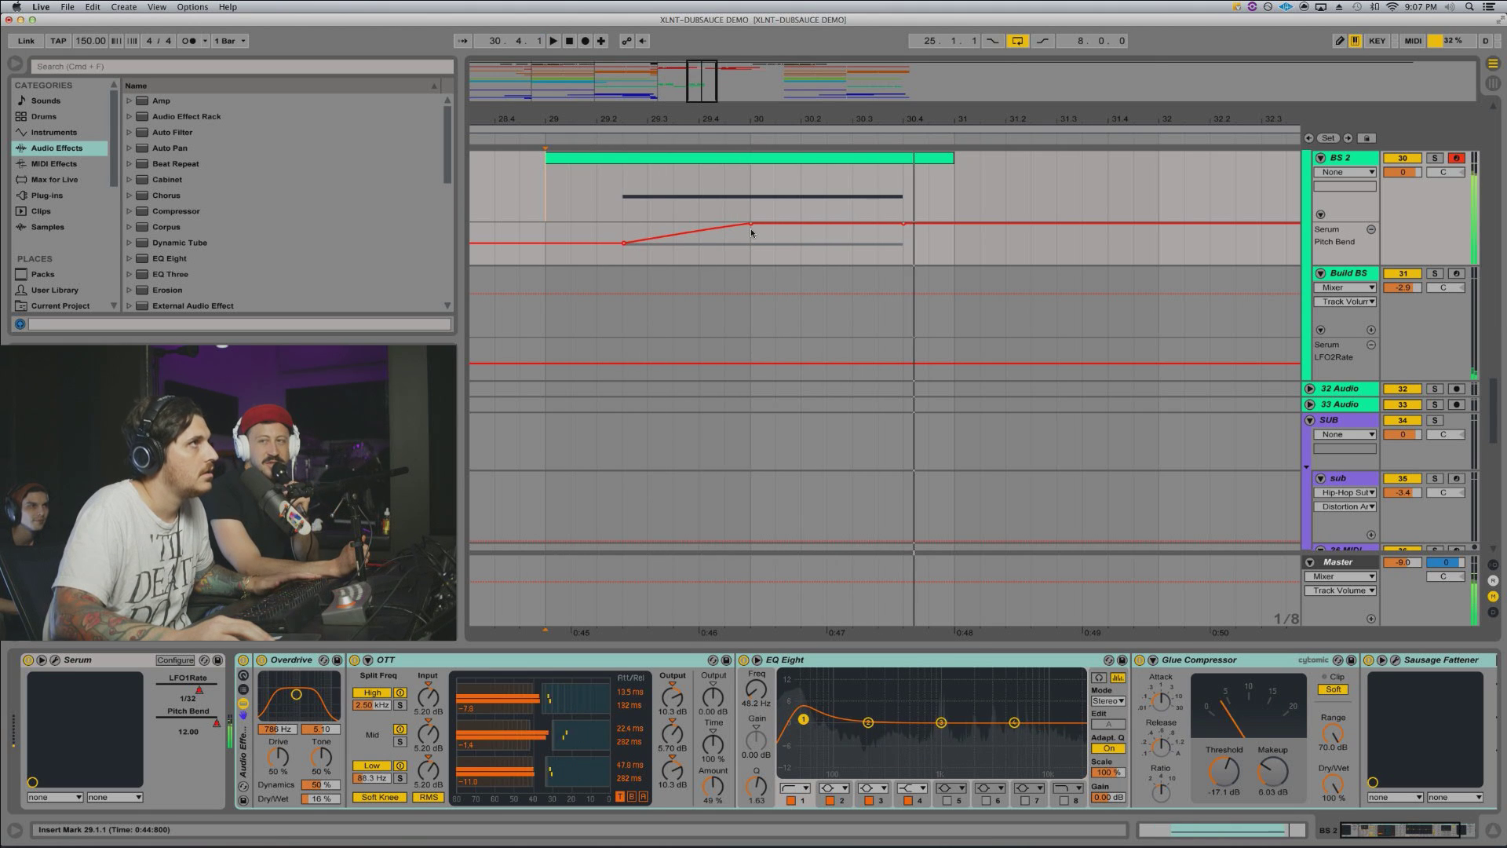
key("space")
key("space")
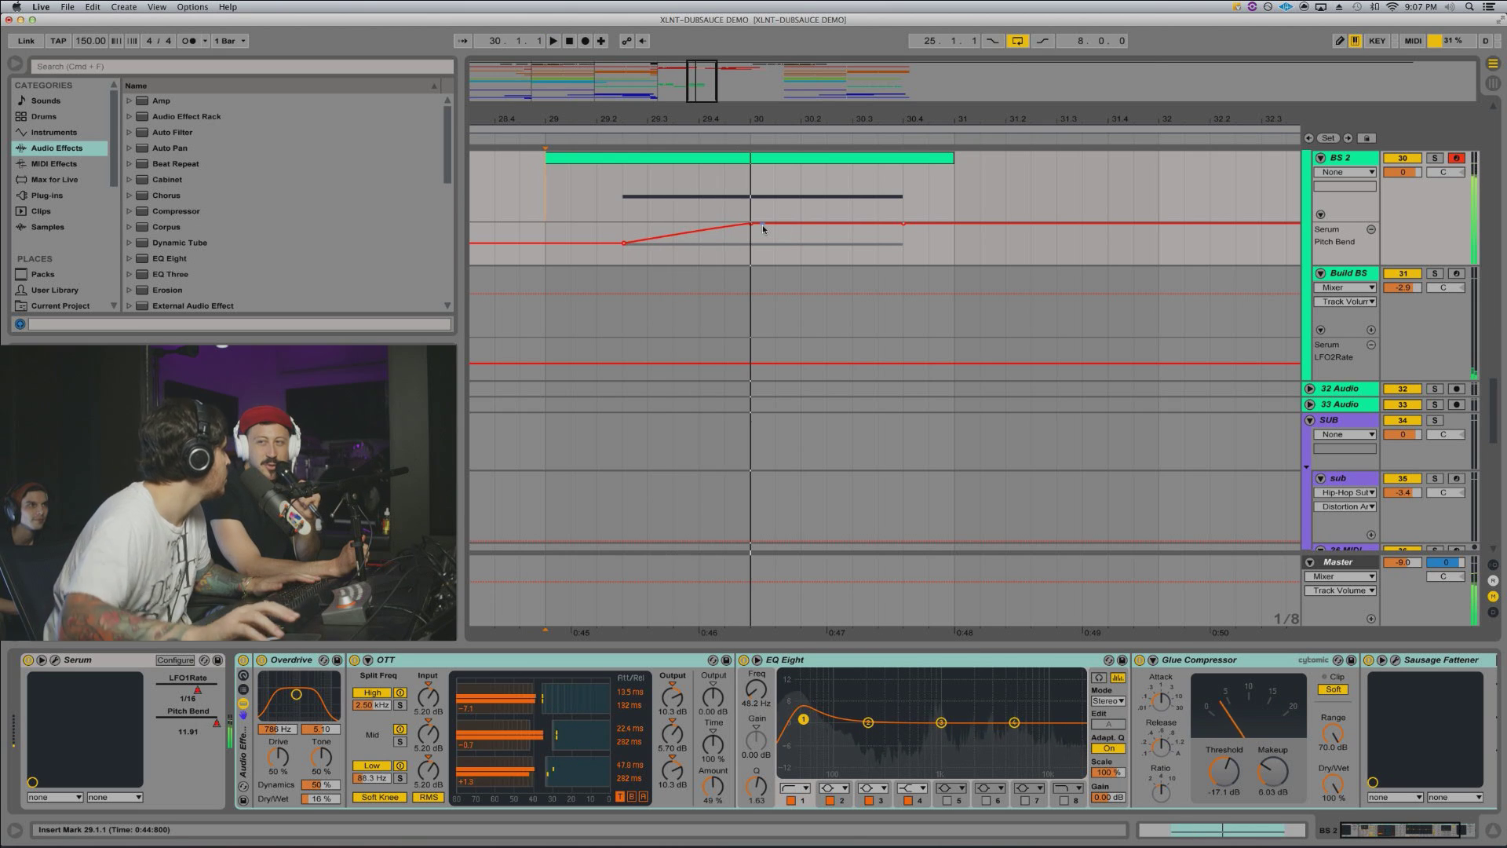
key("space")
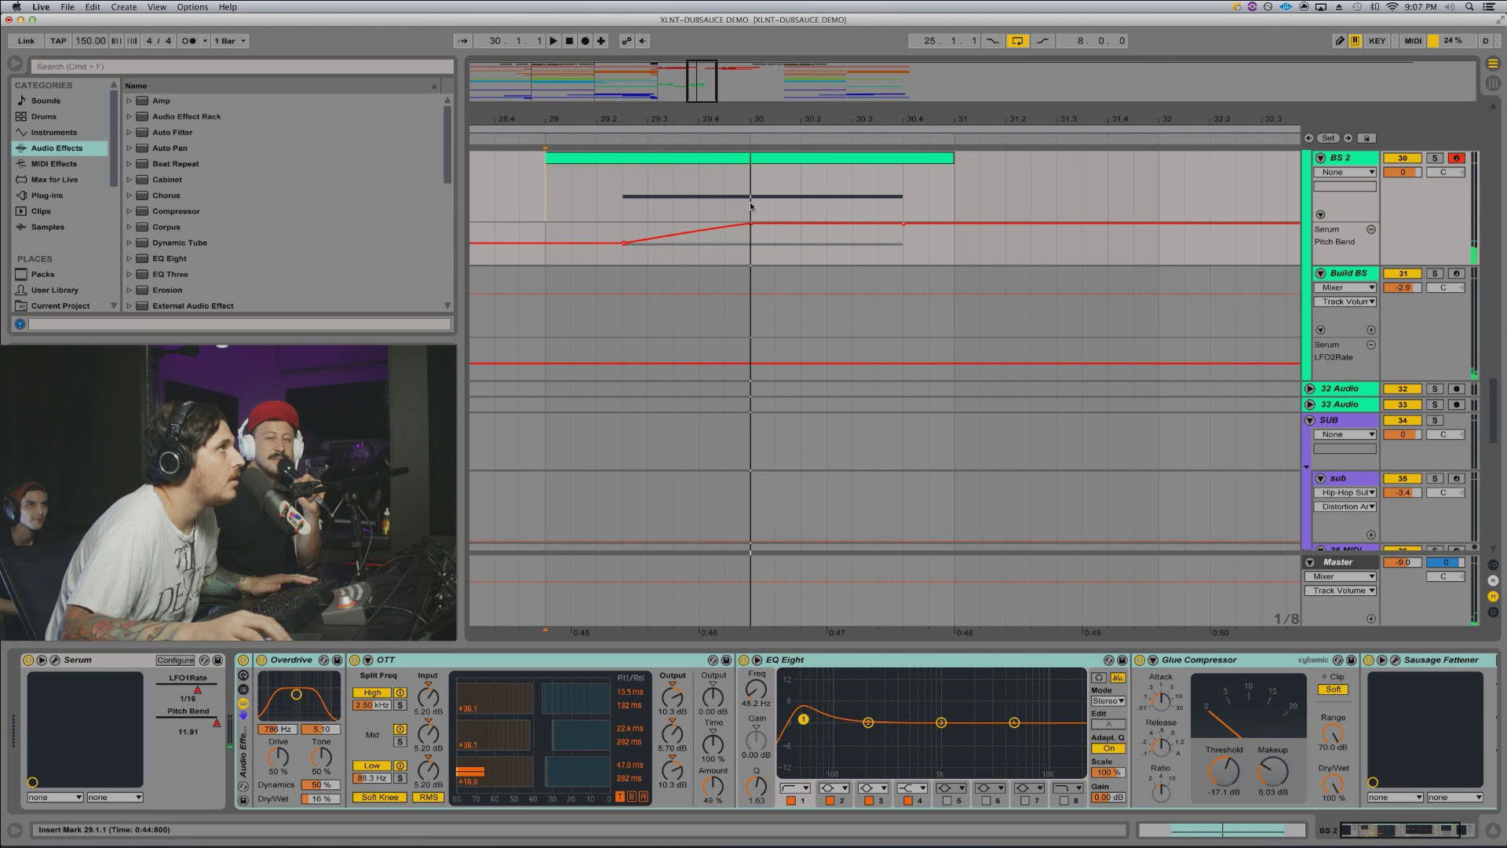
Step: Split the BS 2 clip at 30.1.1 and play it from 29.1.1
scroll(749, 200, "right", 5)
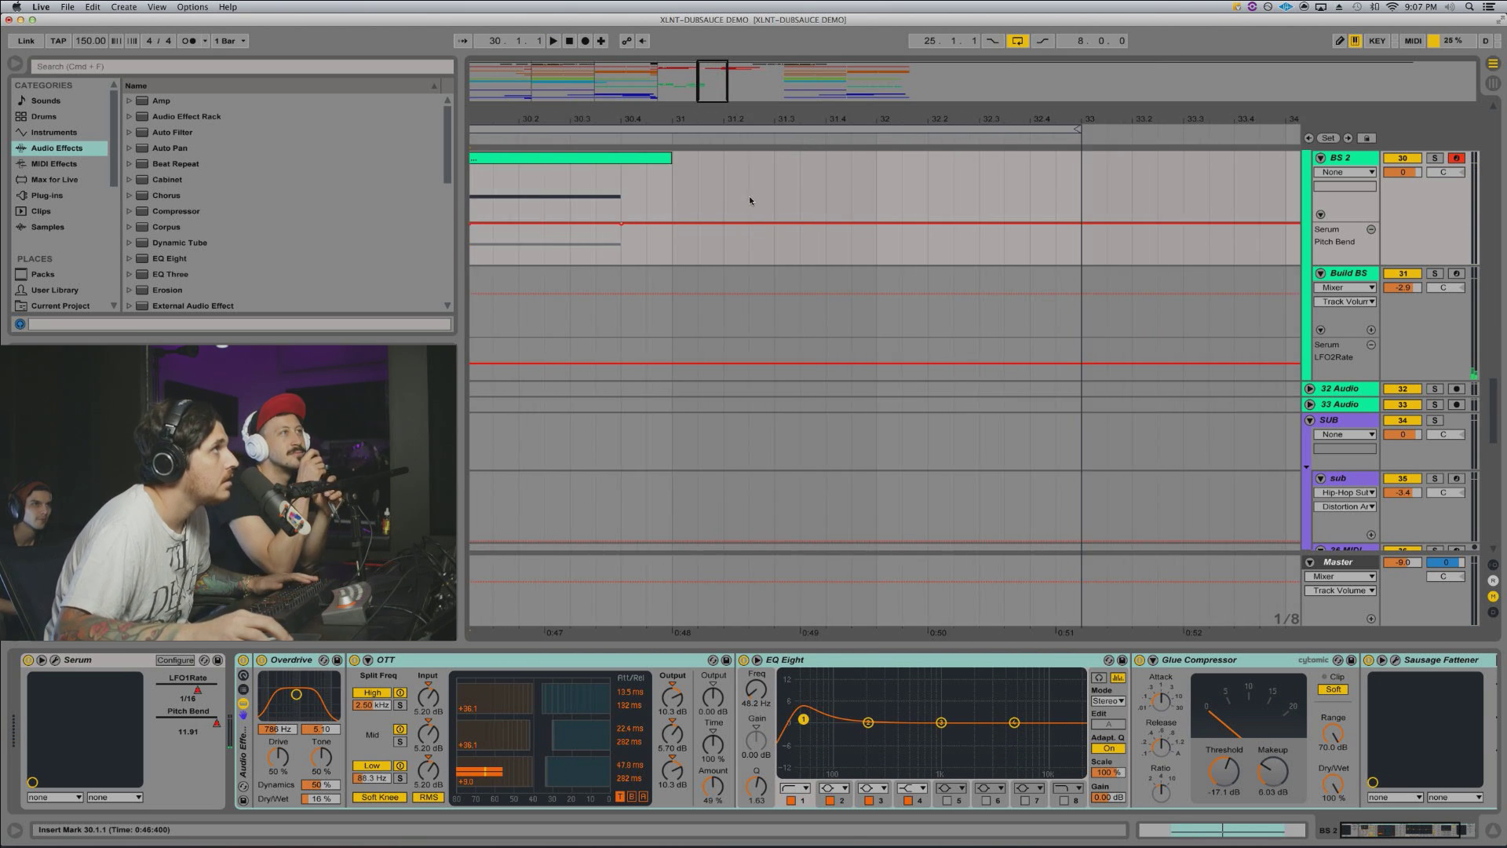
scroll(642, 179, "left", 7)
left_click(794, 164, "shift")
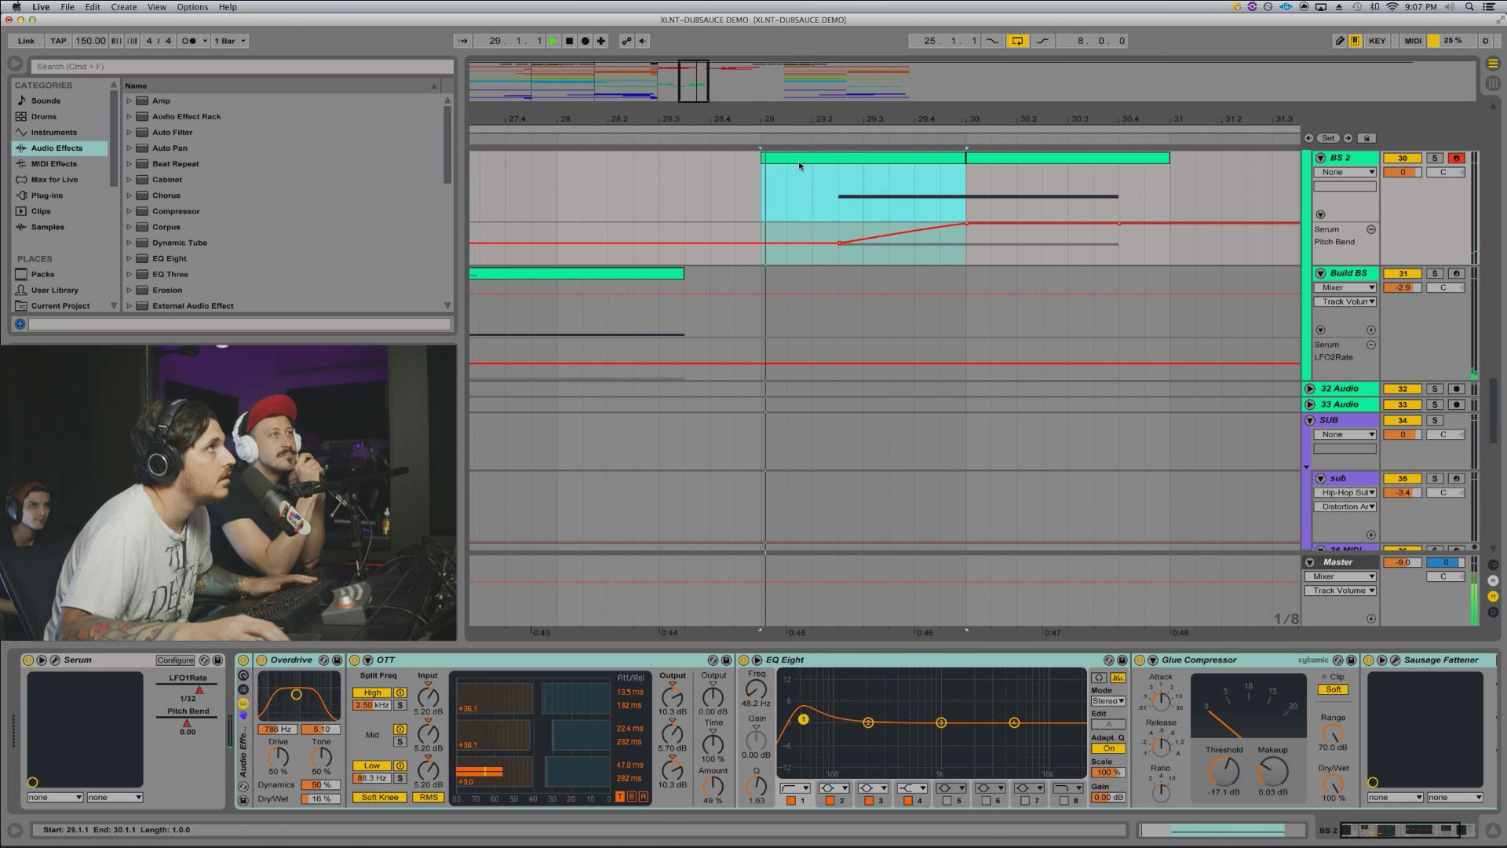
key("space")
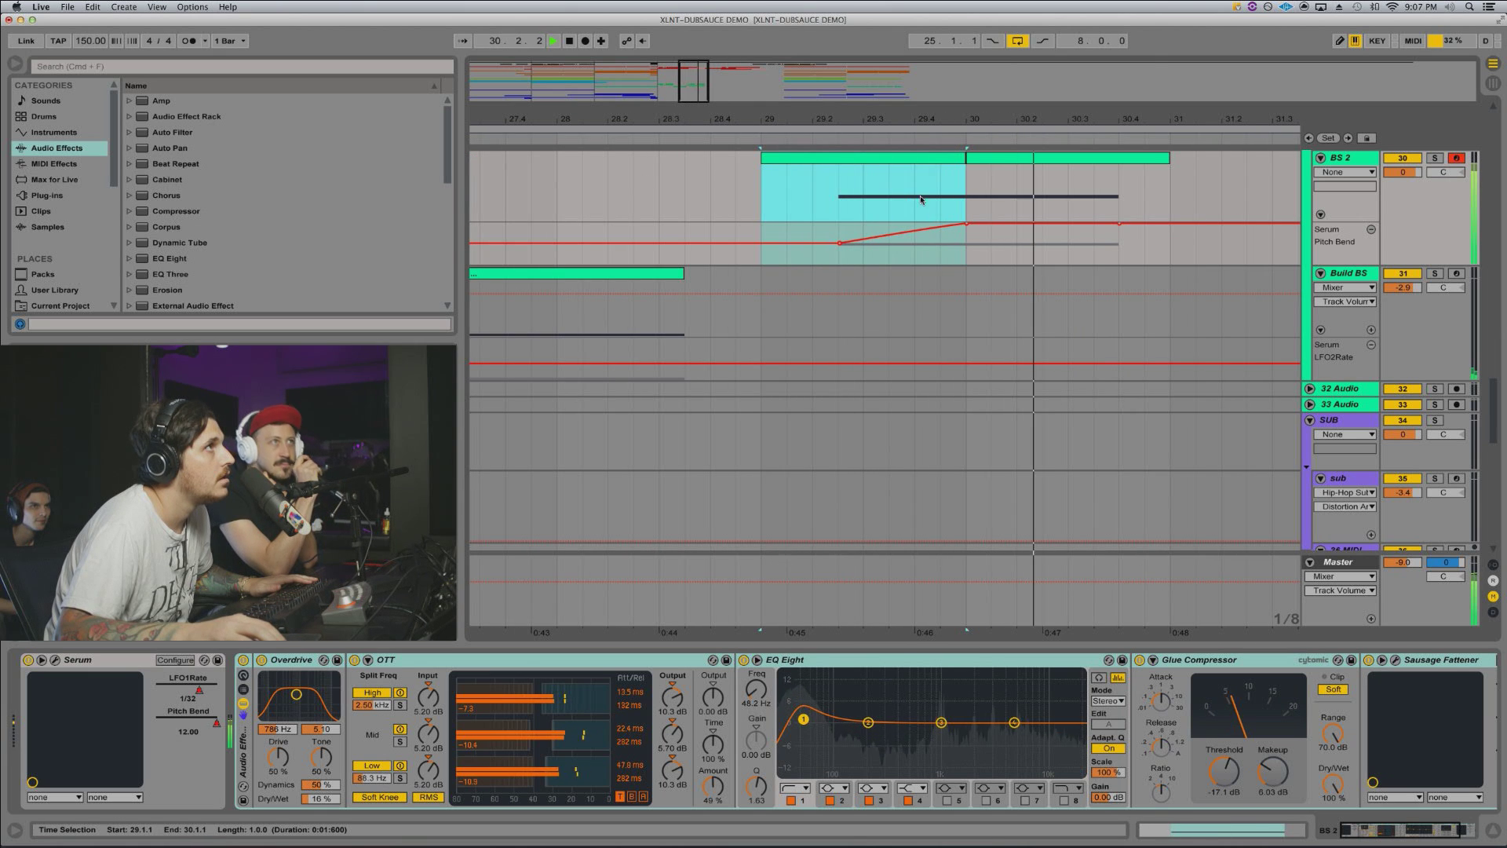
Step: Open the second BS 2 clip's notes and shorten the D#1 note so it ends at 2.1.1
double_click(970, 167)
key("space")
key("space")
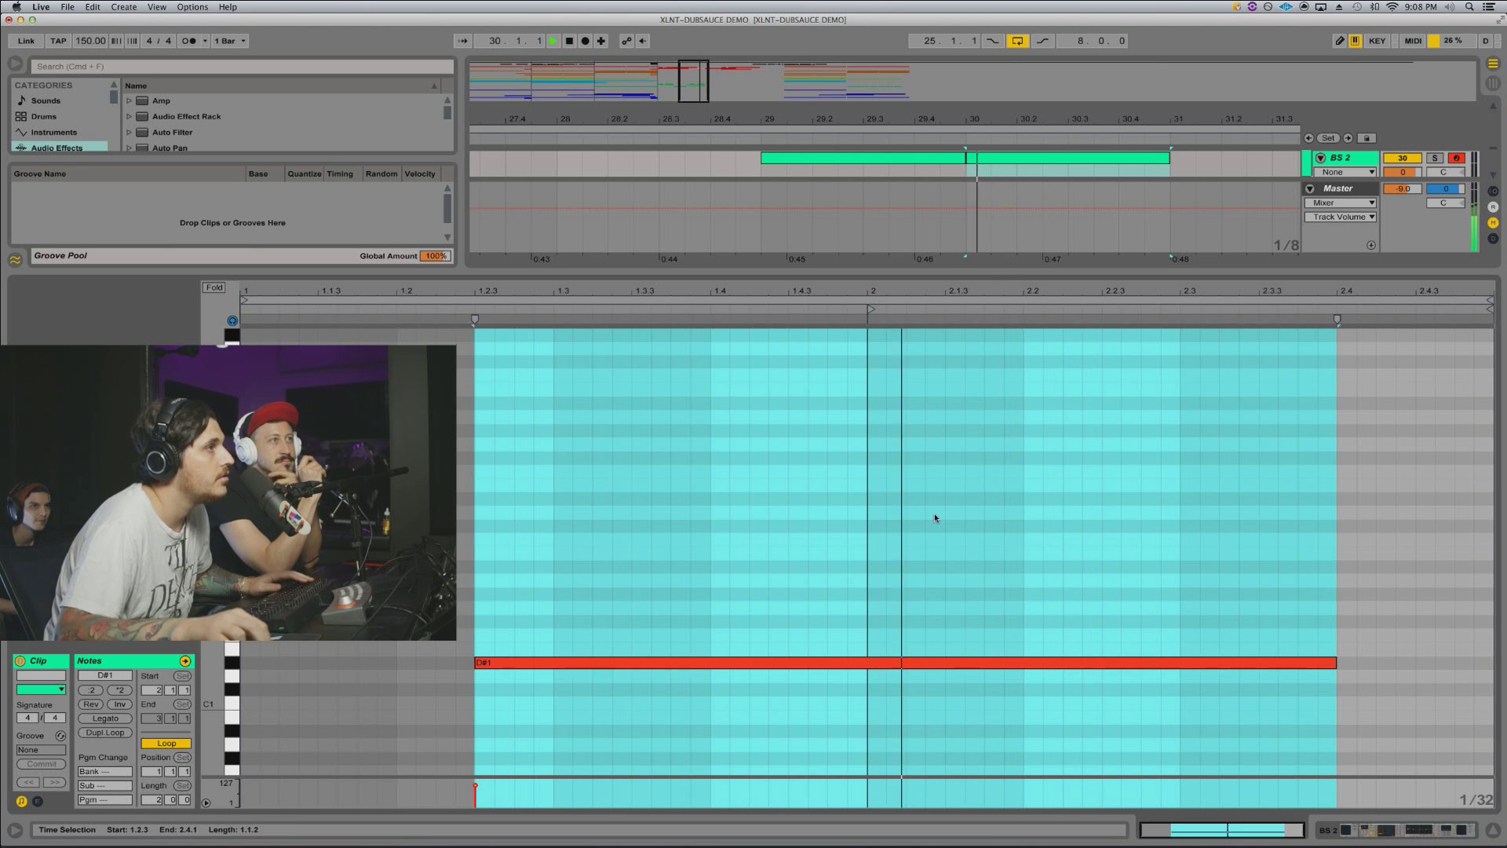
left_click_drag(934, 556, 868, 739)
key("space")
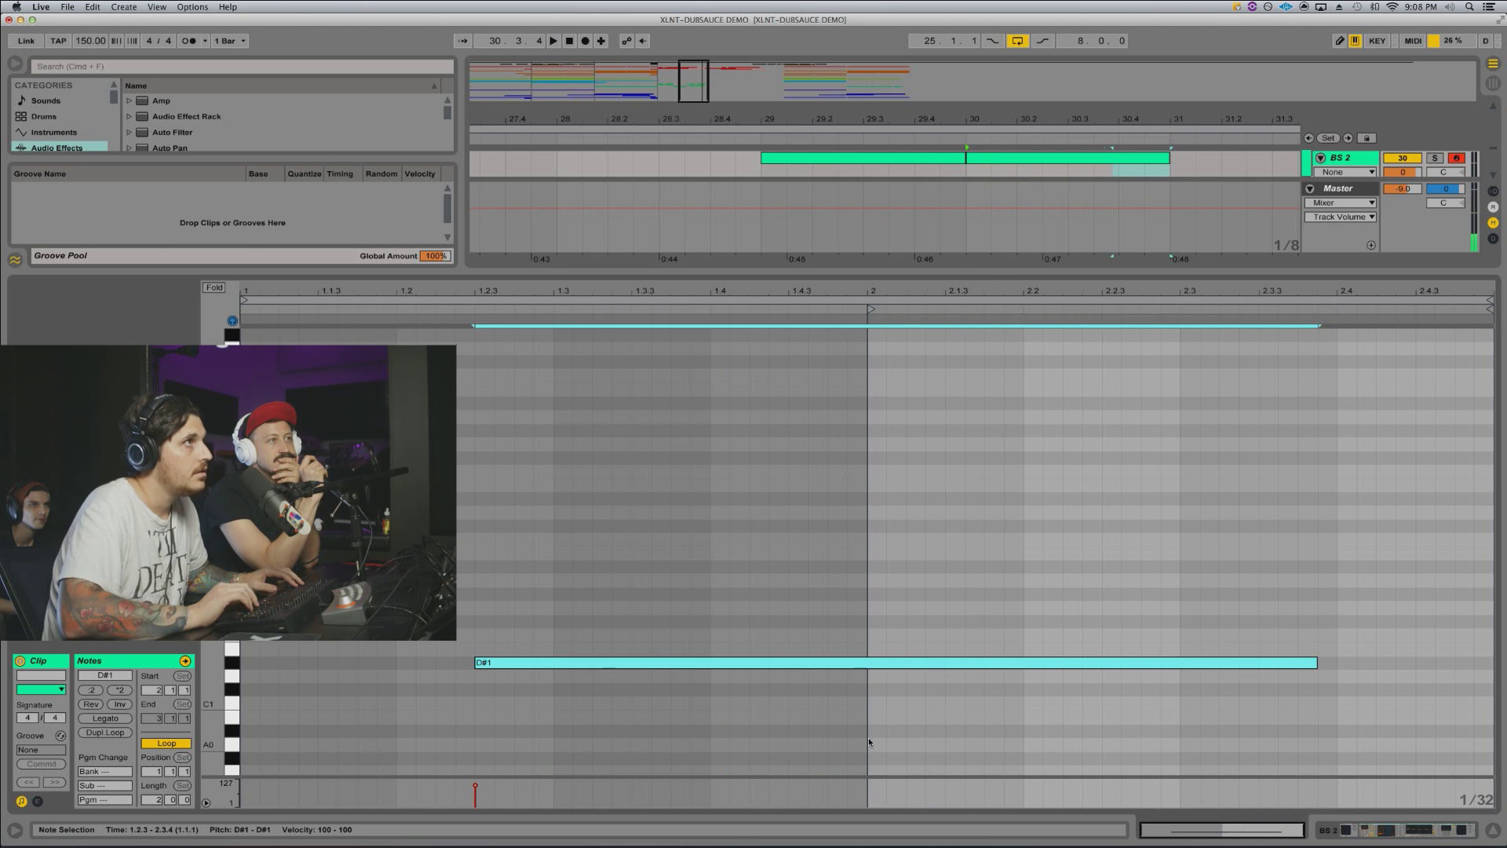
key("shift+Left")
key("shift+Left")
key("shift+Left")
key("shift+Left")
key("shift+Left")
key("shift+Left")
key("shift+Left")
key("shift+Left")
key("shift+Left")
key("shift+Left")
key("shift+Left")
key("shift+Left")
key("shift+Left")
key("shift+Left")
key("shift+Left")
key("shift+Left")
key("shift+Left")
key("shift+Left")
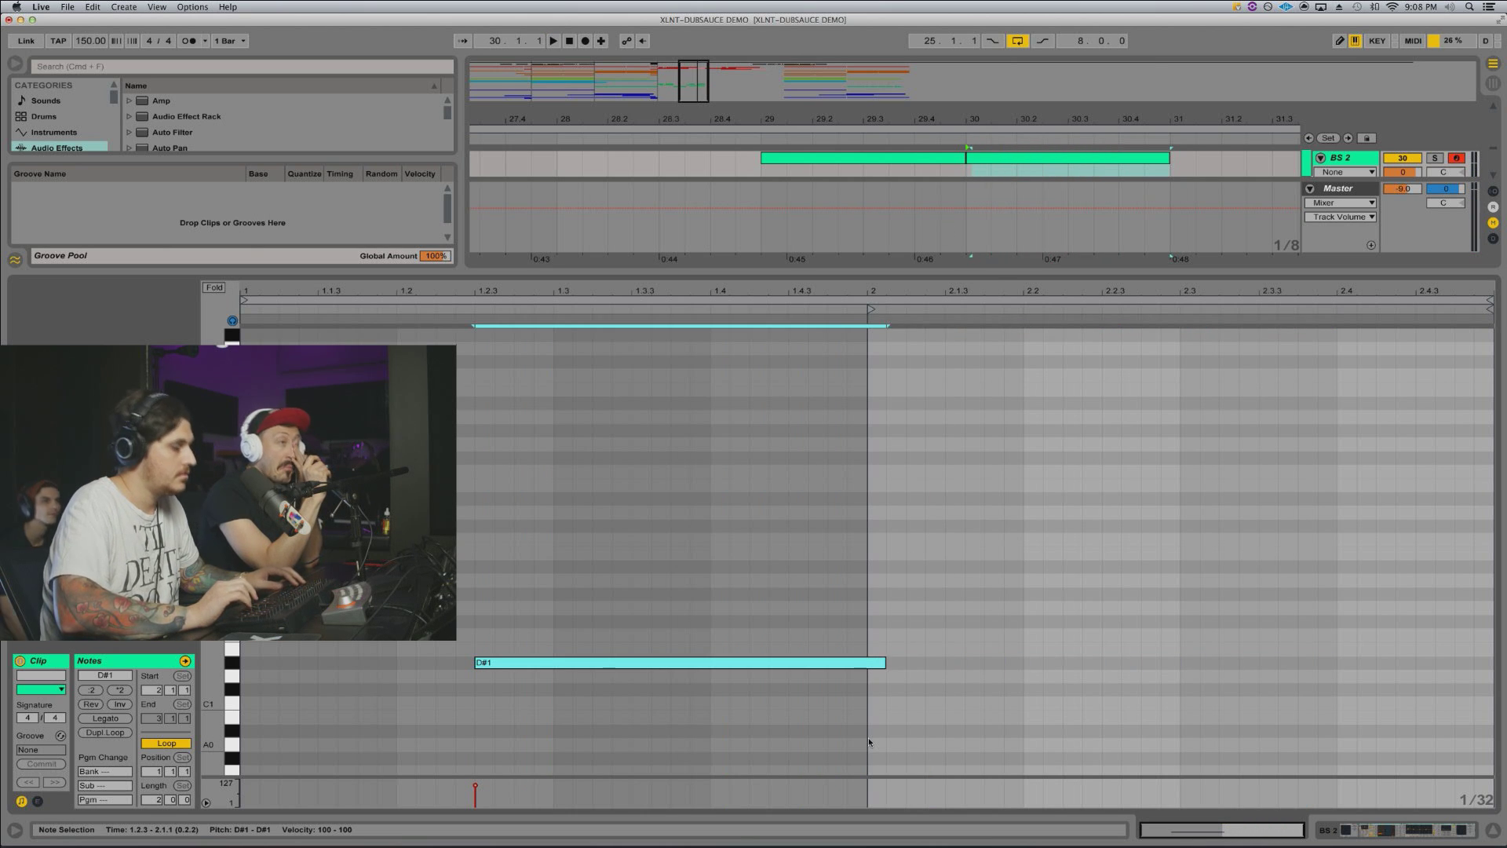
Step: Duplicate the shortened D#1 note to 2.1.1, transpose the copy down an octave to D#0, and play it
key("super+d")
key("shift+Down")
key("space")
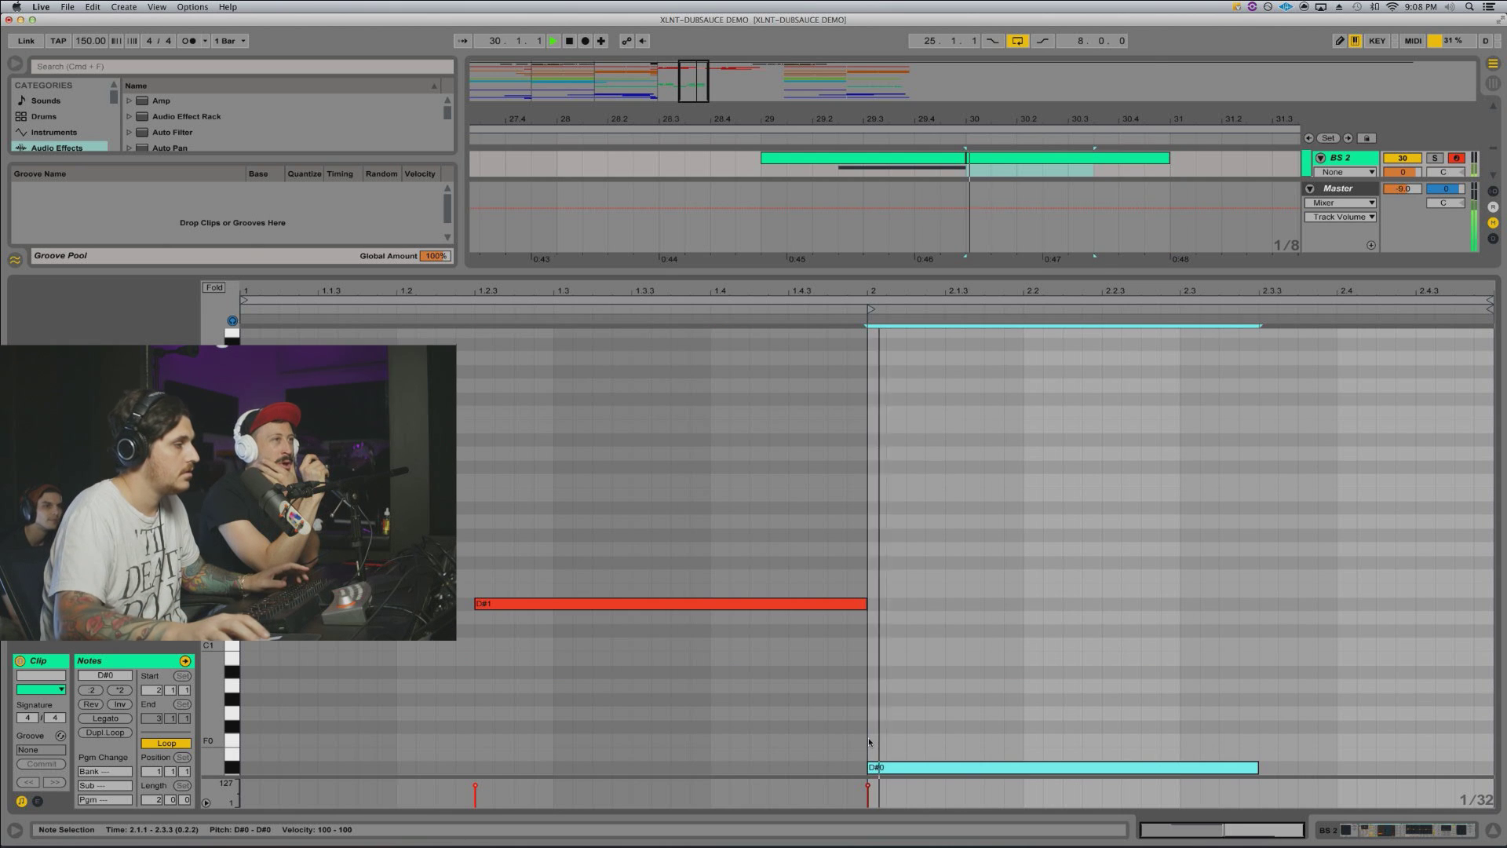
key("shift+Tab")
key("space")
key("space")
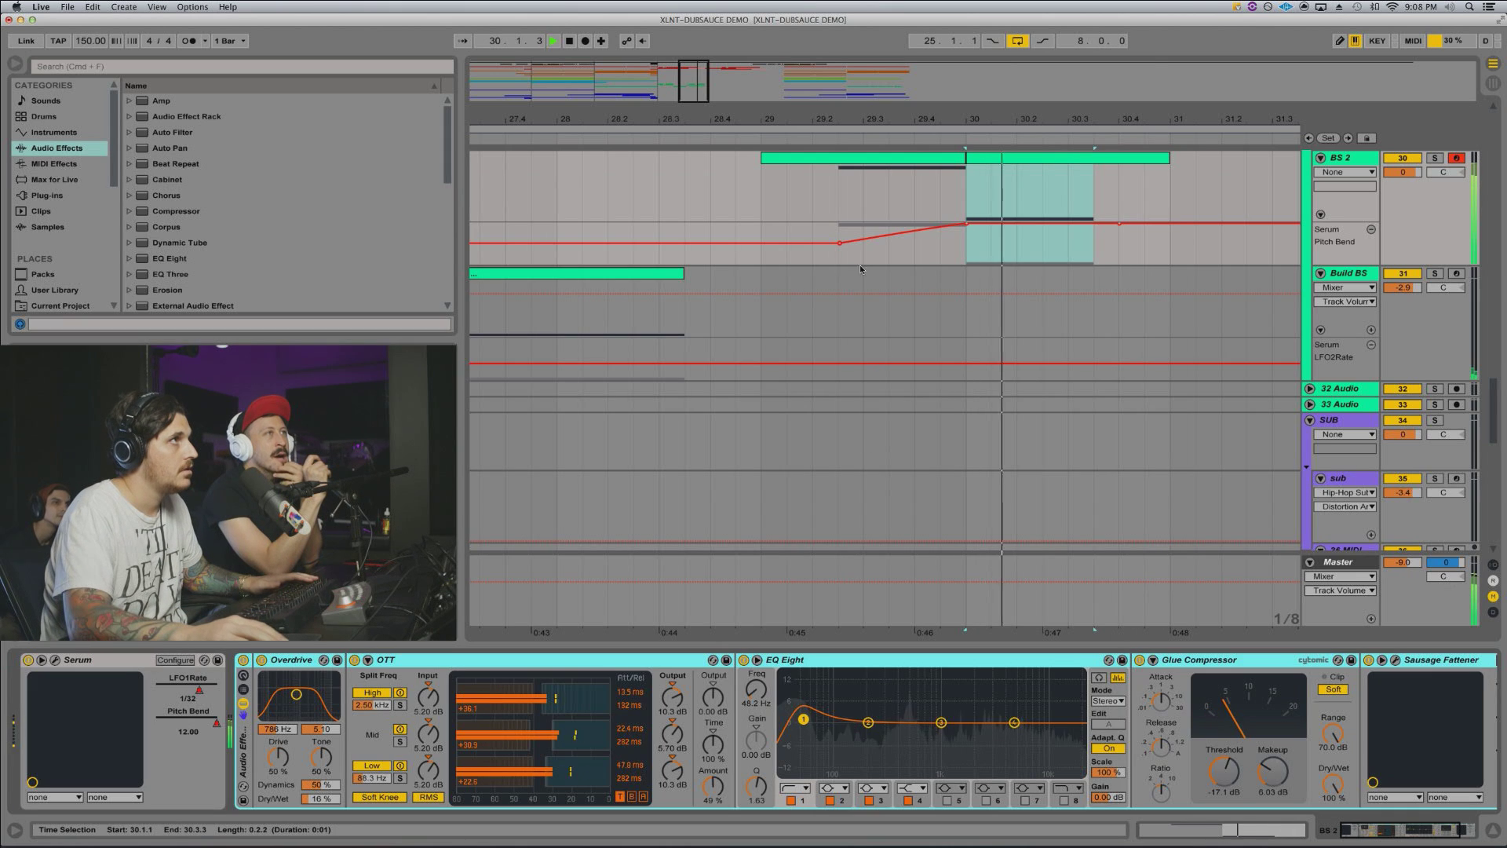
Step: Play both BS 2 clips from bar 29 to hear the octave change at bar 30
left_click(772, 207)
key("space")
key("space")
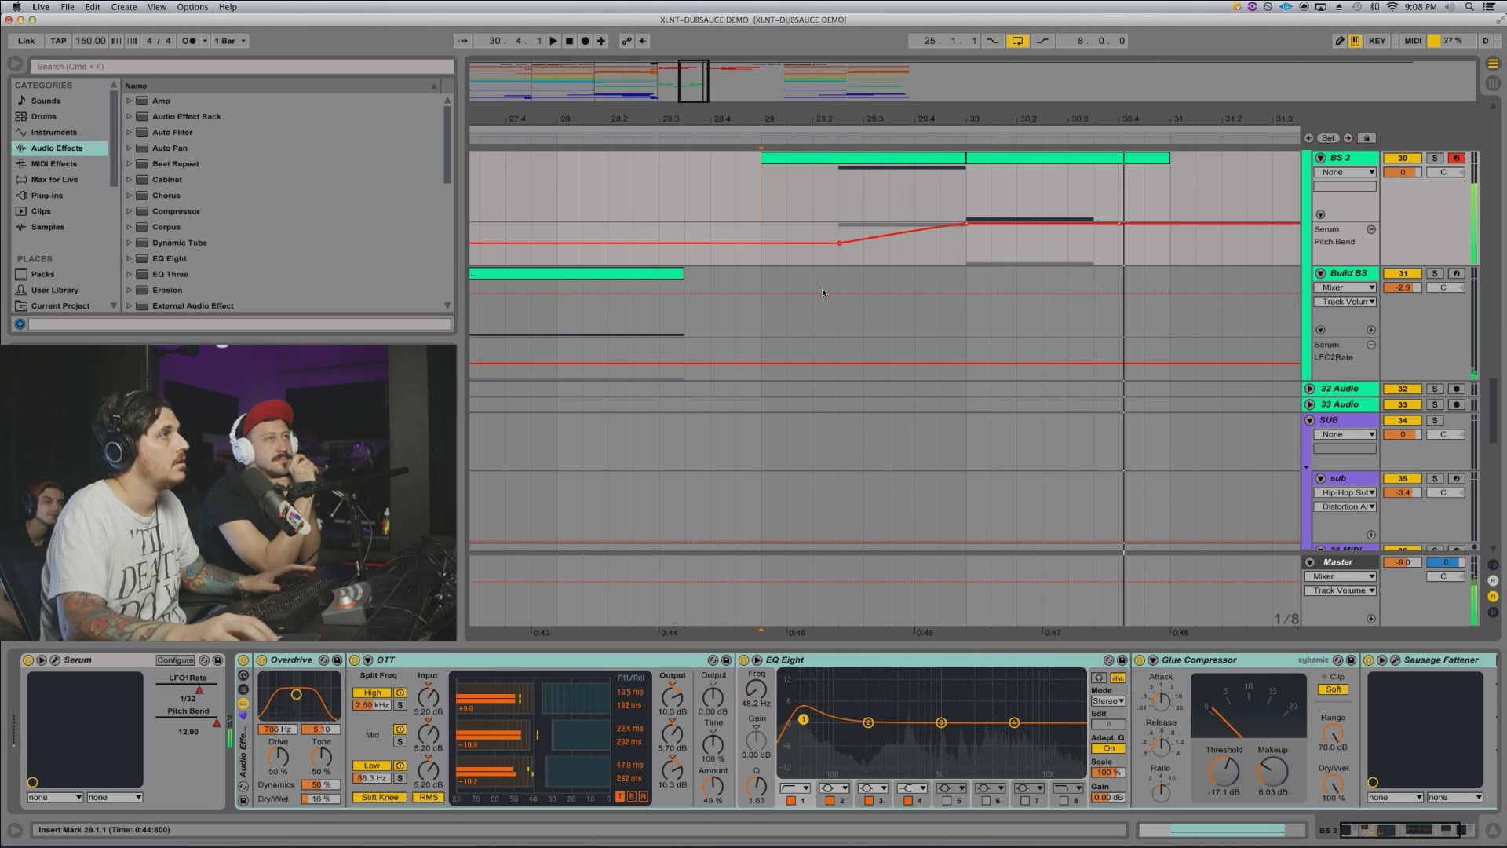
key("space")
key("space")
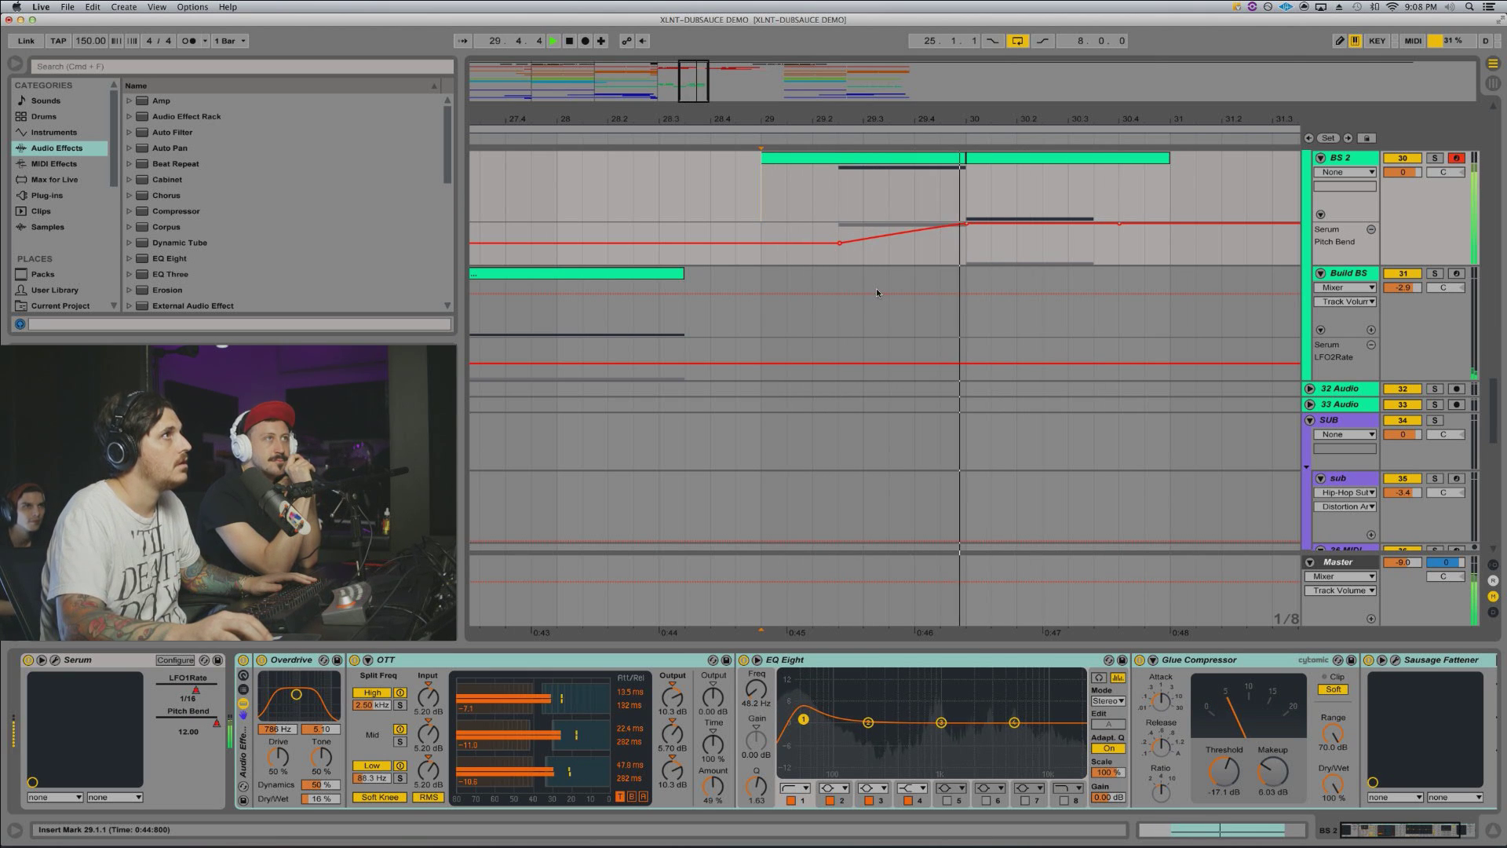
key("space")
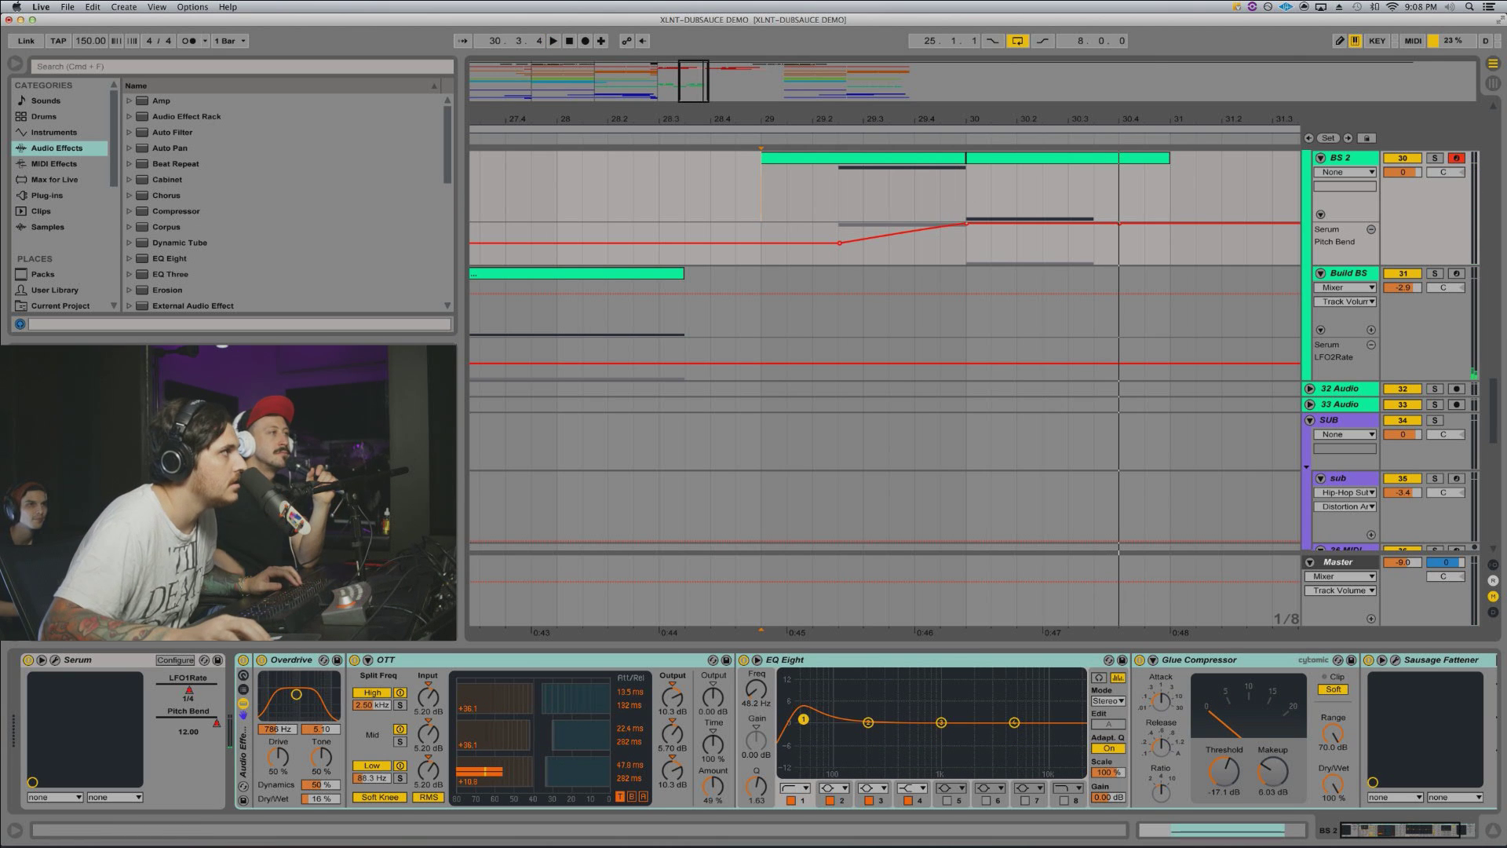
Step: Open BS 2's Serum, adjust the upper pitch bend range, and close the plug-in window
left_click(55, 659)
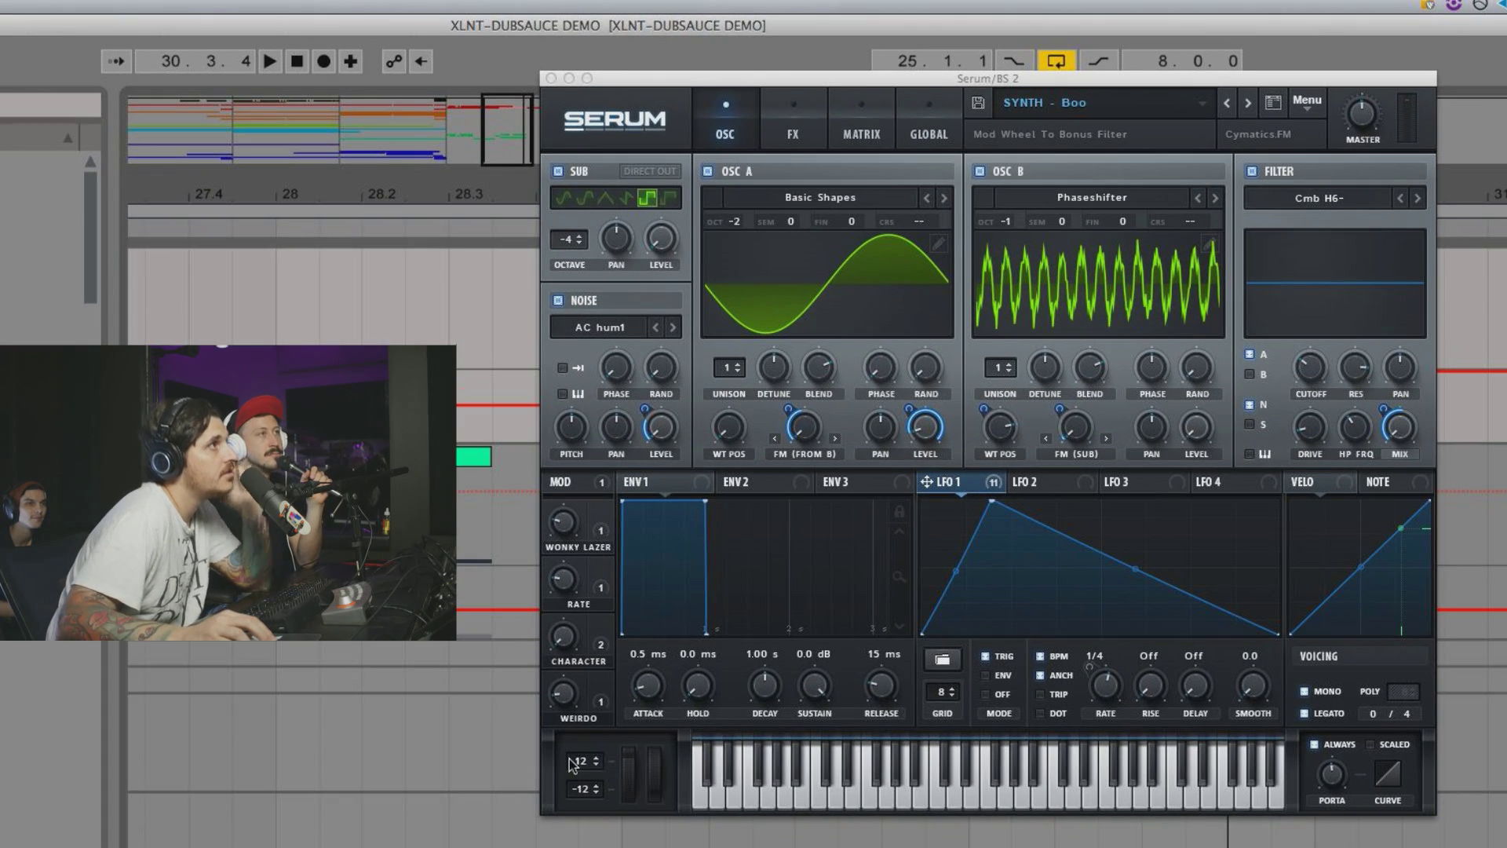
left_click_drag(580, 759, 583, 795)
left_click(549, 78)
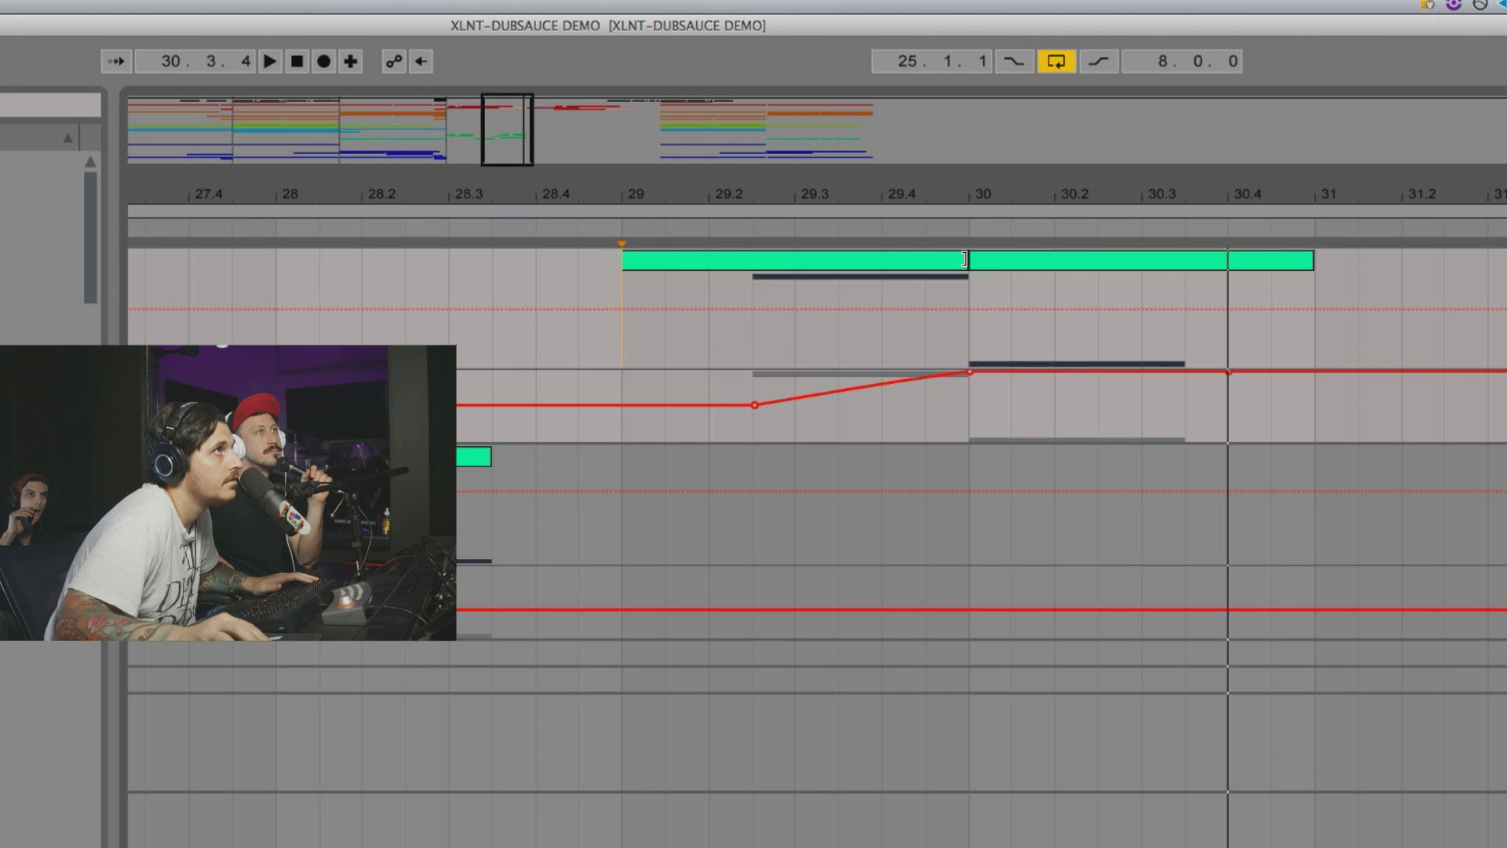
Step: Extend the first BS 2 clip to 30.4.1 and delete the Pitch Bend breakpoint at bar 30
left_click_drag(965, 259, 1219, 269)
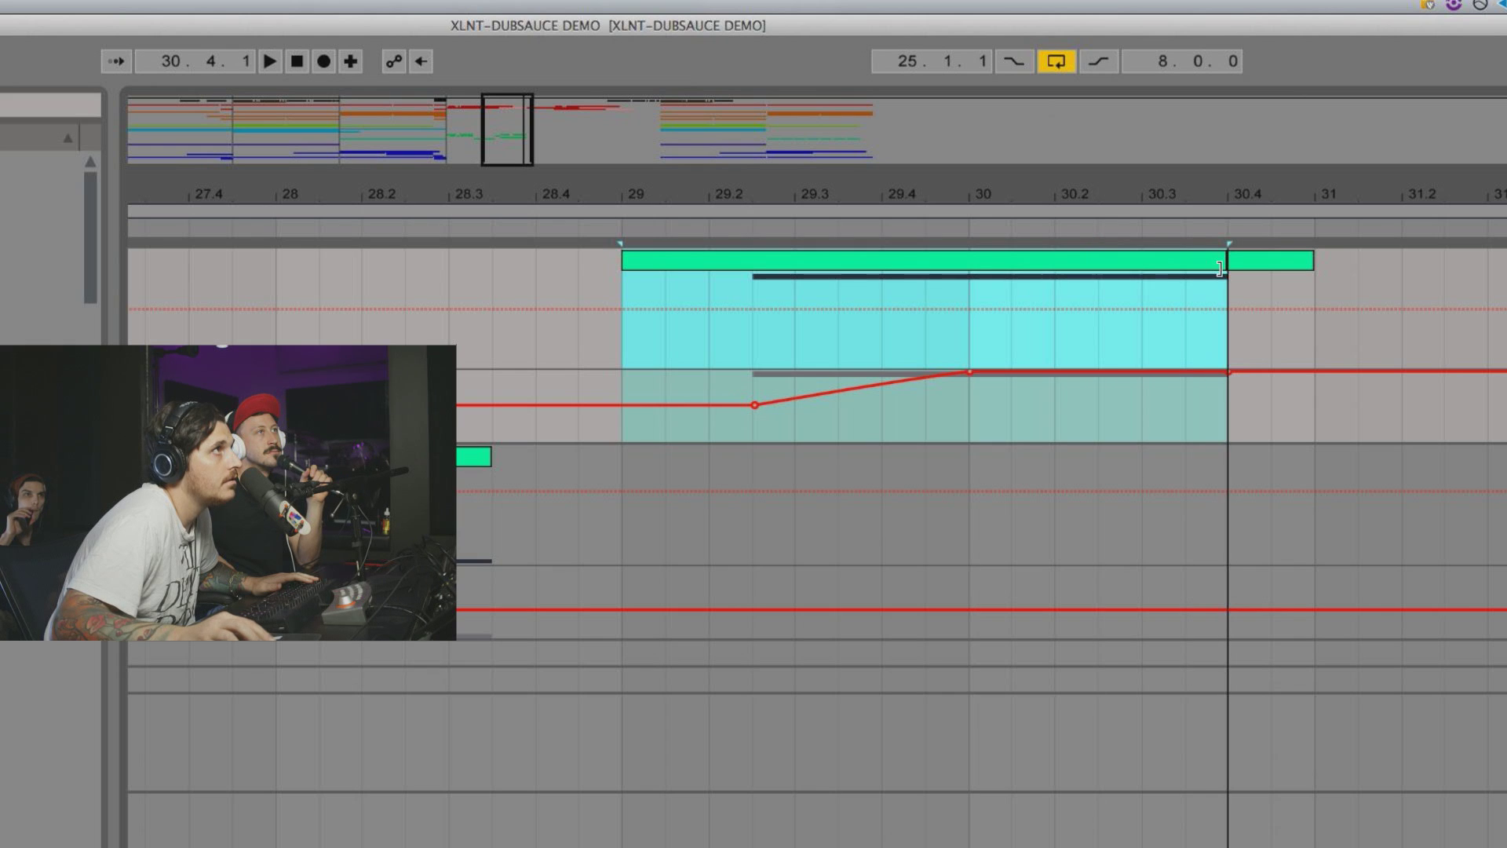
left_click(968, 371)
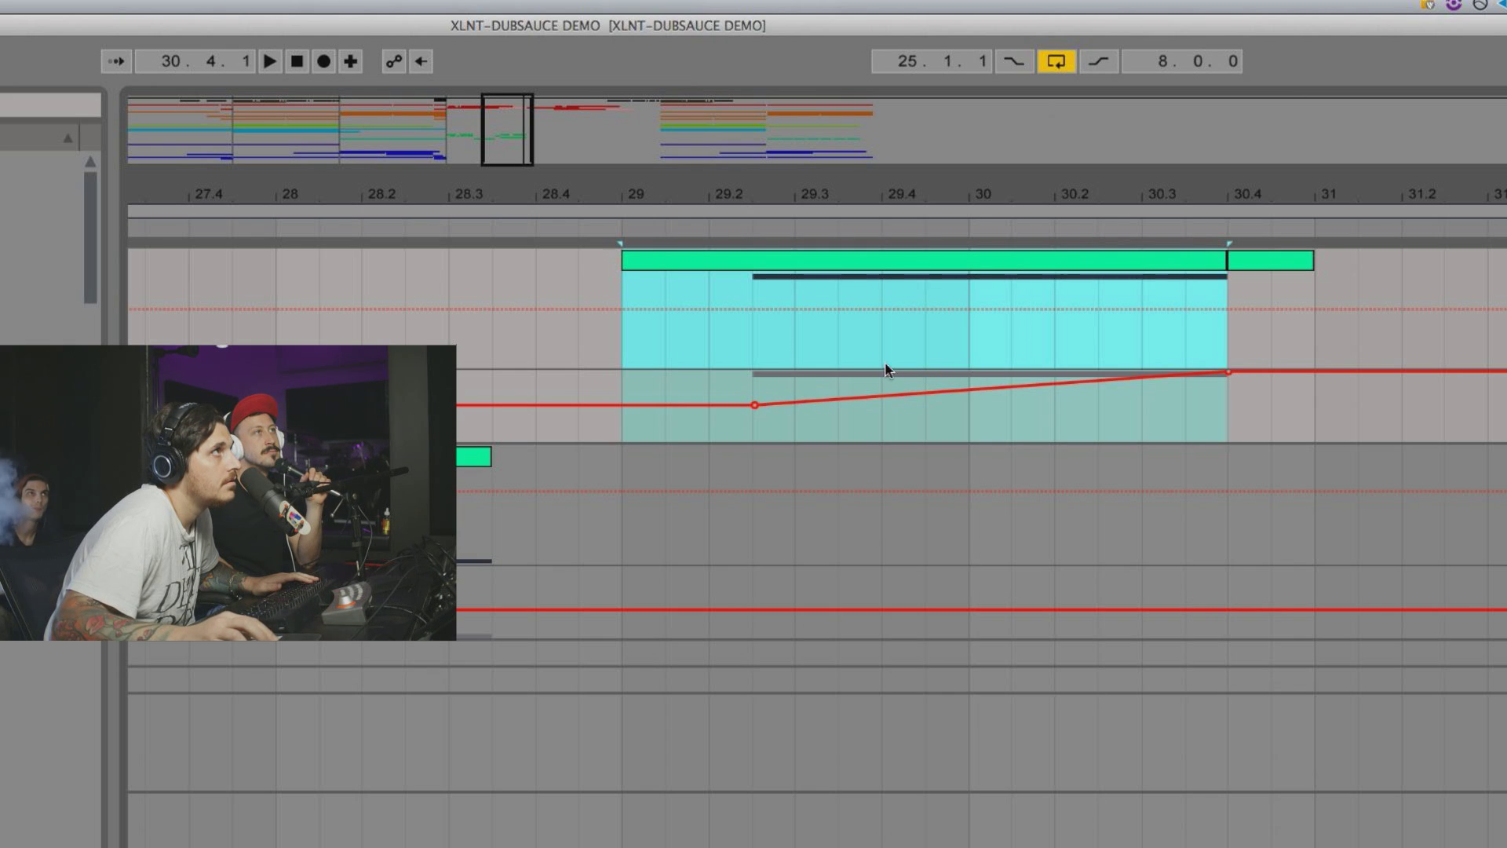
Step: Play the extended BS 2 clip with its full Pitch Bend ramp from just before bar 29
left_click(596, 306)
key("space")
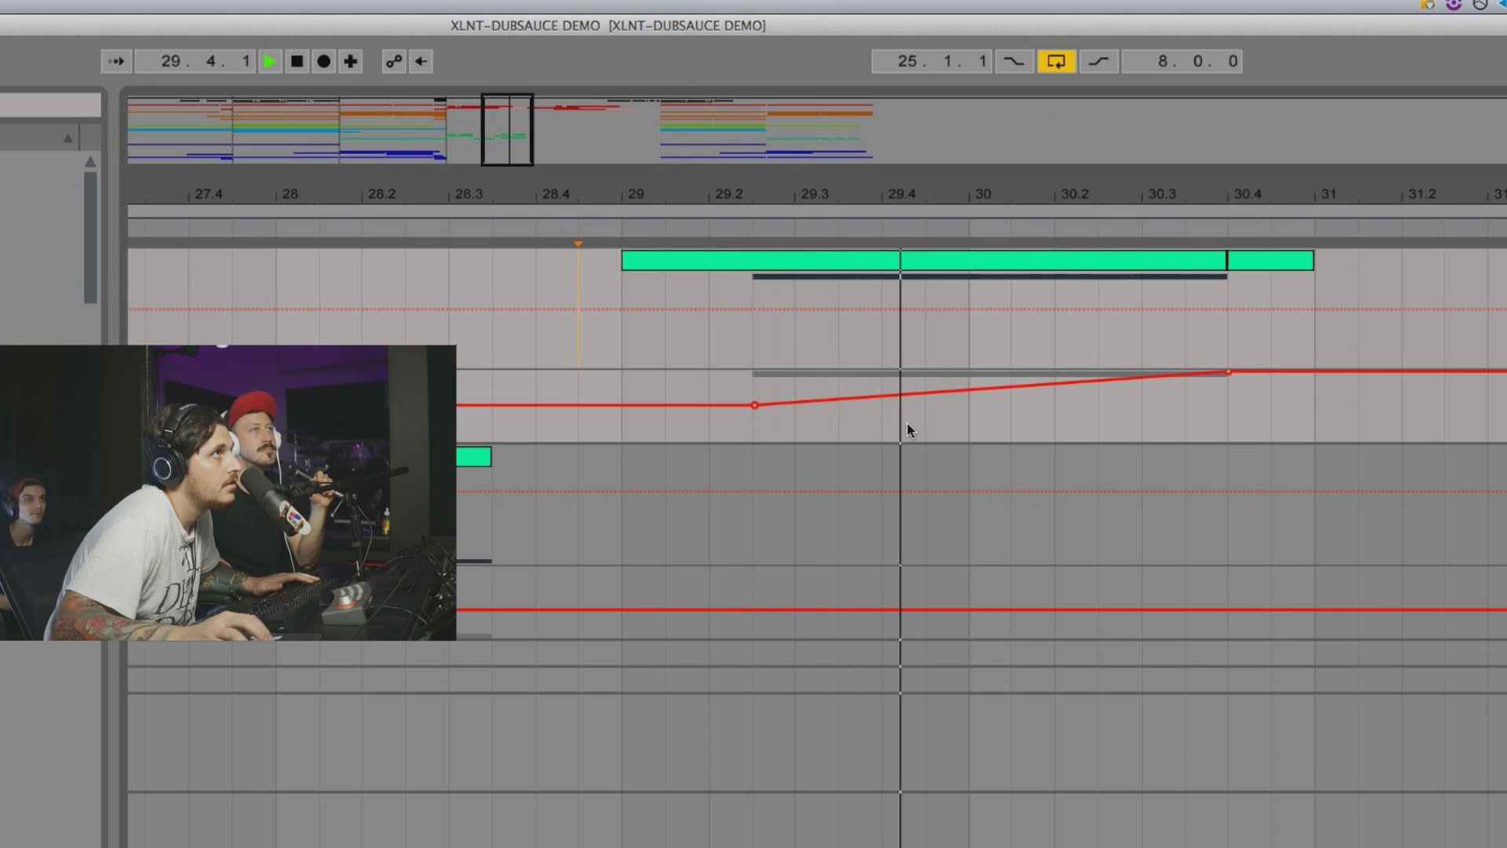
key("space")
key("space")
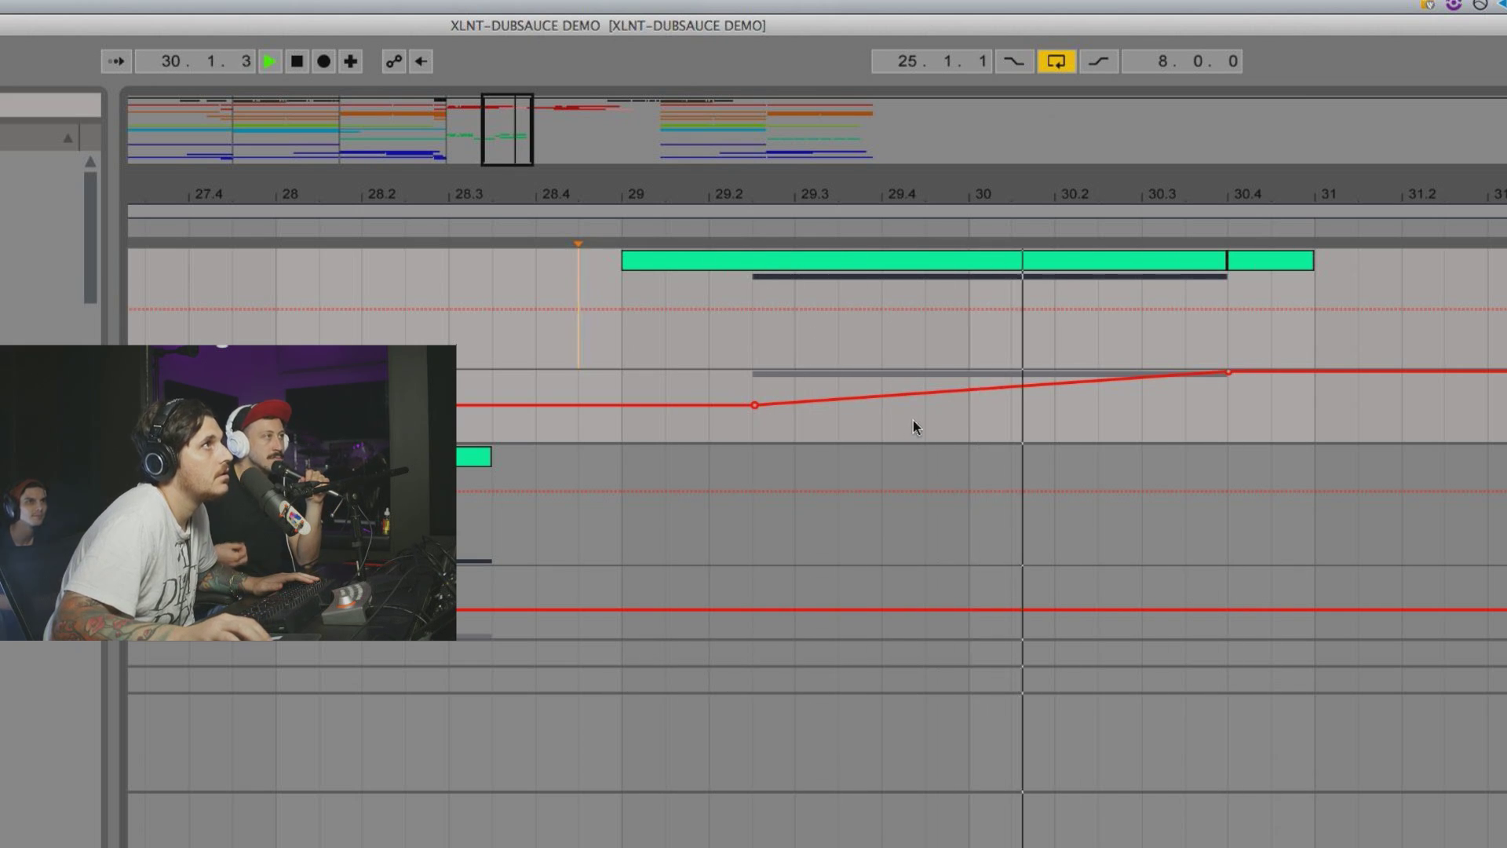
Step: Stop playback and delete BS 2's Pitch Bend breakpoint at 30.4 to remove the ramp
key("space")
left_click(1229, 372)
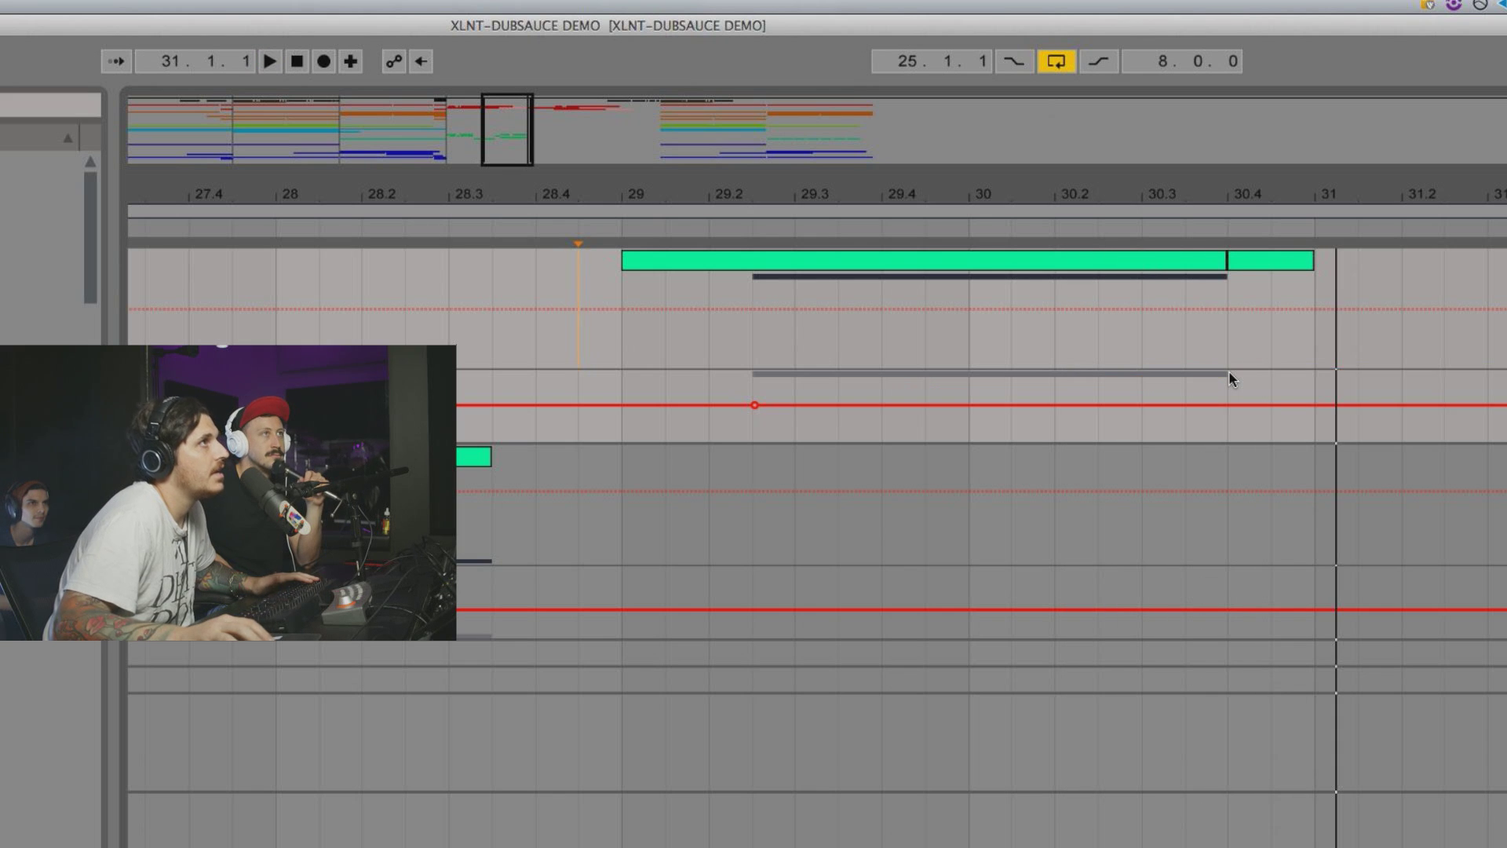
left_click(1229, 372)
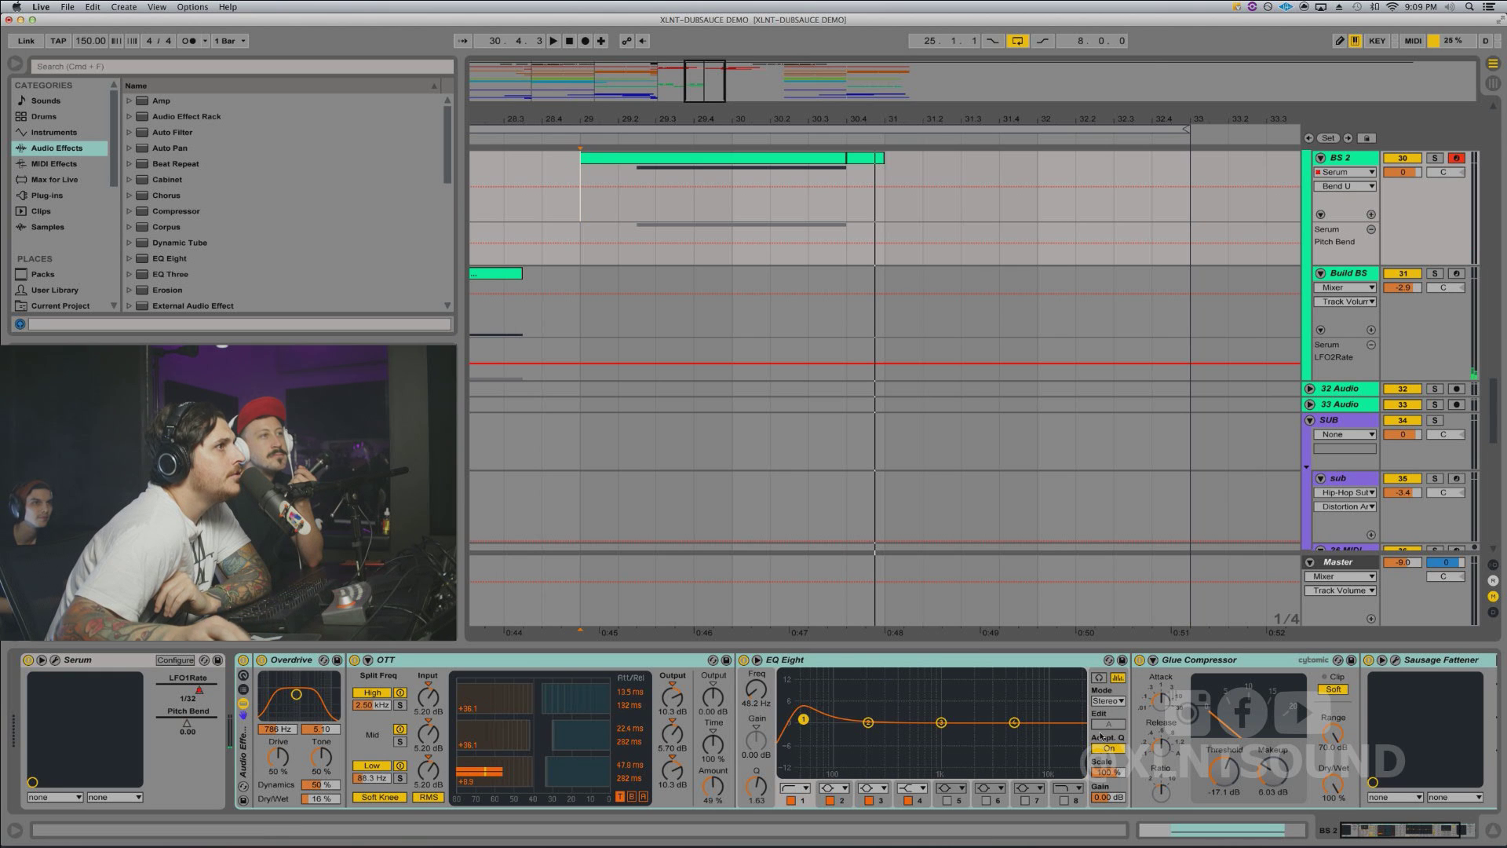
Step: Play the BS 2 clips from bar 29 with the Audio Effect Rack bypassed and with it re-enabled
scroll(1101, 737, "right", 5)
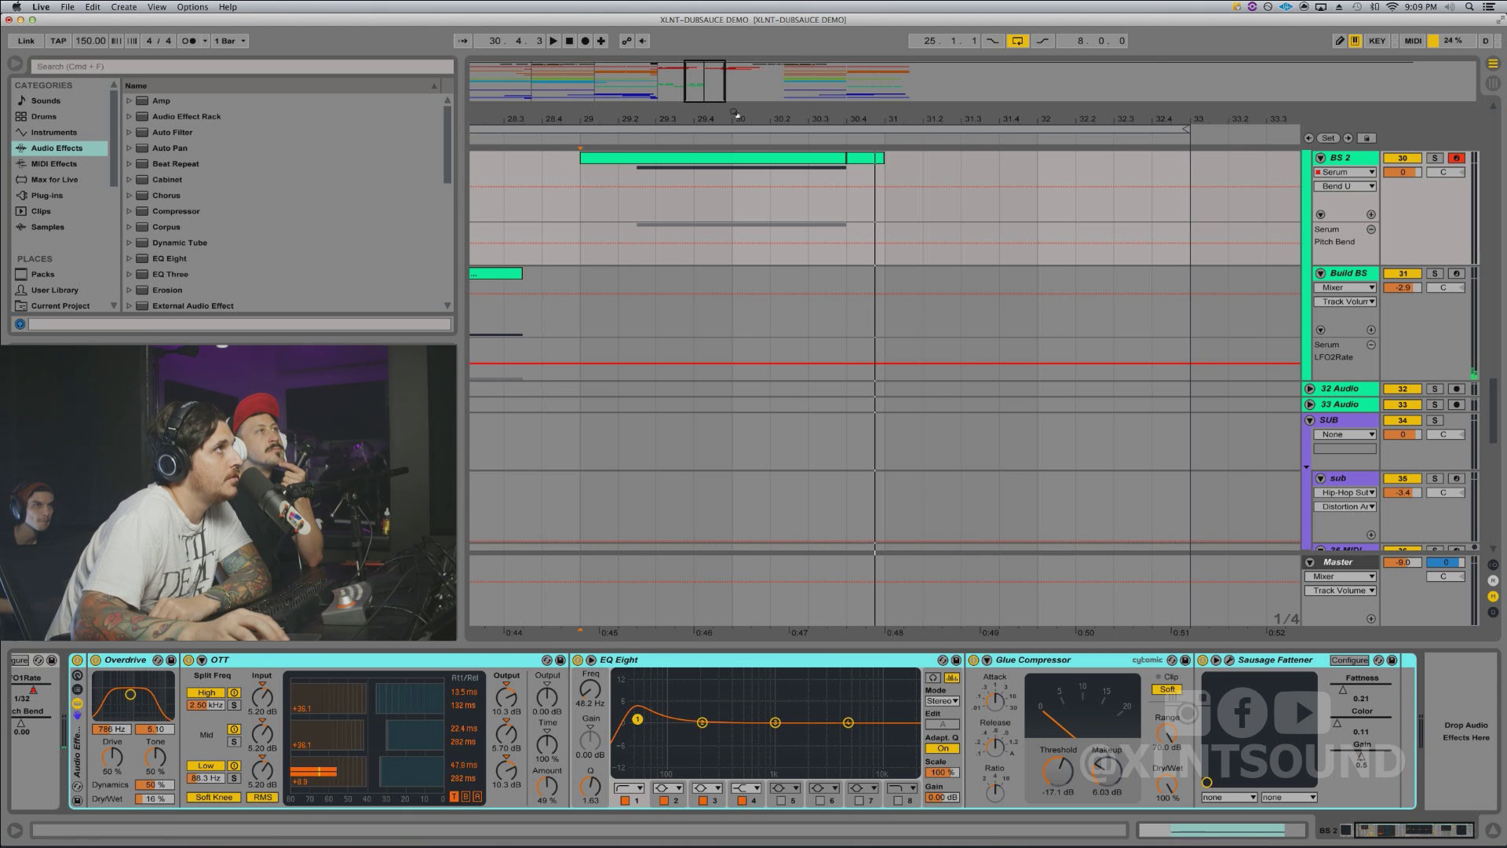
left_click_drag(713, 123, 661, 201)
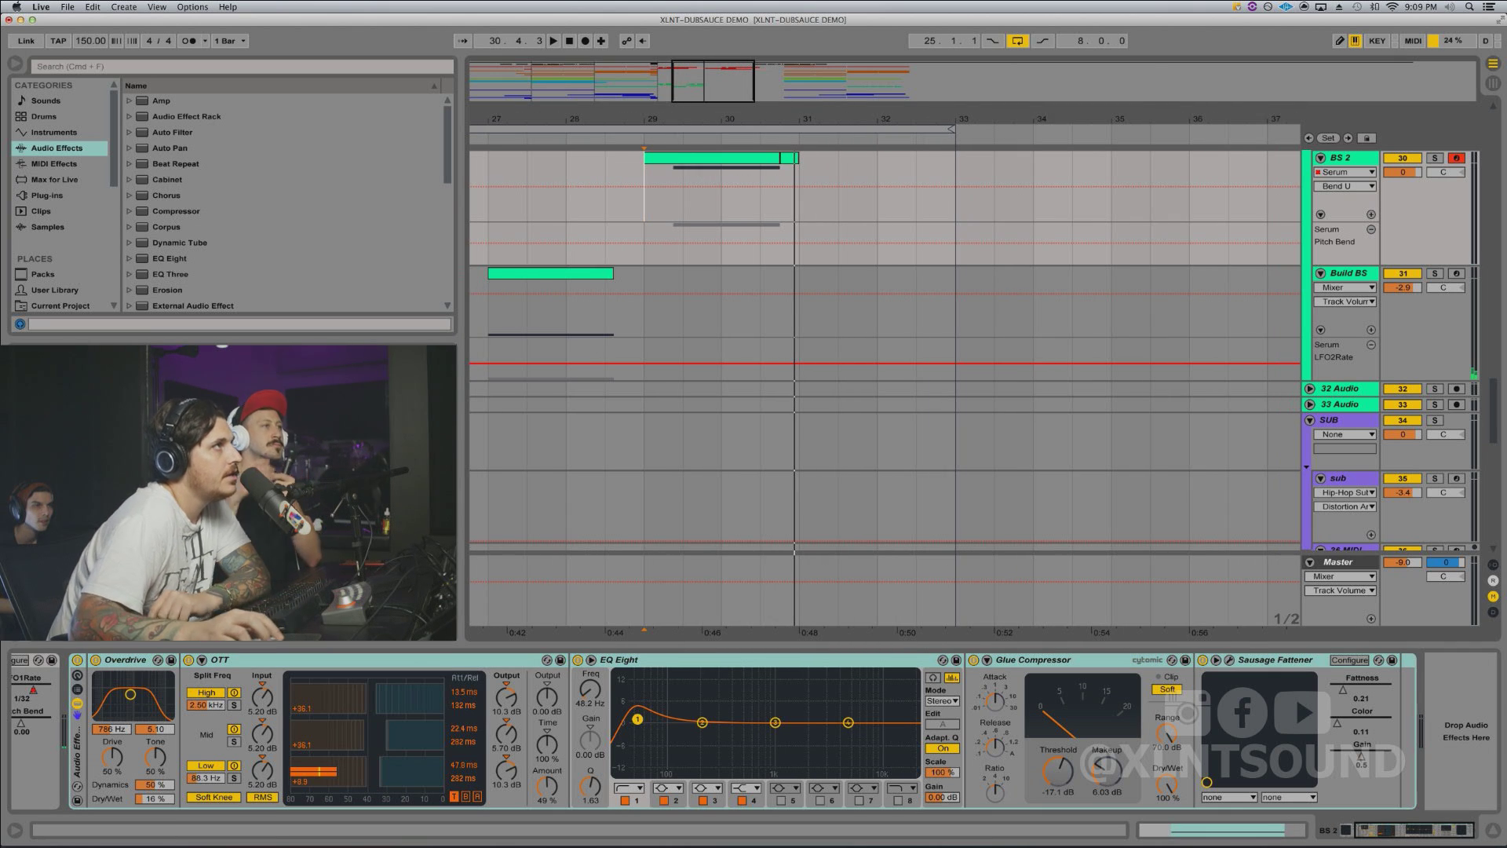
key("space")
left_click(77, 660)
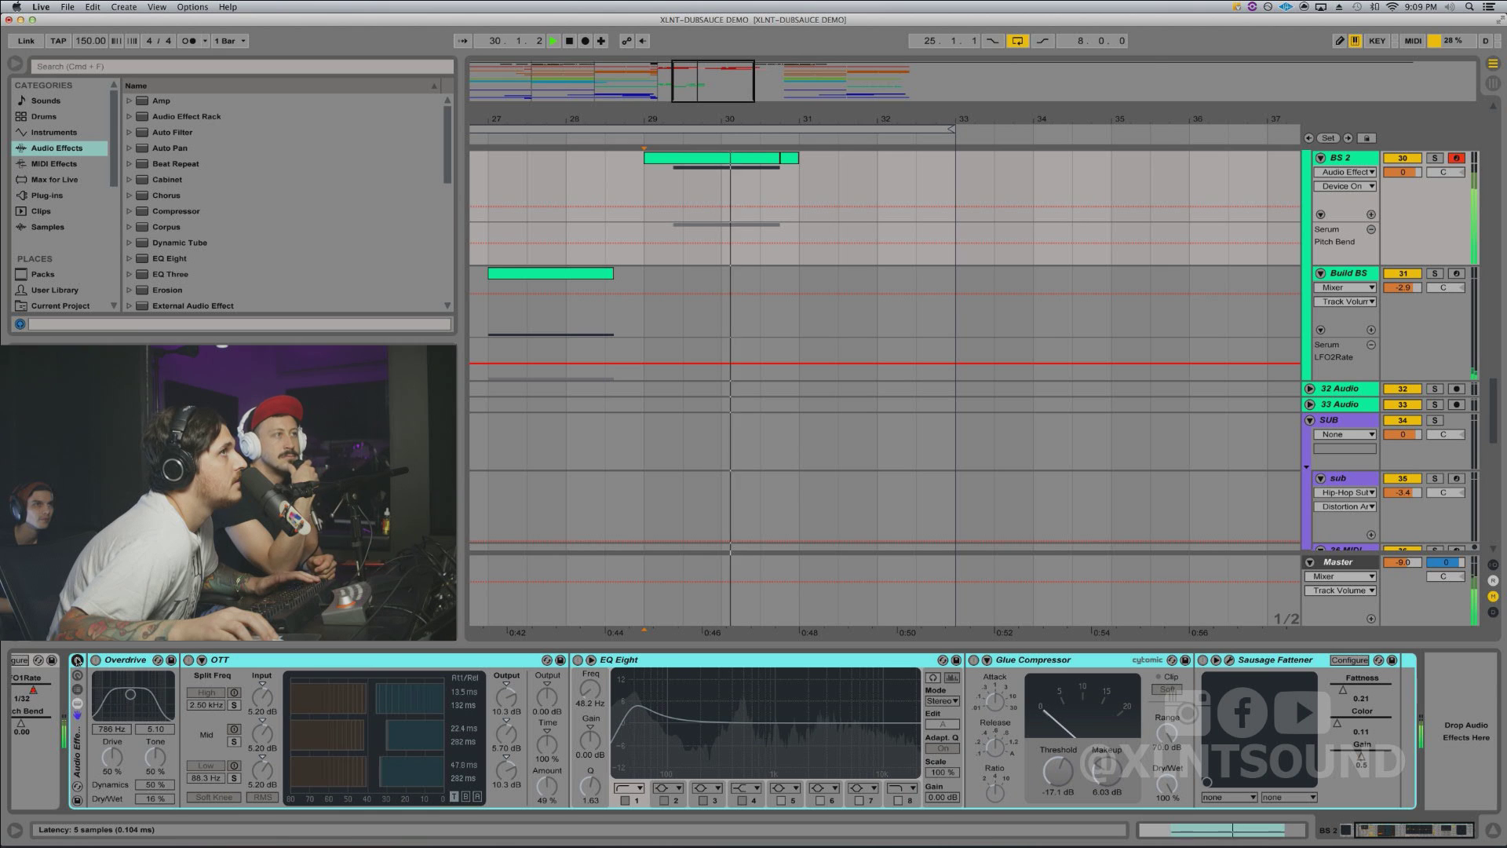
key("space")
left_click(77, 660)
key("space")
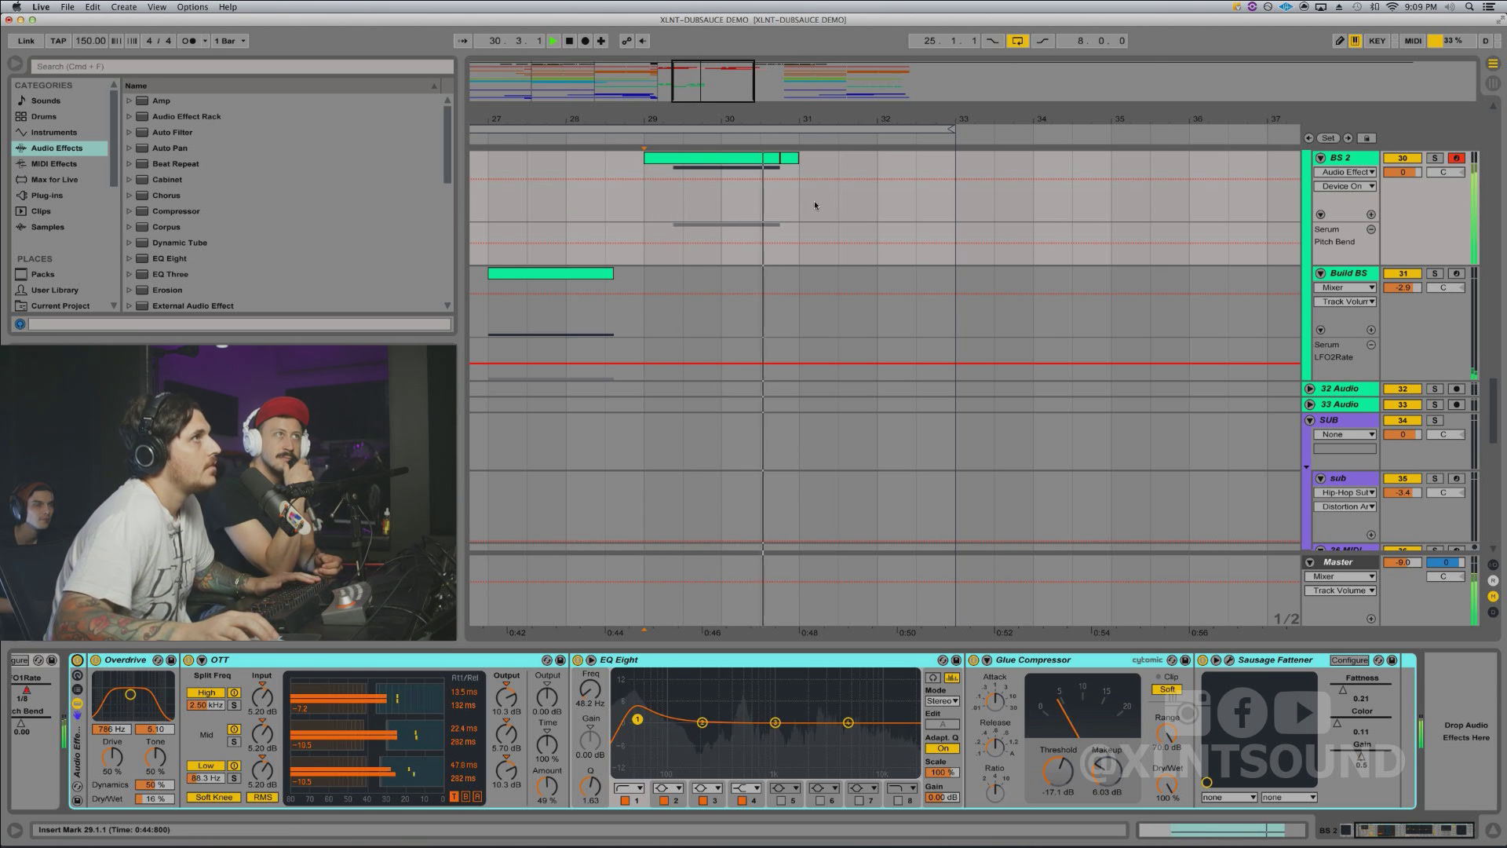
key("space")
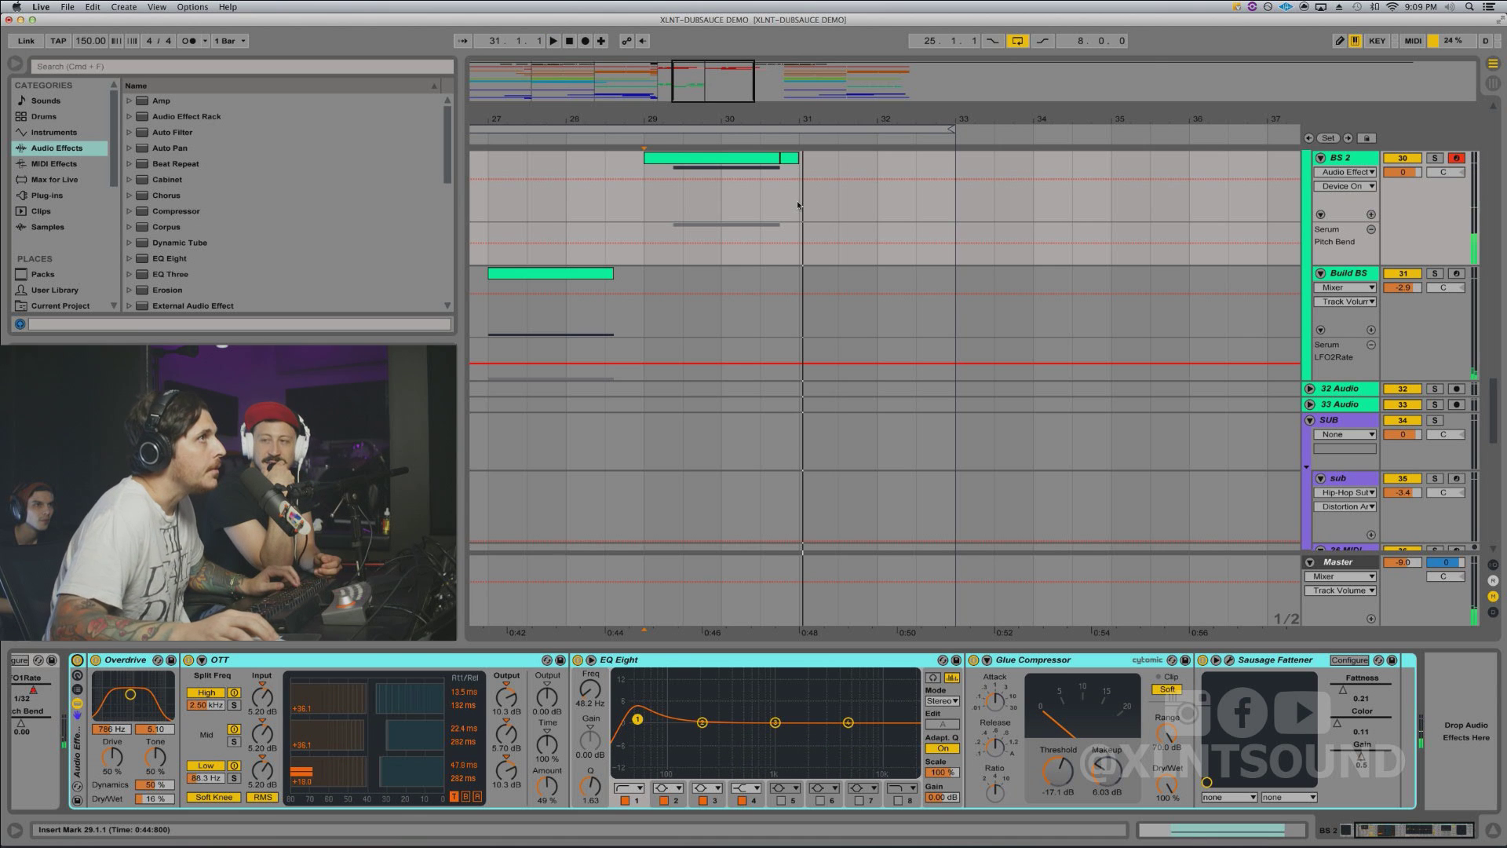
Step: Insert a MIDI track below BS 2, search the browser for Serum, and load the plug-in on the new track
left_click(798, 202)
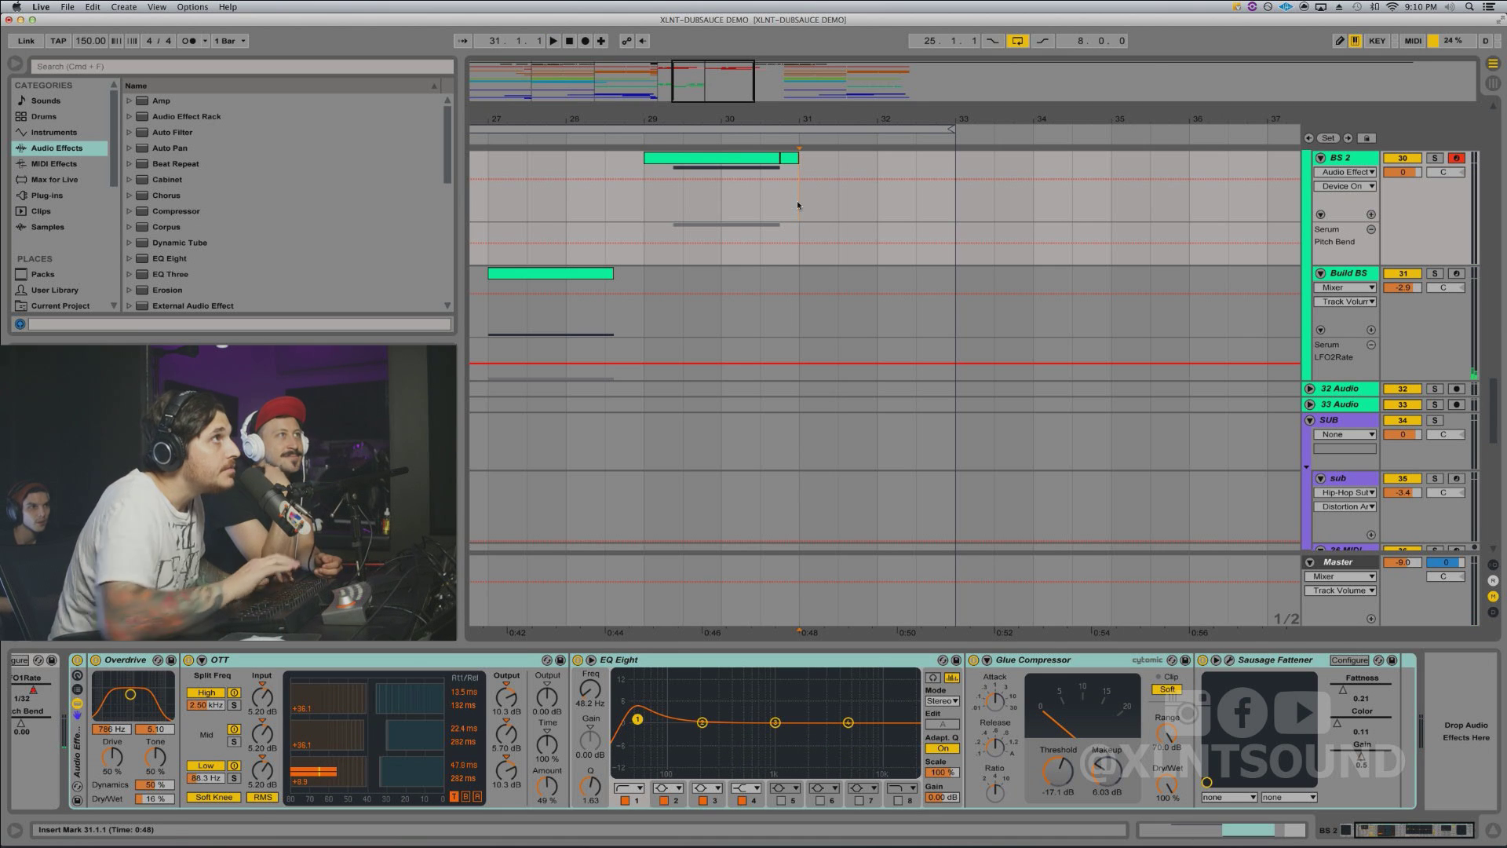
key("super+shift+t")
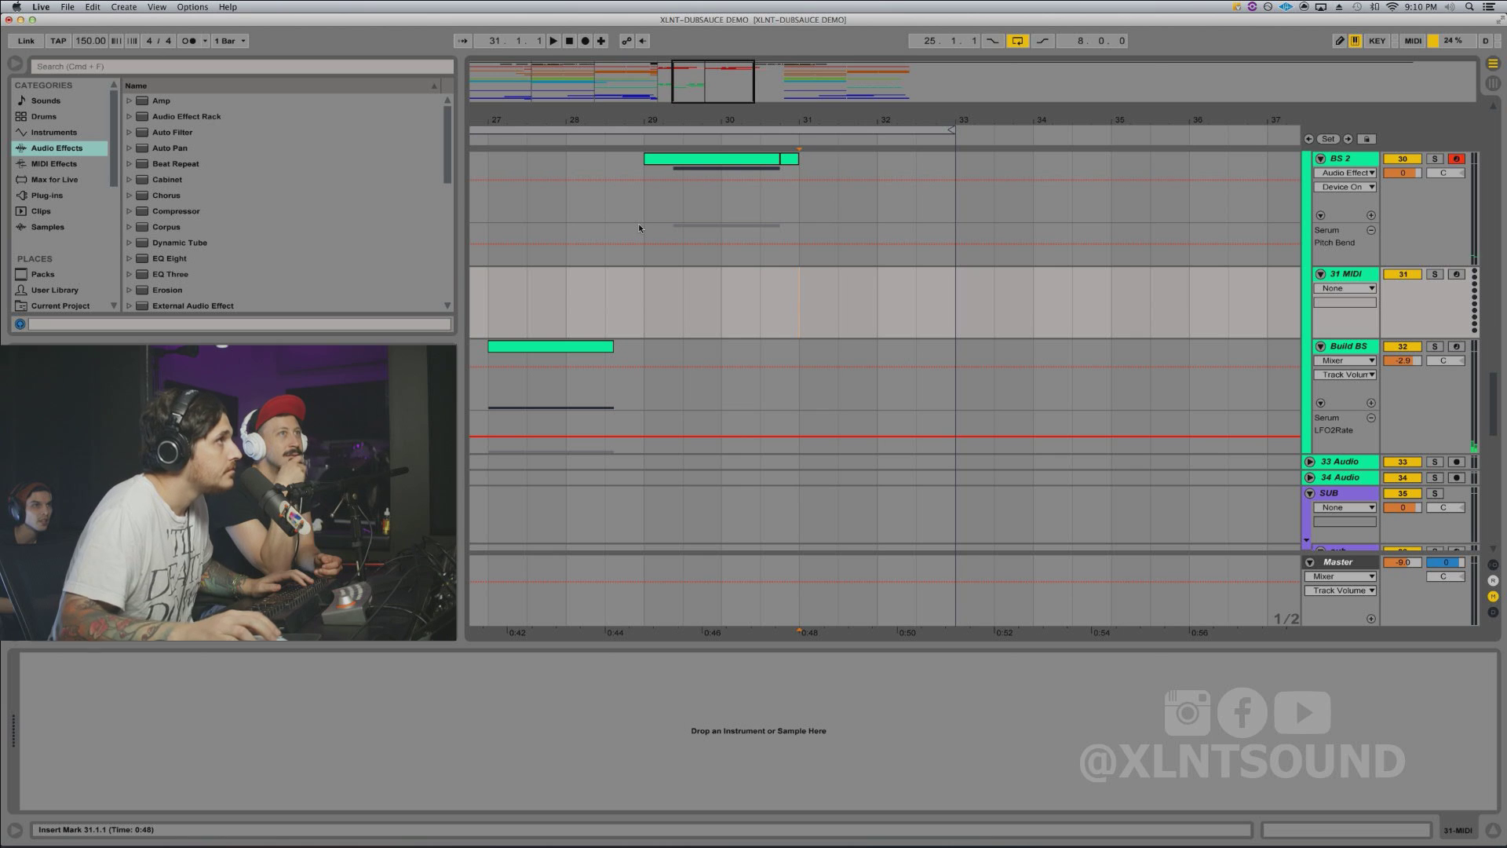
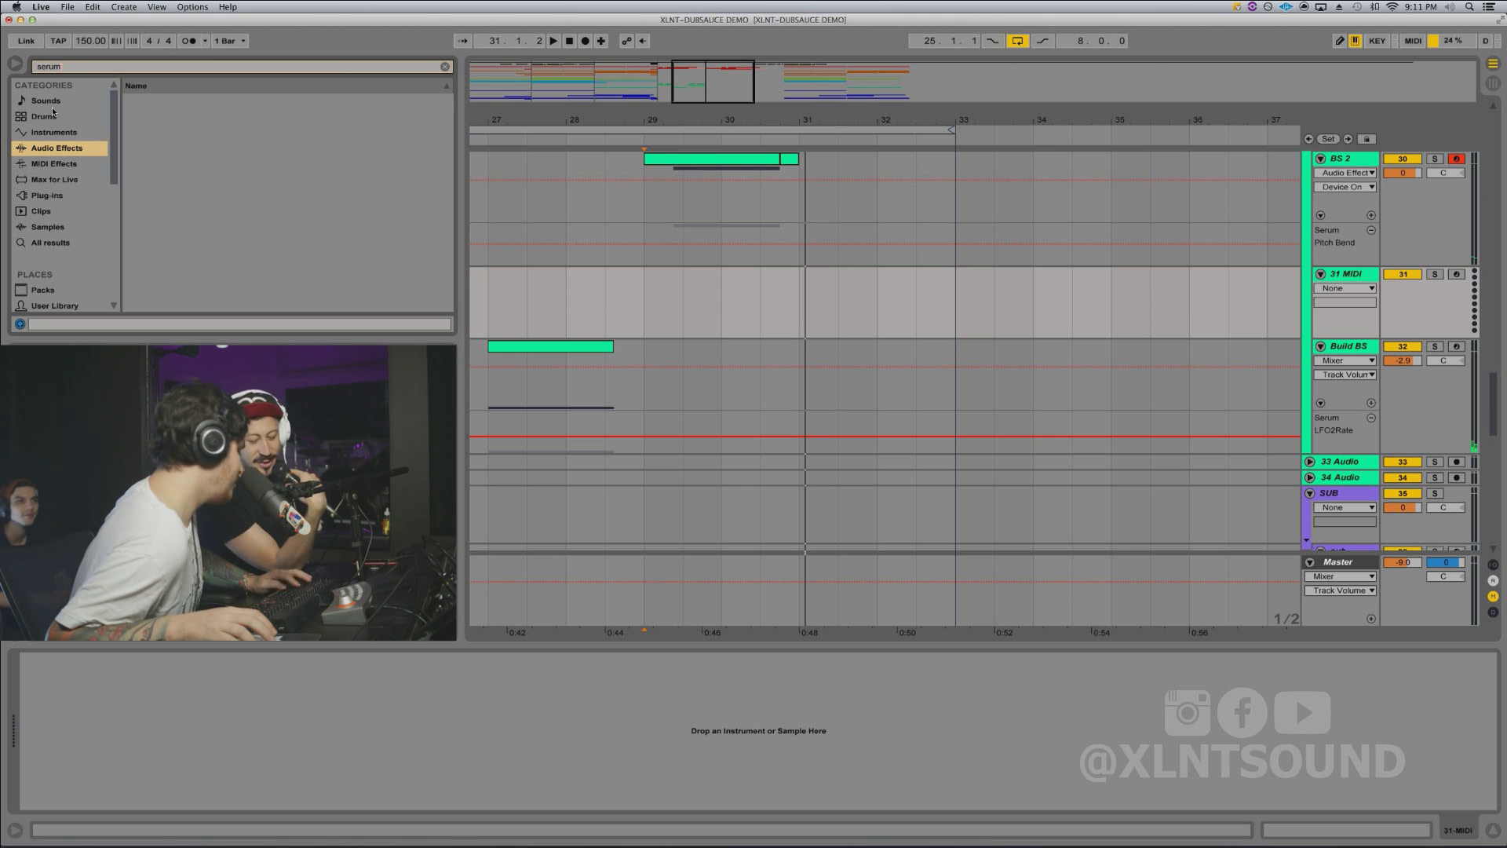
key("super+f")
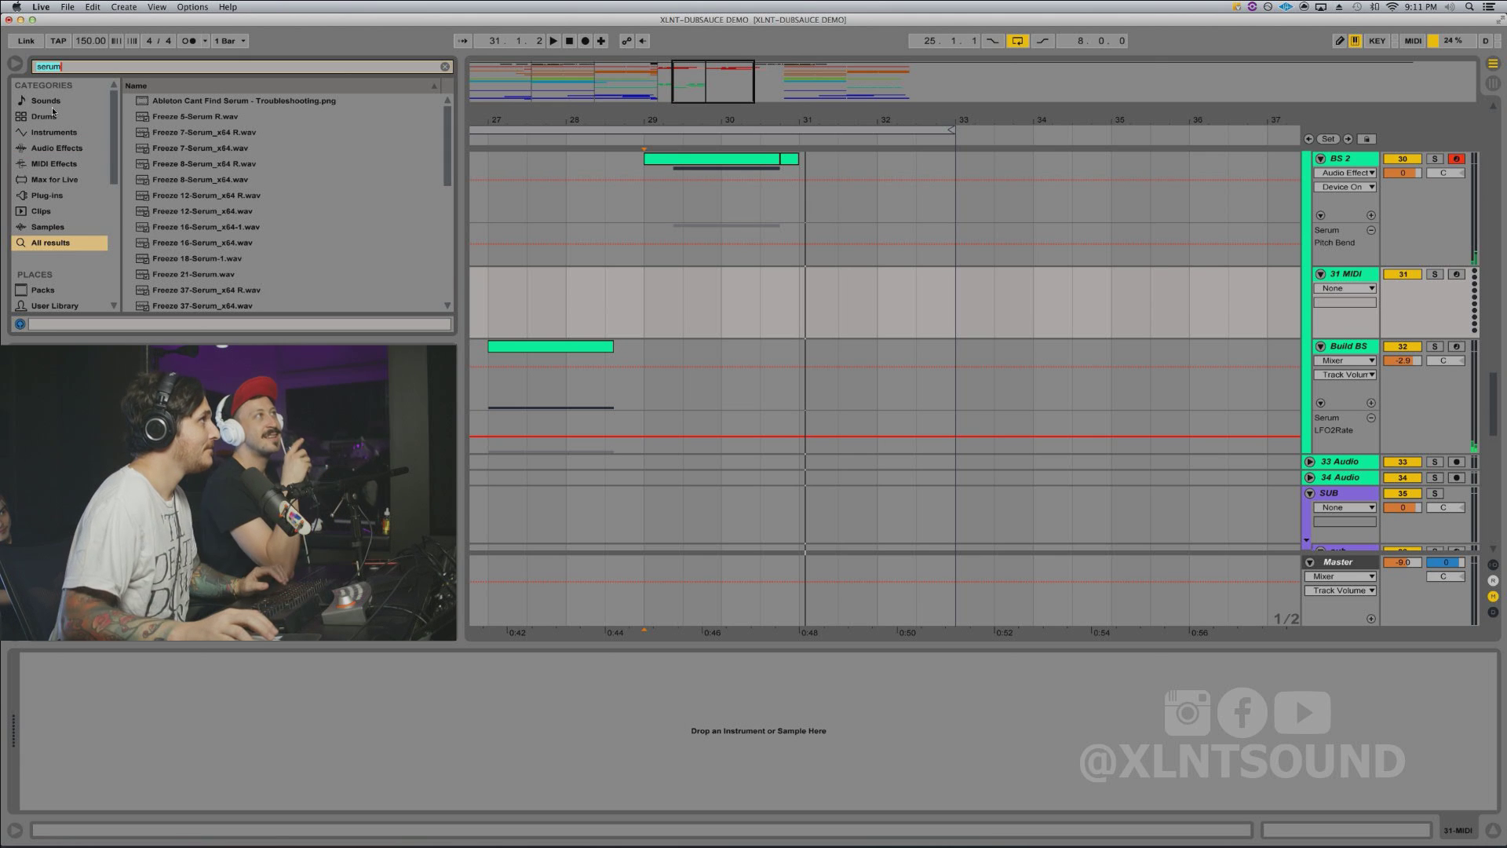
scroll(174, 127, "down", 10)
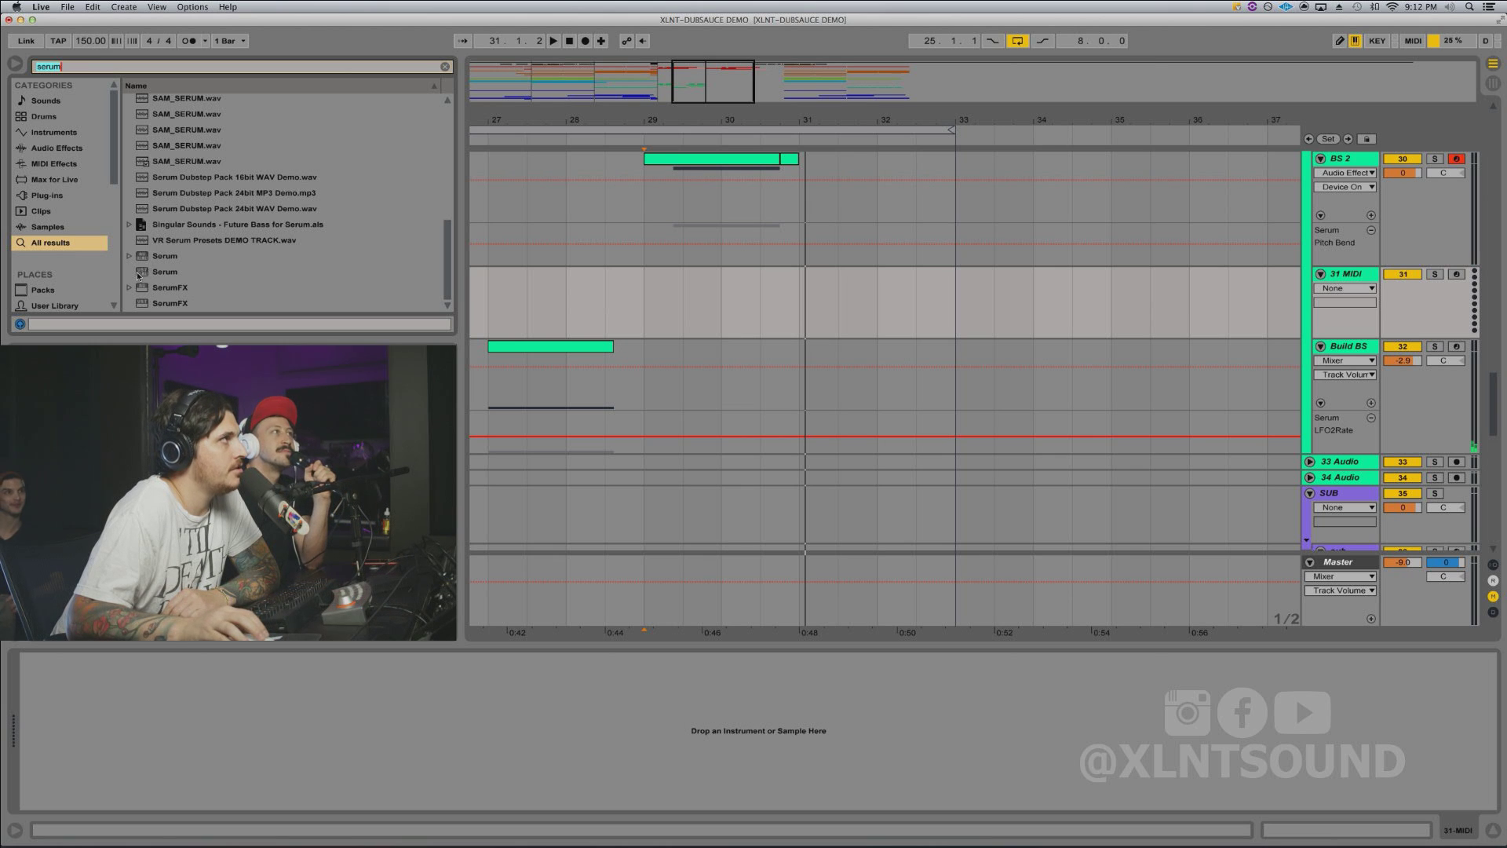
left_click(161, 257)
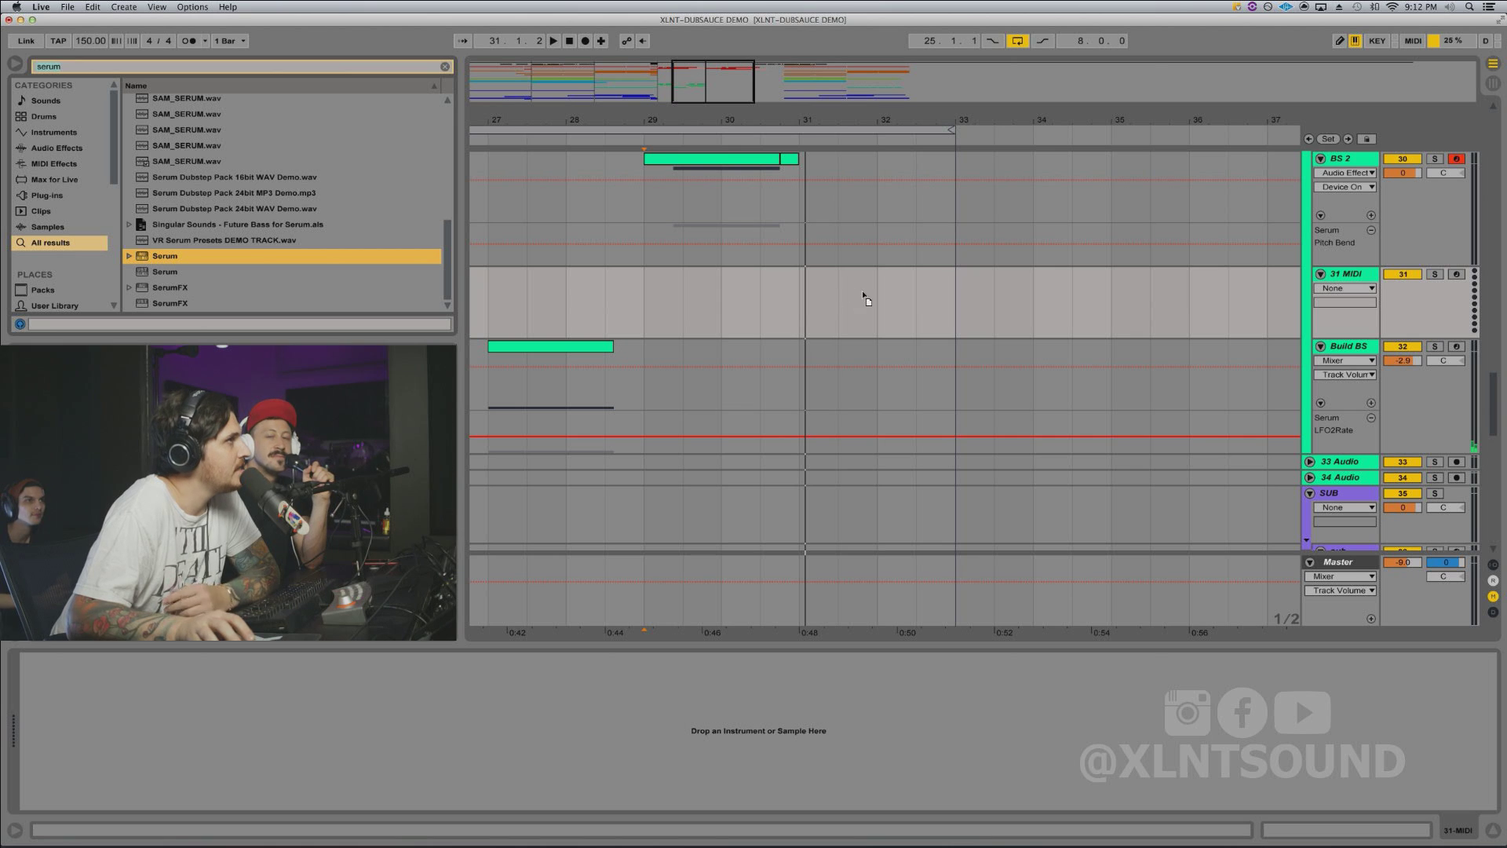
left_click_drag(864, 298, 820, 296)
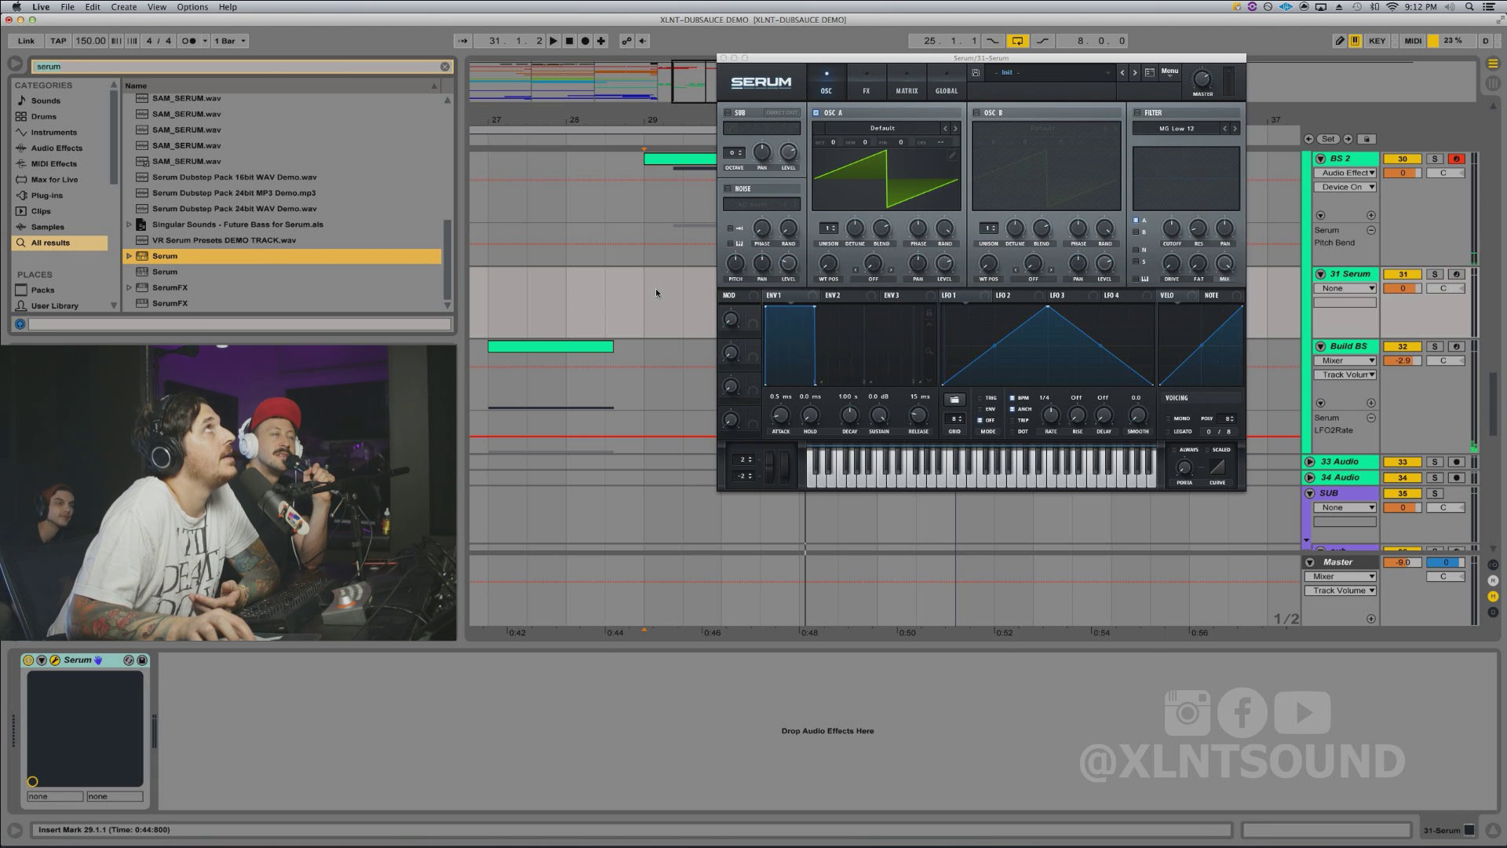
Step: Set the insert marker to bar 29, arm the new Serum track, and disarm BS 2
left_click(669, 160)
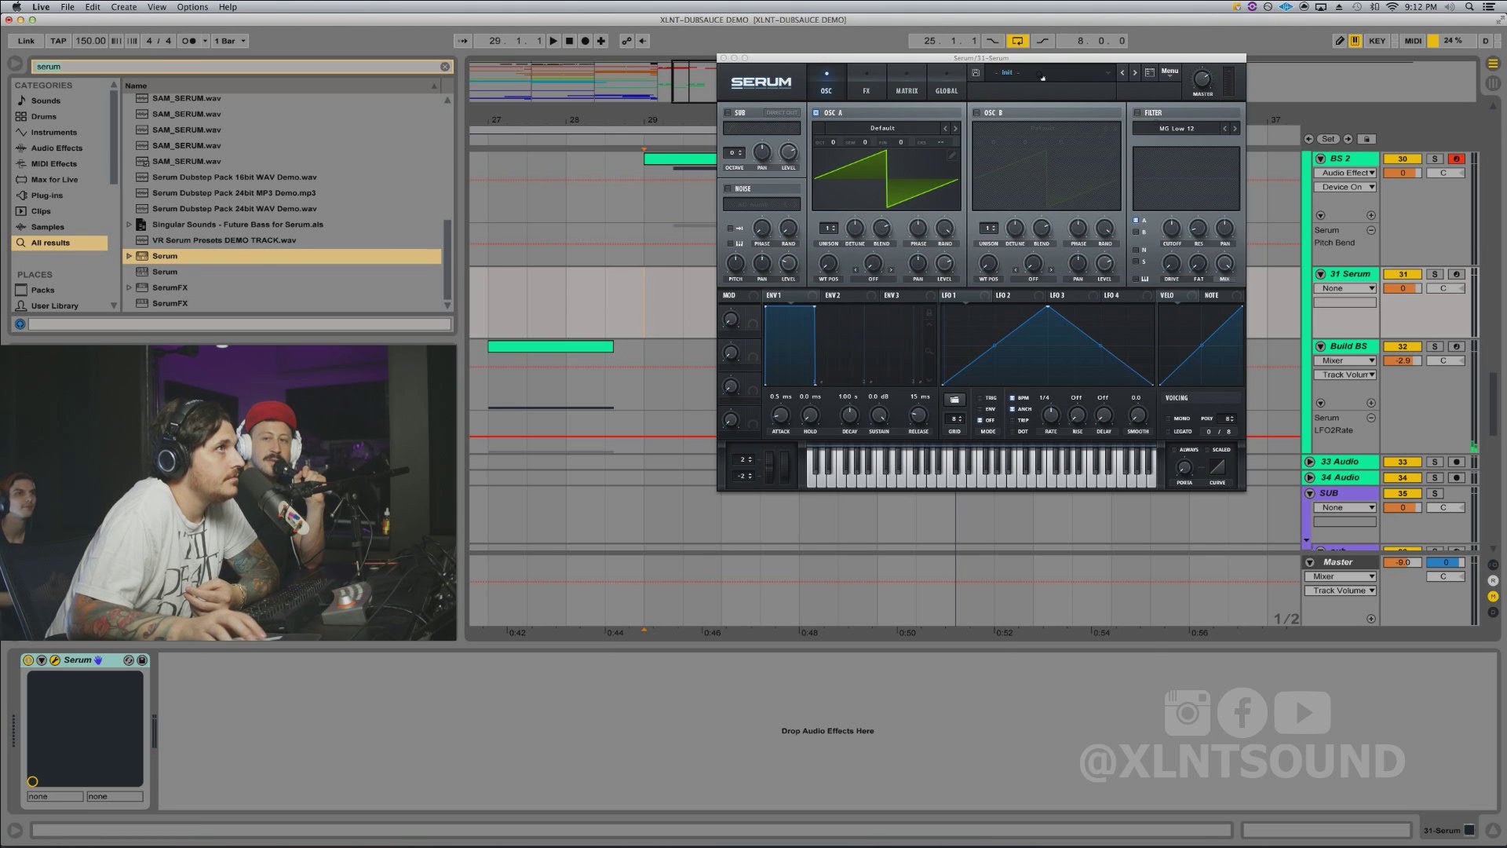
left_click(1458, 274)
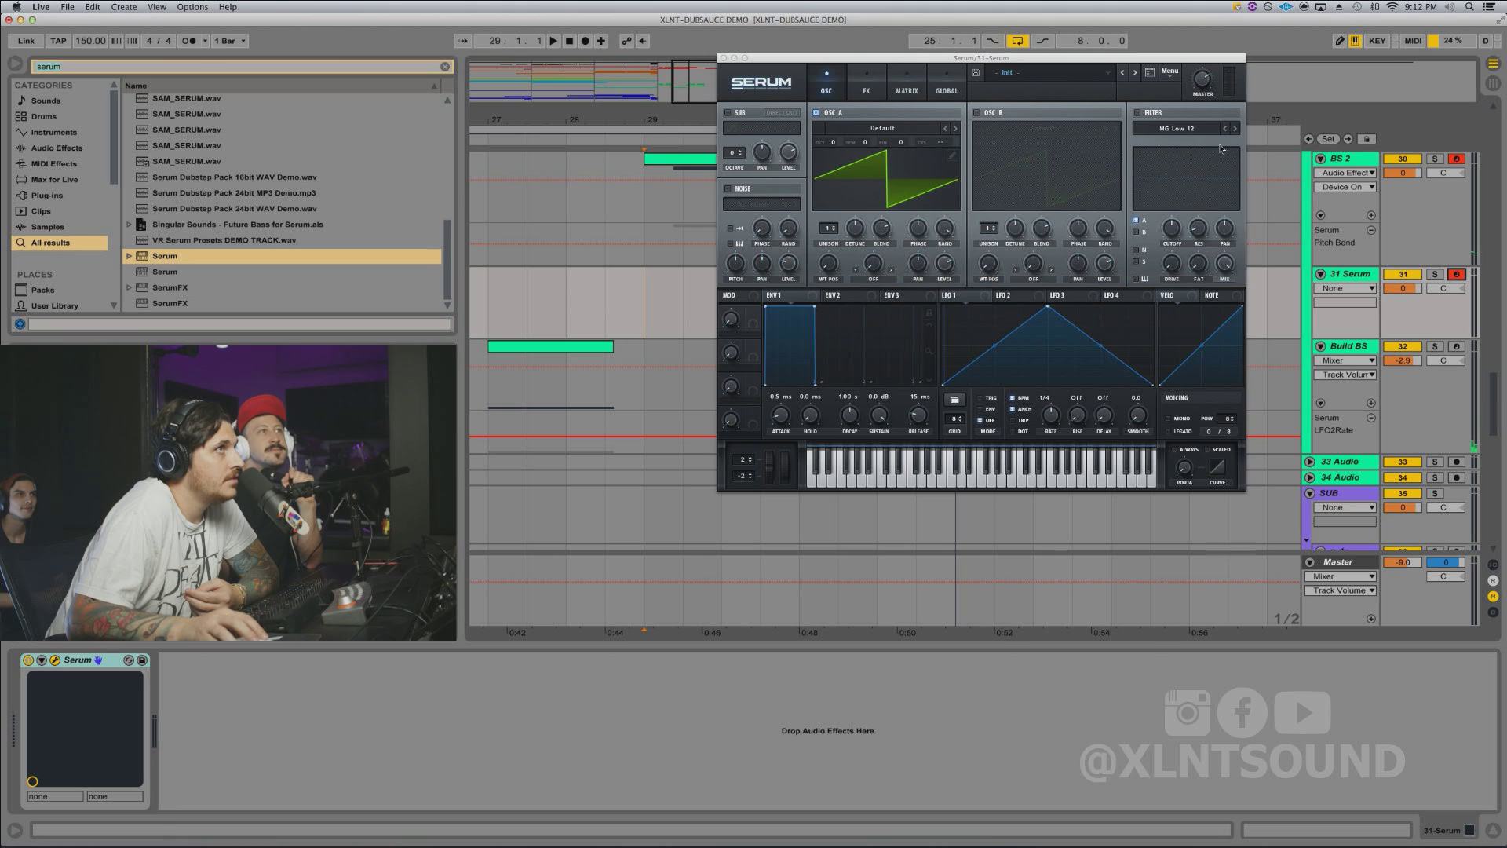
left_click(1452, 159)
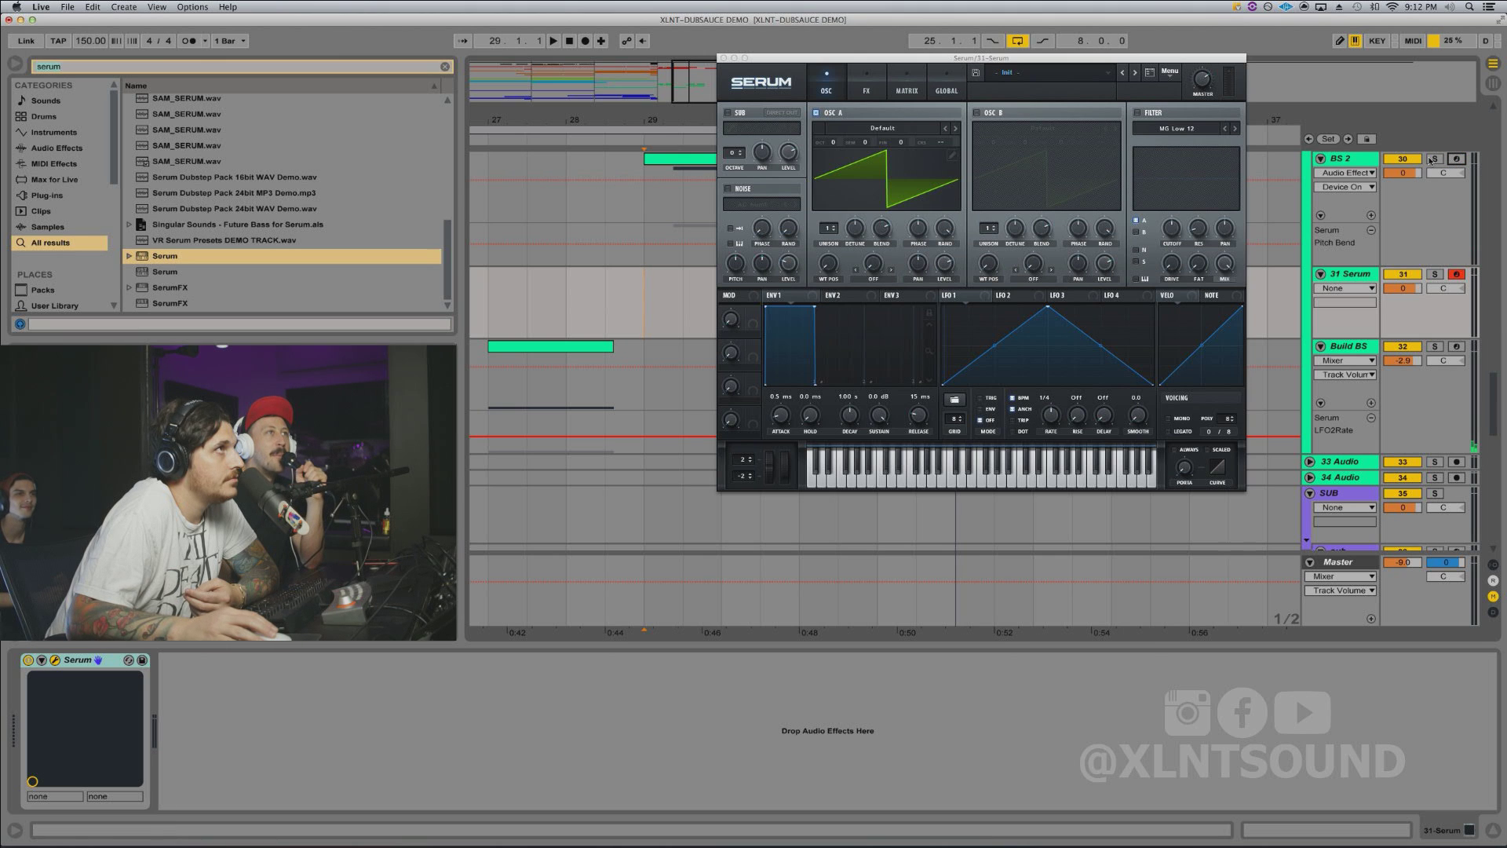
Step: Load the BASS - Body Bag preset in the new track's Serum and close the plug-in window
left_click(1009, 69)
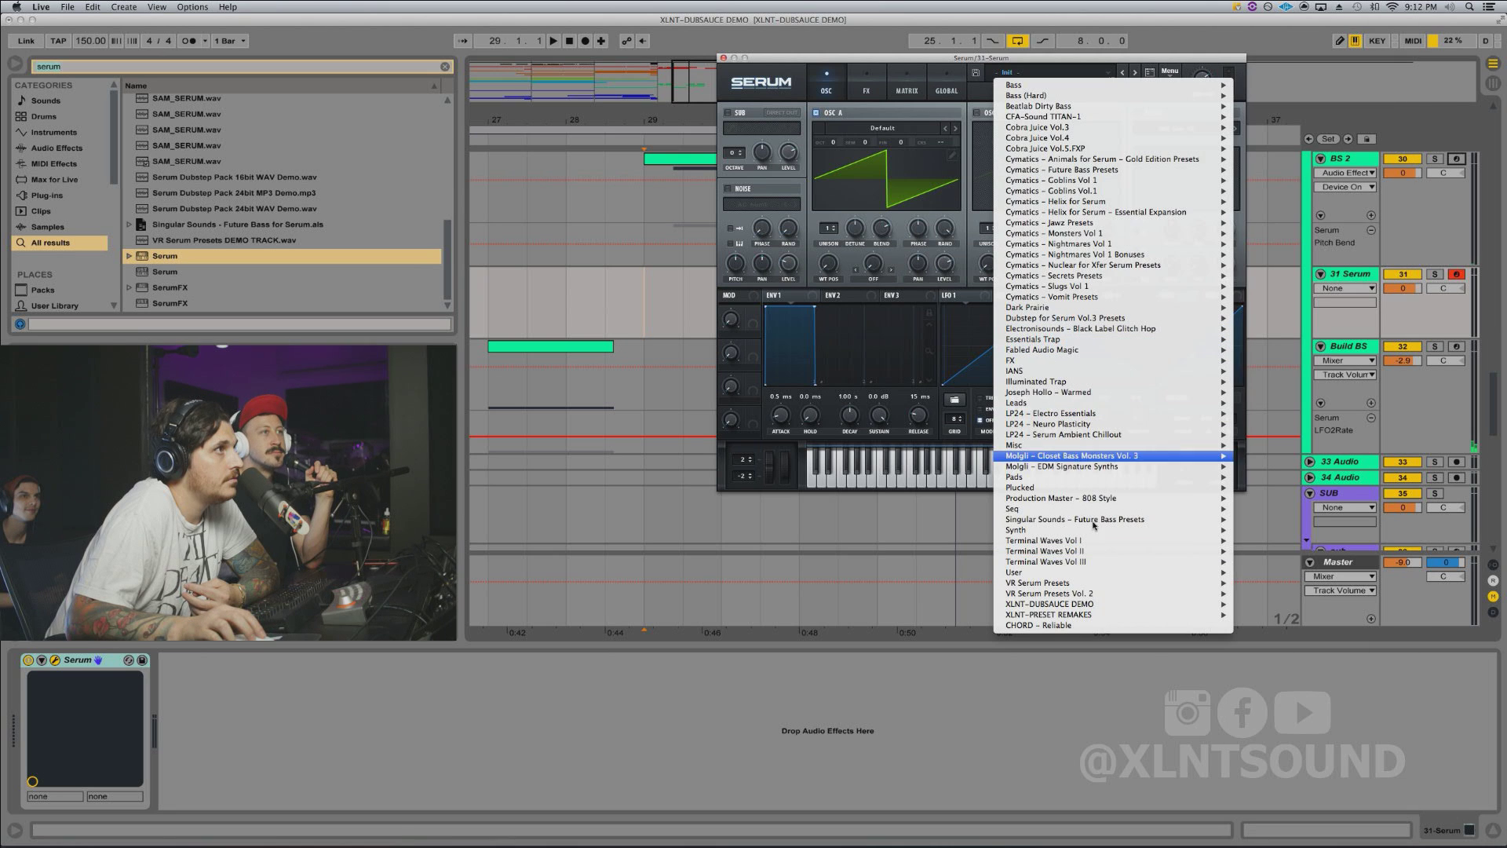
mouse_move(1083, 594)
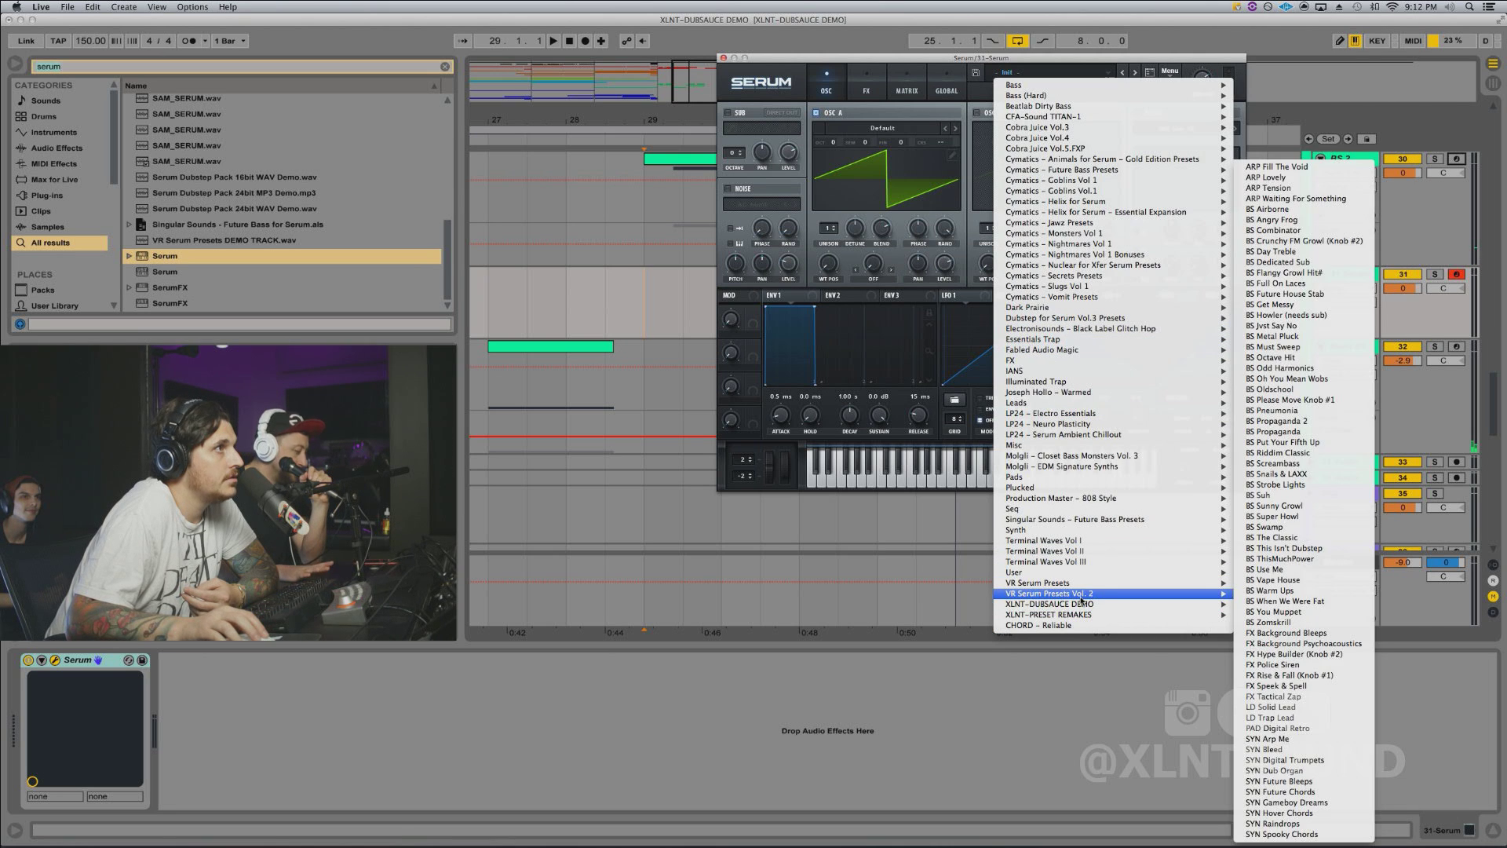
left_click(1315, 516)
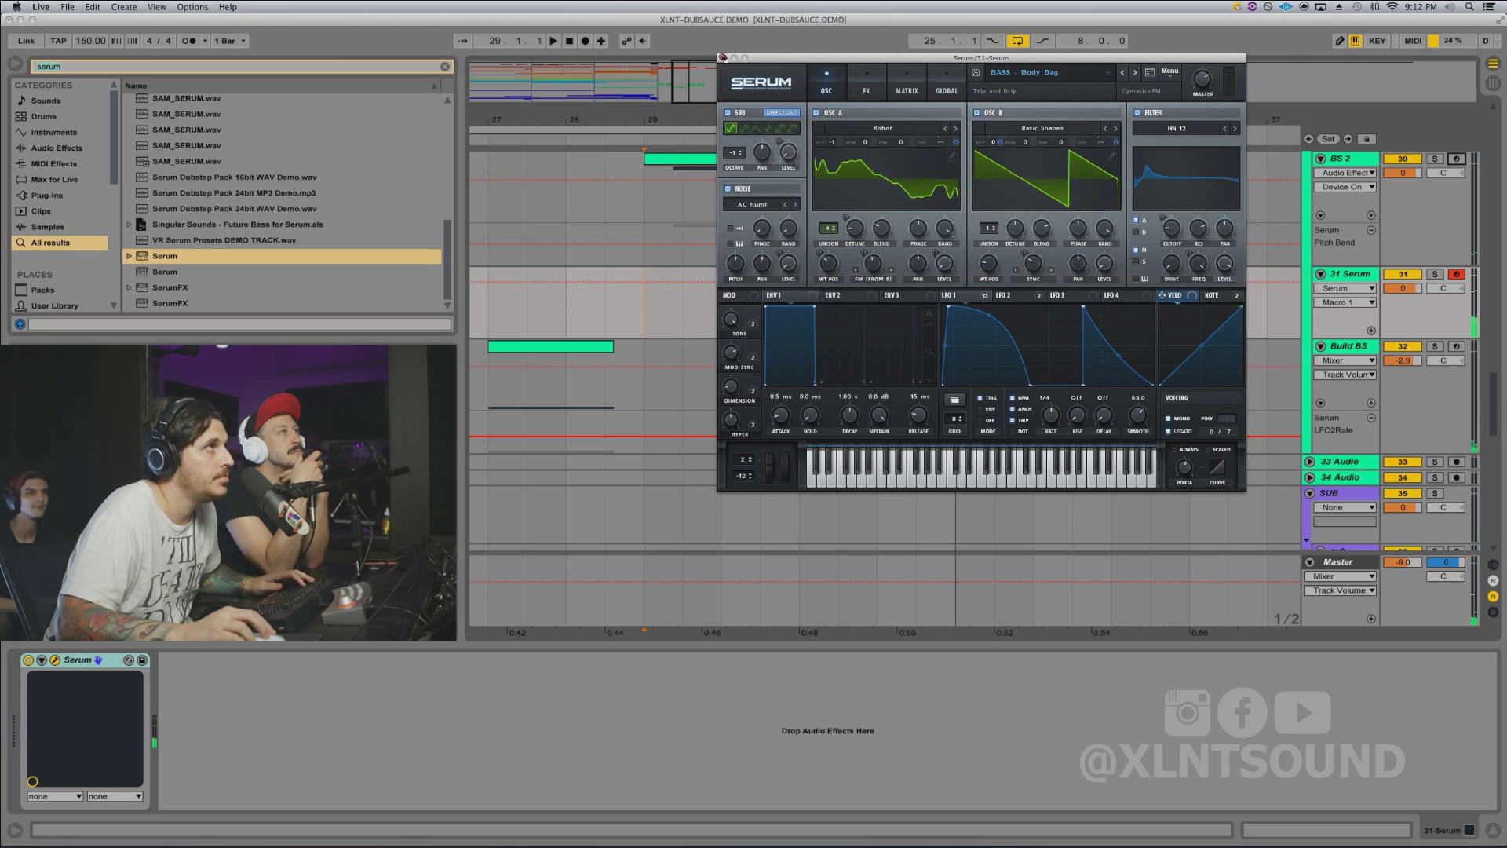
left_click(723, 57)
Step: Copy BS 2's Audio Effect Rack and paste it after Serum on the new track
left_click(704, 159)
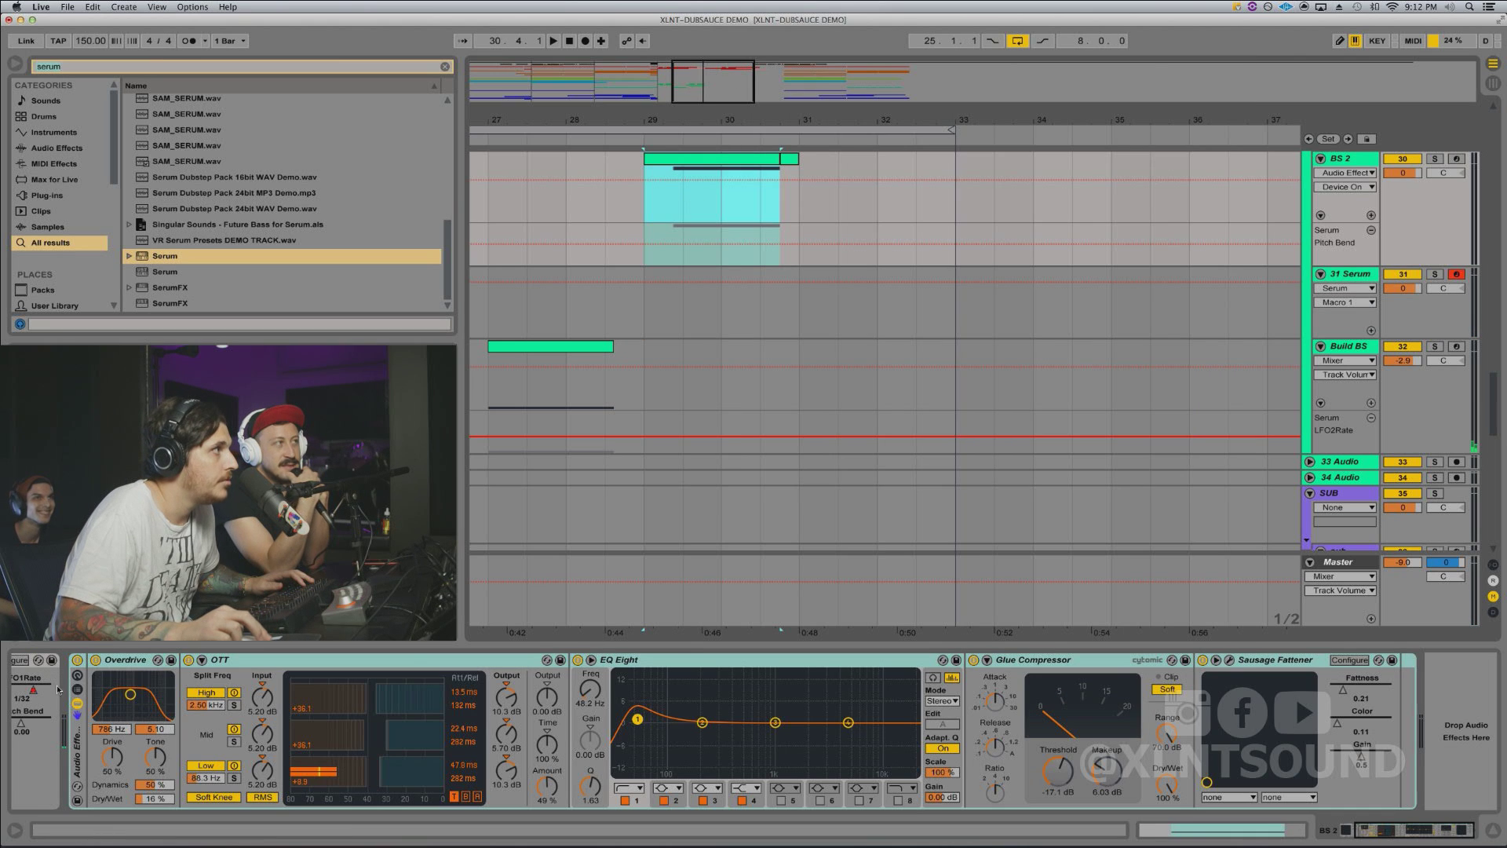
left_click(76, 739)
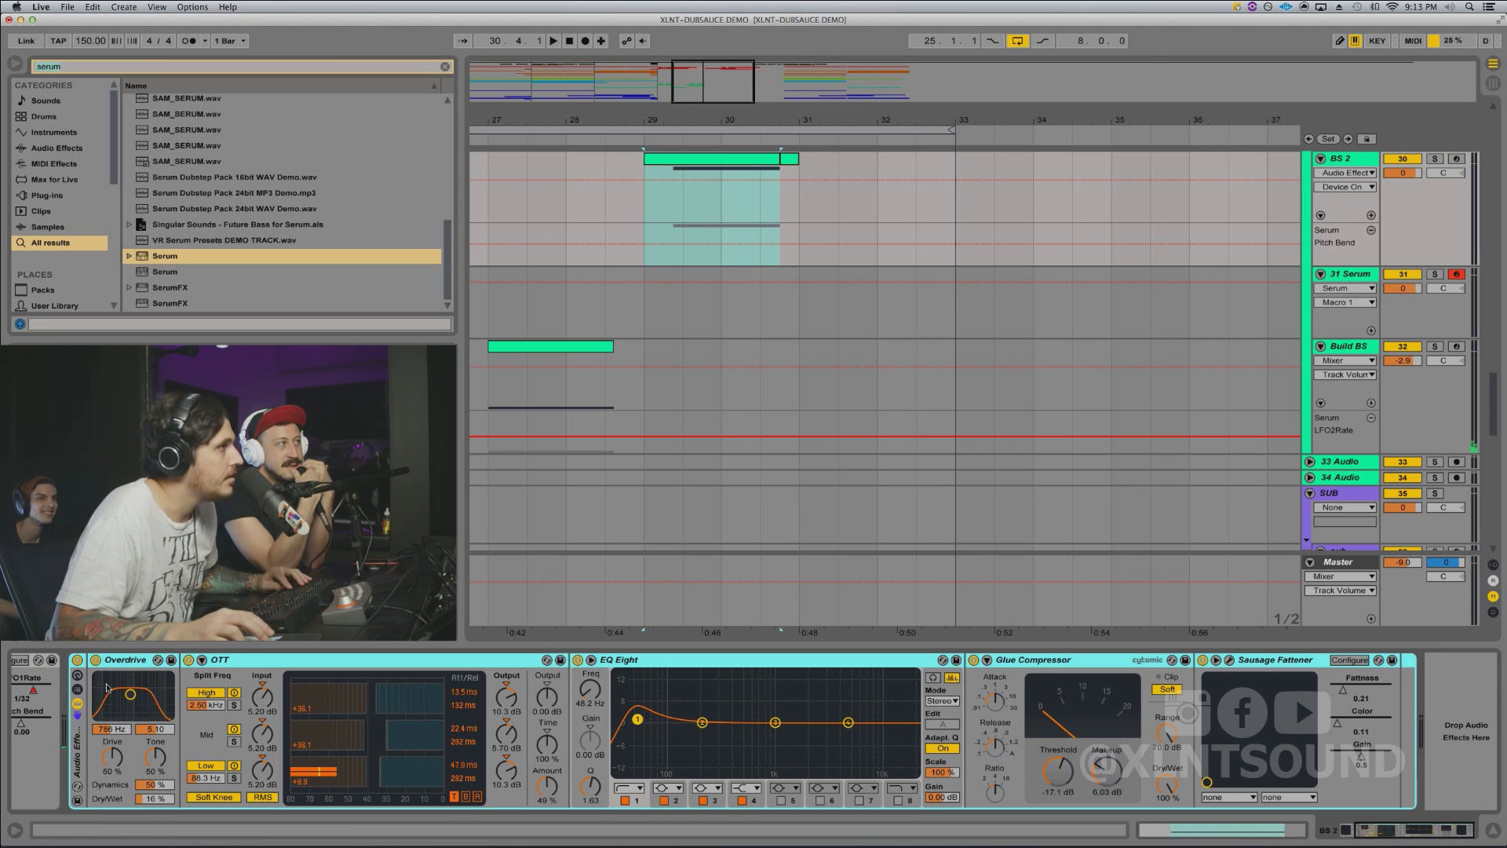
left_click(727, 299)
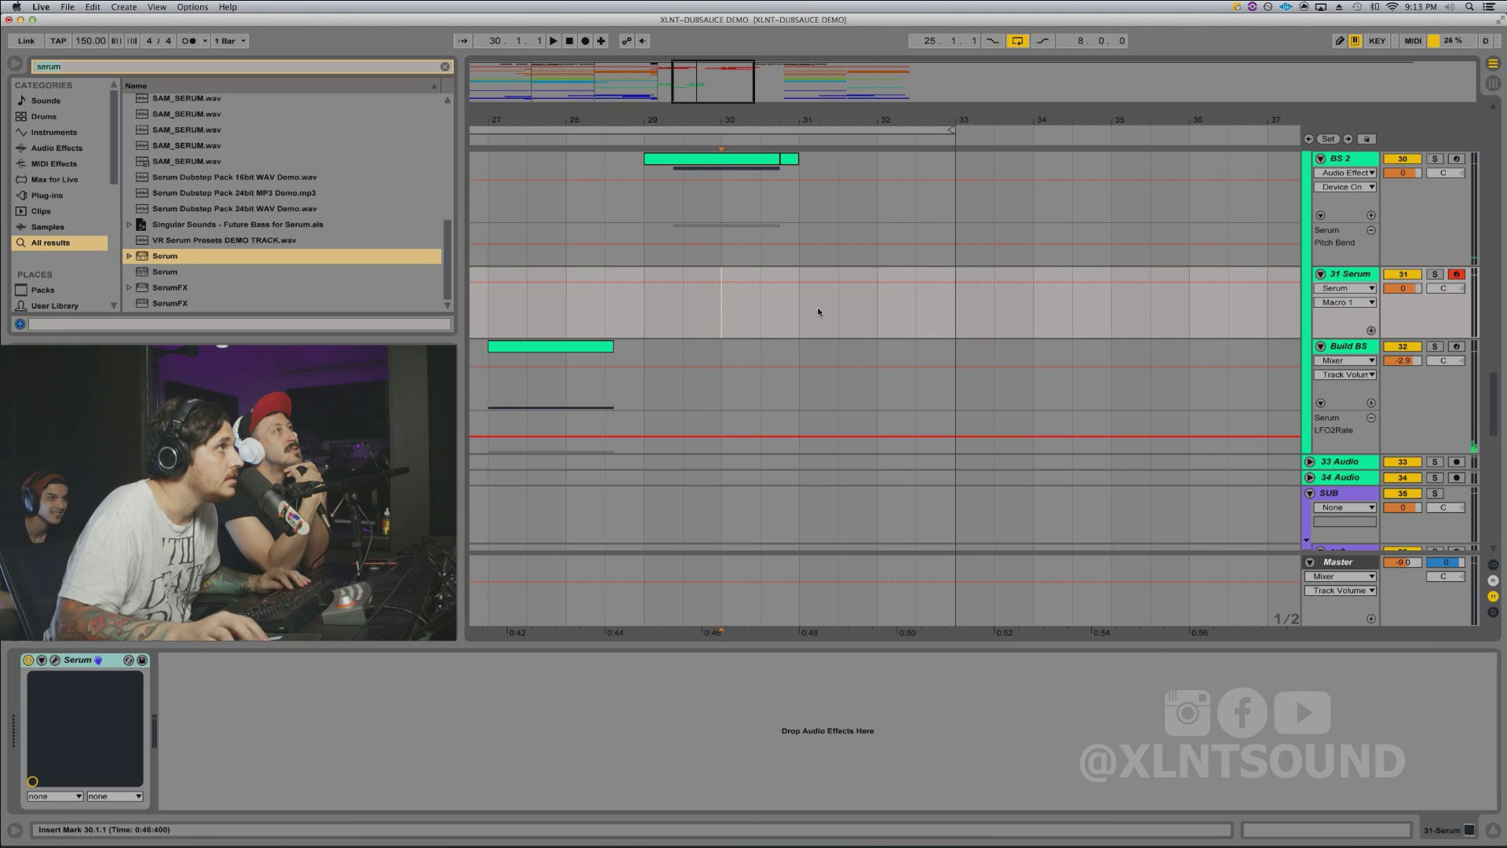
left_click(402, 750)
key("super+v")
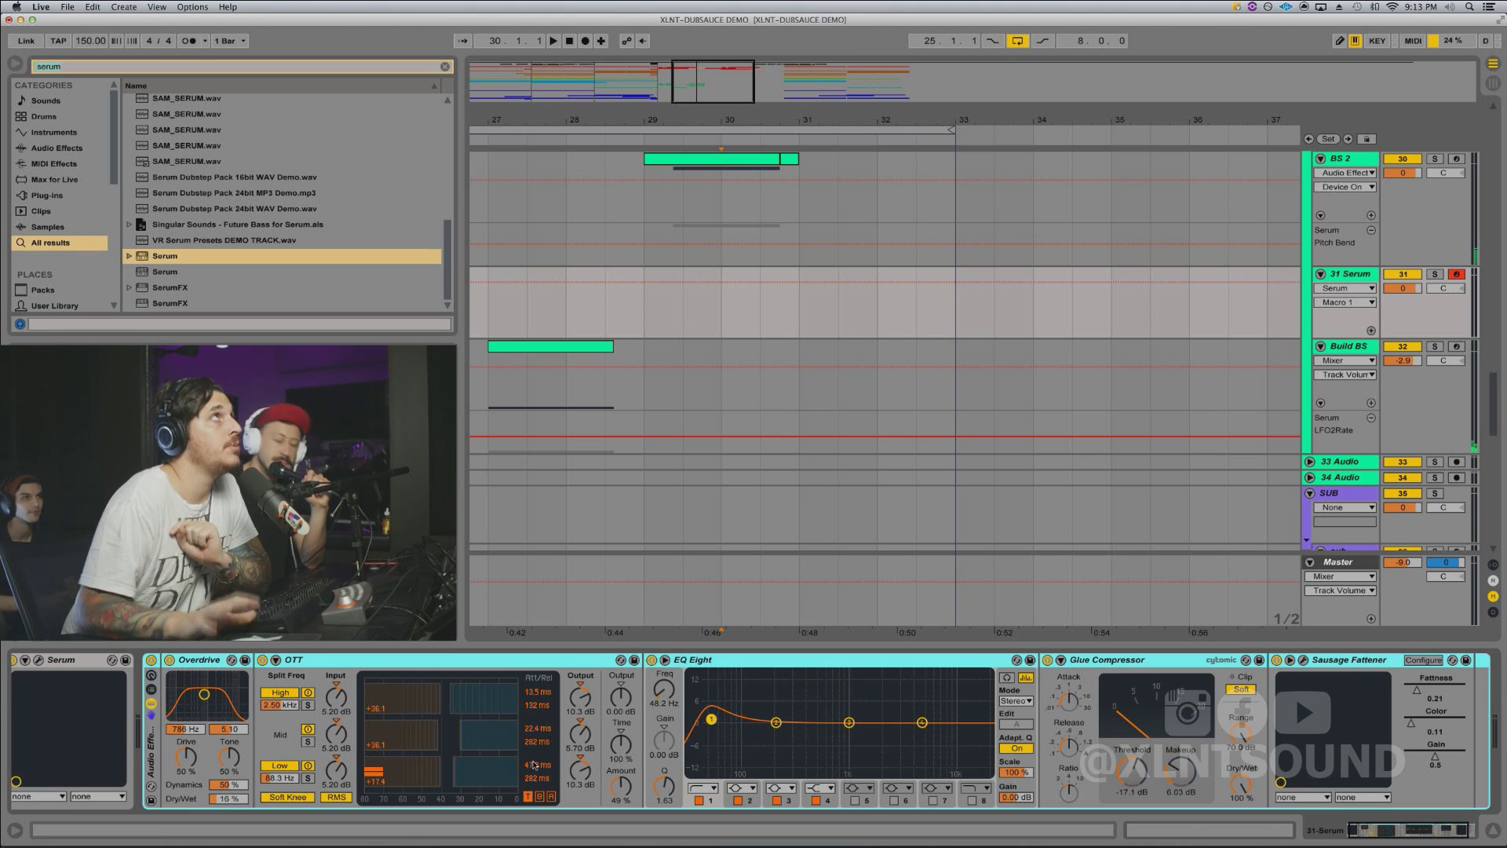
Step: Set the start position to bar 29 and step the new track's Serum forward through the BASS presets to Brawler
left_click(642, 301)
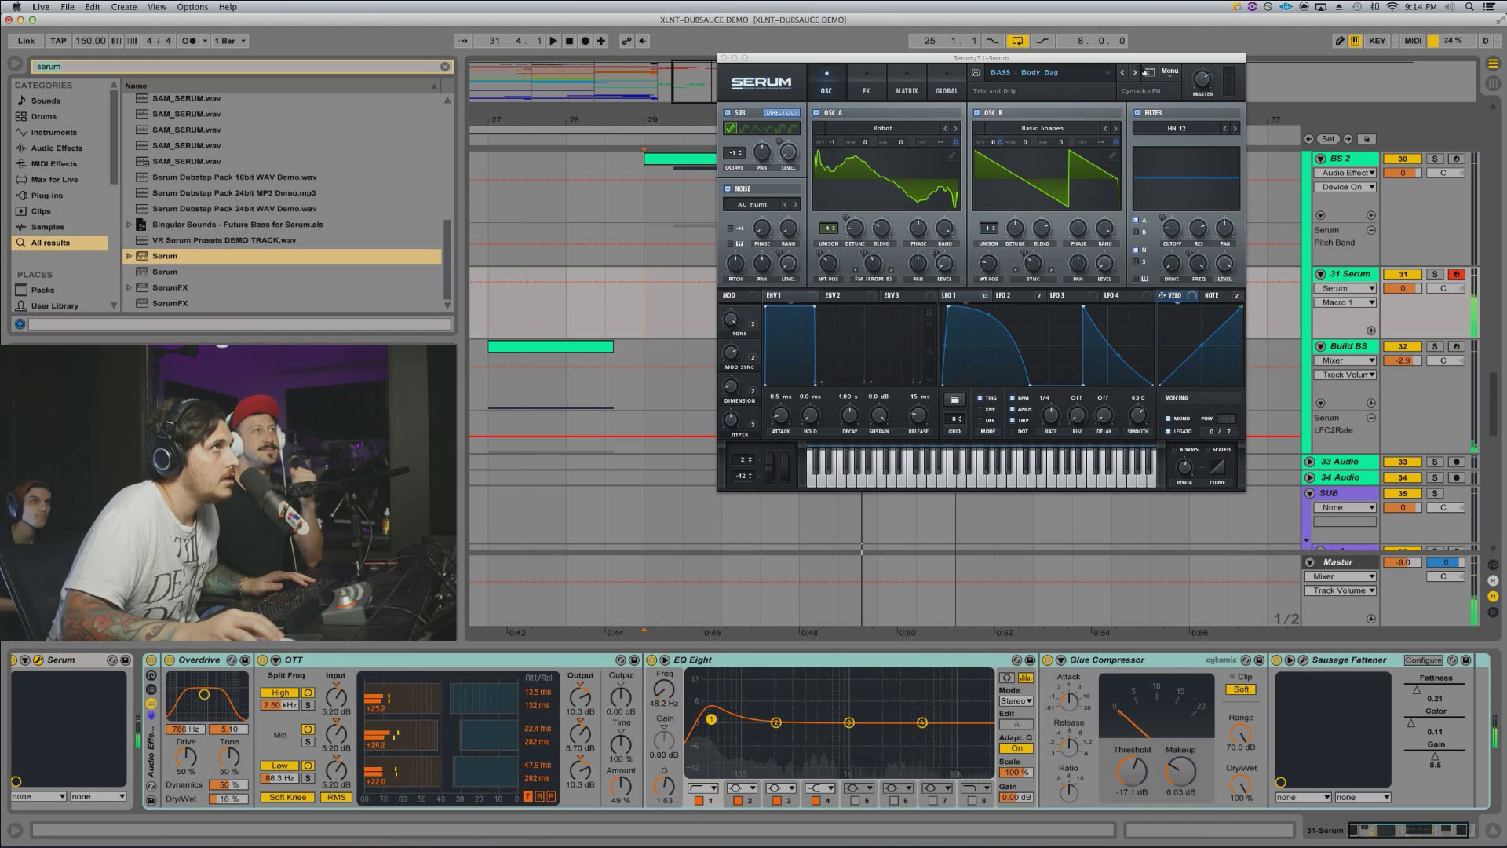
left_click(1138, 74)
left_click(1137, 74)
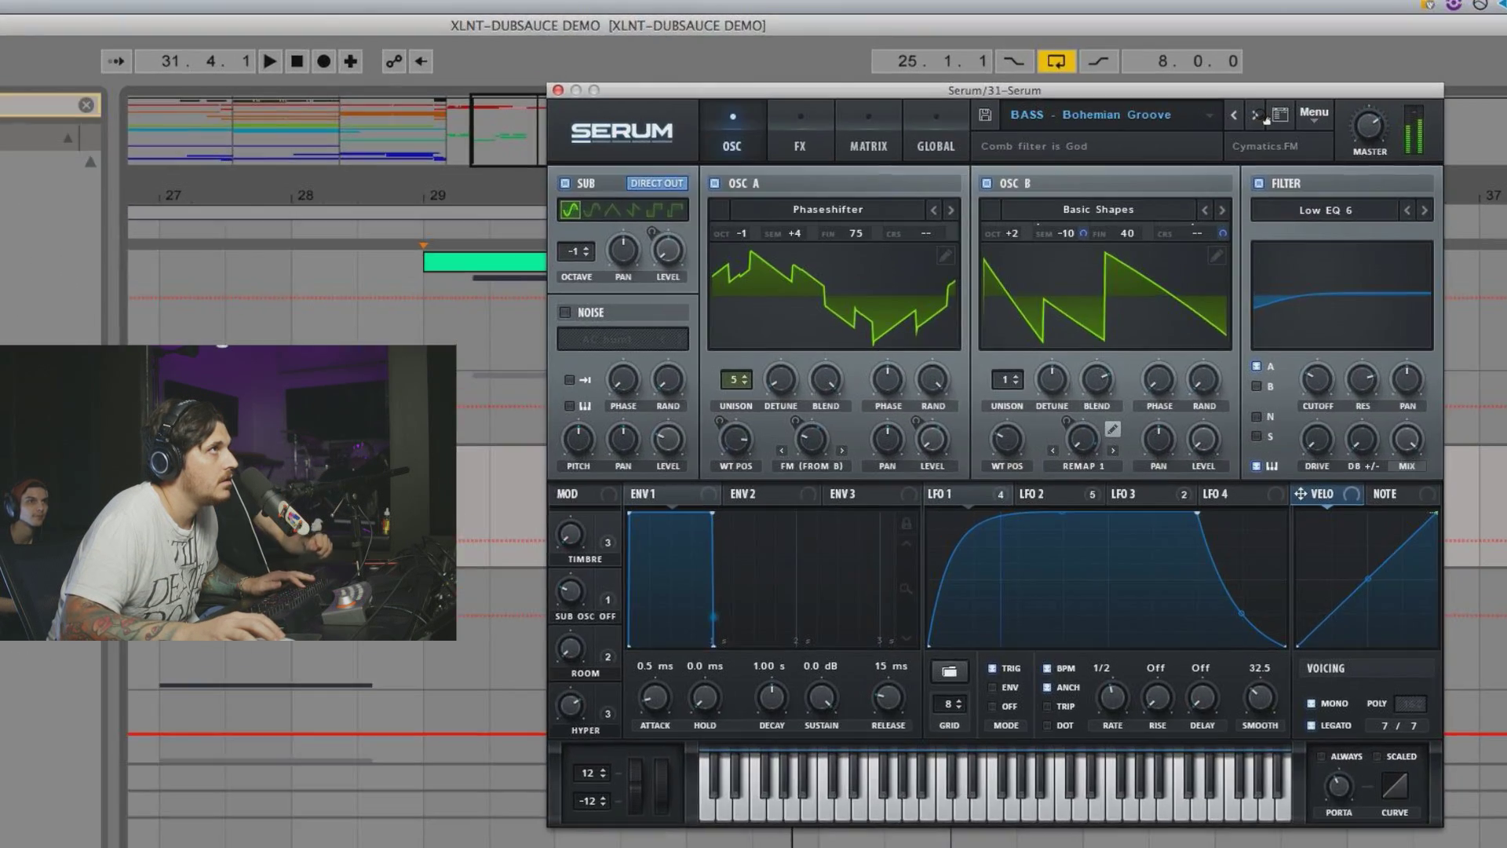
left_click(1260, 117)
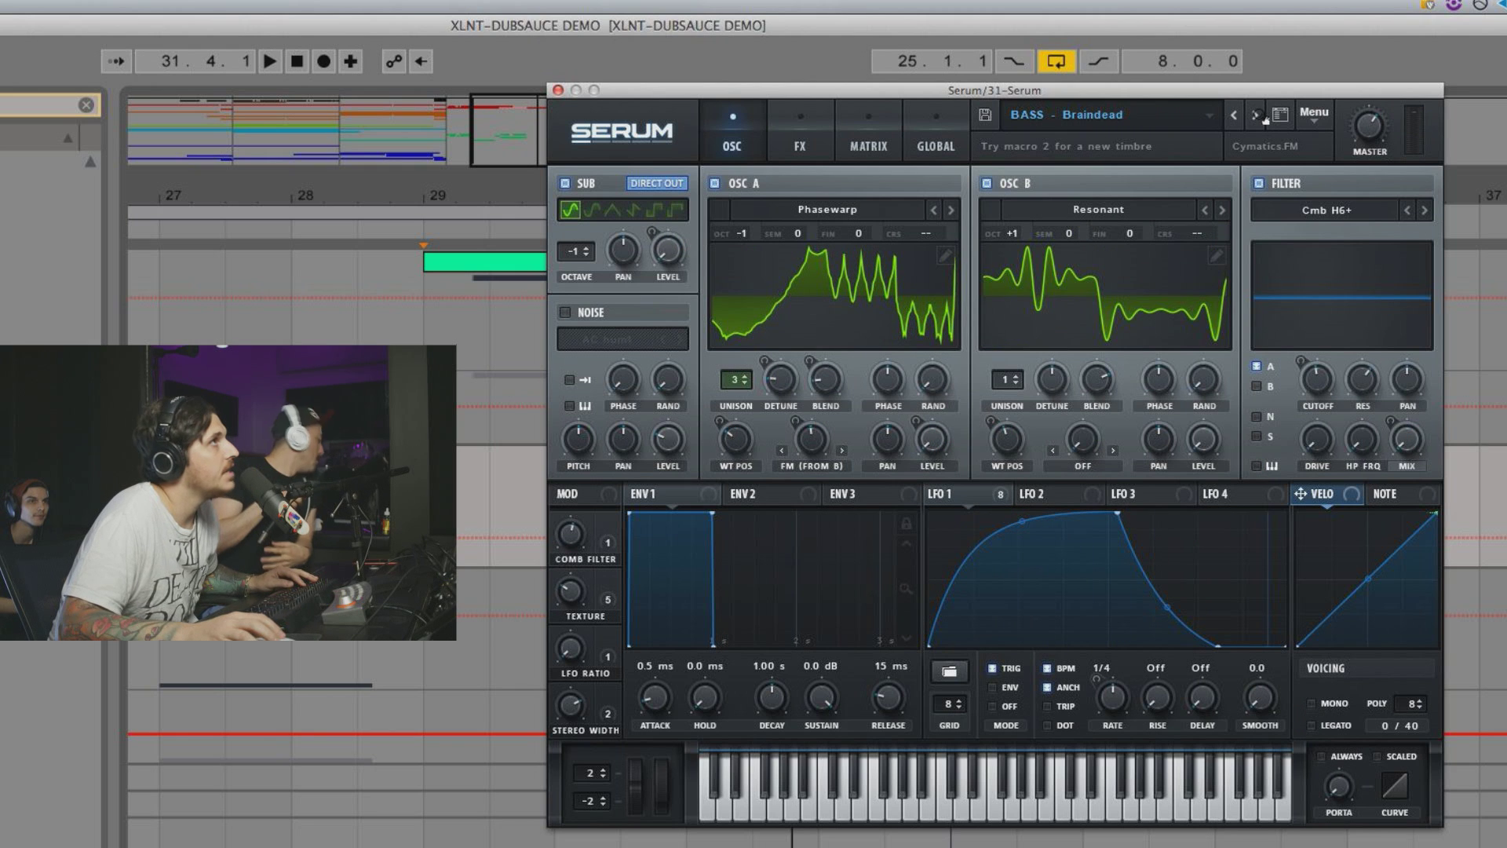
left_click(1258, 116)
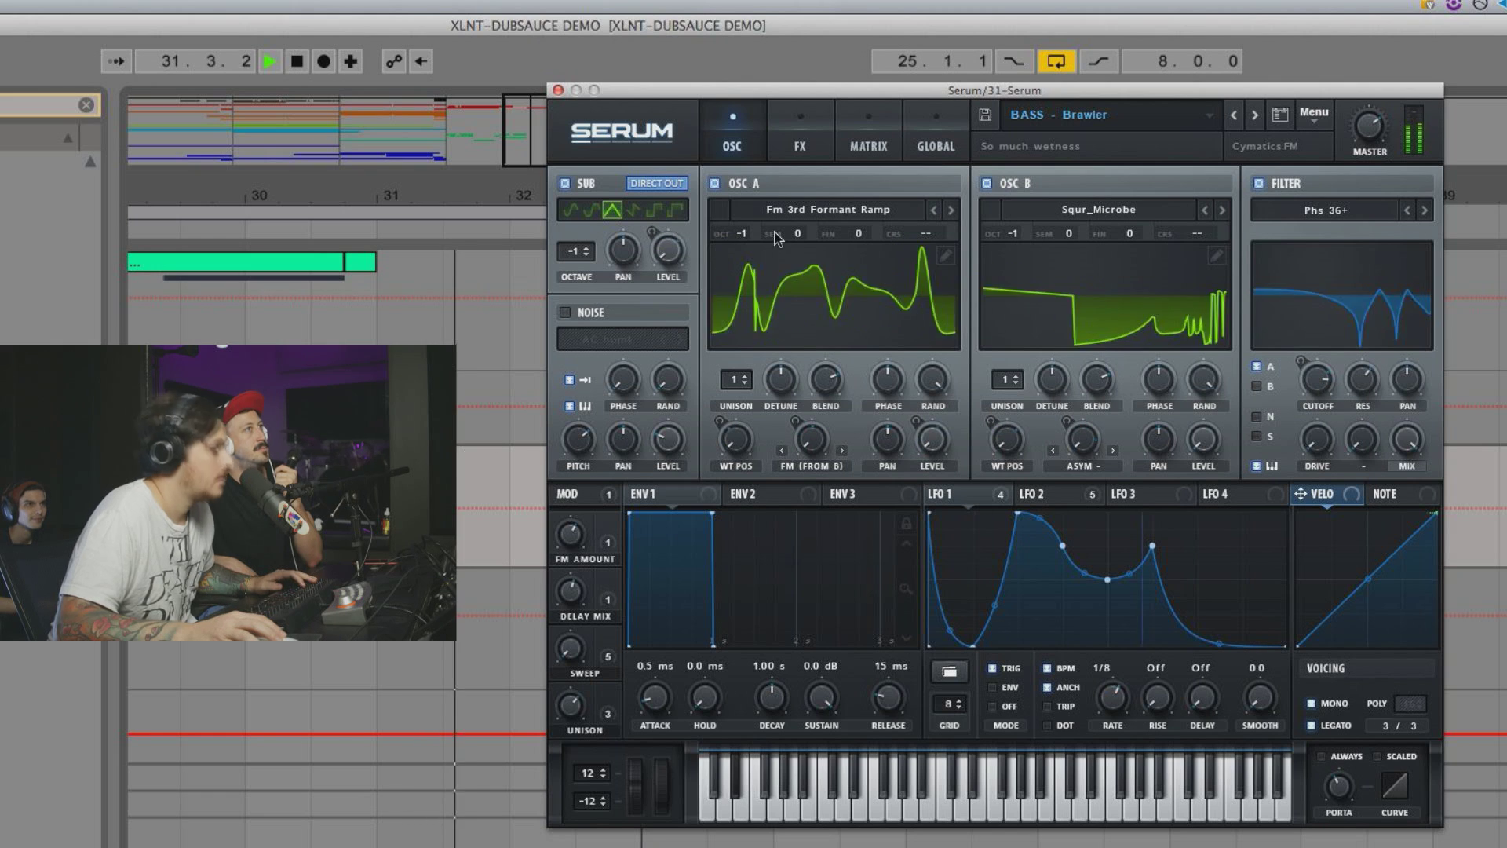
Step: Play the arrangement around bar 31 to audition the BASS - Brawler preset following the BS 2 clips
key("space")
key("space")
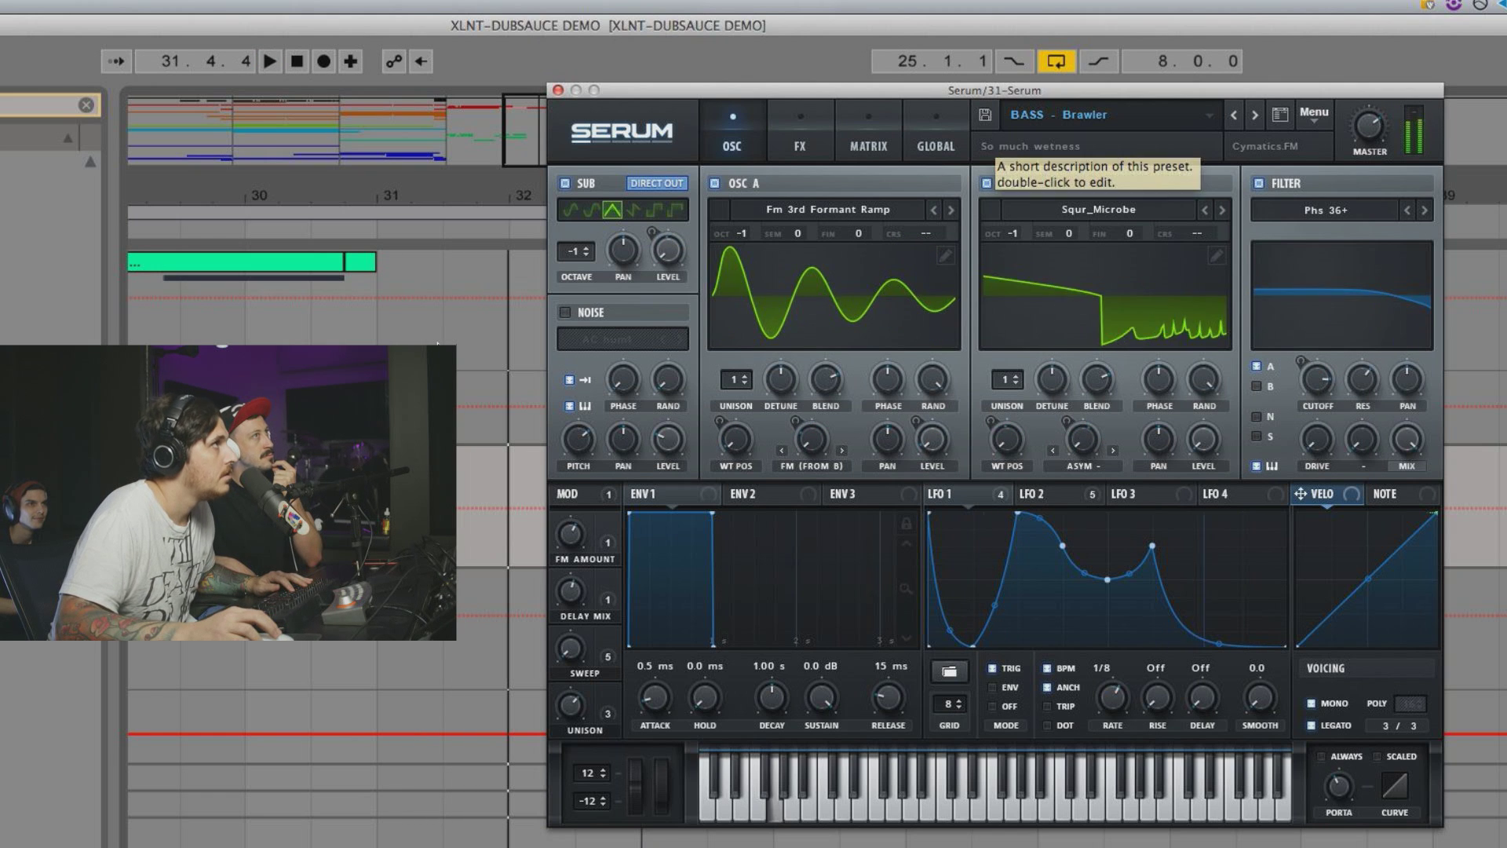
scroll(283, 507, "left", 5)
key("space")
left_click(282, 506)
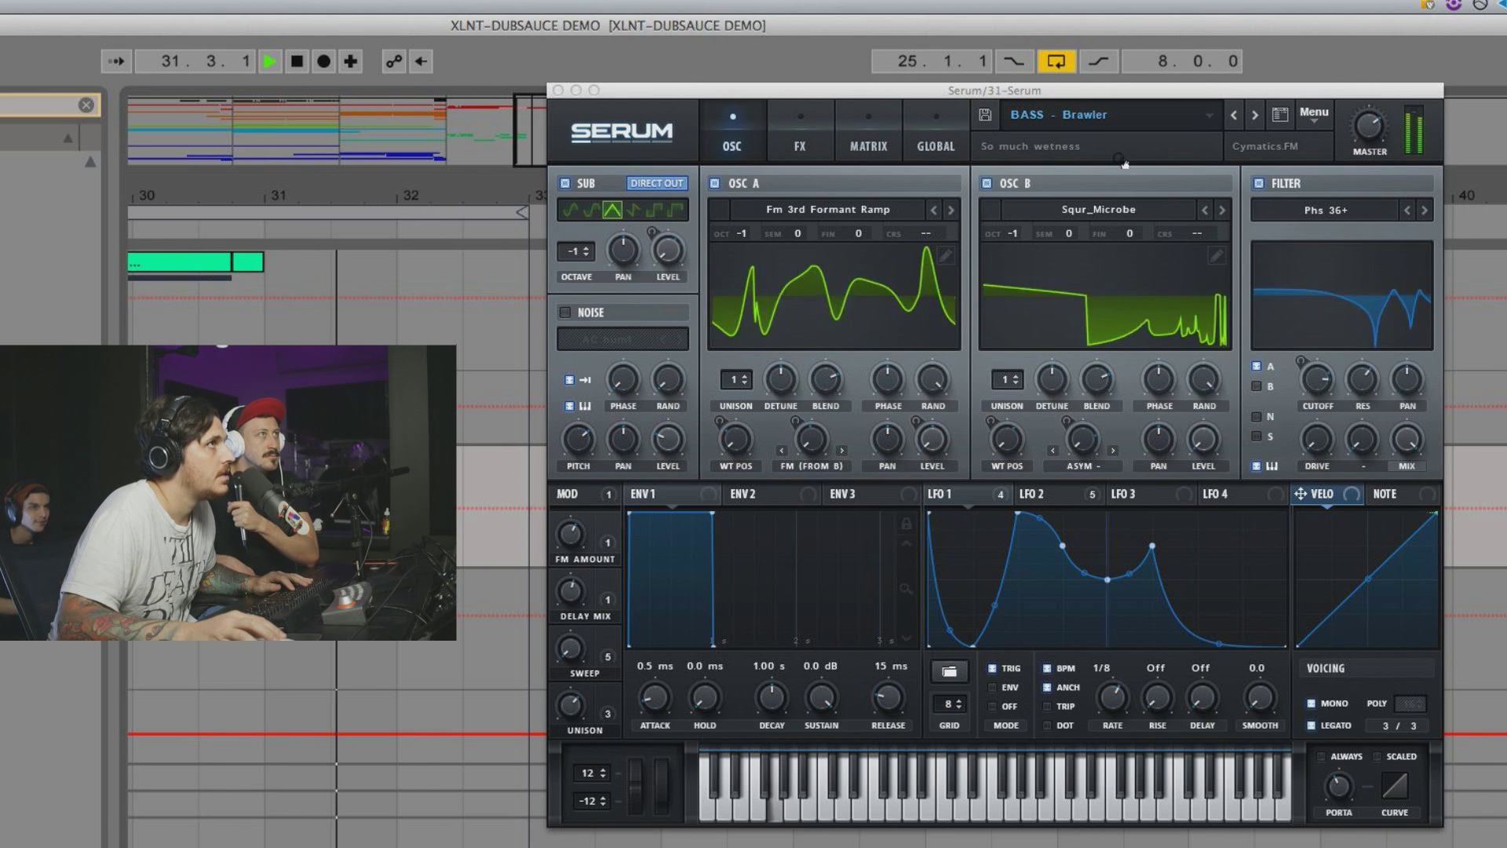
key("space")
Step: Audition the BASS - Bruce Lee preset following the BS 2 clips and switch Serum on to BASS - Burst
left_click(1256, 118)
left_click(1256, 117)
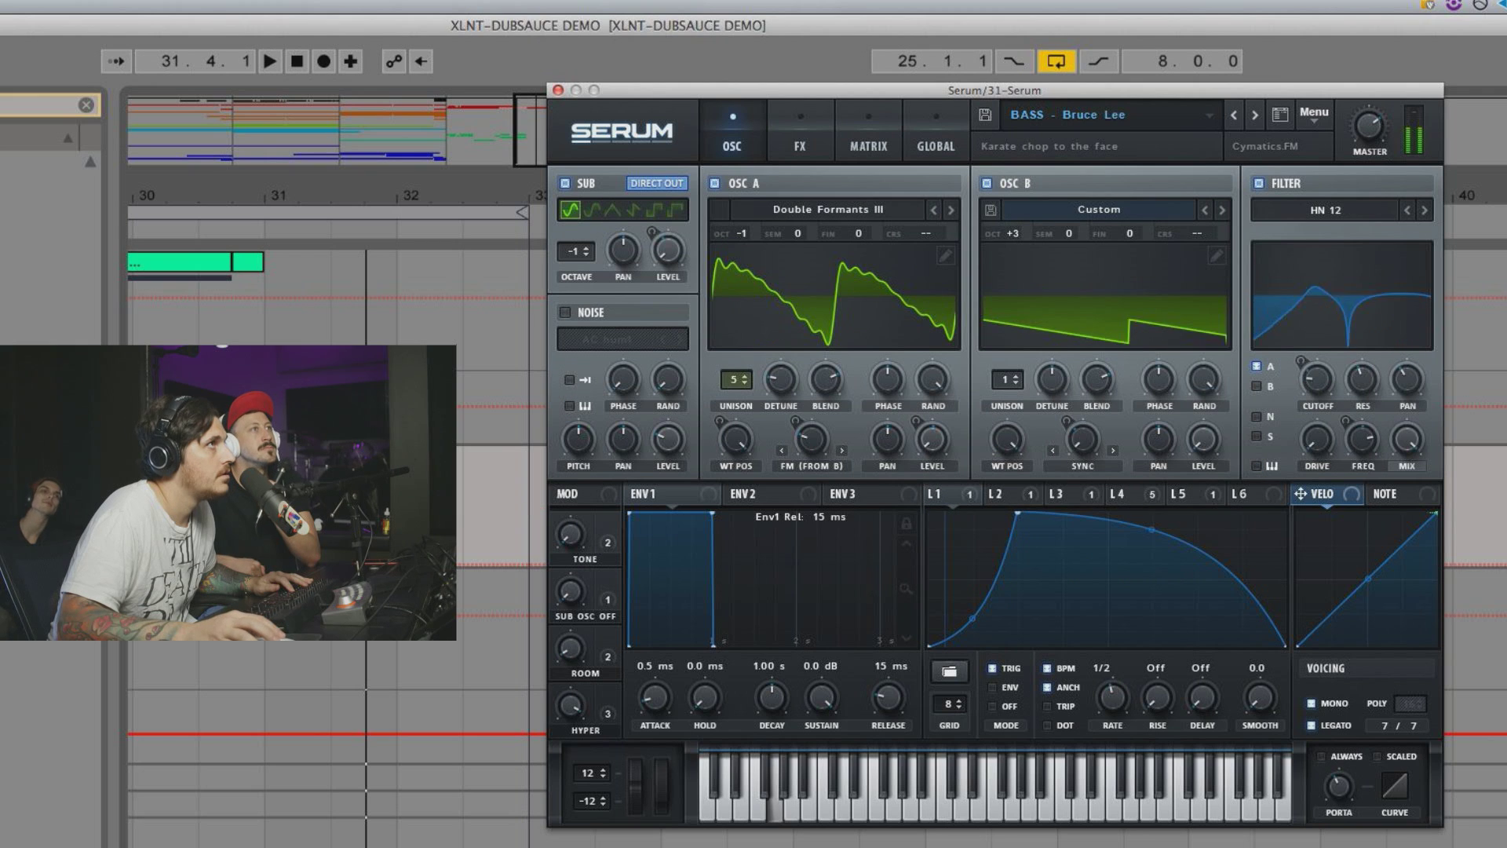
key("space")
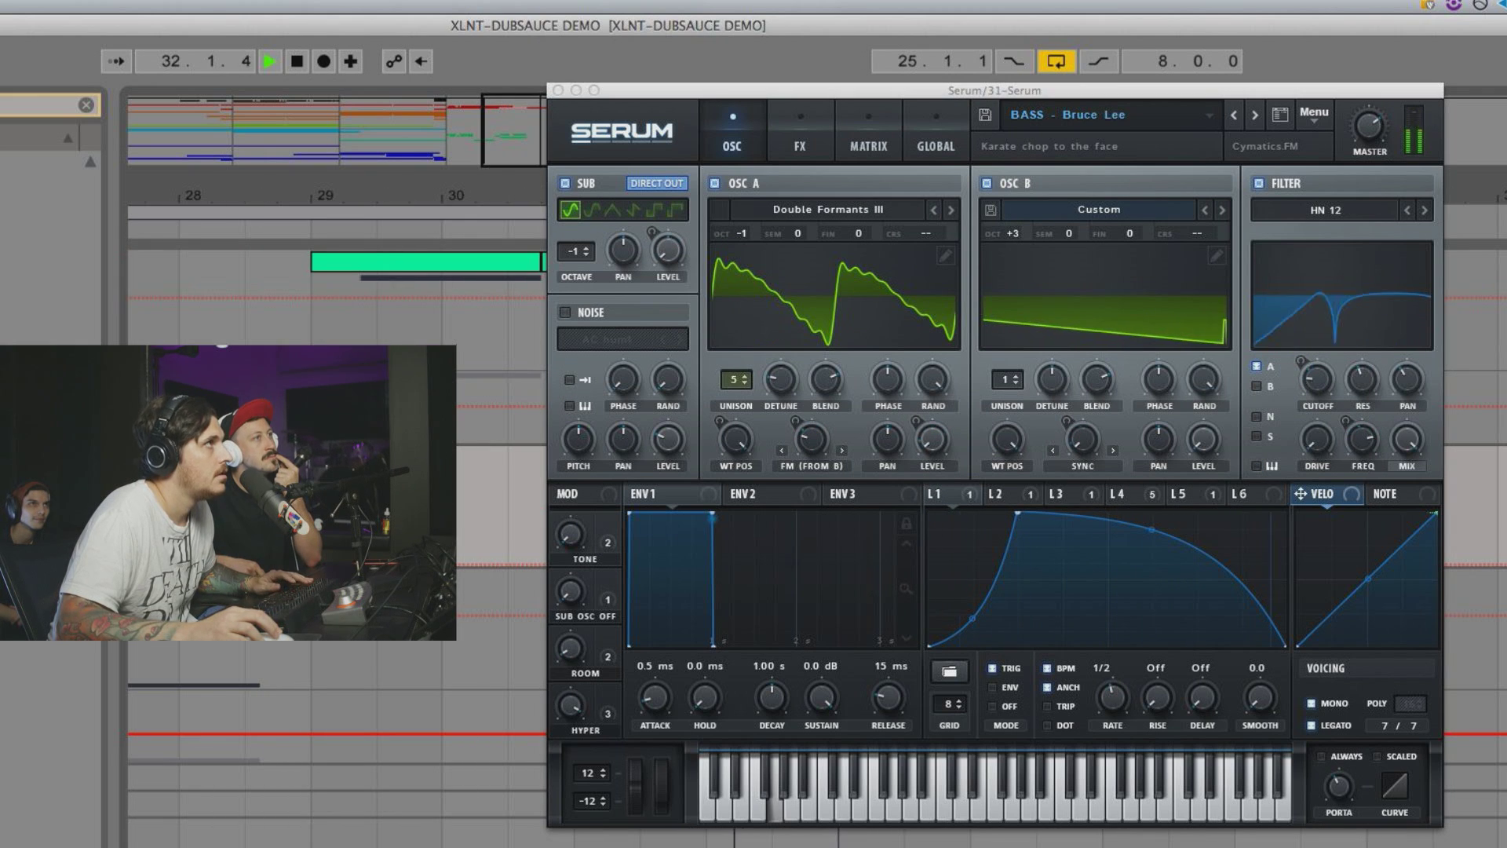
key("space")
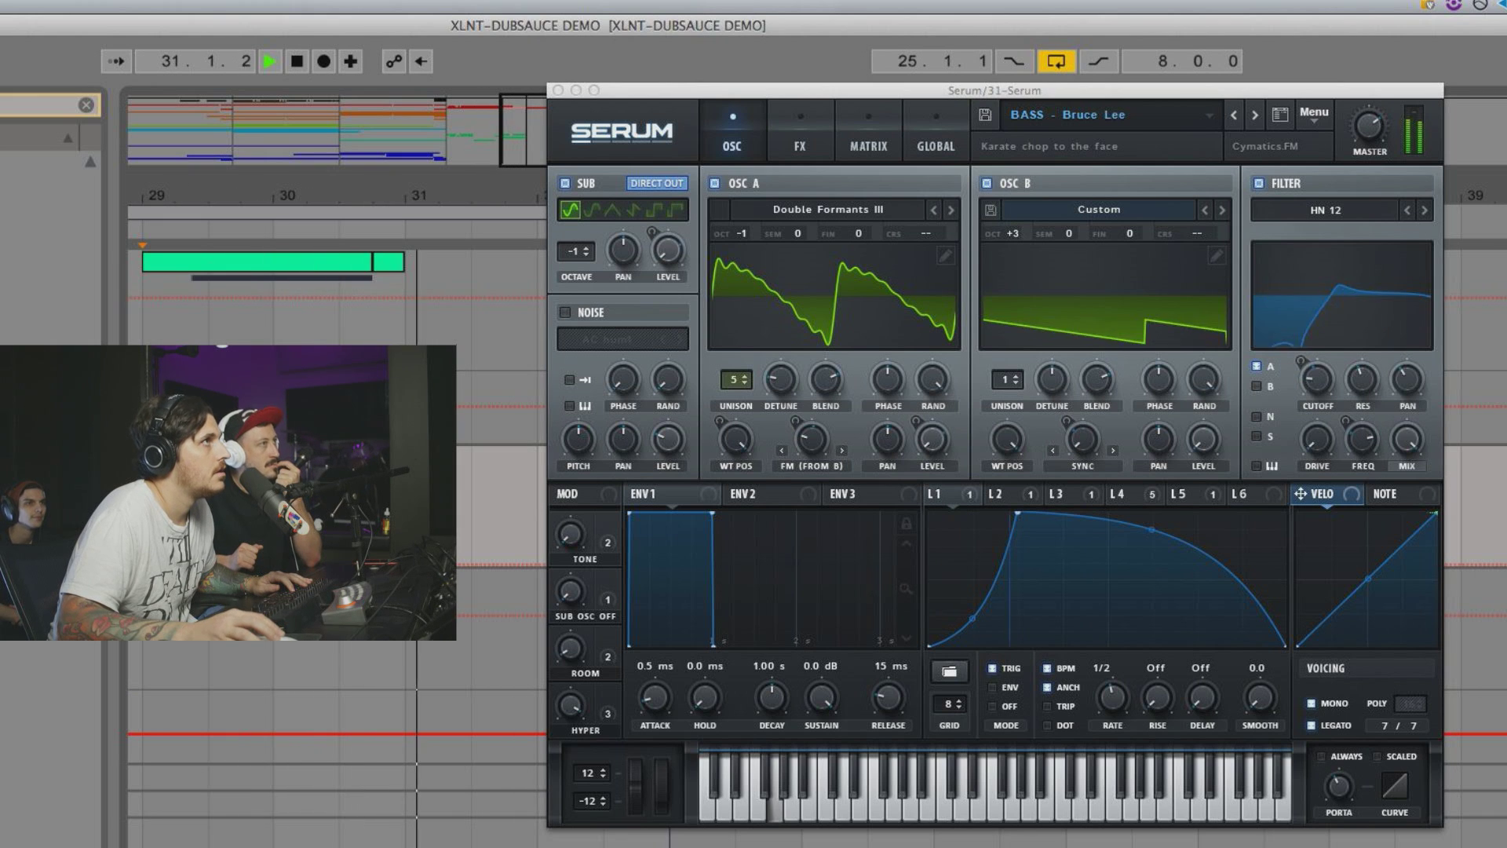
left_click(1254, 120)
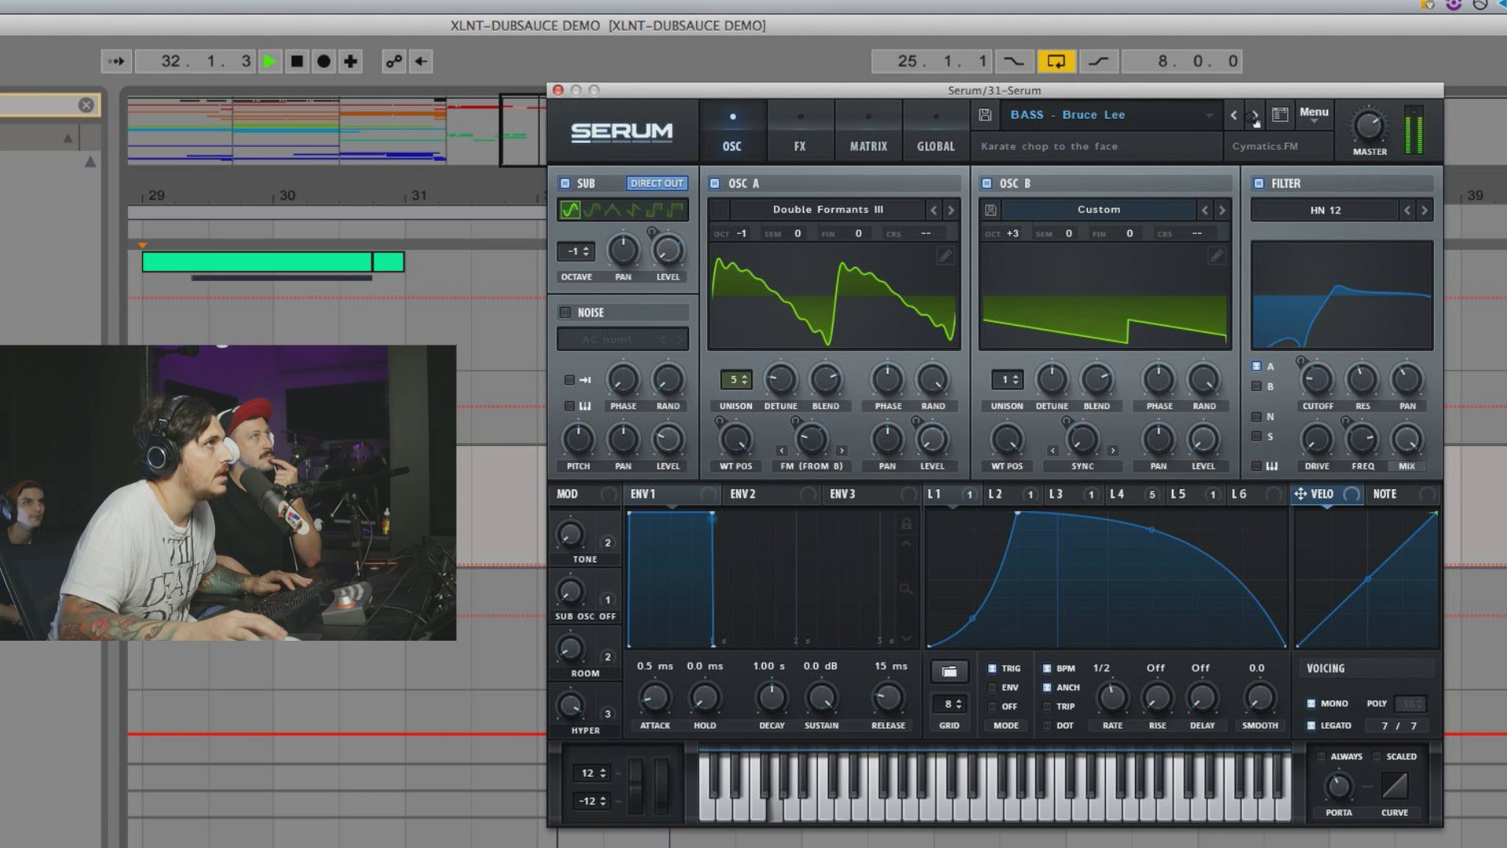
left_click(1254, 116)
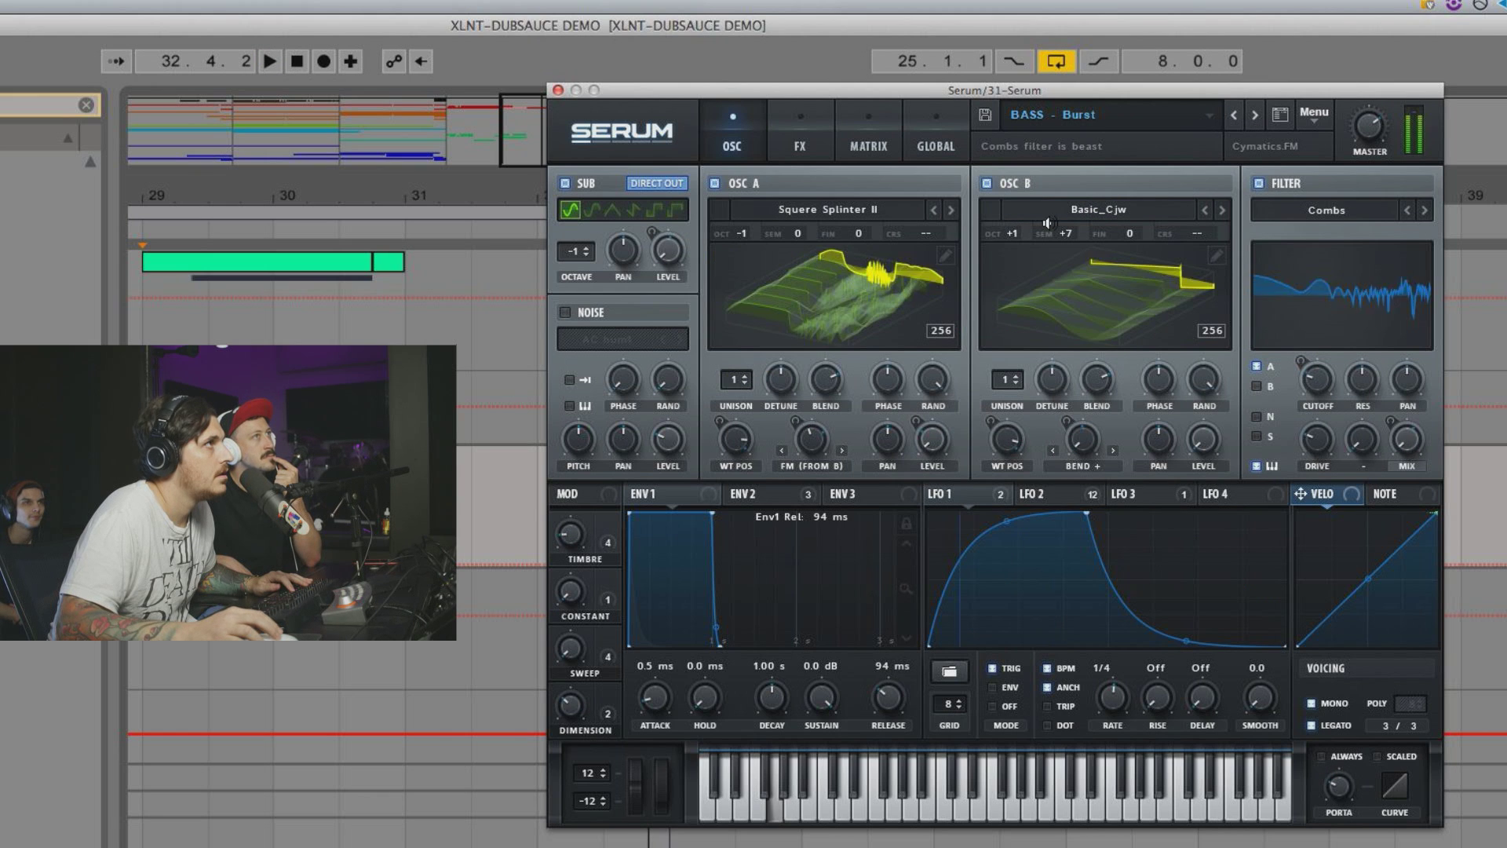
Step: Step Serum forward through the BASS presets to Chamfered and play the drop from bar 29 to hear the lead-in
left_click(1254, 117)
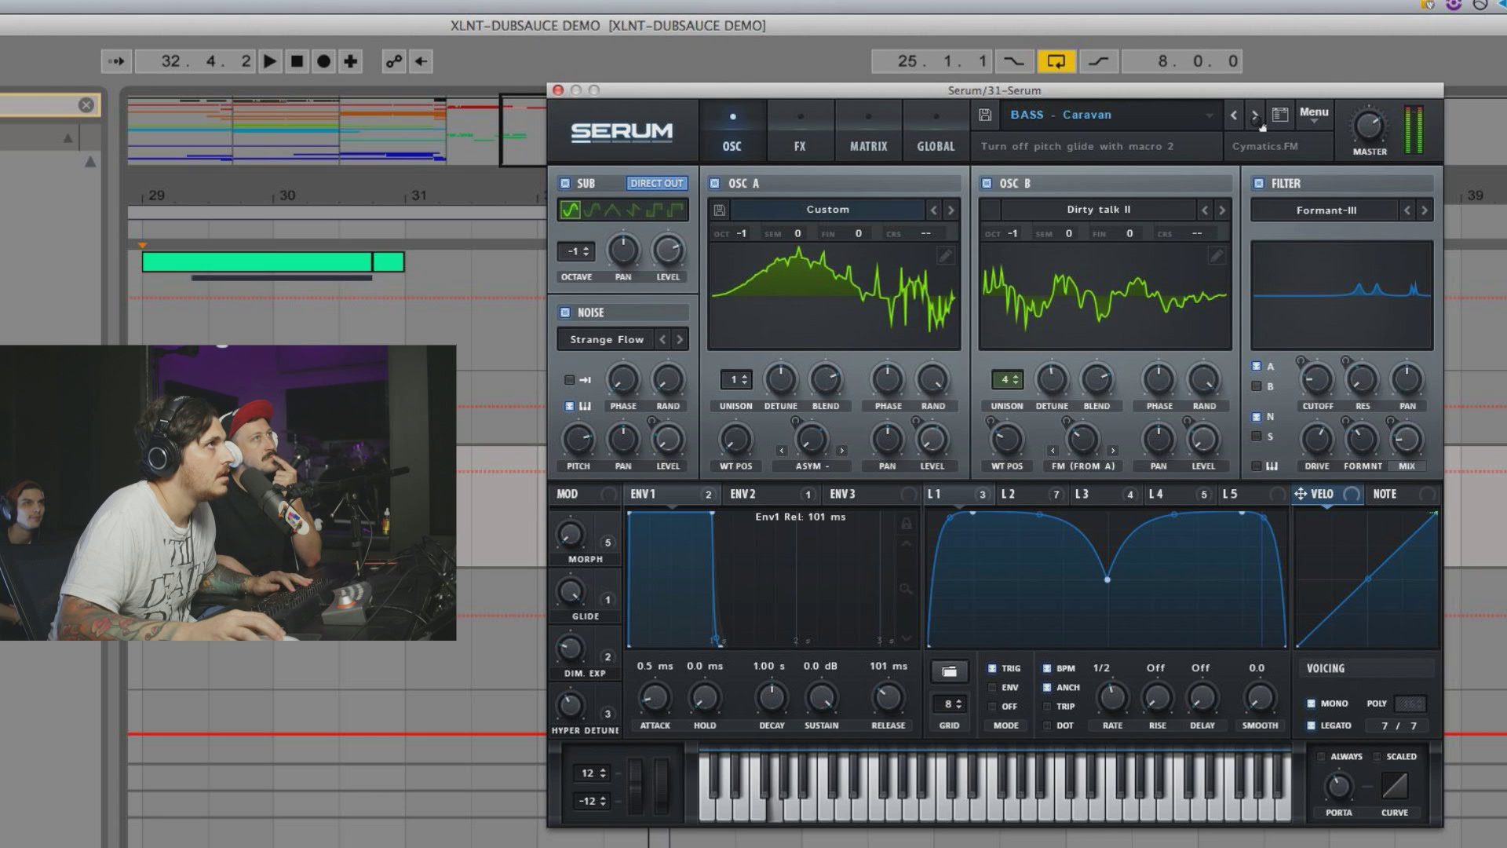
left_click(1255, 118)
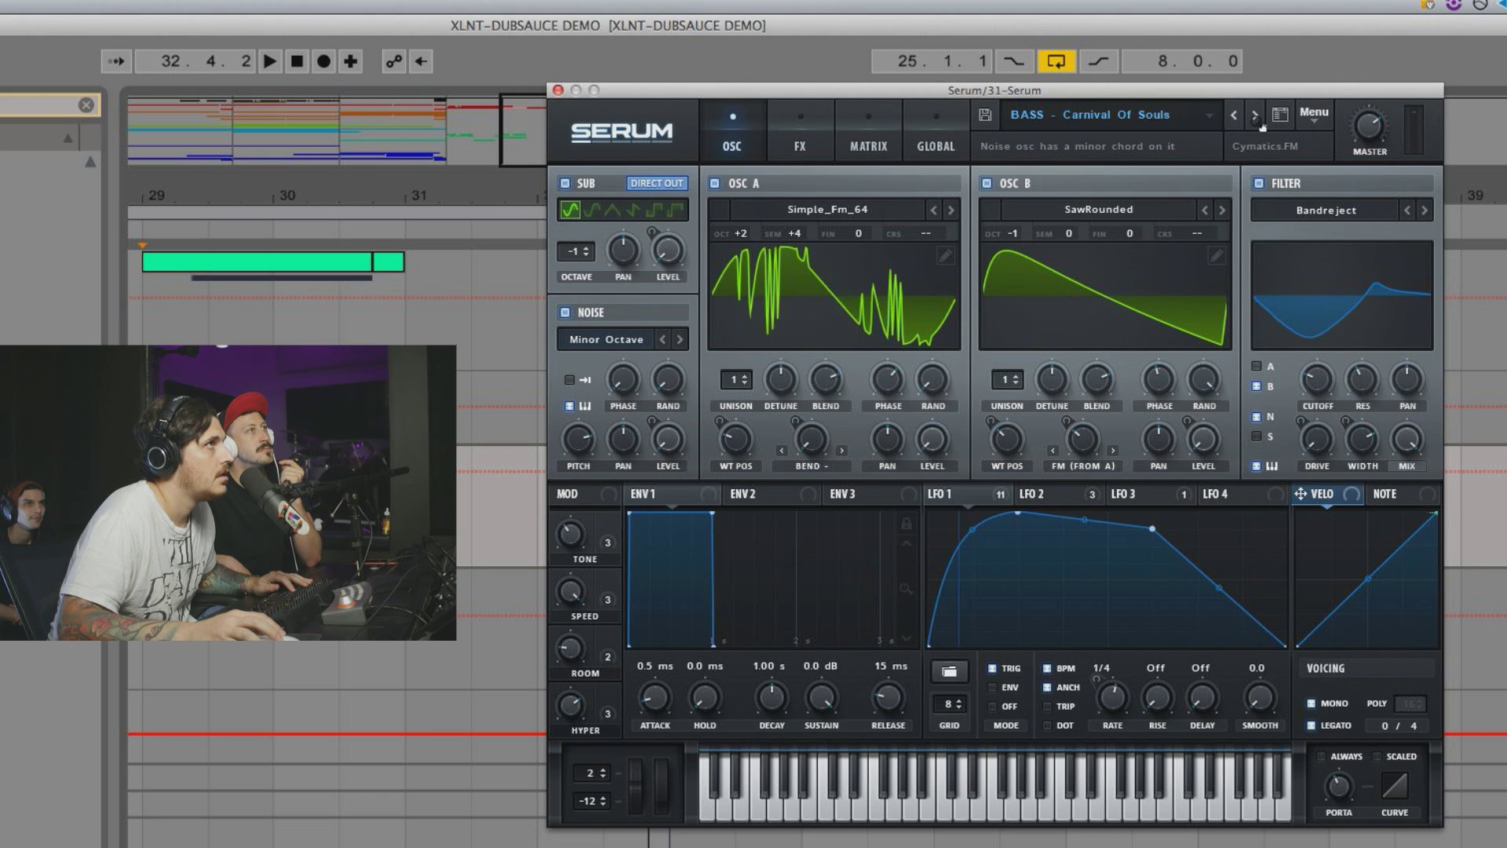
left_click(1255, 117)
left_click(1255, 116)
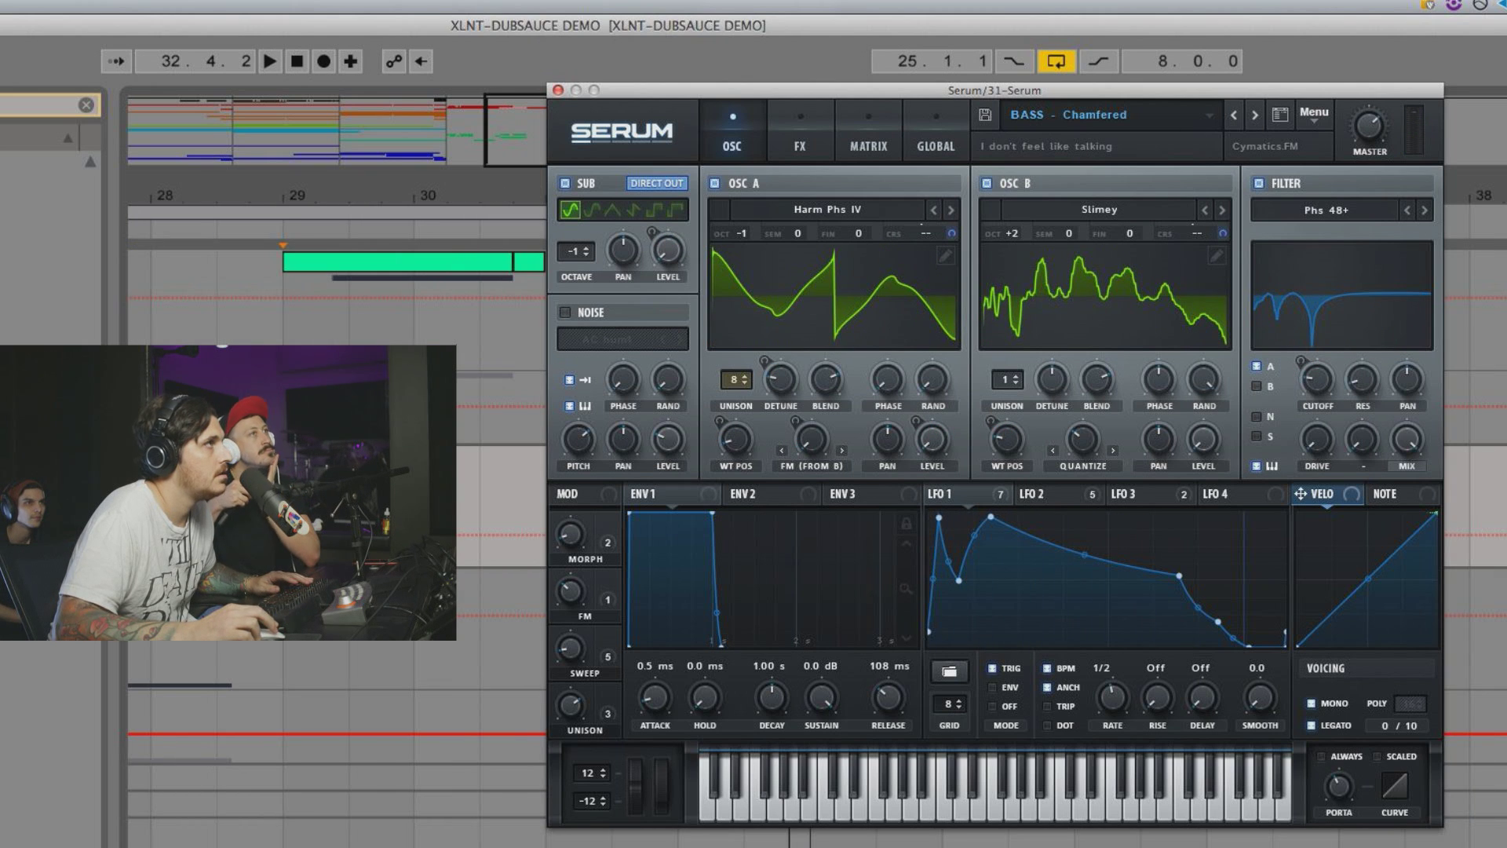
key("space")
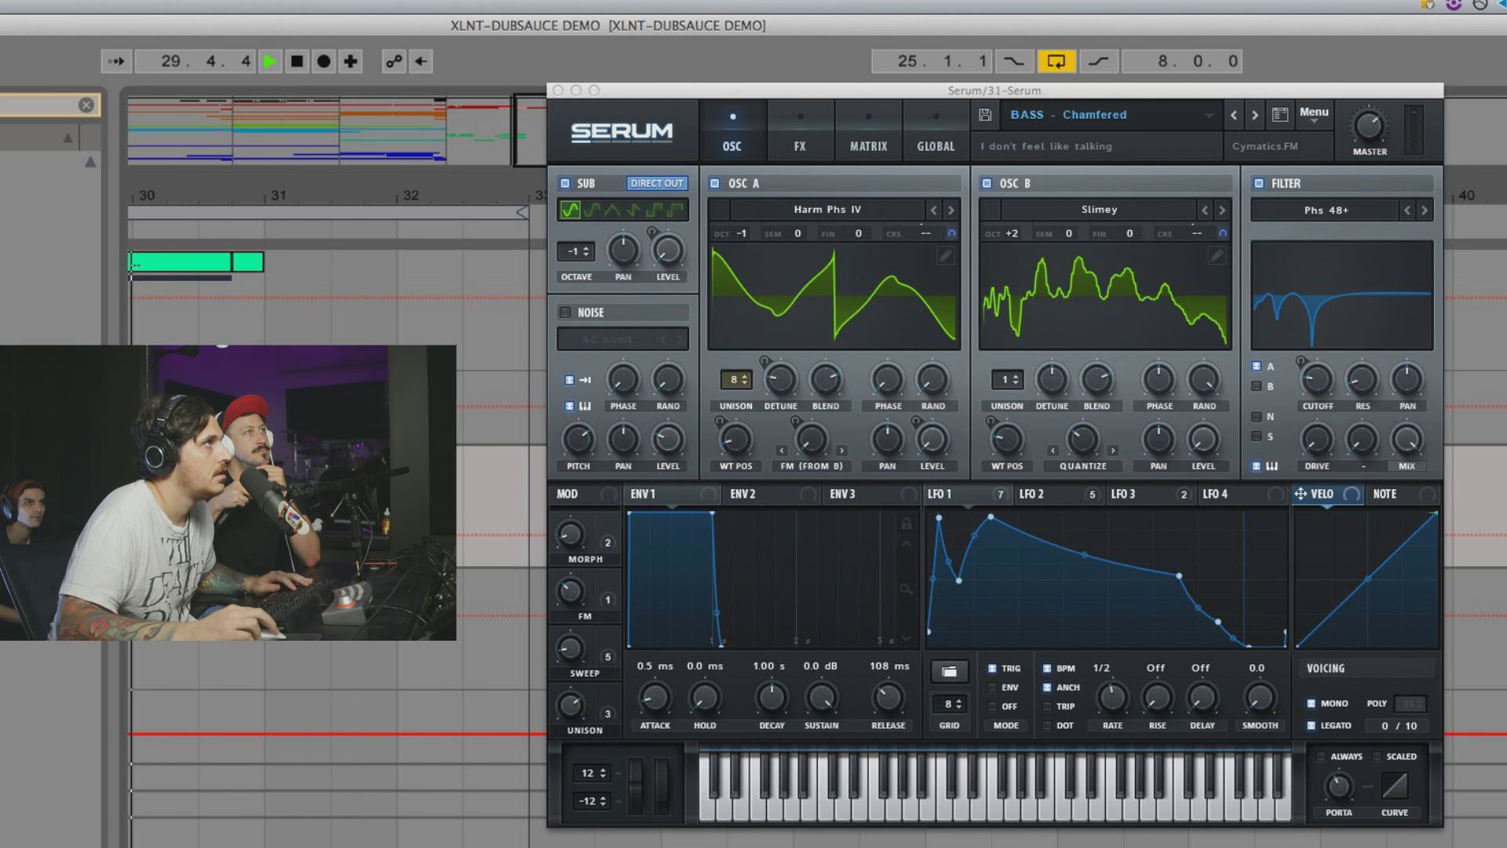
key("space")
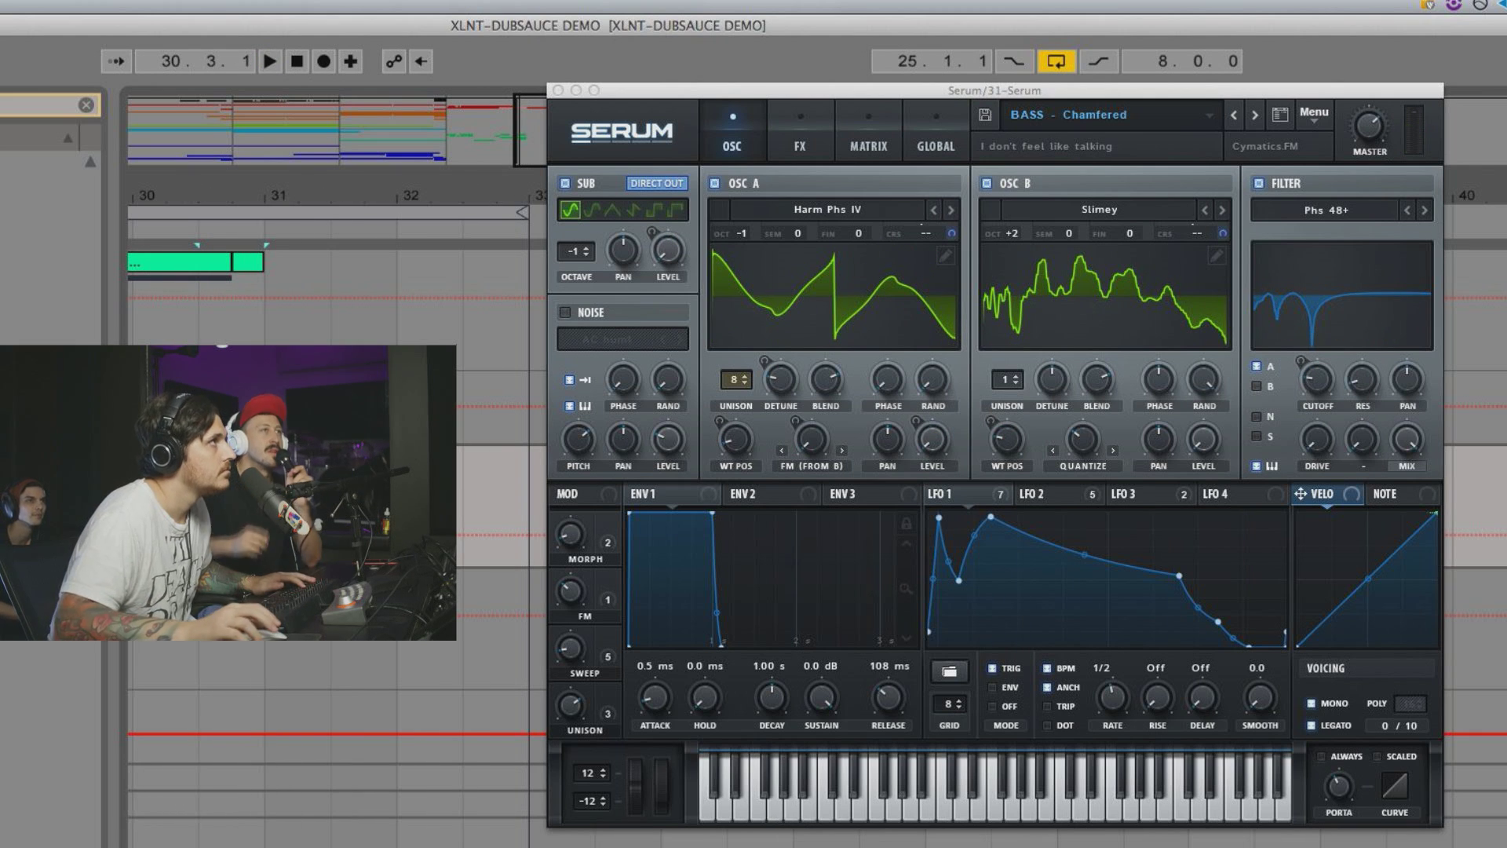
Step: Add a one-note MIDI clip from 30.3.1 to bar 31 on the new Serum track and audition it with Chamfered
key("g")
key("g")
scroll(338, 306, "left", 3)
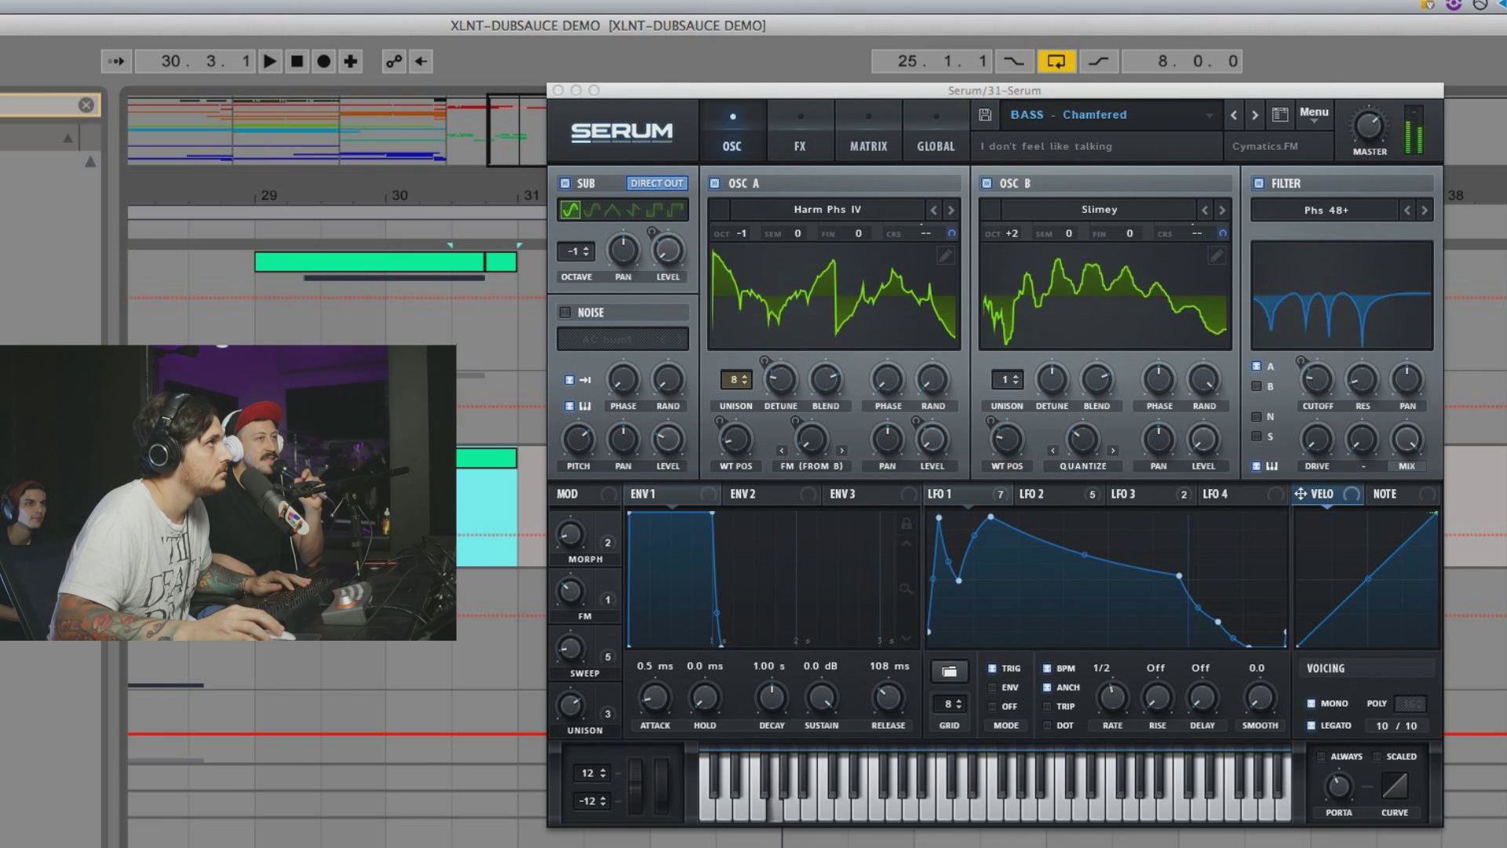
left_click_drag(488, 206, 448, 262)
double_click(488, 455)
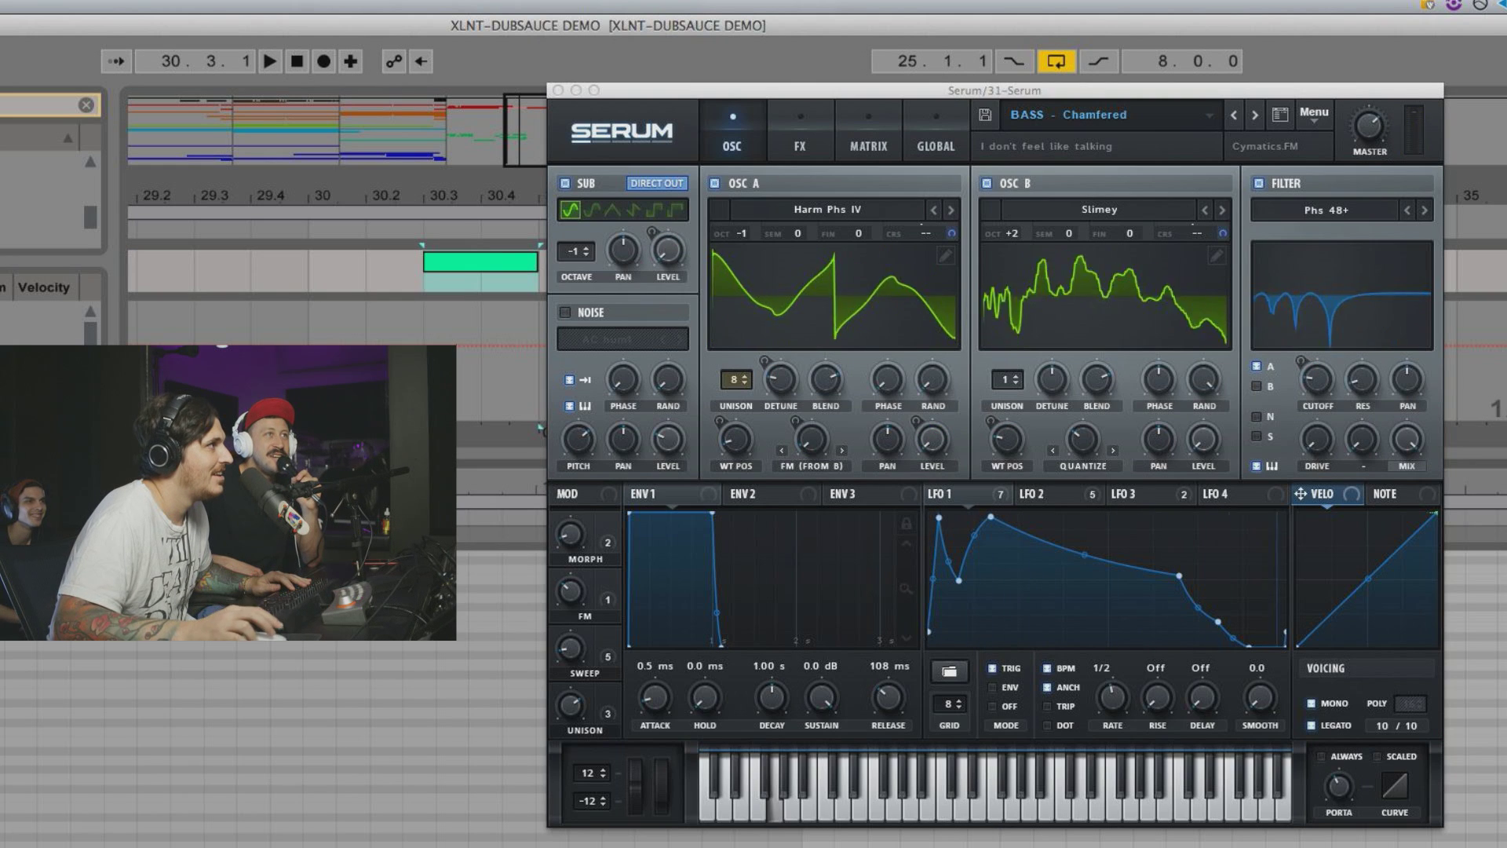
key("space")
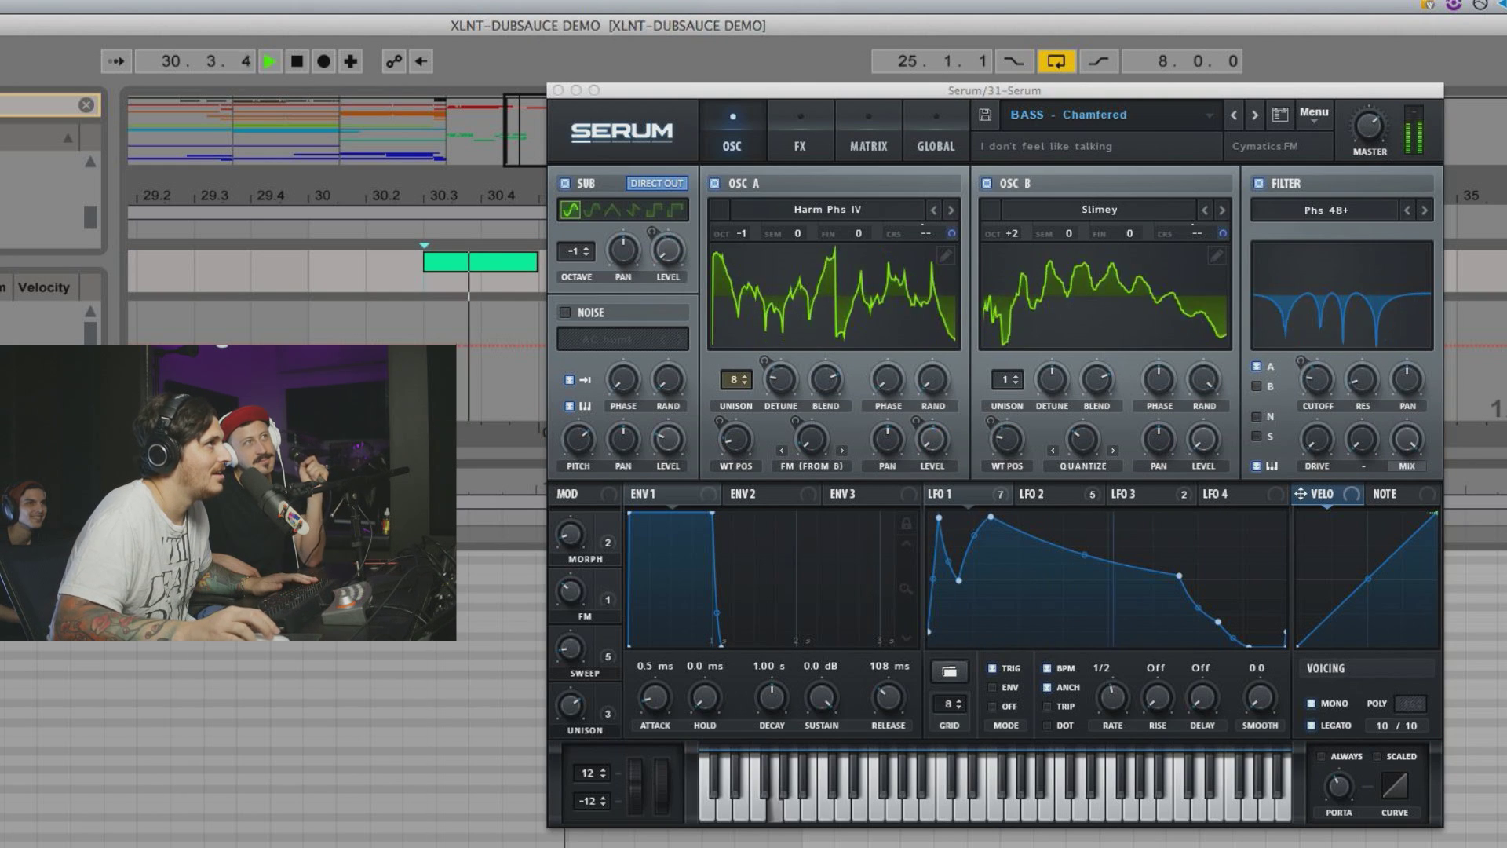
left_click_drag(354, 191, 358, 191)
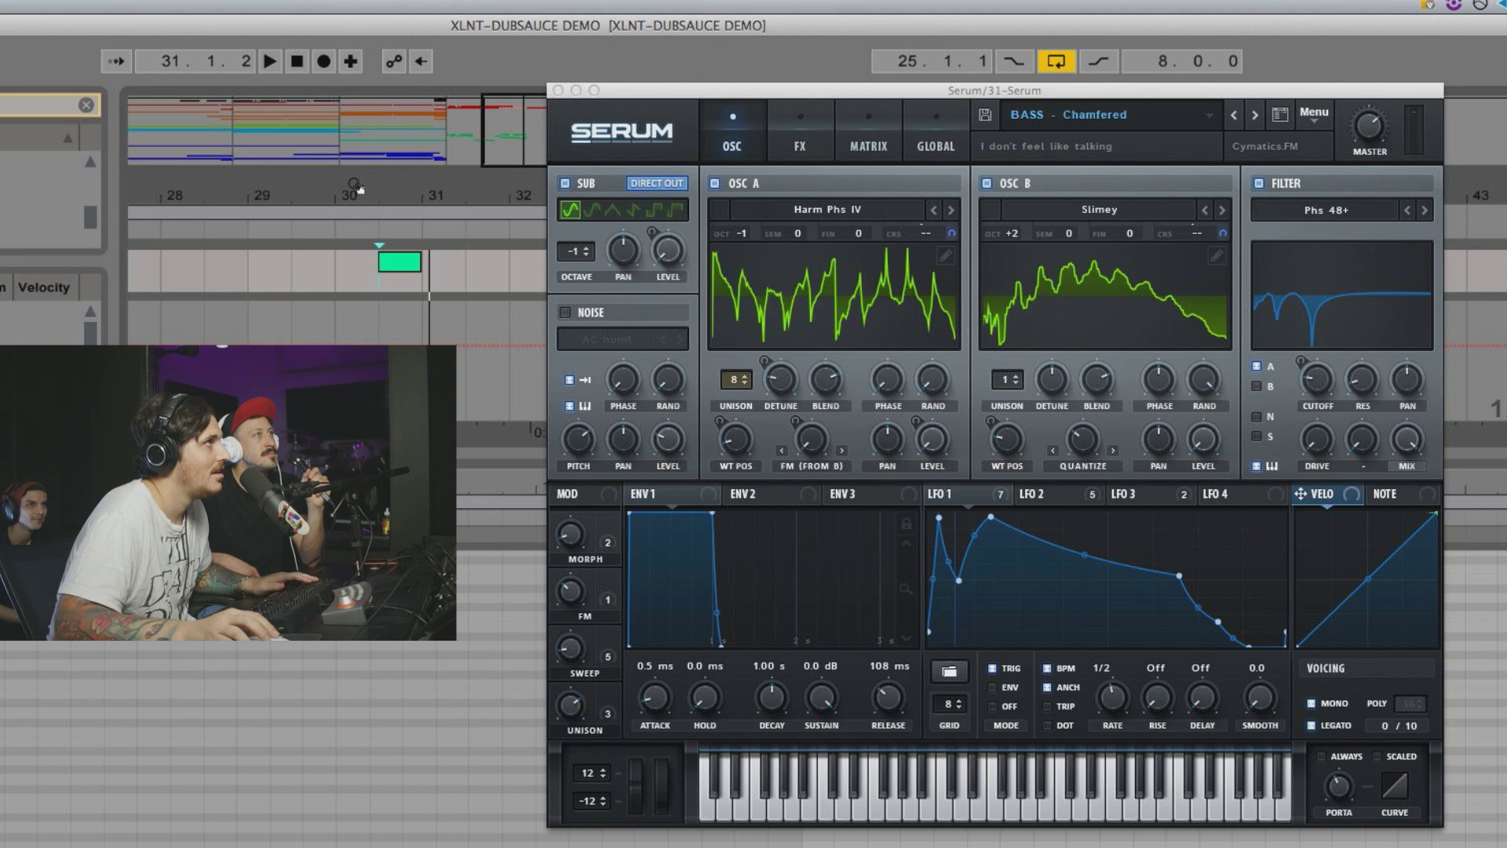
key("space")
key("space")
key("space")
Step: Hide the Serum window and play the arrangement from the Build section at bar 17 into the drop
key("alt+super+l")
scroll(410, 295, "left", 5)
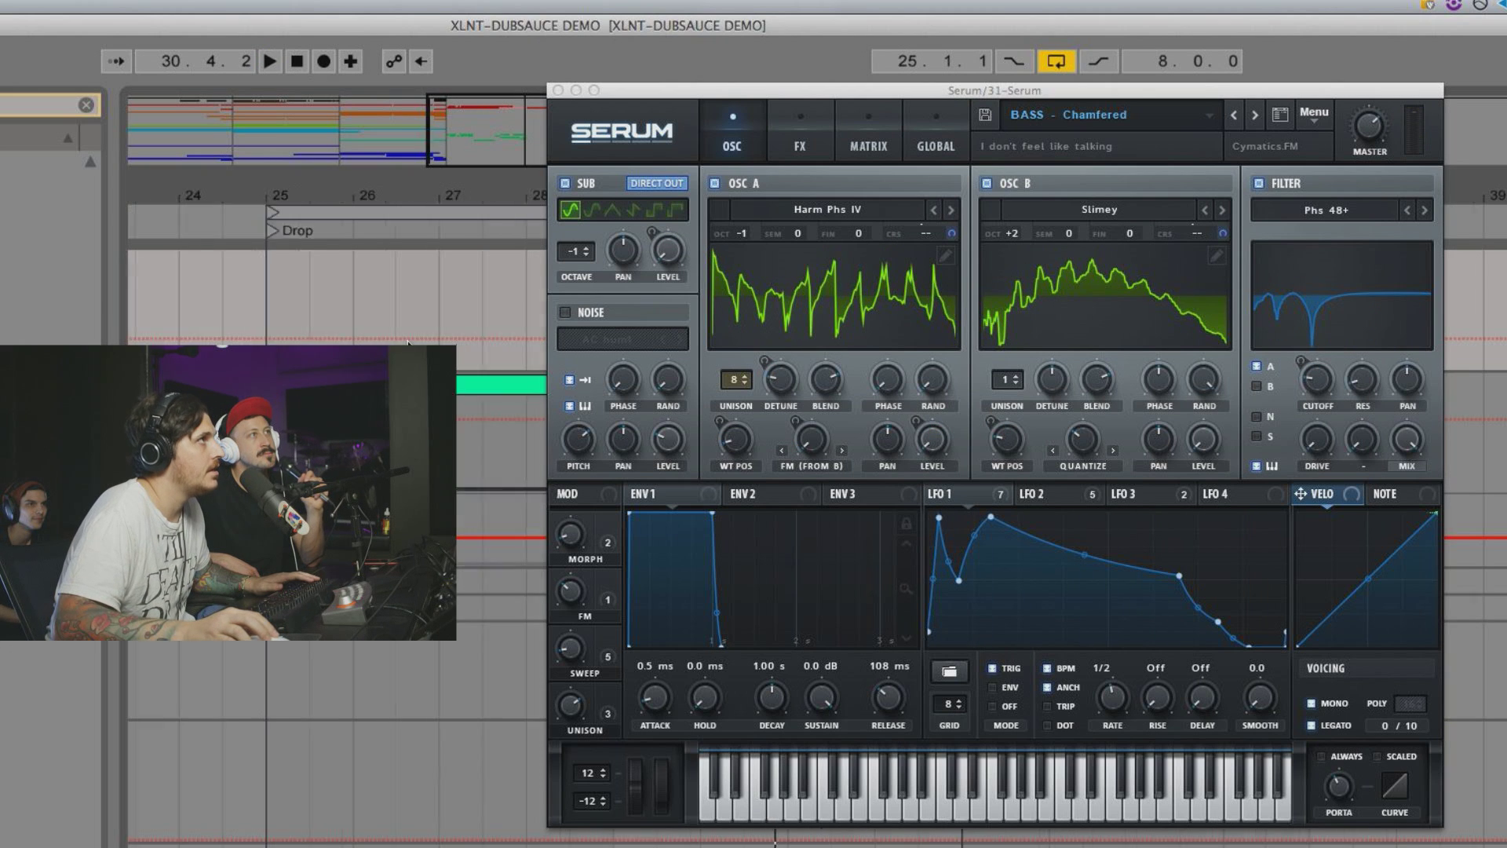
scroll(281, 294, "left", 4)
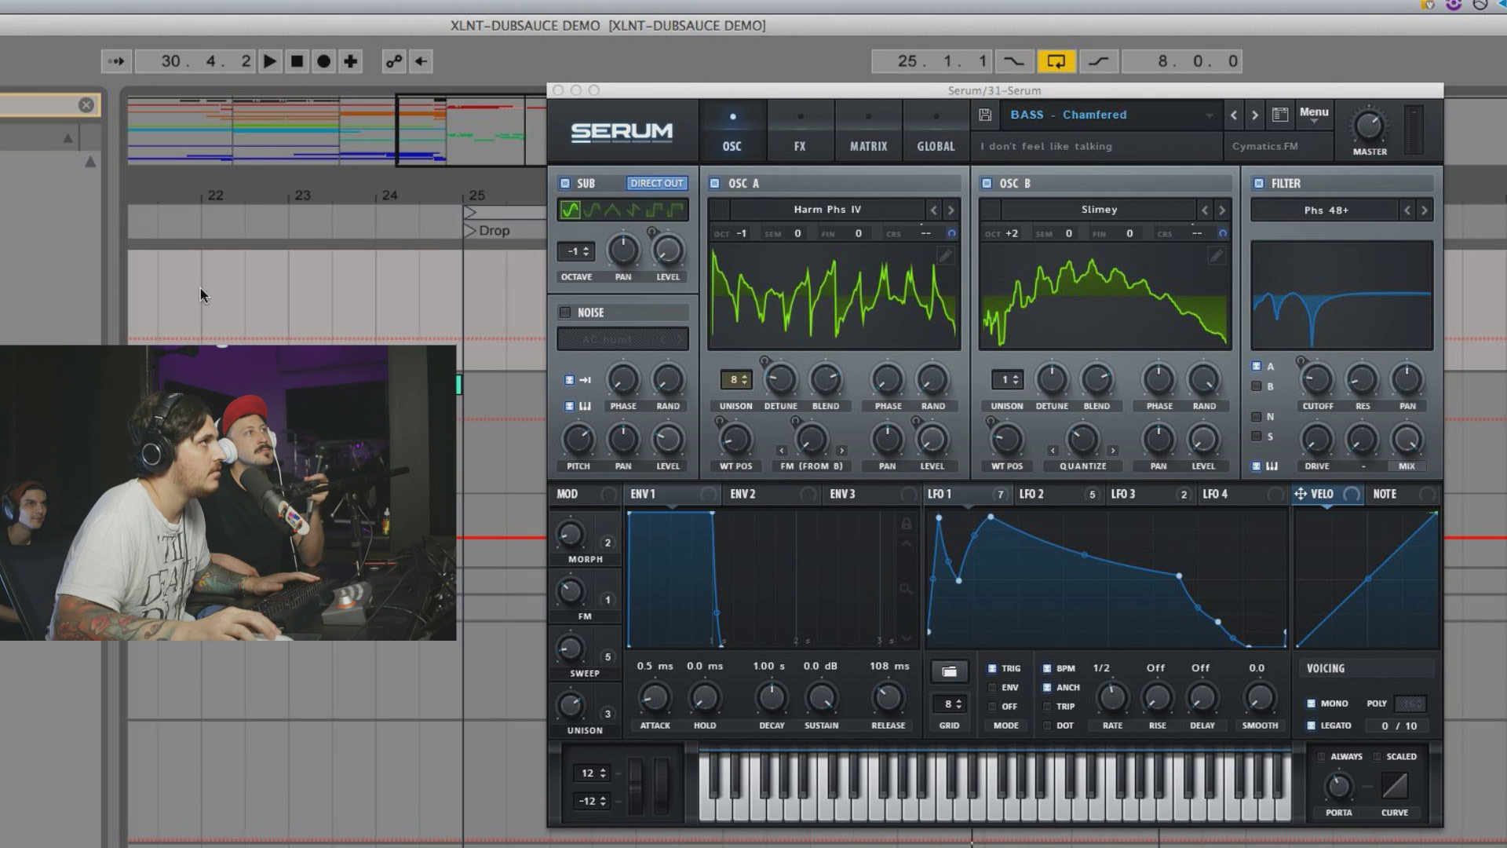
left_click(204, 384)
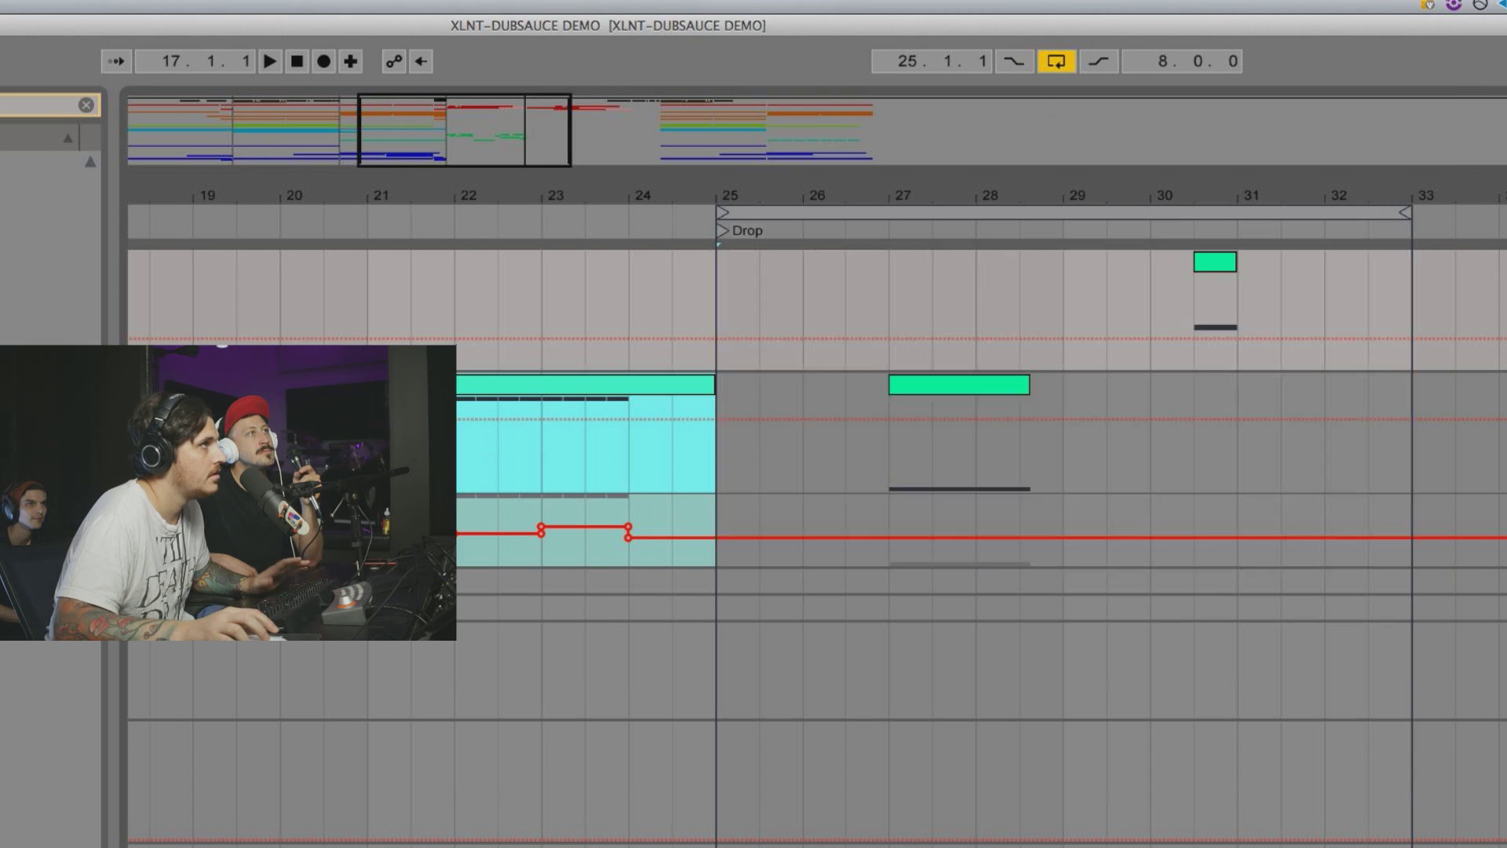
key("space")
scroll(788, 350, "left", 3)
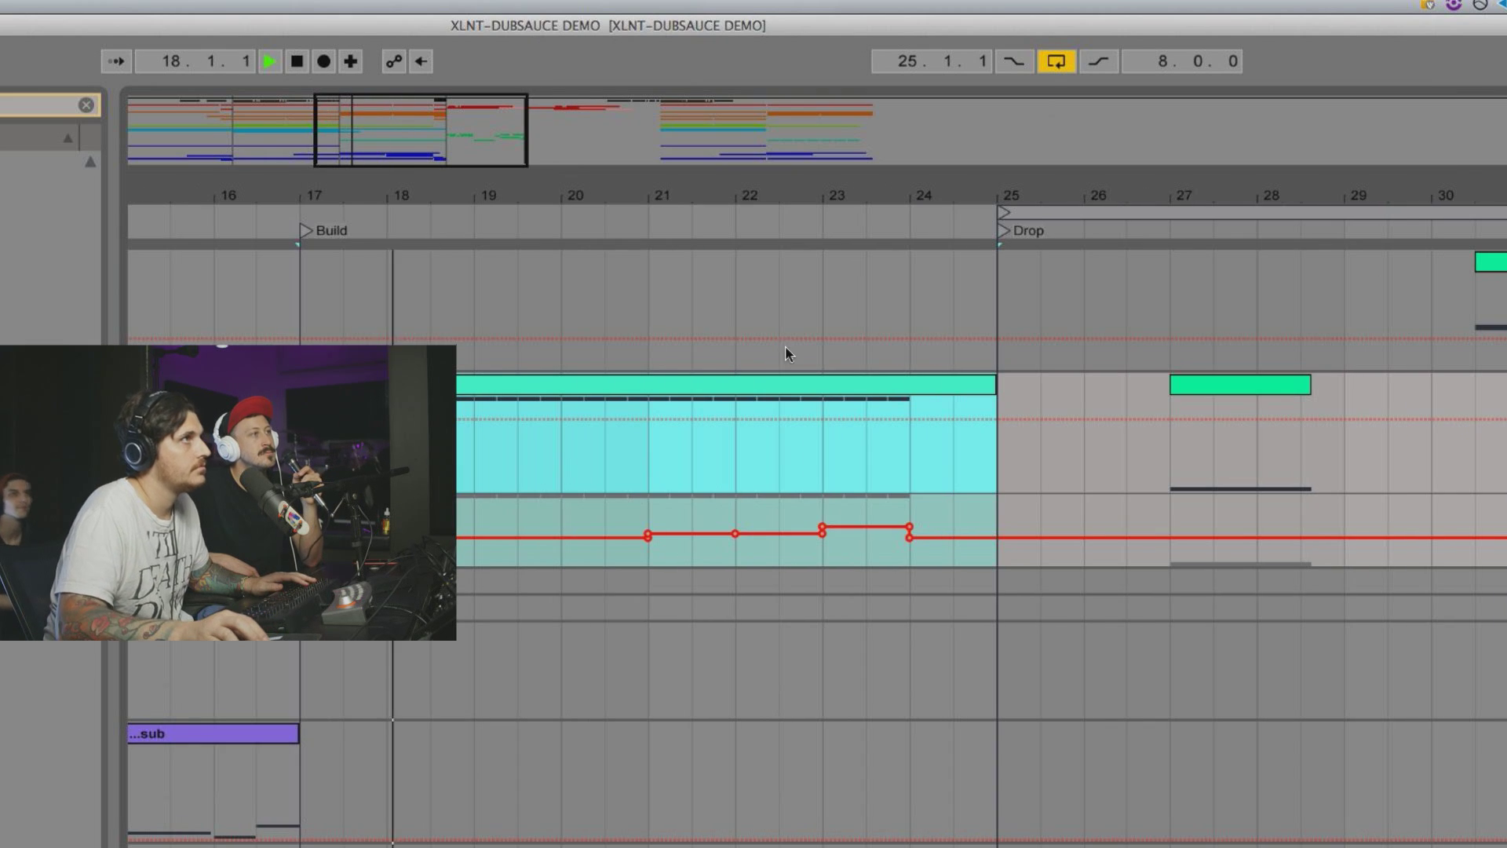
scroll(982, 347, "right", 8)
scroll(983, 347, "up", 2)
scroll(982, 347, "up", 6)
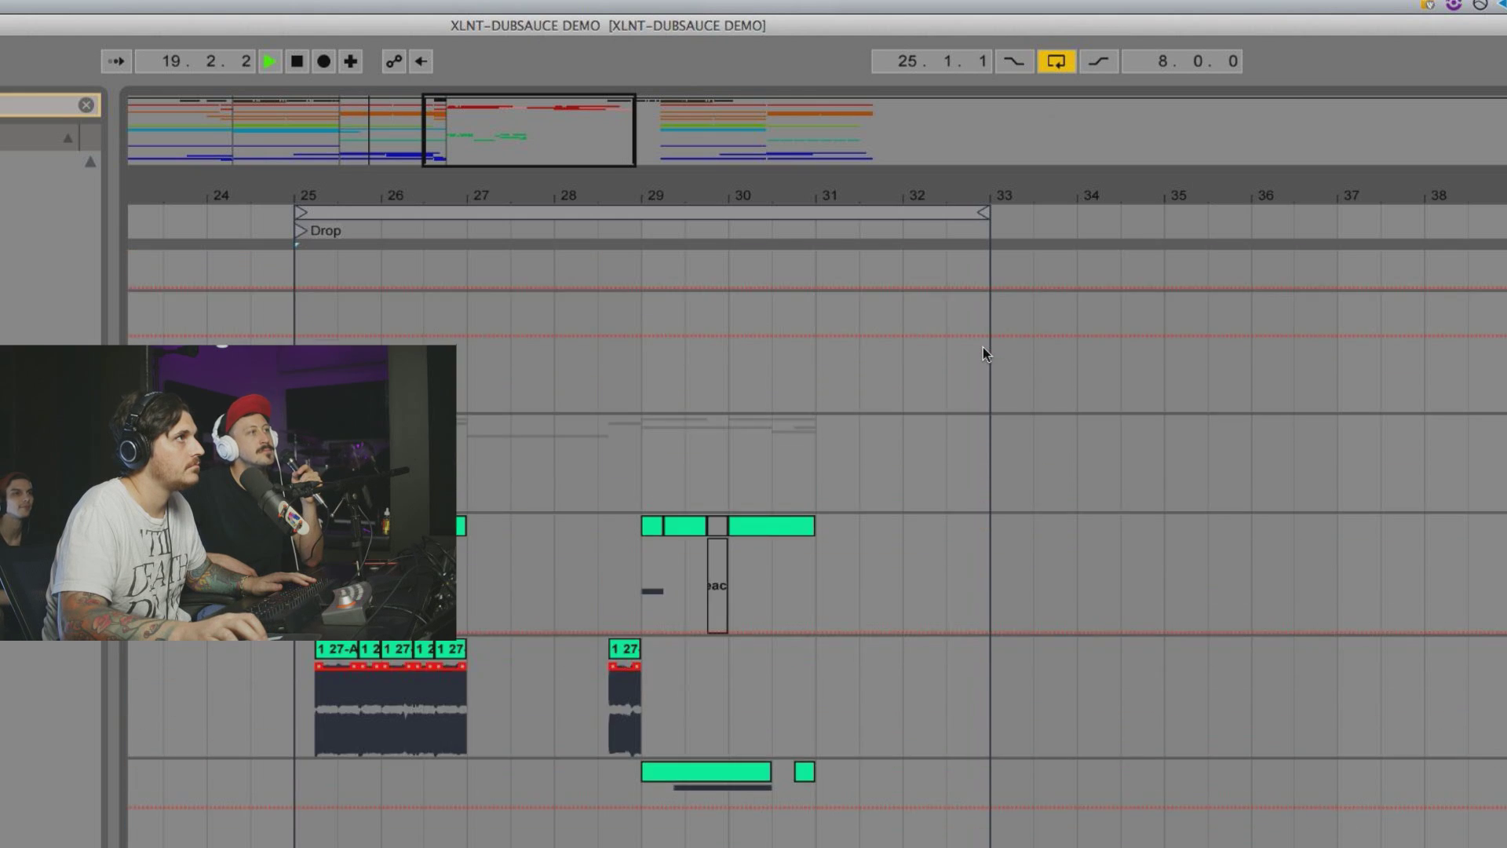
scroll(983, 347, "left", 1)
scroll(982, 347, "up", 5)
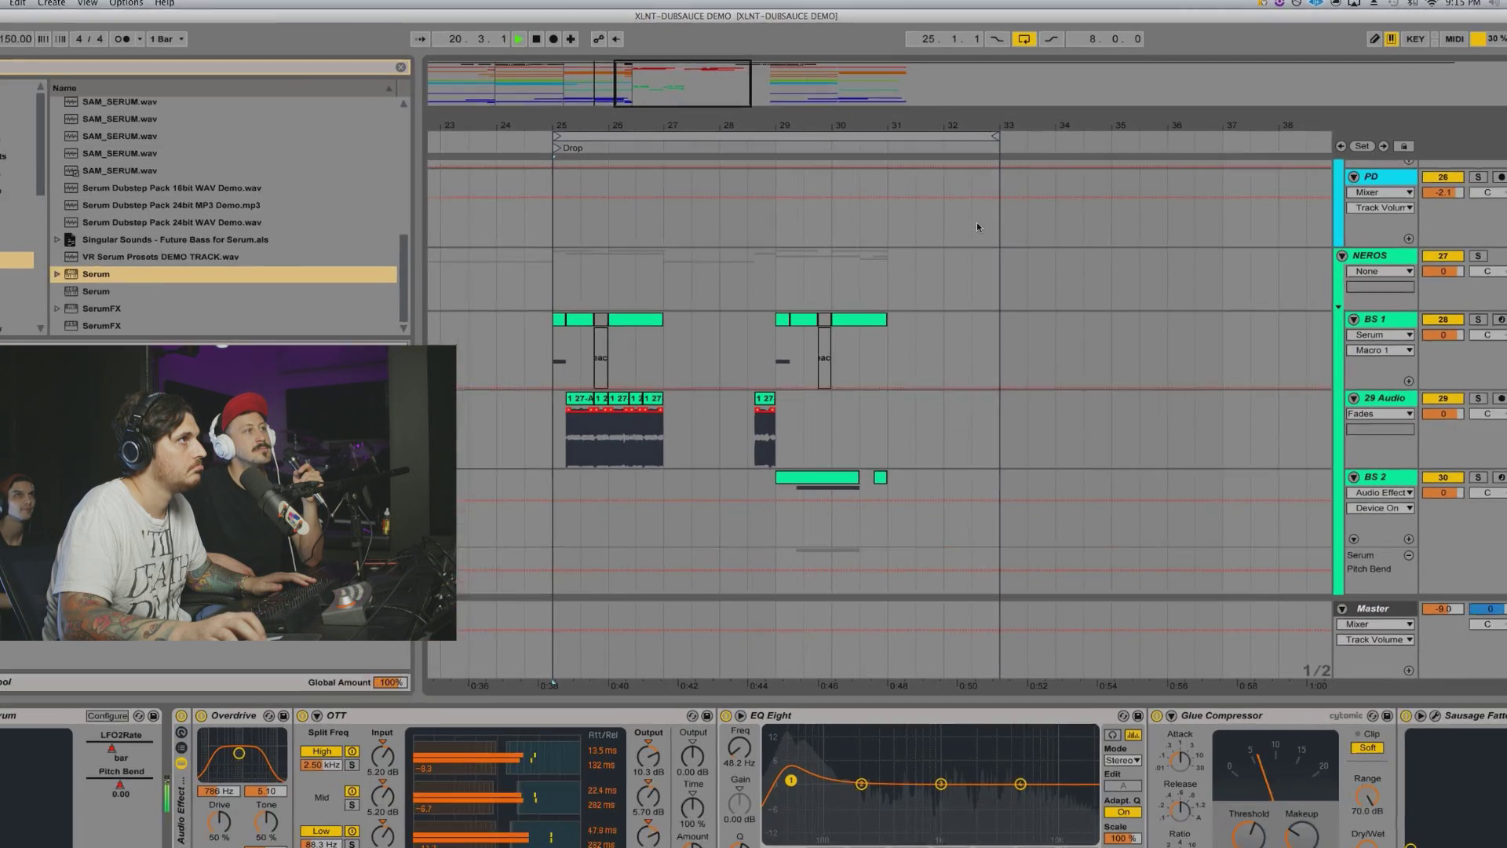
Step: Copy the Build BS clip at bar 27 to bar 31 and listen through the end of the drop
scroll(983, 347, "down", 7)
scroll(974, 213, "up", 3)
scroll(974, 213, "down", 4)
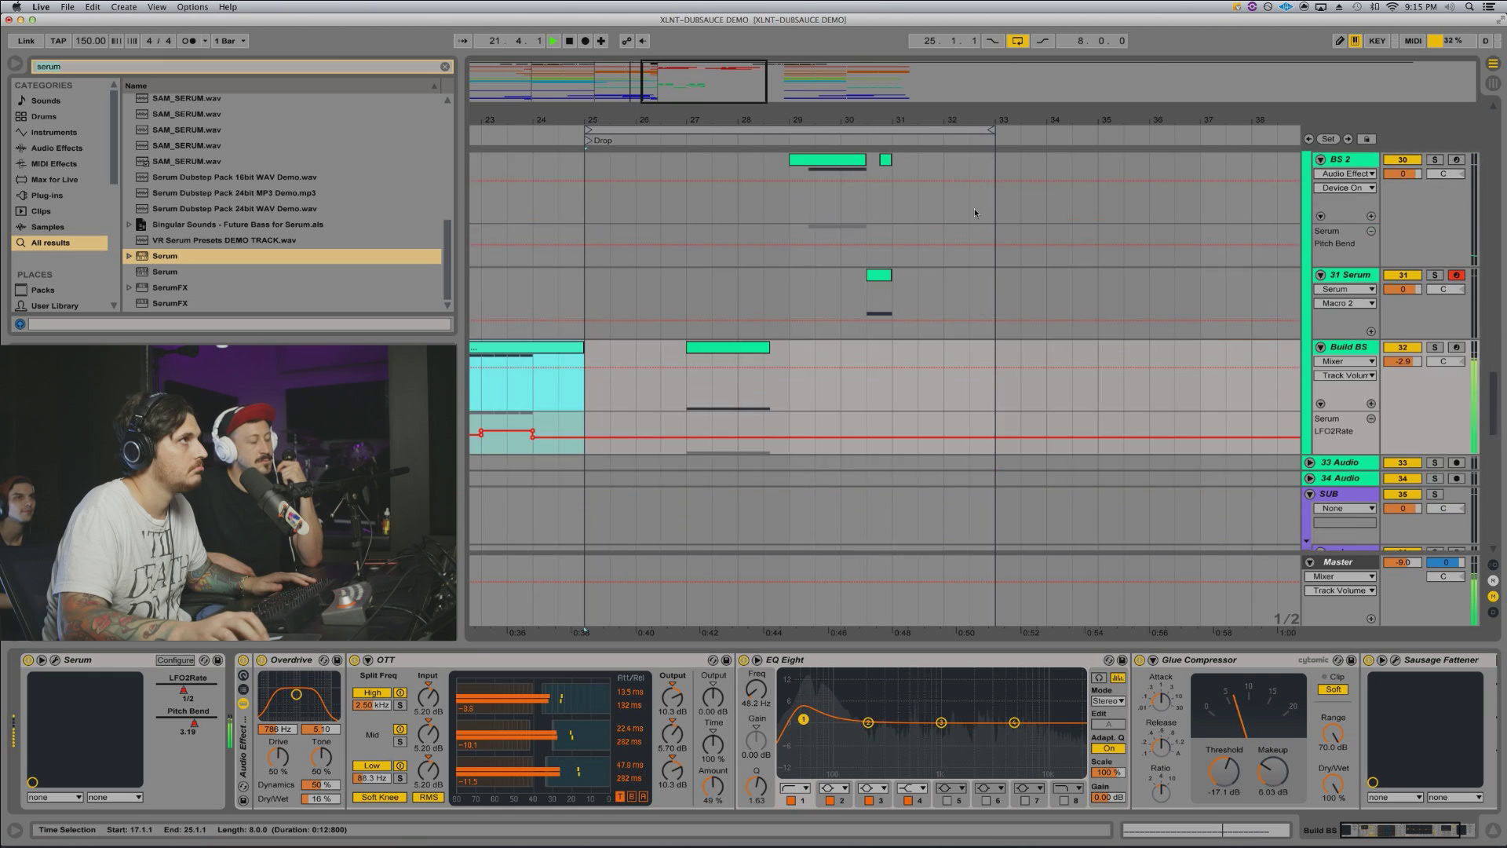
scroll(975, 212, "right", 1)
scroll(975, 212, "up", 2)
left_click(666, 415)
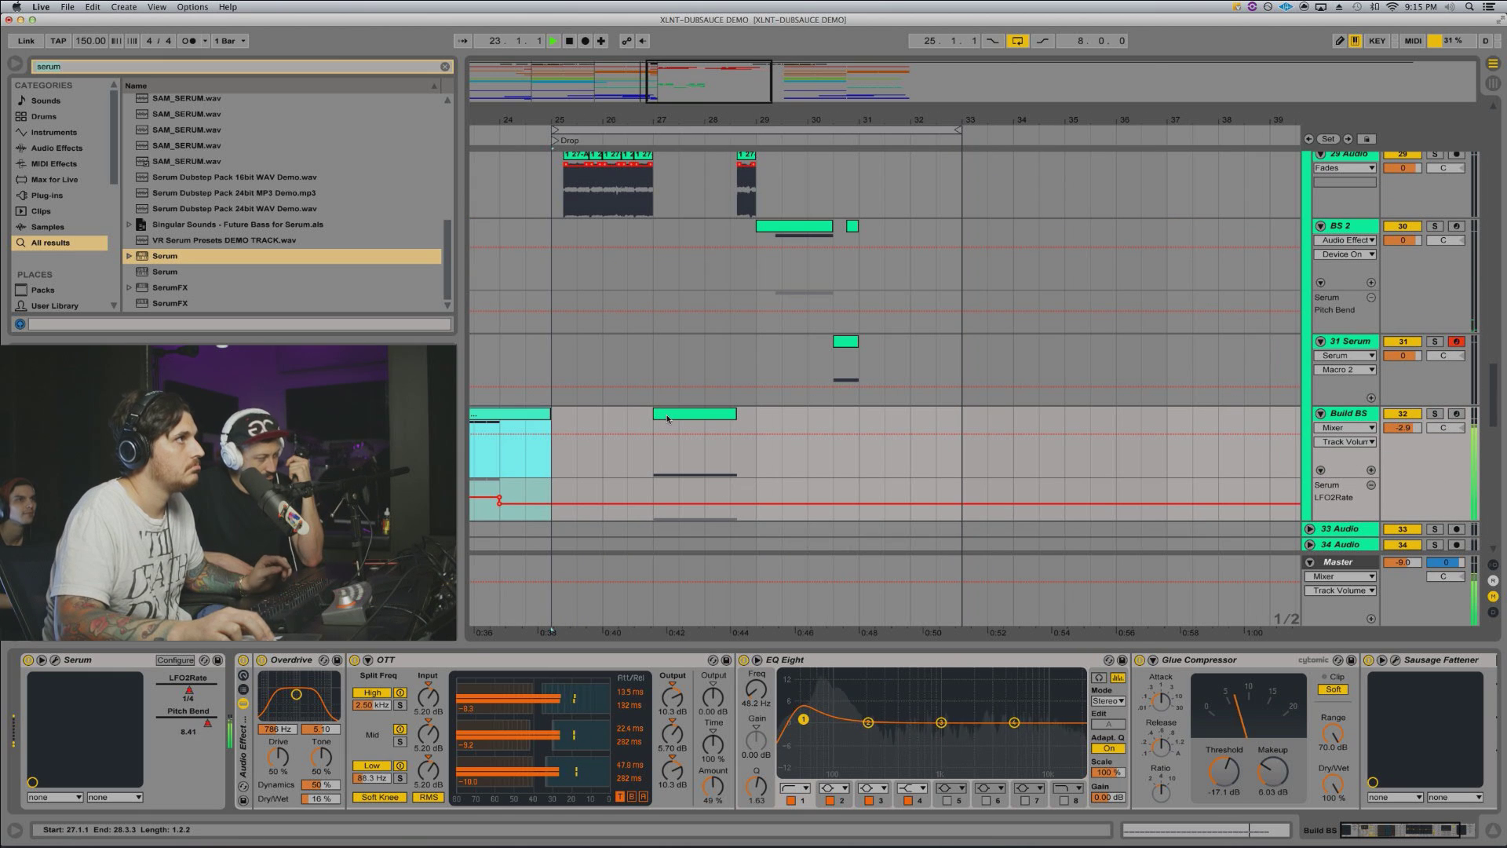
left_click_drag(668, 418, 873, 420)
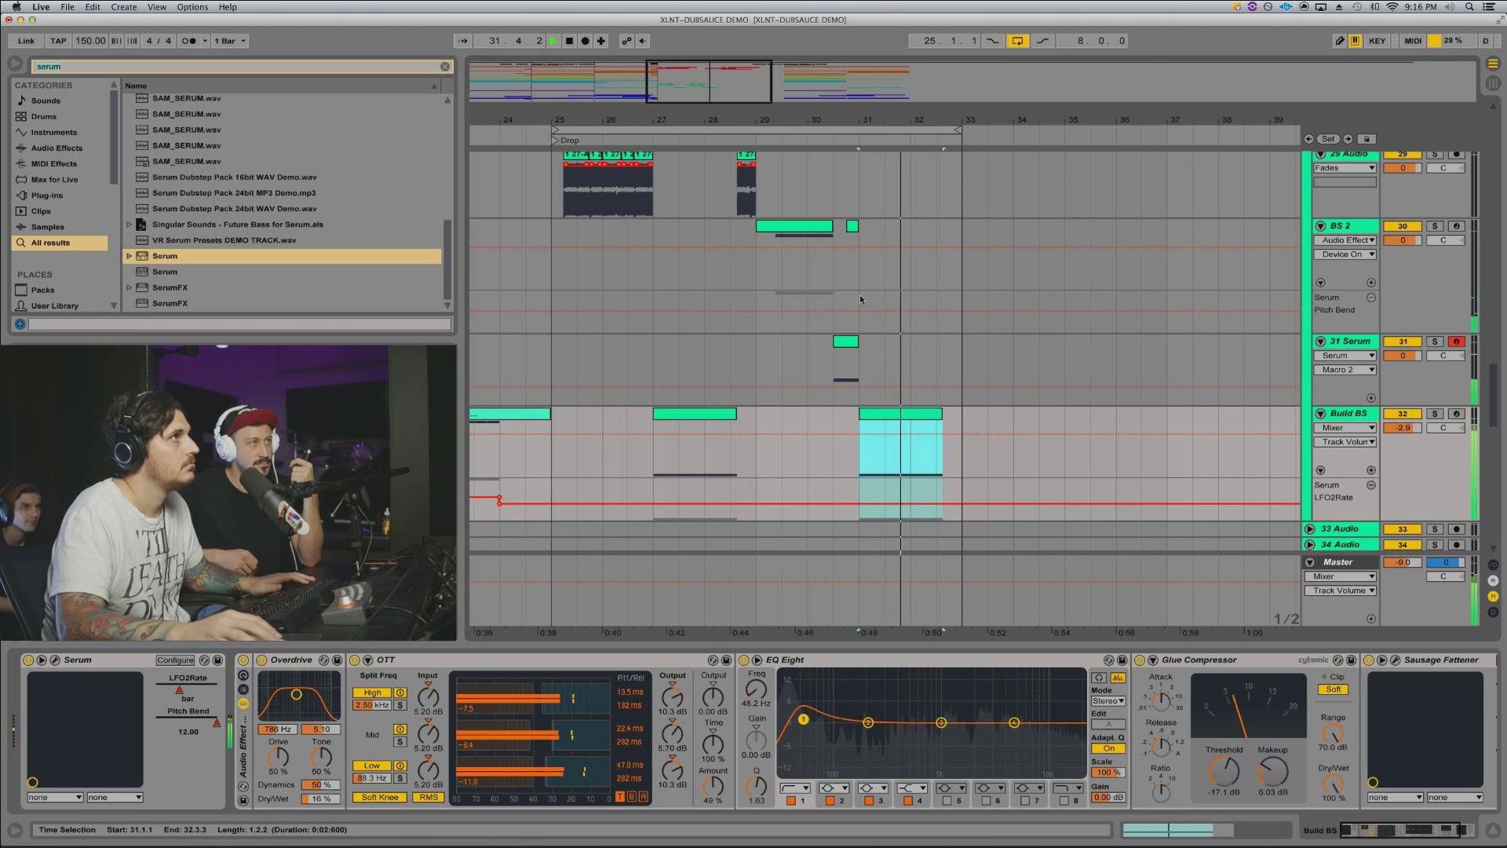
left_click_drag(866, 120, 866, 157)
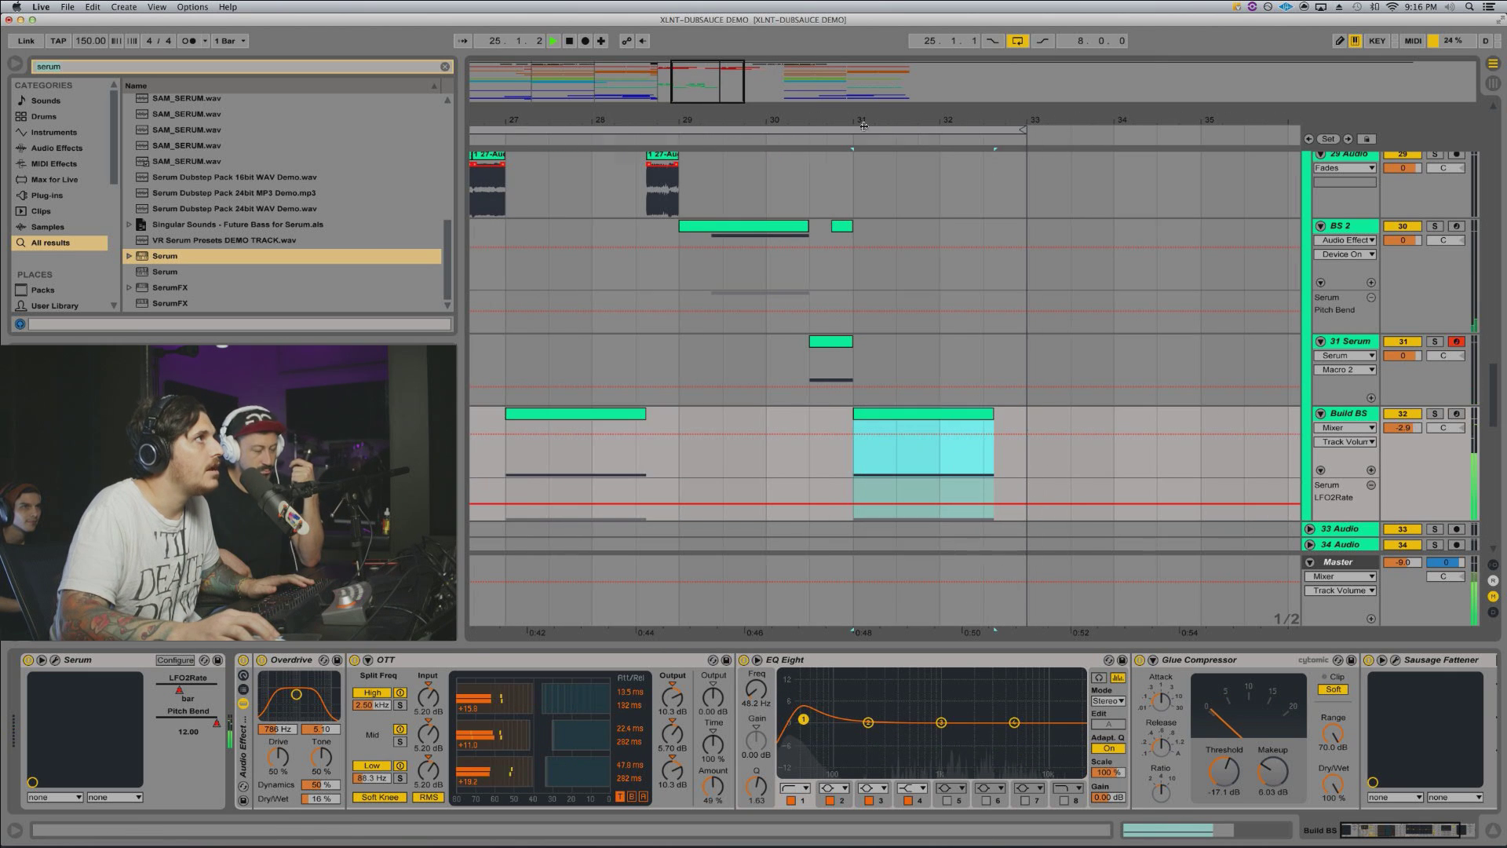
key("space")
Step: Delete BS 2's short clip at 30.4.1 and play from bar 29 to check the remaining phrase
left_click(765, 235)
left_click_drag(750, 120, 750, 98)
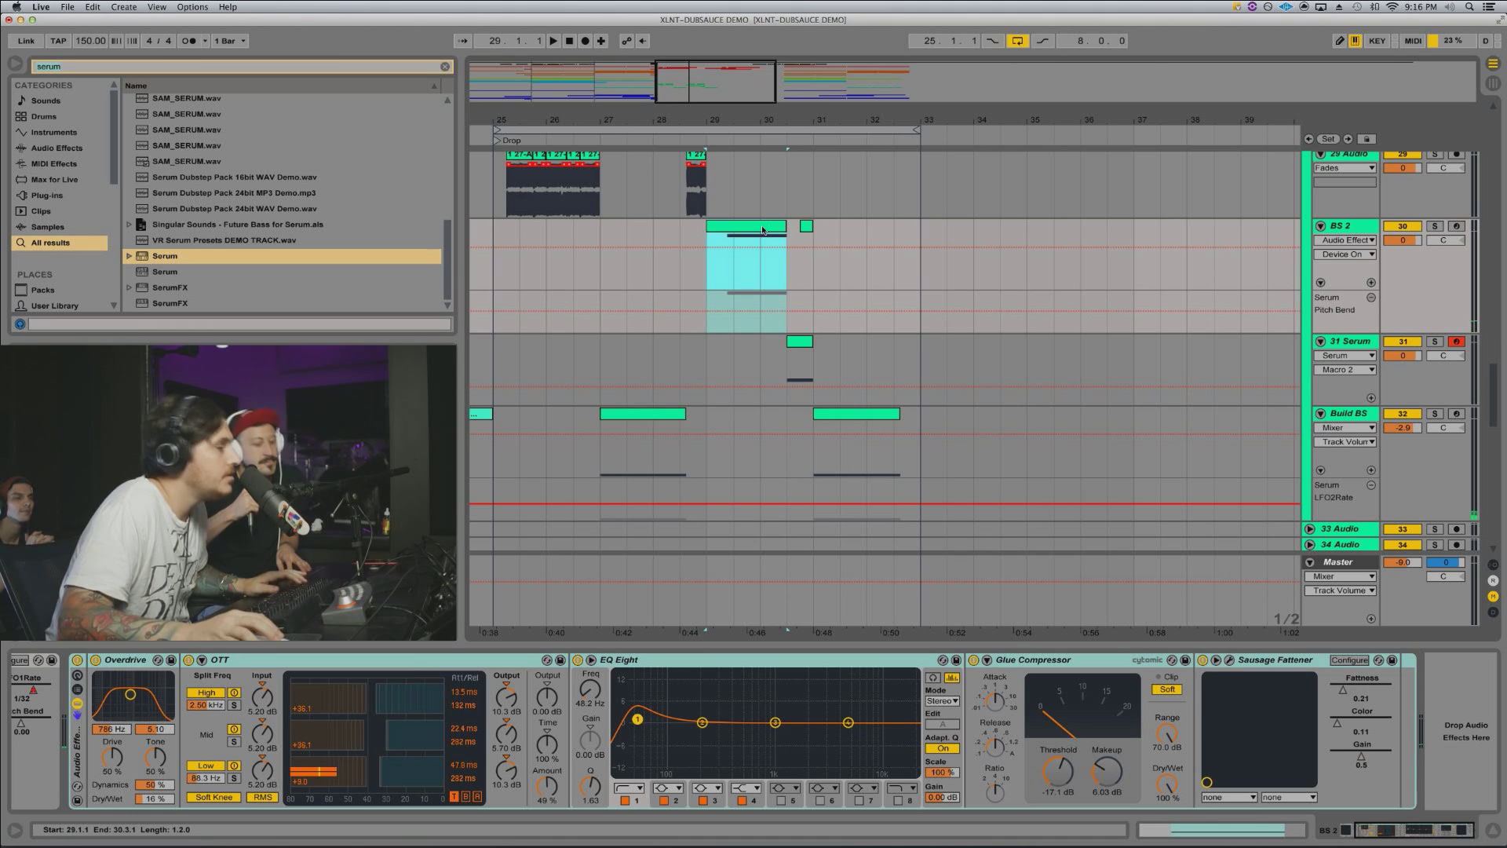
left_click(810, 226)
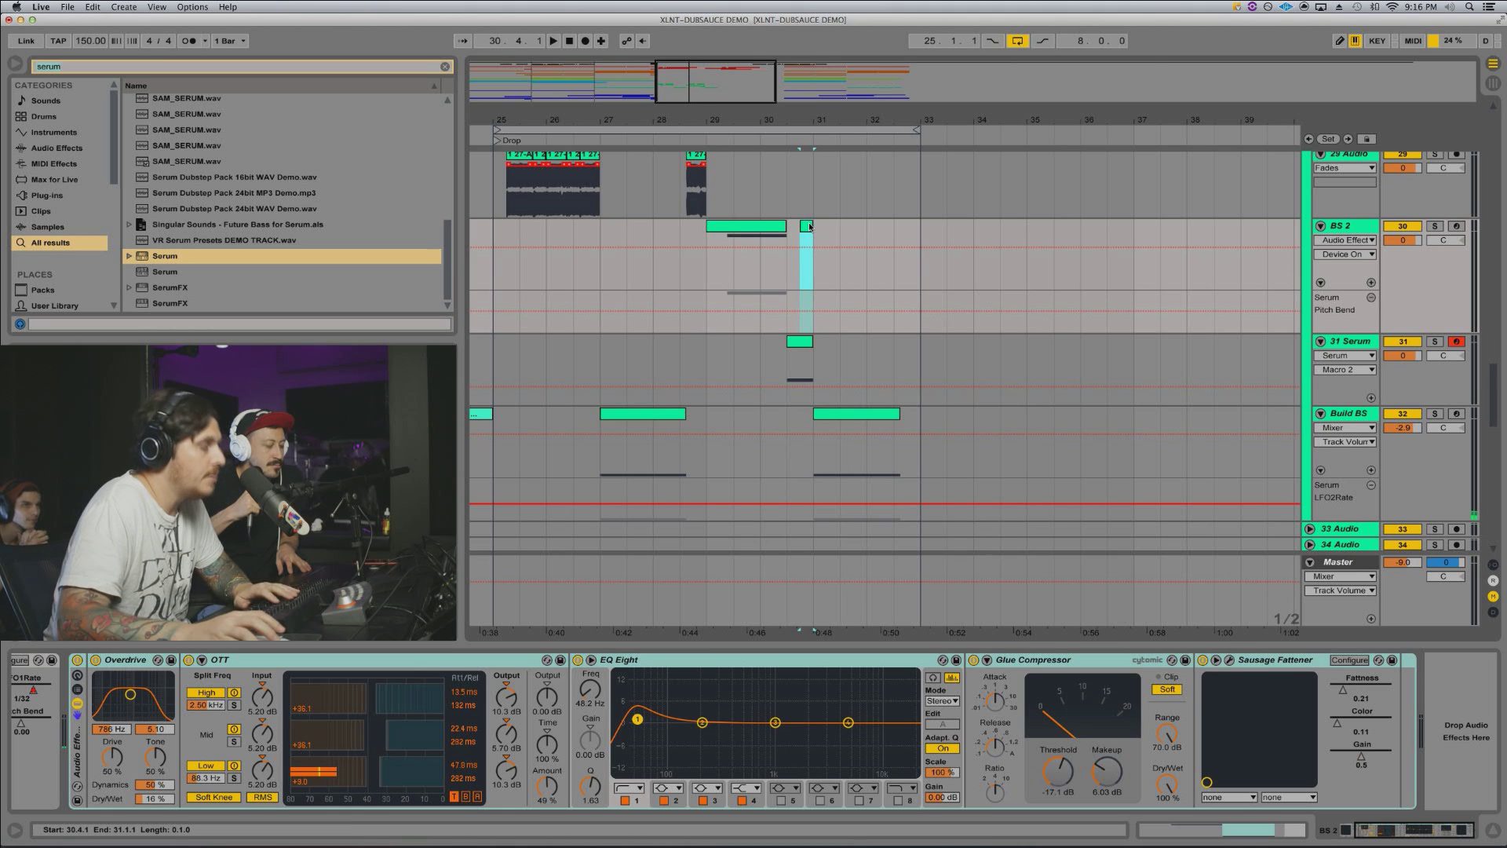
left_click(767, 227)
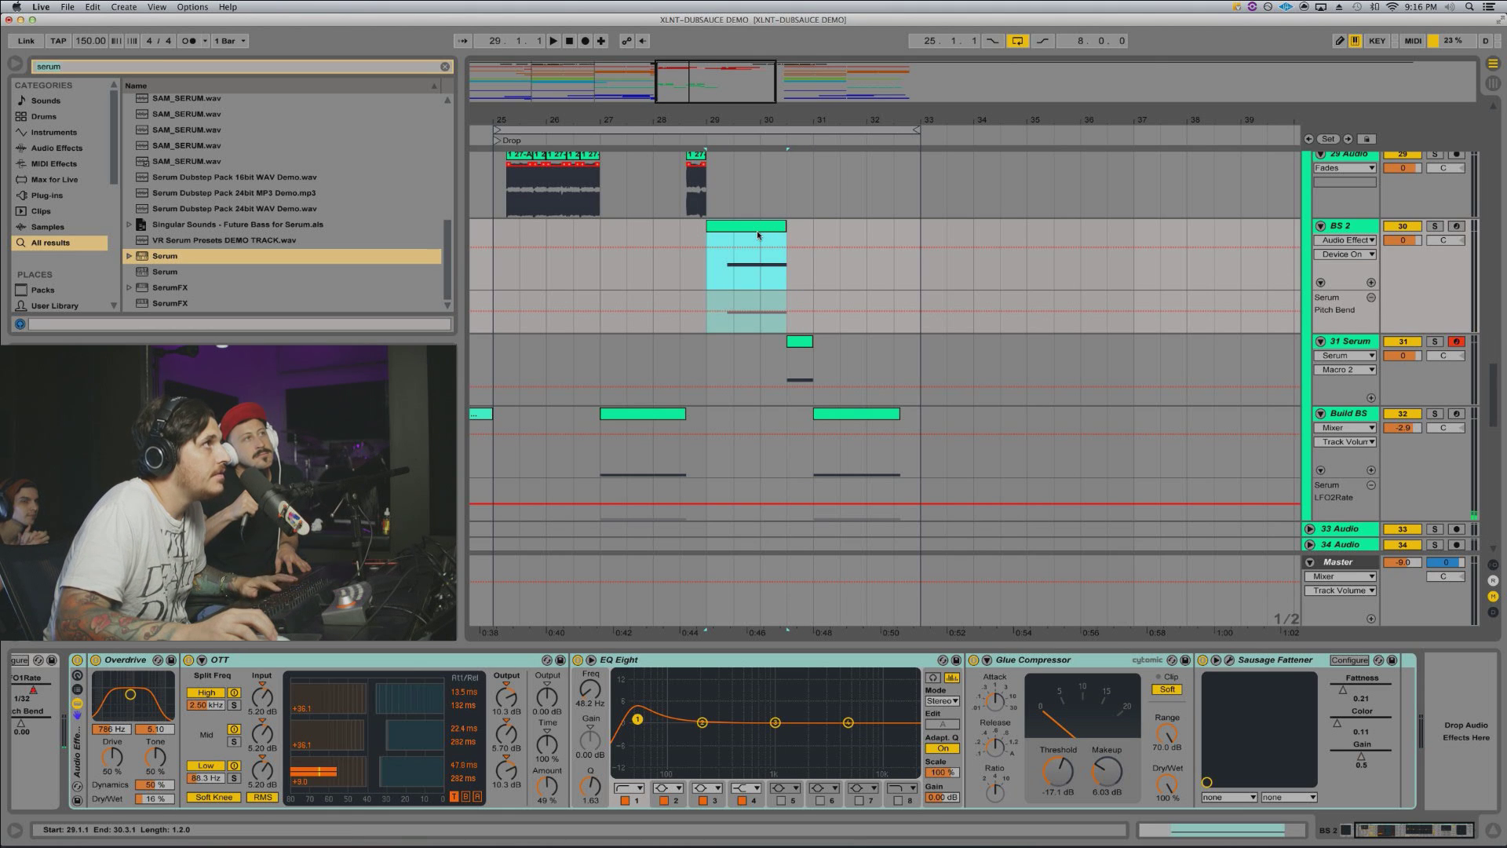
key("space")
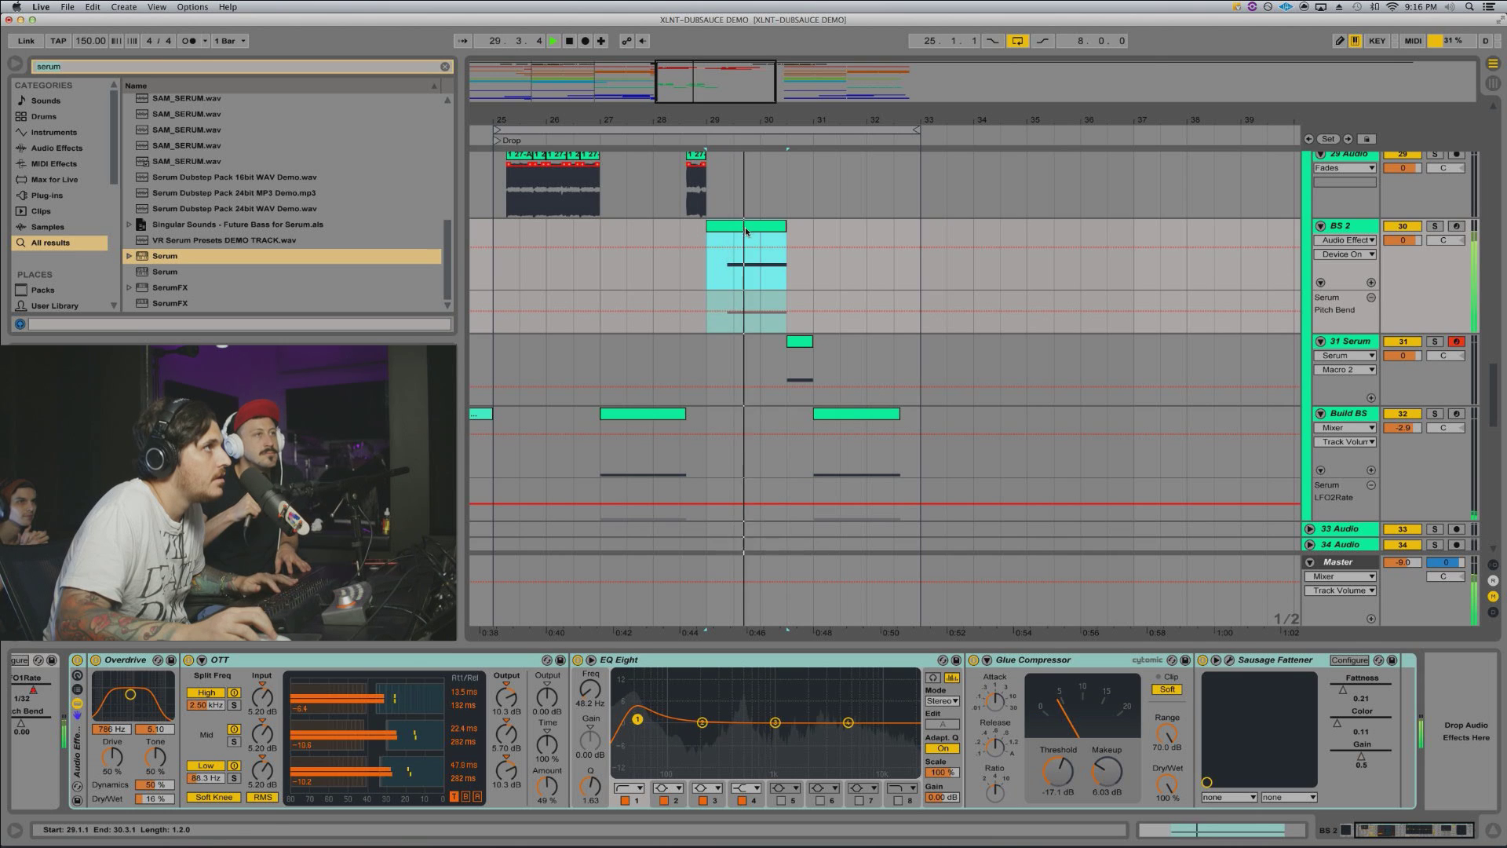
scroll(750, 228, "down", 3)
scroll(746, 228, "up", 3)
key("space")
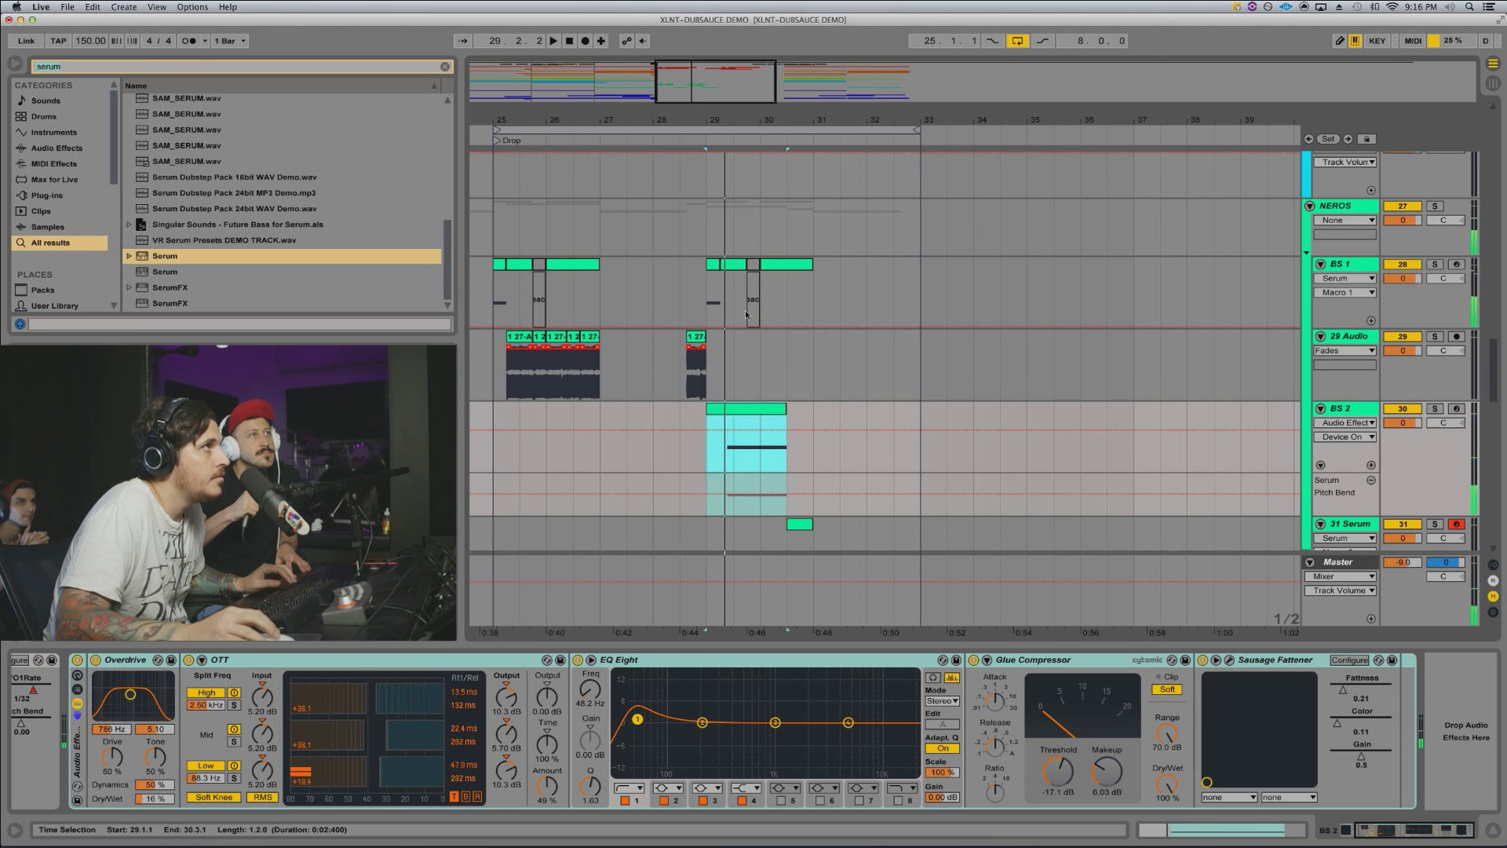
Step: Copy BS 1's first clips at bar 29 to bar 33 and move BS 2's bar 29 clip to bar 33
left_click(734, 273)
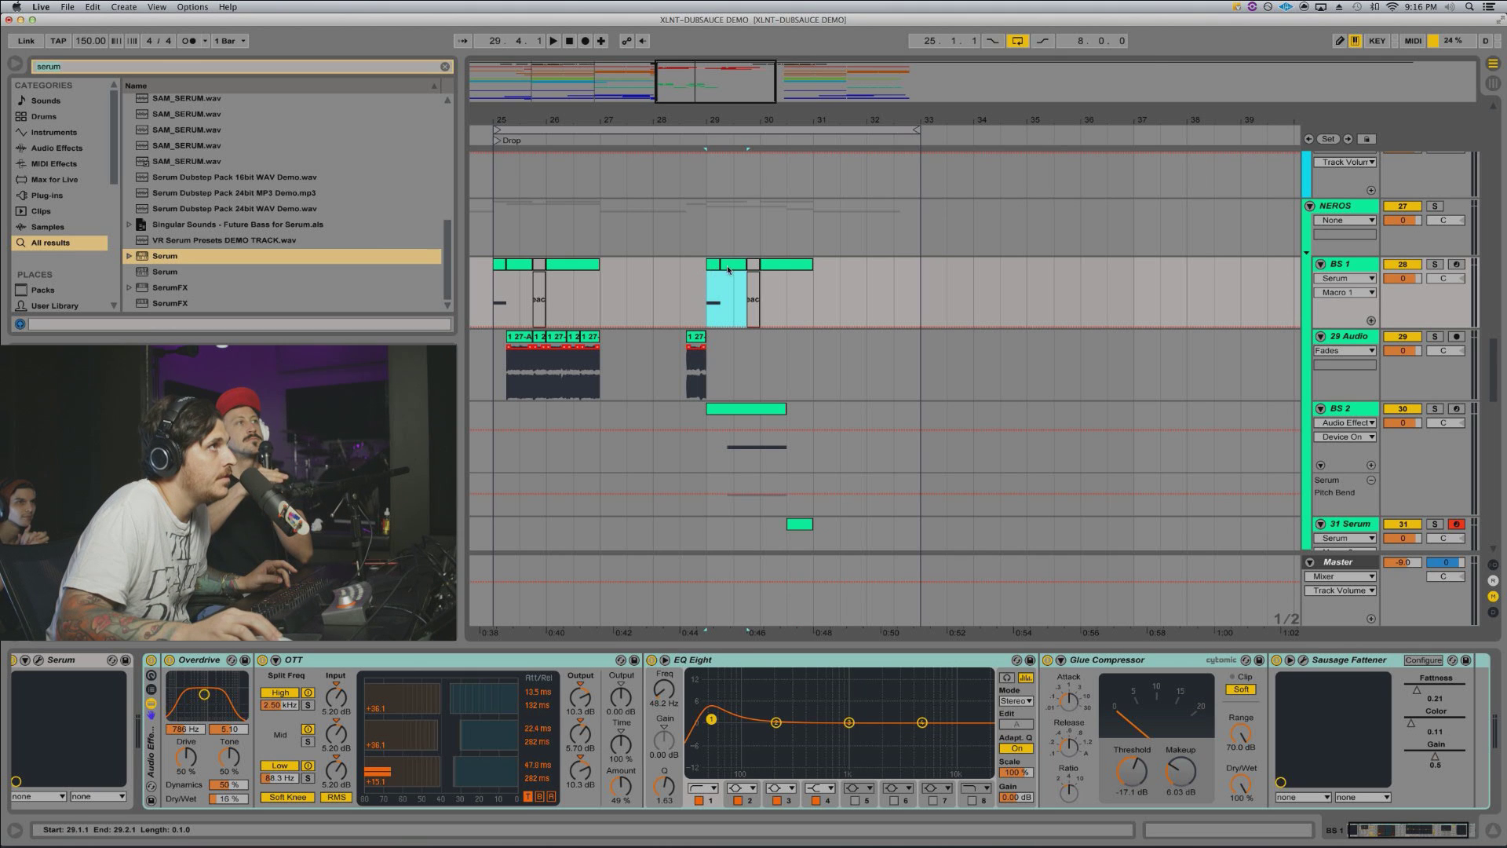
left_click_drag(728, 269, 935, 267)
scroll(774, 311, "down", 1)
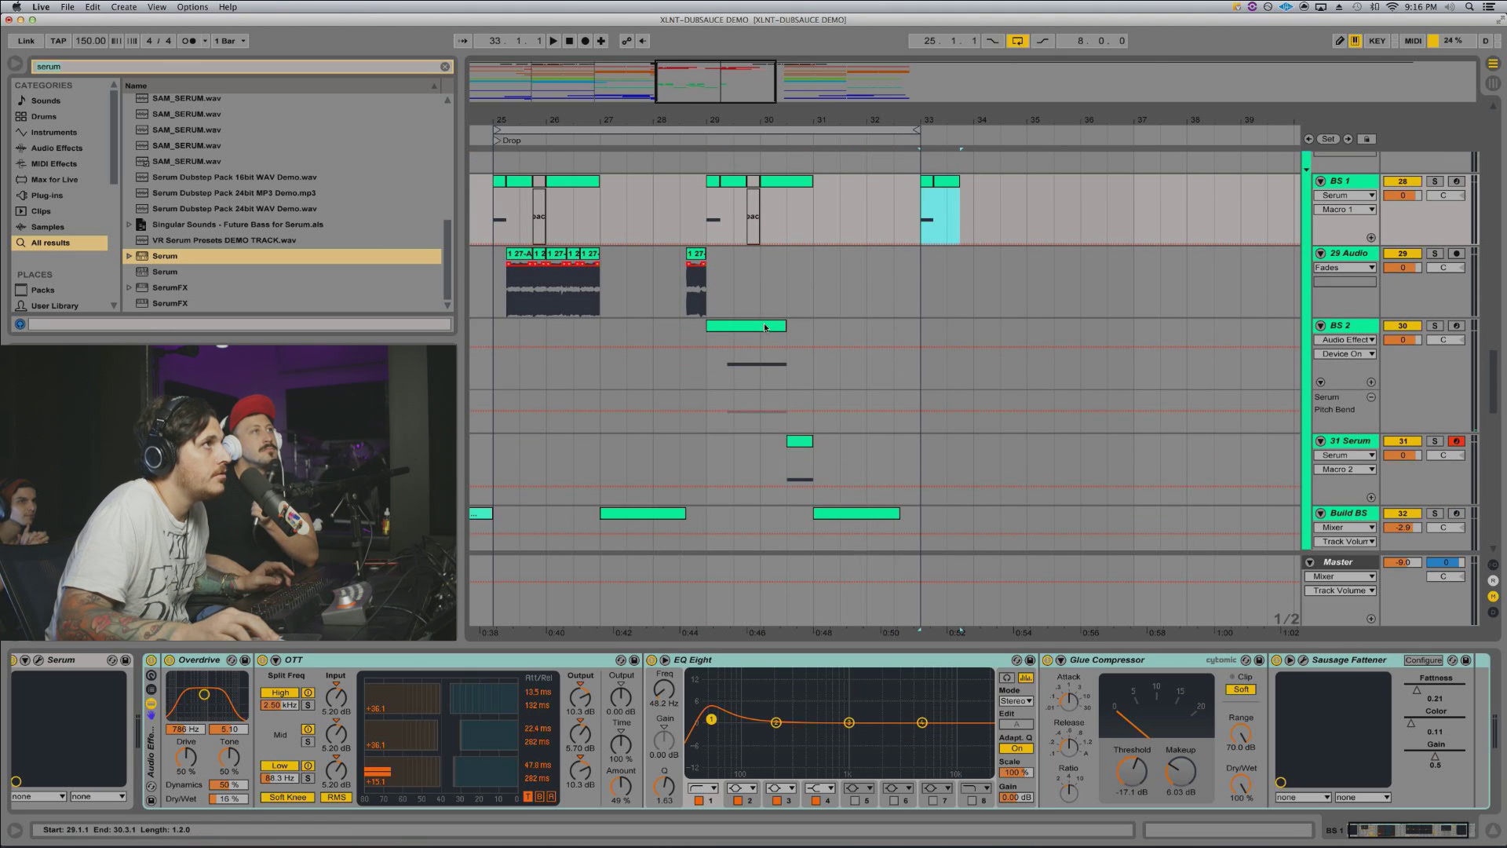
left_click_drag(765, 327, 979, 327)
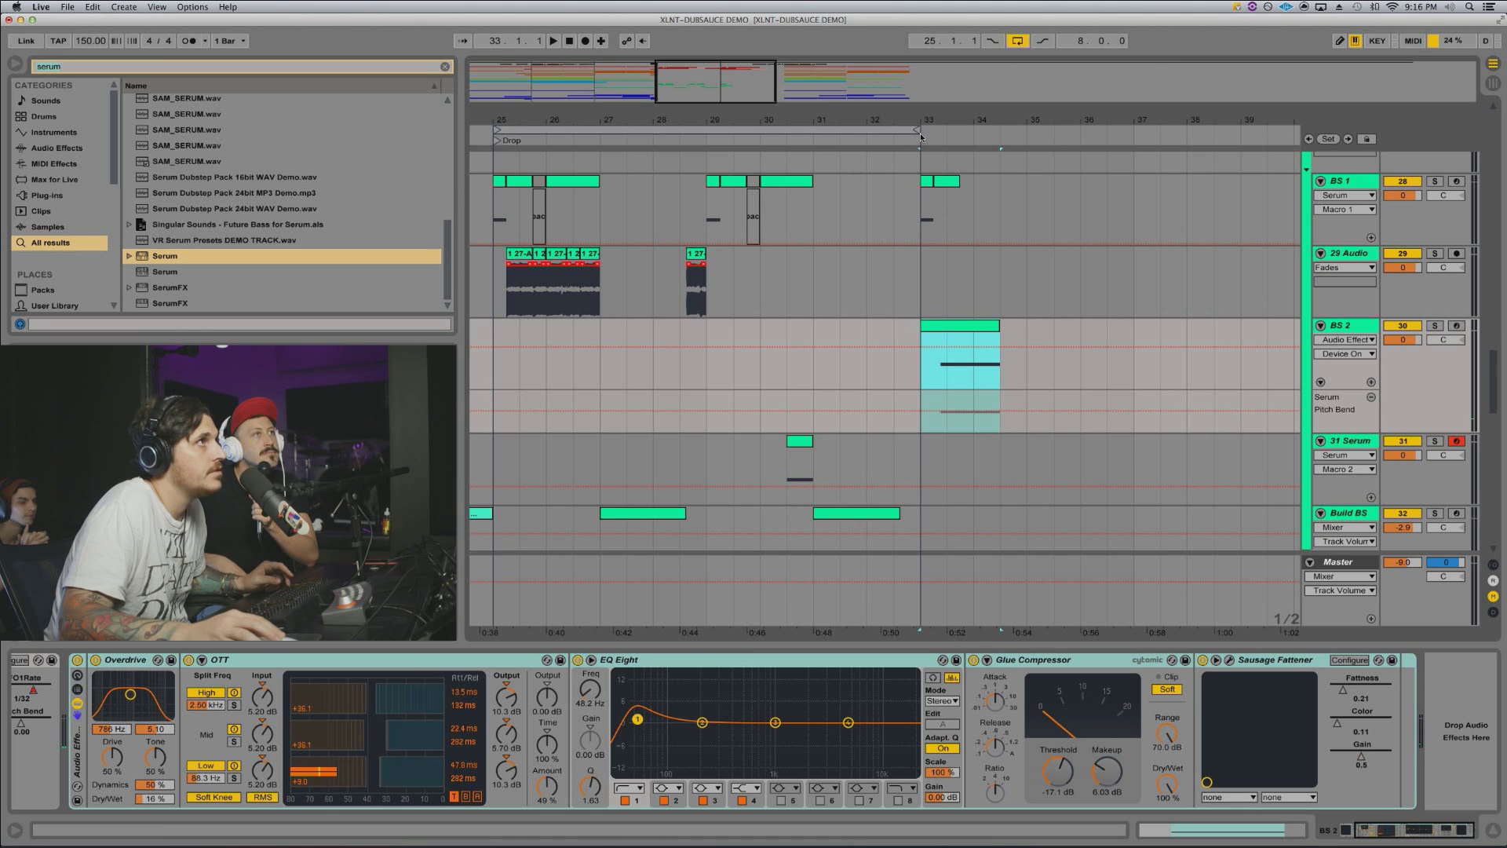
Step: Extend the loop to 12 bars, from bar 25 to bar 37, and play the drop from its start
left_click_drag(916, 127, 1132, 132)
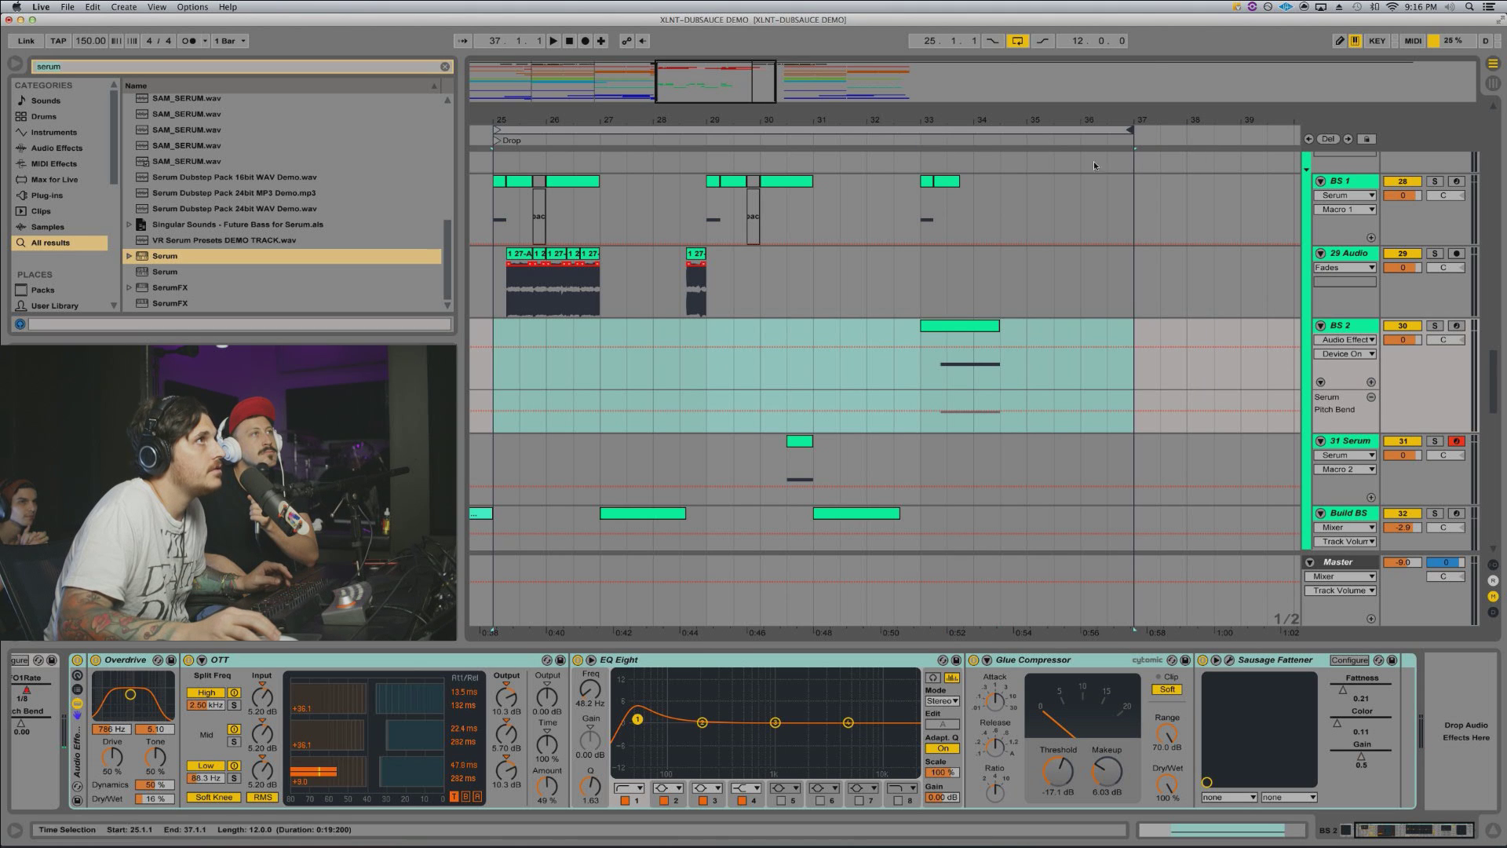
left_click_drag(827, 106, 831, 112)
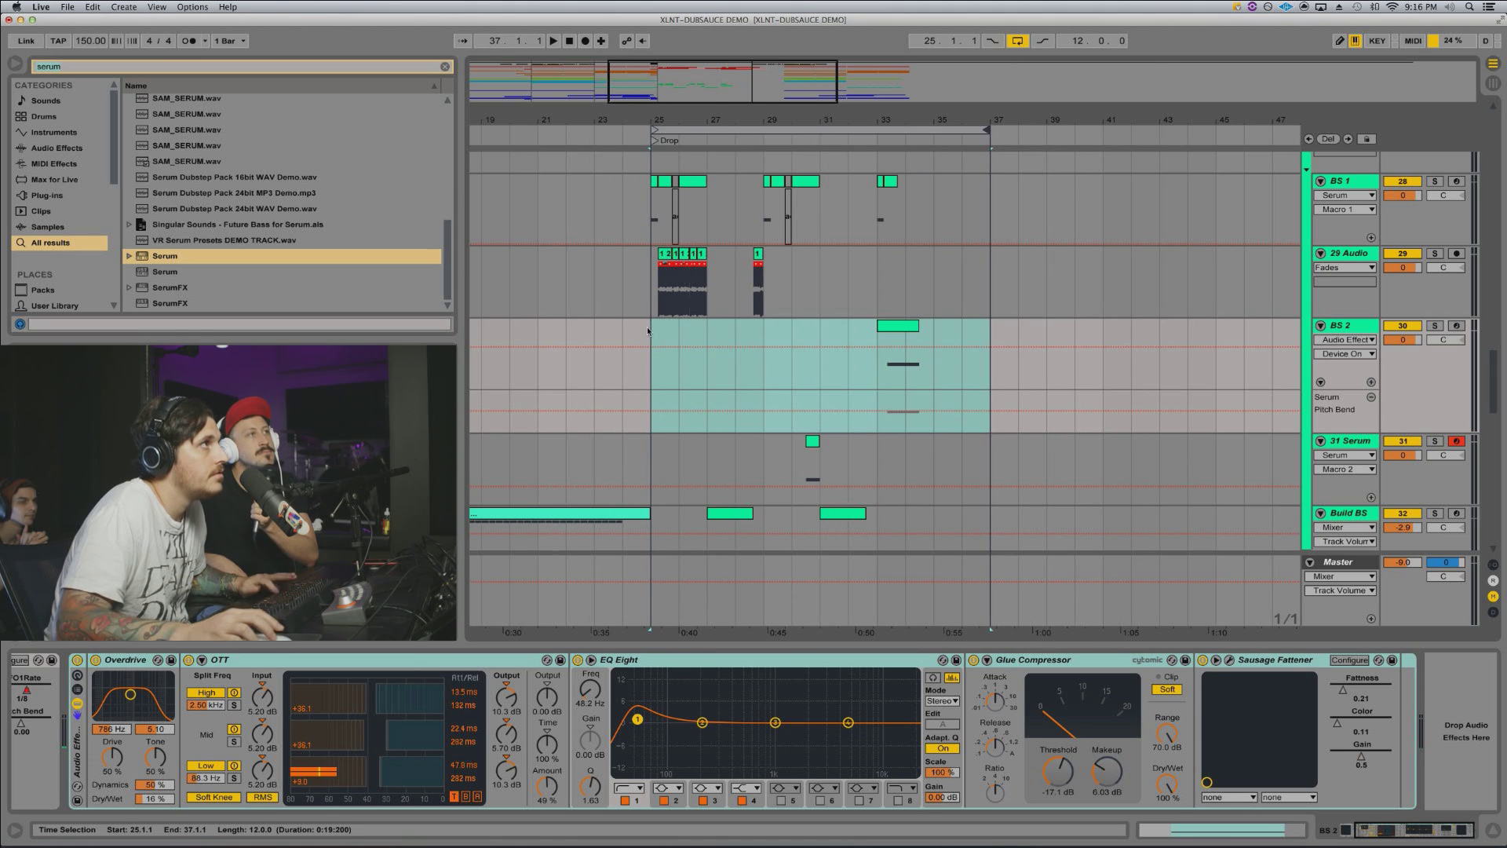
key("space")
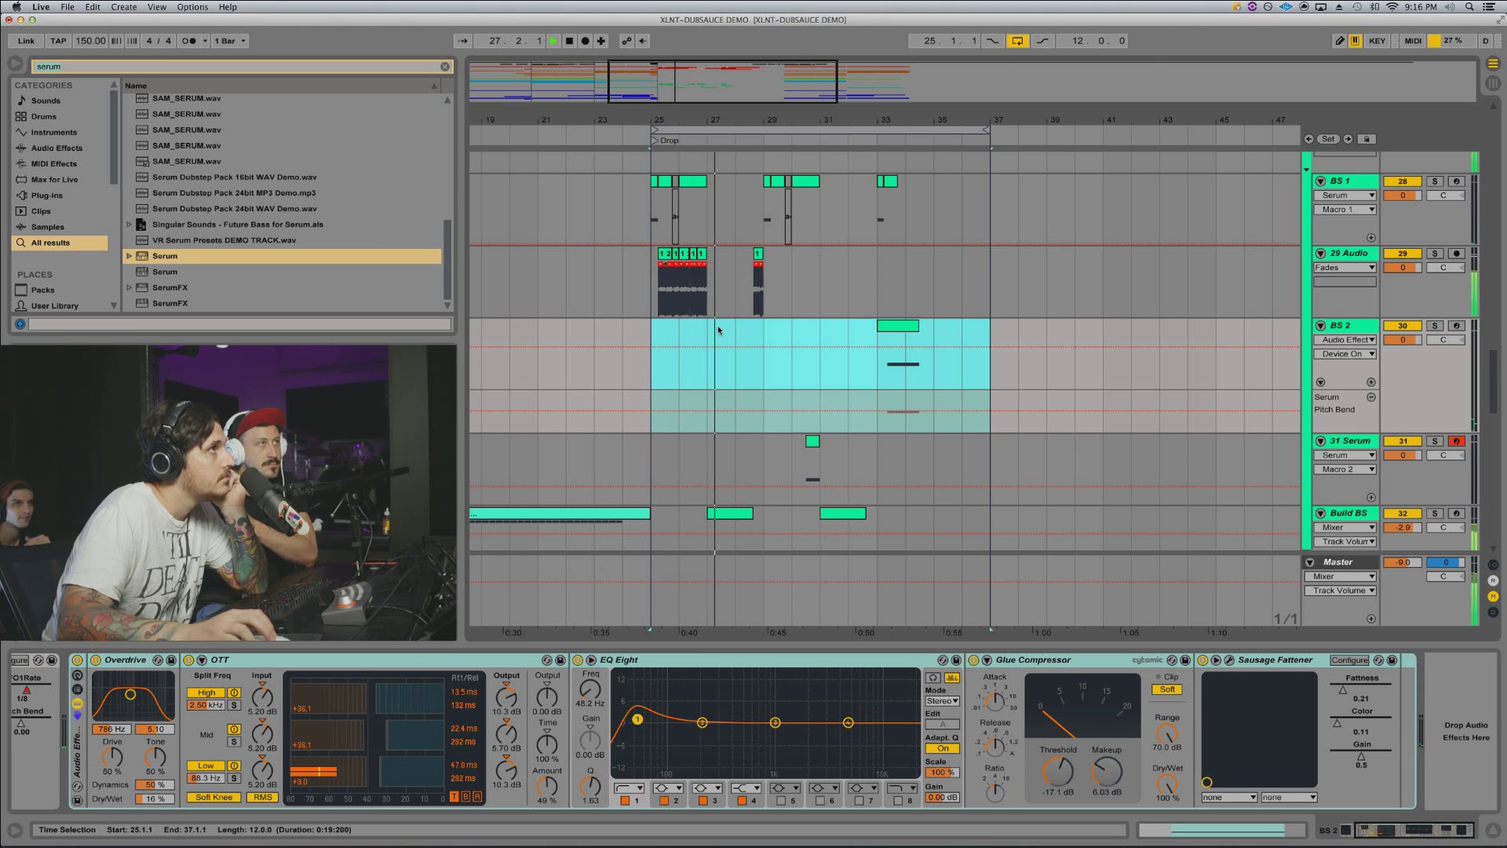
scroll(717, 329, "down", 2)
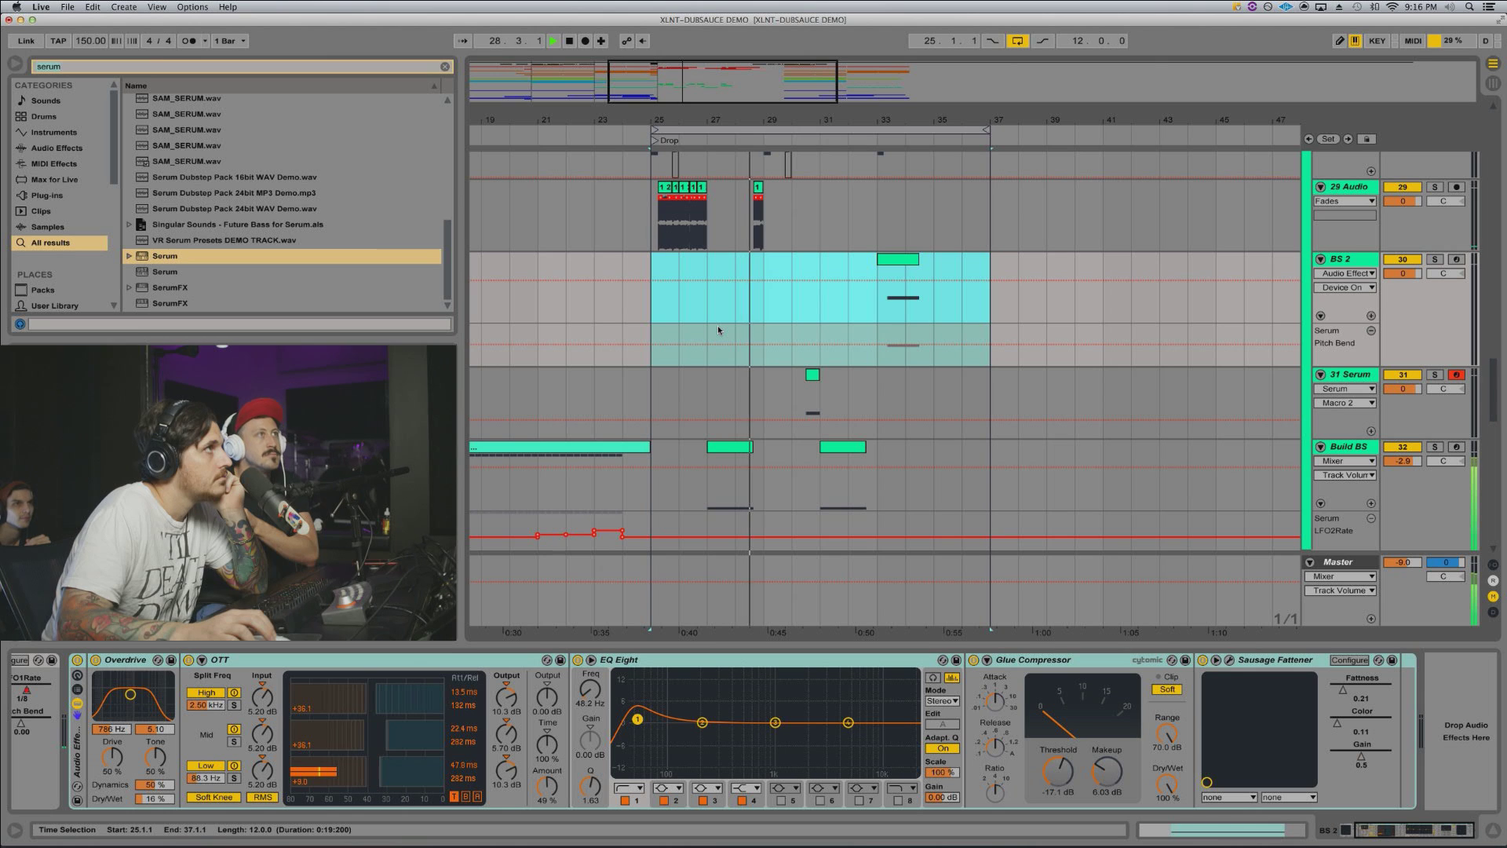
scroll(718, 330, "down", 2)
scroll(718, 325, "up", 6)
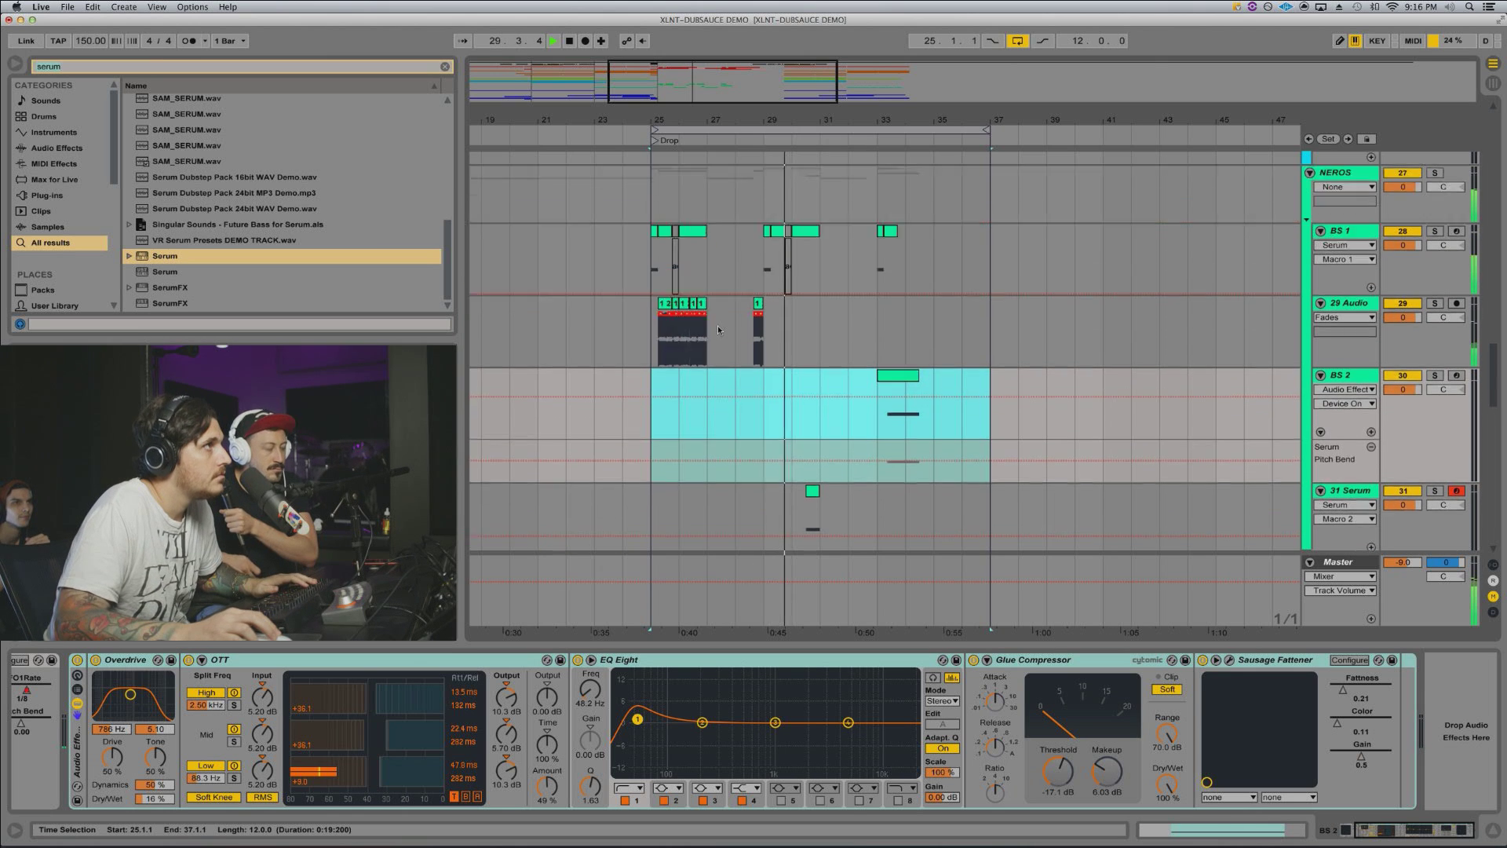
key("space")
Step: Copy the 29 Audio track's clips between bars 25 and 27 to bar 29
left_click(665, 325)
left_click(714, 322)
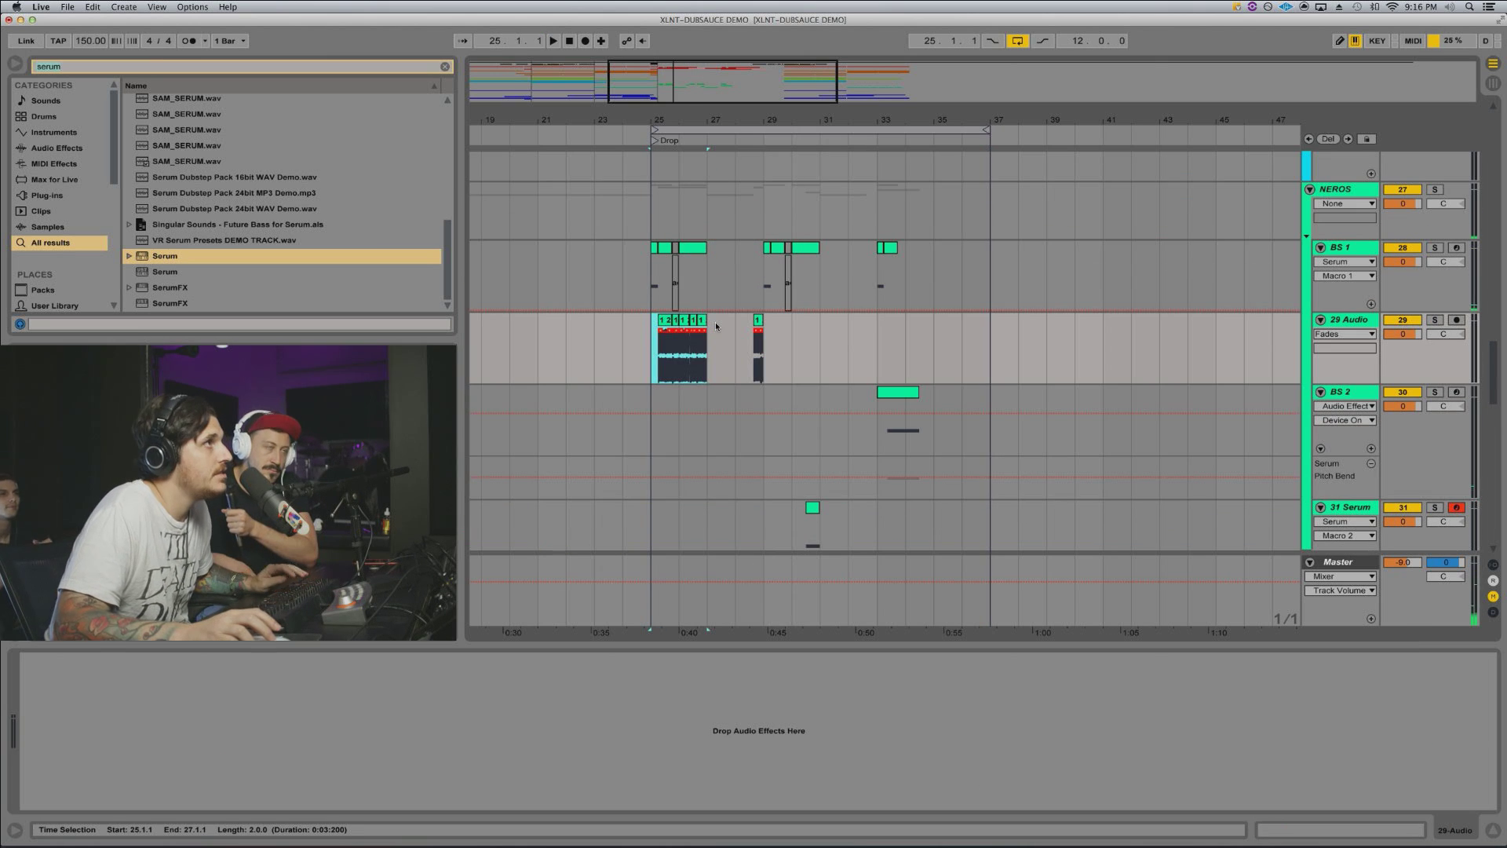
key("super+d")
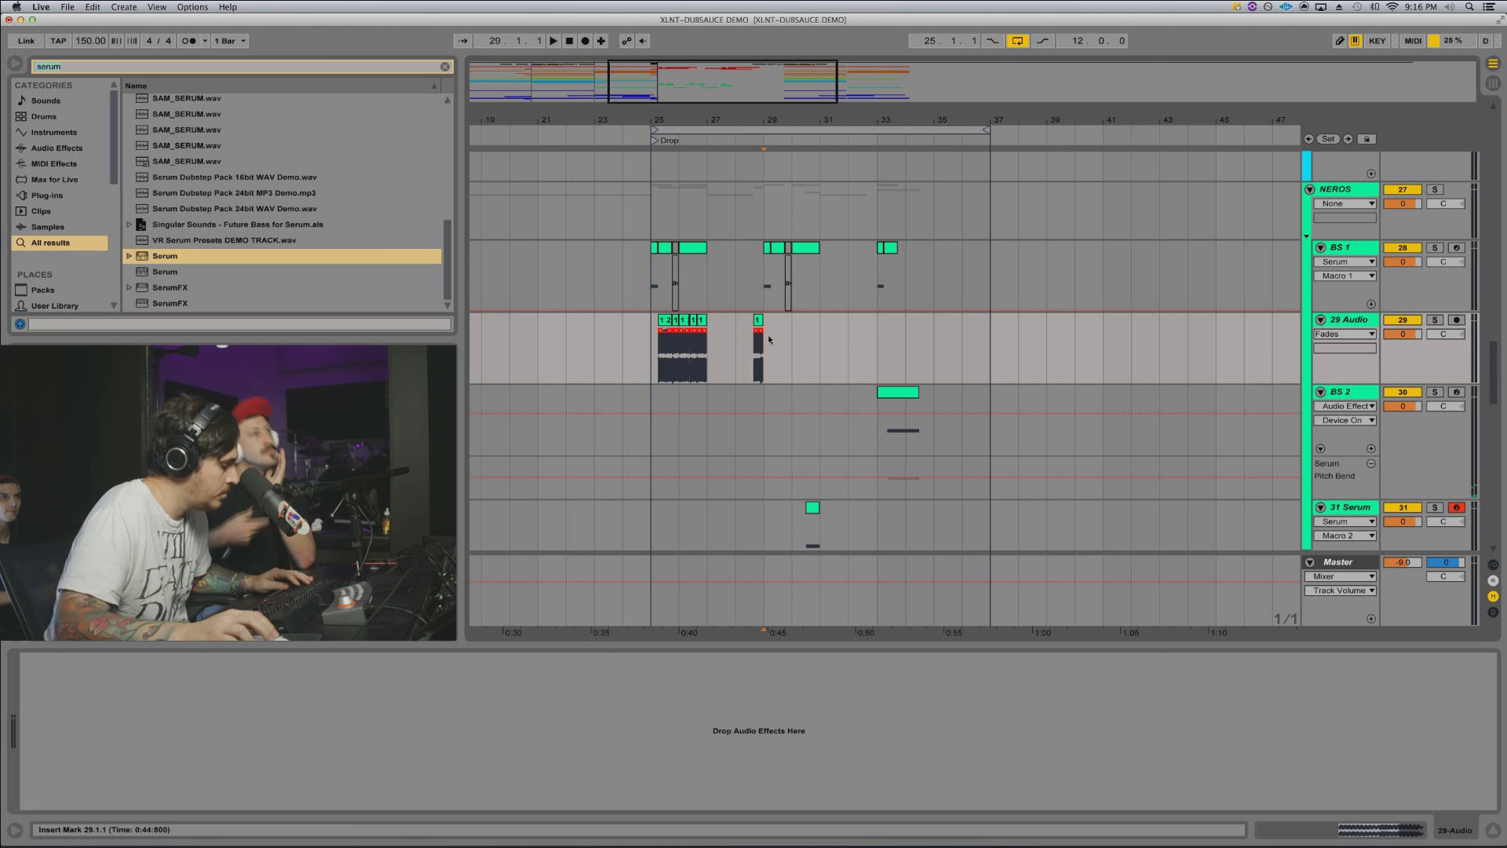
Step: Consolidate BS 1's clips from bar 25 to bar 27 into one clip, and likewise those from bar 29 to bar 31
left_click(628, 339)
left_click_drag(694, 272, 624, 278)
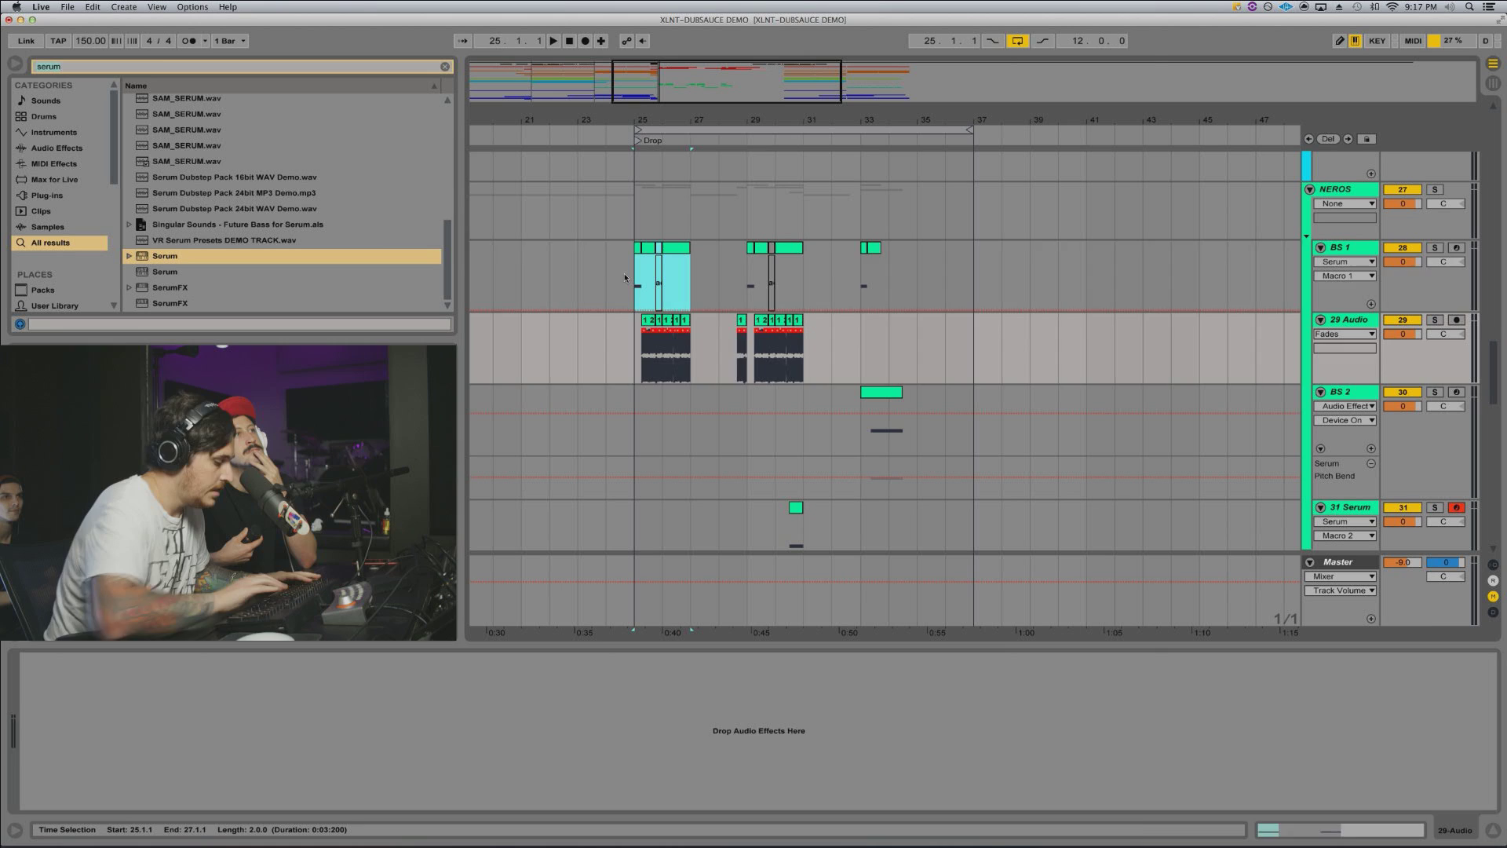
key("super+j")
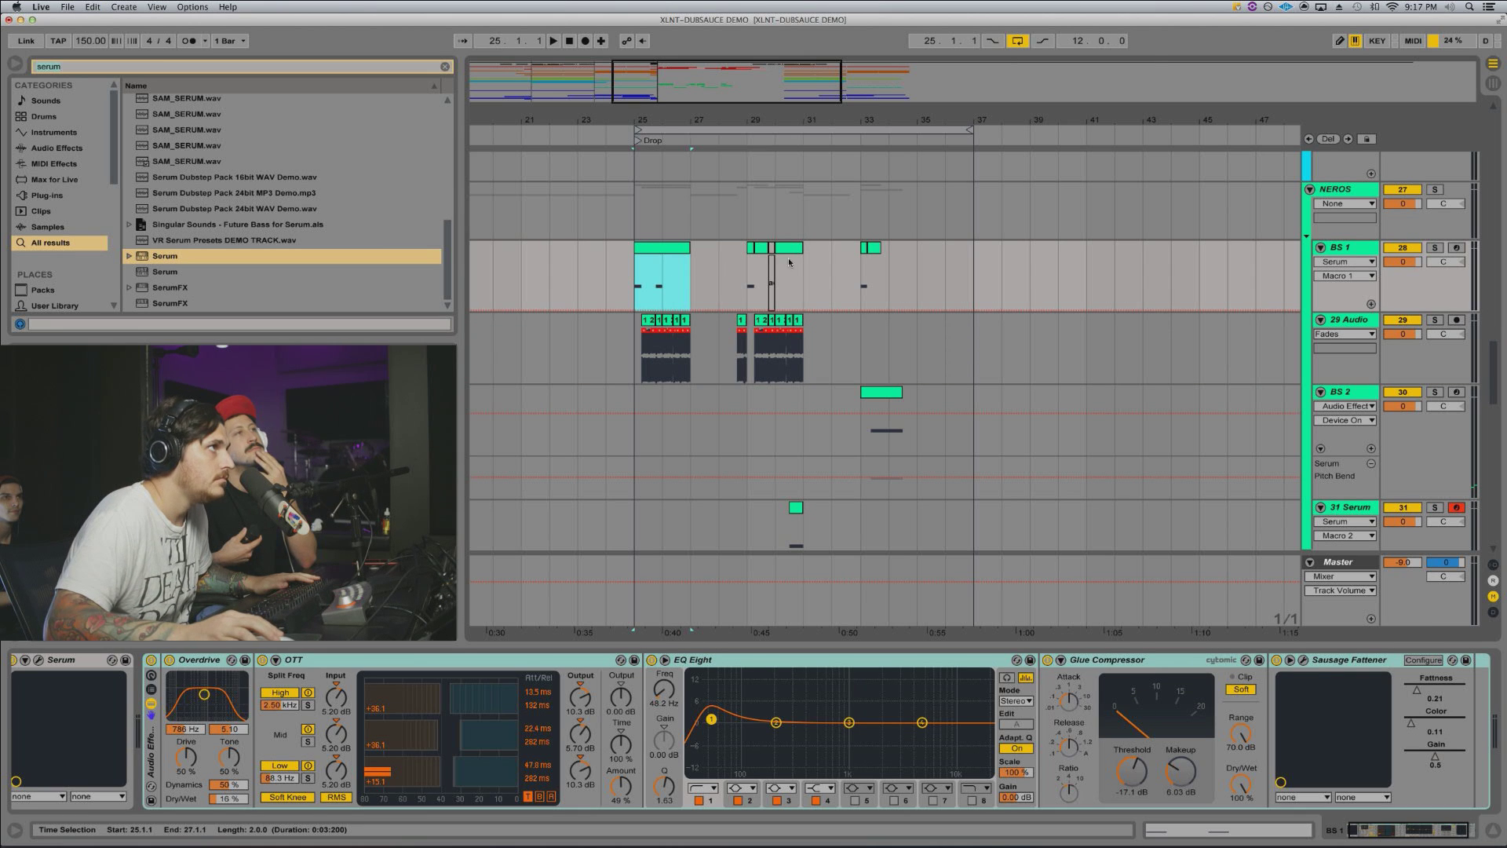
left_click_drag(806, 265, 745, 268)
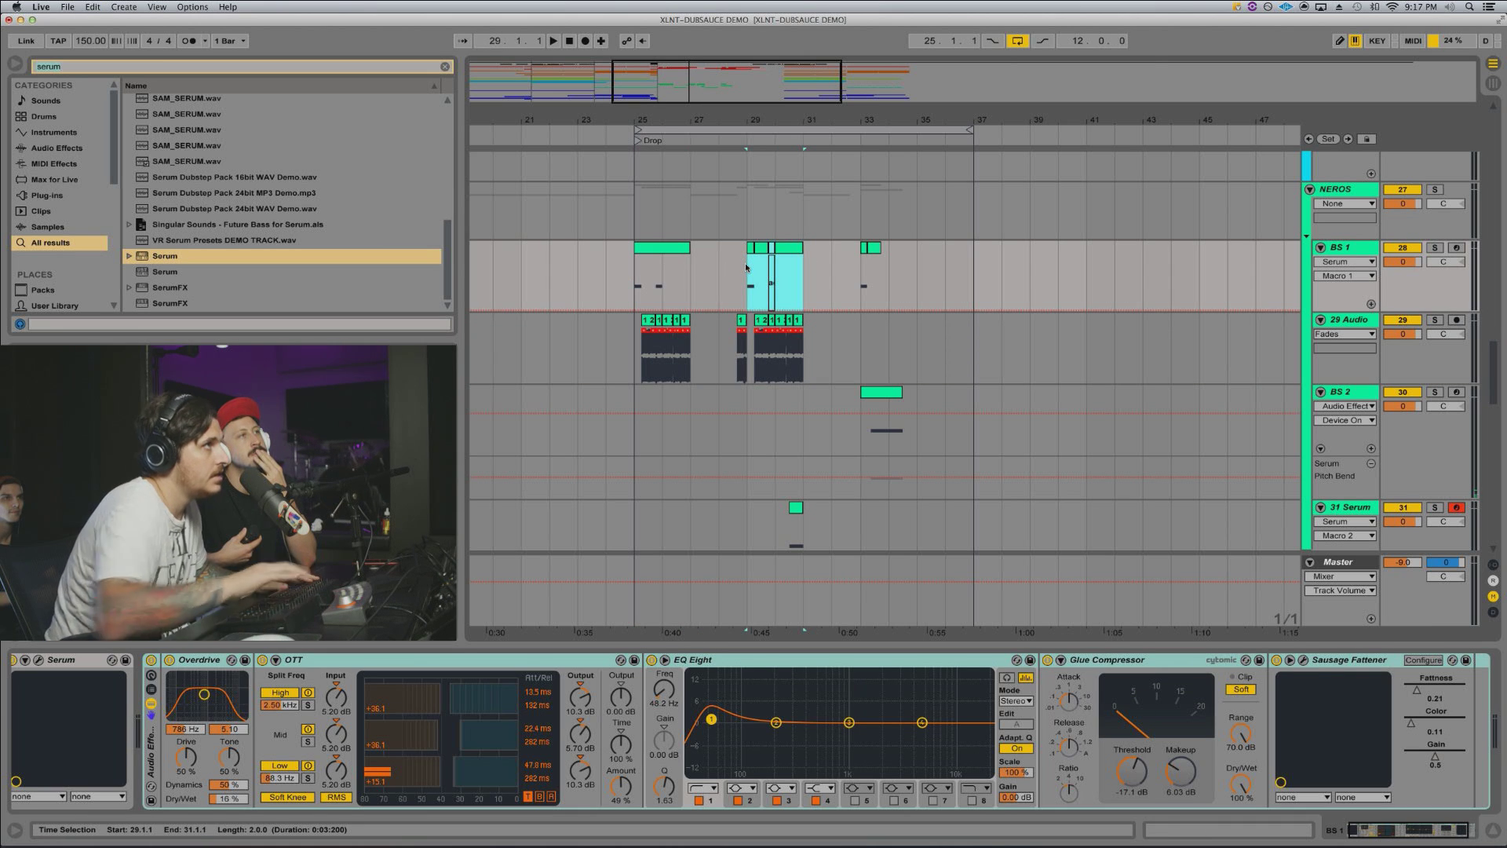
key("super+j")
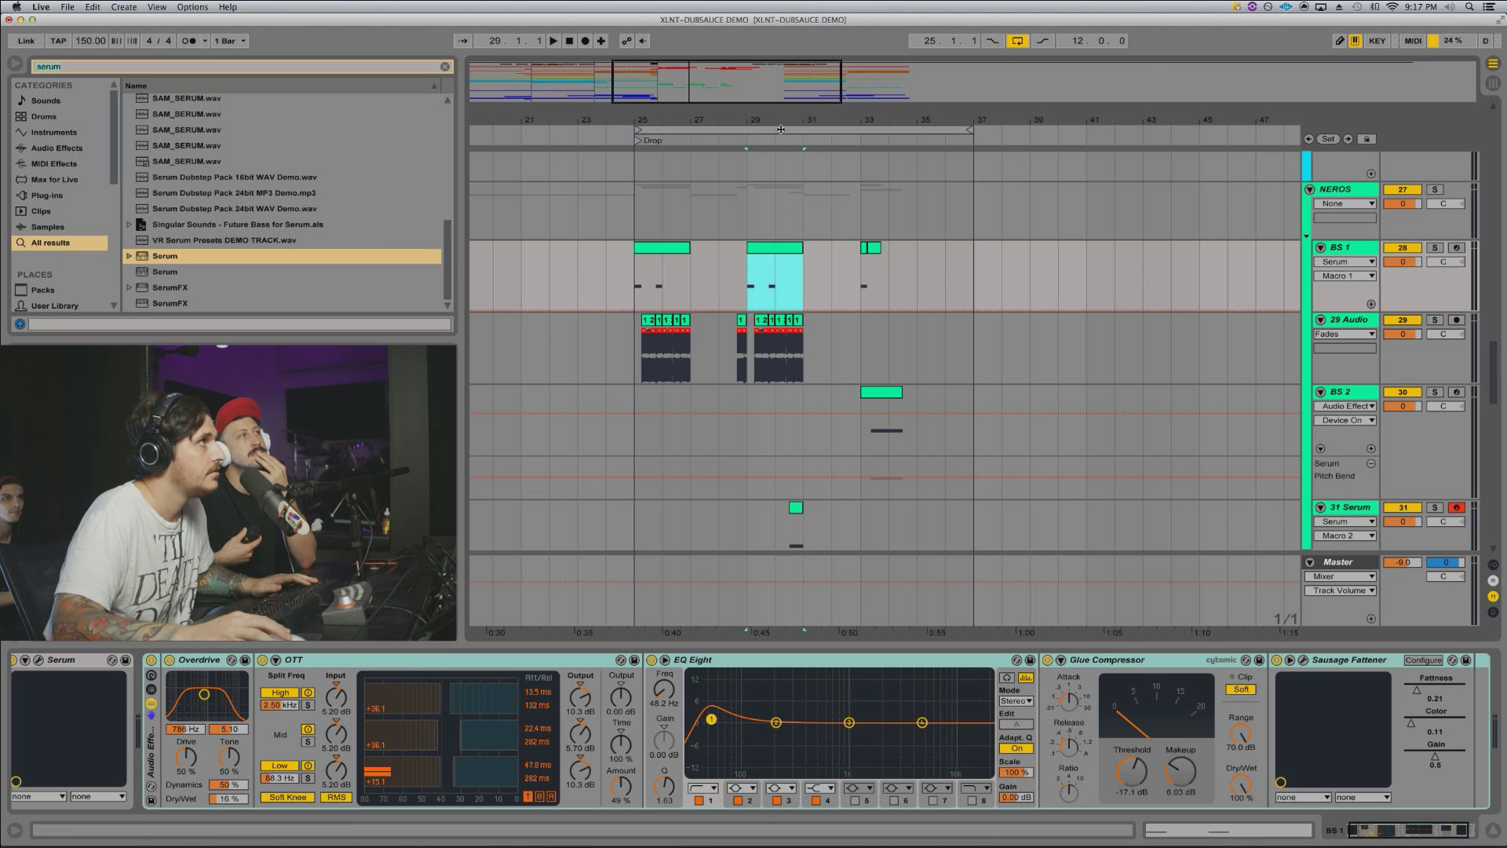
Step: Delete the part of BS 1's first consolidated clip between 25.3.1 and 27.1.1
left_click_drag(770, 117, 739, 249)
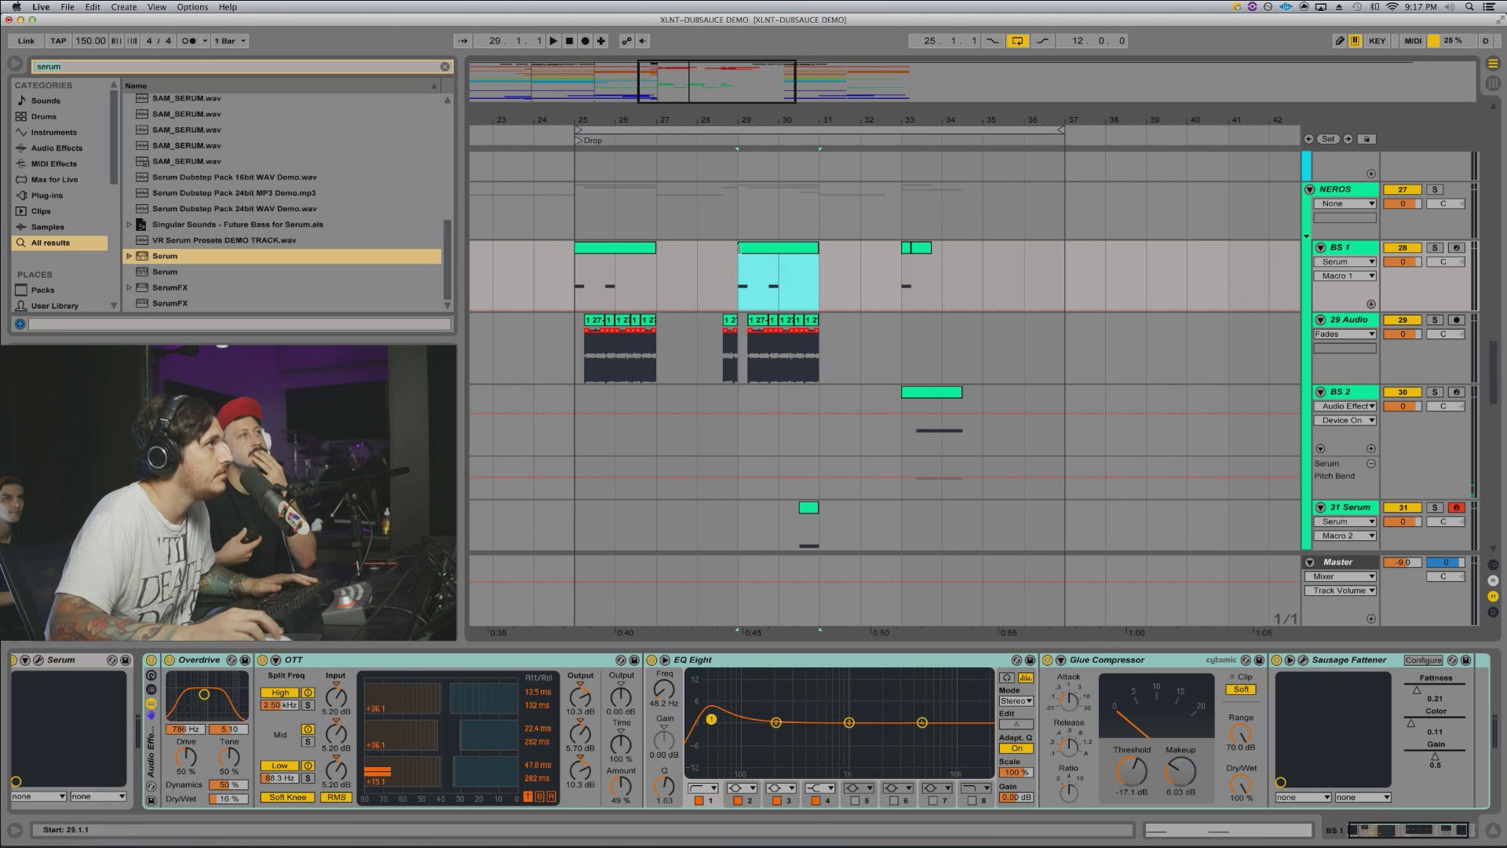
left_click(570, 288)
left_click_drag(587, 119, 689, 285)
key("Delete")
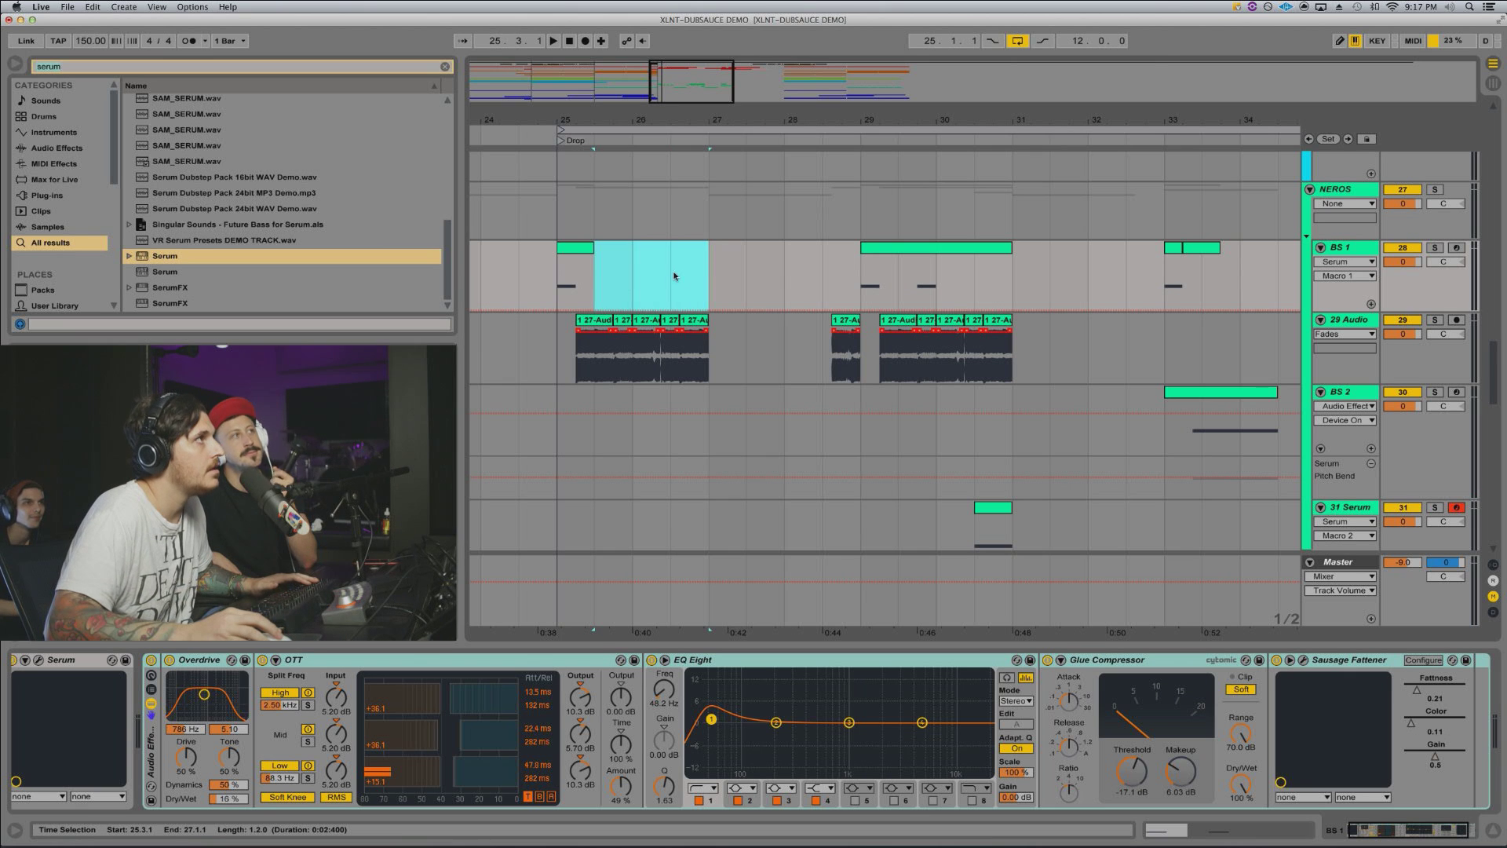
Step: Play the drop from BS 1's shortened clip at bar 25 and check the arrangement through bar 29
left_click(591, 249)
key("space")
scroll(777, 305, "right", 4)
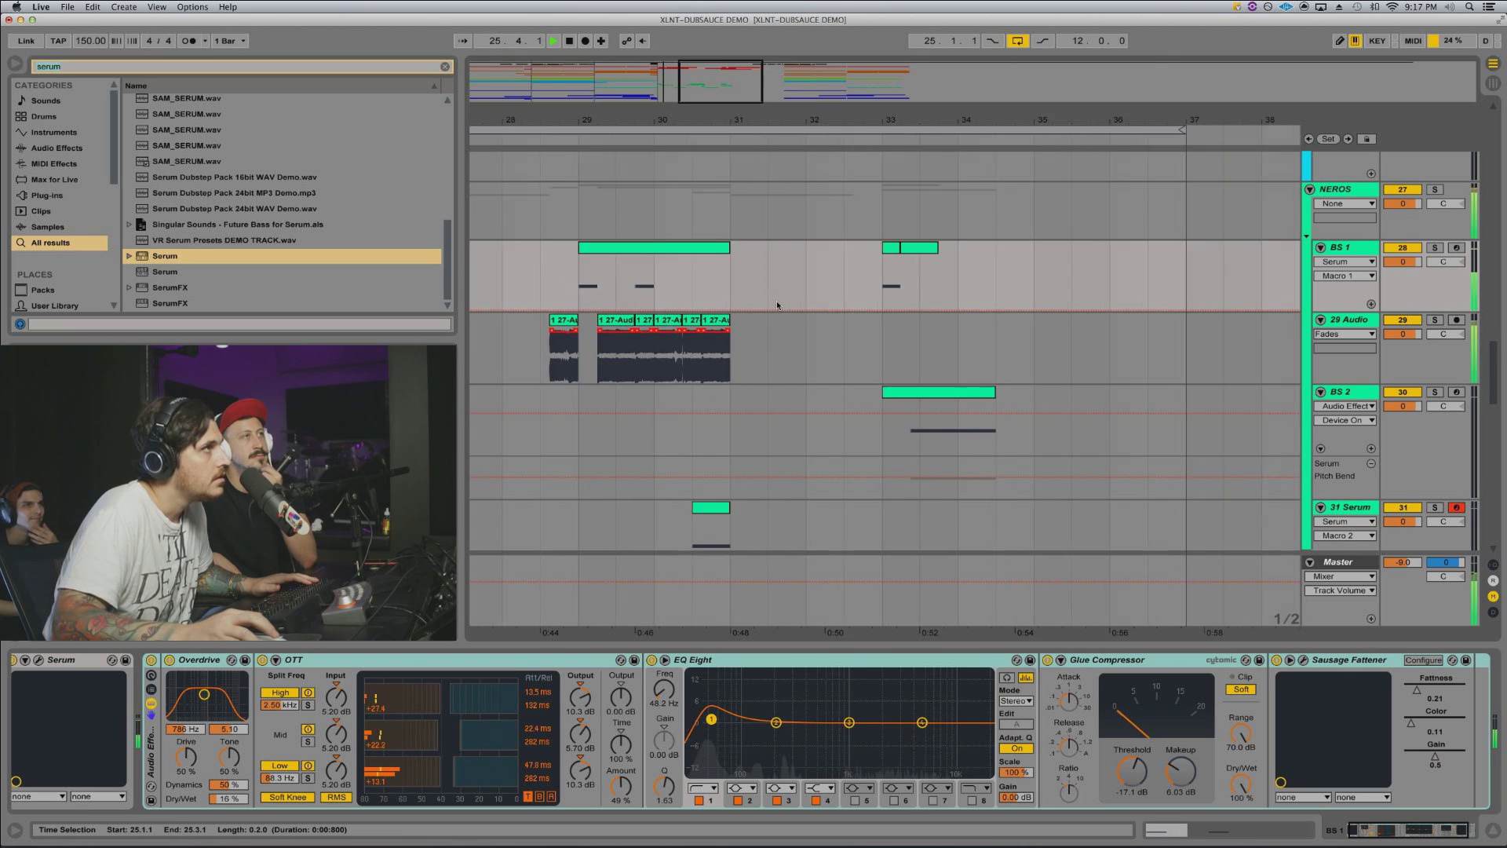
scroll(777, 305, "left", 6)
scroll(779, 302, "right", 5)
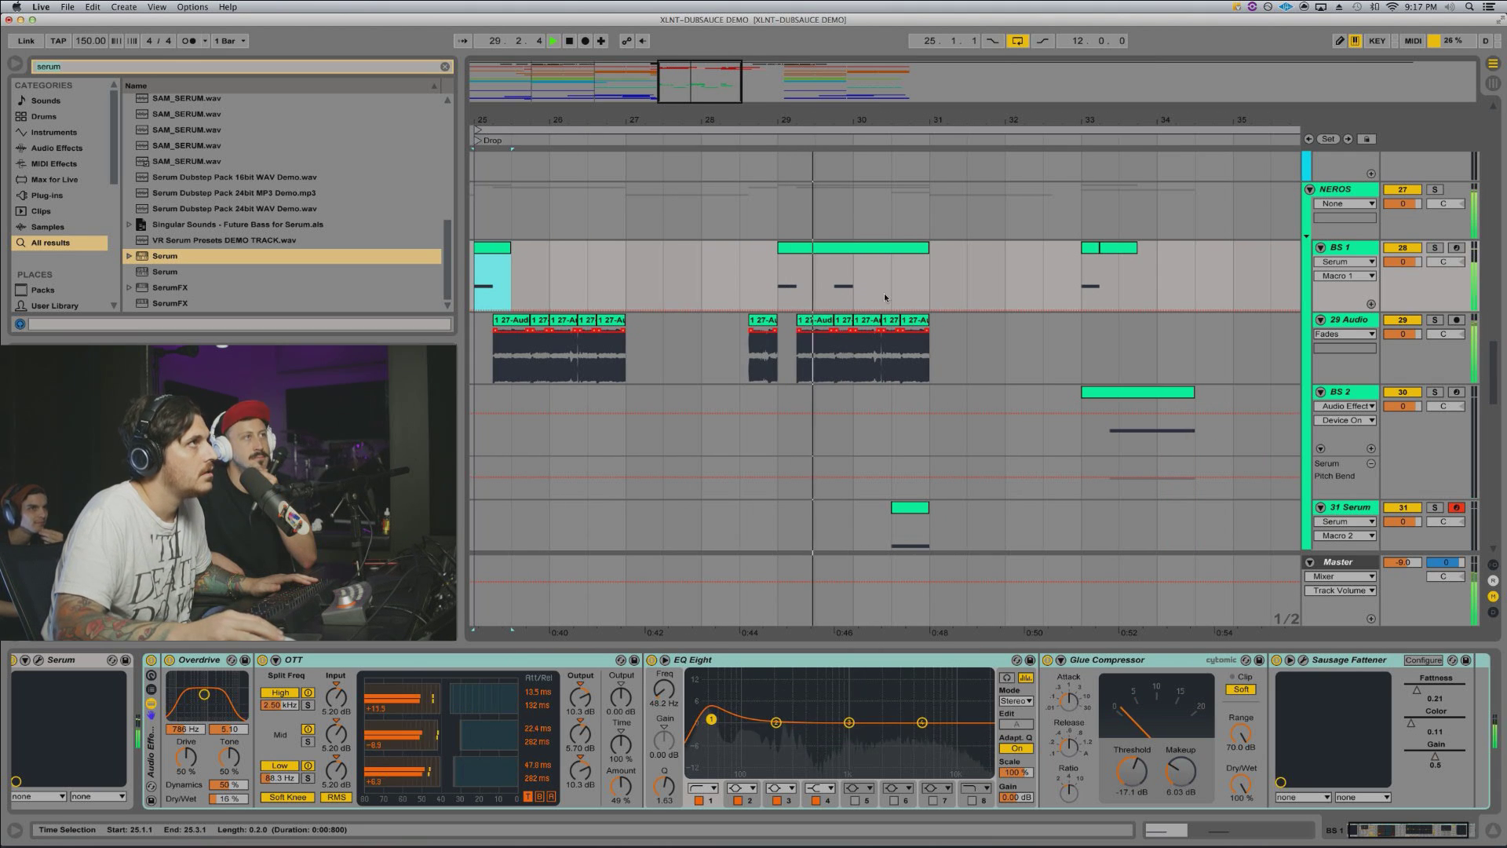
Step: Delete the section of the BS 1 clip between 29.4.1 and 30.1.1
left_click_drag(813, 124, 827, 176)
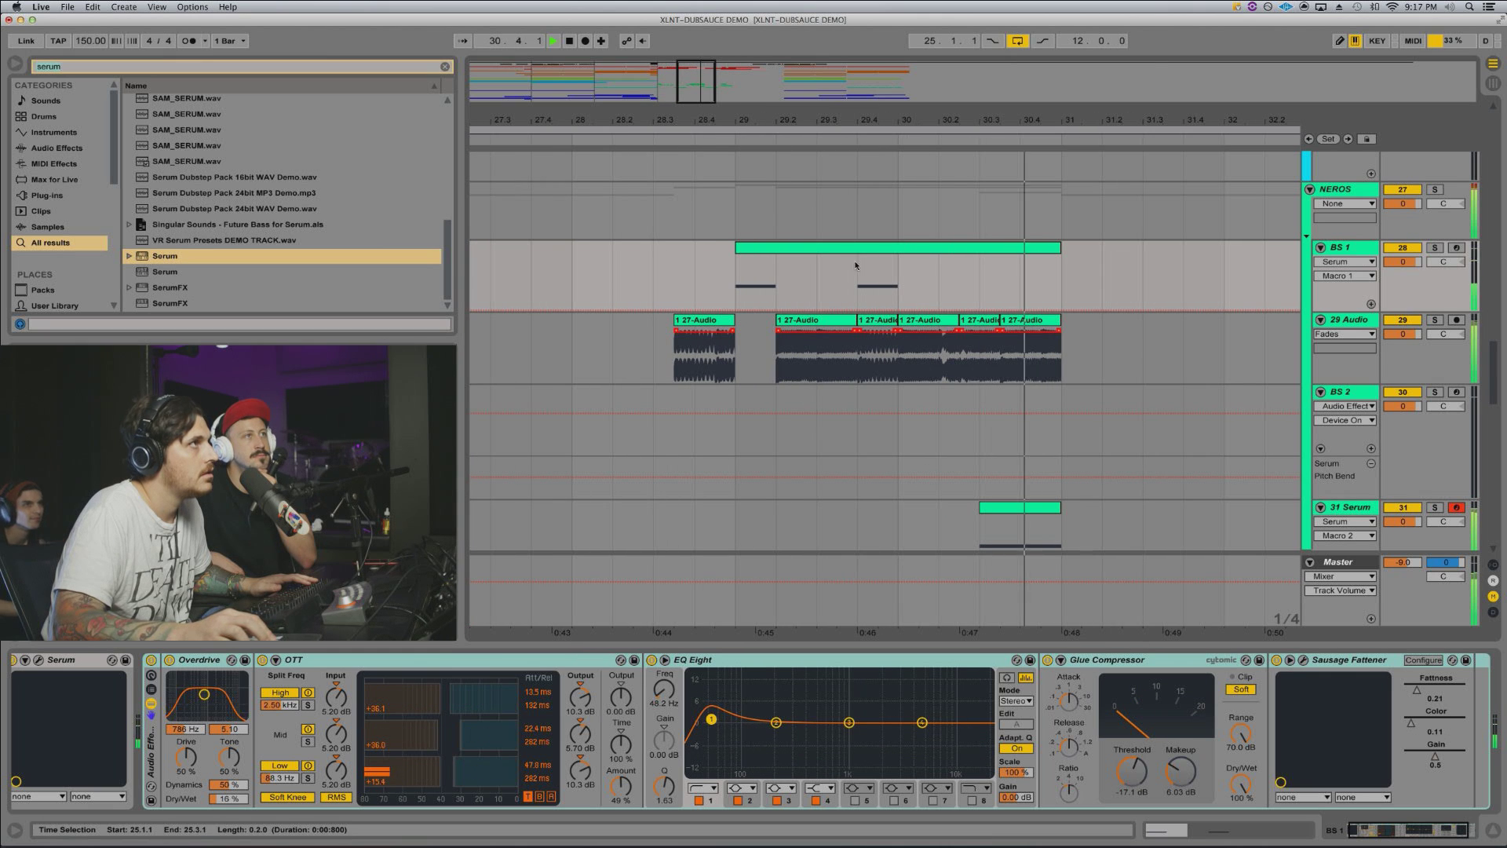
left_click(887, 272)
key("space")
key("Delete")
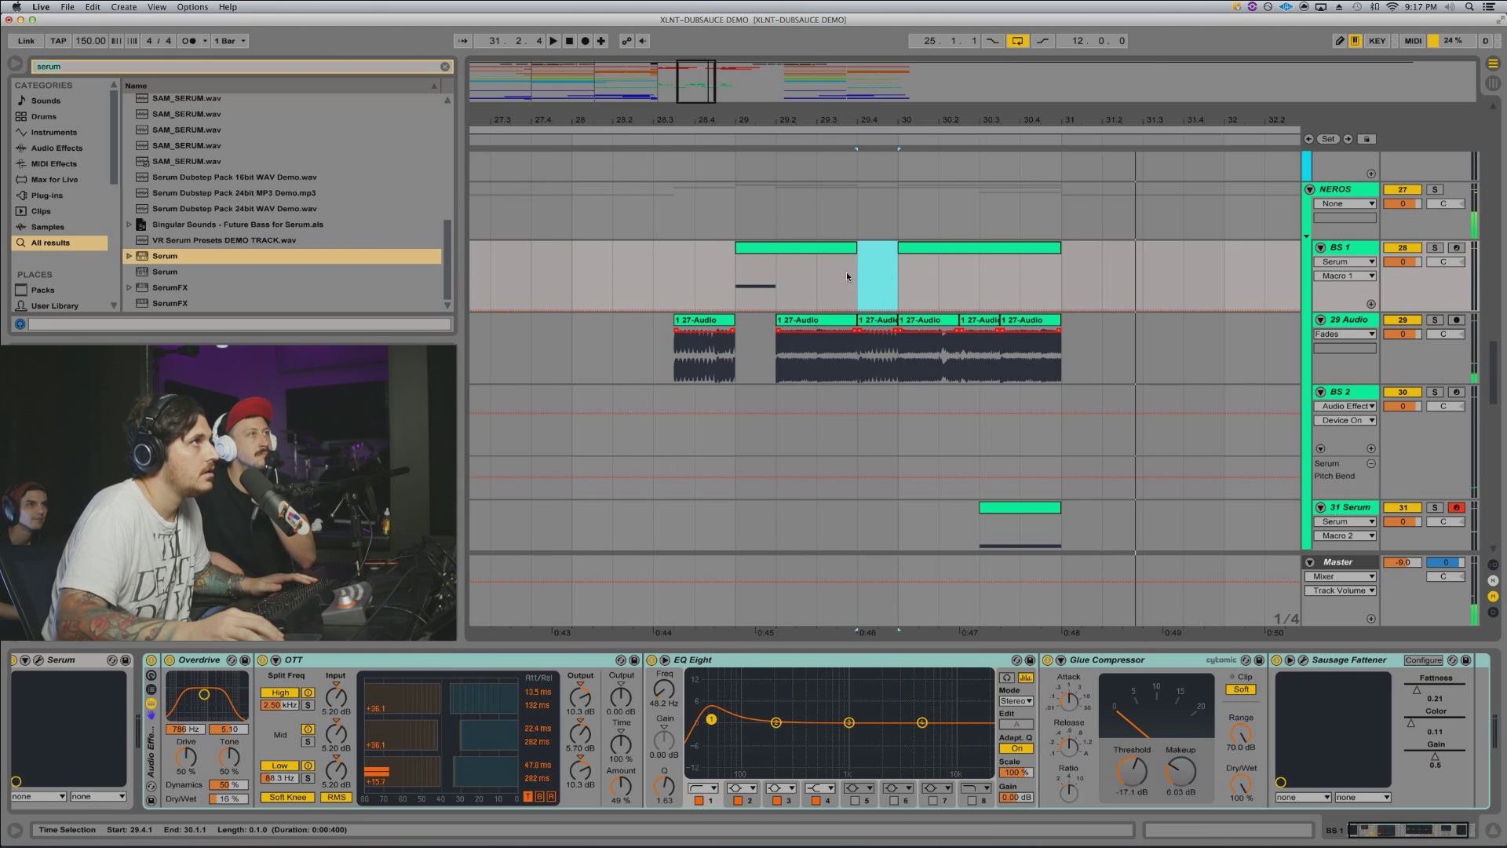
Step: Audition the arrangement from 29.1.1 to check how BS 1 leads into the 29 Audio clips
left_click(748, 273)
key("space")
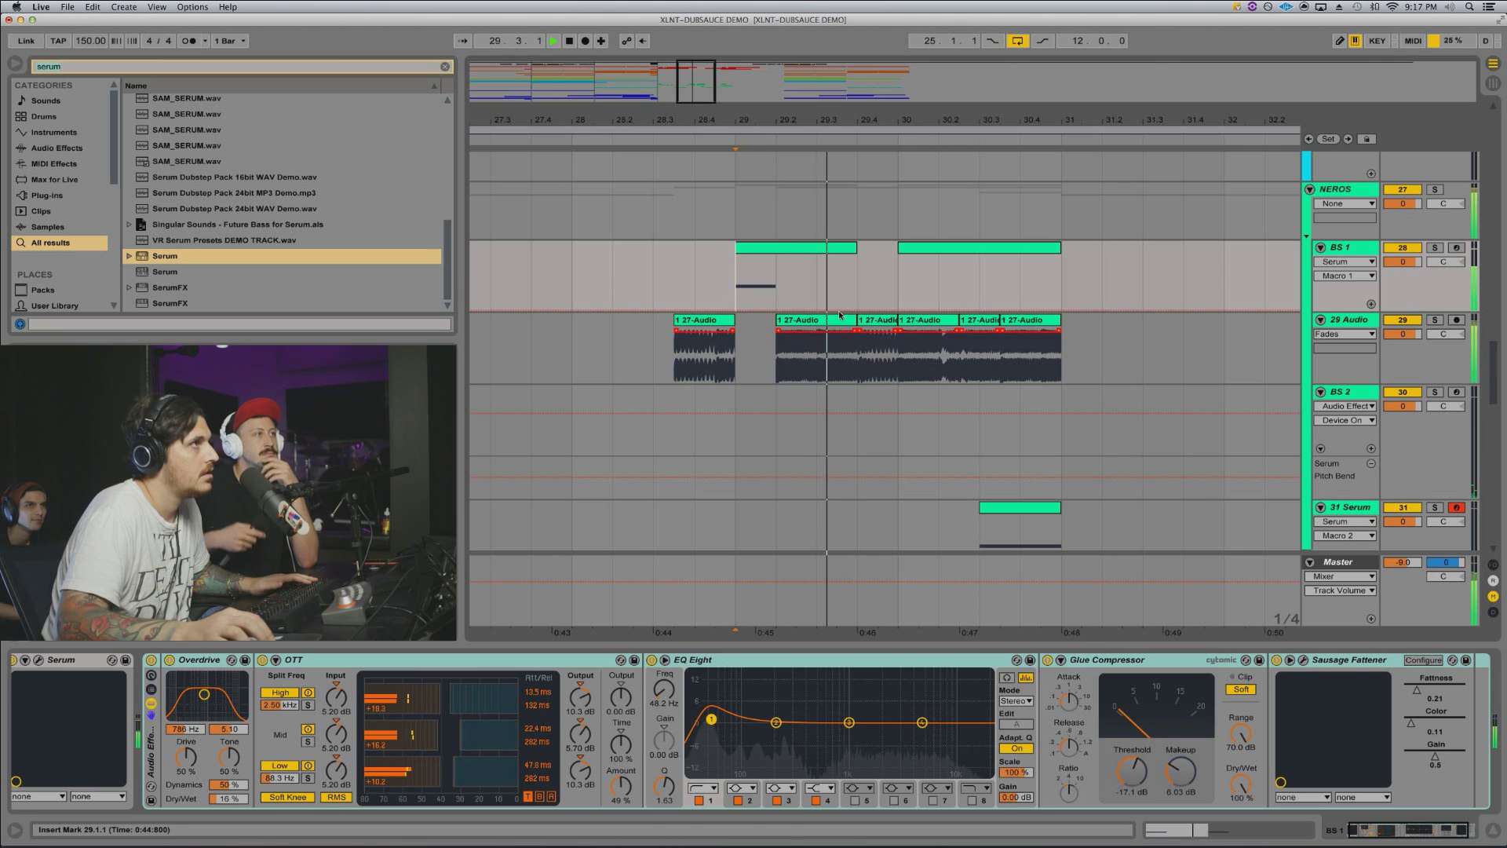
key("space")
key("space")
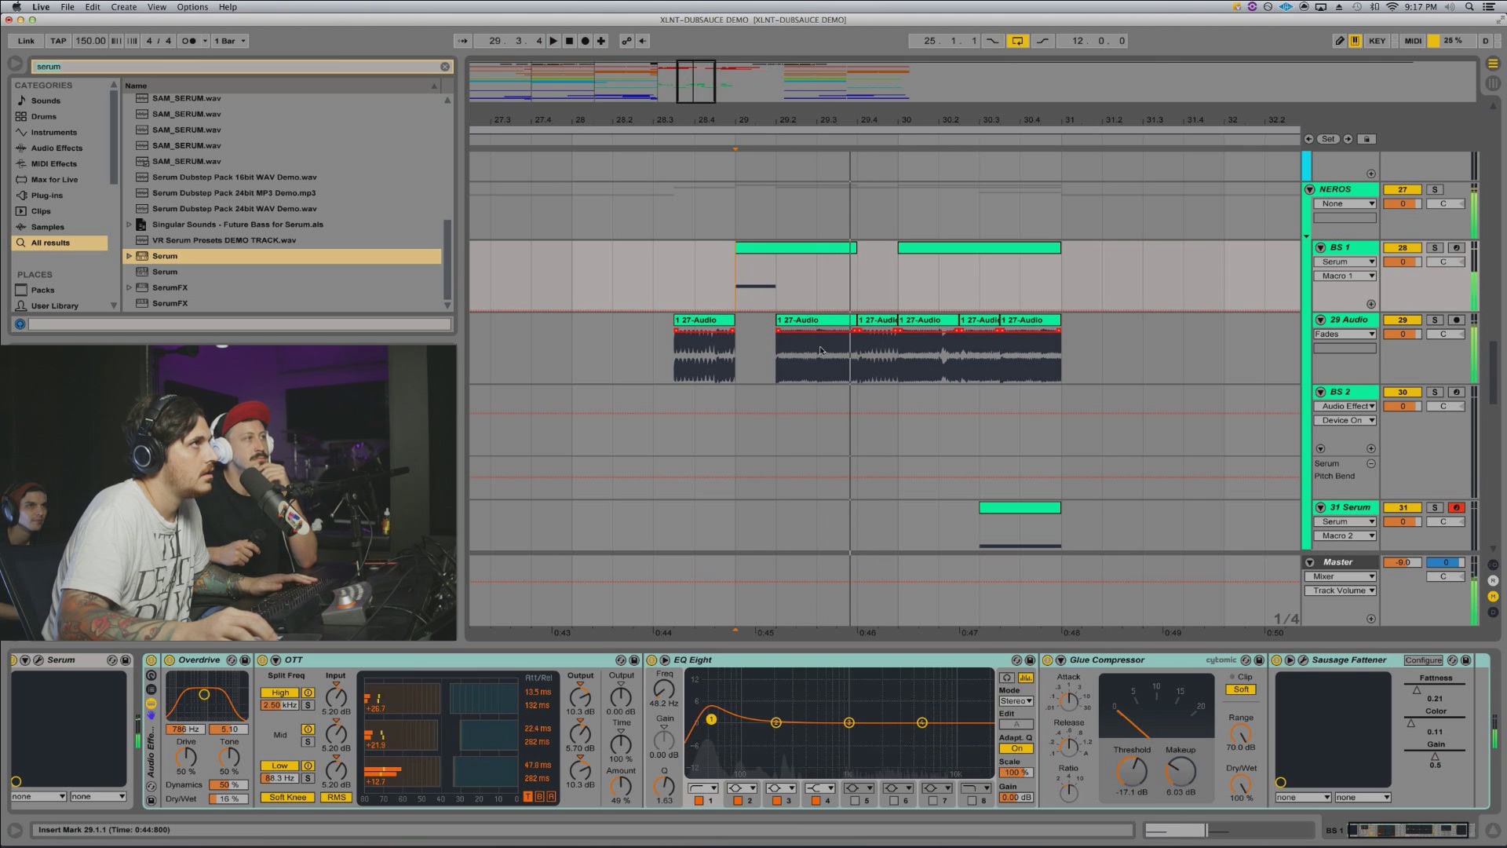
key("space")
key("space")
key("space")
Step: Split the clip on the 29 Audio track at 29.2.3 and 29.3.1, and audition it from bar 29
left_click_drag(824, 121, 819, 241)
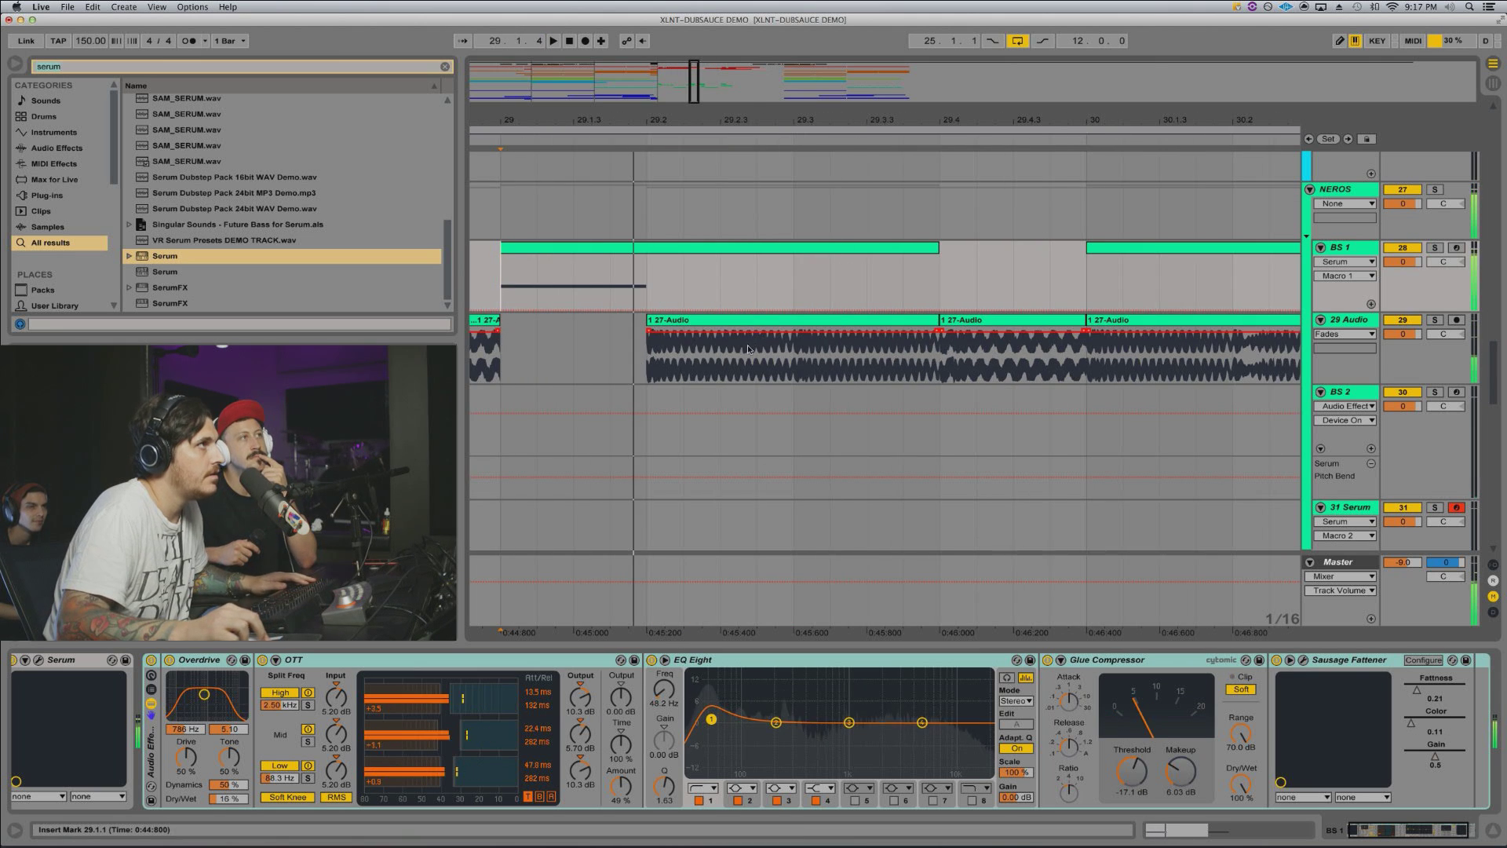
left_click(710, 359)
key("shift+Right")
key("shift+Right")
key("super+e")
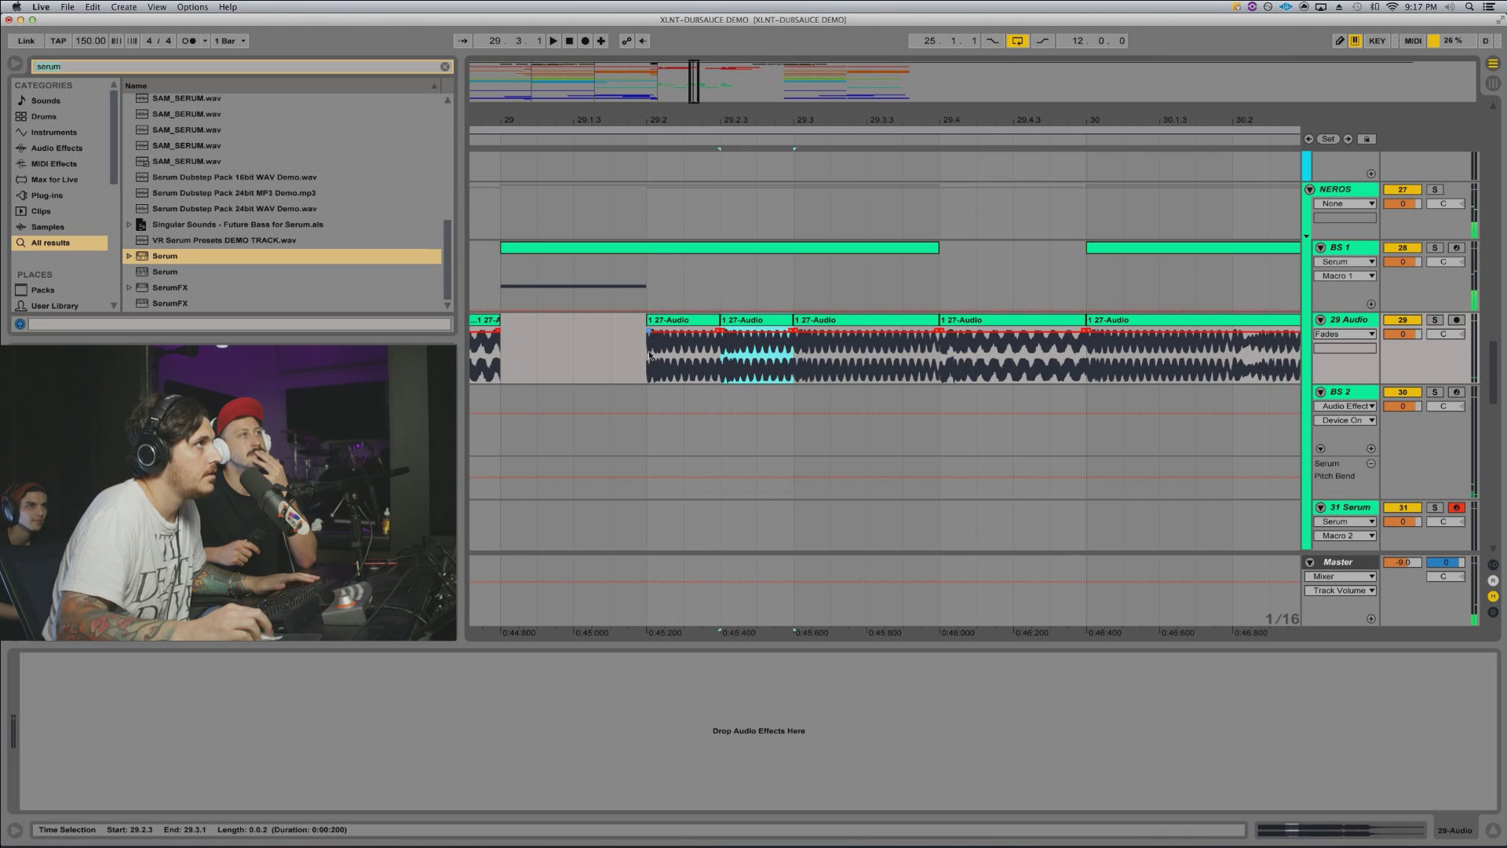
left_click(522, 273)
key("space")
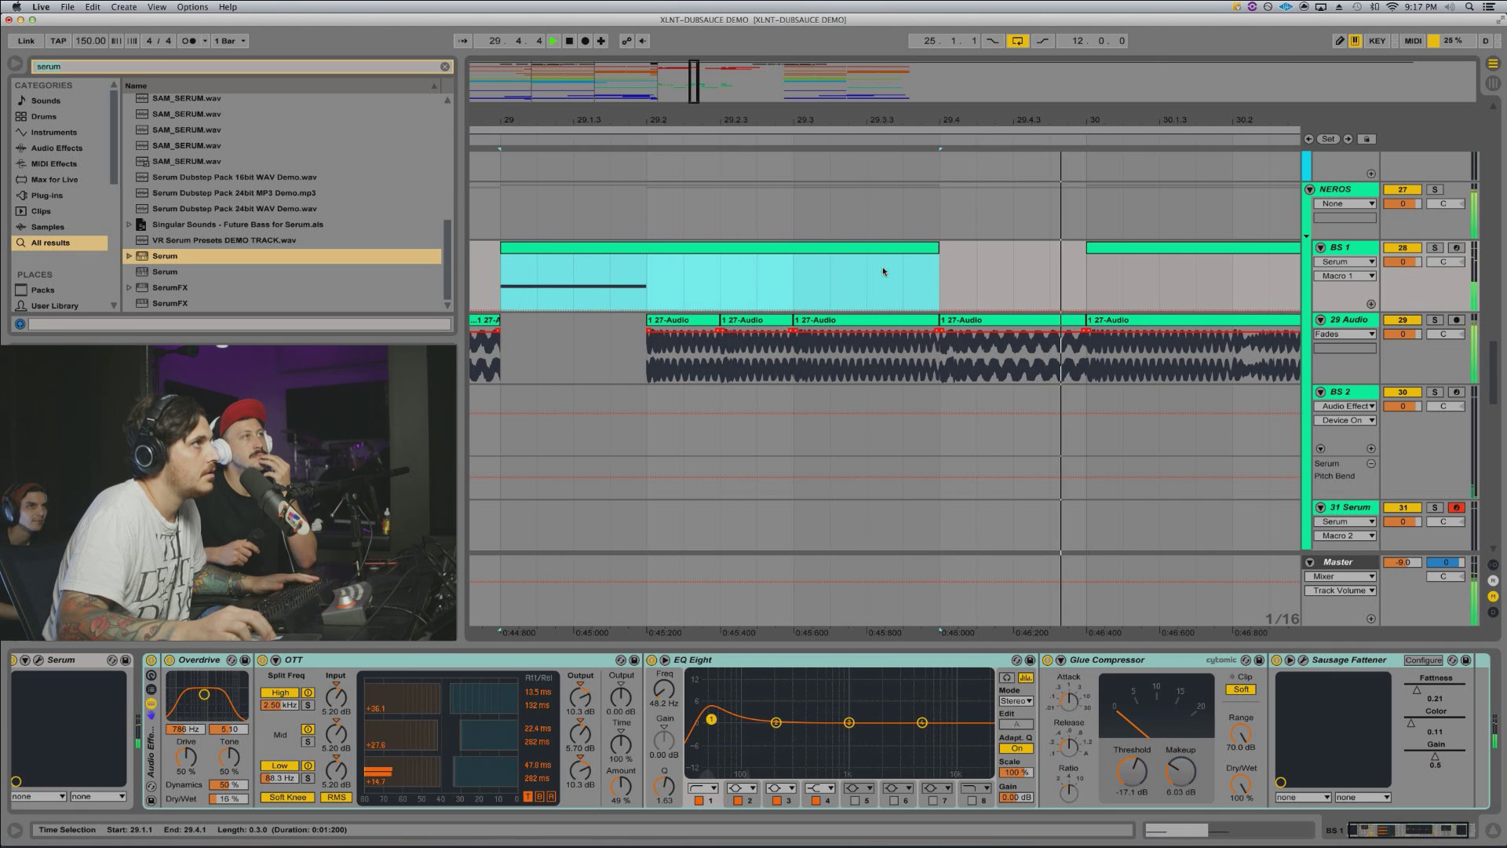
Step: Copy the 29 Audio clip spanning 29.2.1 to 29.2.3 to 29.4.1 on the same track, and play back from bar 29
left_click(628, 318)
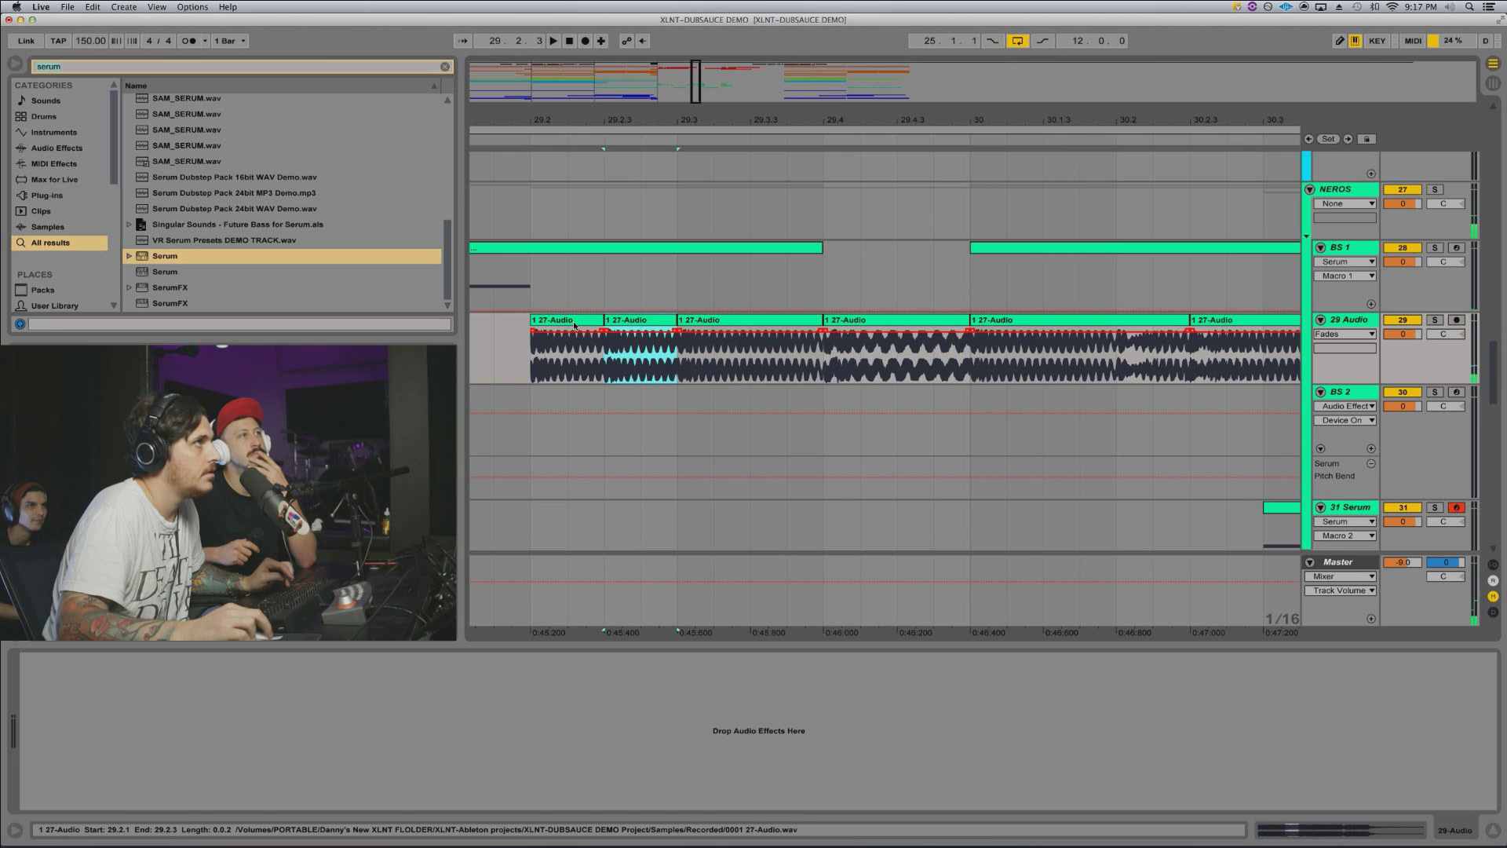
left_click_drag(573, 324, 873, 369)
scroll(873, 369, "left", 5)
left_click(775, 248)
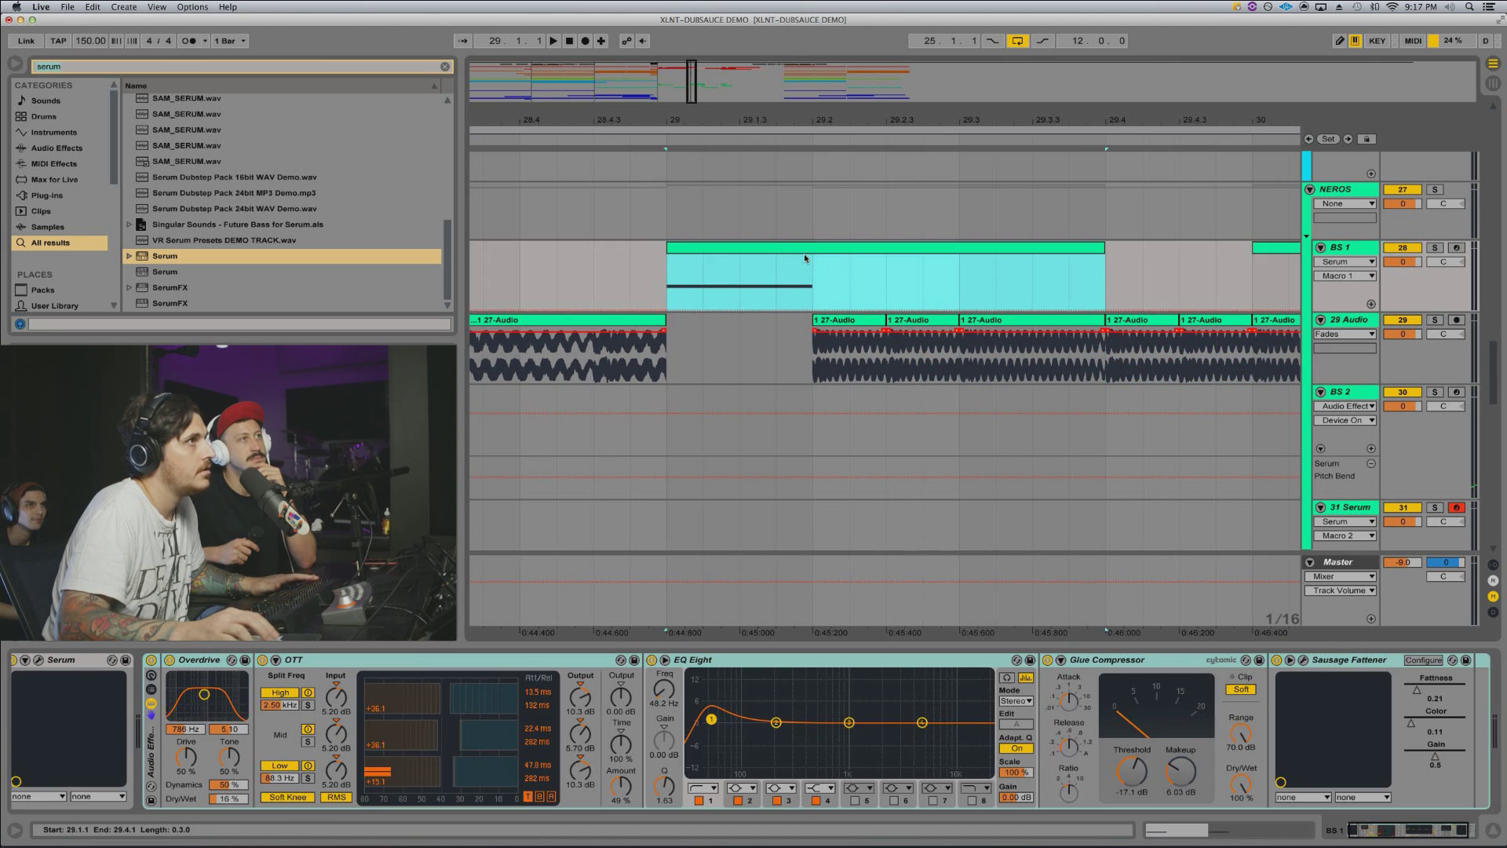
key("space")
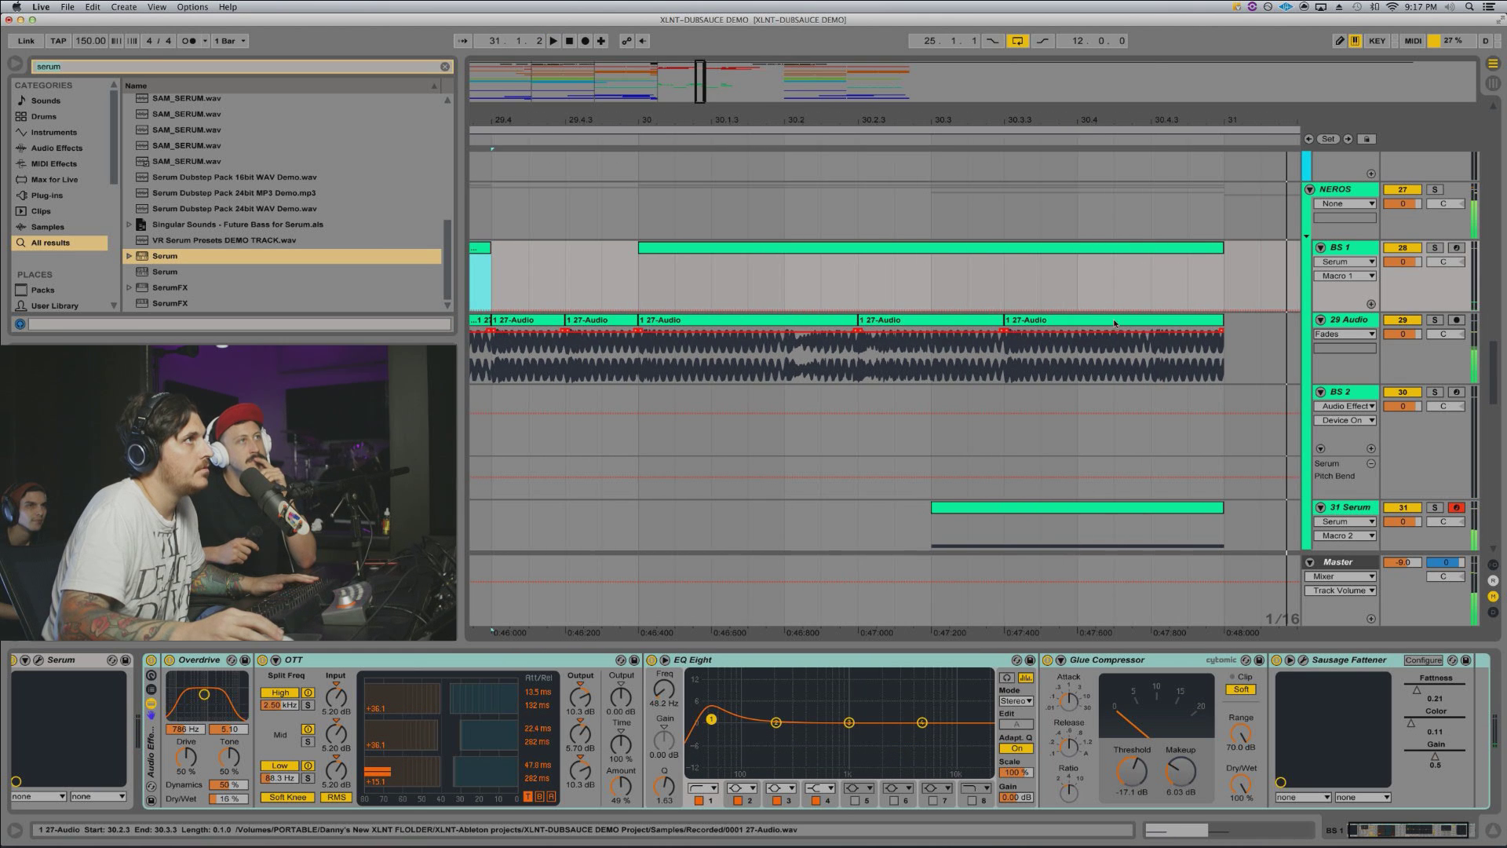
key("space")
Step: Split the 29 Audio clip at 30.3.1 and deactivate the clips from there to 31.1.1
left_click_drag(1025, 128, 1025, 82)
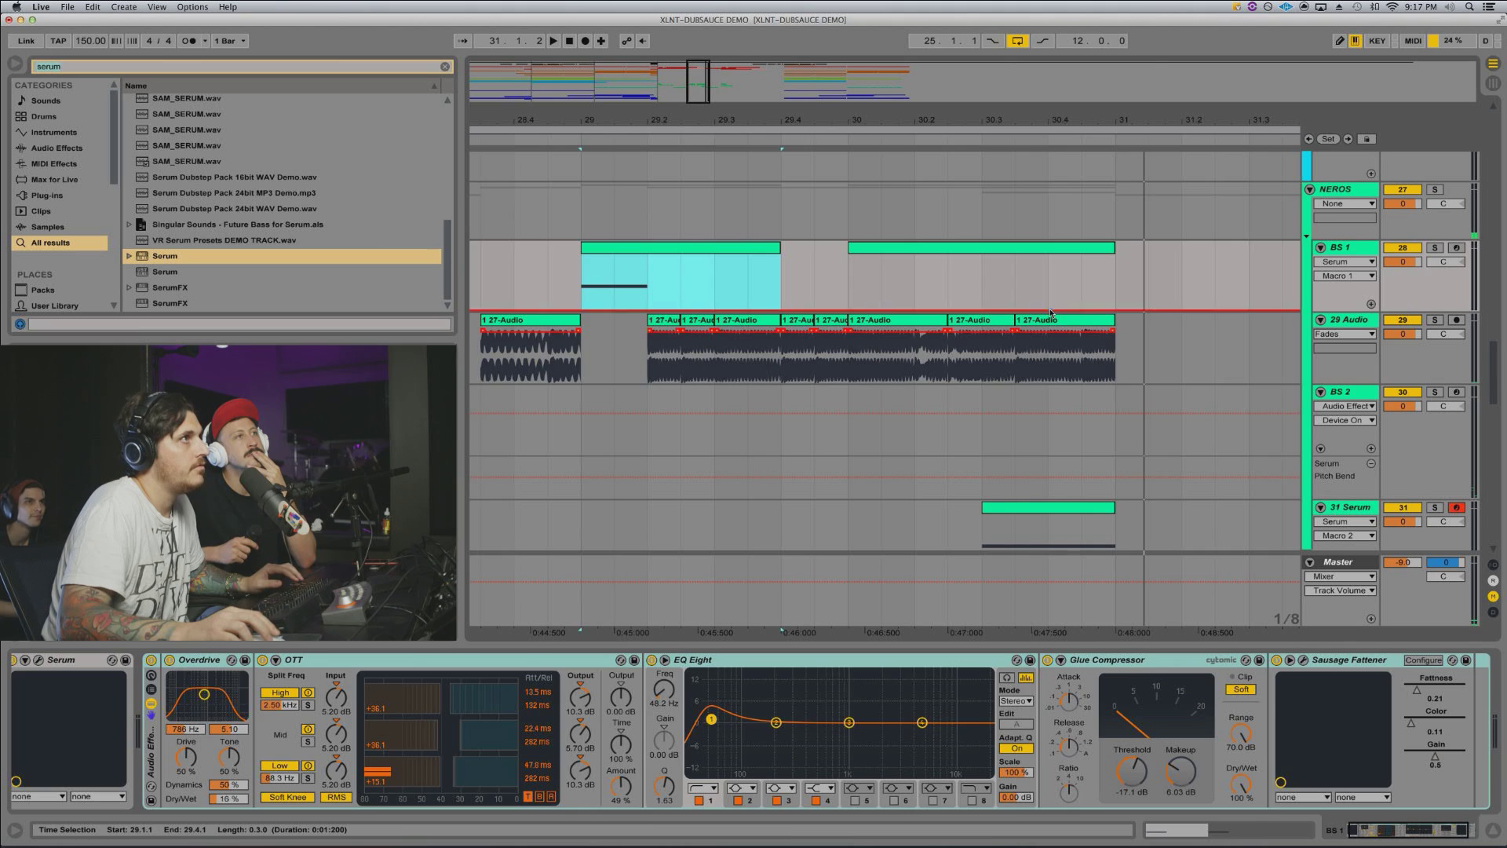
left_click(1051, 321)
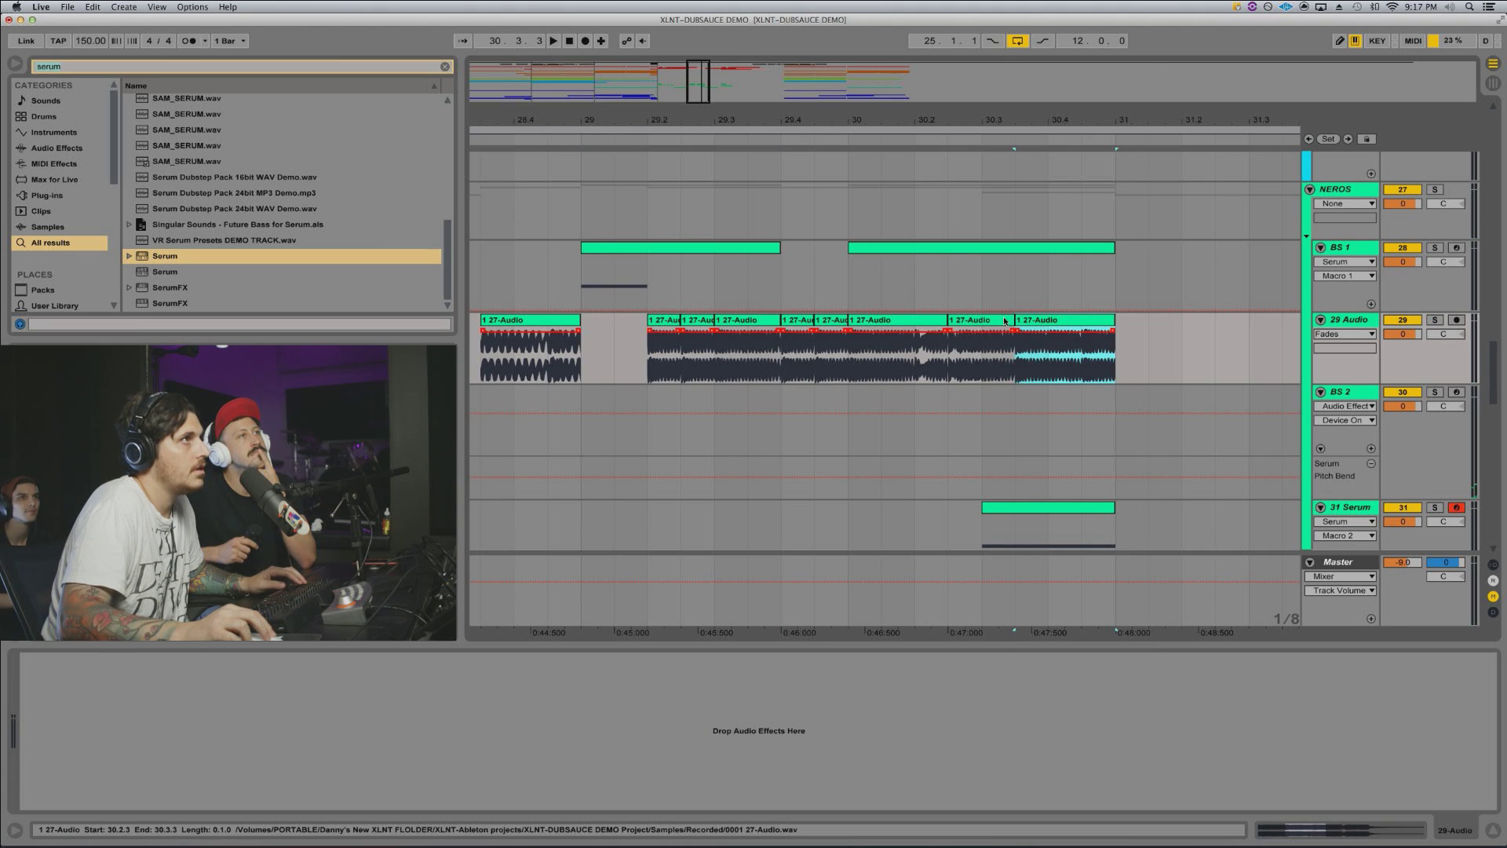
left_click(981, 351)
left_click(1004, 334)
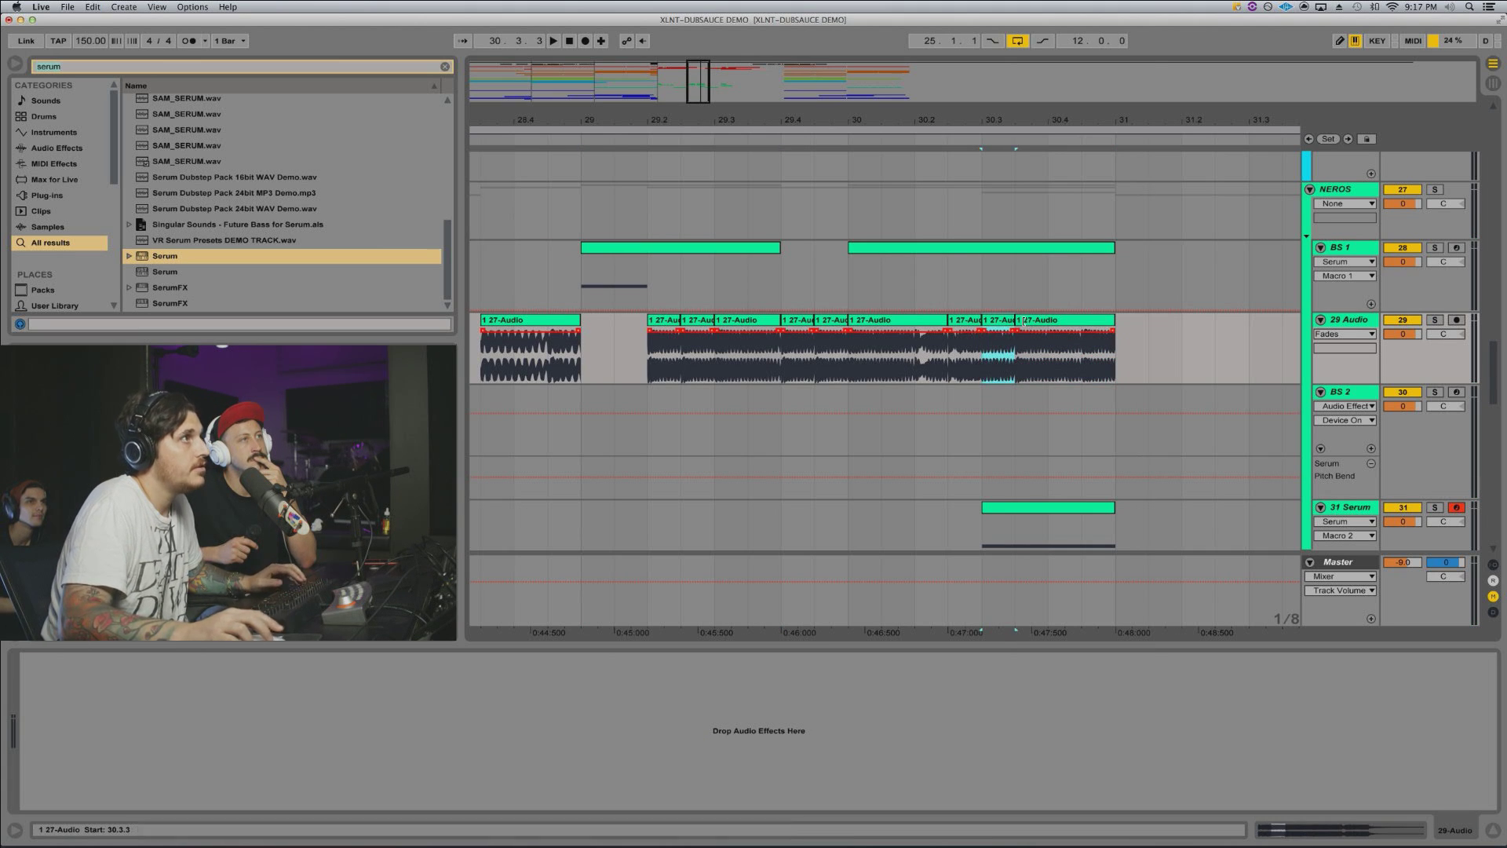
left_click(1030, 324, "shift")
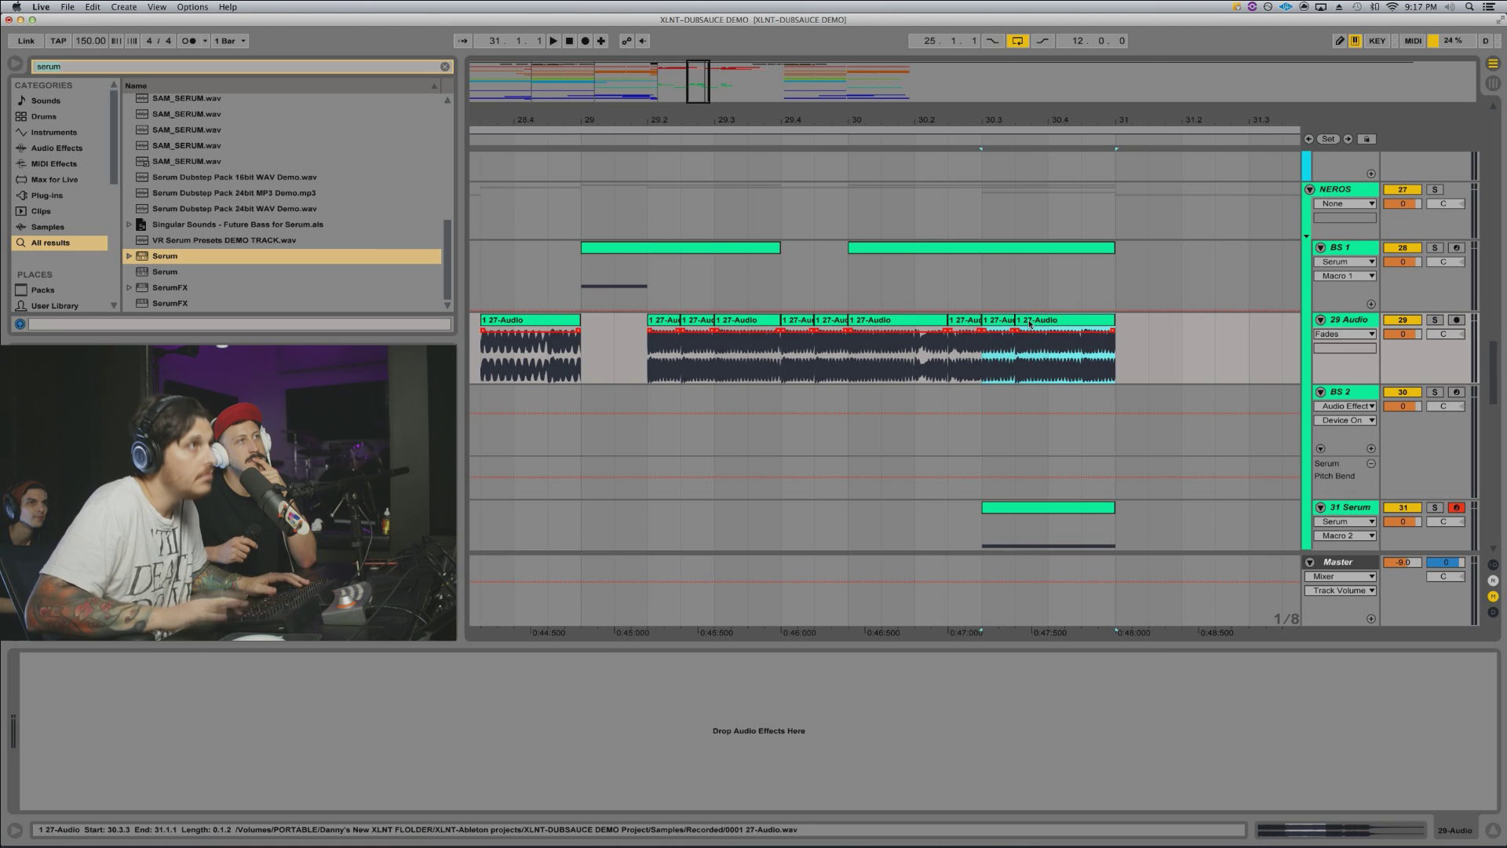
key("0")
Step: Play the arrangement from 30.3.1 to hear the 31 Serum clip without the audio clips
key("space")
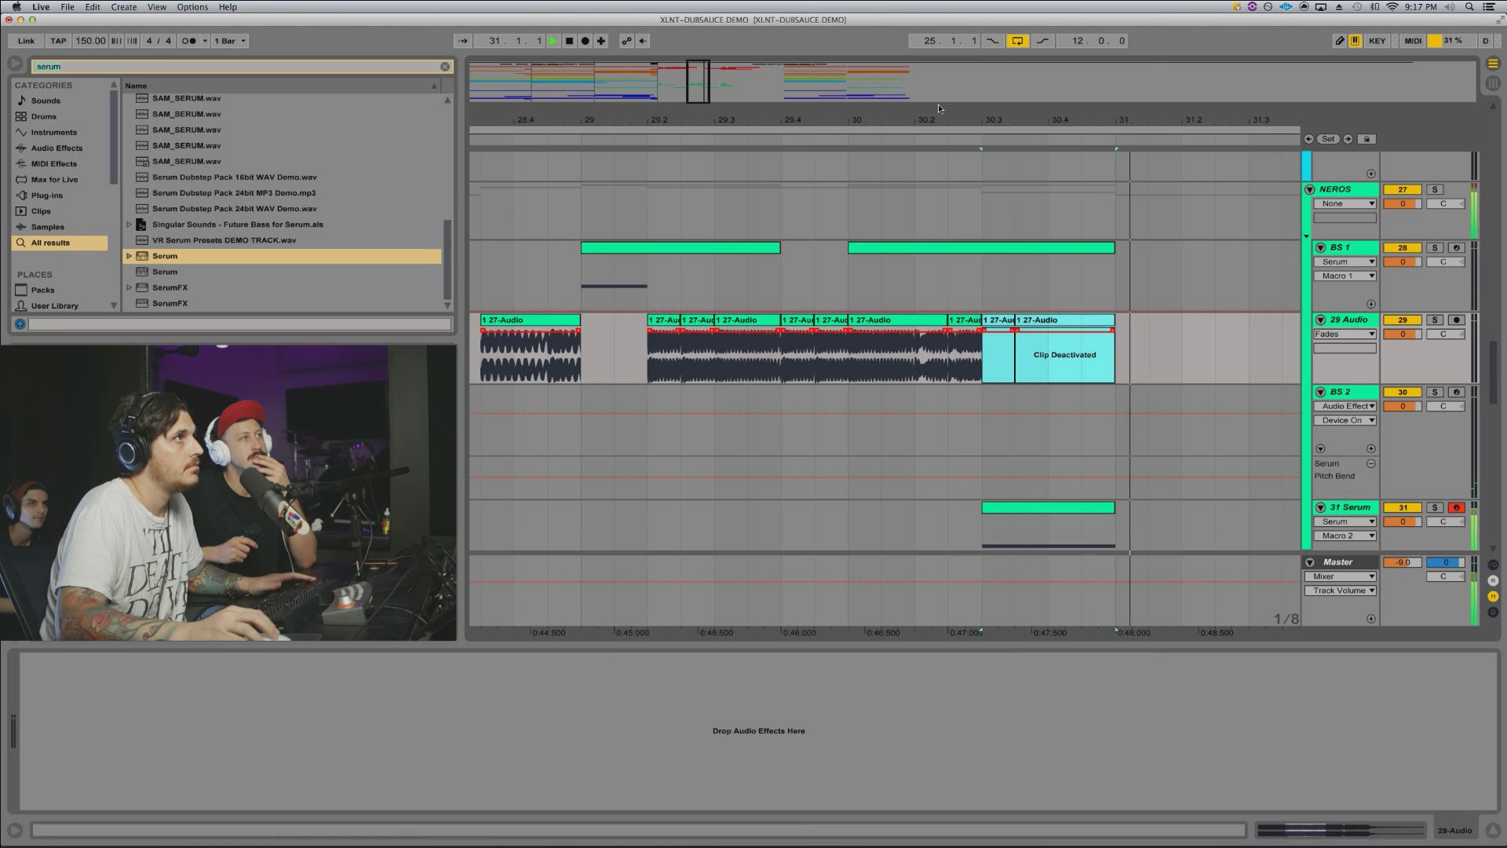
key("minus")
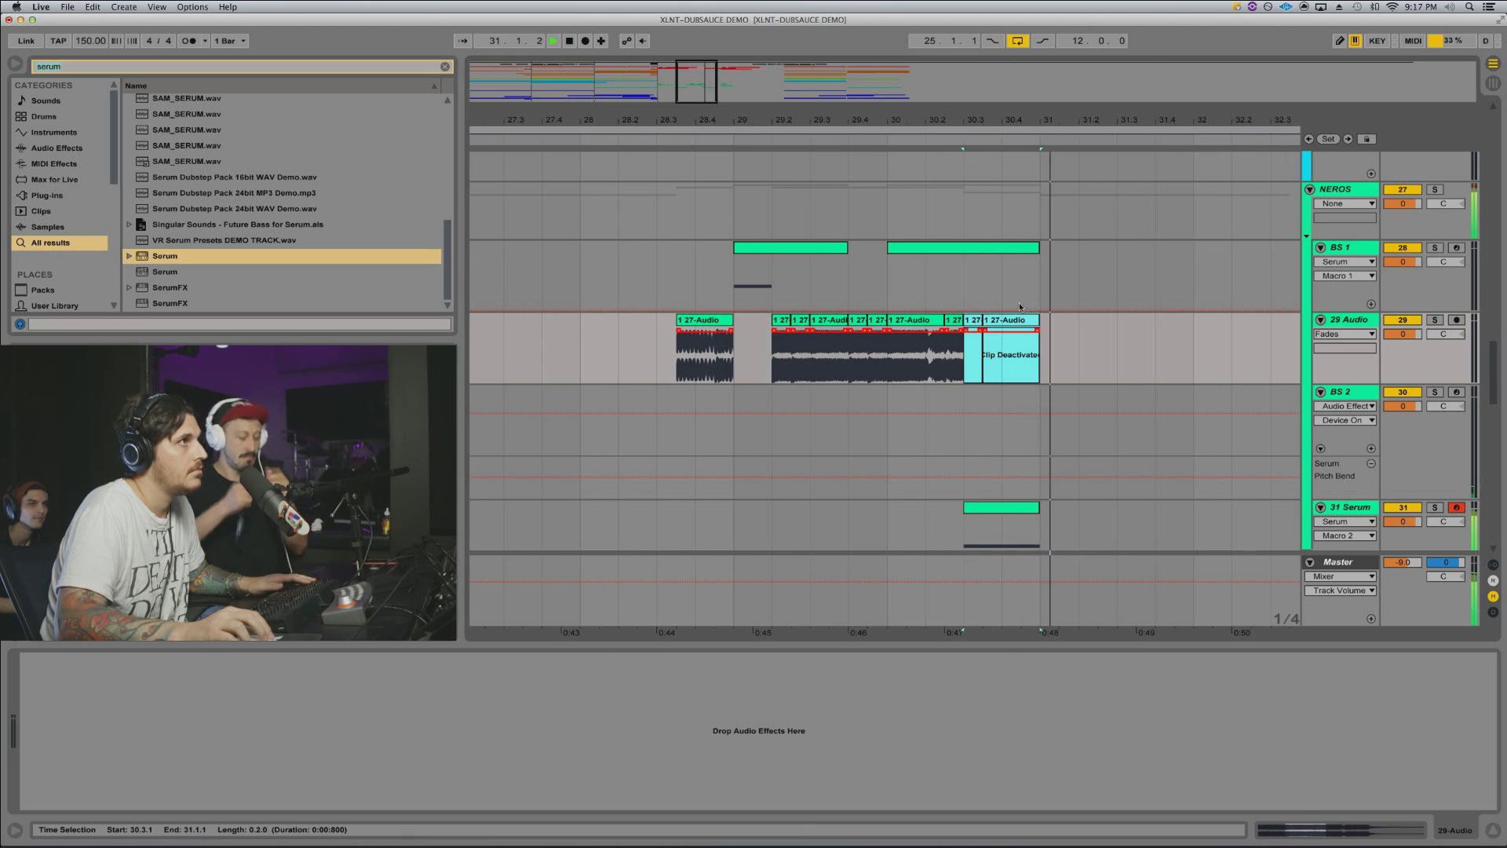
scroll(1022, 314, "down", 5)
key("space")
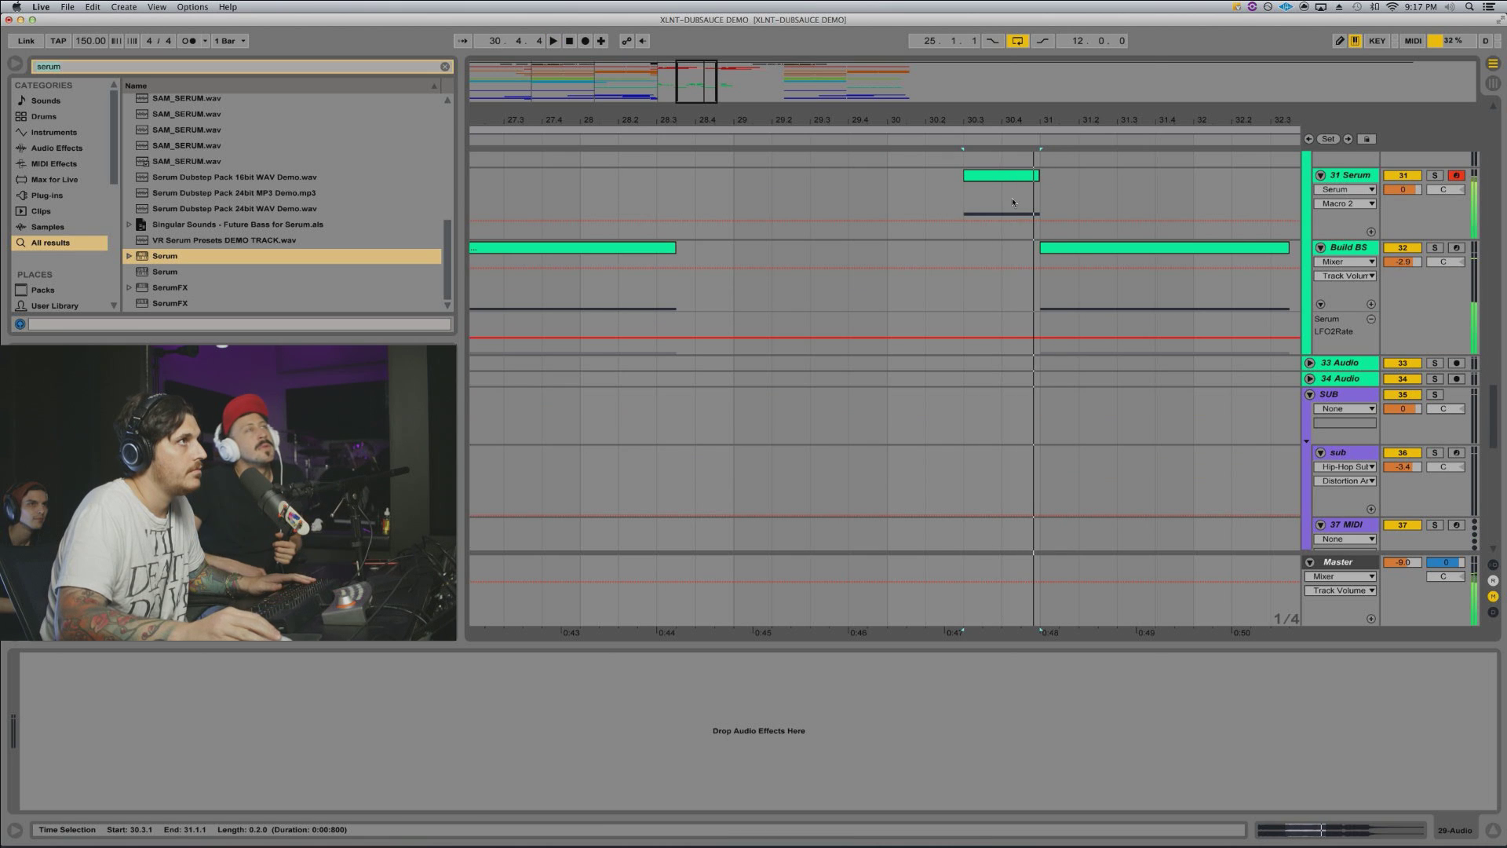
Step: Open the 31 Serum clip at 30.3.1, shorten its G1 note to end at 1.2.3, and play it
left_click(1012, 197)
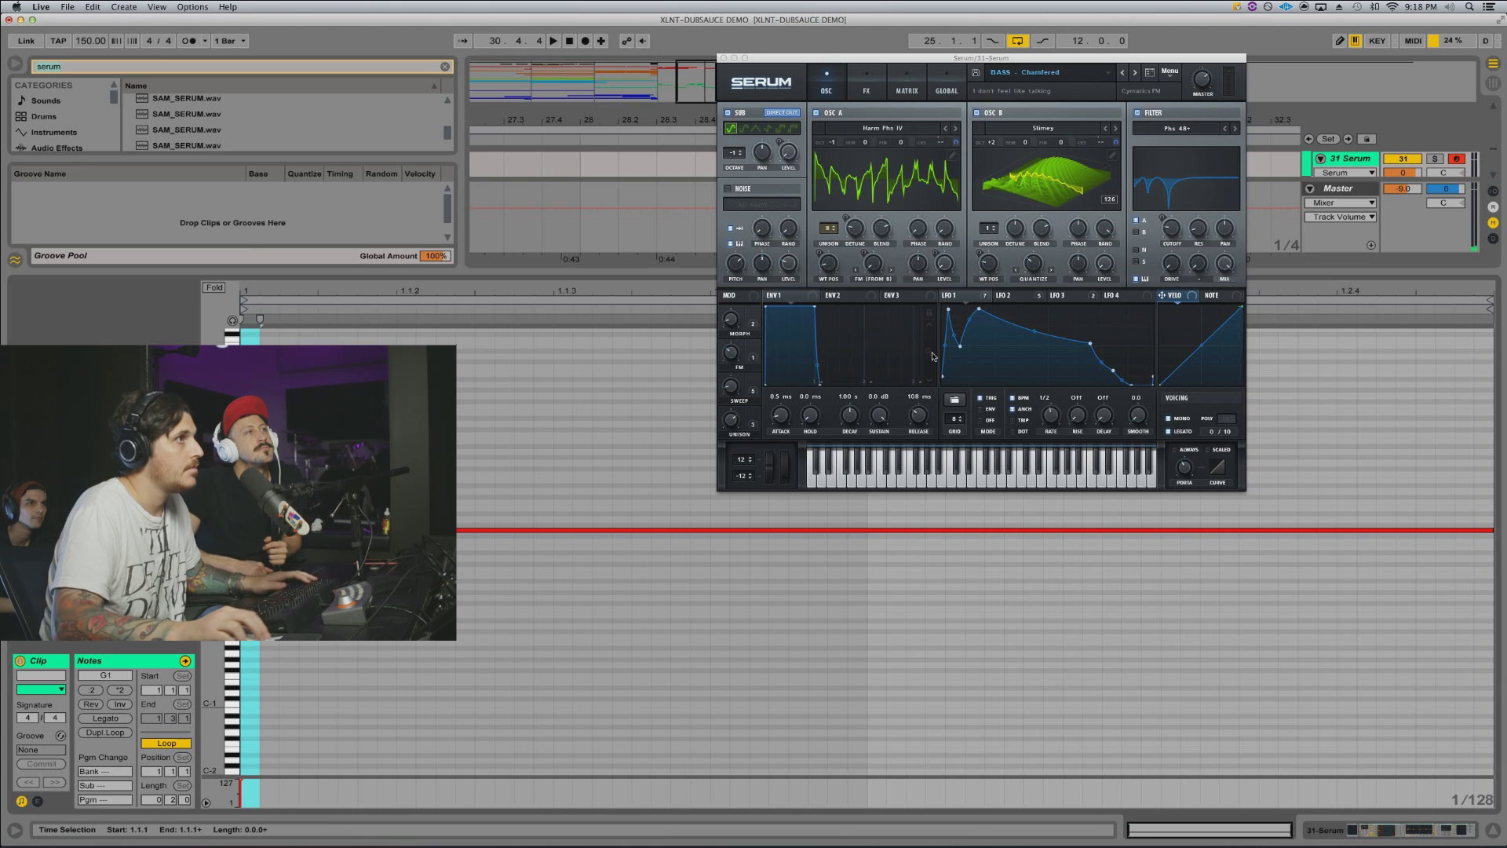
left_click_drag(1356, 461, 1315, 606)
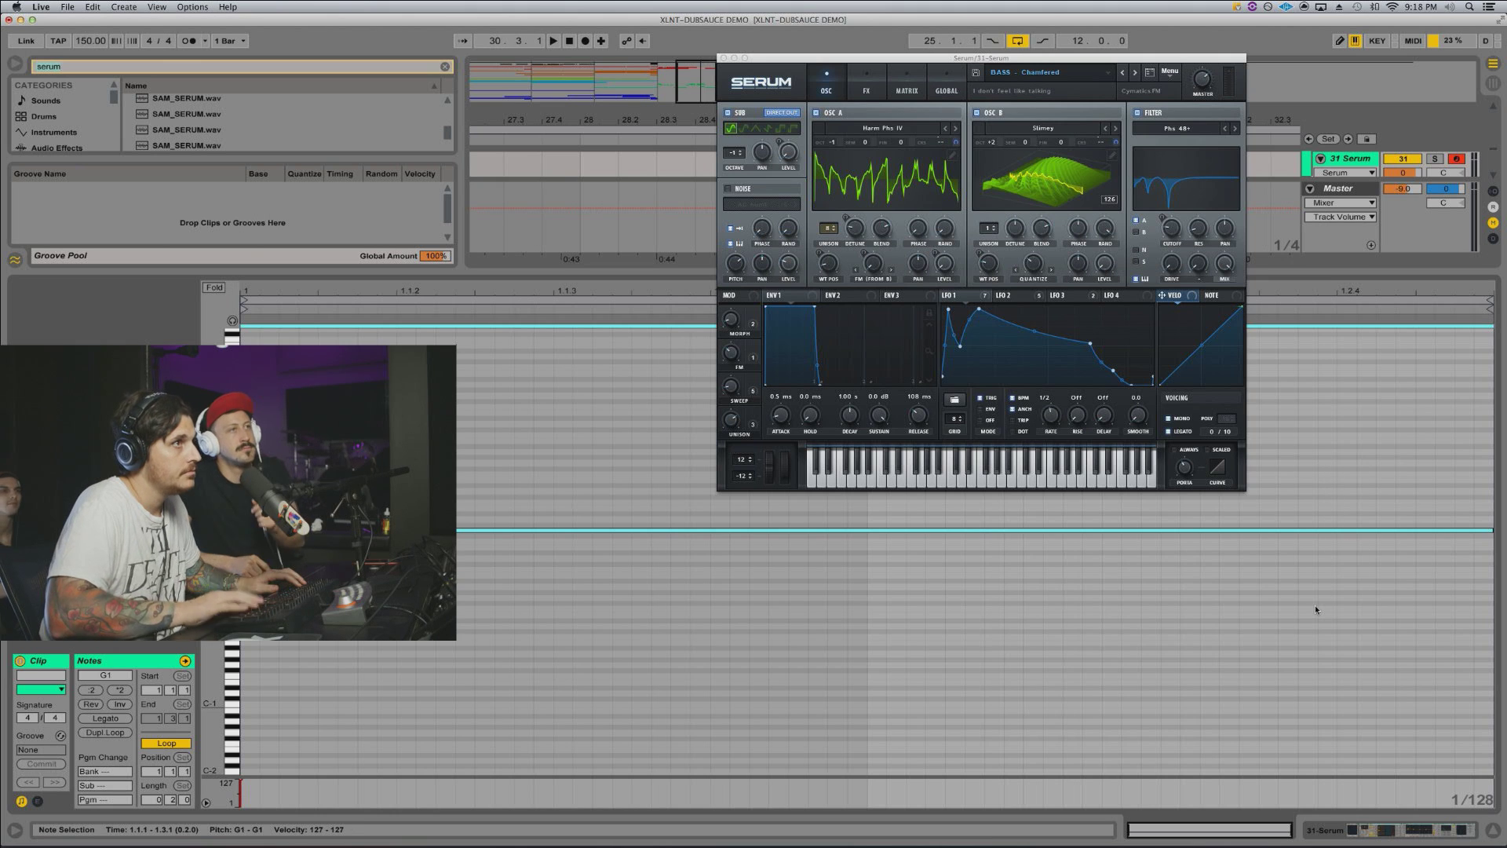
key("shift+Left")
key("shift+Left")
key("shift+Left")
key("shift+Left")
key("shift+Left")
key("shift+Left")
key("shift+Left")
key("shift+Left")
key("shift+Left")
key("shift+Left")
key("shift+Left")
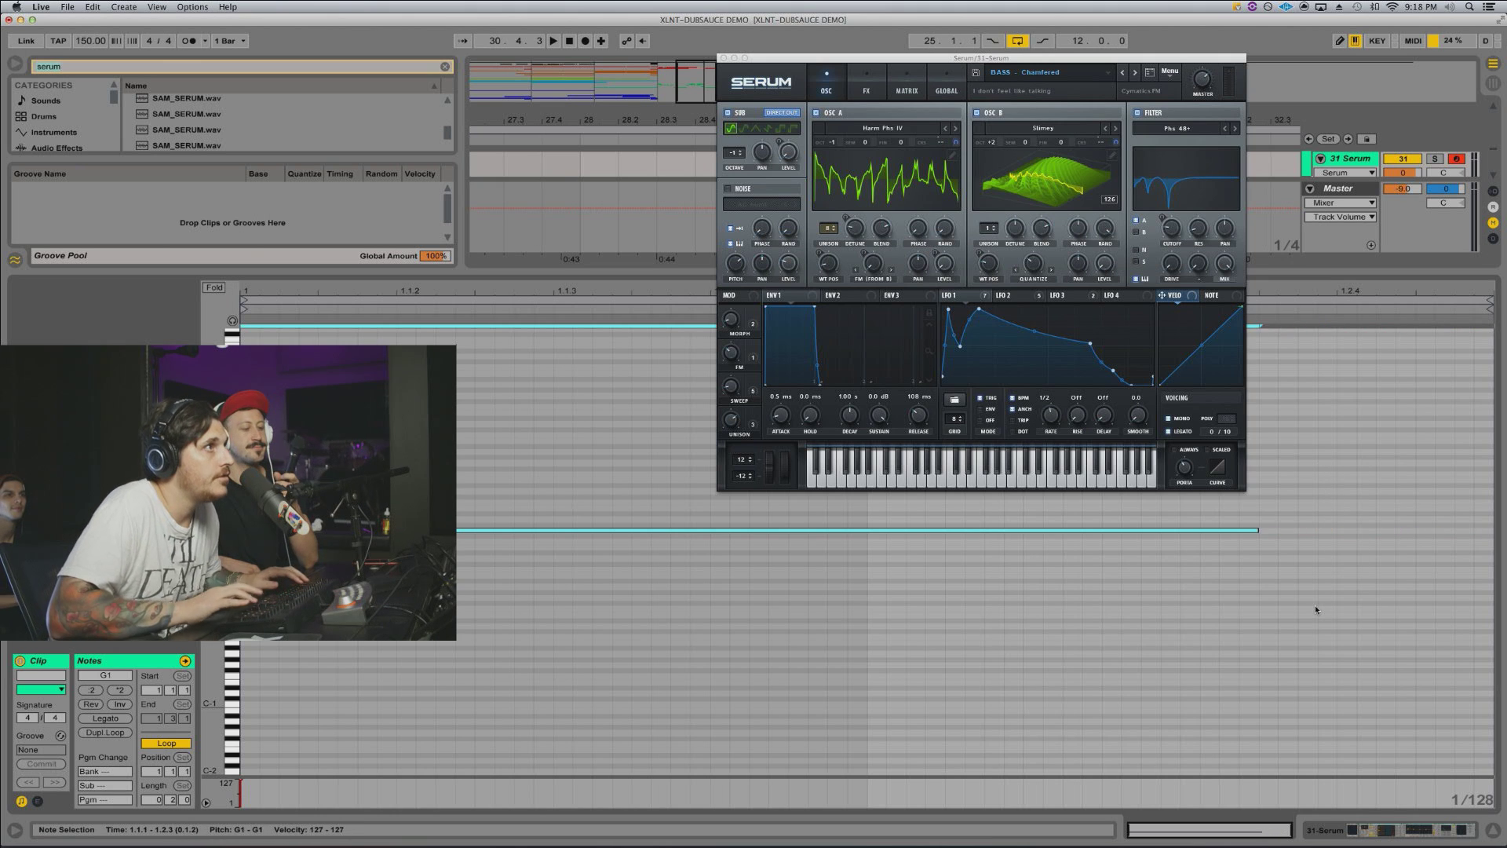
key("shift+Down")
key("shift+Left")
key("shift+Up")
key("space")
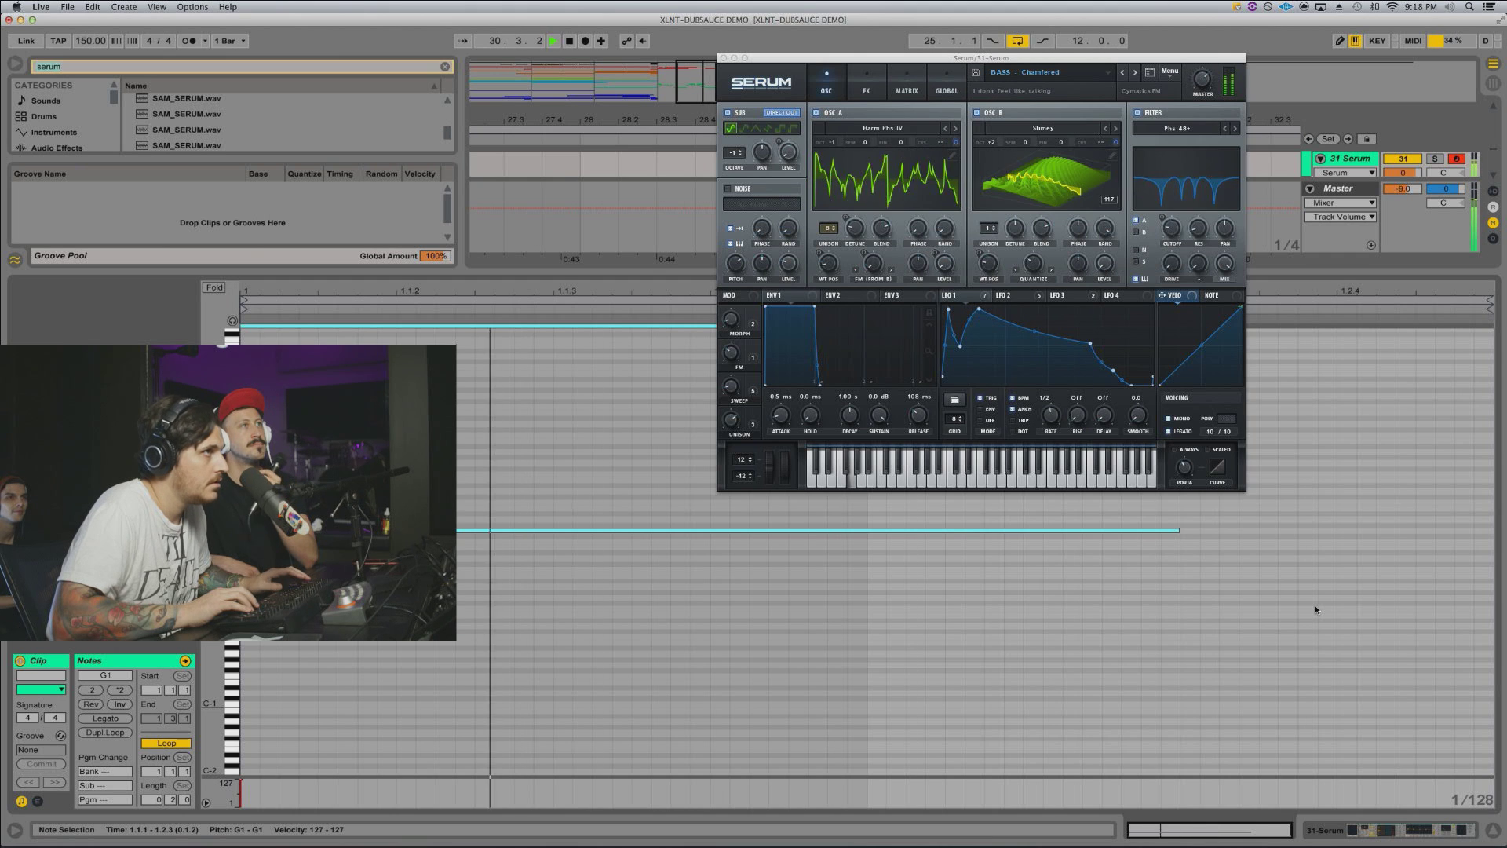
Step: Duplicate the G1 note to 1.2.3, shorten the copy to end at 1.3.1, and play the clip
key("super+d")
key("space")
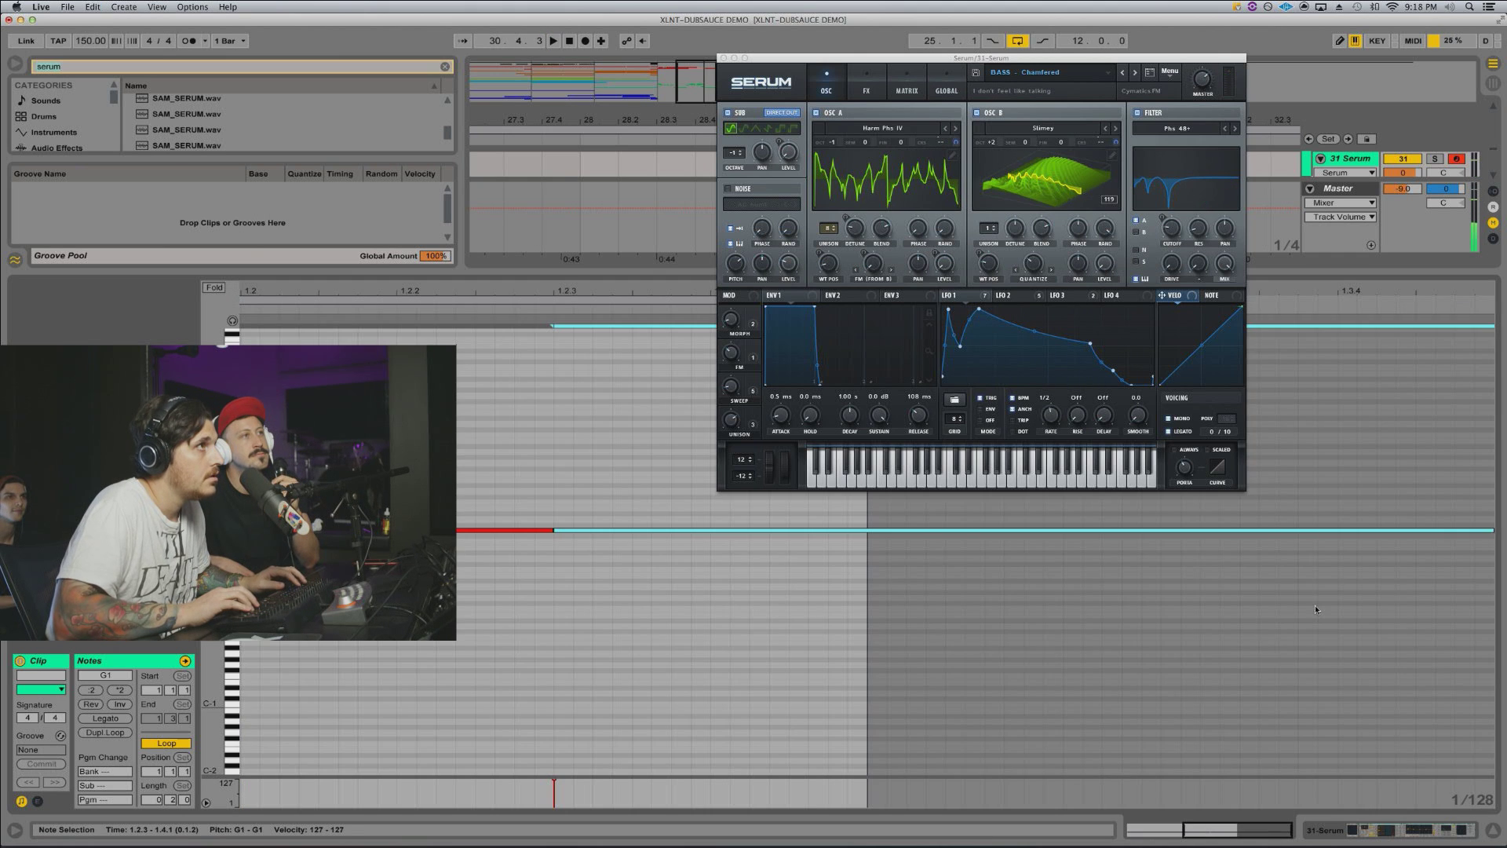
key("shift+Left")
key("shift+Left")
key("shift+Left")
key("shift+Left")
key("shift+Left")
key("shift+Left")
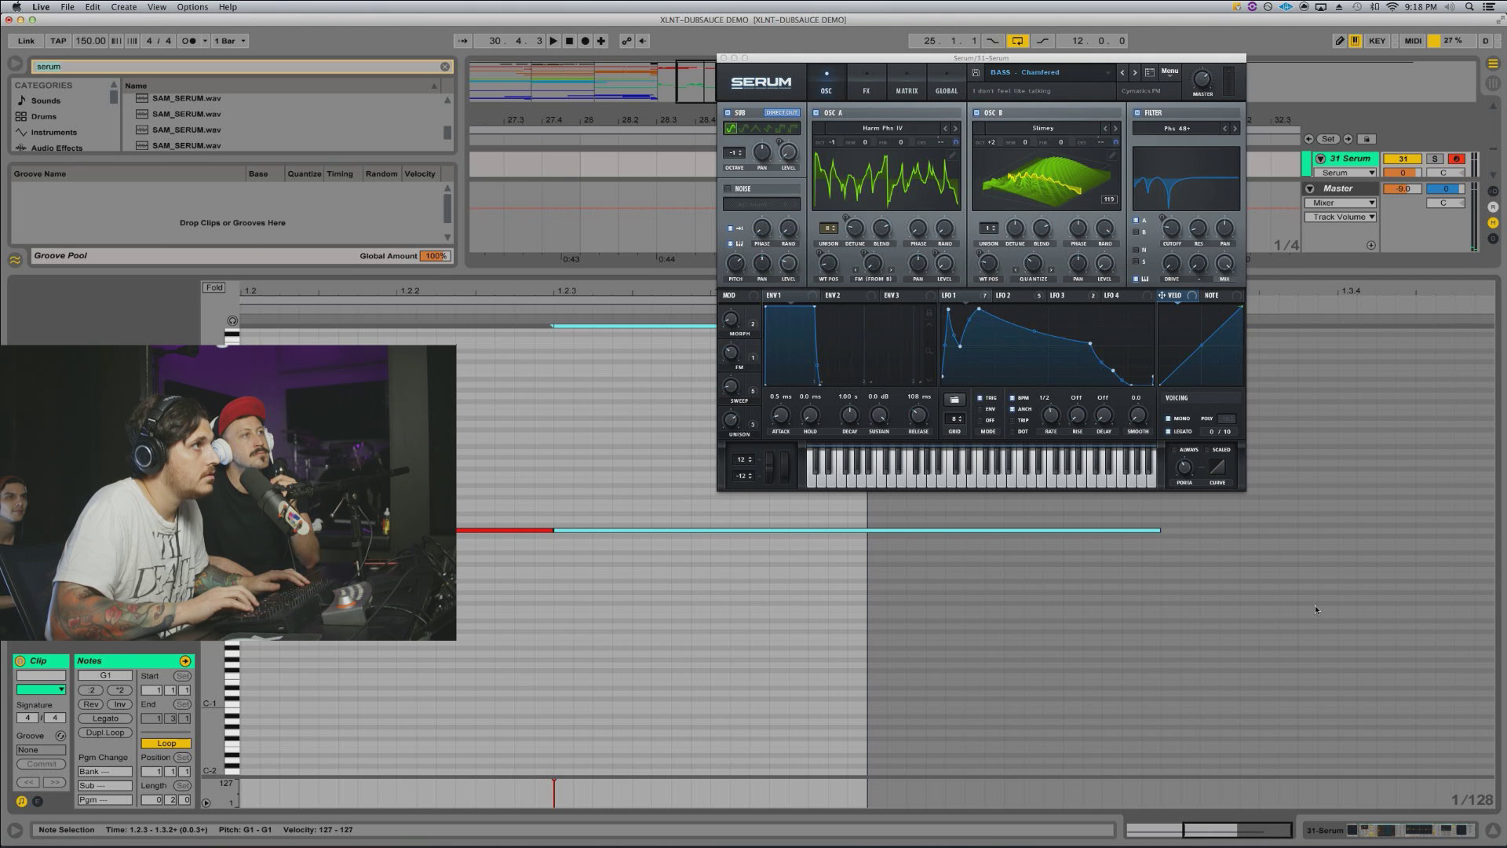
key("space")
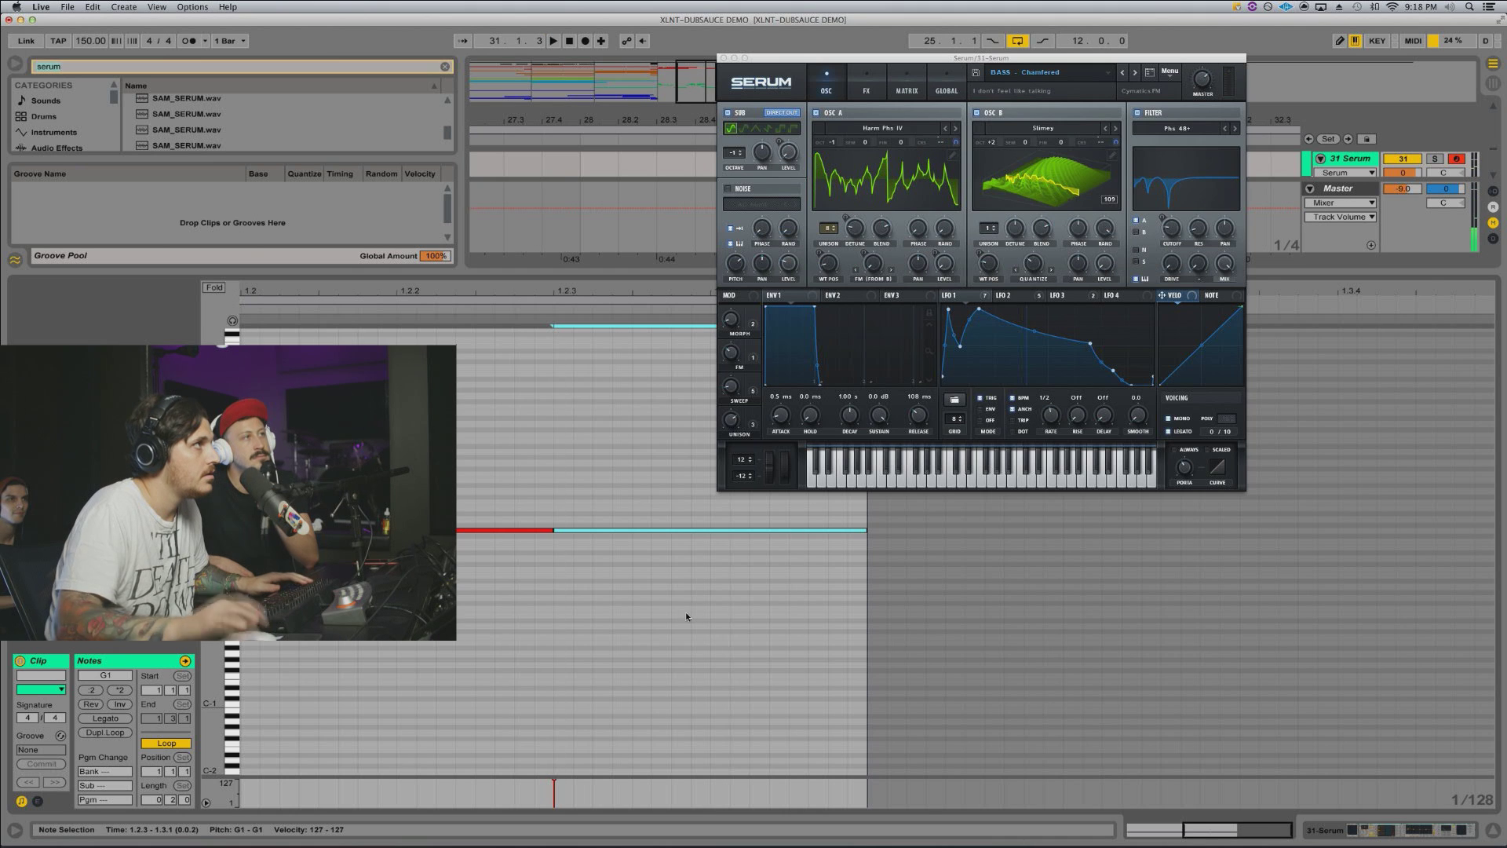
Step: Move the duplicated G1 note earlier so that it starts at 1.2.1
key("Left")
key("Left")
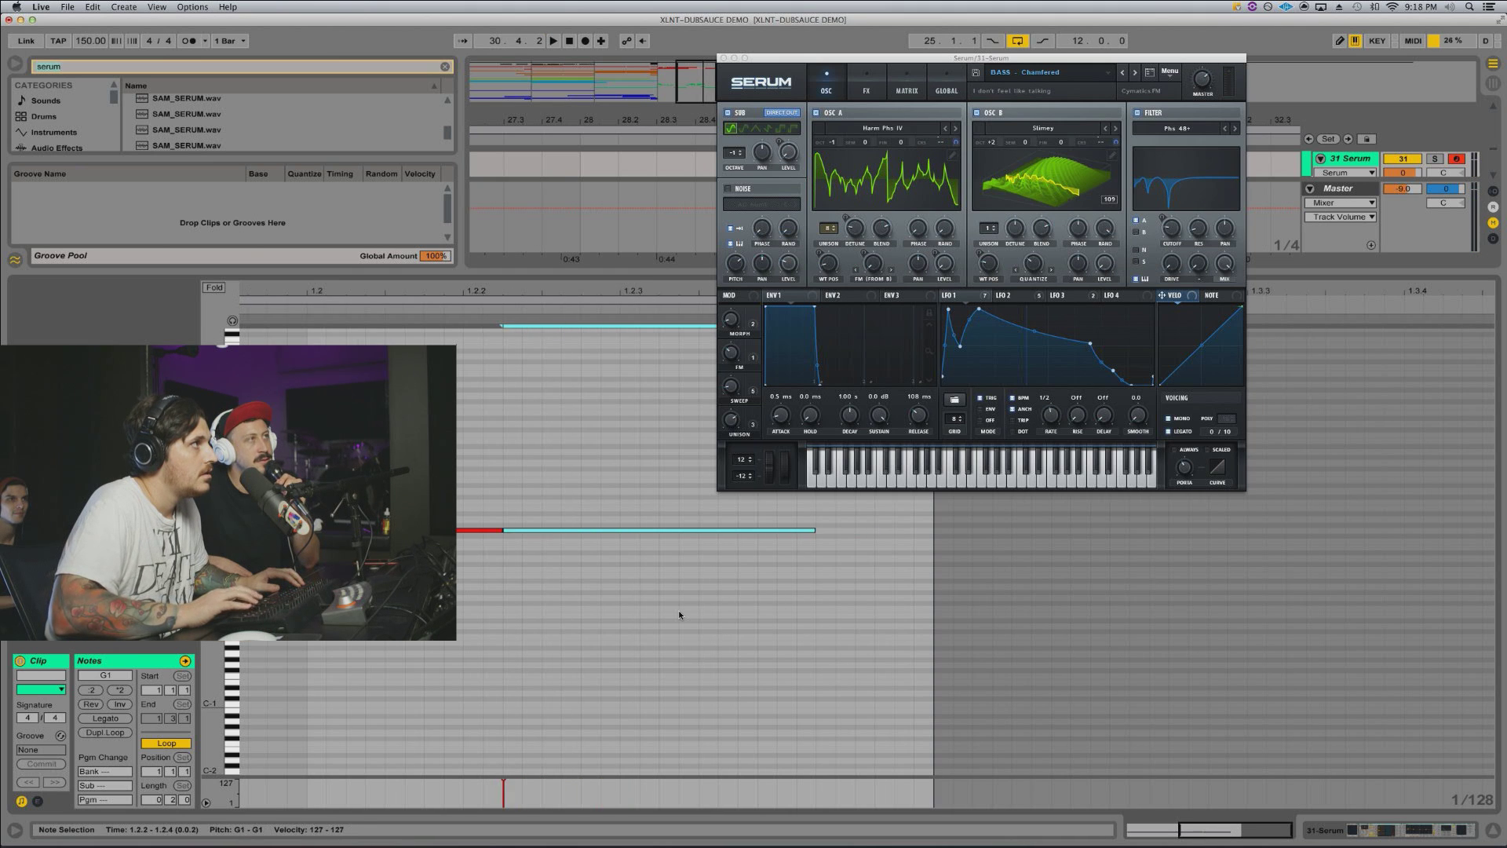
key("Left")
key("Left")
key("Left")
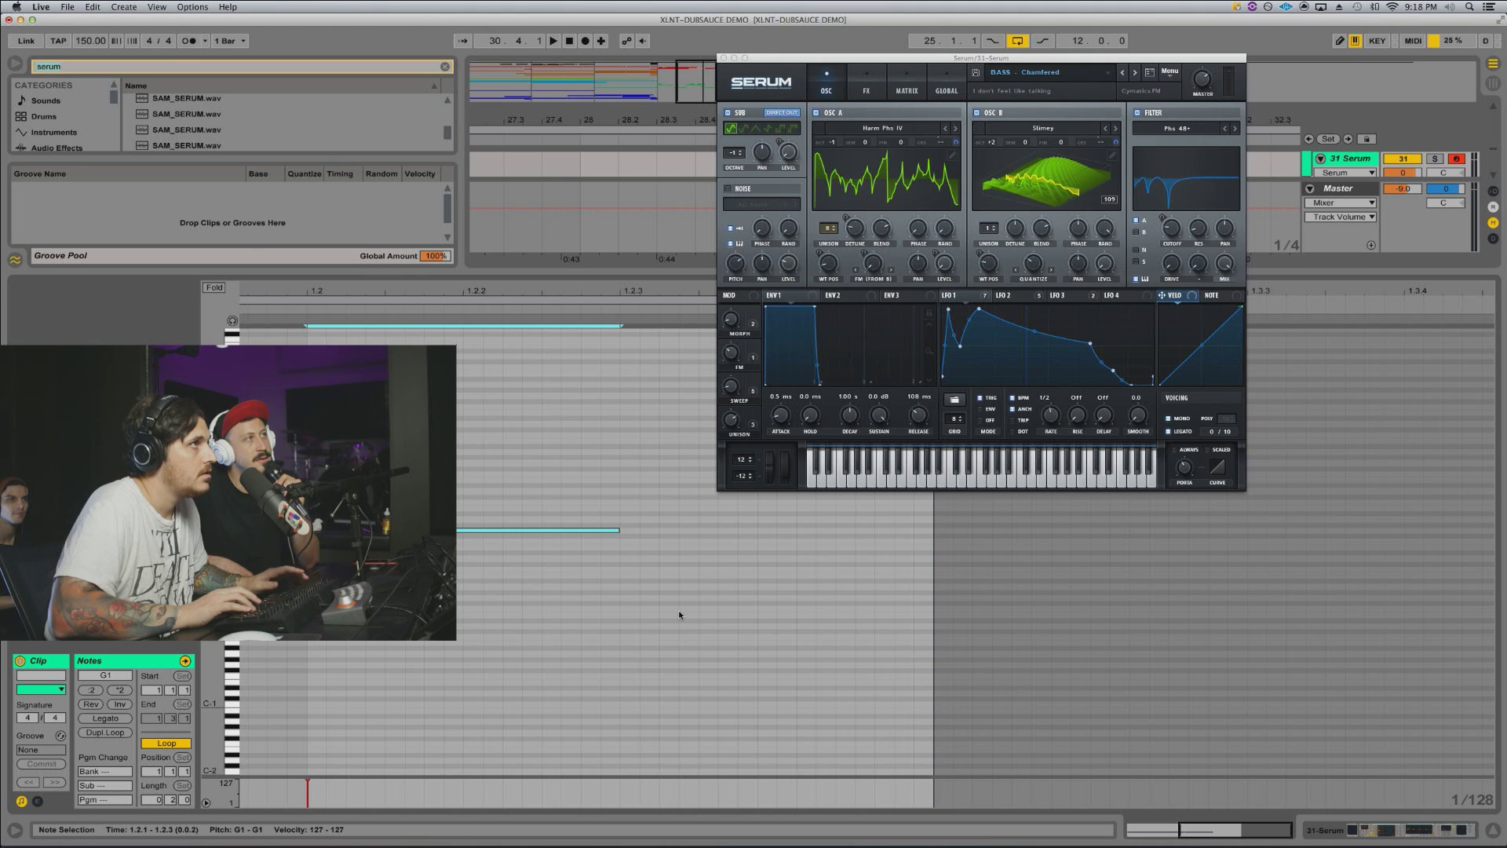
Step: Lengthen the second G1 note to end at 1.3.1 while the clip plays
key("space")
key("shift+Right")
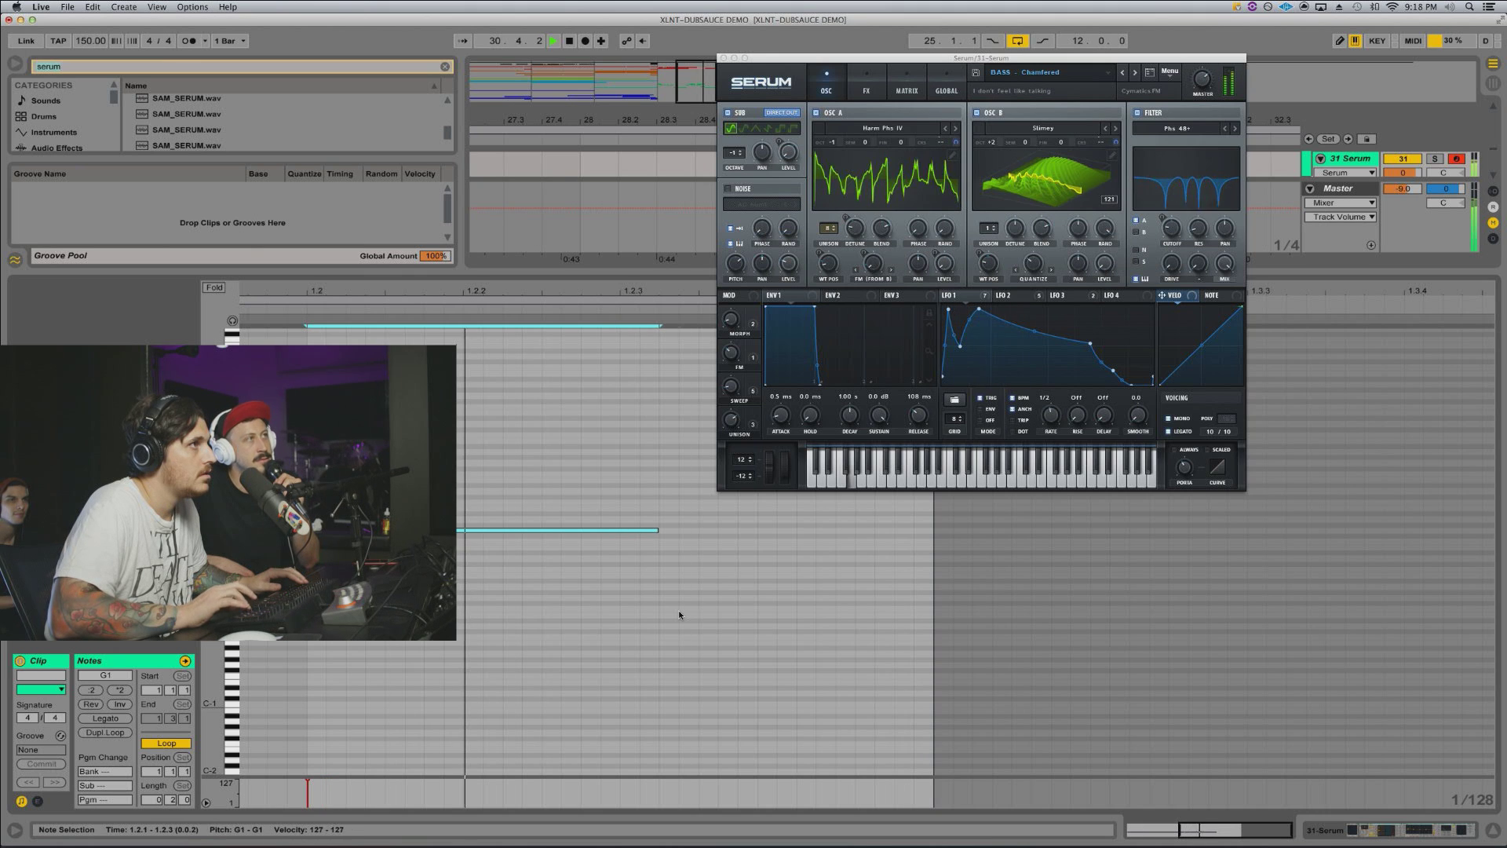
key("shift+Right")
key("shift+Right")
key("shift+Right")
key("shift+Right")
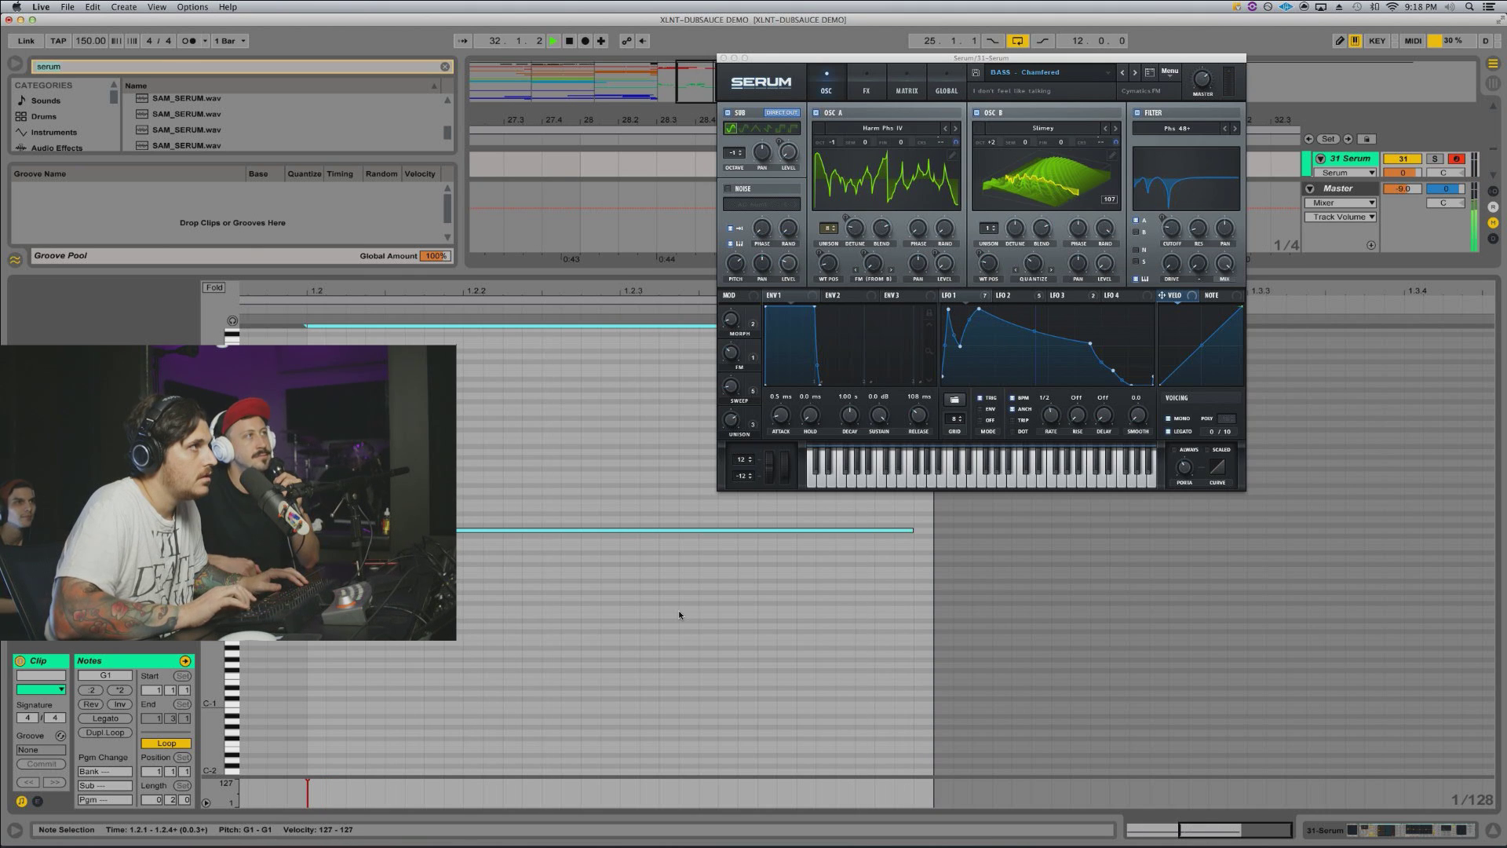
key("shift+Right")
Step: Transpose the second note down one octave to G0
key("shift+Down")
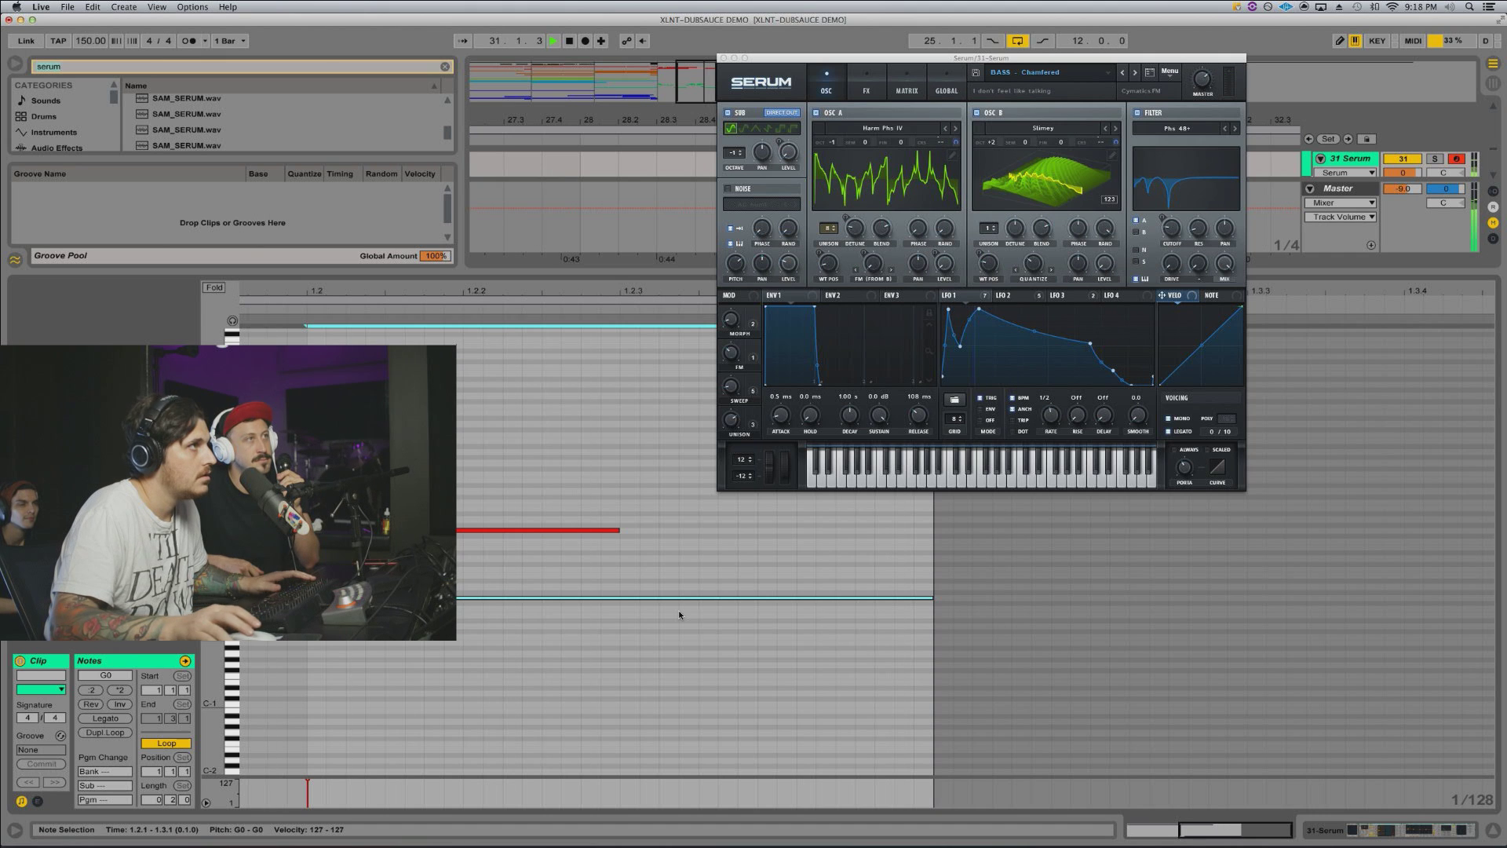
scroll(678, 610, "left", 2)
key("space")
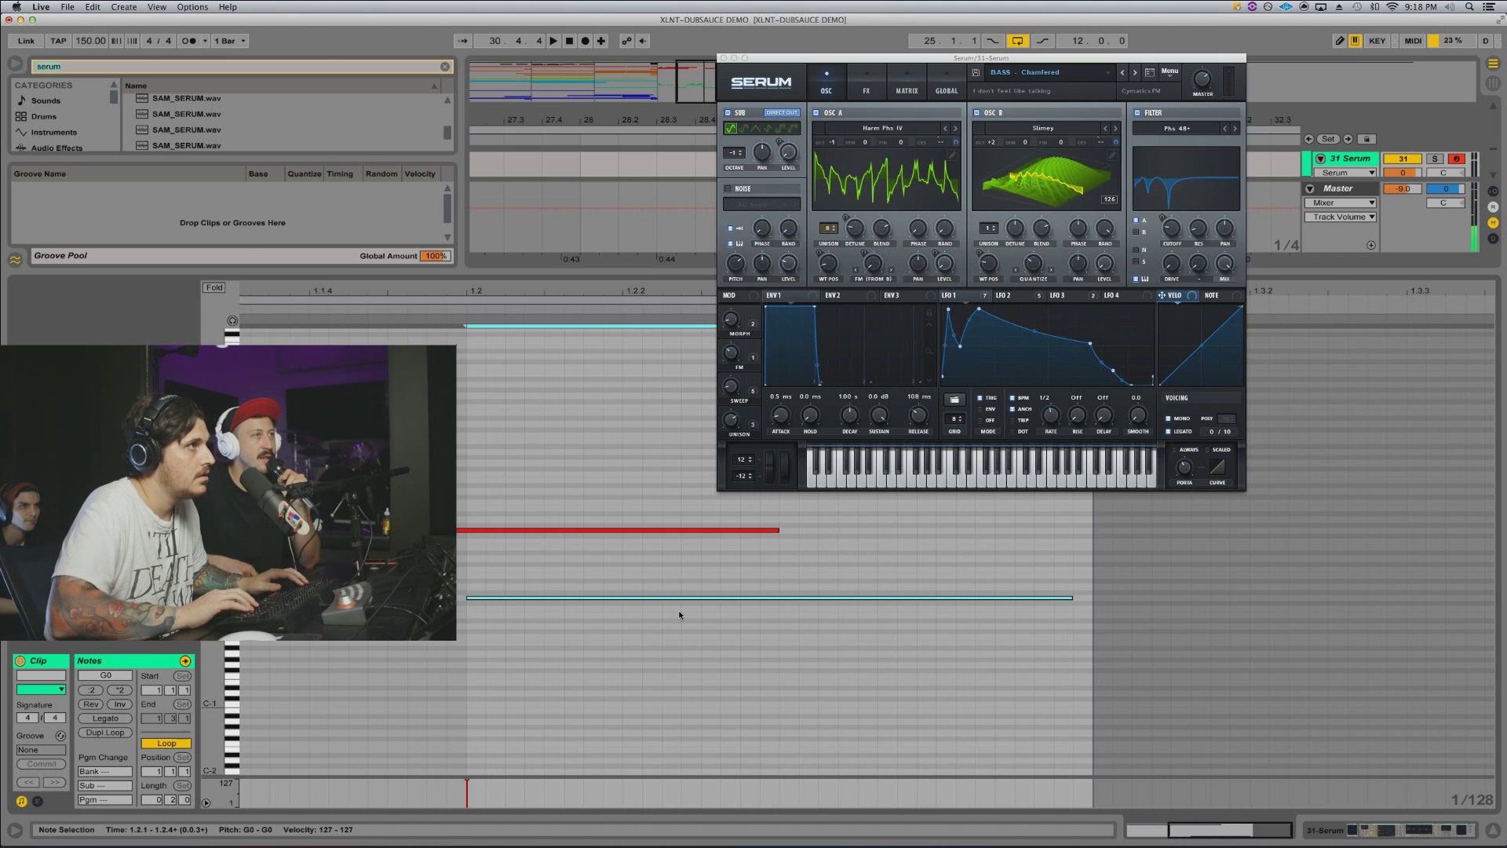
Step: Shorten the G0 note so that it runs from 1.2.1 to 1.2.3
key("shift+Left")
key("shift+Left")
key("shift+Left")
key("shift+Left")
key("shift+Left")
key("shift+Left")
key("shift+Left")
key("shift+Left")
key("shift+Left")
key("shift+Left")
key("shift+Left")
key("shift+Left")
key("shift+Left")
key("shift+Left")
Step: Move the G0 note later to span 1.2.3 to 1.3.1, and play the clip
key("Right")
key("Right")
key("Right")
key("Right")
key("Right")
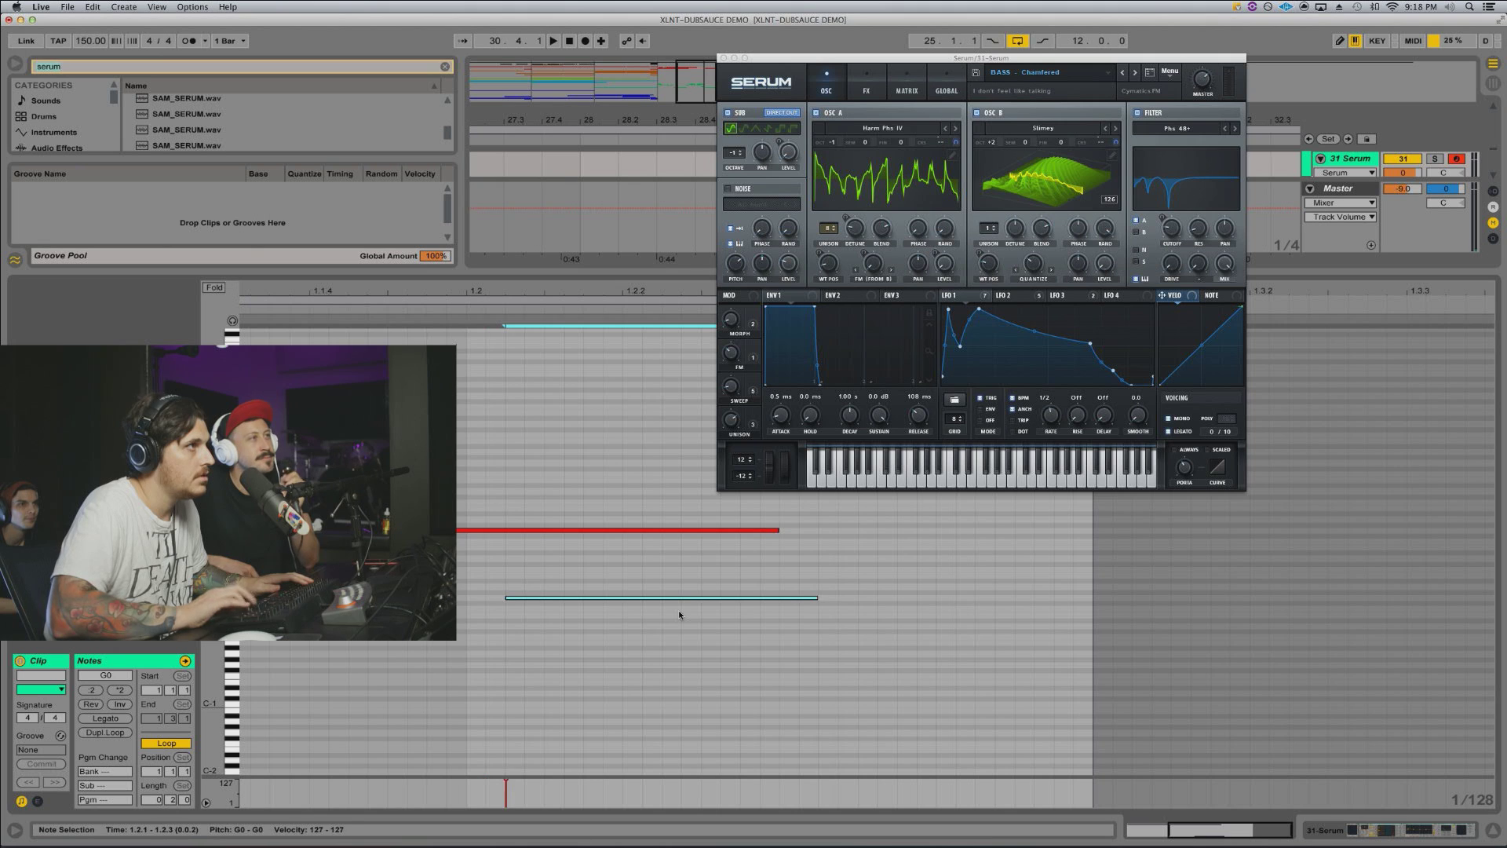
key("Right")
key("Right")
key("Right")
key("Right")
key("Right")
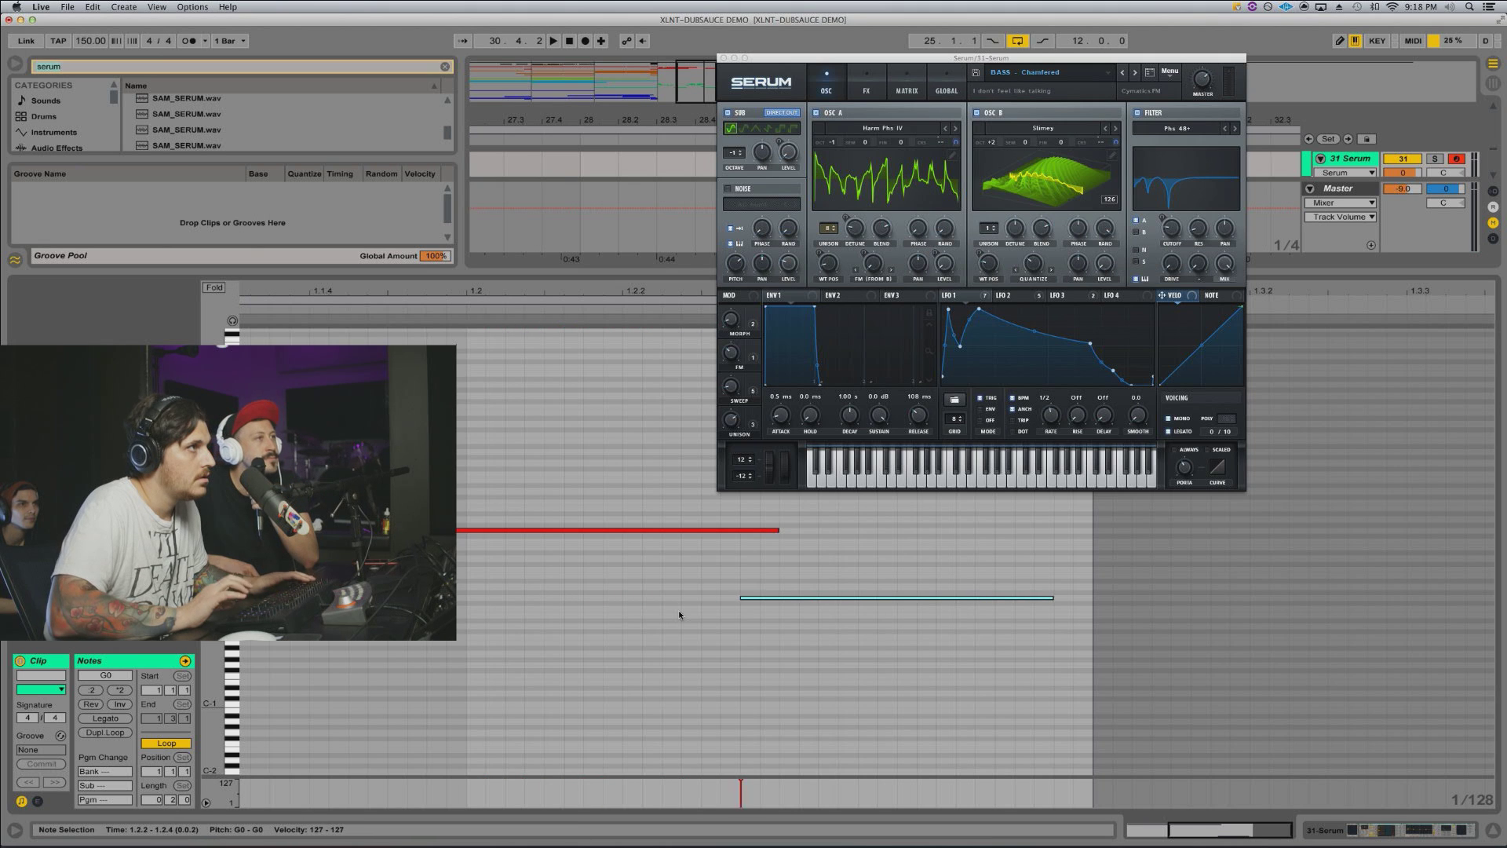
key("space")
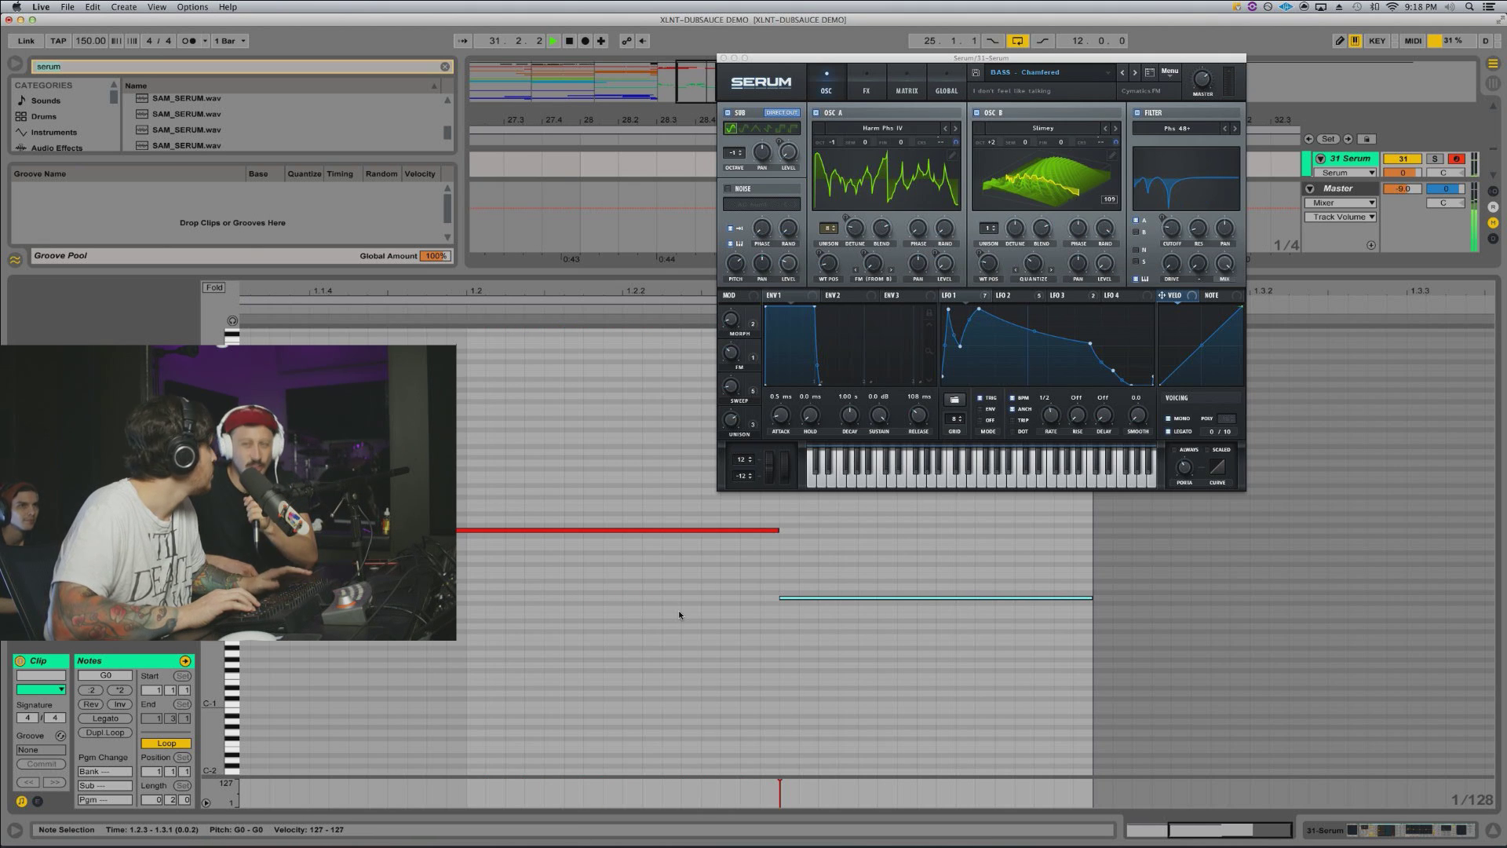
Step: Nudge the G0 note to start slightly before 1.2.3, lengthen its end, and play the clip
key("Left")
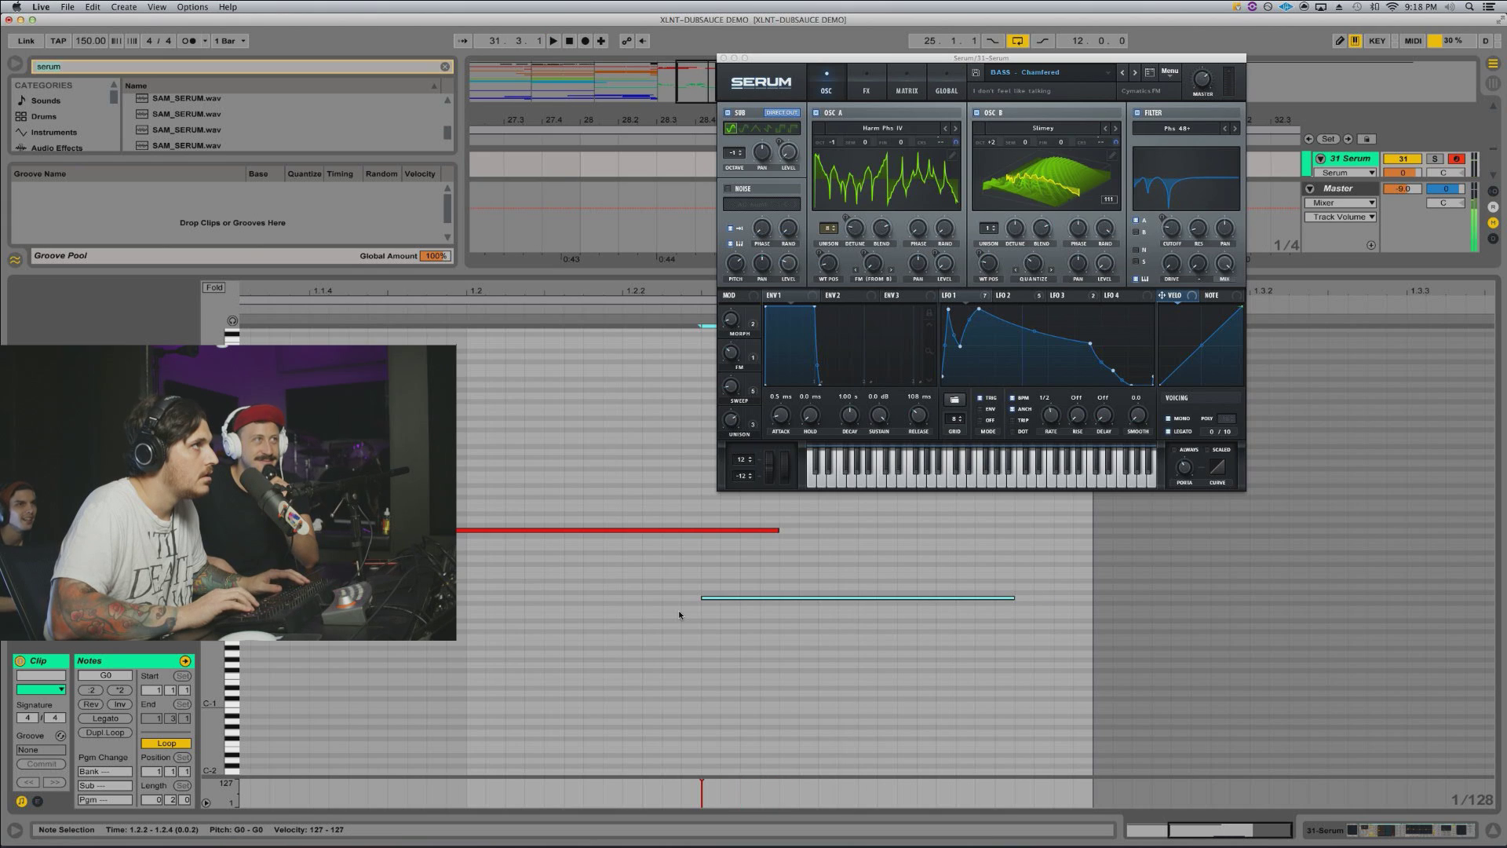
key("shift+Right")
key("shift+Right")
key("space")
key("shift+Right")
key("shift+Right")
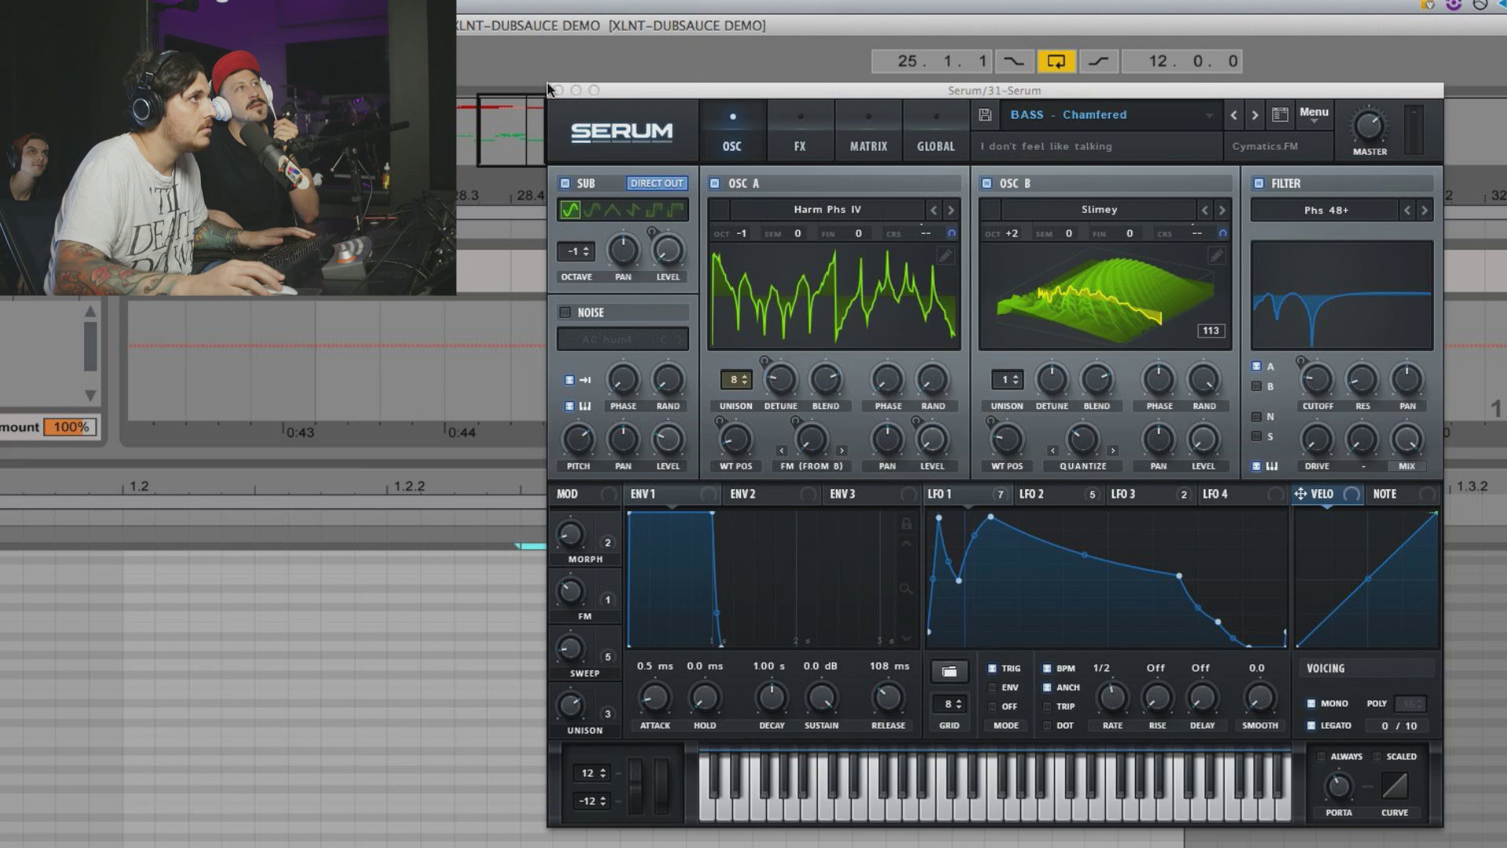
Step: Lengthen the end of the G1 note until it meets the start of the G0 note, just before 1.2.3
left_click(684, 62)
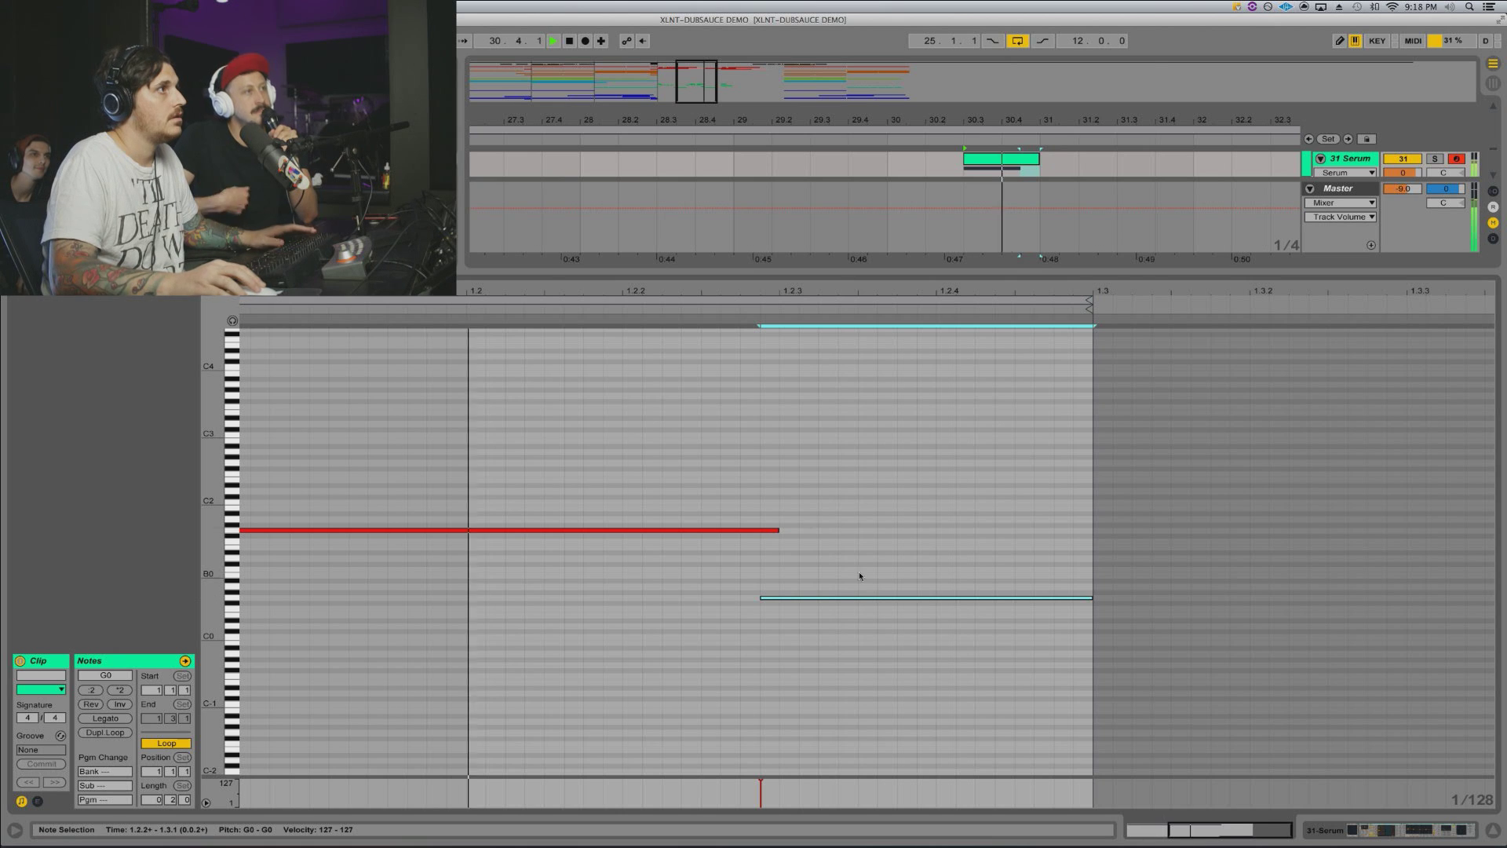
left_click(770, 531)
key("space")
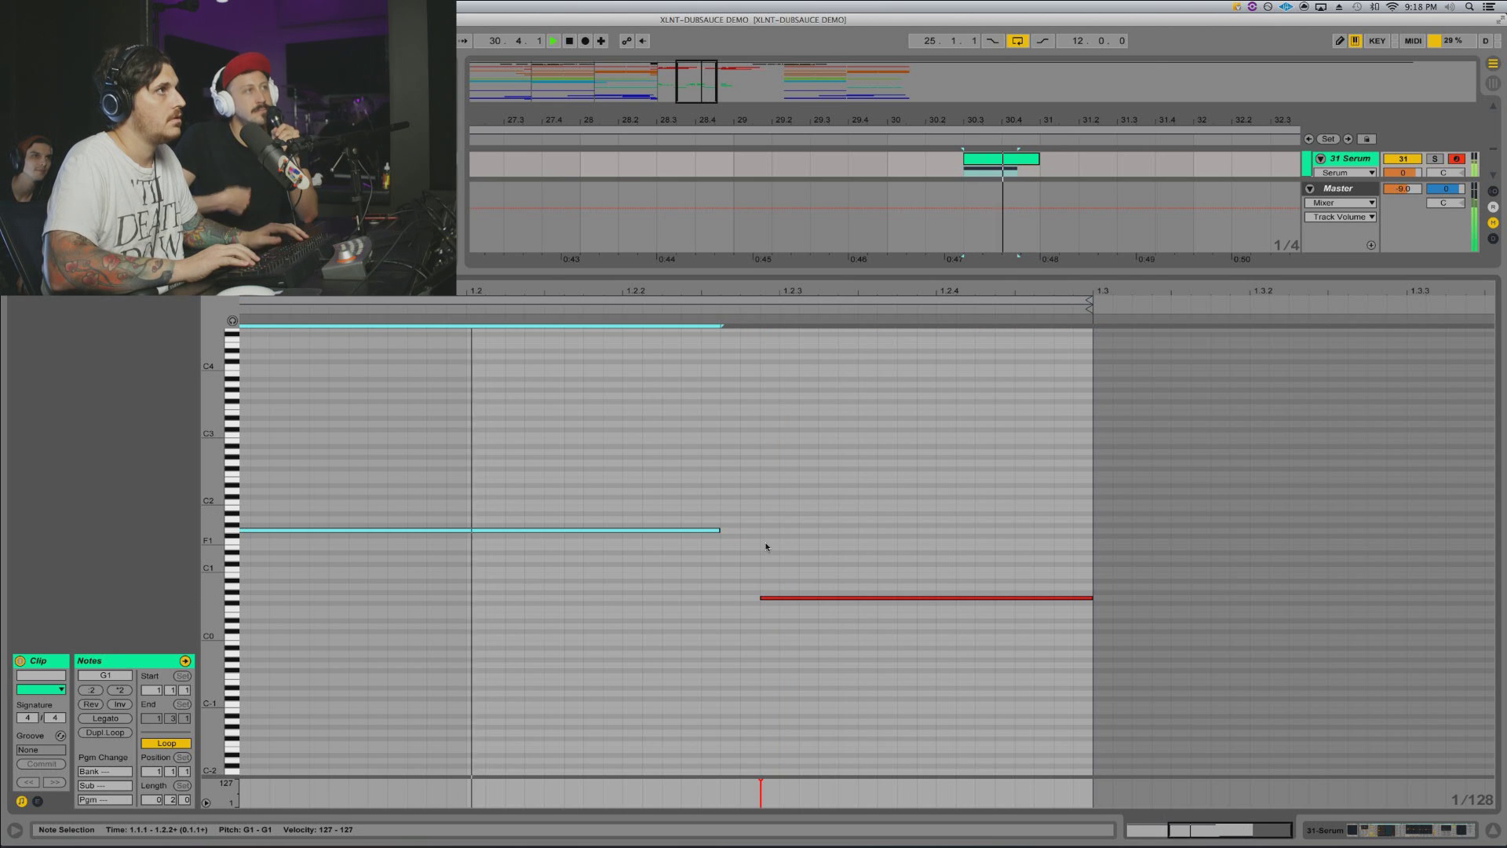
key("shift+Right")
key("shift+Right")
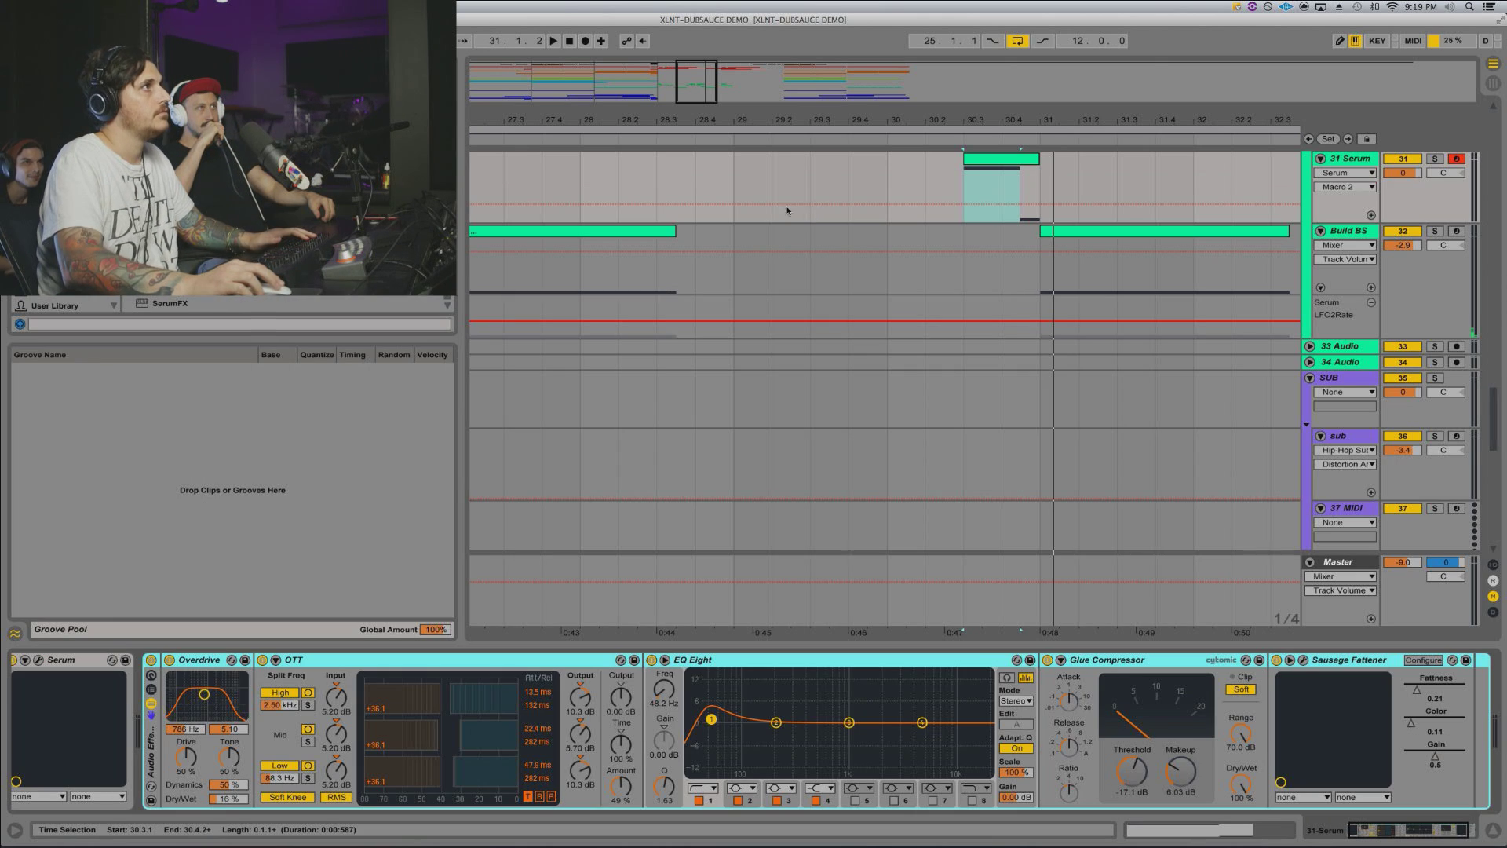
Step: Play the arrangement from 28.3.1 and from the start of the drop at 25.1.1
left_click(657, 184)
key("space")
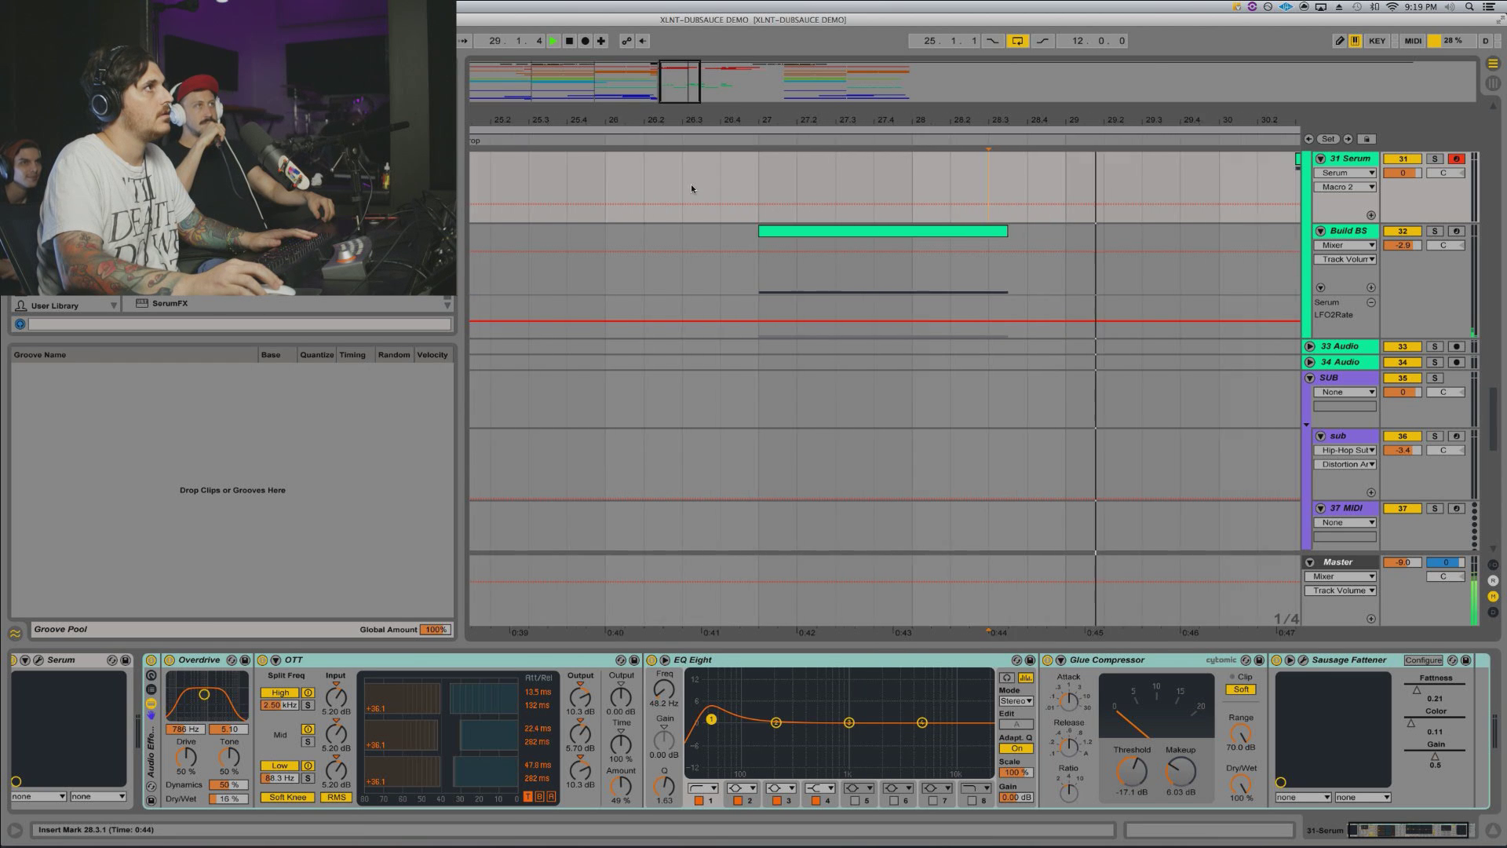
left_click_drag(715, 117, 717, 111)
left_click(590, 191)
key("space")
key("space")
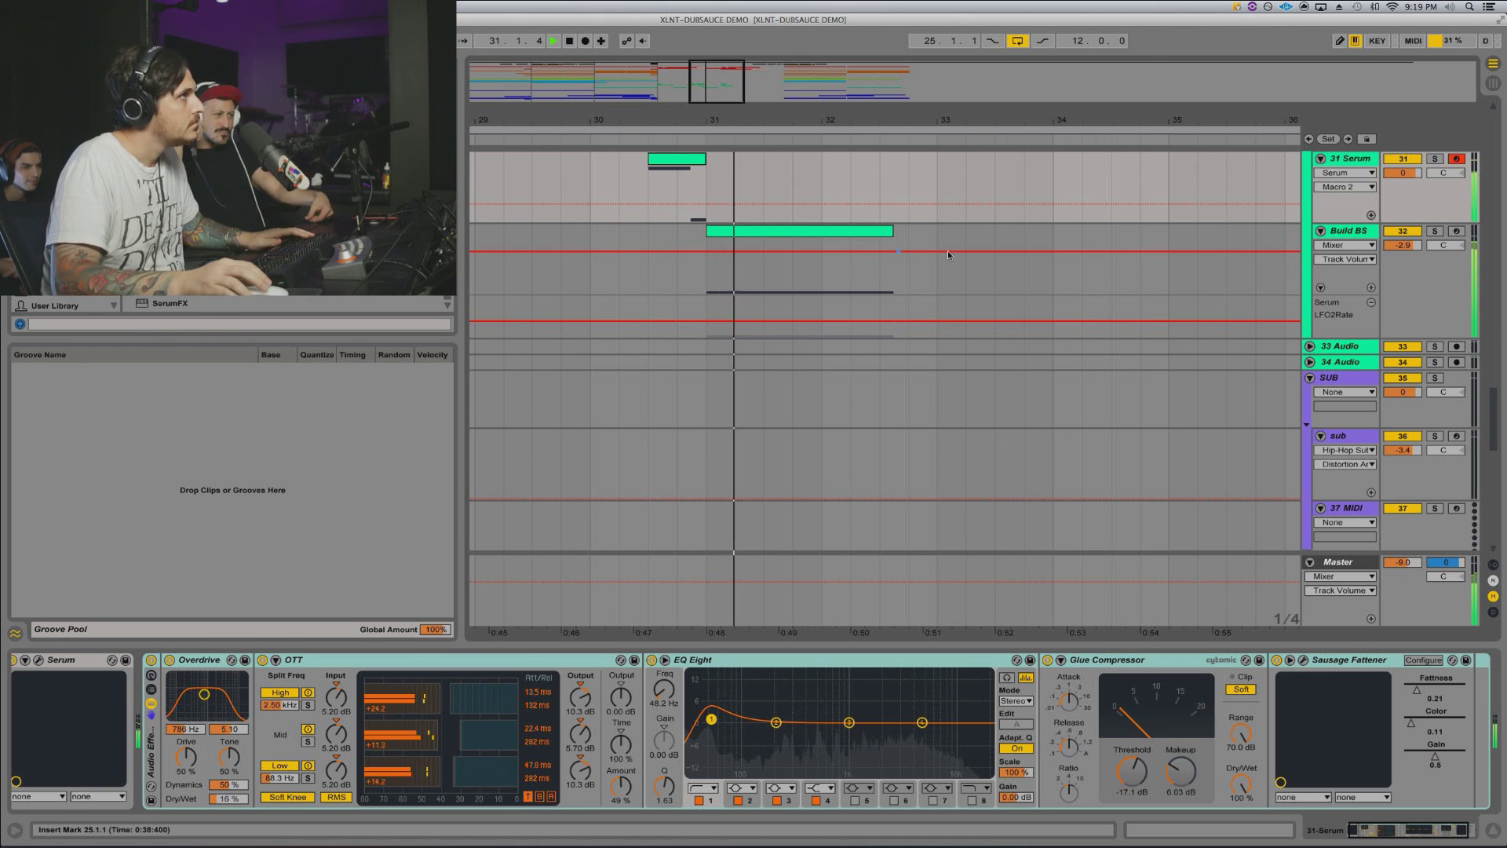
Step: Copy the 31 Serum clip from 30.3.1 to span 32.3.1 to 33.1.1, and play it
left_click_drag(673, 159, 903, 183)
key("space")
key("space")
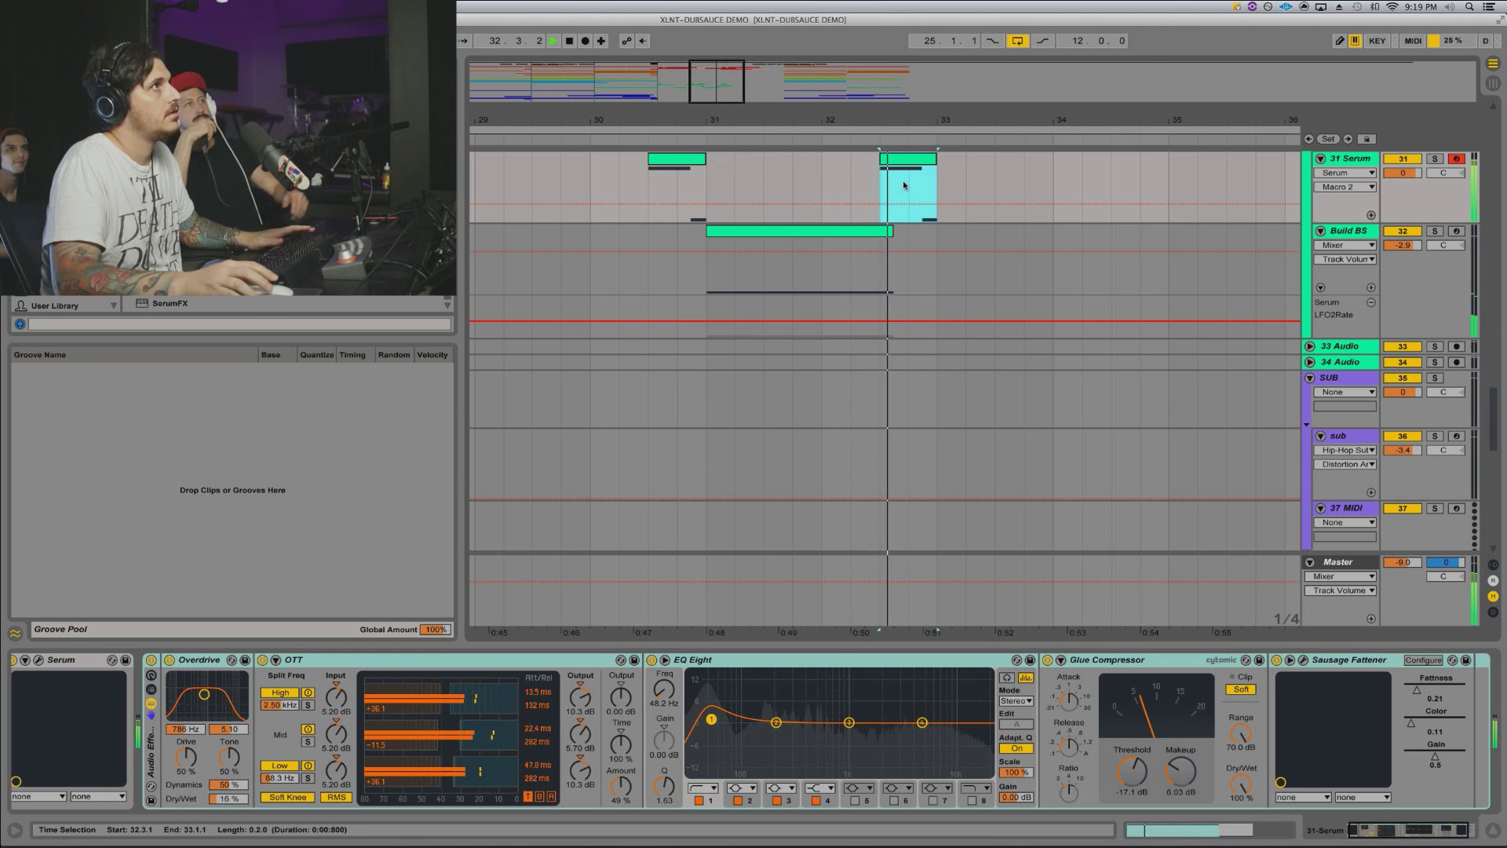
Step: Play the drop from 25.1.1 and review the clips on the bass tracks through bar 33
scroll(905, 201, "left", 4)
scroll(904, 204, "right", 3)
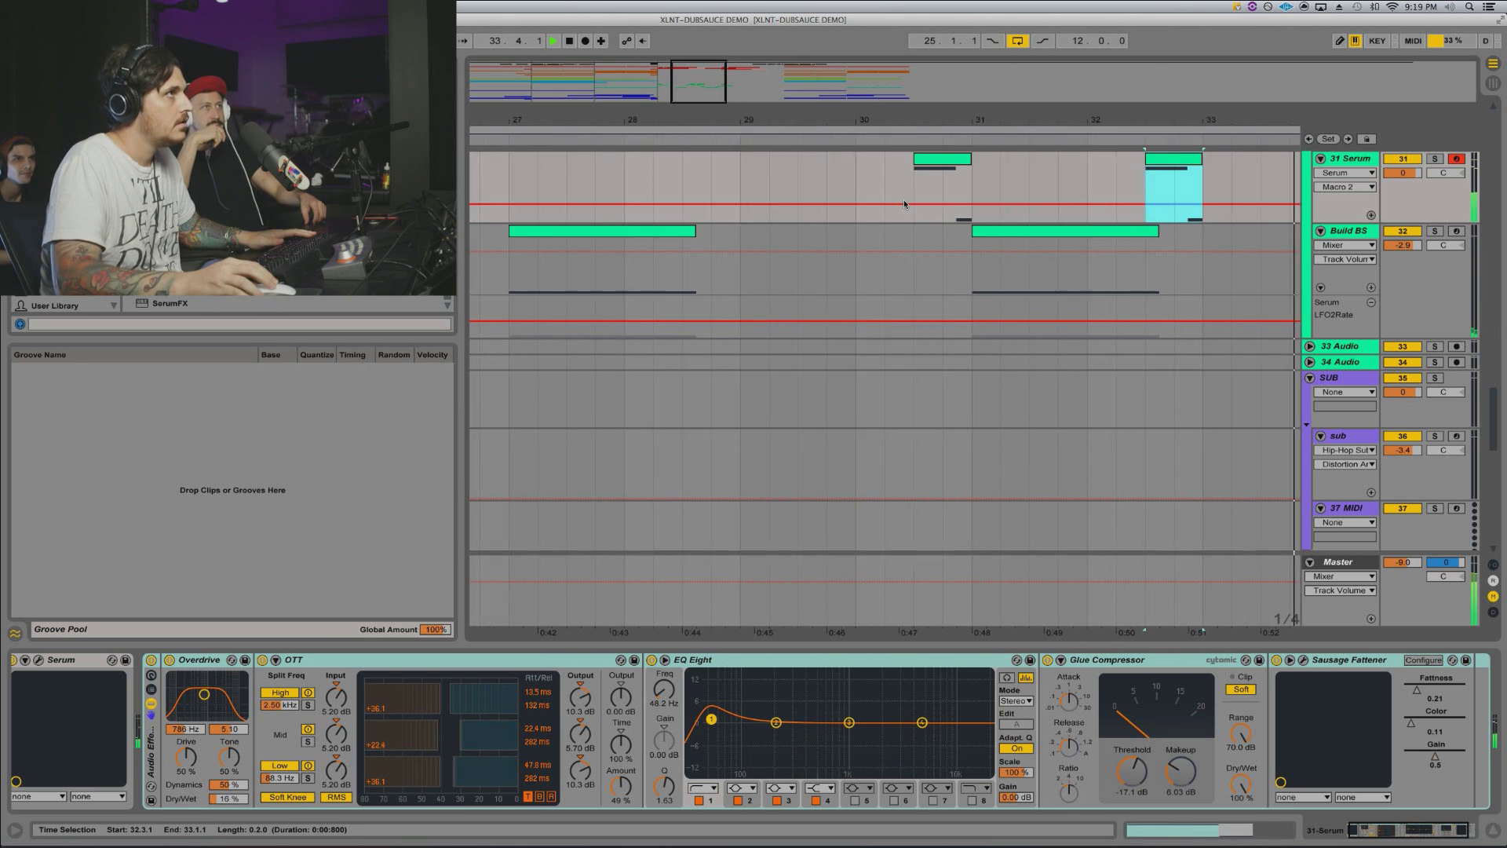
left_click_drag(844, 119, 843, 106)
scroll(643, 171, "left", 5)
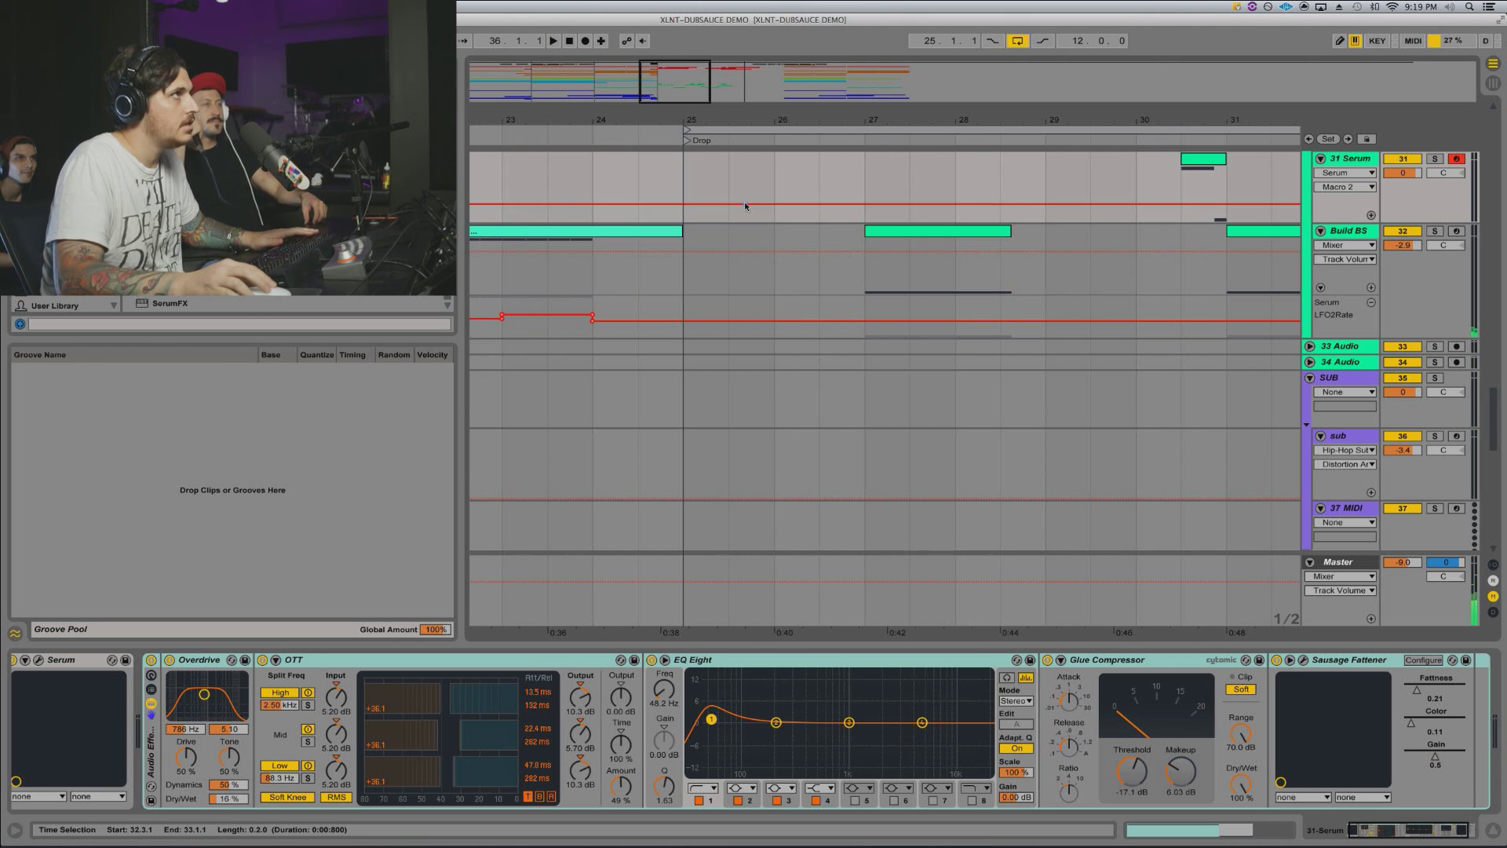
left_click(699, 132)
scroll(946, 225, "up", 8)
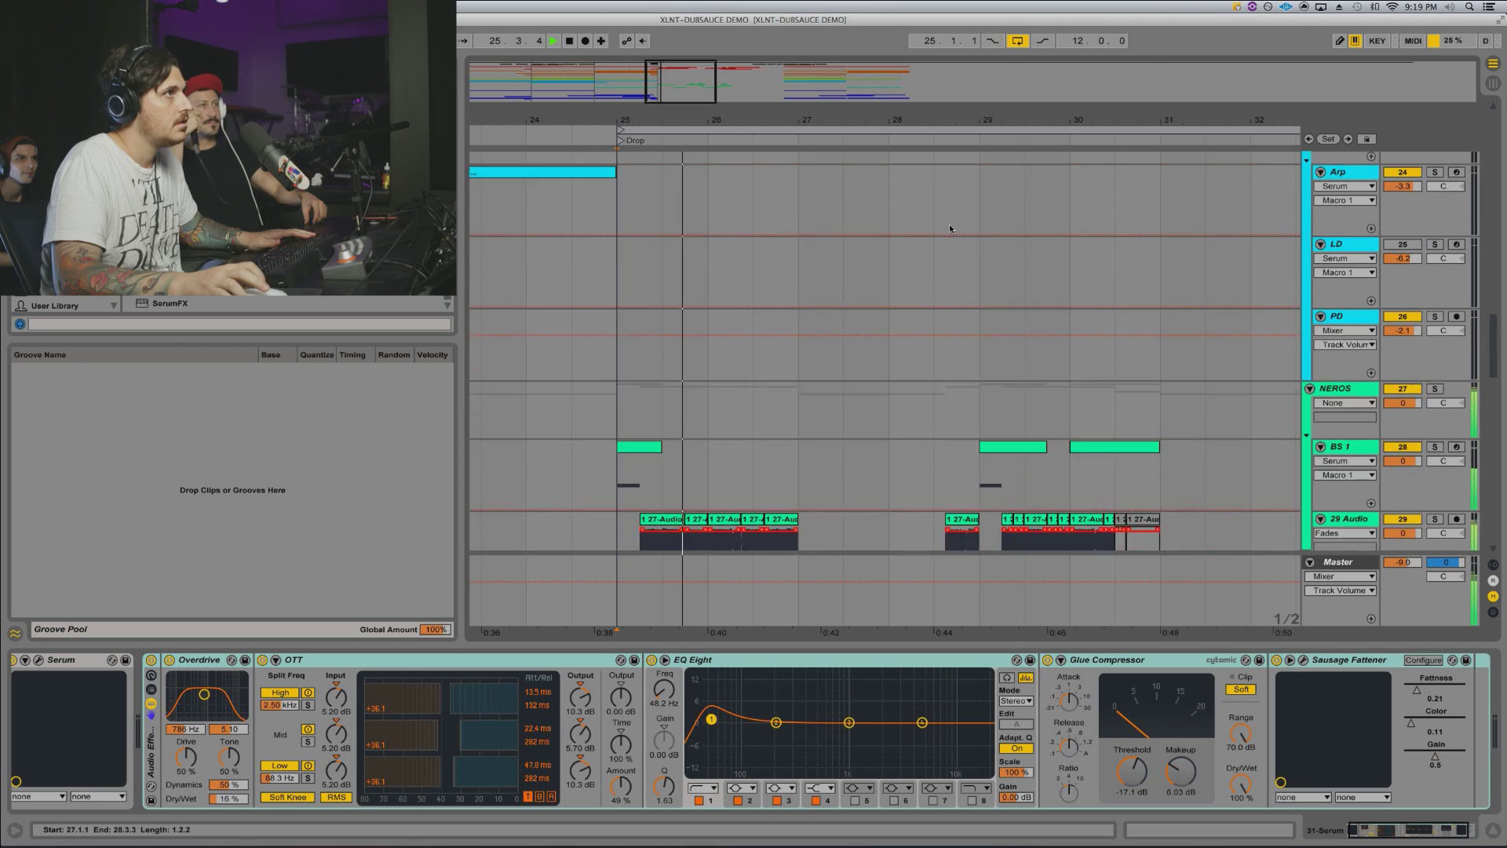
scroll(949, 226, "down", 5)
scroll(934, 204, "right", 3)
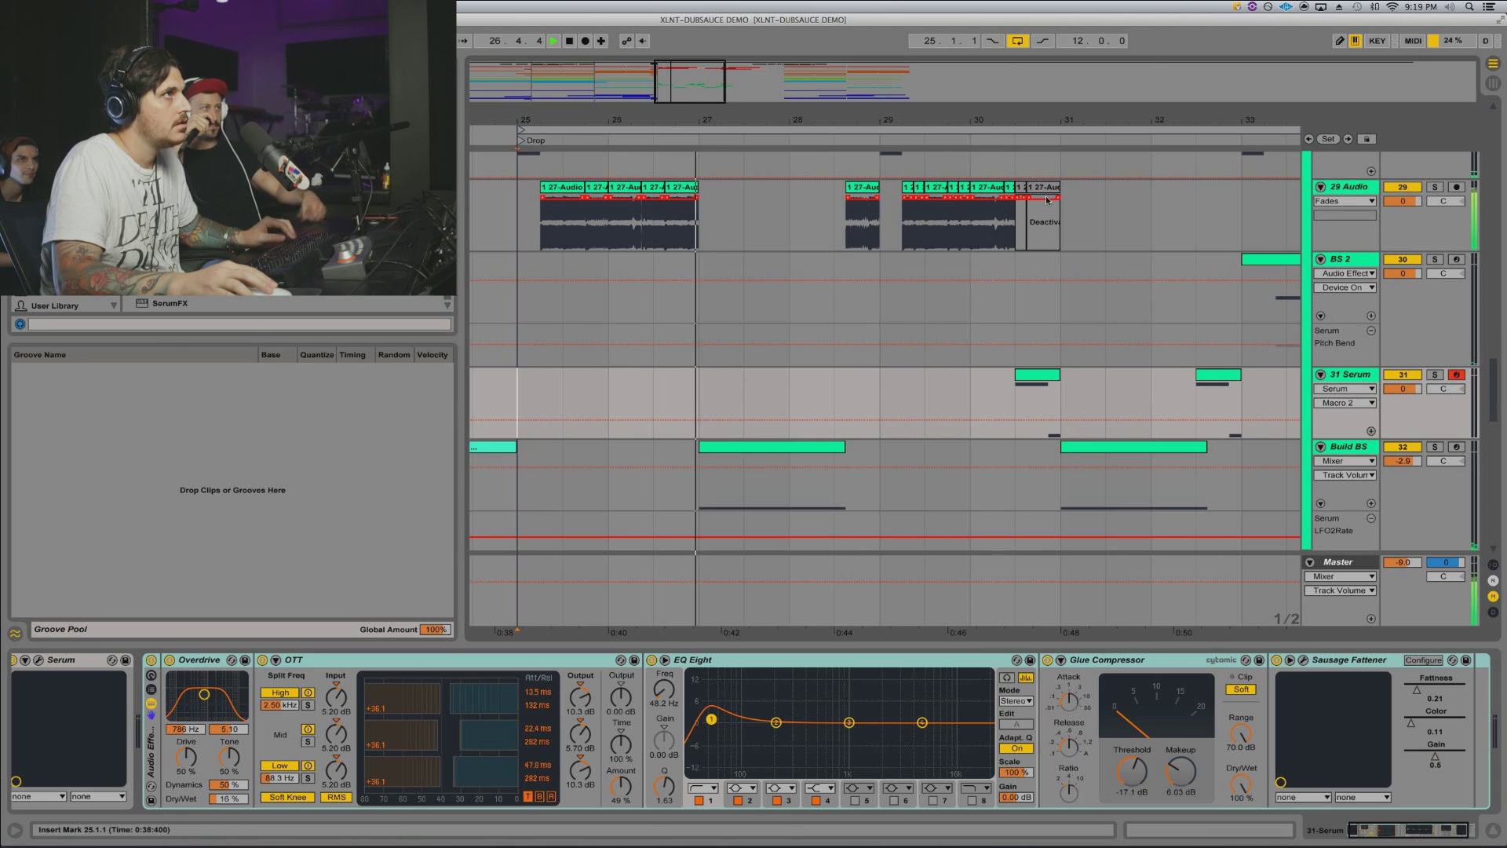
Step: Reactivate the 27-Audio clip spanning 30.3.3 to 31.1.1 on the 29 Audio track
left_click(867, 192)
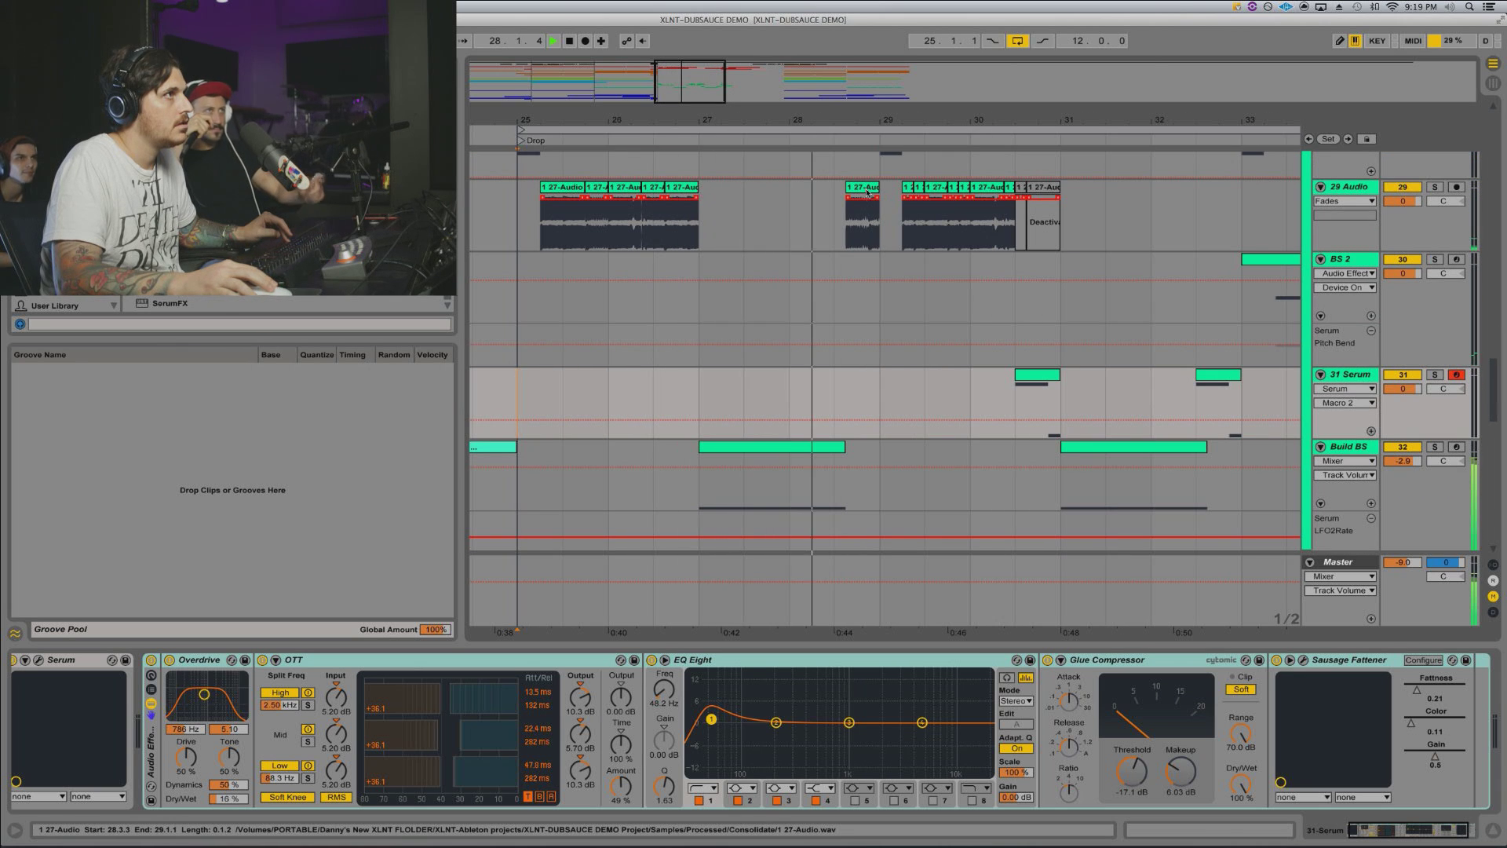
left_click(1000, 222)
left_click(1050, 194)
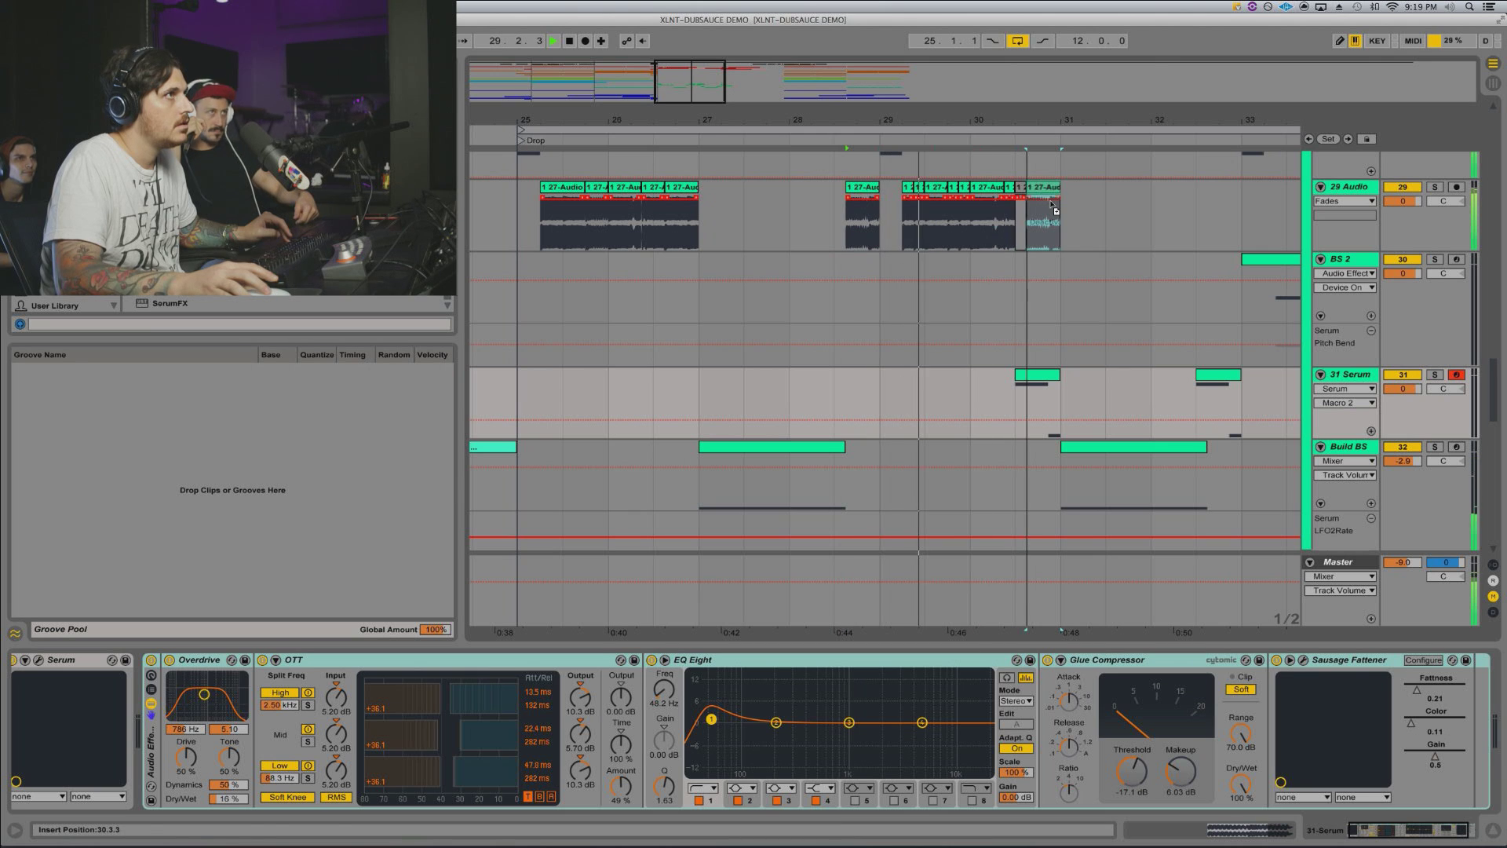
key("0")
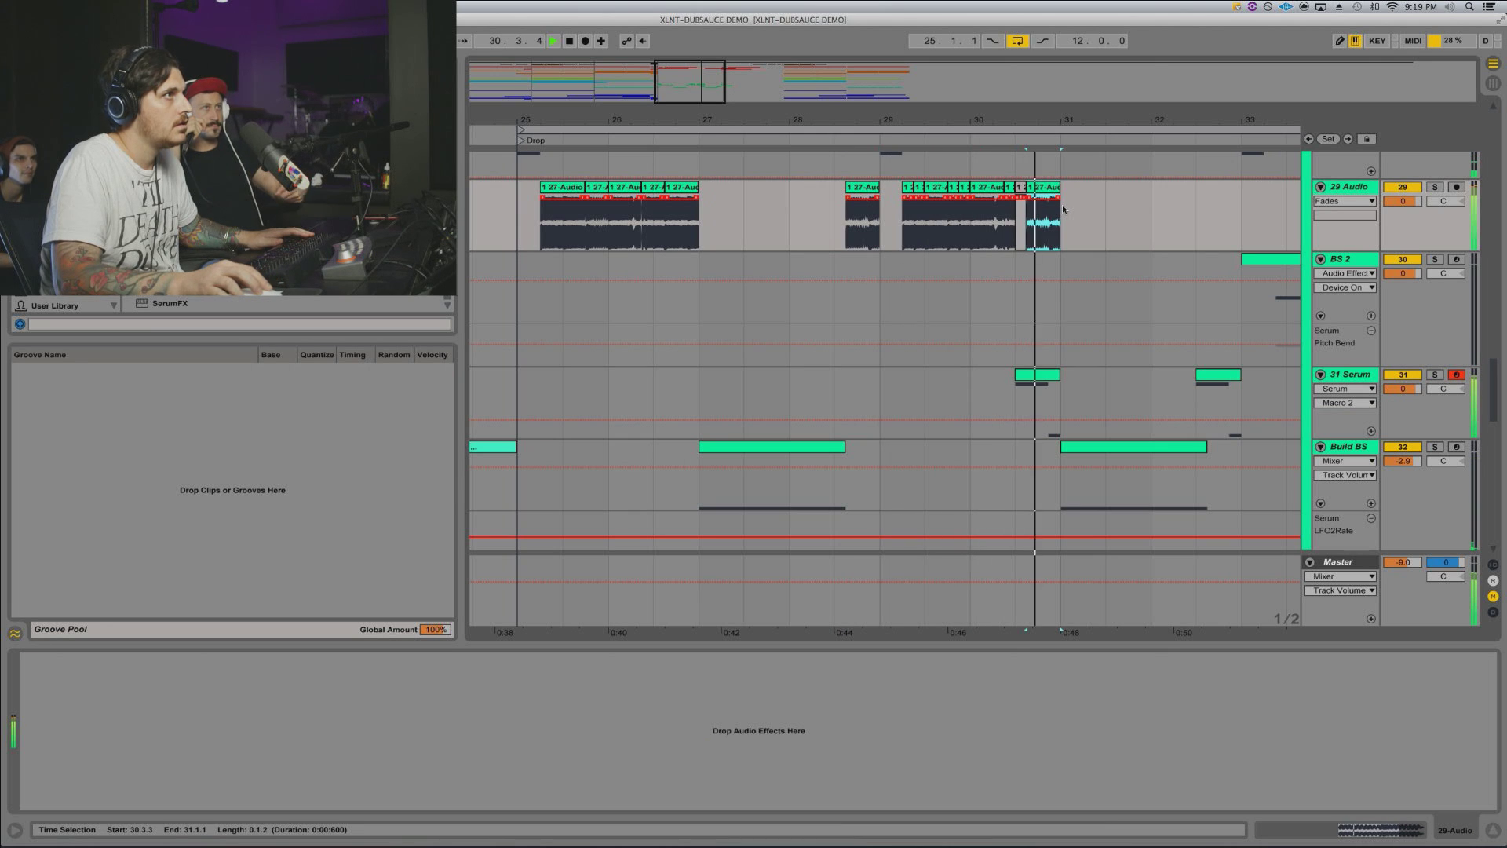
Step: Delete the part of the 31 Serum clip from 30.3.1 to 30.4.3, and play from 30.3.1
left_click(1040, 375)
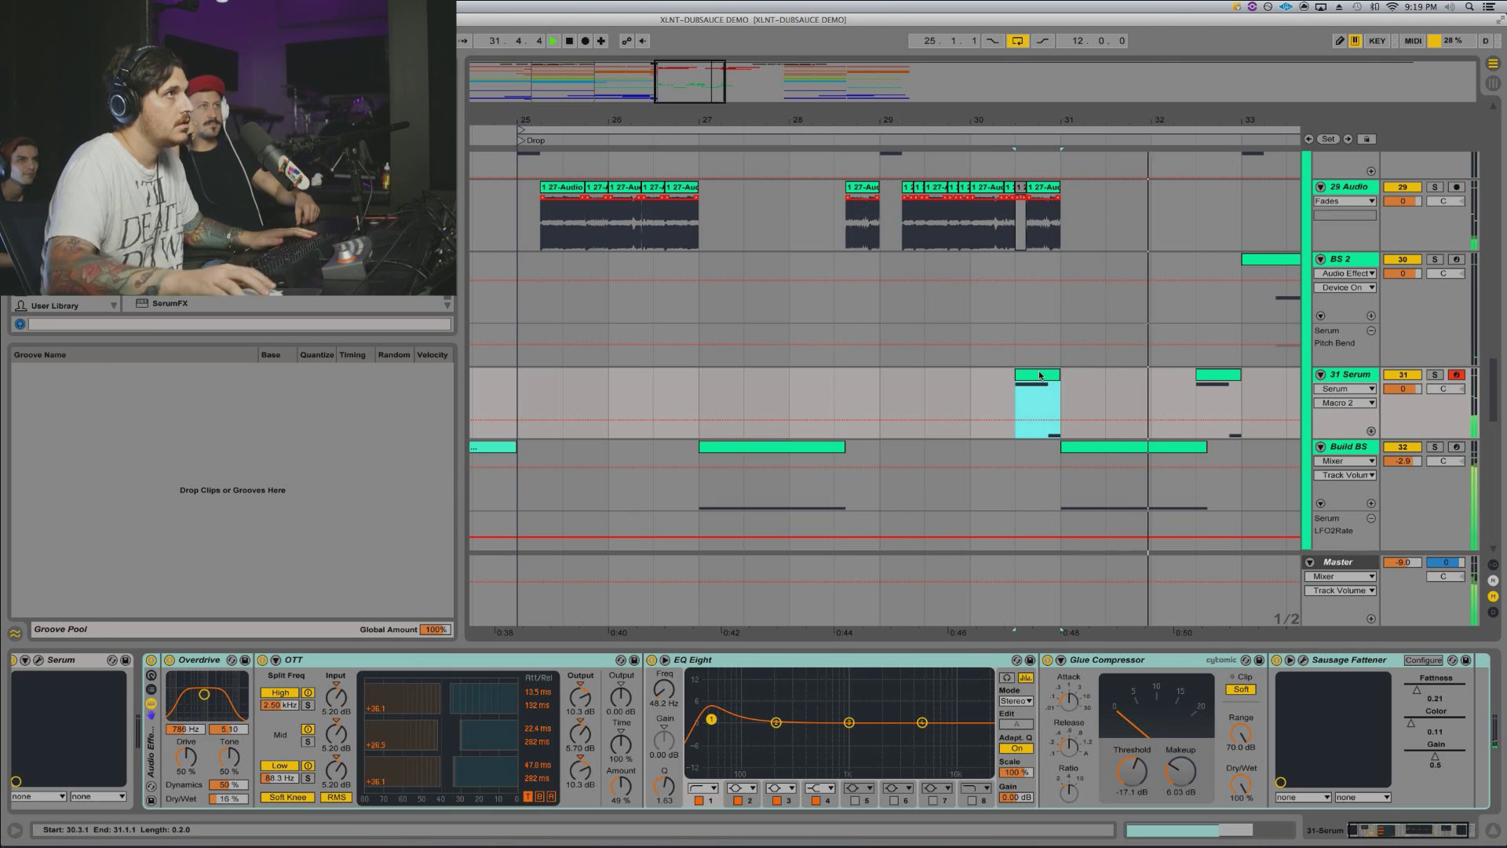
key("space")
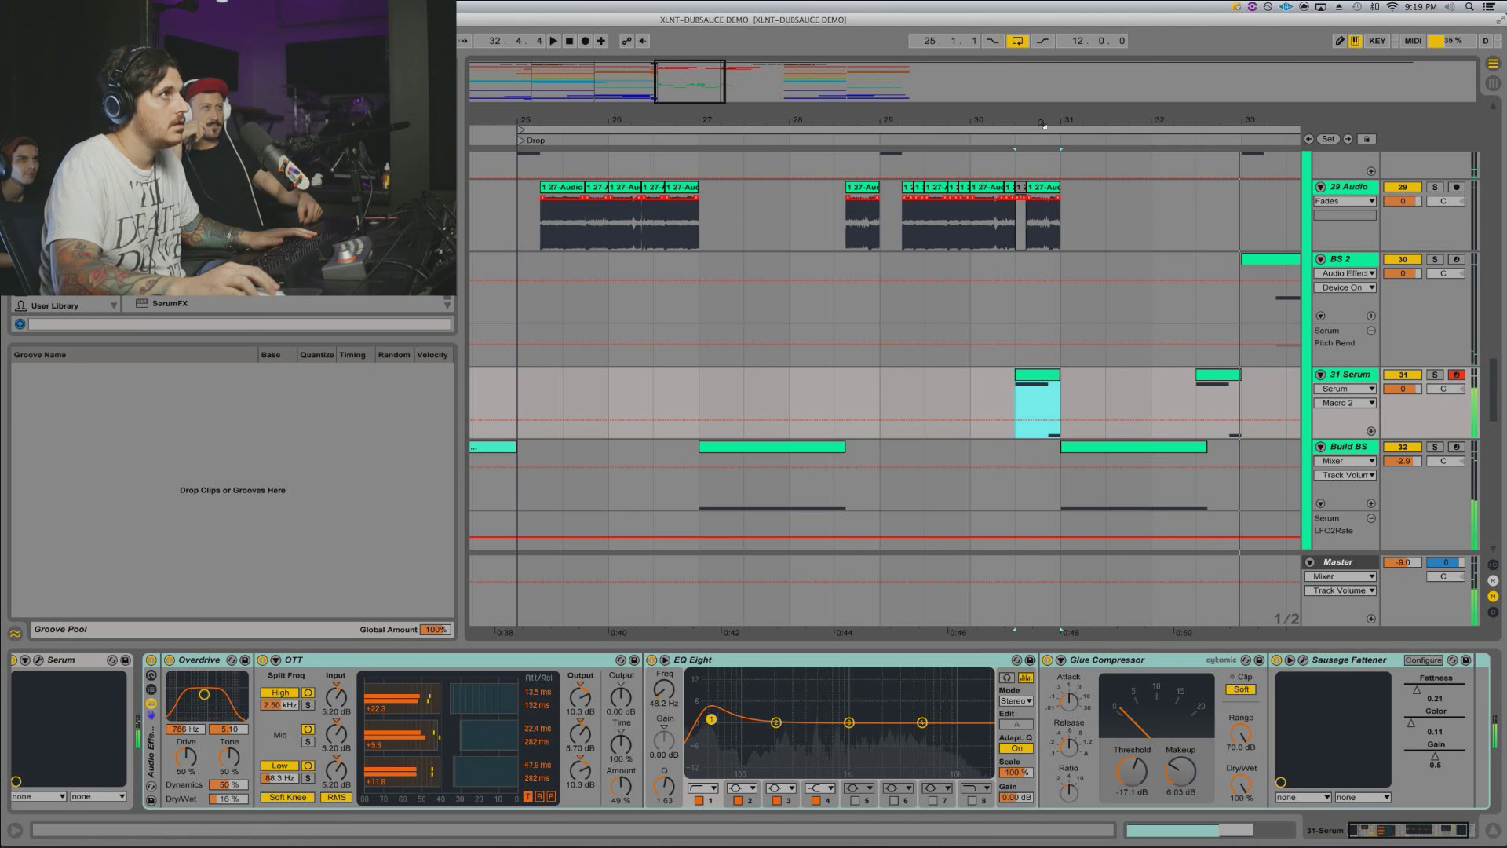
scroll(1049, 422, "up", 5)
left_click_drag(1069, 407, 958, 406)
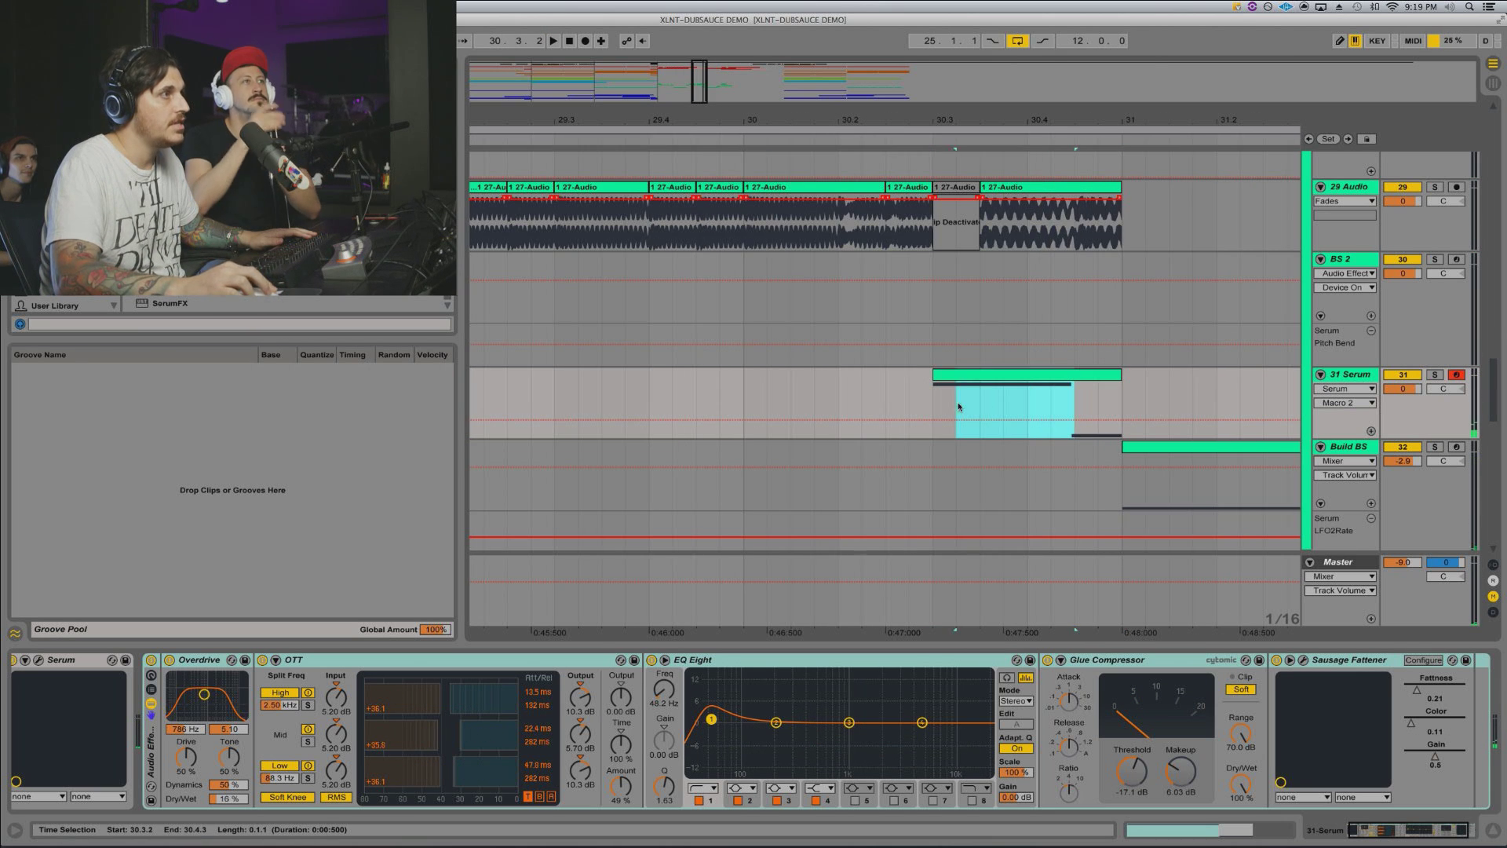
key("Delete")
key("space")
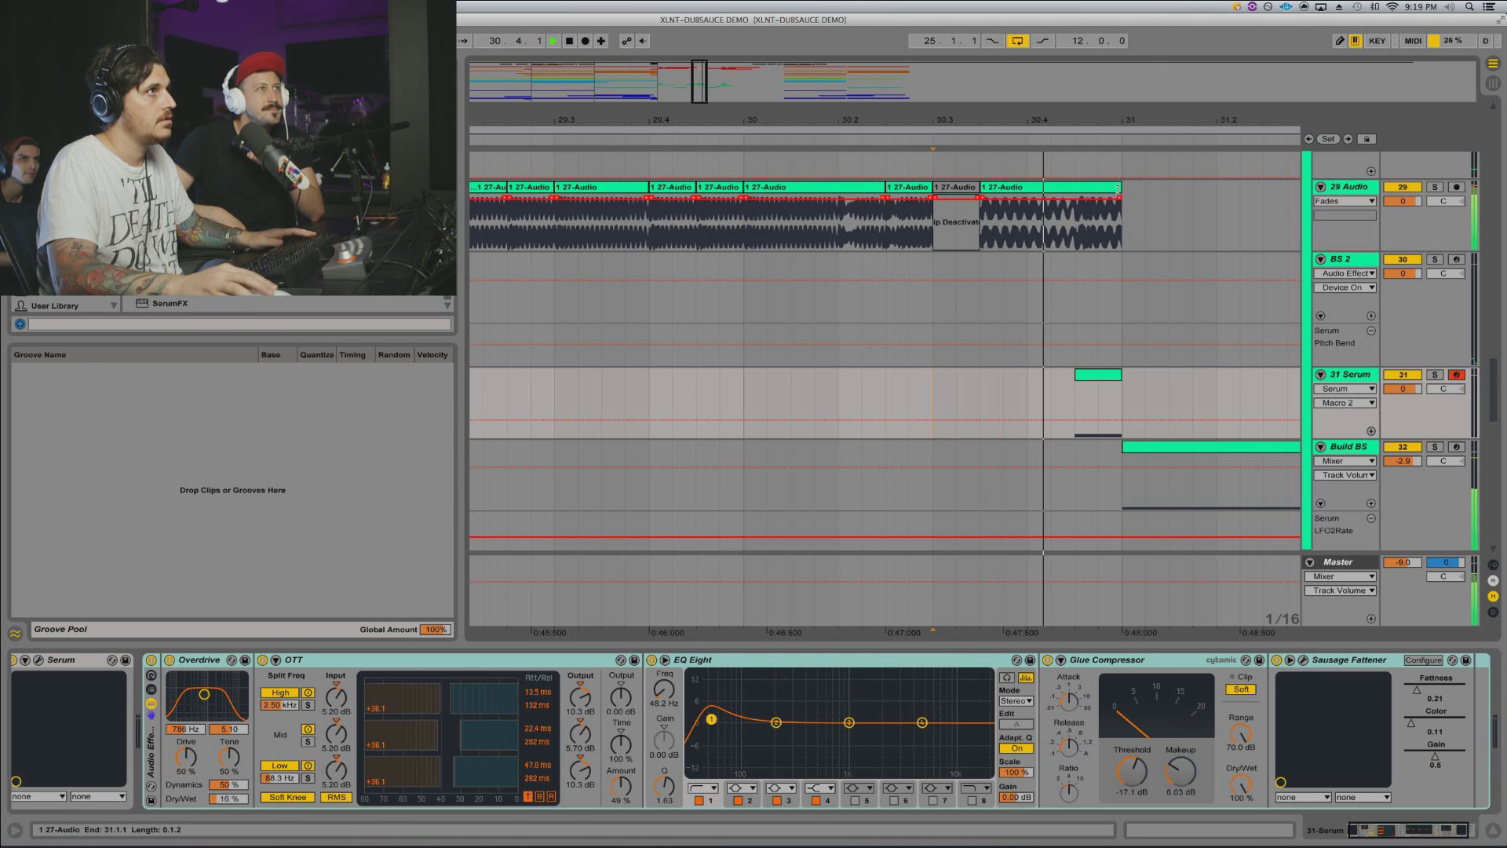
Step: Trim the end of the last 27-Audio clip back to 30.4.3, and play the transition into the Serum clip
left_click_drag(1121, 186, 1074, 187)
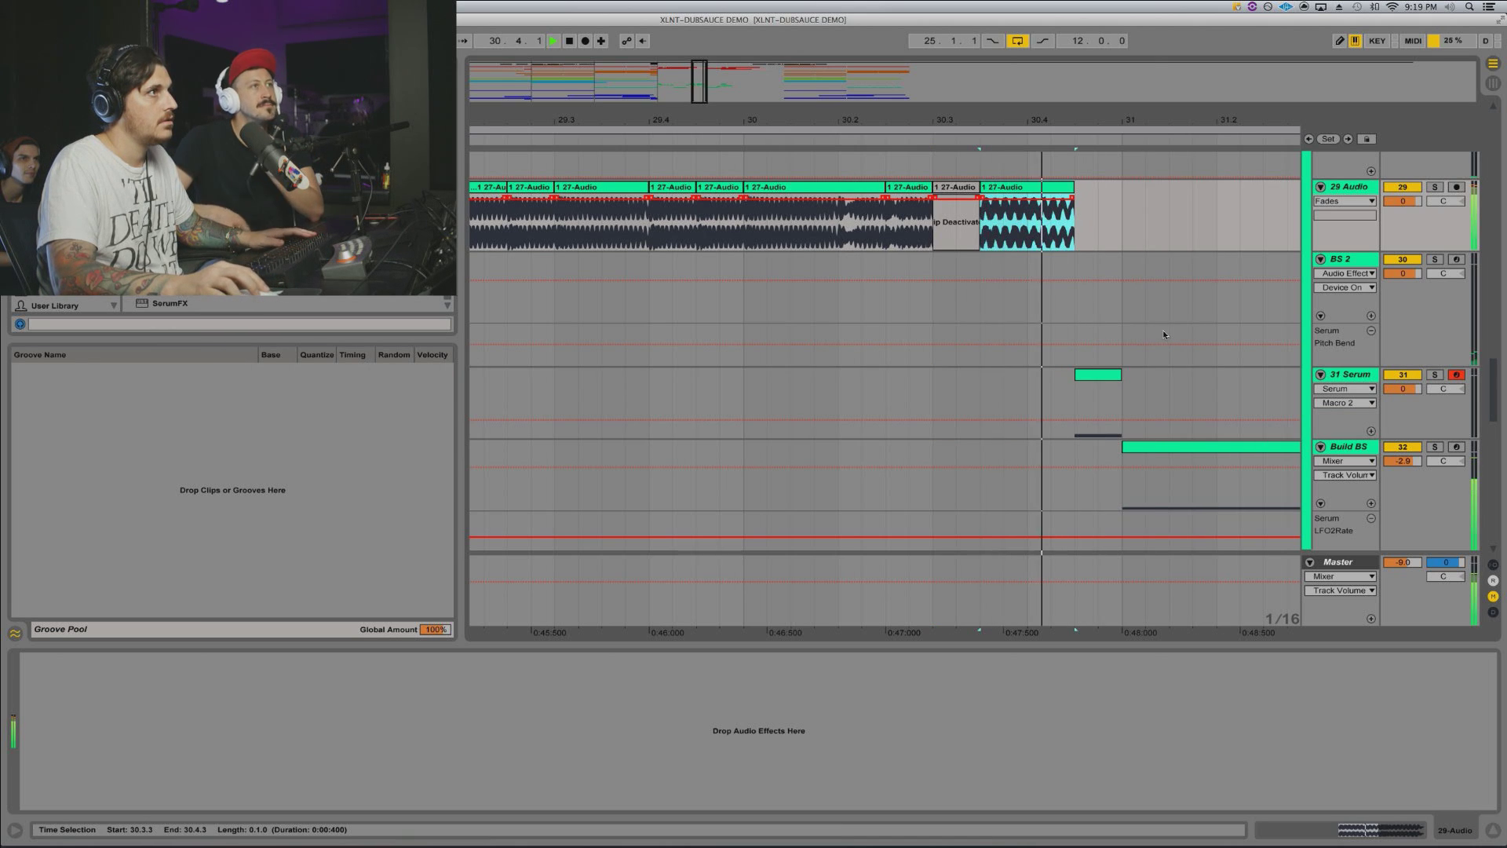
key("space")
left_click(1108, 373)
key("space")
key("space")
Step: Move the G0 note in the short 31 Serum clip before bar 31 to start at 1.2.3, and play it
double_click(1109, 373)
key("space")
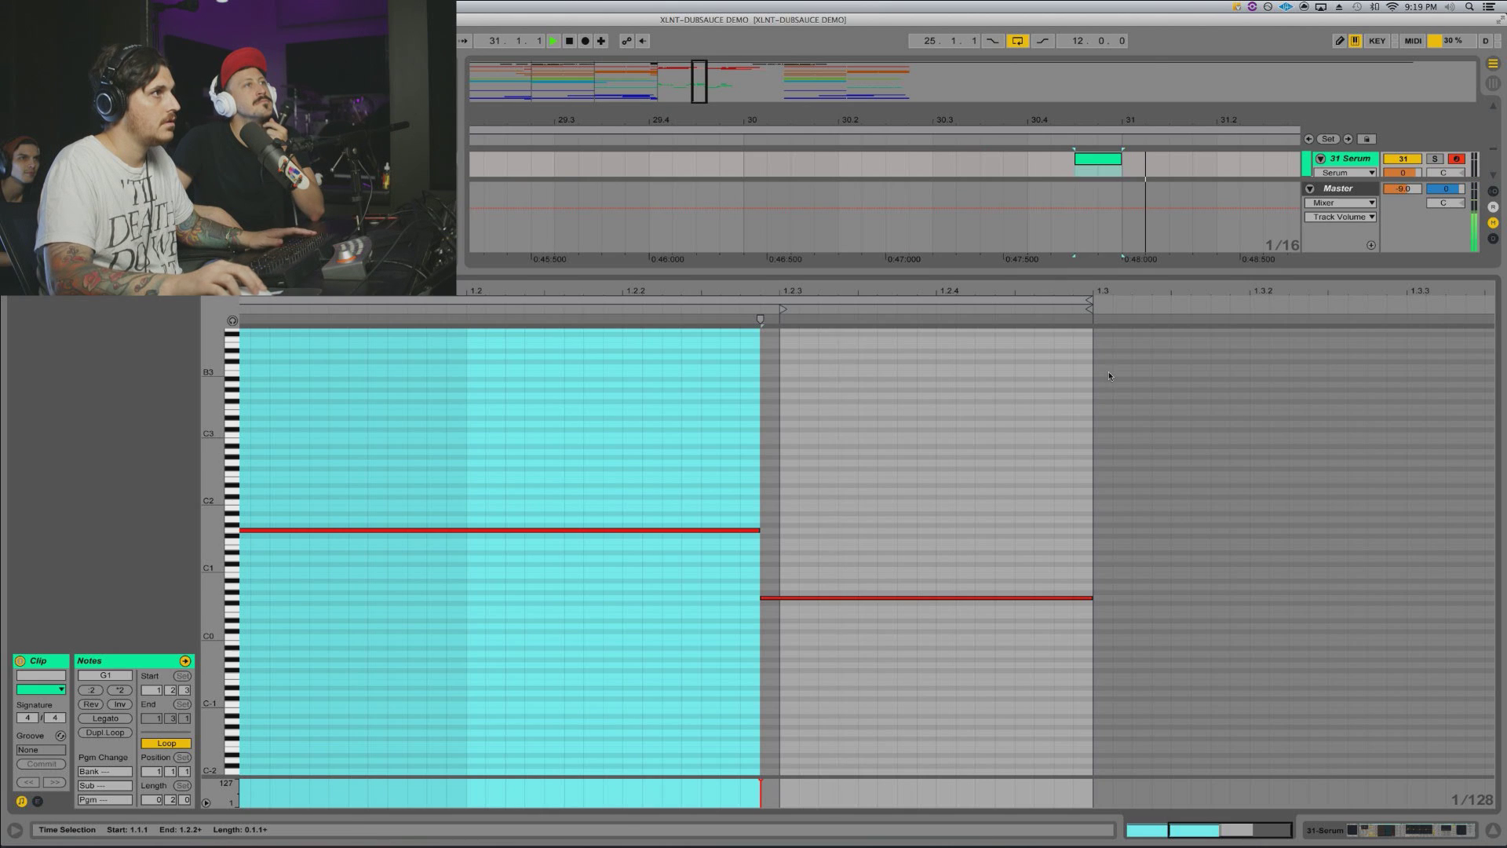
left_click(893, 598)
key("space")
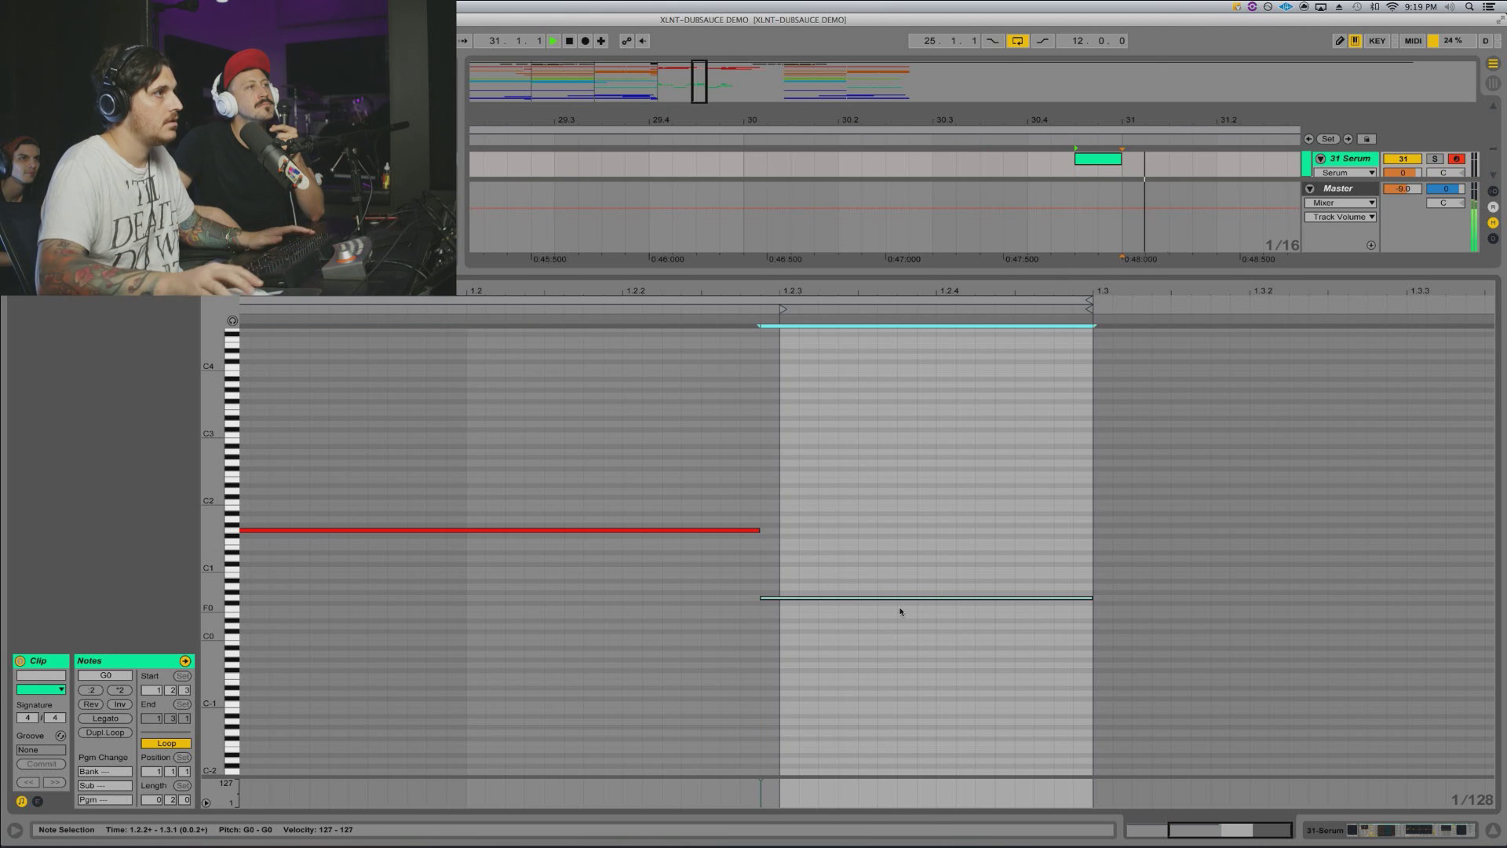
key("space")
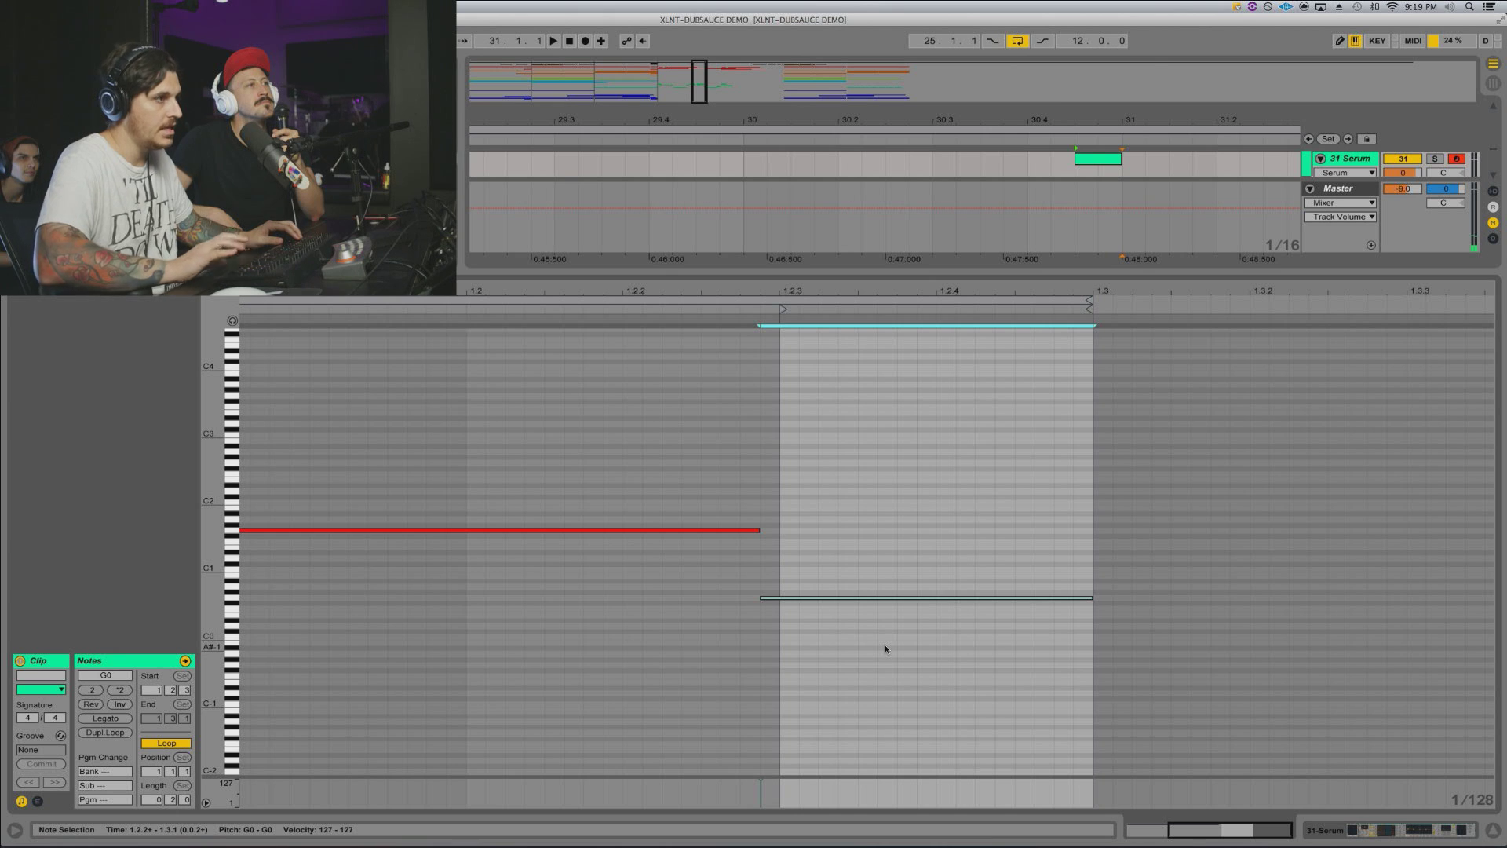
key("Right")
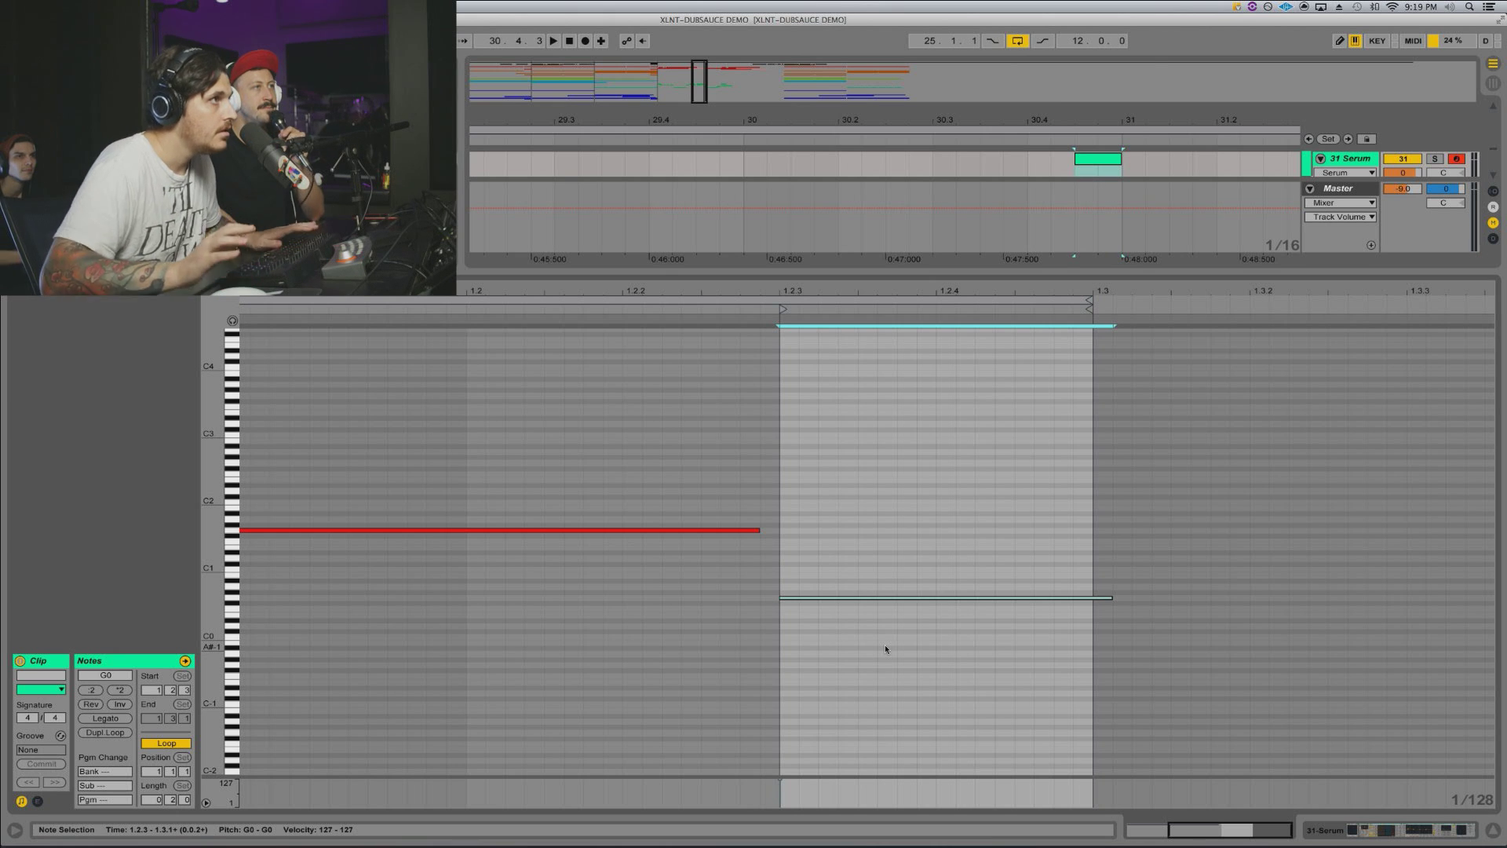
key("space")
key("space")
key("v")
key("shift+Tab")
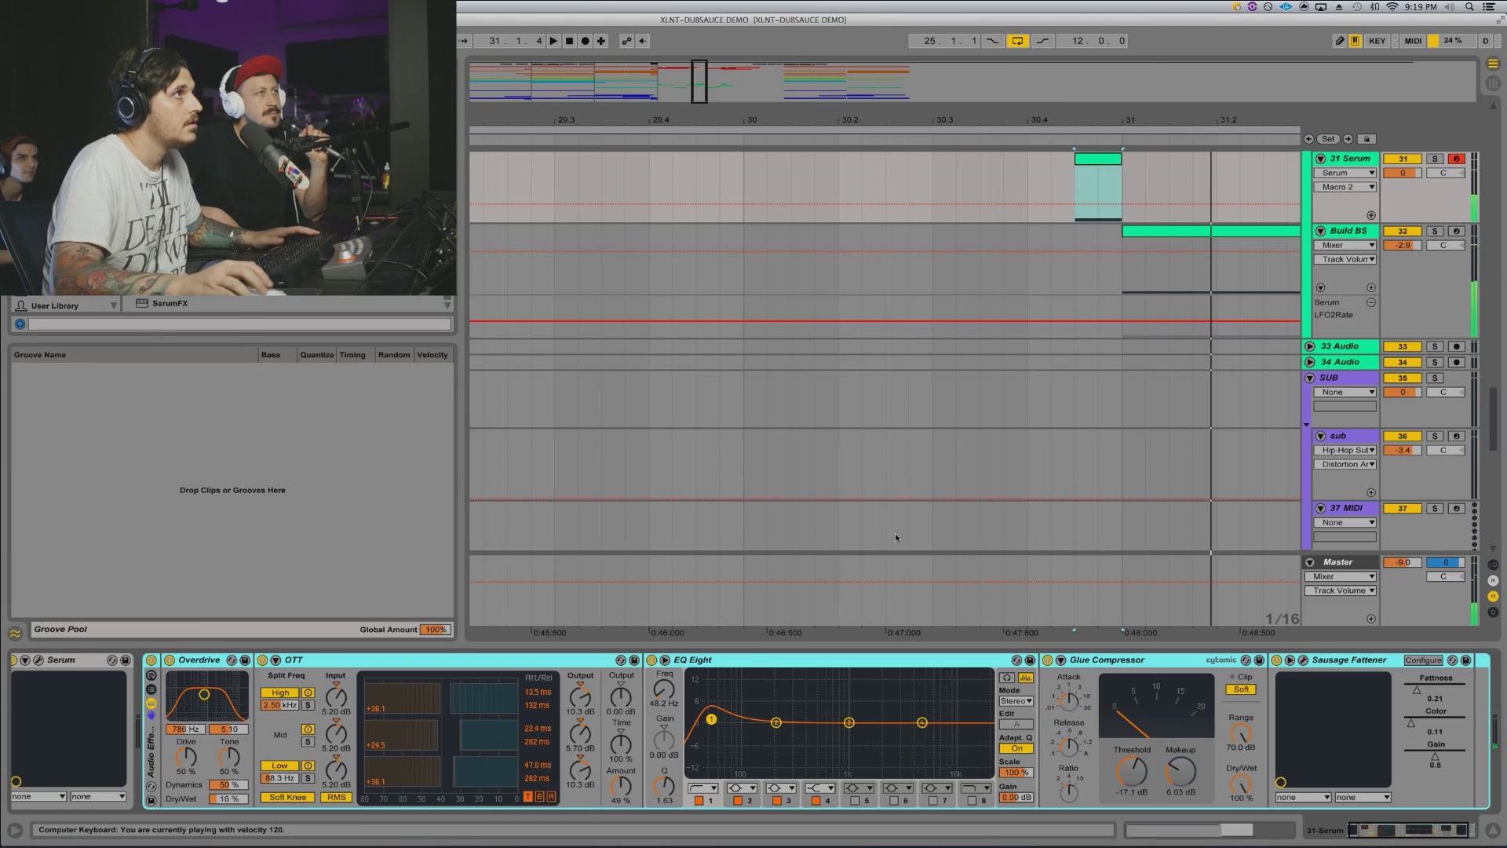
Step: Play the bass transition into bar 31 from 30.3.3 and from 30.1.1
scroll(942, 392, "up", 4)
left_click(974, 362)
key("space")
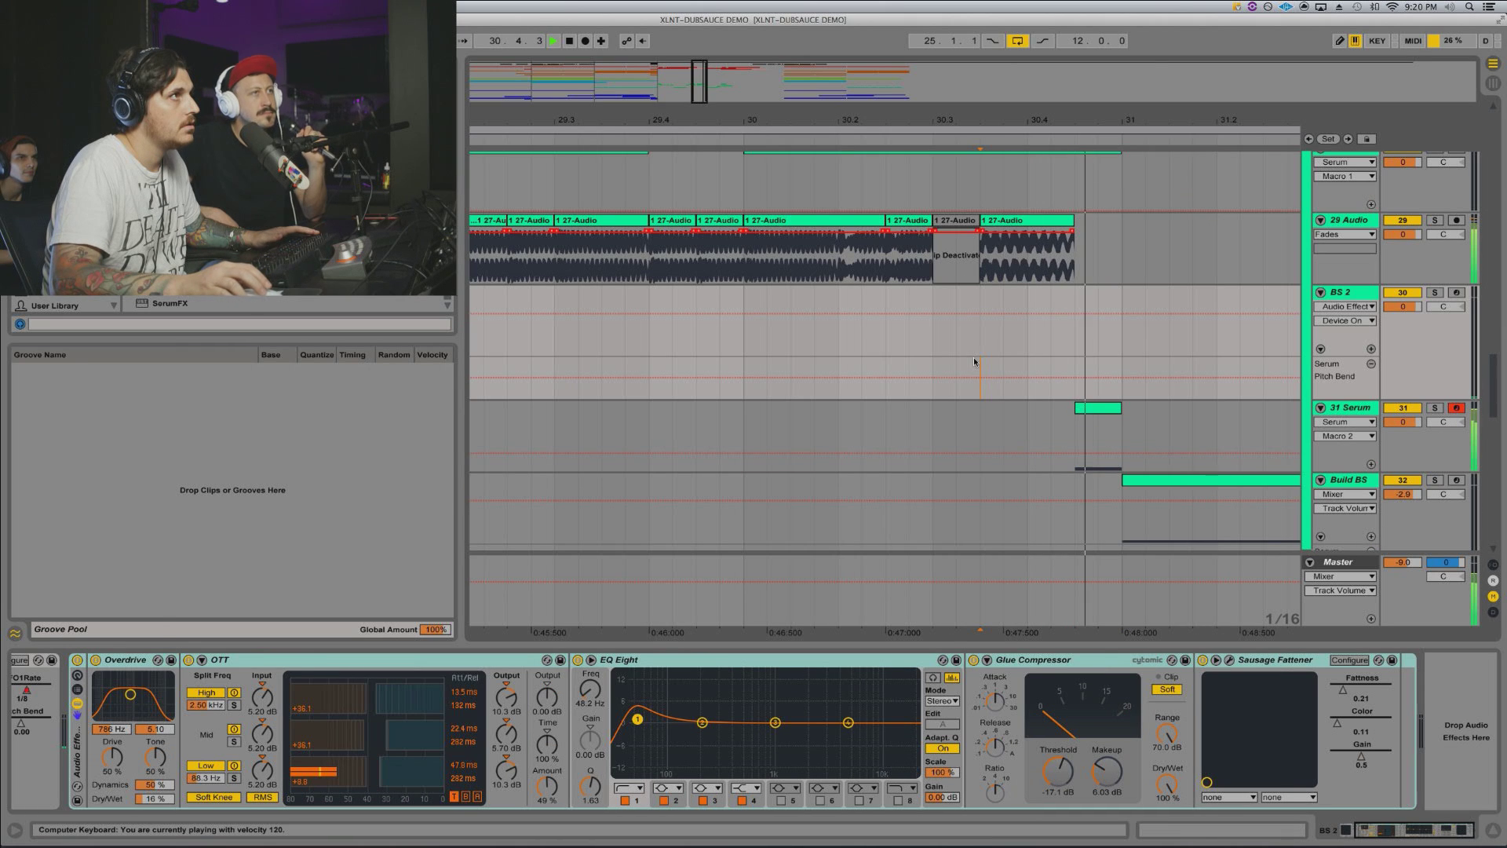
left_click(743, 357)
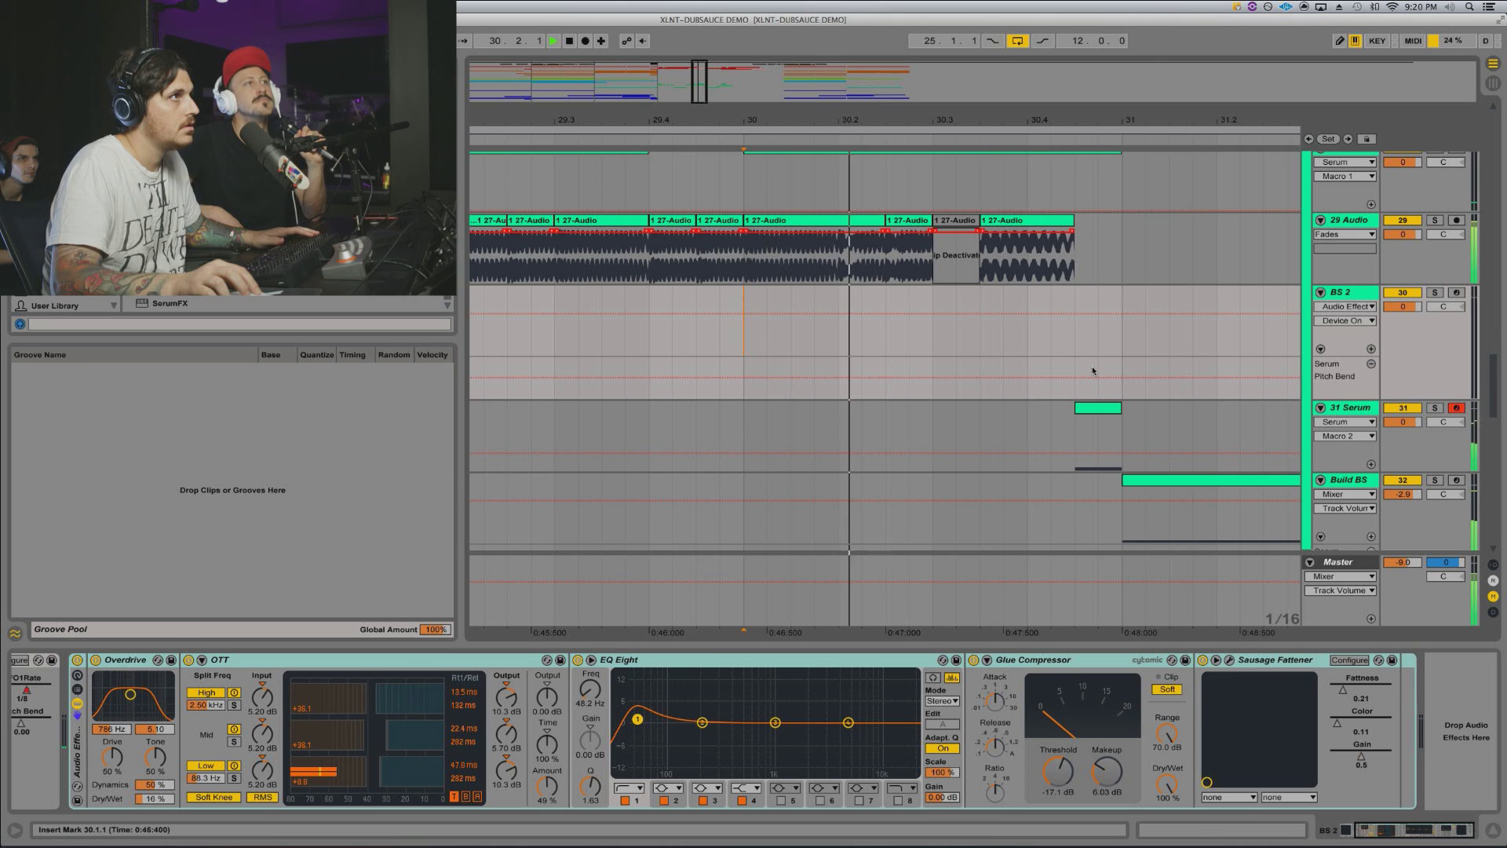
key("space")
key("space")
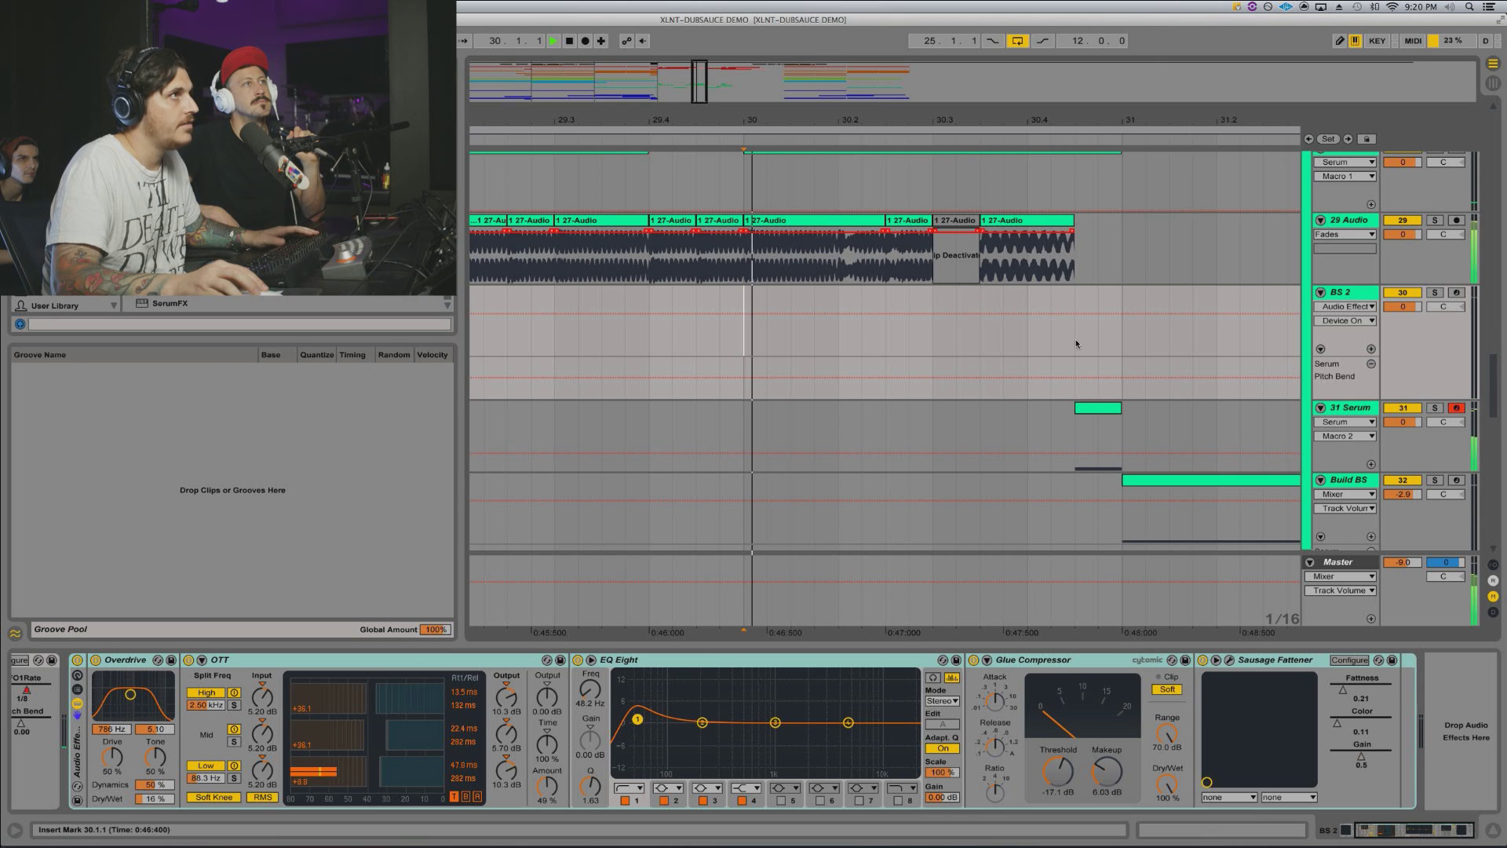
Step: Extend the last 27-Audio clip to 31.1.1 and delete the 31 Serum clip spanning 30.4.3 to 31.1.1
left_click_drag(1074, 224, 1121, 225)
left_click(1096, 408)
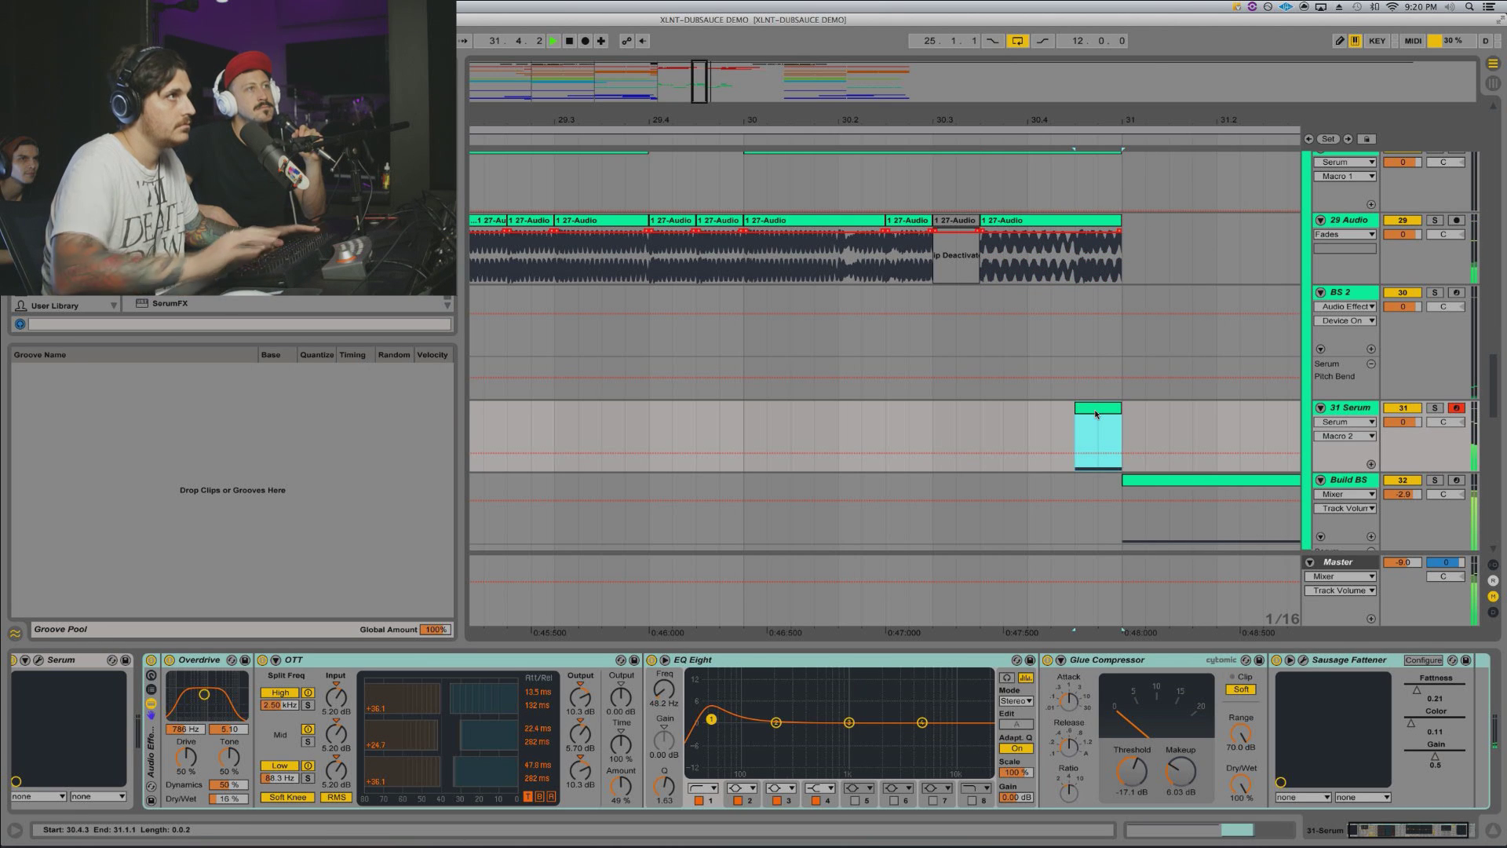
key("space")
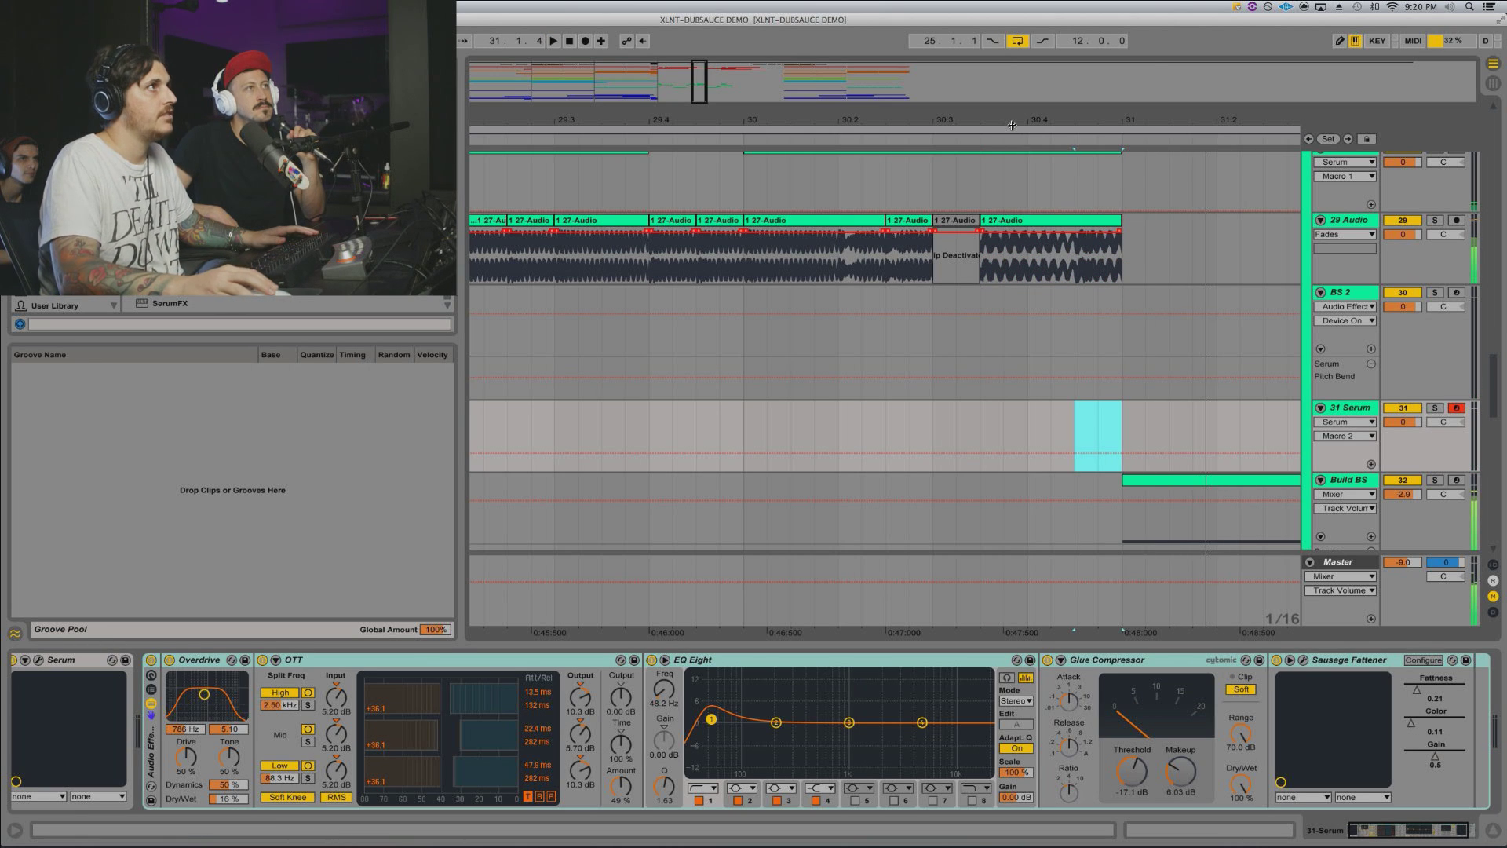
Step: Play the whole drop from 25.1.1 to check the bass arrangement
left_click_drag(1013, 120, 1013, 73)
left_click(514, 231)
key("space")
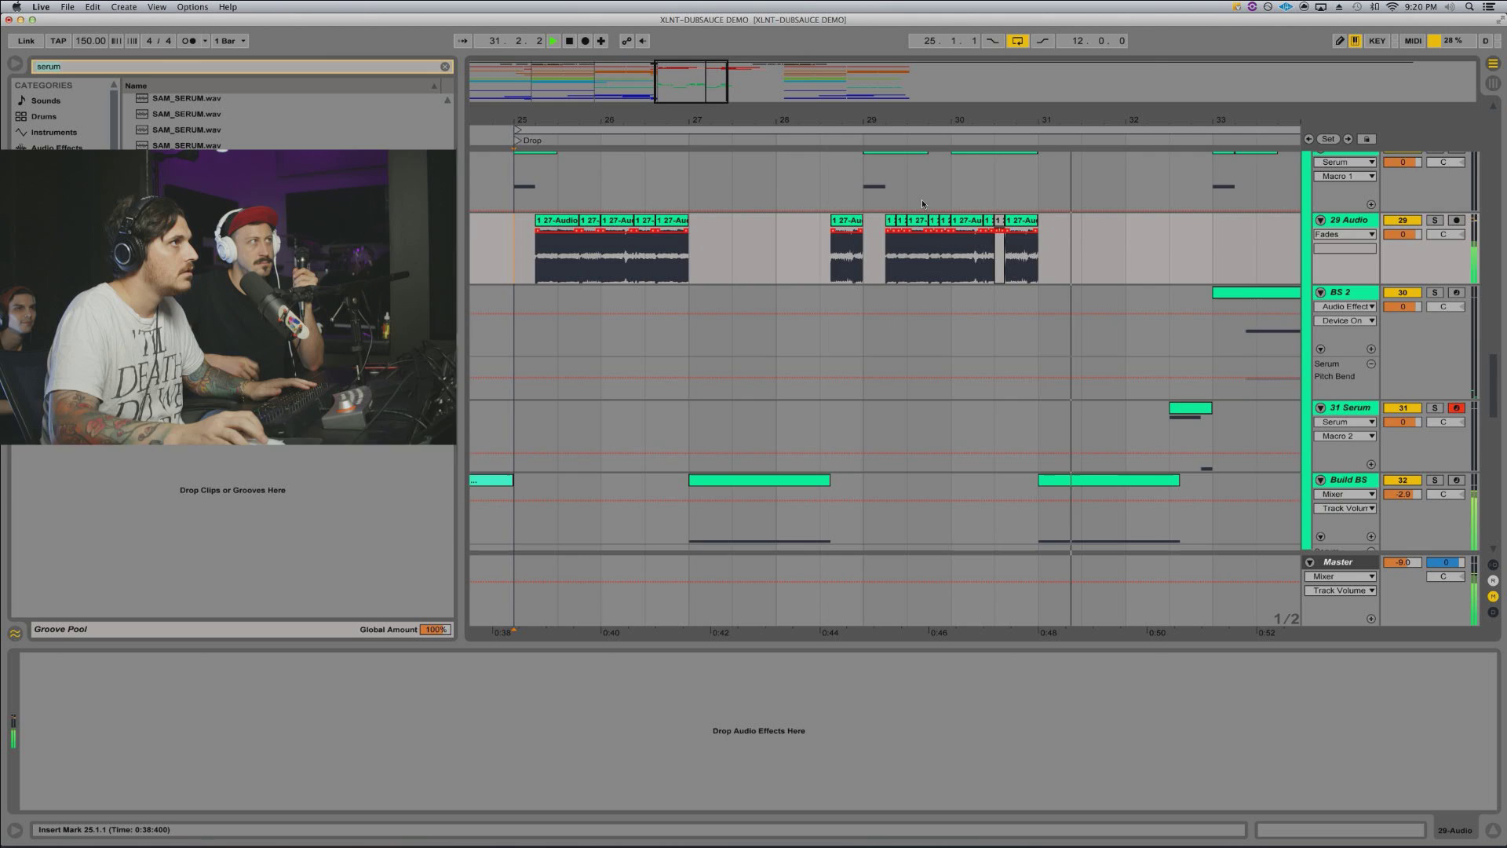
scroll(922, 204, "down", 5)
scroll(922, 204, "up", 10)
scroll(921, 204, "down", 5)
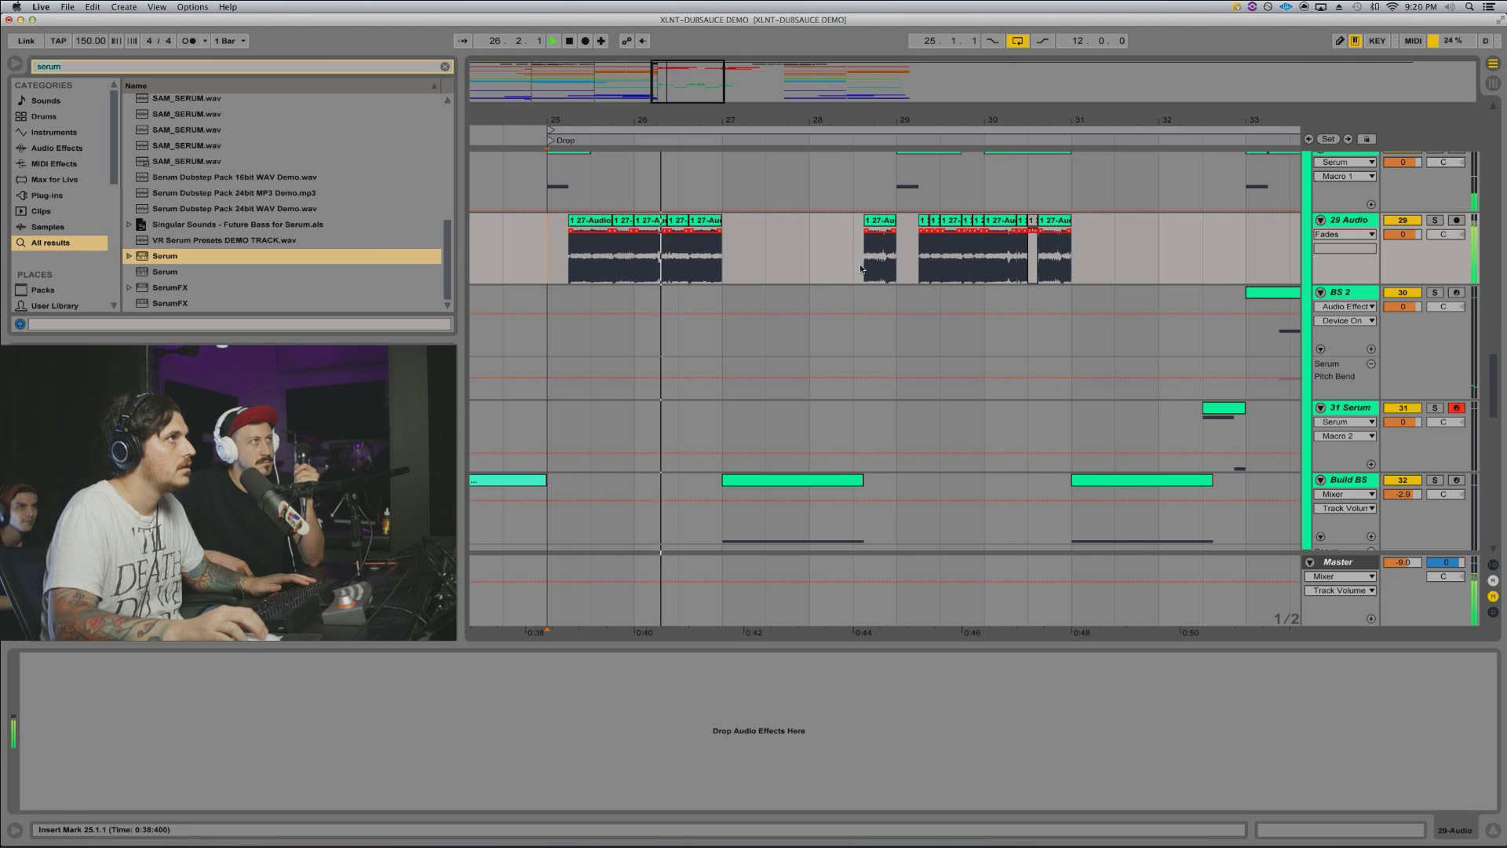
Step: Copy the 27-Audio clip spanning 26.2.3 to 26.3.3 to 30.2.3 on the 29 Audio track
left_click(683, 222)
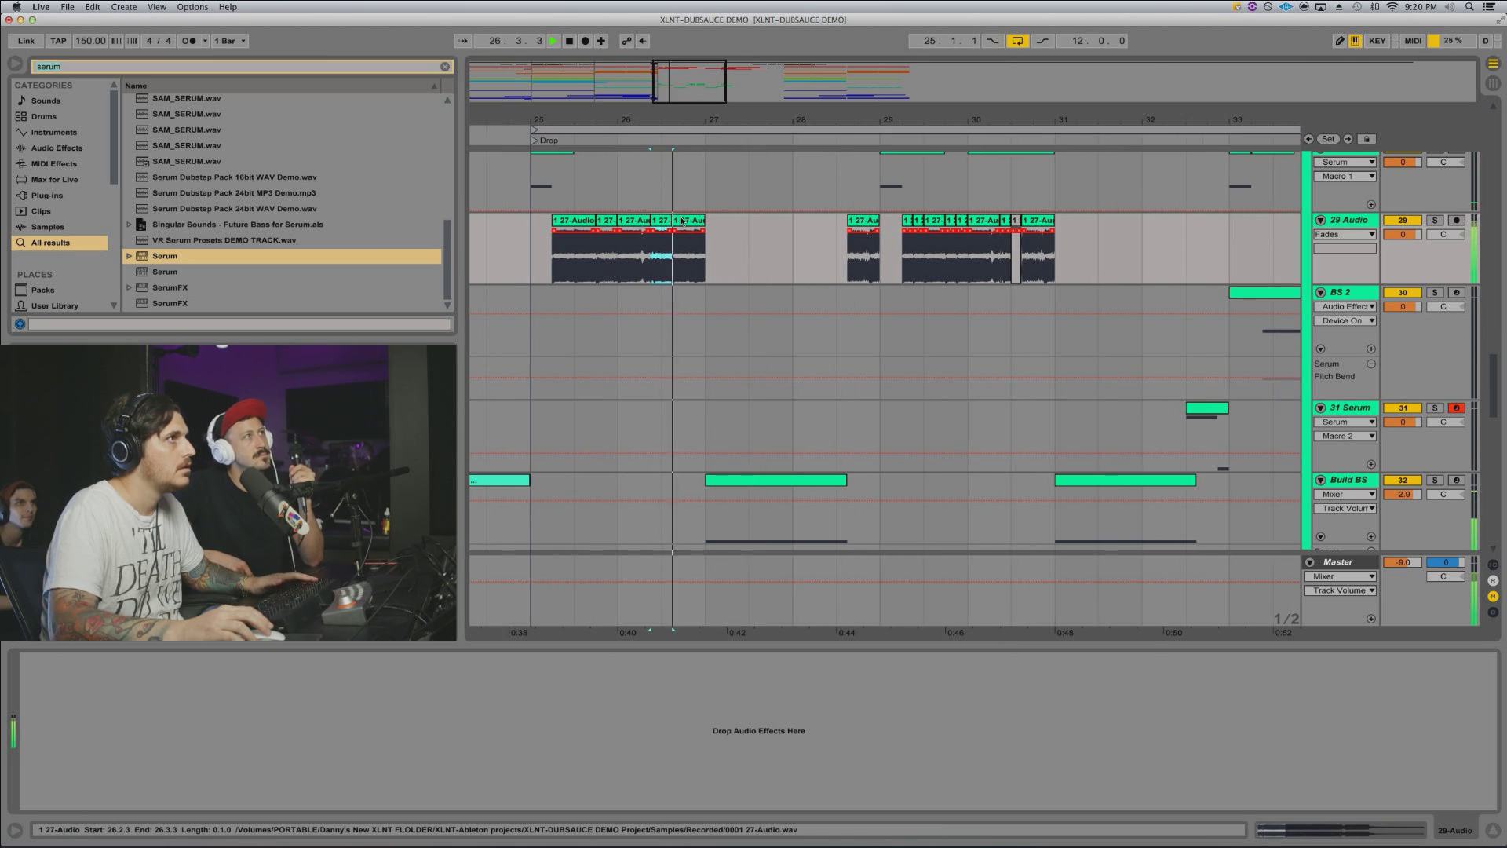
left_click(667, 223)
key("space")
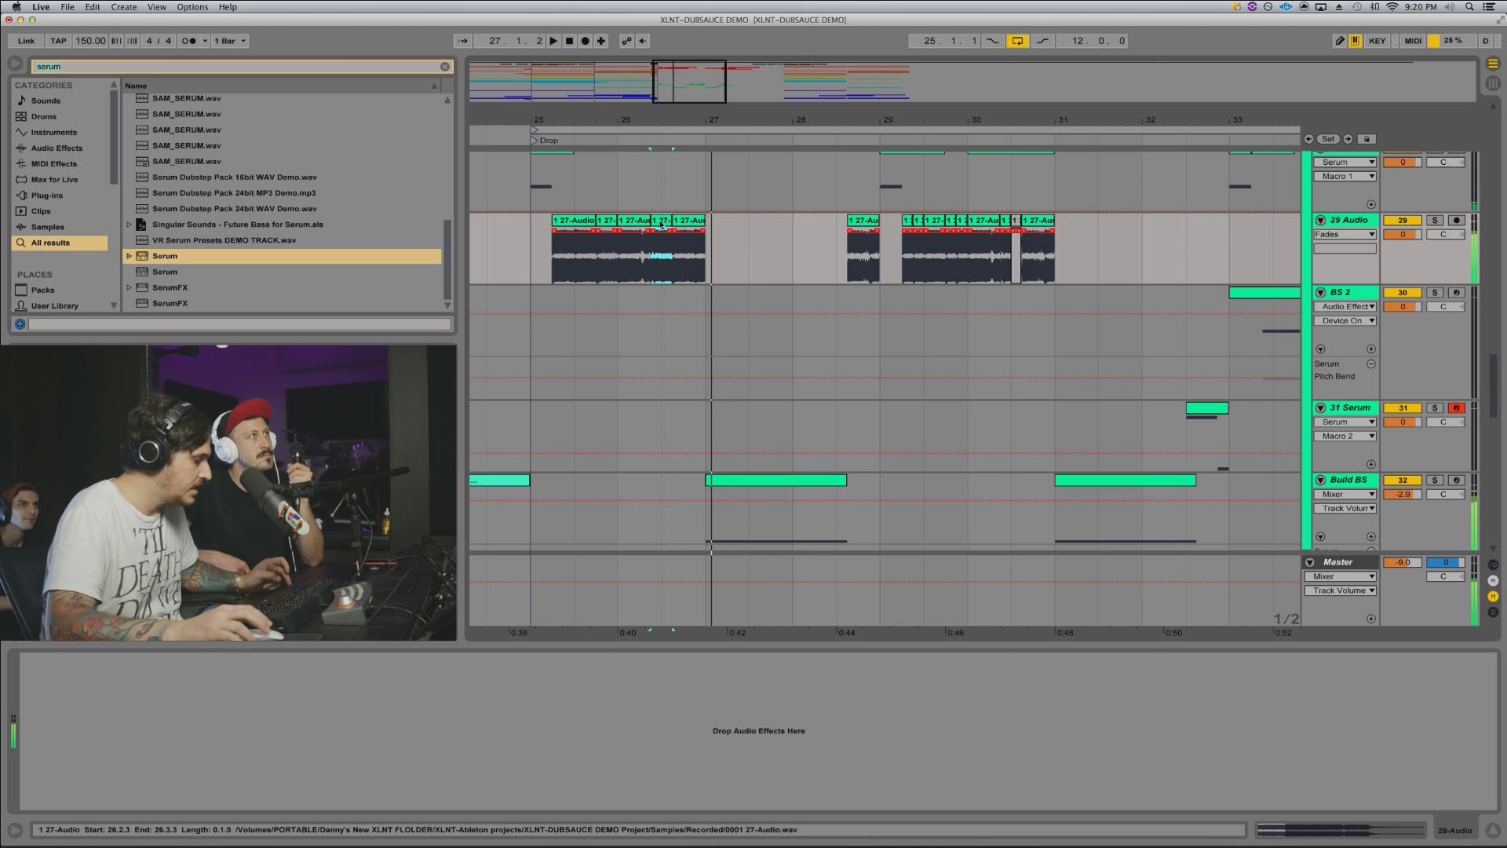
left_click(674, 226)
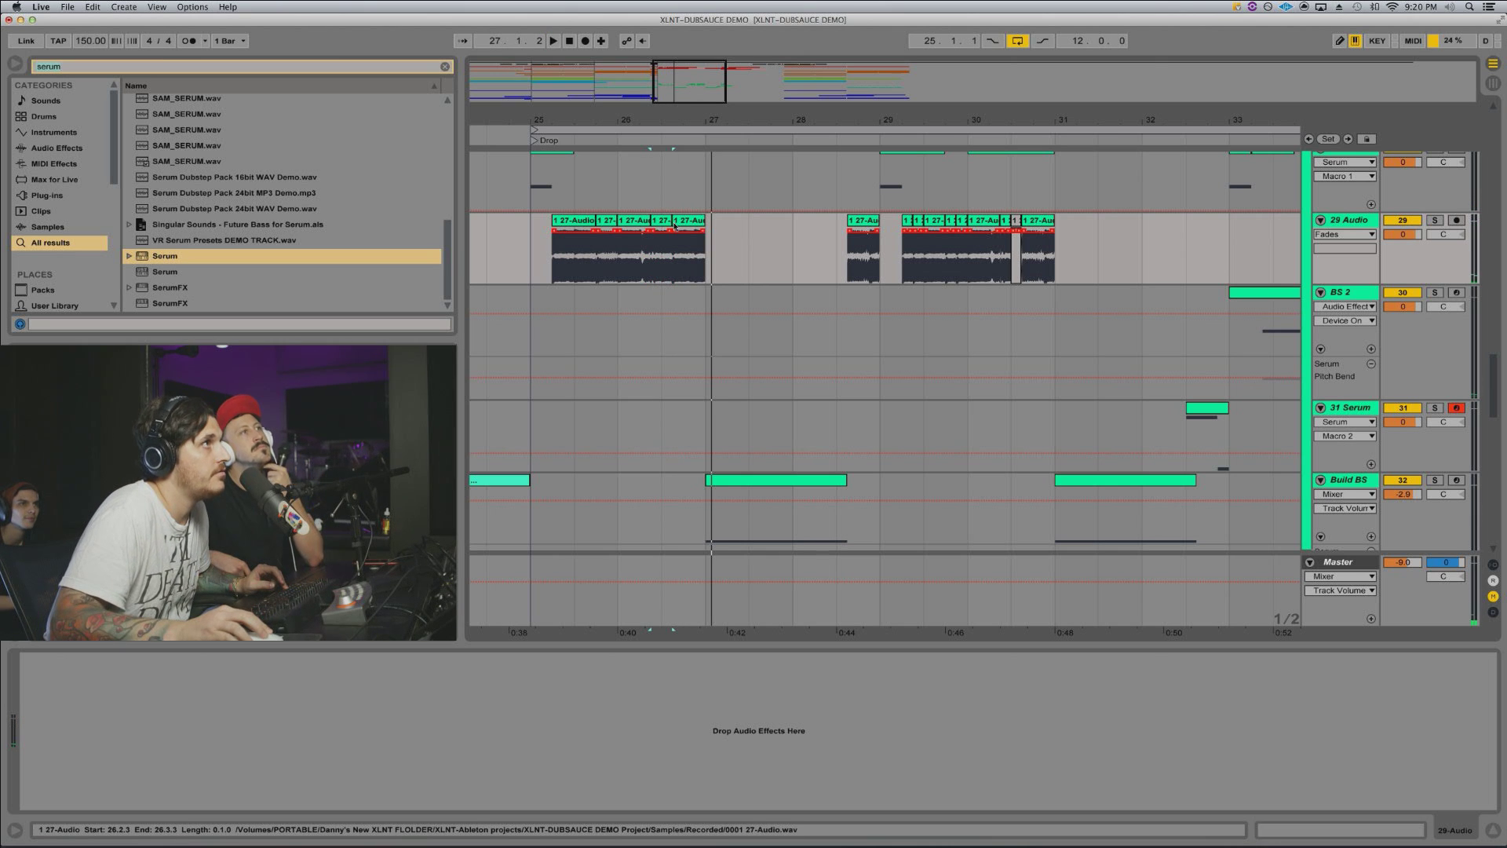
left_click(666, 222)
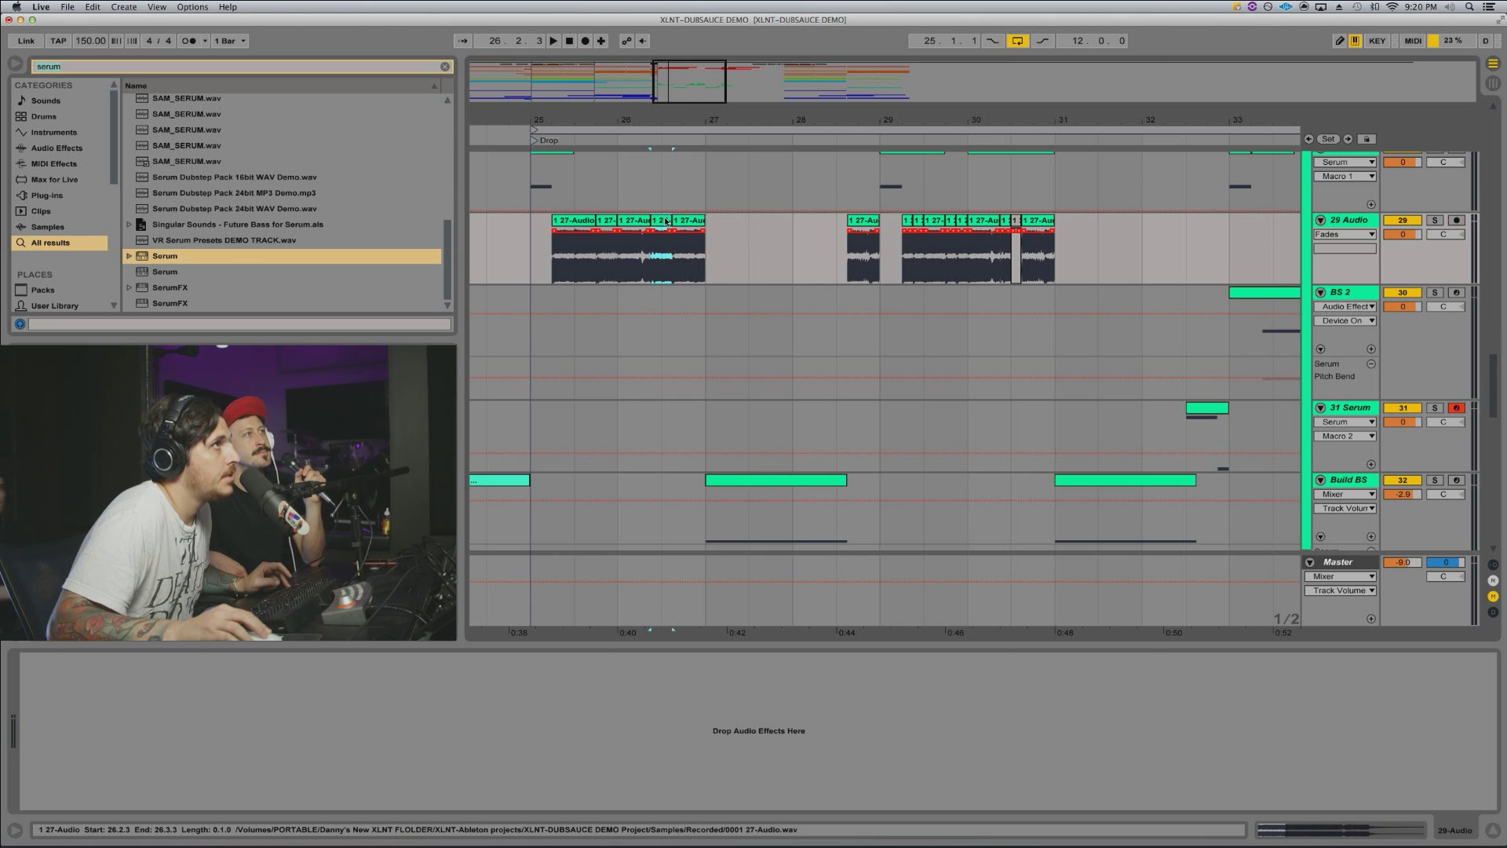
left_click(985, 226)
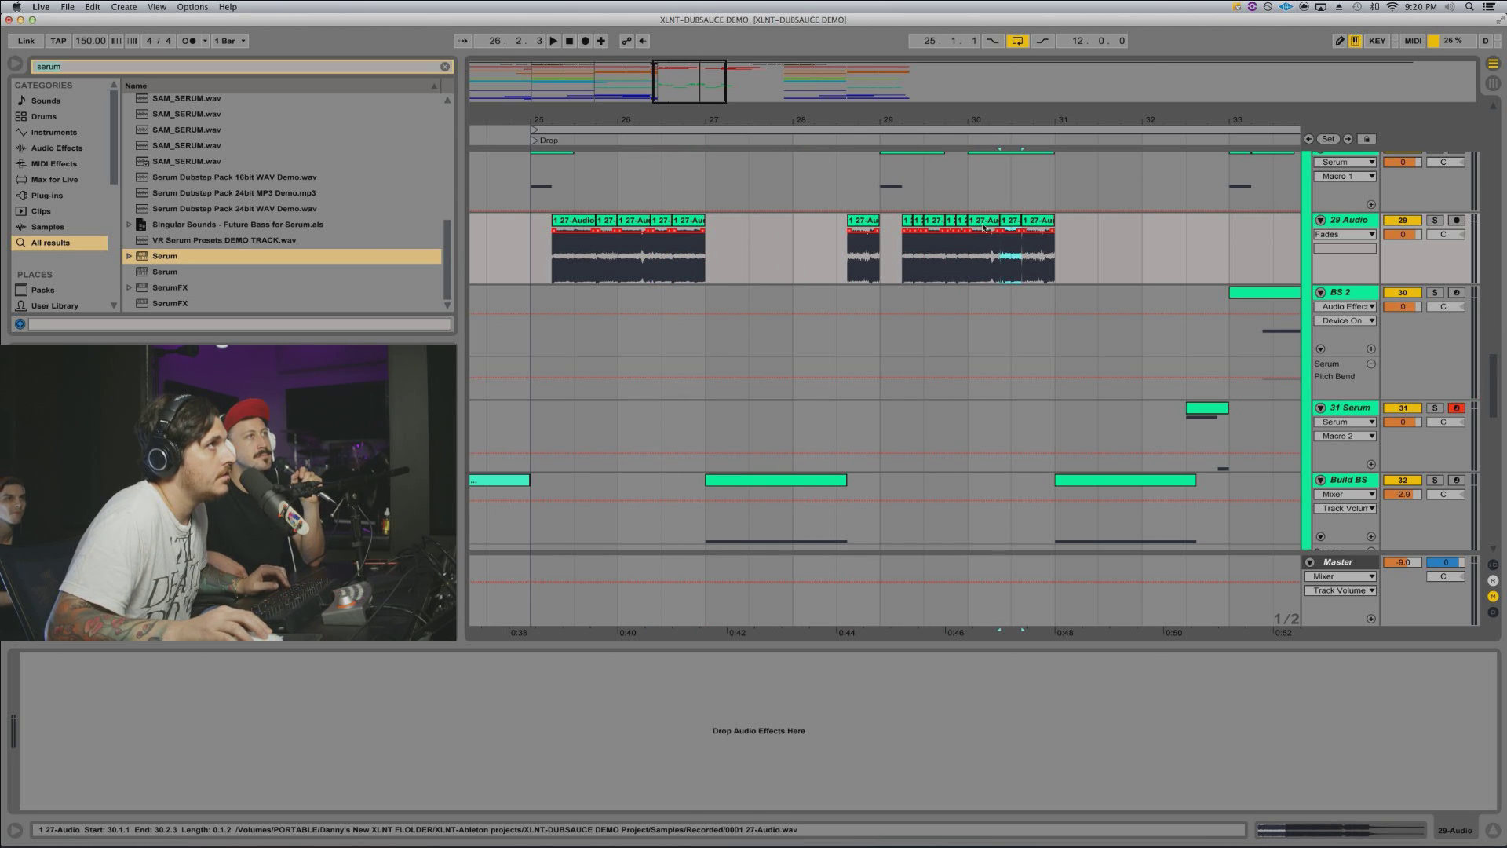
Step: Play the drop into bar 31 to check the copied 27-Audio clip
key("space")
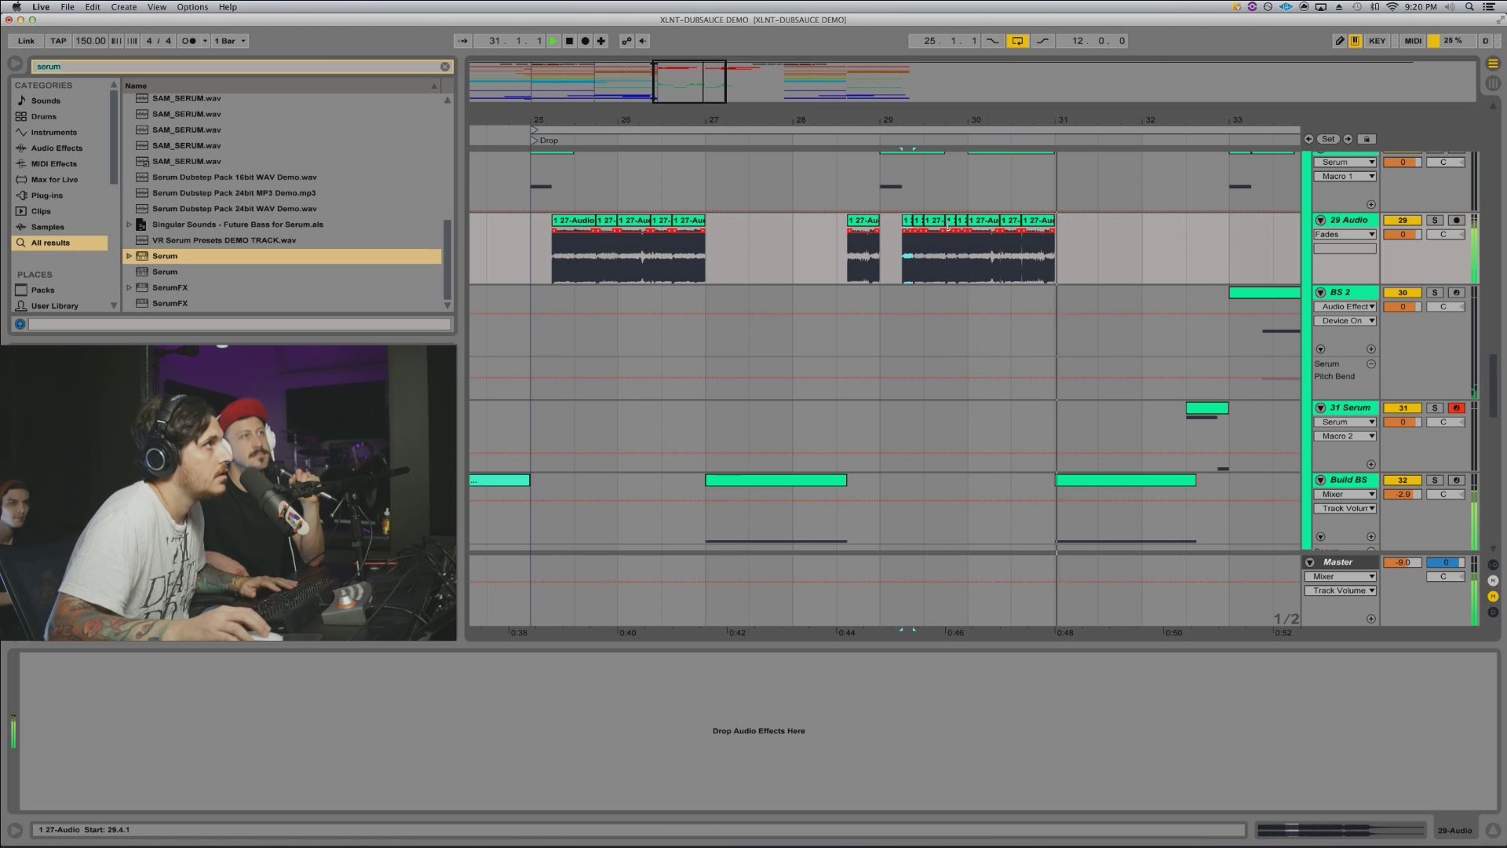
key("space")
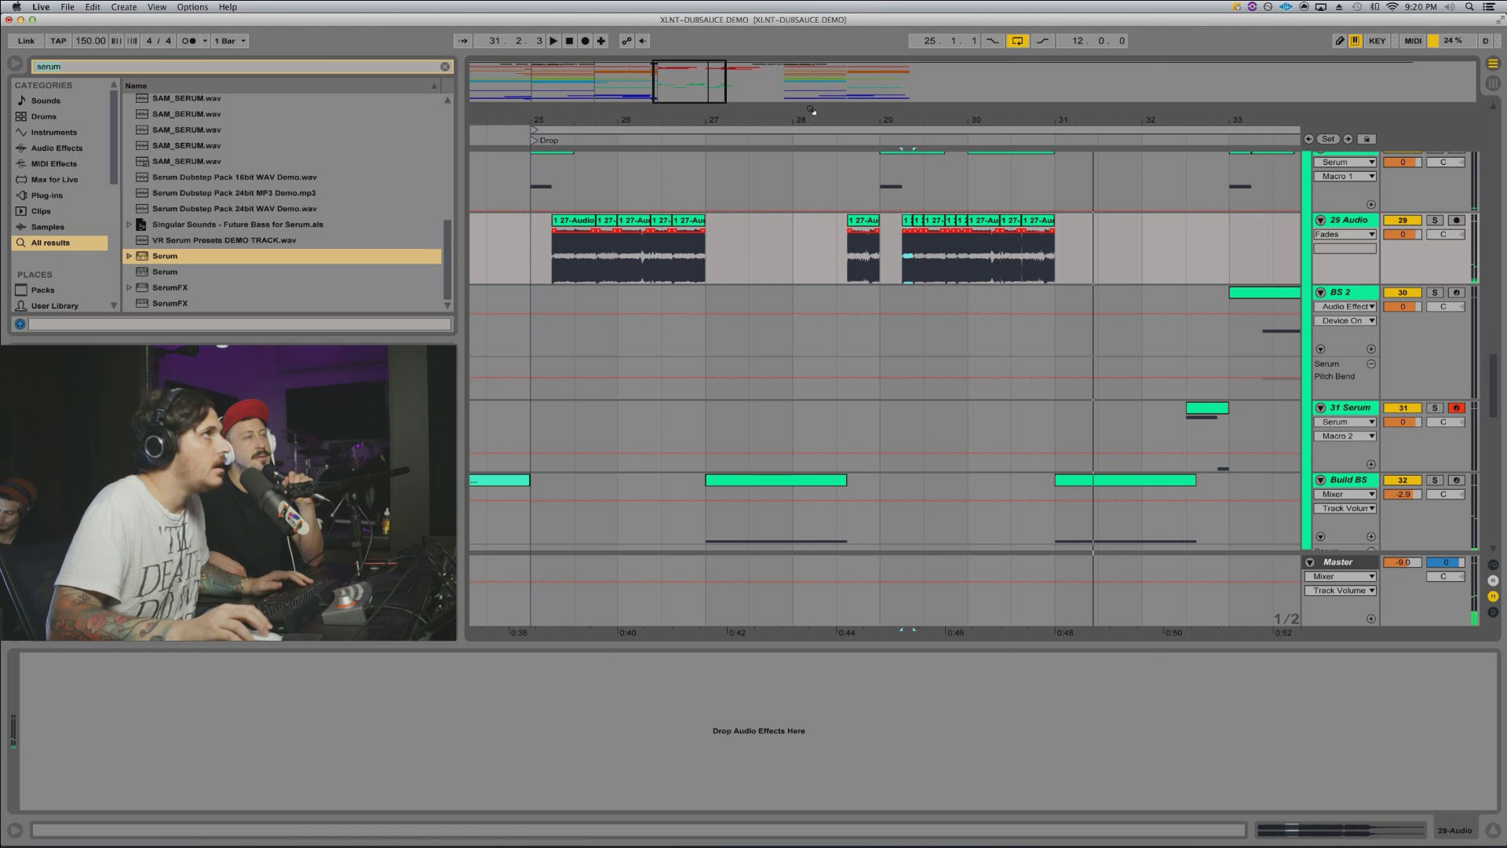
Step: Shorten the arrangement loop so it spans 25.1.1 to 31.1.1
mouse_move(812, 111)
left_mouse_down()
mouse_move(812, 140)
mouse_move(820, 82)
left_mouse_up()
scroll(822, 163, "up", 5)
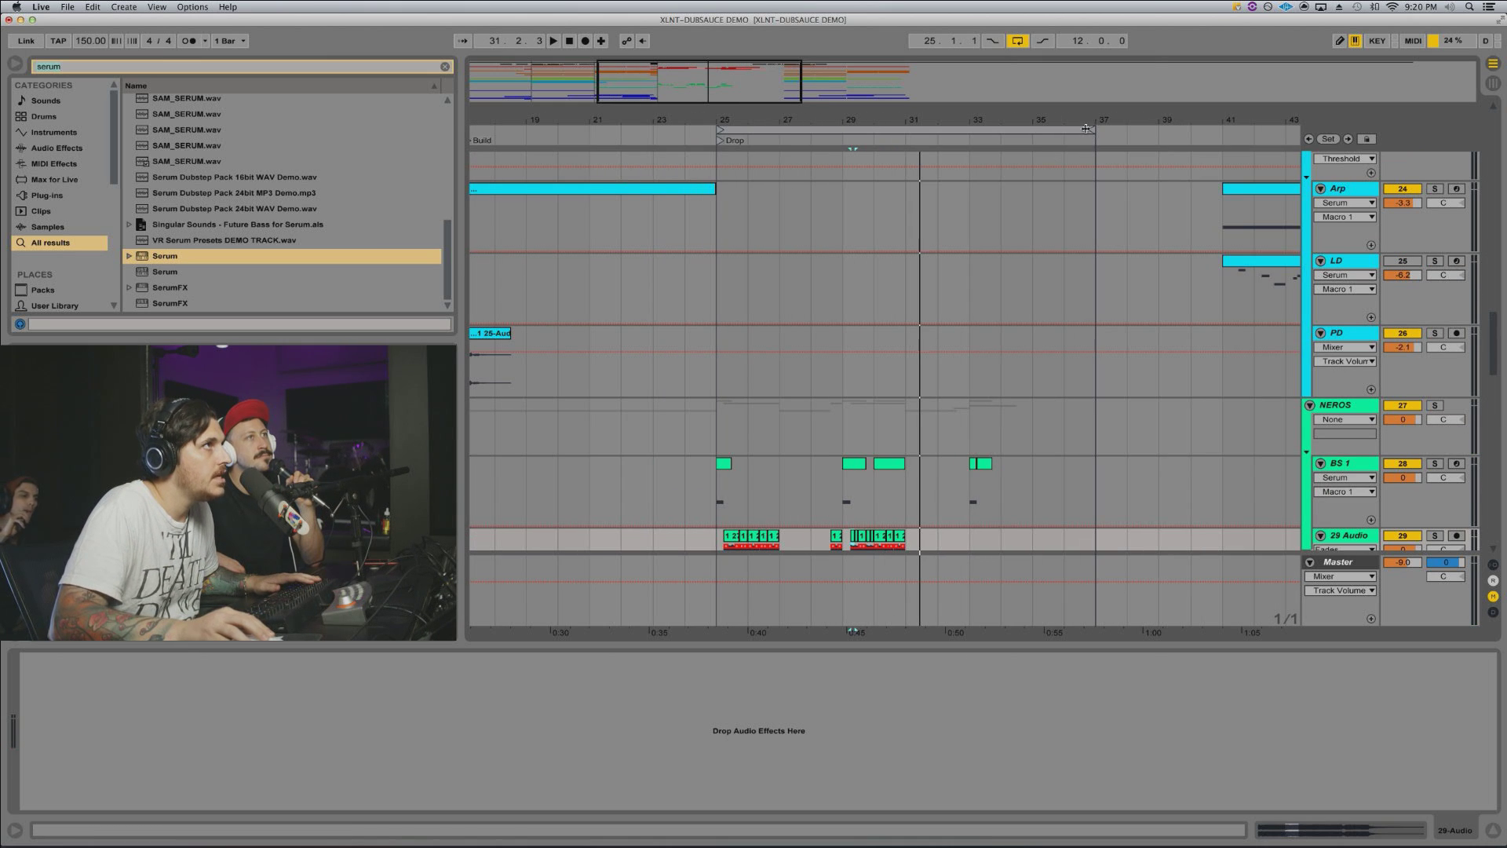
left_click_drag(1085, 128, 905, 129)
scroll(887, 188, "up", 1)
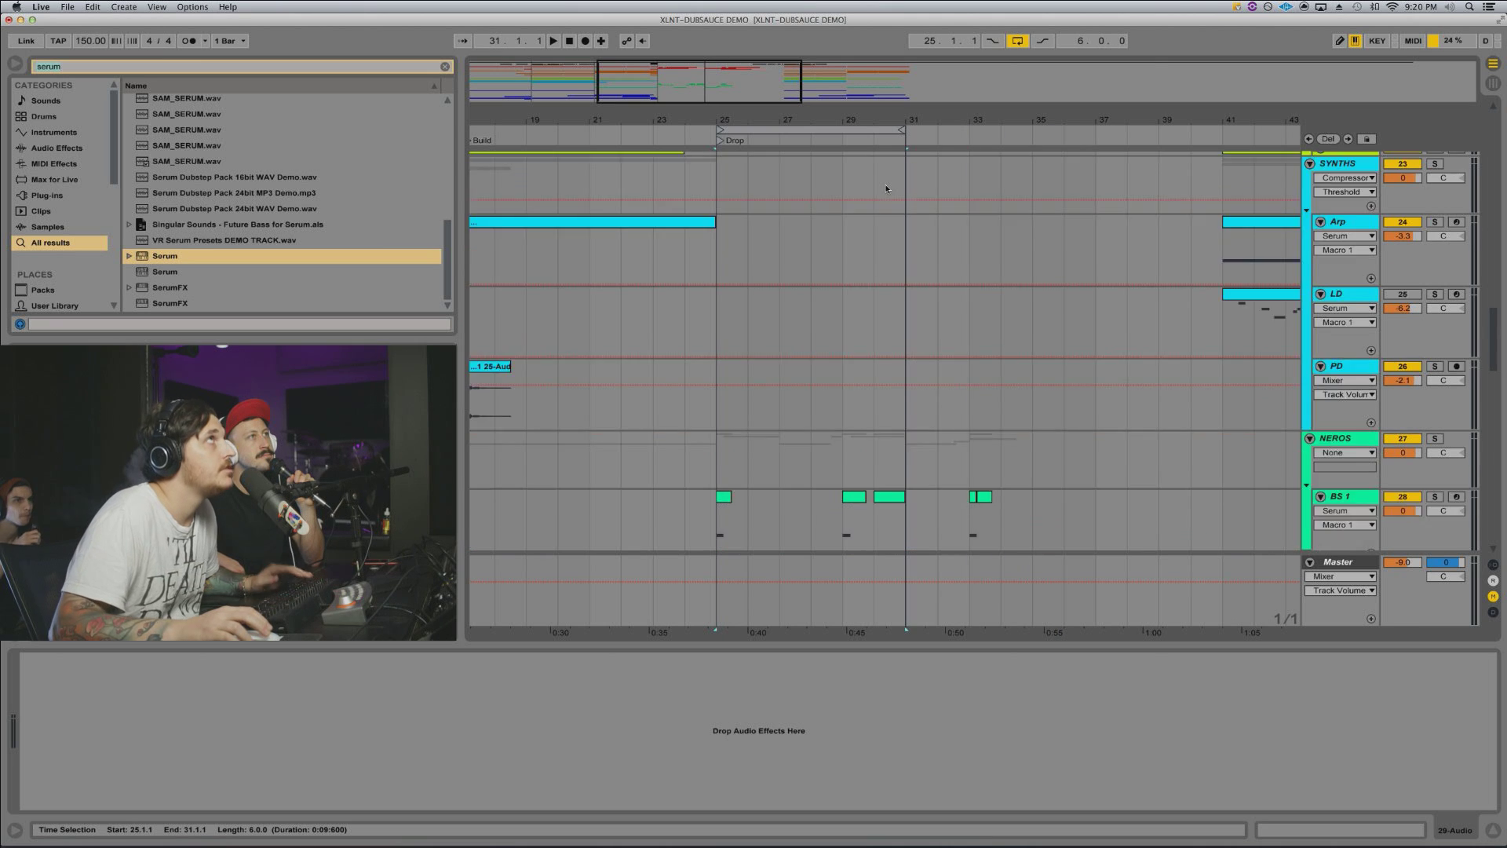
Step: Select the Full Loop 1 clip at 25.1.1 on the XLNT Loop track and open the XLNT-Dubsauce sample folder with the search cleared
scroll(886, 188, "up", 5)
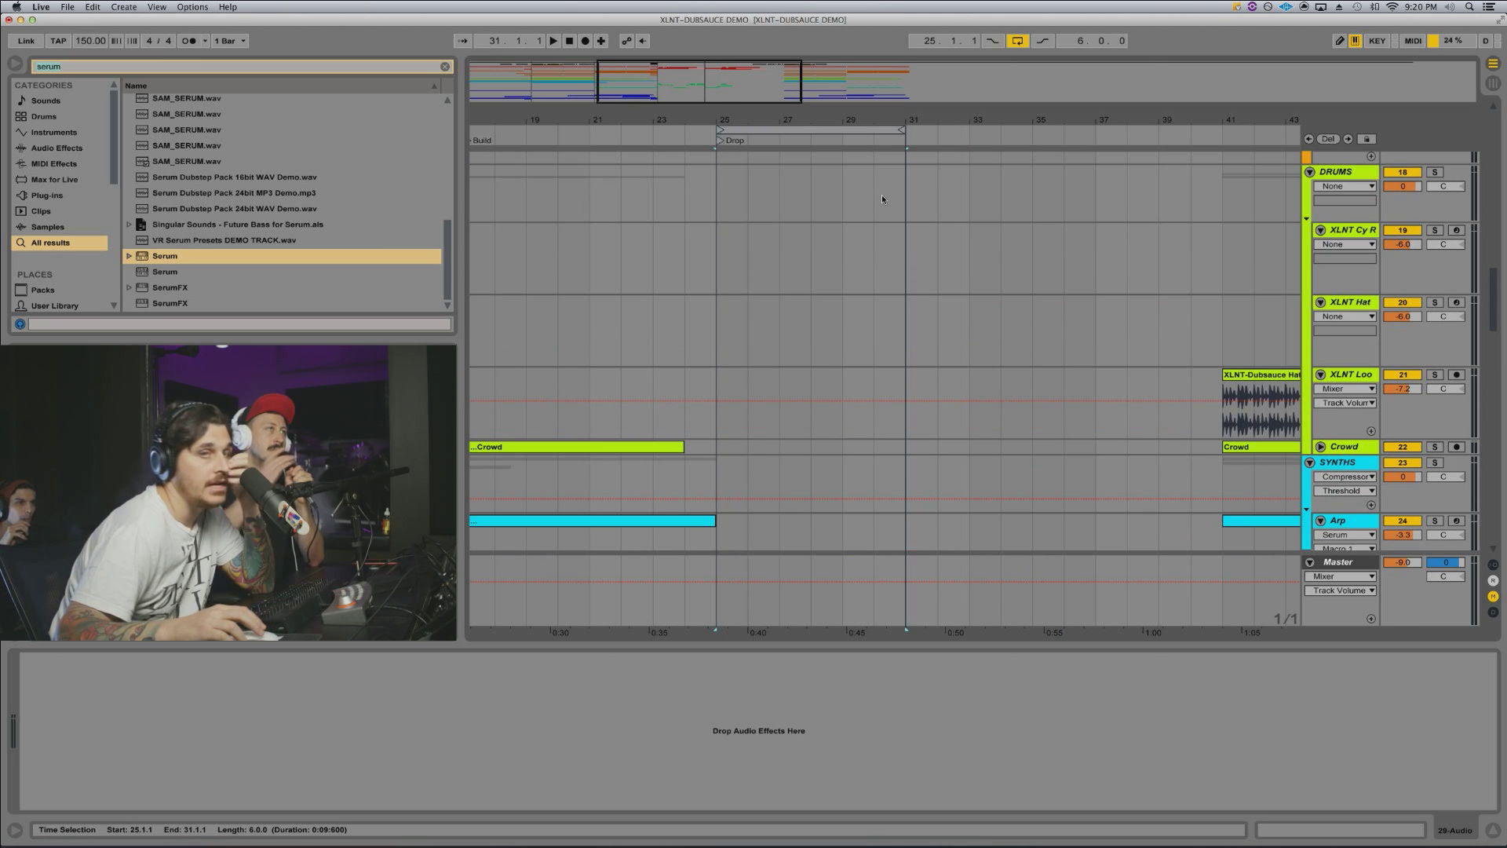
scroll(880, 200, "up", 10)
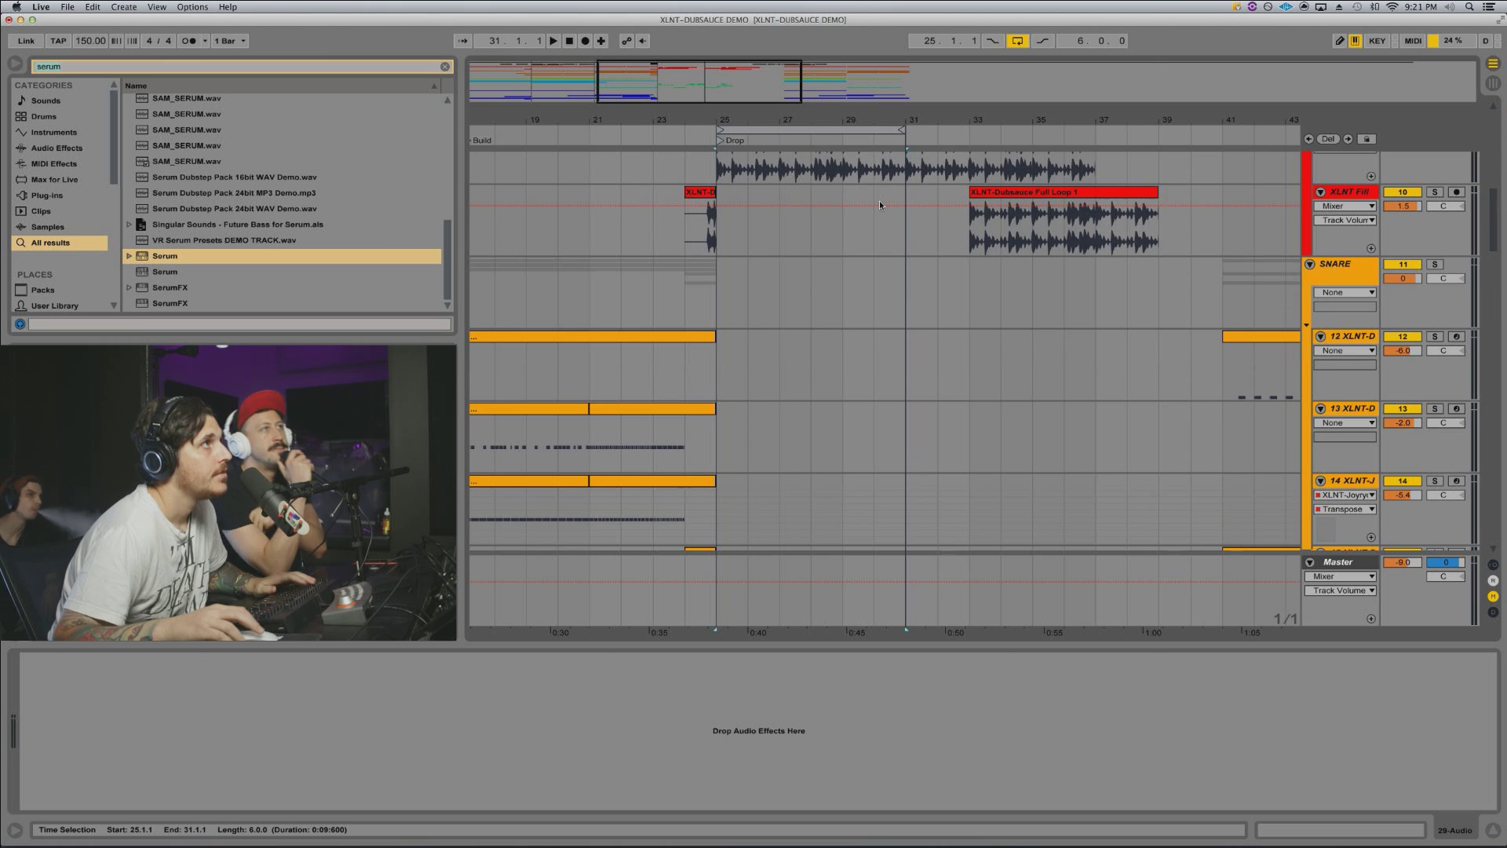
left_click(829, 237)
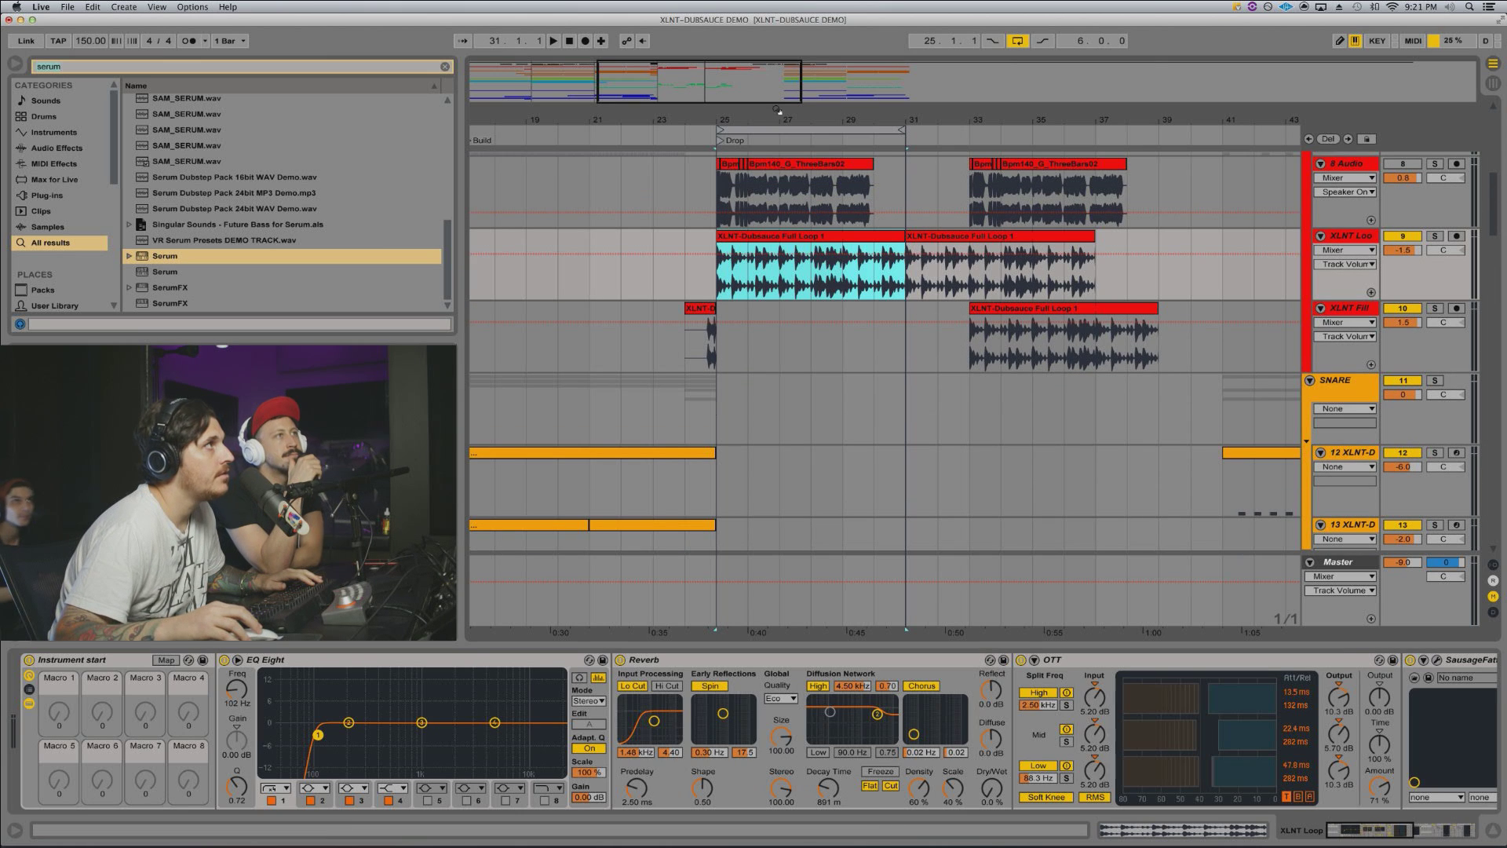
left_click_drag(777, 119, 777, 110)
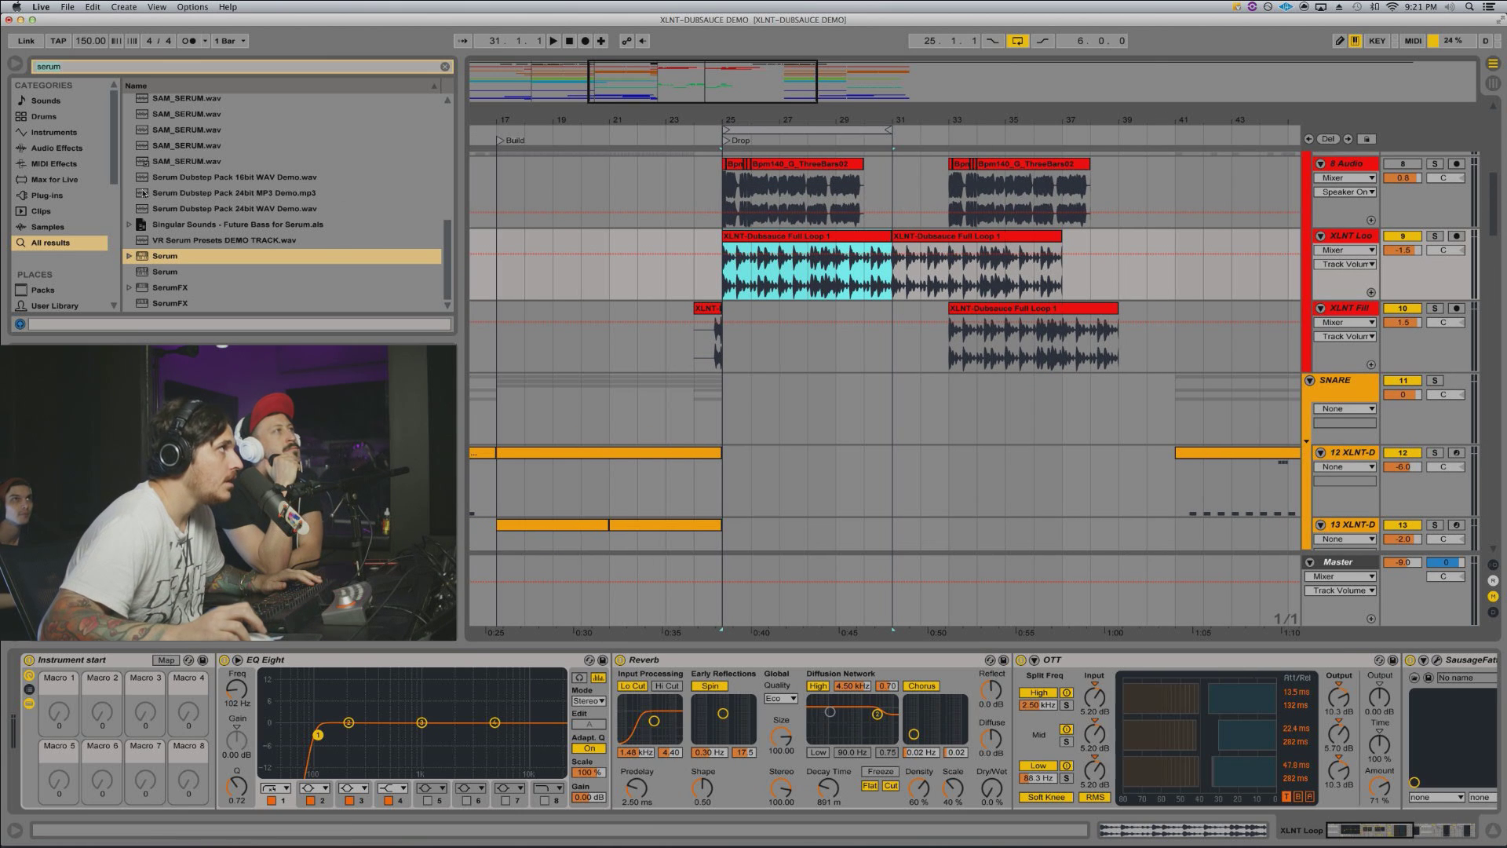
scroll(67, 199, "down", 10)
left_click(71, 288)
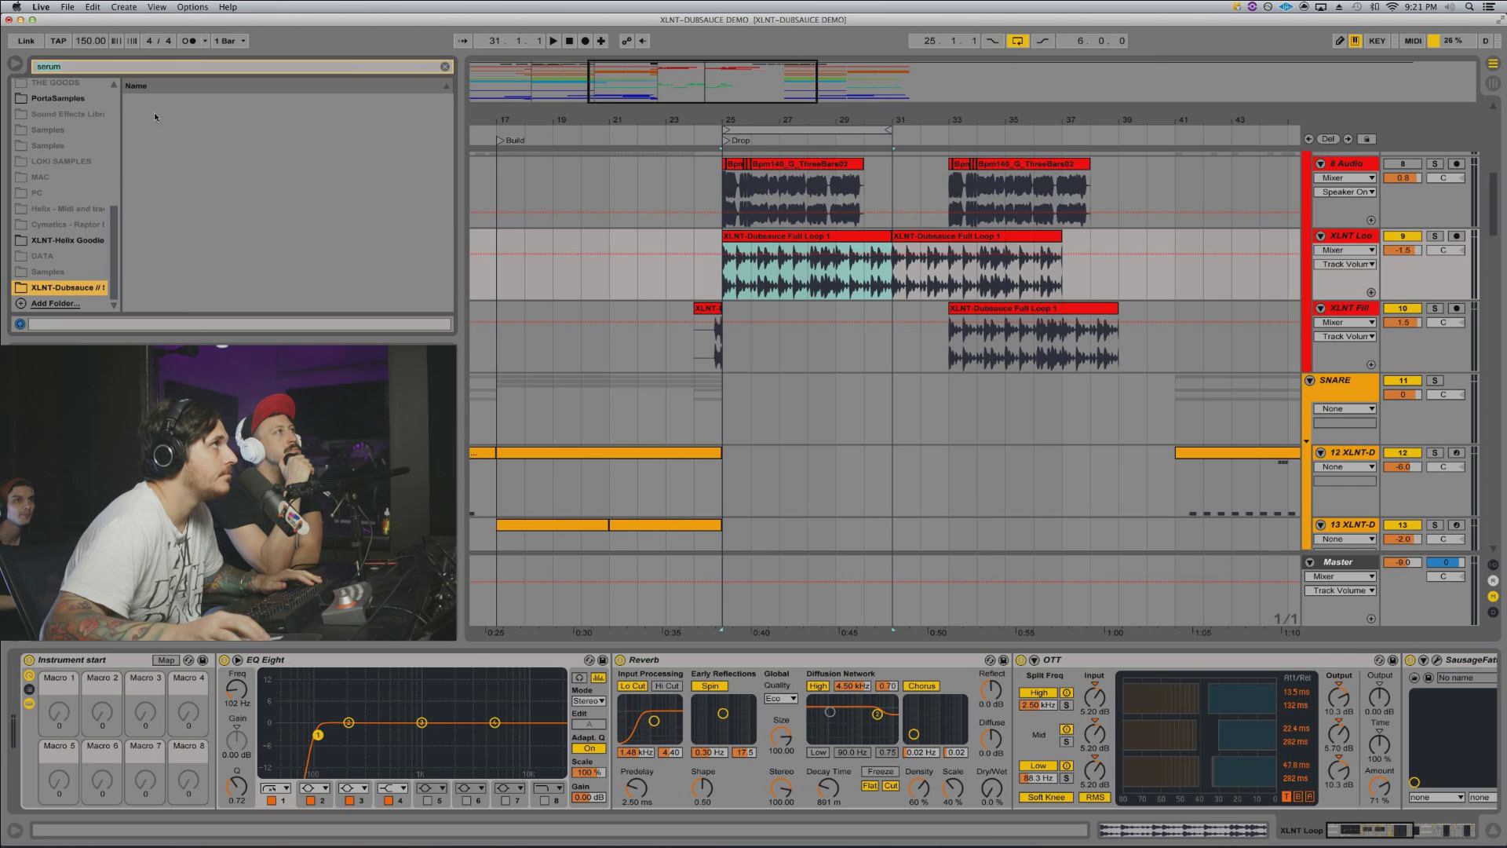
left_click(445, 67)
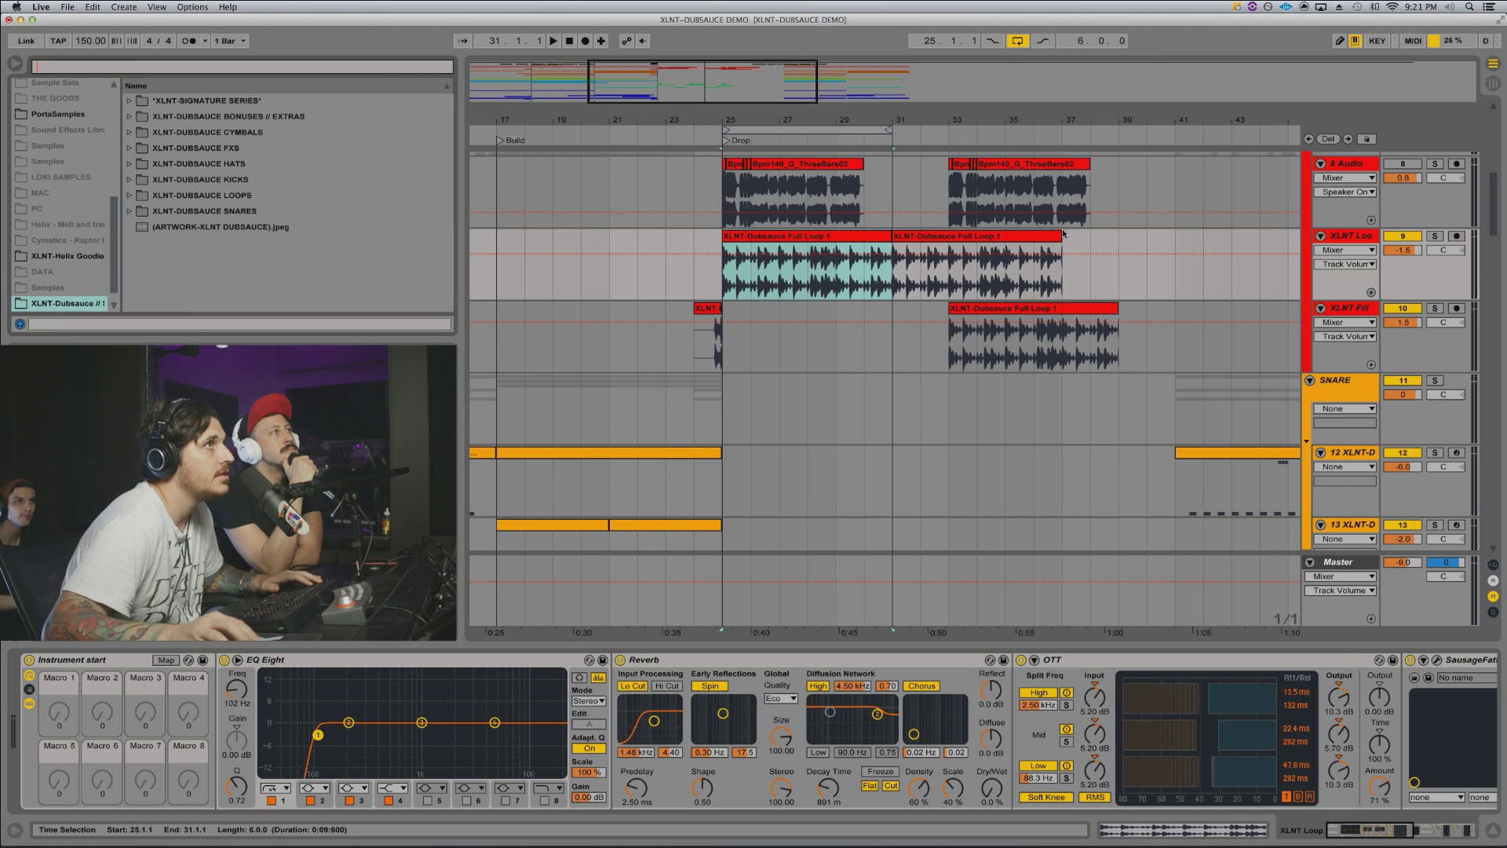
Step: Solo the XLNT Loop track, play its Full Loop 1 clip from 25.1.1, and fold the 8 Audio track
left_click(1435, 237)
key("space")
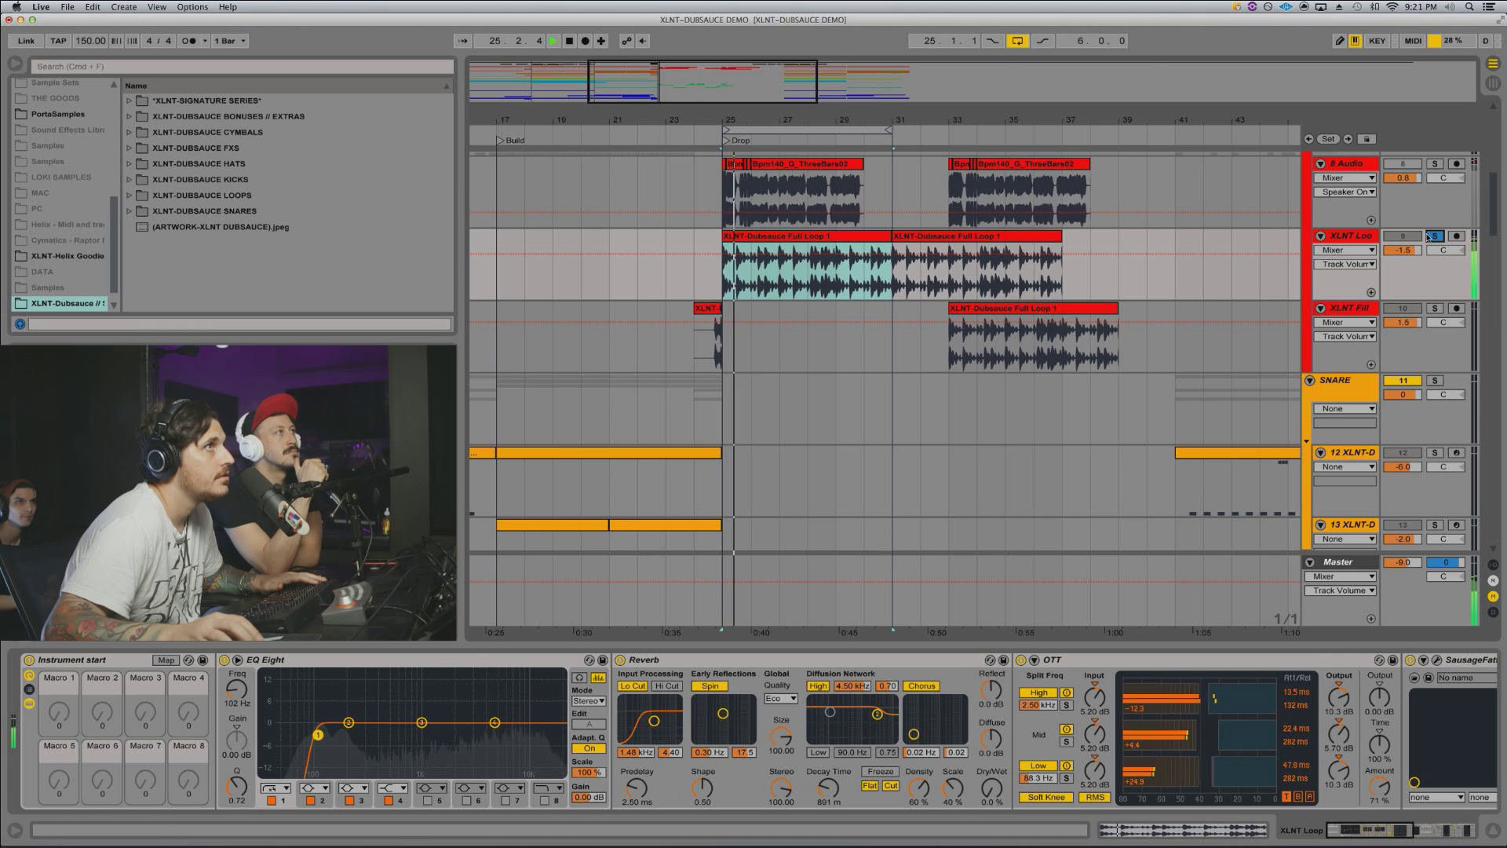
left_click(1321, 164)
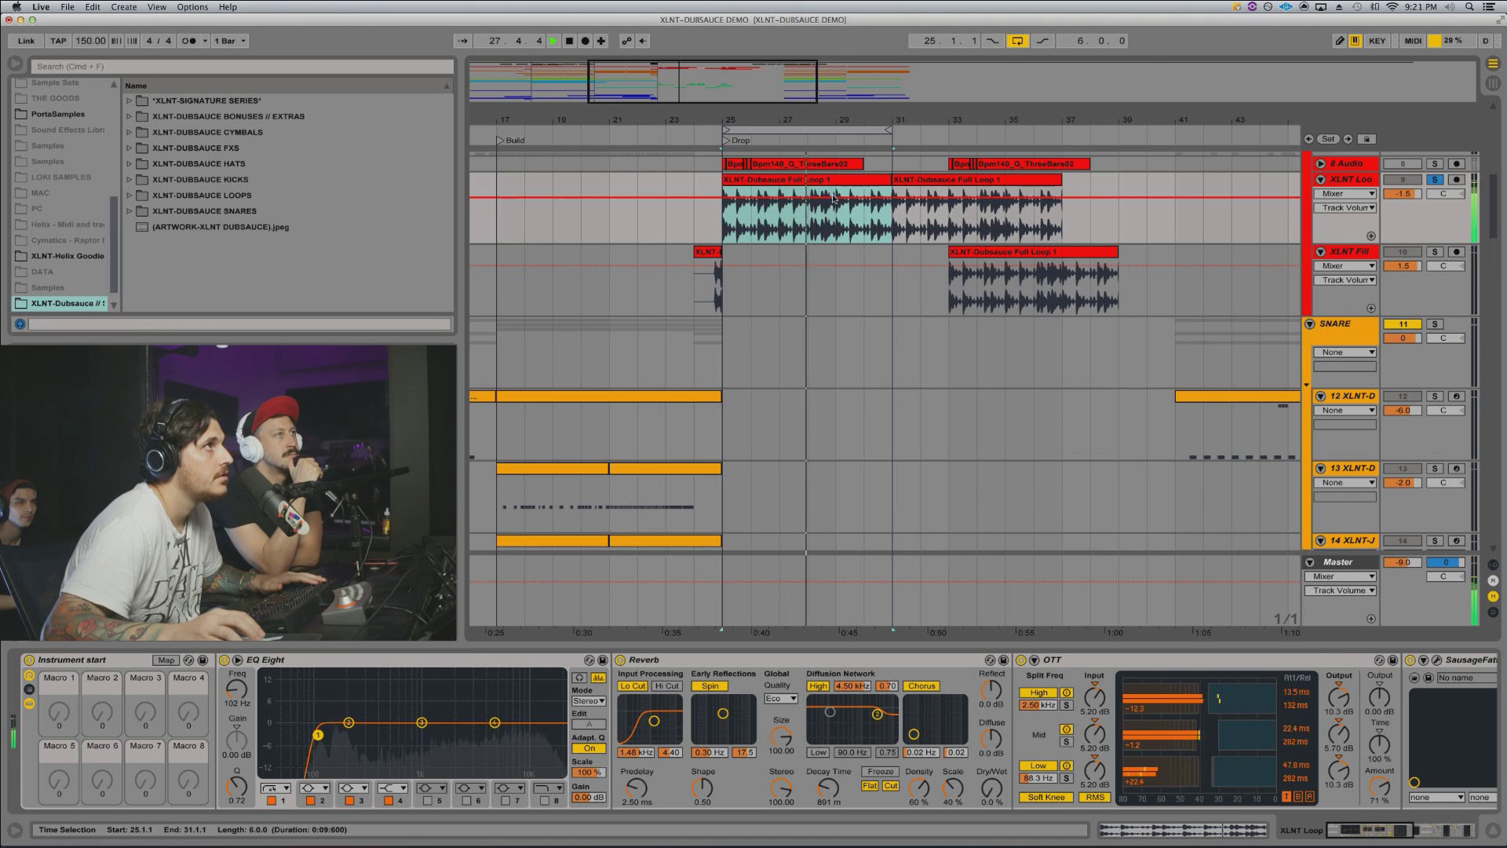
key("space")
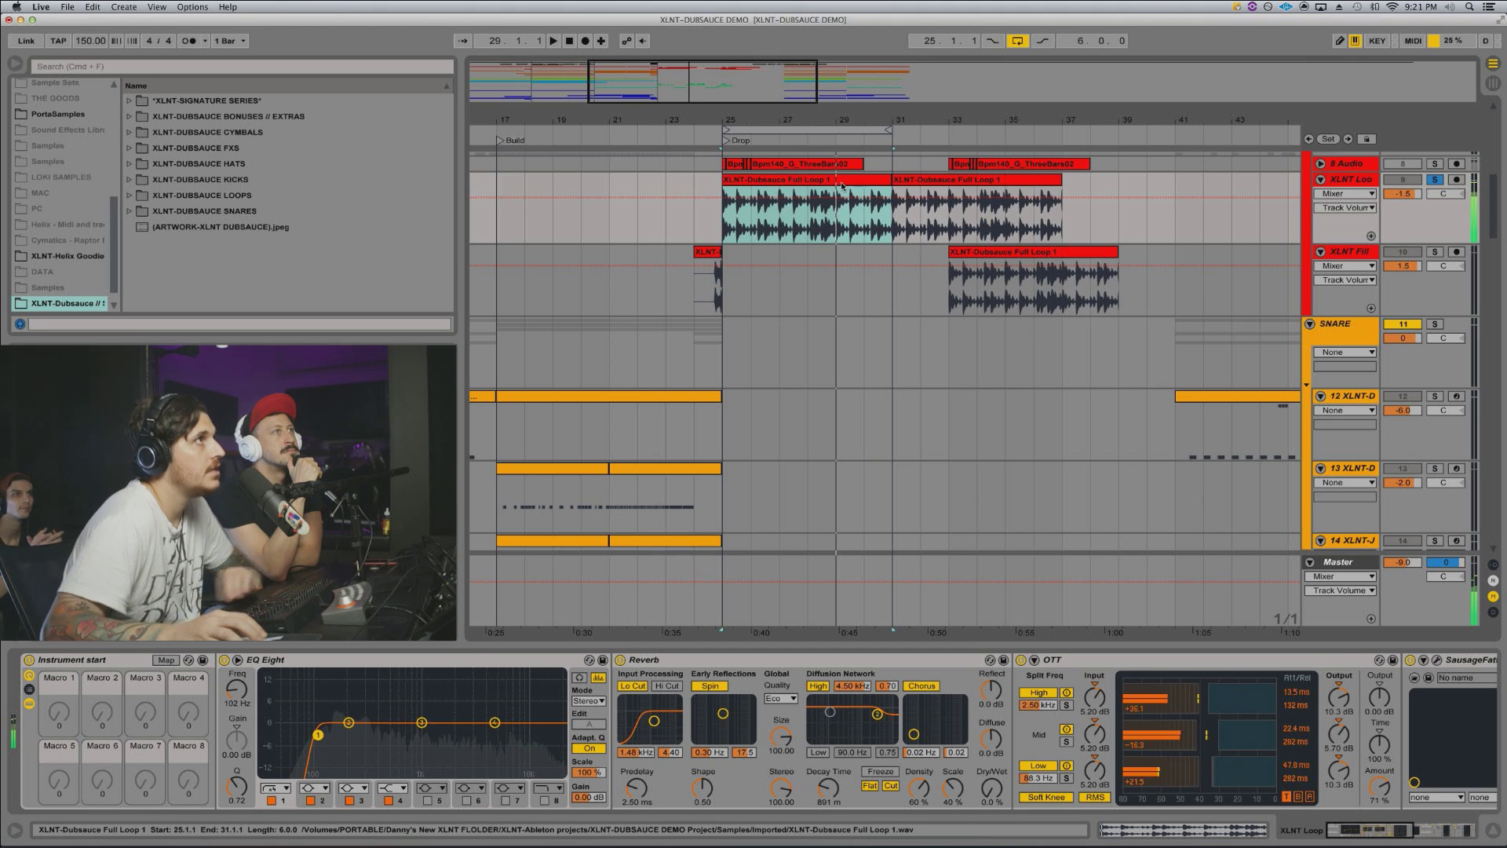
Step: Delete the Full Loop 1 clip at 25.1.1 and replace it with XLNT-Dubsauce Full Loop 3.wav after previewing the pack's full loops
left_click(842, 184)
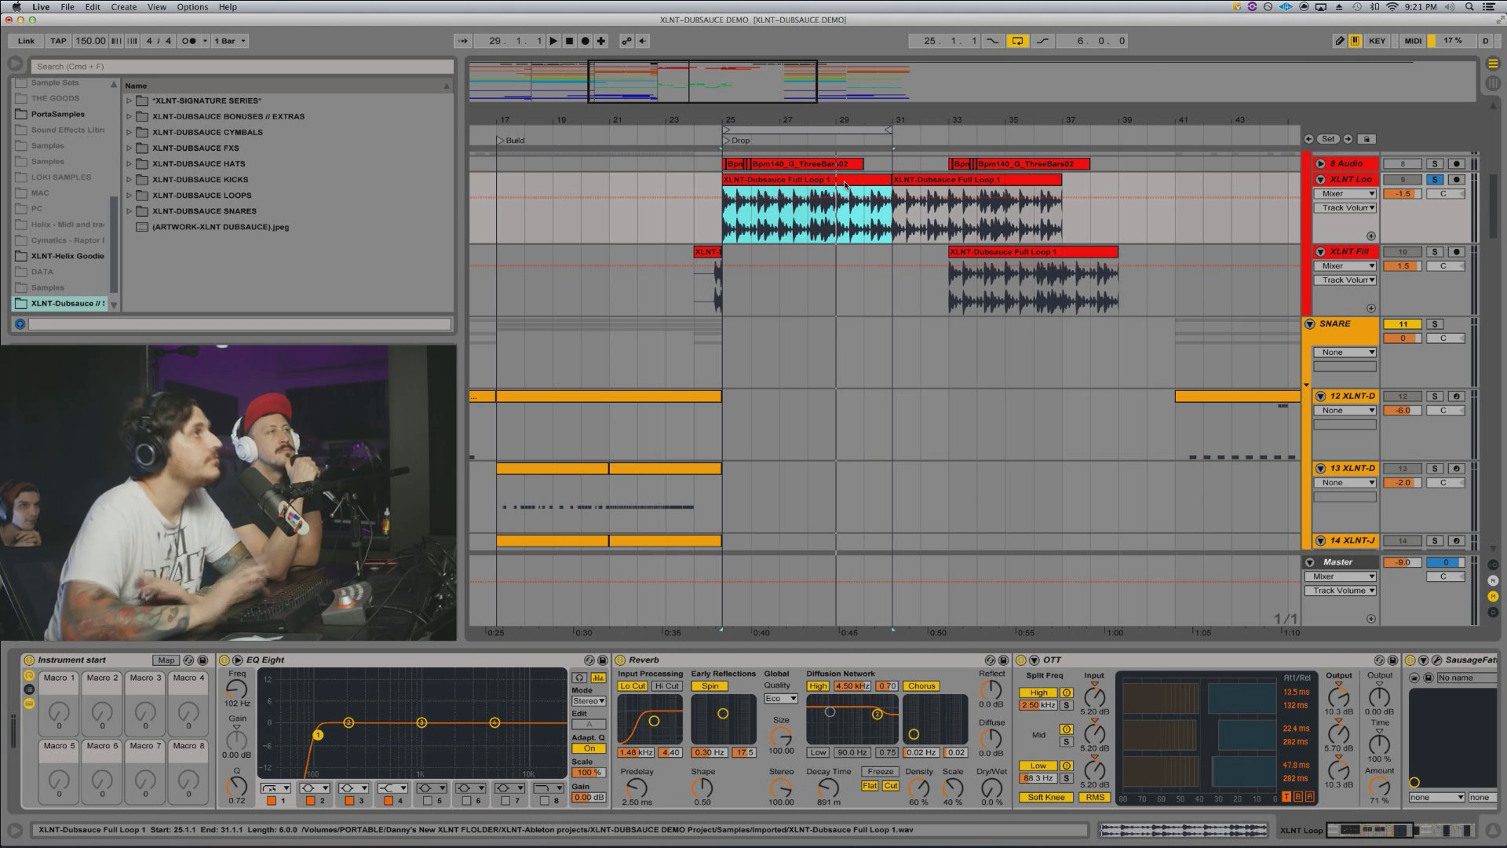
key("Delete")
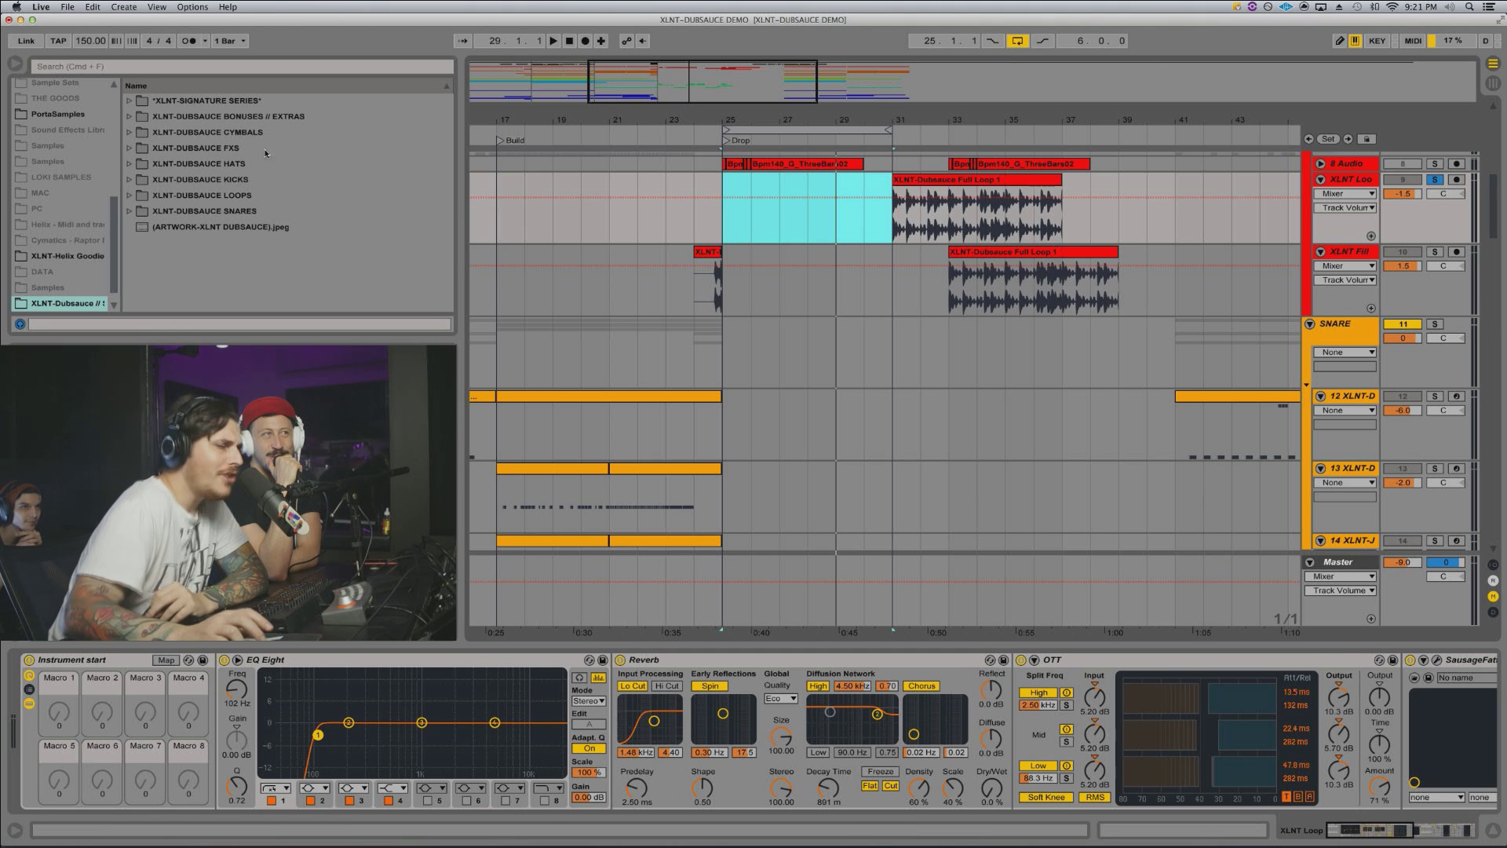
left_click(131, 197)
left_click(174, 212)
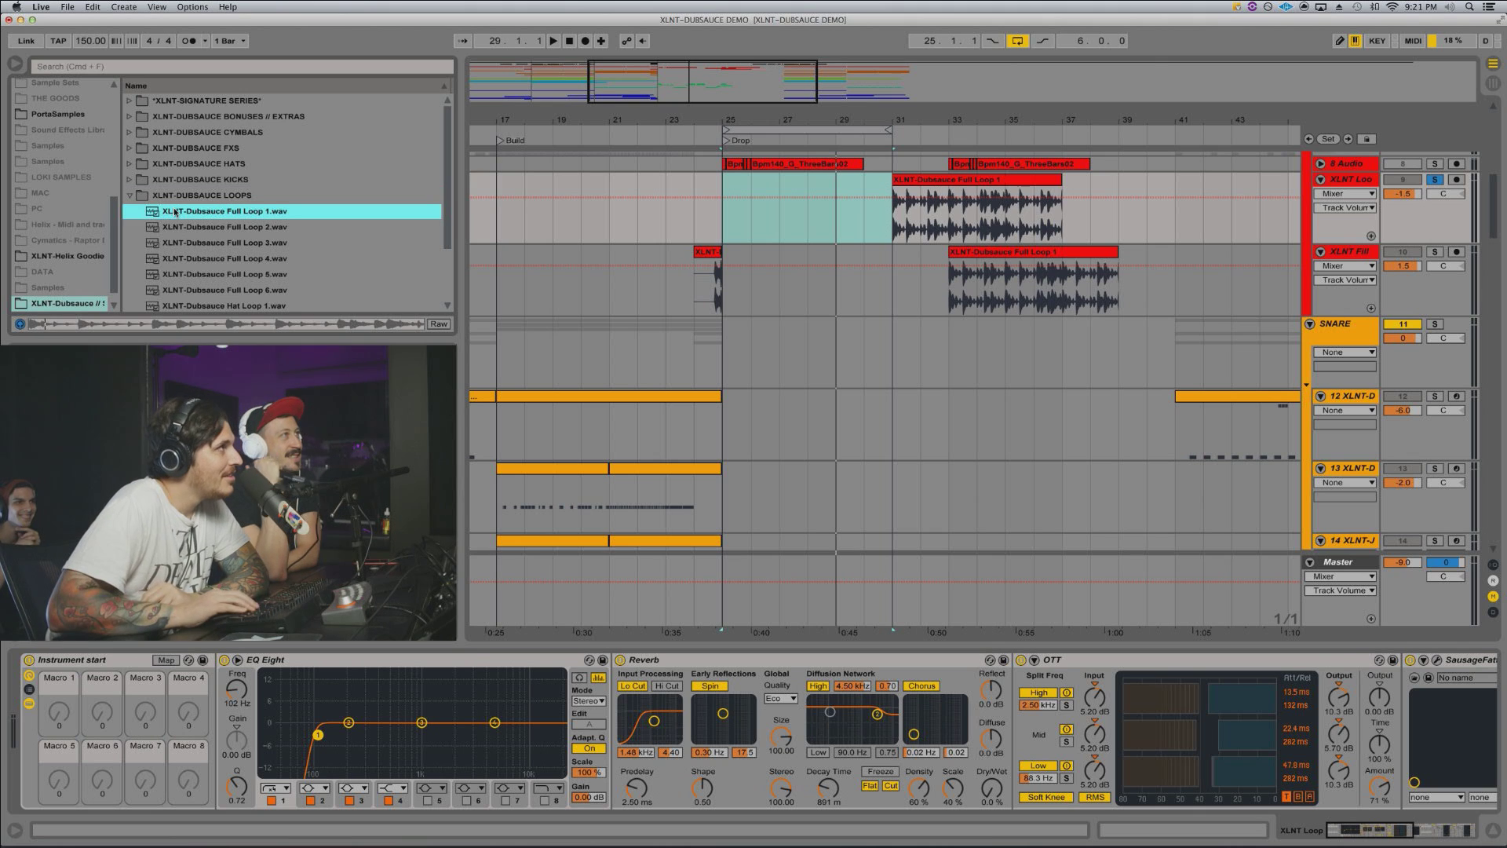
key("Down")
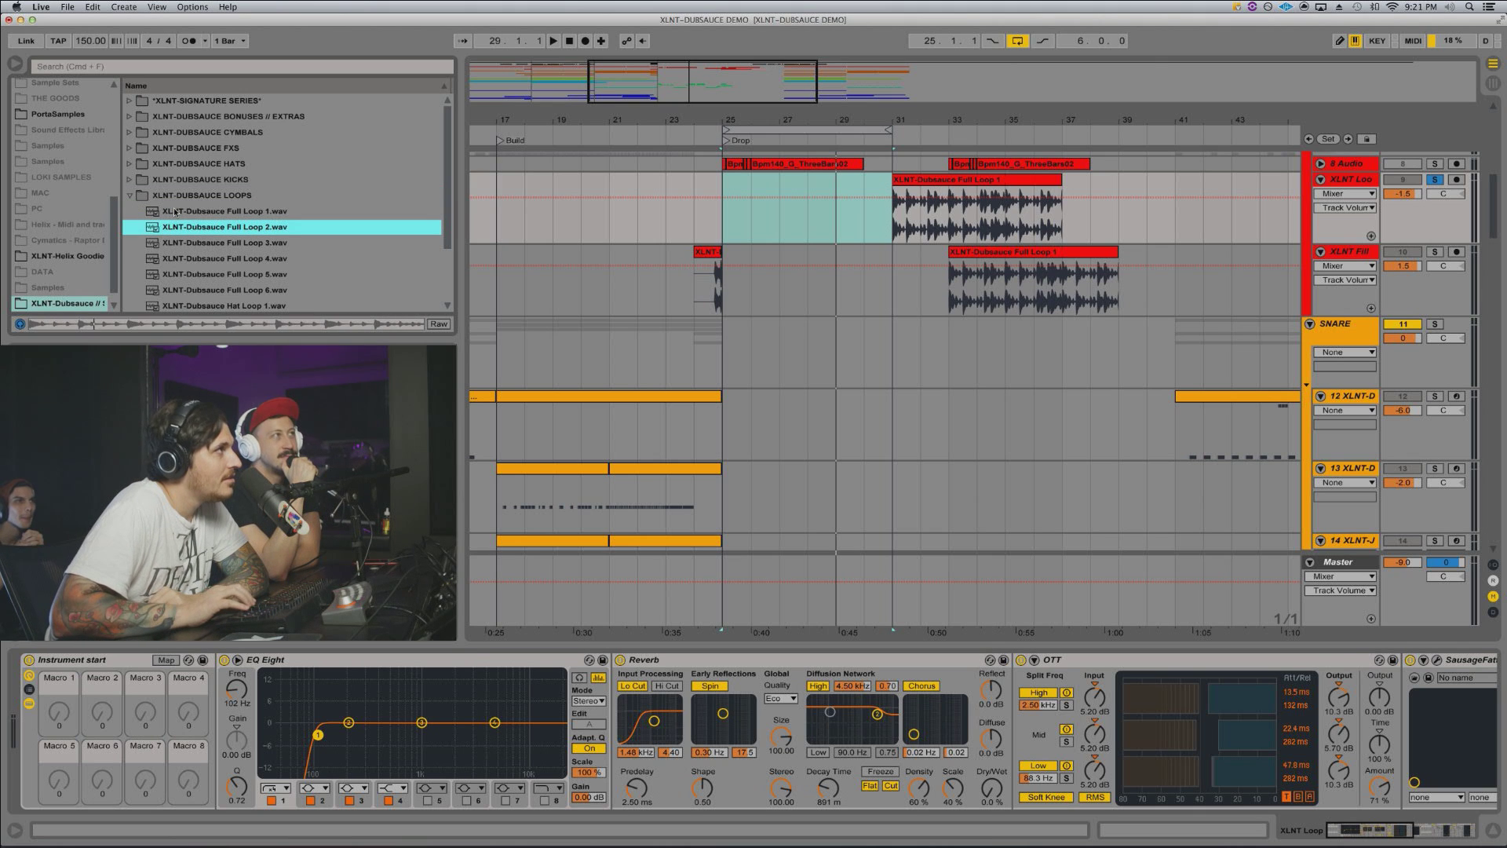
key("Down")
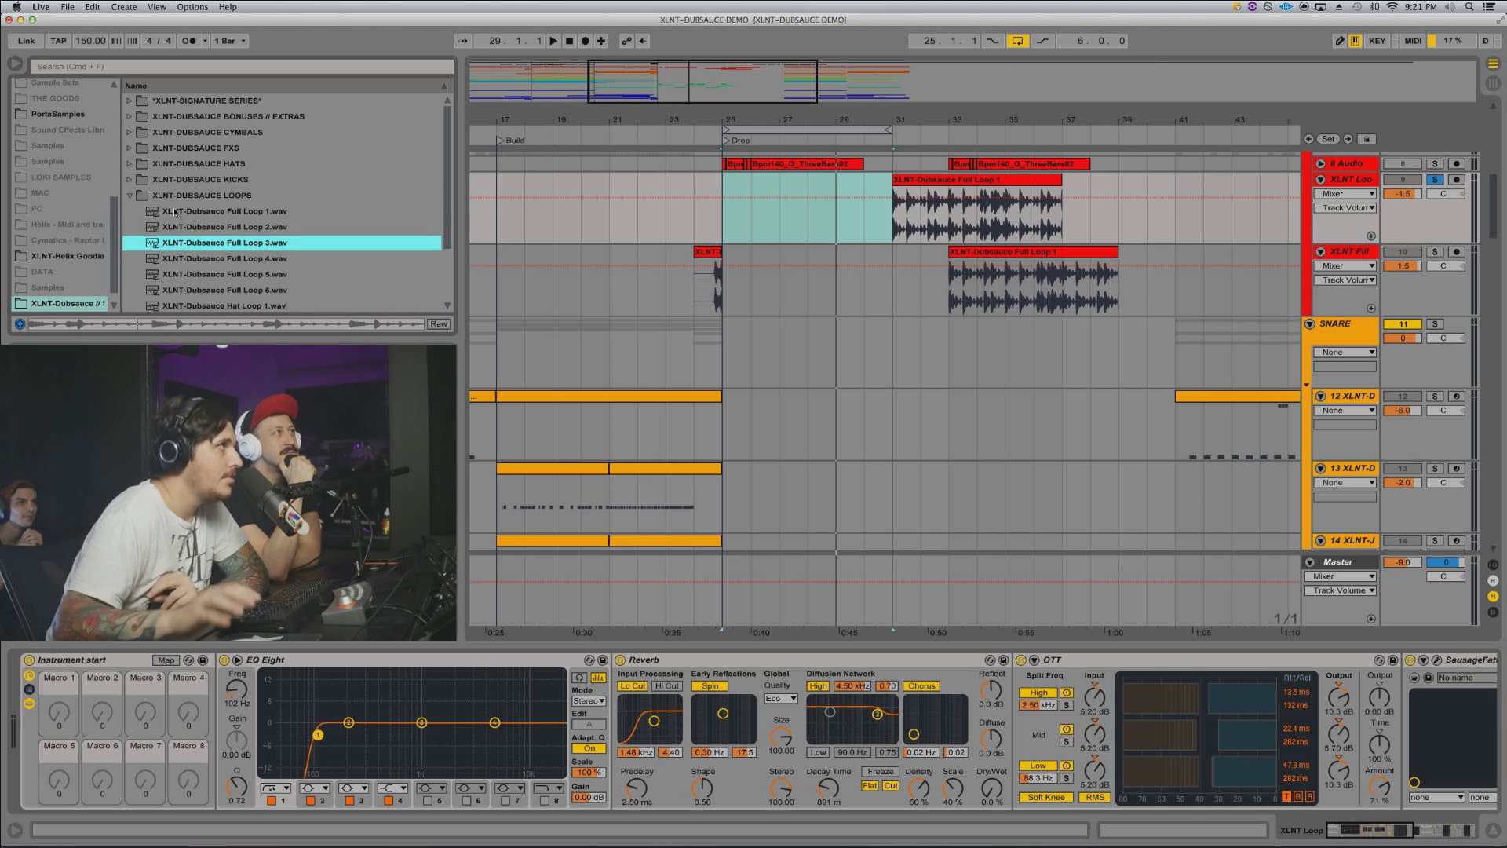
left_click_drag(212, 245, 728, 226)
Step: Play Full Loop 3 soloed from 25.1.1, unsolo the XLNT Loop track, and replay the drop in the full mix
key("space")
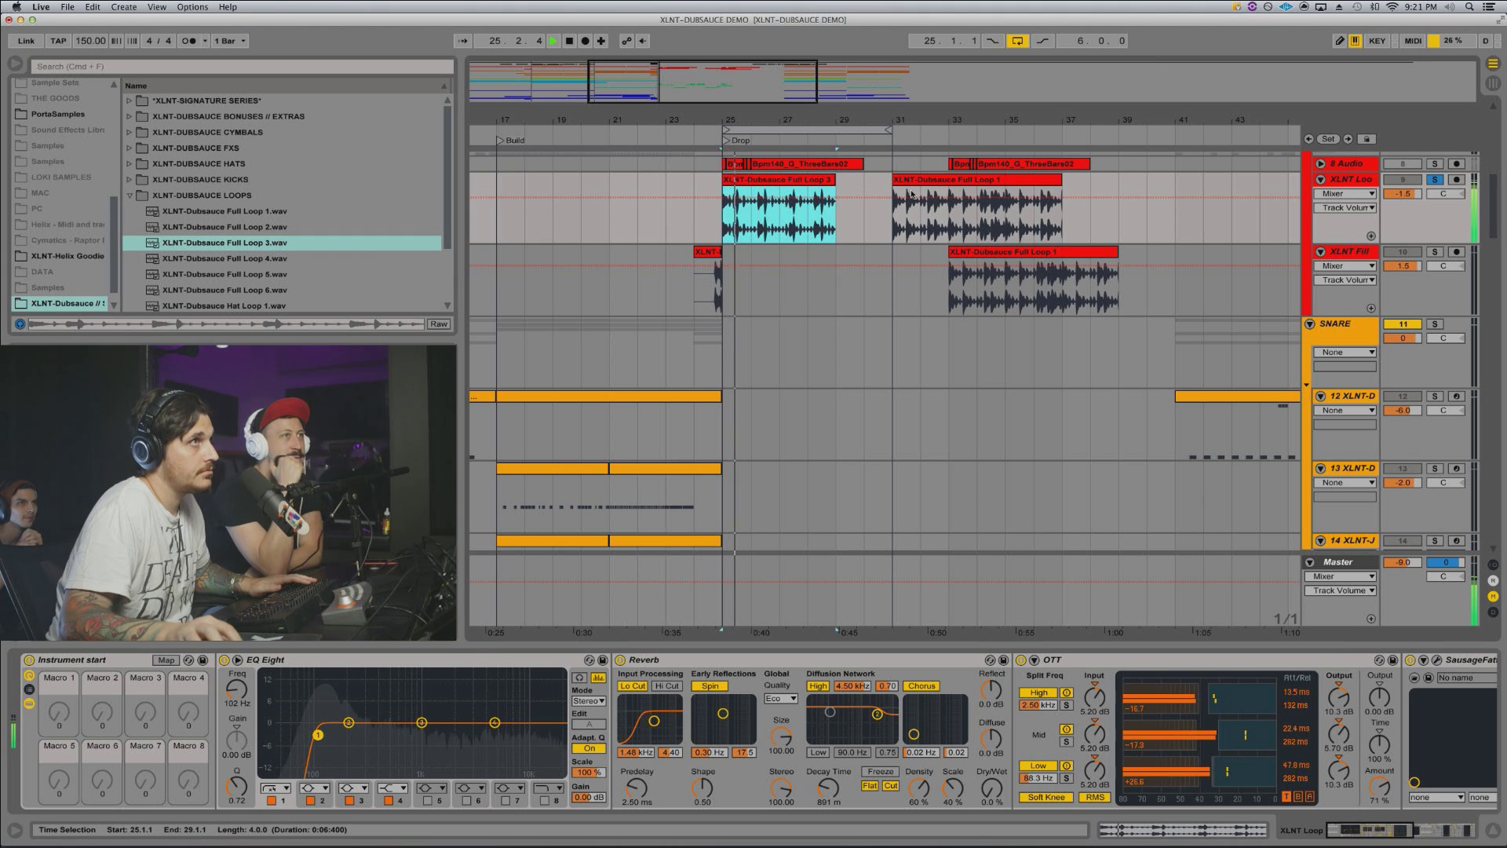
left_click(1434, 180)
key("space")
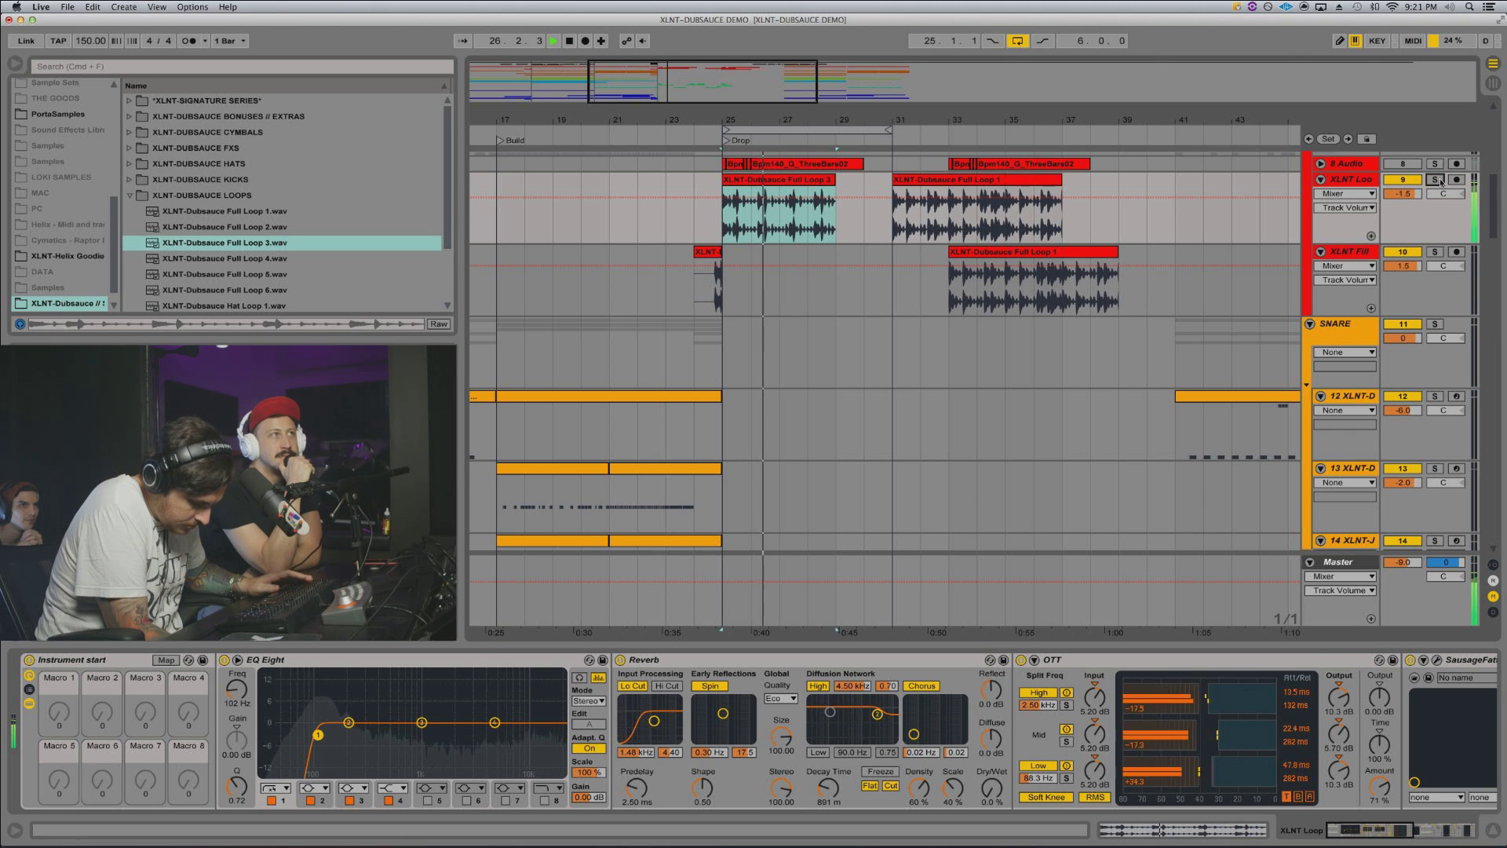
key("space")
key("space")
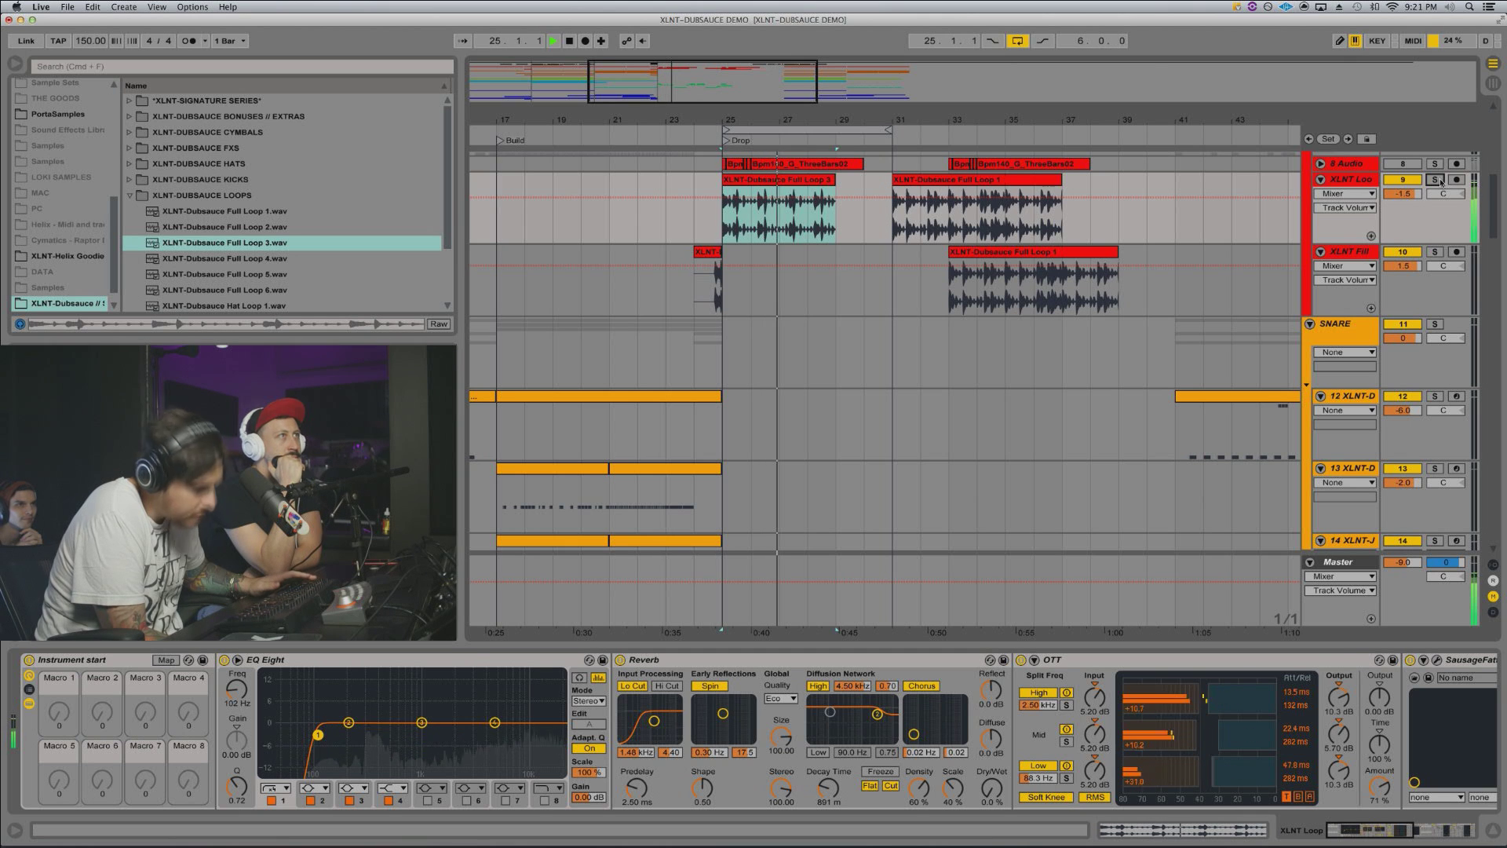
key("space")
key("space")
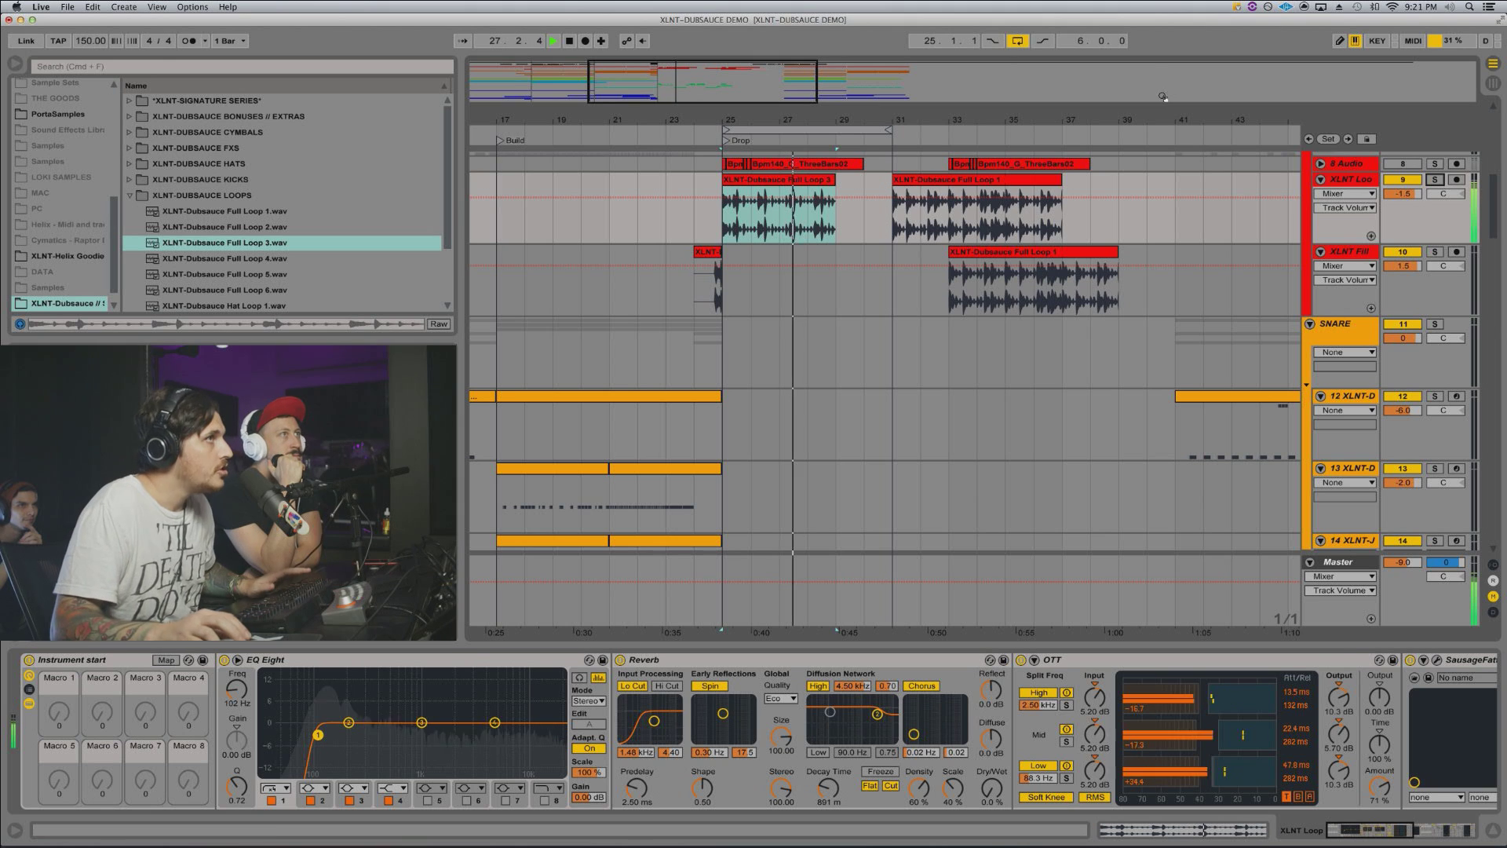
Step: Set the XLNT Loop track volume to -0.4 dB and replay the drop
key("space")
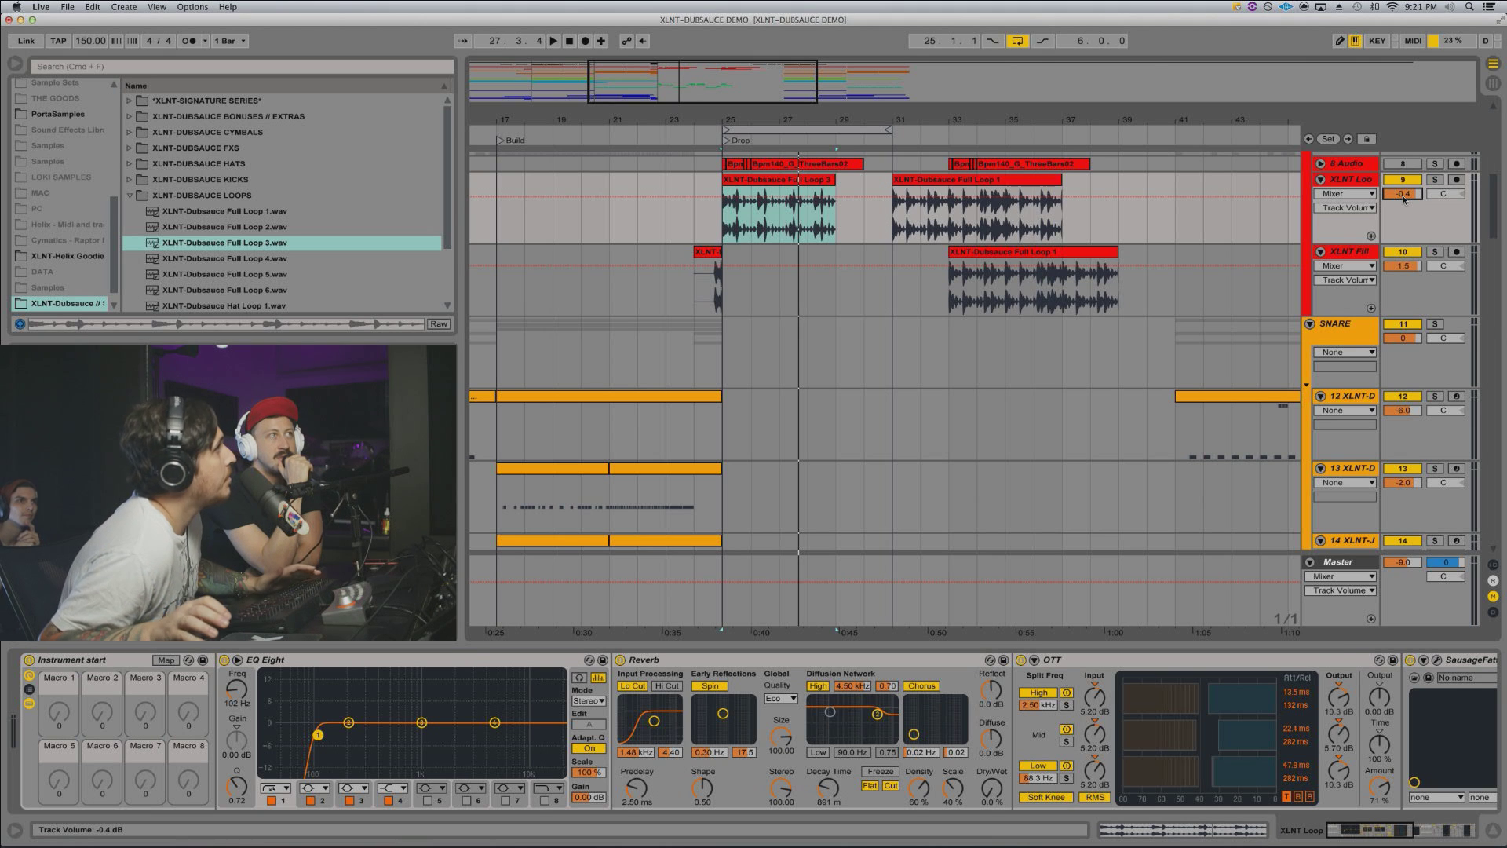
key("space")
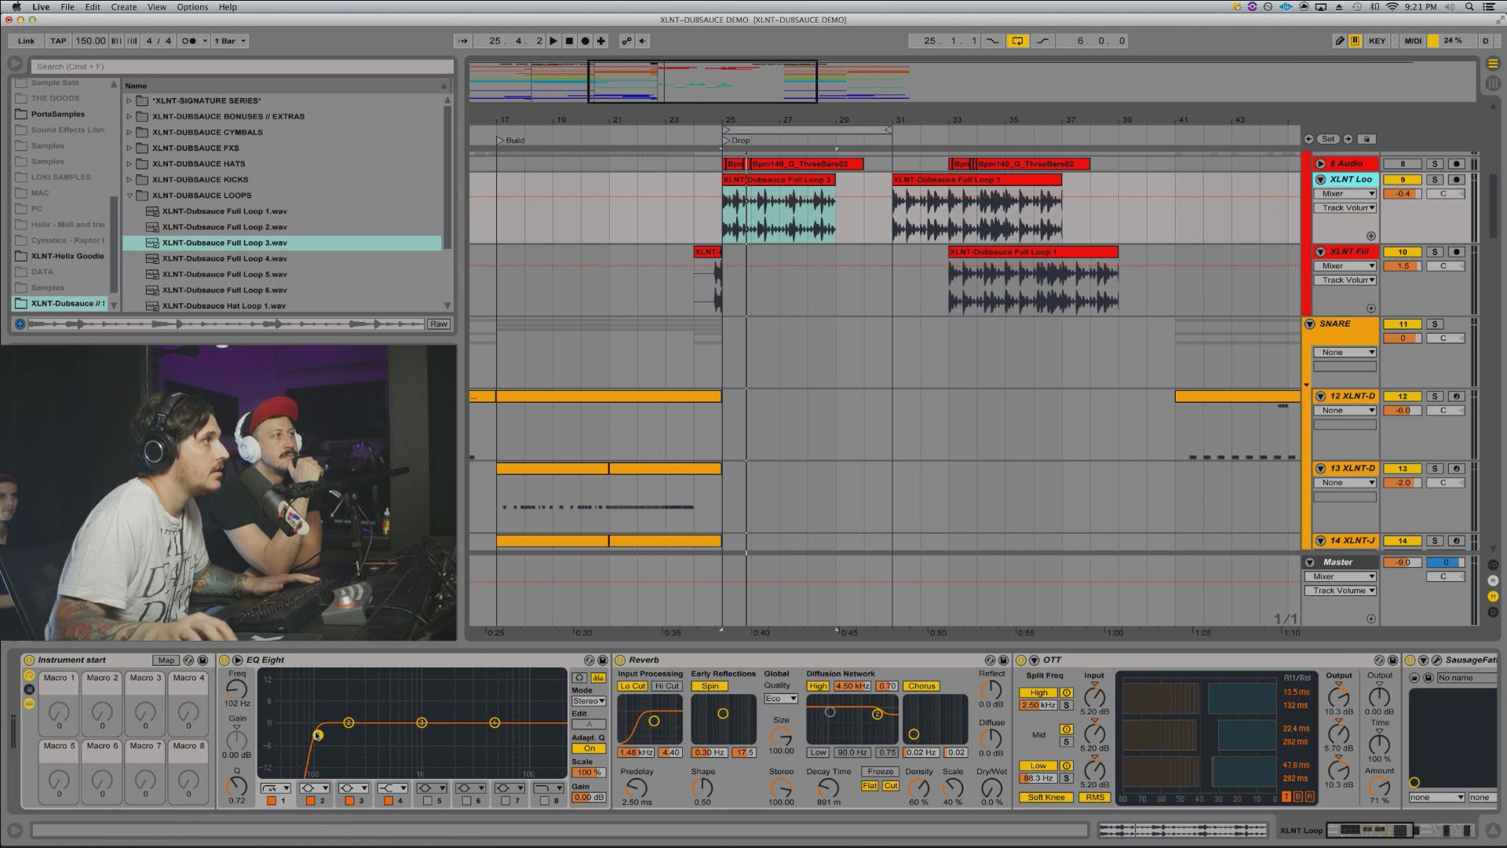
Step: Bypass the Instrument start rack on the XLNT Loop track and compare the loop in the mix and soloed
key("space")
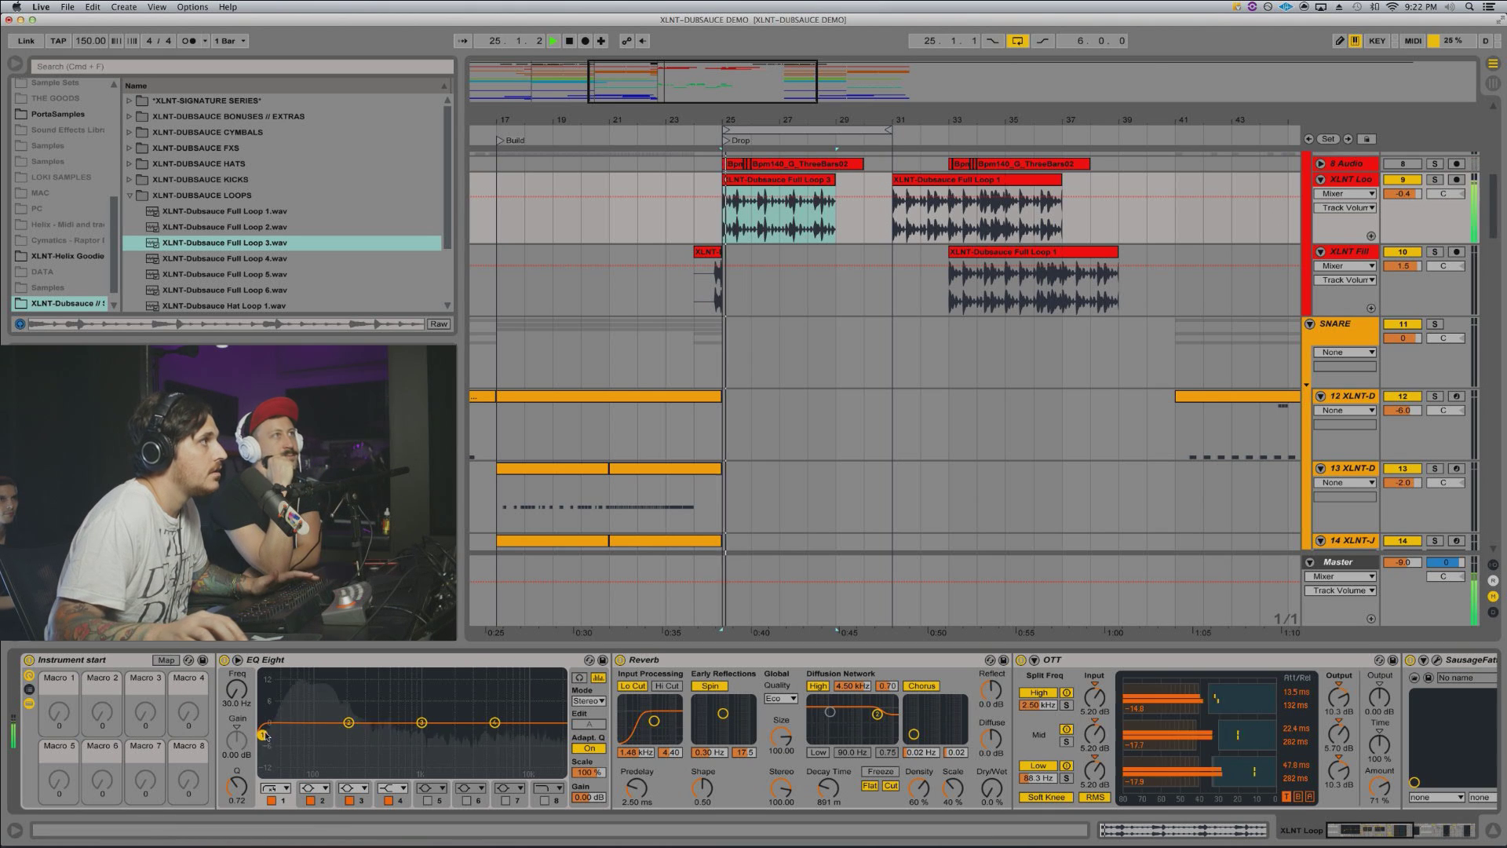
left_click(29, 660)
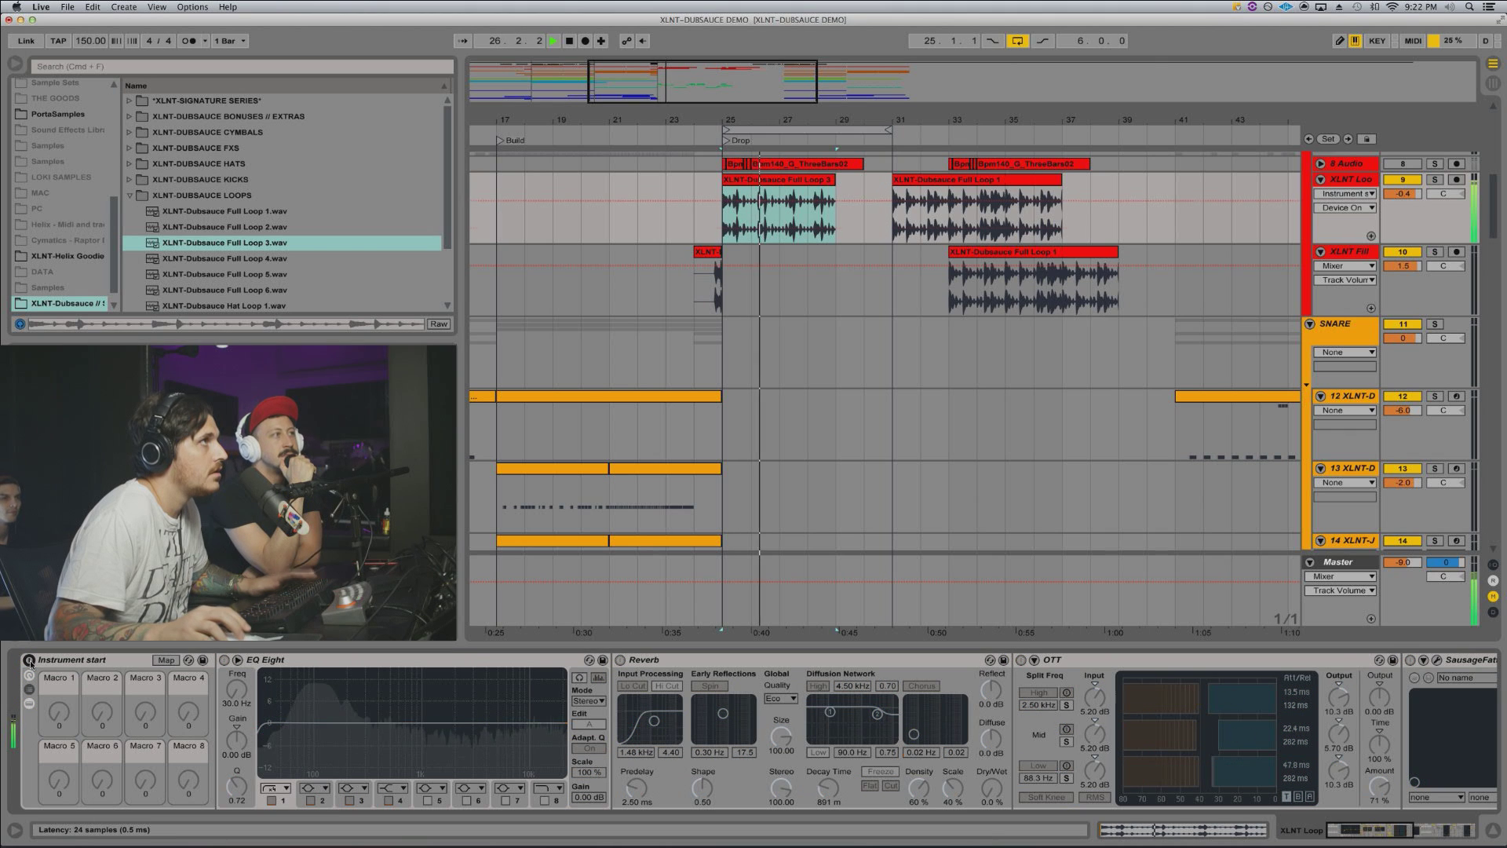
key("space")
key("space")
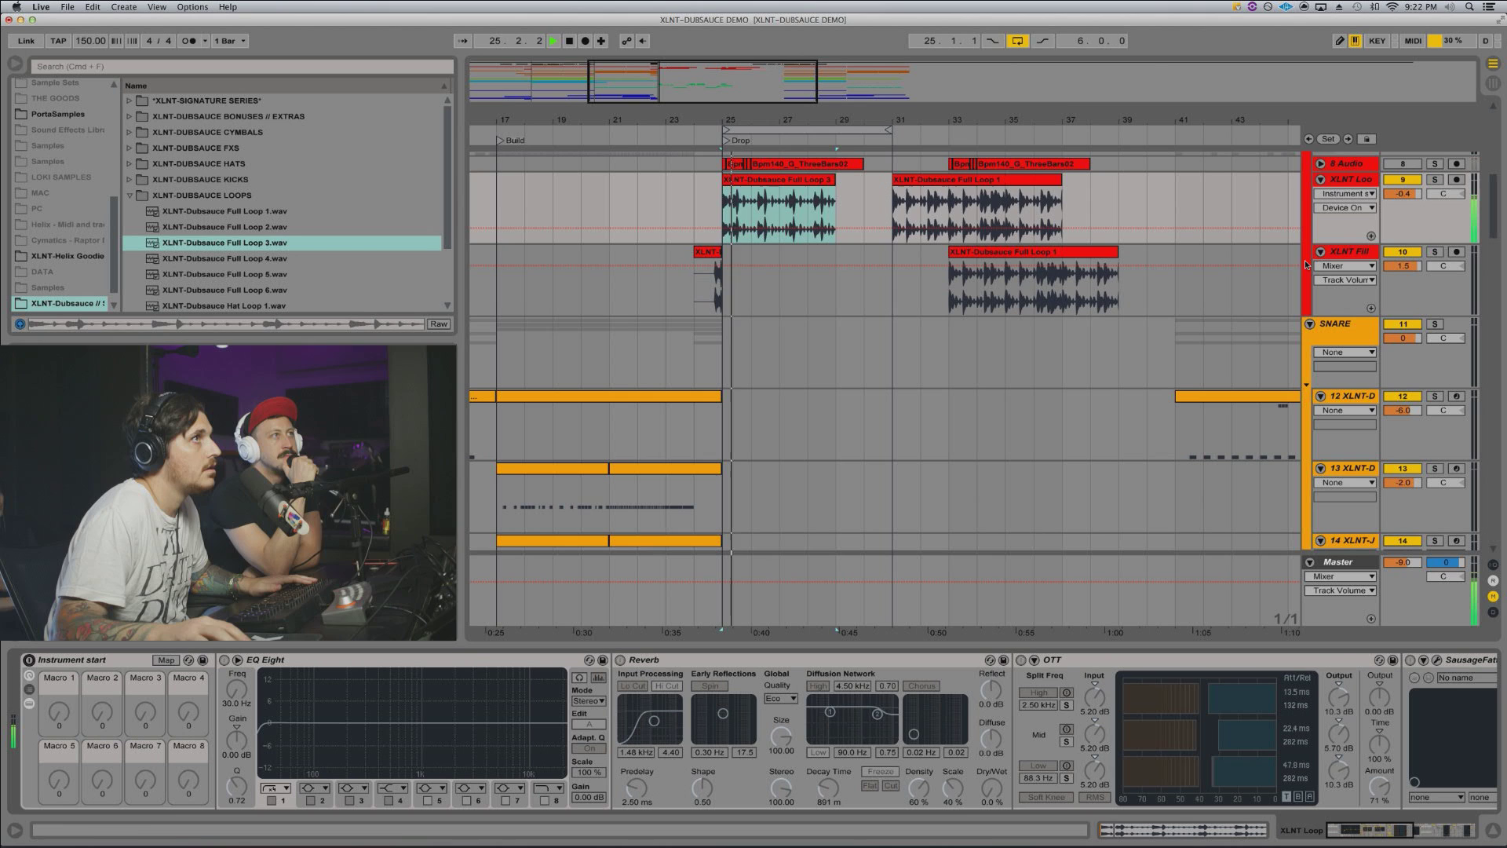
left_click(1434, 179)
key("space")
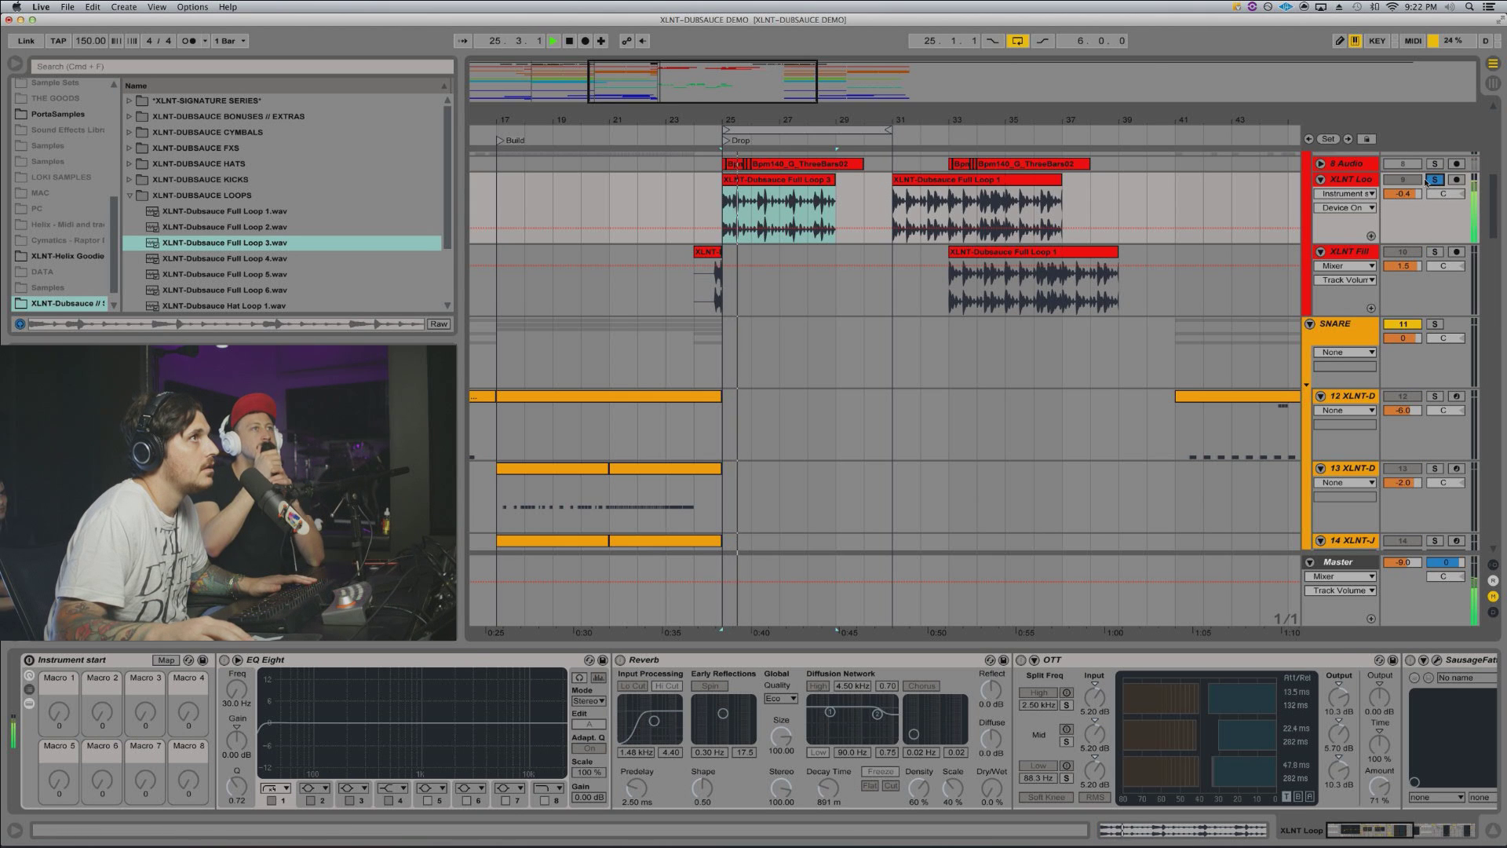
Step: Inspect the XLNT Loop track's effects chain and delete the Instrument start rack
scroll(1099, 683, "right", 10)
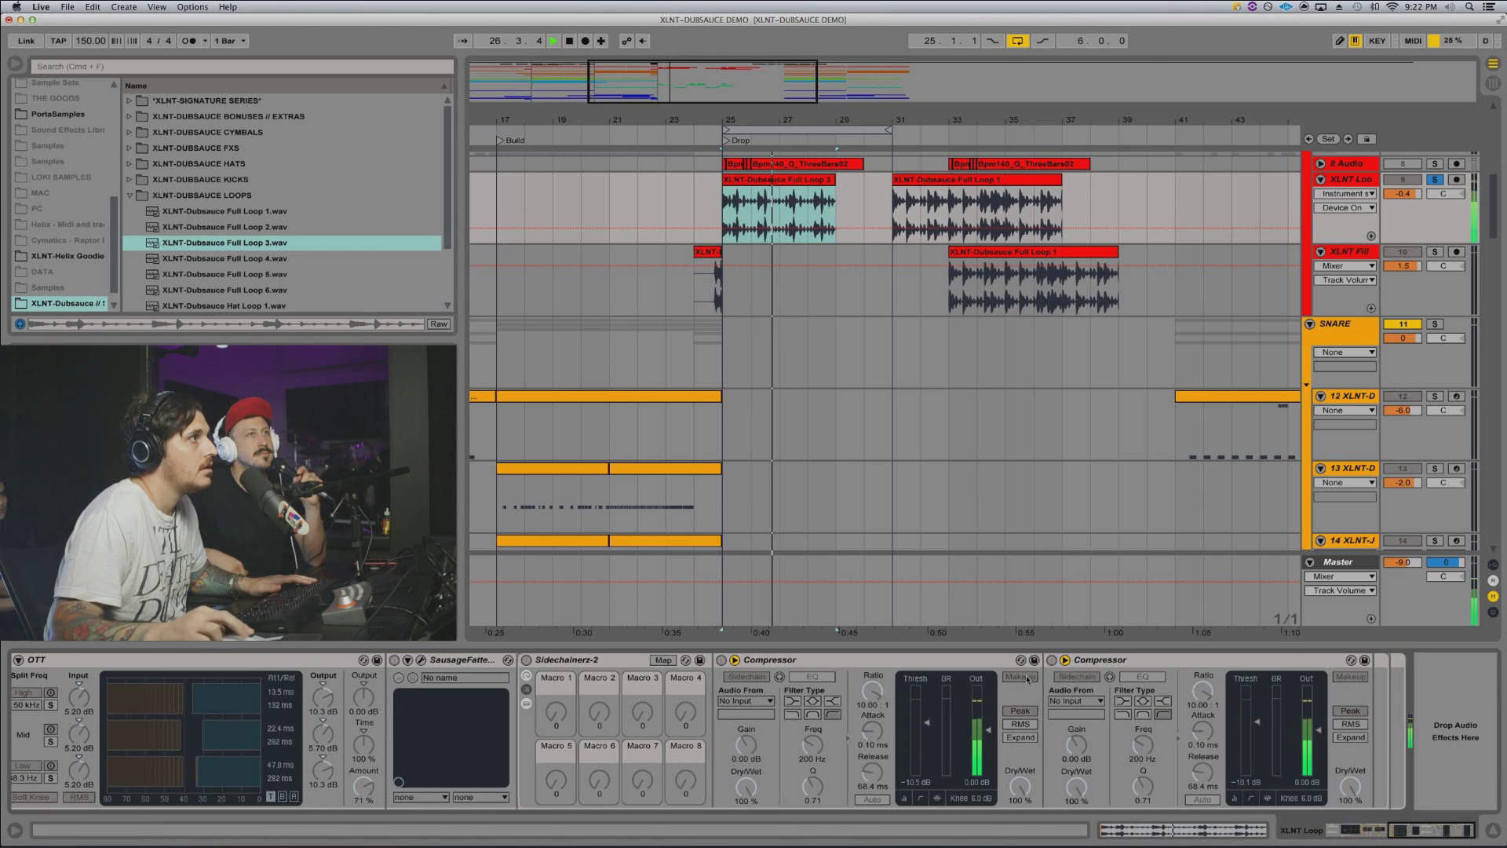
scroll(419, 672, "left", 10)
key("space")
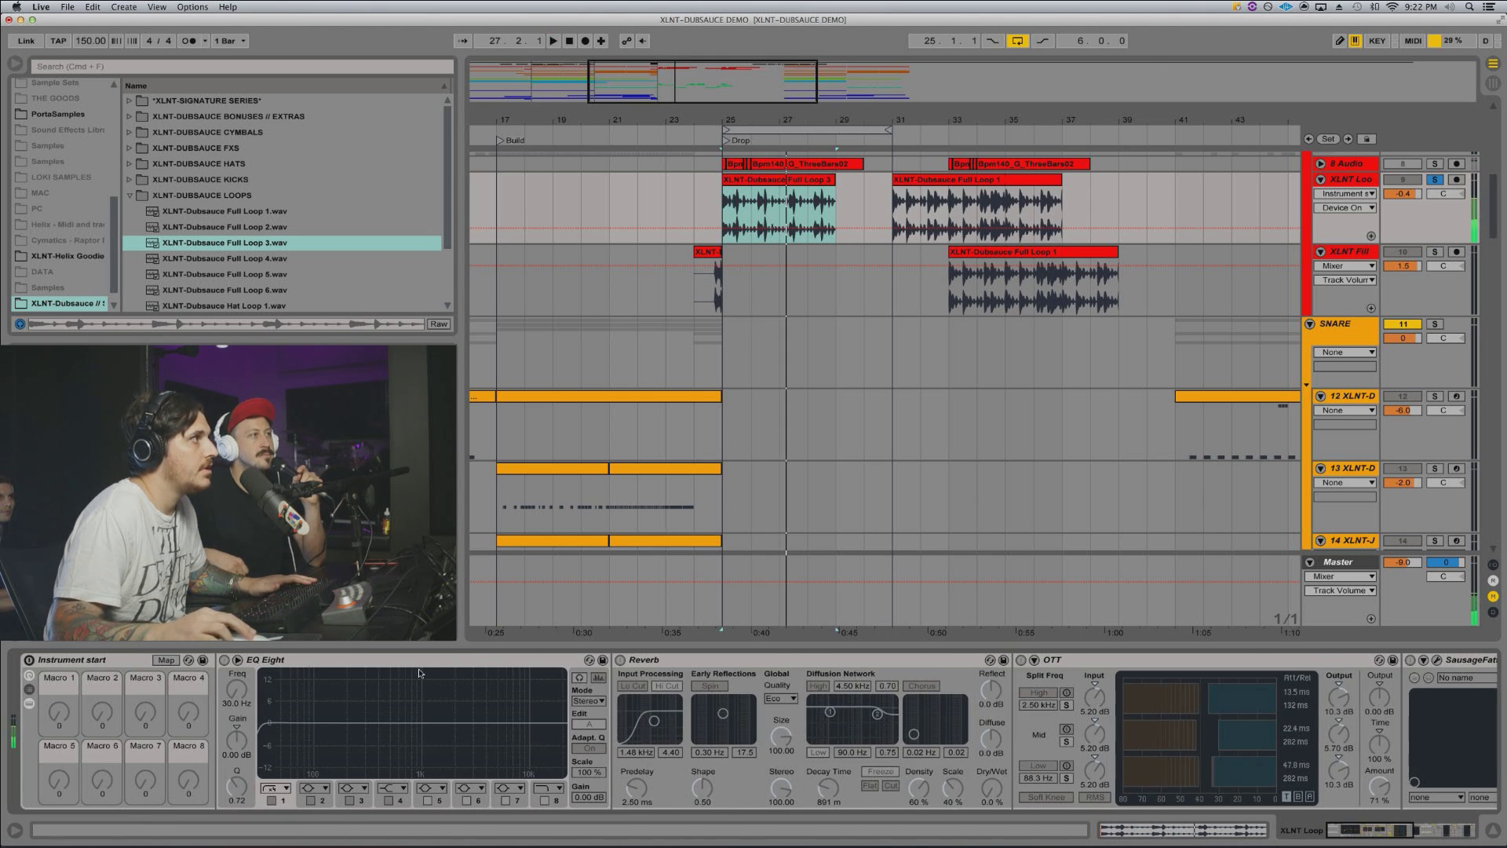
left_click(102, 660)
key("Delete")
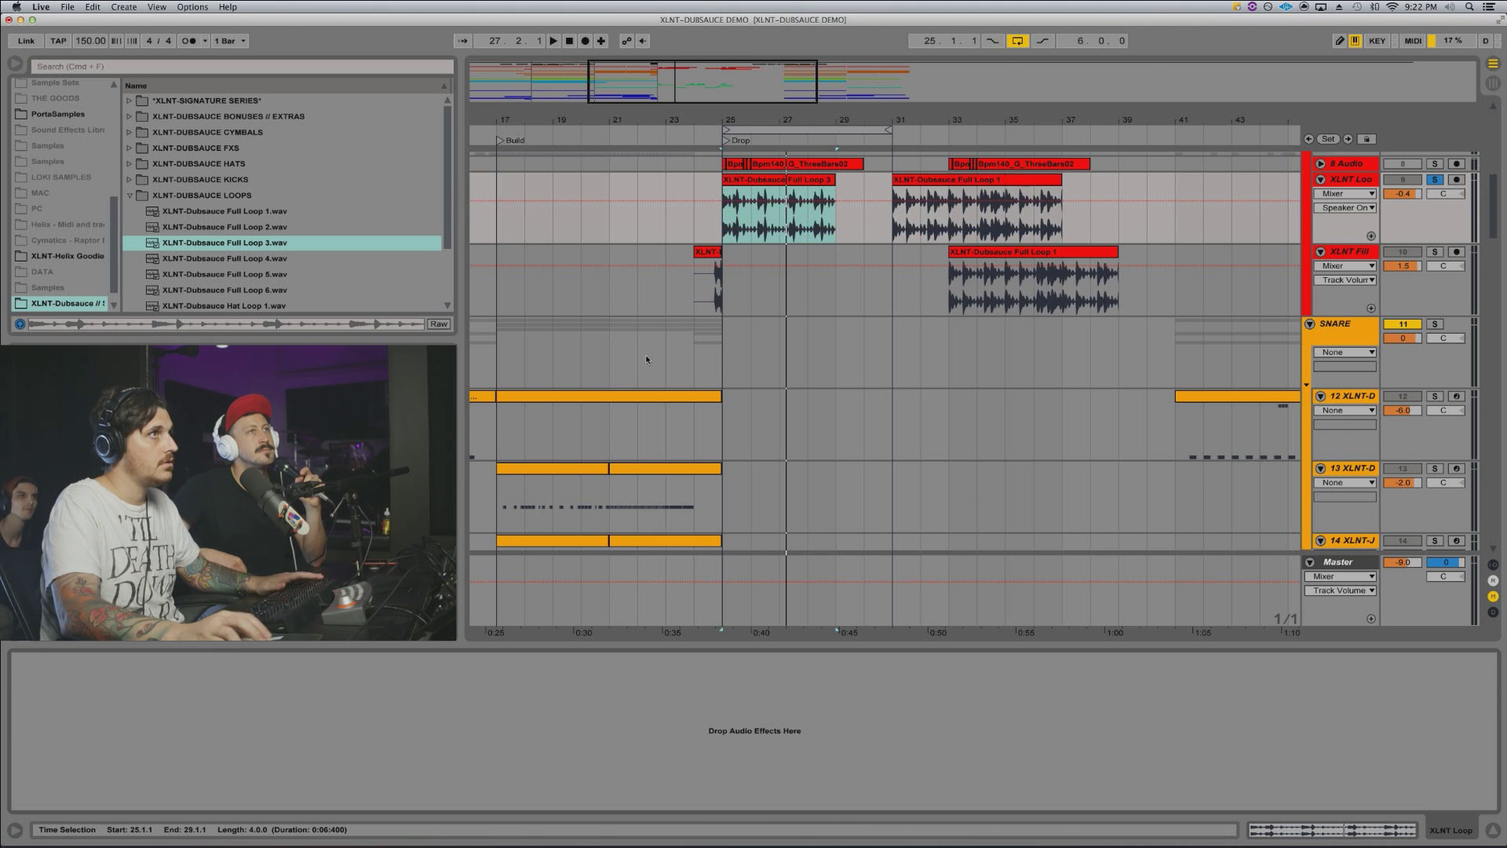
Step: Lower the XLNT Loop track volume to -5.3 dB during playback, unsolo it, and replay the drop from 25.1.1
key("space")
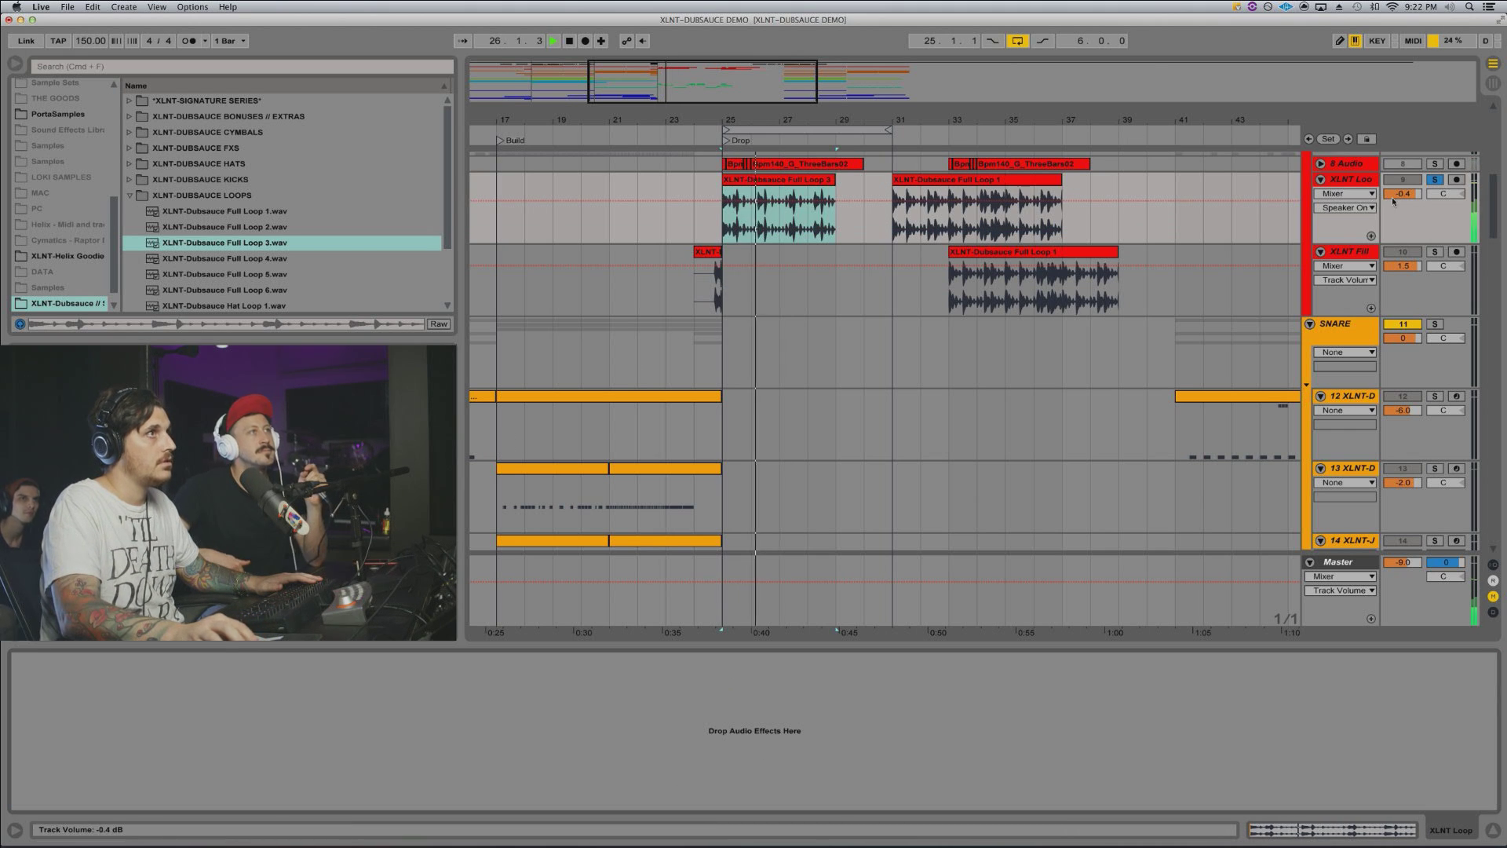
left_click_drag(1393, 201, 1393, 247)
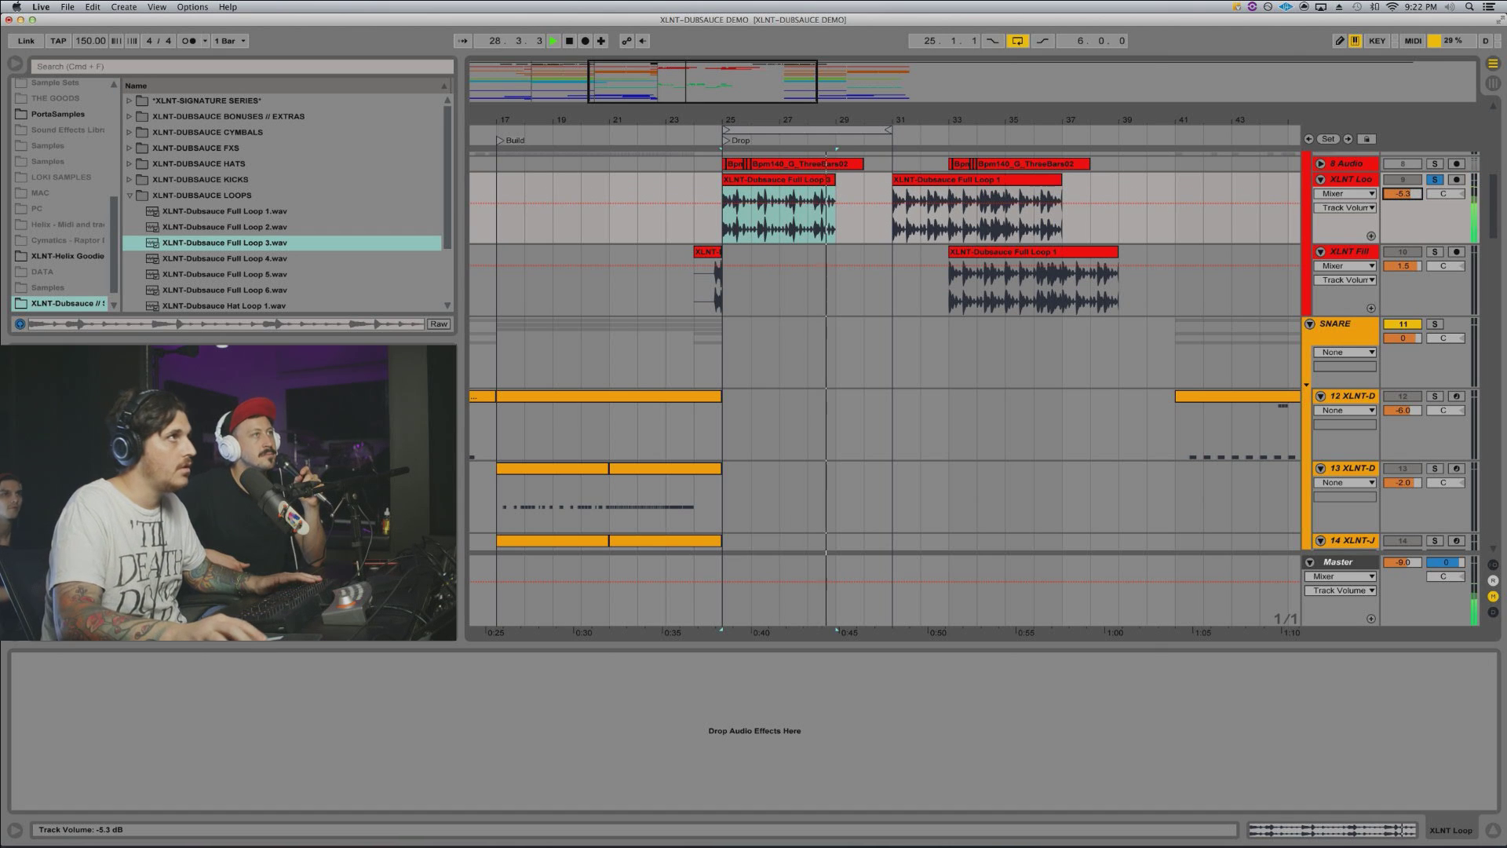
left_click(1435, 179)
key("space")
key("space")
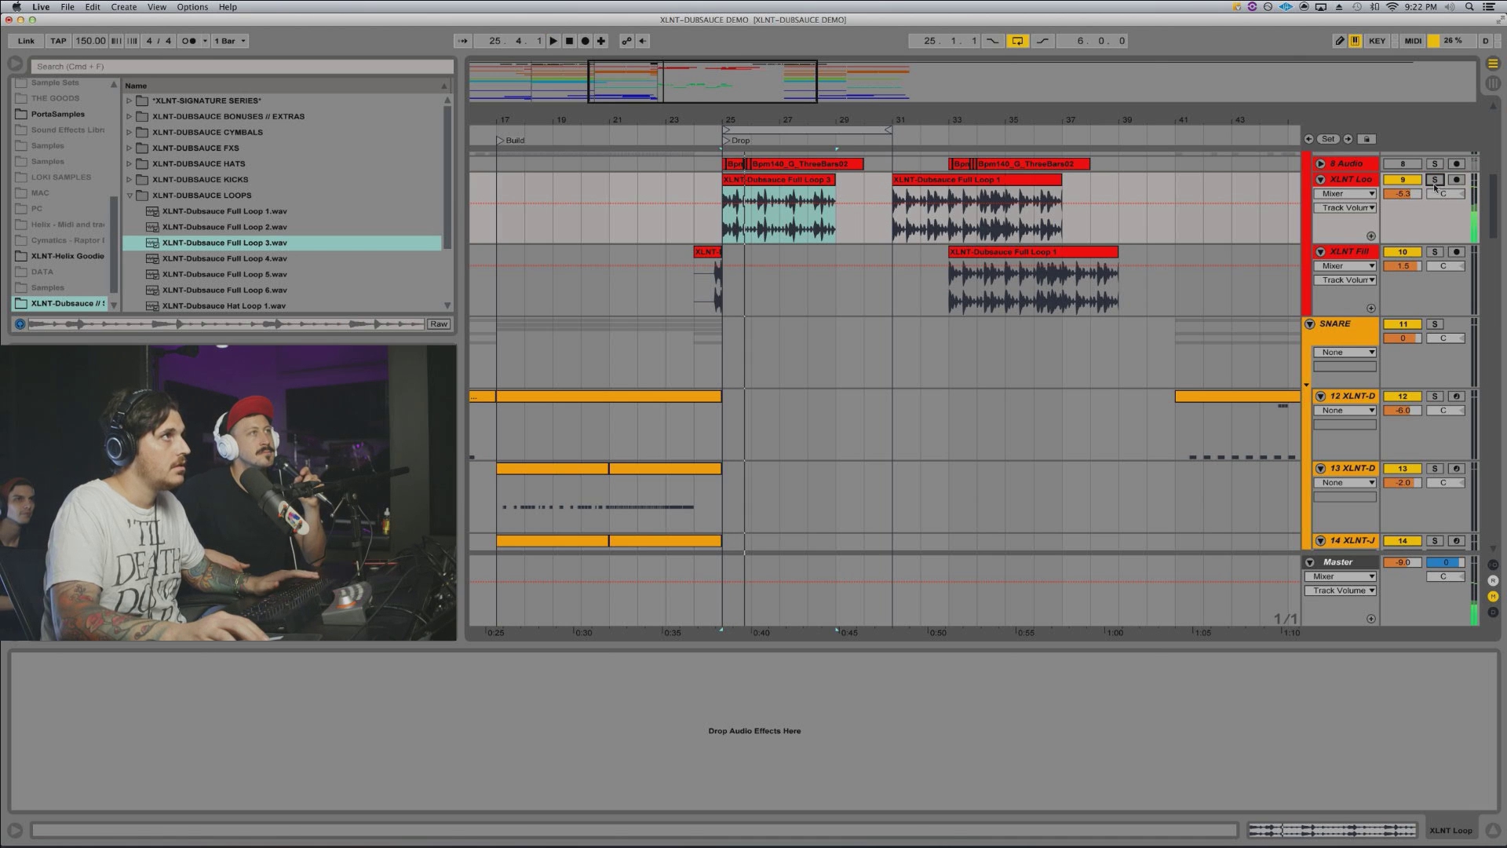
Step: Restart playback and open the Full Loop 3 clip at 25.1.1 in the sample editor
key("space")
left_click(779, 180)
double_click(779, 180)
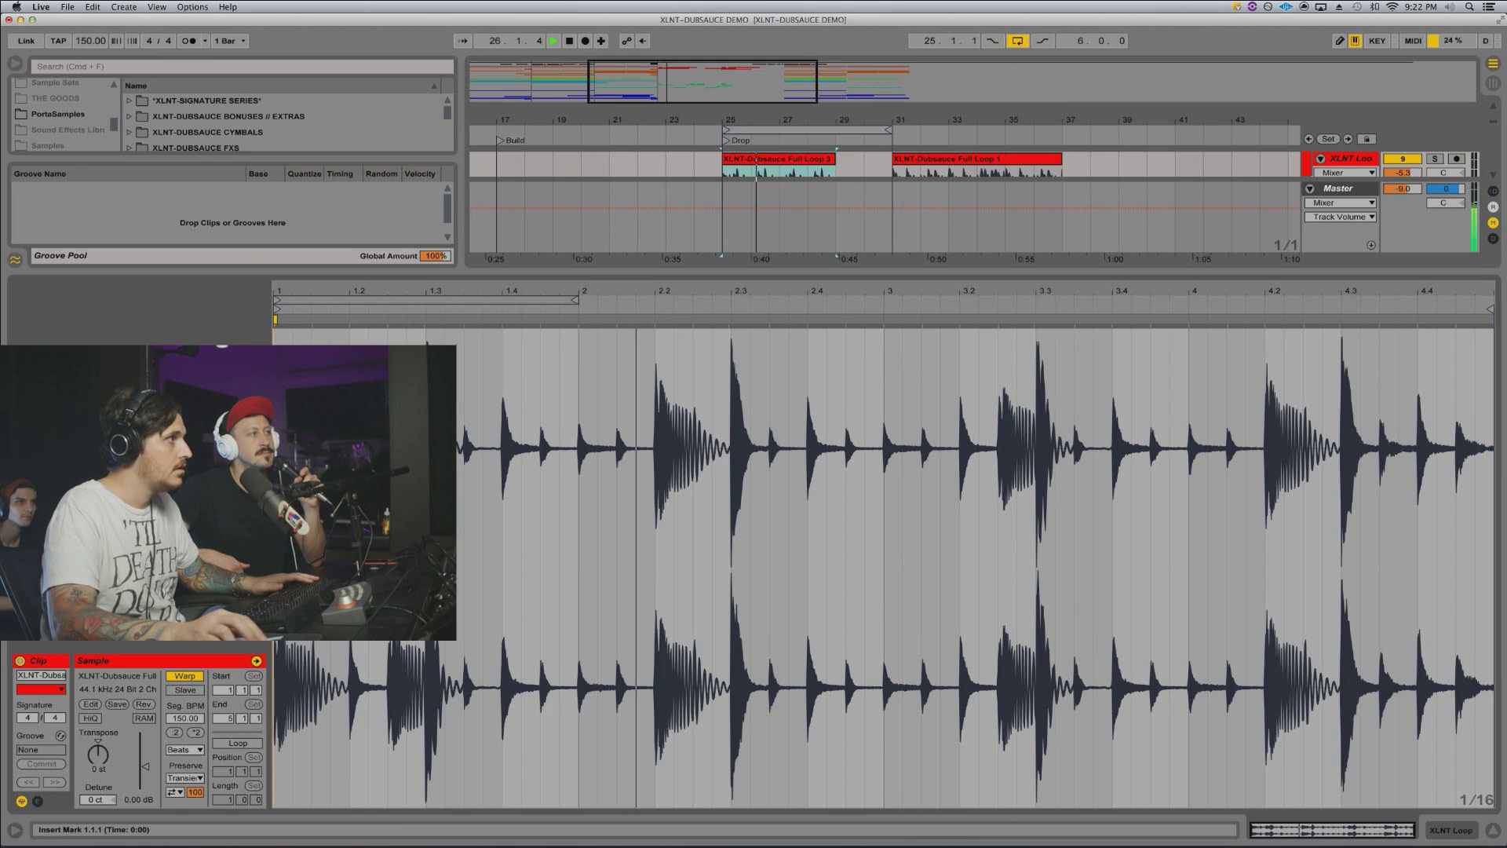
Step: Raise the Full Loop 3 clip's gain to 2.63 dB, replay it from 25.1.1, and return to the device view
left_click_drag(144, 766, 145, 765)
key("space")
key("space")
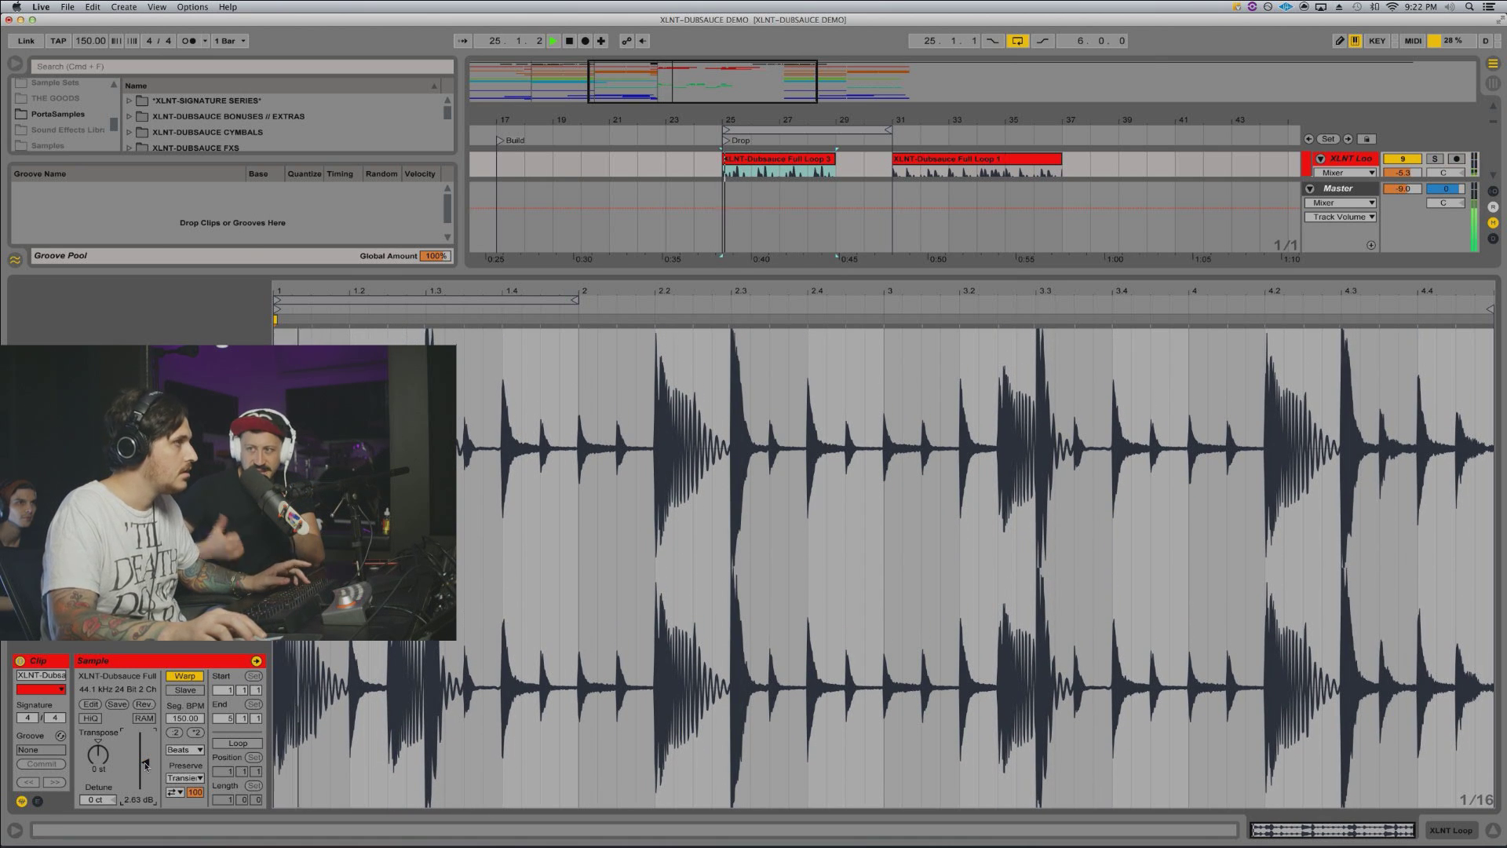
key("shift+Tab")
key("space")
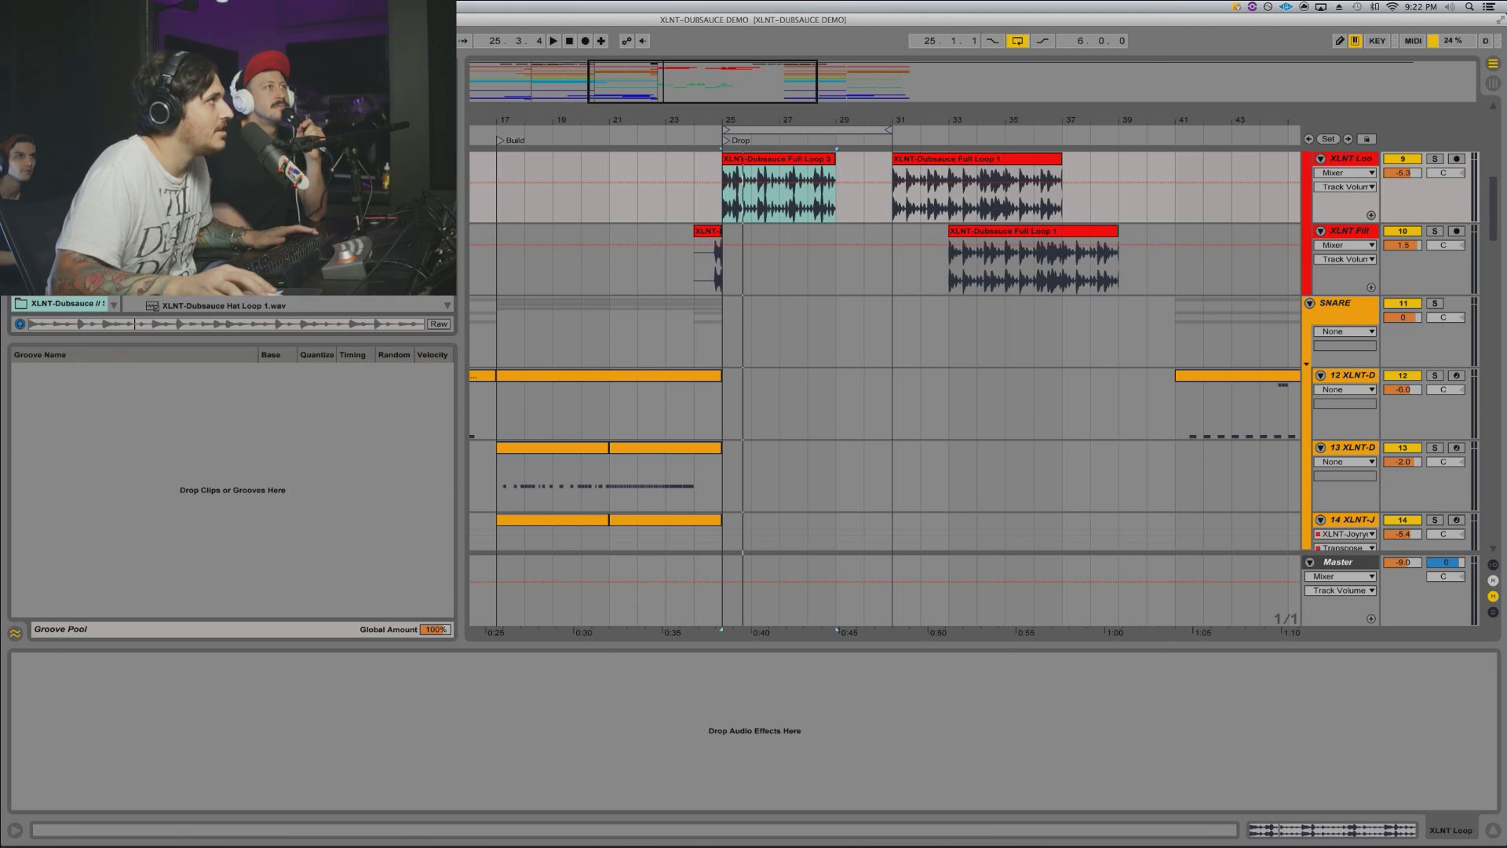
Step: Replace the loop at 25.1.1 with XLNT-Dubsauce Full Loop 5 and raise the XLNT Loop track volume to -1.6 dB during playback
left_click_drag(224, 274, 744, 207)
key("space")
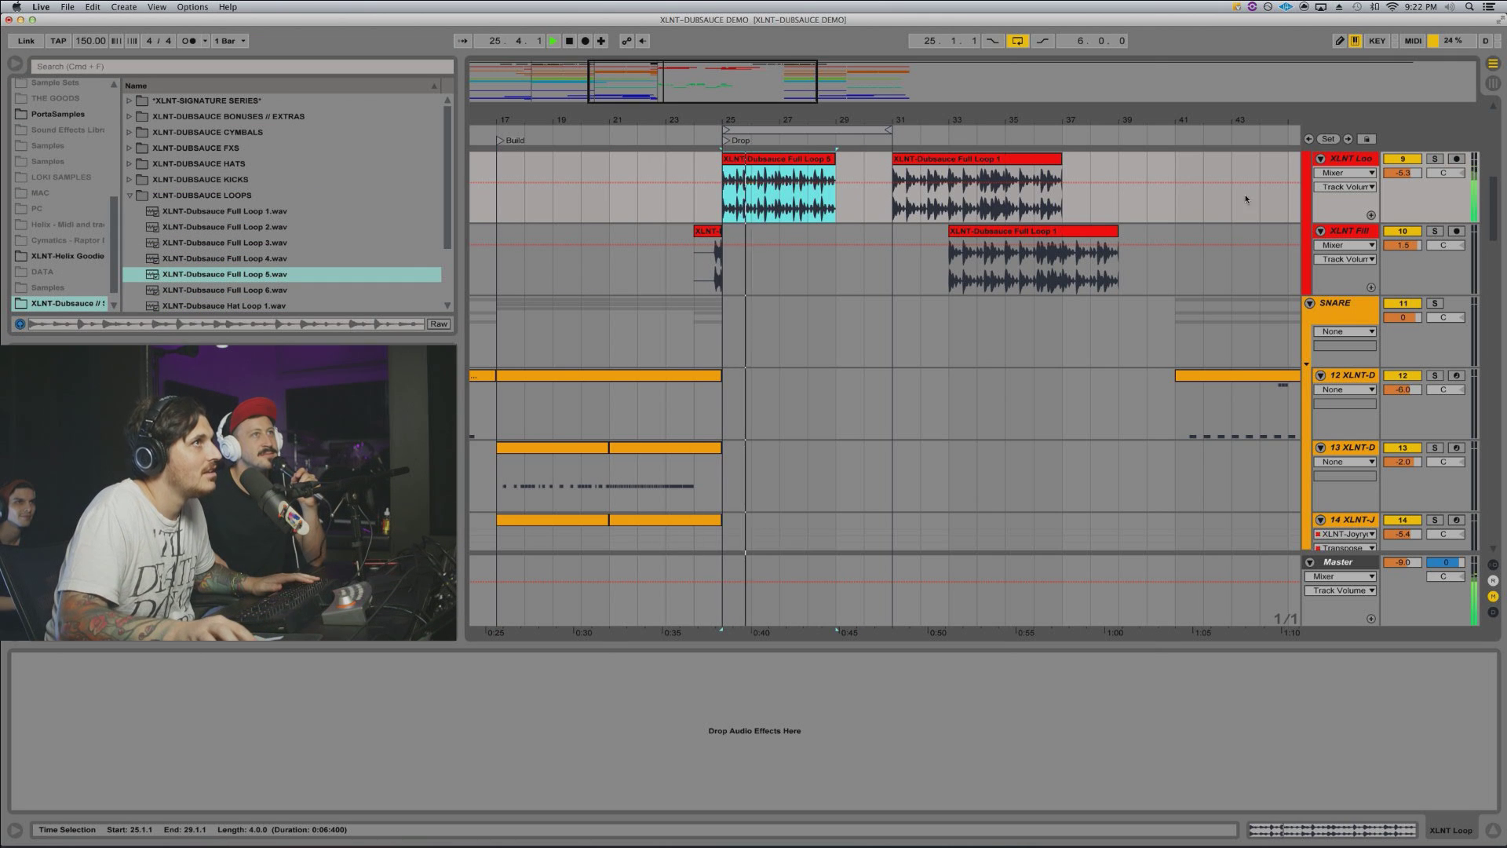
left_click_drag(1403, 172, 1402, 144)
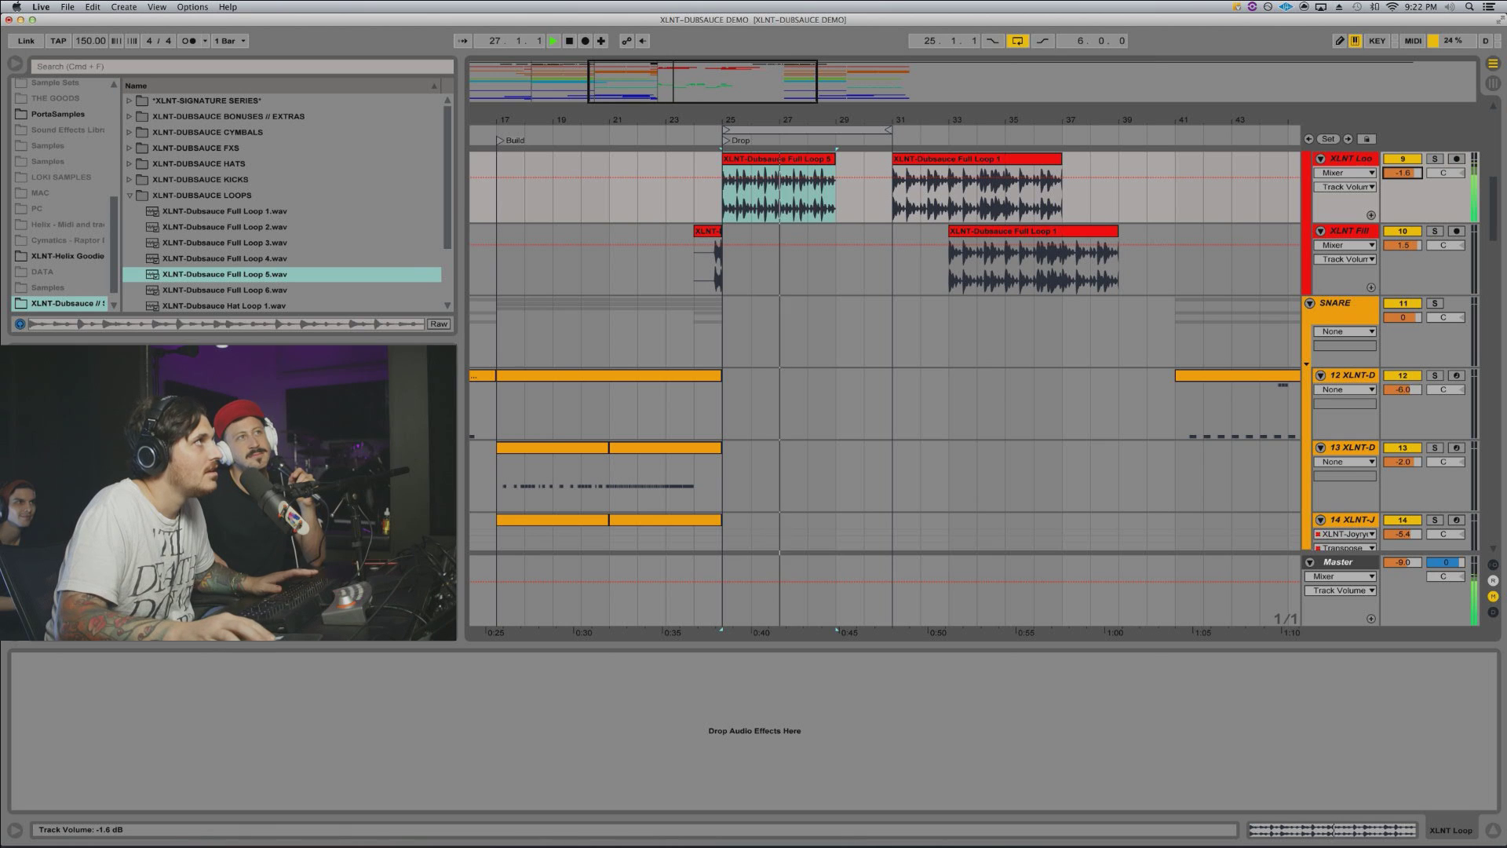
Step: Search the browser for "start" among all results, Instruments and Audio Effects
left_click(65, 67)
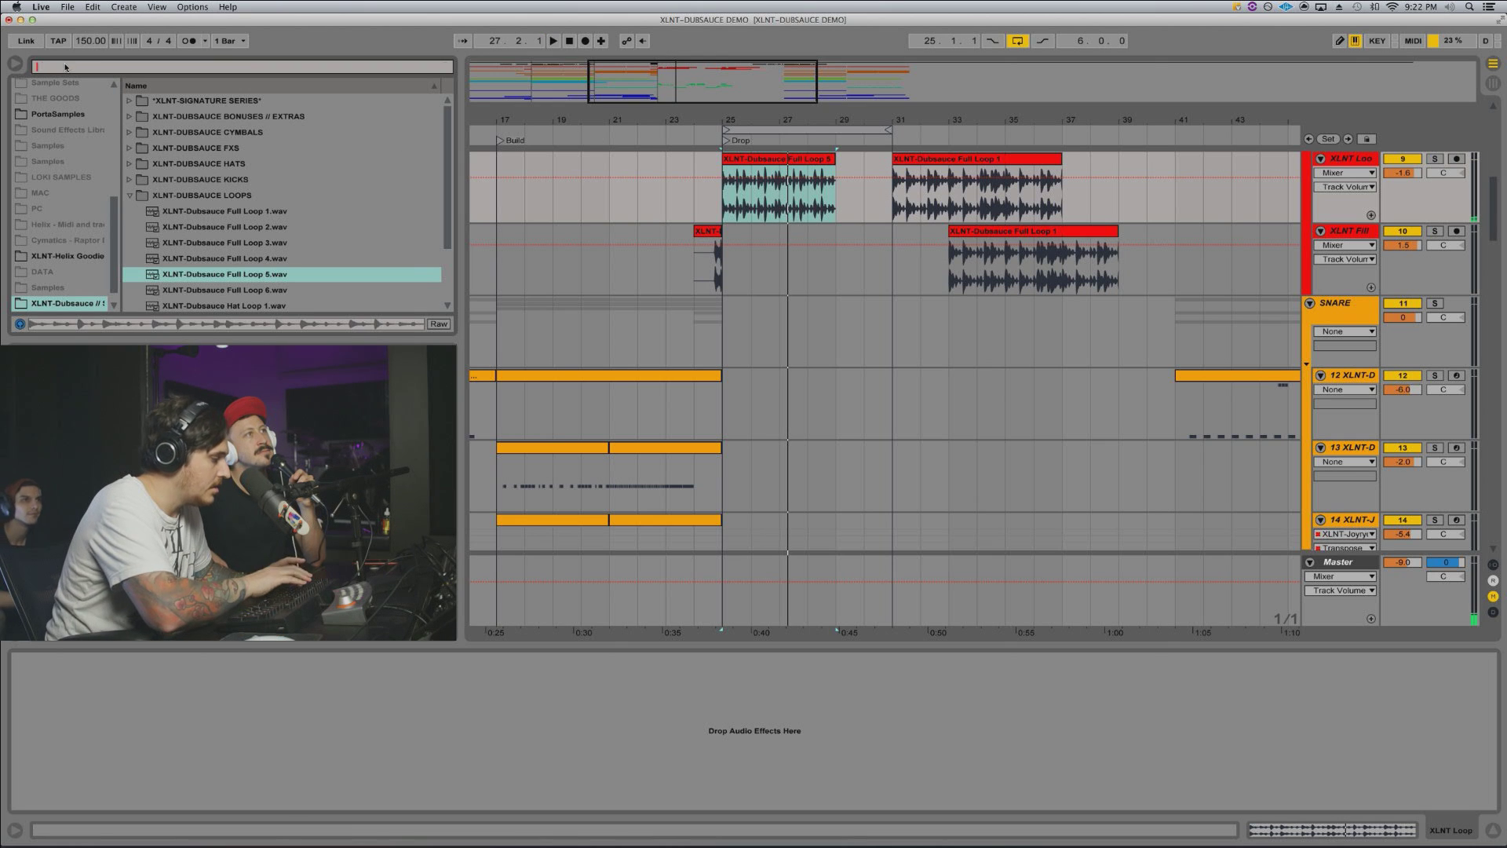
type("start")
key("super+f")
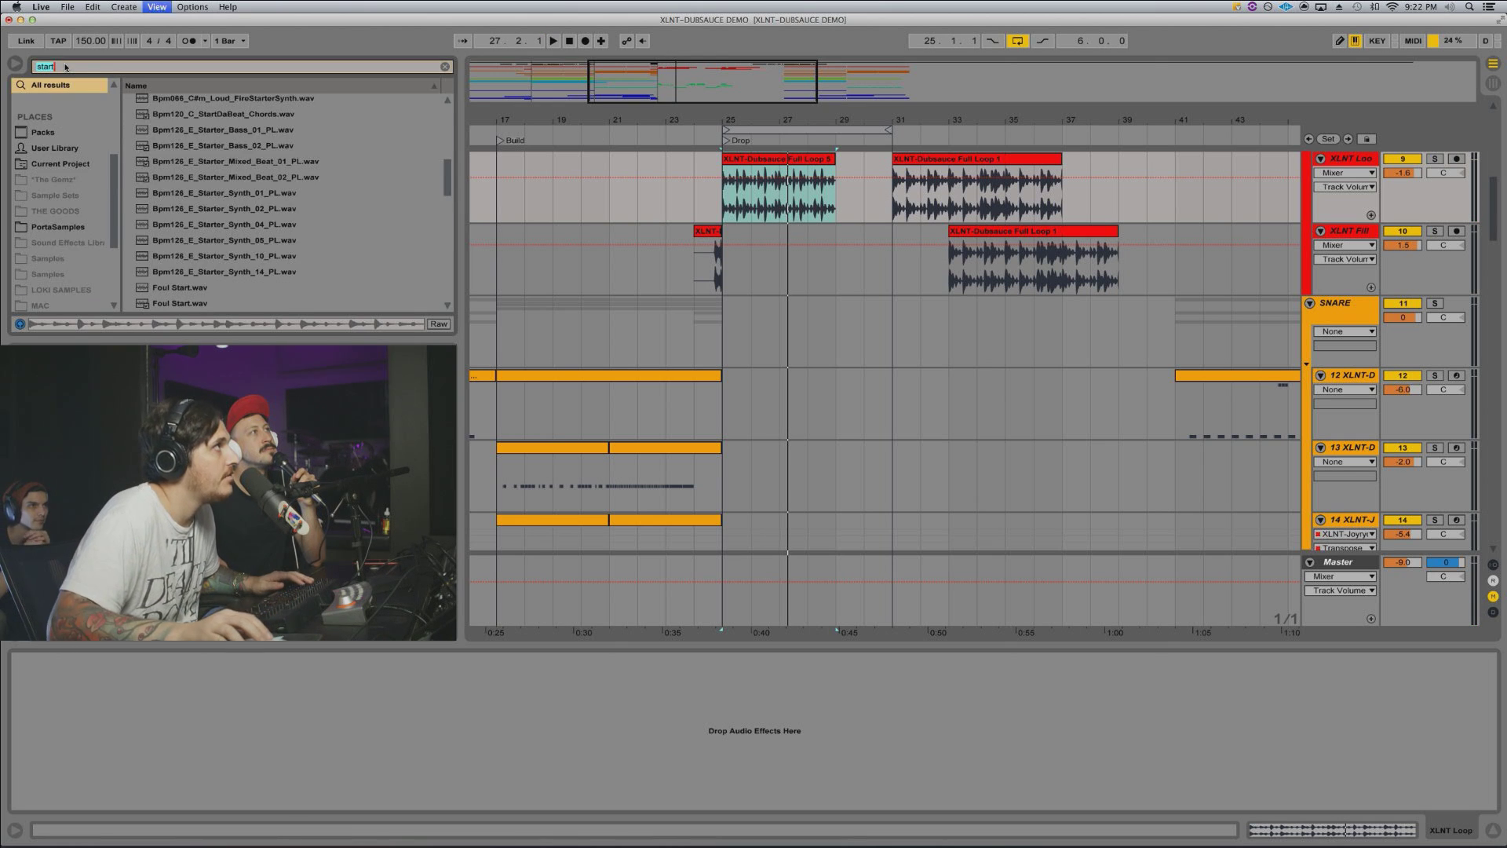
scroll(63, 157, "up", 5)
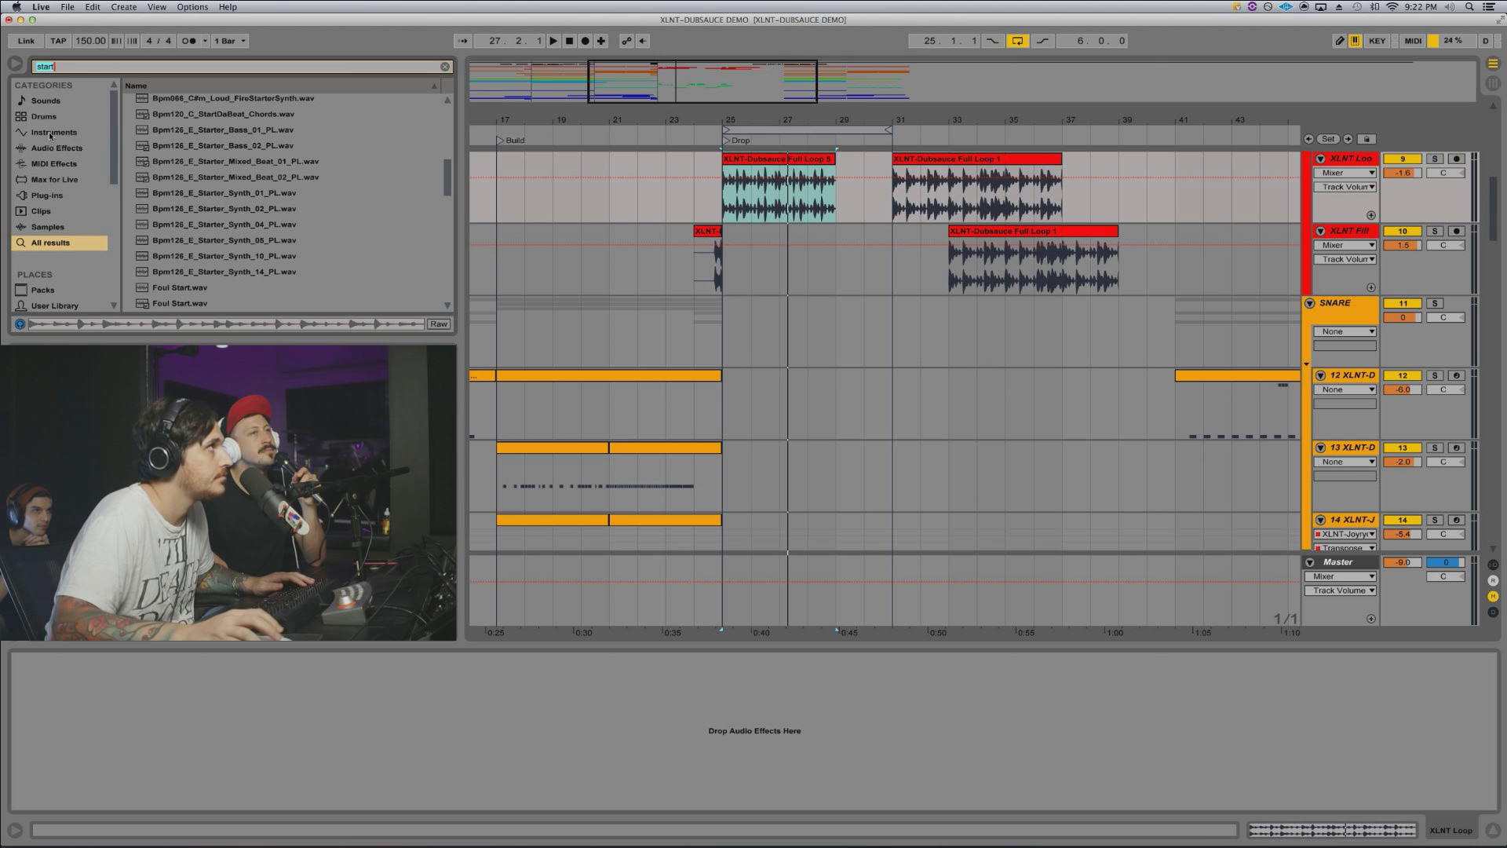
left_click(57, 134)
left_click(55, 150)
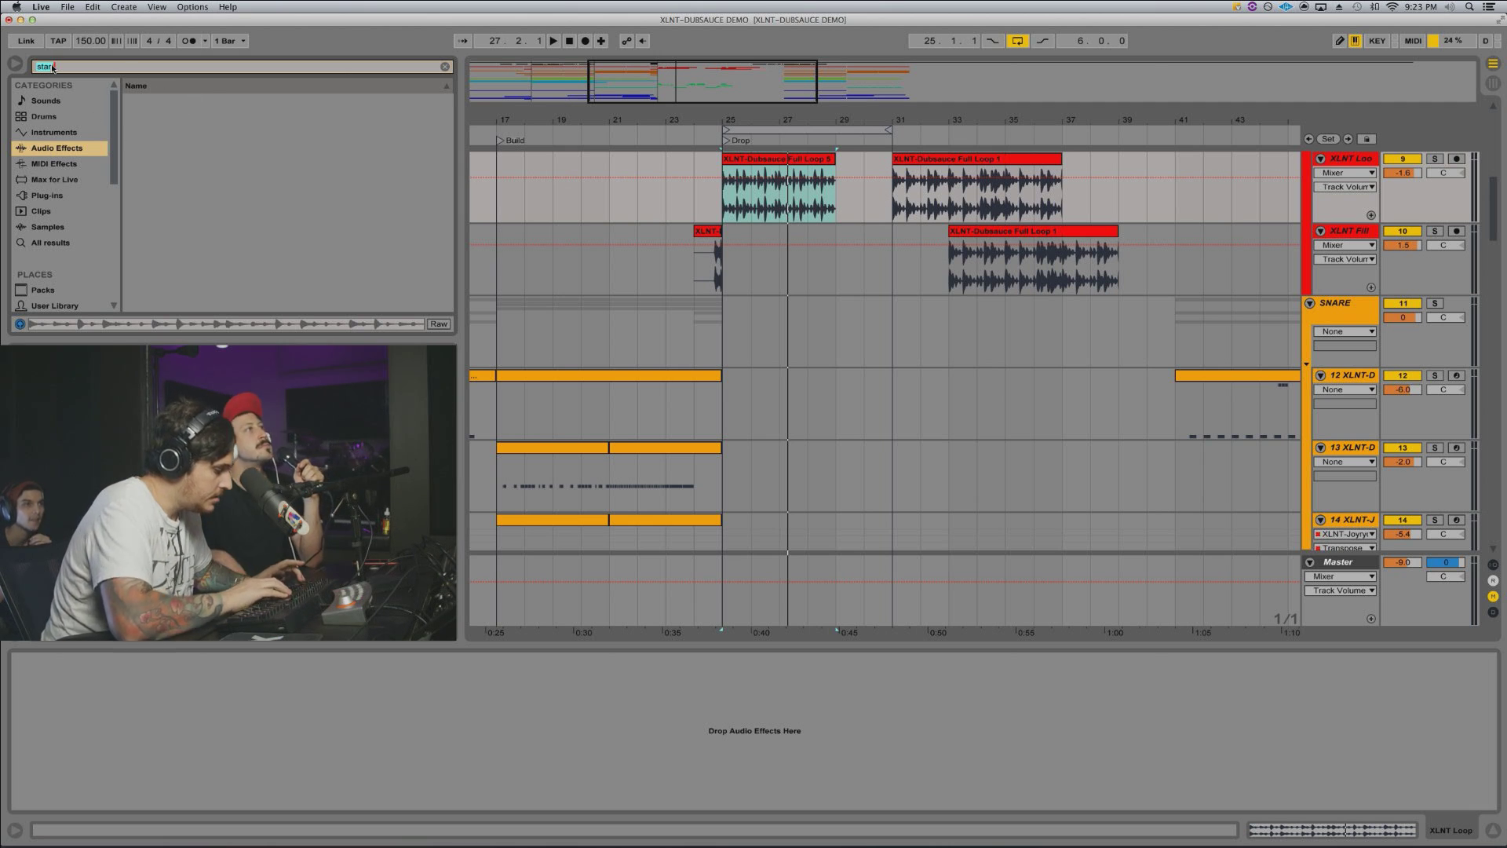
type("sta")
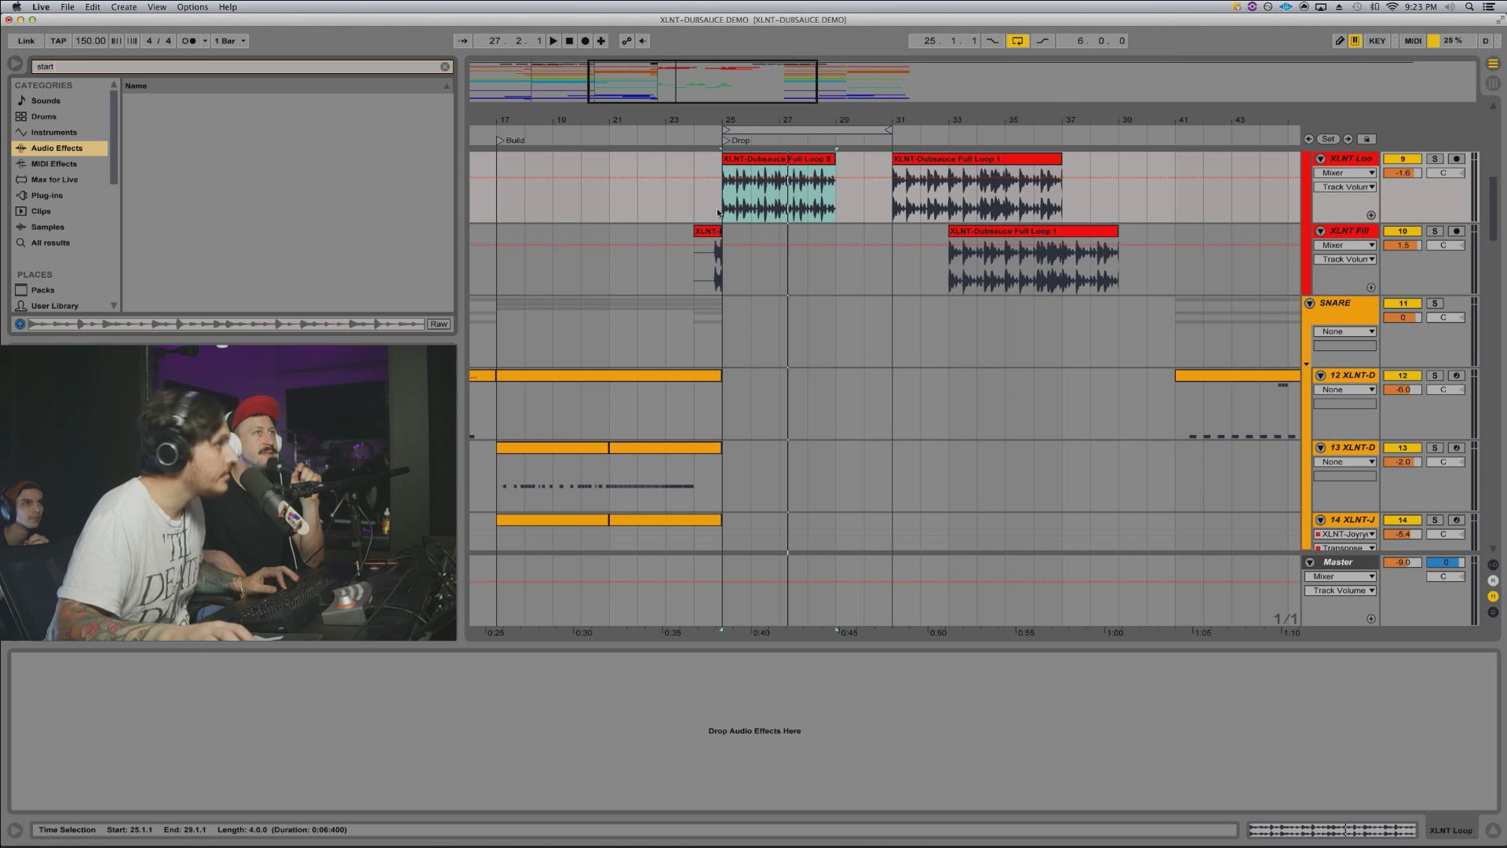
Step: Undo the recent edits back through the Instrument start rack's deletion and replay the drop from 25.1.1
key("super+z")
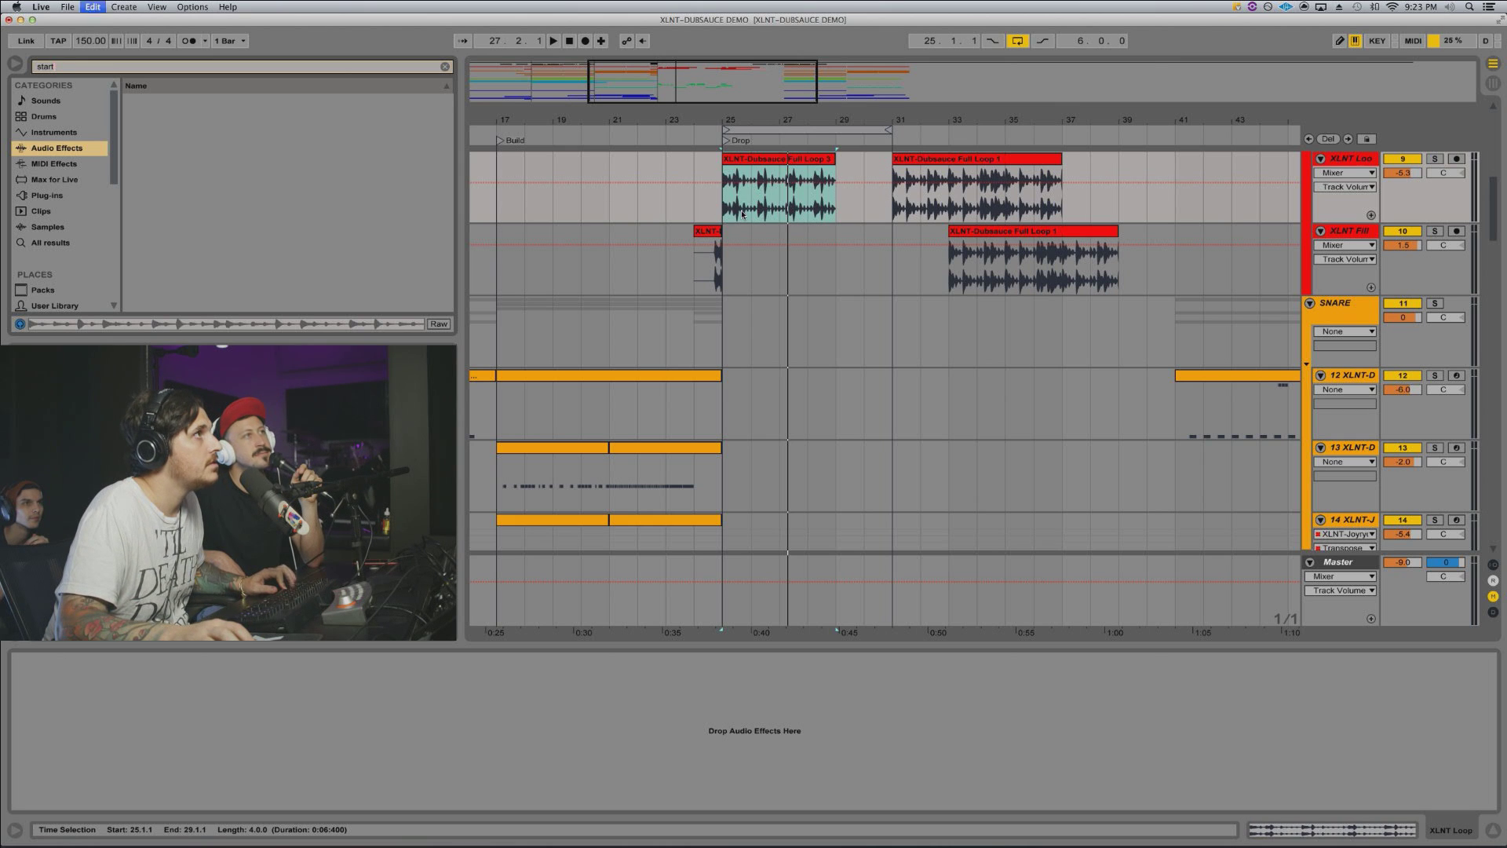
key("super+z")
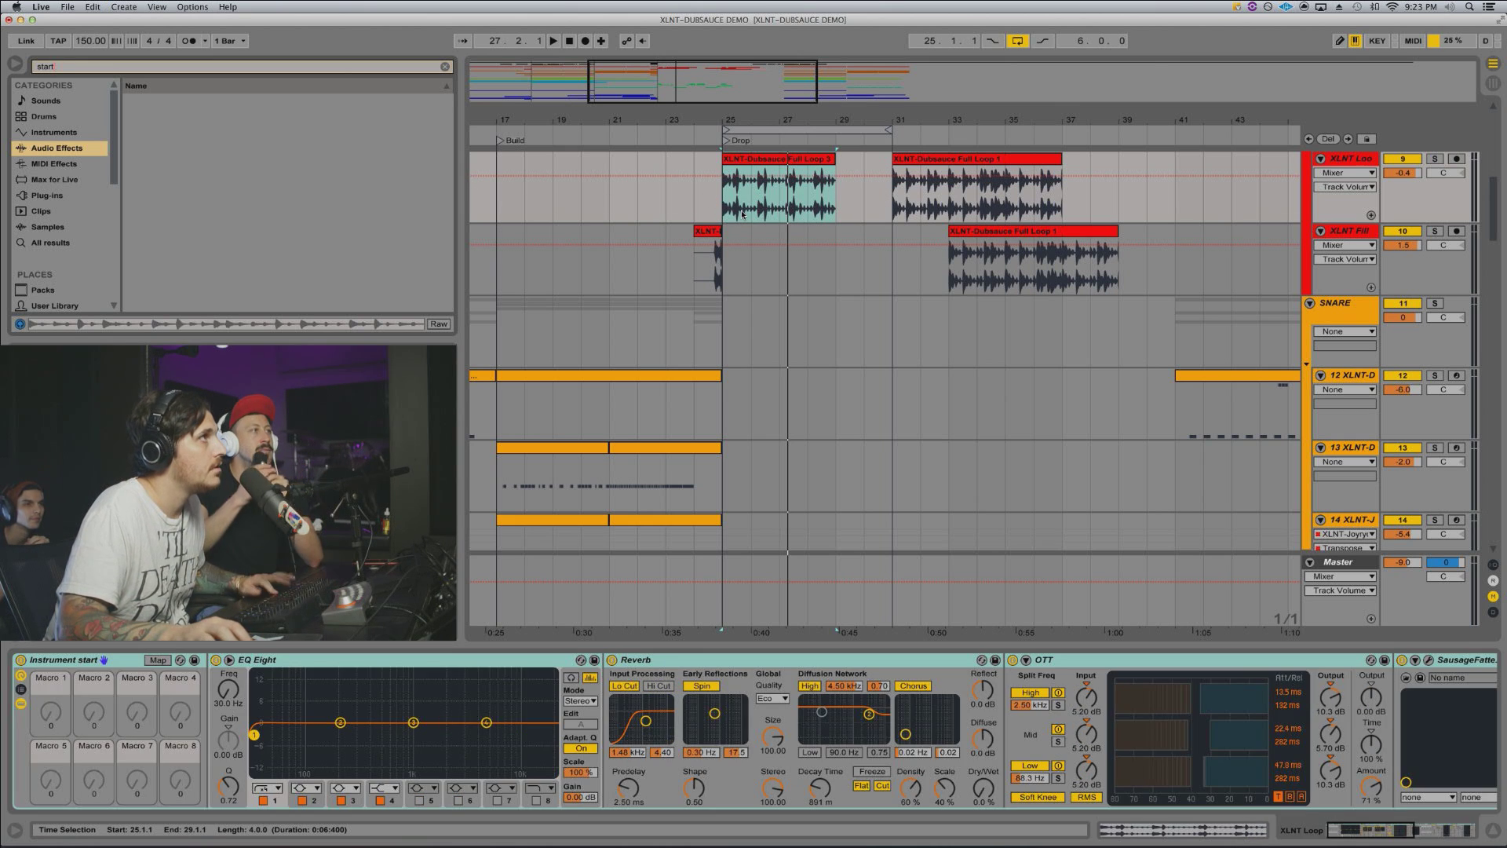
left_click(735, 166)
key("space")
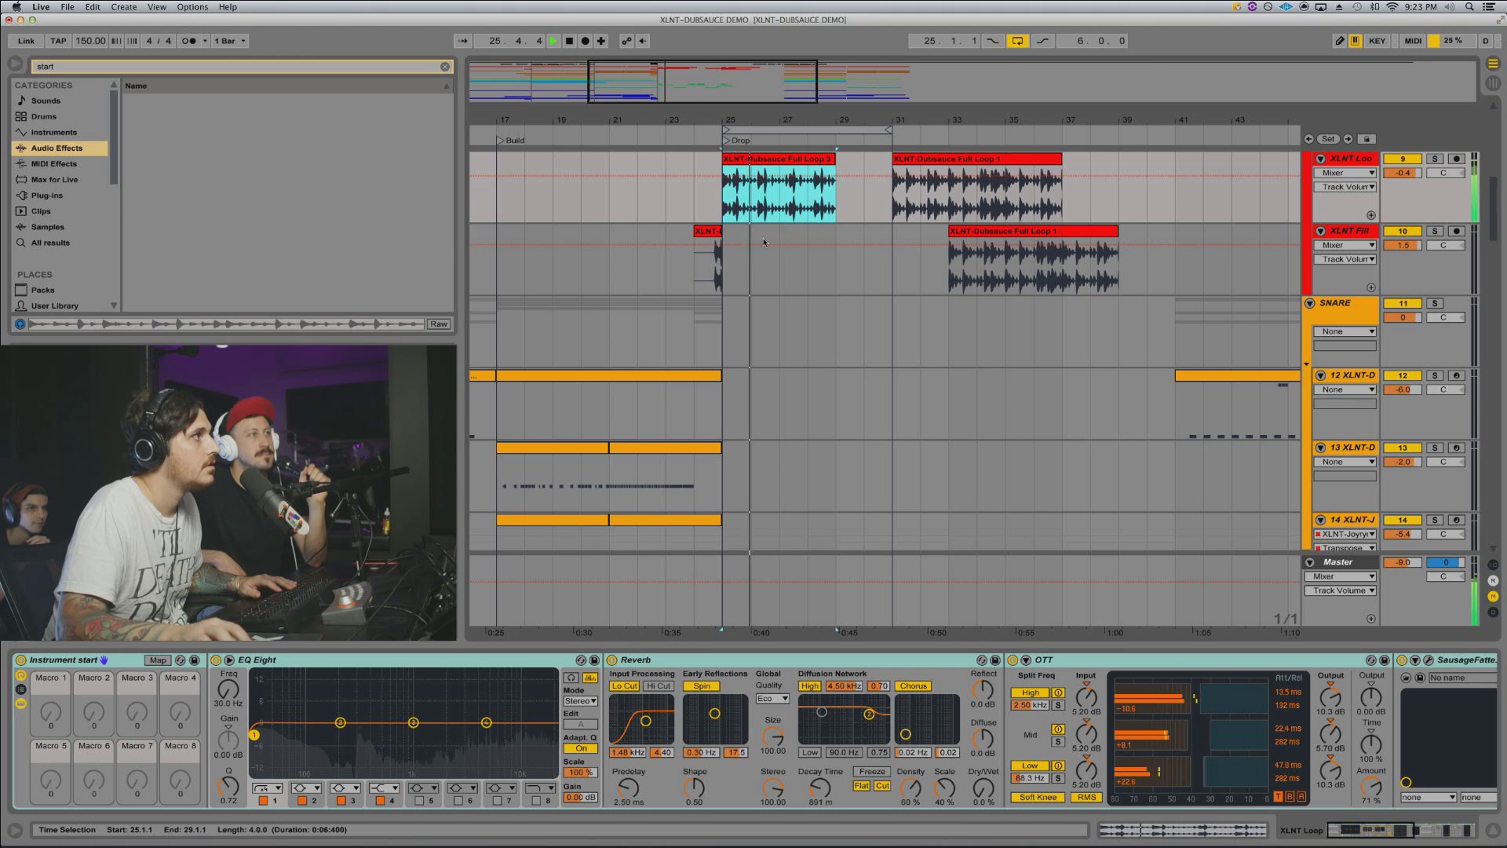
key("space")
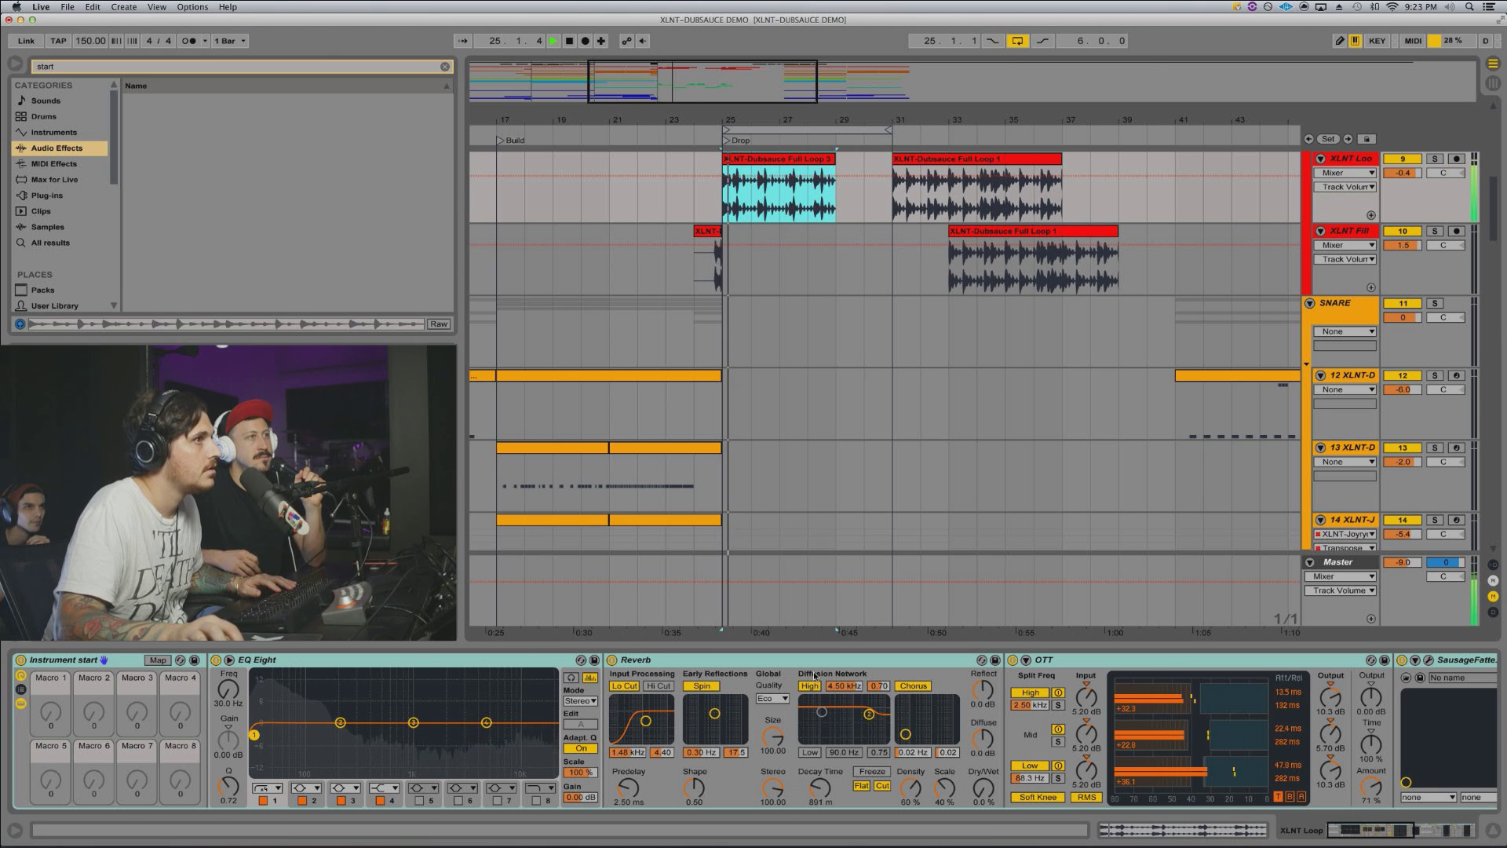
Step: Show the rest of the XLNT Loop track's effects chain and raise the track volume to 0.7 dB during playback
left_click(1415, 830)
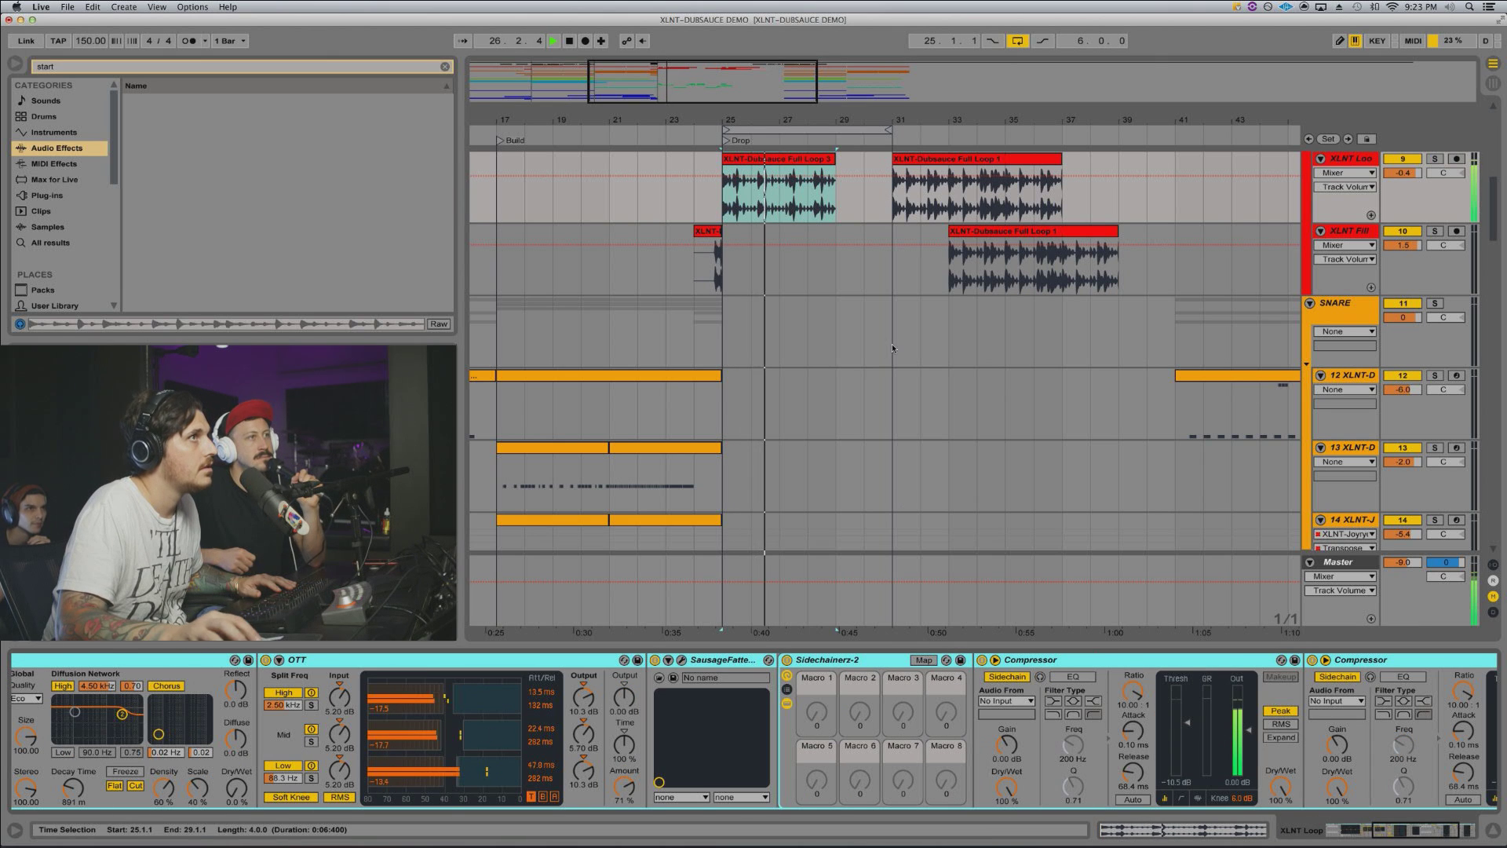
key("space")
key("space")
left_click_drag(1402, 173, 1402, 164)
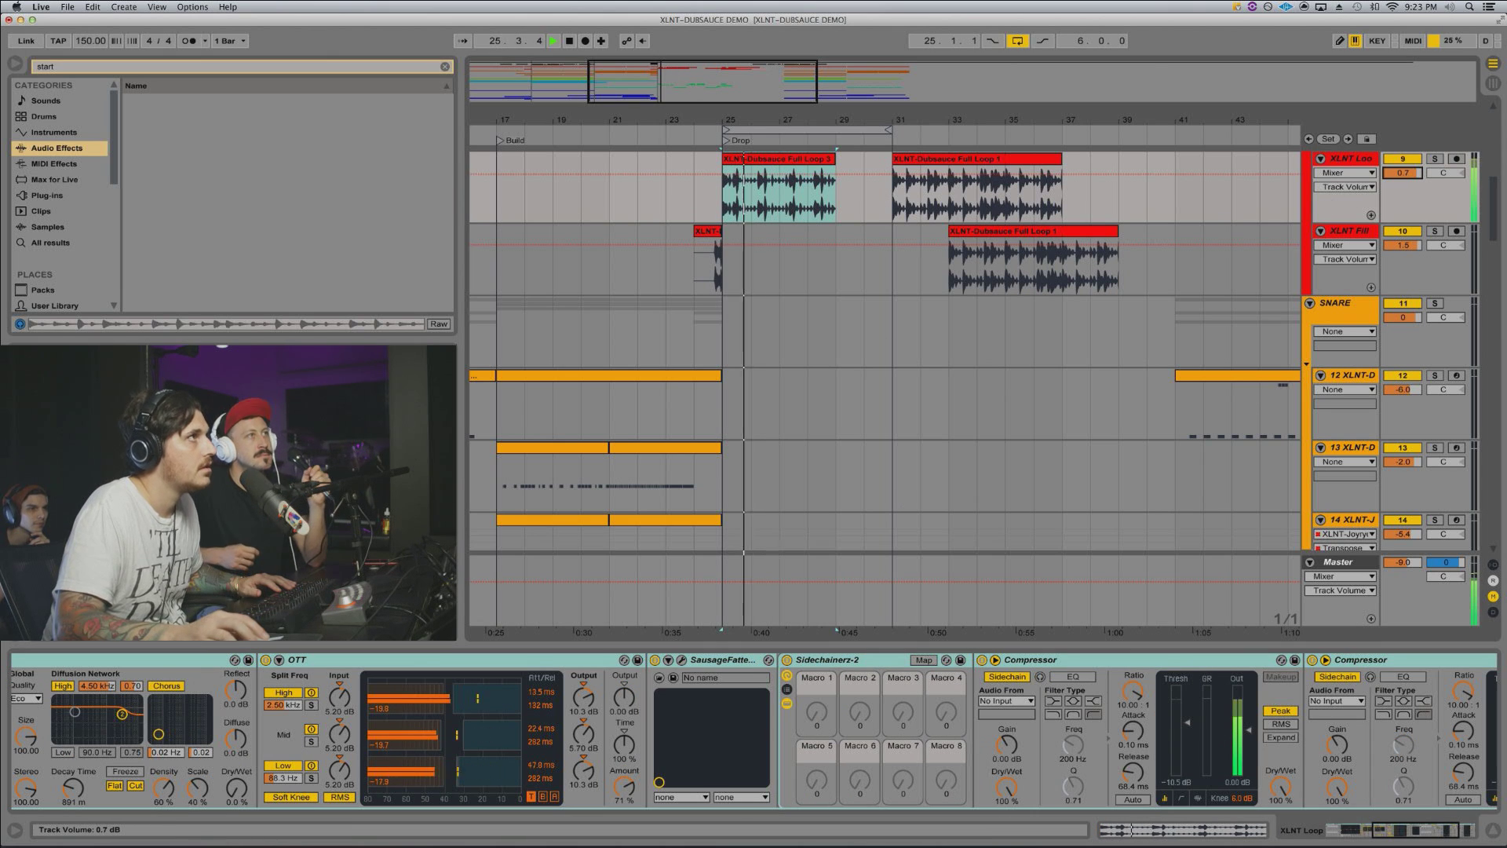
Step: Stop playback, clear the browser search, and audition Hat Loop 2 from the XLNT-Dubsauce loops folder
key("space")
left_click(445, 67)
scroll(83, 203, "down", 10)
left_click(69, 287)
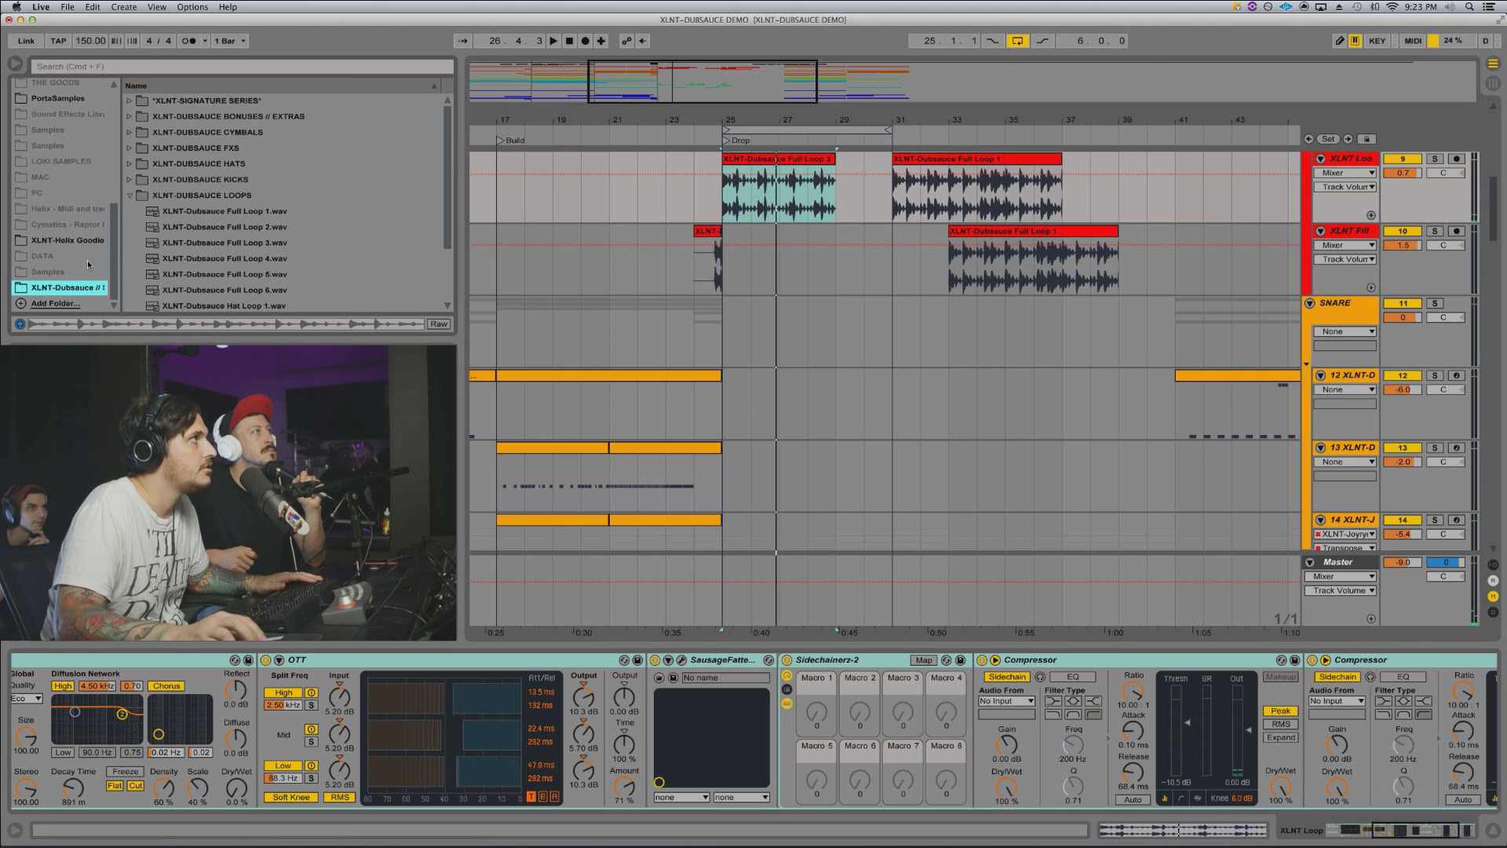
scroll(205, 230, "down", 5)
left_click(202, 241)
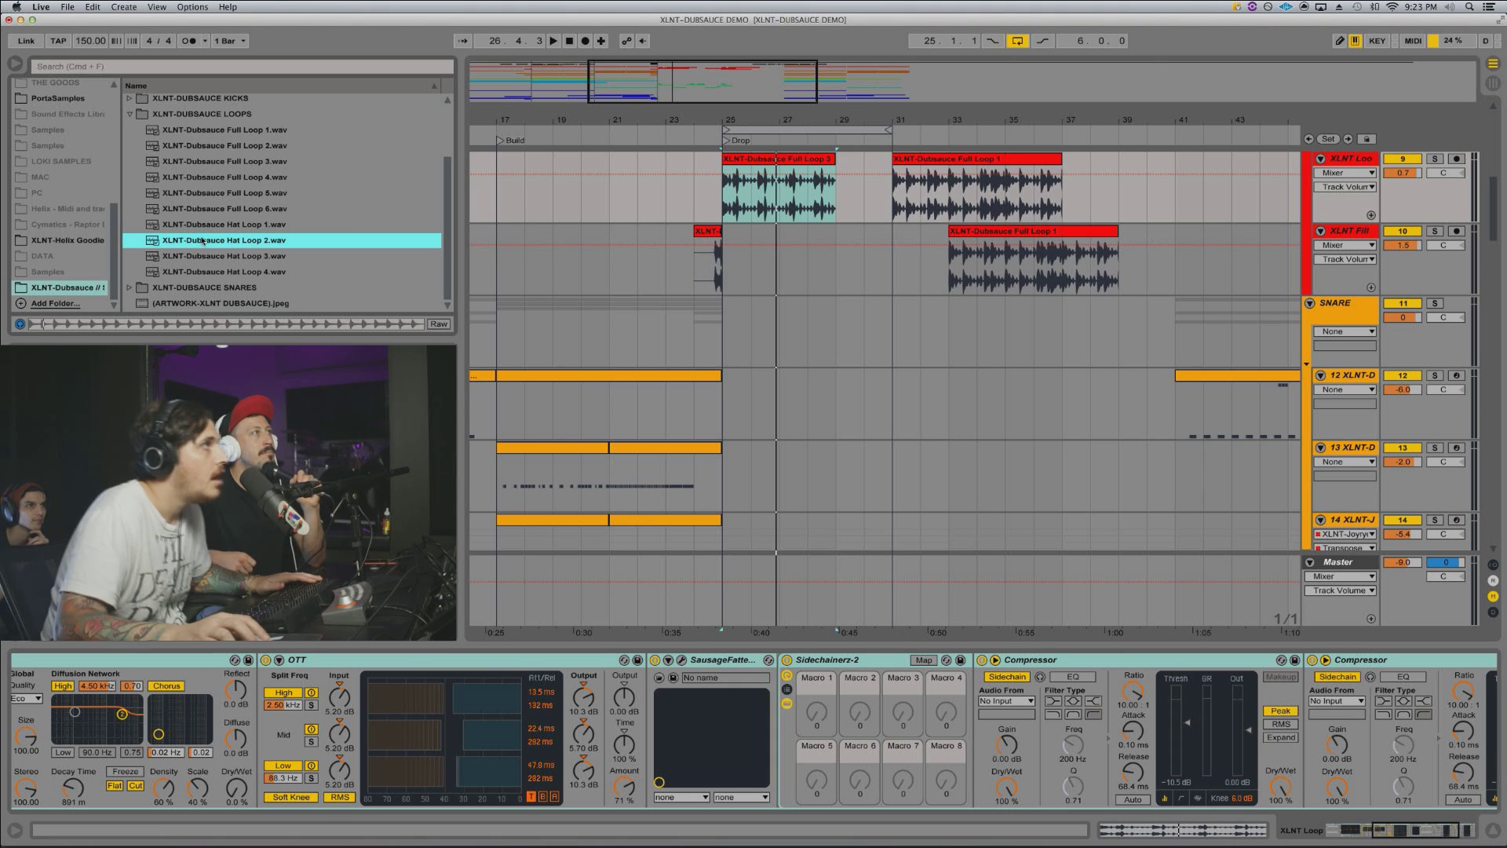
Step: Replace the Full Loop 3 clip at 25.1.1 with XLNT-Dubsauce Full Loop 6 and play the drop
left_click(210, 212)
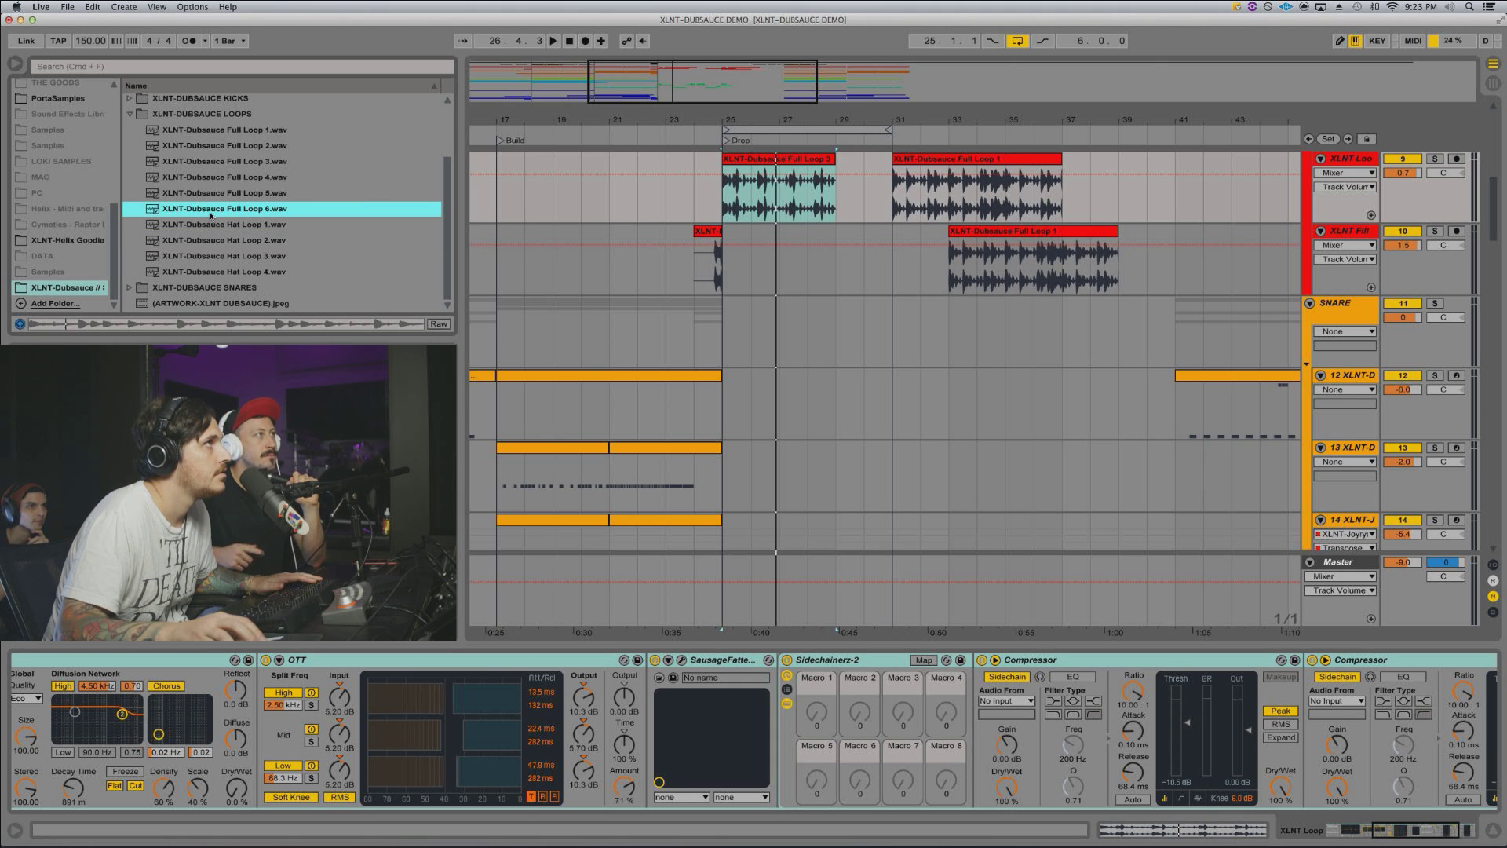
left_click_drag(210, 214, 724, 171)
key("space")
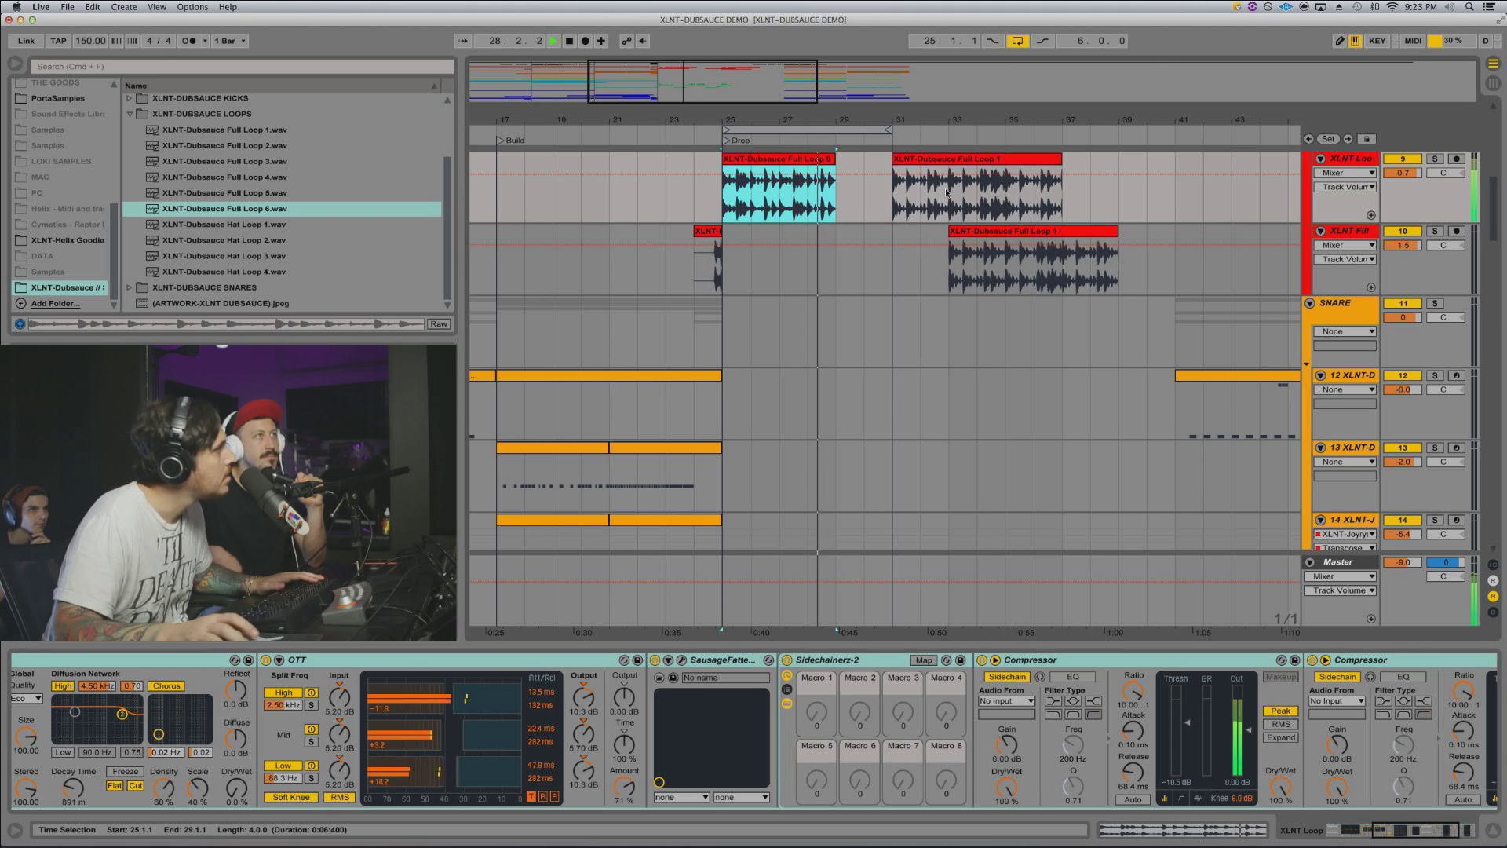
Step: Place XLNT-Dubsauce Full Loop 5 at 25.1.1 on the XLNT Loop track over the existing loop and play it
left_click(251, 194)
left_click_drag(249, 193, 717, 203)
key("space")
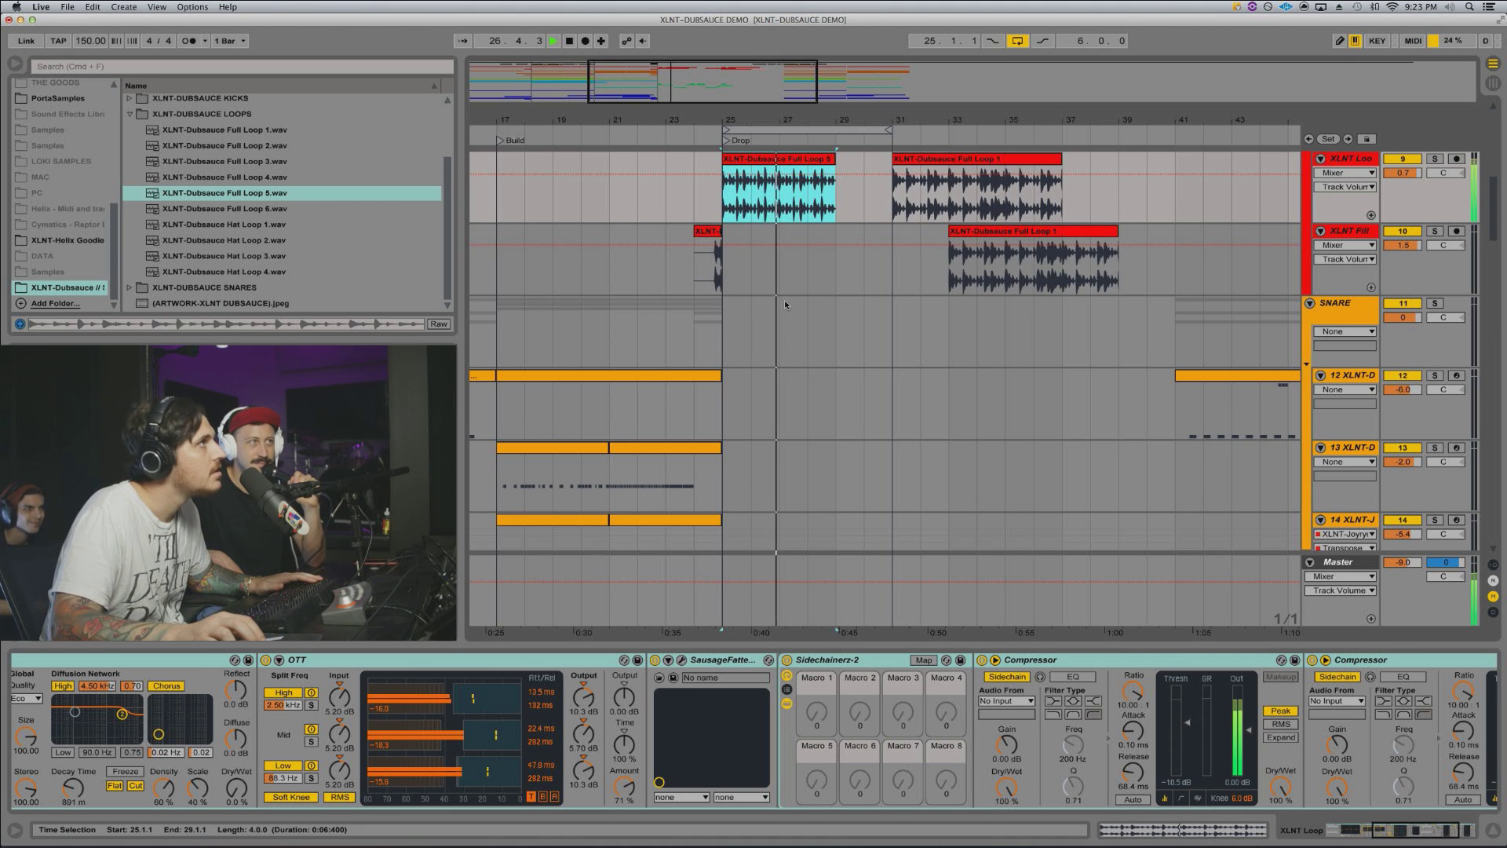
Step: Delete the opening section of the Full Loop 5 clip from 25.1.1 to 26.3.1
scroll(783, 298, "left", 3)
scroll(783, 301, "right", 2)
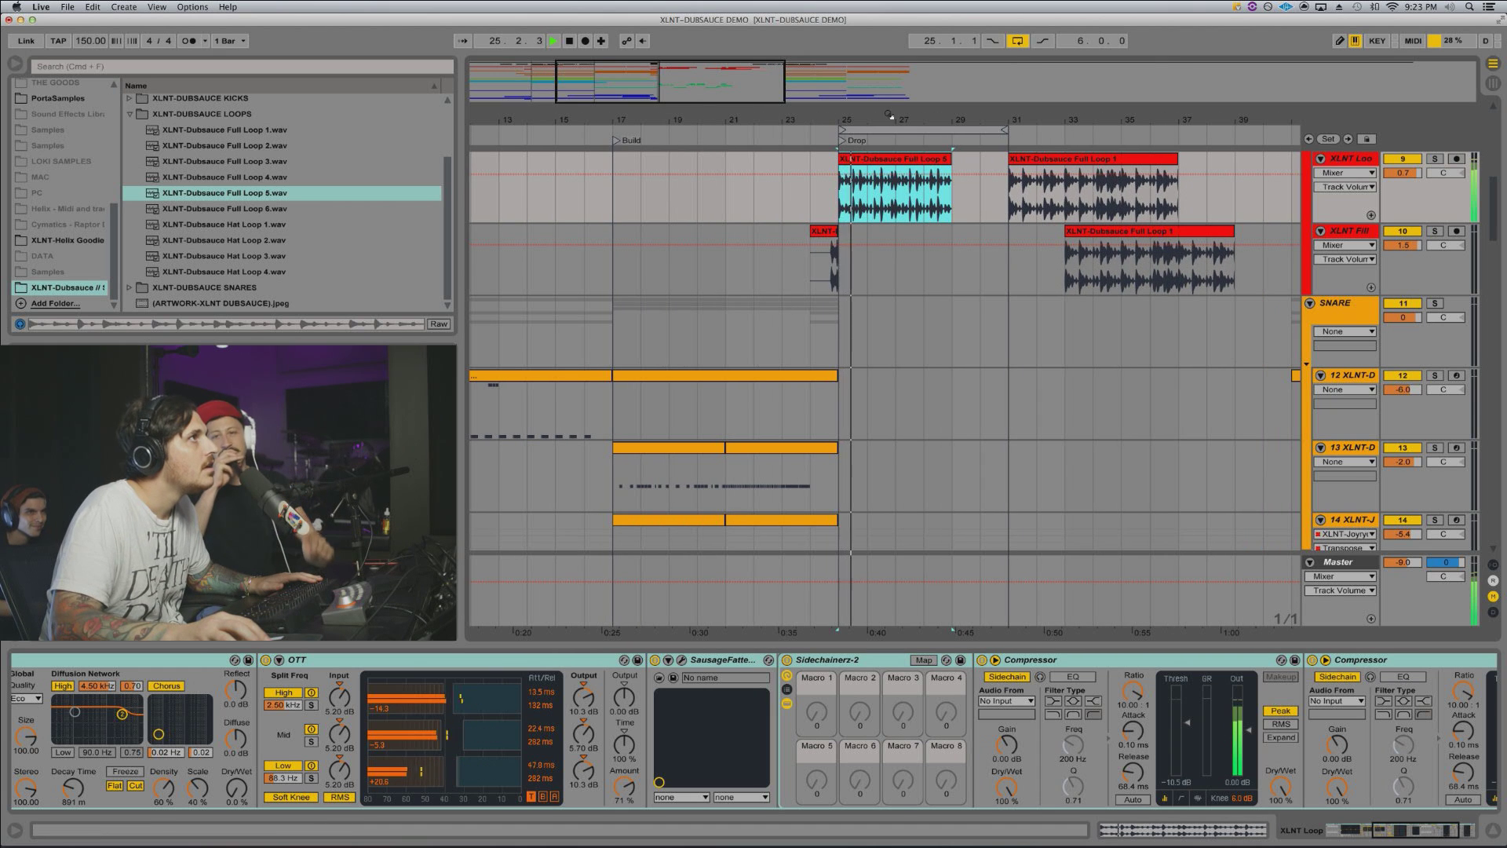
key("plus")
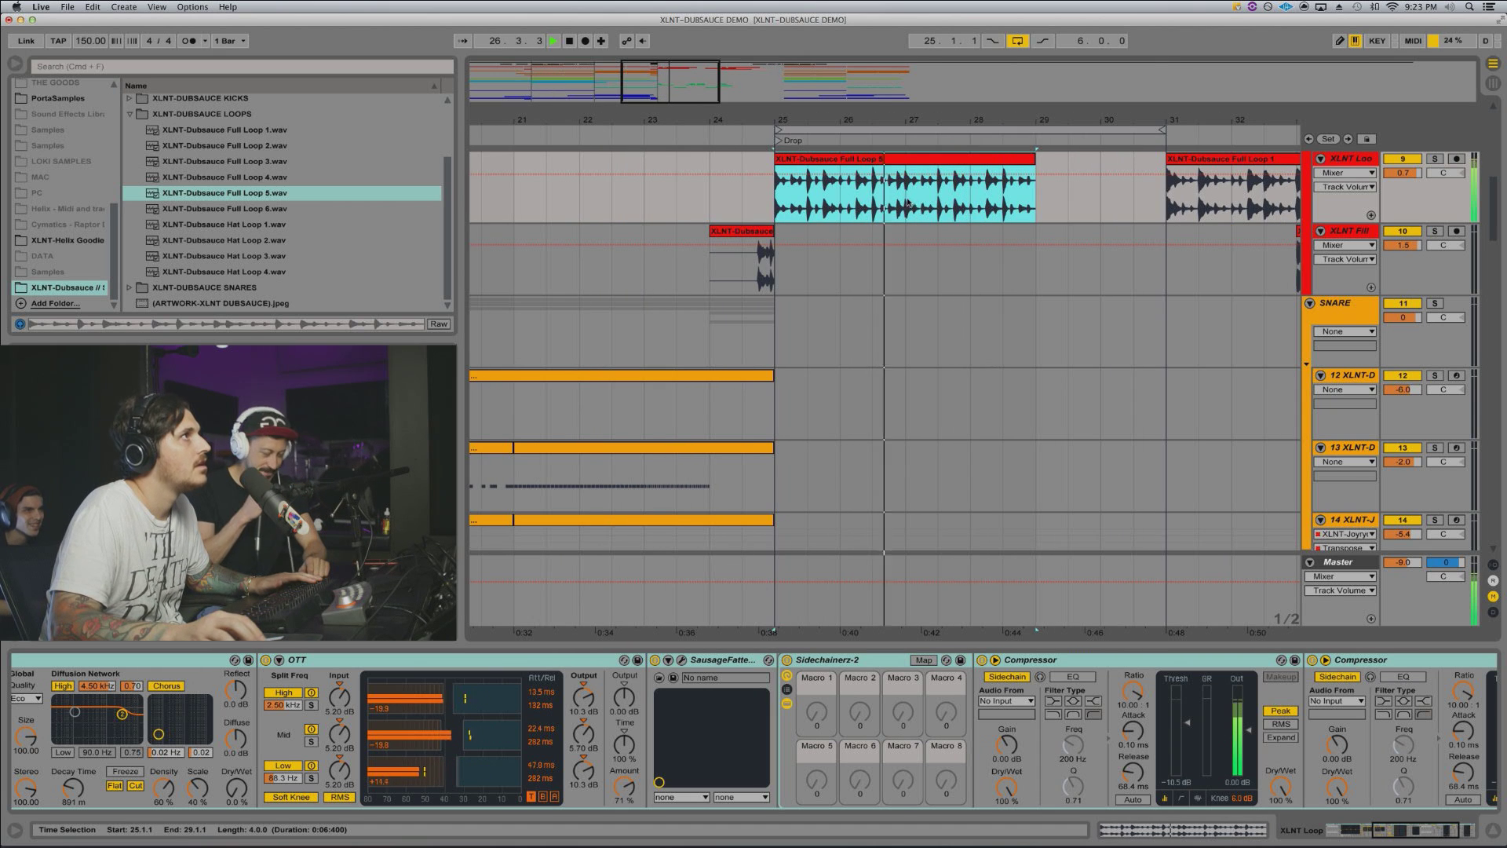
key("plus")
key("plus")
key("space")
left_click(854, 203)
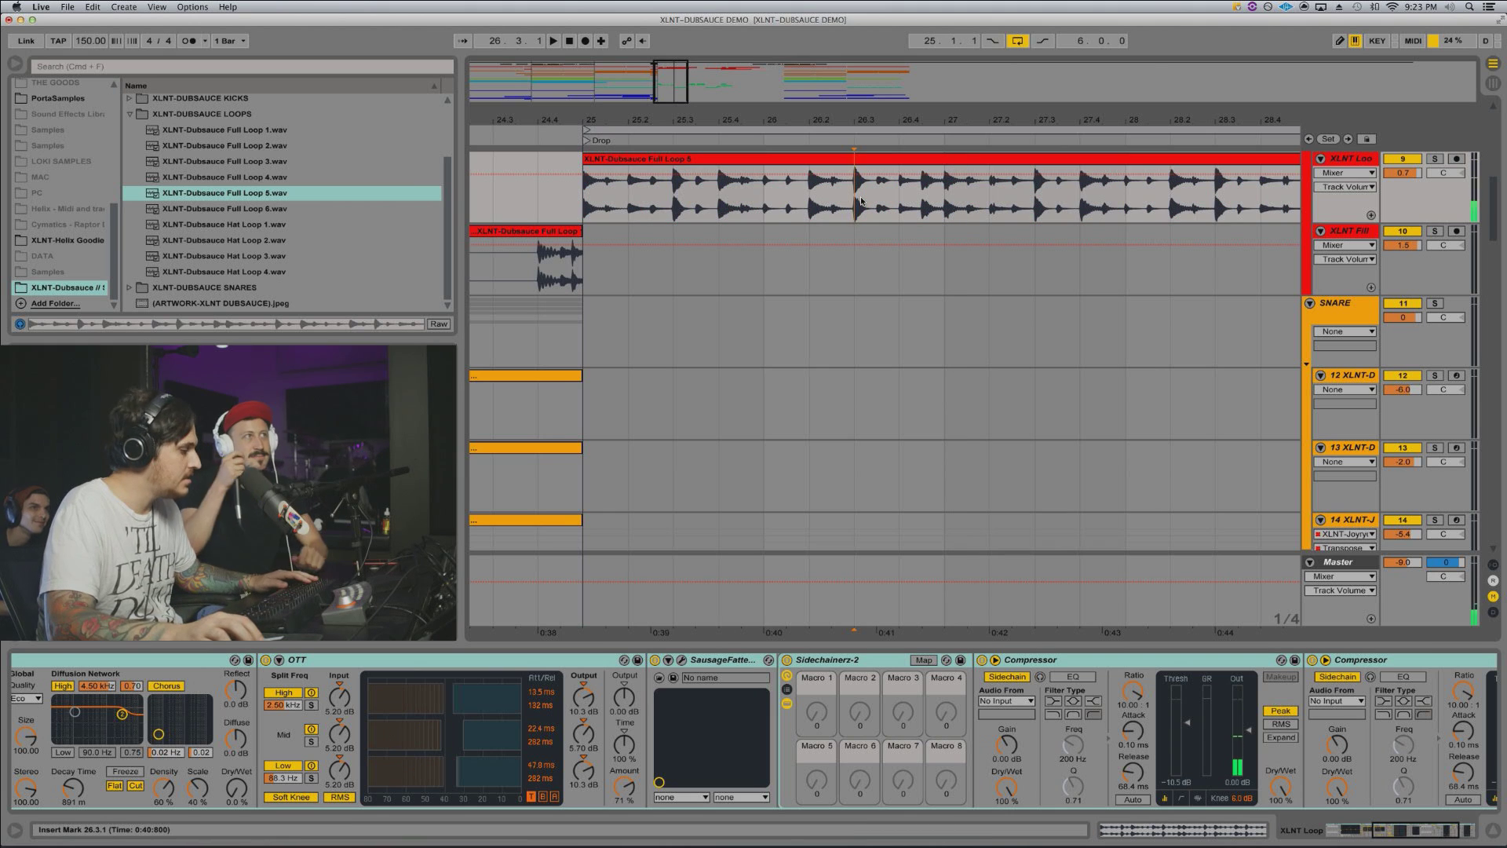
left_click_drag(861, 201, 584, 186)
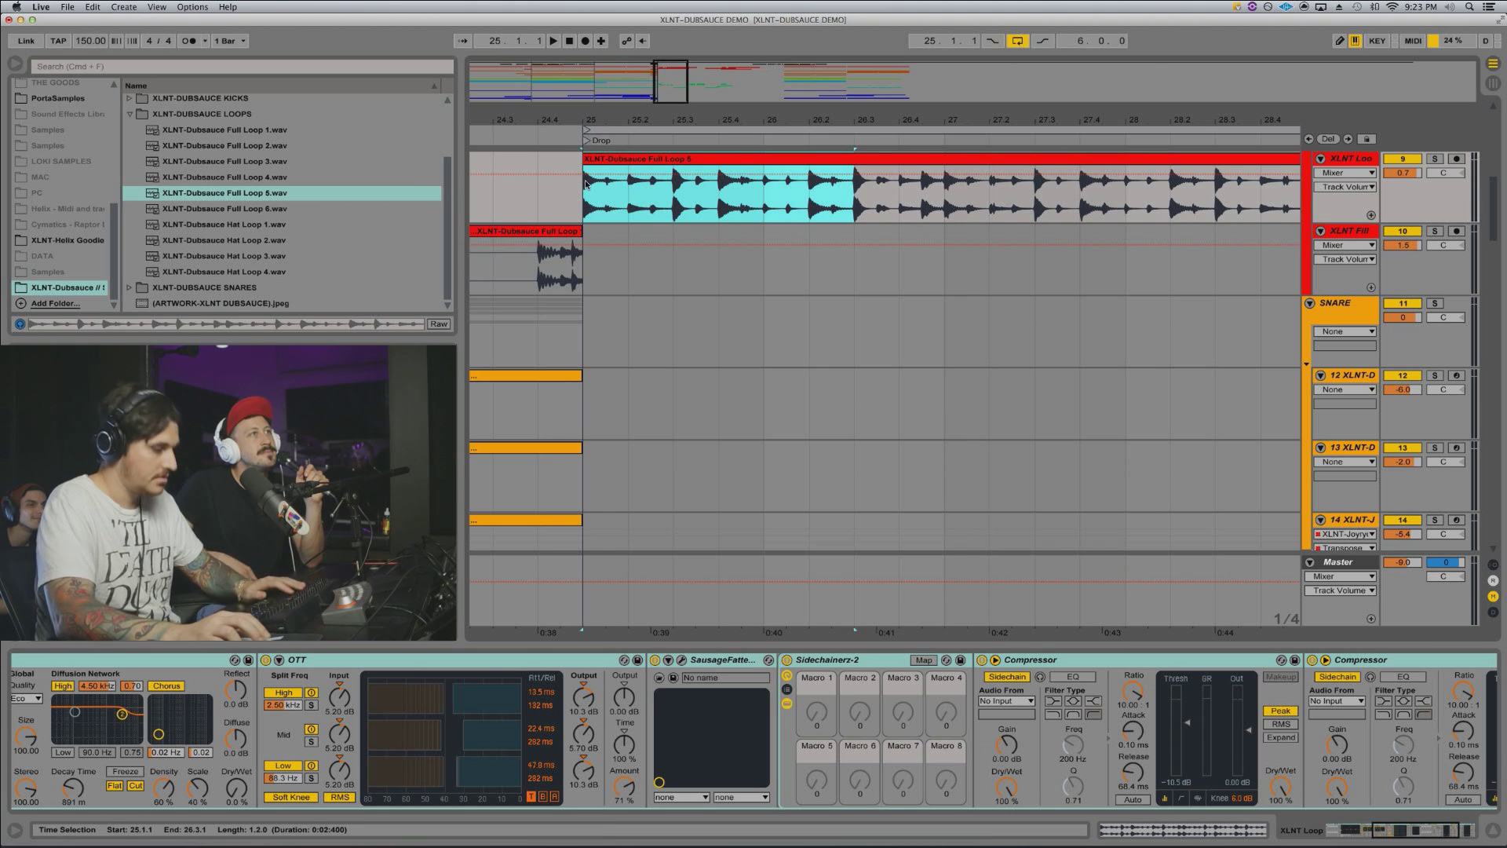
key("Delete")
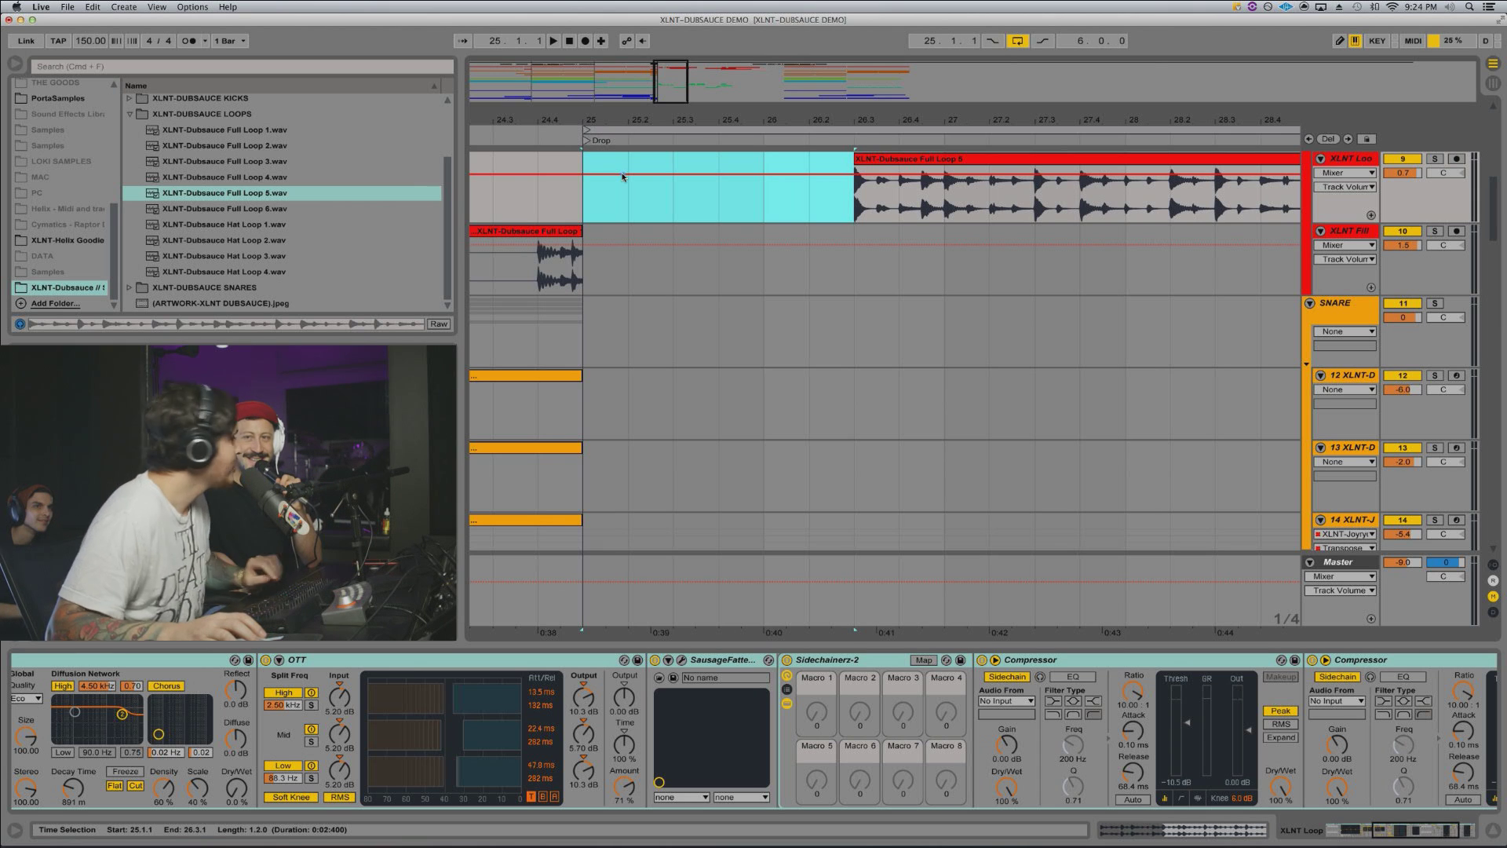
Step: Play the drop from 25.1.1 and delete the Full Loop 5 section between 27.1.1 and 28.3.1
left_click_drag(940, 121, 842, 112)
left_click(690, 163)
key("space")
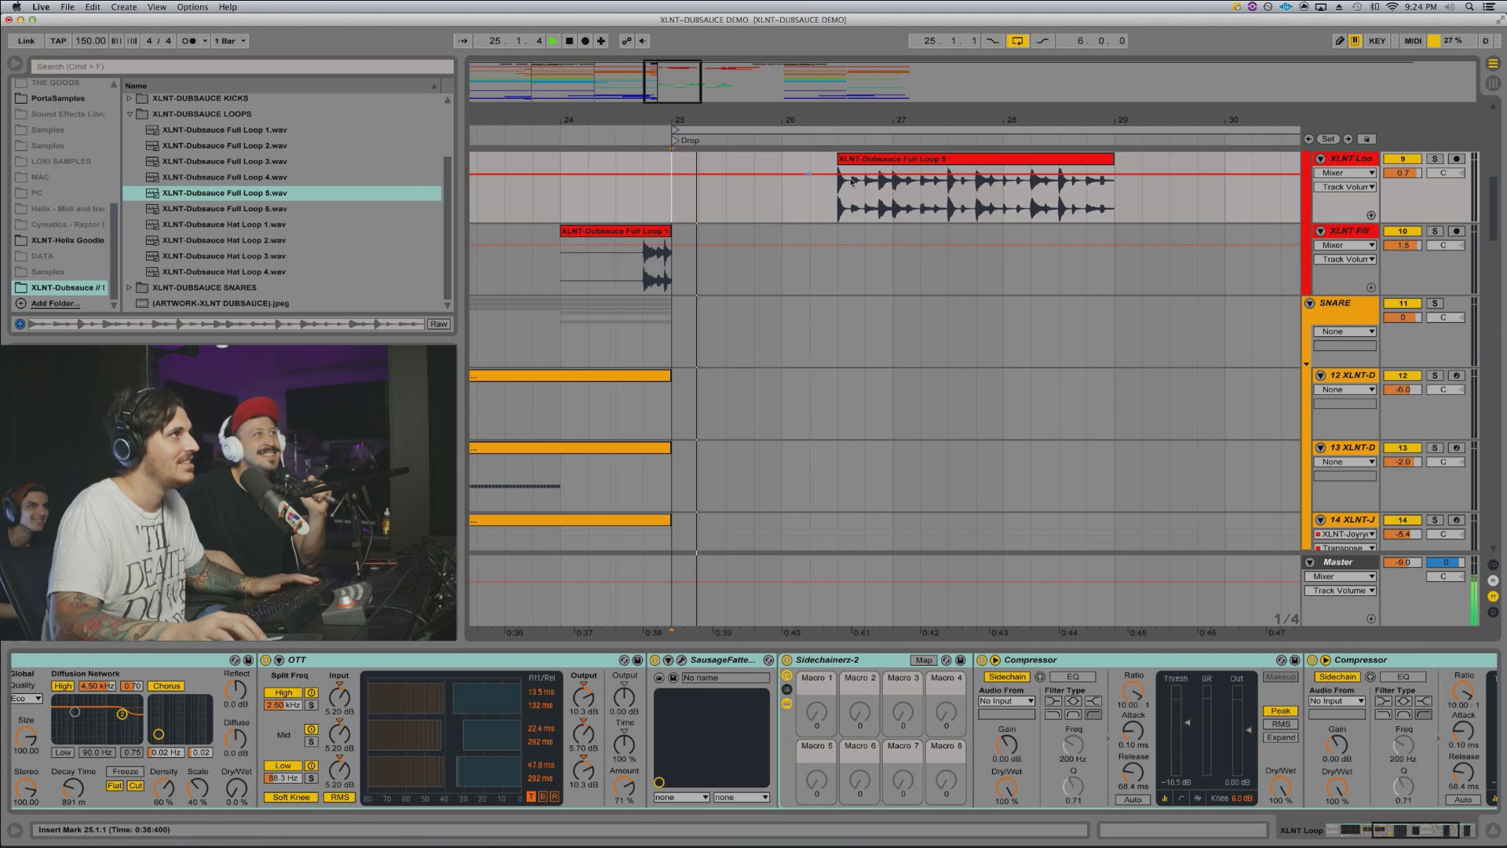
scroll(875, 188, "right", 2)
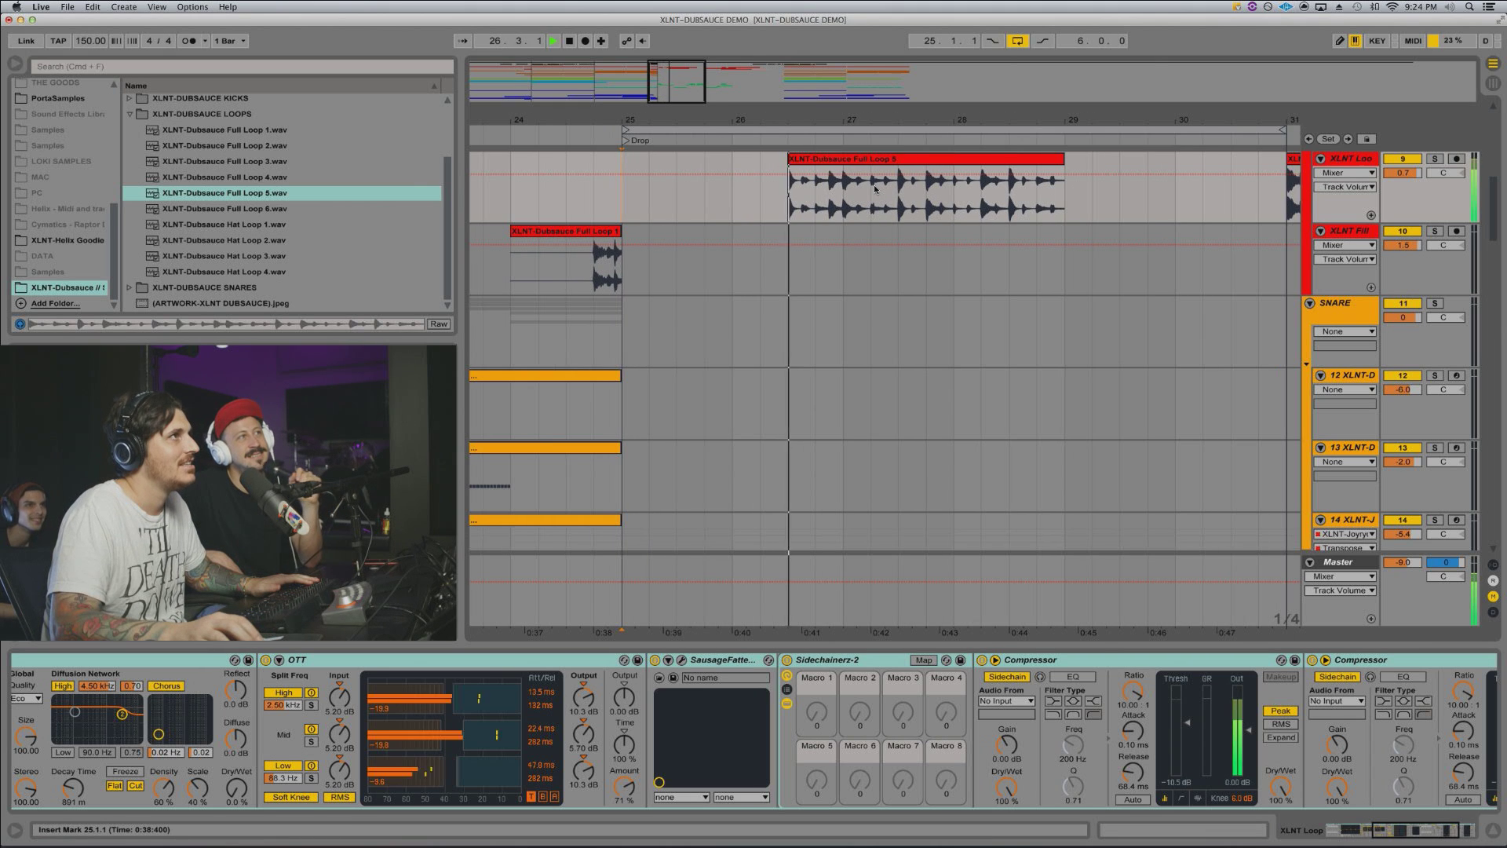
key("space")
left_click_drag(859, 189, 996, 187)
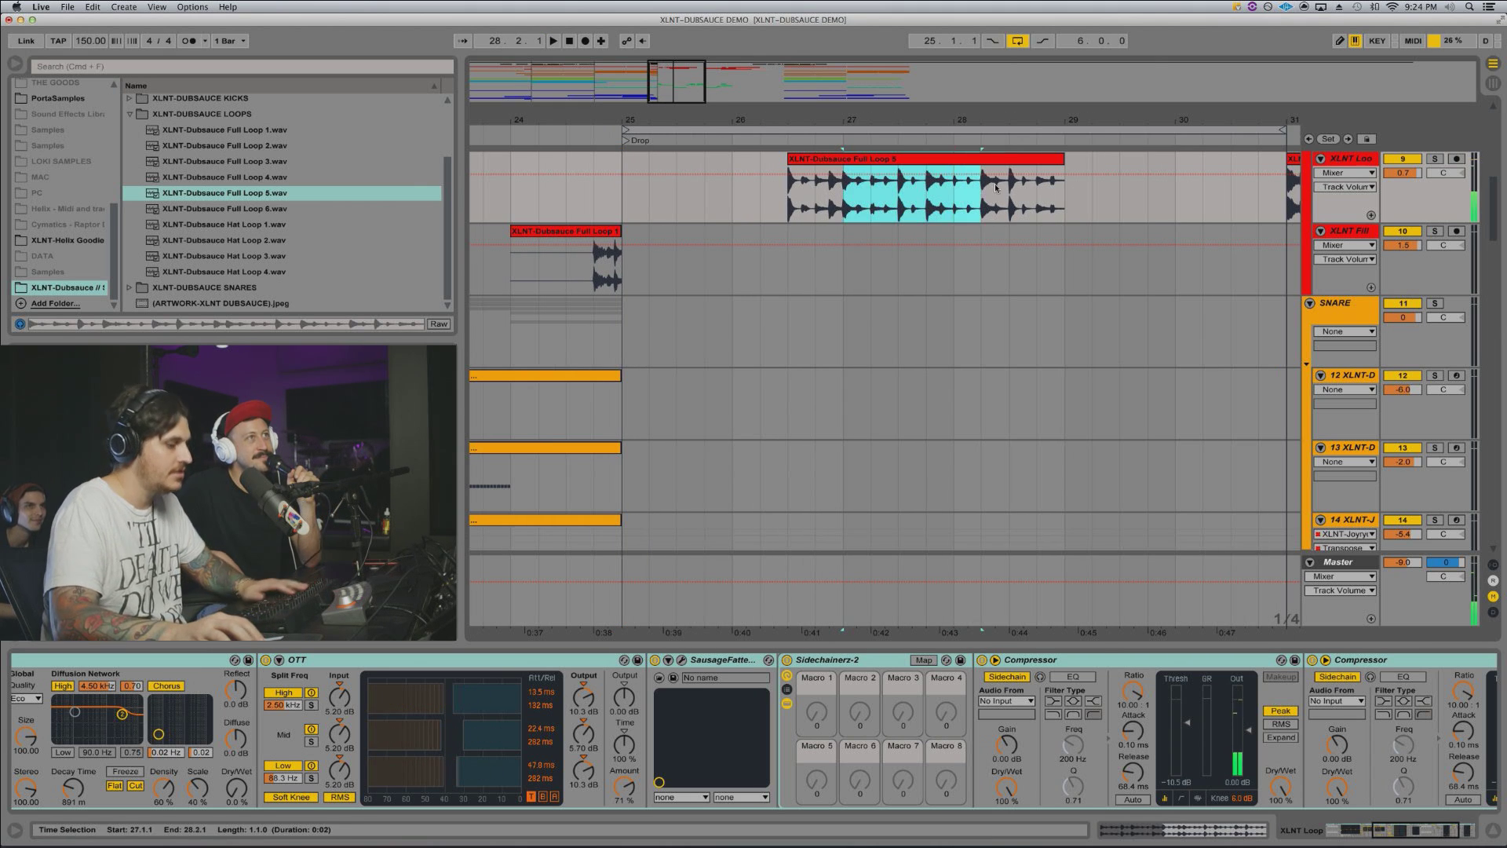
key("Delete")
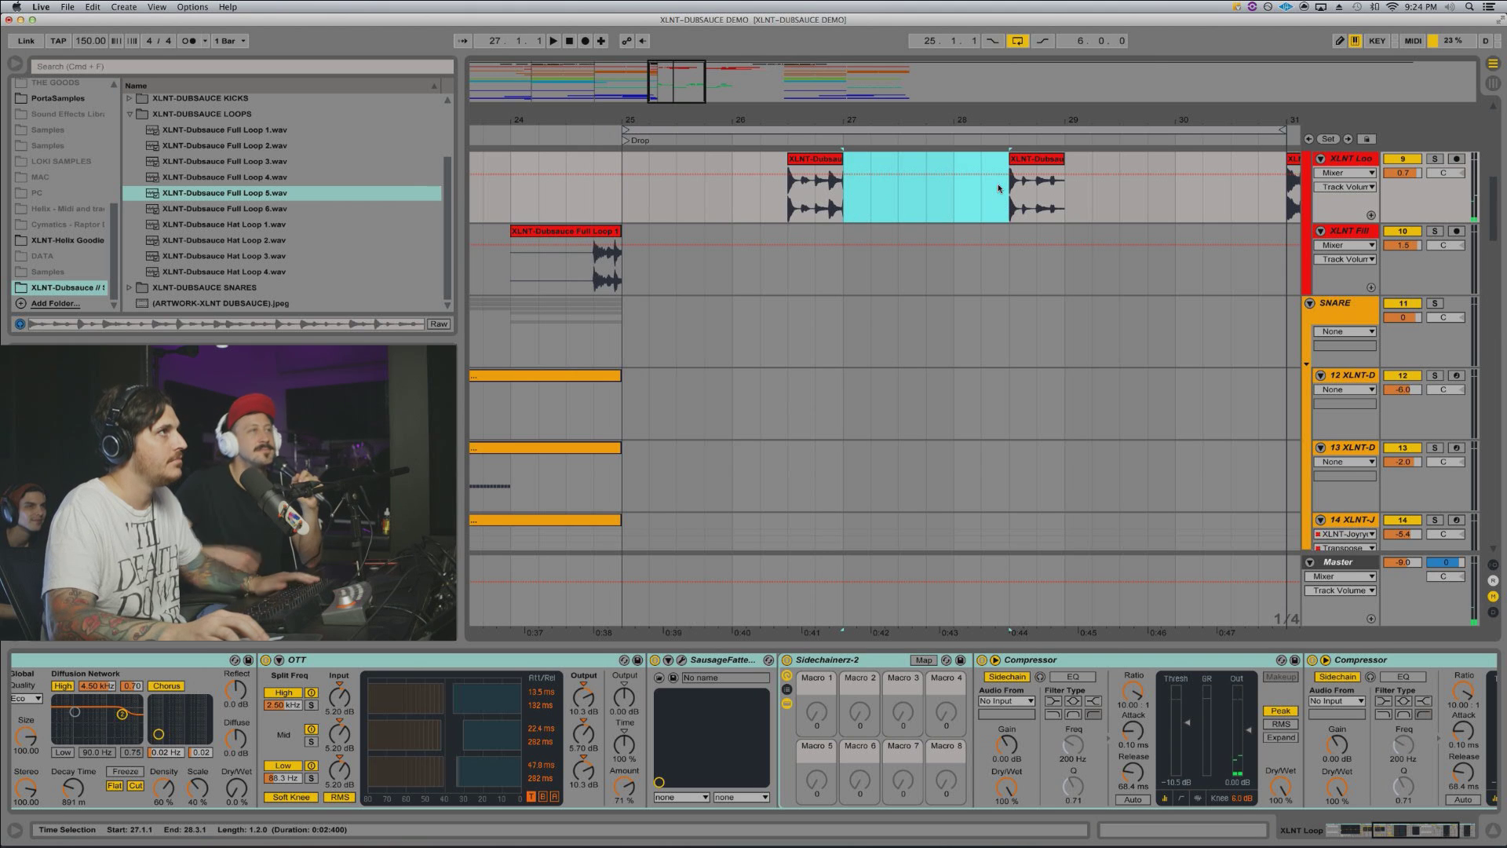
Step: Replay the drop from 25.1.1 to check the two remaining Full Loop 5 fragments
left_click(612, 185)
key("space")
left_click_drag(804, 121, 803, 112)
key("space")
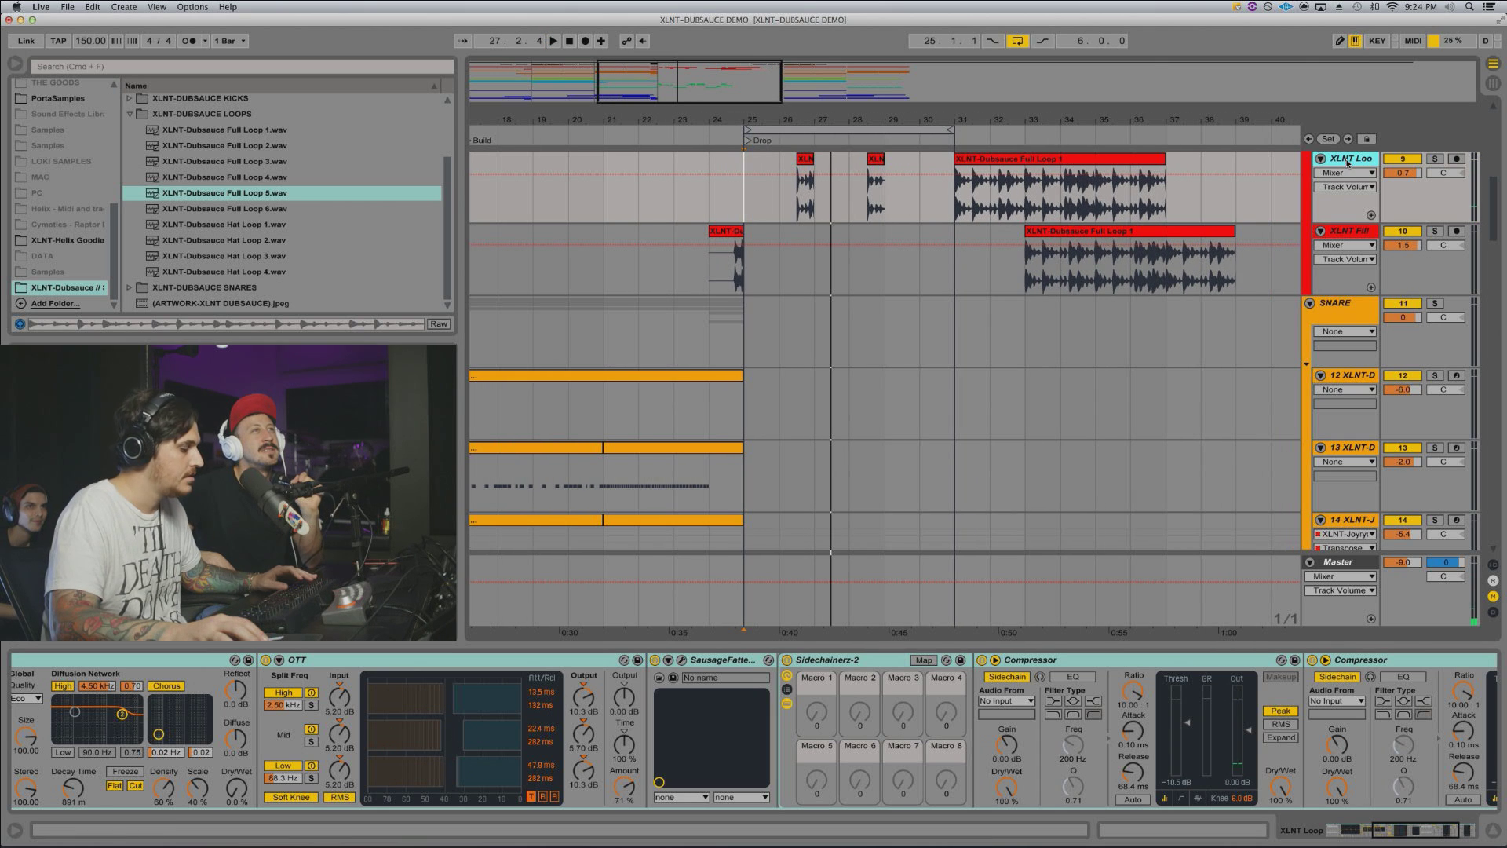
Step: Duplicate the XLNT Loop track and move the duplicate's Full Loop 1 clip from bar 31 to 25.1.1
key("super+d")
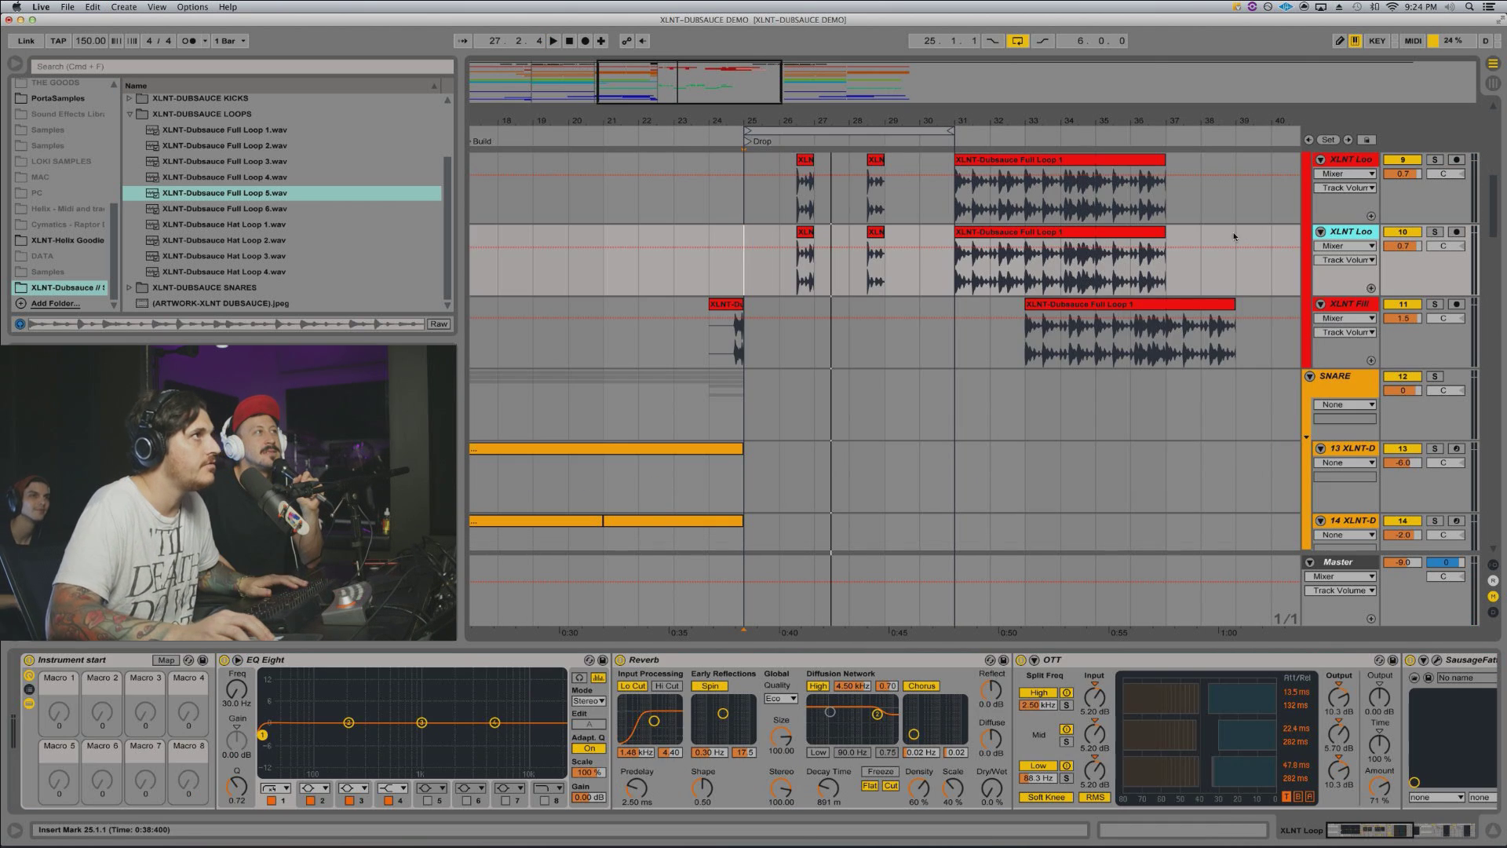
left_click_drag(944, 234, 752, 247)
key("super+v")
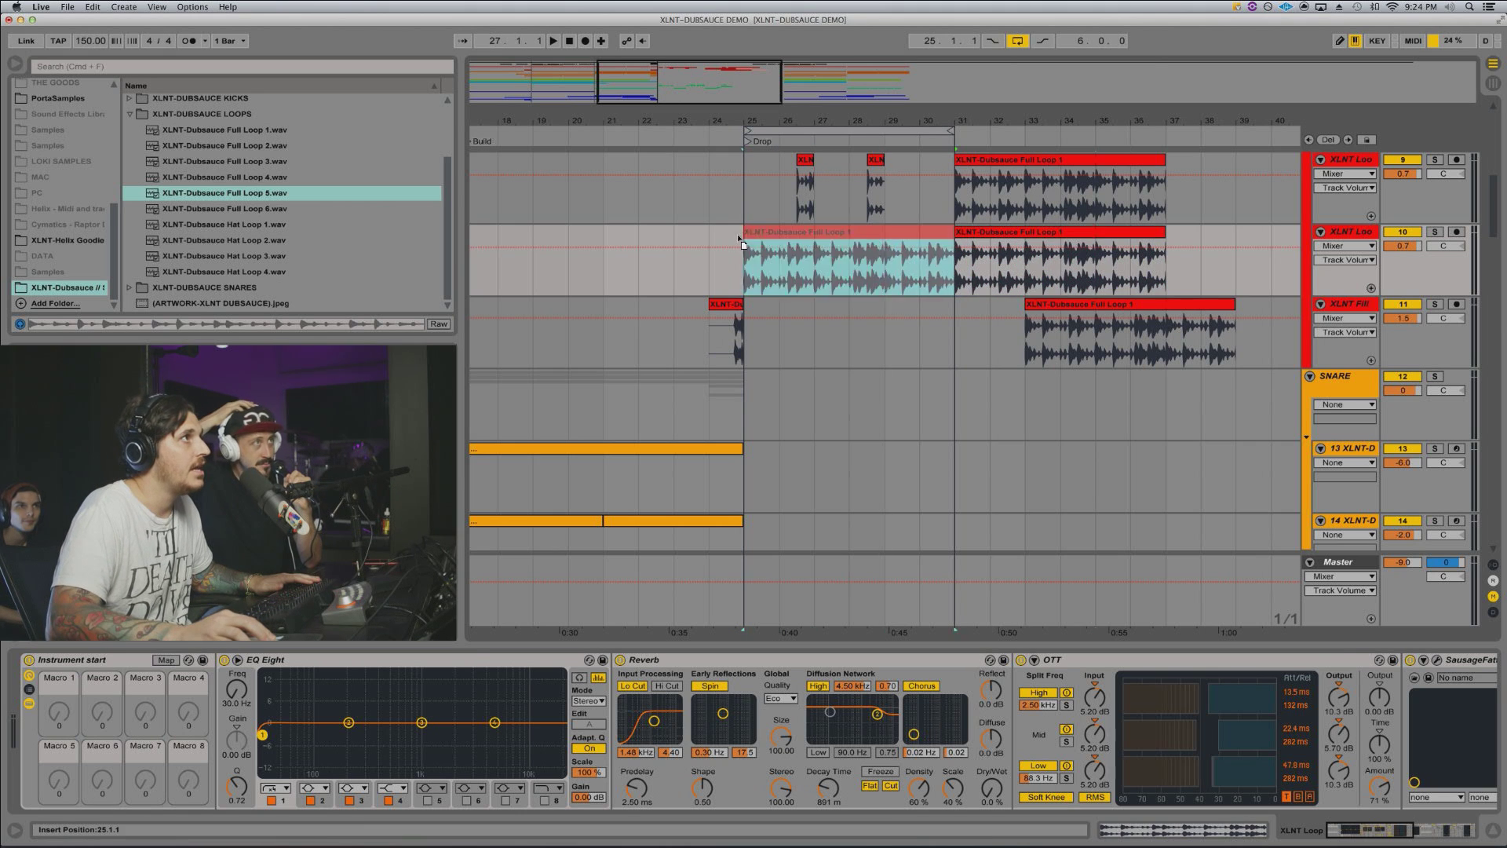
left_click_drag(772, 233, 772, 233)
Step: Play the drop with both loop tracks, and replay from the first Full Loop 5 fragment at 26.3.1
key("space")
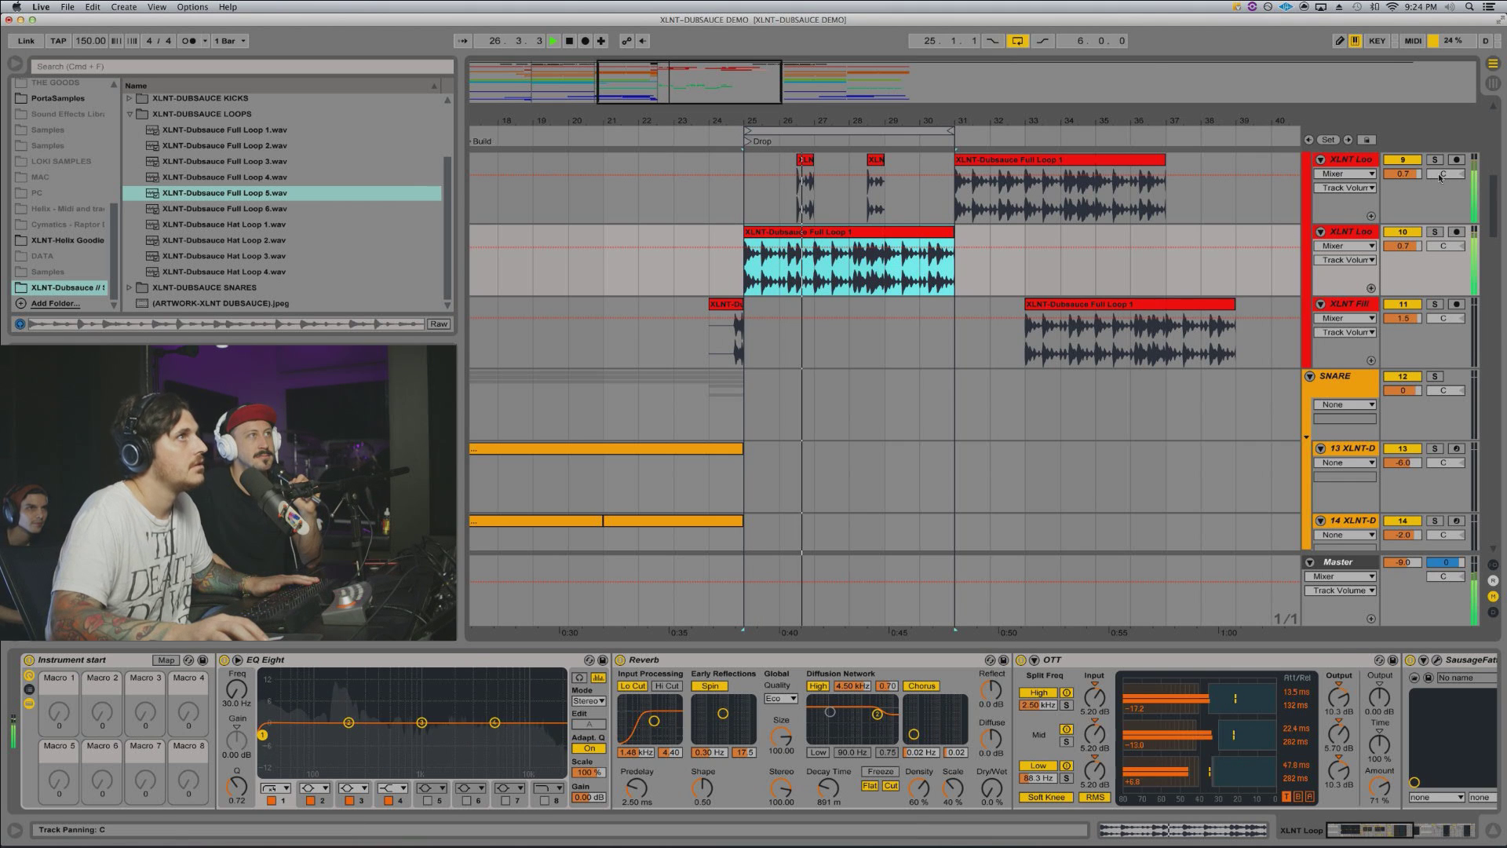
key("space")
left_click(803, 157)
left_click(802, 157)
key("space")
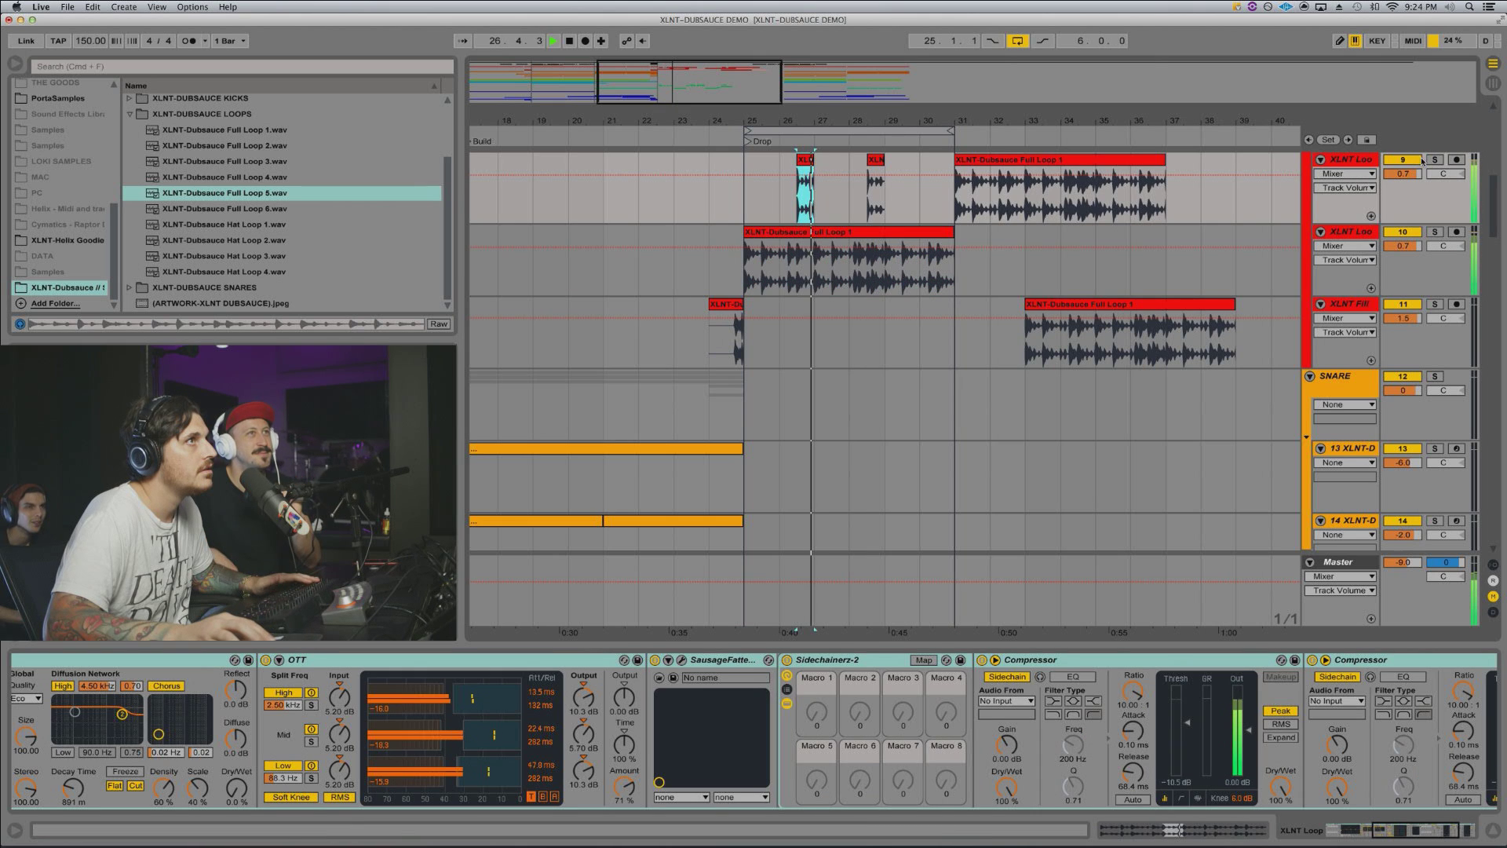
Step: Restart playback at the first Full Loop 5 fragment and solo the original XLNT Loop track
key("space")
key("space")
left_click(1455, 160)
left_click(1435, 160)
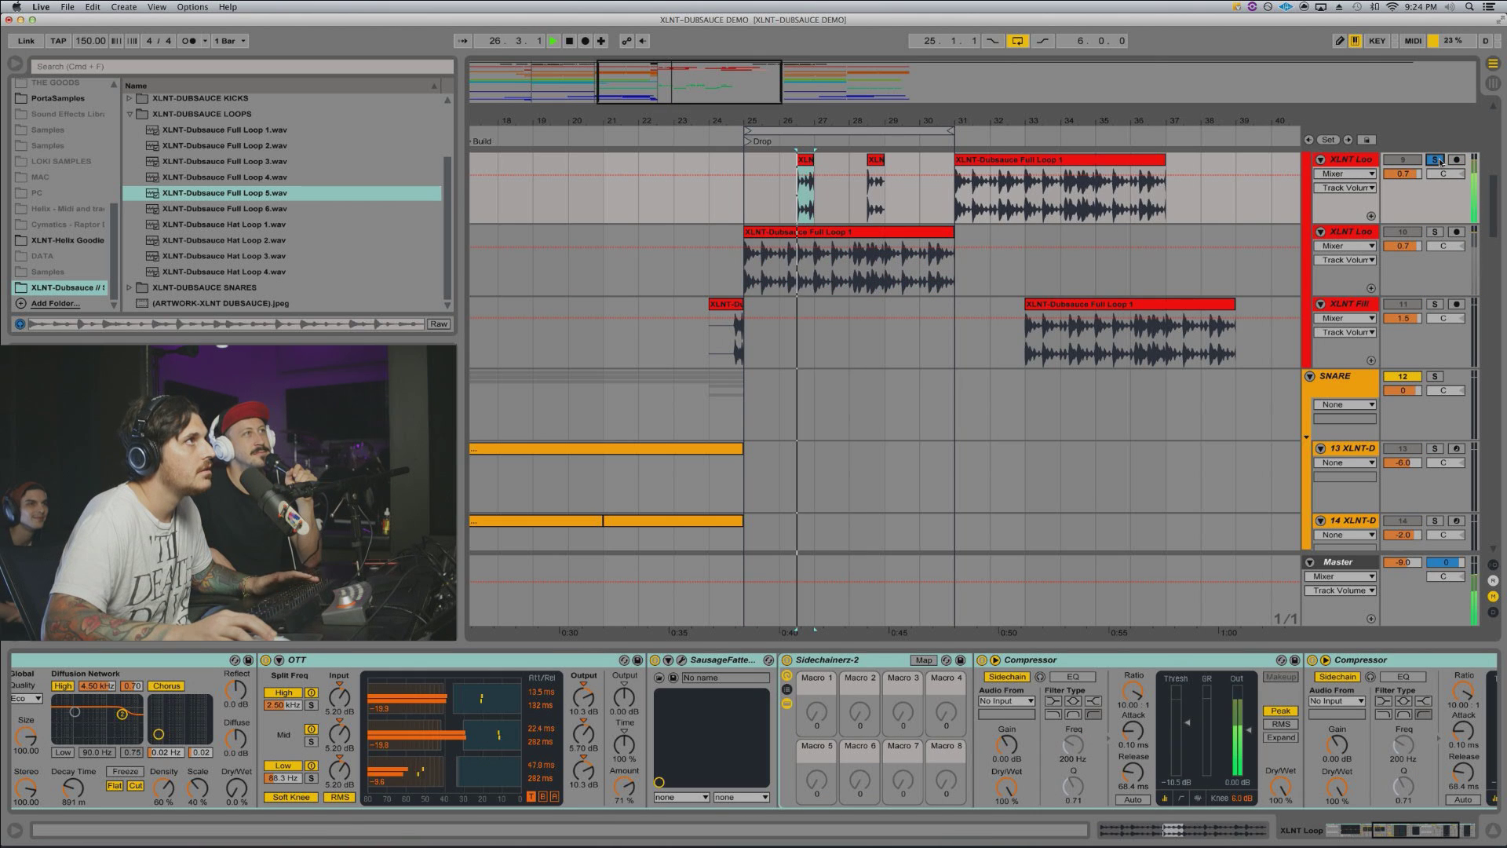
Step: Stop playback and delete the 26.3.1 to 27.1.1 section of Full Loop 1 on the duplicate XLNT Loop track
left_click_drag(794, 117, 885, 264)
key("space")
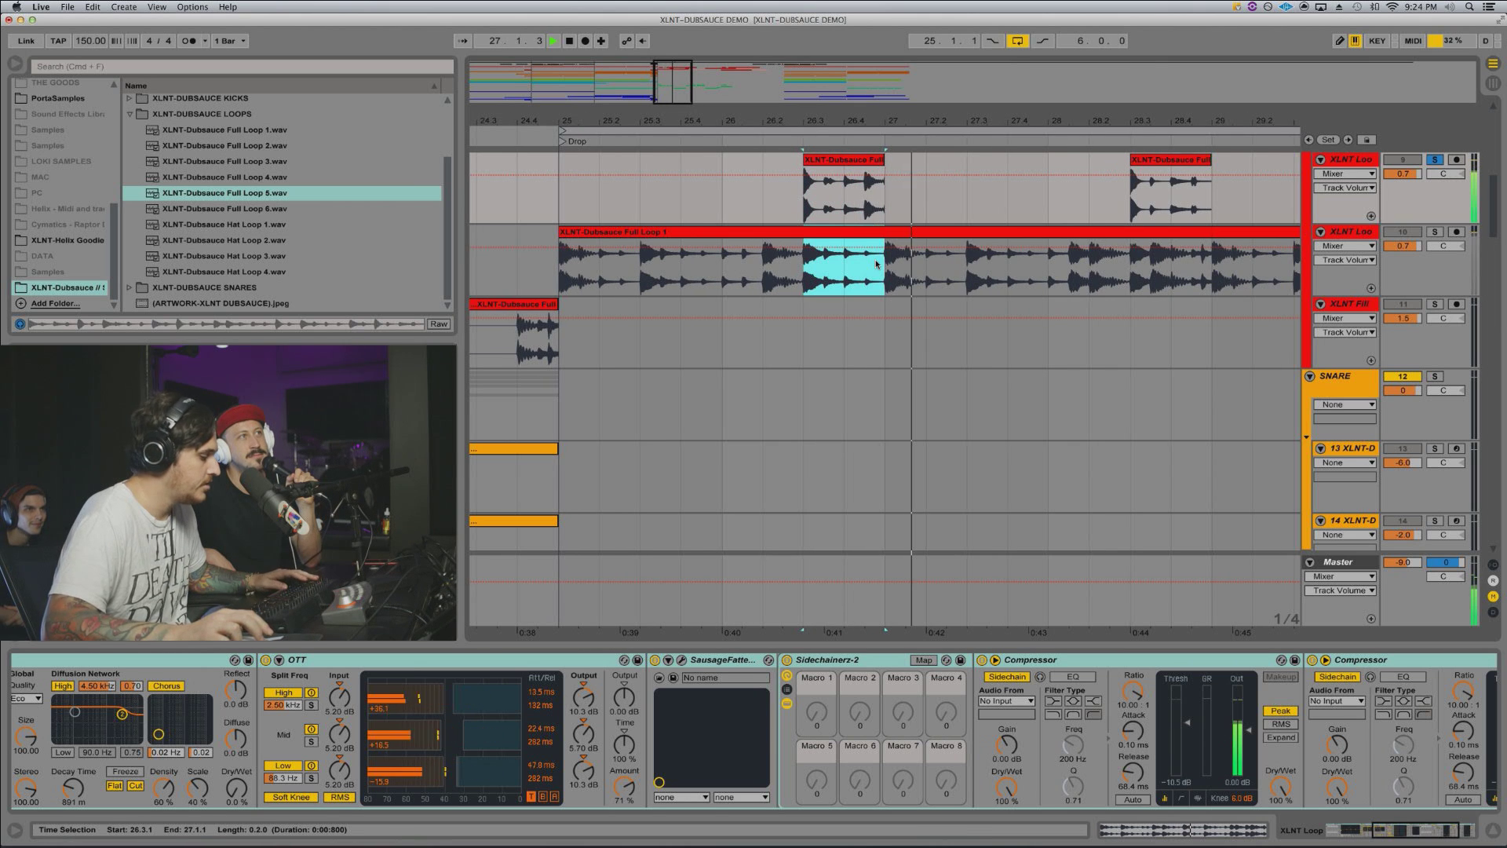
key("super+e")
key("Delete")
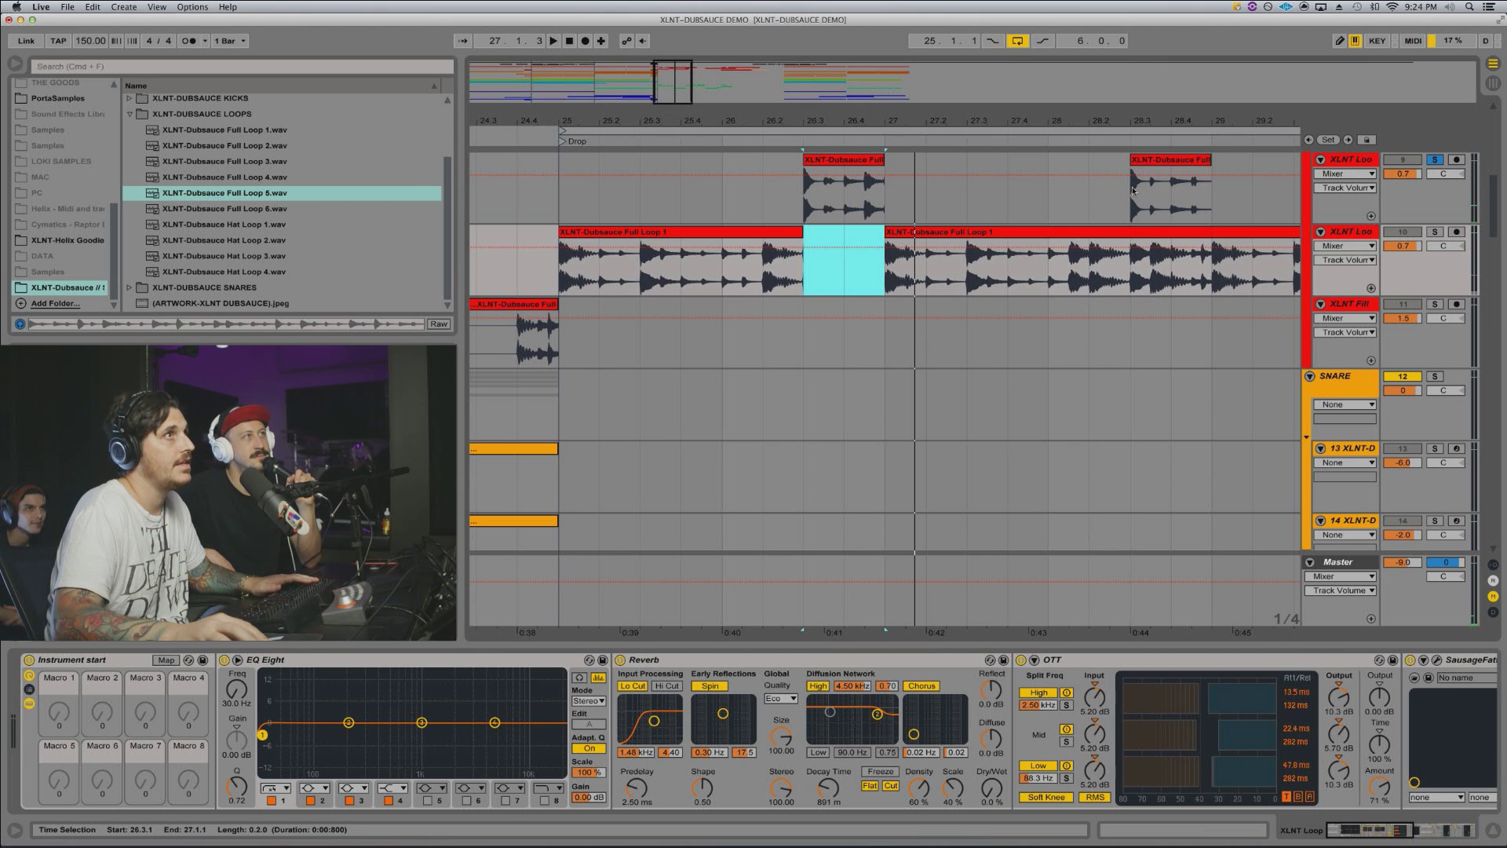
Step: Unsolo the original XLNT Loop track and play the drop from 25.1.1 with all tracks
left_click(1436, 160)
left_click(773, 233)
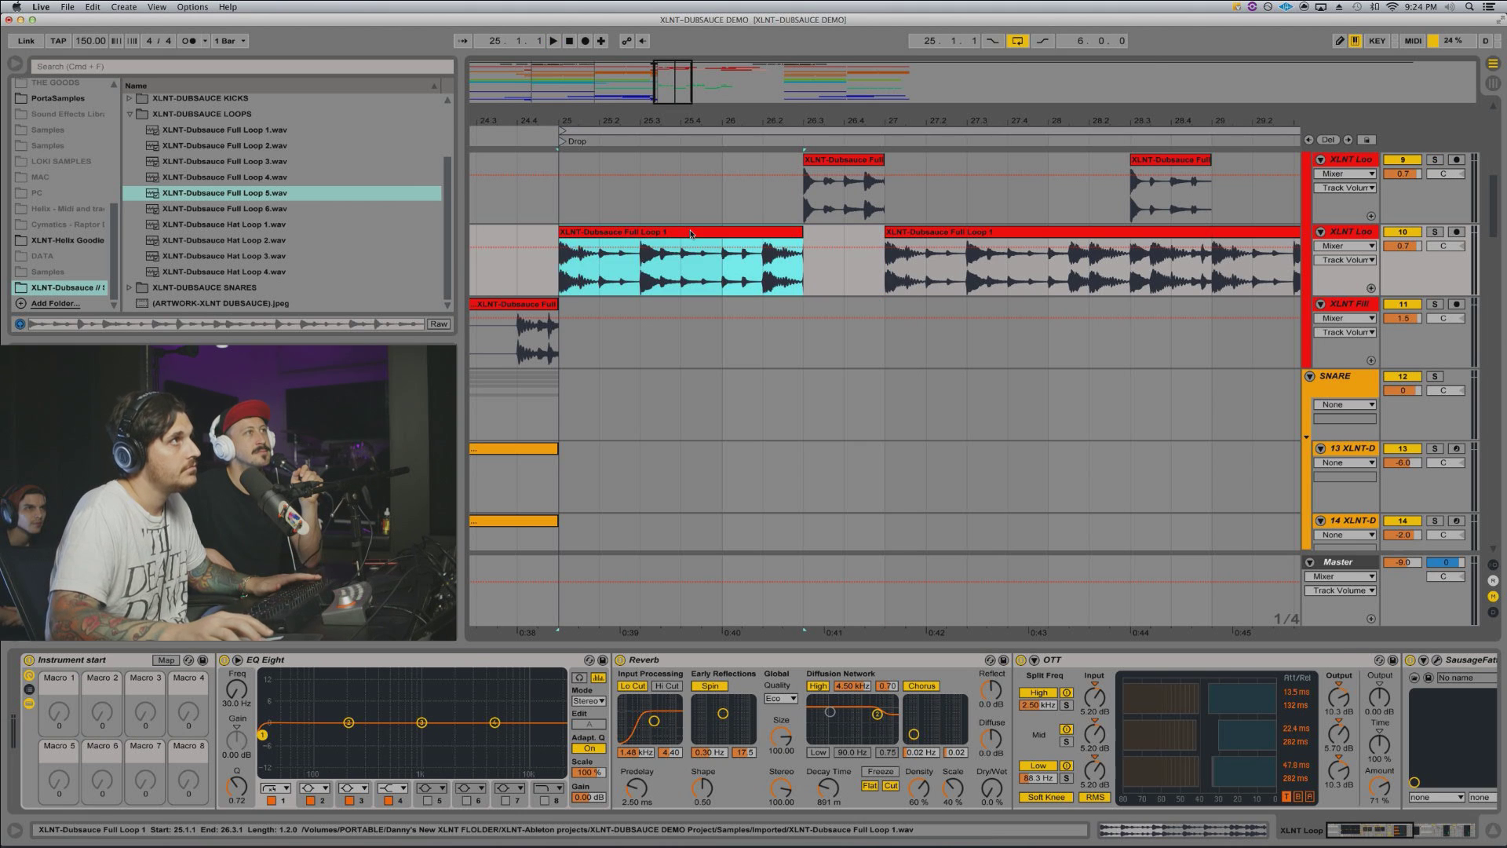
key("space")
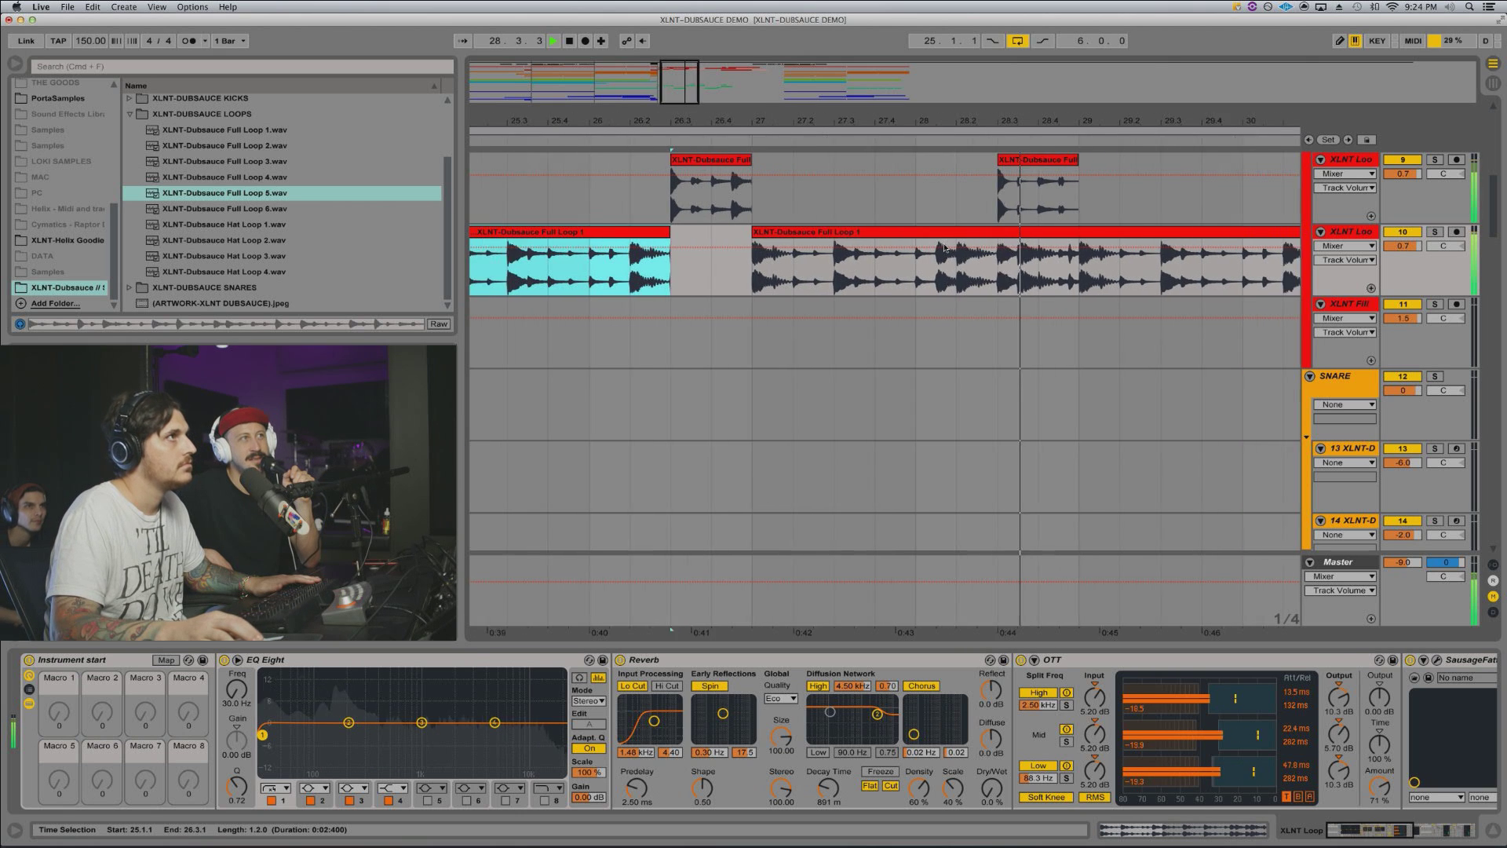
Step: Remove the 28.3.1 to 28.3.3 portion of the second Full Loop 5 fragment on the original XLNT Loop track
left_click(875, 259)
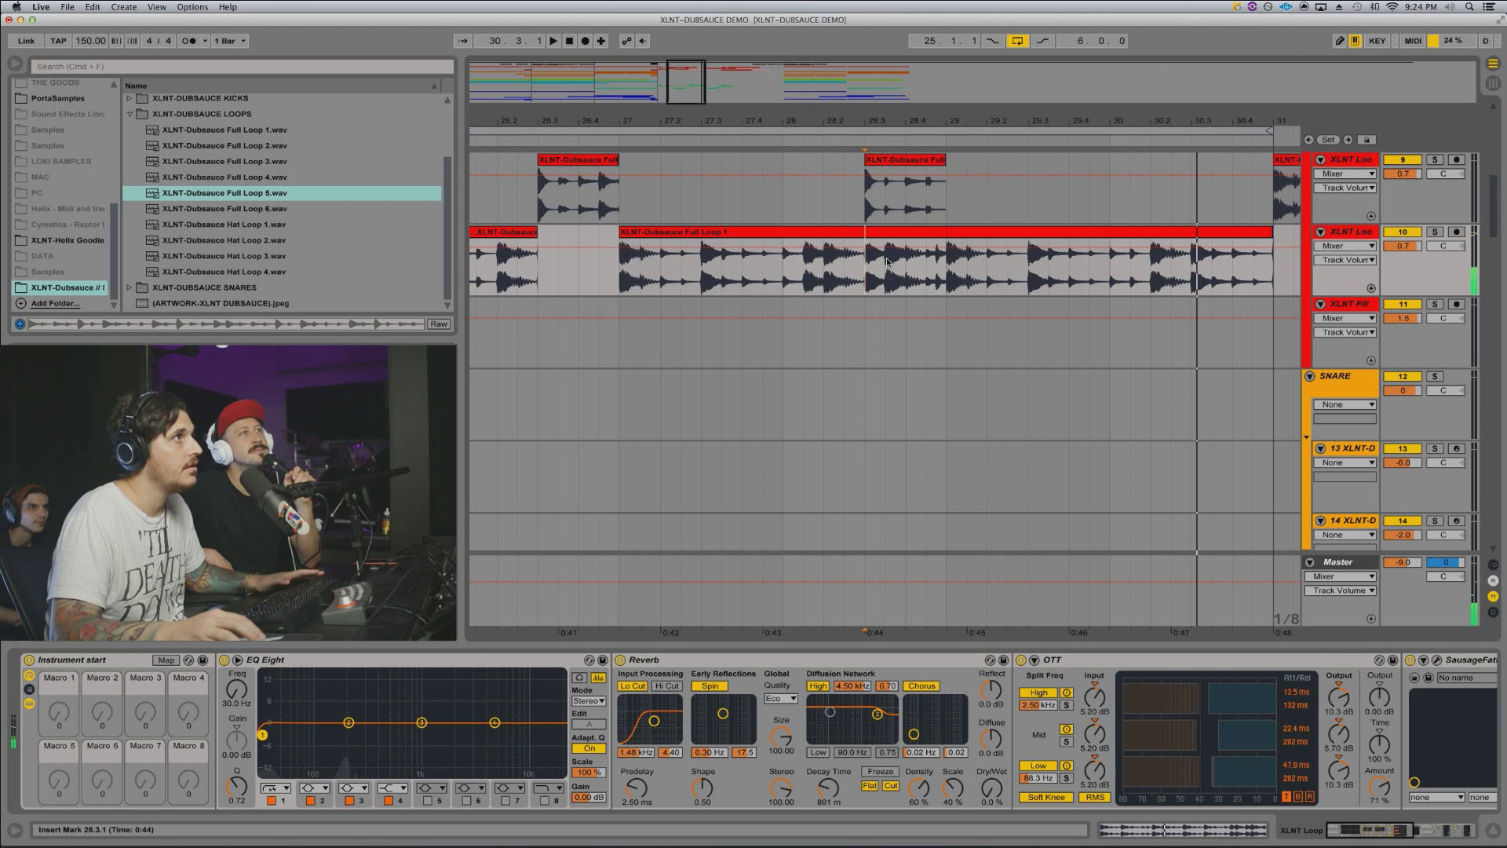
key("space")
left_click_drag(886, 196, 855, 196)
key("Delete")
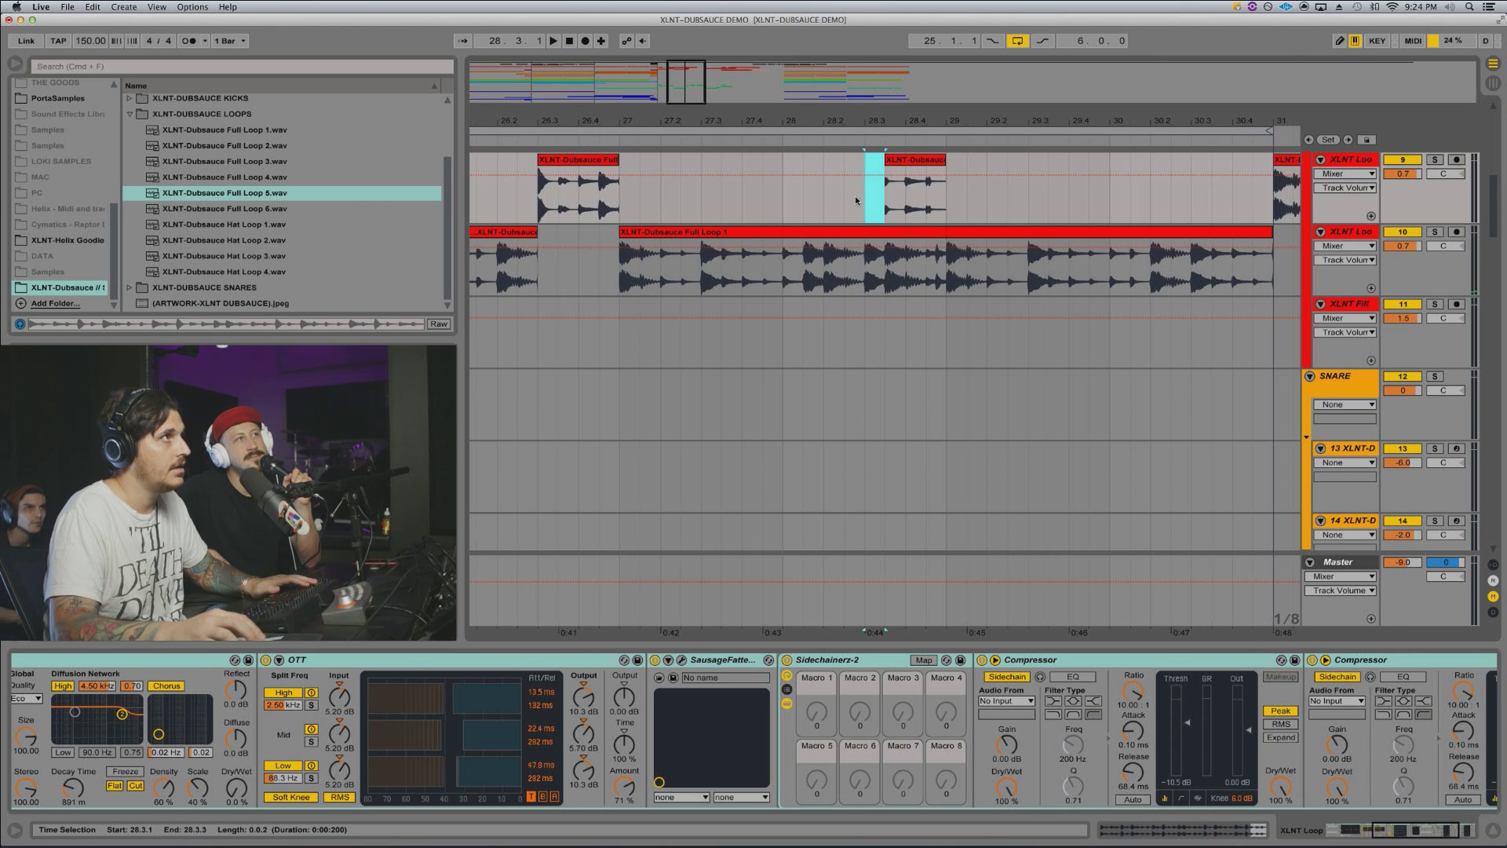
Step: Play from 28.3.1, soloing each XLNT Loop track in turn and then both together
left_click(861, 289)
key("space")
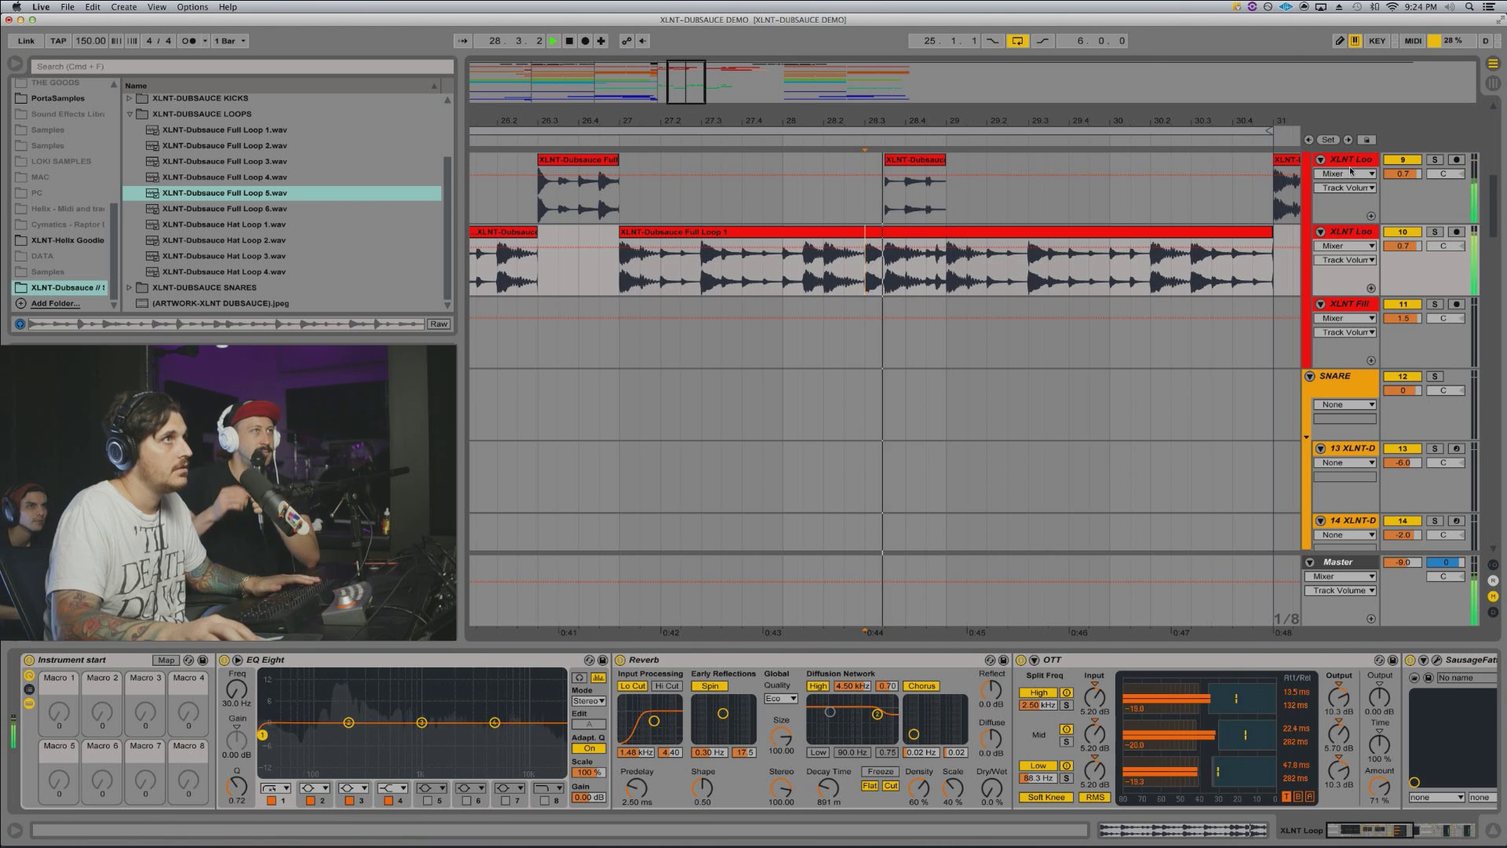
left_click(1434, 159)
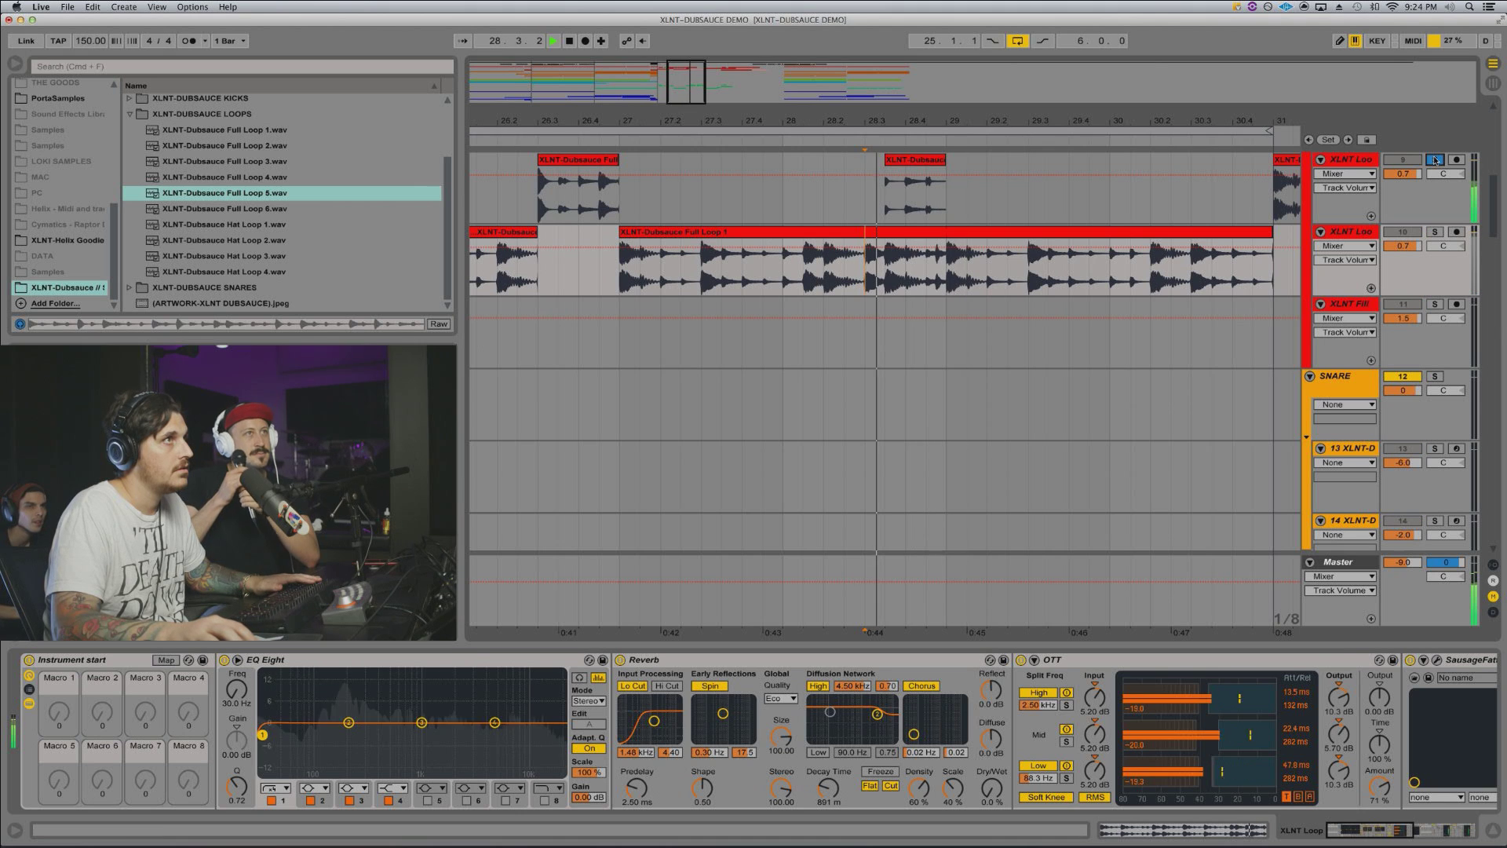
left_click(1436, 232)
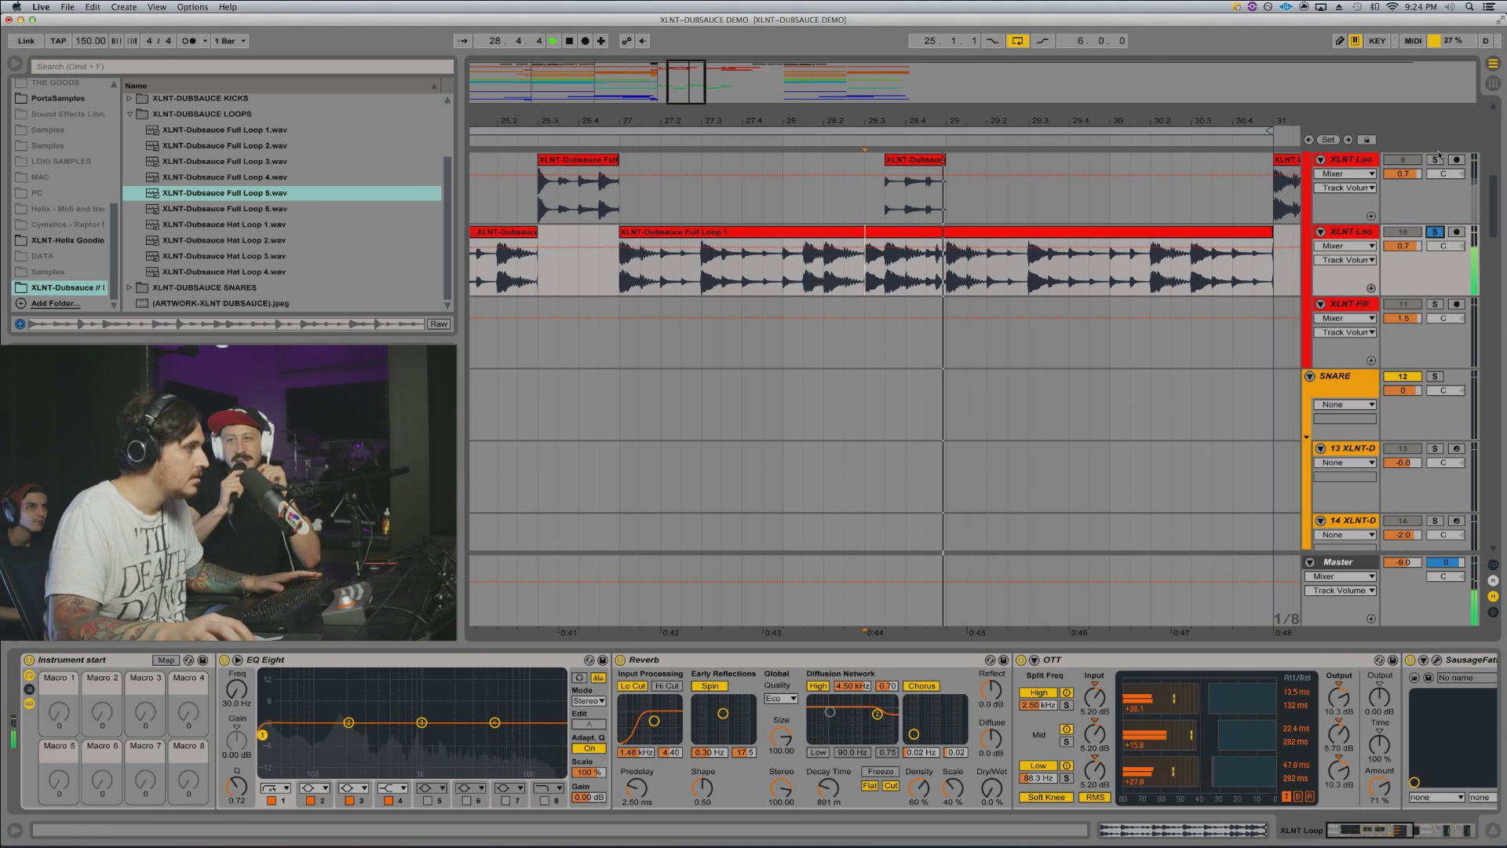
left_click(1436, 160, "super")
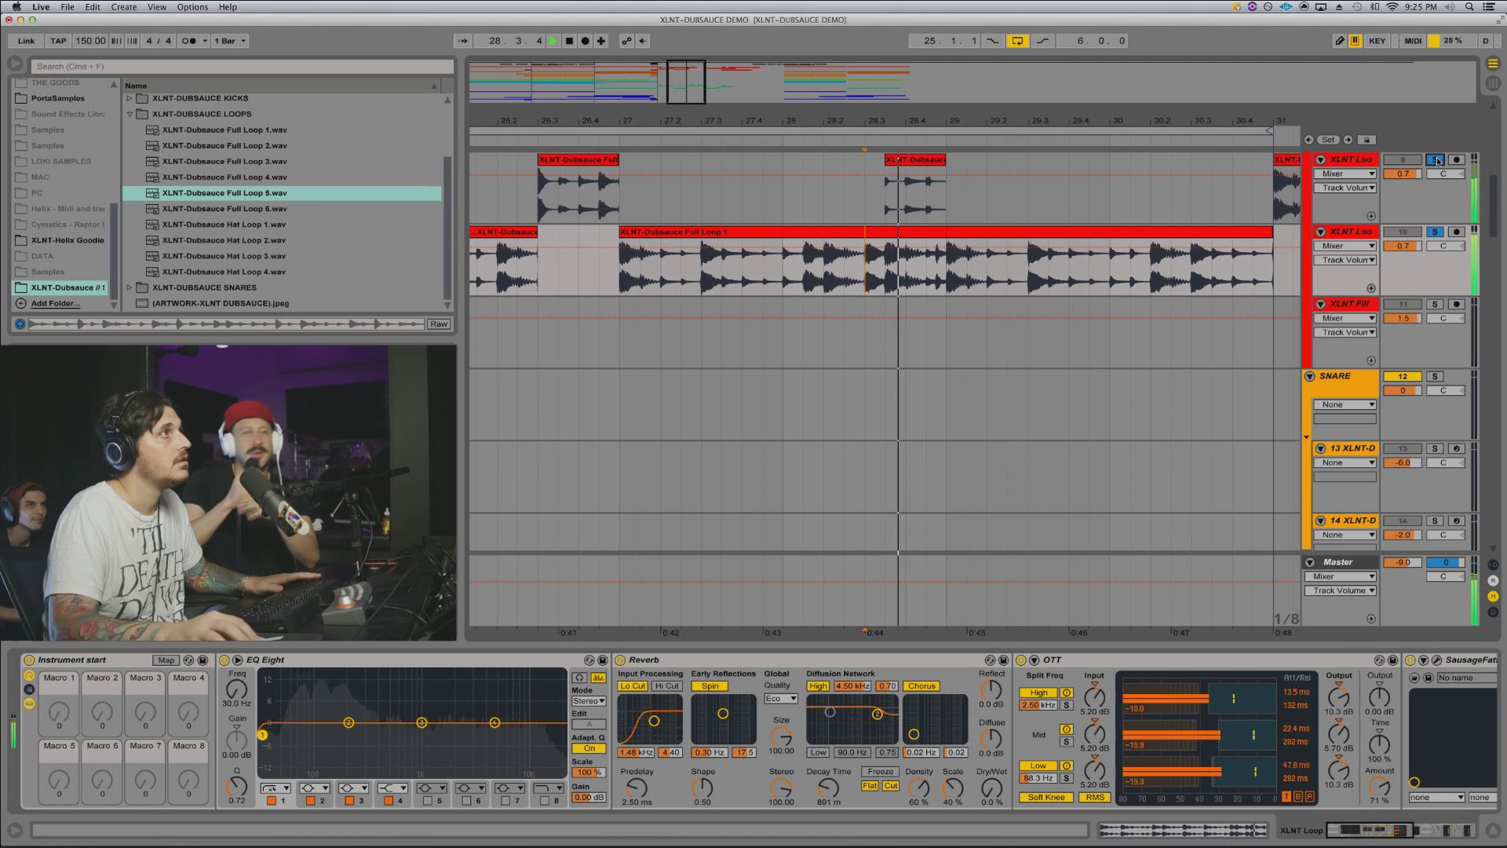
key("space")
key("space")
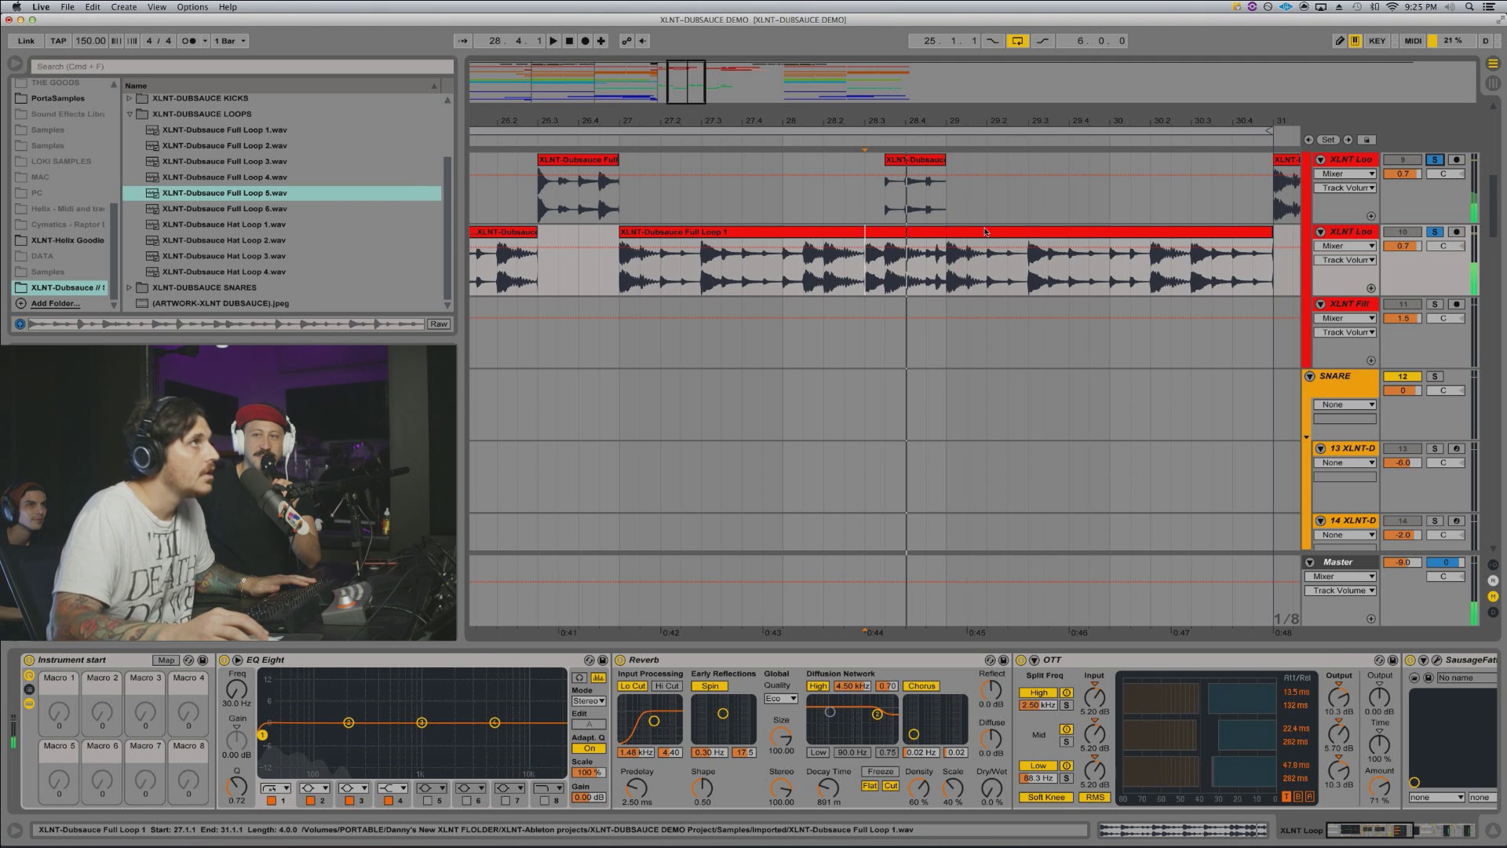
Step: Trim the start of the second Full Loop 5 fragment to 28.4.1
left_click_drag(920, 125, 920, 149)
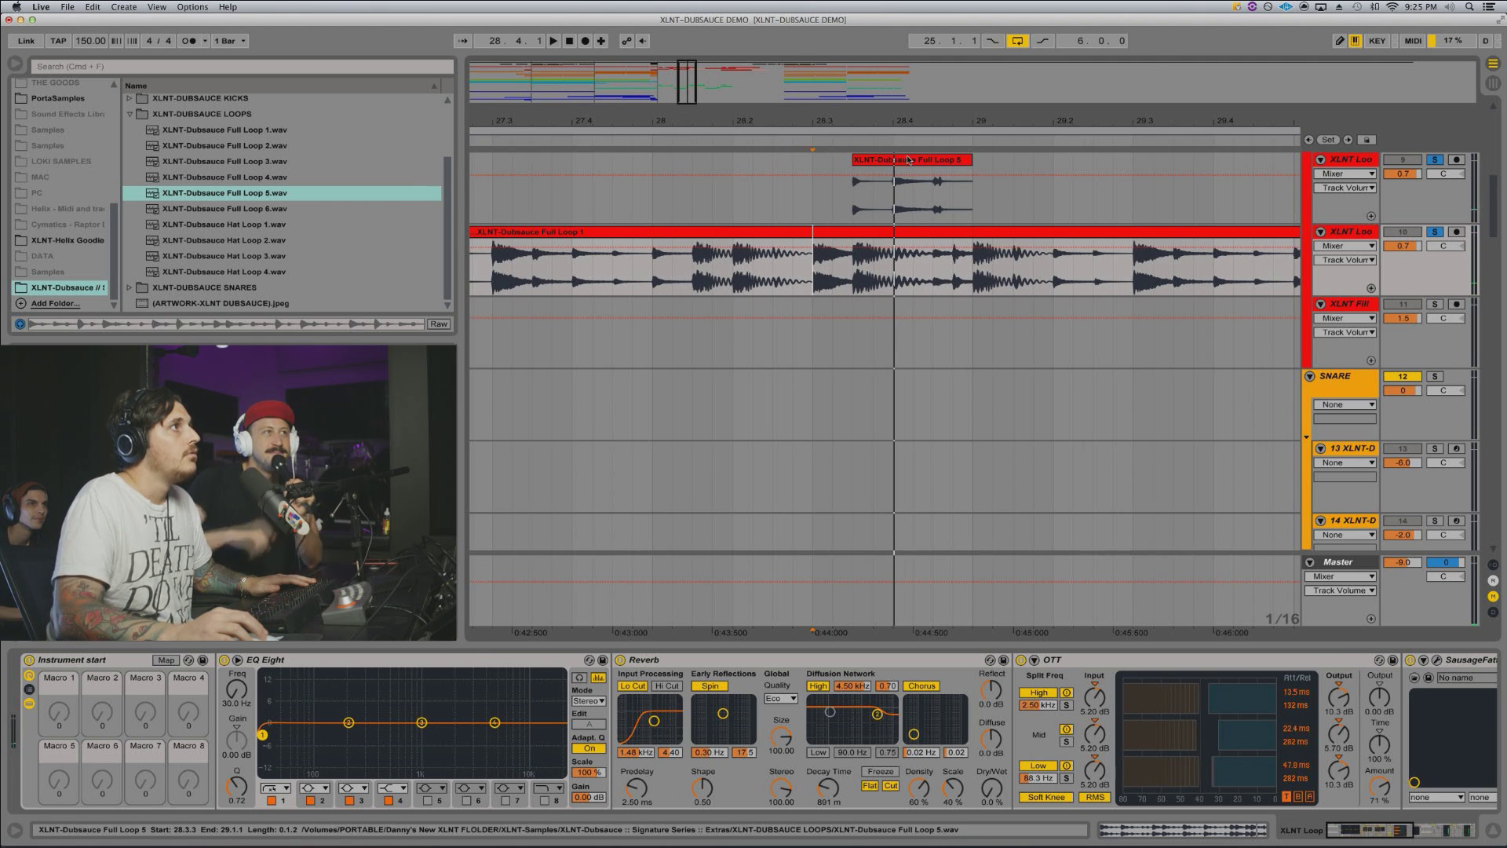
left_click(879, 99)
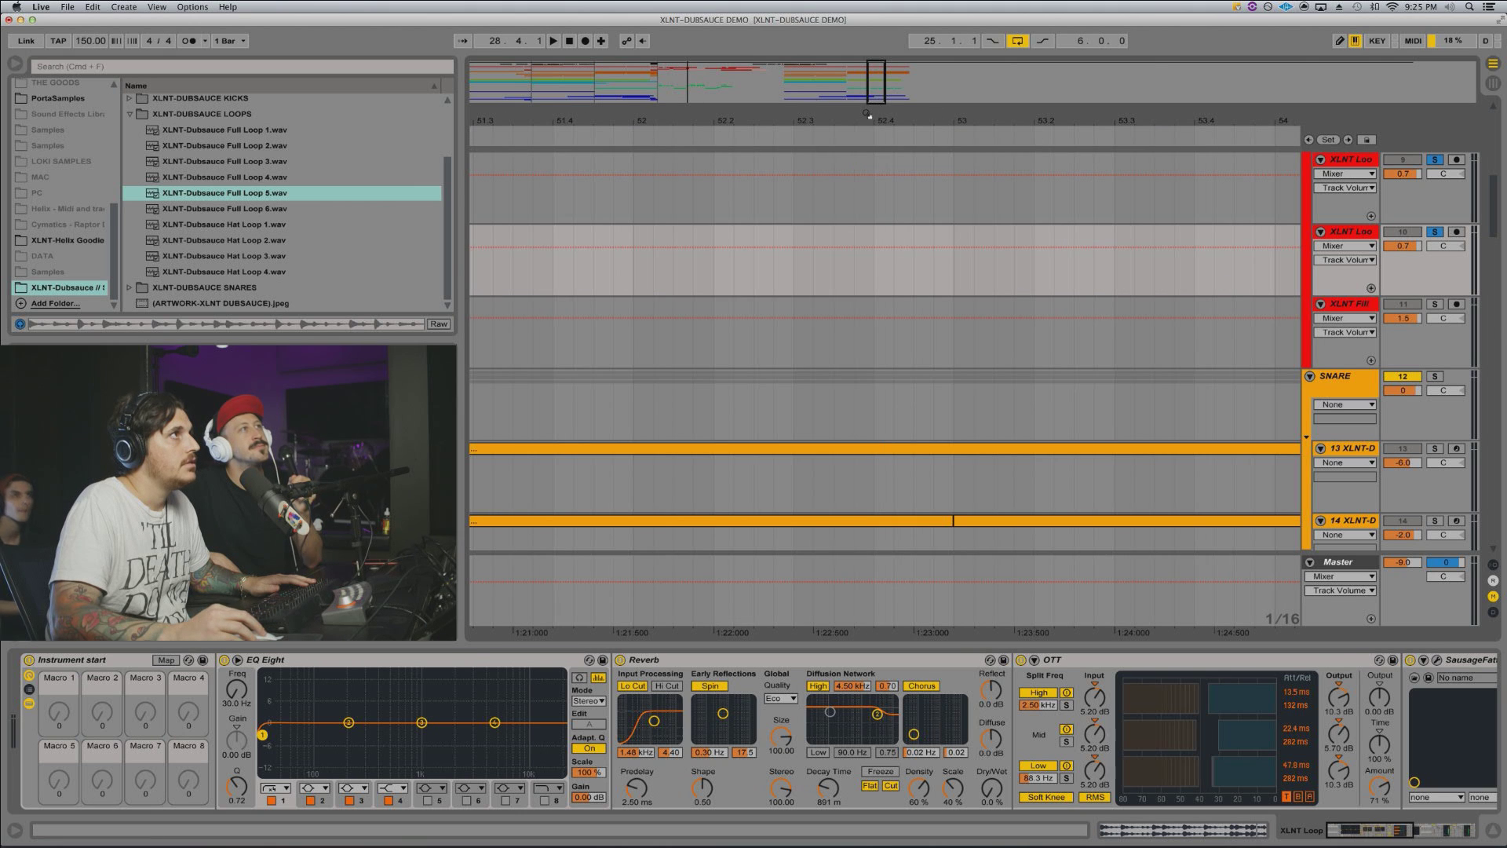
left_click(683, 66)
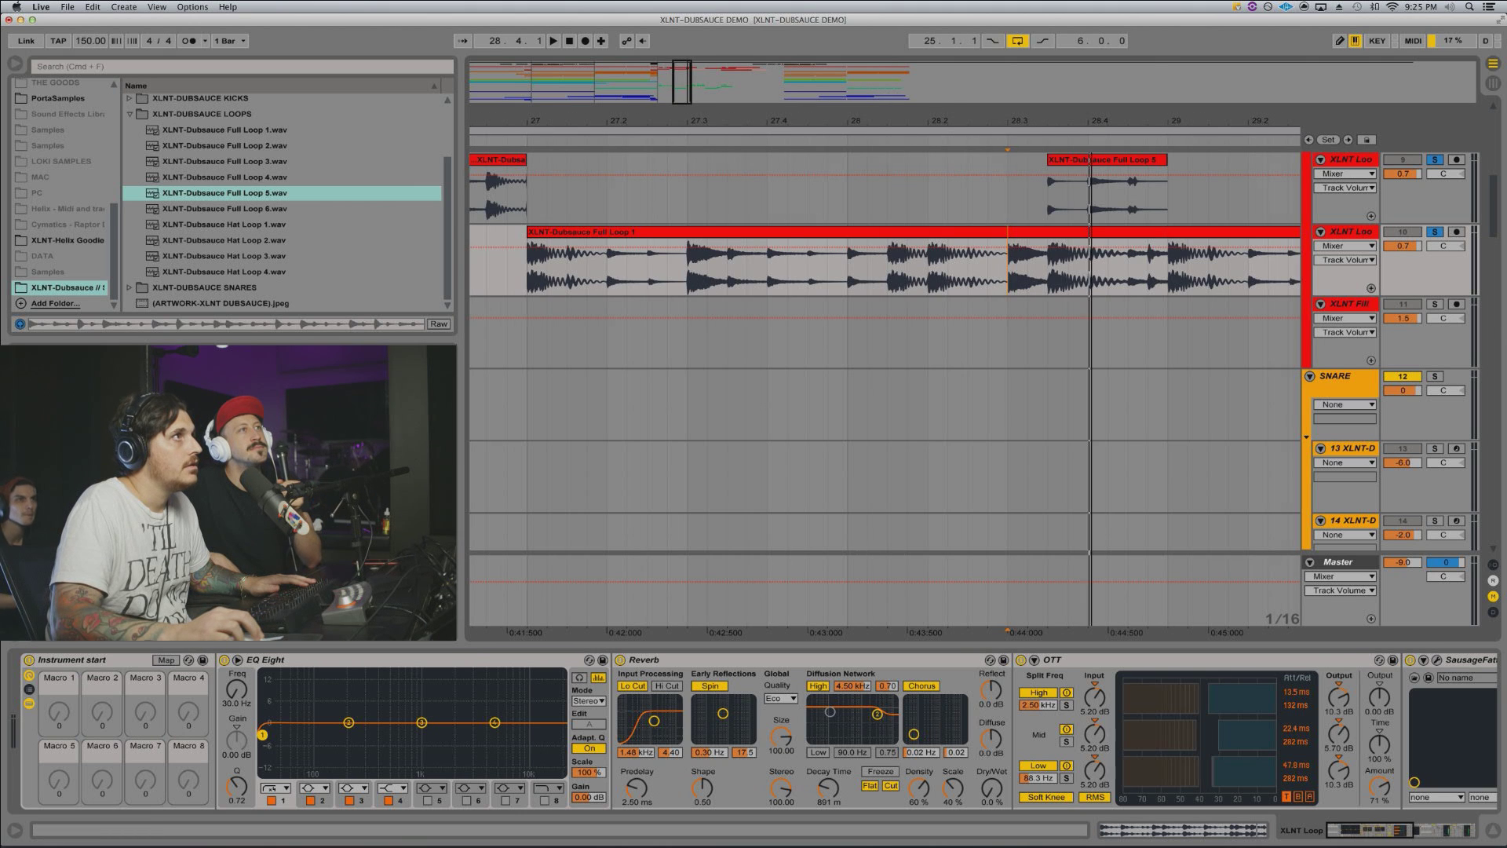
left_click_drag(1091, 125, 1091, 157)
left_click_drag(961, 162, 1068, 71)
Step: Repeatedly replay the shortened second Full Loop 5 fragment with both XLNT Loop tracks soloed
key("space")
key("space")
key("space")
key("space")
key("space")
key("space")
key("space")
key("space")
key("space")
key("space")
key("space")
key("space")
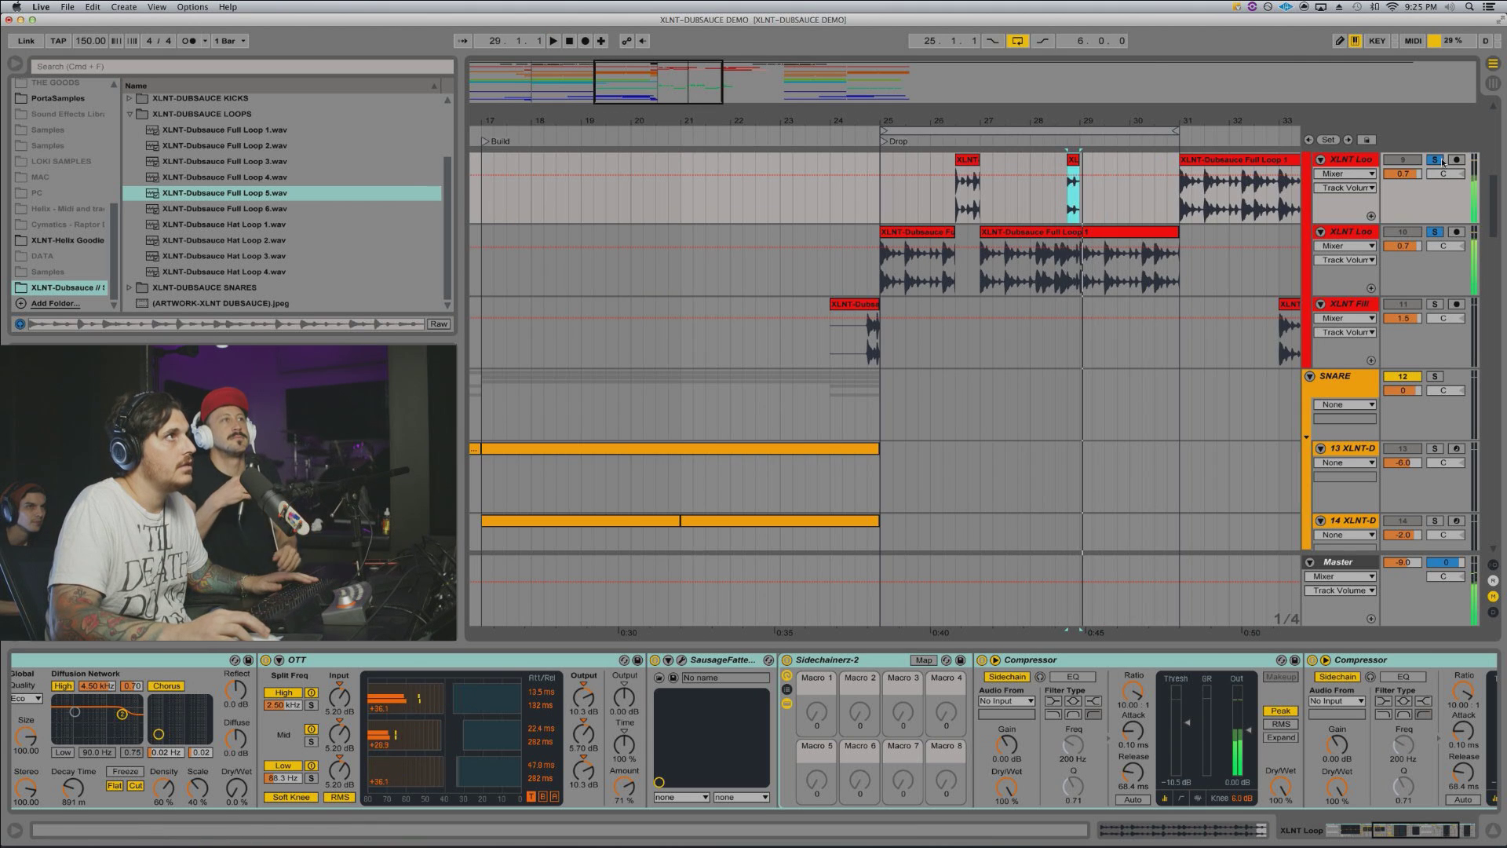
Step: Clear the loop track solos and play the full drop from 25.1.1
left_click(1441, 161)
left_click(878, 197)
key("space")
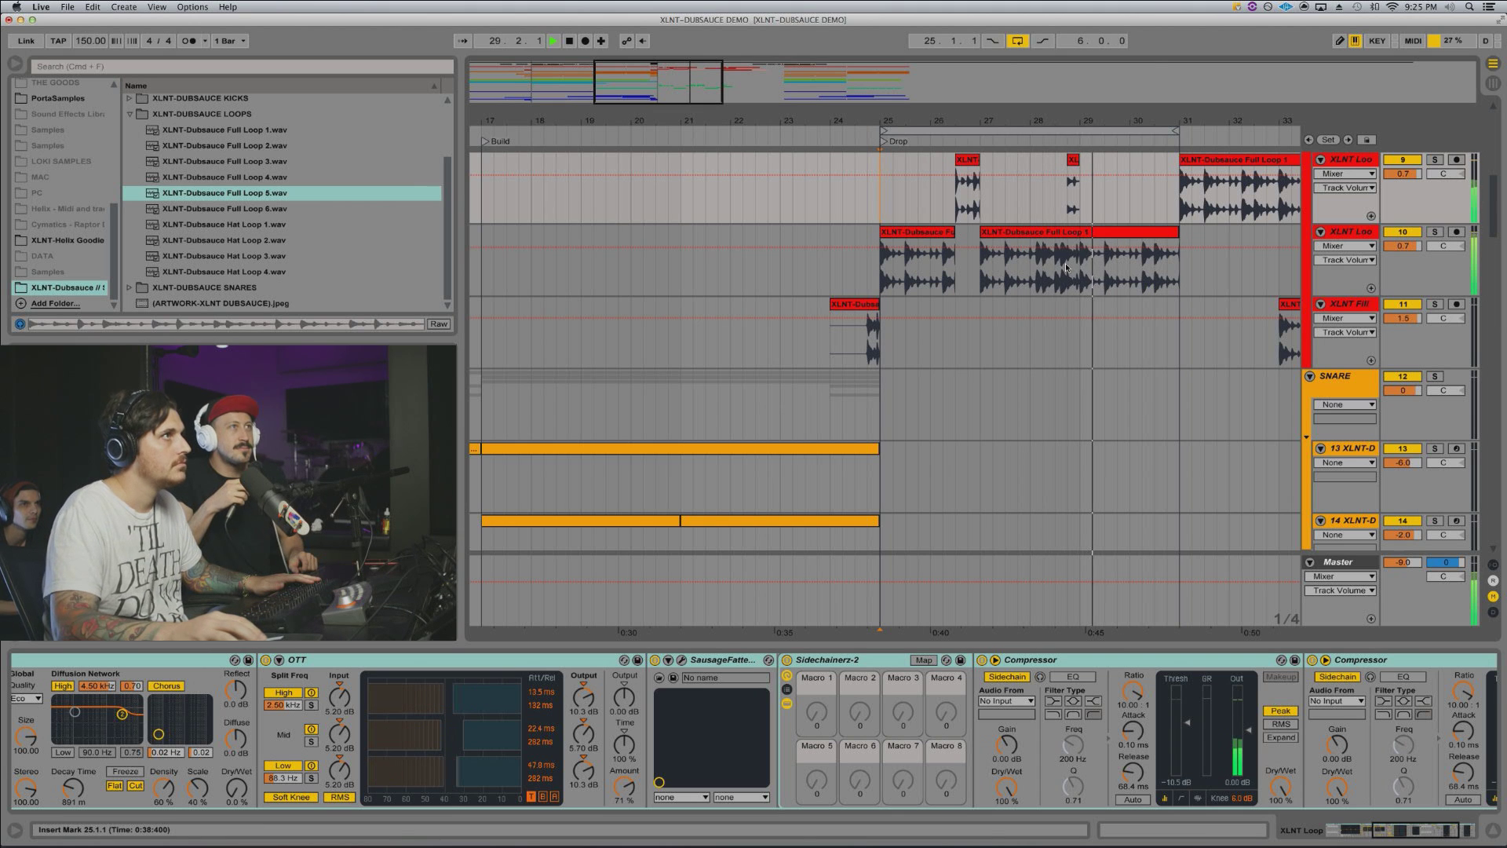
Step: Move the Full Loop 1 clip on the original XLNT Loop track from bar 31 to 33.1.1
left_click_drag(1016, 121, 1016, 103)
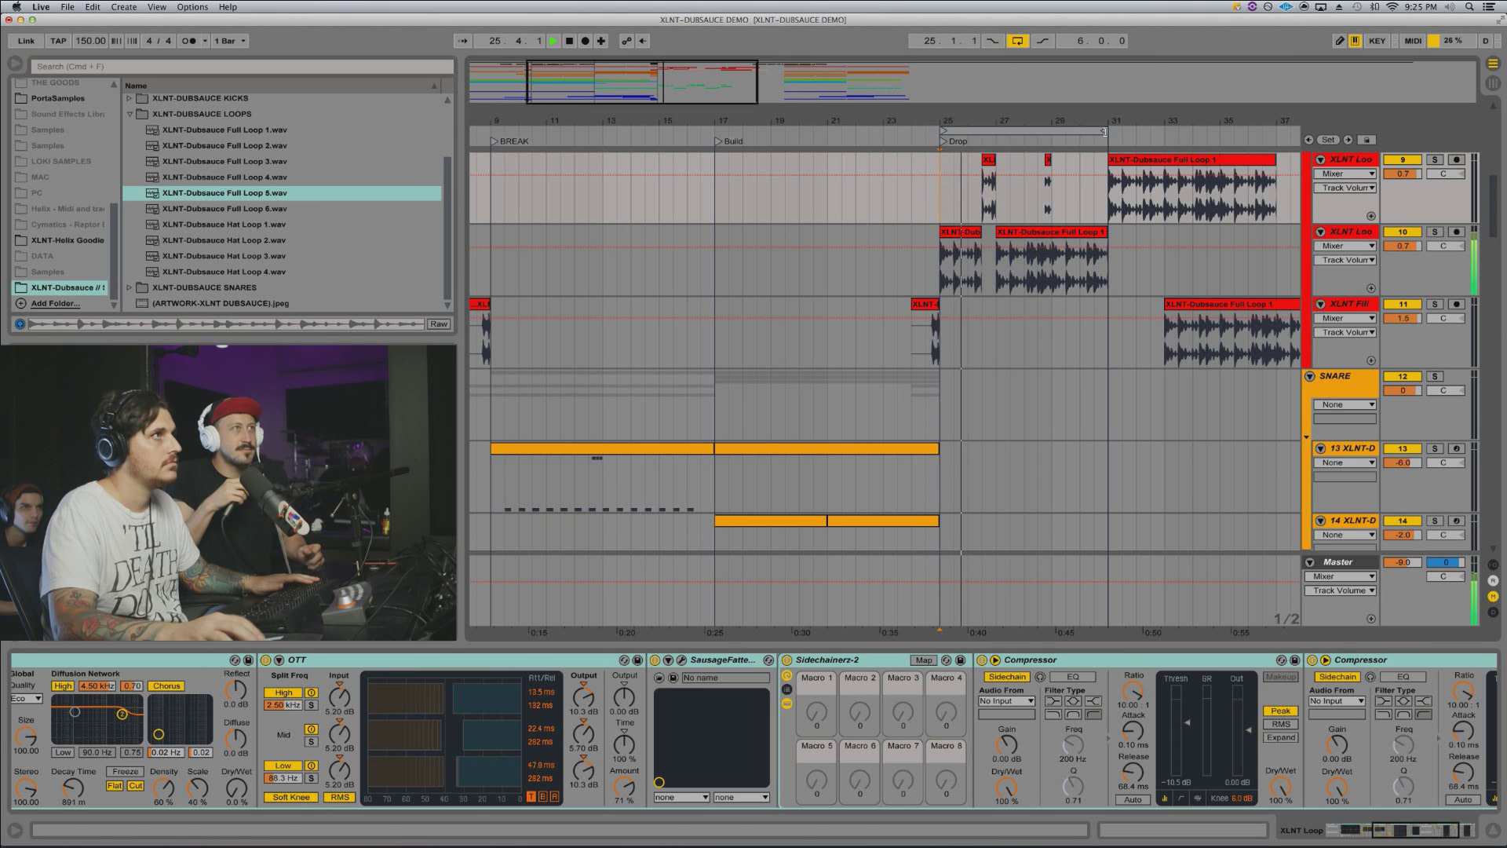
scroll(1091, 159, "right", 3)
left_click_drag(1091, 159, 1157, 243)
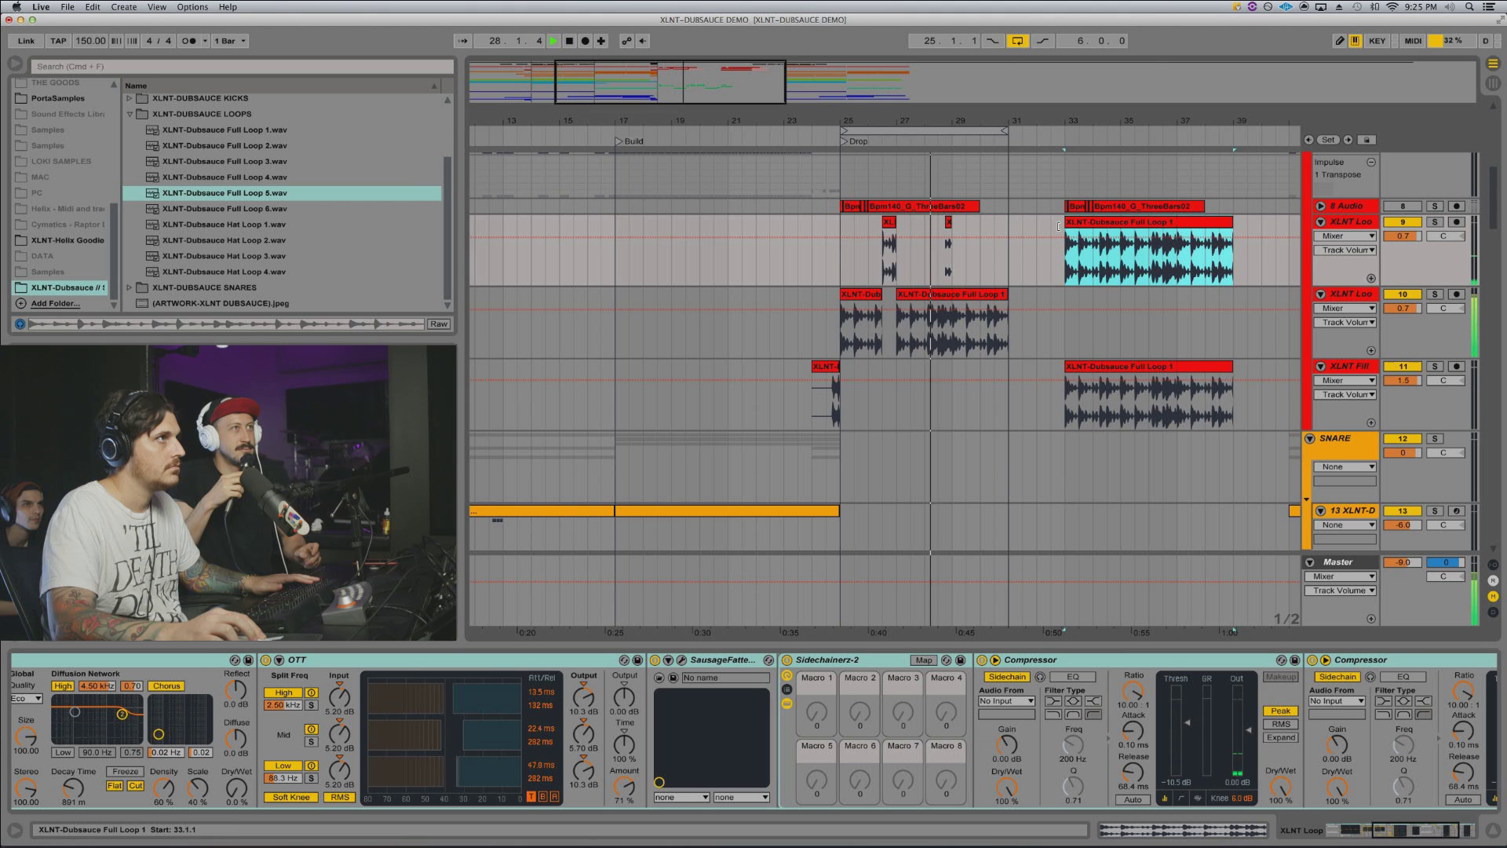
Step: Extend the duplicate track's first Full Loop 1 segment to 27.1.1 and trim the first Full Loop 5 fragment's start to 26.3.3
left_click_drag(877, 294, 896, 294)
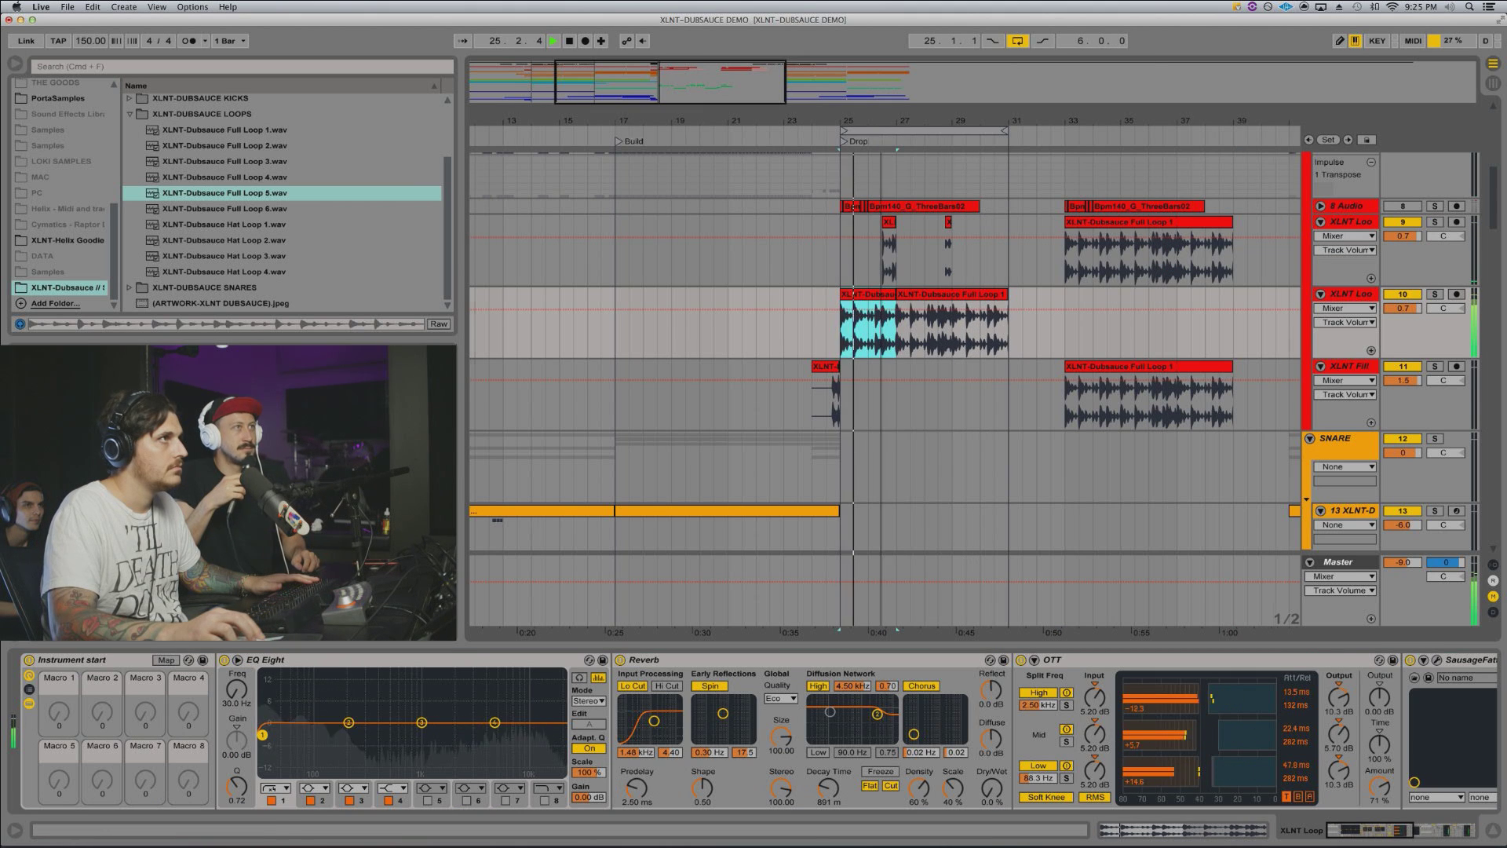
left_click_drag(879, 127, 902, 222)
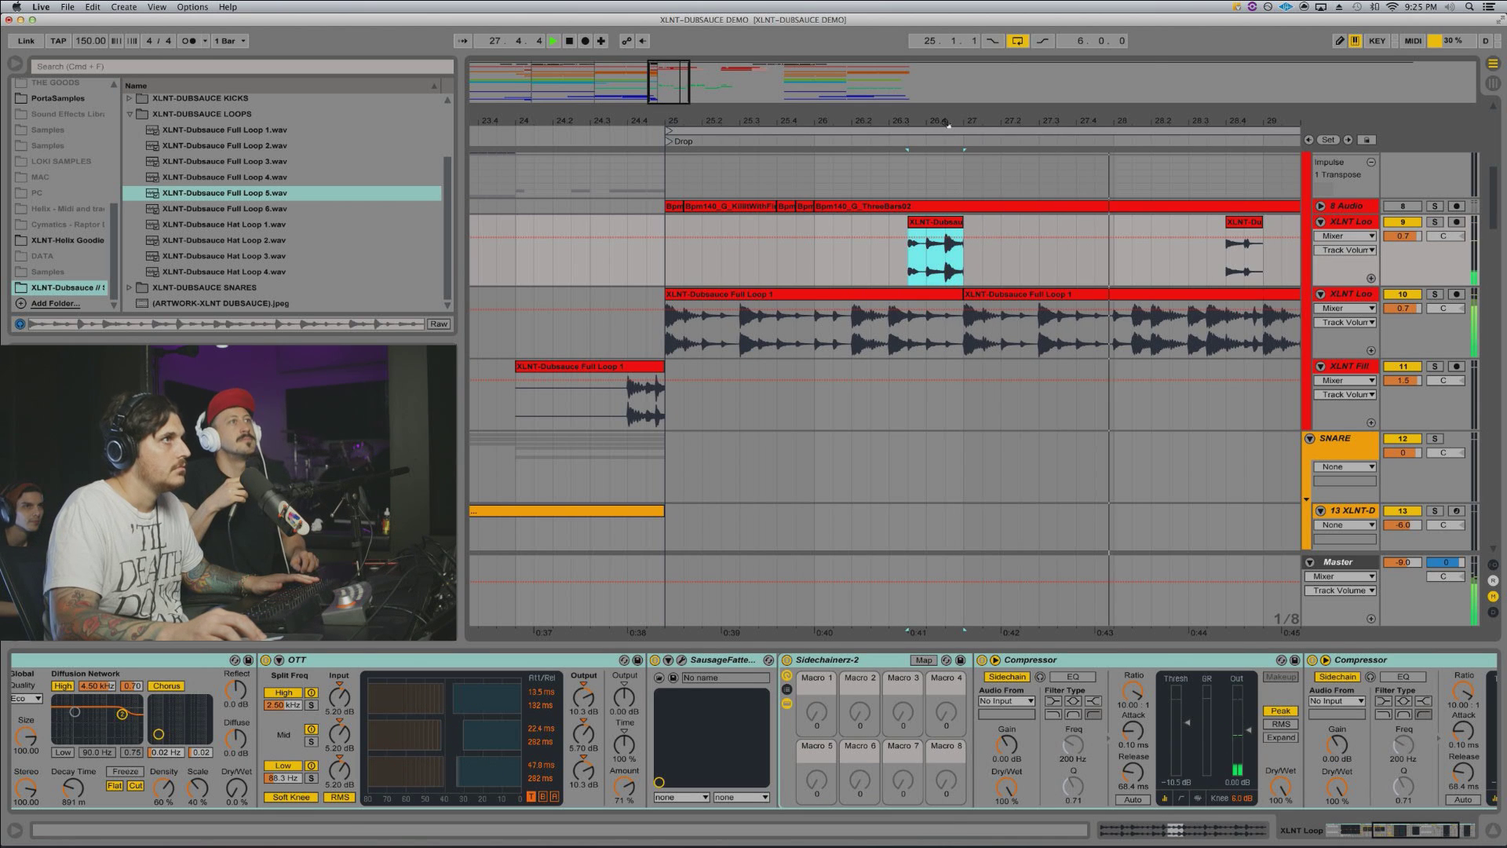
Step: Extend the arrangement loop's end to 33.1.1 for an eight-bar drop loop, and stop playback
left_click_drag(946, 123, 946, 75)
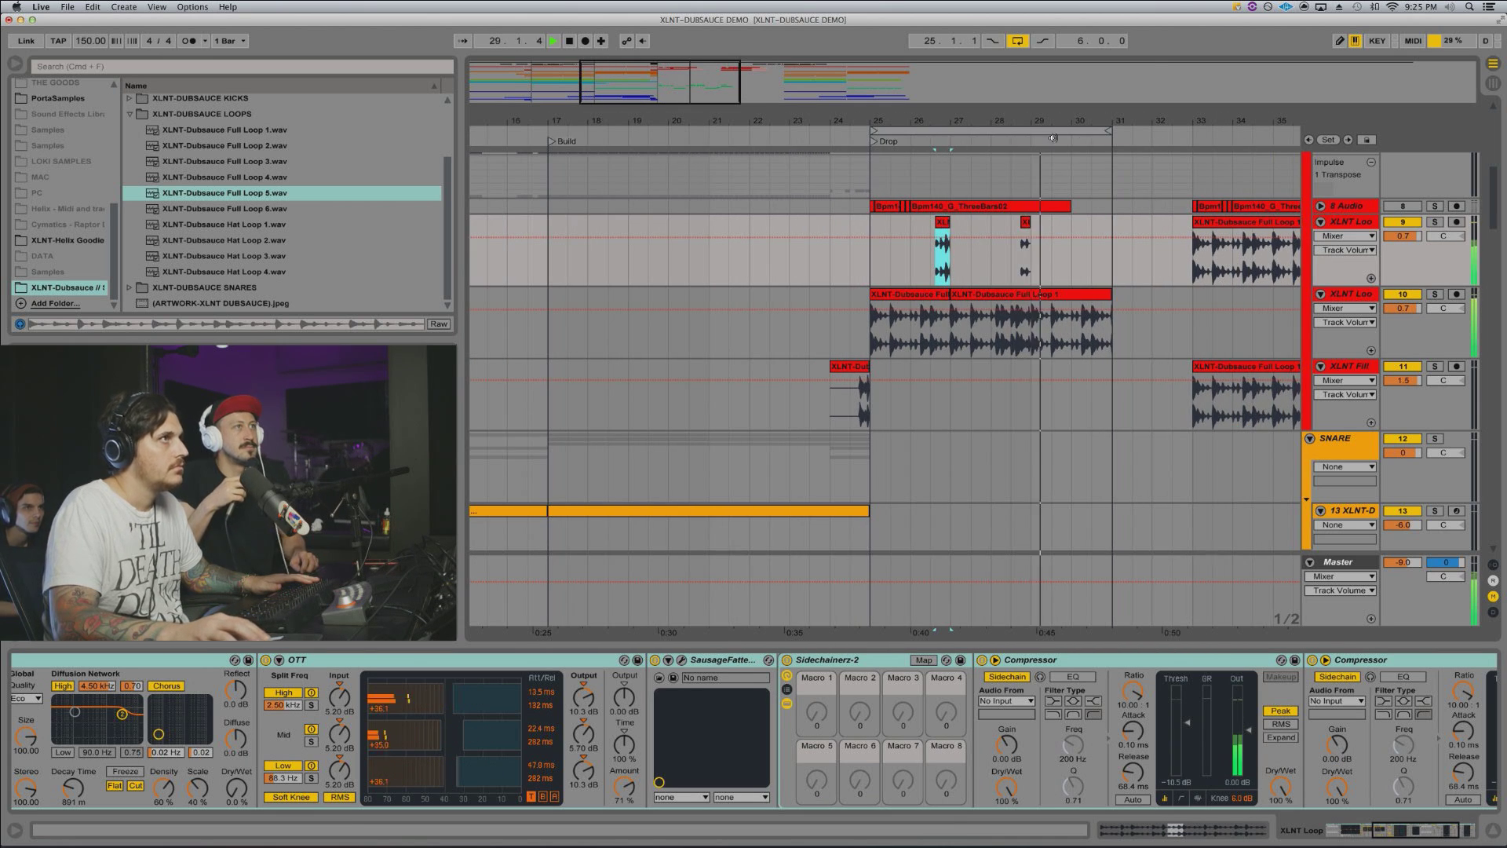
left_click_drag(1110, 130, 1185, 142)
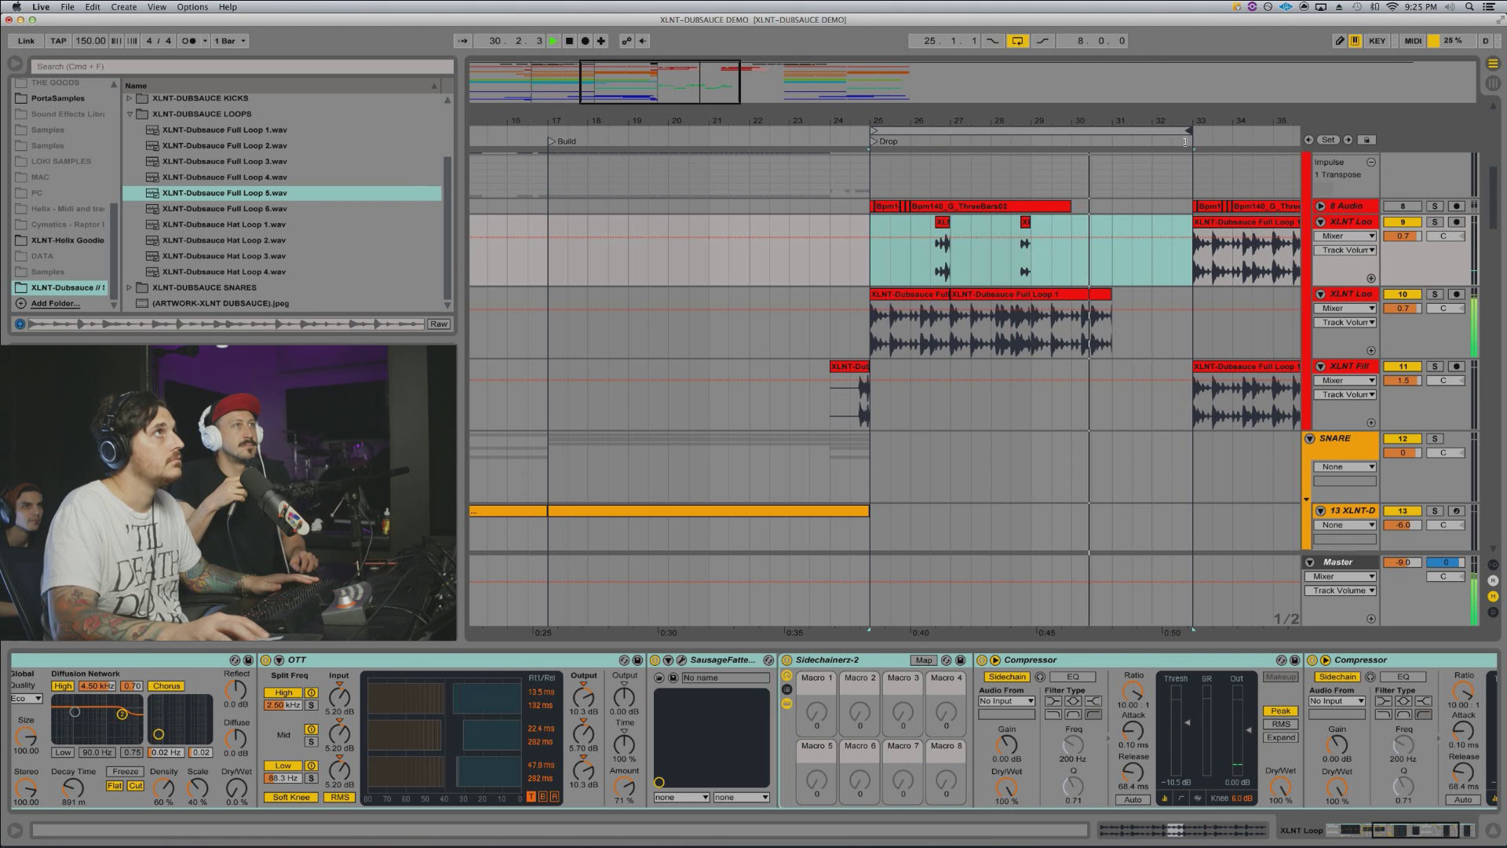
left_click_drag(1094, 117, 1093, 106)
key("space")
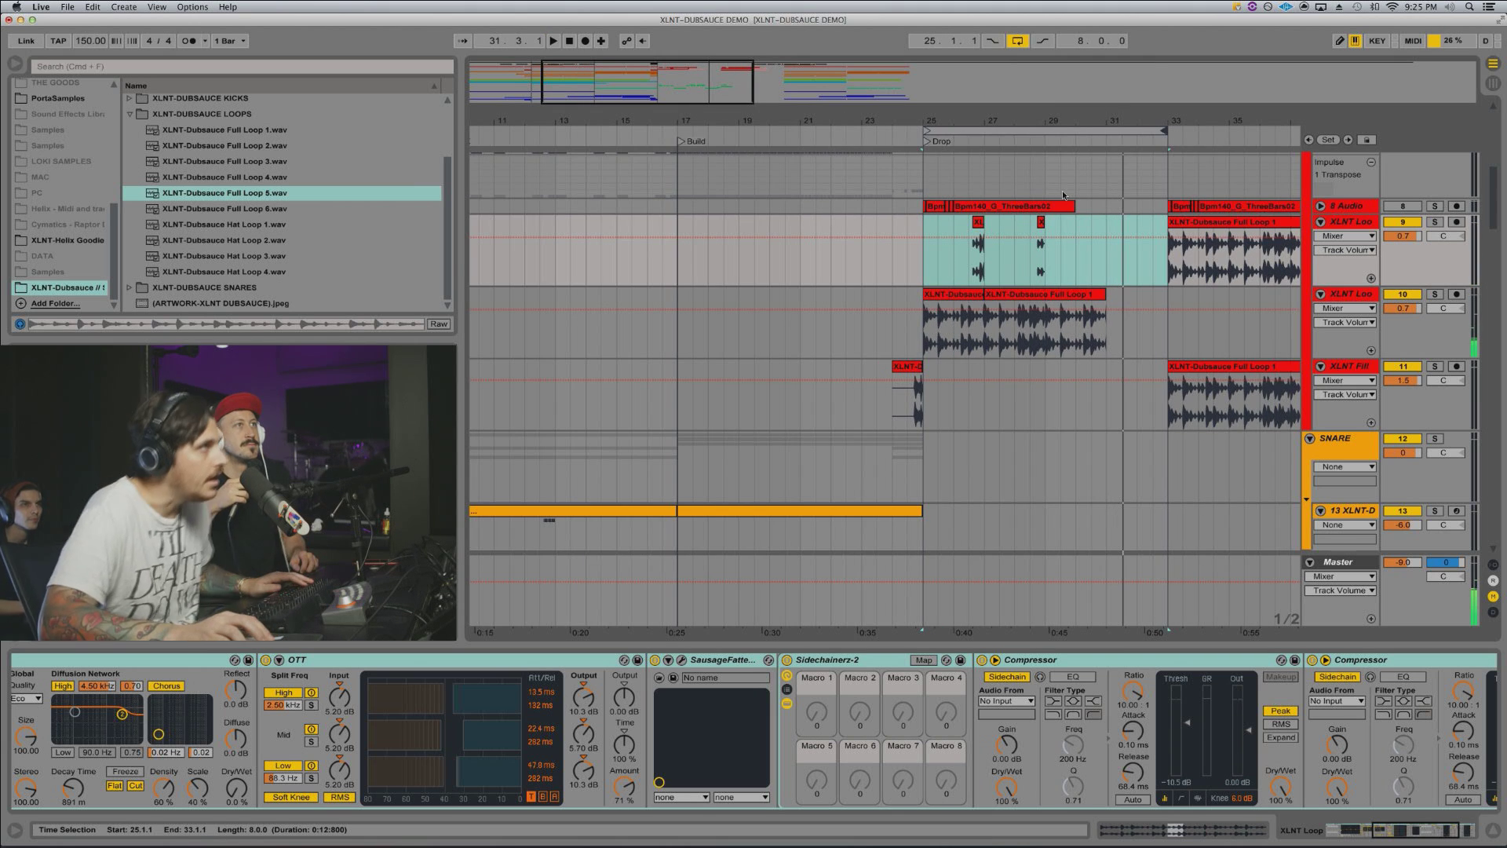
Step: Consolidate the duplicate track's Full Loop 1 segments from 25.1.1 to 29.1.1 into one clip
left_click(963, 294)
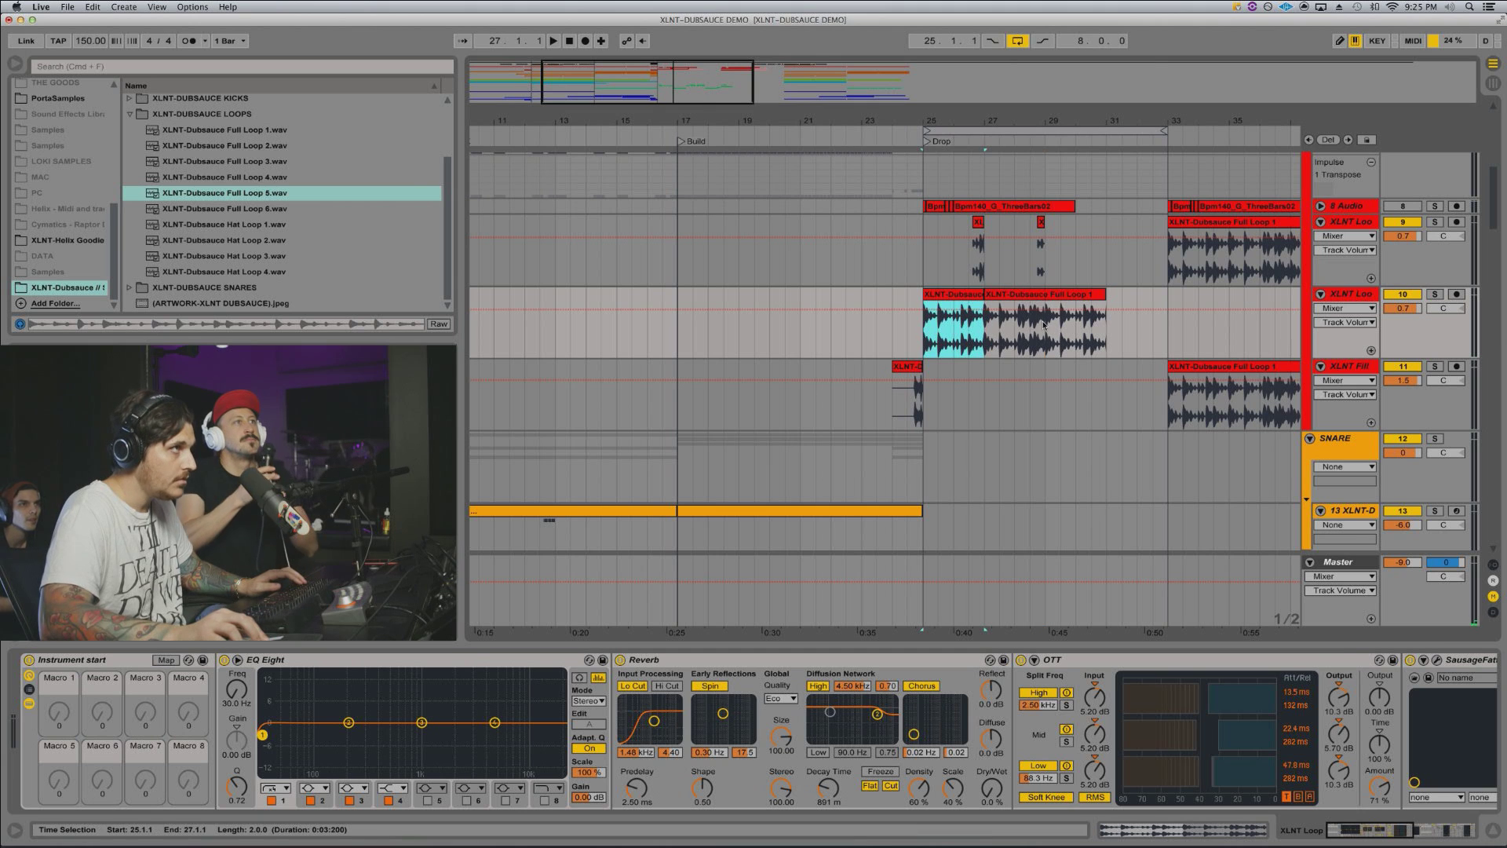
left_click_drag(1045, 328, 917, 329)
key("super+j")
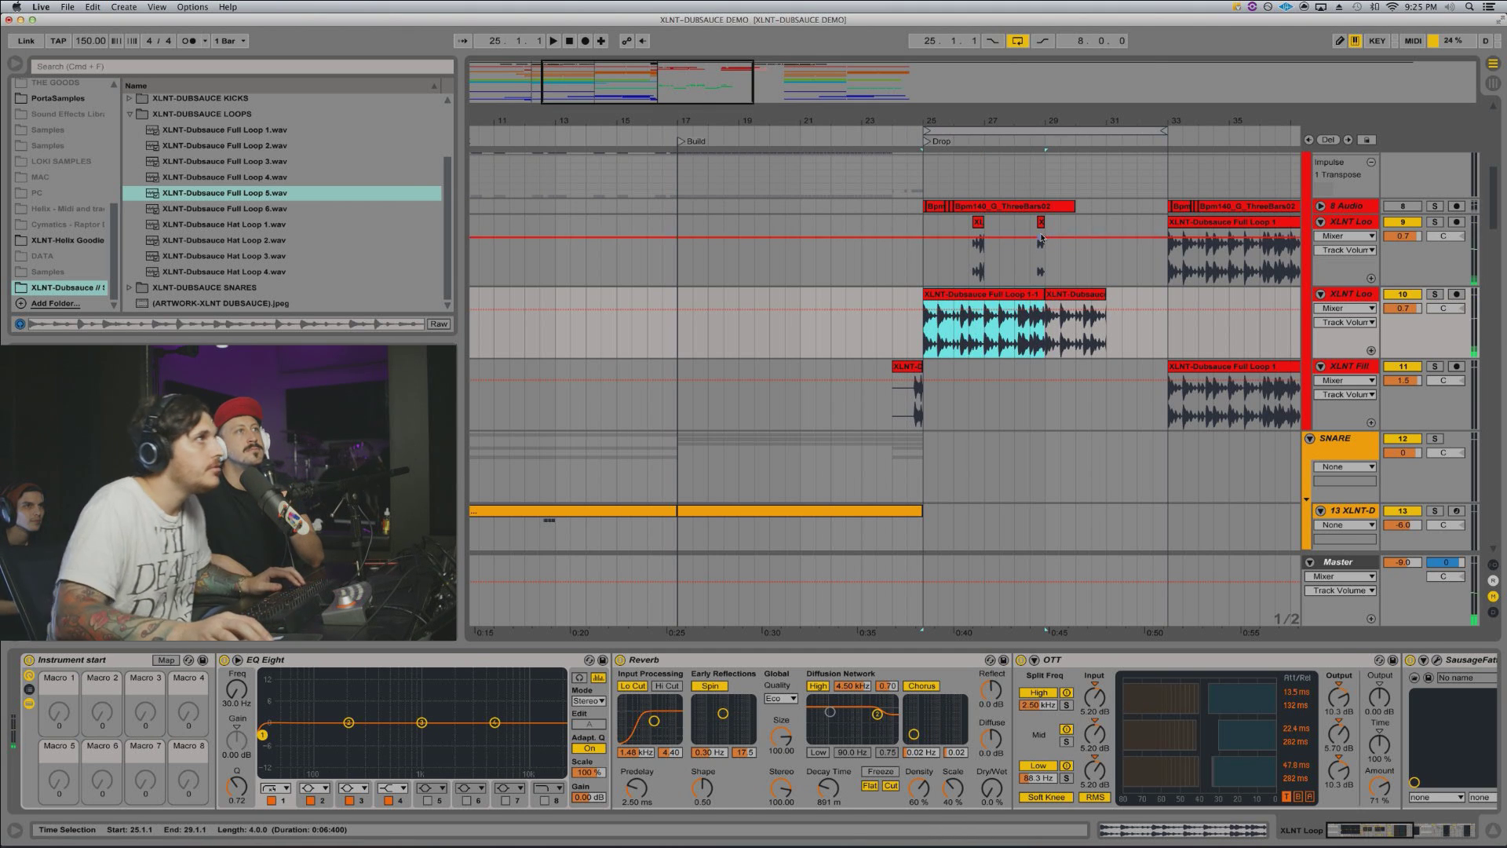
Step: Set the arrangement loop to the four bars from 25.1.1 to 29.1.1 and start playback
left_click_drag(1048, 229, 924, 243)
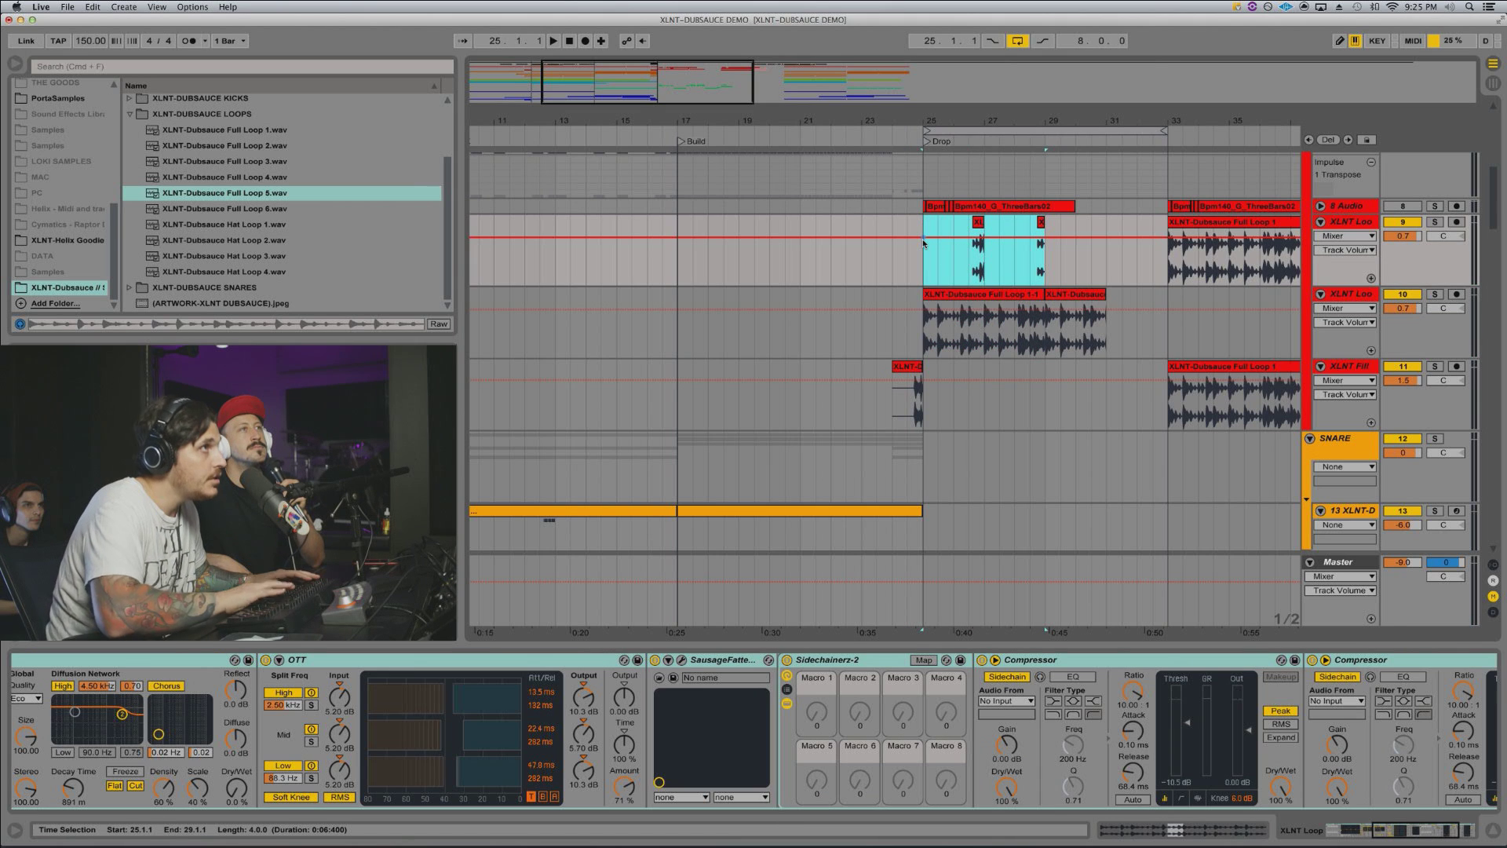
key("super+l")
key("space")
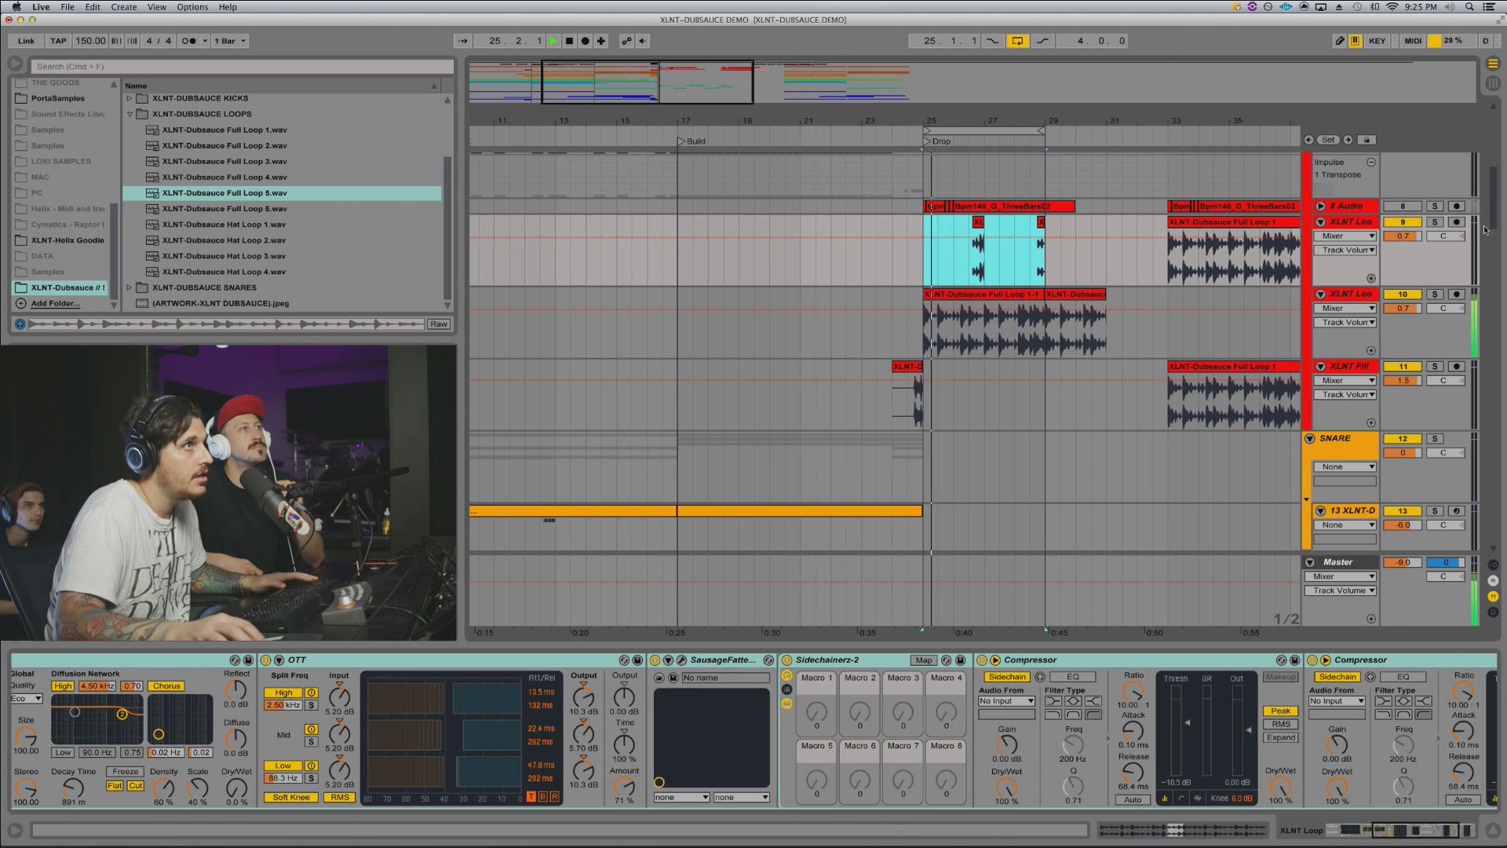
Step: Solo both XLNT Loop tracks and the SNARE group while the four-bar loop plays
left_click(1435, 222)
left_click(1435, 294)
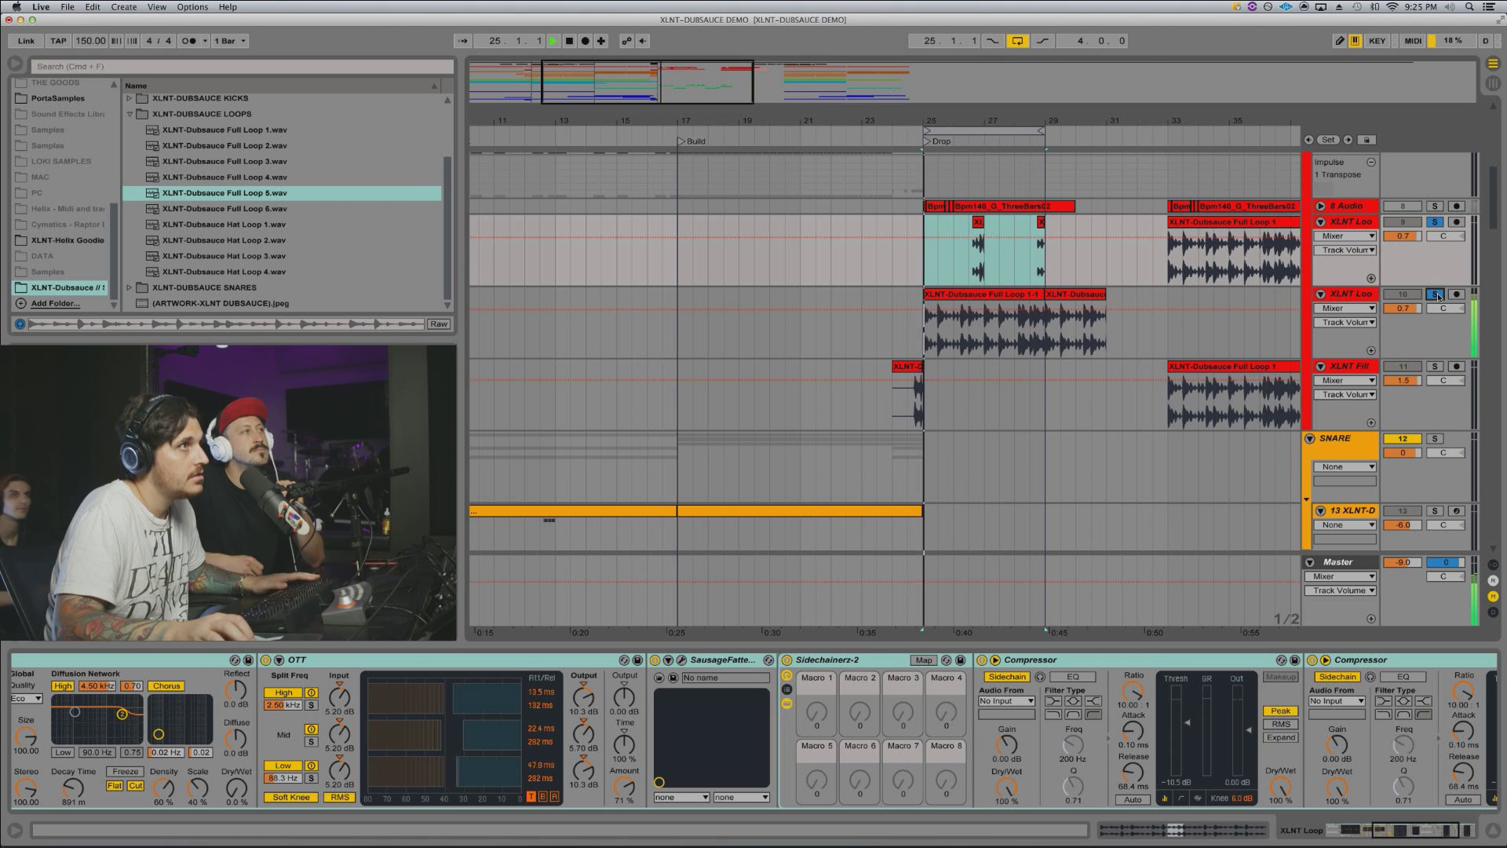
scroll(1436, 330, "down", 3)
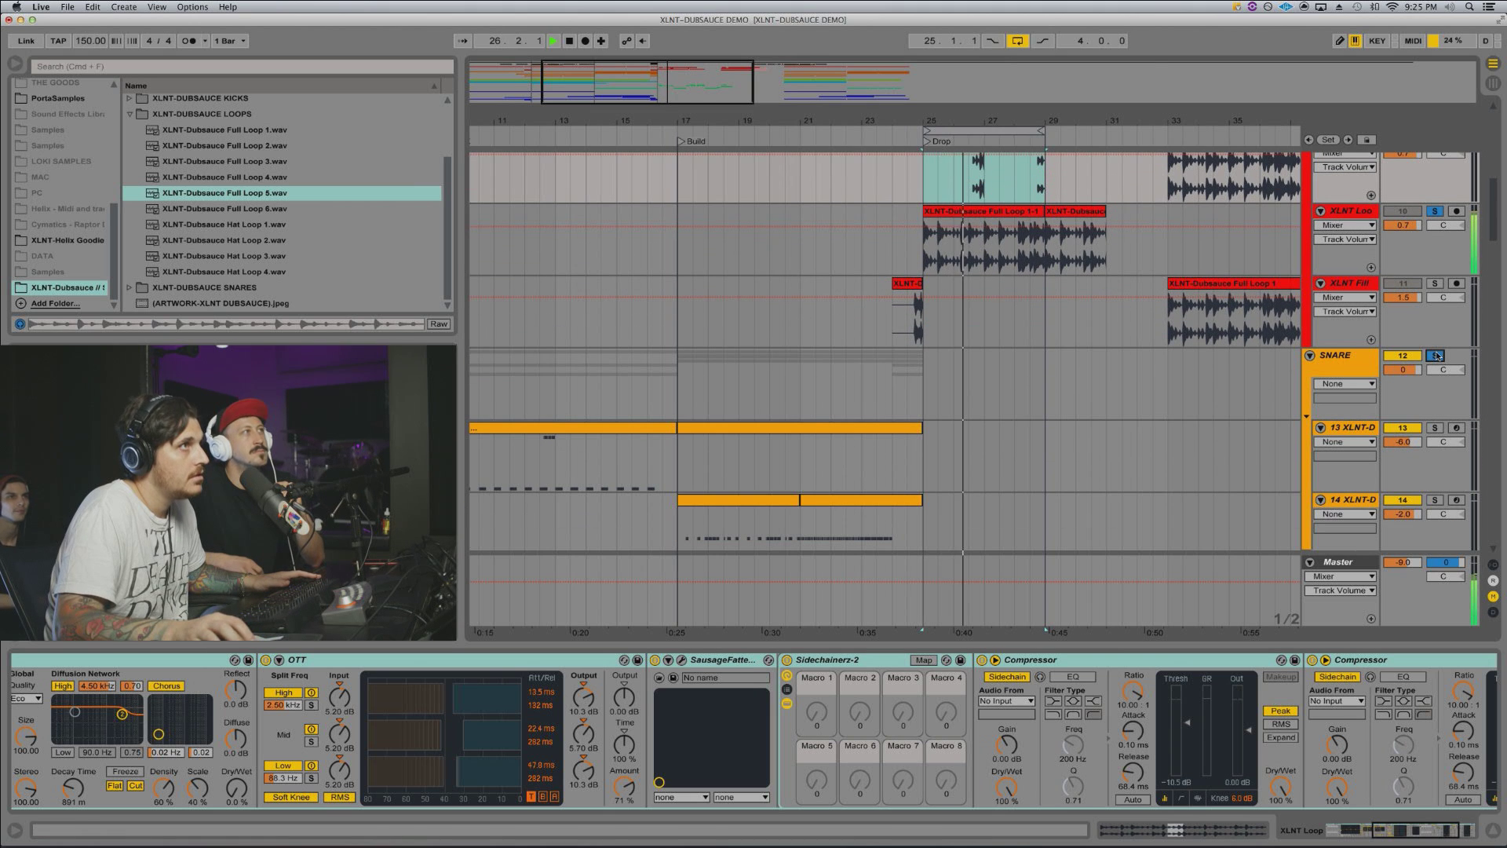
left_click(1435, 355)
scroll(1183, 348, "down", 20)
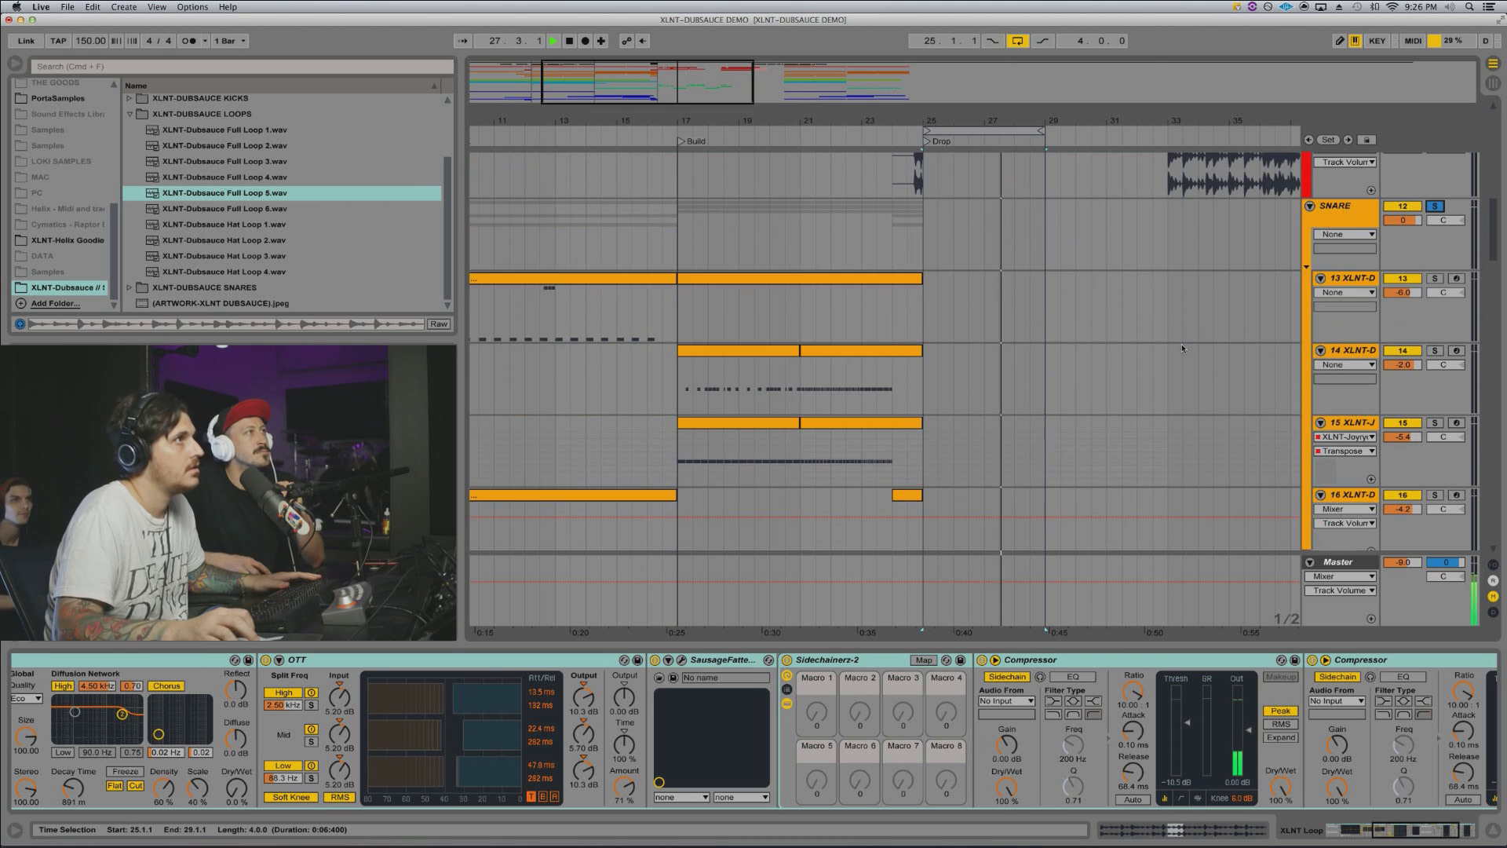
scroll(1183, 347, "up", 20)
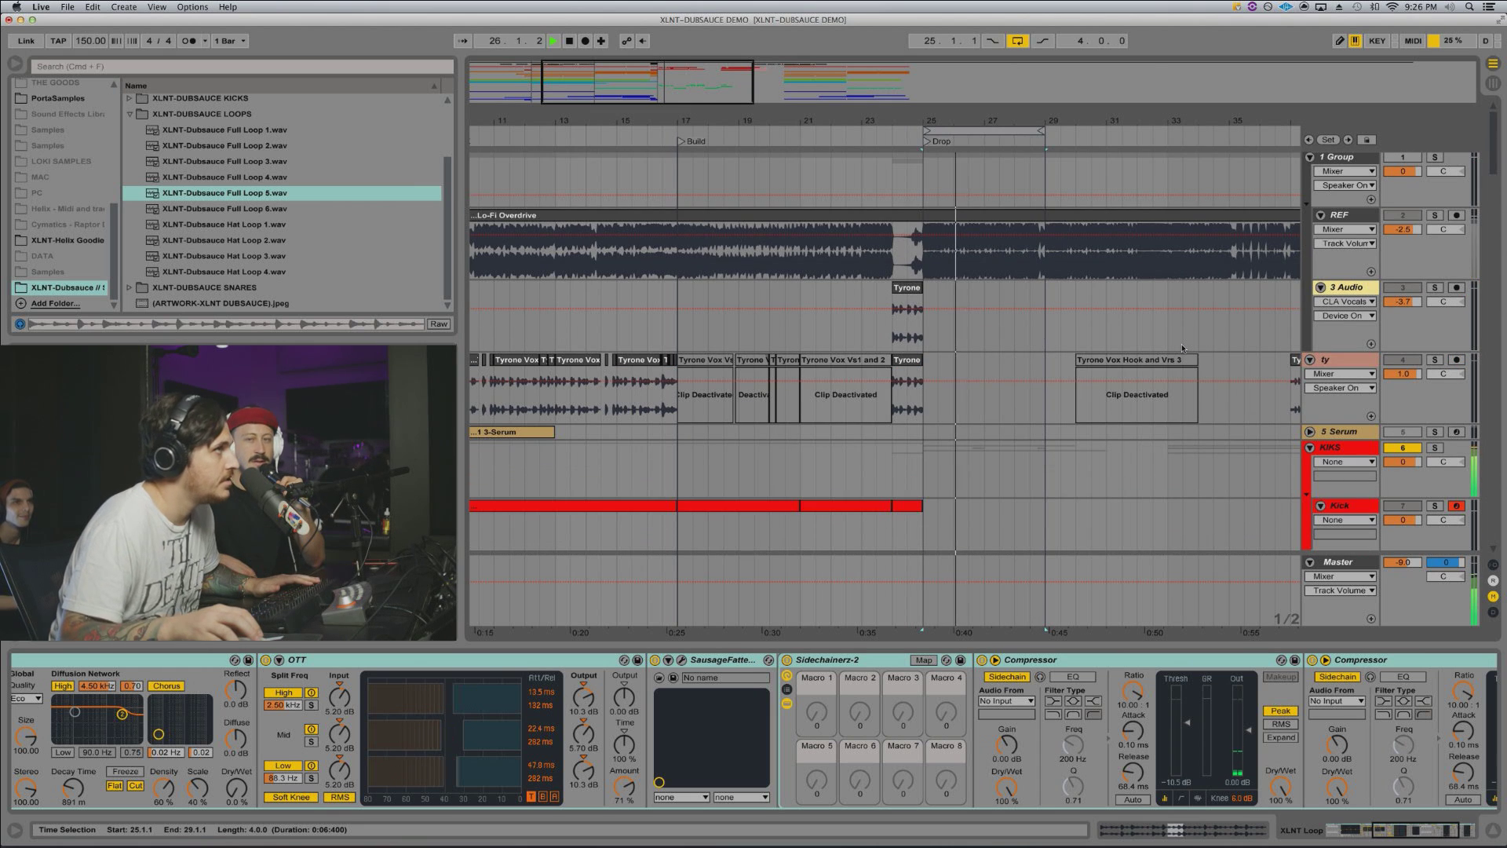
scroll(1160, 337, "down", 4)
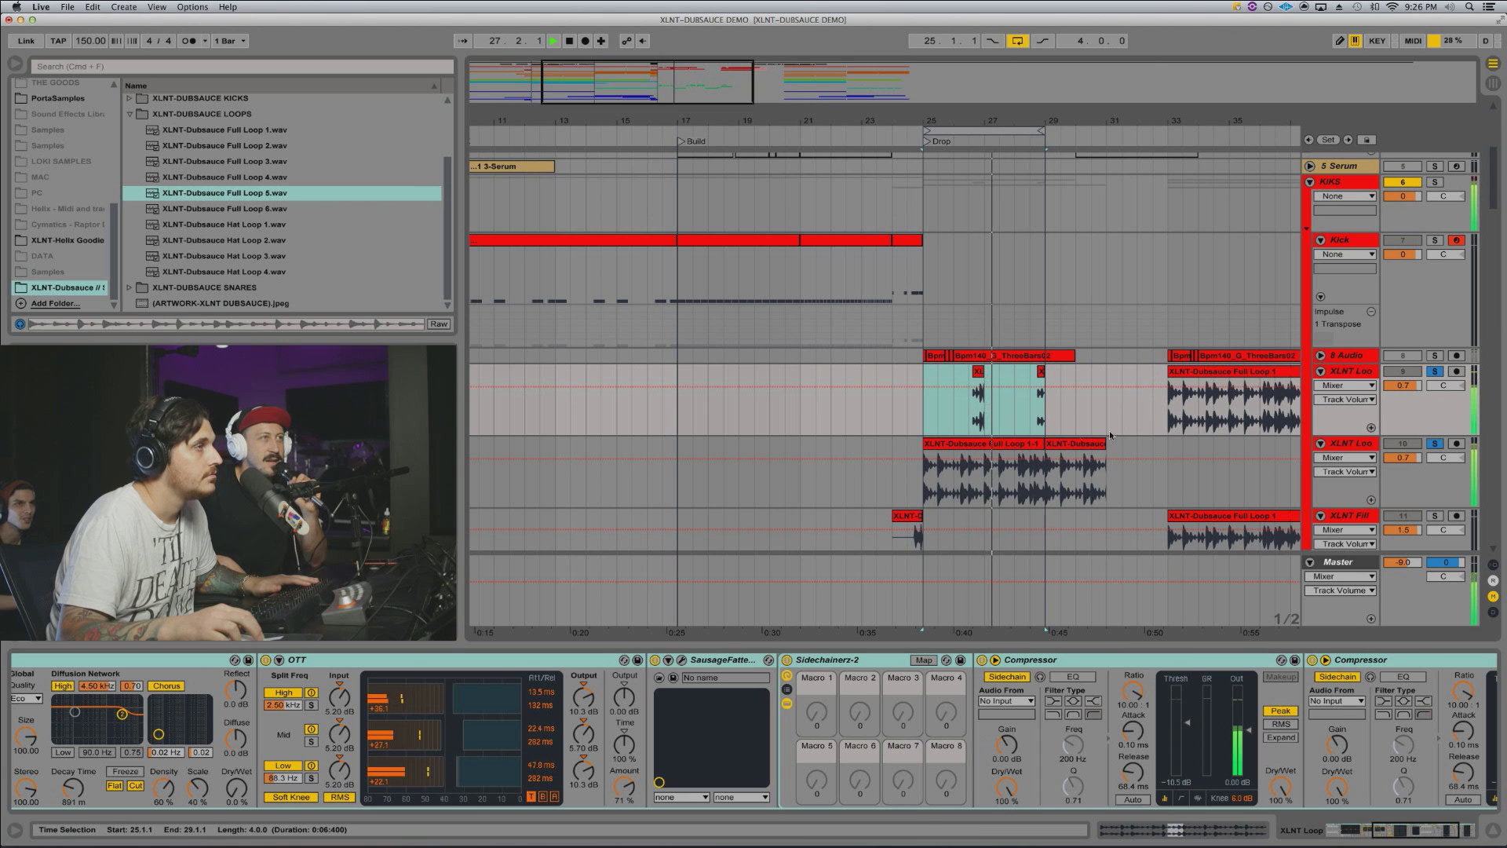
Step: Stop playback, set the insert marker at 25.1.1, and collapse the SNARE group
left_click(1012, 445)
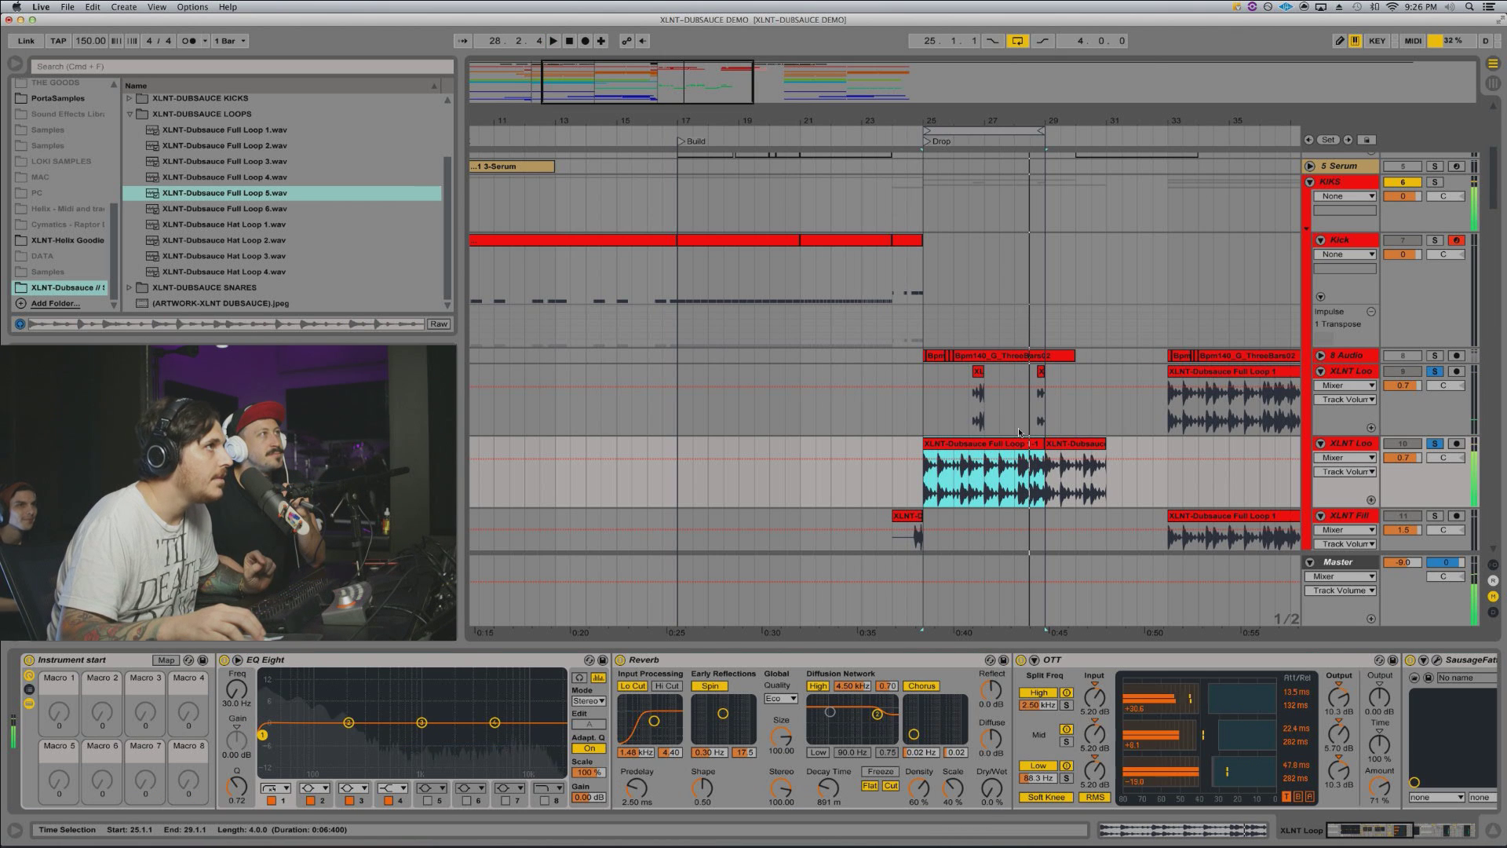
key("space")
left_click(916, 422)
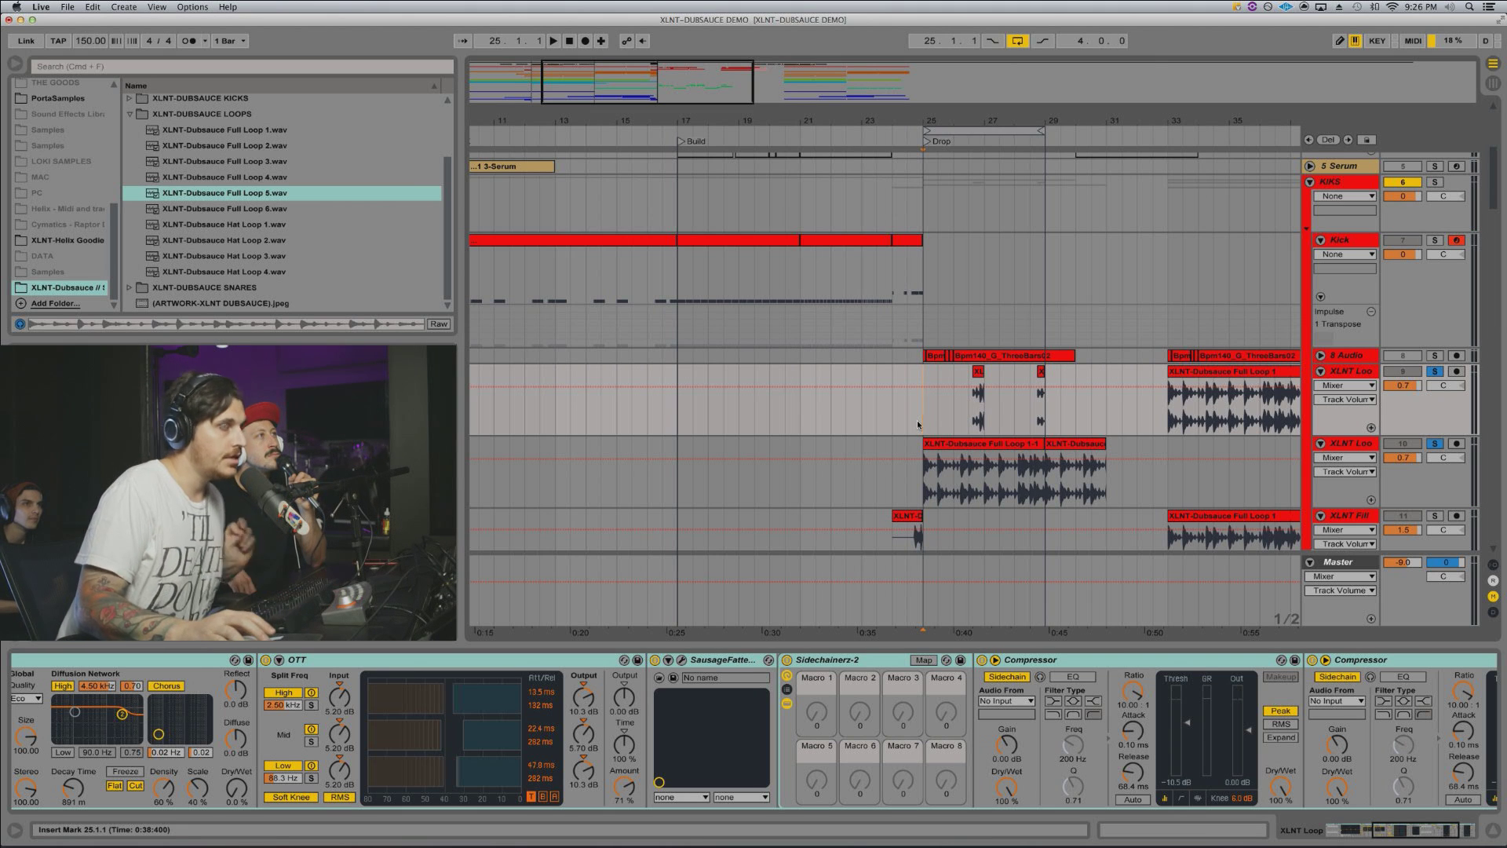
left_click(1040, 372)
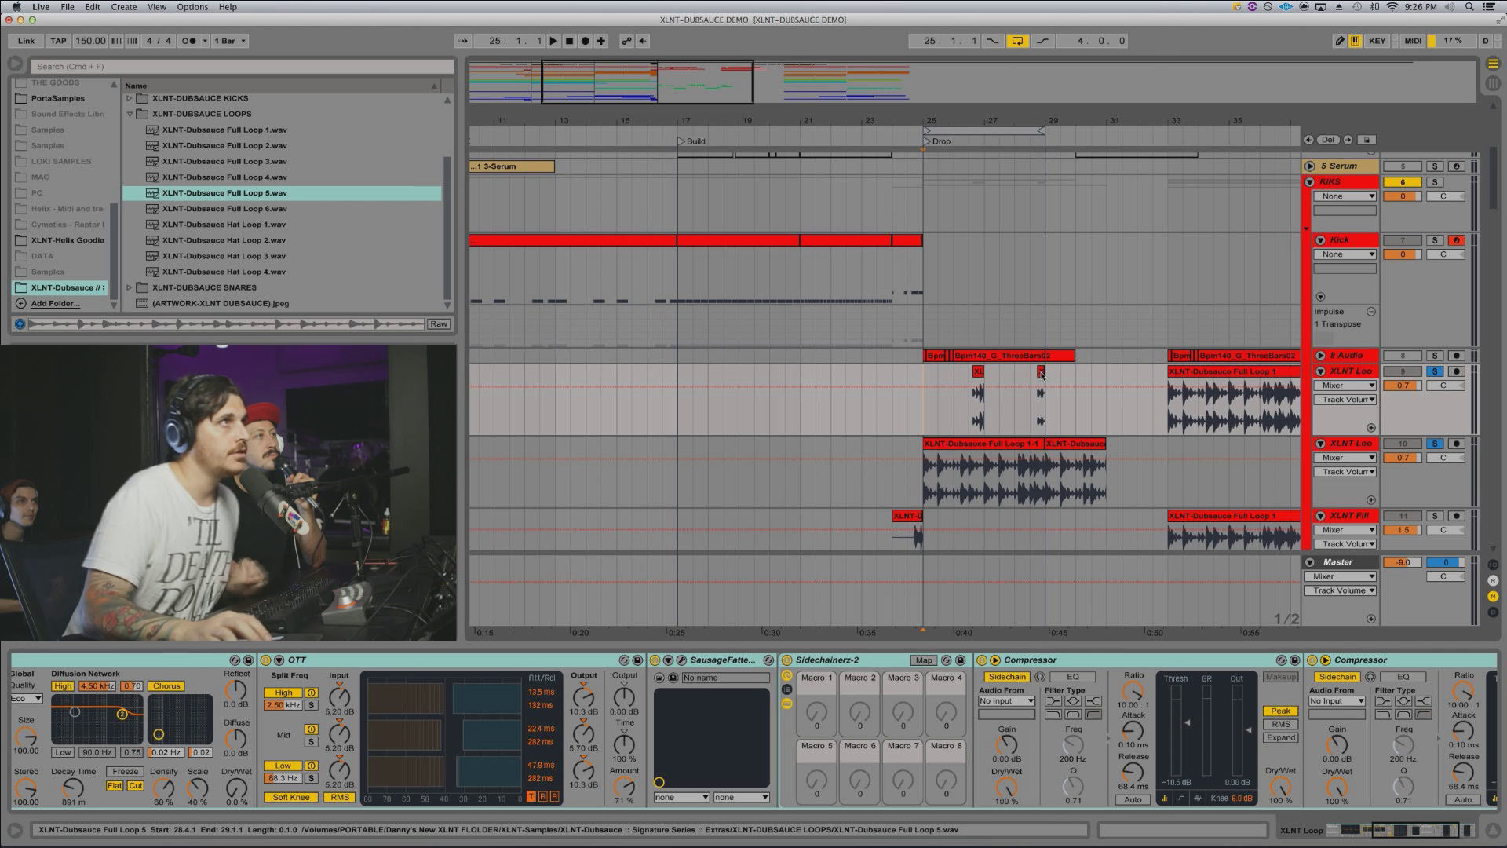
scroll(1179, 259, "down", 5)
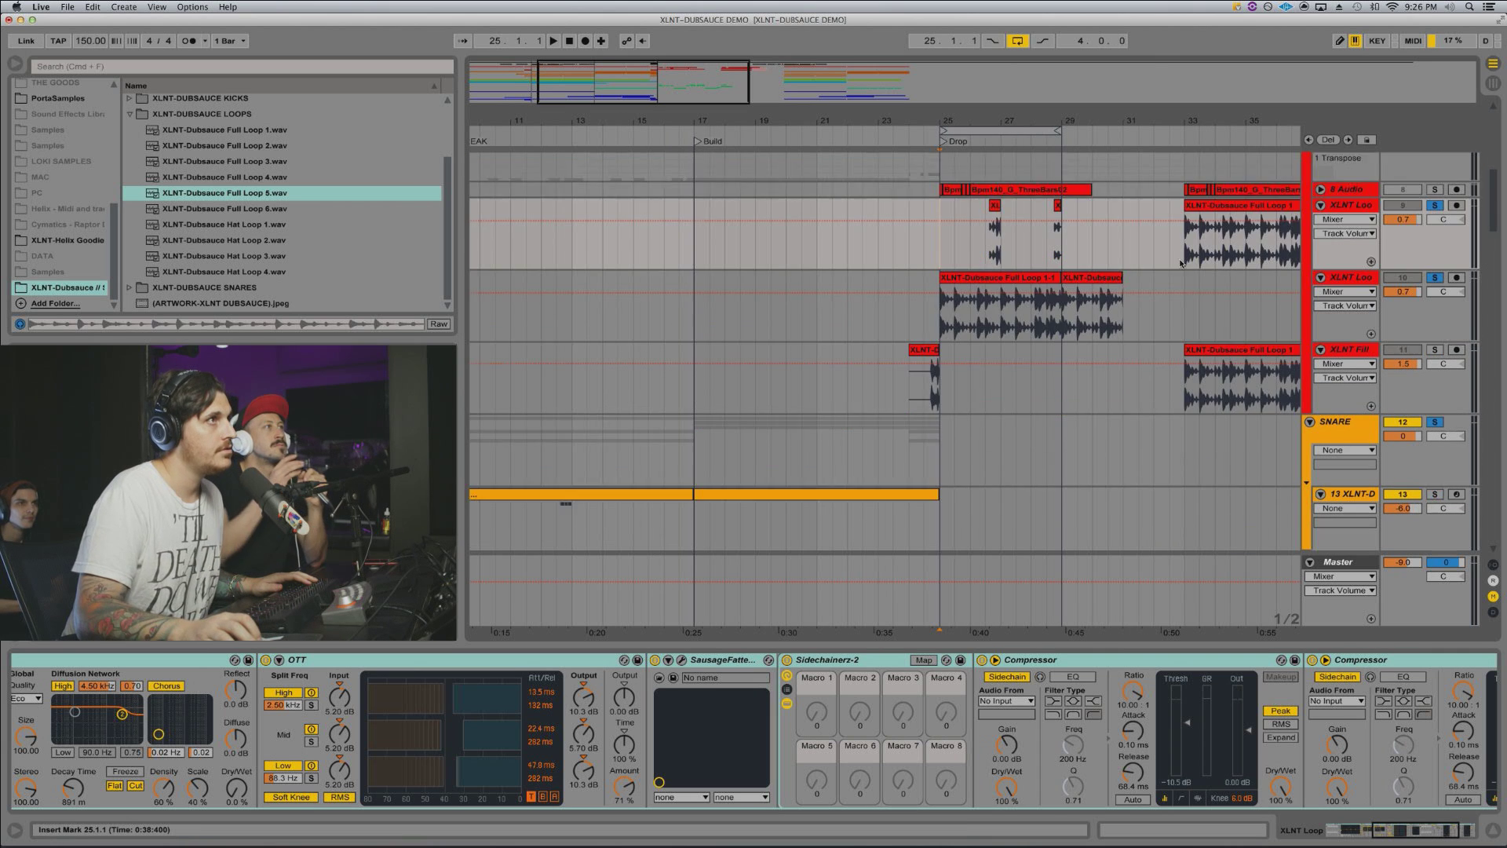
scroll(1181, 263, "down", 3)
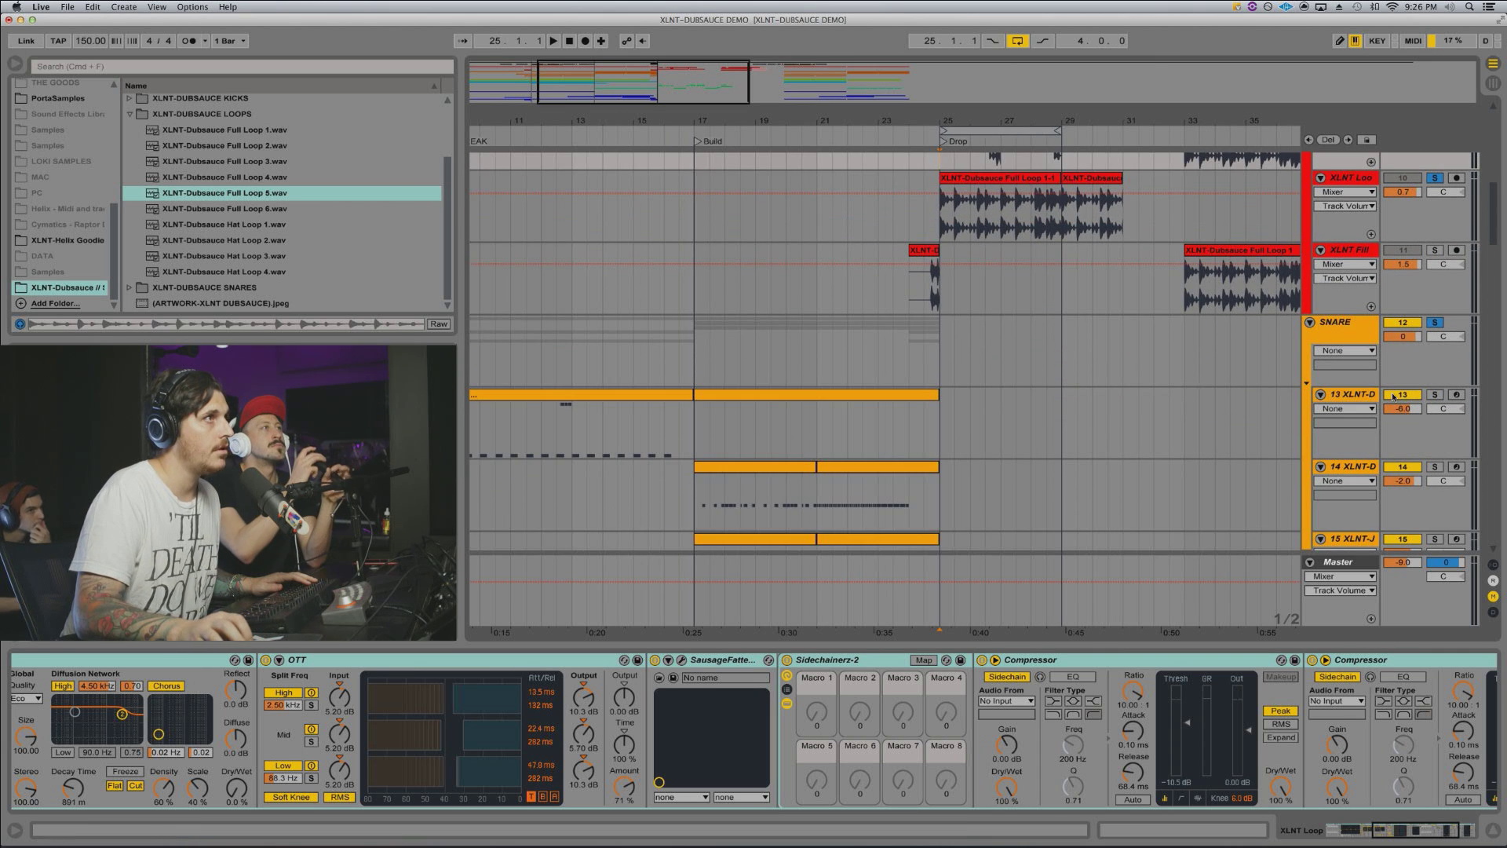
scroll(1205, 383, "down", 5)
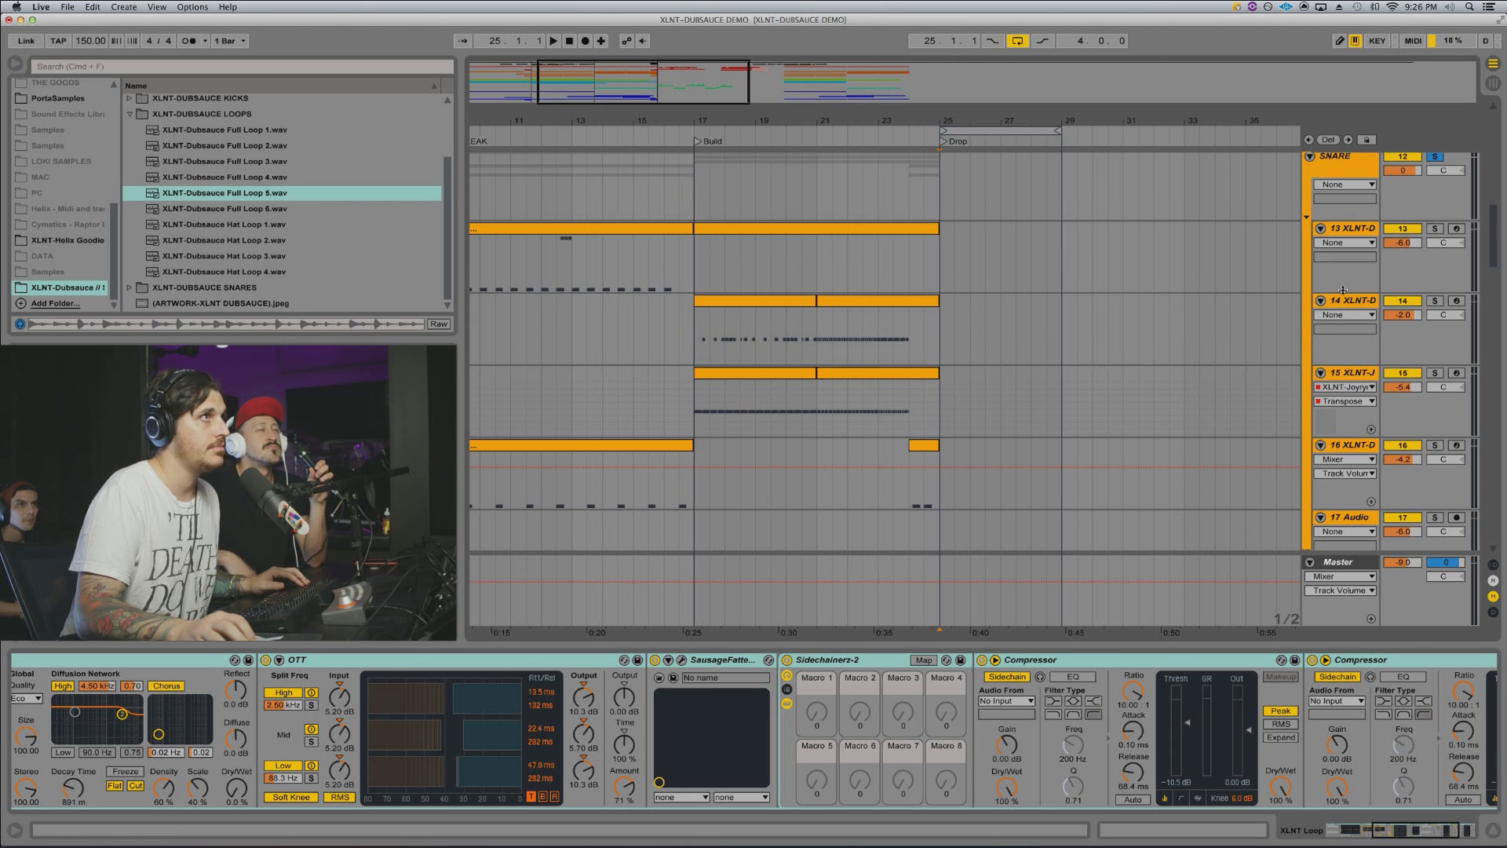
scroll(1135, 290, "up", 10)
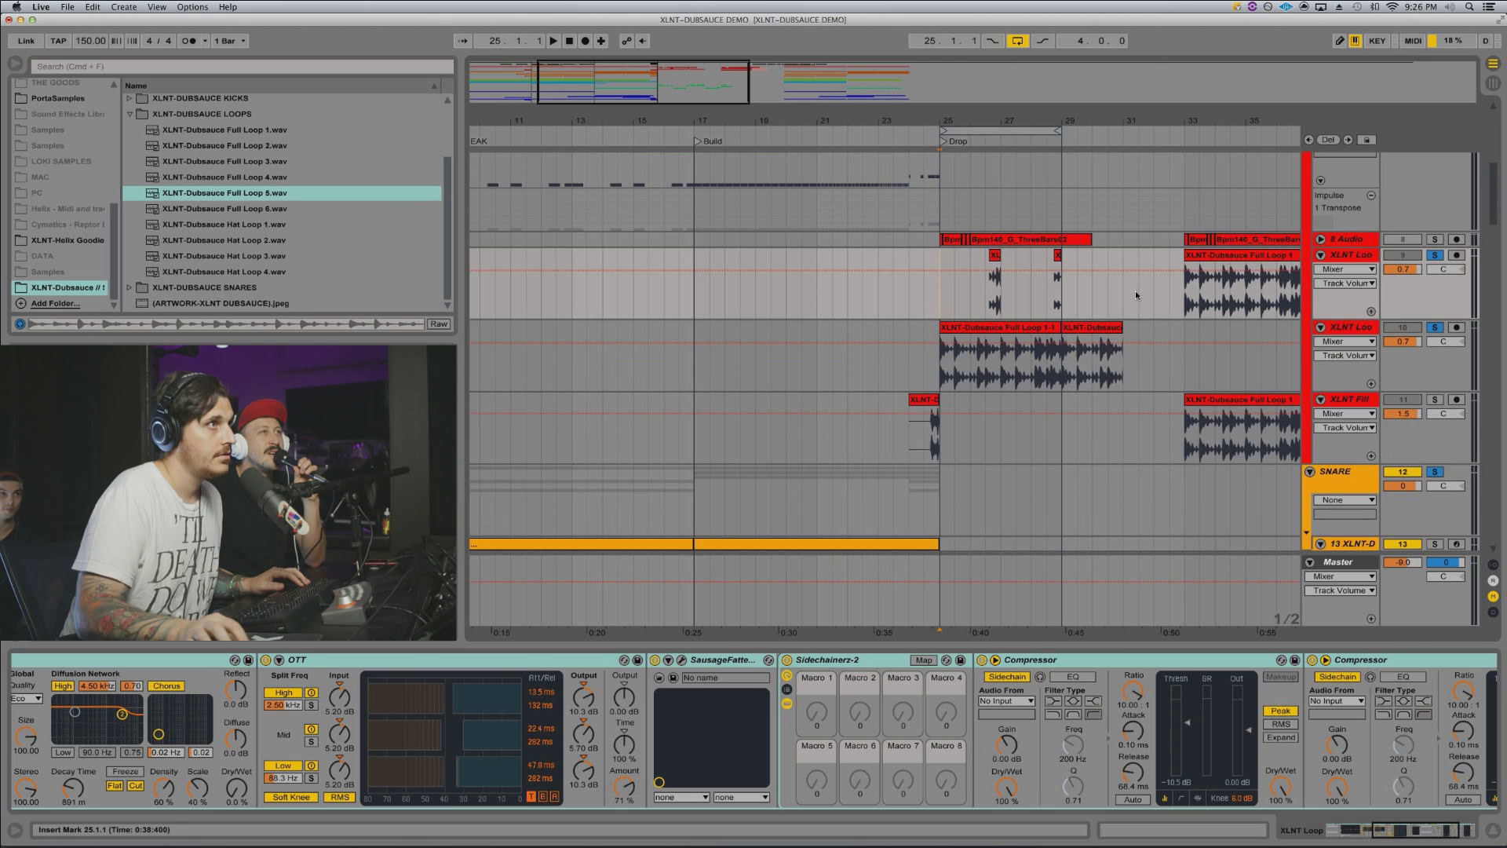
left_click(1309, 472)
scroll(1171, 417, "down", 6)
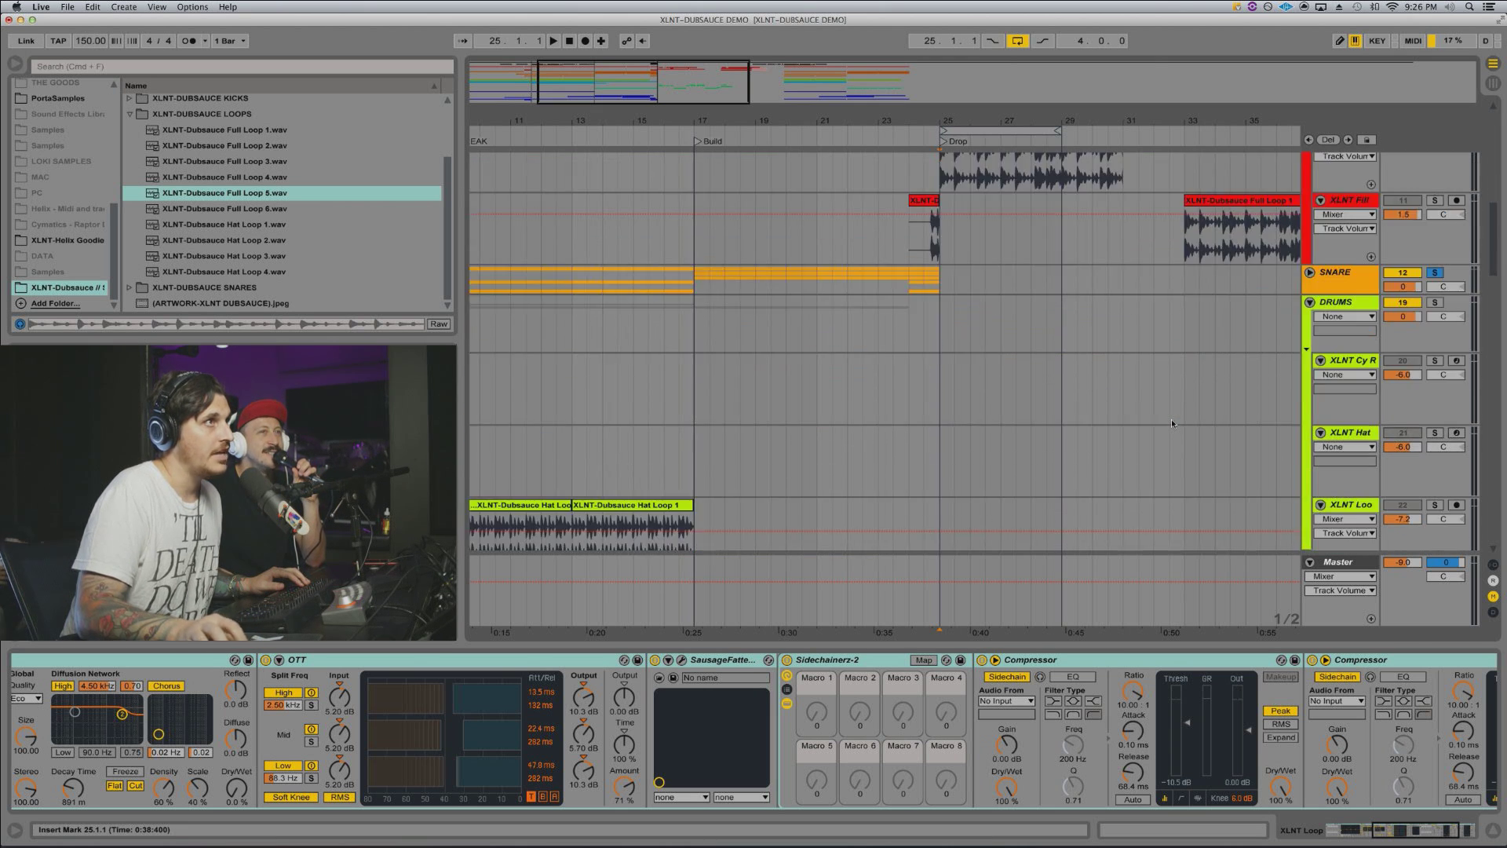
Step: Arm and solo the XLNT Cy R track, and solo the lower XLNT Loop track with Full Loop 1 while the drop plays
left_click(1456, 361)
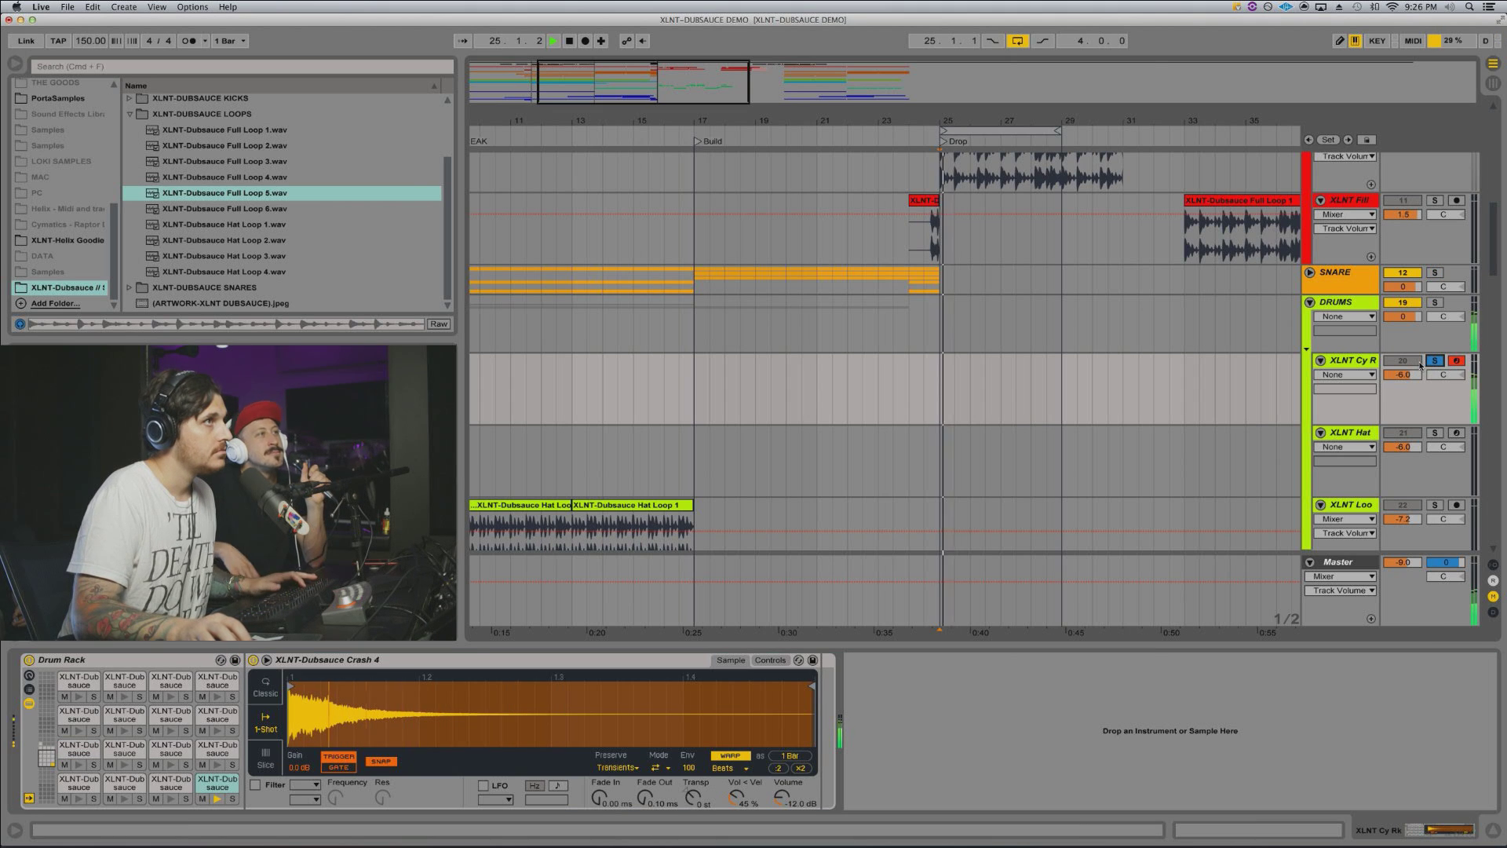
scroll(1392, 355, "up", 4)
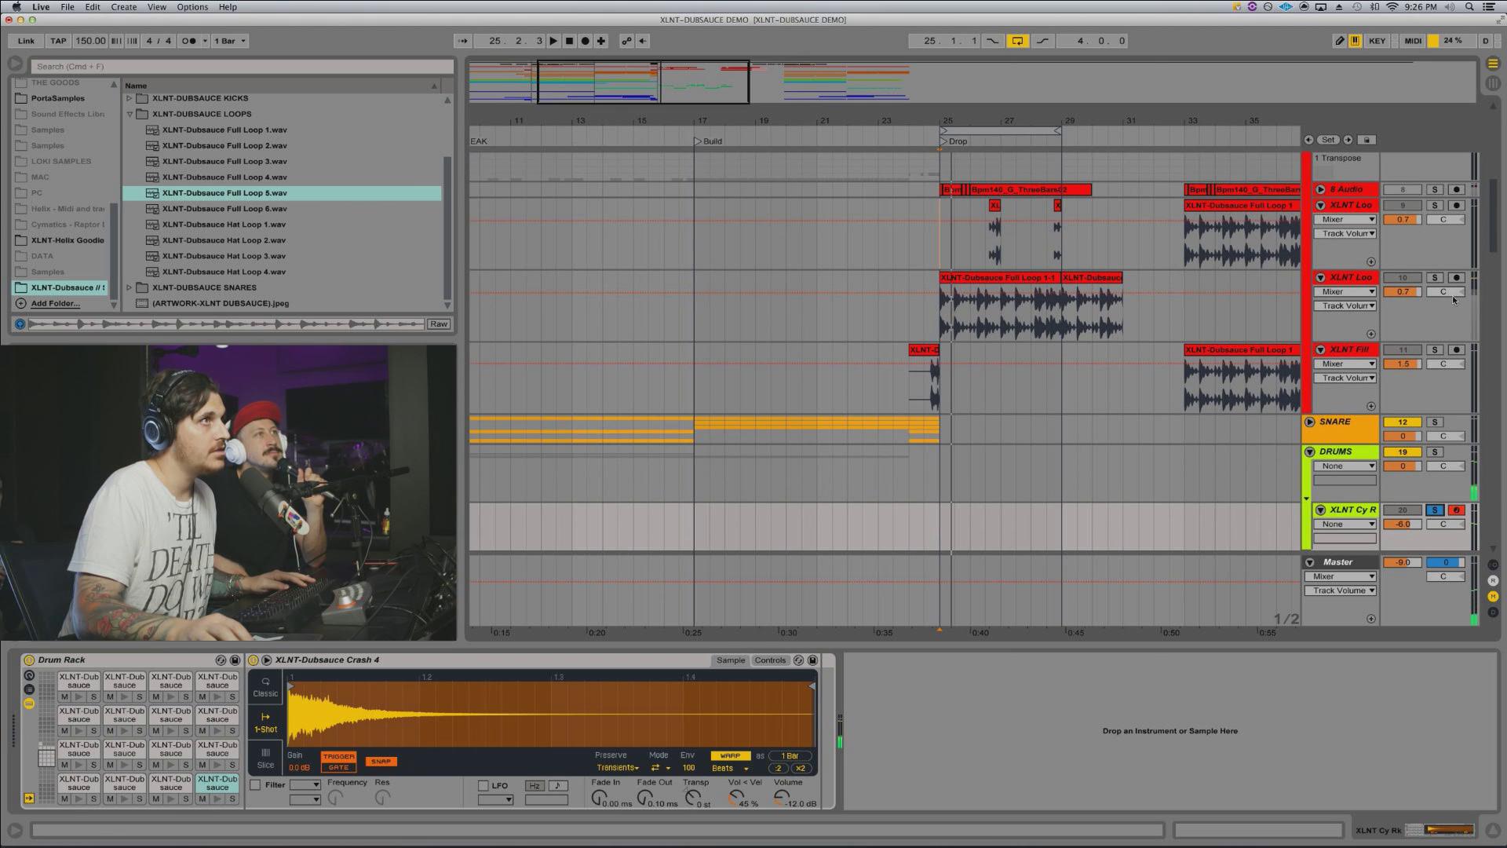
key("space")
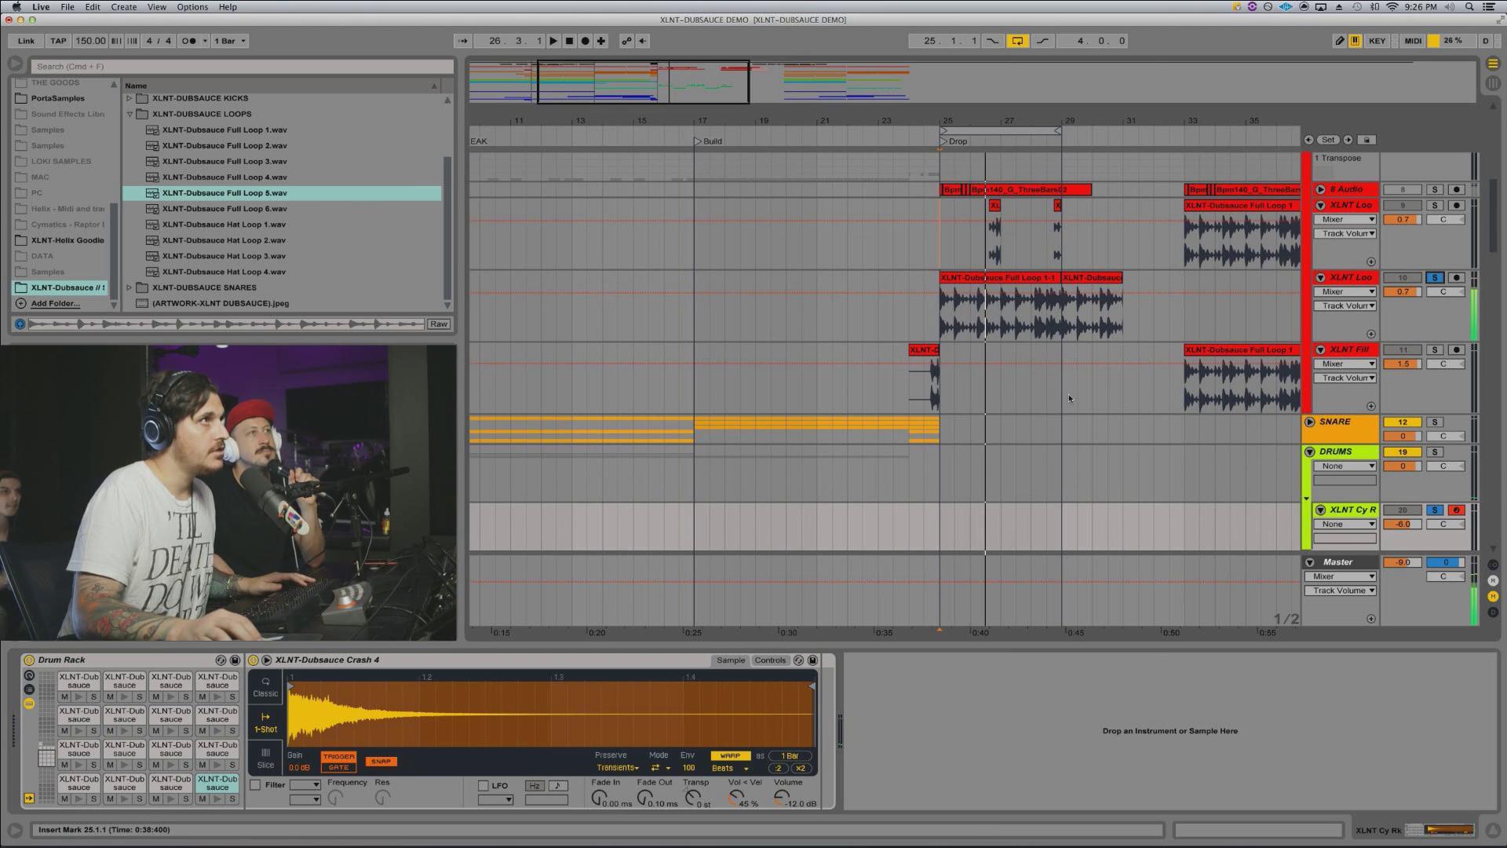
Step: Create an empty MIDI clip on the Kick track from 25.1.1 to 29.1.1 and open its notes for editing
scroll(1069, 397, "up", 2)
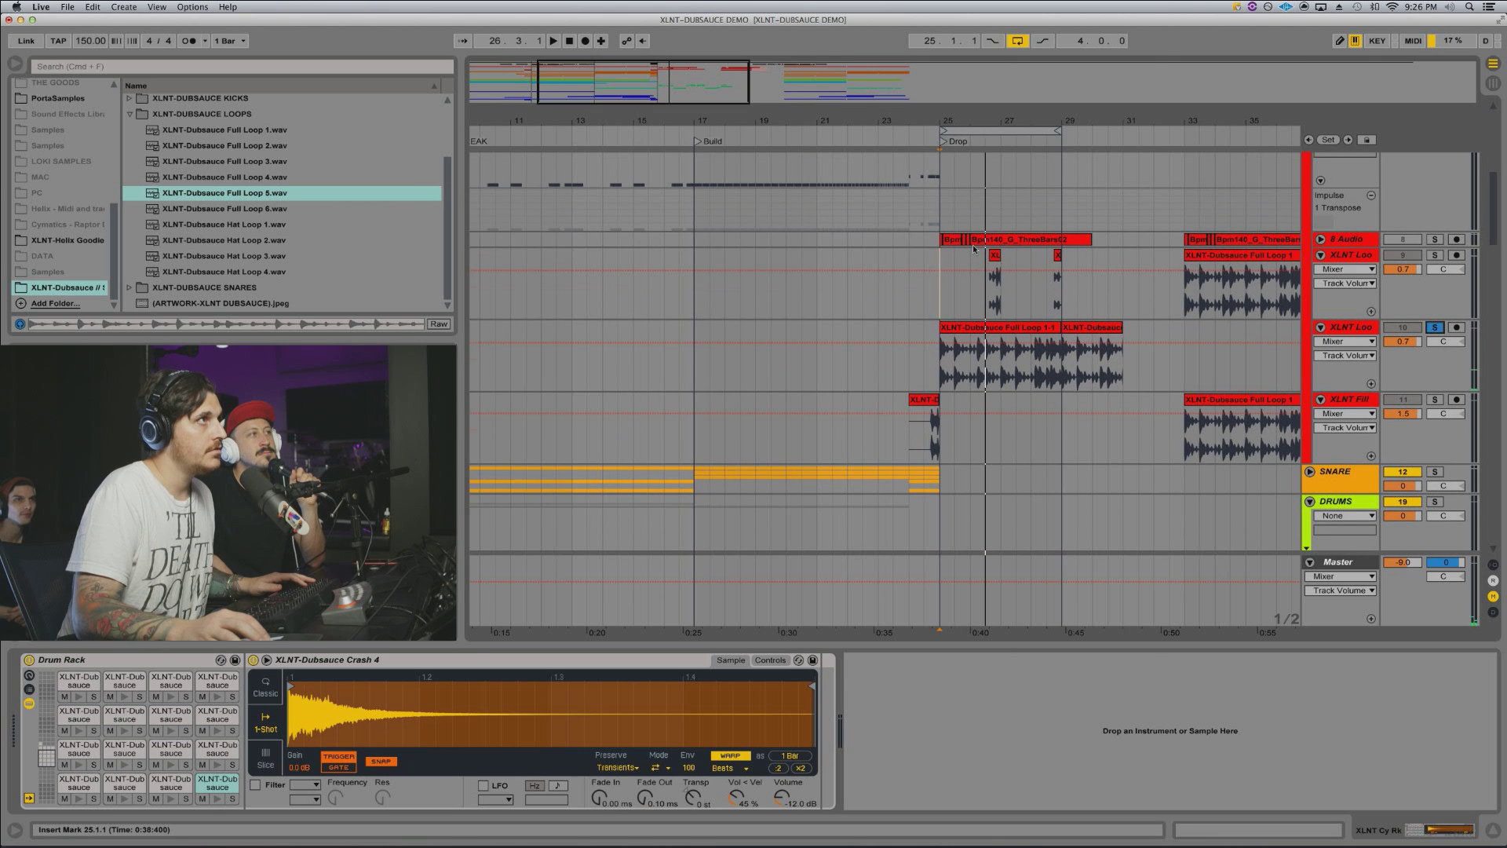
scroll(973, 248, "up", 7)
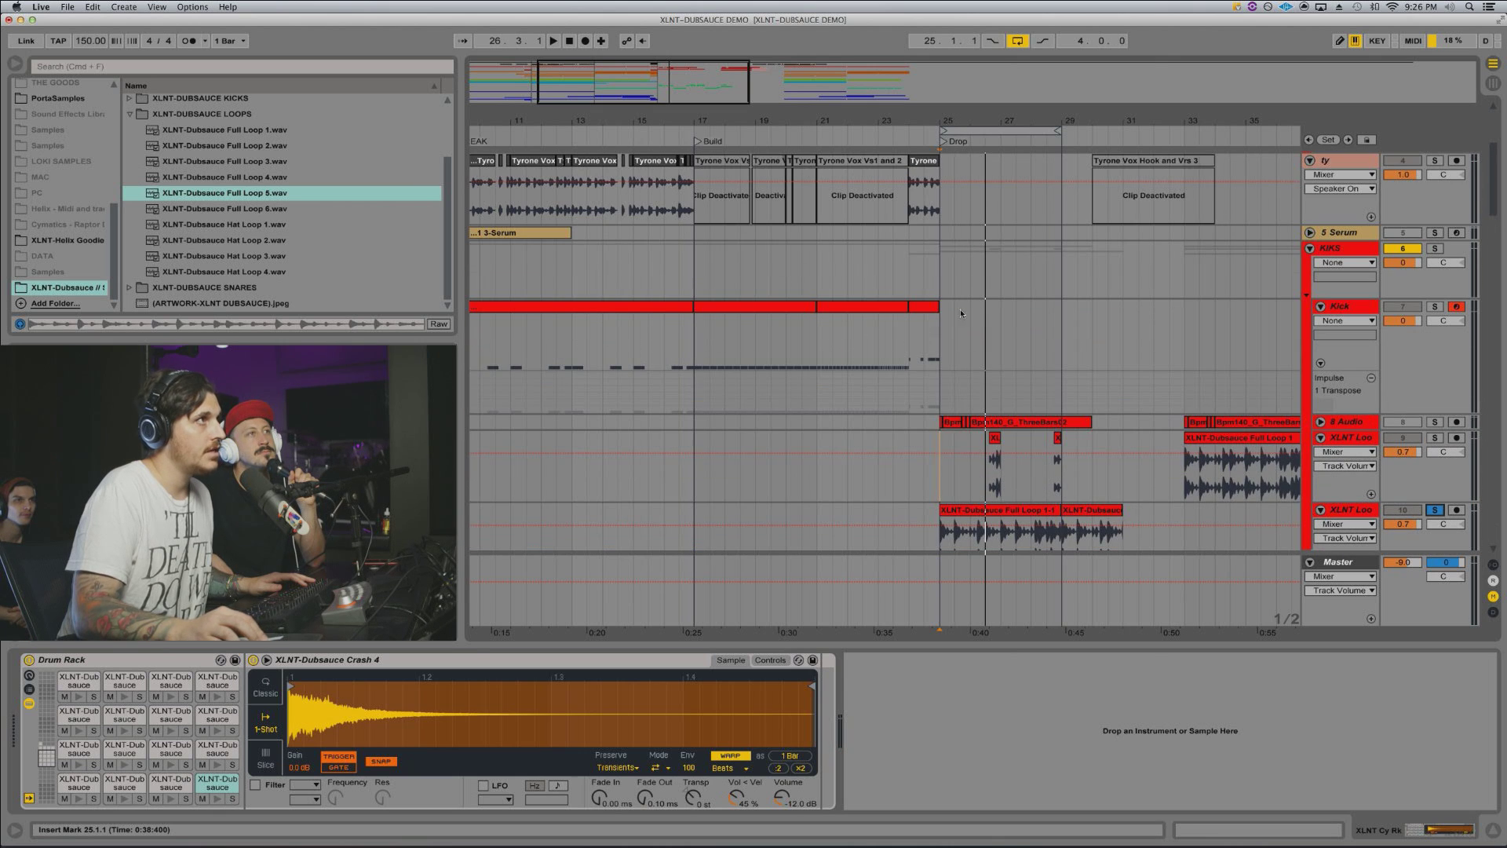
left_click_drag(947, 323, 1058, 319)
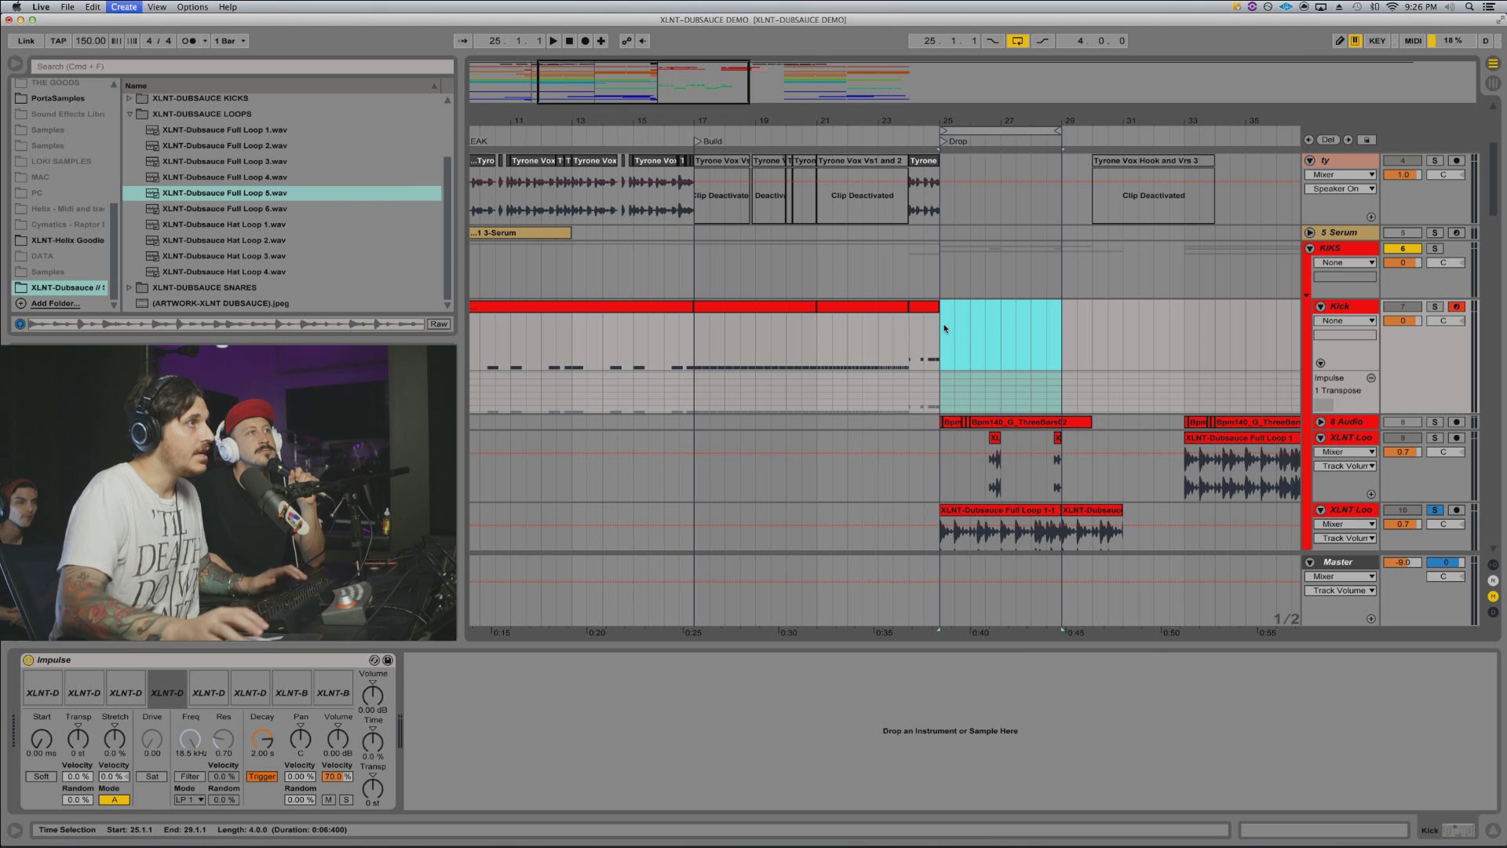
key("super+shift+m")
double_click(967, 308)
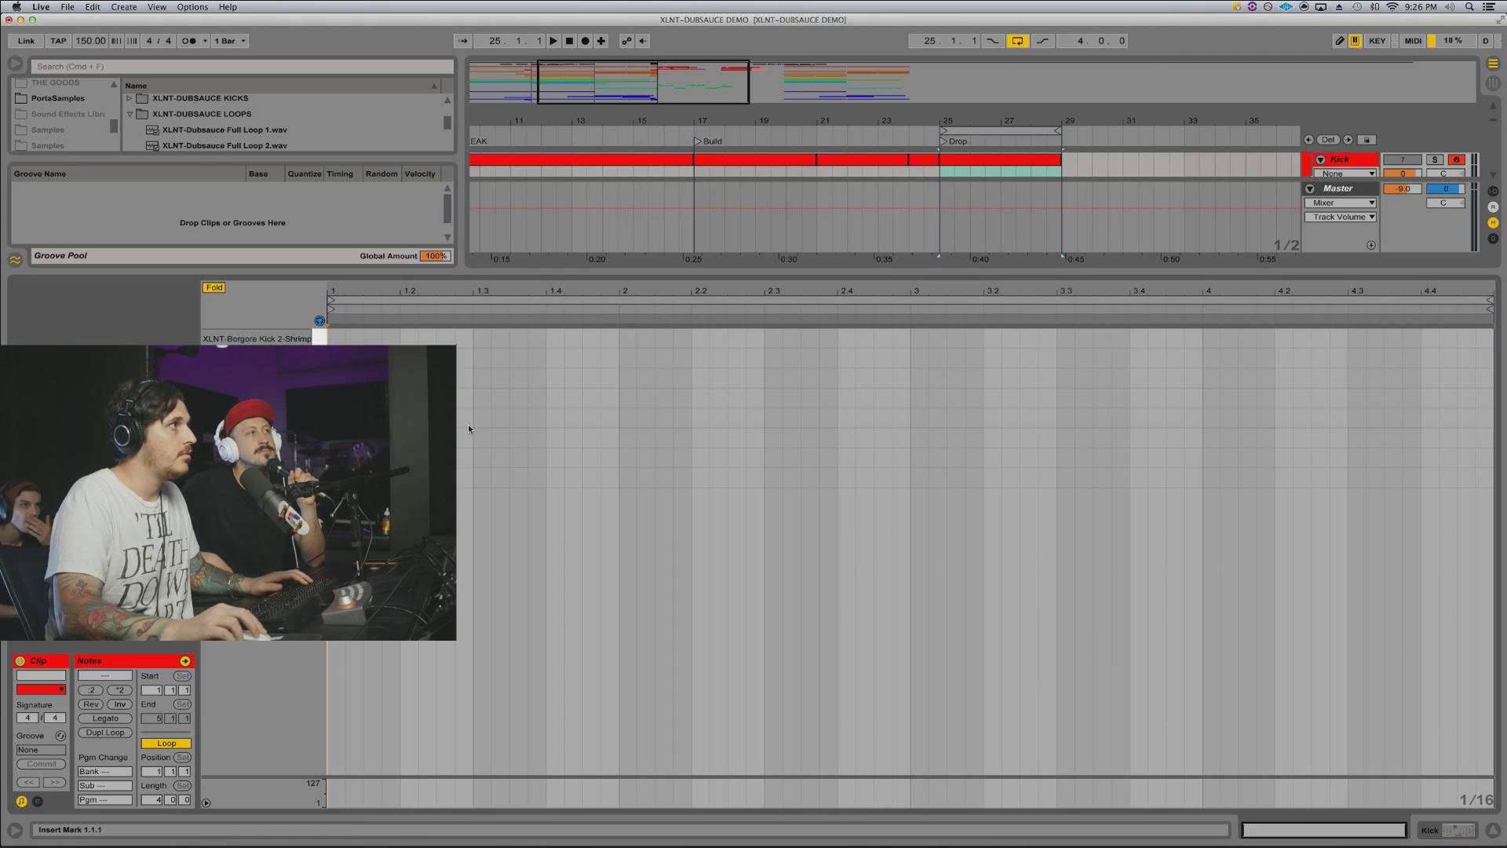
Step: Add C3 kick notes at 1.1.1, 2.2.1 and 3.1.1 in the new Kick clip while checking them against playback
double_click(337, 477)
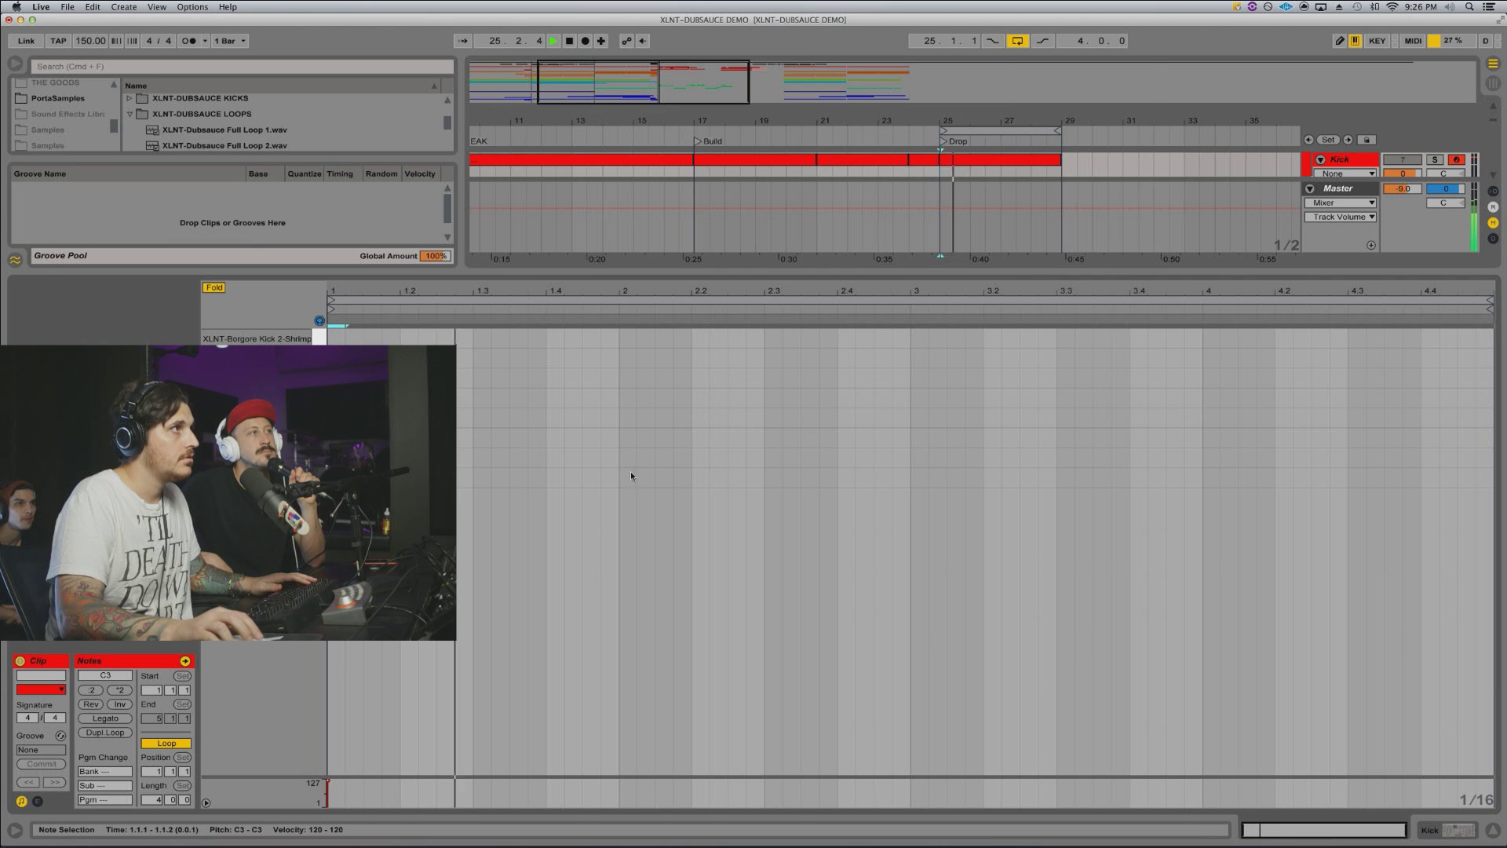
double_click(700, 478)
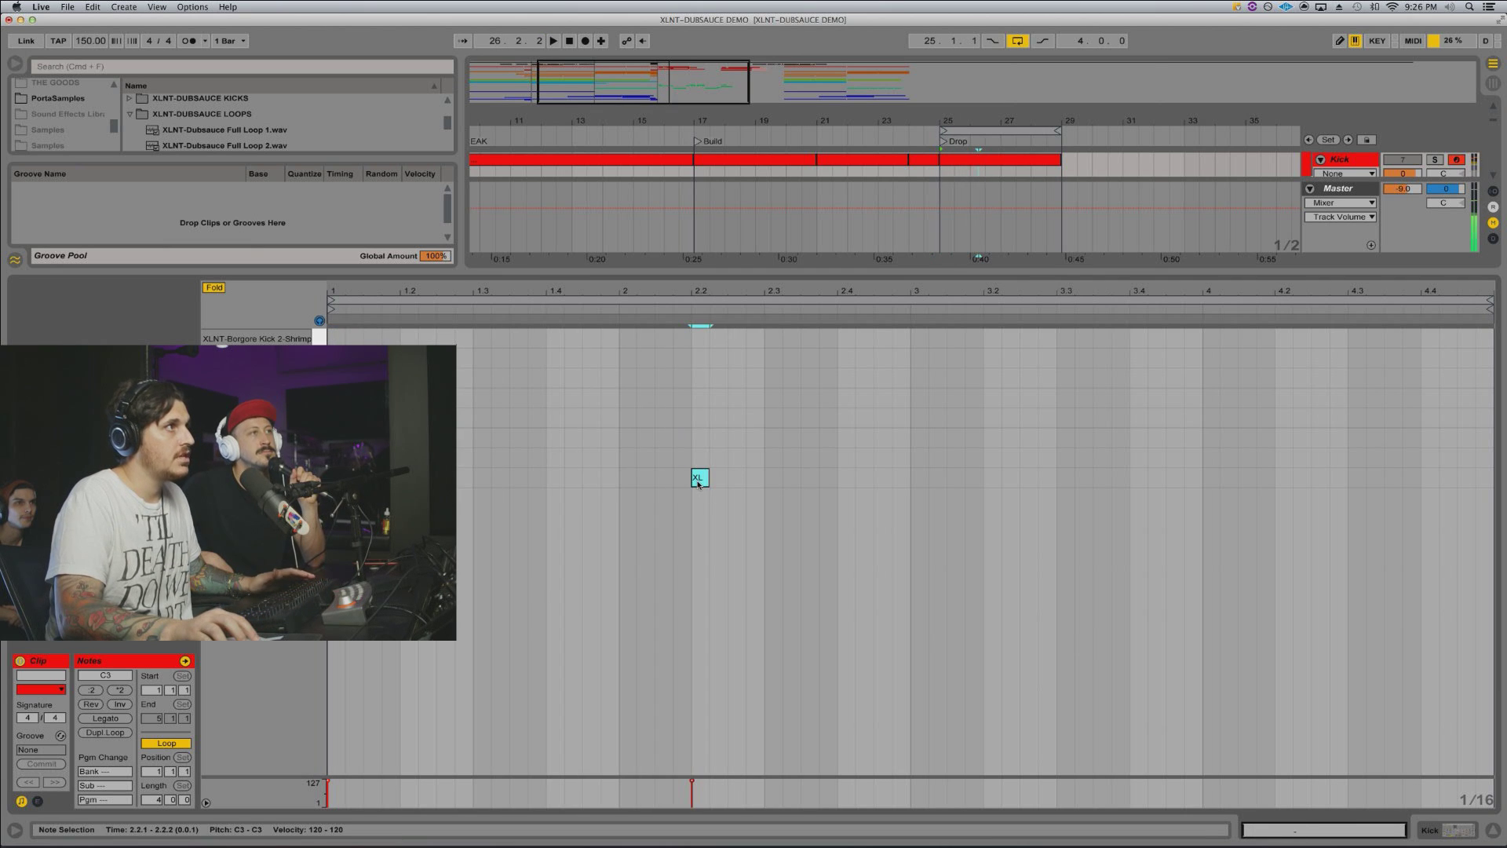
double_click(916, 481)
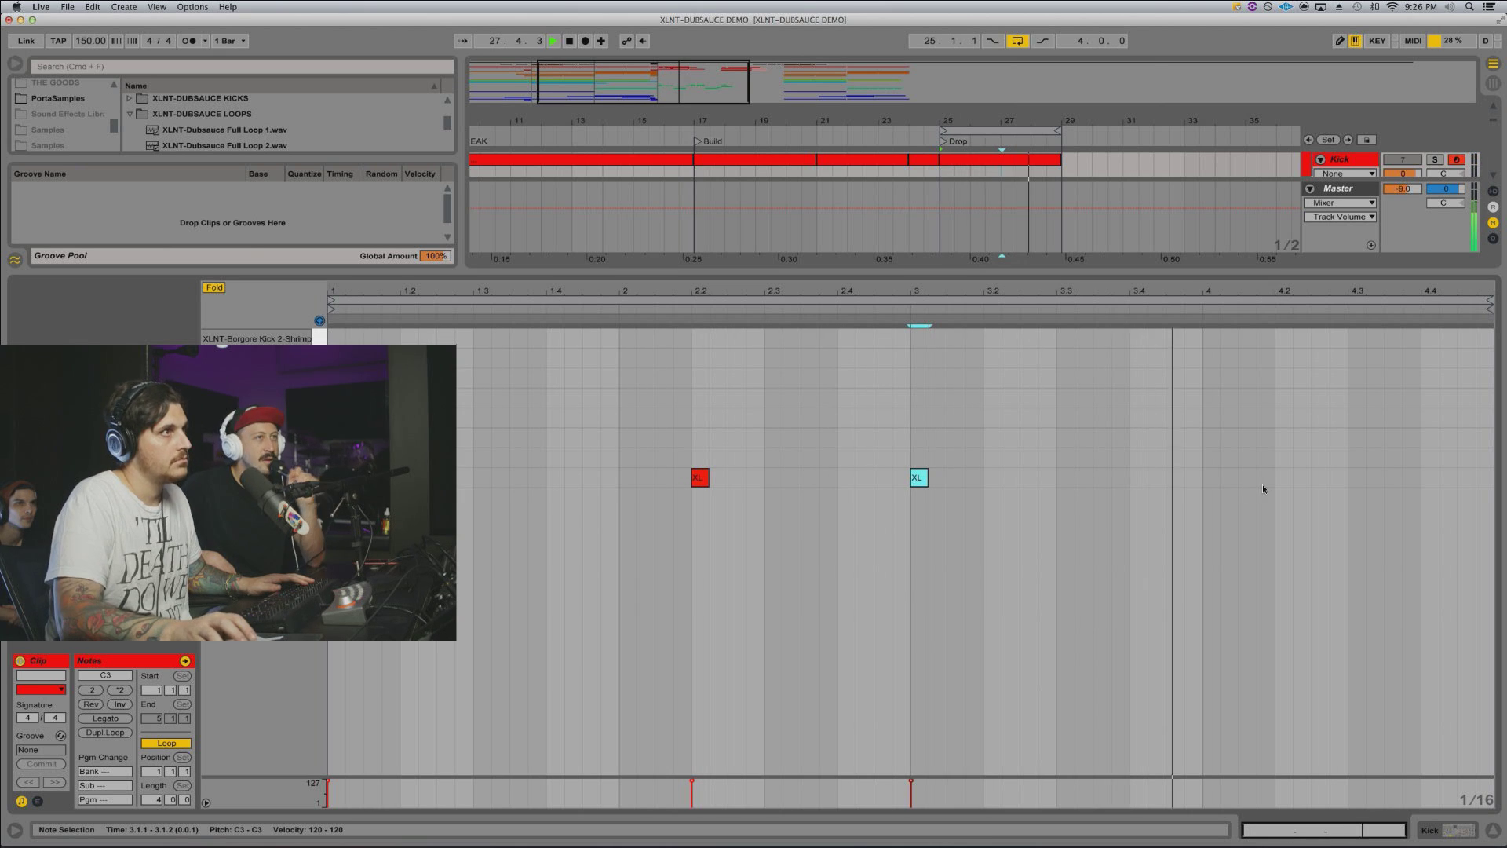
key("space")
Step: Add C3 kick notes at 4.1.1 and 4.2.4, and move the last one back to 4.2.1
left_click(1220, 486)
double_click(1213, 480)
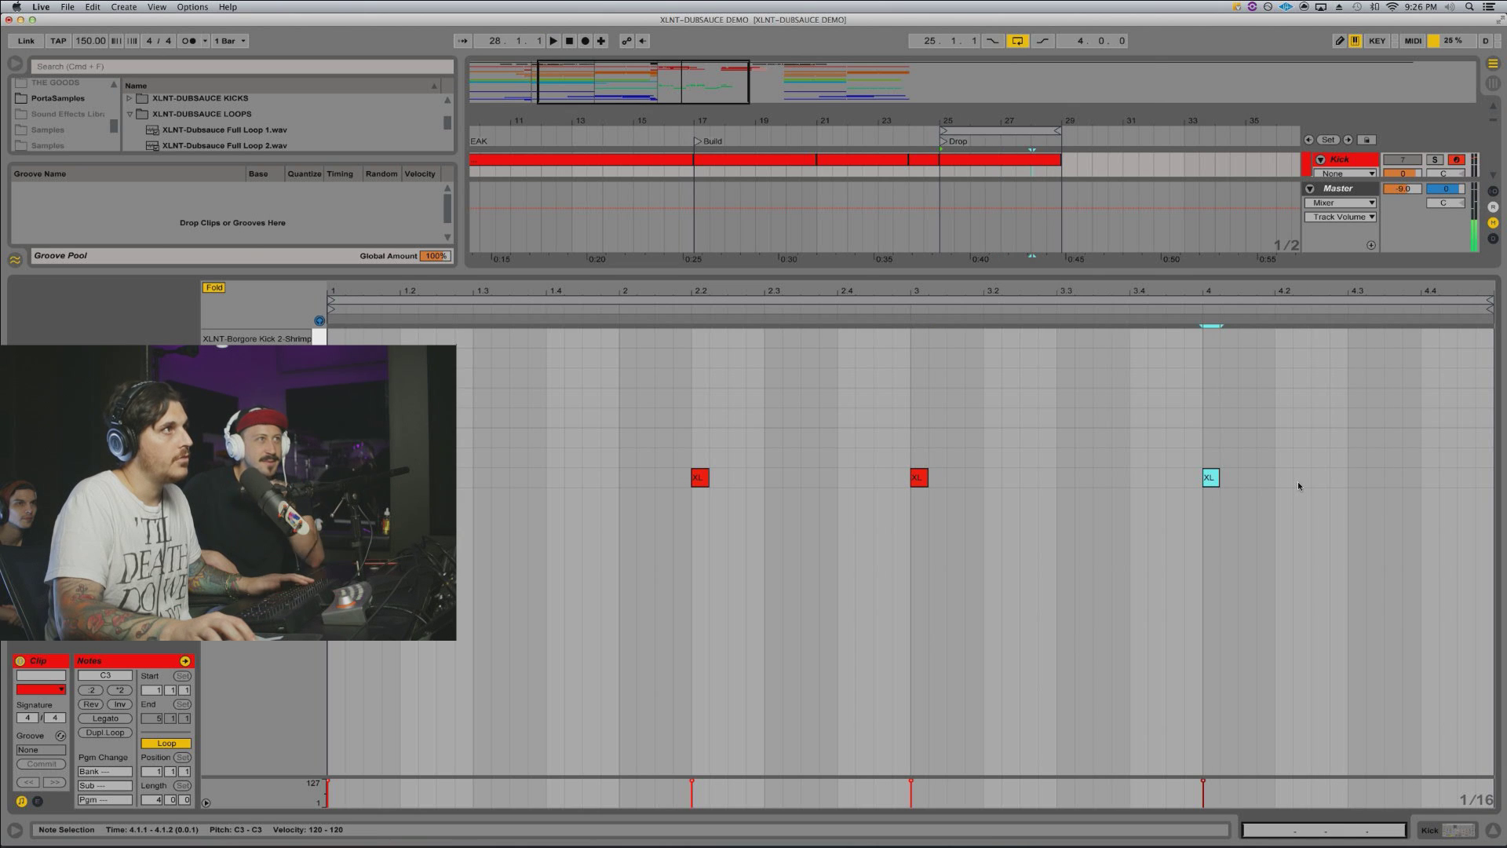
double_click(1336, 479)
key("space")
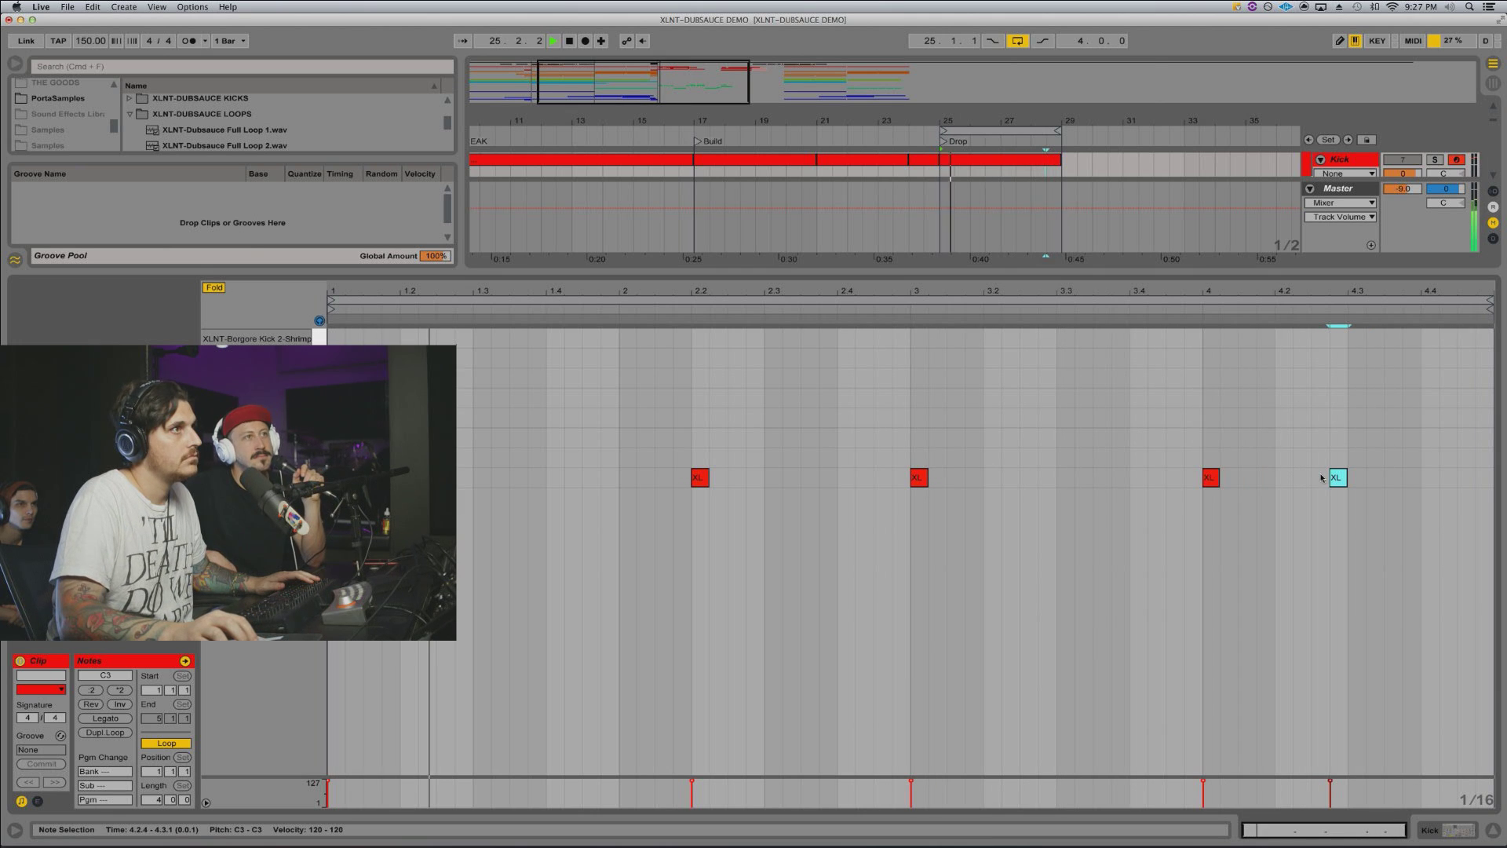
left_click_drag(1336, 477, 1282, 477)
Step: Close the note editor and add the Kick track to the soloed tracks
scroll(1161, 230, "down", 1)
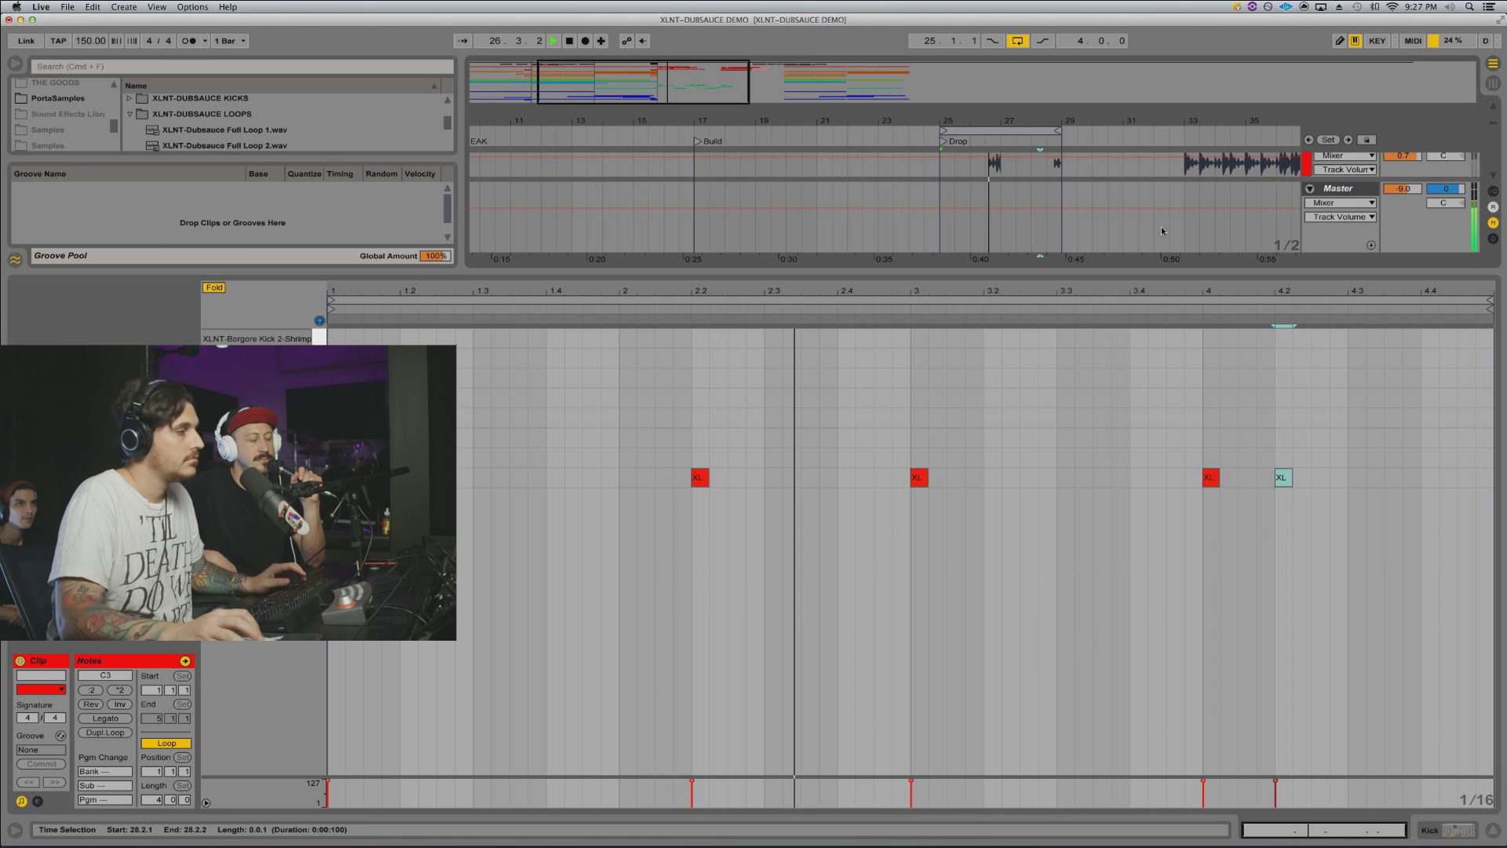
scroll(1161, 231, "down", 1)
key("shift+Tab")
scroll(1143, 220, "up", 3)
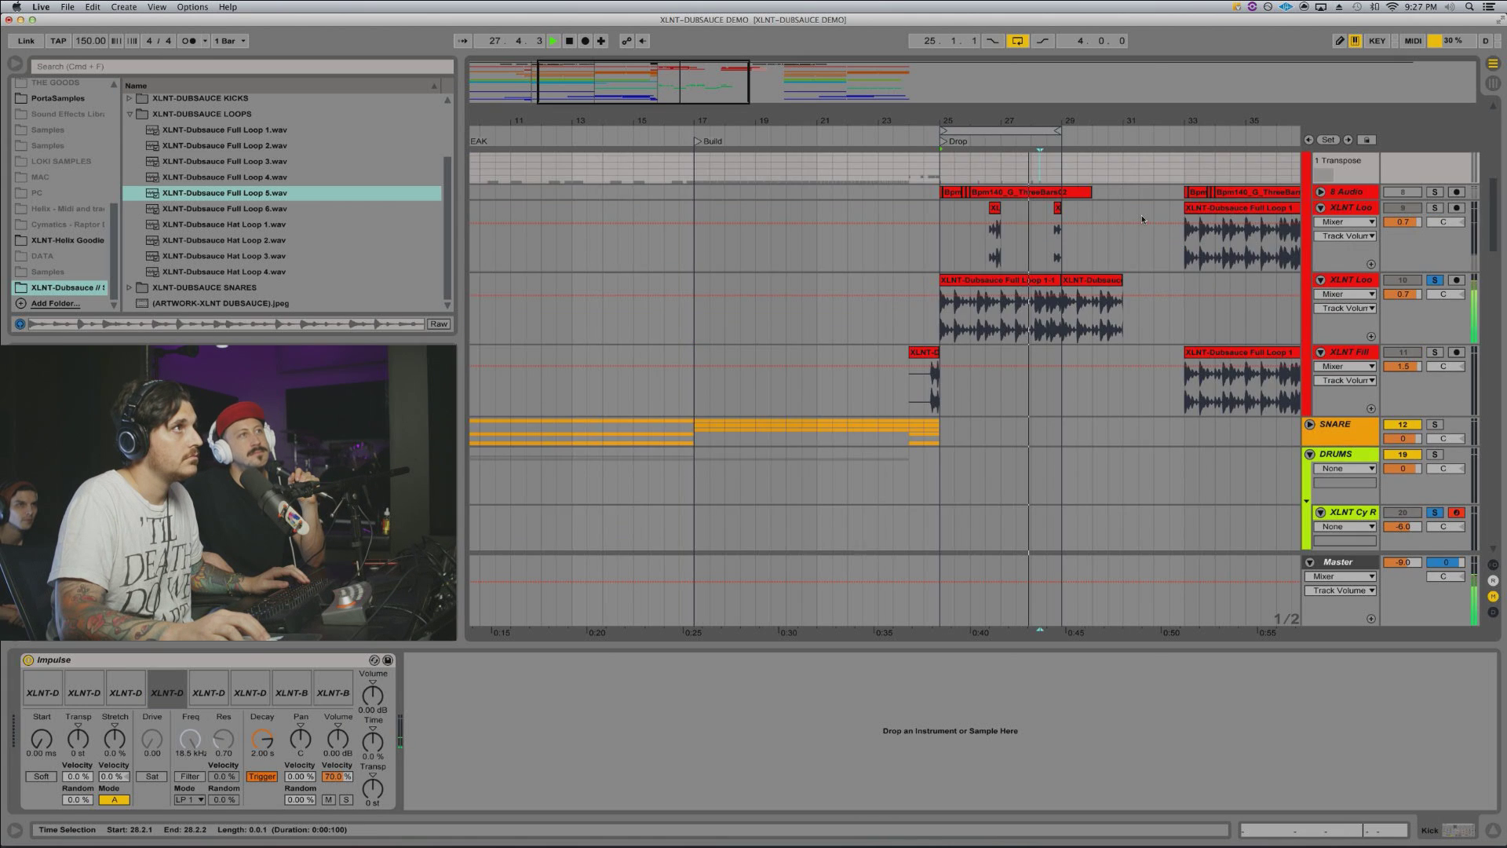
scroll(1142, 219, "up", 3)
left_click(1435, 193, "super")
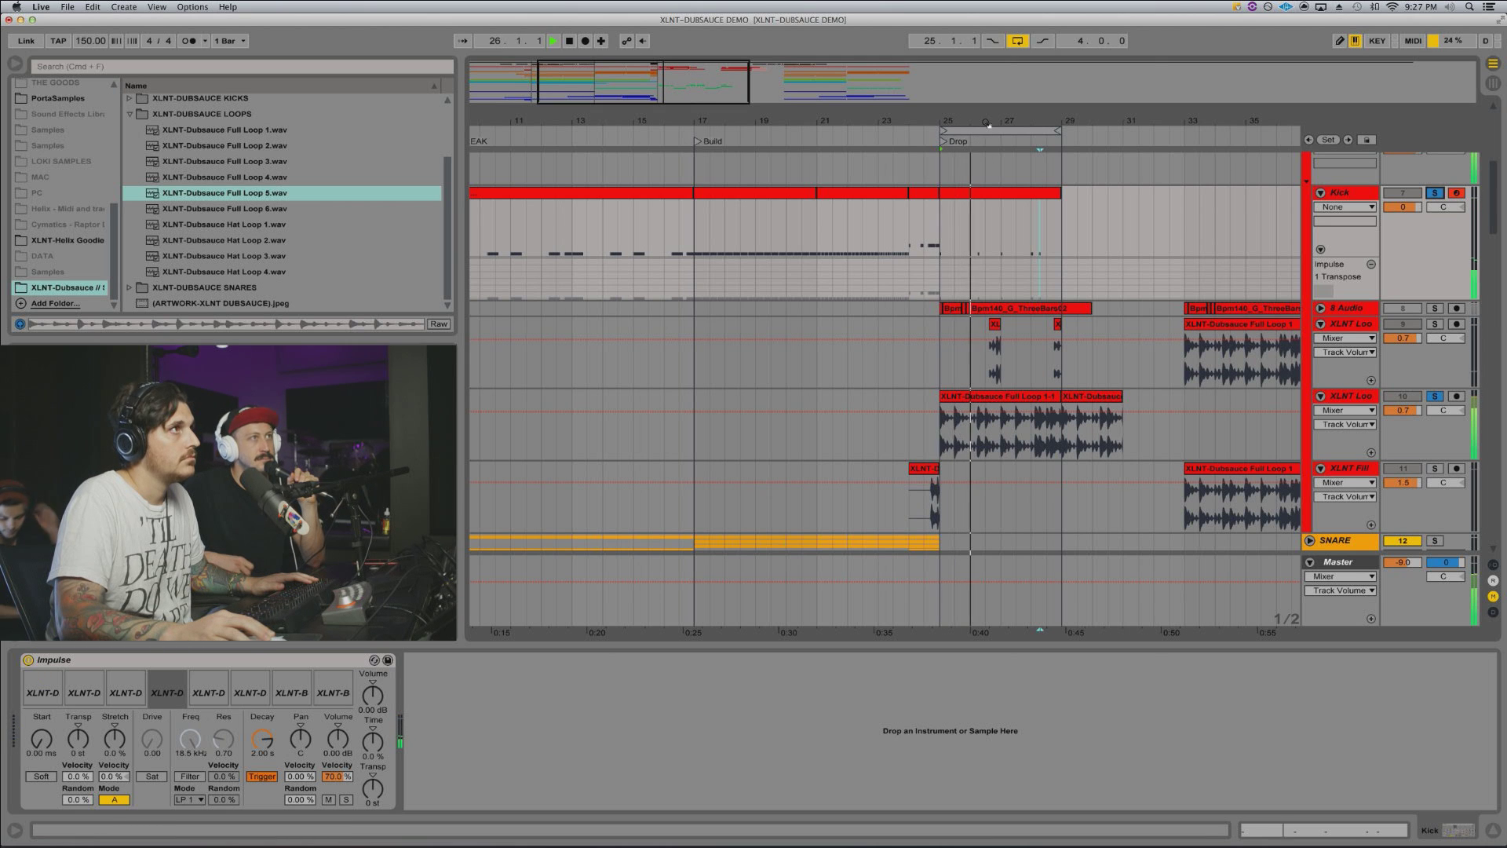
Step: Shift the two-sixteenth Kick segment at the start of bar 28 so it begins at 28.1.3
mouse_move(987, 121)
left_mouse_down()
mouse_move(987, 182)
mouse_move(990, 124)
left_mouse_up()
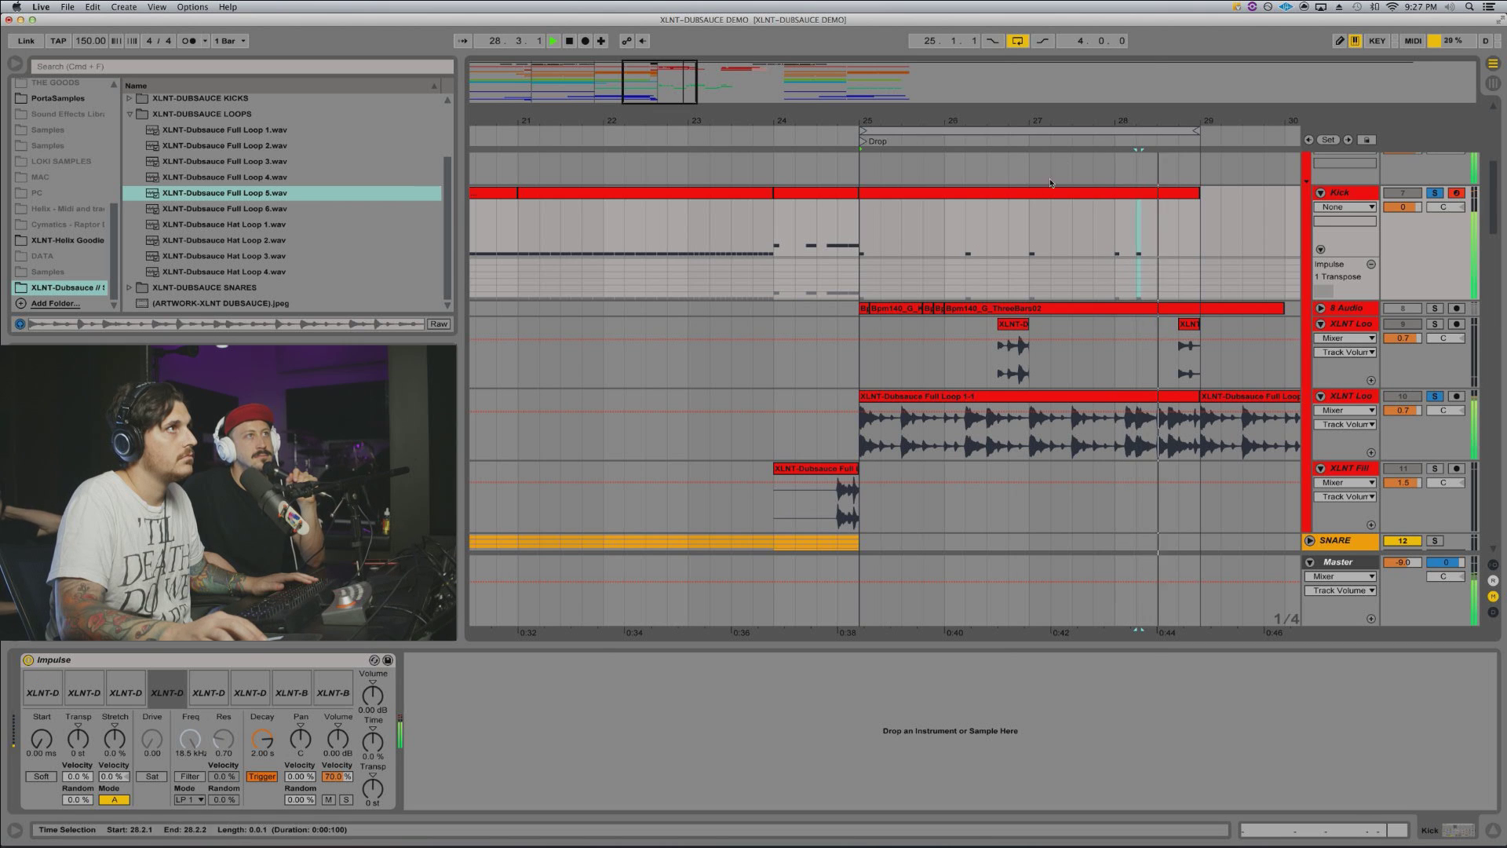
left_click_drag(1105, 124, 1104, 158)
key("space")
left_click_drag(1142, 212, 1171, 195)
key("space")
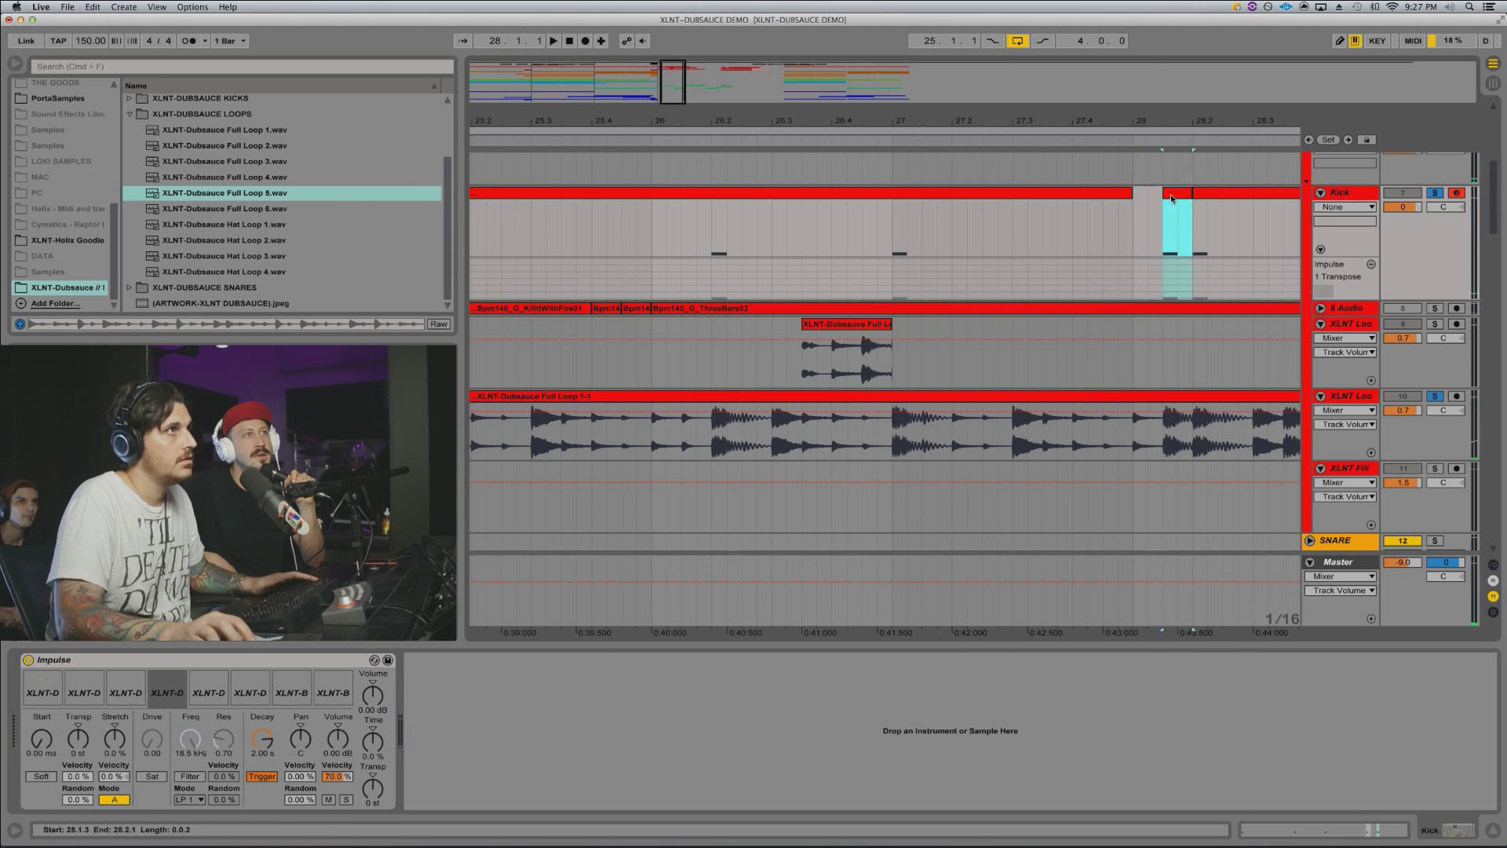
Step: Play the revised kick pattern and consolidate the Kick segments from 25.1.1 to 29.1.1 into one clip
scroll(1170, 194, "left", 3)
key("space")
key("space")
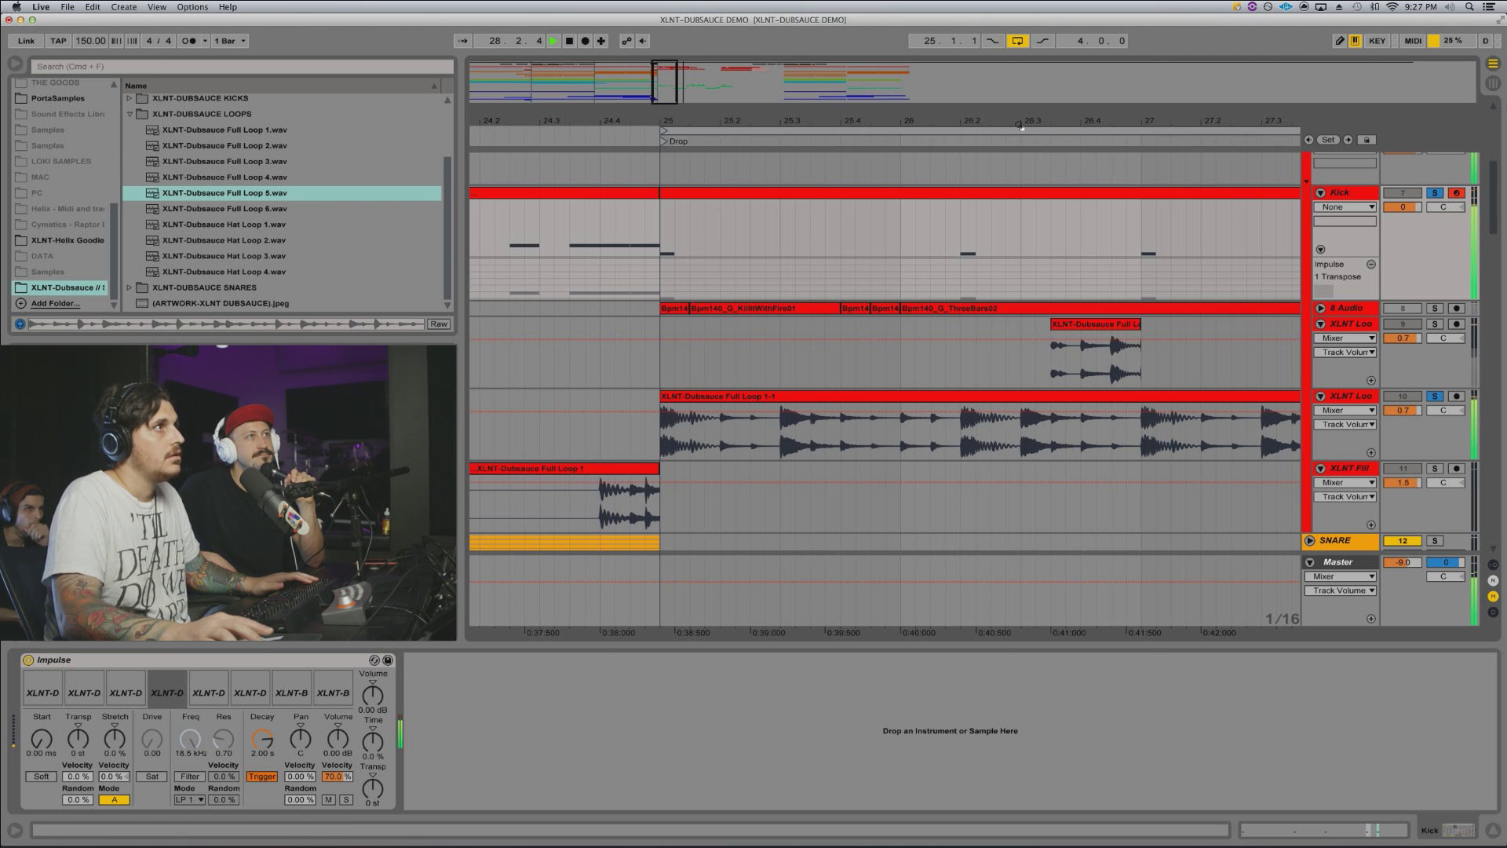
left_click_drag(1020, 126, 1020, 77)
key("space")
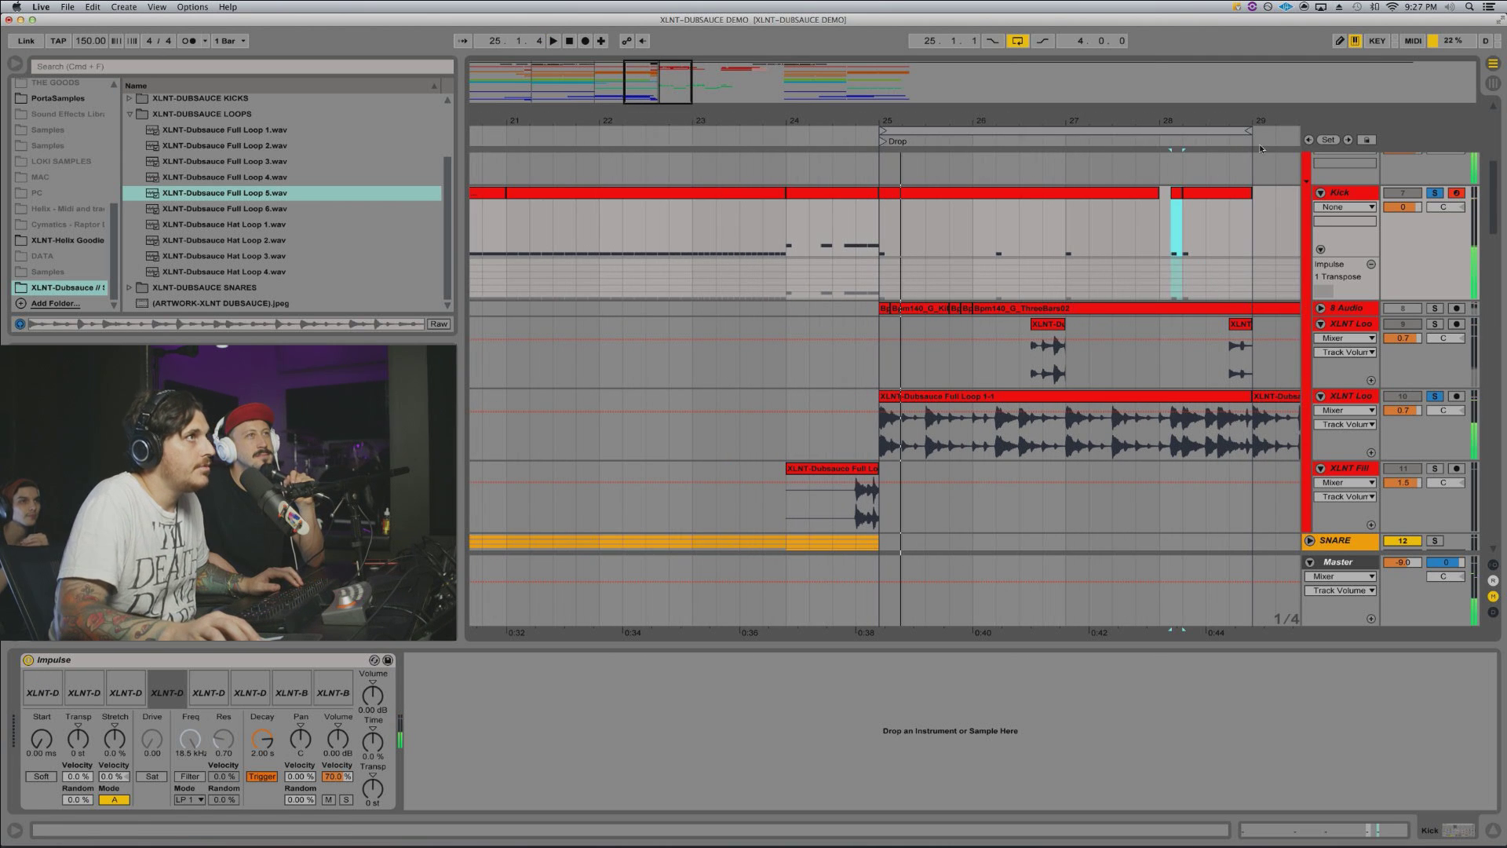
left_click_drag(1260, 208, 885, 207)
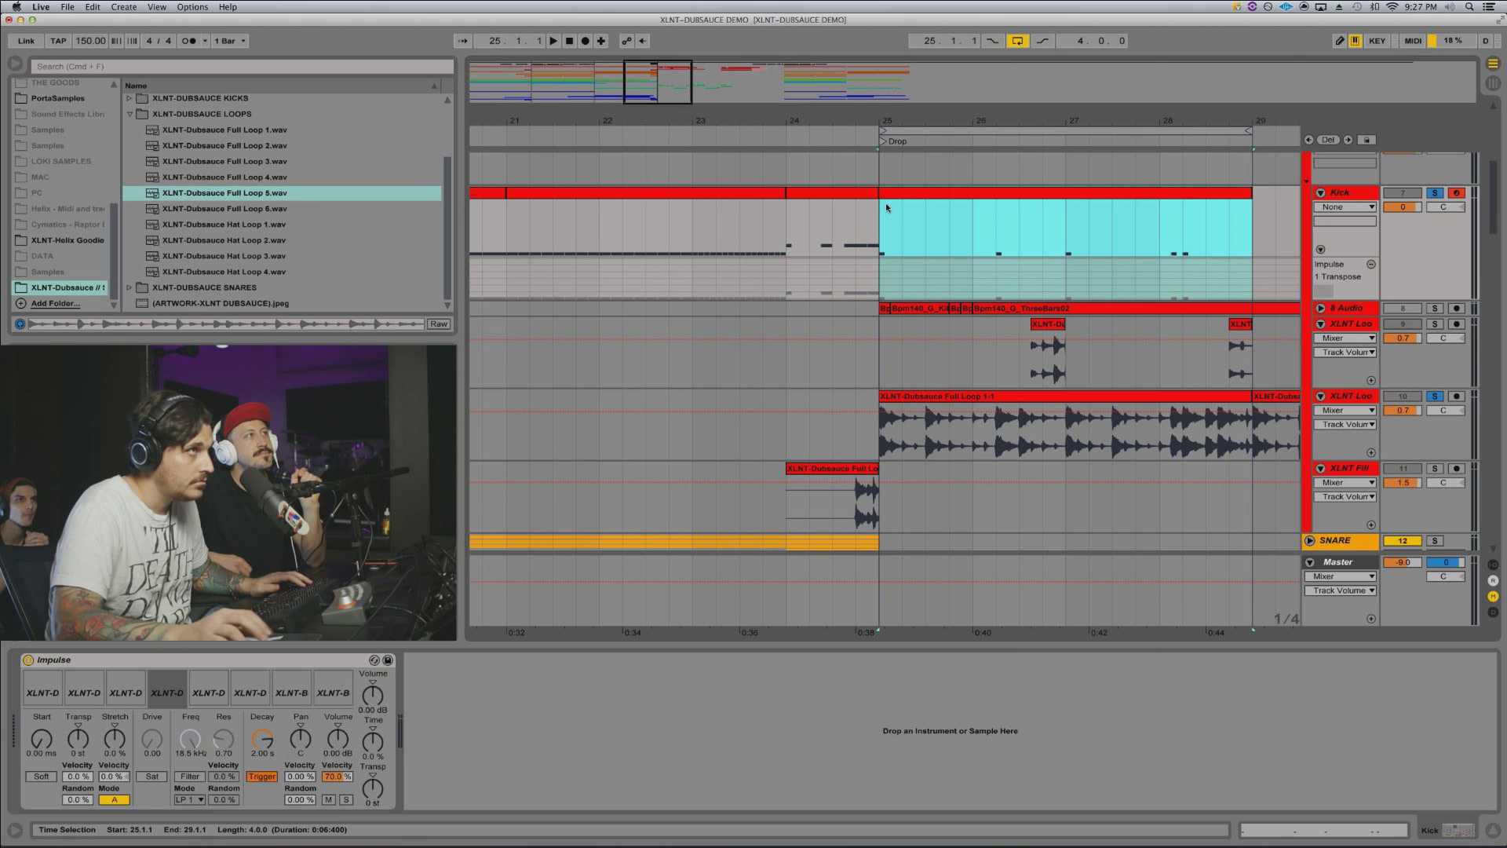
Step: Create an empty MIDI clip on the XLNT Cy R track from 25.1.1 to 29.1.1
scroll(885, 202, "down", 5)
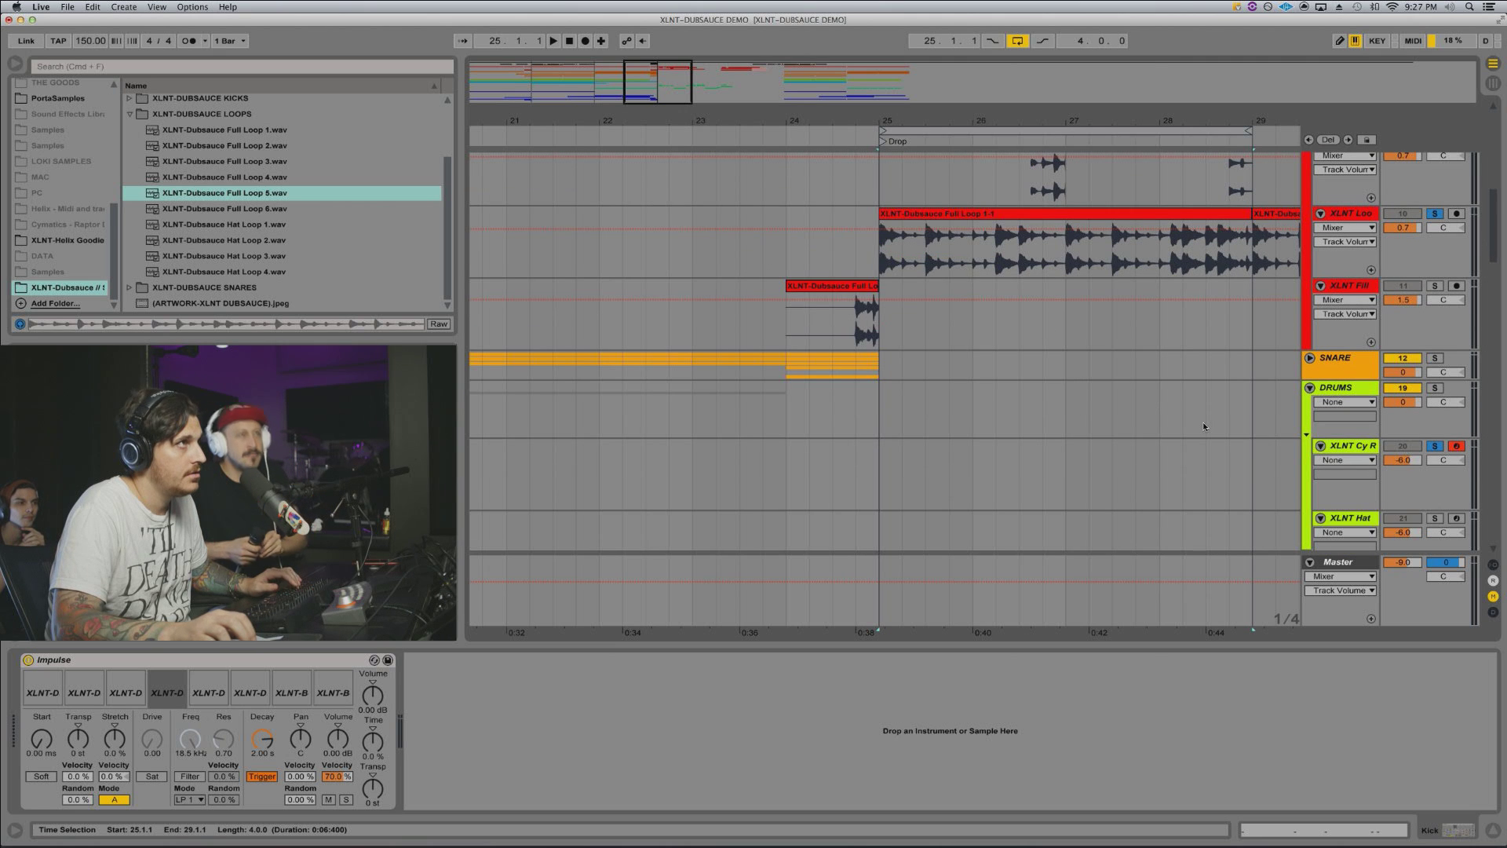
scroll(1039, 391, "up", 5)
scroll(920, 356, "down", 10)
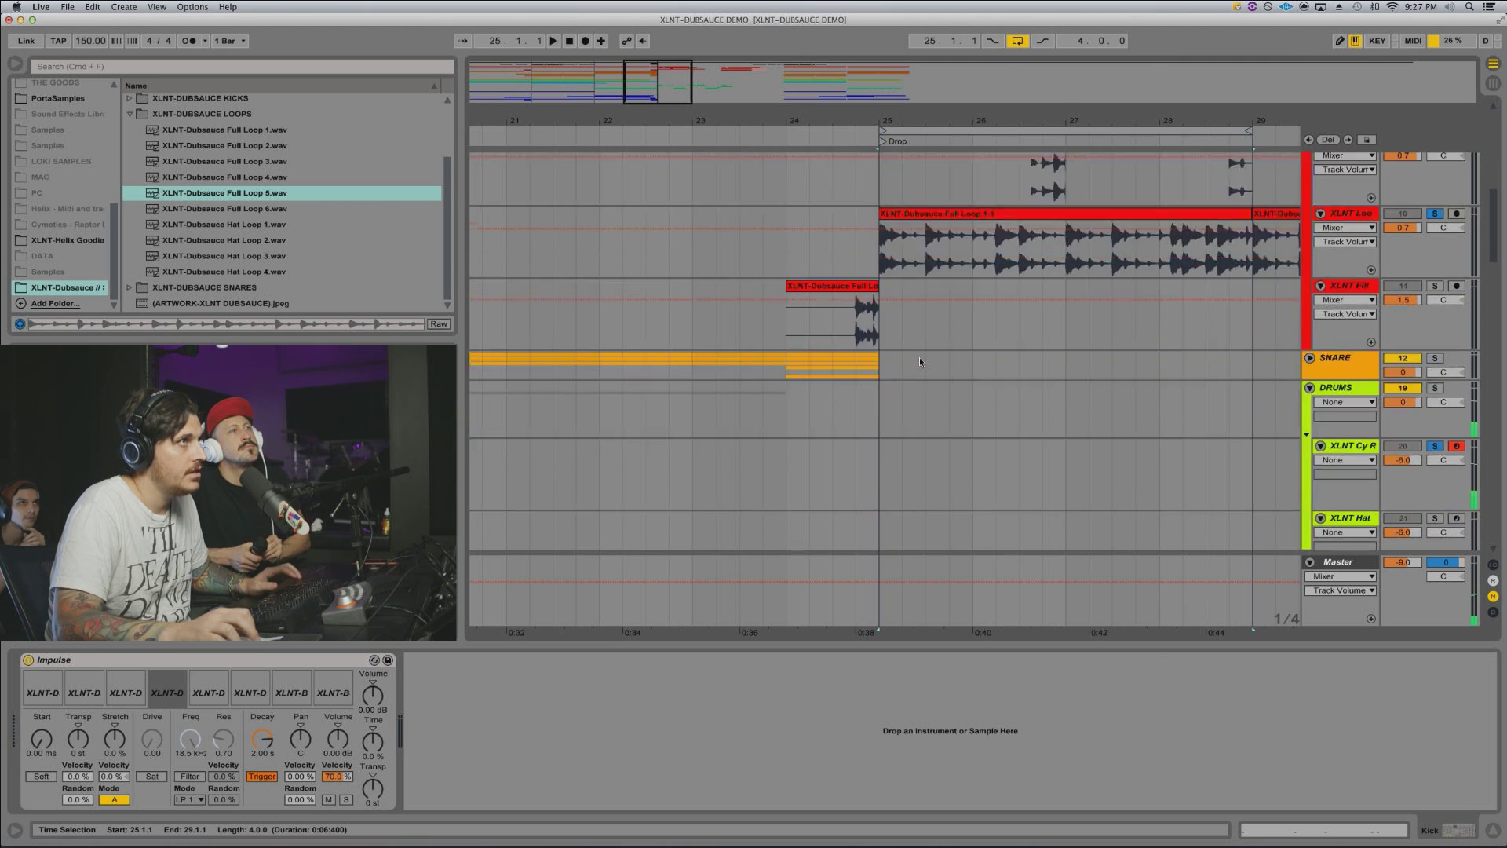
scroll(915, 345, "up", 1)
left_click_drag(892, 265, 1242, 264)
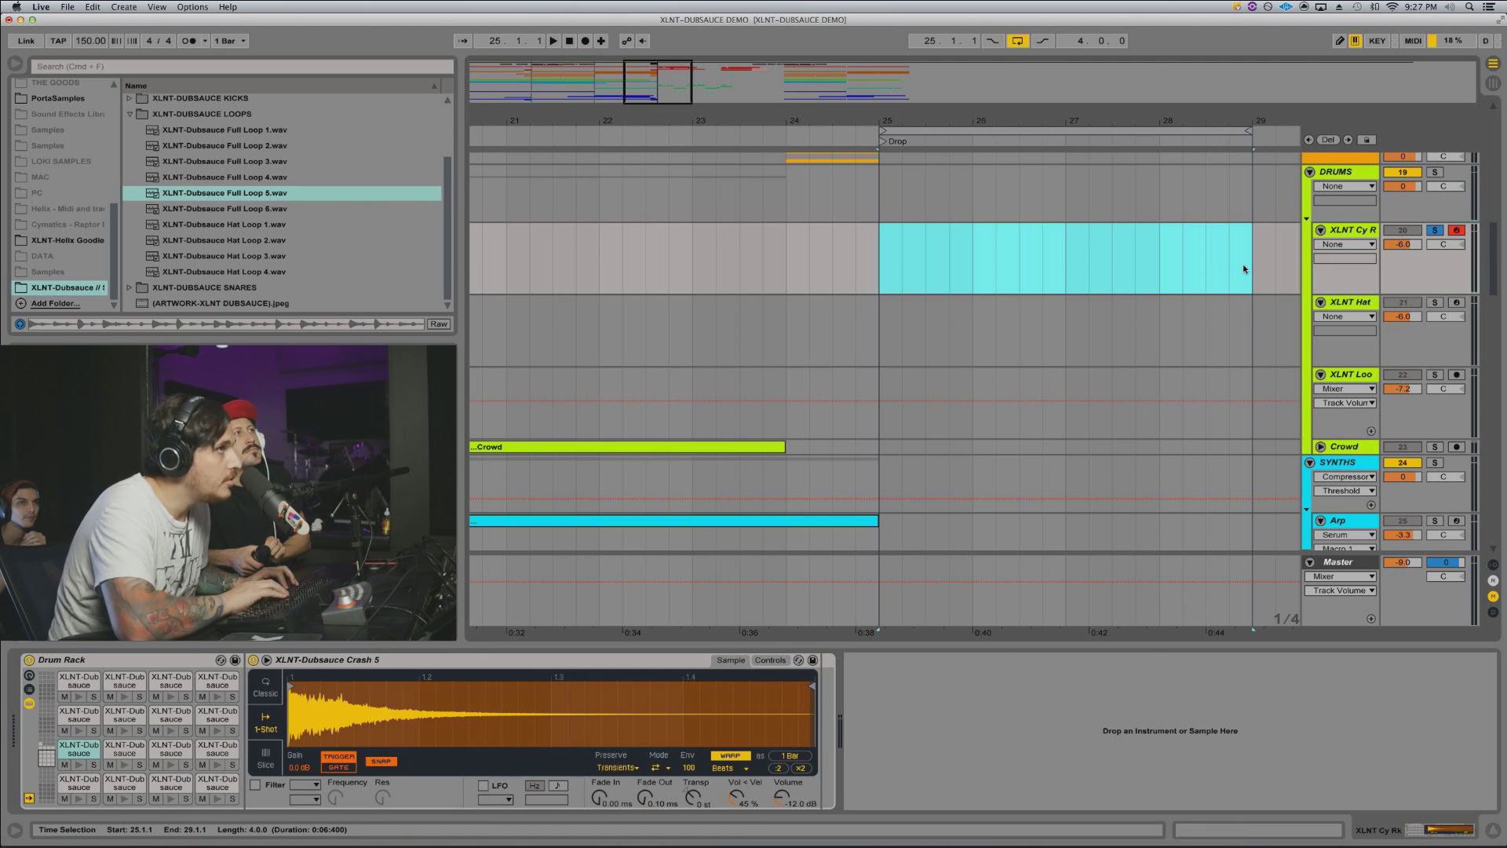
key("super+shift+m")
Step: Audition the Drum Rack's crash samples and add a one-bar XLNT-Dubsauce Crash 5 note at 1.1.1 in the new clip
key("a")
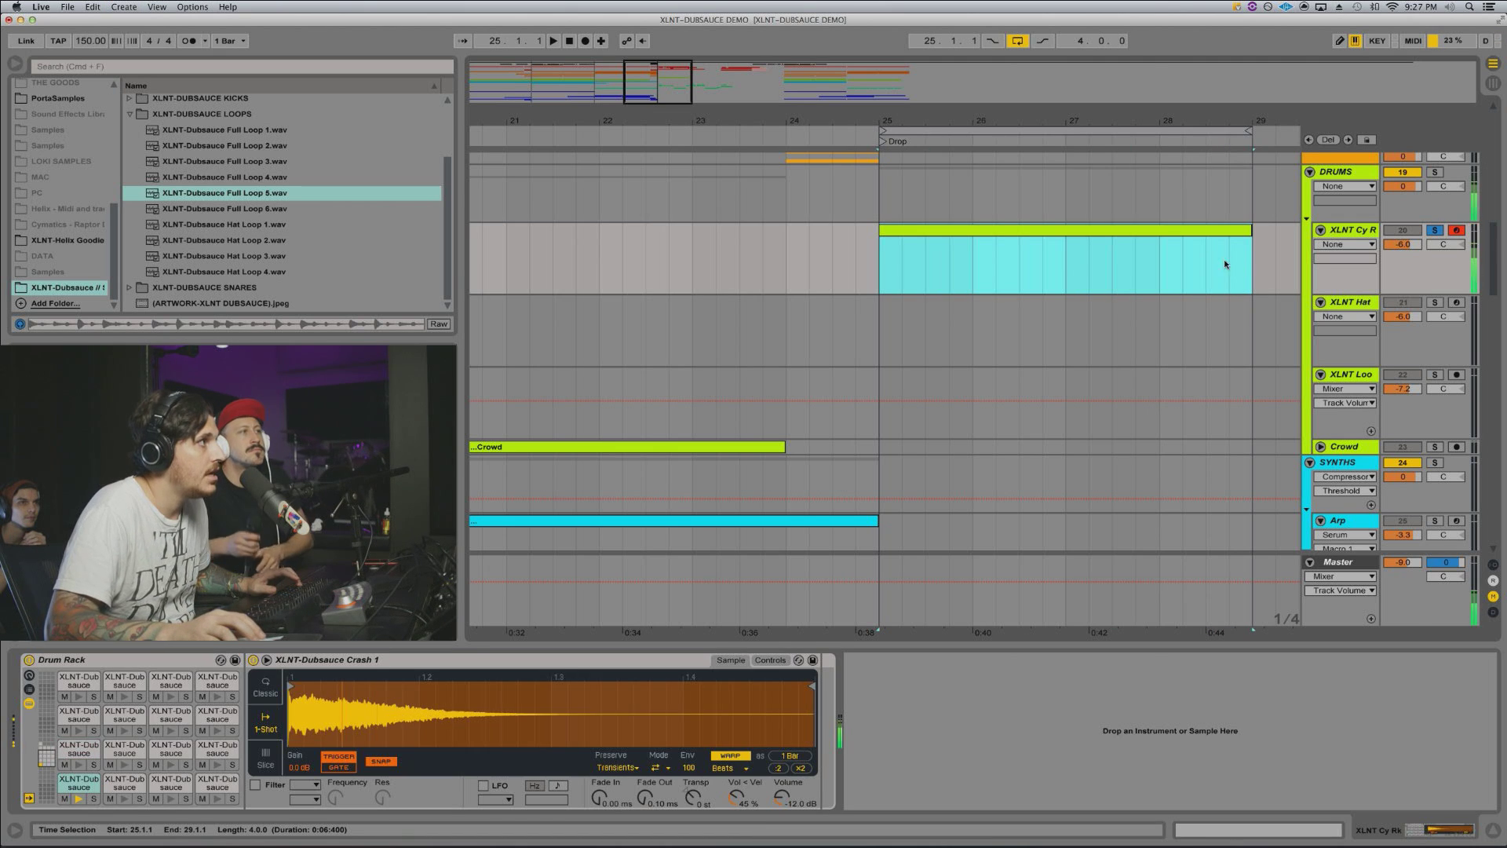
key("s")
key("d")
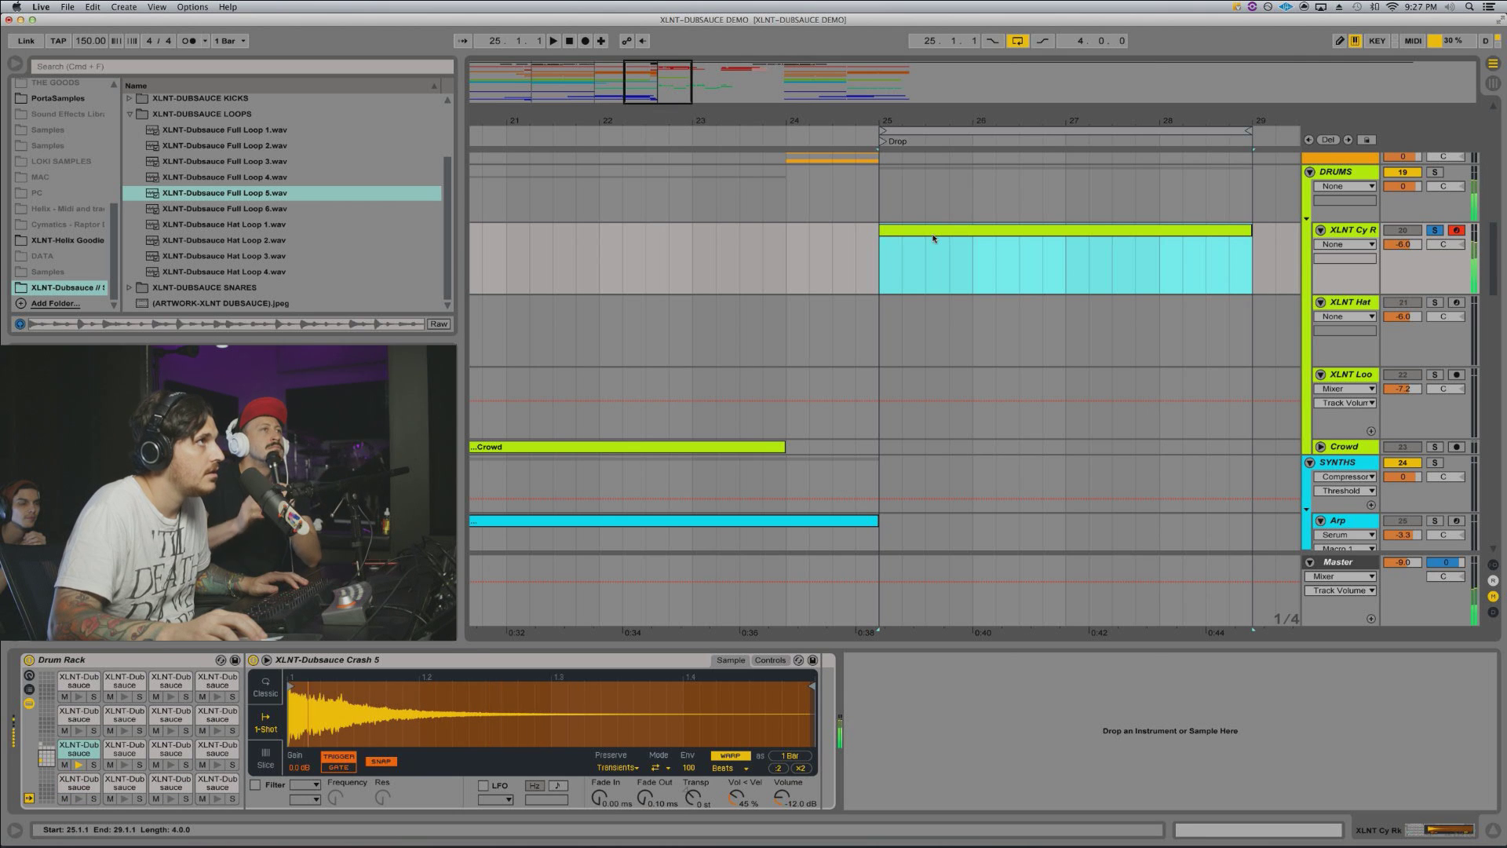
double_click(917, 229)
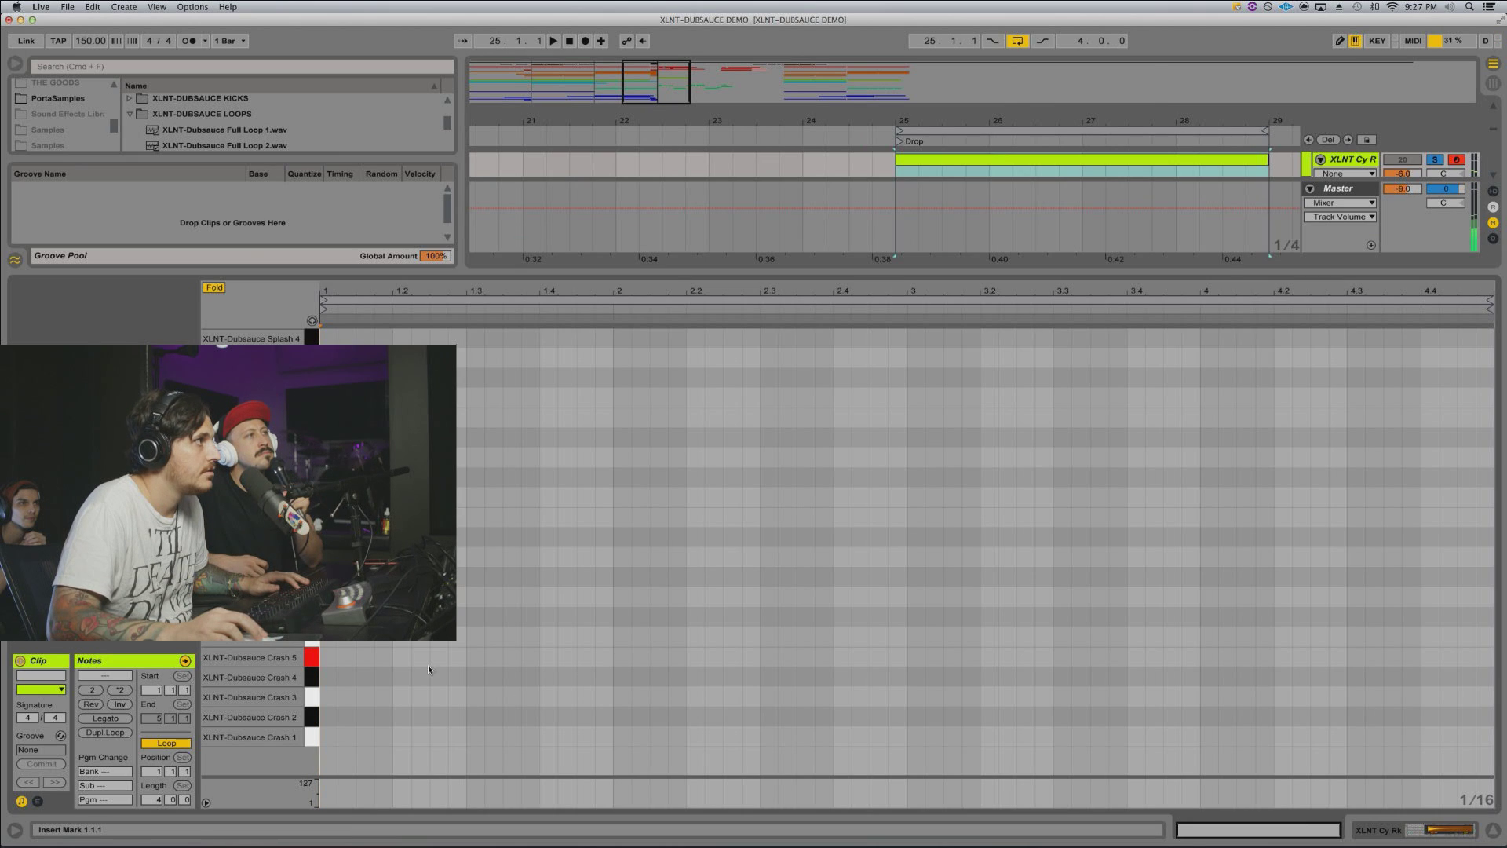
double_click(330, 658)
left_click_drag(338, 659, 614, 662)
Step: Listen to the drop with the crash and close the note editor
key("space")
key("space")
key("shift+Tab")
scroll(938, 461, "up", 8)
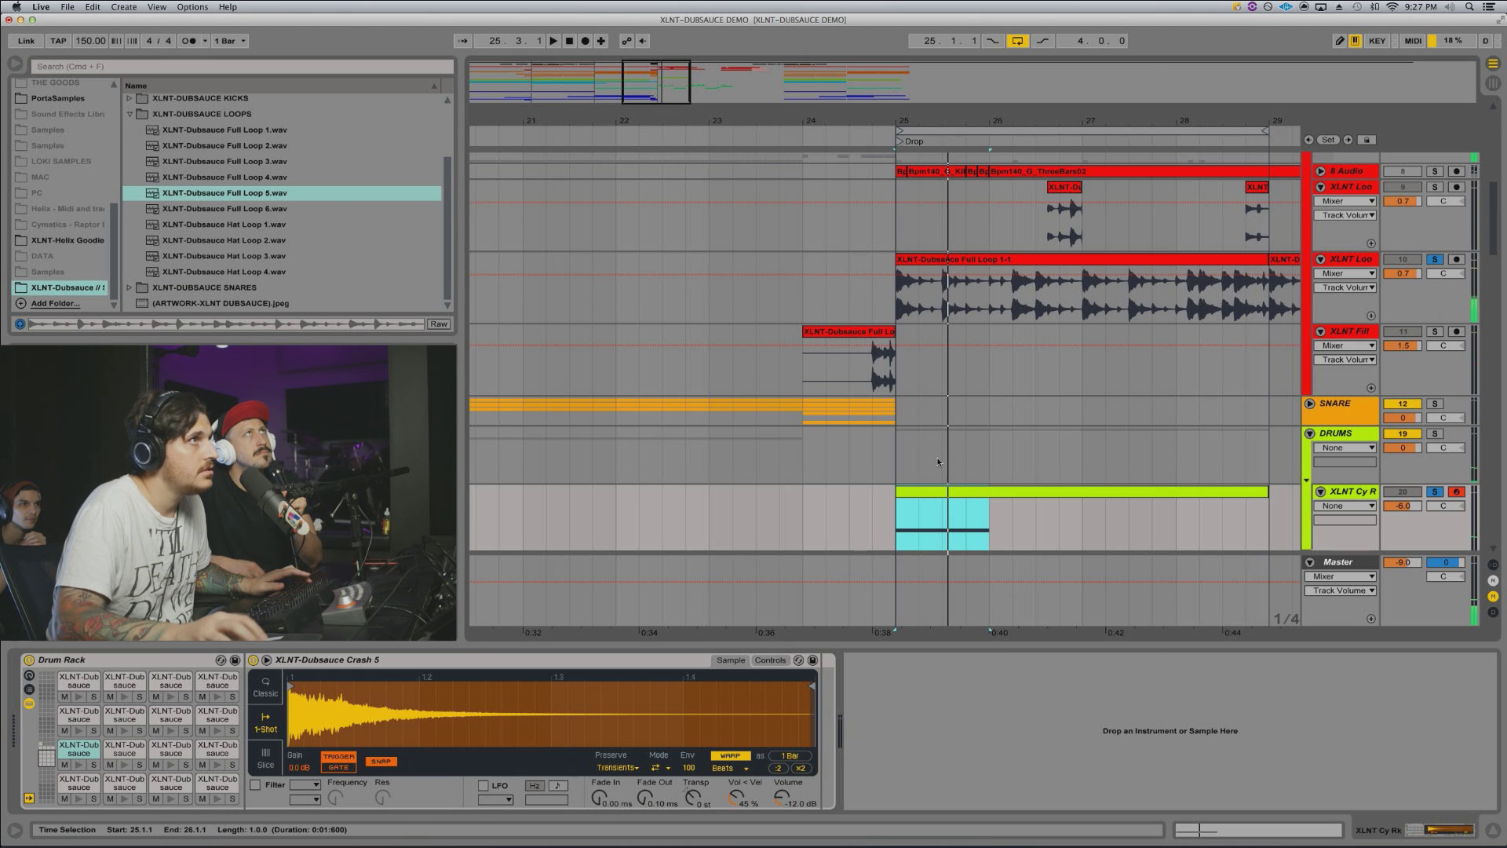
Step: Unsolo and mute the Full Loop 1 track, solo the XLNT Cy R track and play the drop
left_click(1434, 259)
key("space")
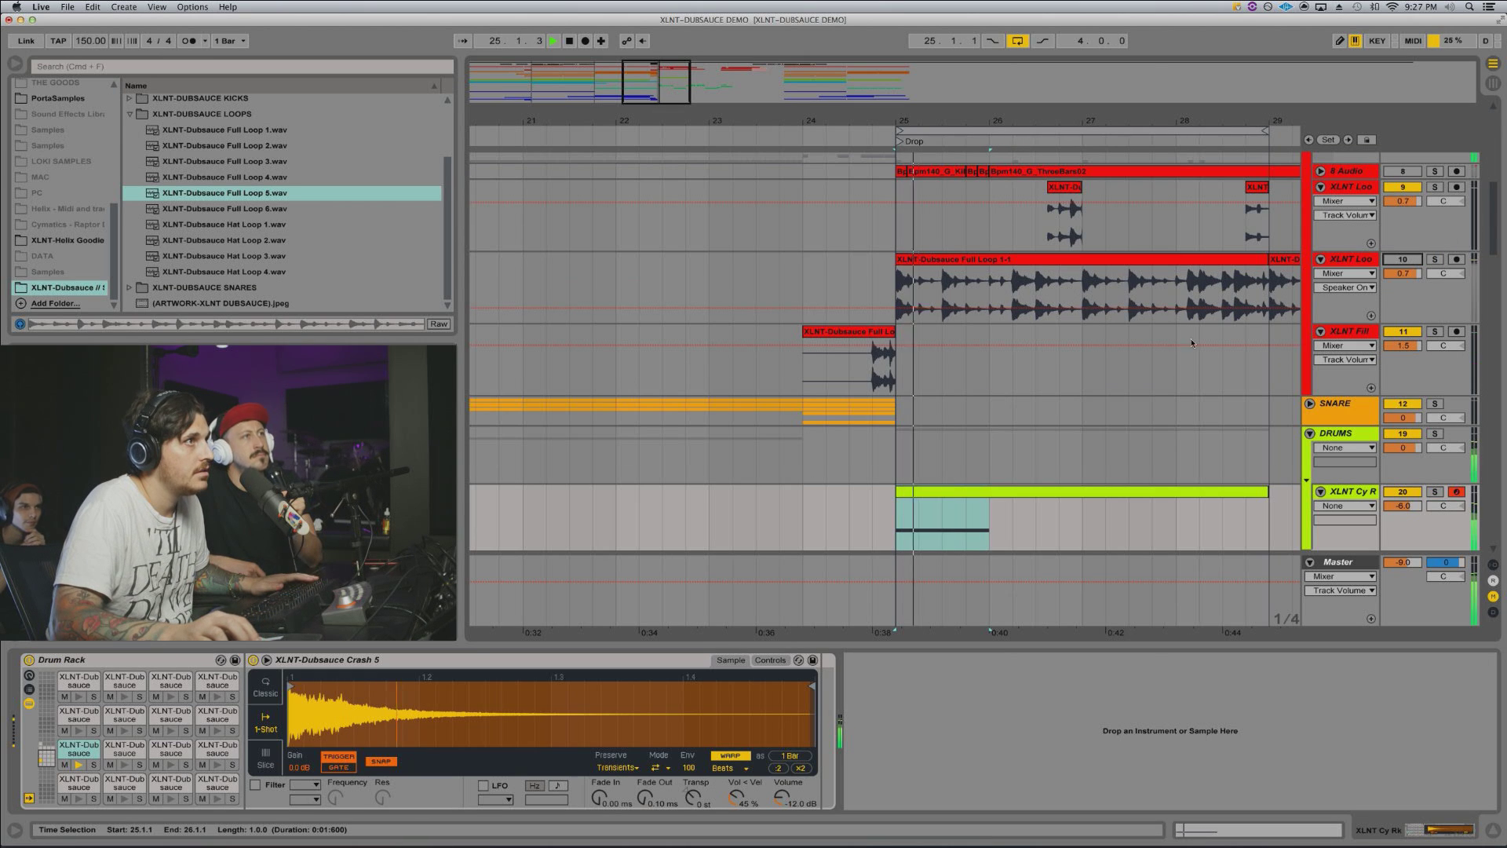
key("space")
scroll(1264, 401, "up", 5)
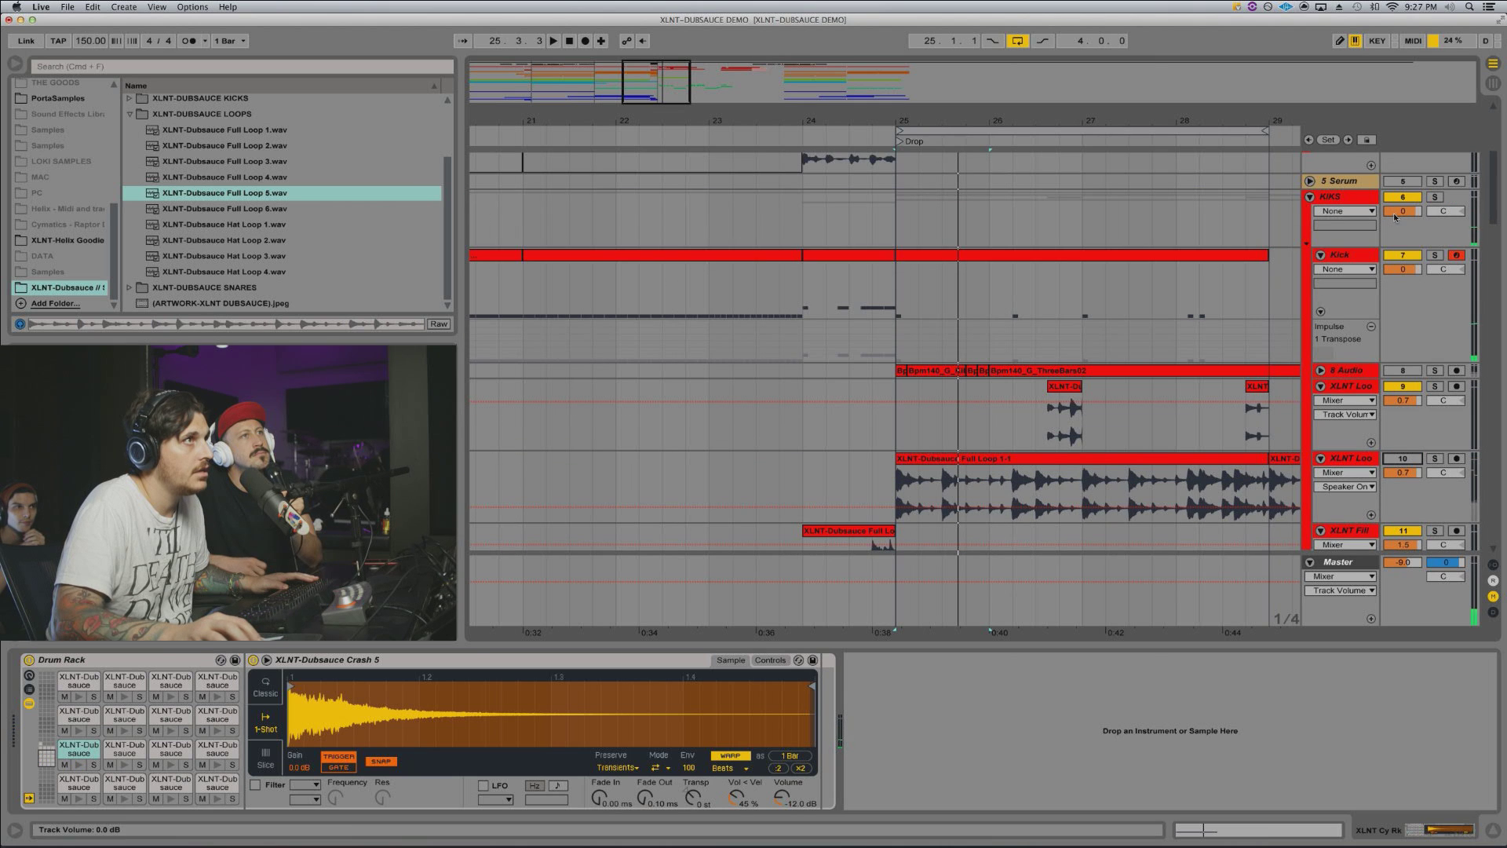
scroll(1156, 293, "down", 8)
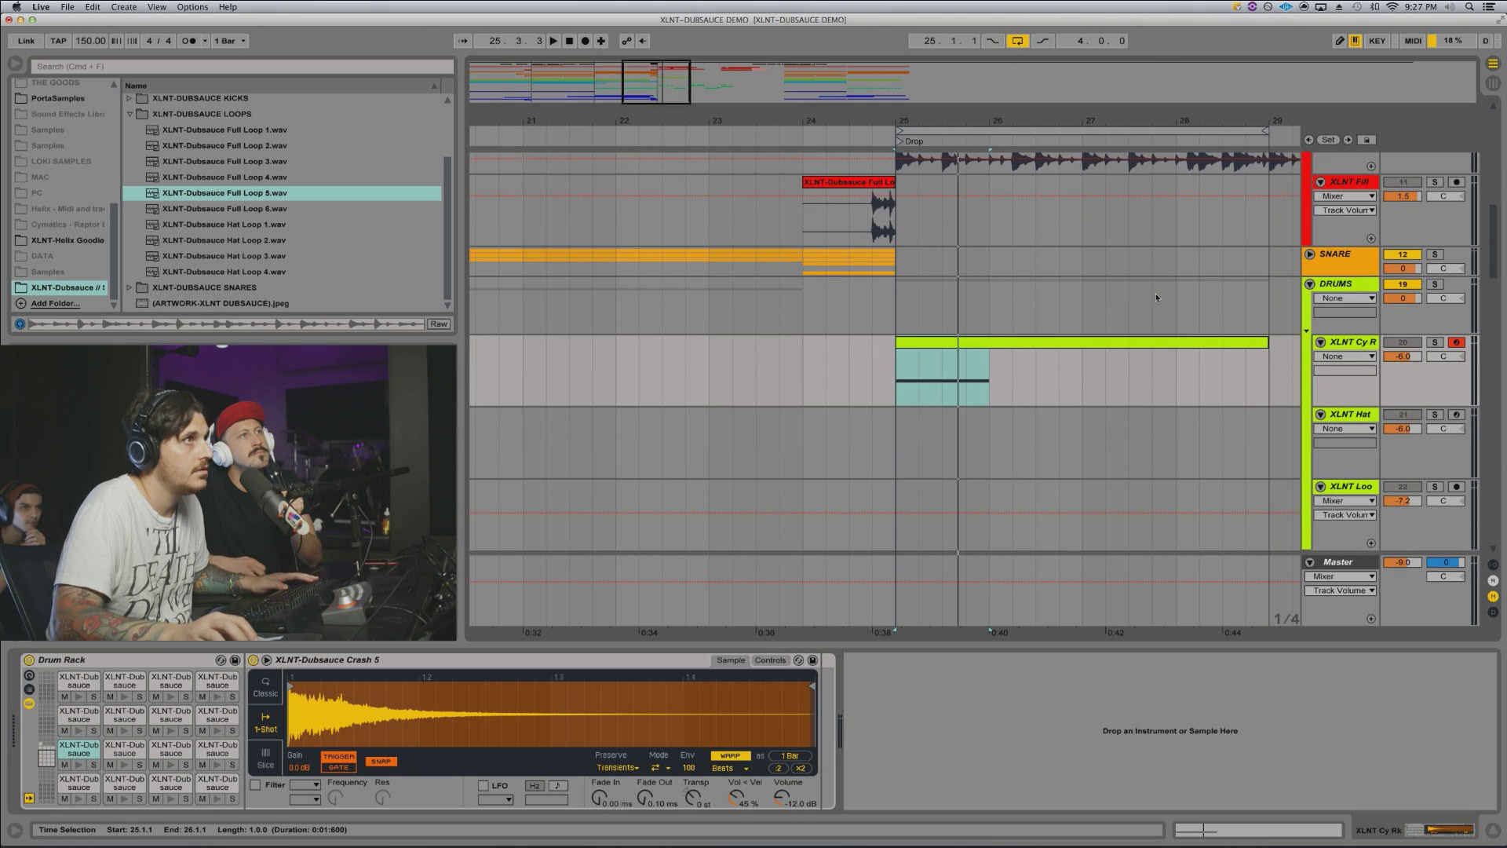
left_click(1434, 342)
key("space")
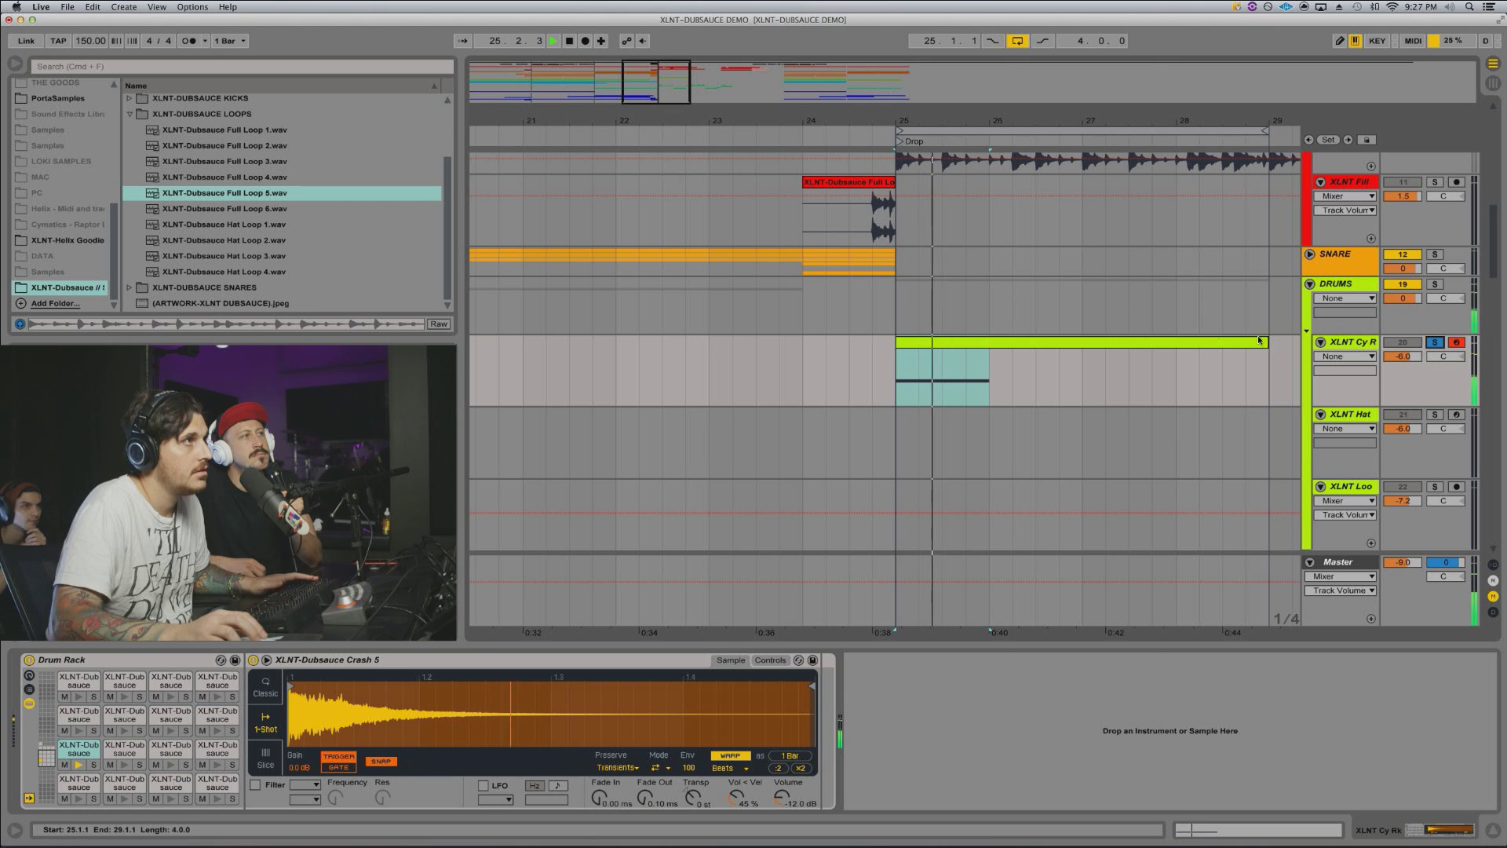
Step: Duplicate the one-bar Crash 5 note in the XLNT Cy R clip to bars 2, 3 and 4, and close the note editor
left_click(944, 343)
key("space")
double_click(945, 342)
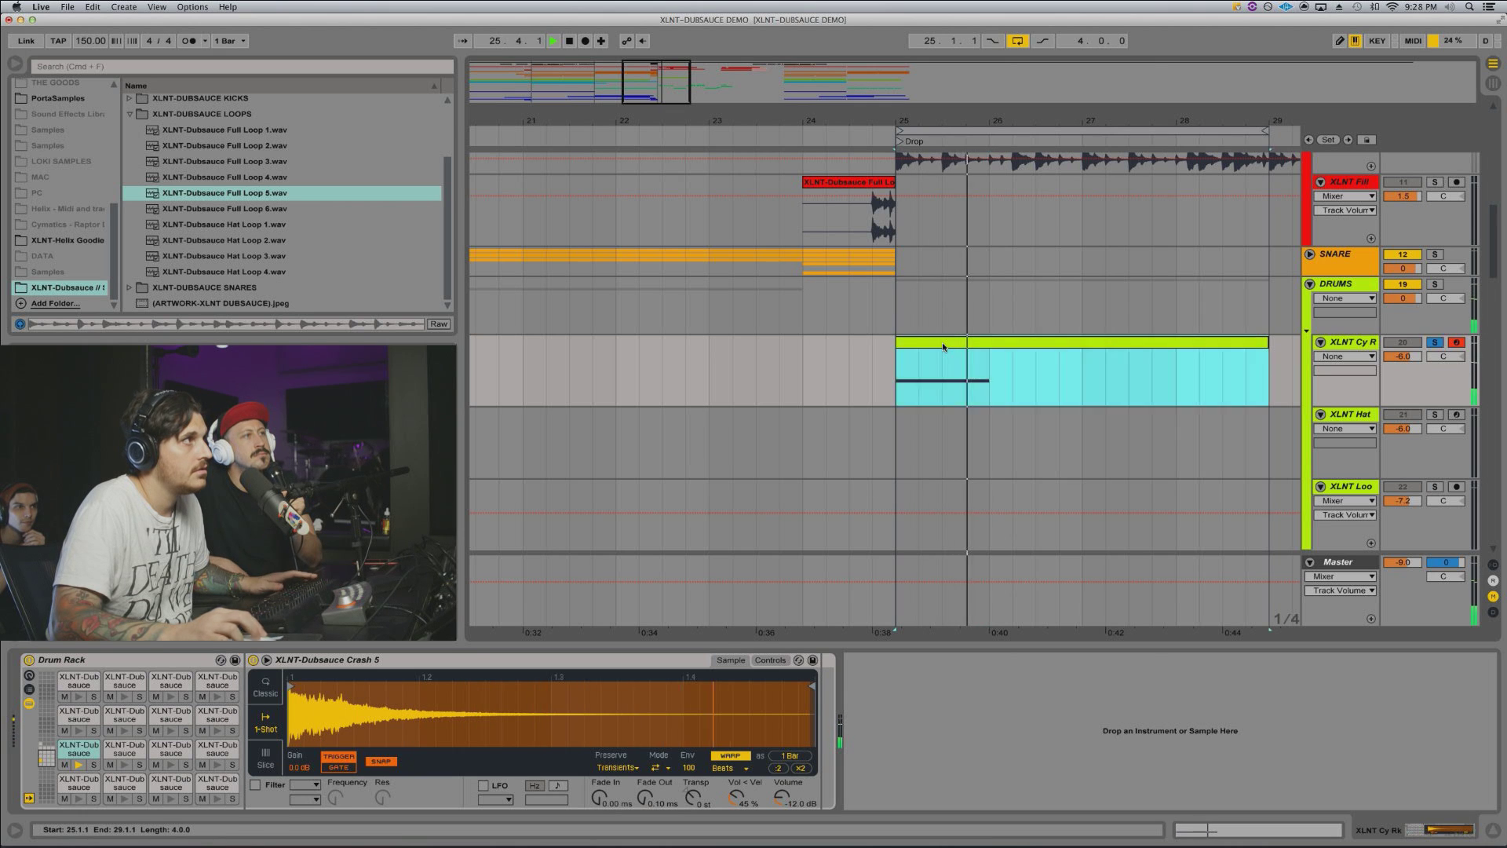
left_click_drag(511, 562, 451, 691)
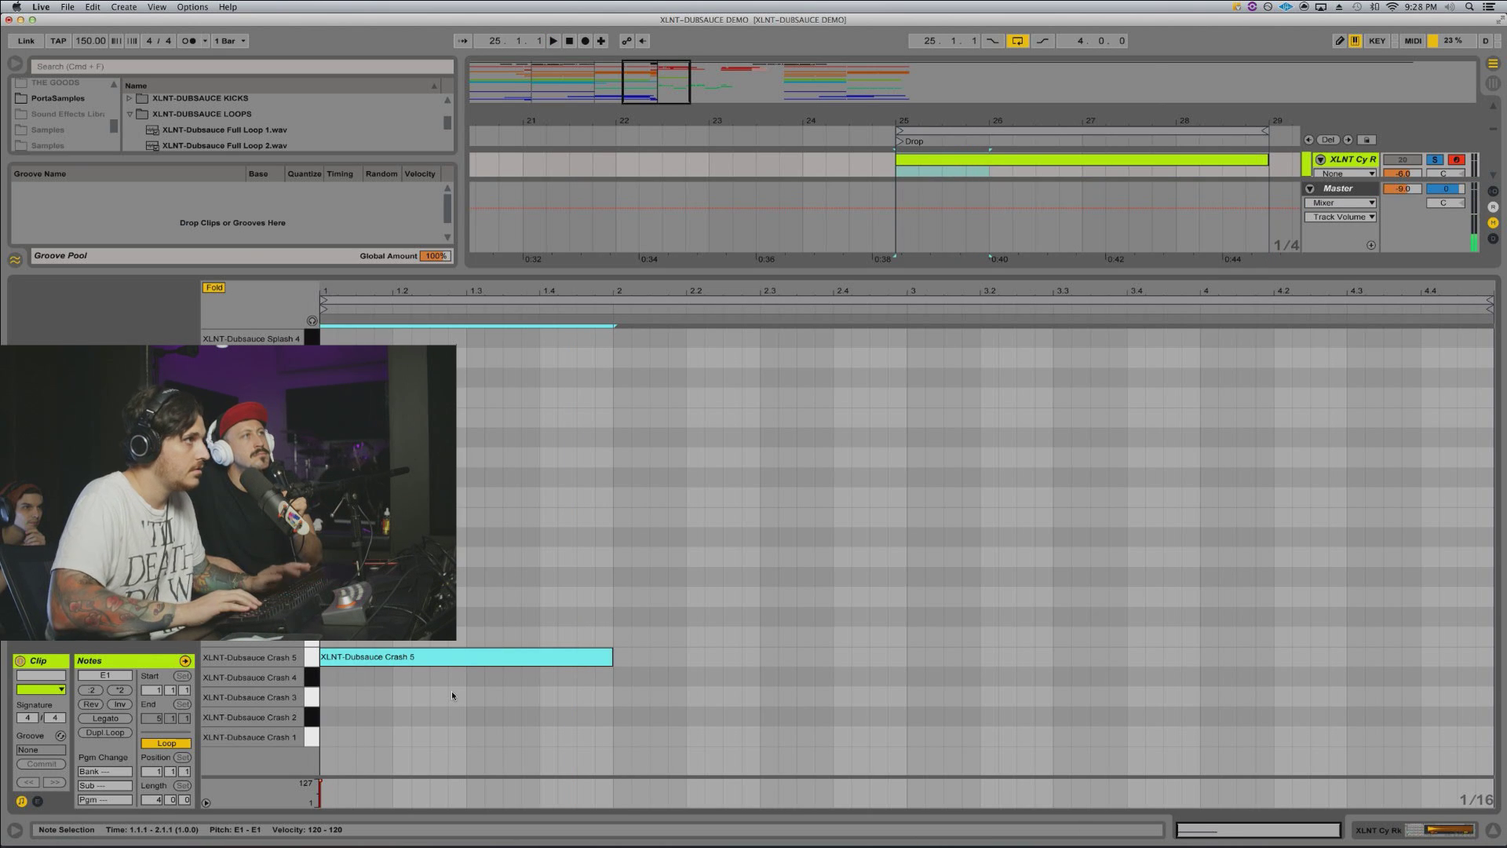
key("ctrl+d")
key("space")
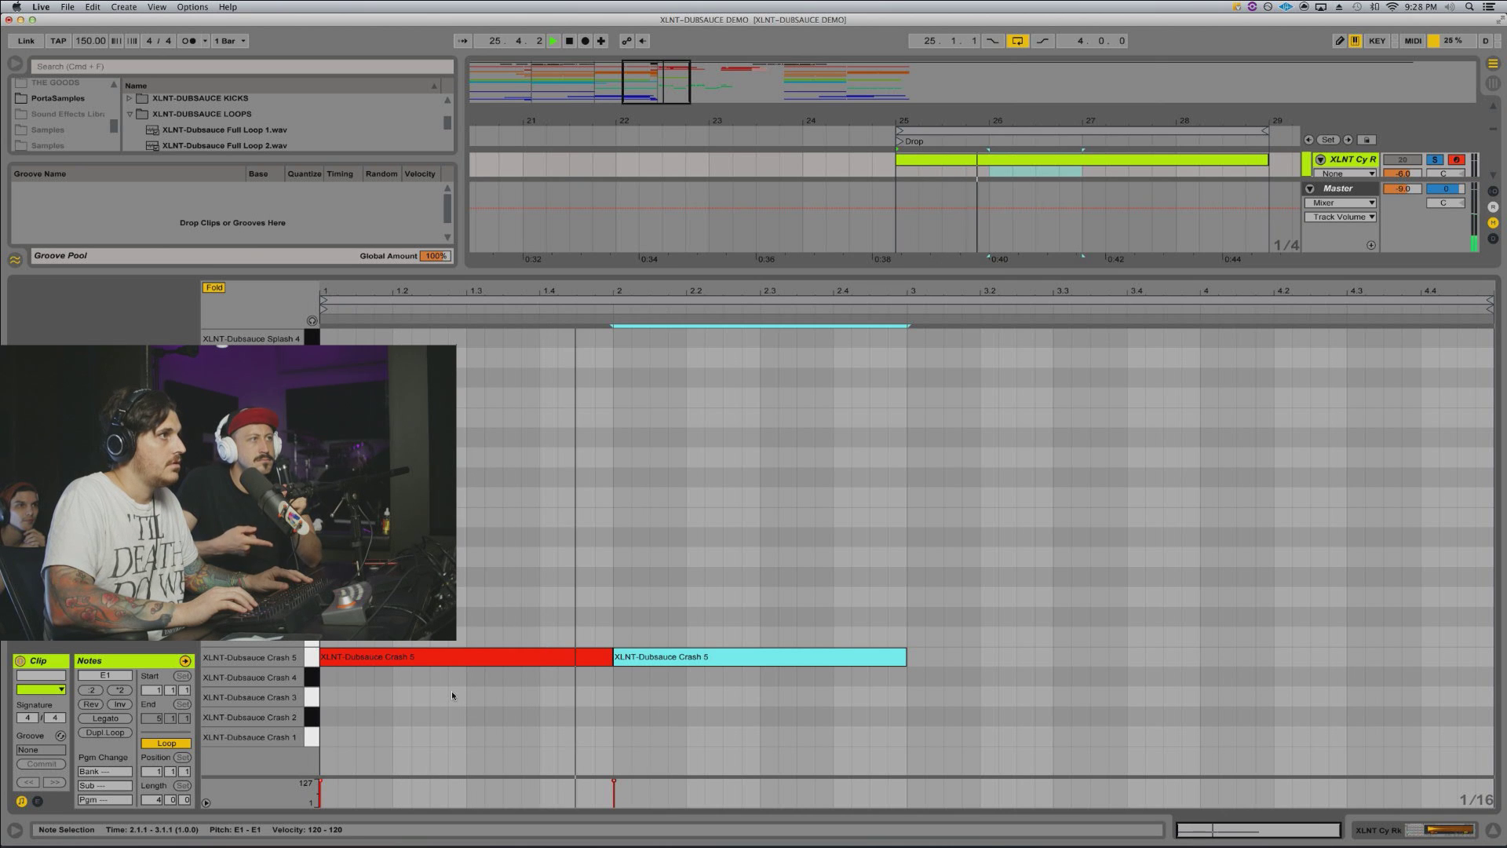
key("ctrl+d")
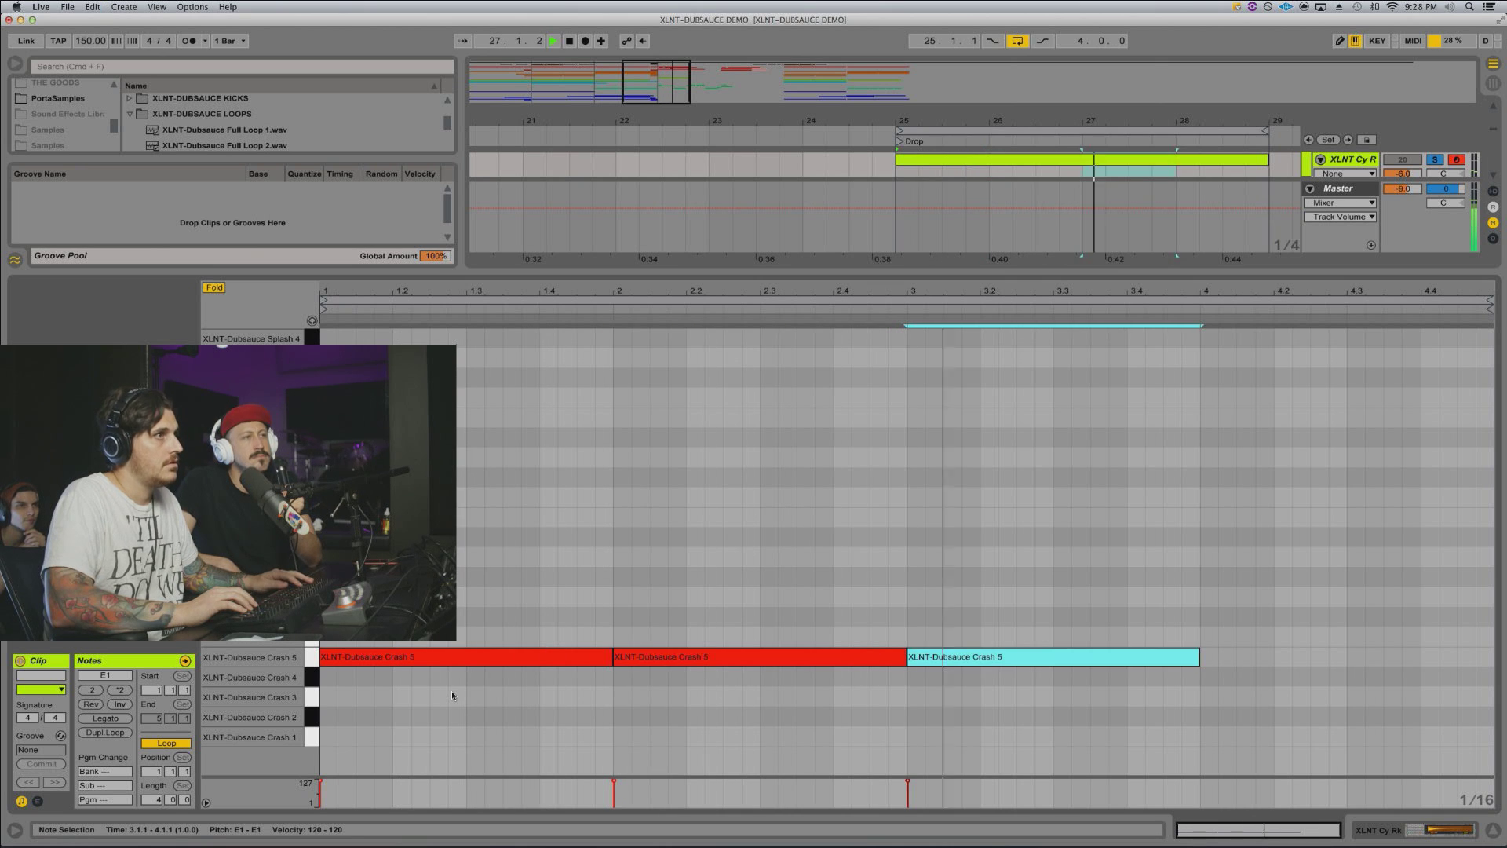
key("ctrl+d")
key("shift+Tab")
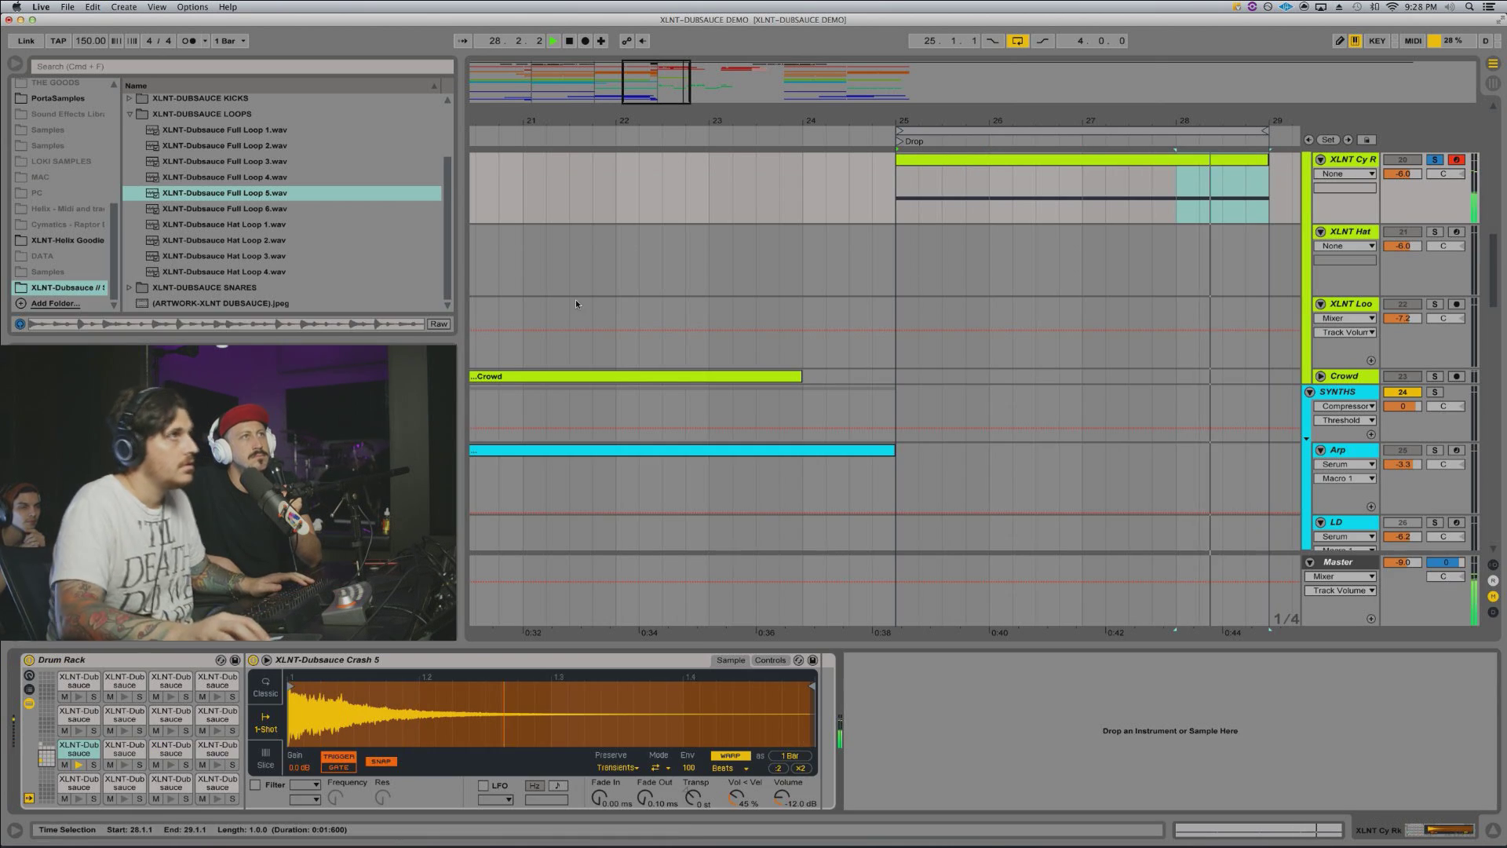
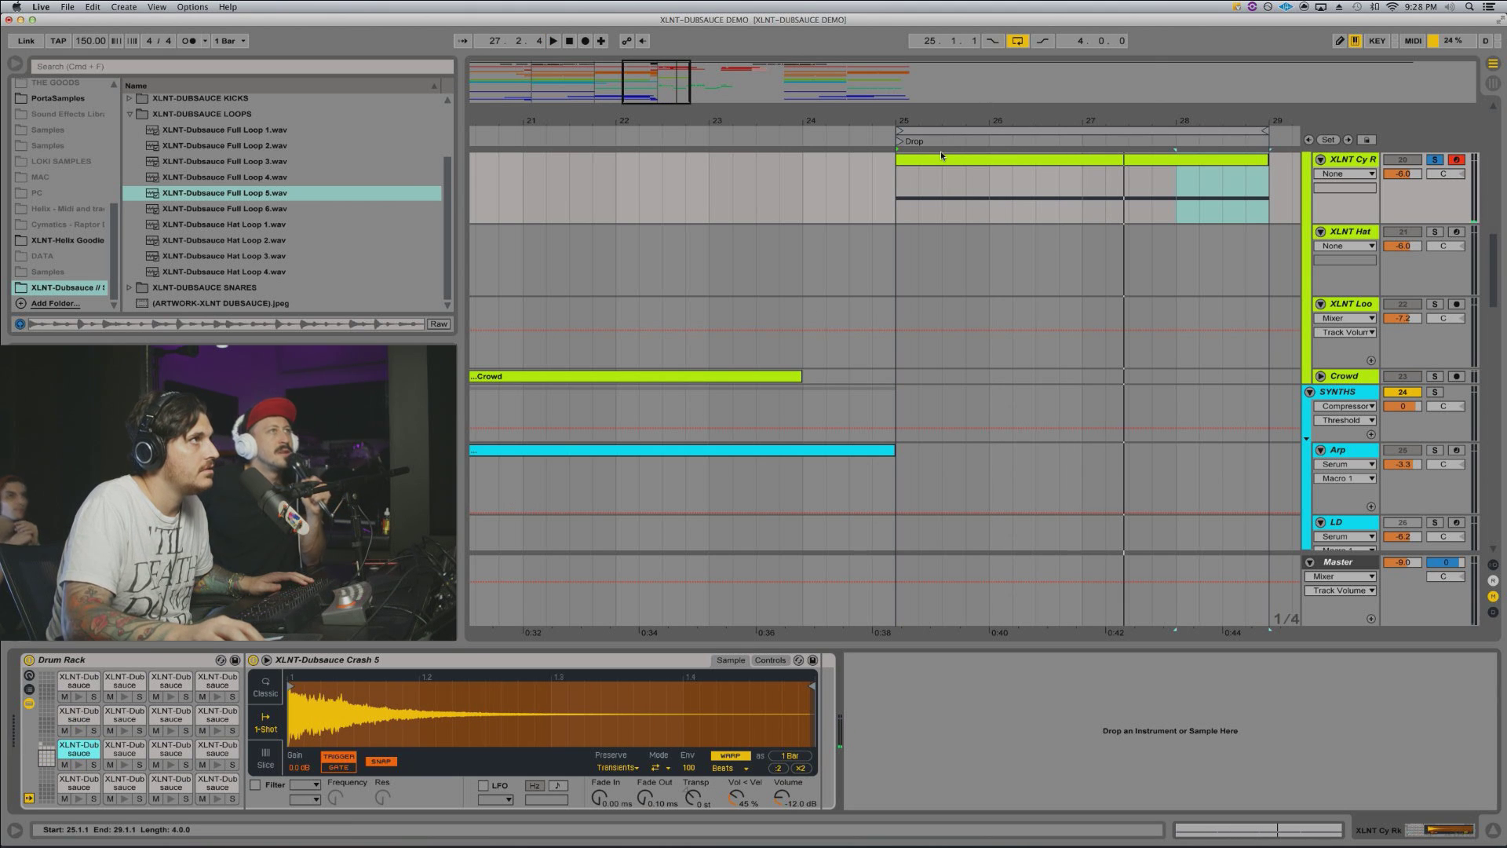
Step: Reopen the XLNT Cy R clip and audition the XLNT-Dubsauce Crash 6 to Crash 9 samples
double_click(941, 155)
left_click(1203, 612)
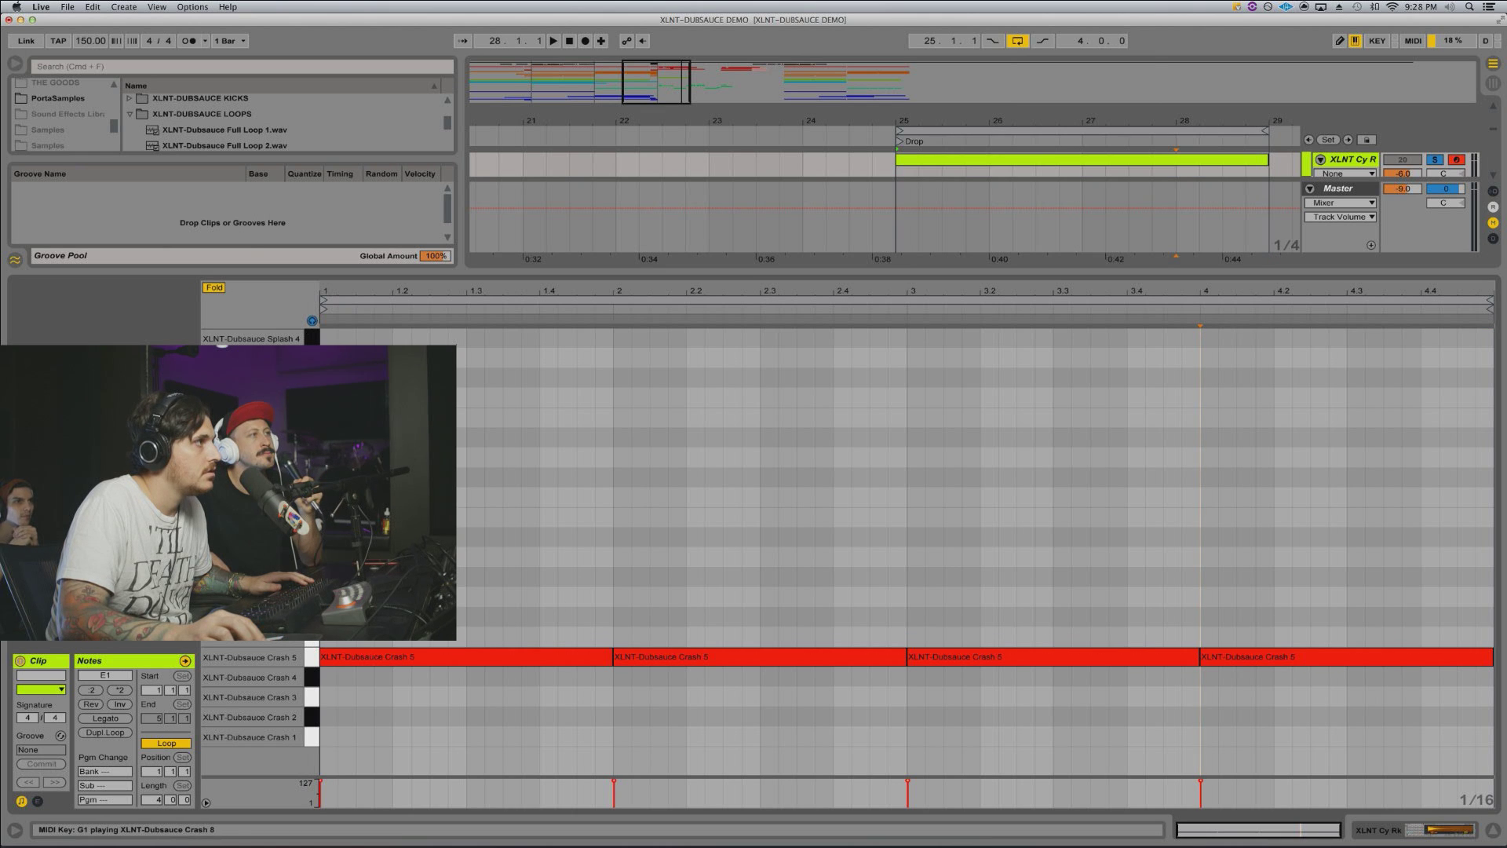
left_click(311, 638)
left_click(311, 617)
left_click(311, 597)
left_click(311, 578)
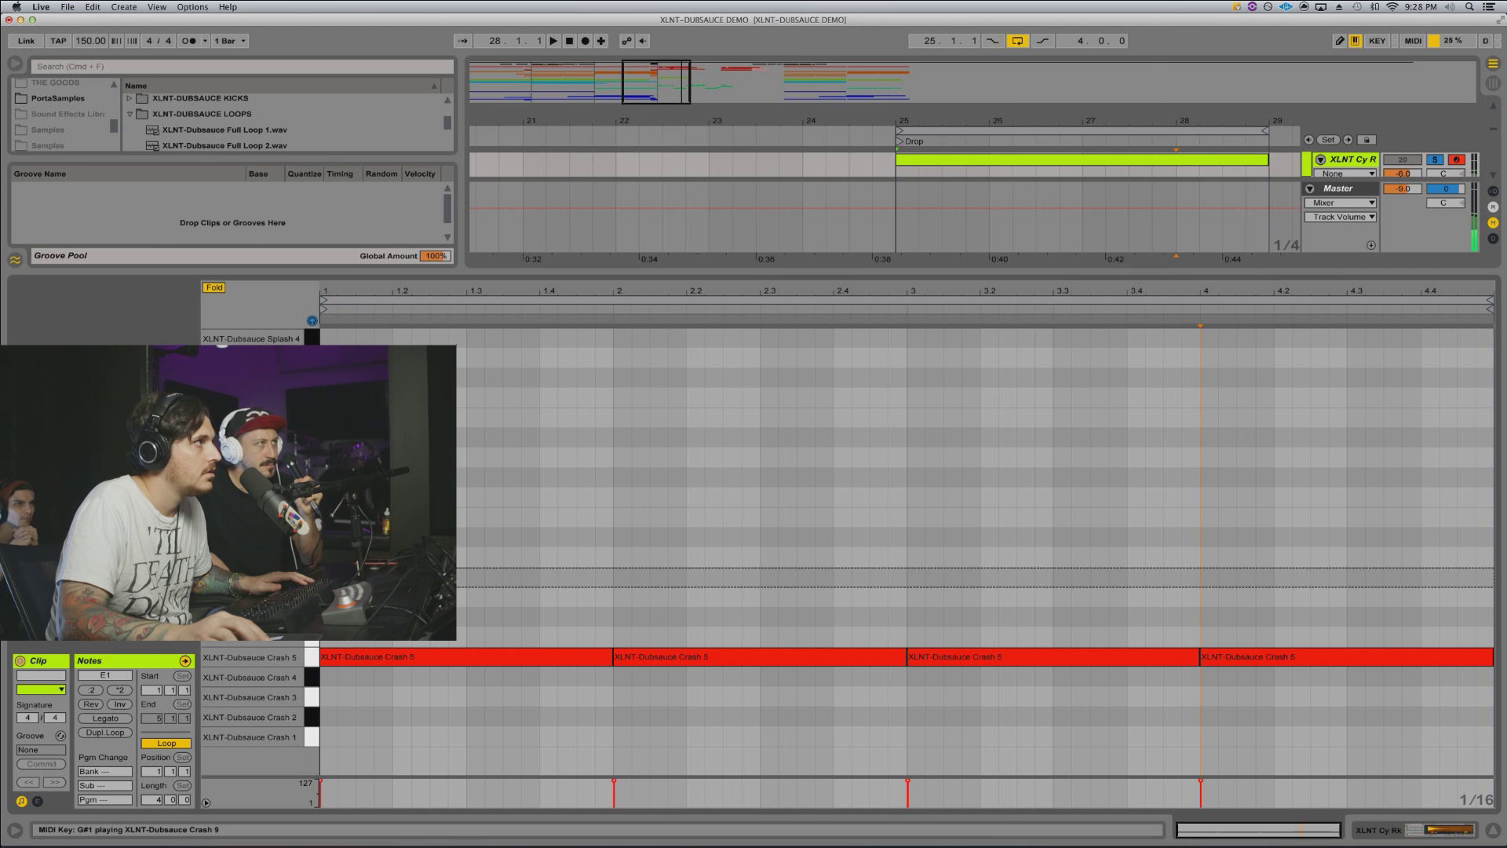
Step: Layer copies of the four one-bar Crash 5 notes on XLNT-Dubsauce Crash 9 and play the clip
left_click_drag(487, 541, 1311, 755)
key("space")
key("Up")
key("Up")
key("Up")
key("Up")
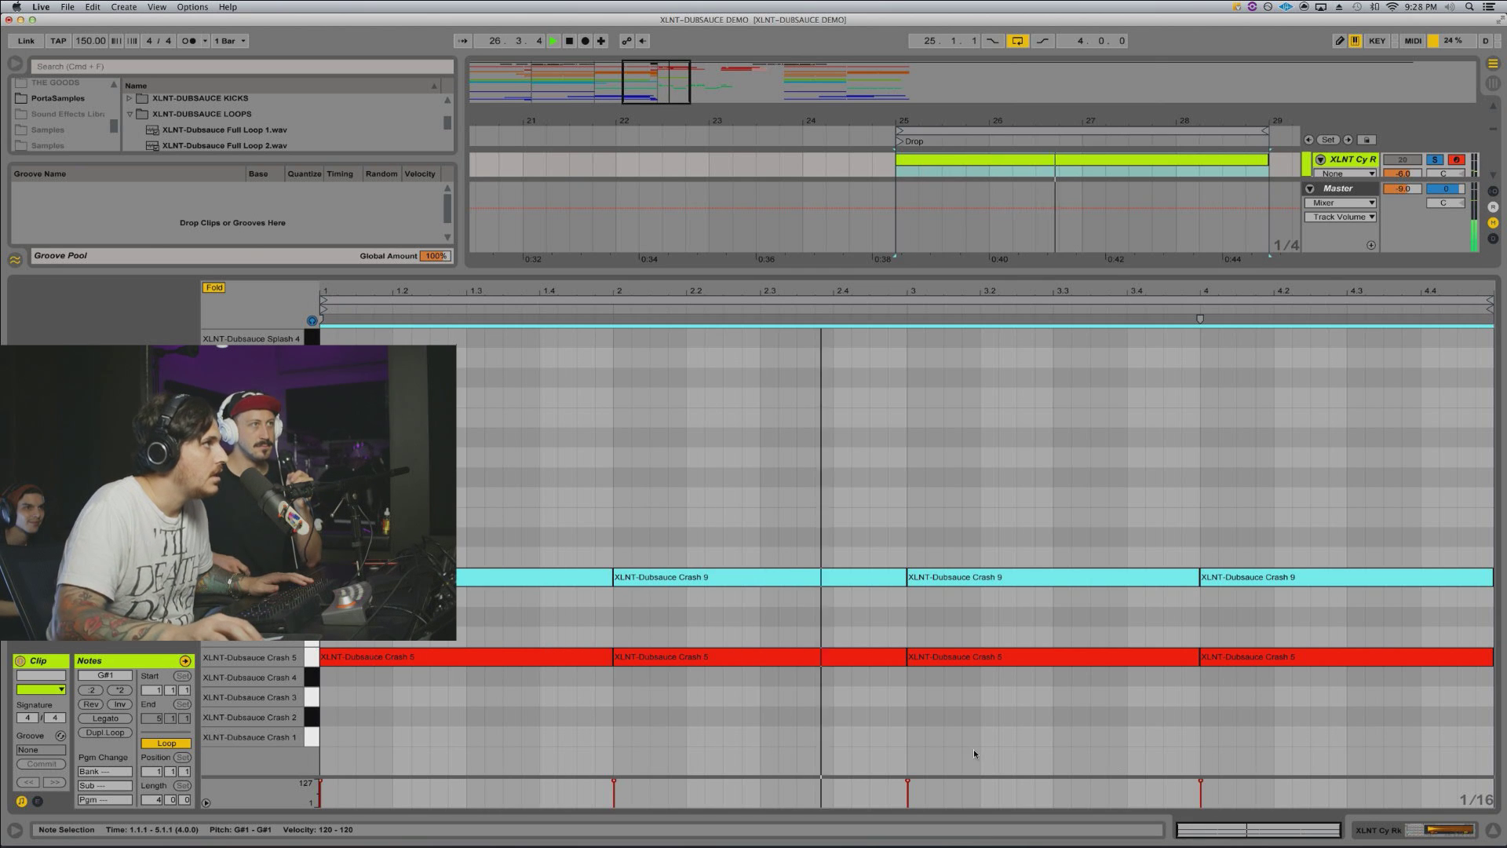
Step: Add an XLNT-Dubsauce Ride 6 note lasting two beats, from 1.2.1 to 1.4.1
double_click(426, 478)
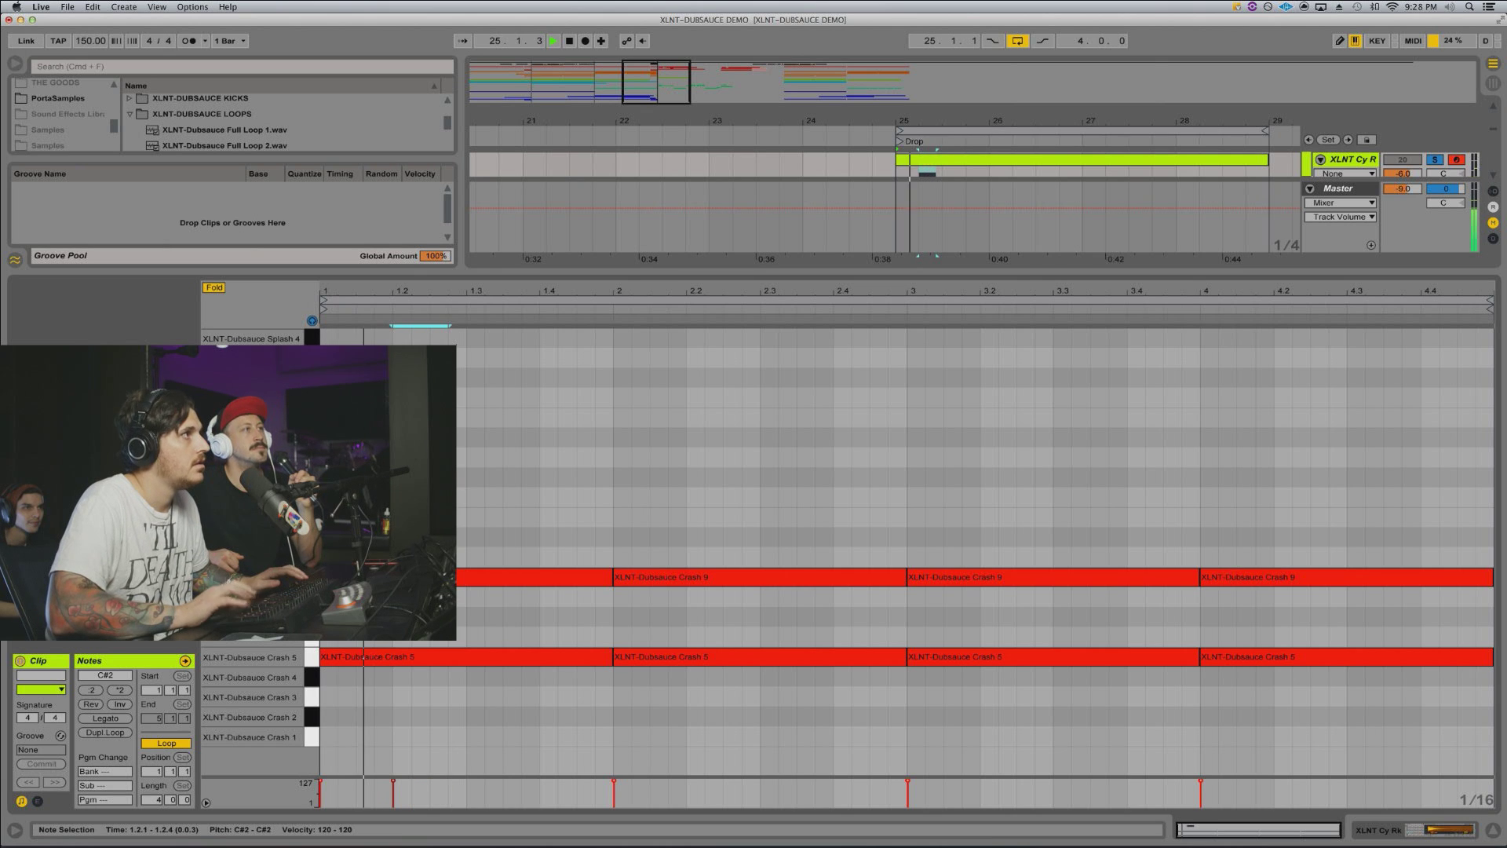
key("shift+Right")
key("shift+Right")
key("shift+Right")
key("shift+Right")
key("shift+Right")
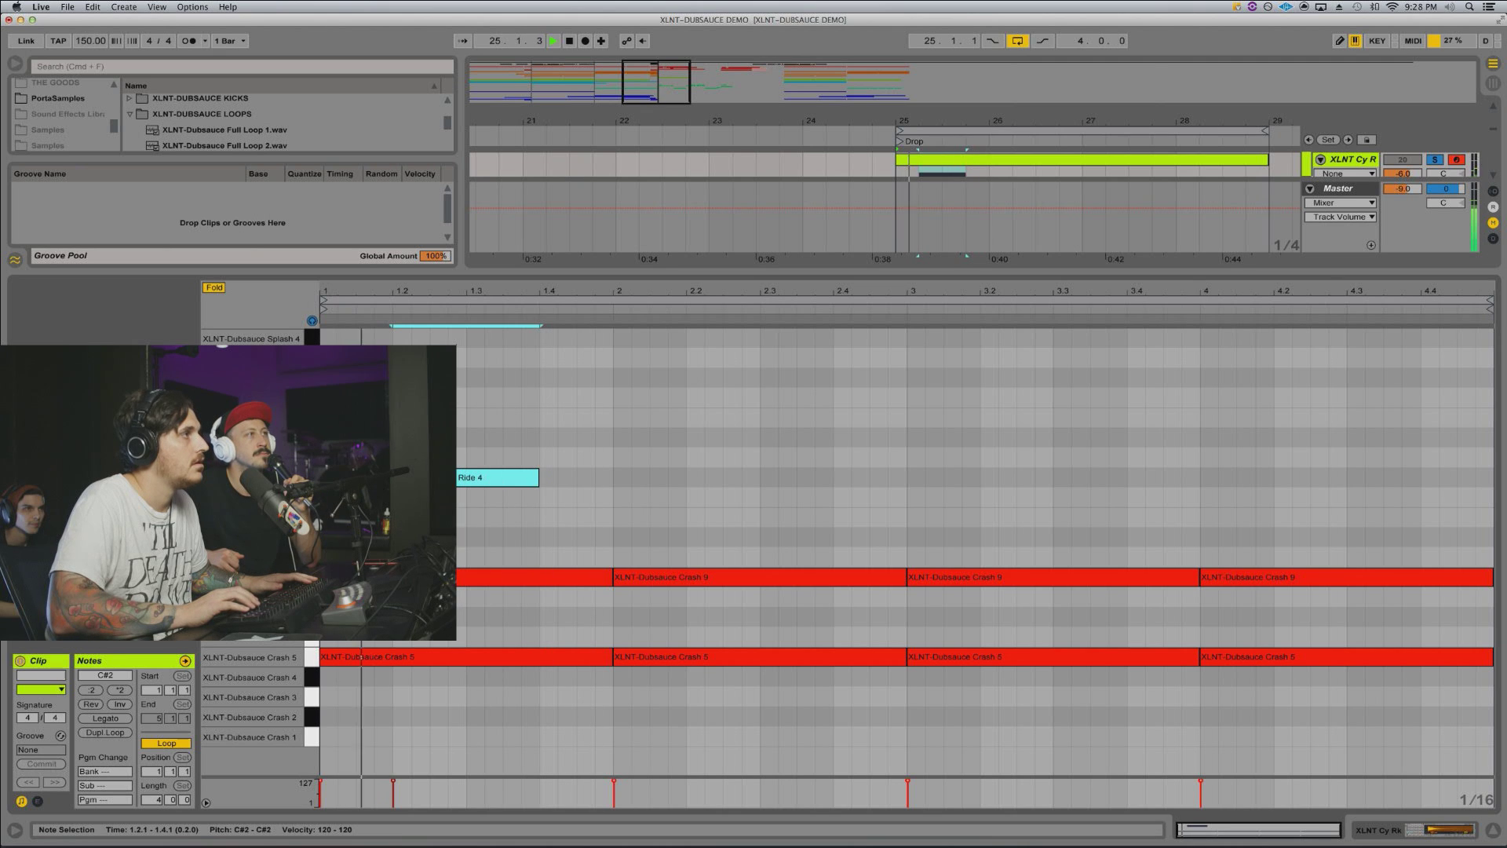
key("Up")
key("Up")
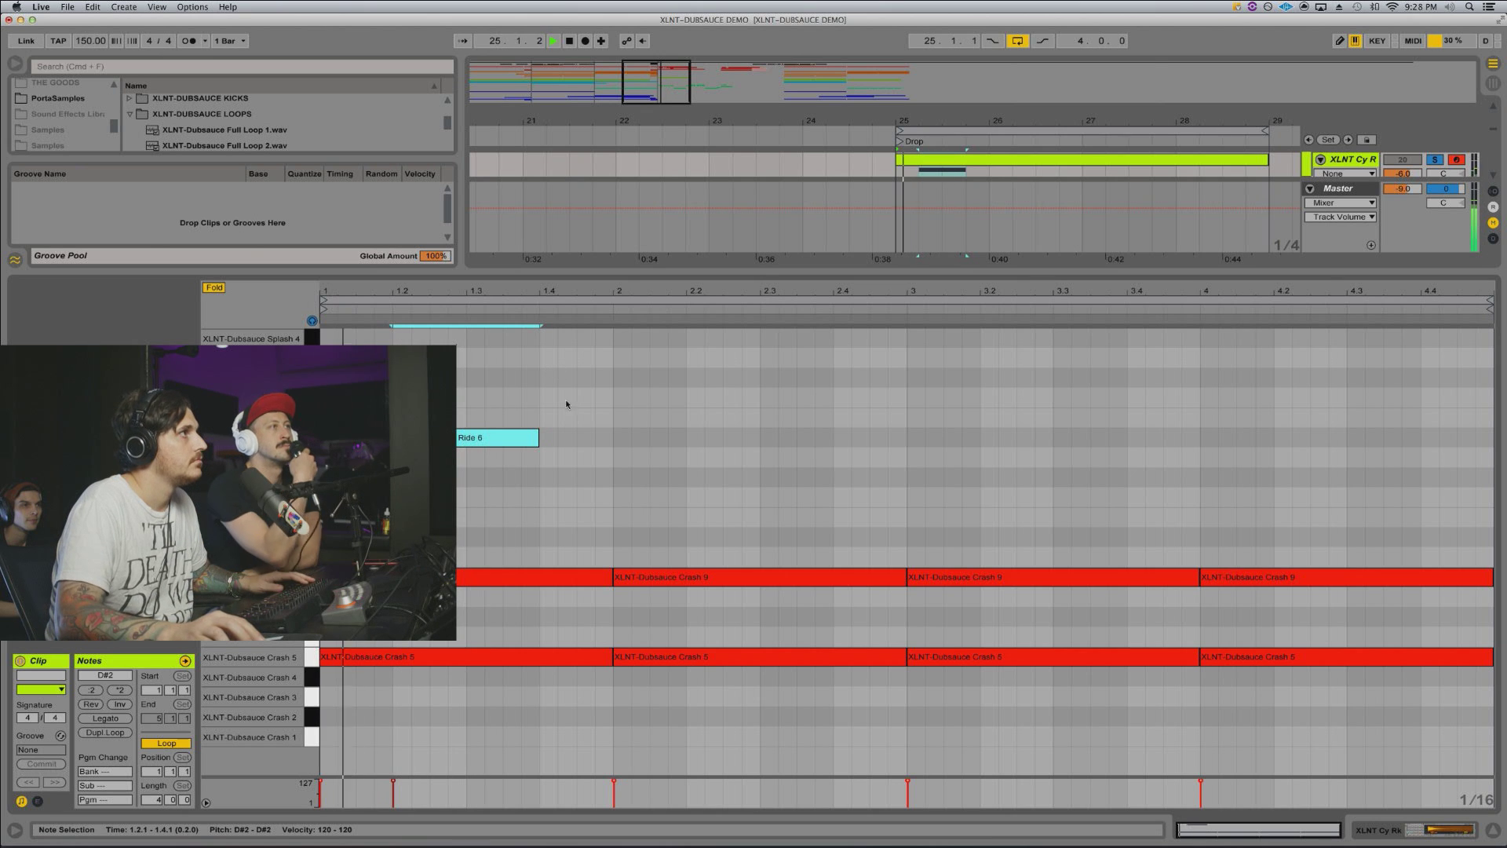
Step: Duplicate the Ride 6 note and align the copy to start at 1.4.1, directly after the first
key("super+d")
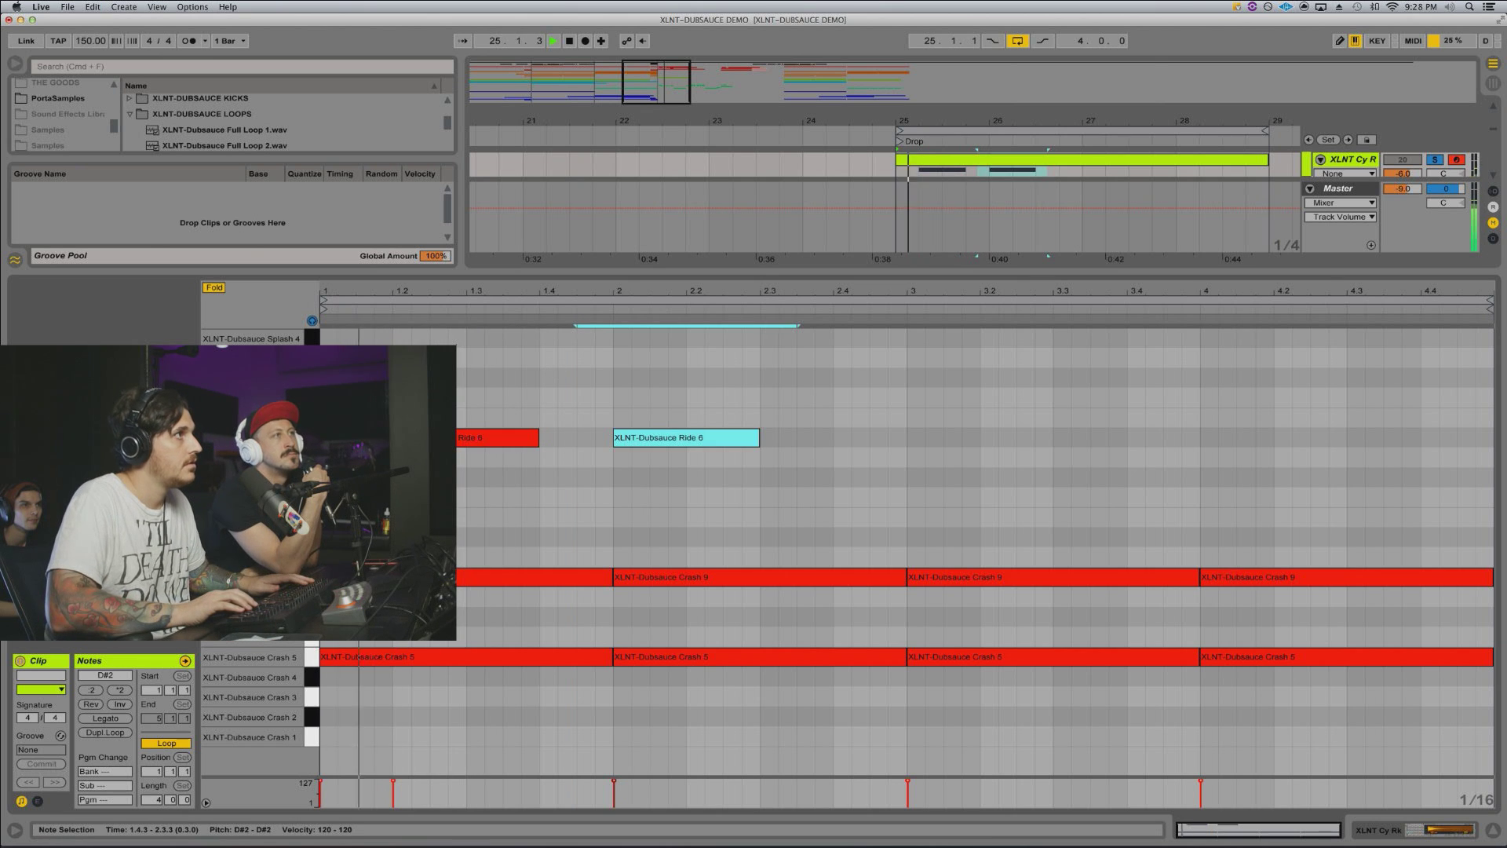
key("Left")
key("Right")
key("Left")
key("Left")
key("Left")
key("Left")
key("space")
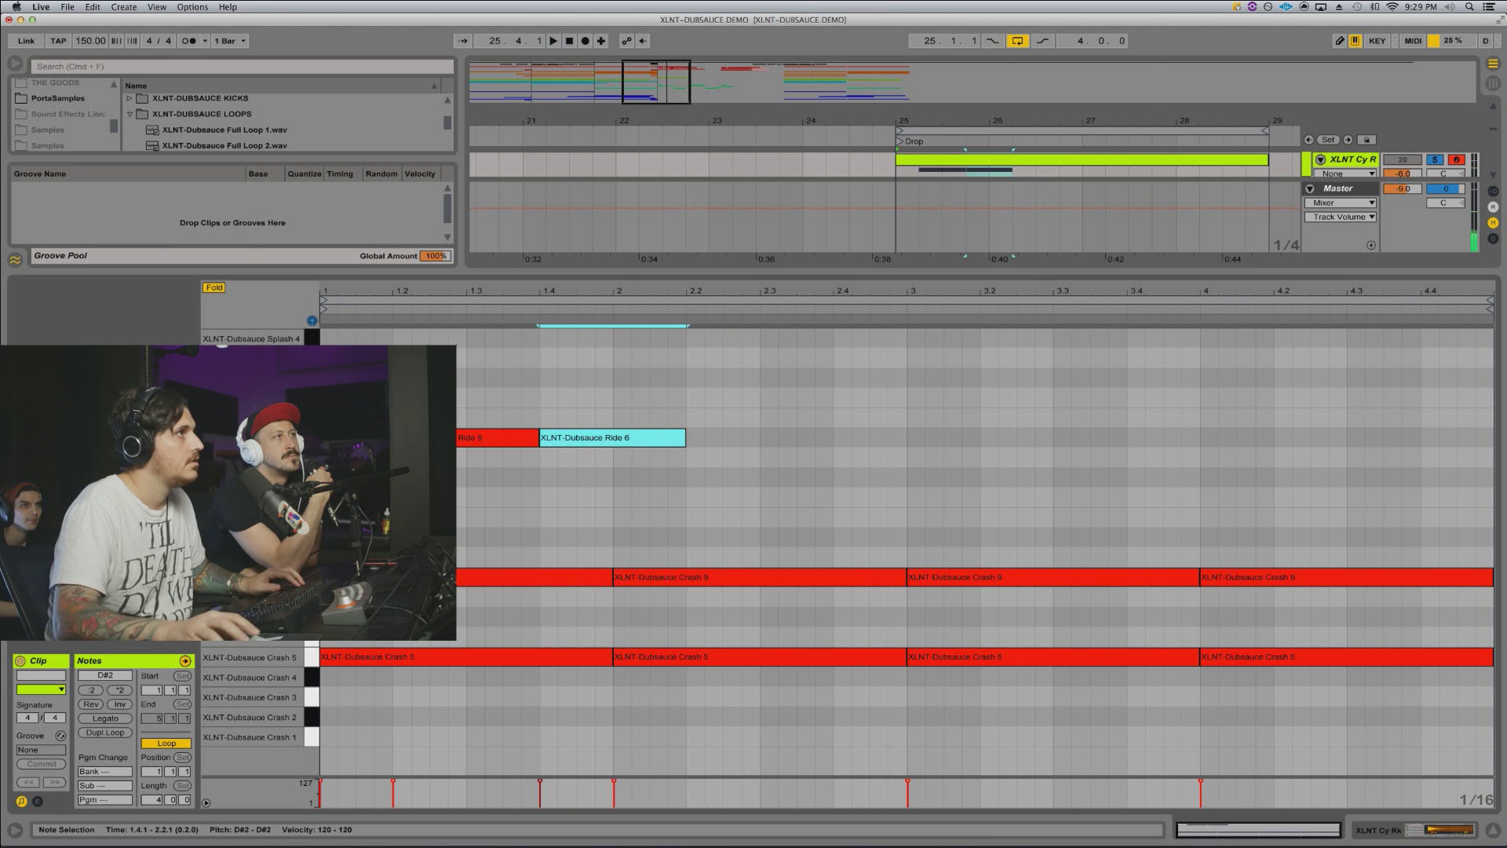
Step: Repeat the pair of Ride 6 notes back to back from 2.2.1 to the clip's end and close the note editor
left_click_drag(689, 406, 325, 473)
key("super+d")
key("space")
key("Left")
key("Left")
key("Left")
key("Left")
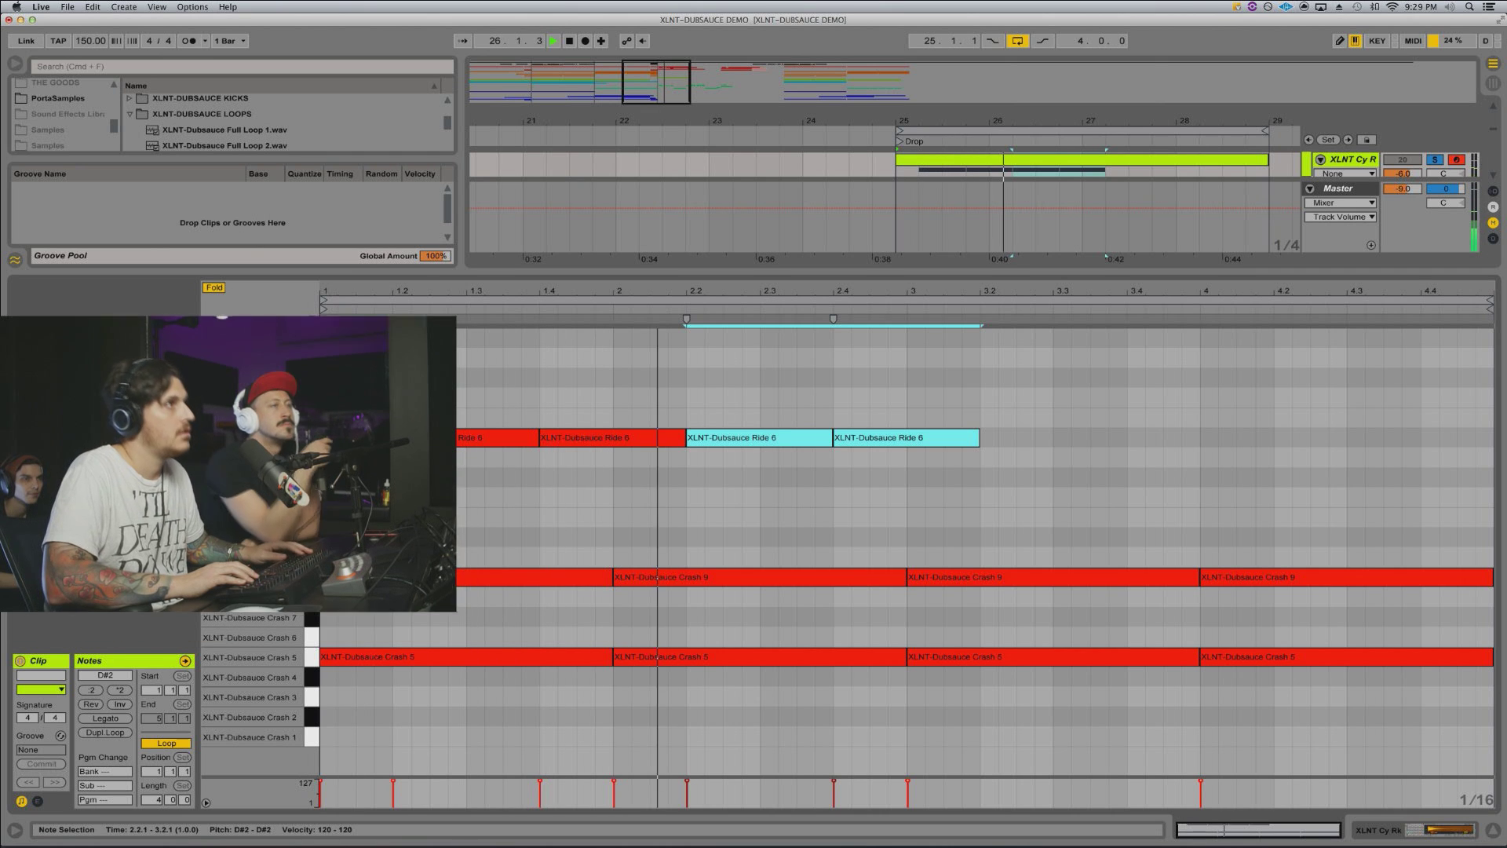
key("super+d")
key("super+d")
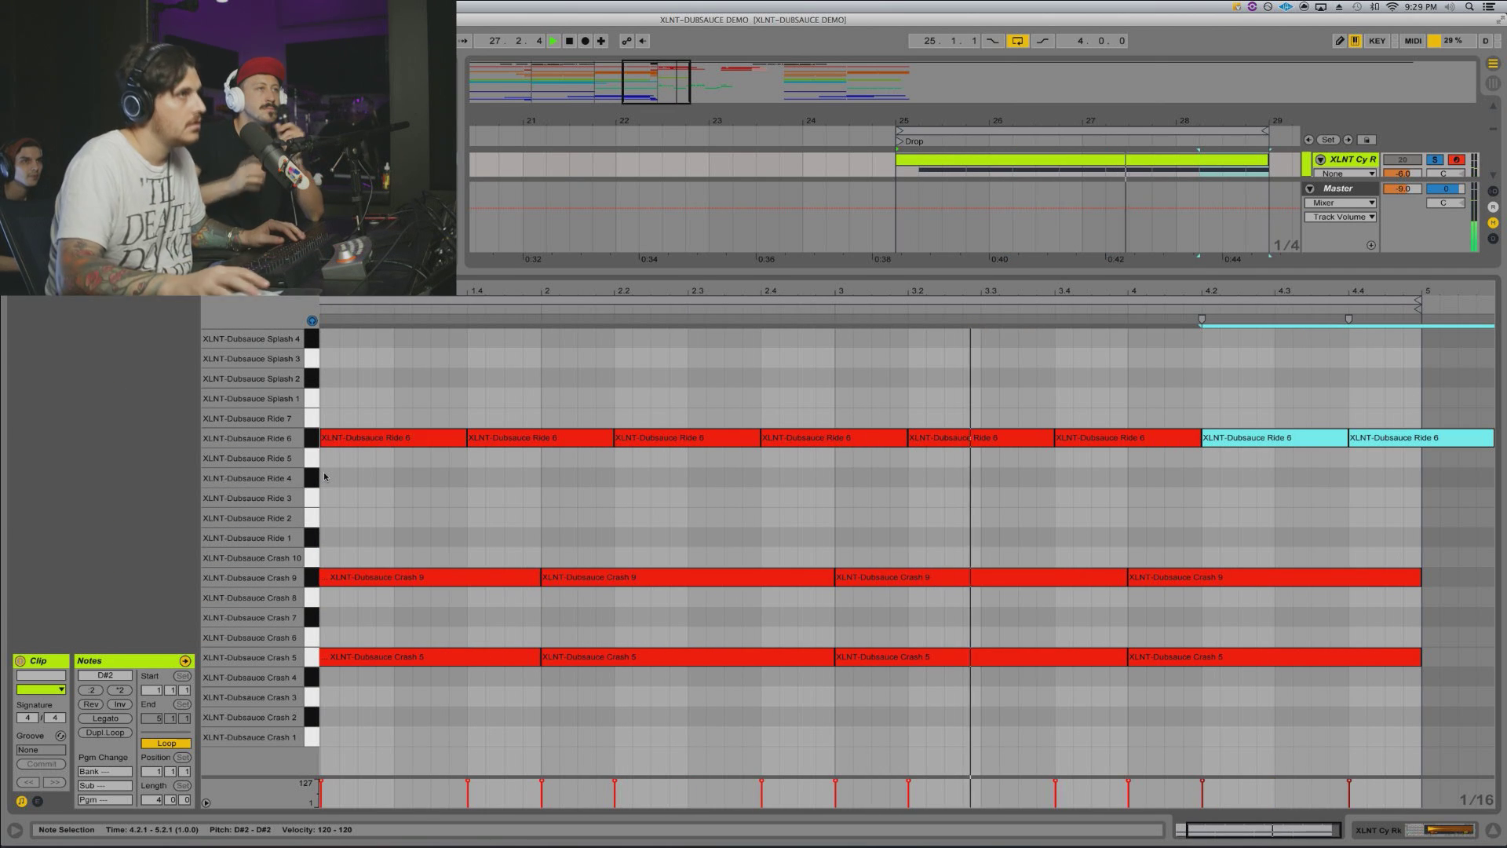
key("shift+Tab")
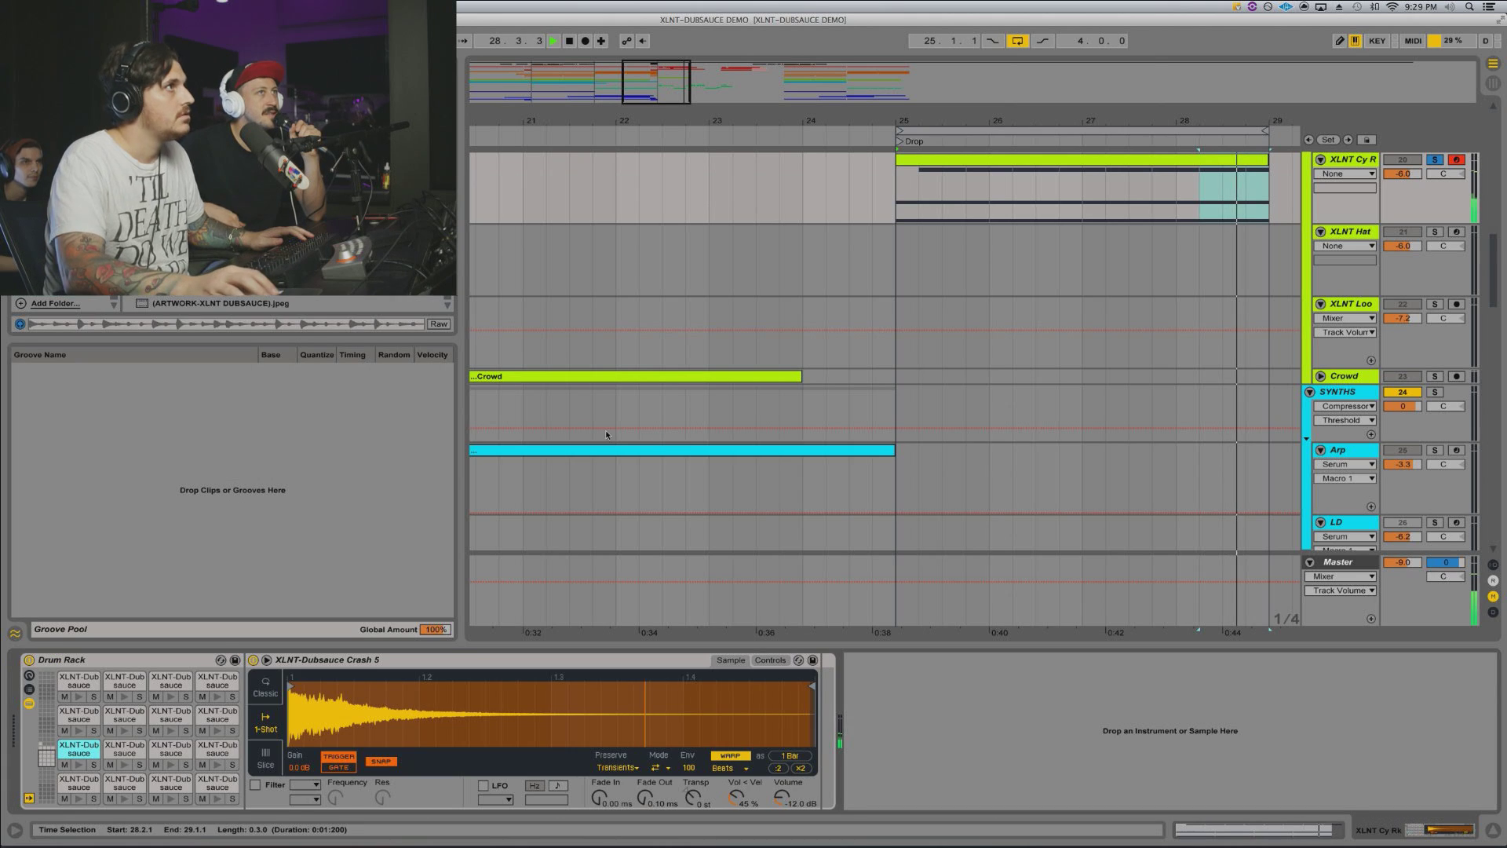
Step: Create an empty MIDI clip on the XLNT Hat track from 25.1.1 to 29.1.1 and solo that track alongside the crashes
scroll(1029, 223, "up", 5)
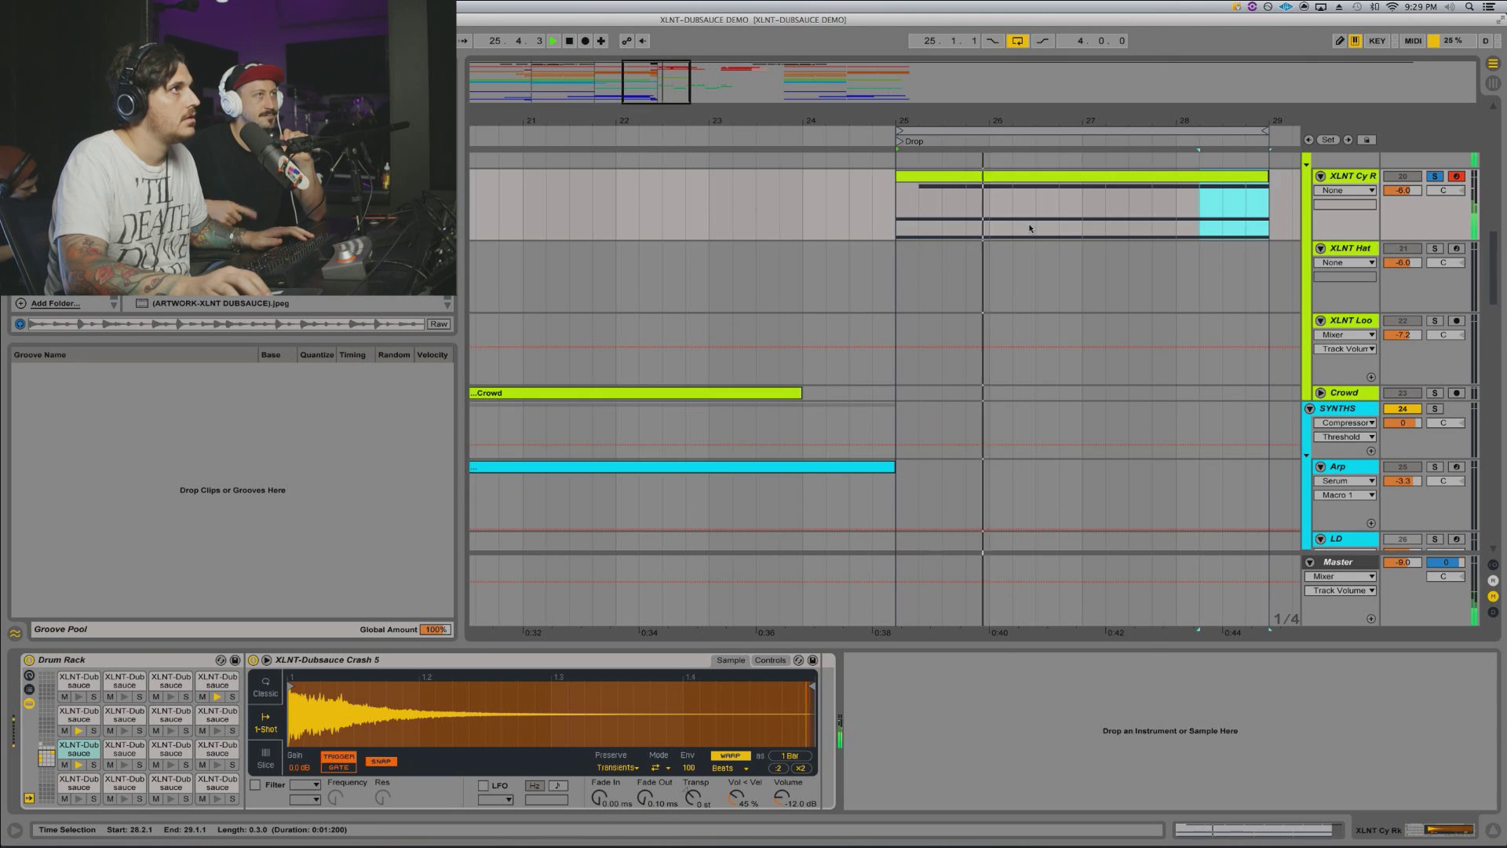
scroll(1030, 228, "up", 2)
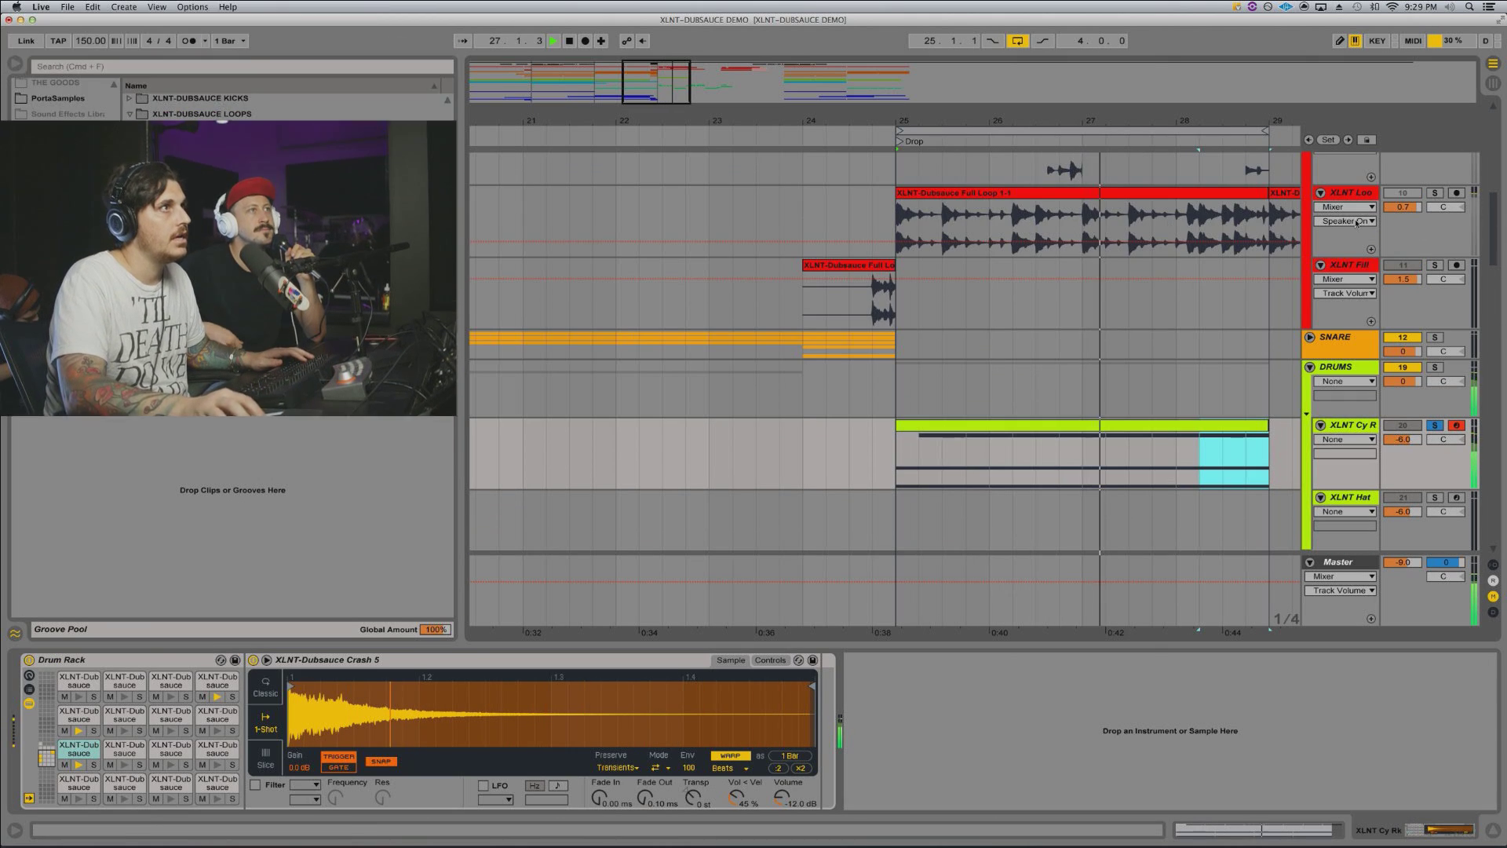
scroll(1127, 448, "down", 2)
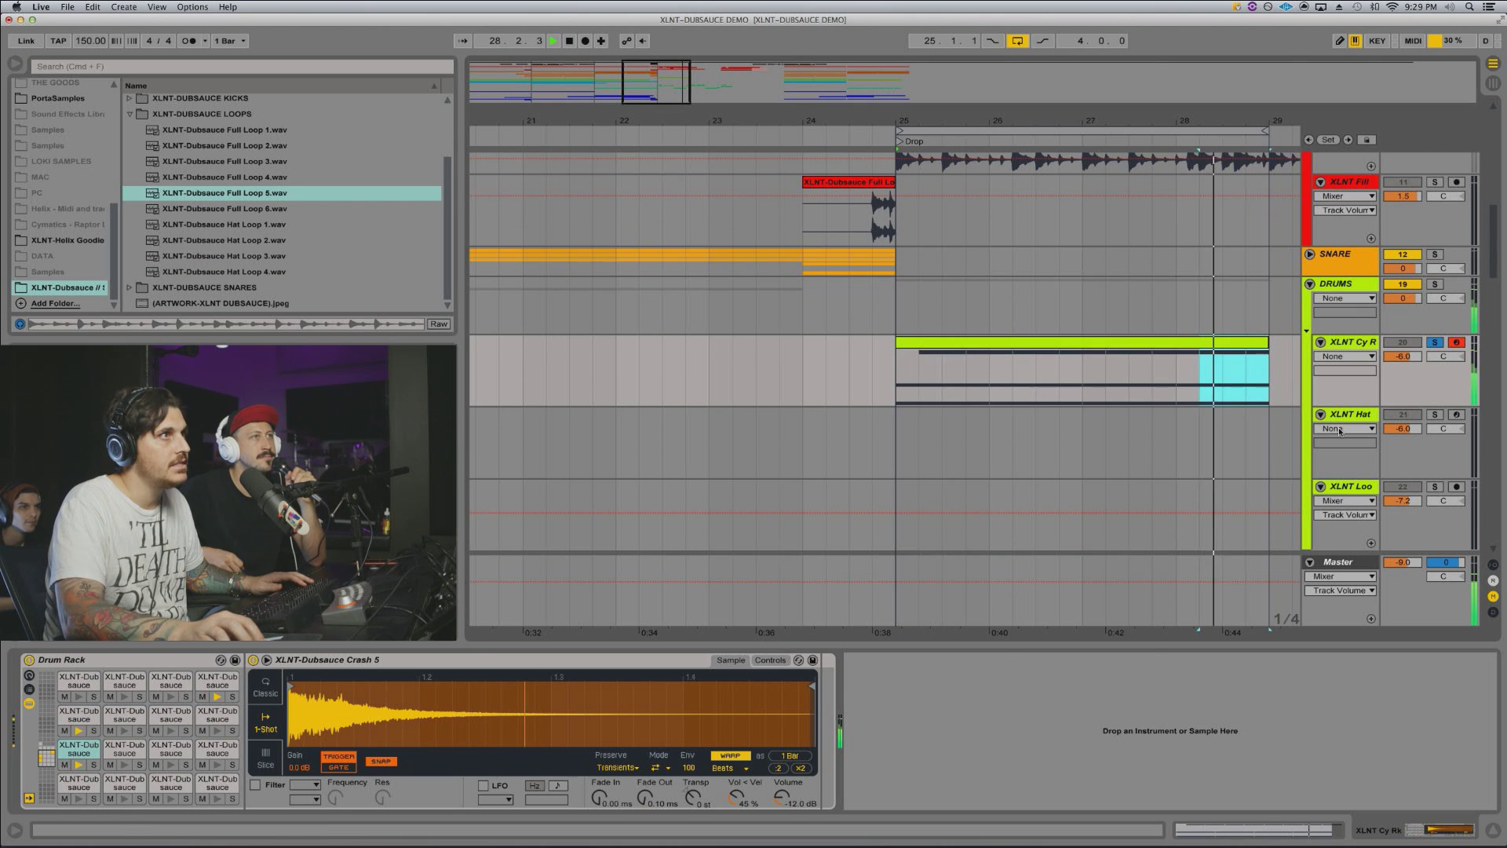
left_click(1423, 415)
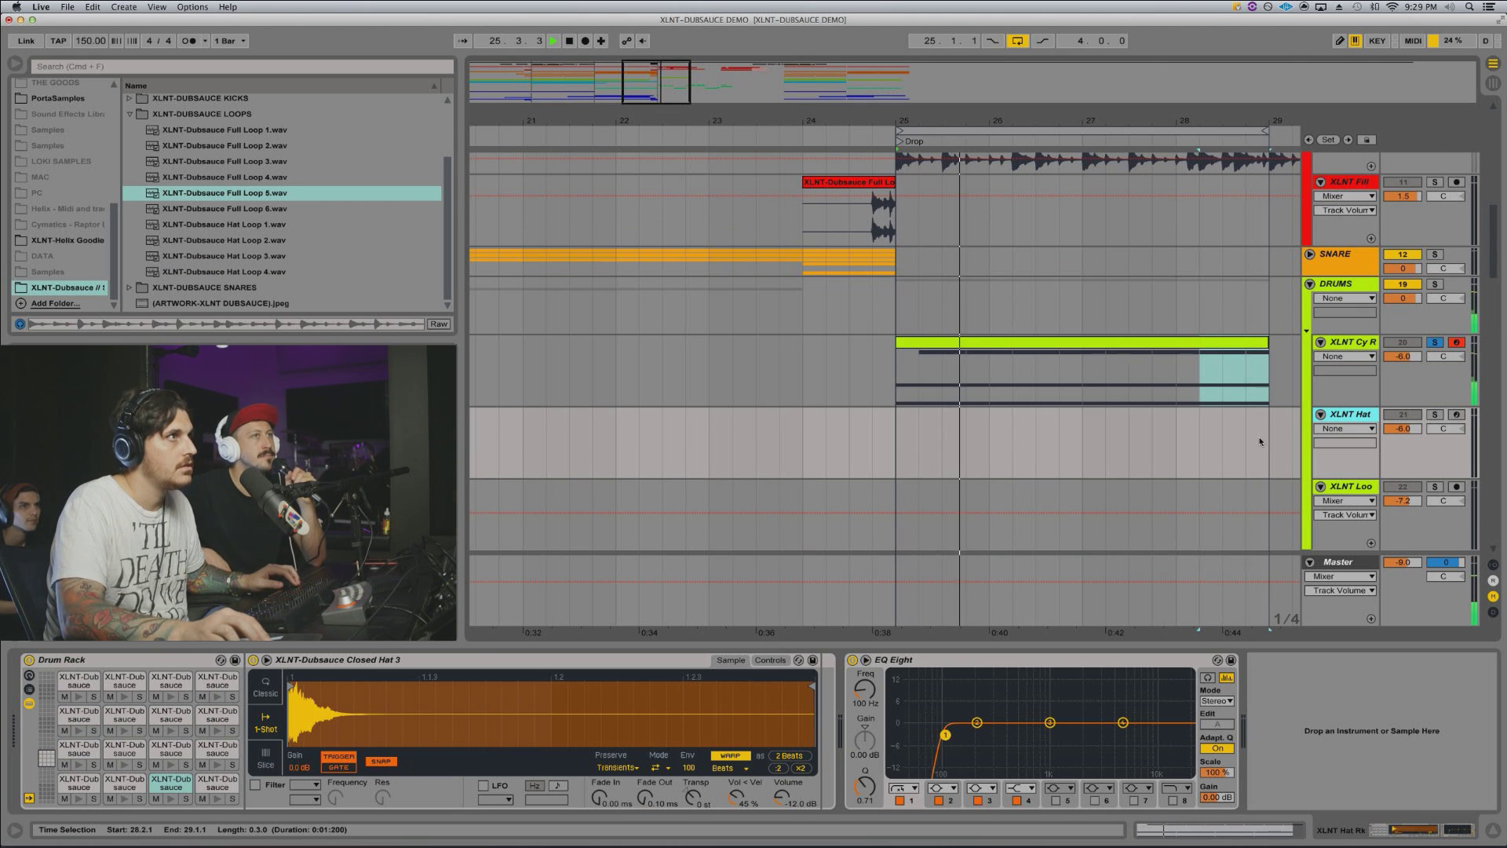
left_click_drag(1268, 445, 897, 444)
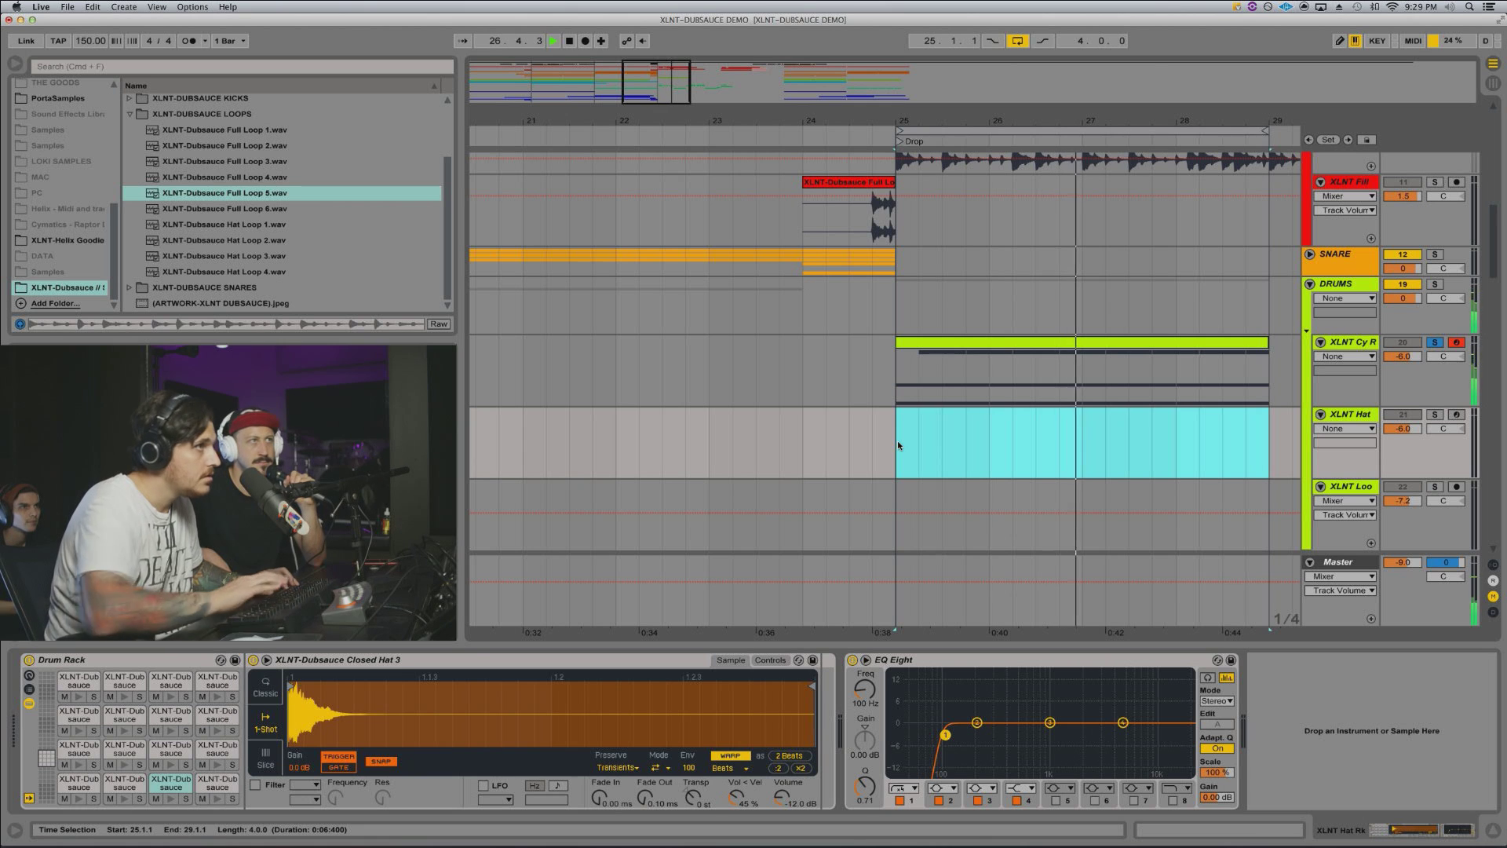
key("super+shift+m")
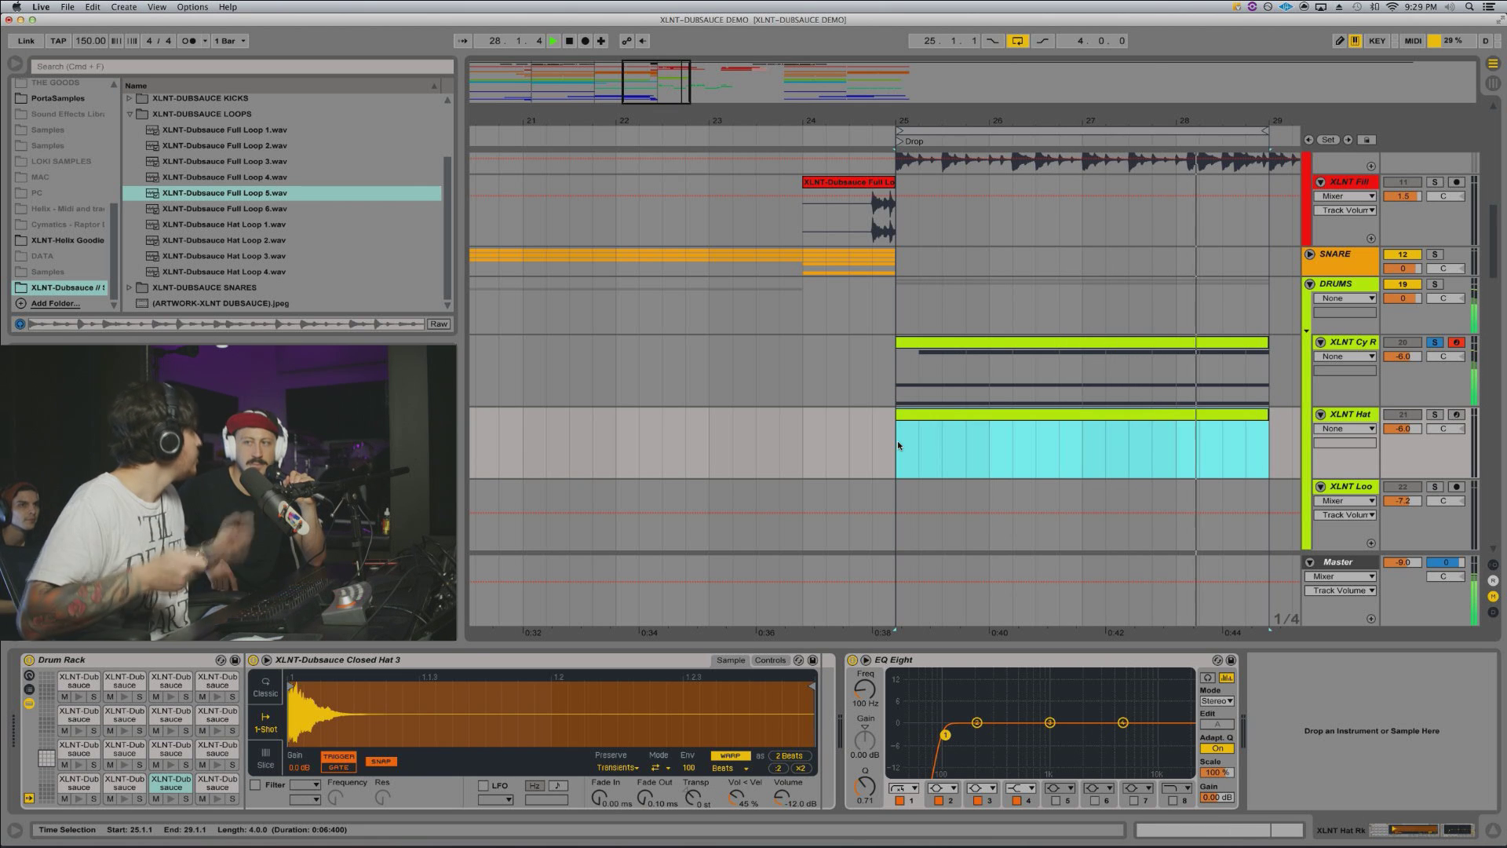
left_click(1435, 414)
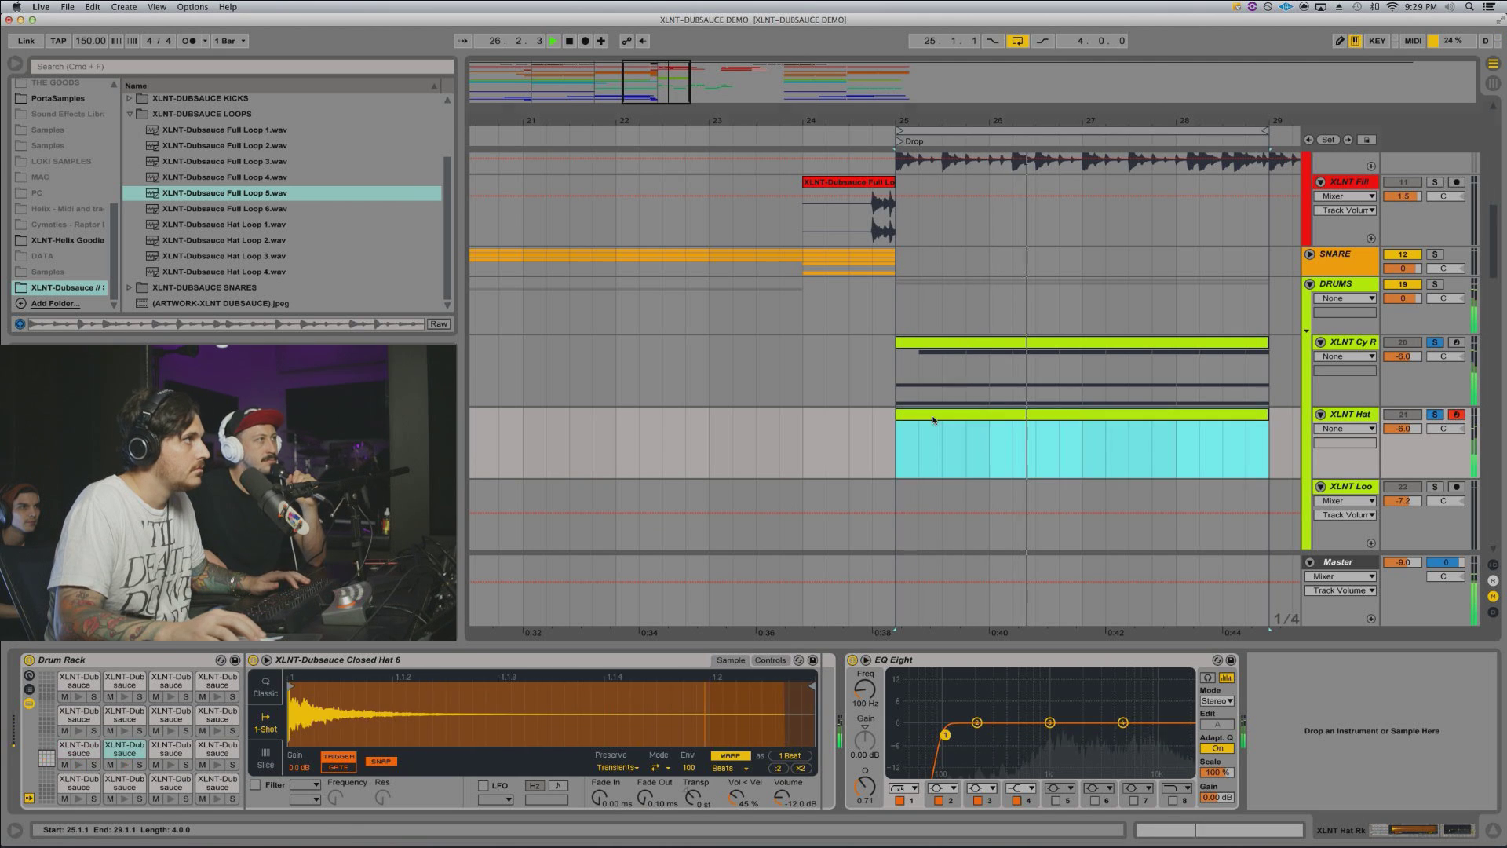
Step: Open the hat clip, place G1 and A1 hat notes at 1.1.1 and 1.1.3, and duplicate the pair to 1.2.1
double_click(932, 424)
key("space")
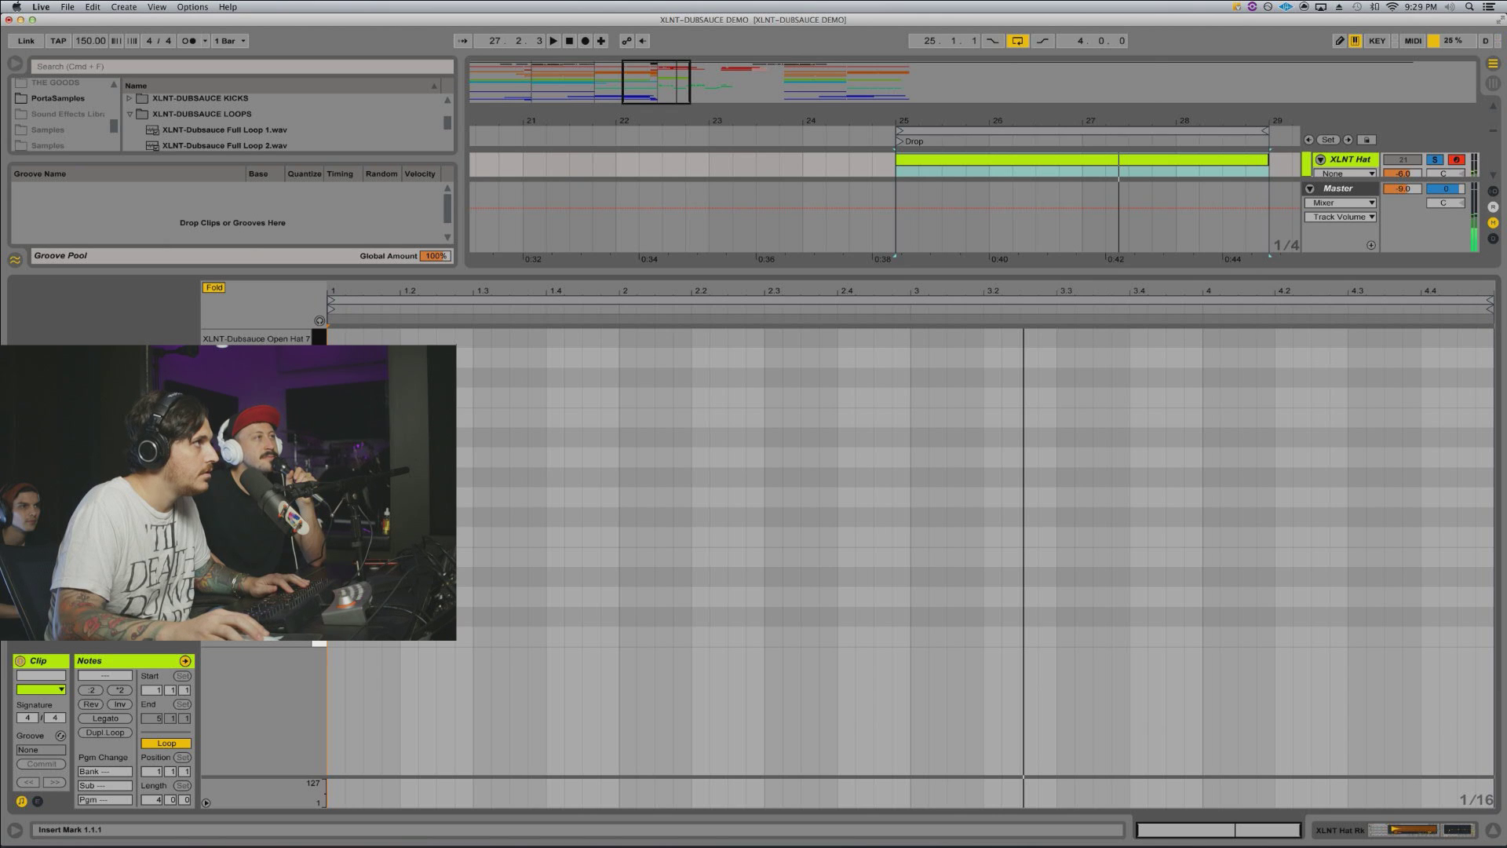
double_click(373, 457)
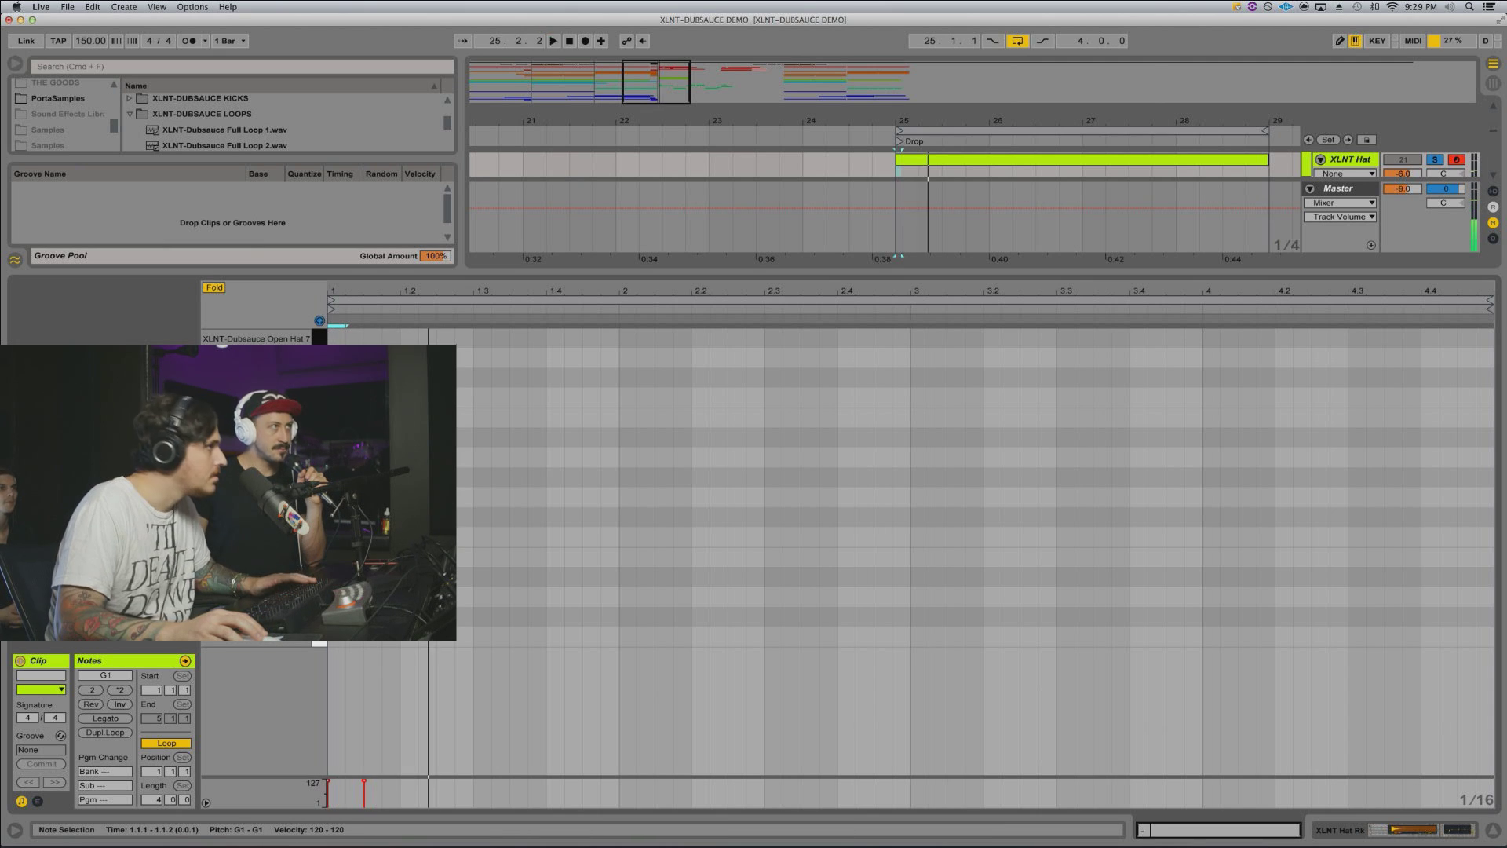
left_click(378, 457)
key("space")
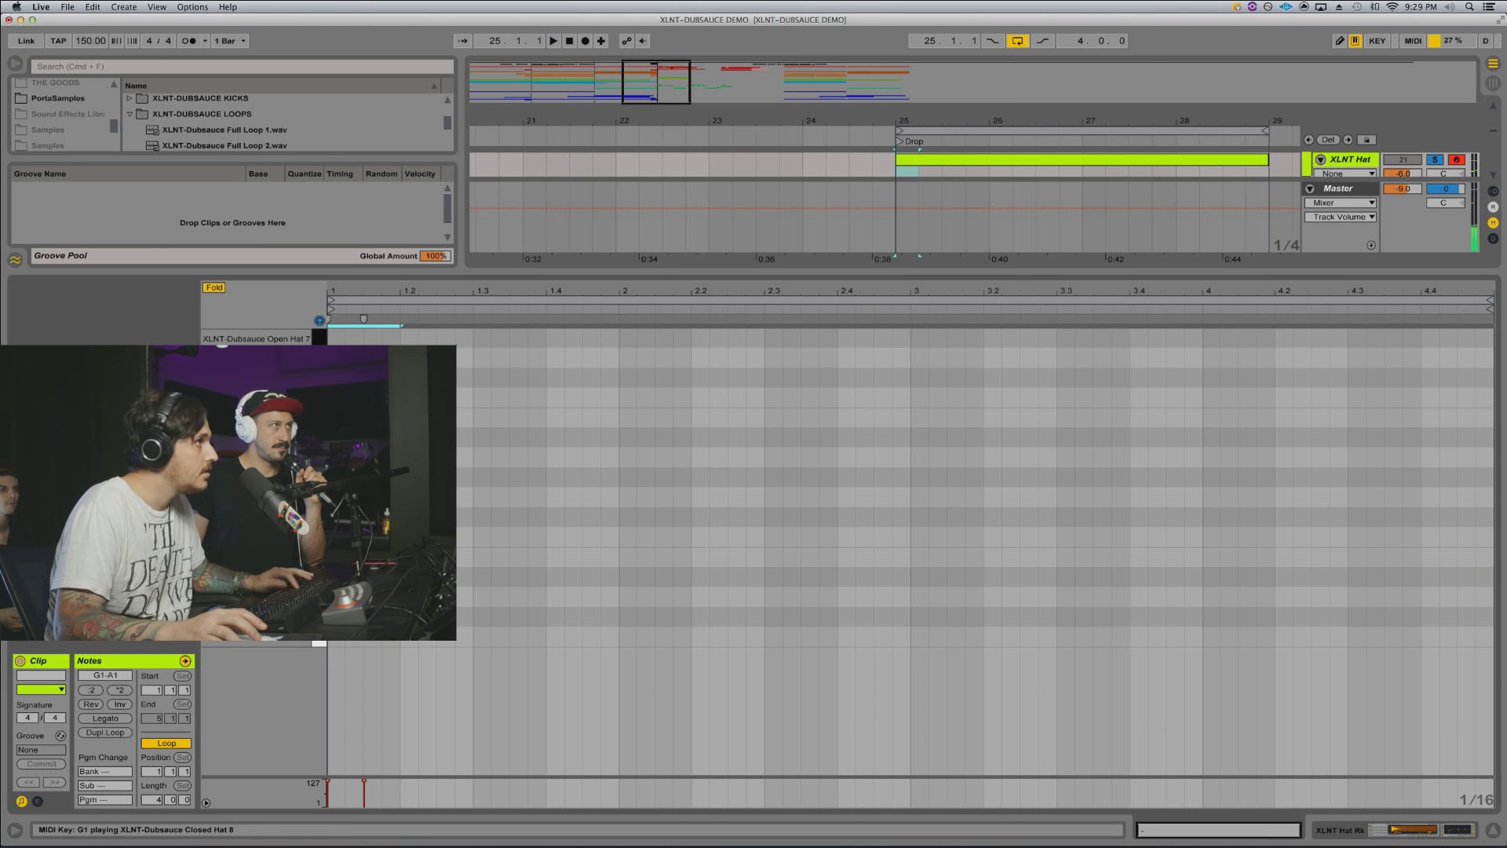
key("space")
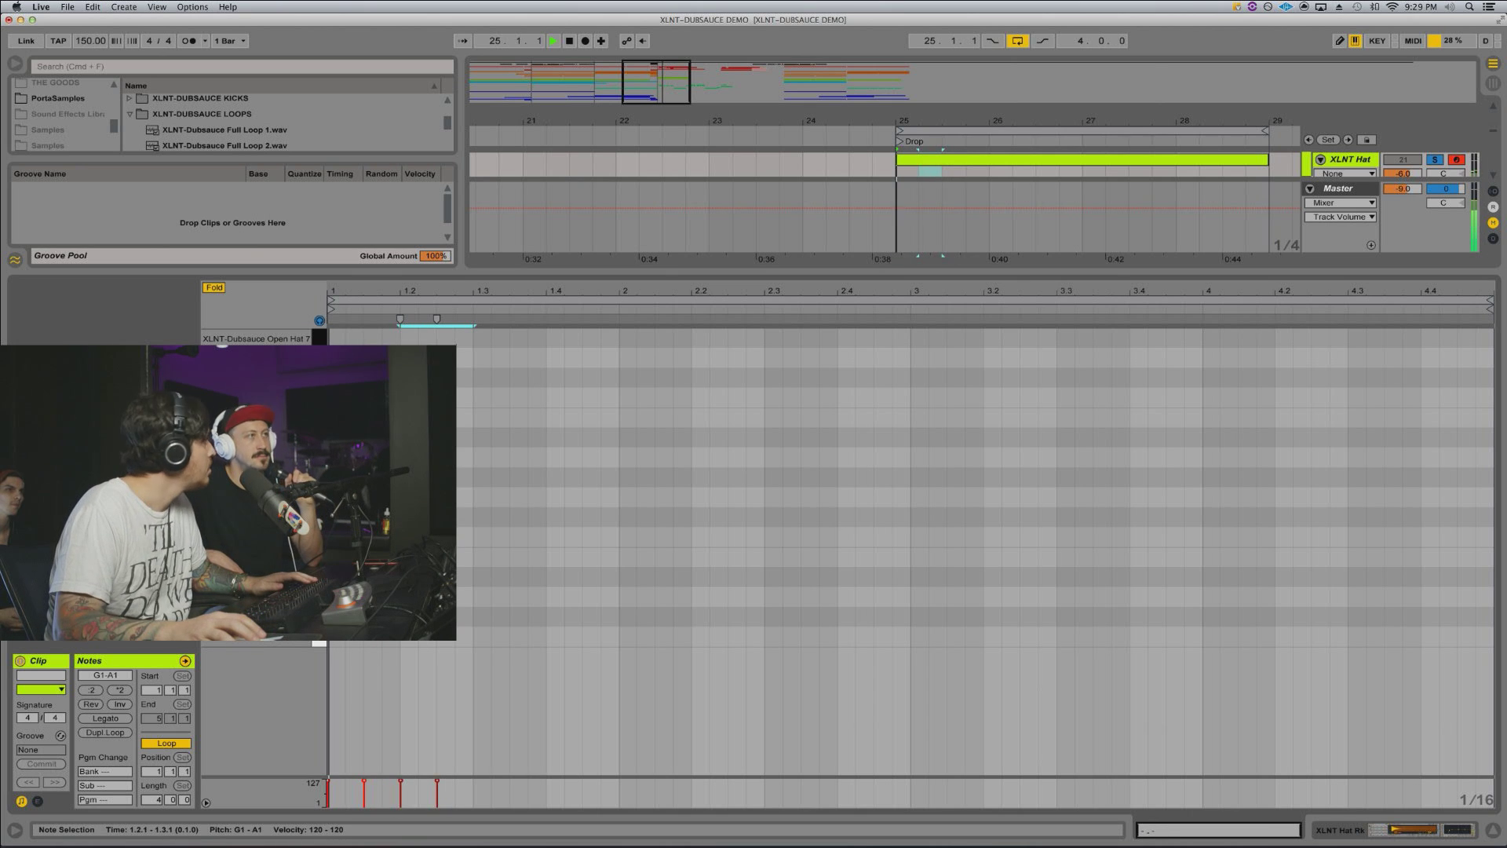
key("space")
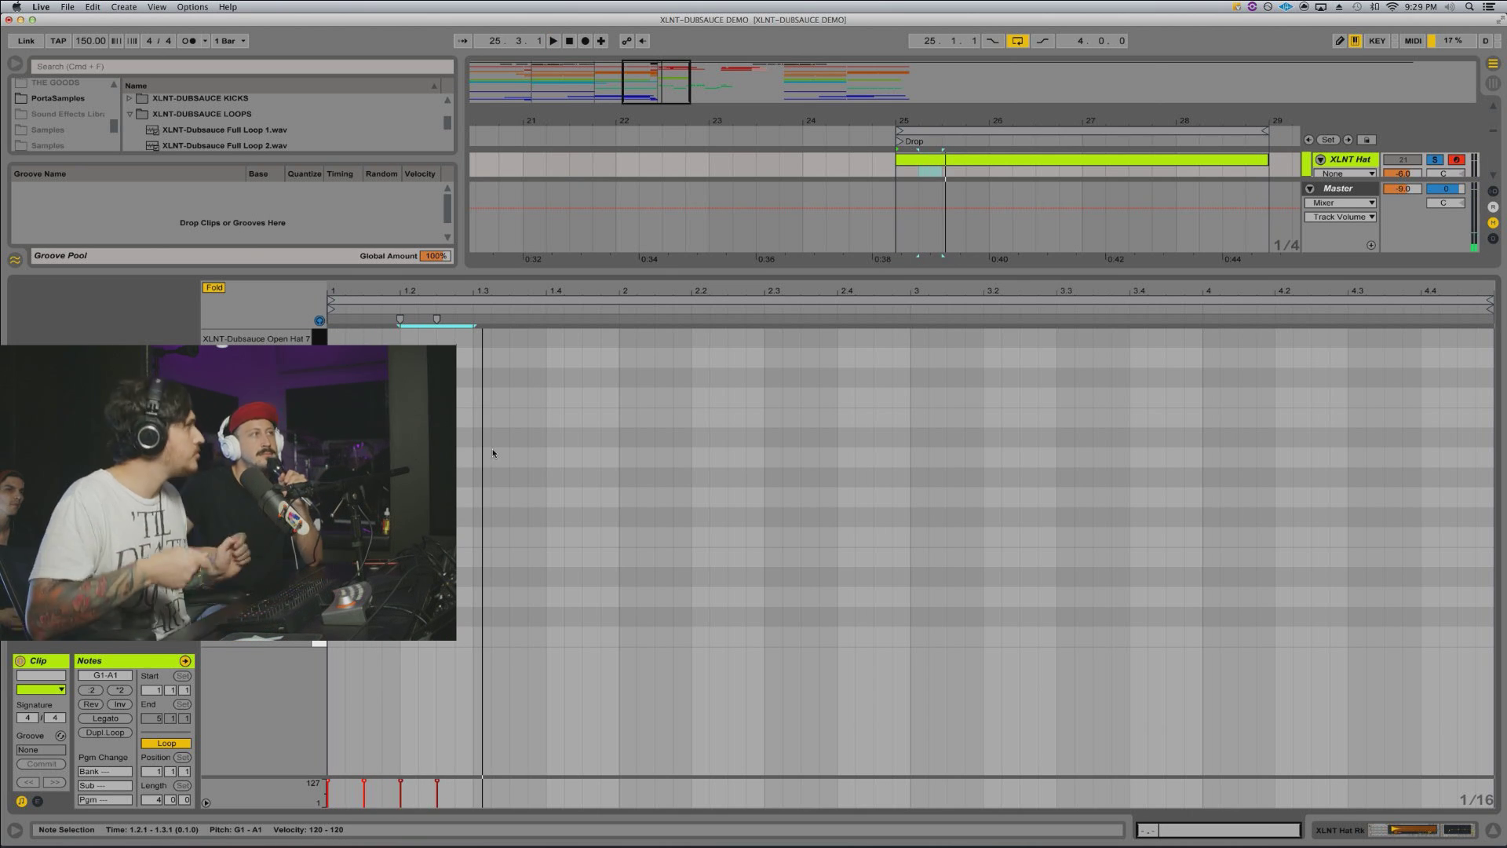
Step: Play the hat pattern and add a sixteenth-note XLNT-Dubsauce Closed Hat 8 hit at 1.2.4
key("space")
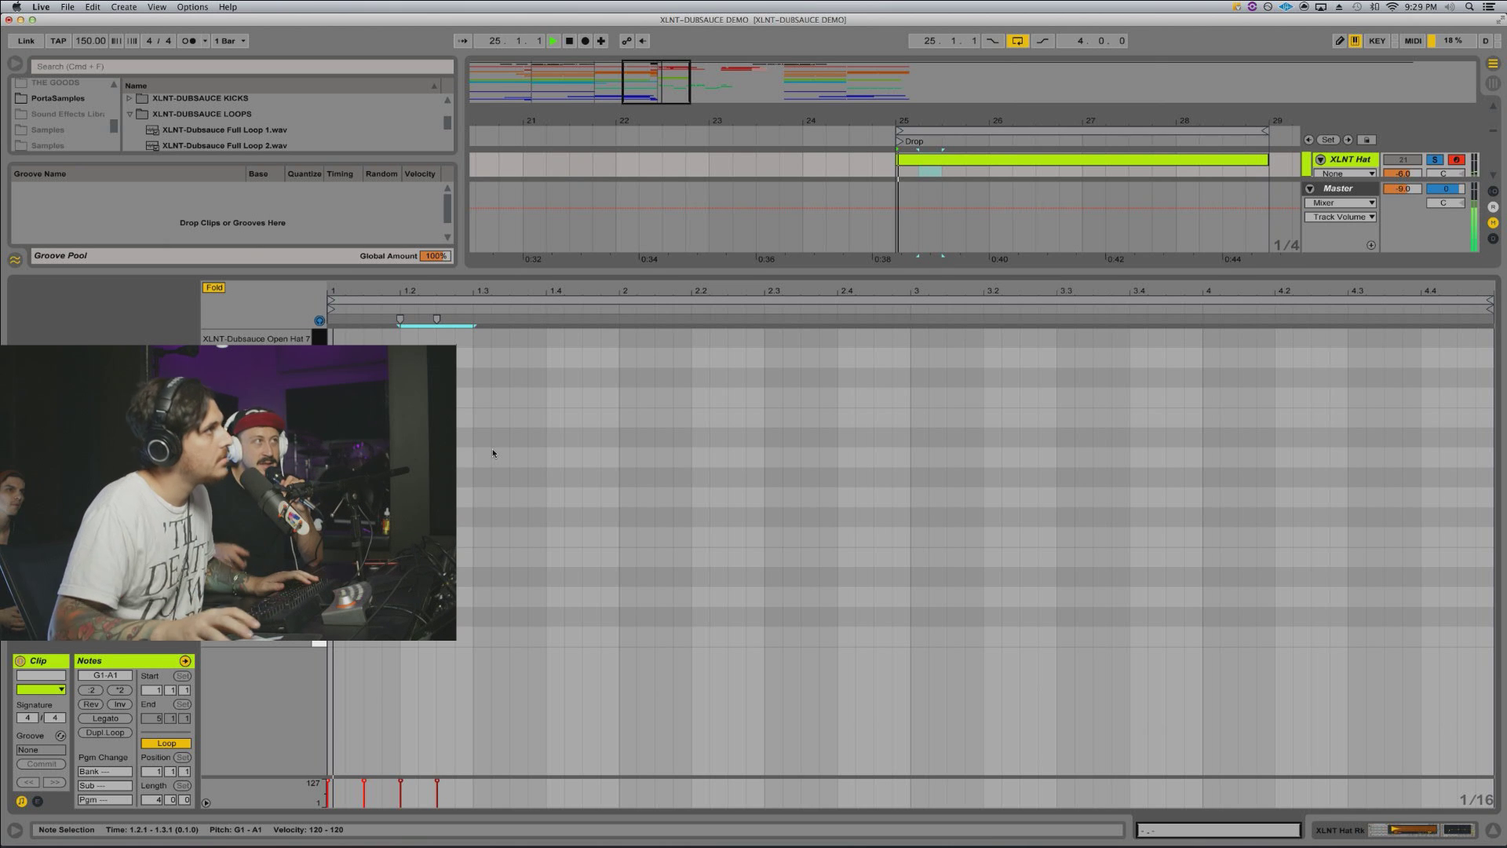
key("space")
left_click(469, 500)
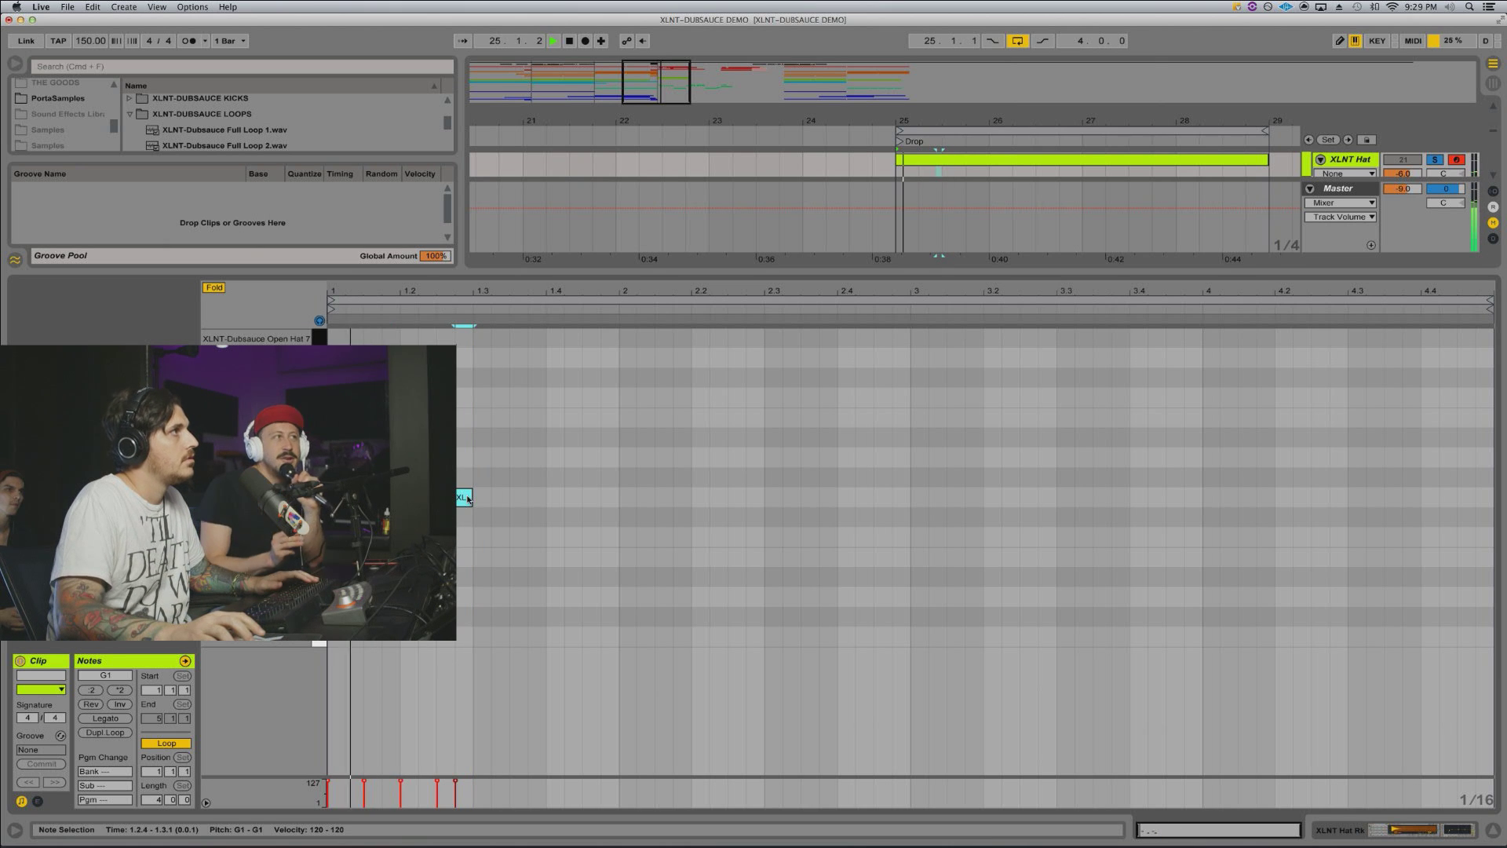
Step: Move the selected closed hat hit to 1.3.1 on F#1, play the pattern, and copy the hit to A#1 at 1.3.3
key("Right")
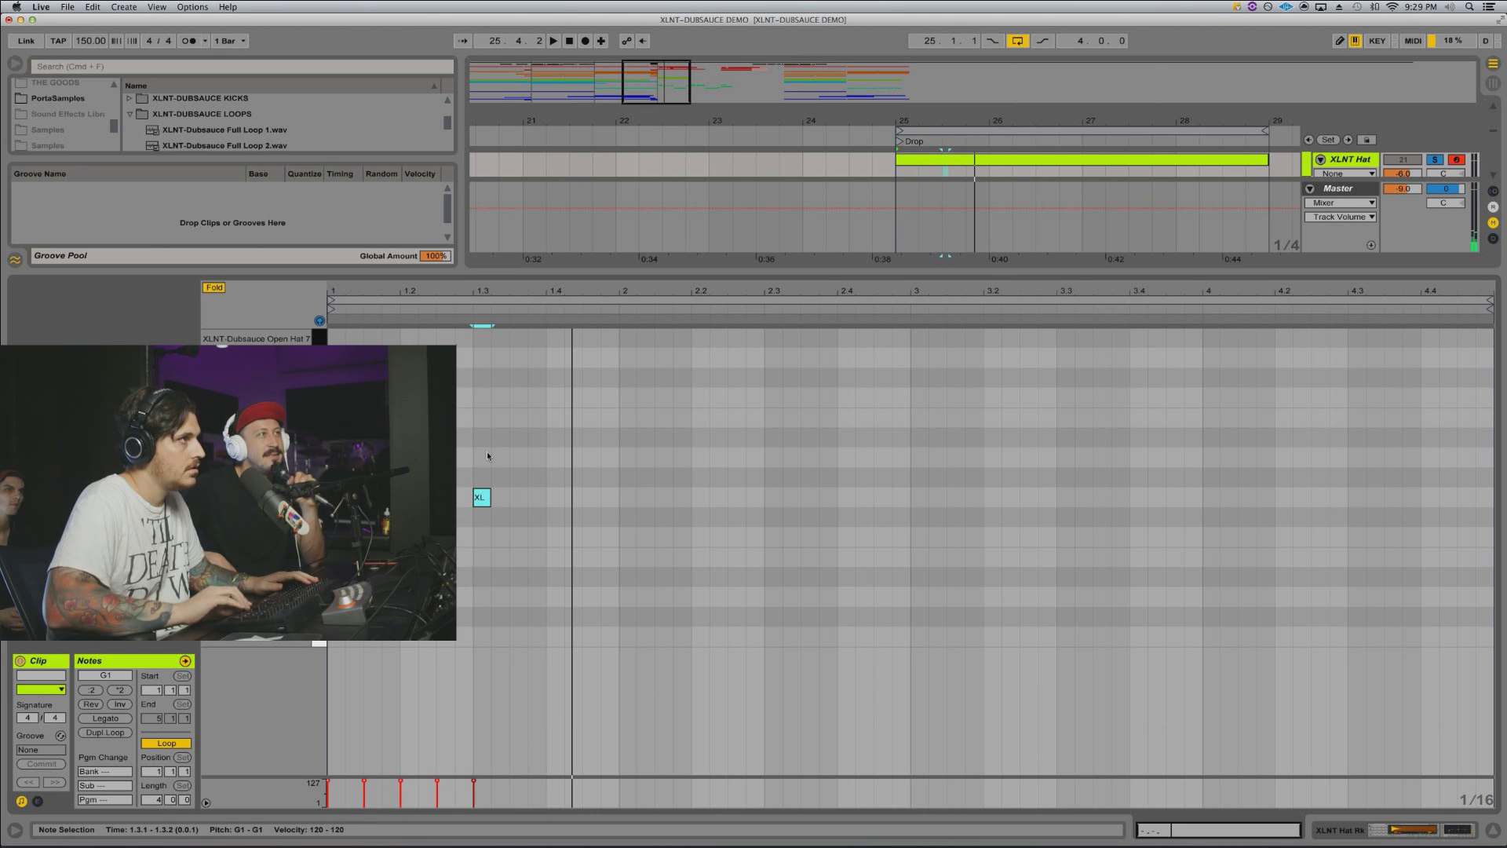
key("Down")
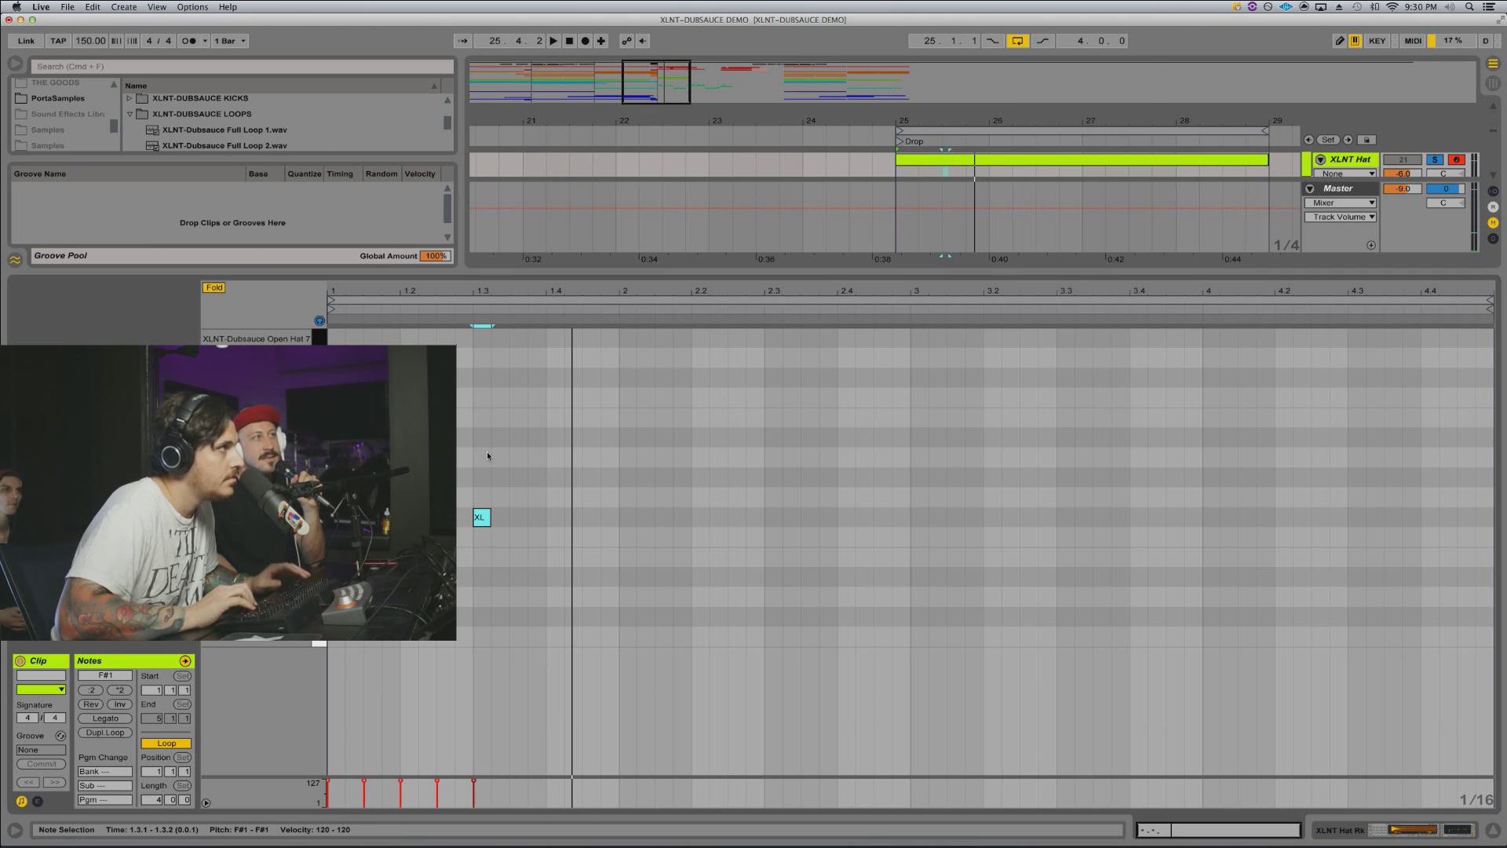
key("space")
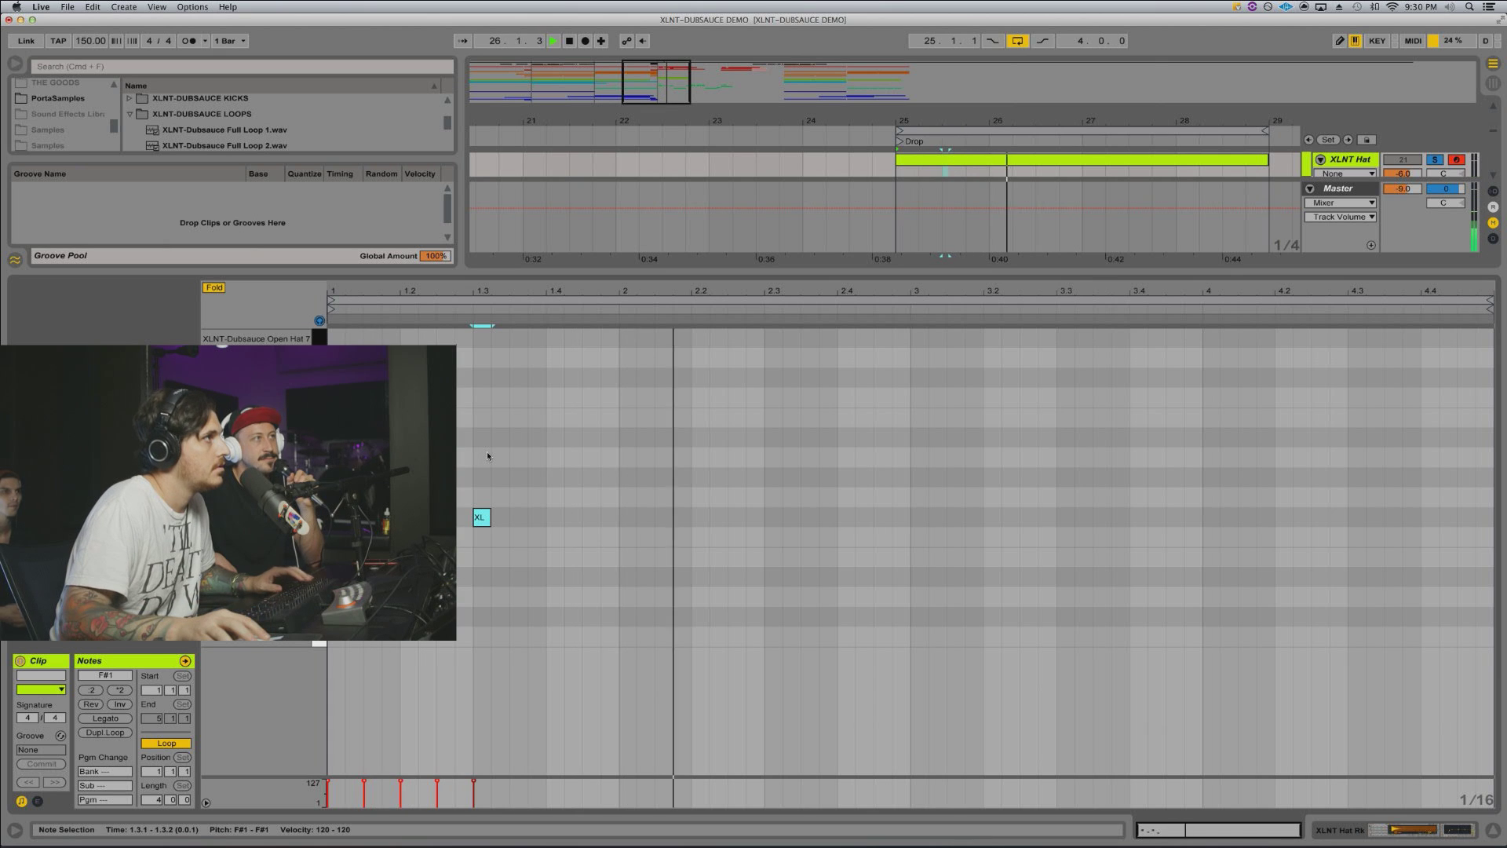
left_click_drag(484, 518, 521, 455)
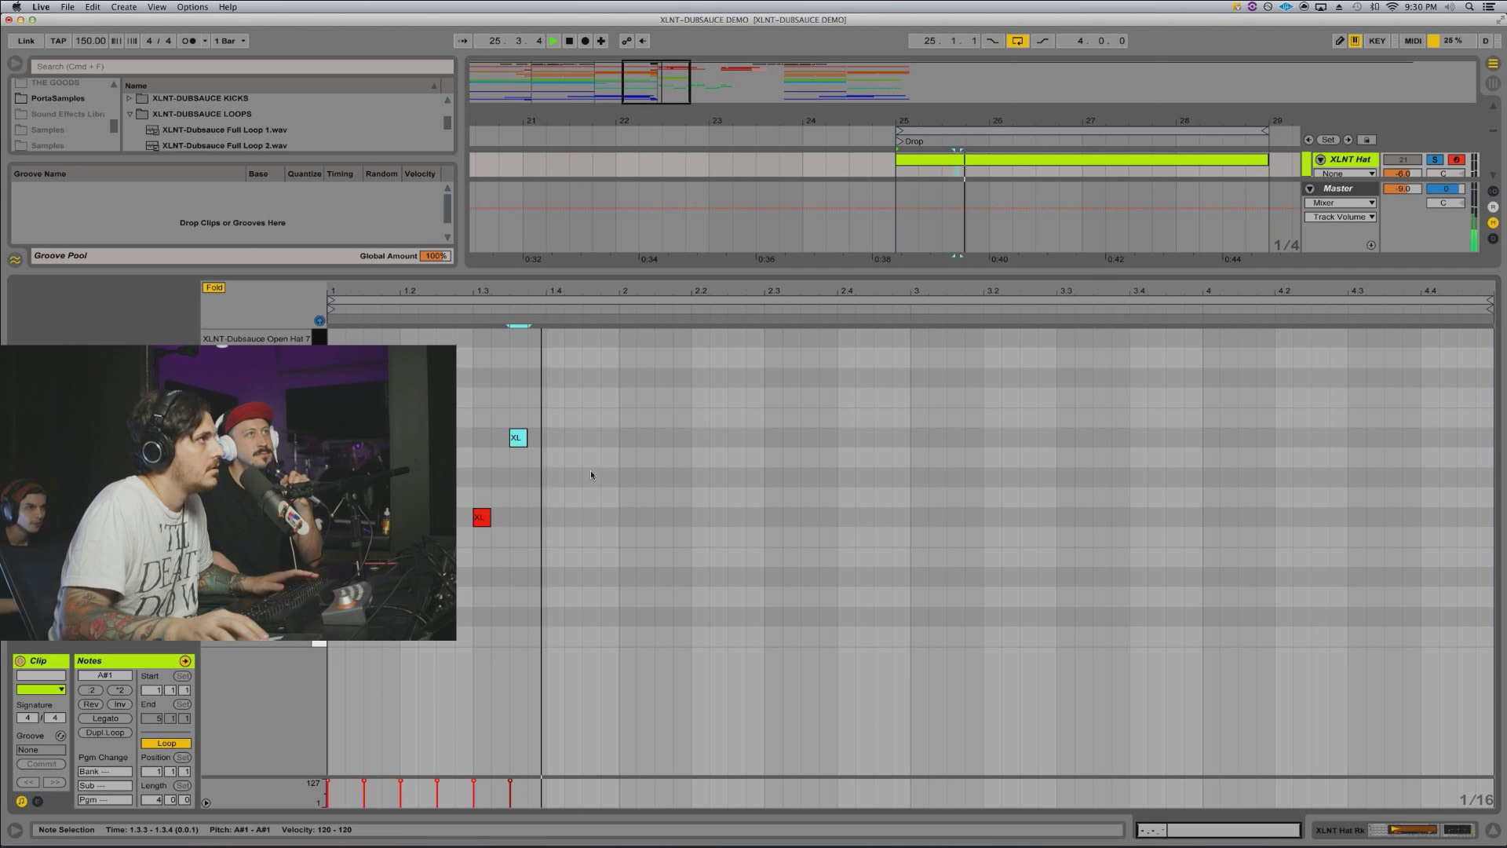
Step: Duplicate the F#1 and A#1 hat pair from 1.3.1 to 1.4.1 and play the pattern
left_click_drag(544, 431, 472, 518)
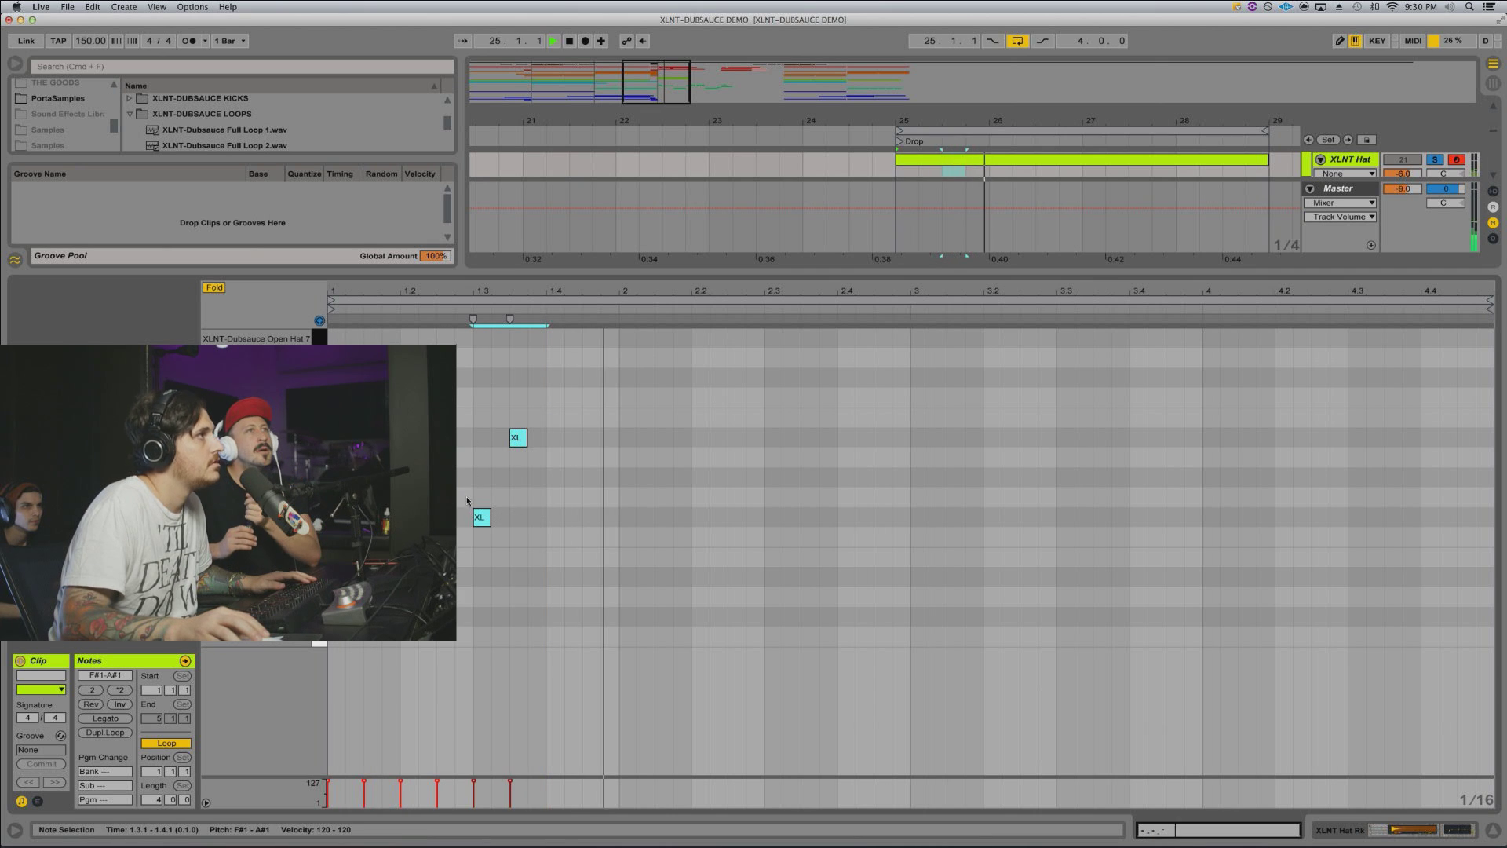
key("space")
key("space")
key("super+d")
key("space")
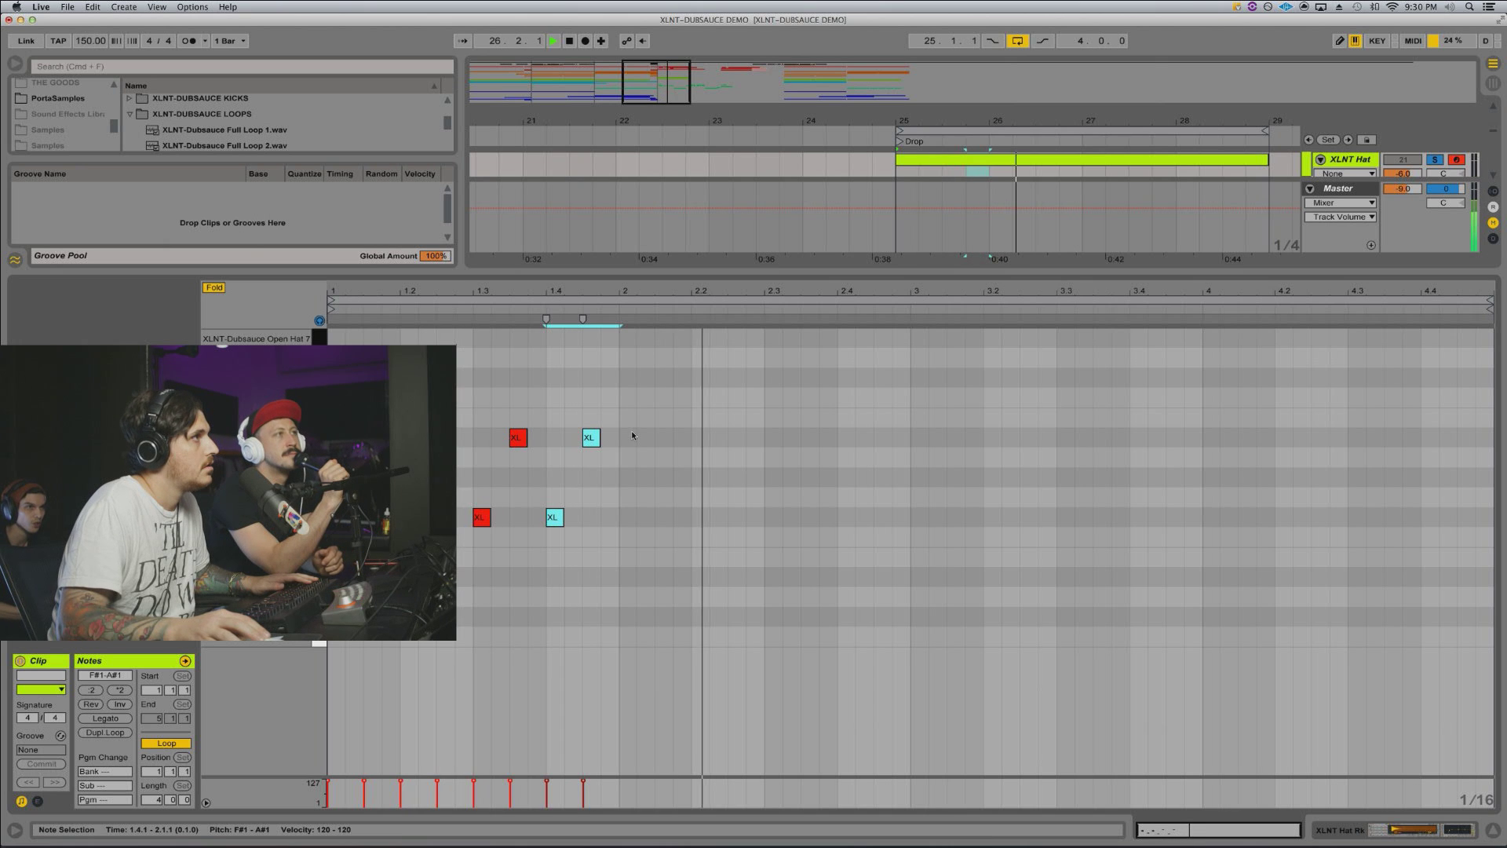
Step: Select the full first bar of hat notes and duplicate it three times to fill the four-bar clip
left_click_drag(617, 434, 451, 511)
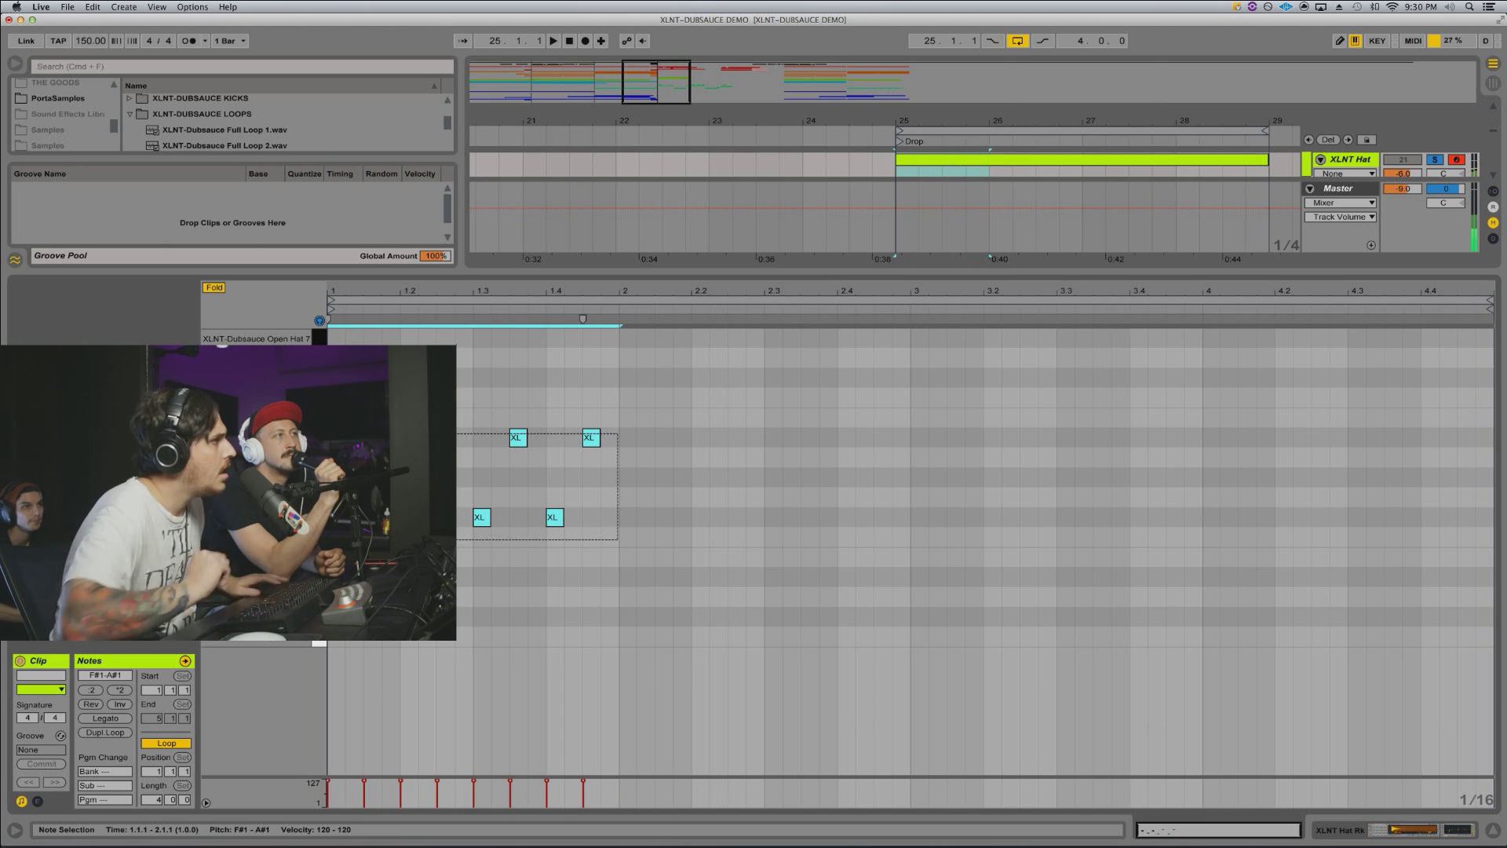
left_click_drag(325, 539, 319, 539)
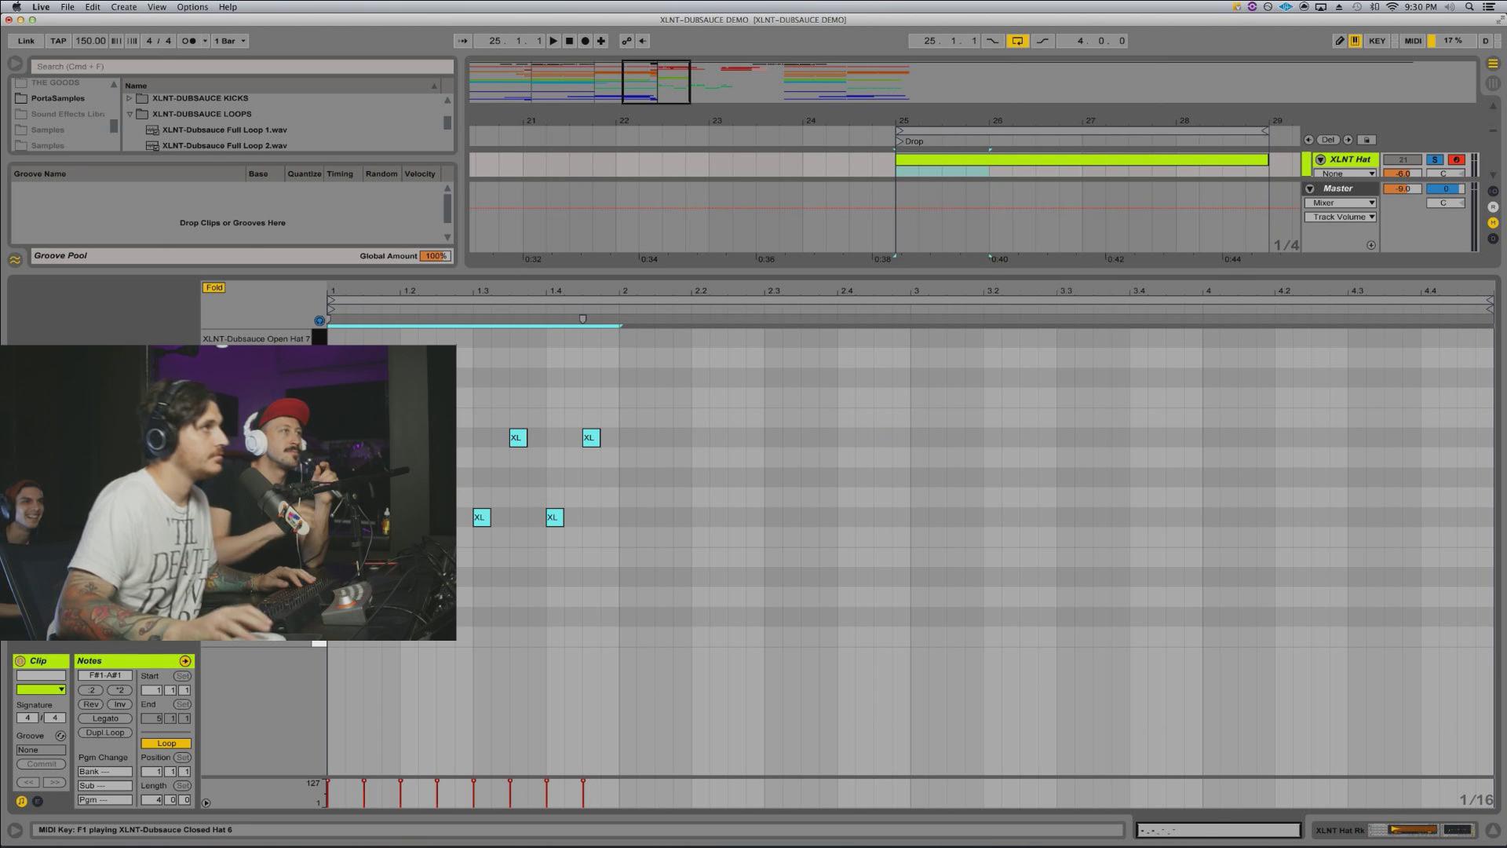
key("super+d")
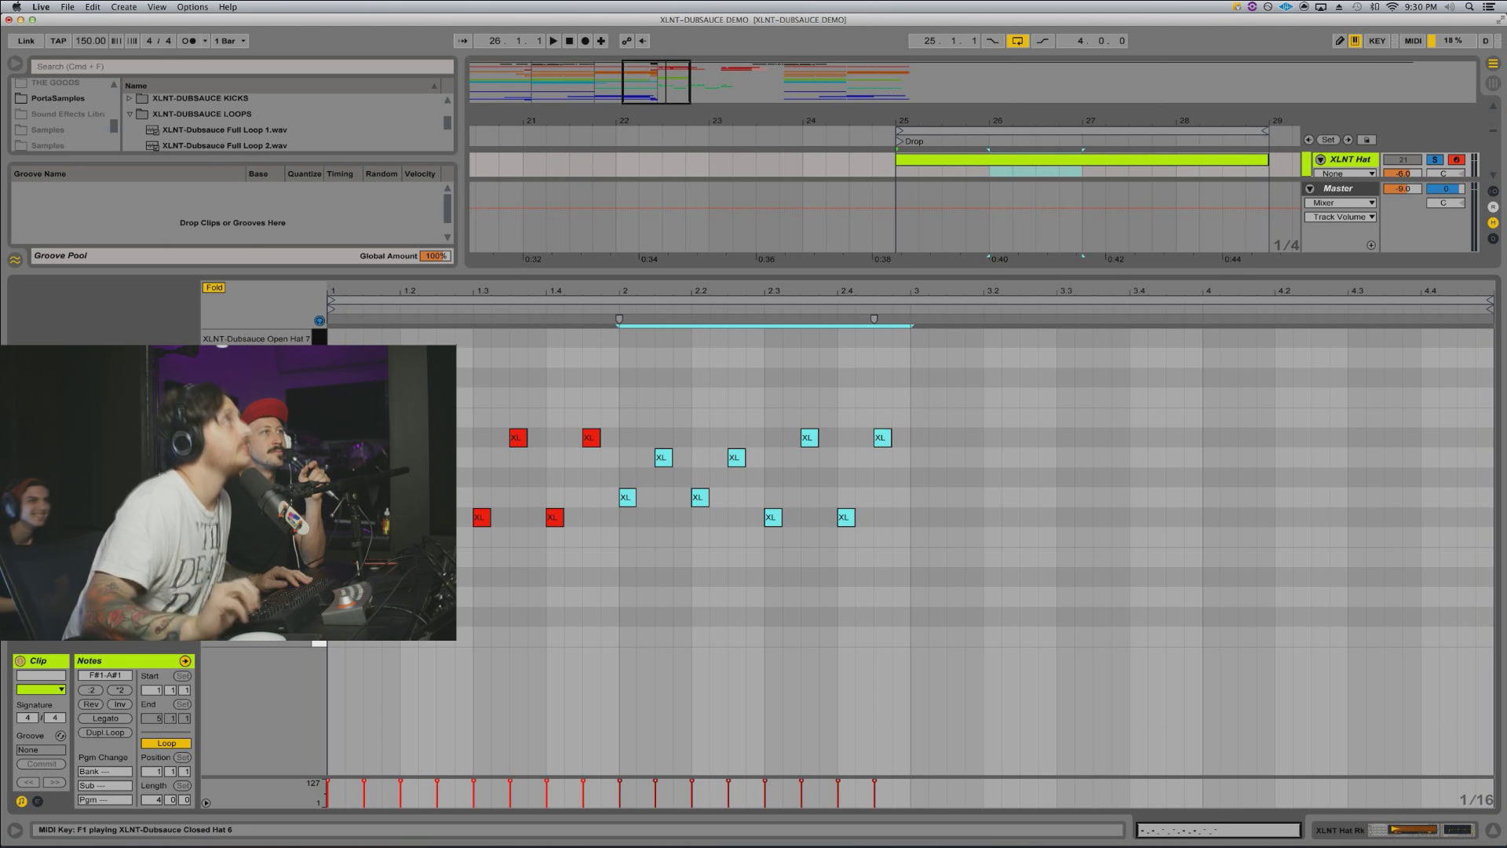
key("super+d")
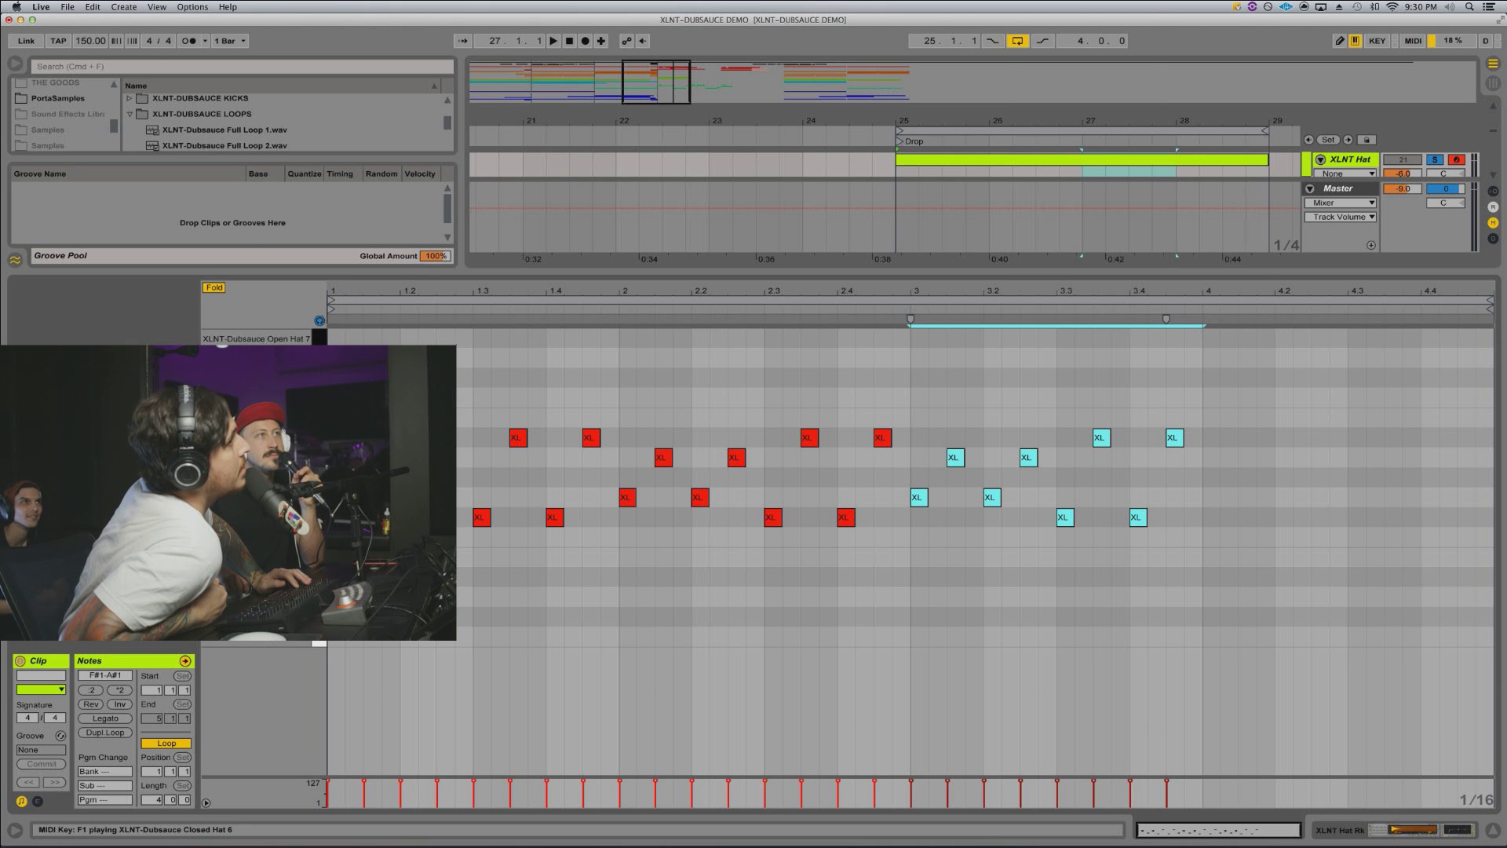
key("super+d")
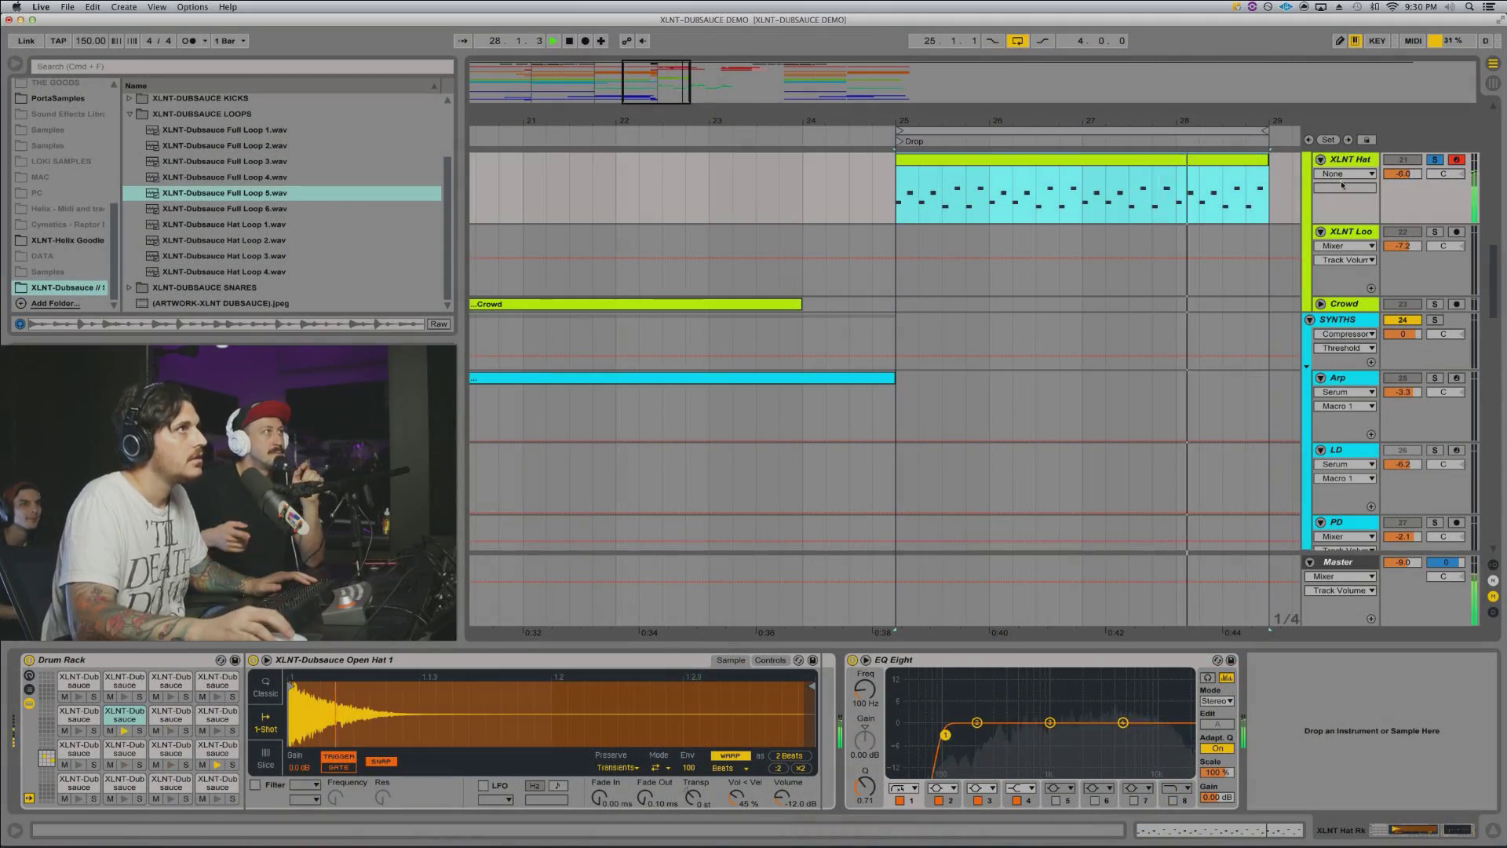
Step: Take the cymbal and hat tracks out of solo and play the drop with all the drum layers
scroll(1066, 339, "up", 5)
scroll(1152, 188, "right", 3)
scroll(1153, 188, "up", 2)
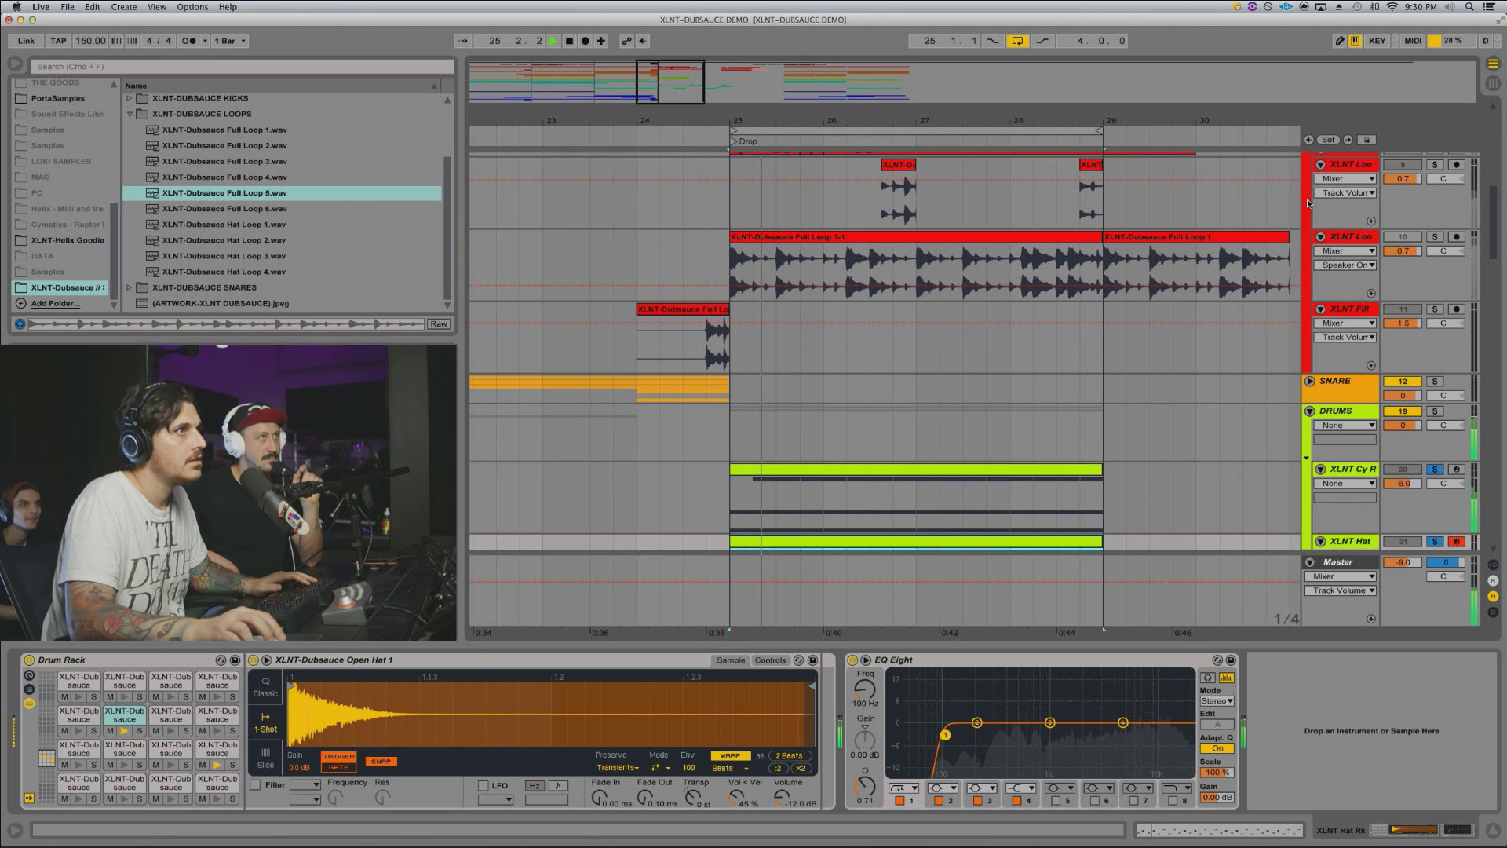
left_click(1433, 470)
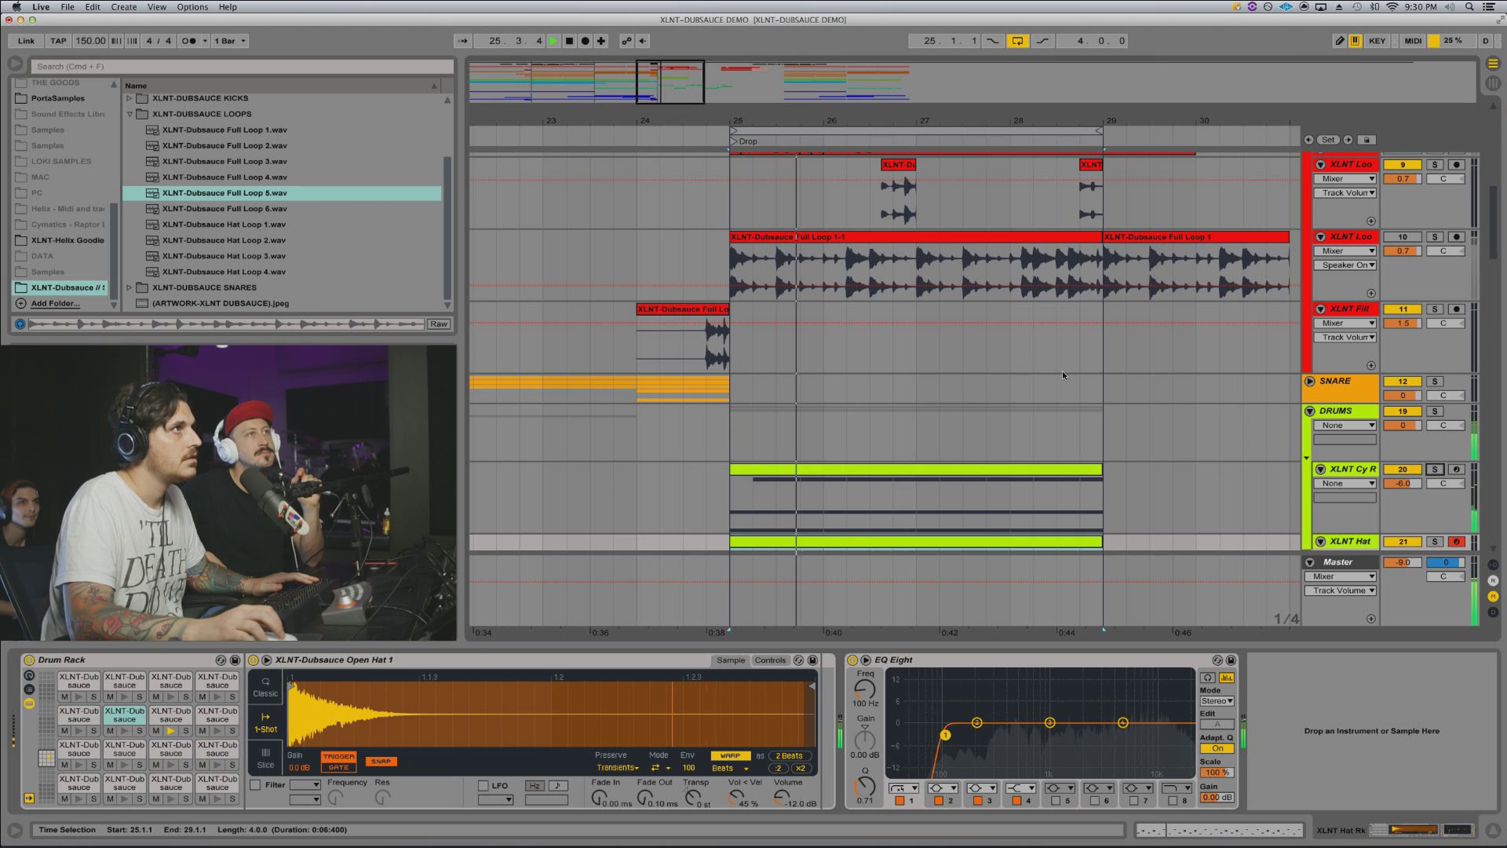
scroll(1062, 370, "down", 4)
scroll(1062, 376, "up", 7)
scroll(1063, 375, "down", 5)
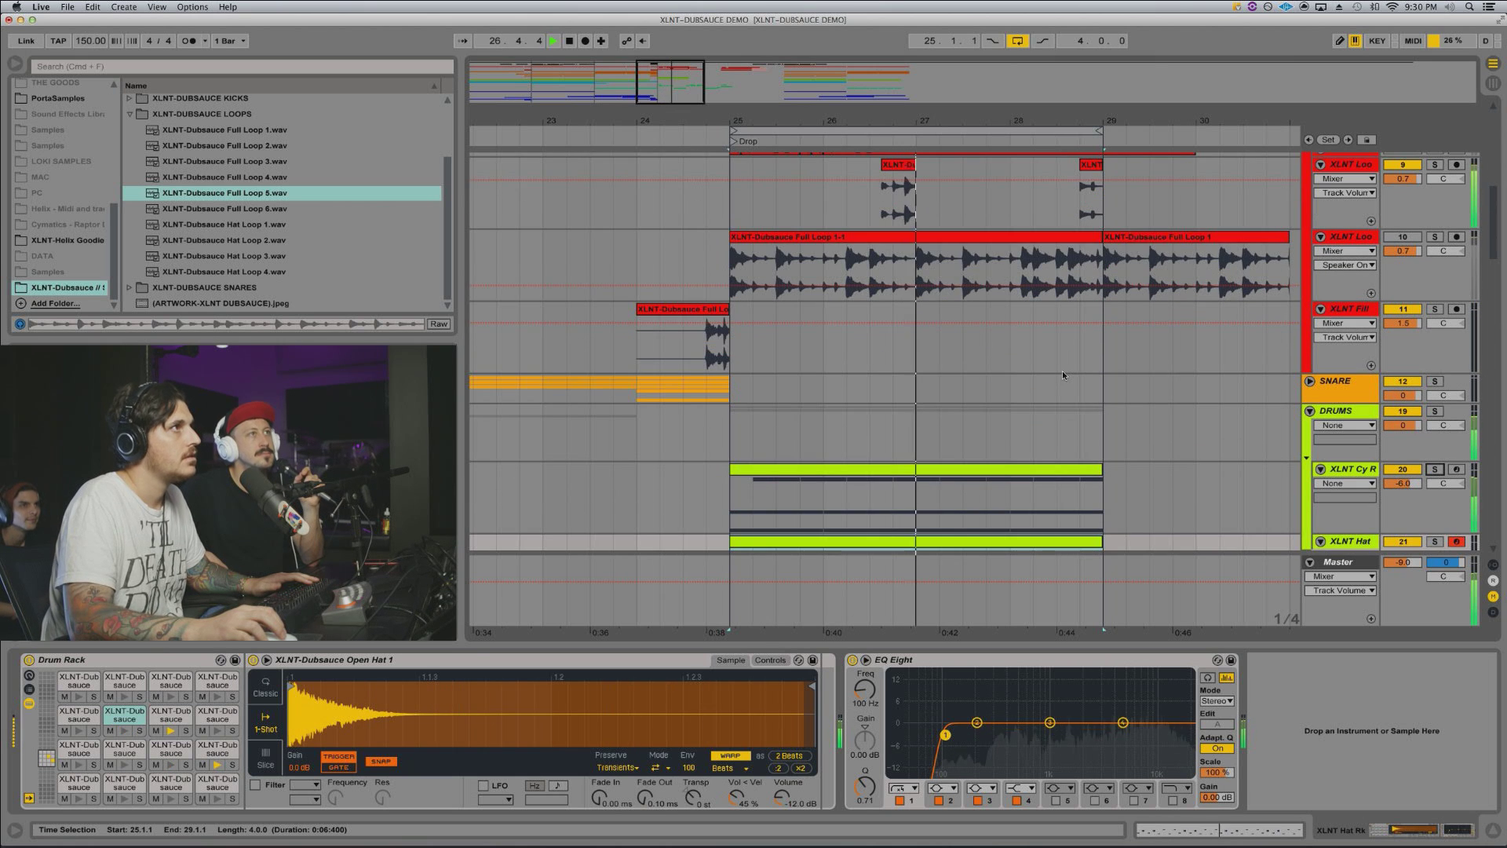
scroll(1062, 370, "down", 7)
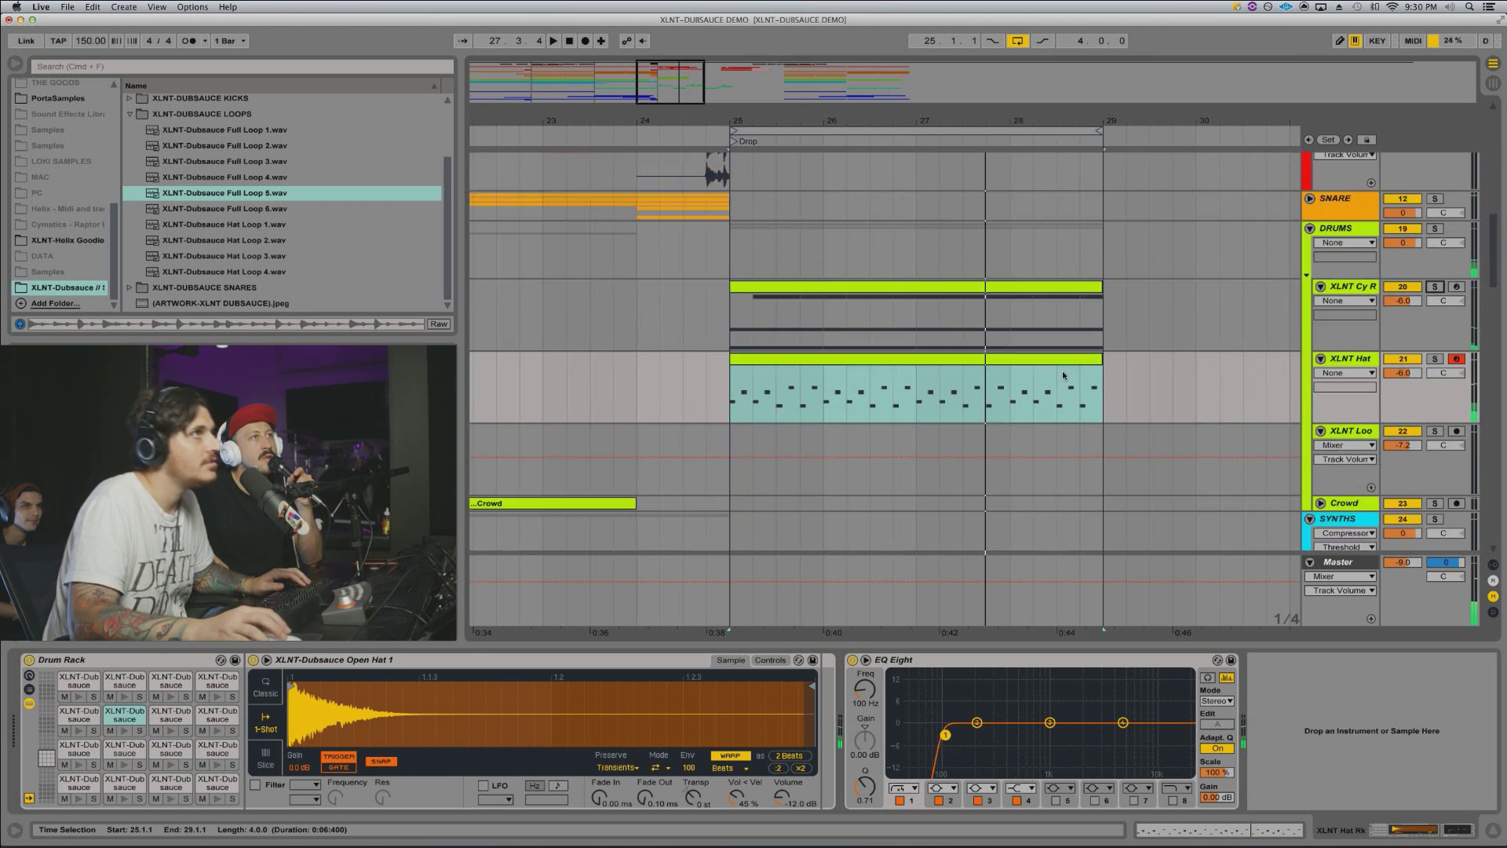
Step: Unfold the SNARE group and set the insert mark at 25.1.1 on the empty 17 Audio track
scroll(1283, 213, "up", 2)
left_click(1309, 199)
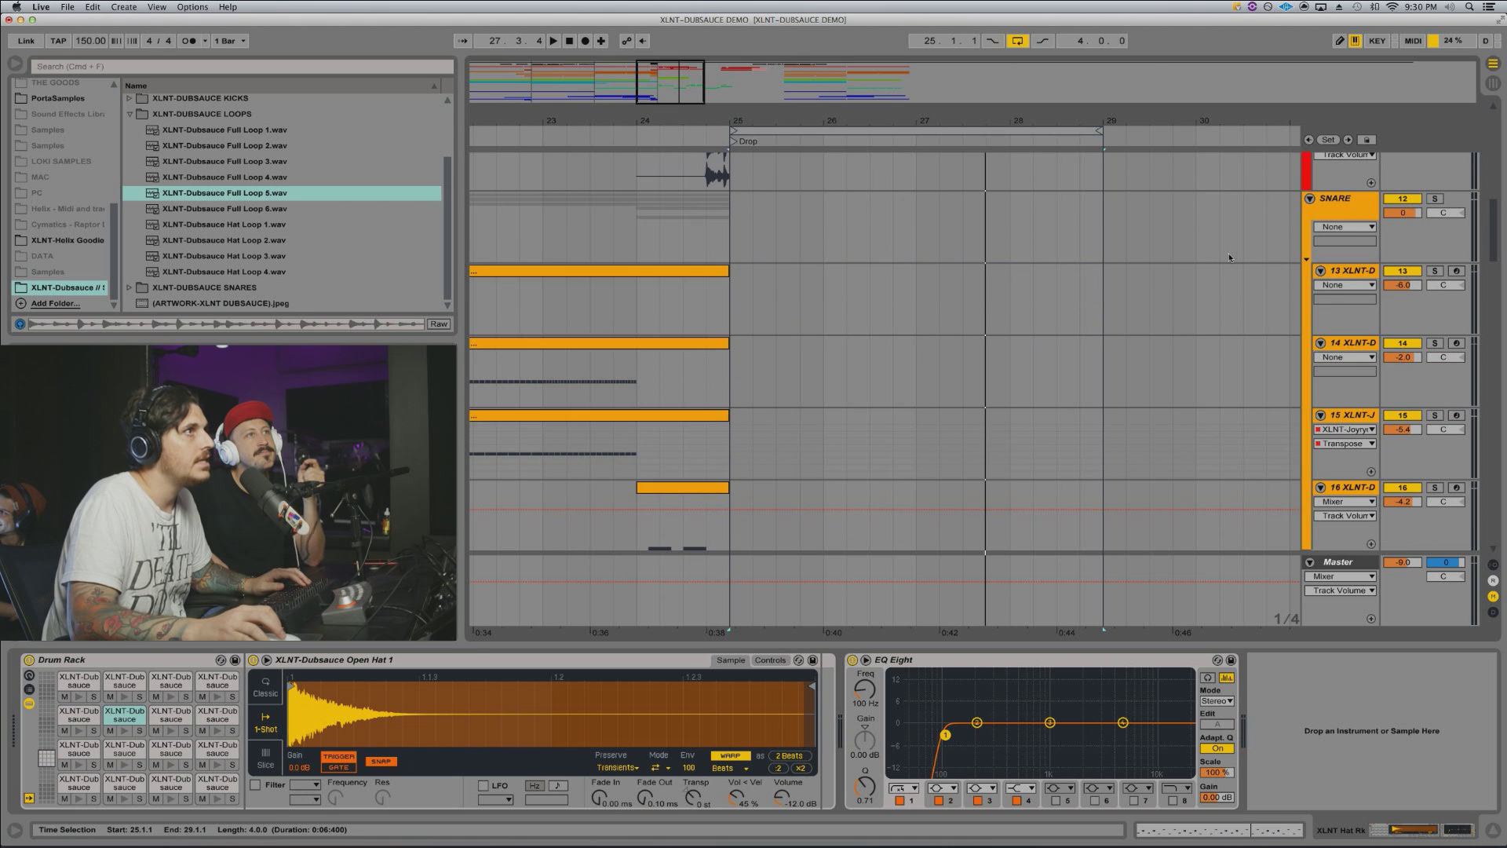
scroll(1159, 276, "down", 5)
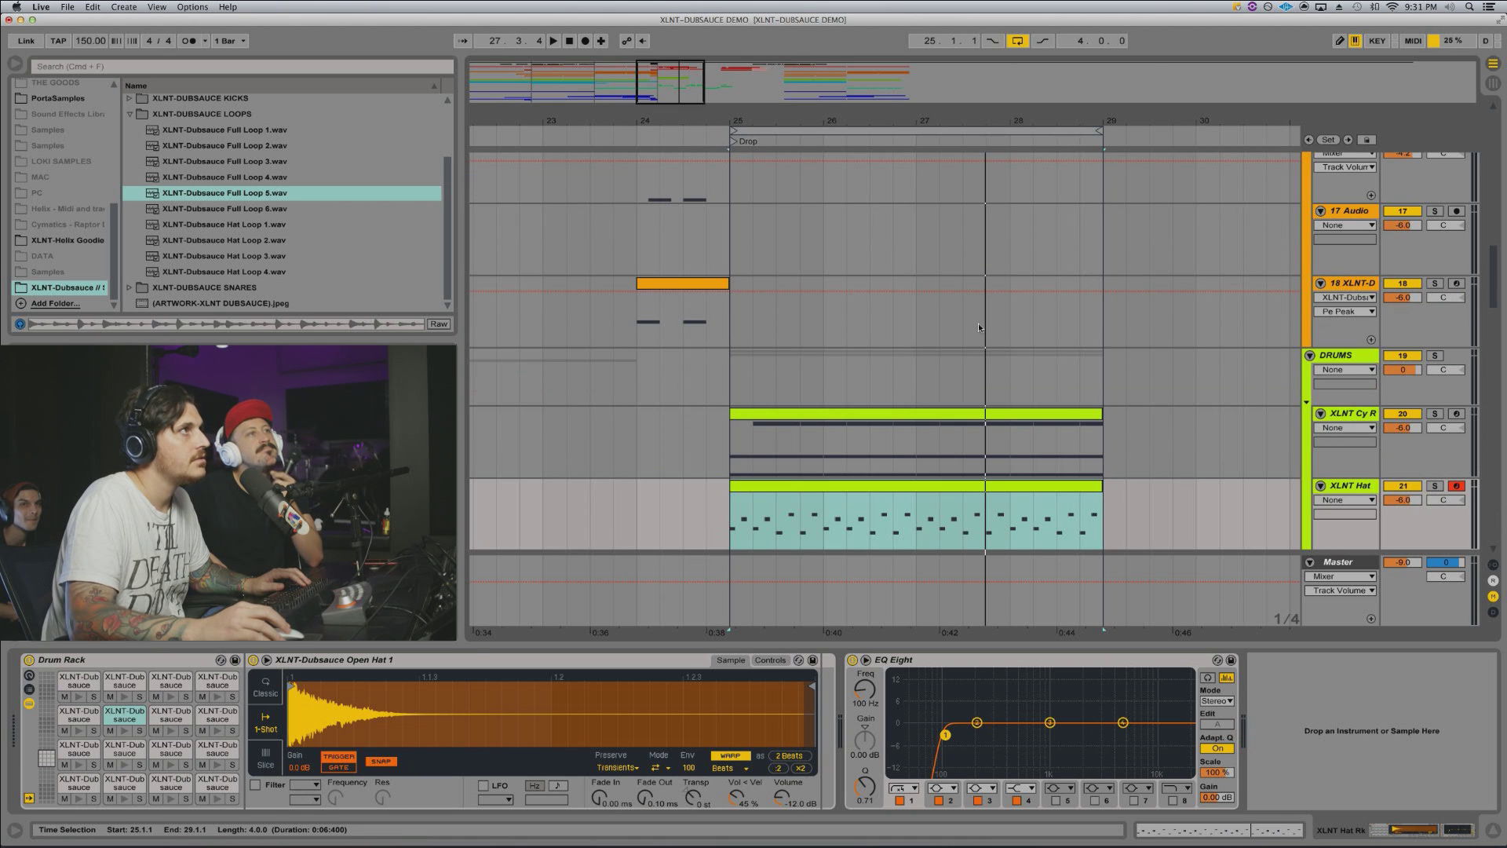
left_click(728, 261)
key("space")
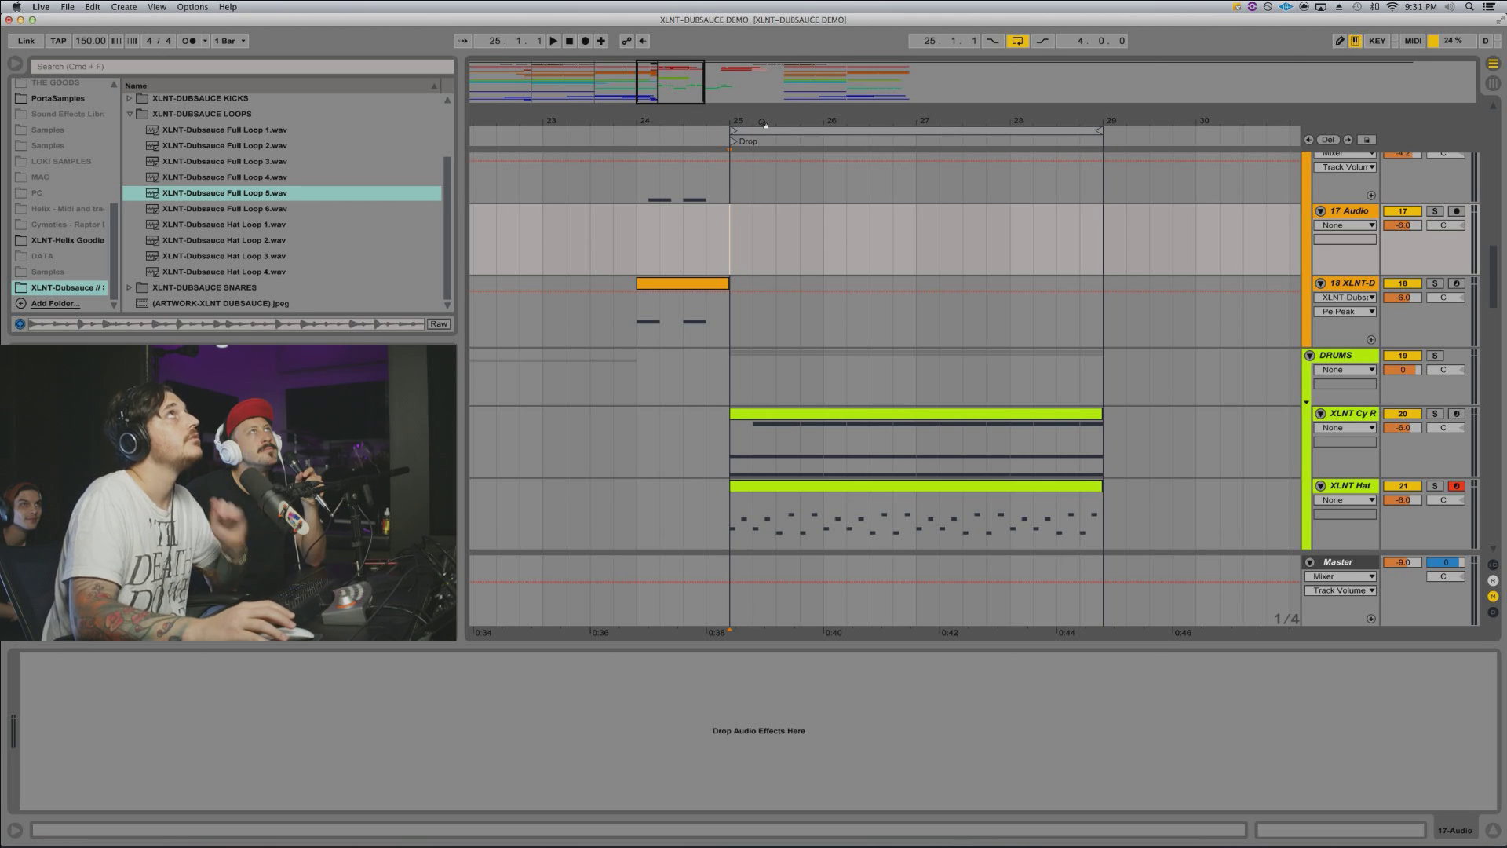
left_click_drag(762, 126, 763, 123)
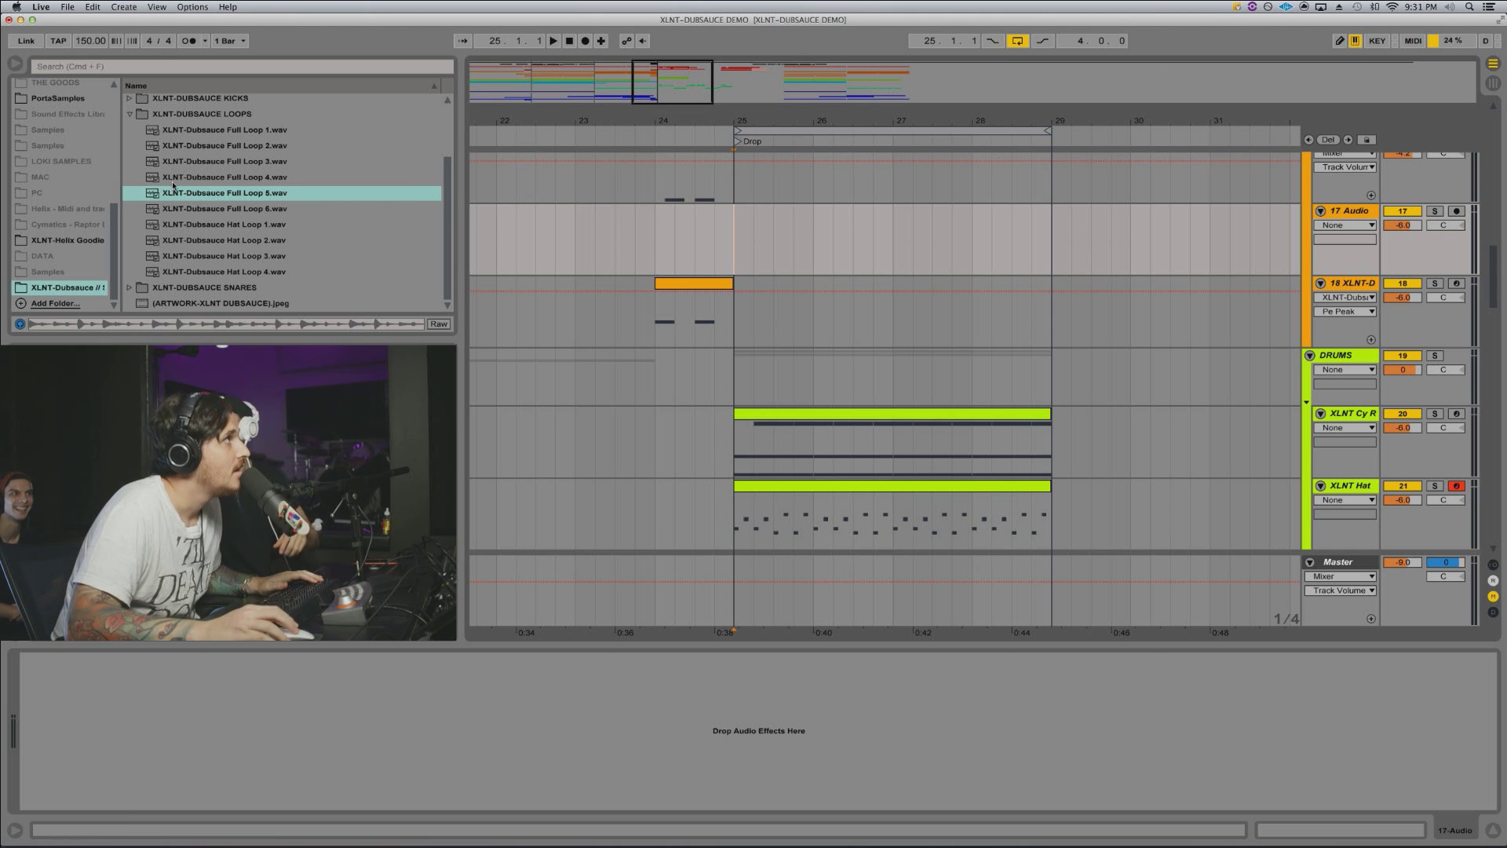
Step: Open the XLNT-DUBSAUCE SNARES sample folder, preview Snares 1 to 4, and audition Snare 3 with the drop
scroll(133, 124, "up", 2)
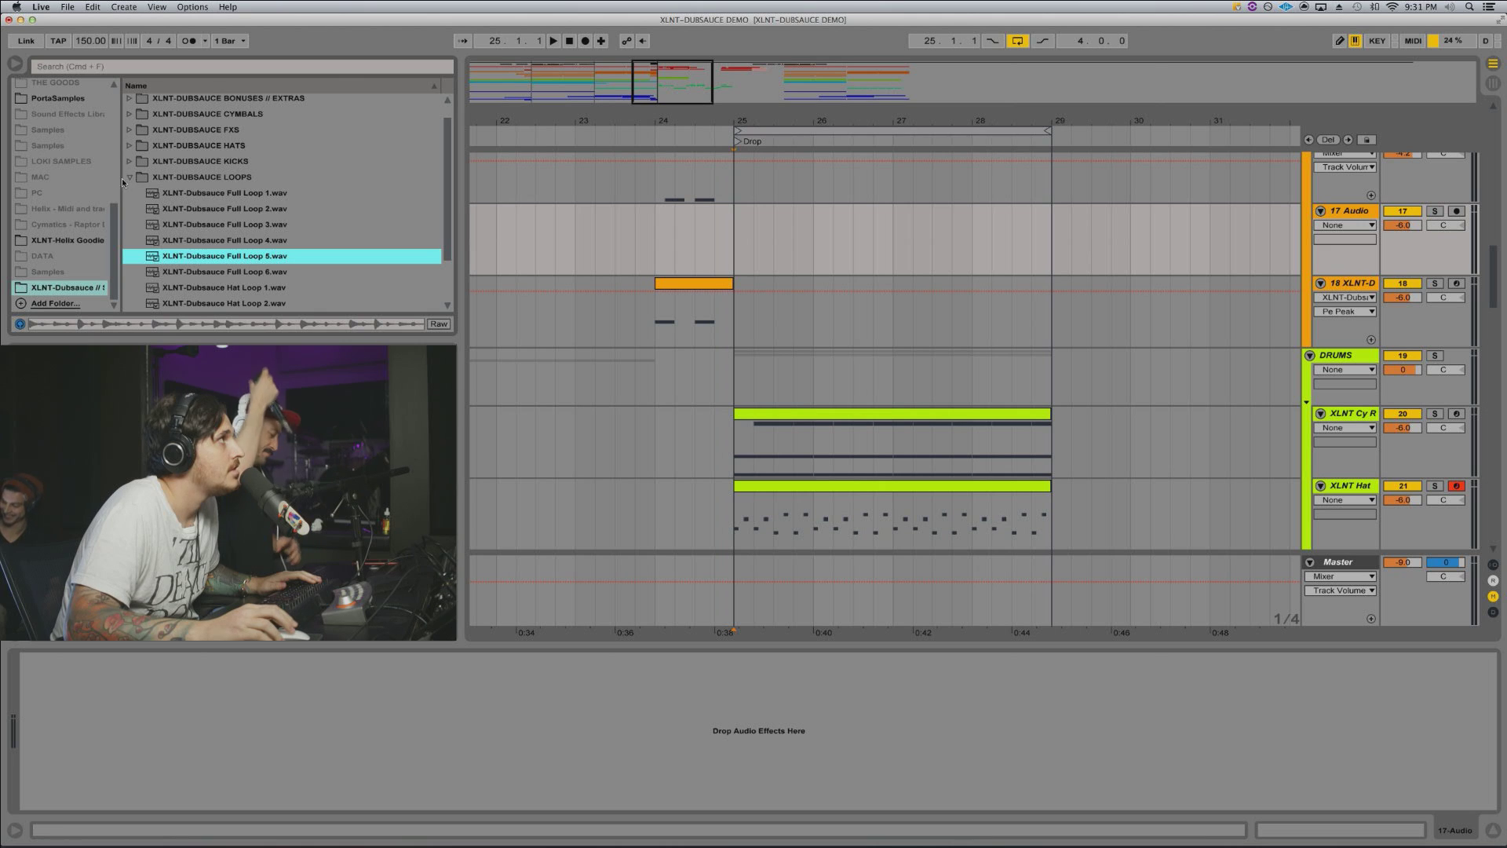
left_click(129, 177)
left_click(130, 211)
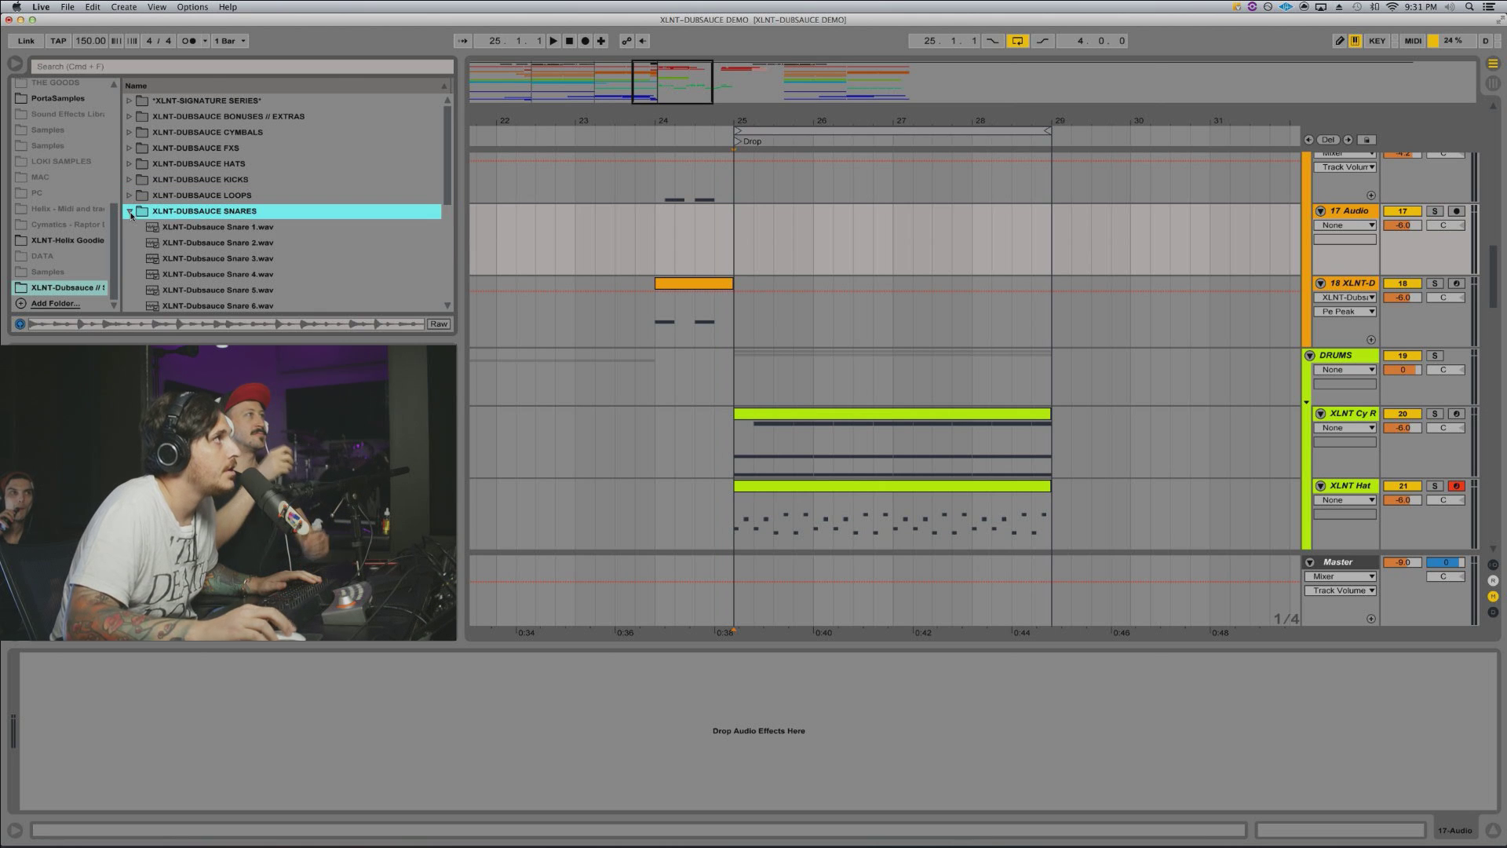
left_click(165, 229)
key("Down")
key("Down")
key("Down")
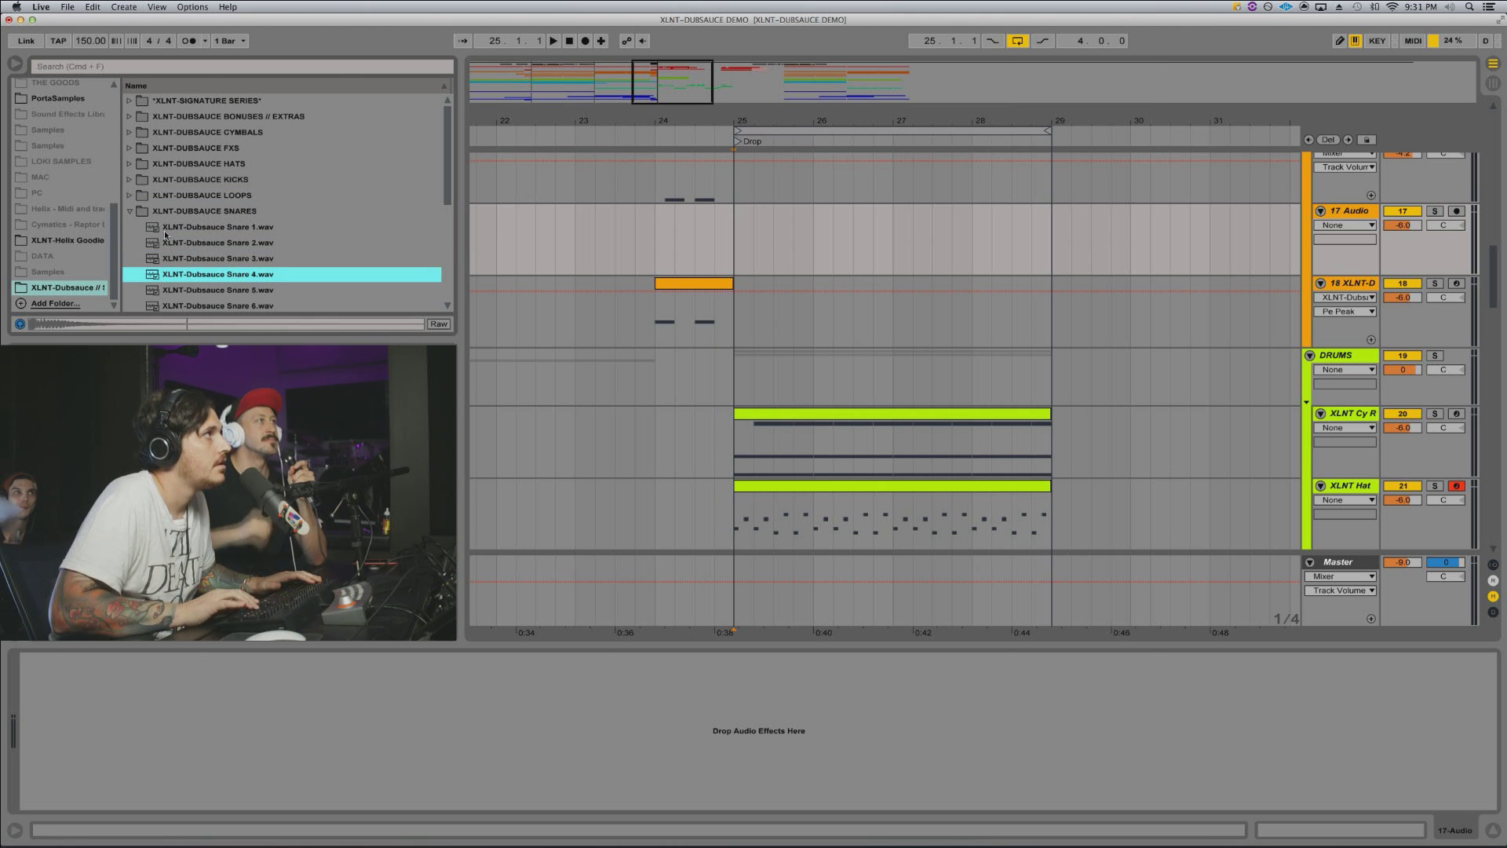
key("Up")
key("space")
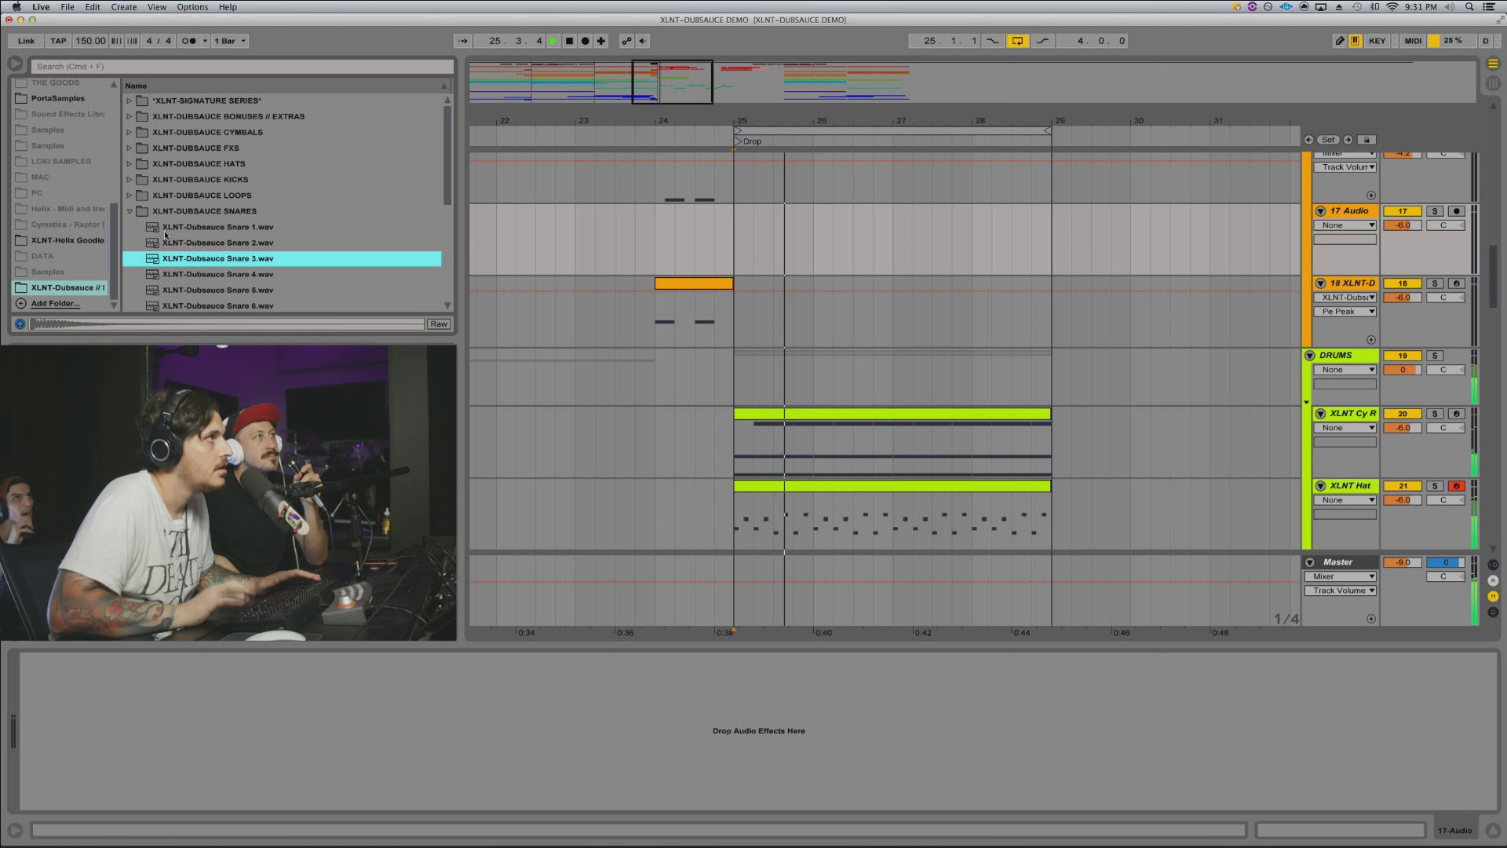
Step: Audition XLNT-Dubsauce Snares 3 to 7 with raw preview while the drop plays
key("space")
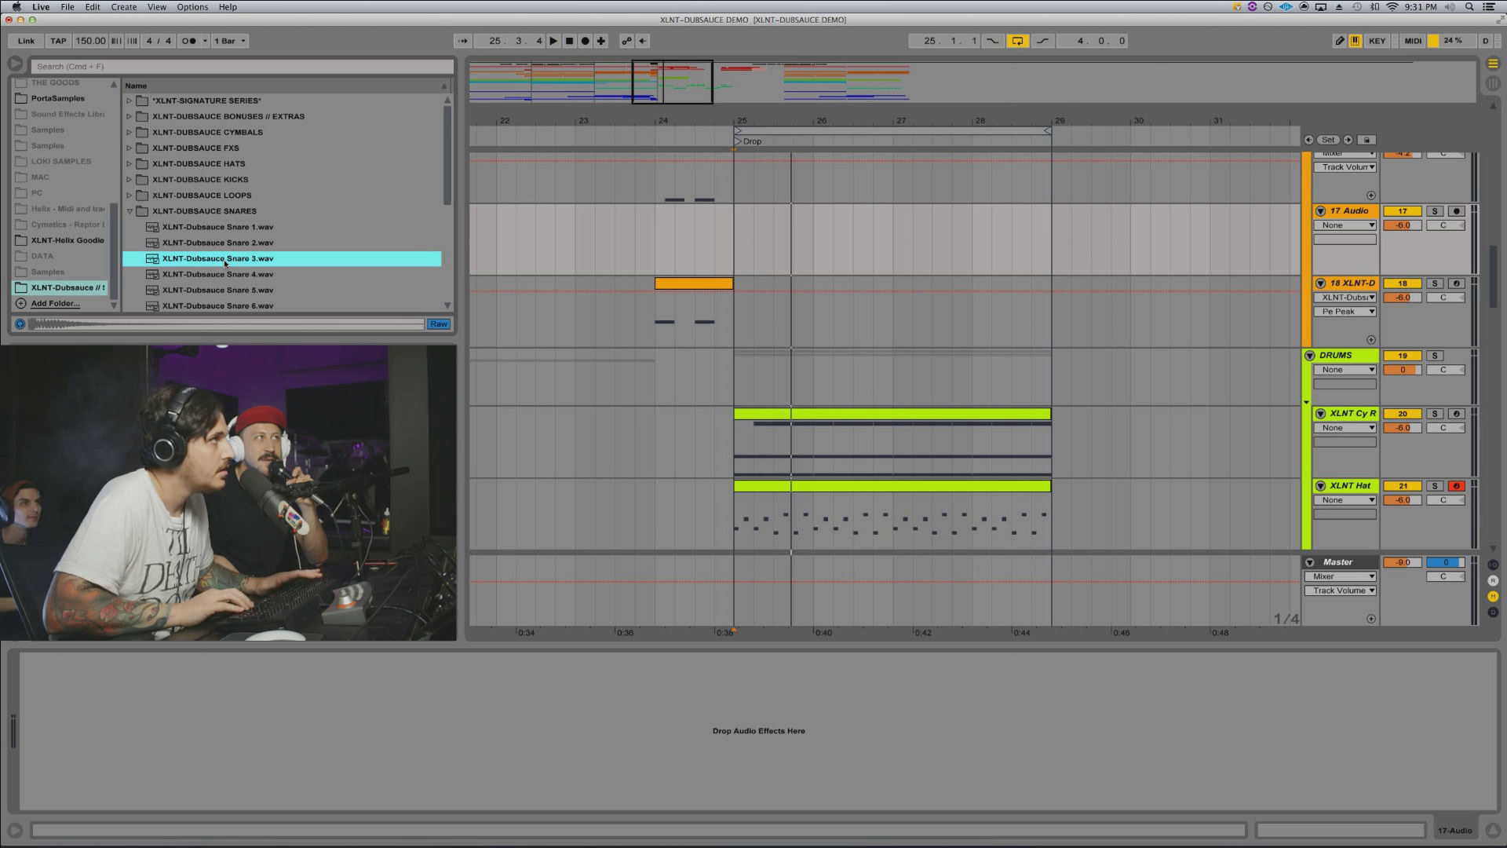
key("space")
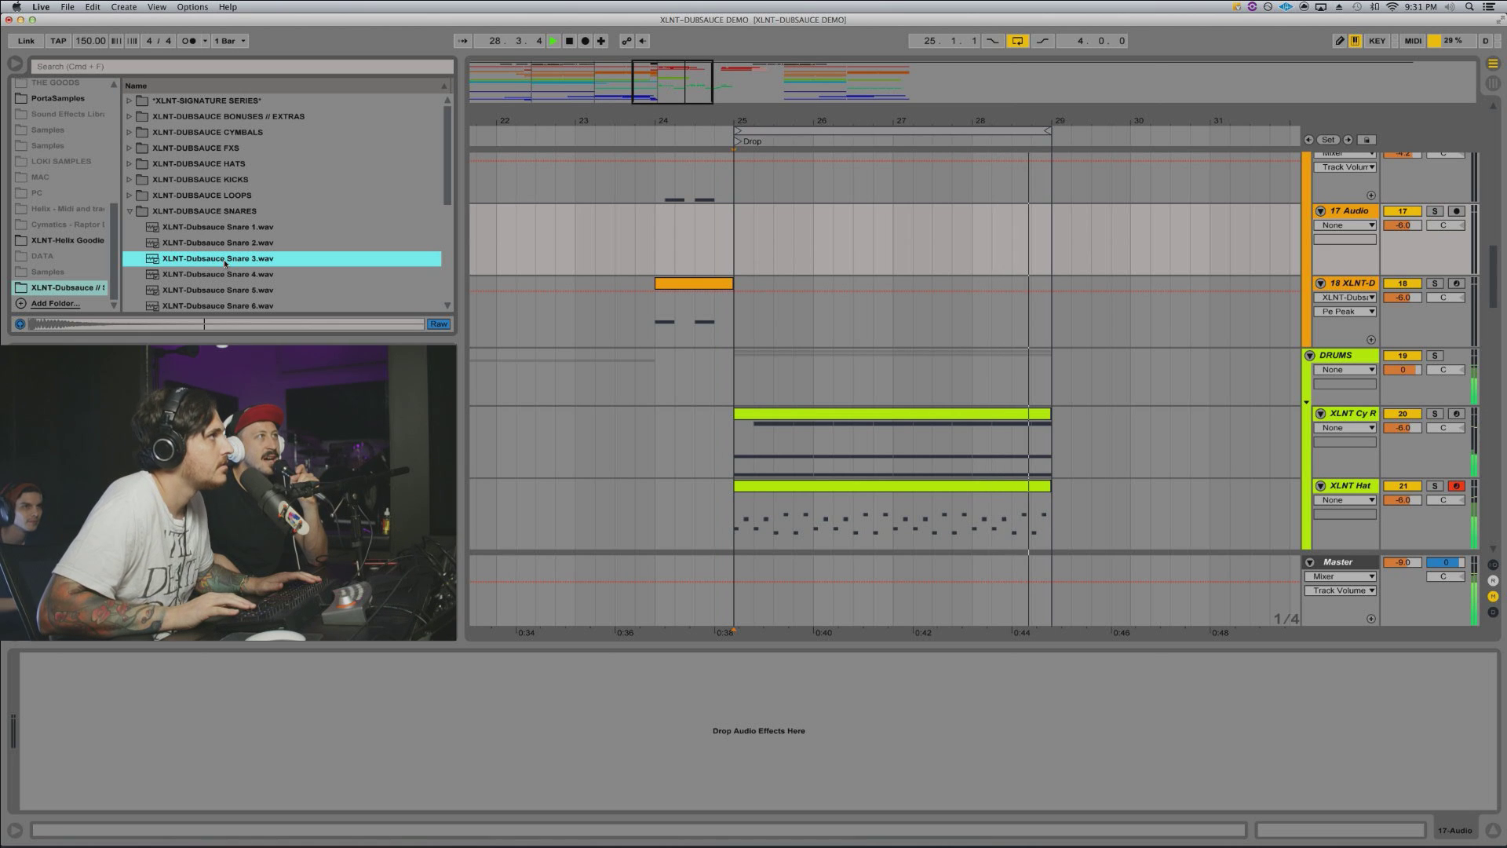
key("Down")
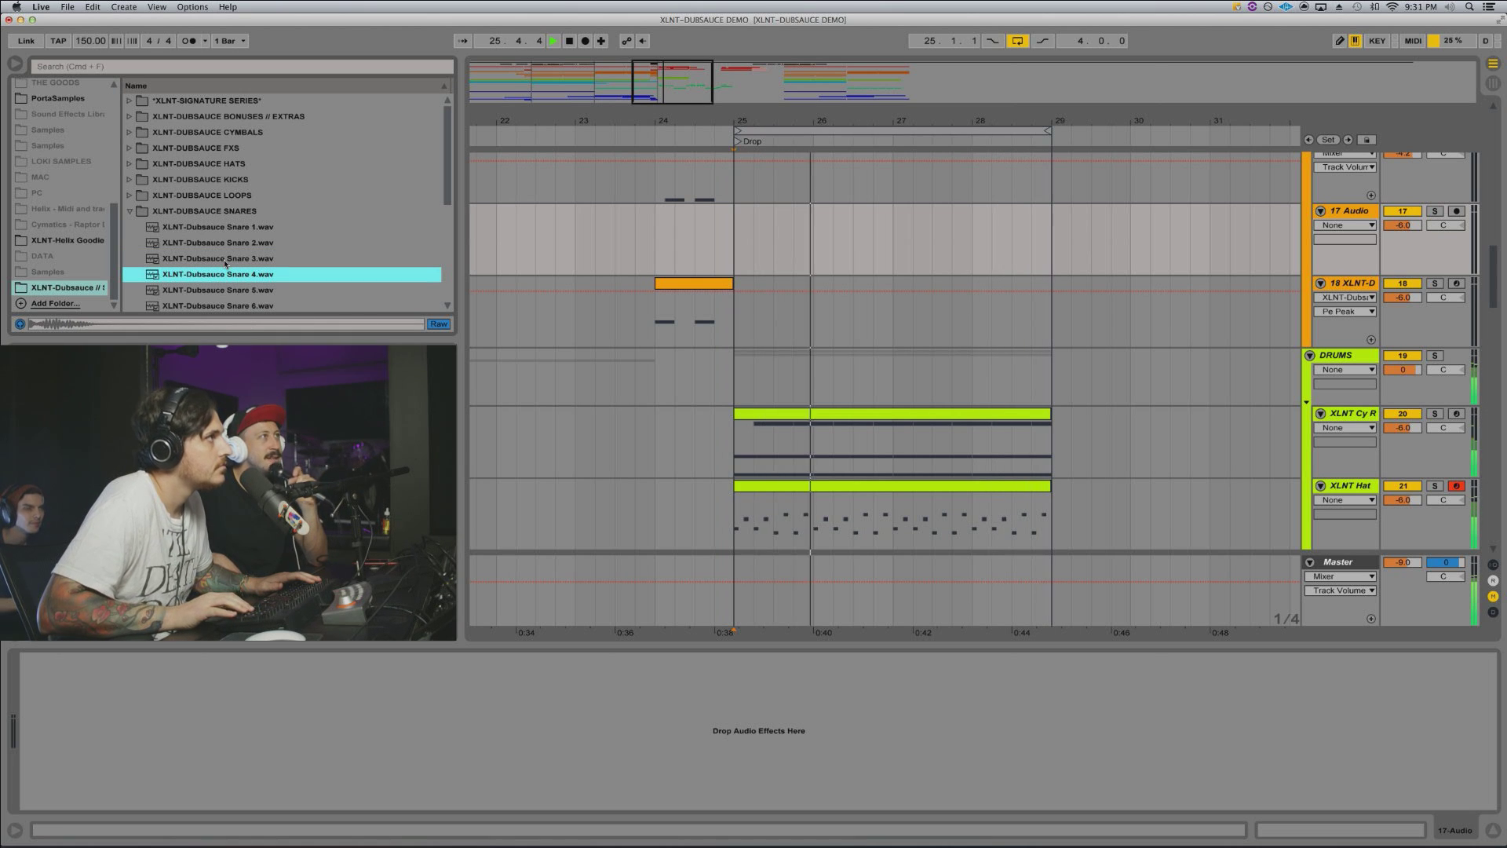
key("Down")
key("Down")
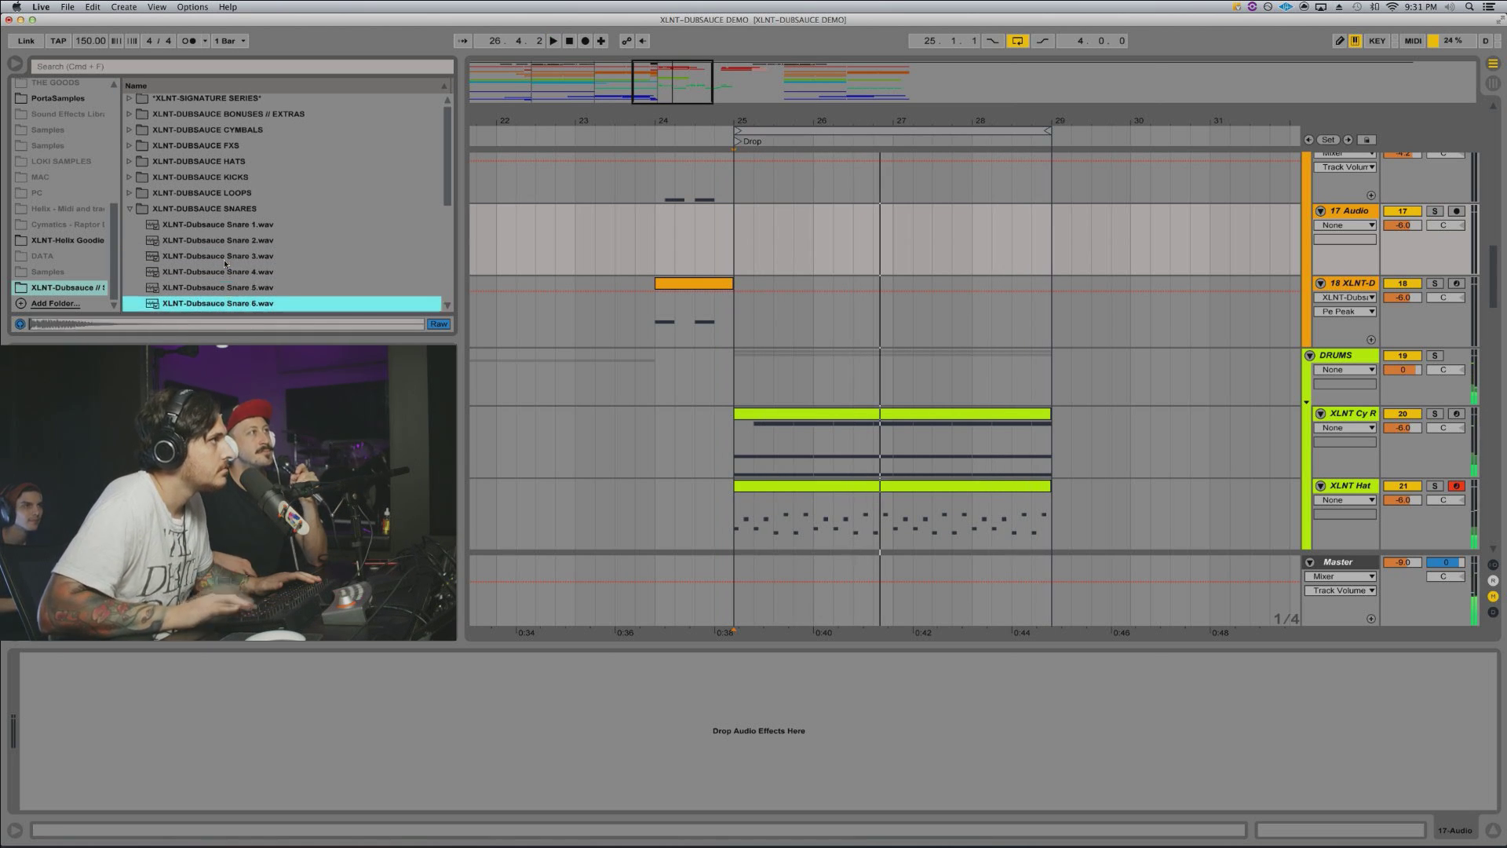
key("Down")
key("space")
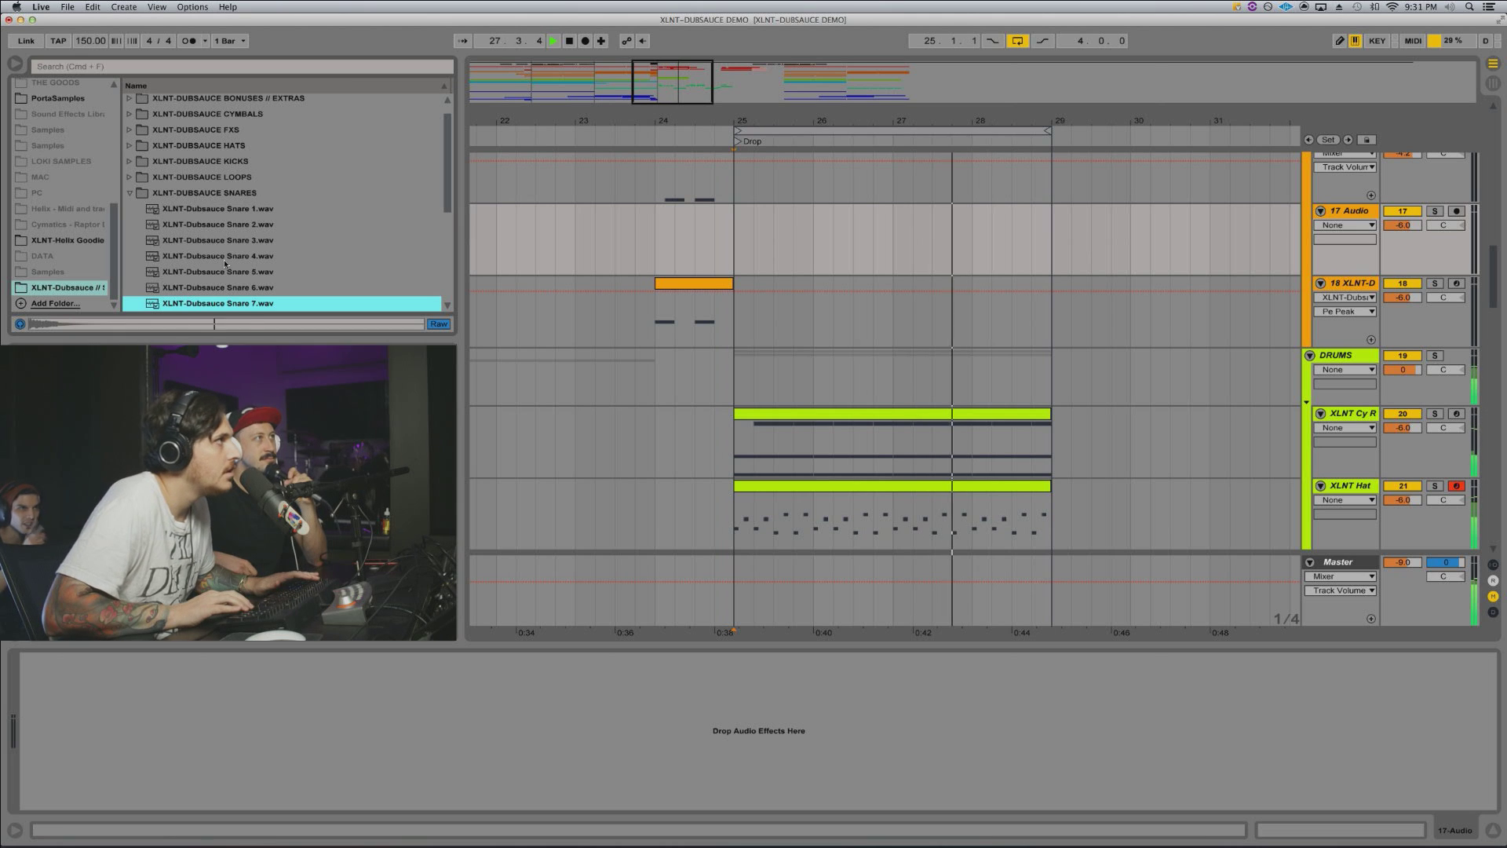
Step: Continue auditioning the XLNT-Dubsauce snares from Snare 7 through Snare 11, checking Snare 9 with the drop
key("space")
key("Left")
key("Down")
key("Down")
key("Down")
key("Down")
key("Down")
key("Down")
key("Down")
key("Down")
key("Down")
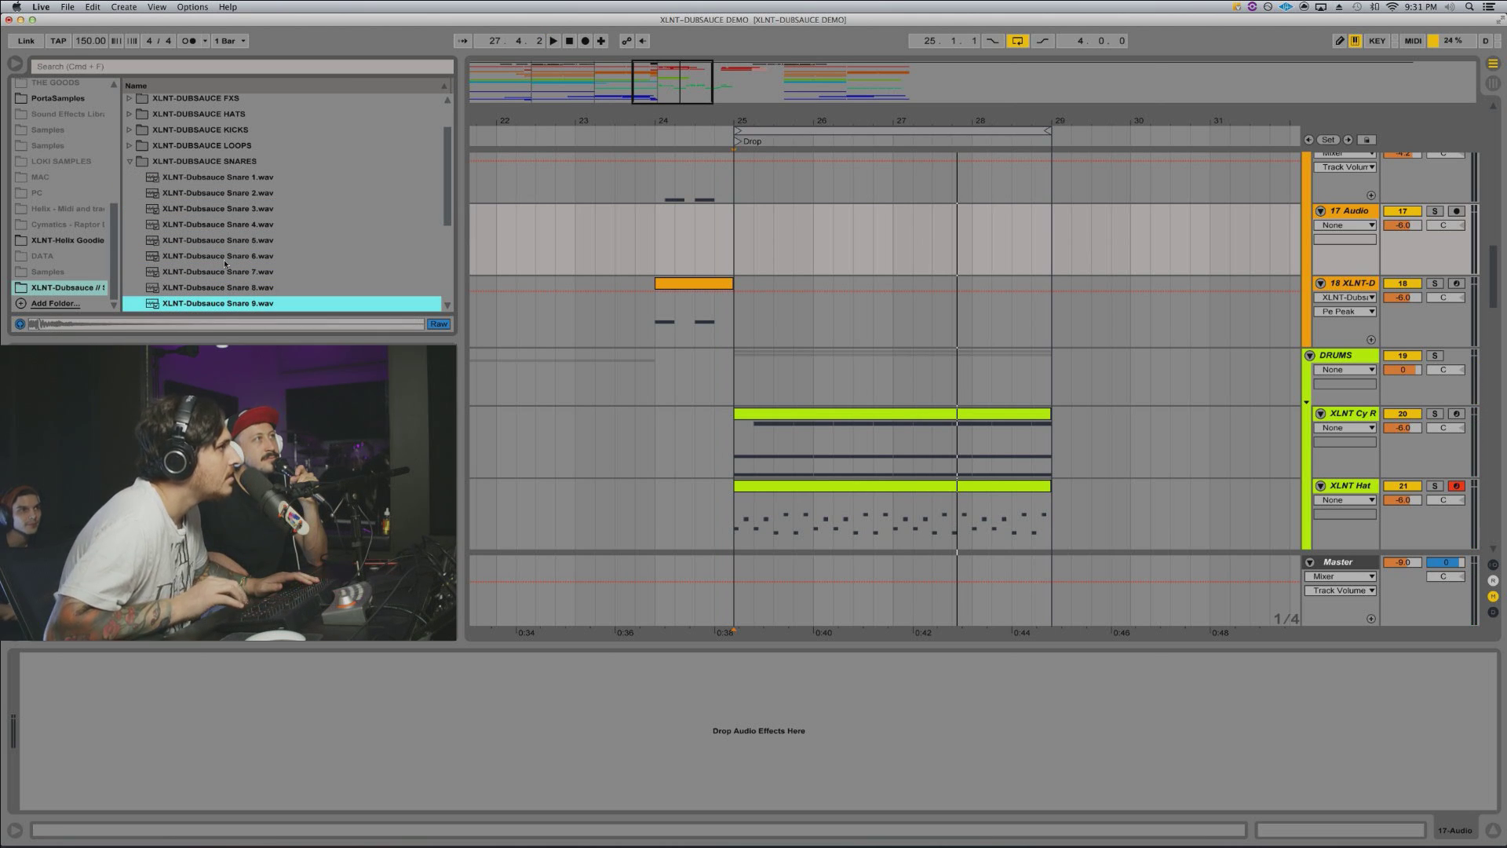
key("space")
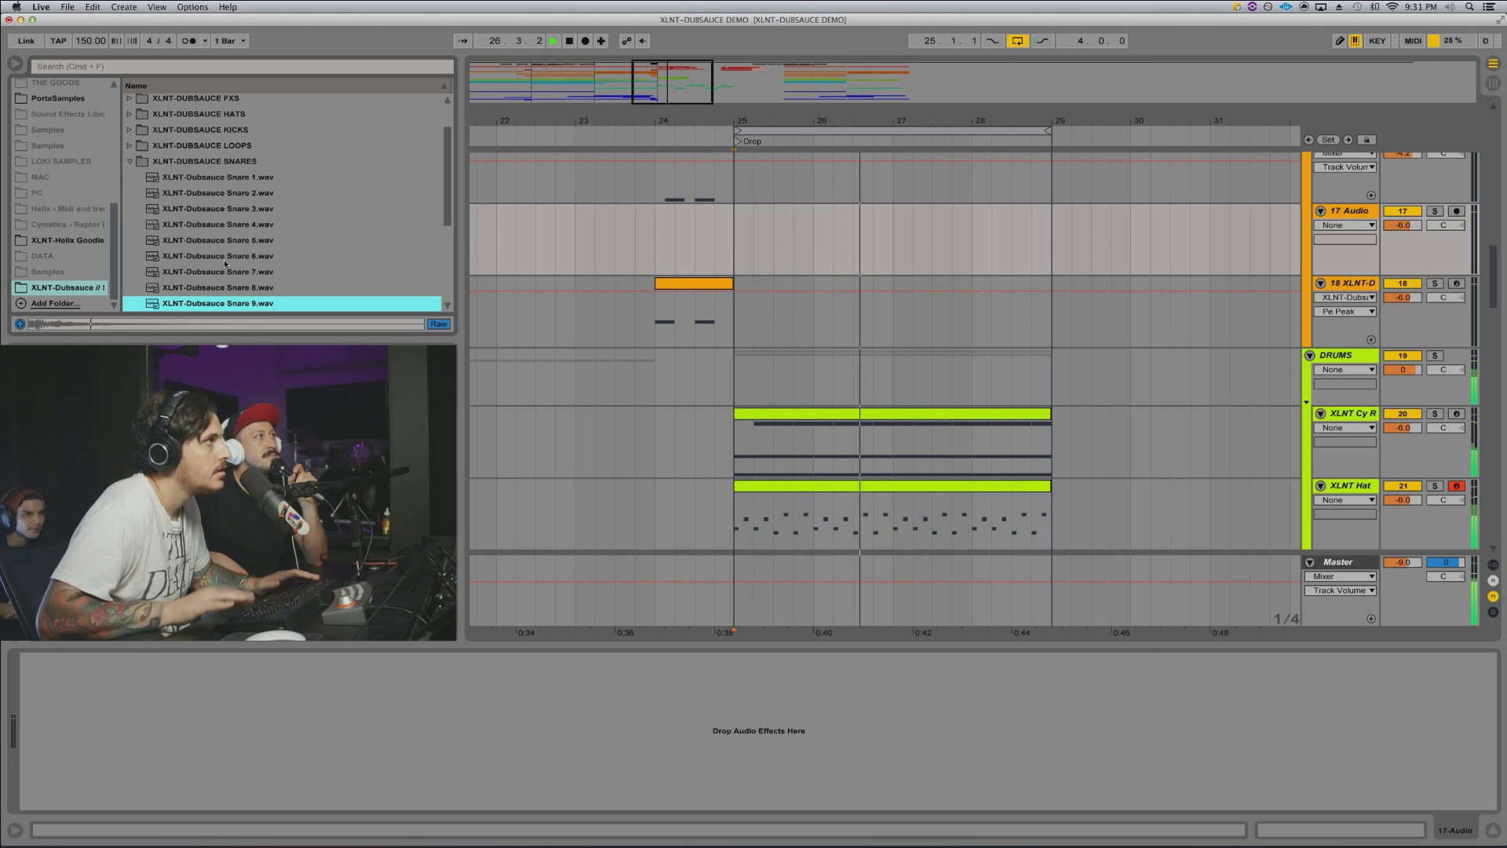
key("space")
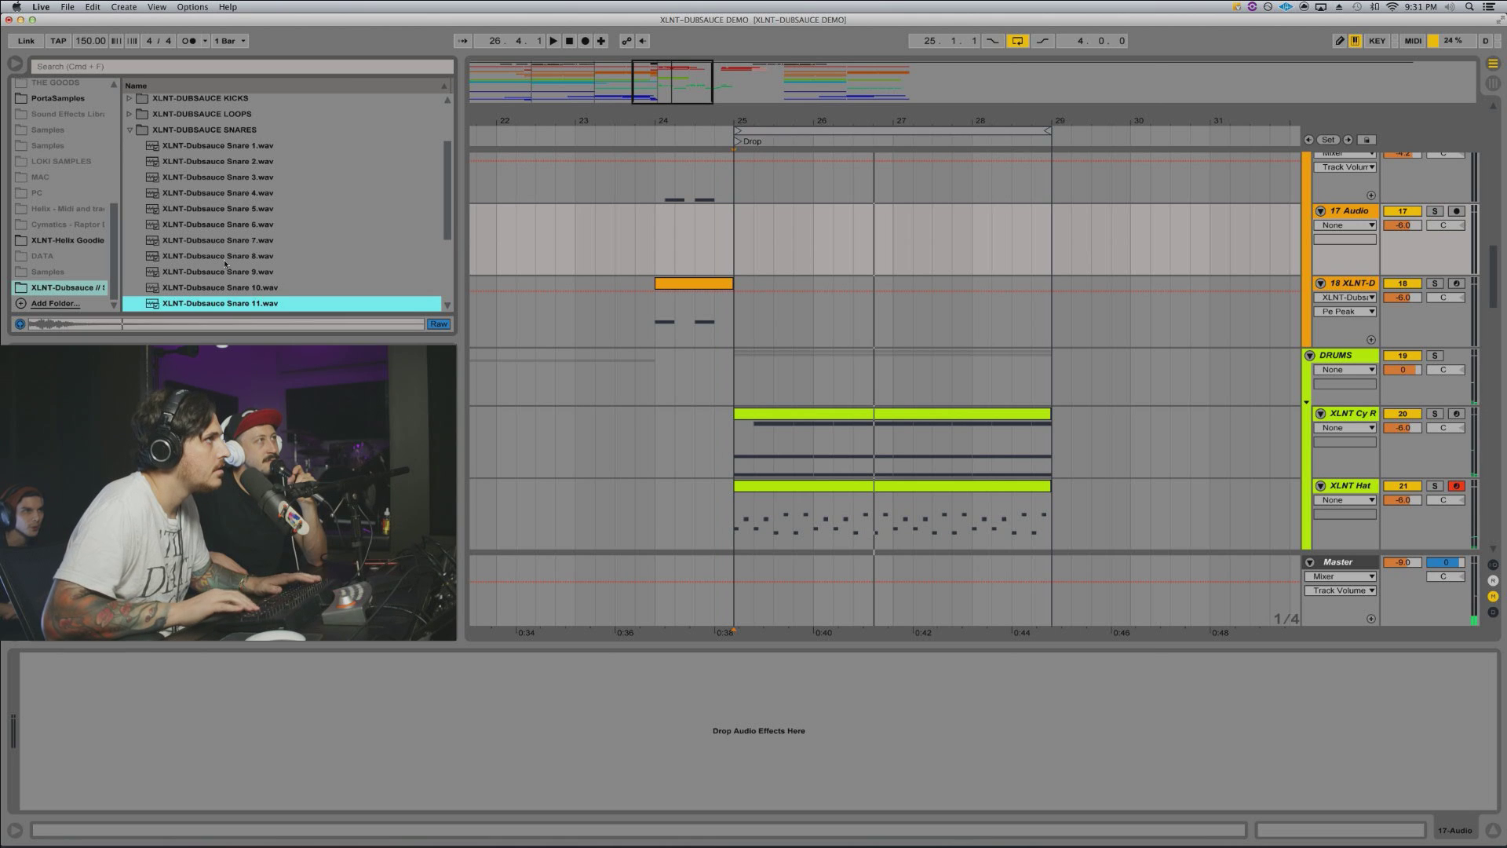
Step: Audition XLNT-Dubsauce Snare 10 with the drop and place it on the 17 Audio track at 25.3.1
key("Up")
key("space")
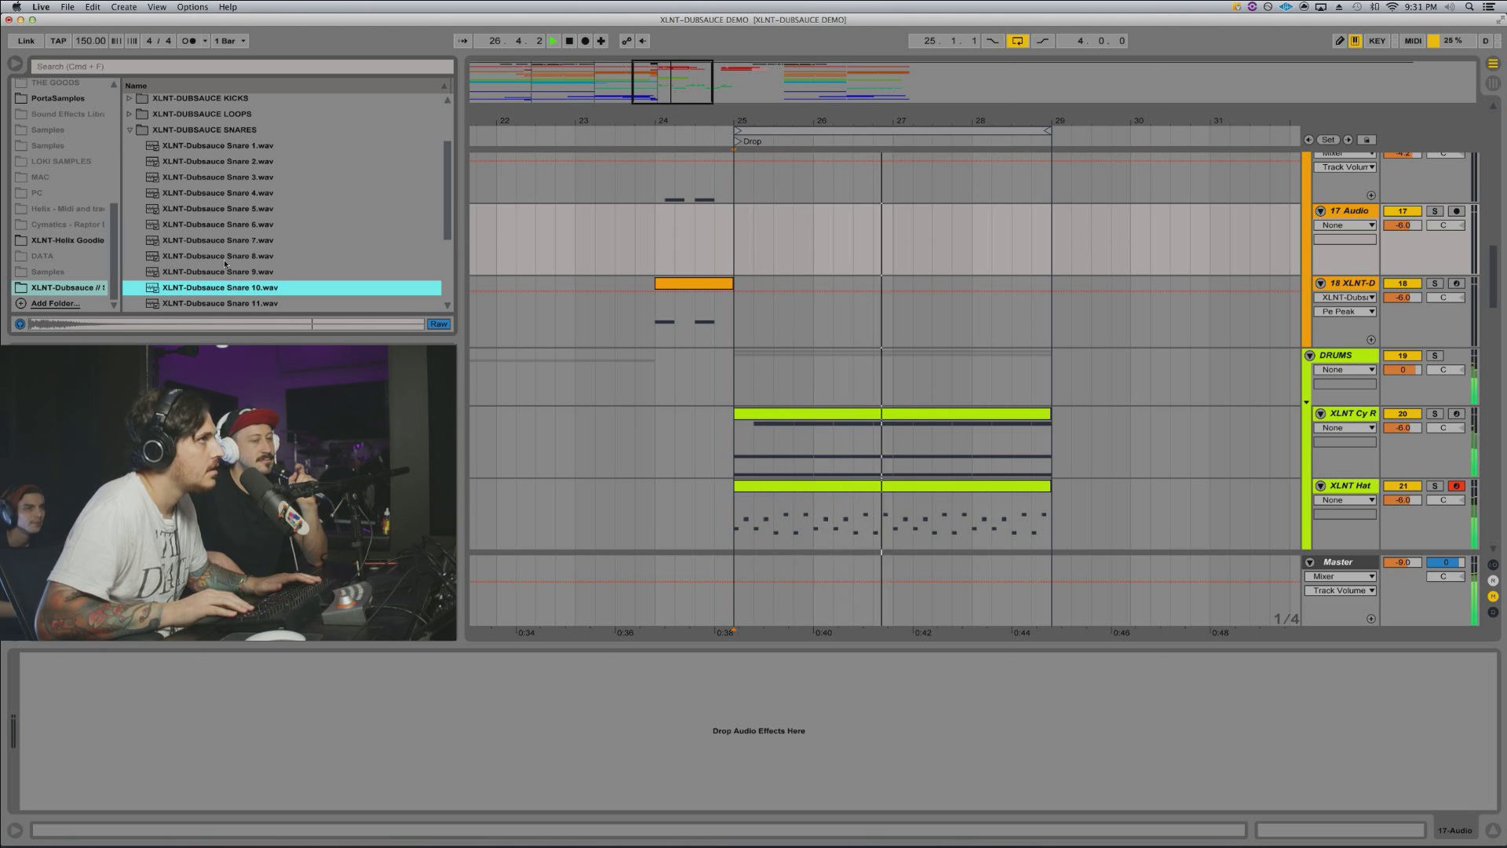
key("space")
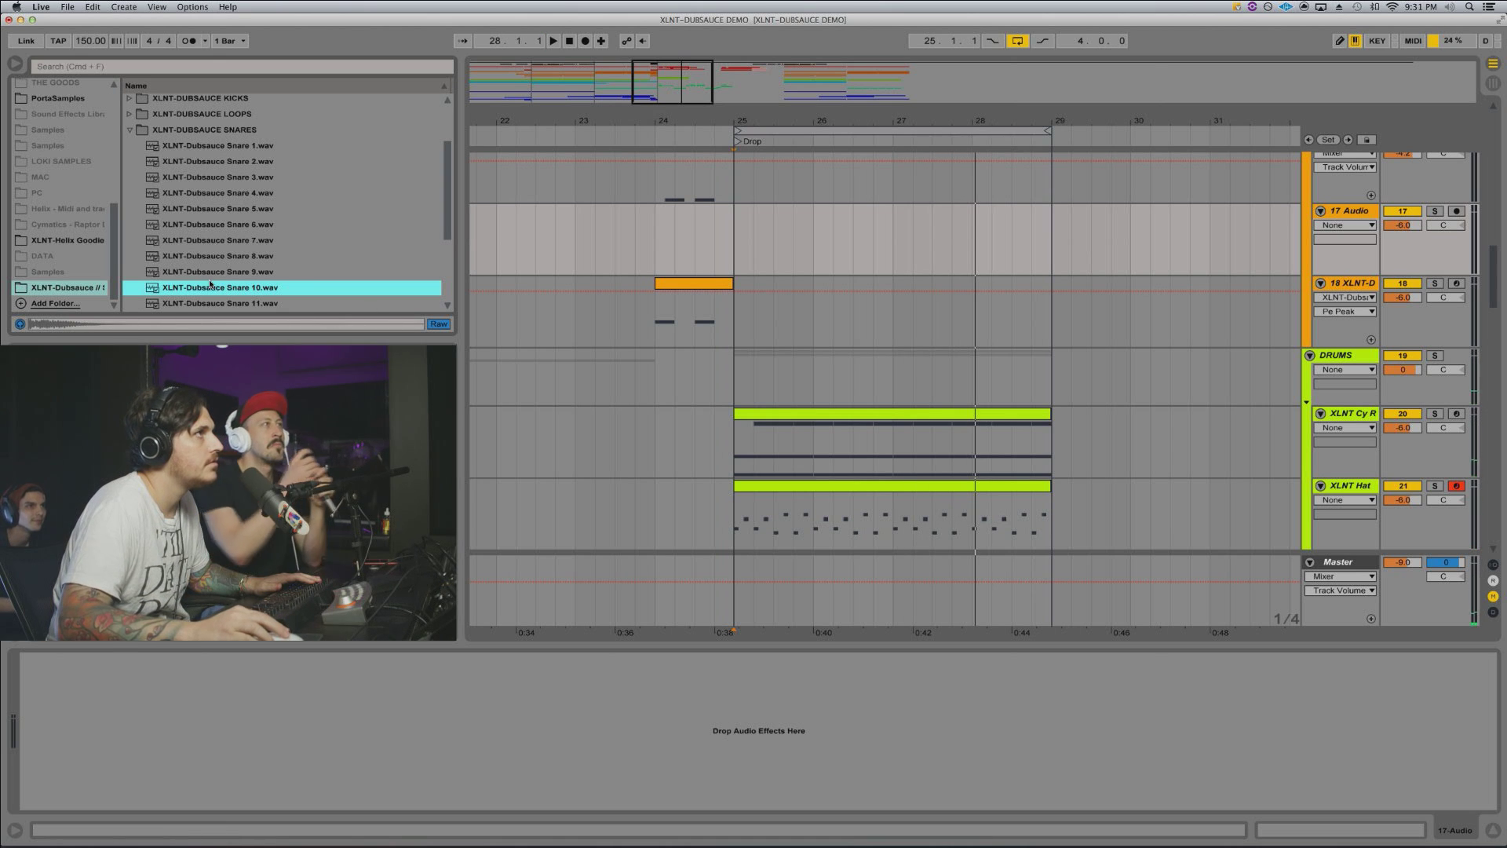
left_click_drag(210, 284, 768, 245)
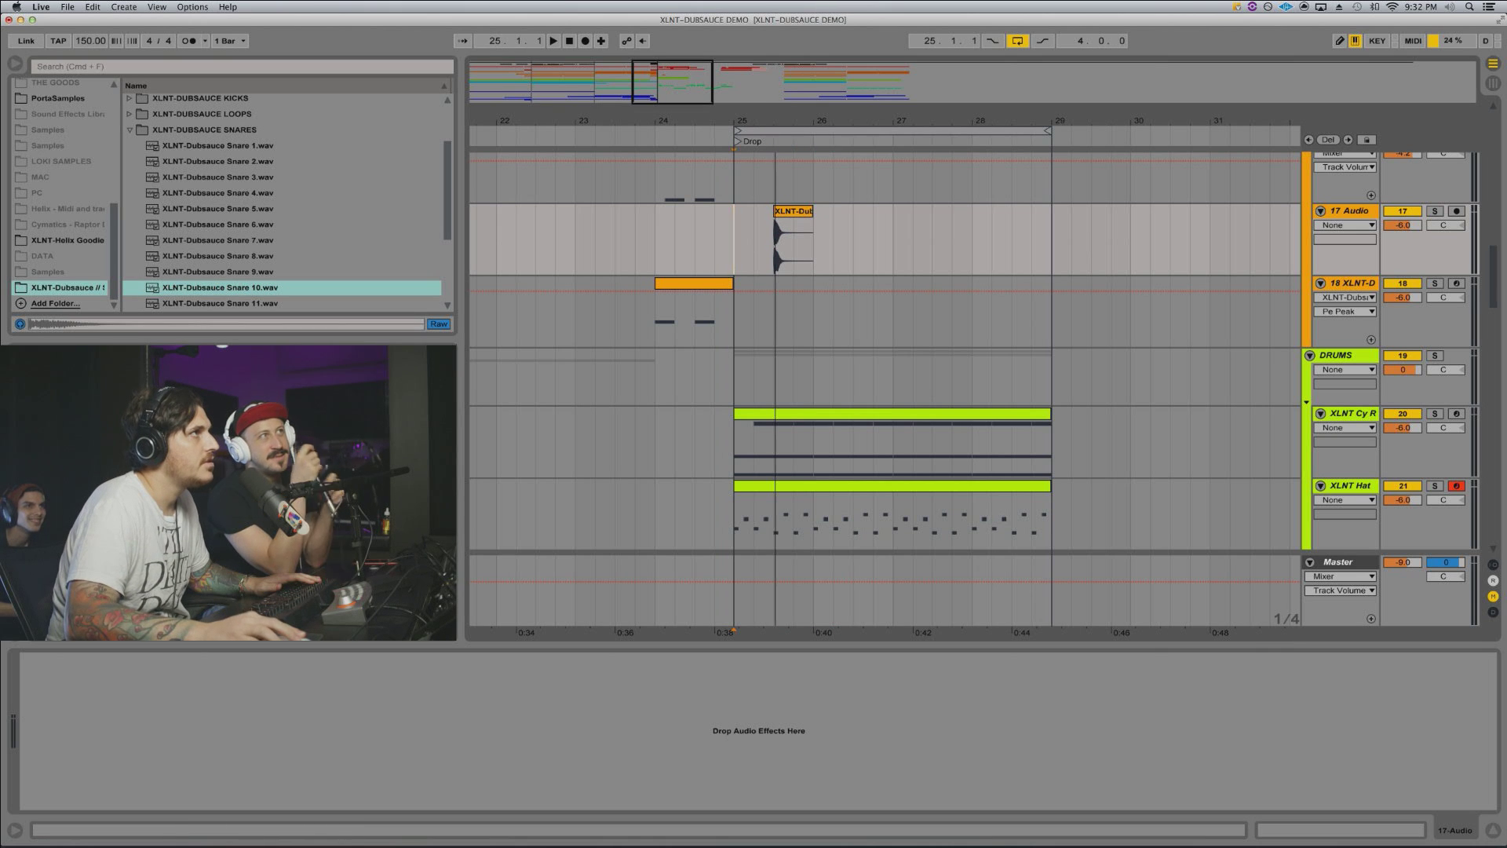
mouse_move(774, 121)
left_mouse_down()
mouse_move(775, 39)
mouse_move(775, 120)
left_mouse_up()
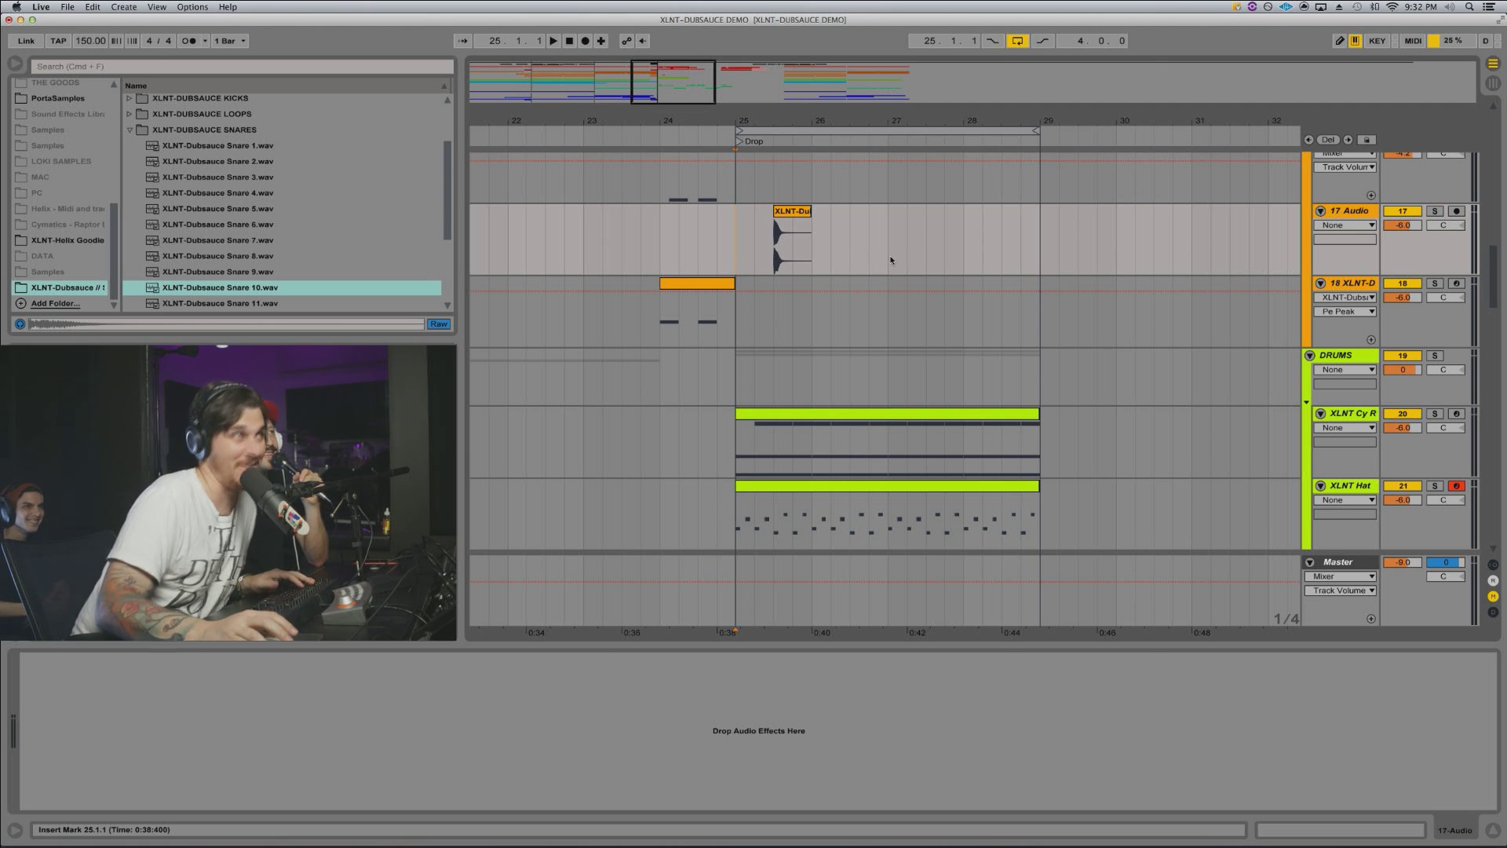
Step: Raise the 17 Audio snare track's volume to 0.3 dB while playing the drop
key("space")
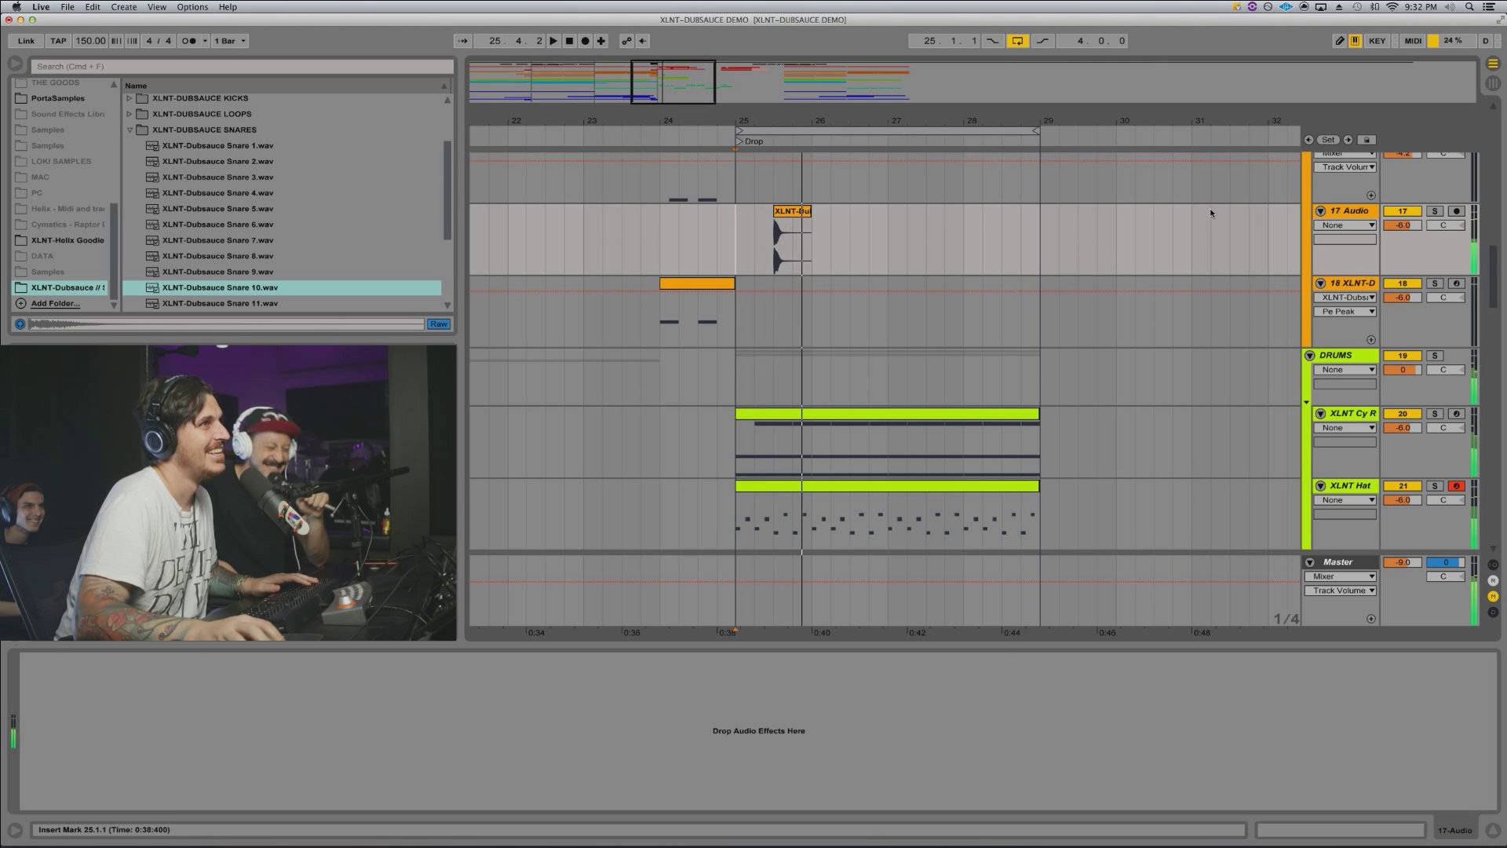
left_click_drag(1405, 228, 1404, 206)
key("space")
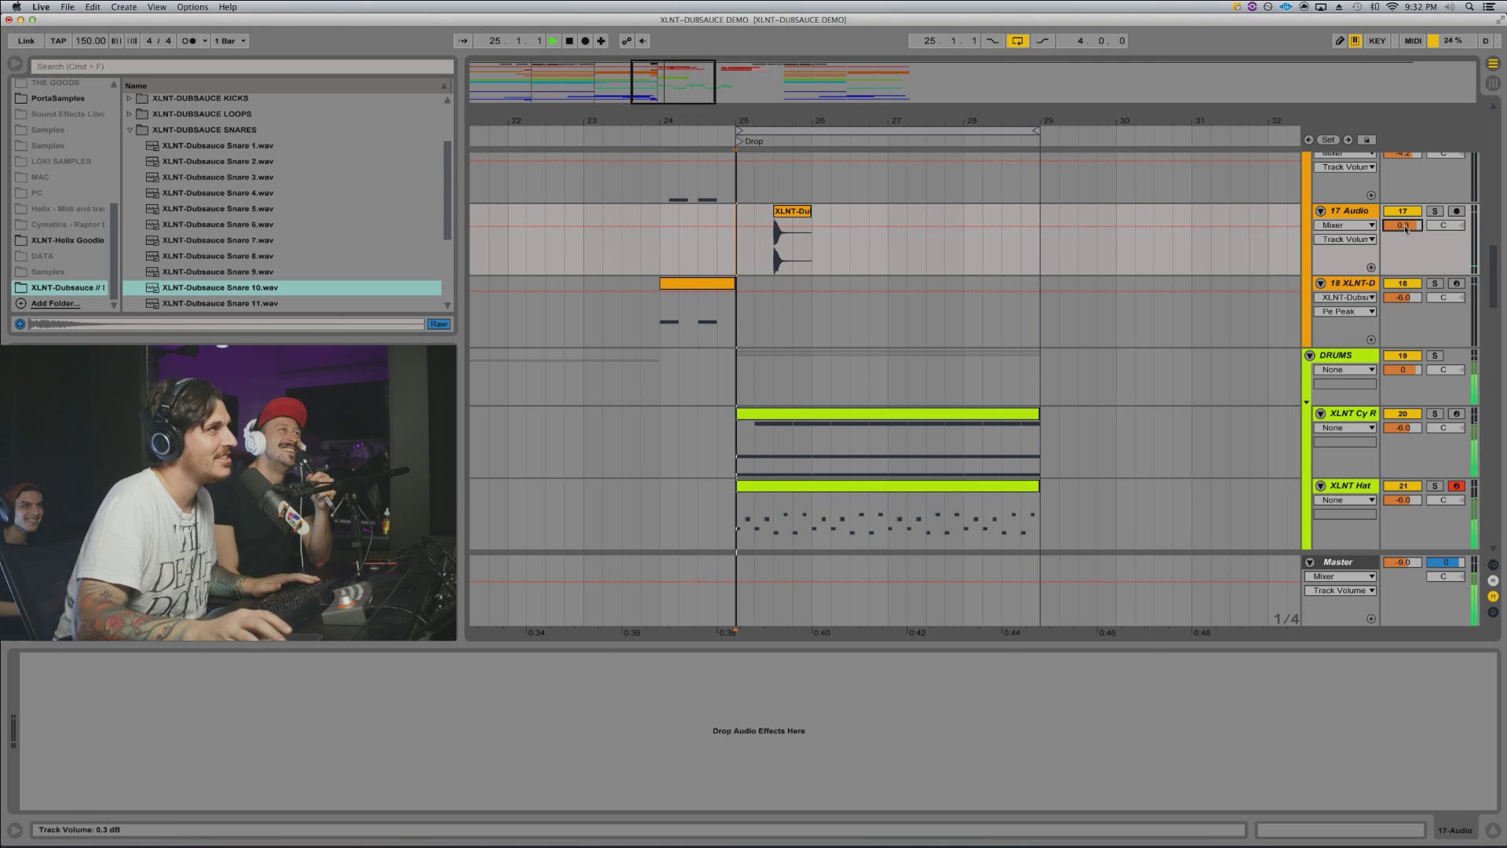
key("space")
key("space")
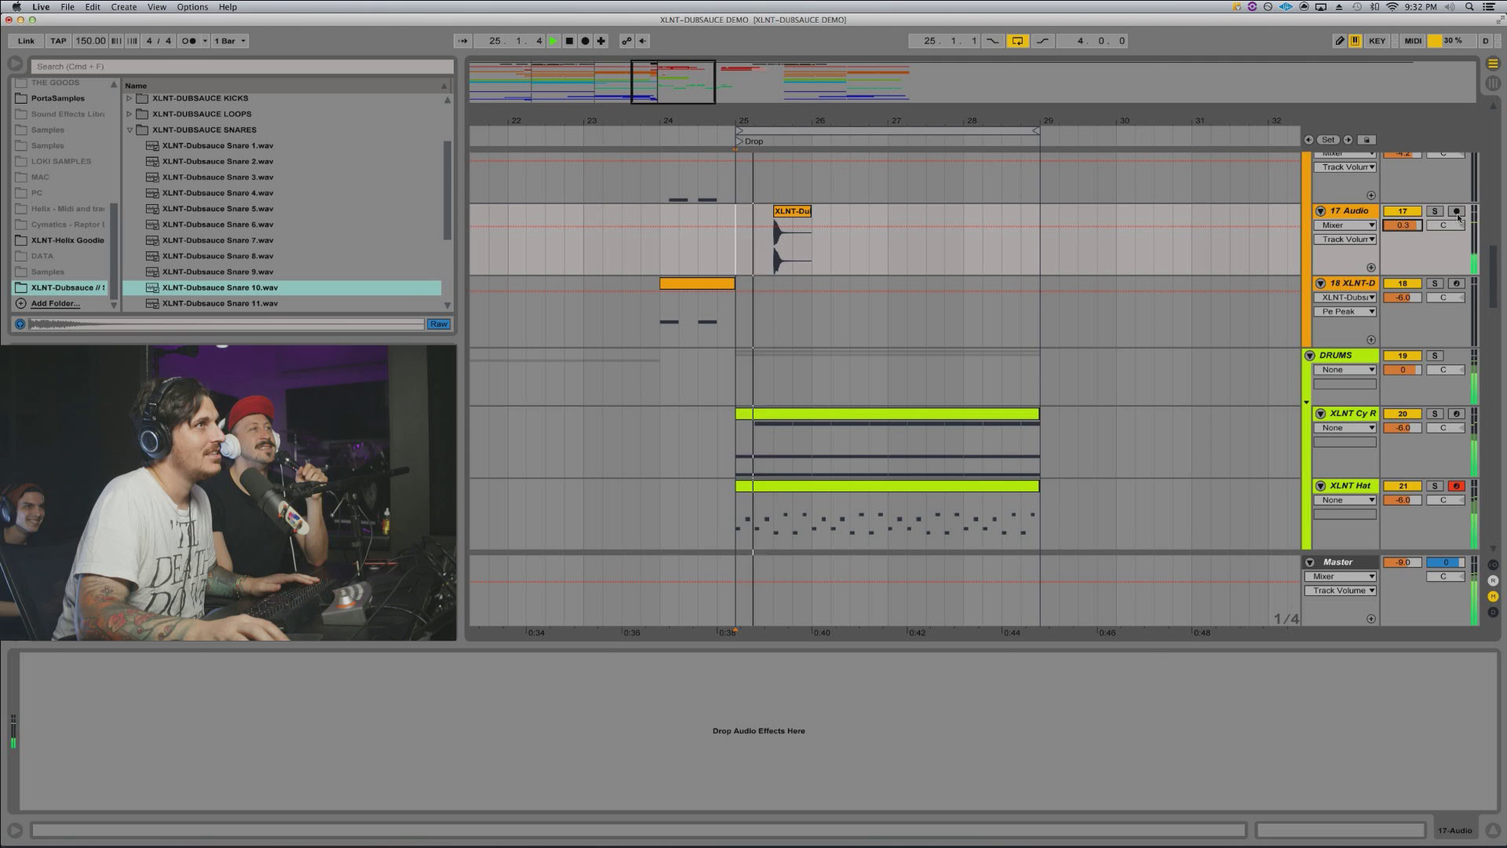
Step: Solo the 17 Audio track and listen to its placed snare sample on its own from the start of bar 25
left_click(1434, 211)
key("space")
key("space")
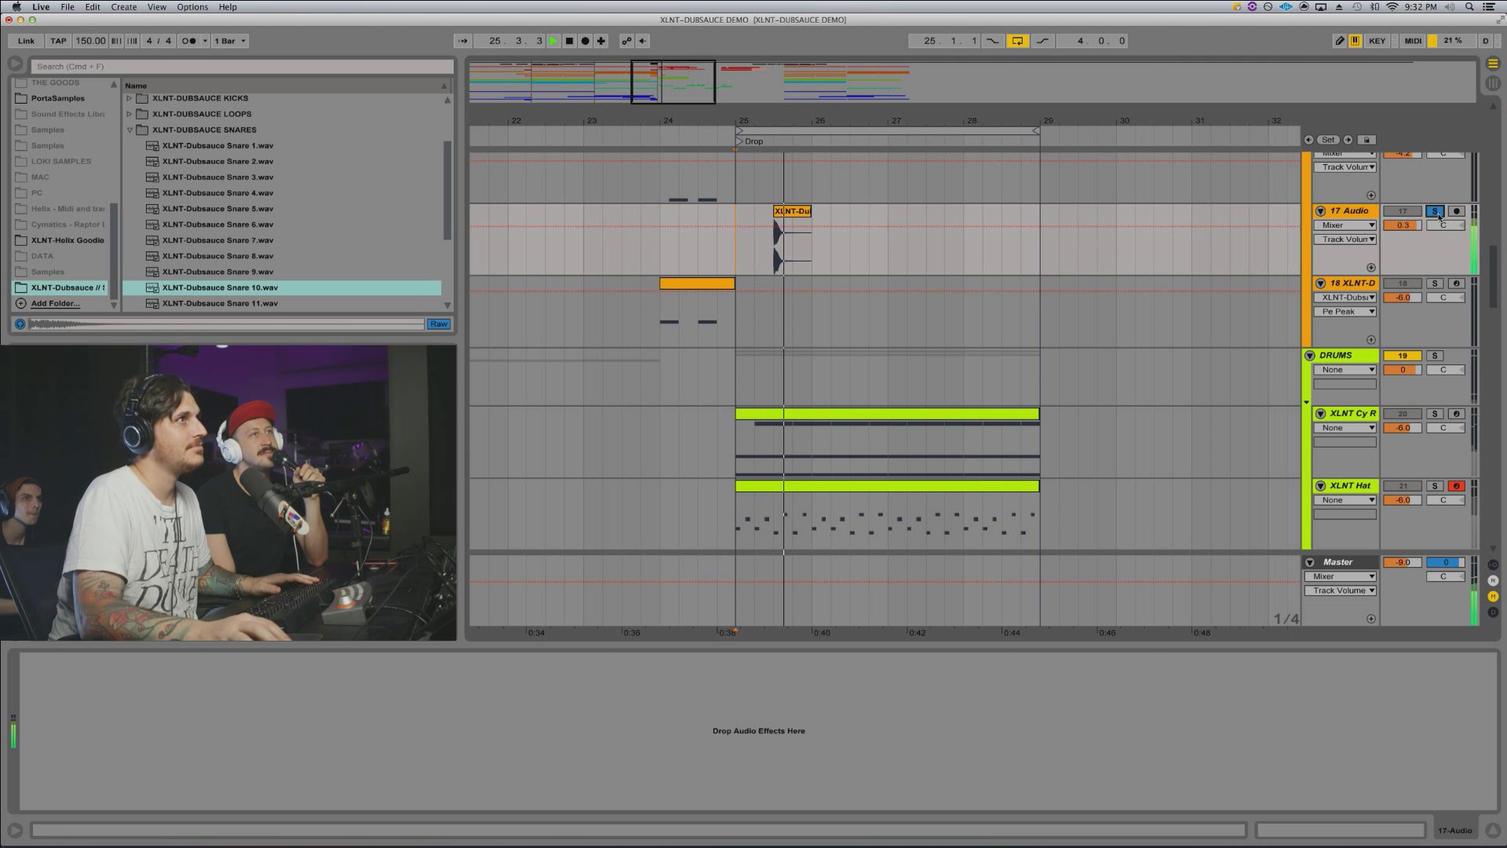
scroll(1334, 224, "up", 10)
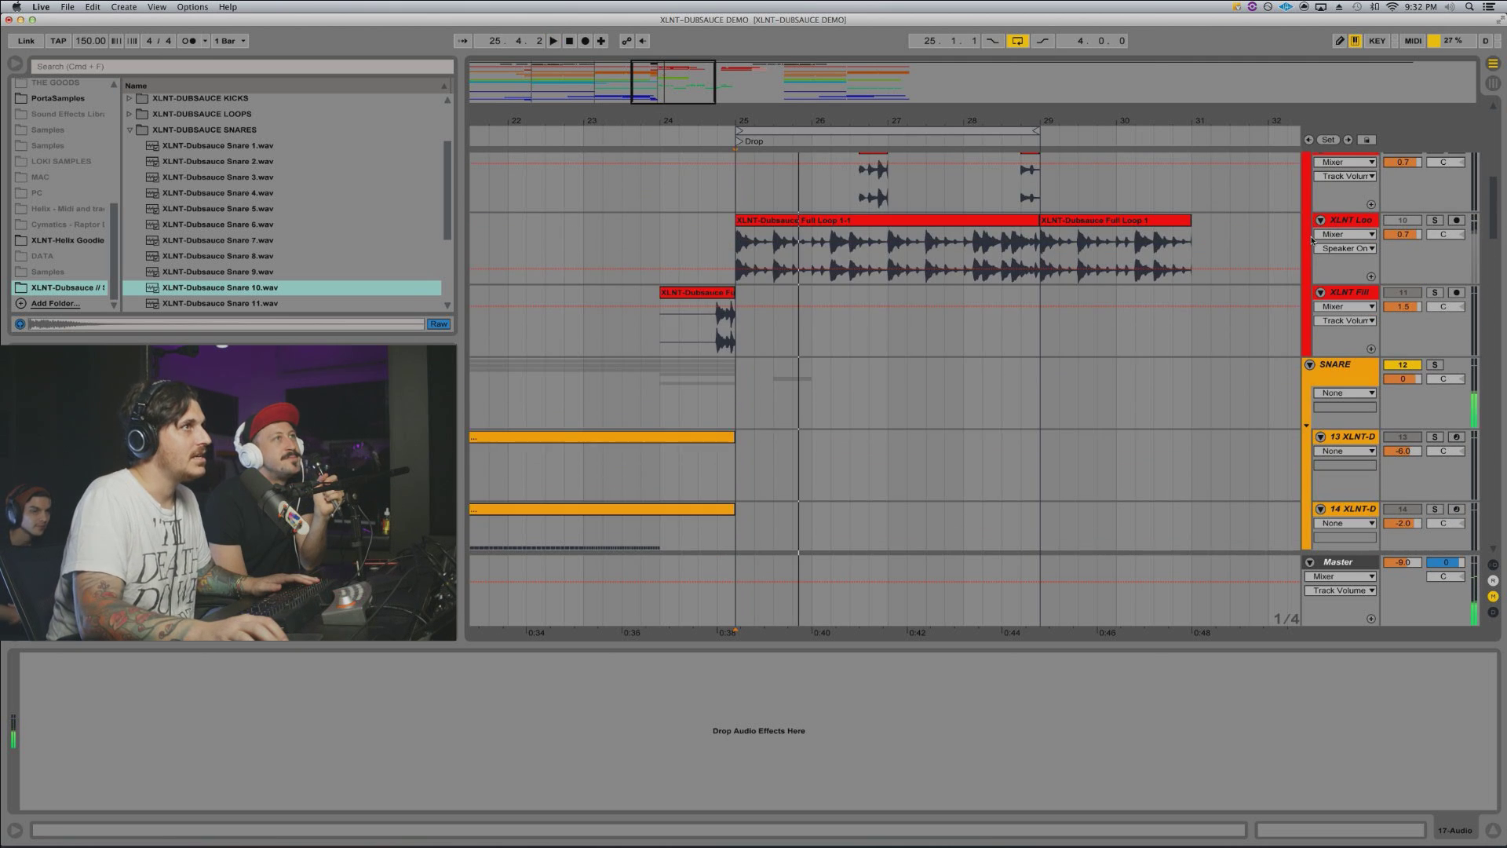
scroll(1313, 239, "down", 10)
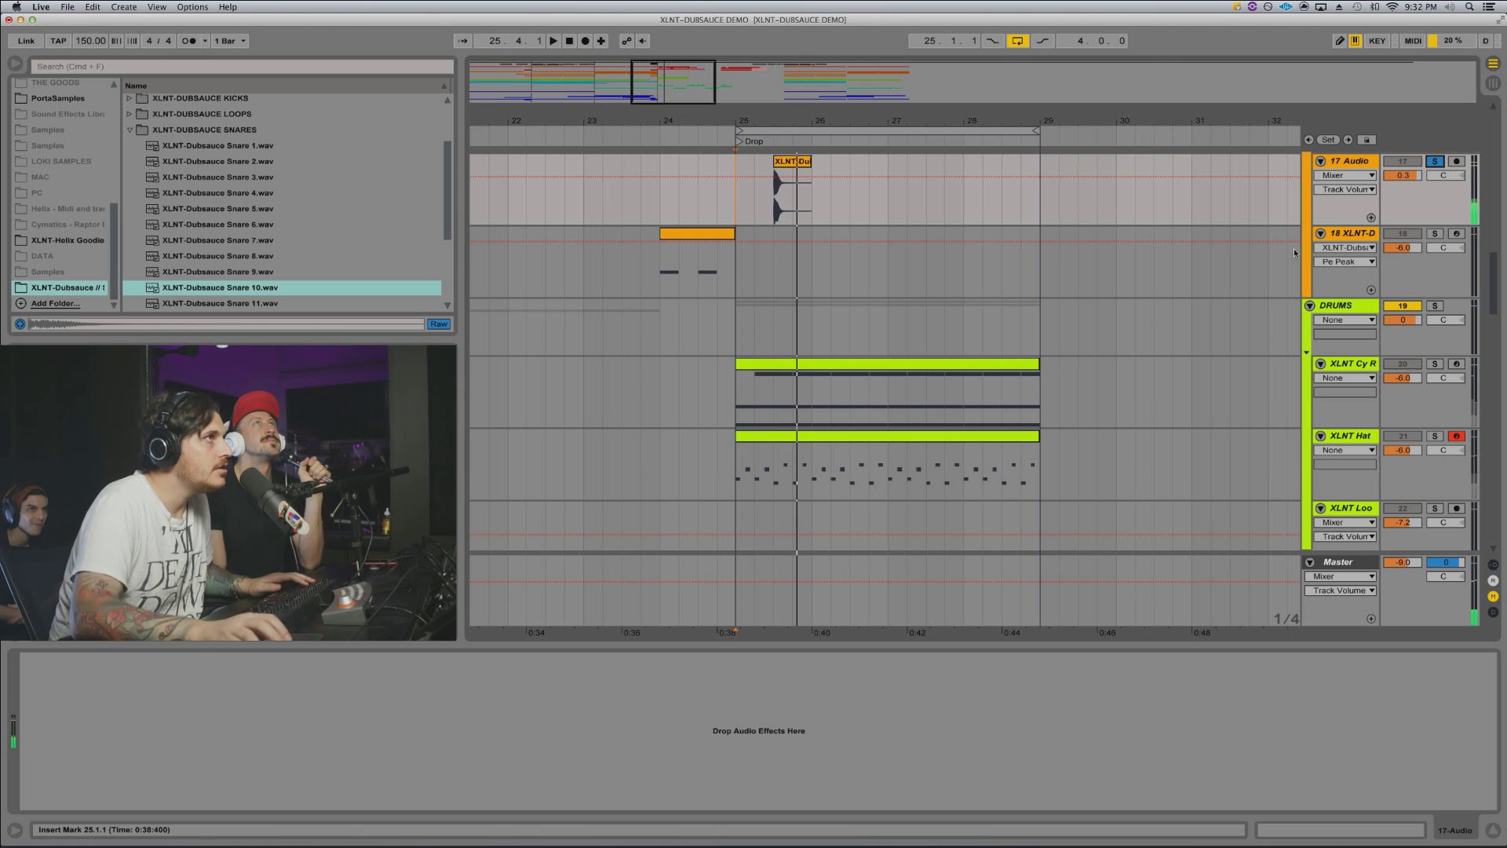
scroll(1177, 218, "up", 4)
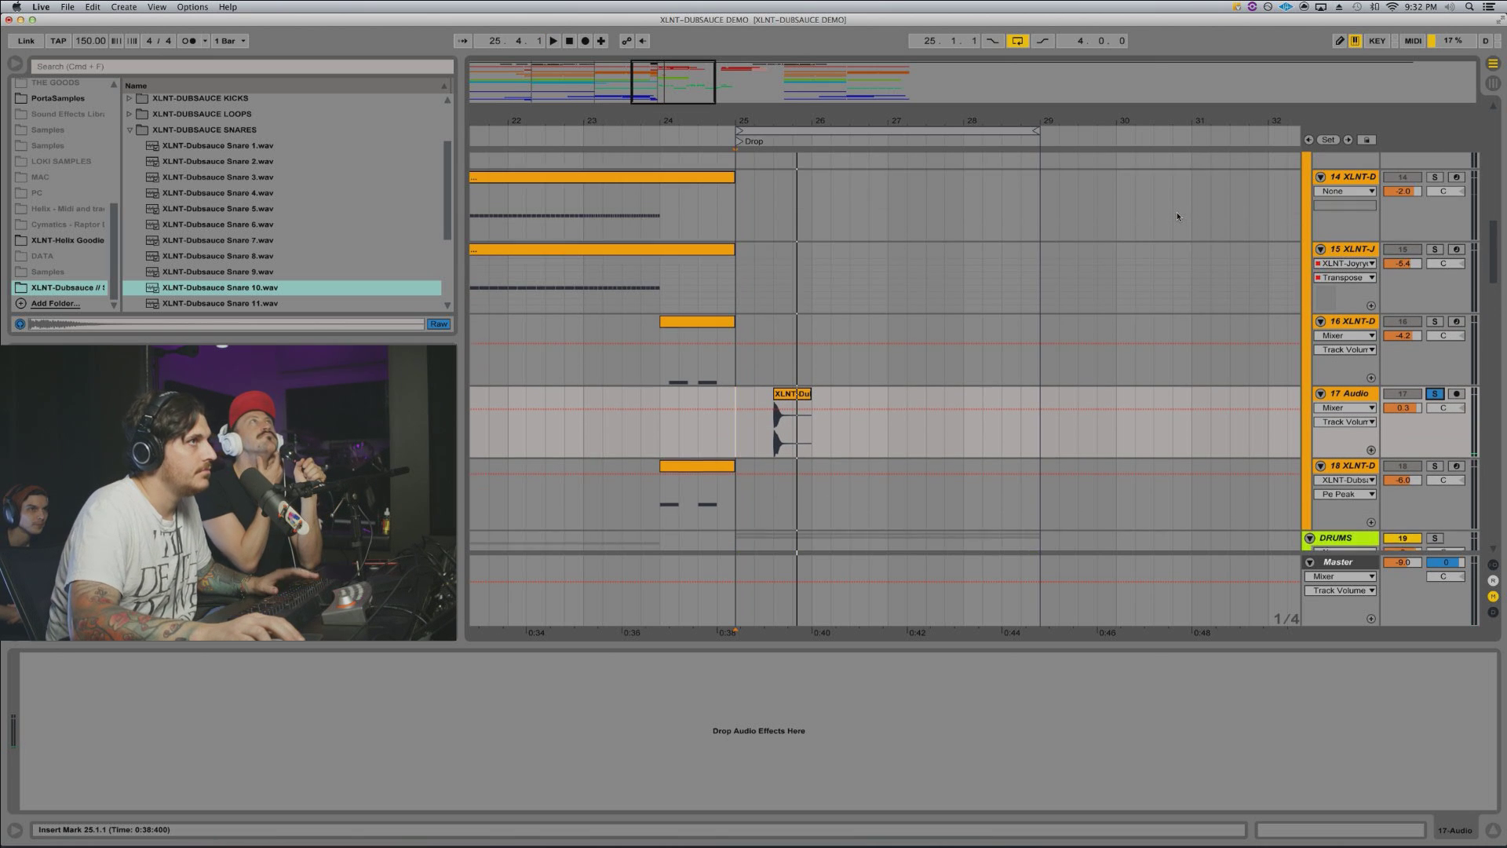
key("space")
key("space")
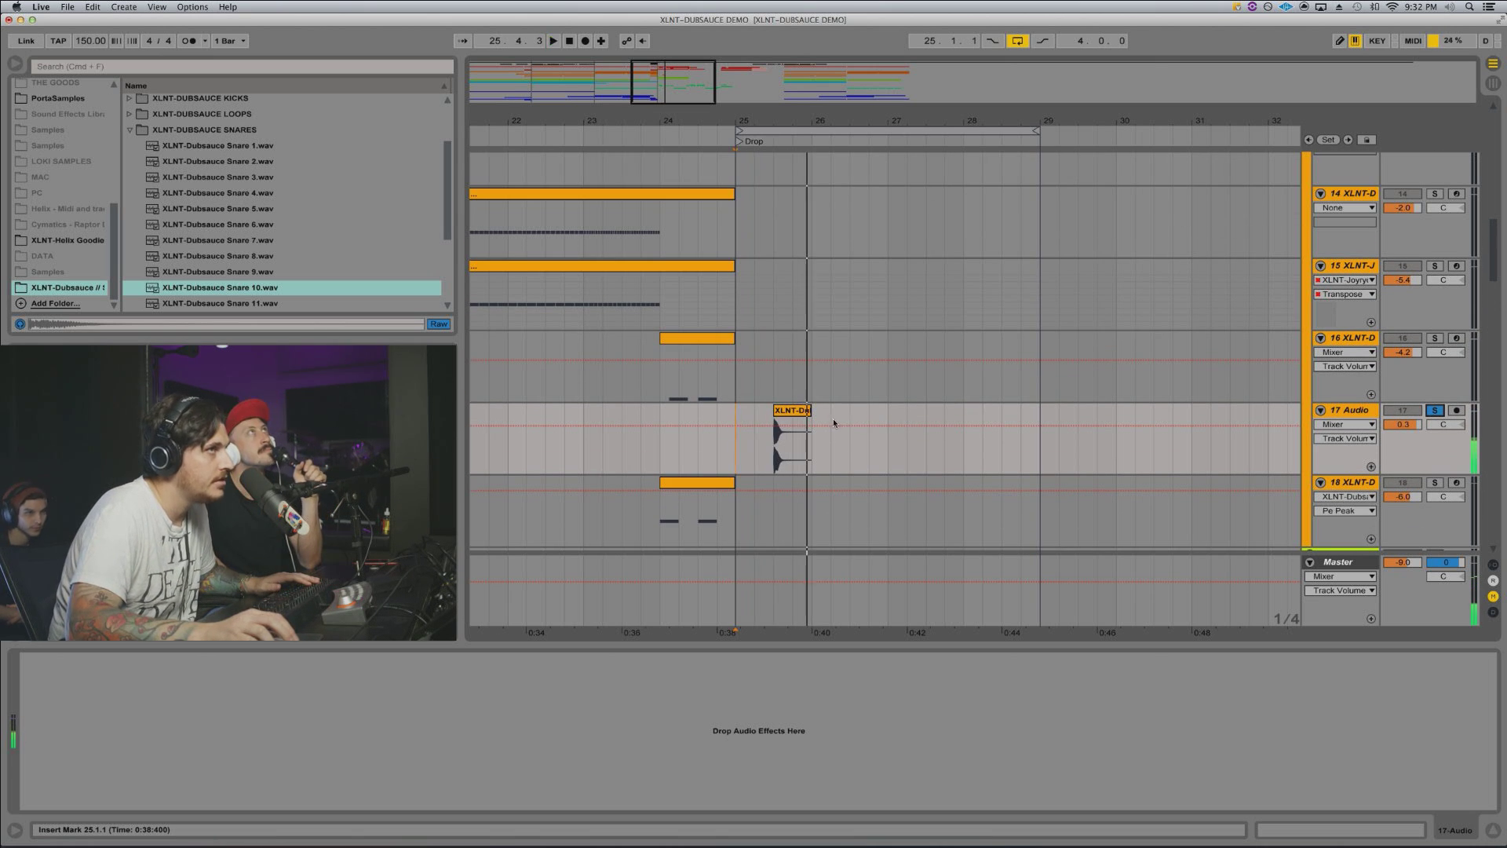
key("space")
key("space")
key("space")
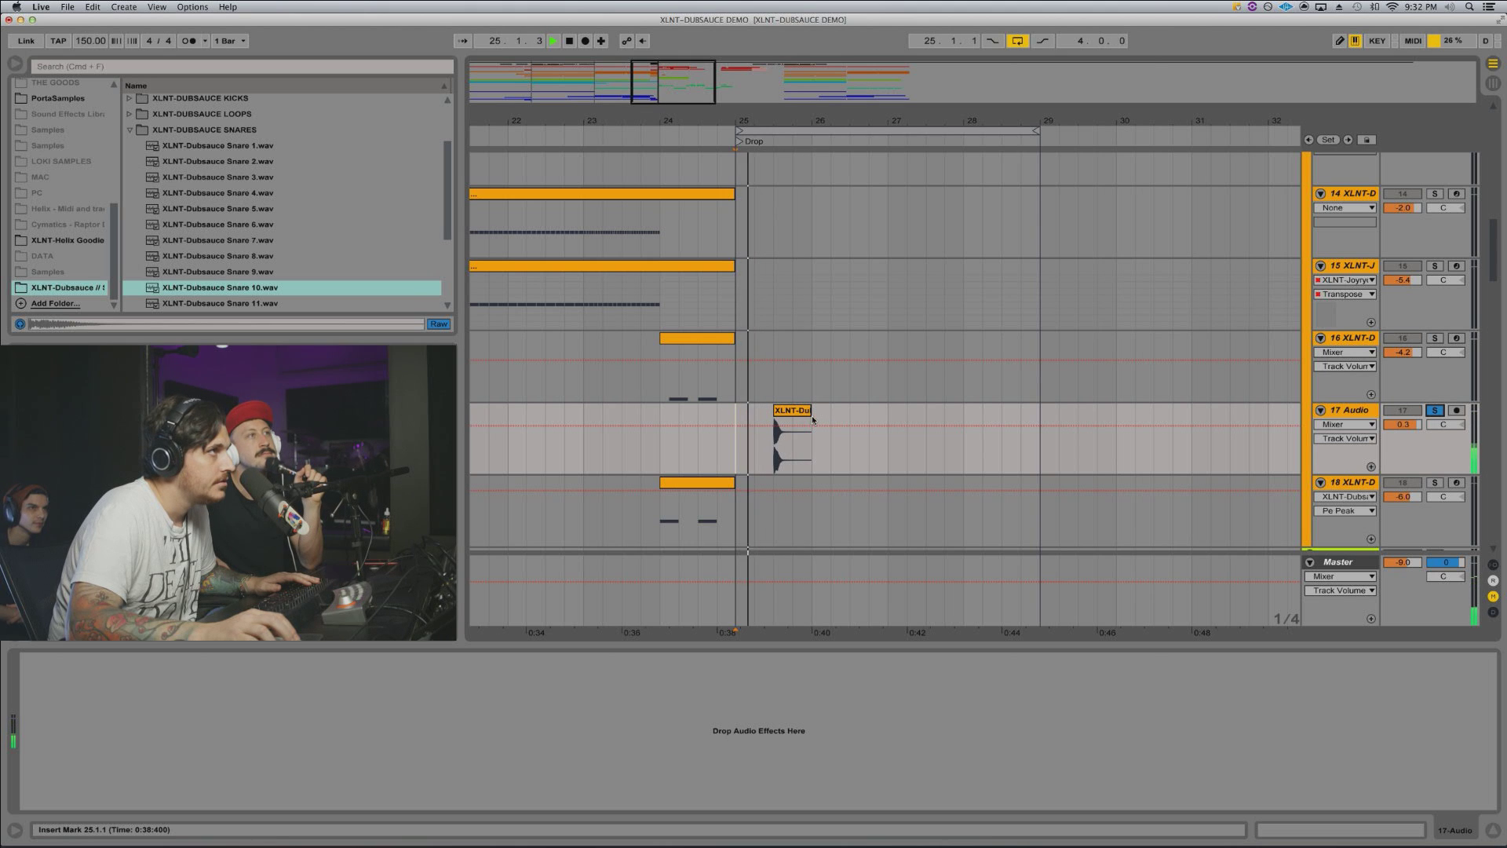
Step: Raise the 17 Audio track's volume to 2.7 dB and take the track out of solo
left_click_drag(812, 419, 739, 420)
key("space")
key("space")
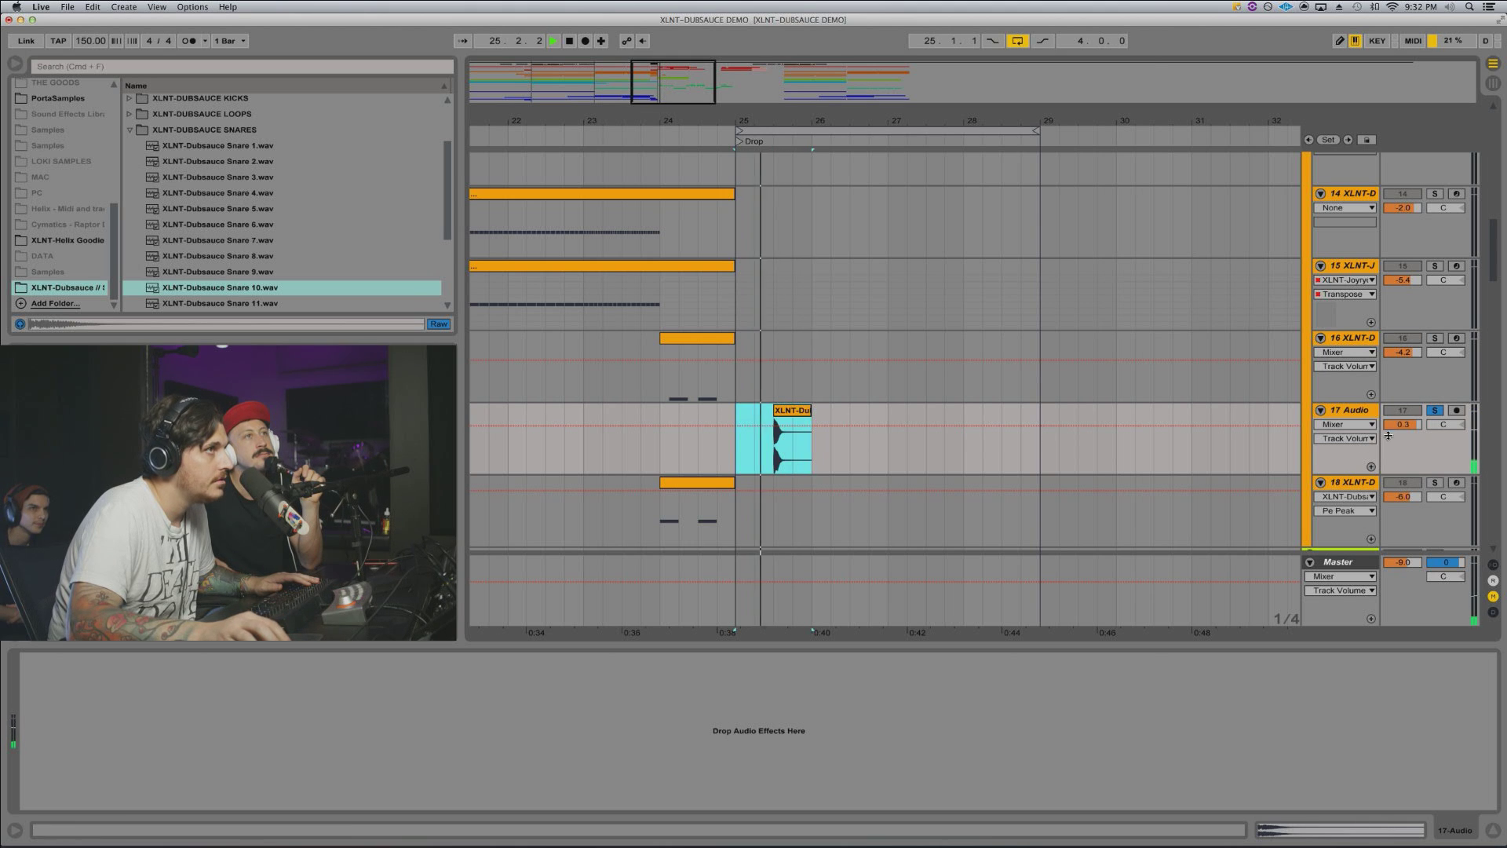
key("space")
key("space")
left_click_drag(1402, 424, 1402, 422)
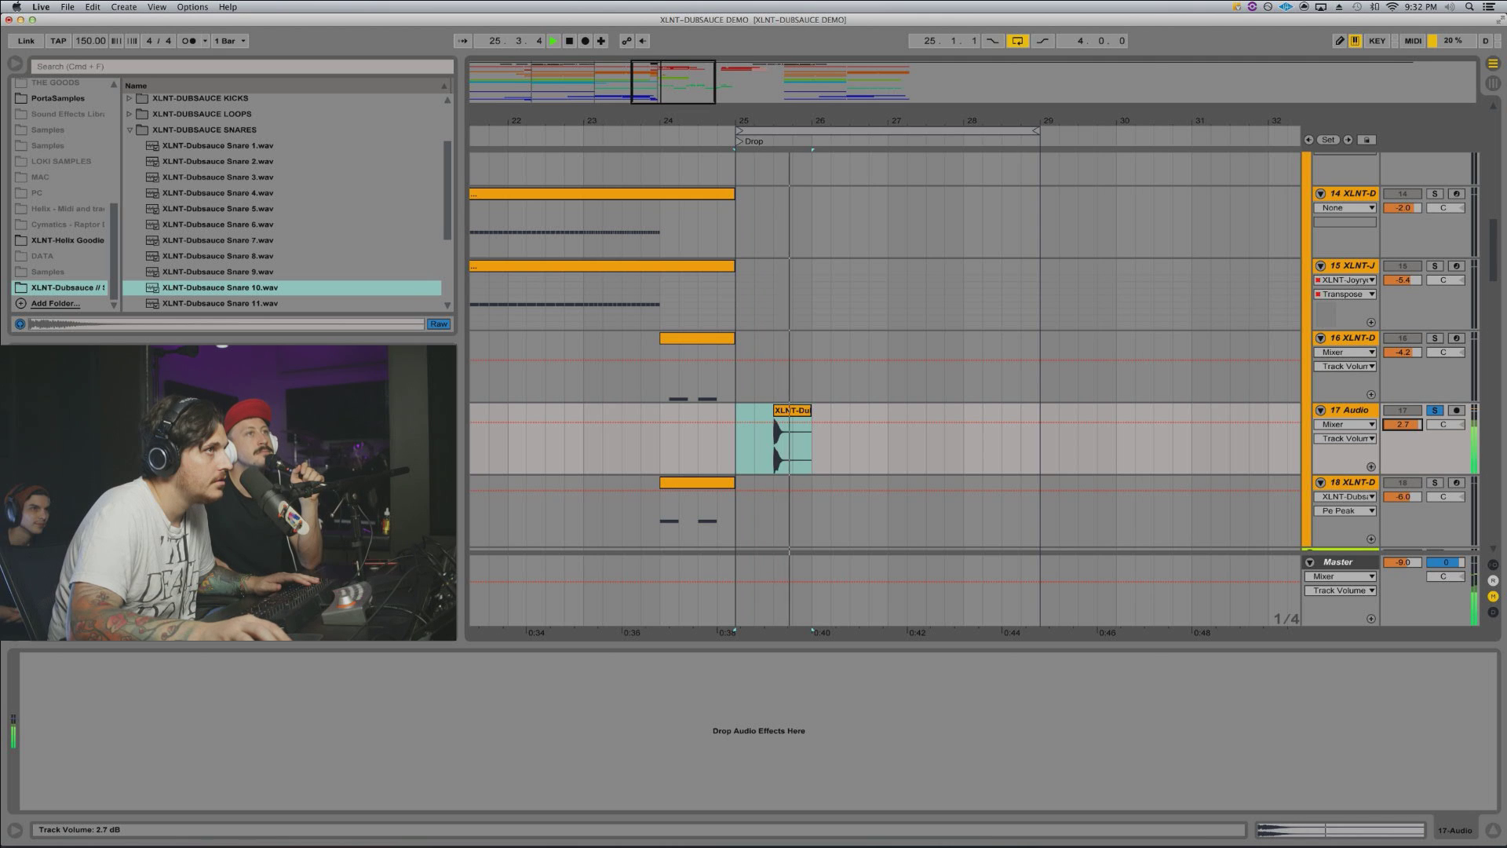
left_click(1435, 410)
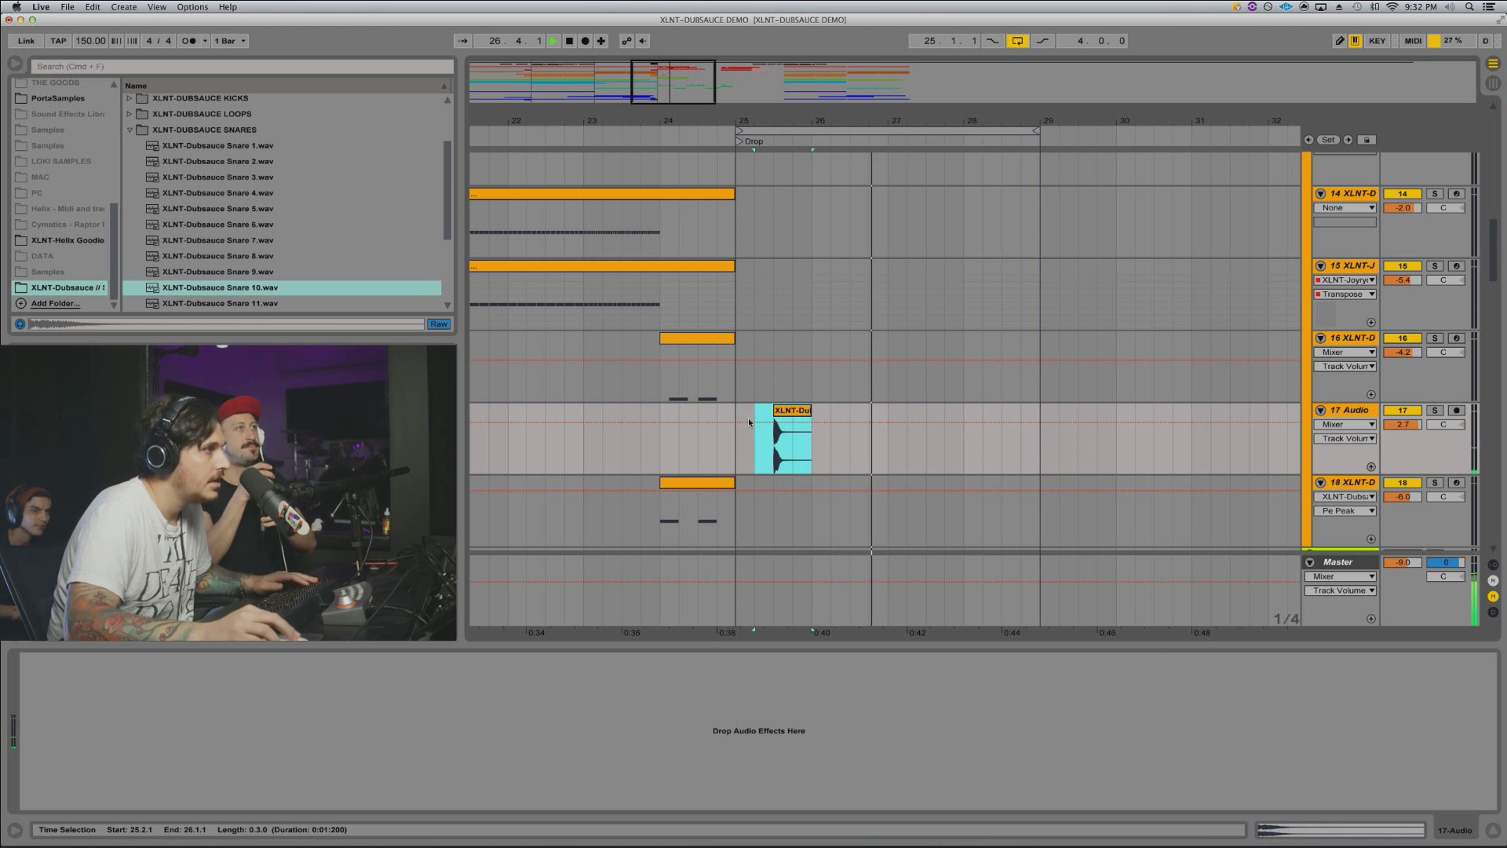
Step: Duplicate the bar 25 snare section three times on 17 Audio so bars 26, 27 and 28 each get a snare
key("space")
key("super+d")
key("super+d")
key("super+d")
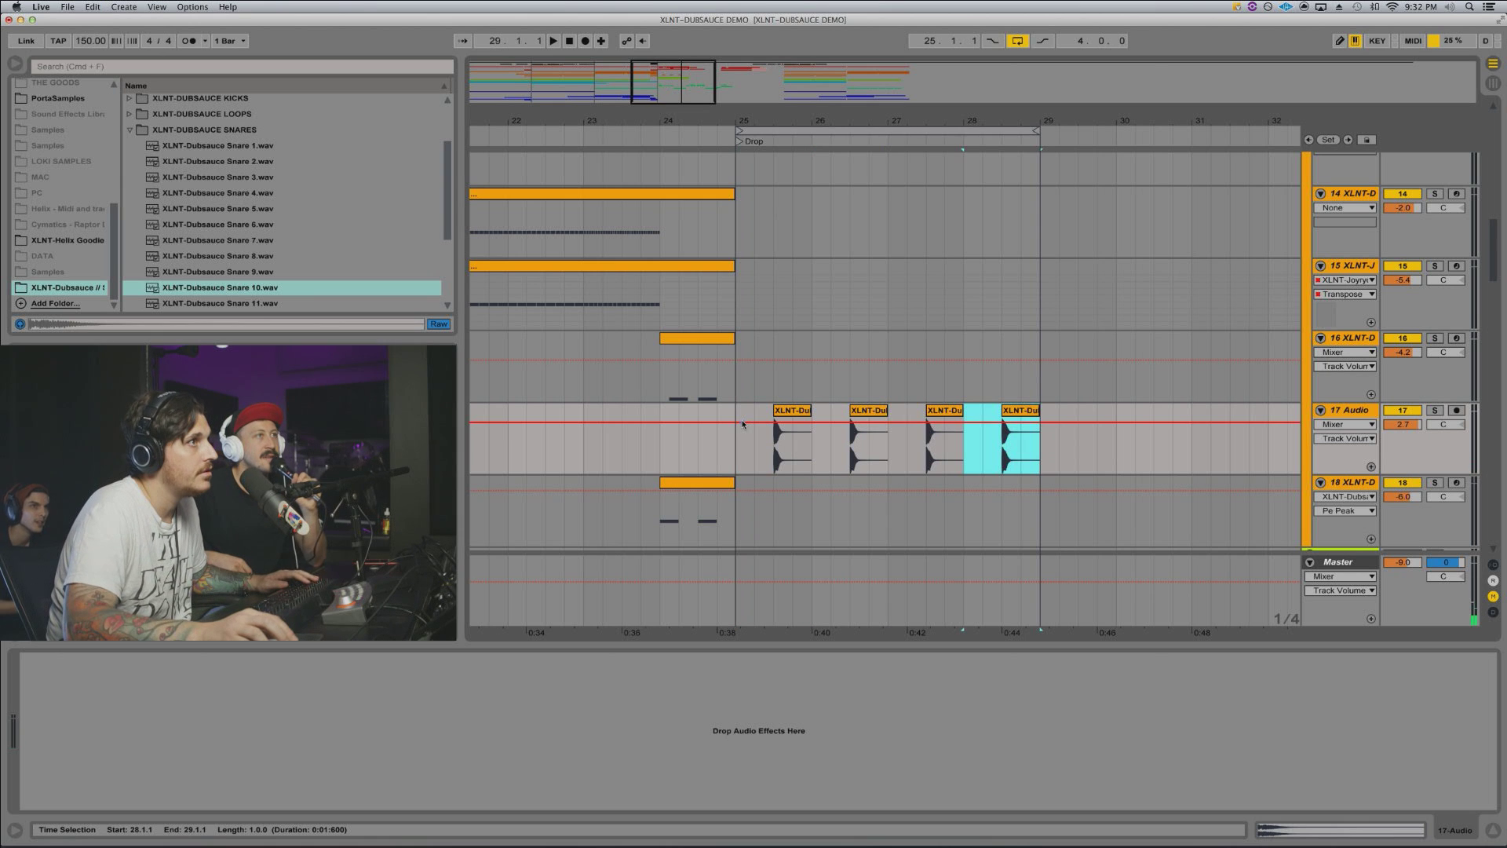
left_click(1341, 565)
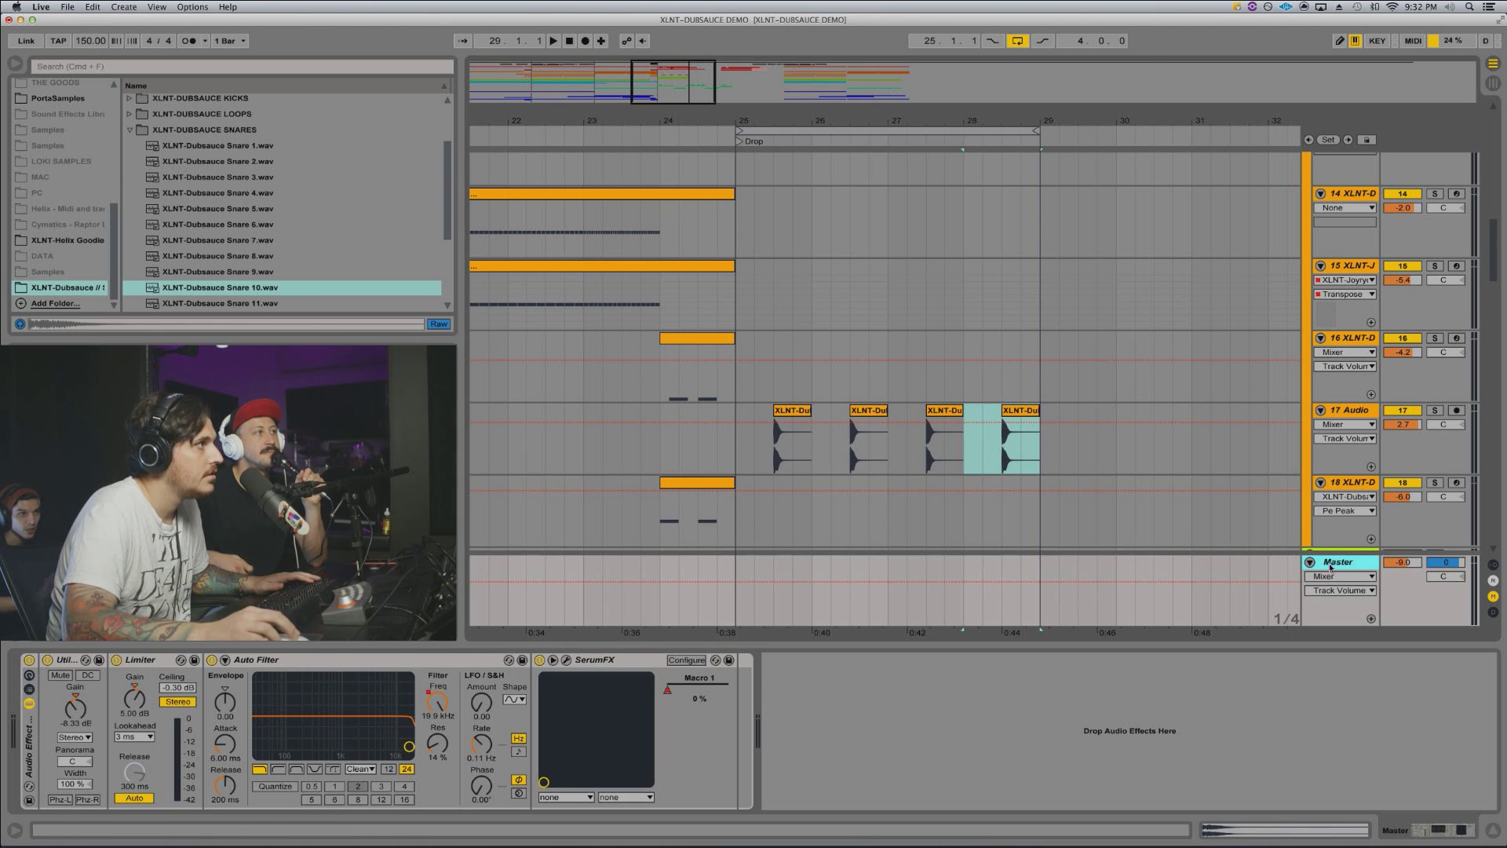
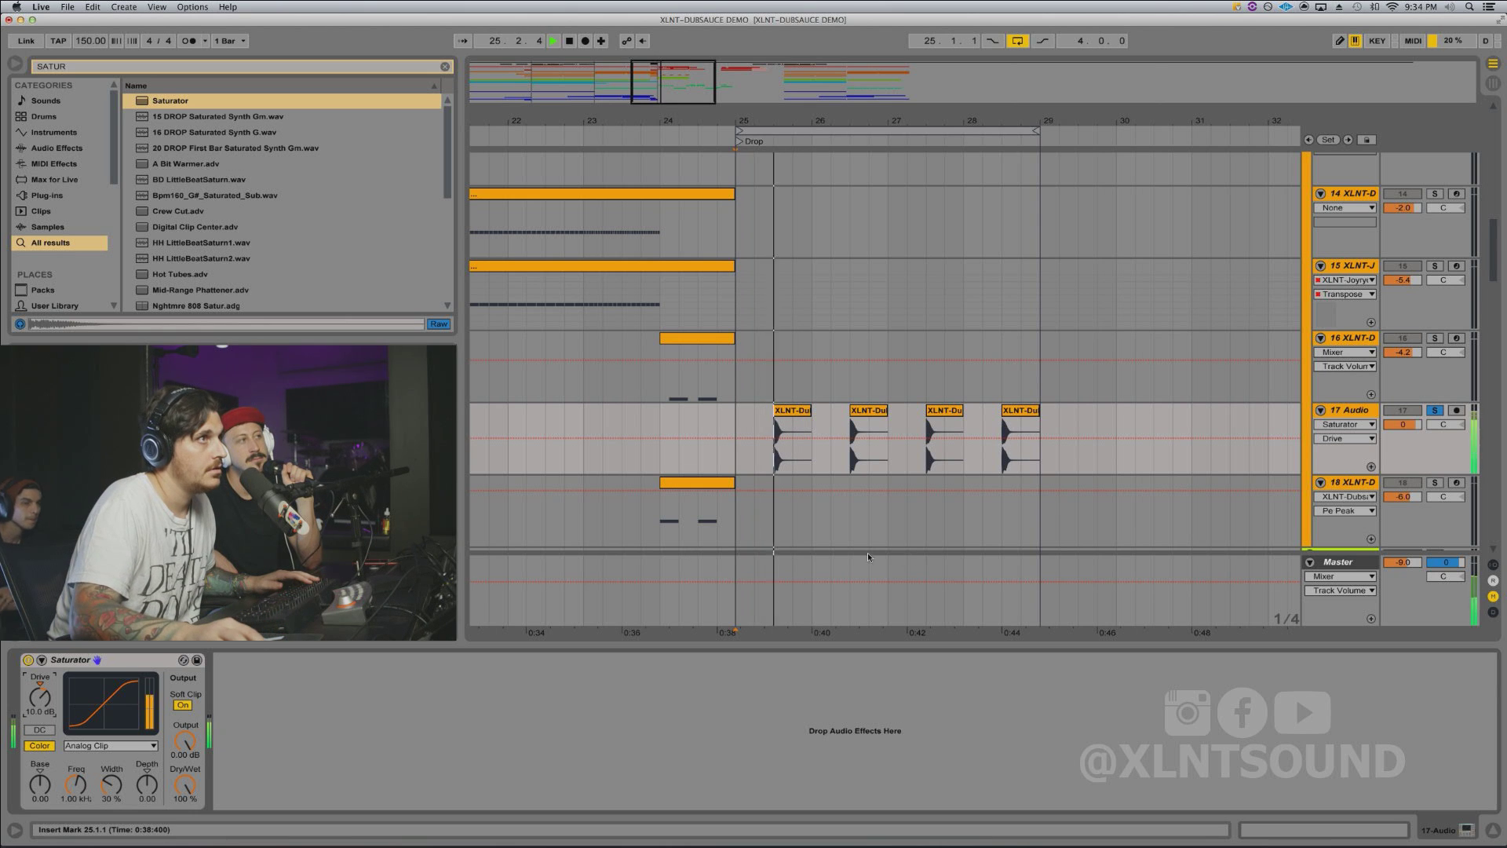
Step: Take the 17 Audio track out of solo and play the drop with the saturated snares in the full mix
key("space")
left_click(1436, 410)
key("space")
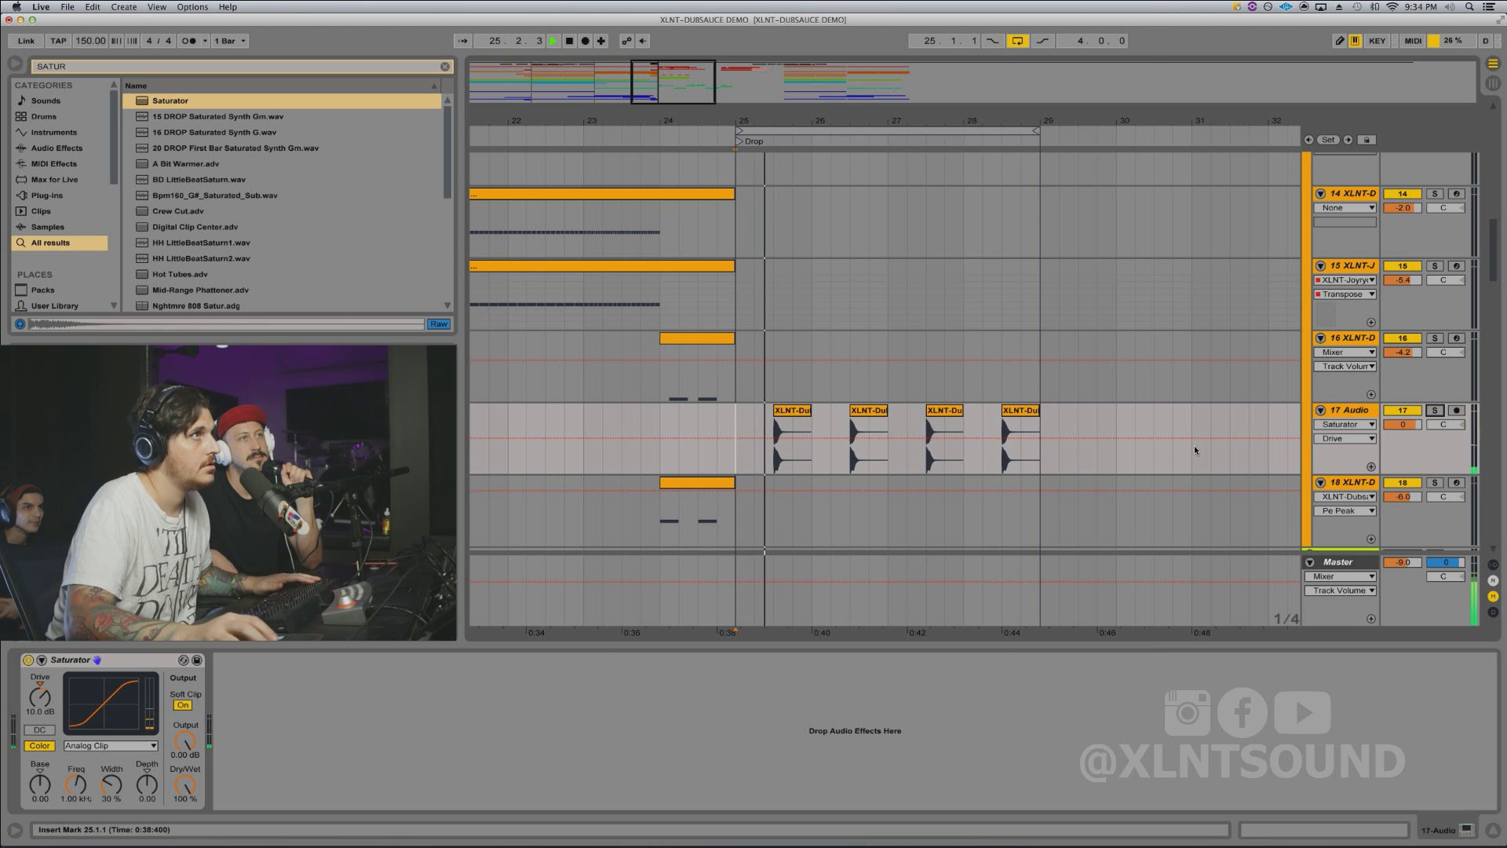
scroll(1031, 423, "up", 5)
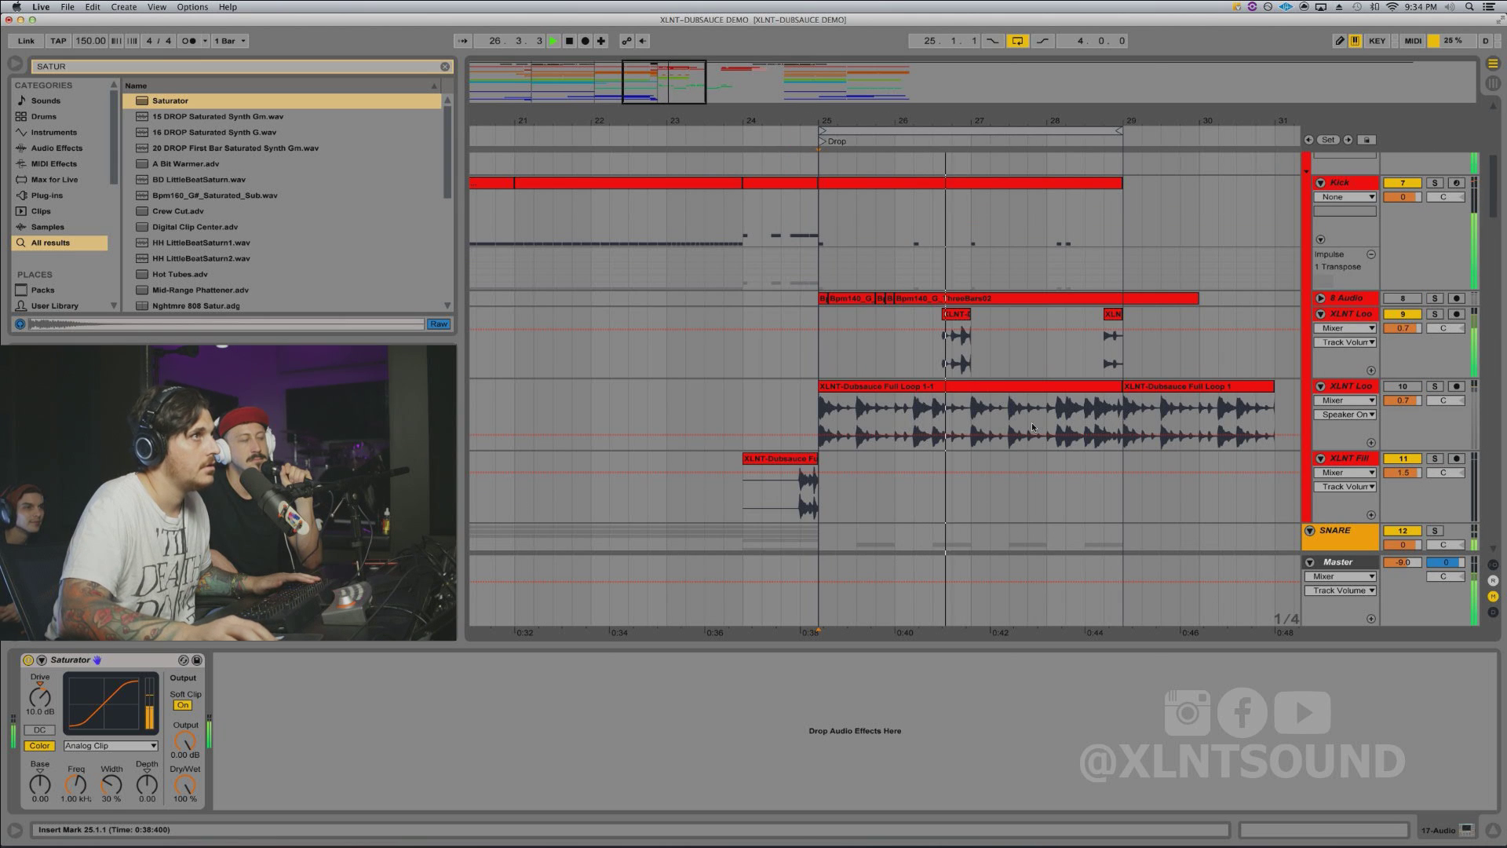
key("space")
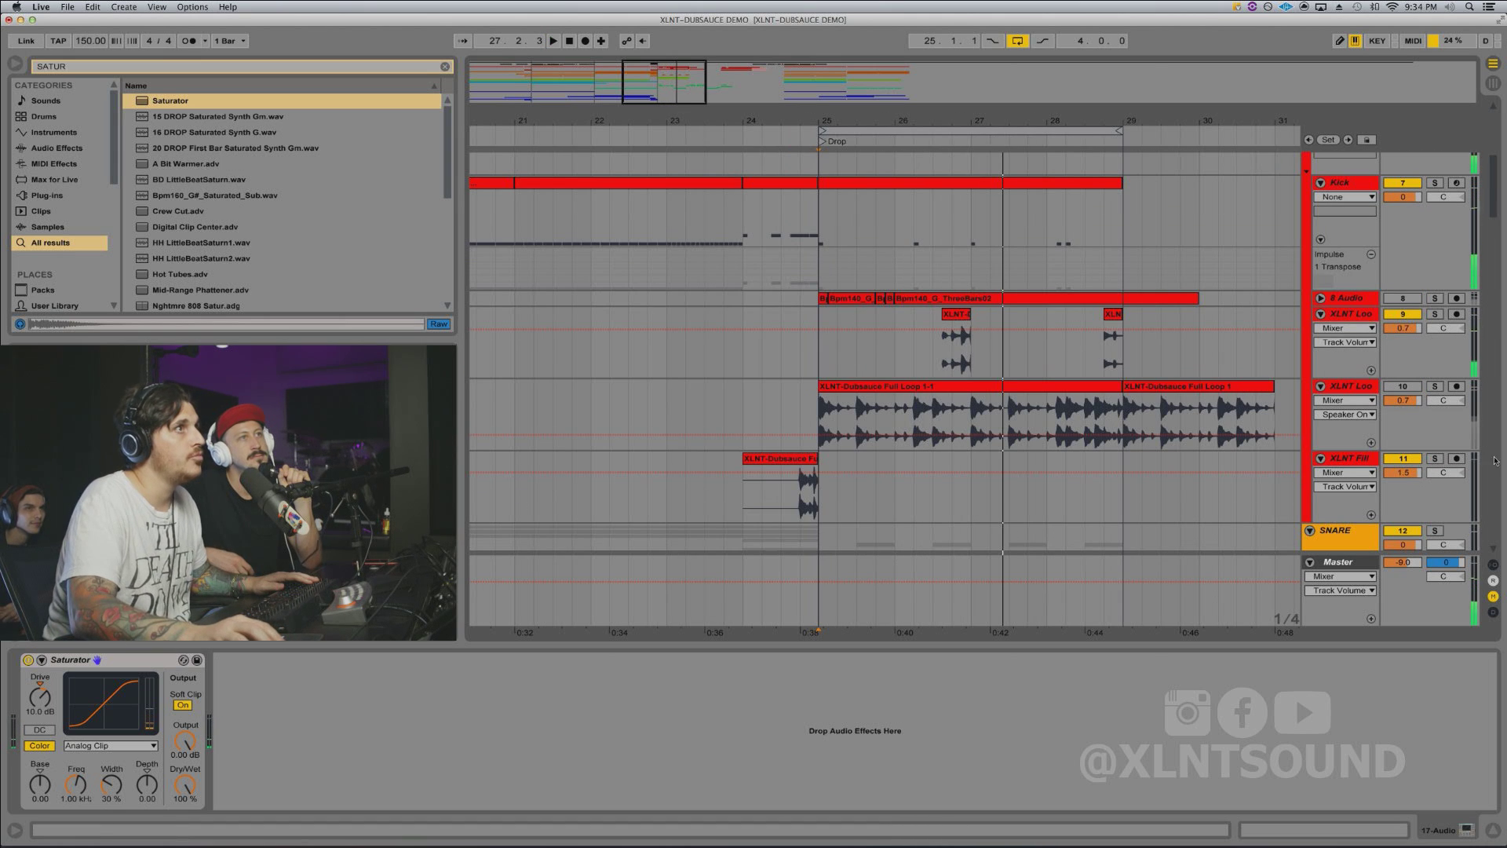
Step: Solo the XLNT full-loop track and listen closely to its hit at 25.3.1
left_click(858, 403)
key("space")
left_click(868, 142)
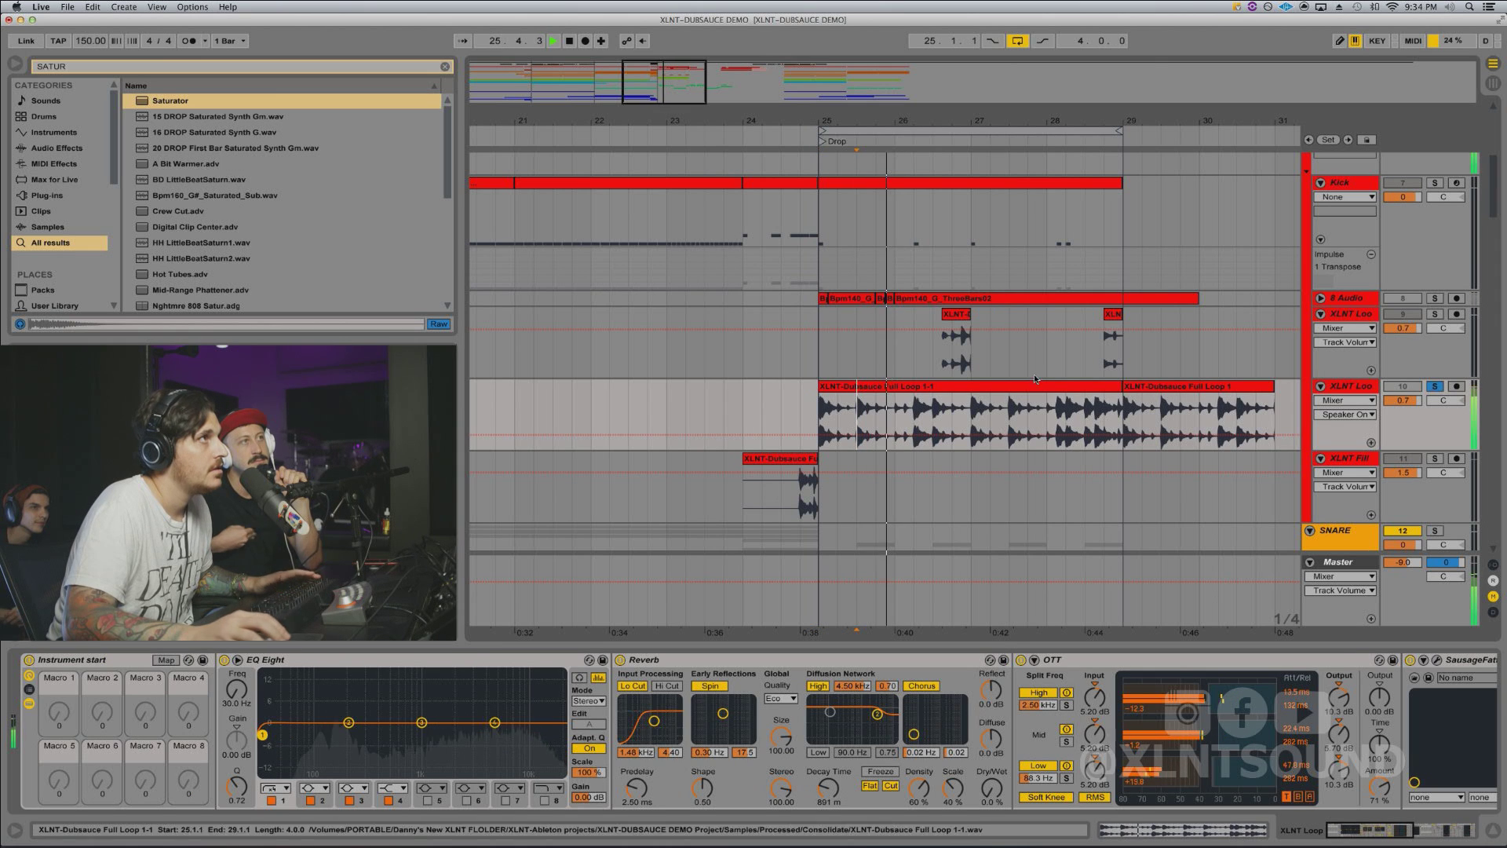
left_click_drag(869, 122, 868, 236)
key("space")
key("space")
left_click_drag(821, 121, 821, 79)
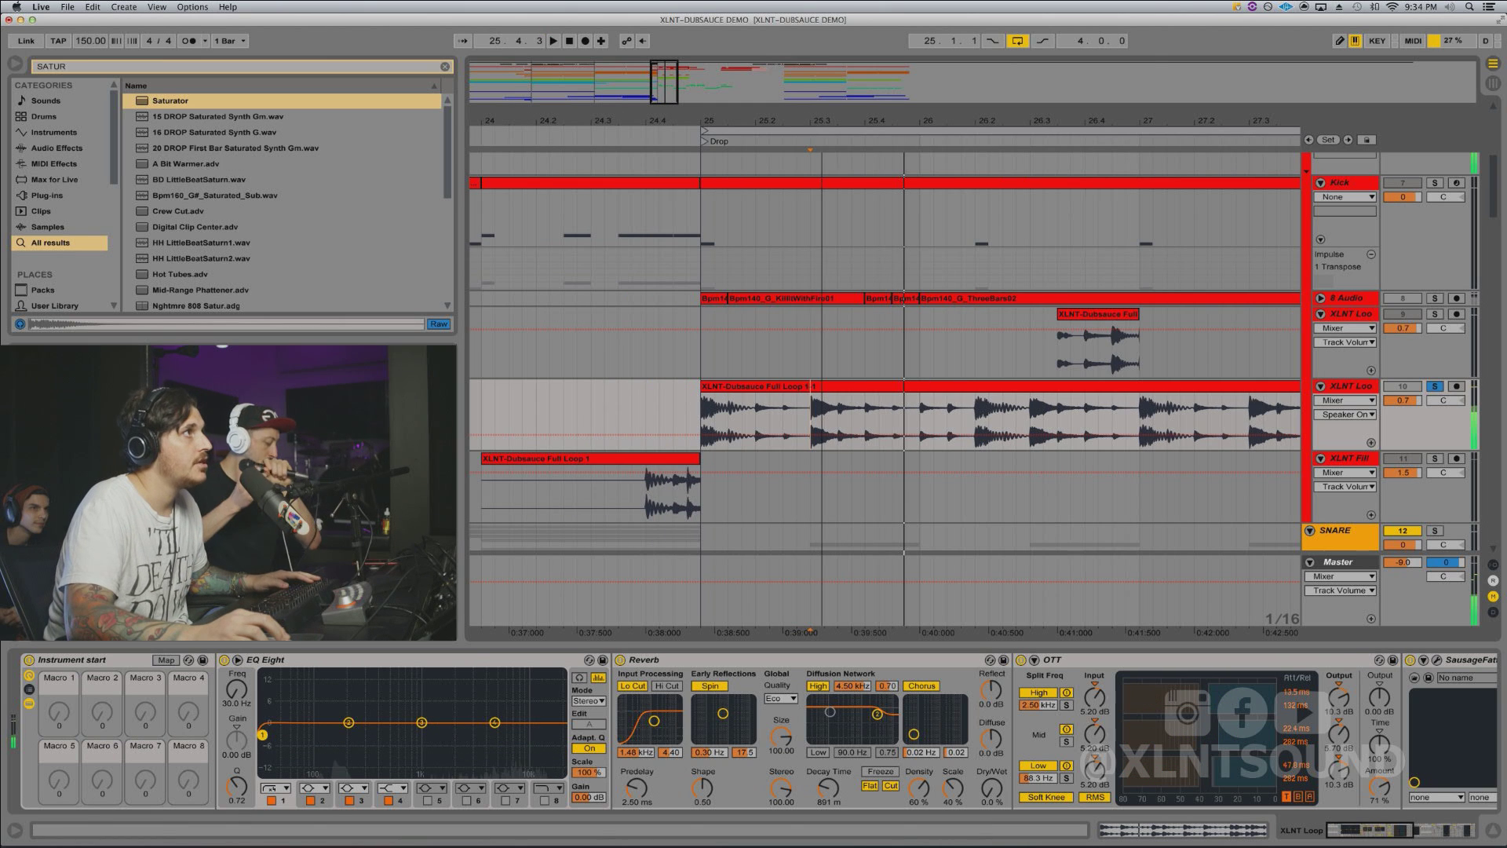
Step: Insert an audio track above the full-loop track and move the loop's 25.3.1 to 25.4.1 slice onto it
left_click(705, 362)
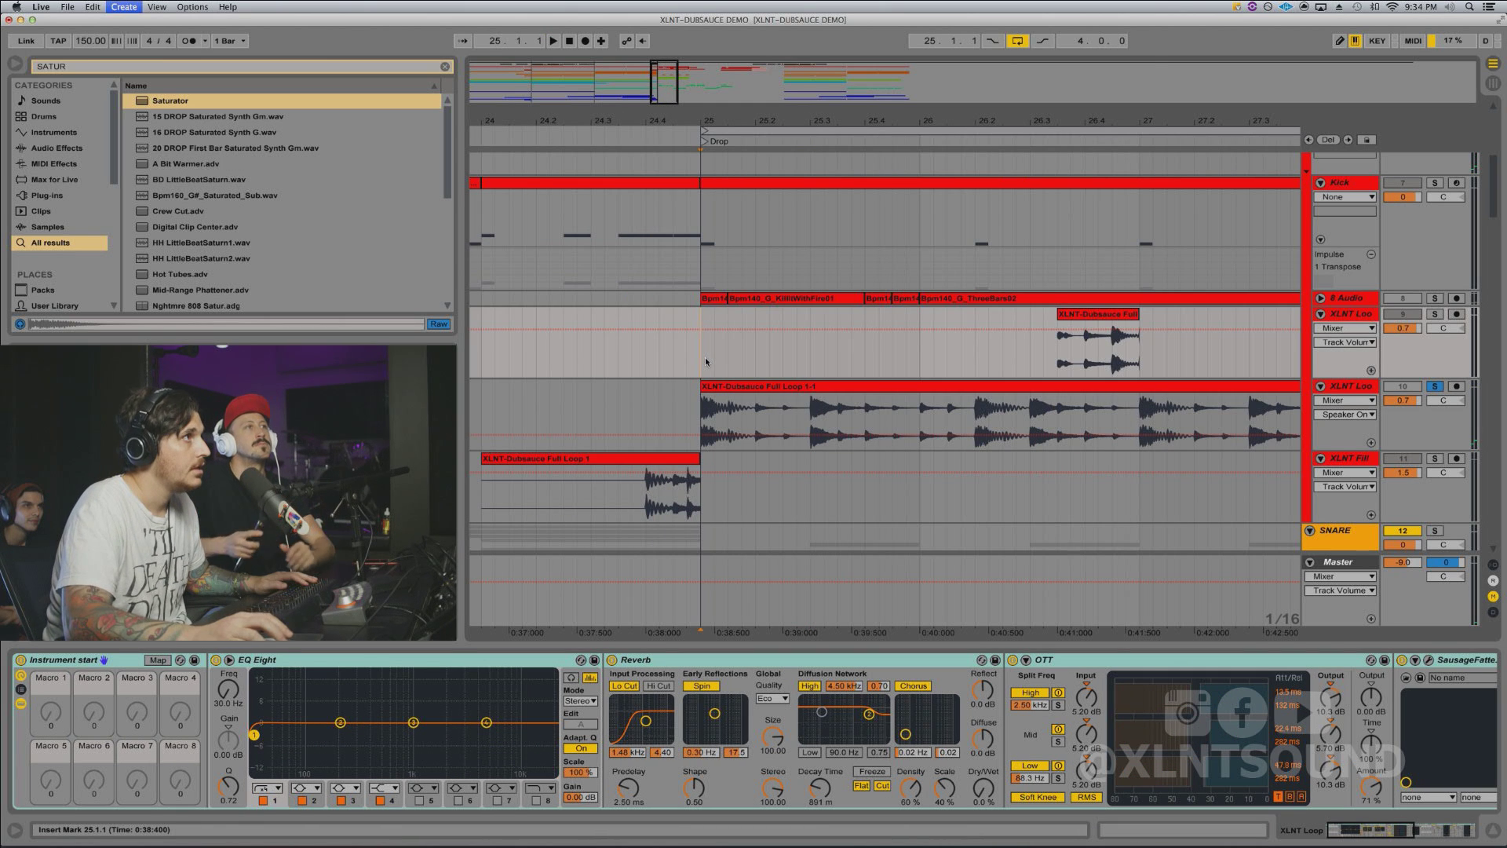
key("super+t")
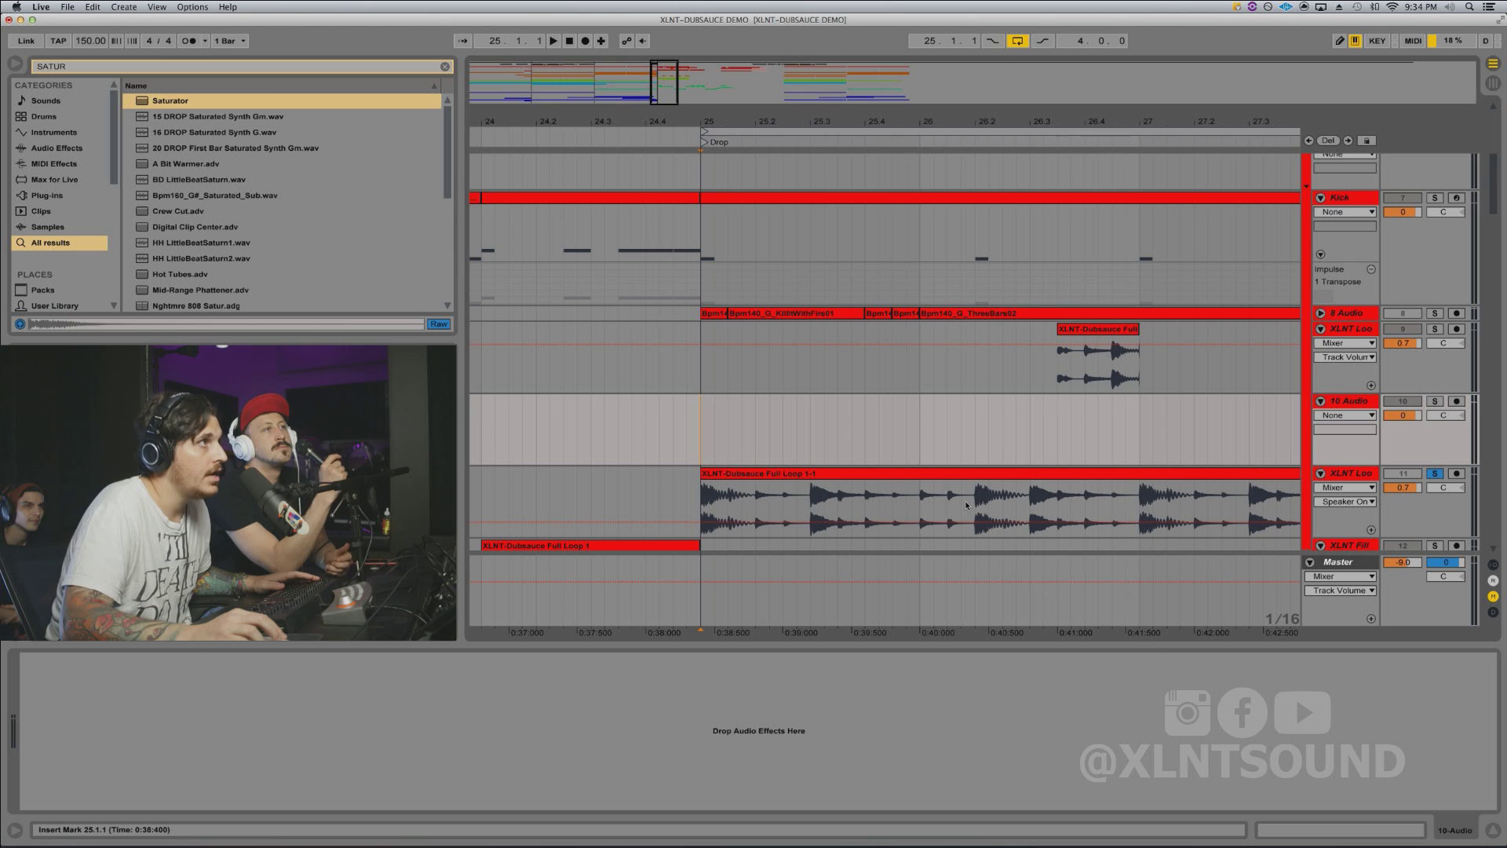
left_click_drag(814, 496, 844, 409)
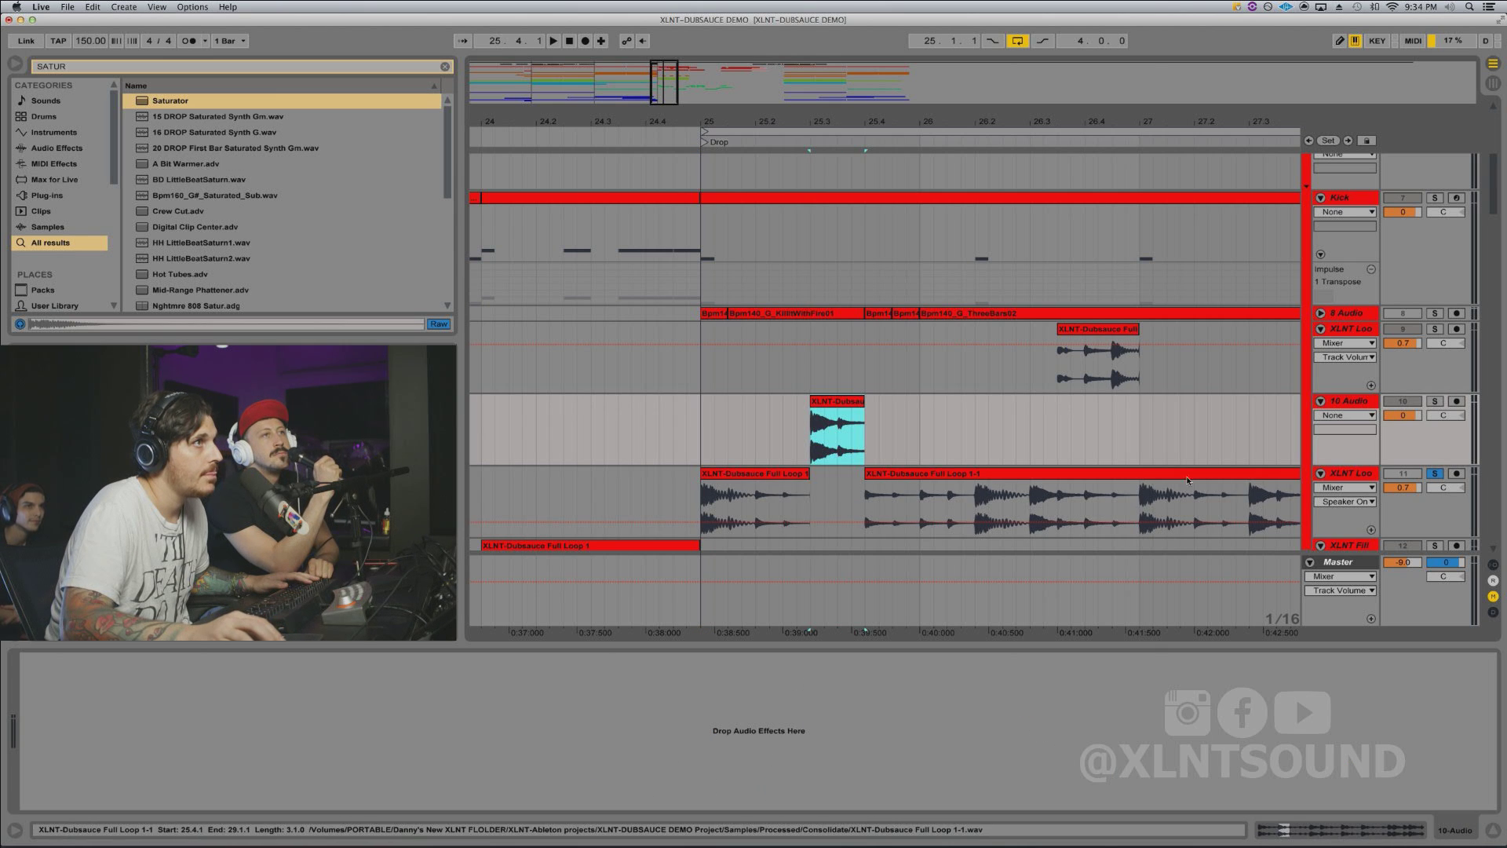
Step: Unsolo and collapse the full-loop track, and audition the extracted slice with the 10 Audio track soloed
left_click(1434, 474)
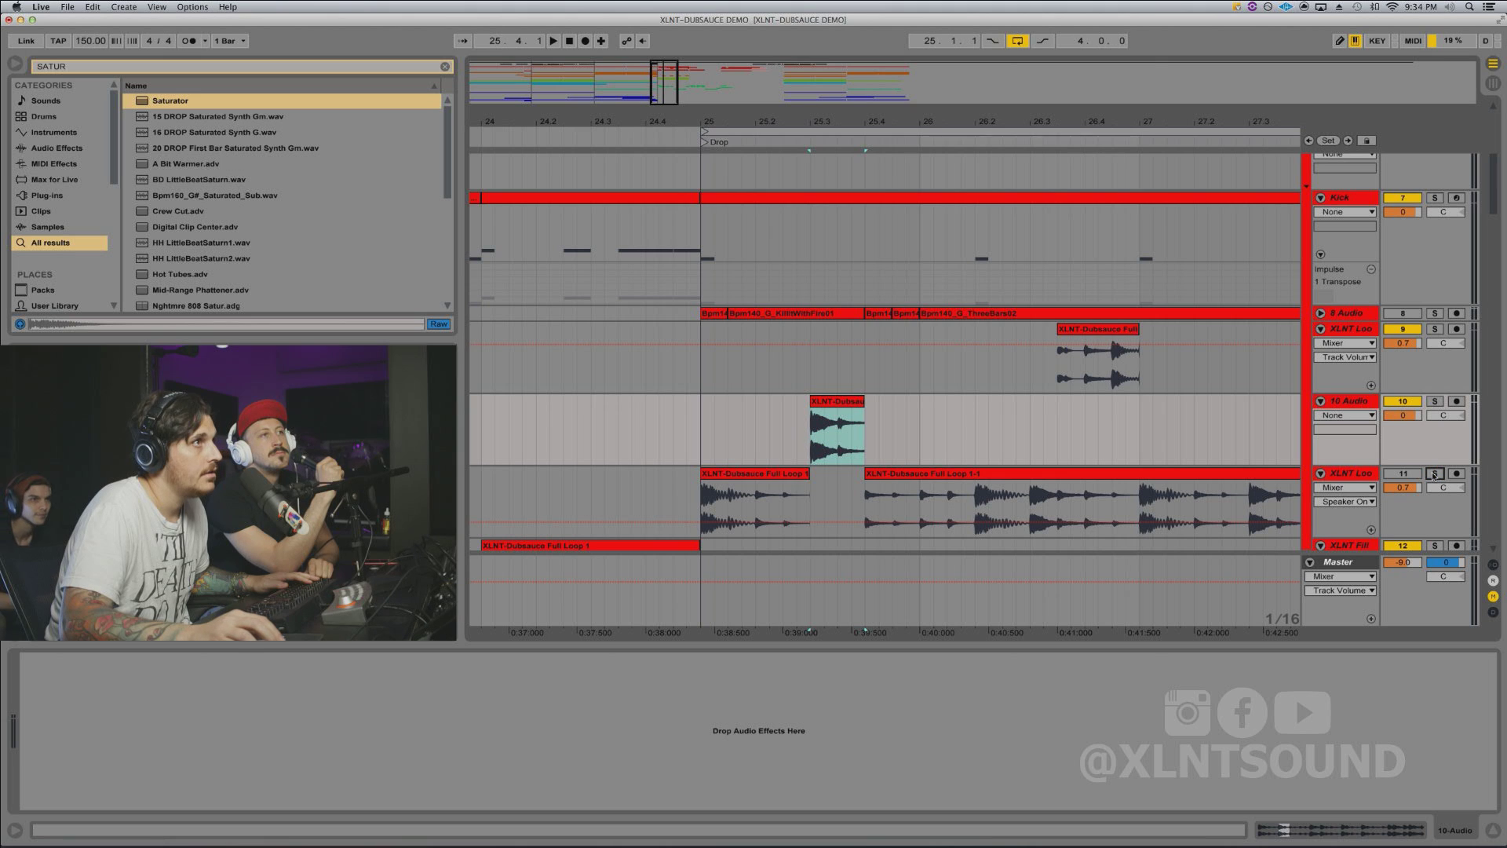
left_click(1319, 473)
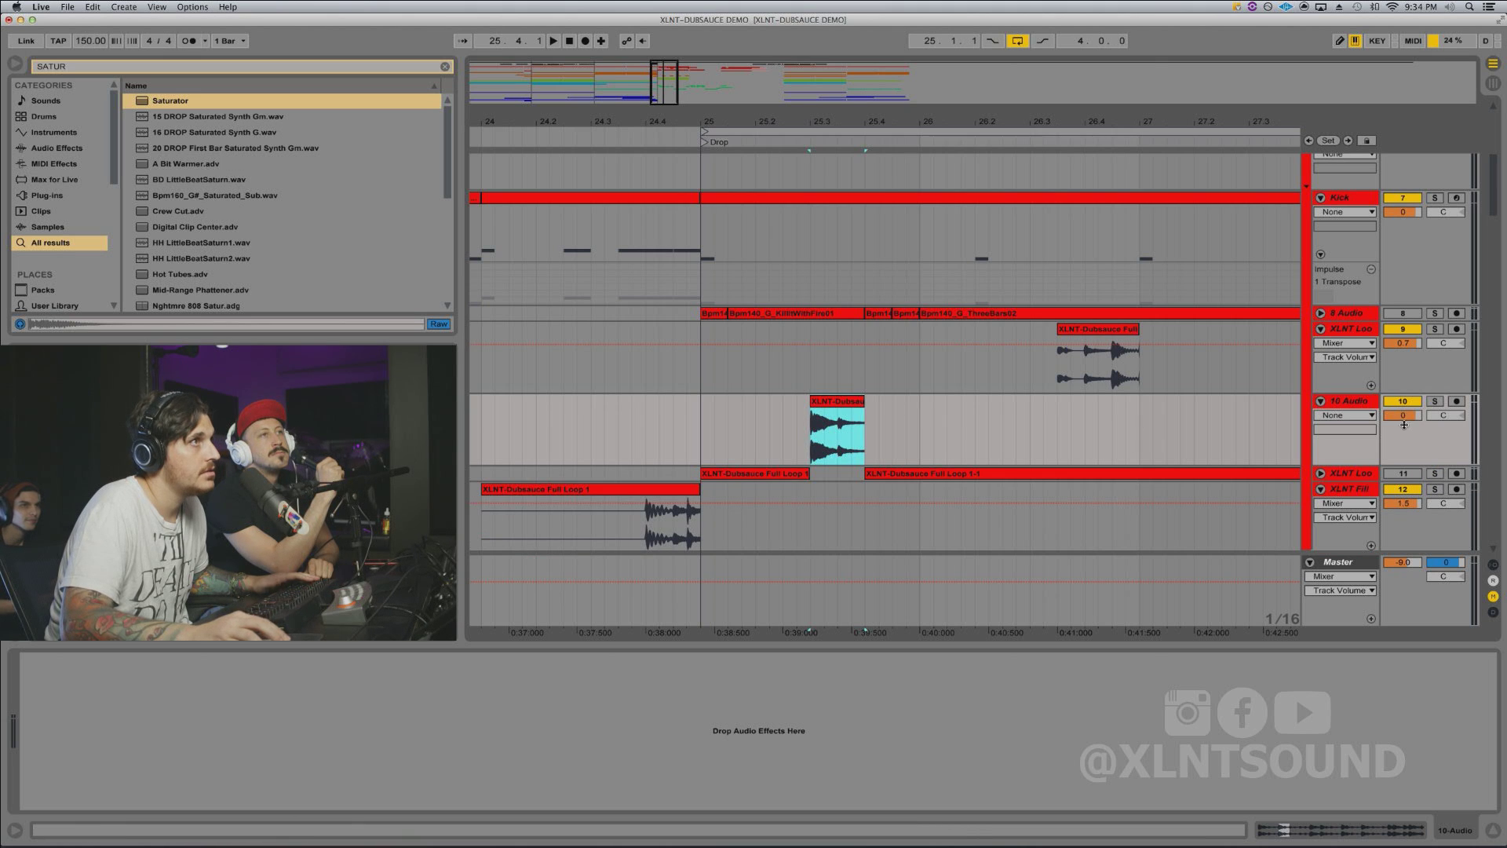
left_click(1434, 401)
key("space")
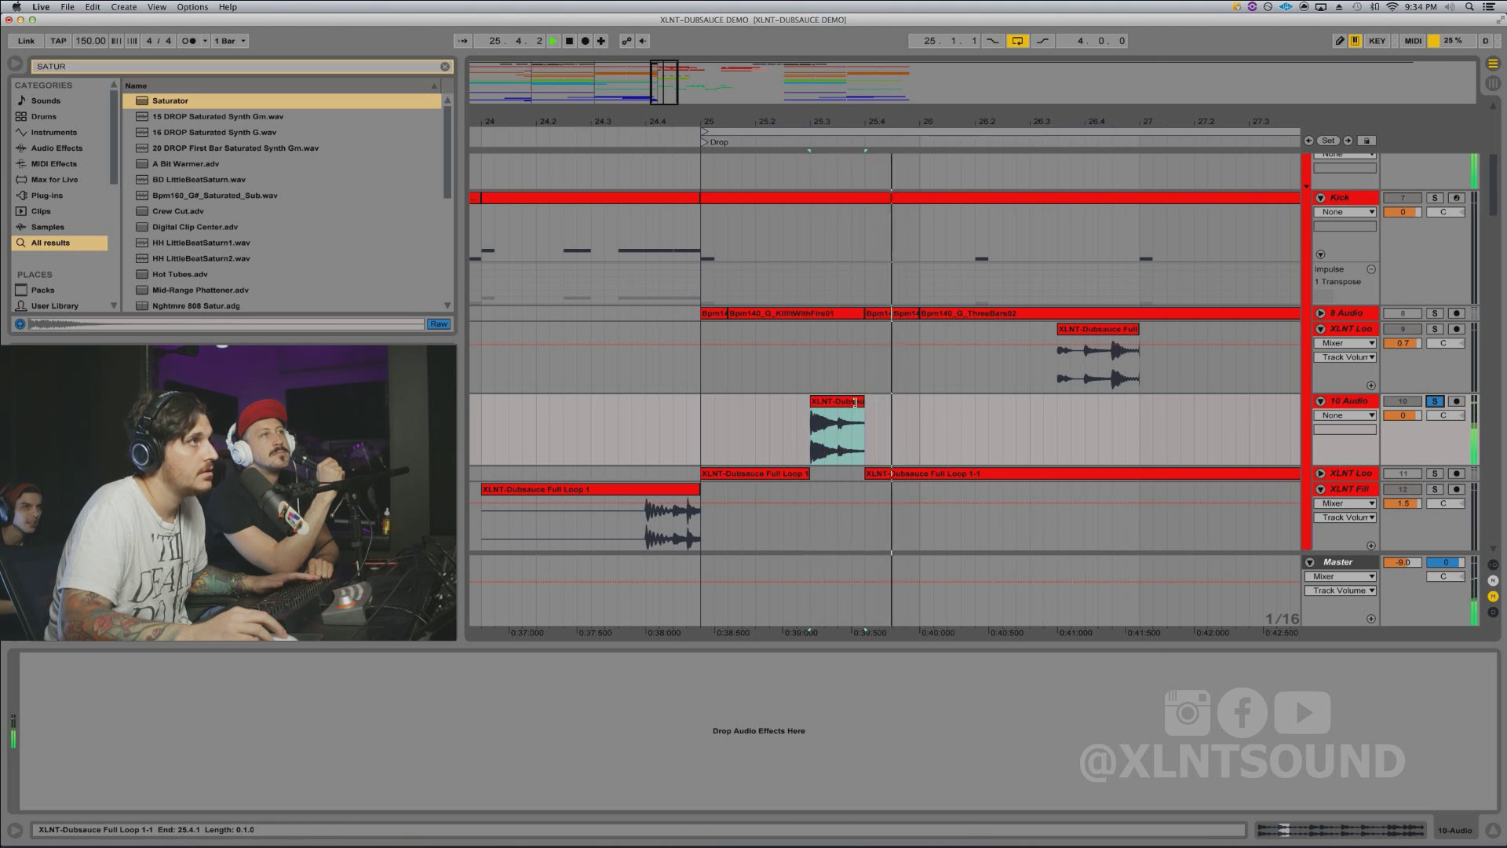
Step: Stop playback and delete the extracted full-loop slice from the 10 Audio track
mouse_move(854, 402)
left_mouse_down()
mouse_move(907, 402)
mouse_move(861, 402)
left_mouse_up()
key("space")
key("Delete")
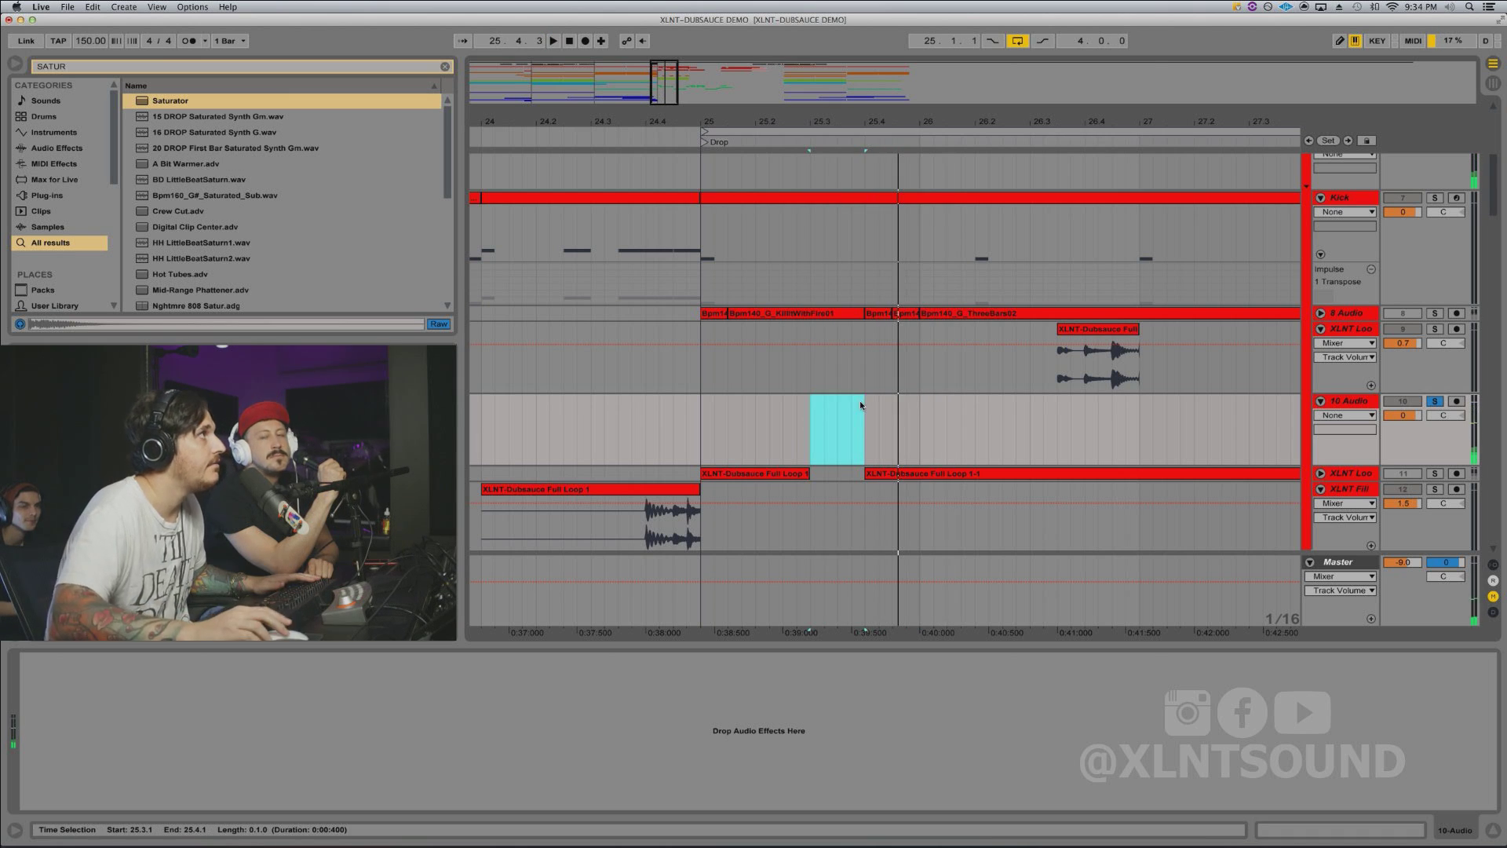
Step: Clear the browser search, open the XLNT-DUBSAUCE LOOPS folder in the Dubsauce pack and preview XLNT-Dubsauce Hat Loop 1
left_click(444, 68)
scroll(90, 263, "down", 5)
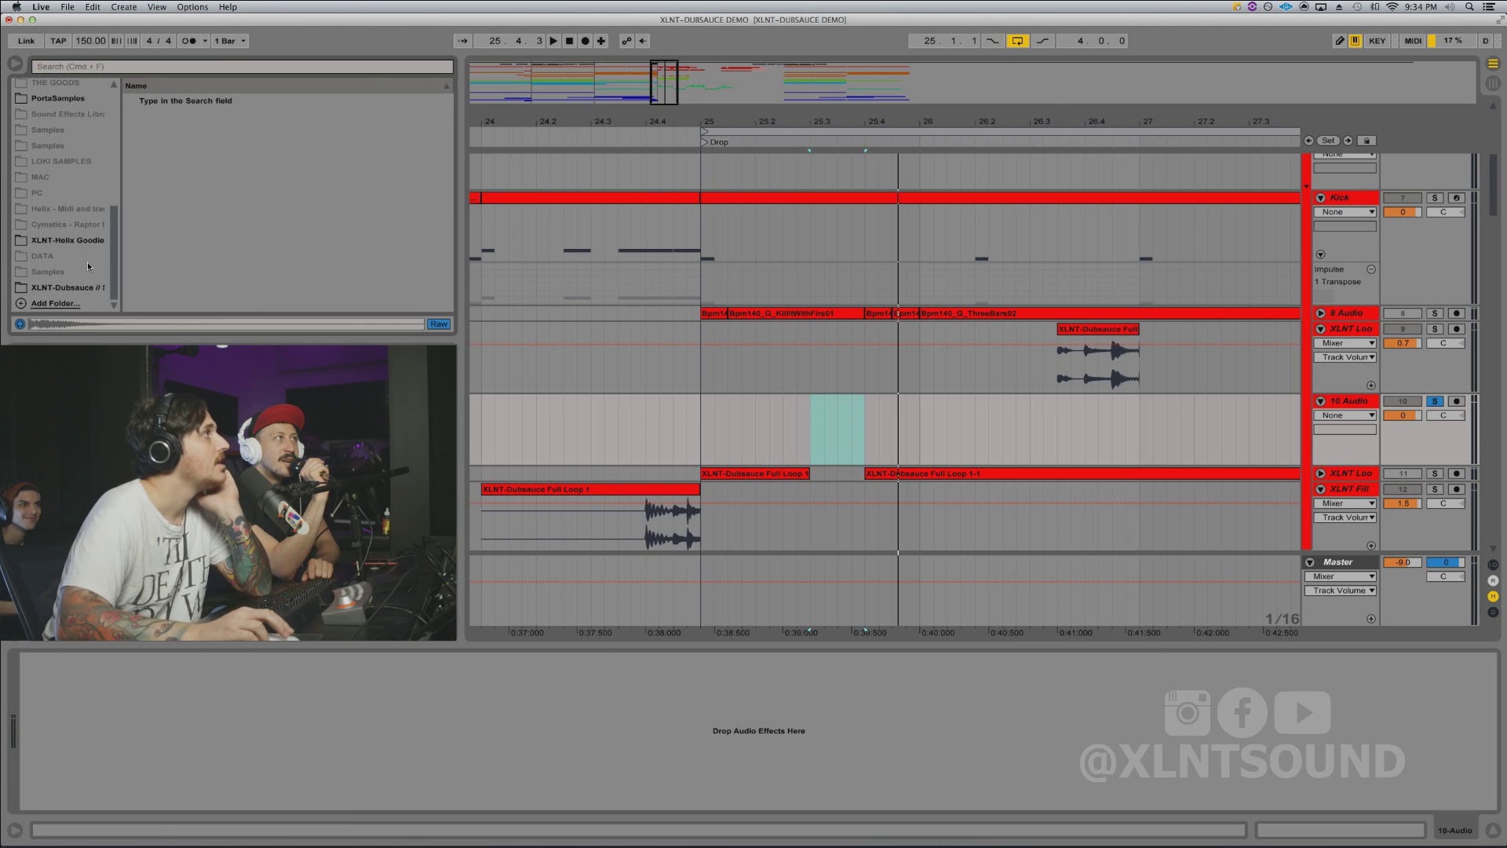
left_click(78, 285)
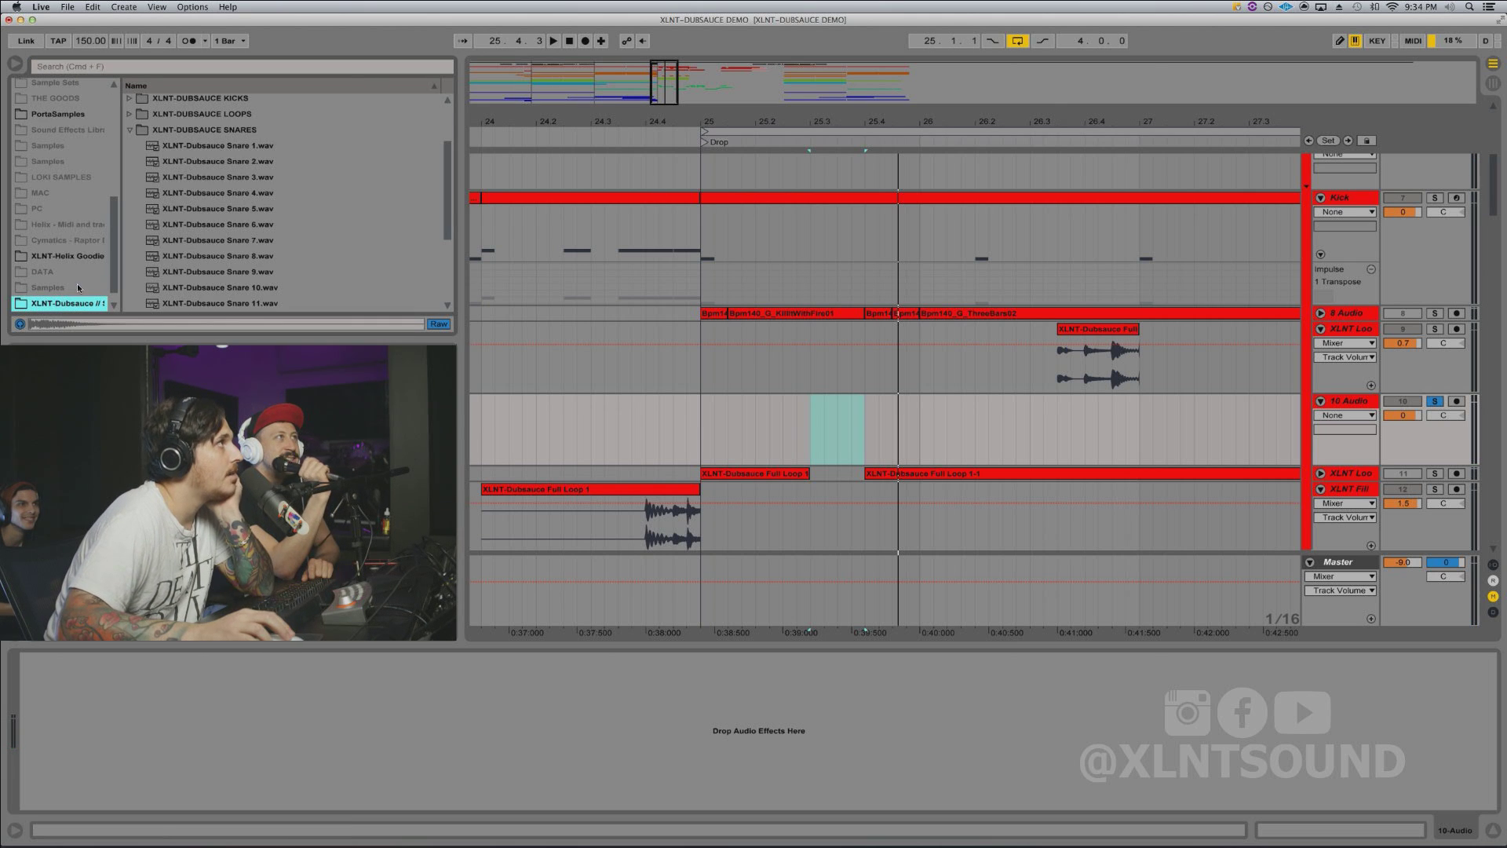
left_click(138, 132)
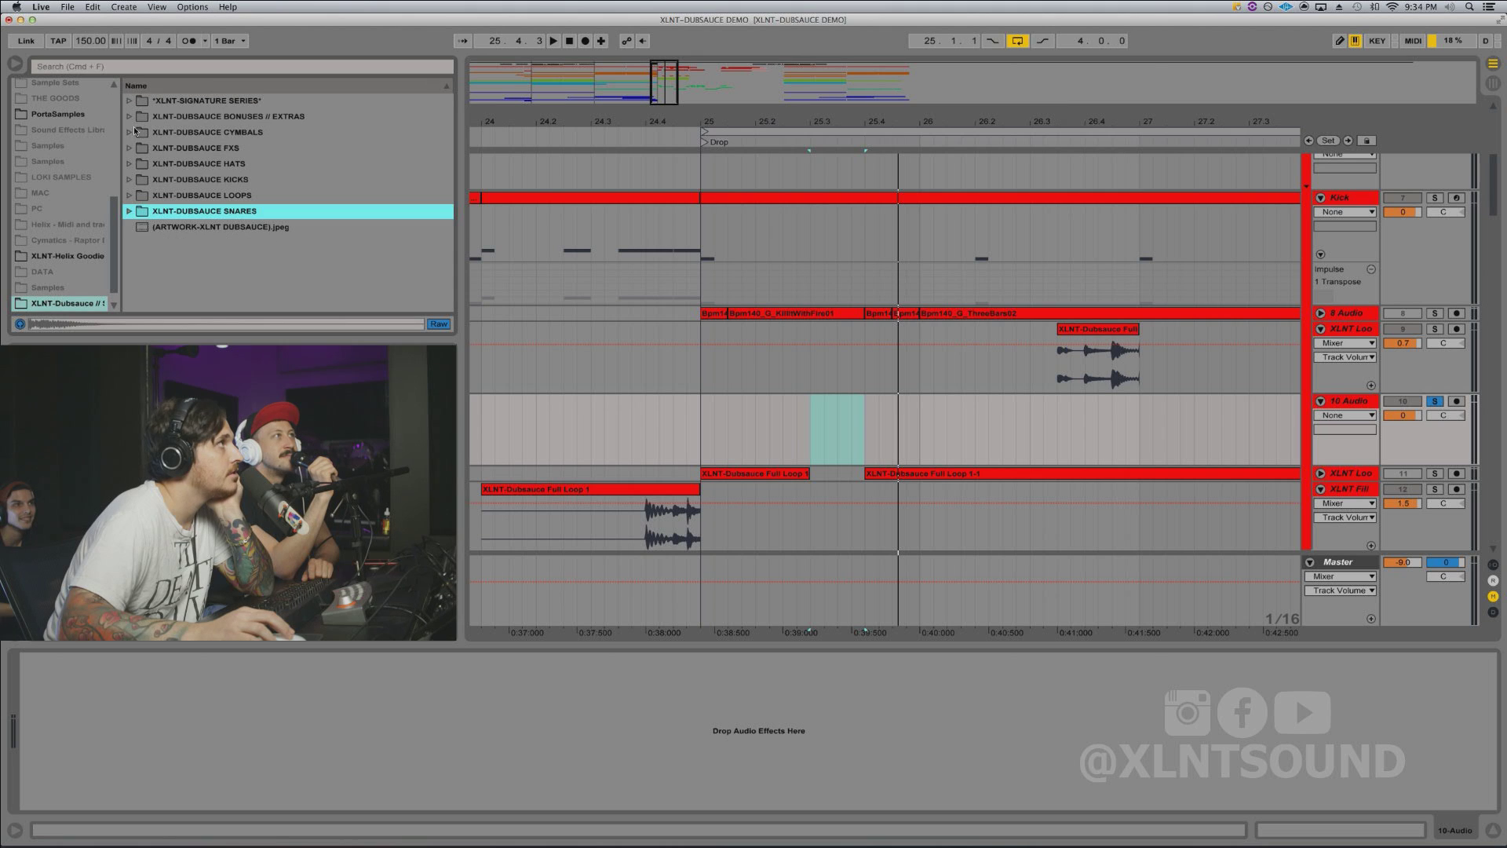
left_click(130, 195)
left_click(186, 241)
left_click(196, 224)
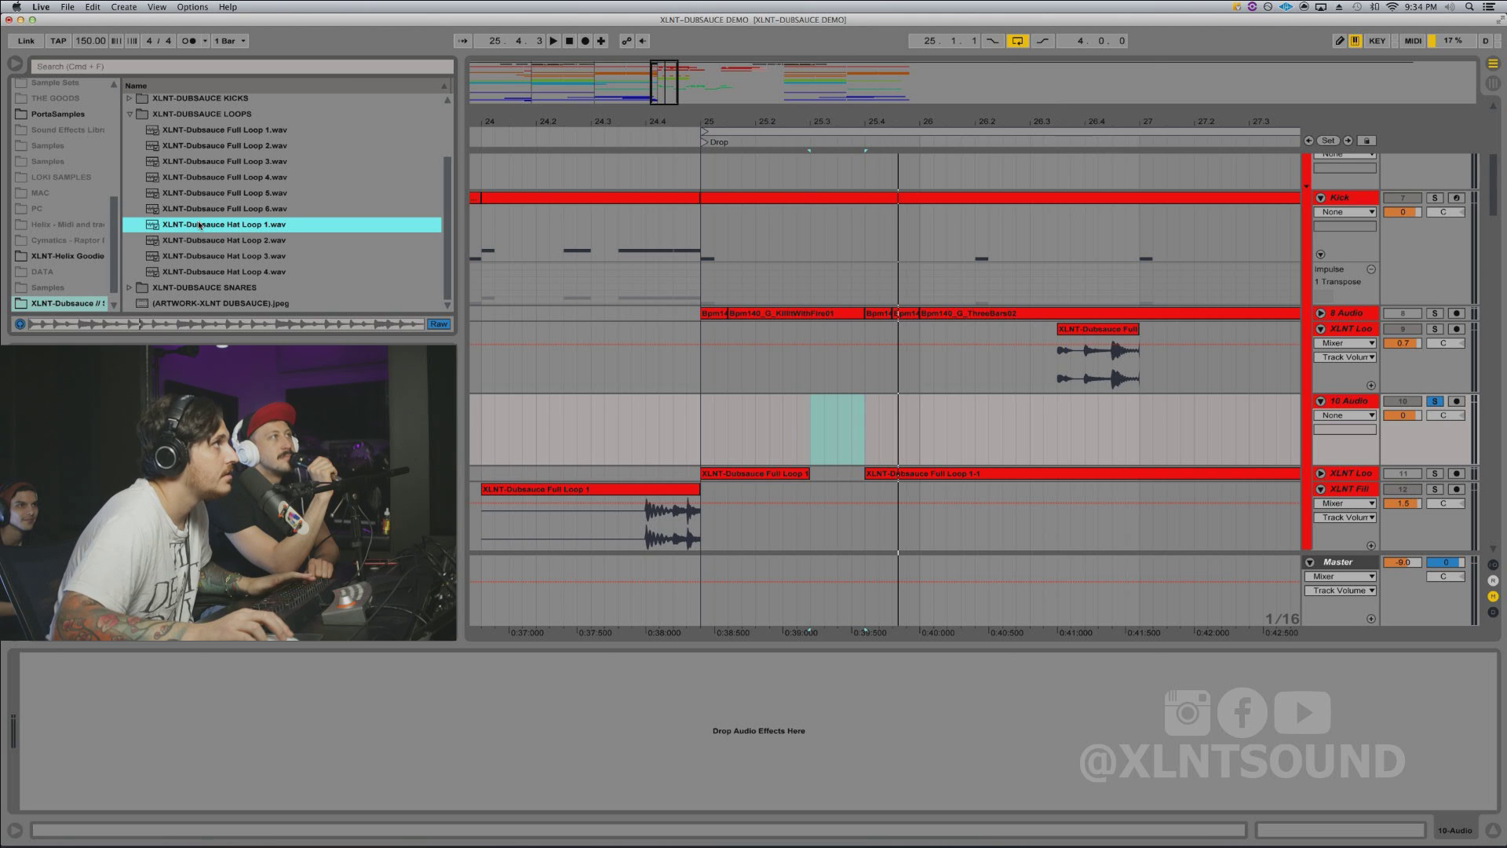
Step: Place XLNT-Dubsauce Hat Loop 1 on the 10 Audio track at 25.1.1 and delete its portion before 25.3.1
left_click_drag(202, 227, 703, 428)
left_click(809, 428)
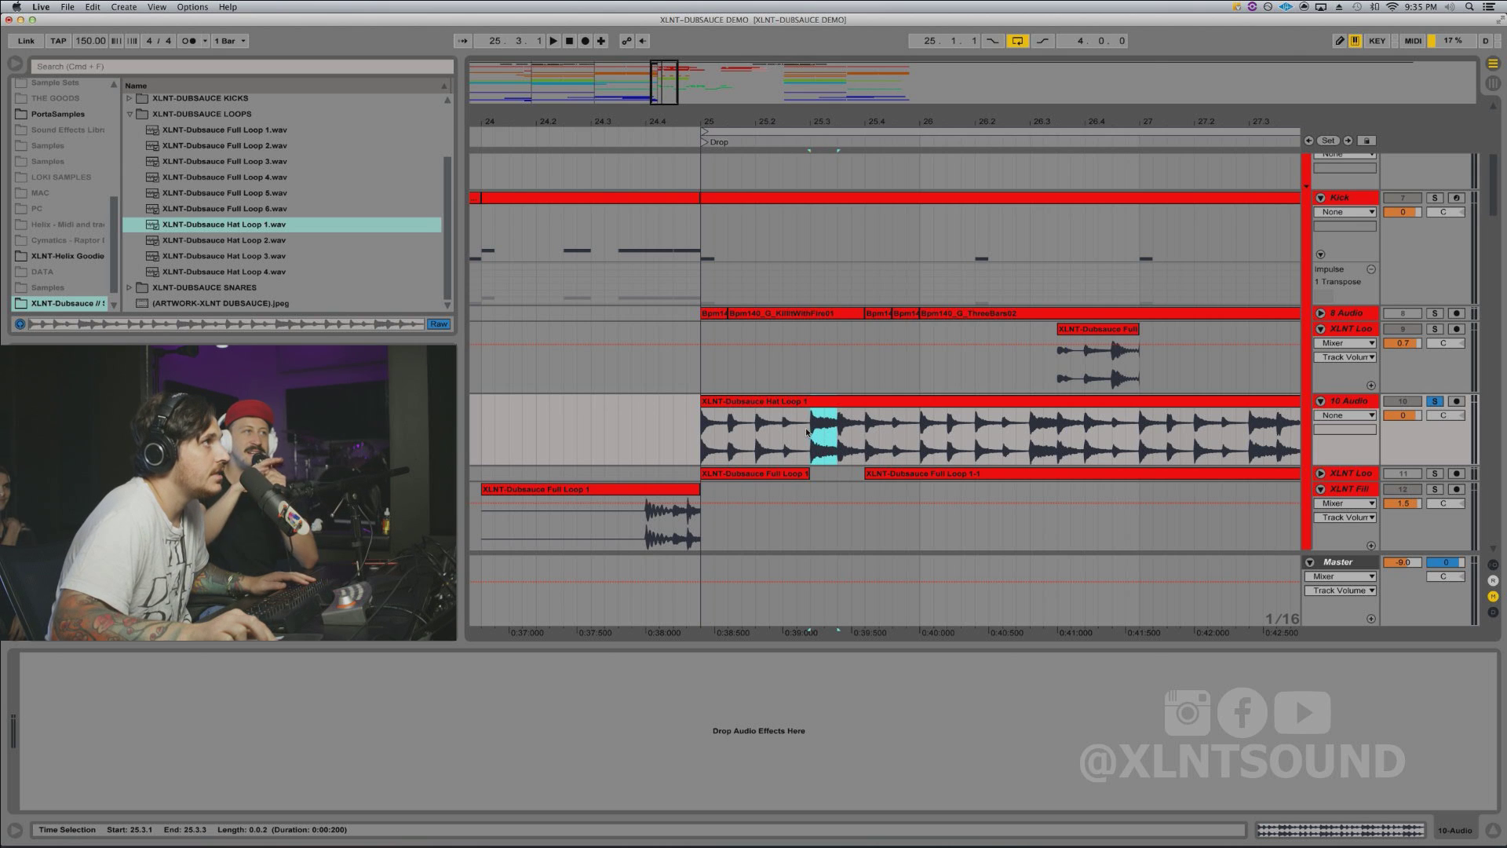
left_click_drag(807, 431, 626, 434)
key("Delete")
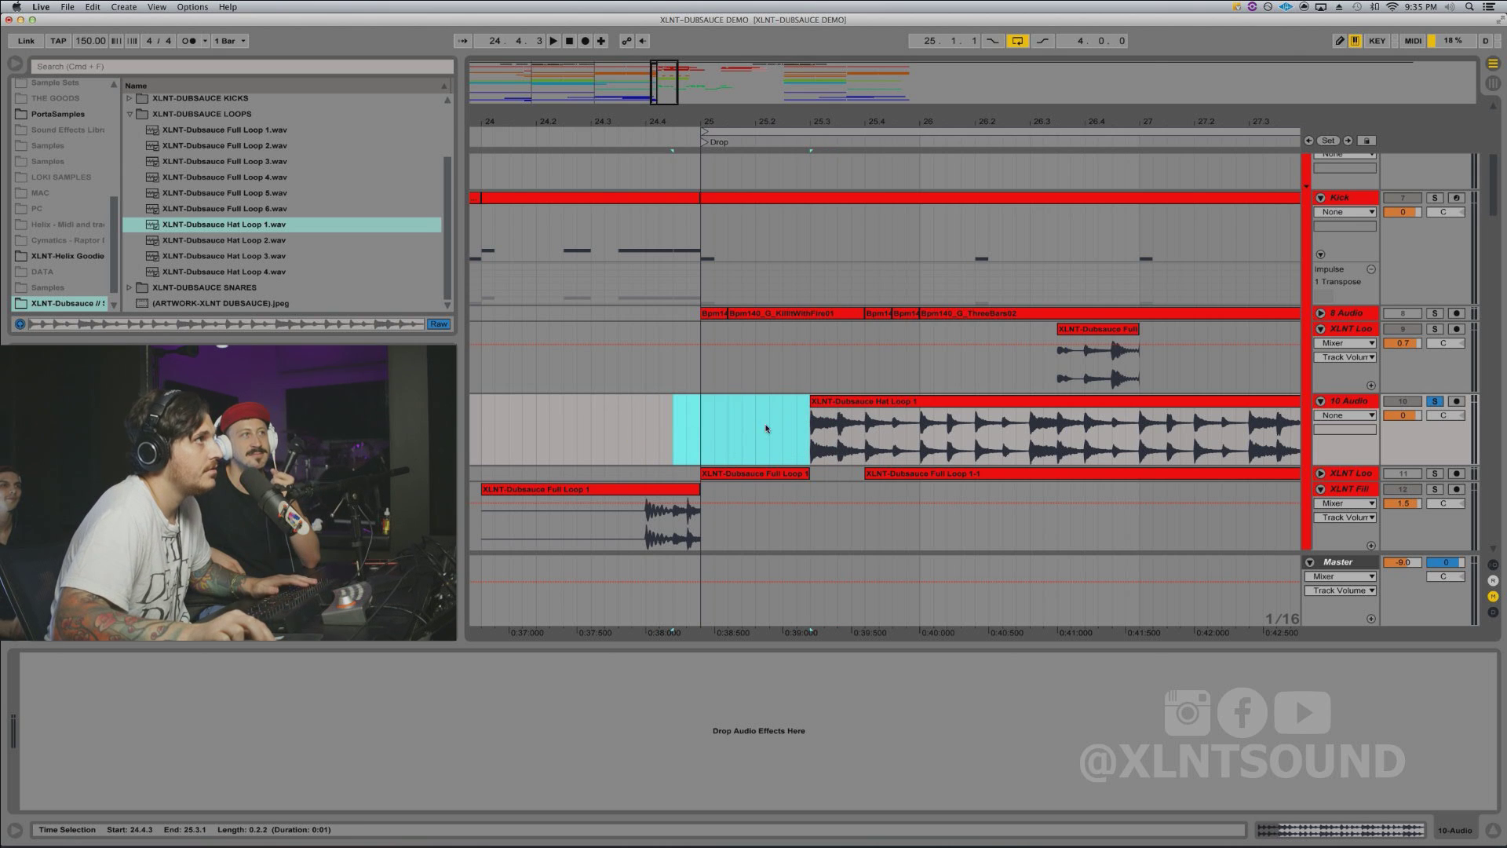
Step: Play the trimmed hat loop from bar 25 and delete its section from 25.3.3 to 26.1.1
left_click(697, 430)
key("space")
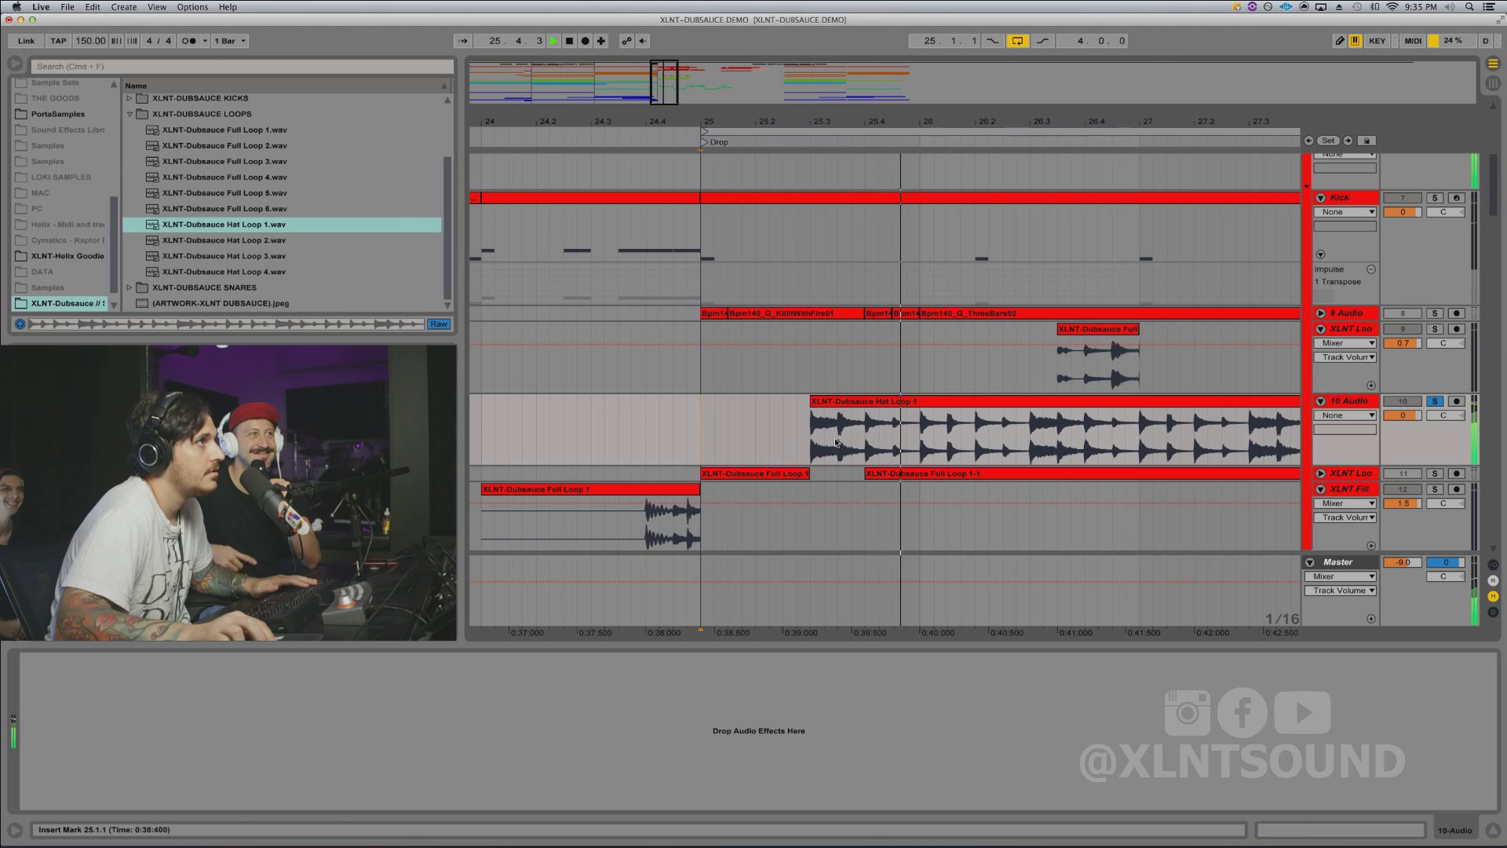
left_click_drag(837, 431, 911, 436)
key("Delete")
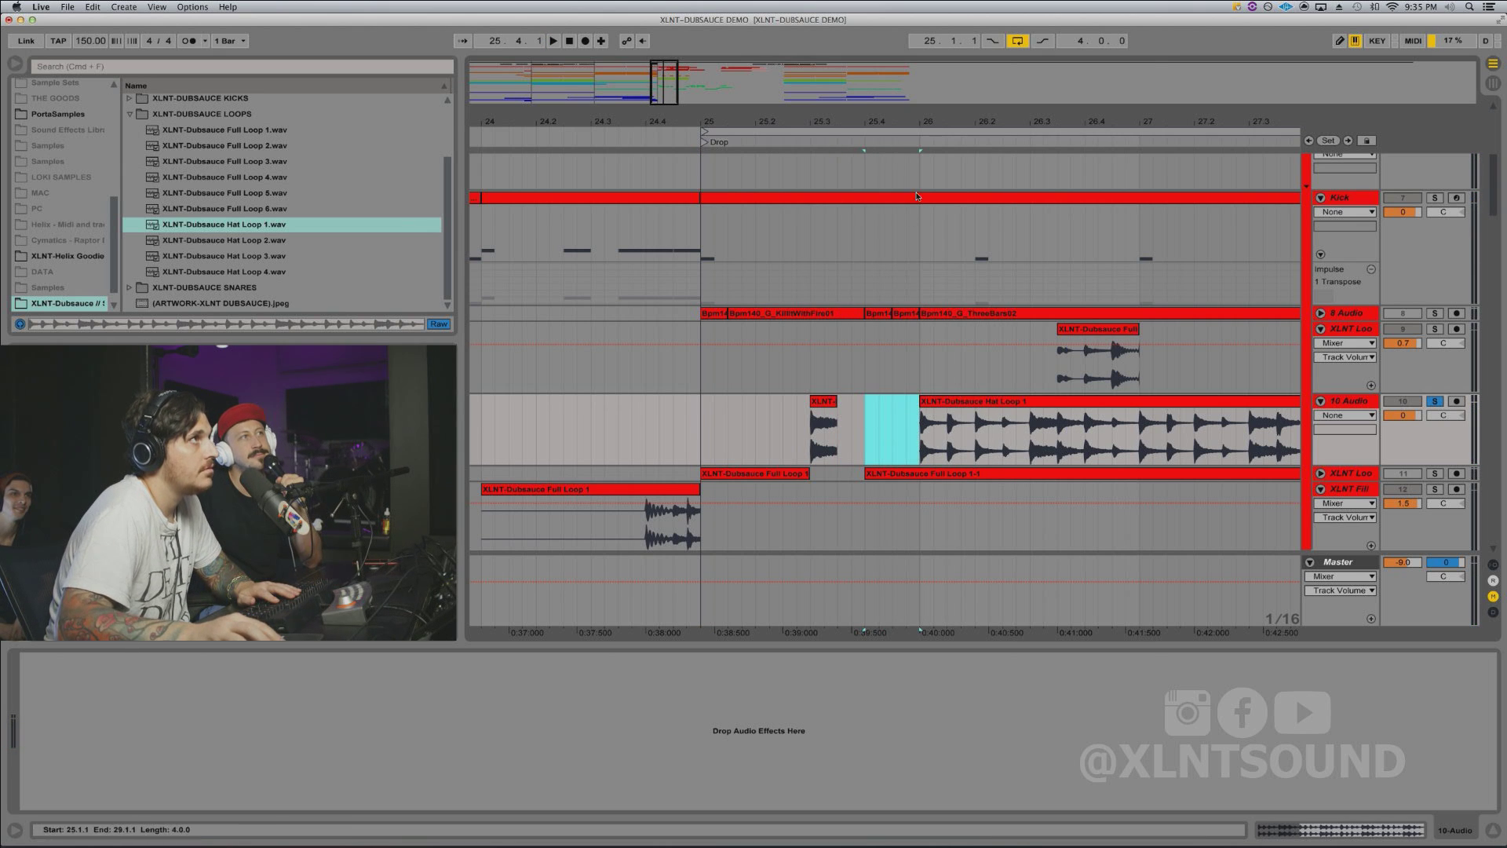
Step: Delete the remaining XLNT-Dubsauce Hat Loop 1 clip that starts at 26.1.1 on the 10 Audio track
left_click_drag(873, 118, 874, 82)
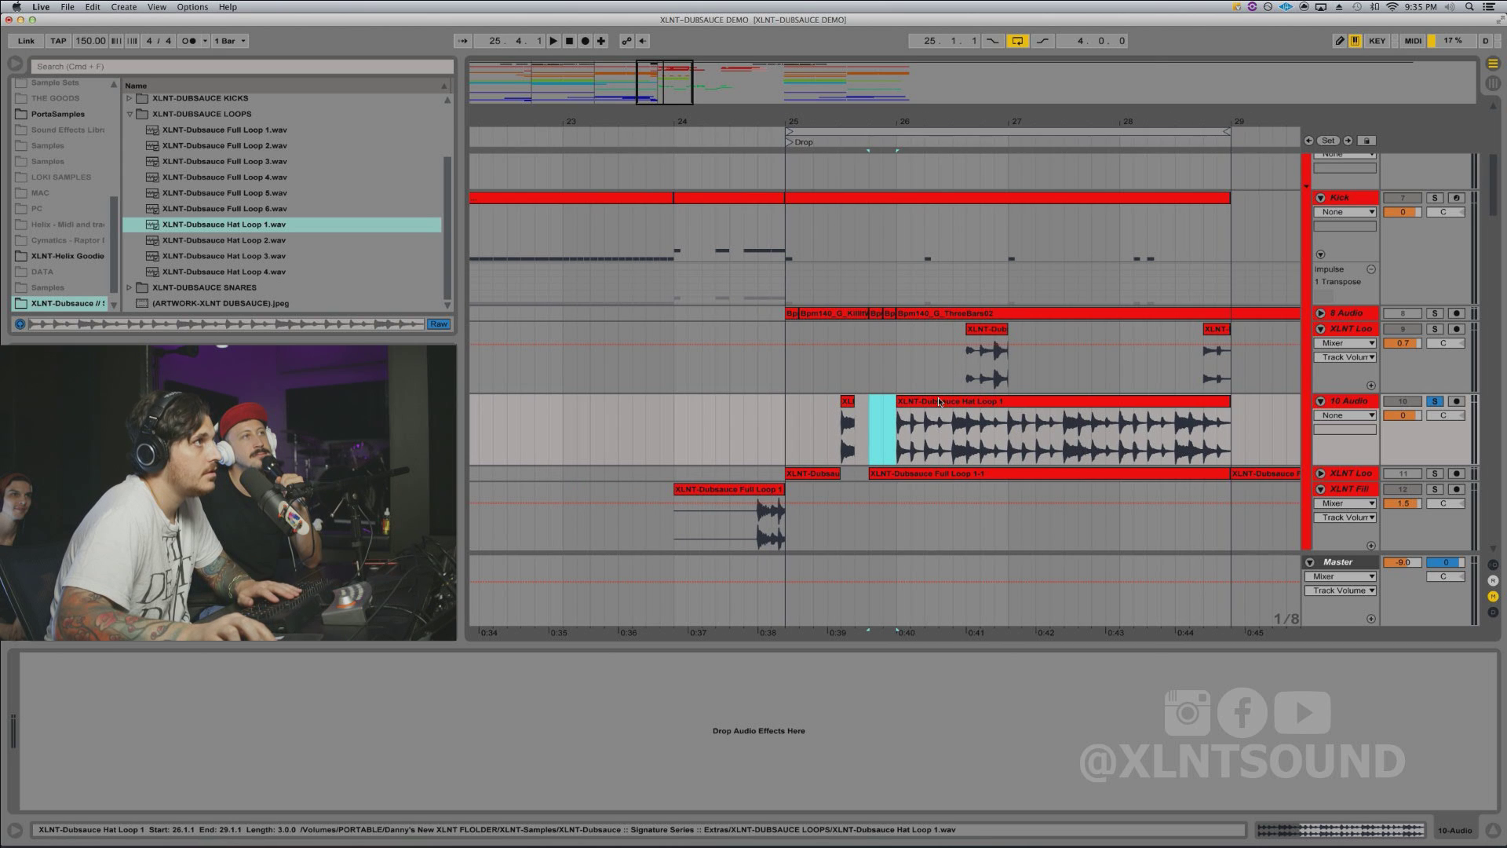
left_click(903, 402)
key("Delete")
Step: Turn off solo on the 10 Audio track and play the hat slice with the full mix from bar 25
left_click(893, 414)
left_click_drag(796, 417, 786, 418)
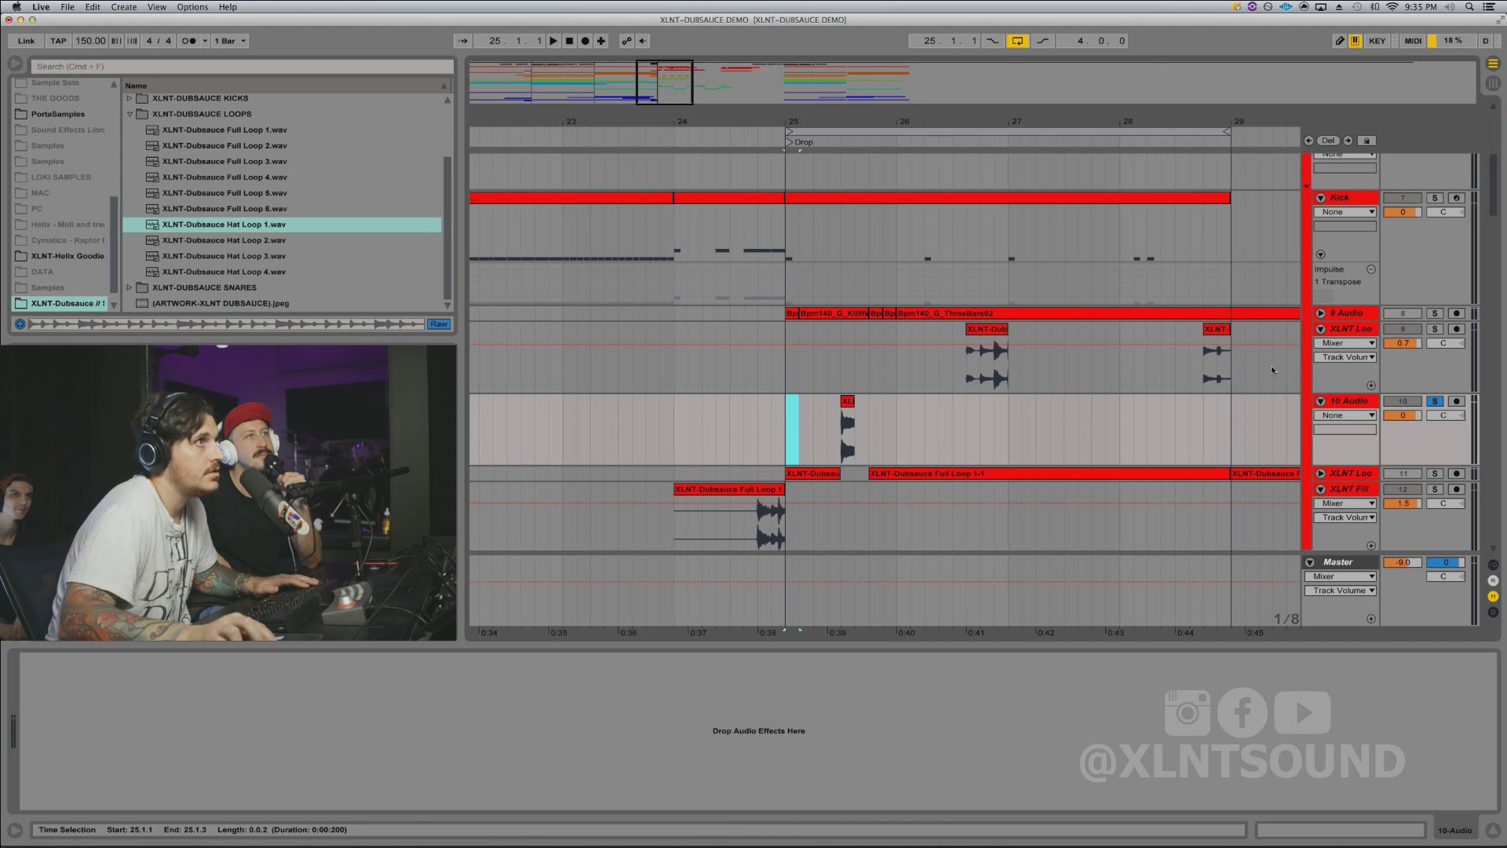
left_click(1435, 401)
key("space")
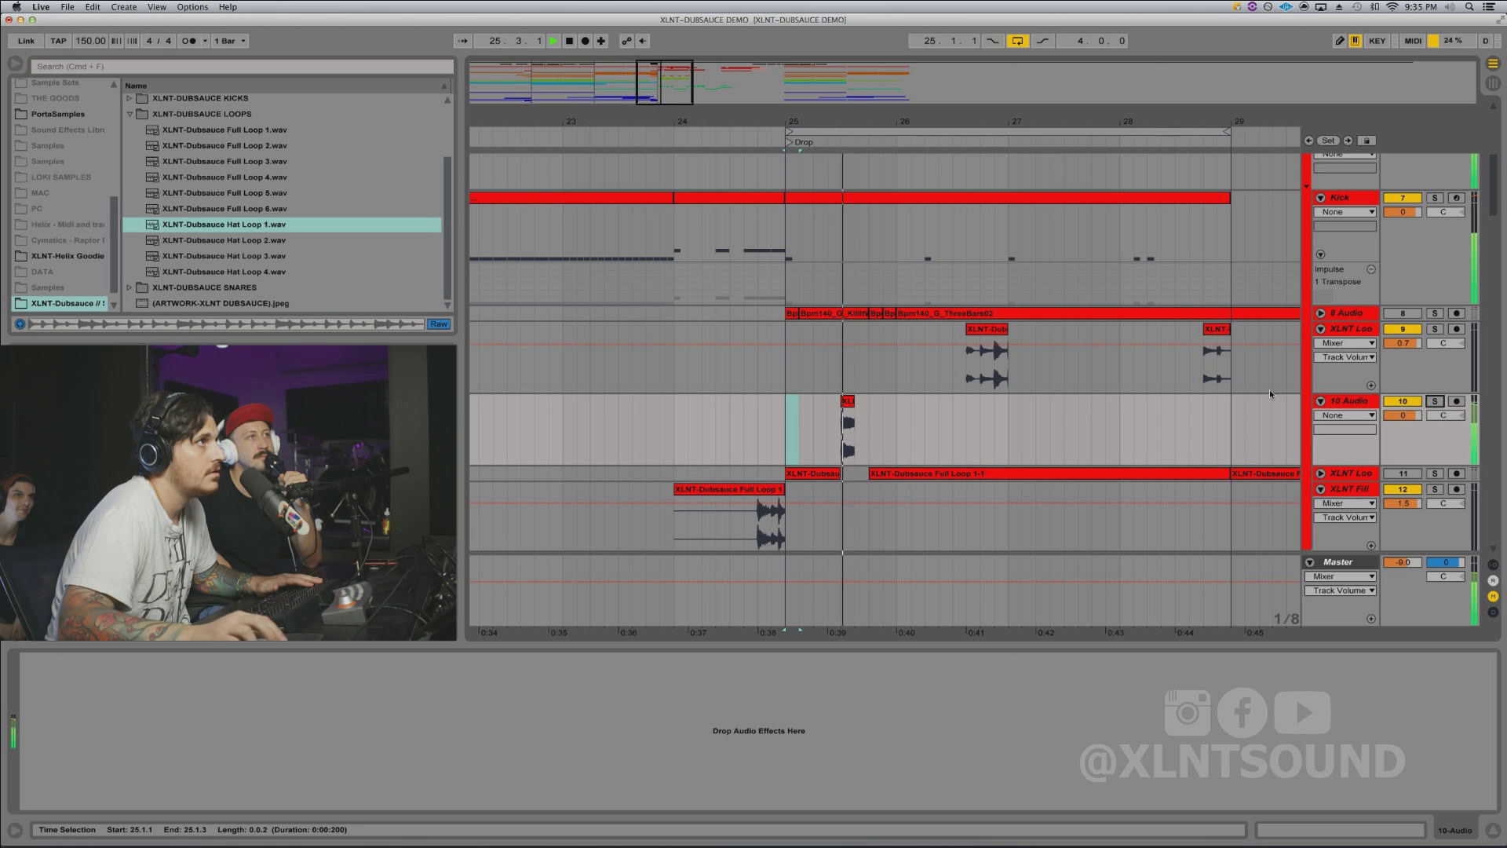
Step: Extend the hat loop slice on the 10 Audio track to end at 25.4.1 and play from bar 25
key("space")
left_click_drag(853, 402, 869, 403)
left_click(785, 409)
key("space")
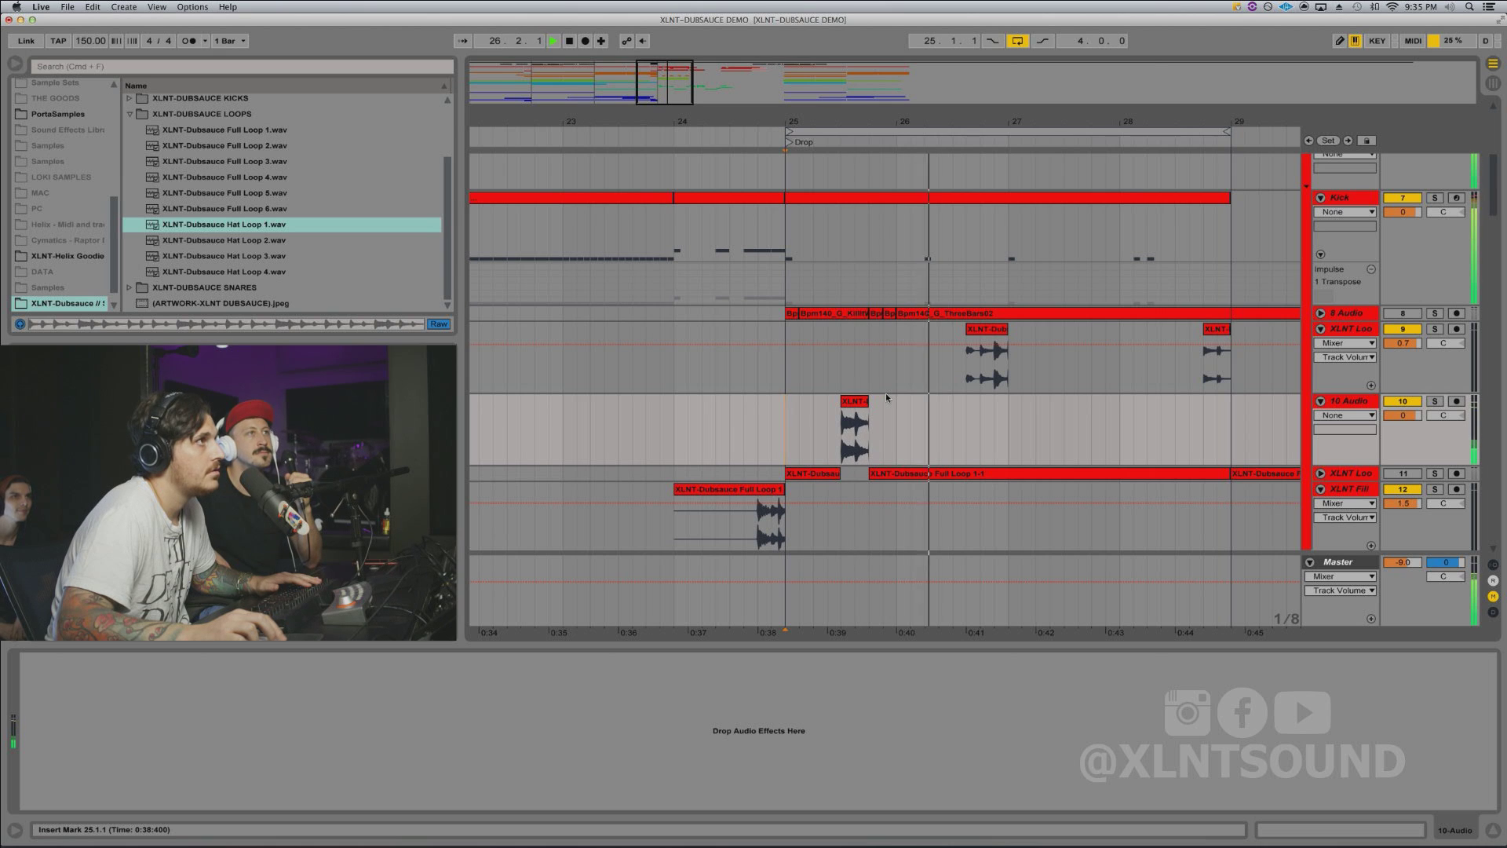
Step: Duplicate the one-bar section from 25.1.1 to 26.1.1 on the 10 Audio track three times
left_click_drag(892, 415, 786, 424)
key("space")
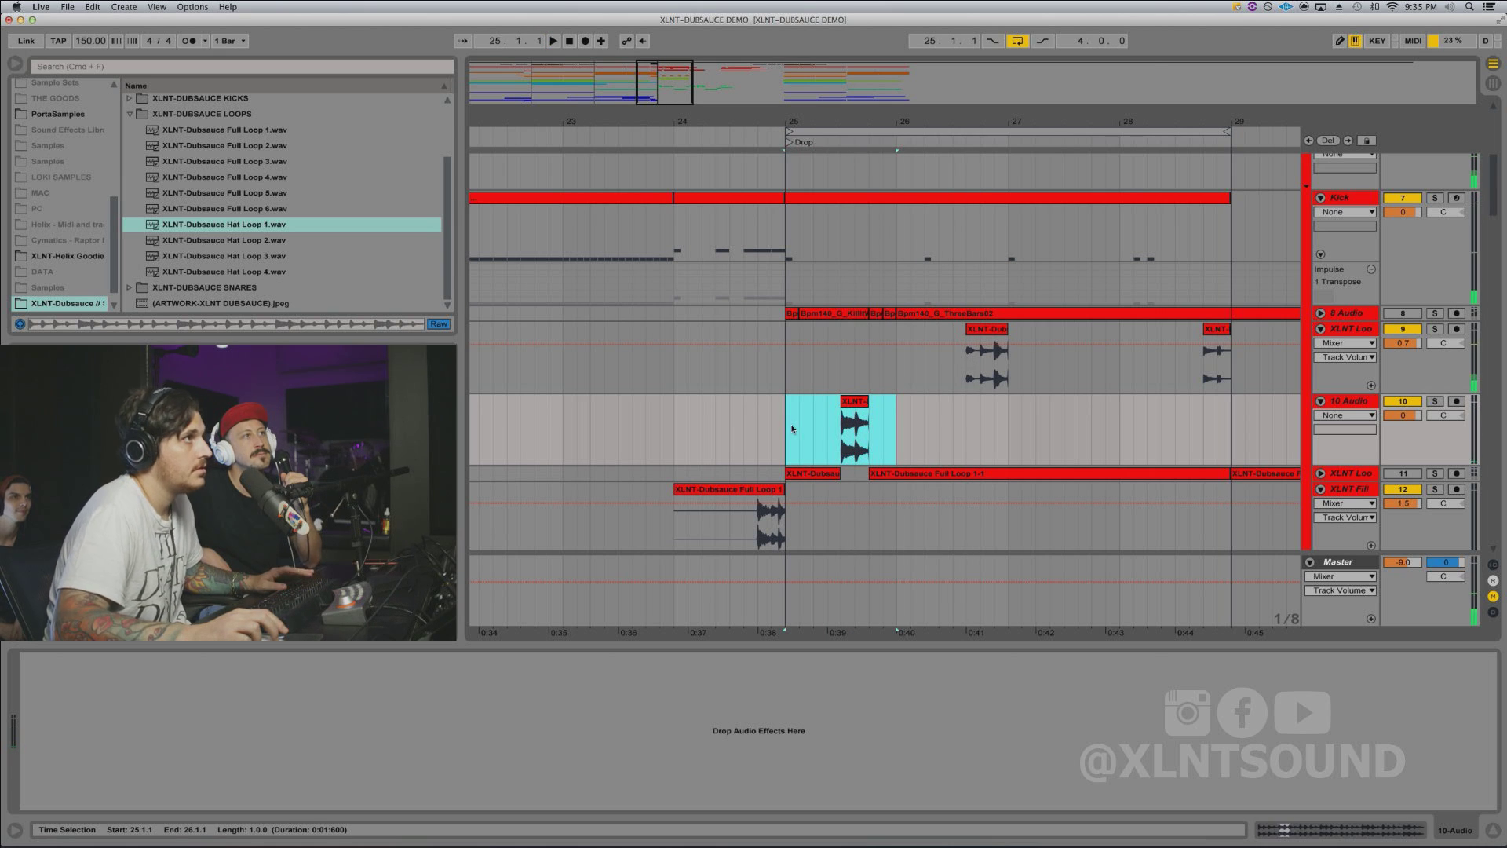
key("super+d")
key("super+d")
key("super+d")
left_click(798, 417)
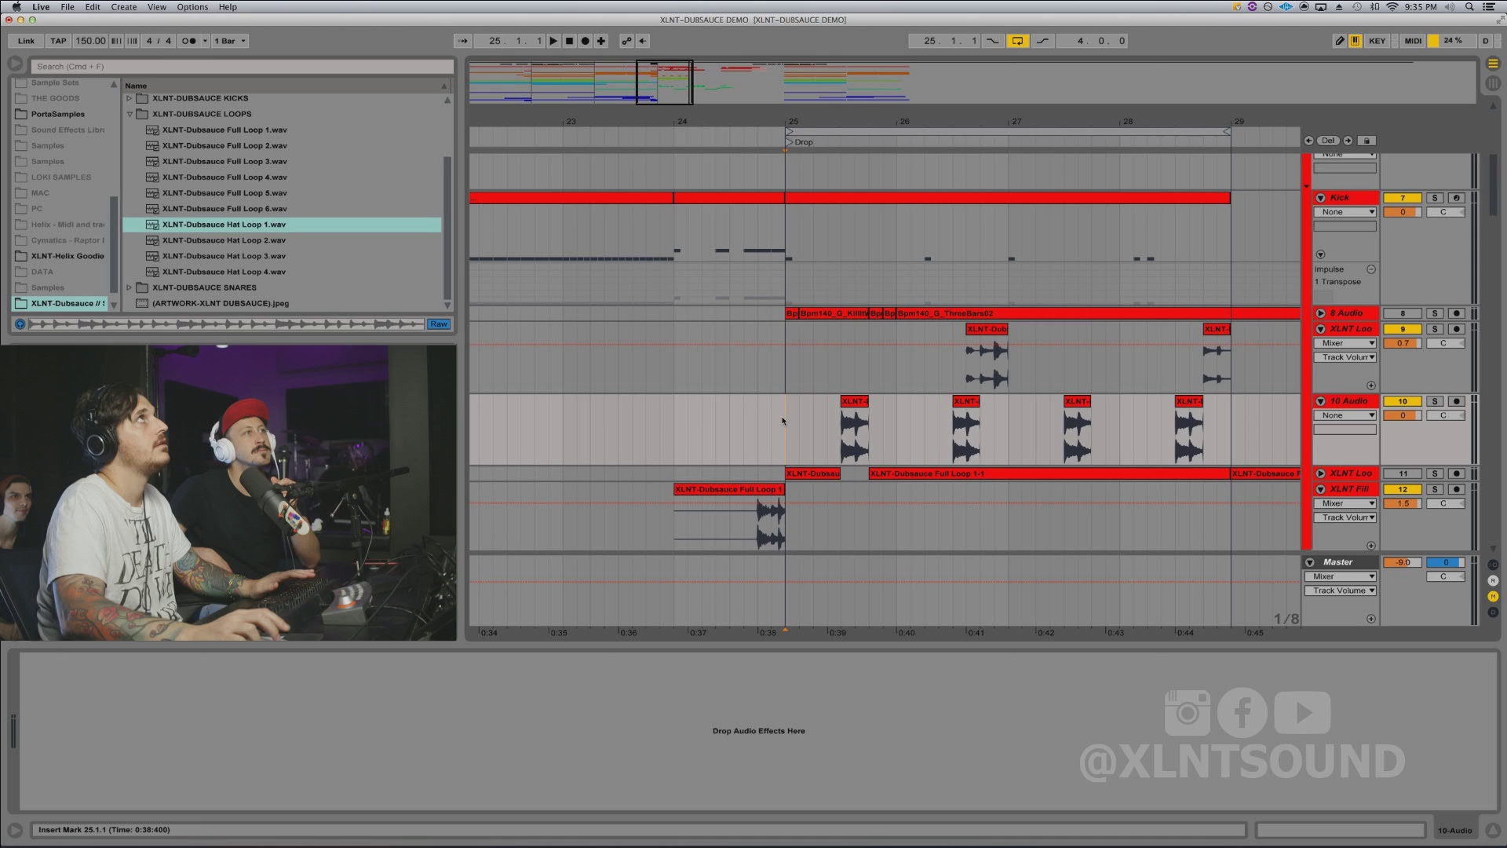
Step: Play the drop from bar 25 while reviewing the kick, snare and drum tracks, and stop playback
key("space")
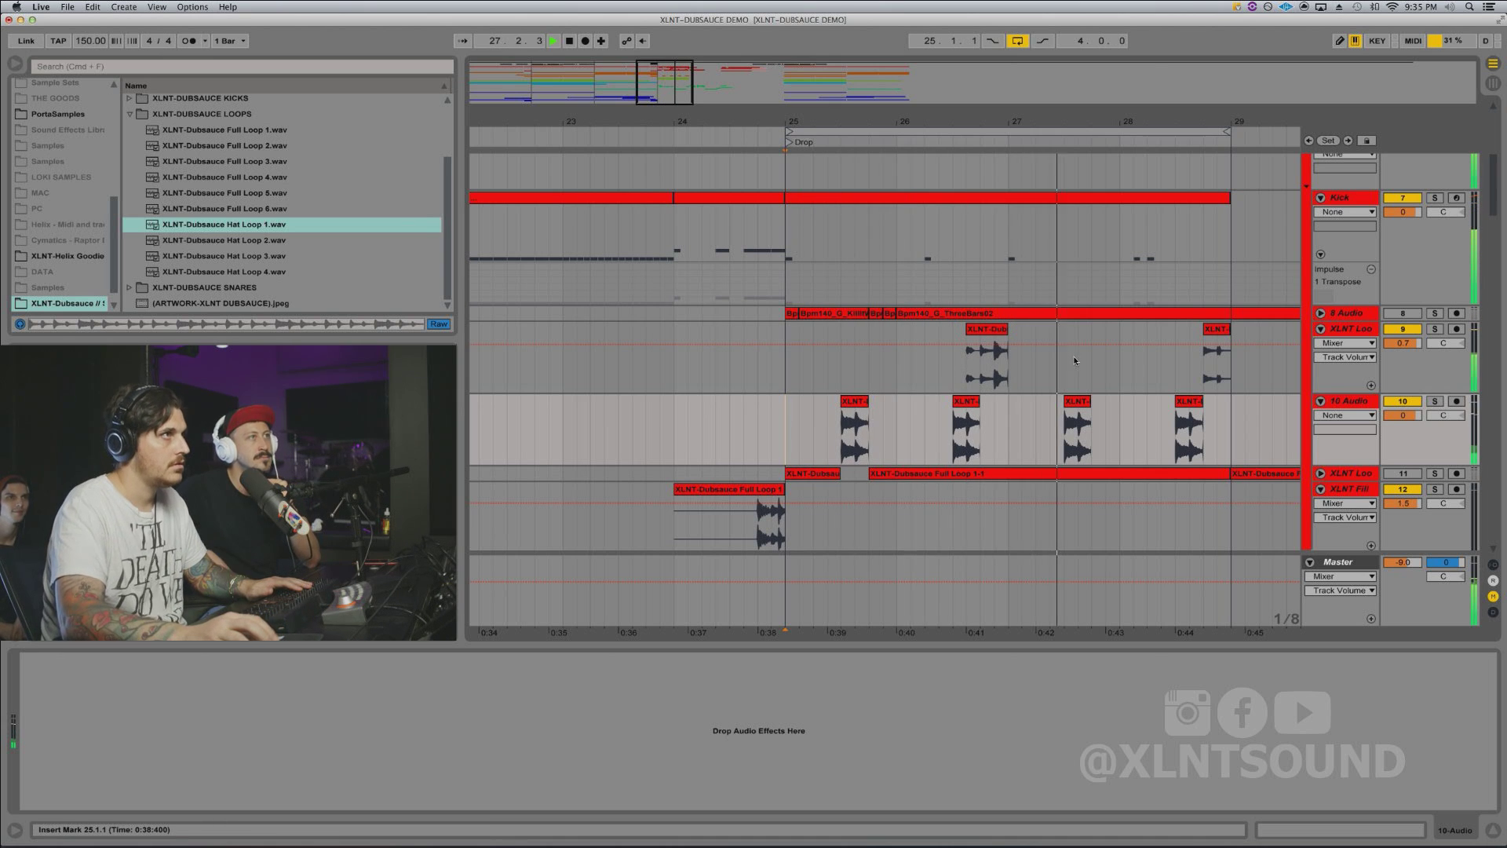
scroll(1074, 360, "down", 8)
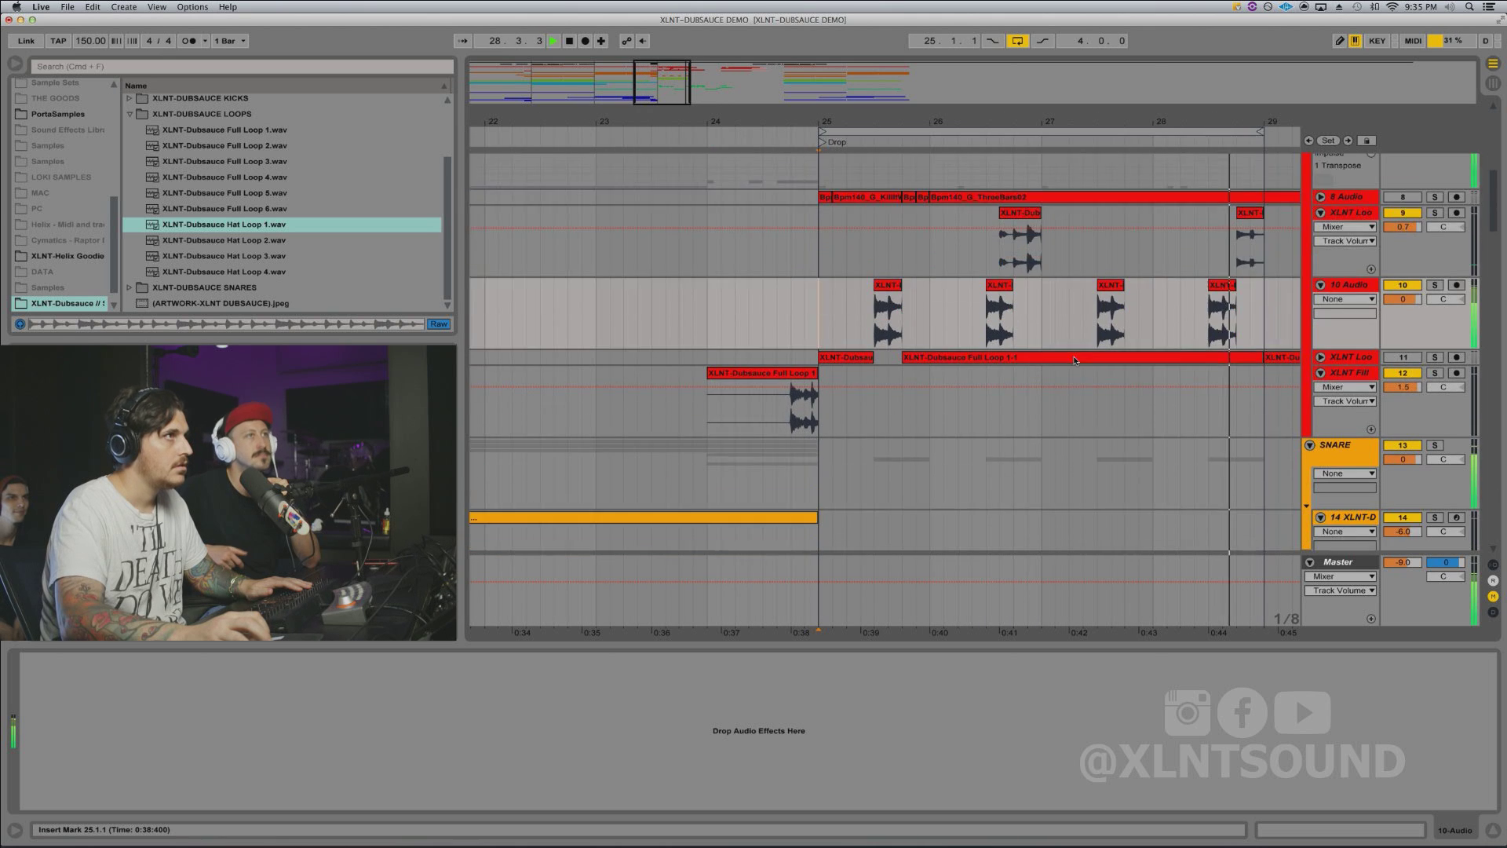
scroll(1074, 360, "down", 10)
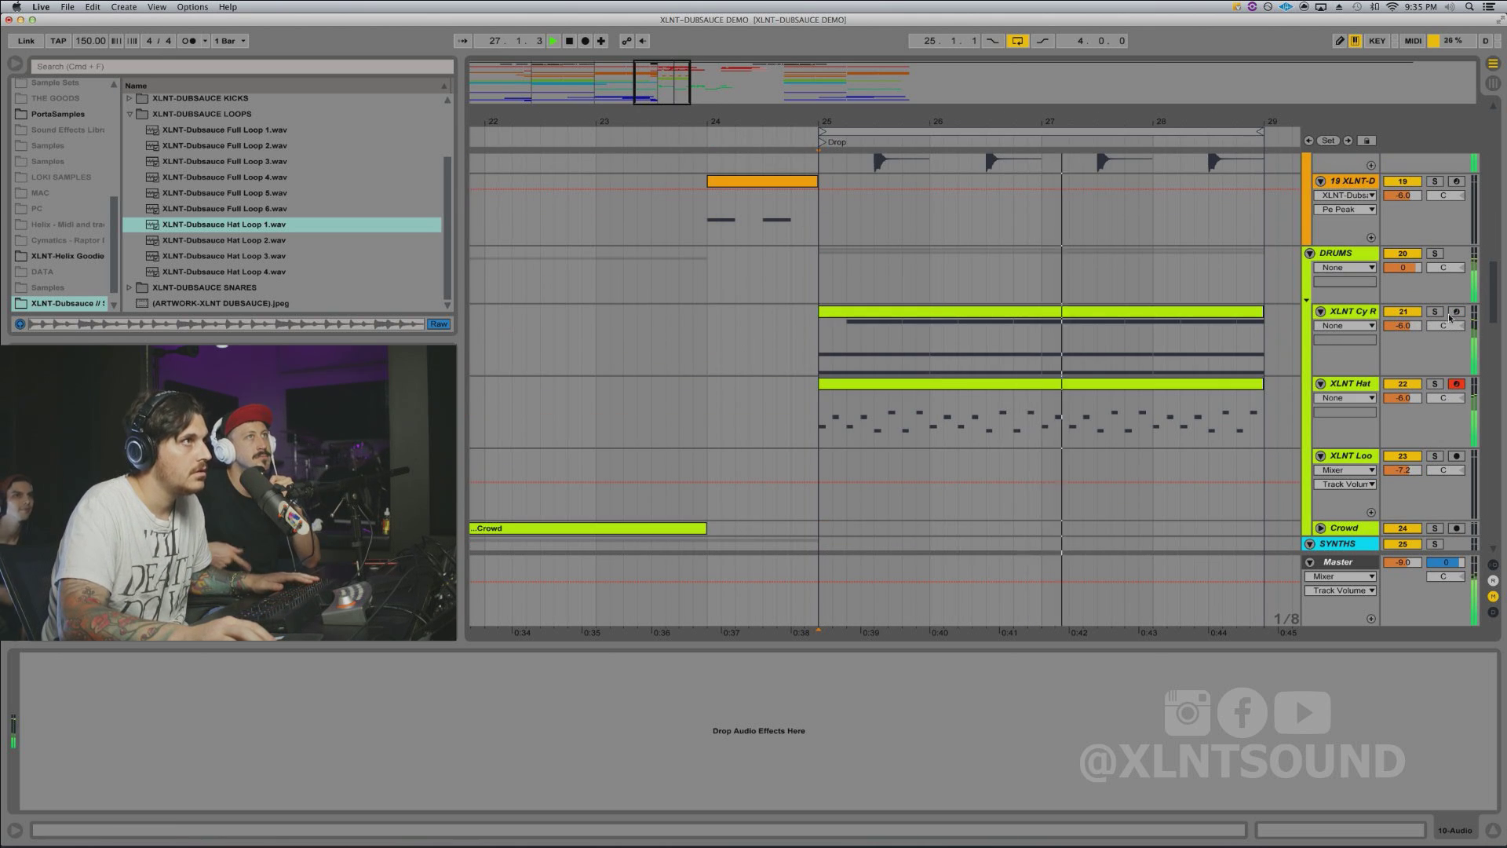
scroll(1295, 316, "up", 6)
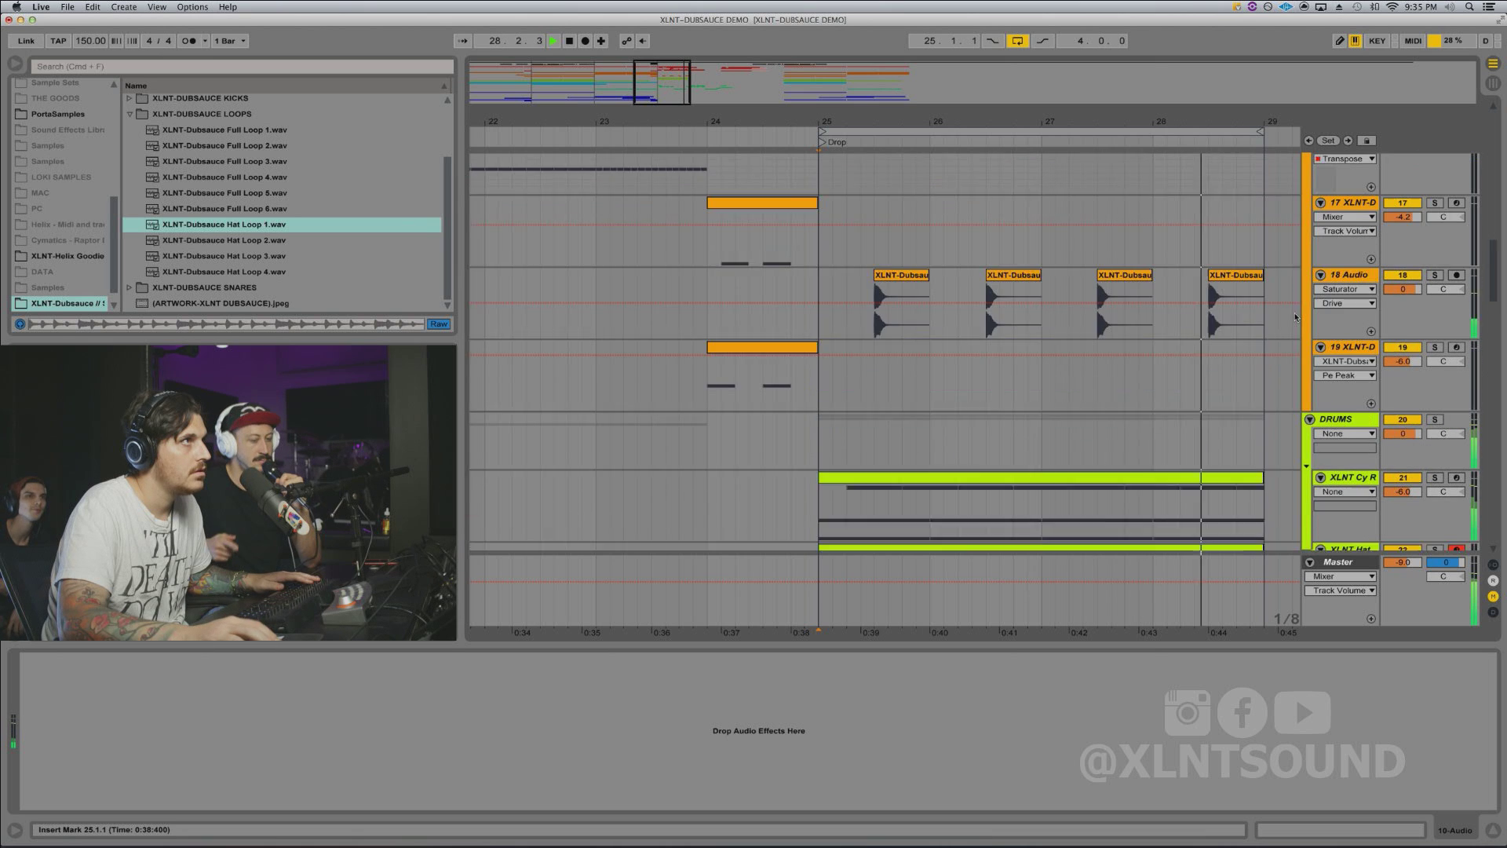
scroll(1295, 316, "up", 6)
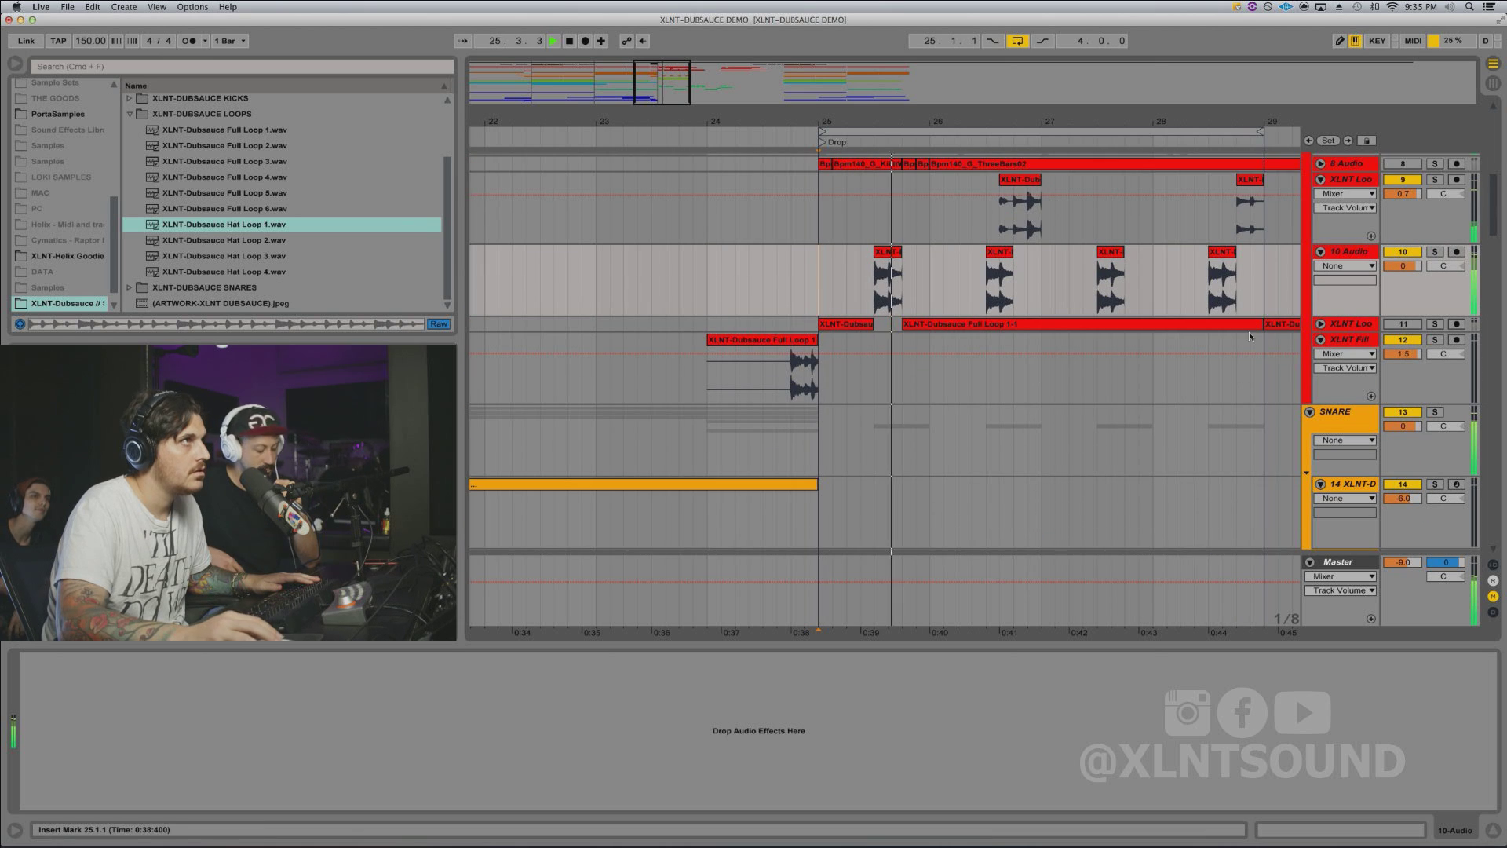
scroll(1091, 287, "up", 5)
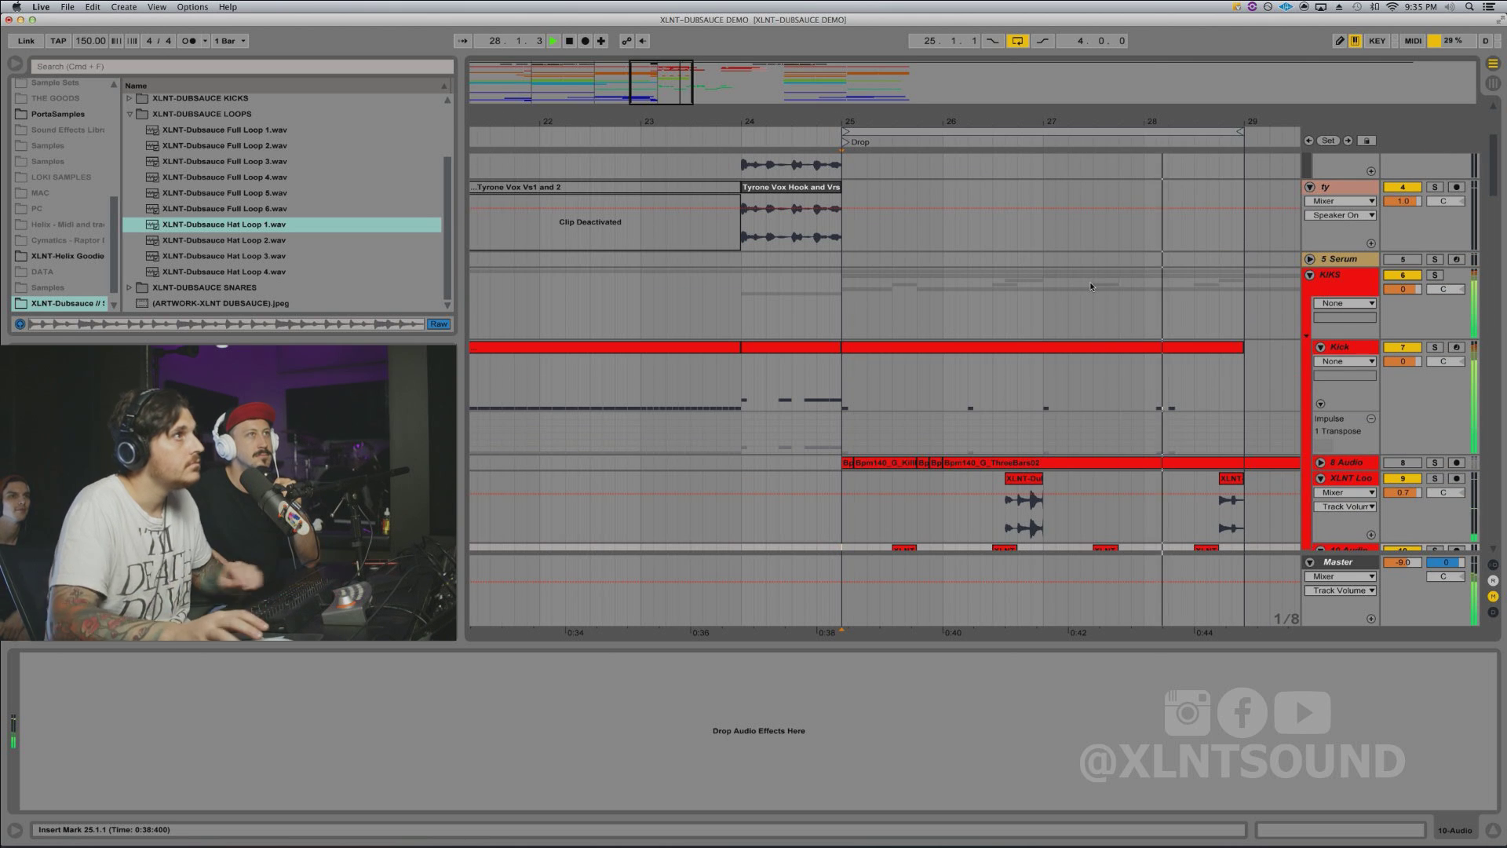
scroll(1063, 363, "down", 6)
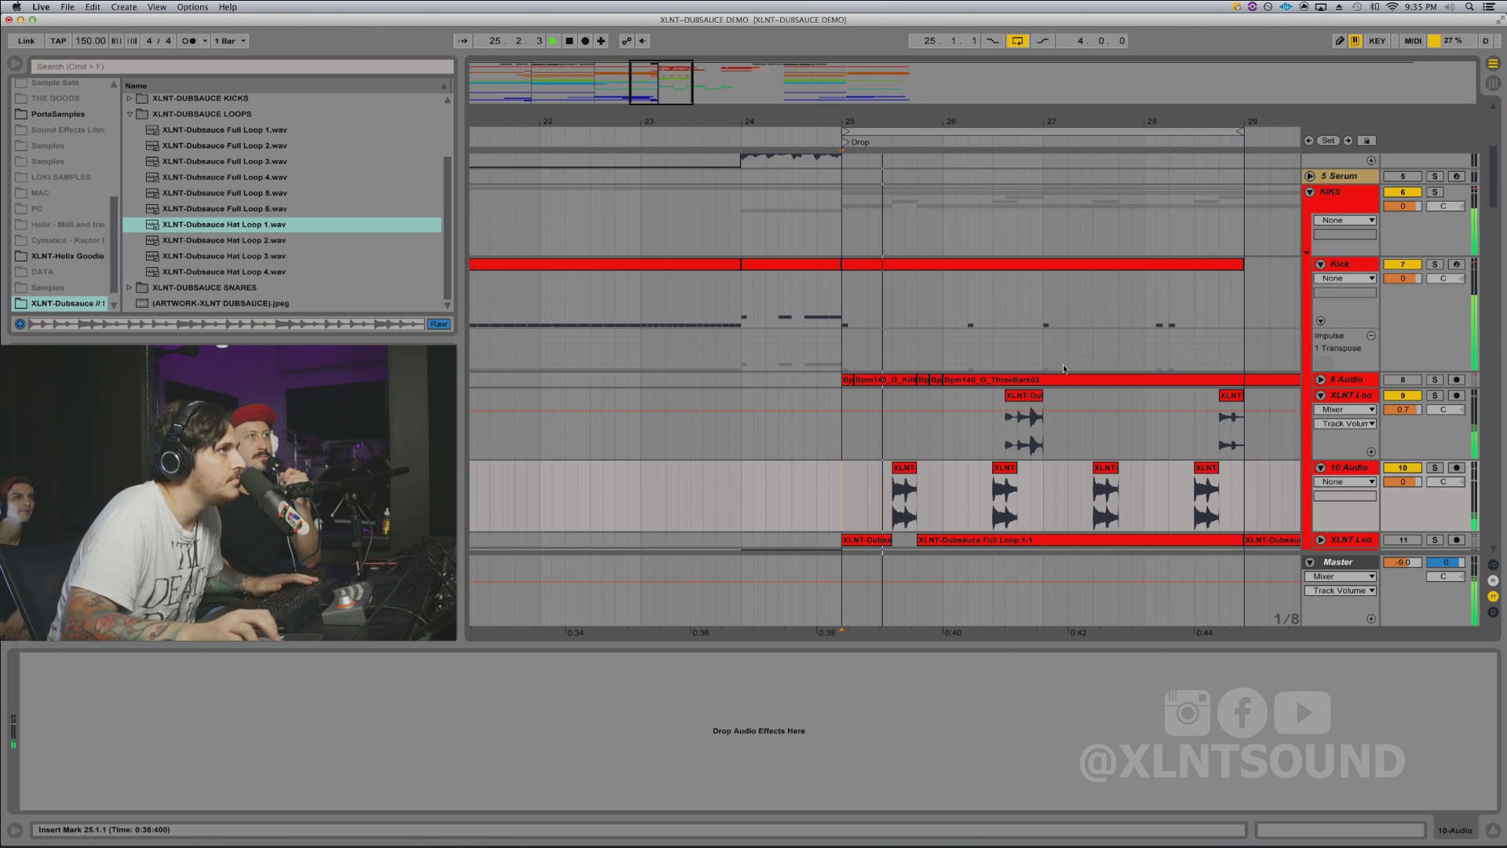
key("space")
Step: Unfold the XLNT Loop track below 10 Audio and play the four-bar loop range from 25.1.1 to 29.1.1
left_click(1321, 324)
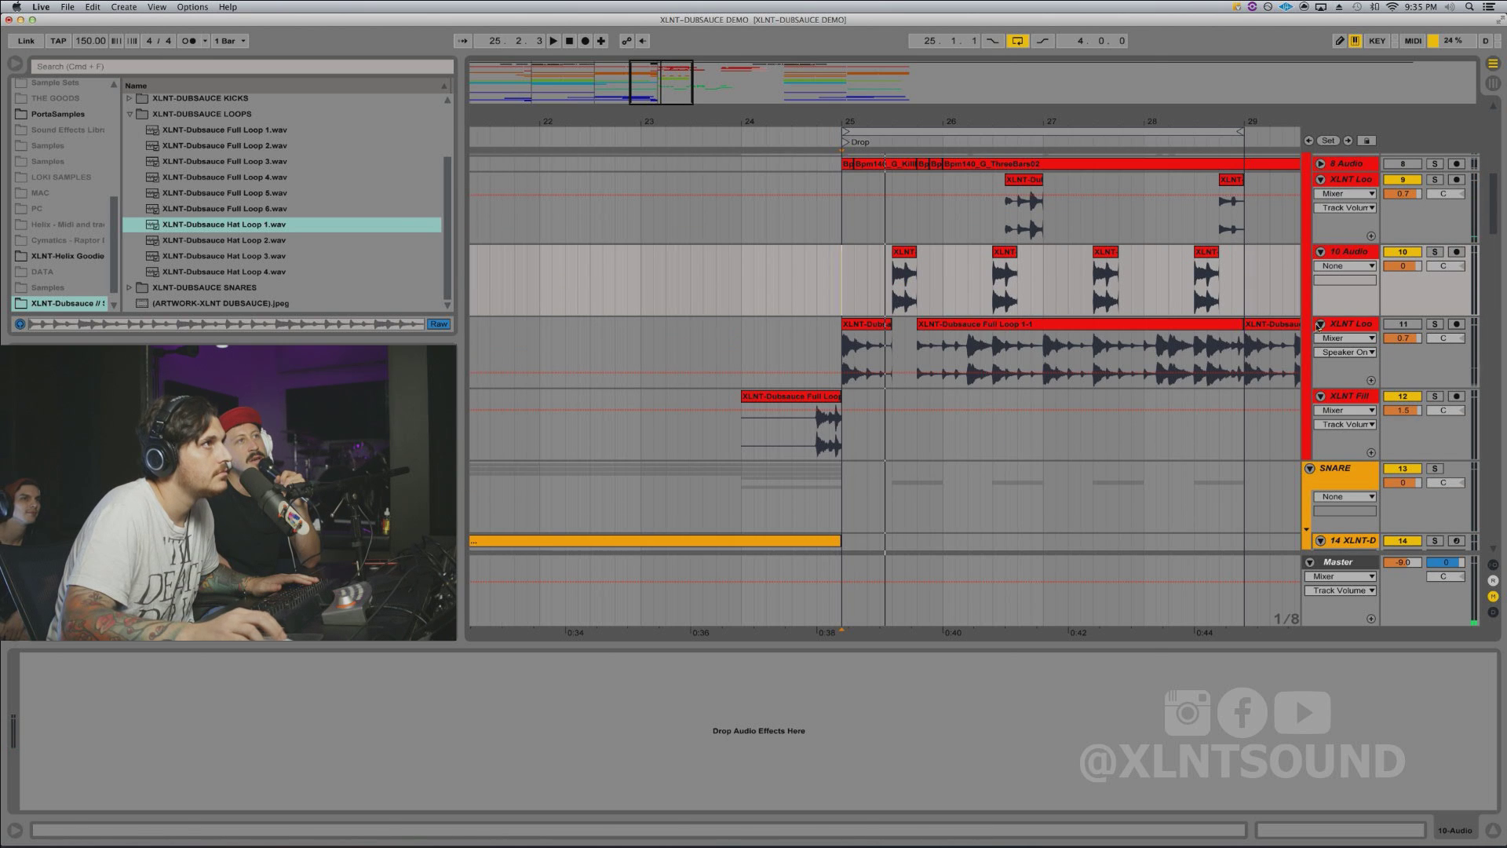
left_click(996, 132)
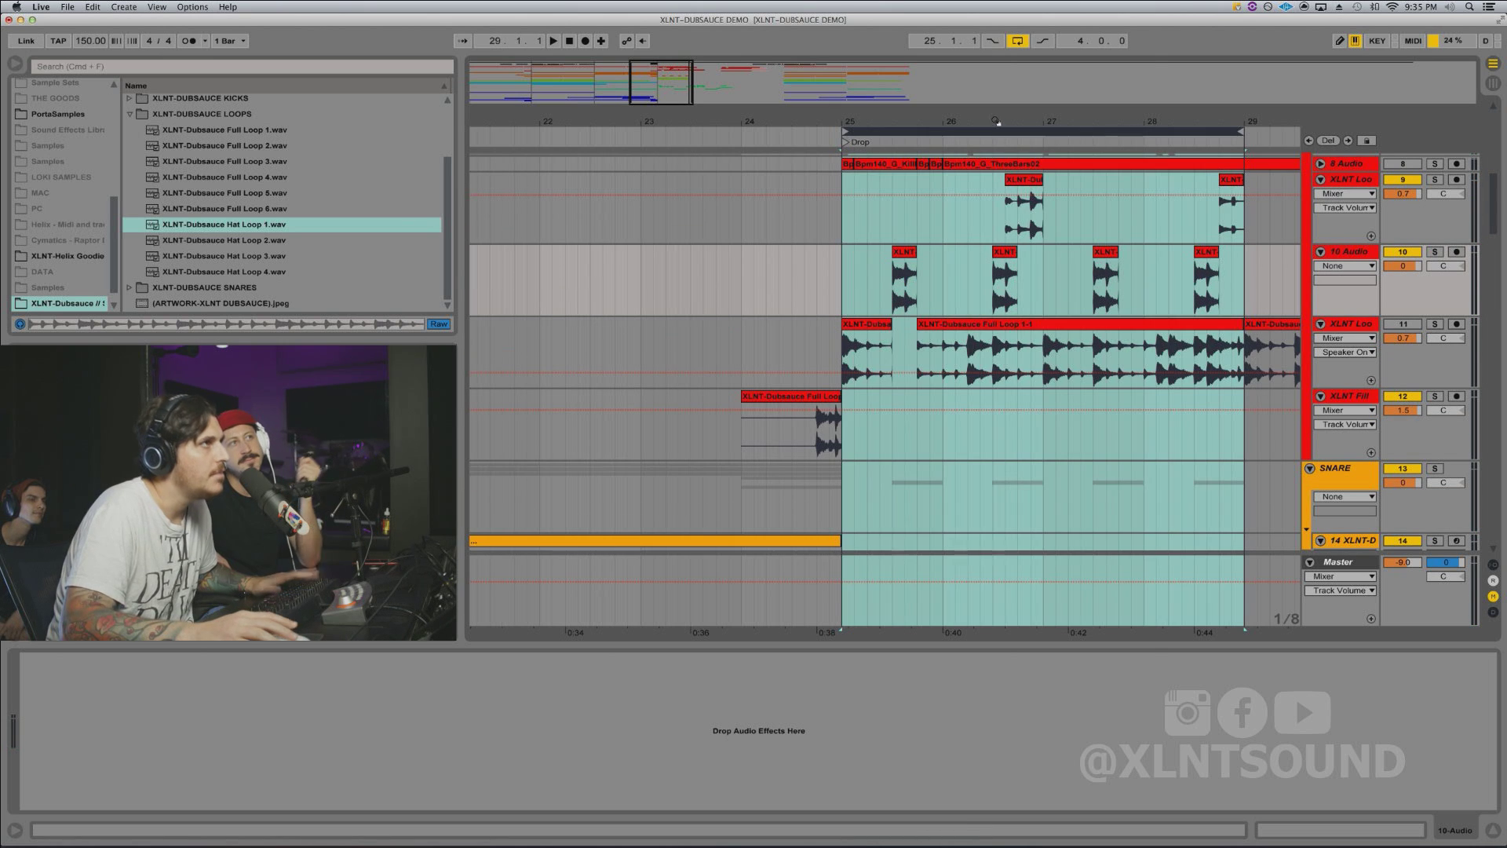
left_click_drag(994, 126, 995, 118)
key("space")
scroll(1036, 307, "down", 10)
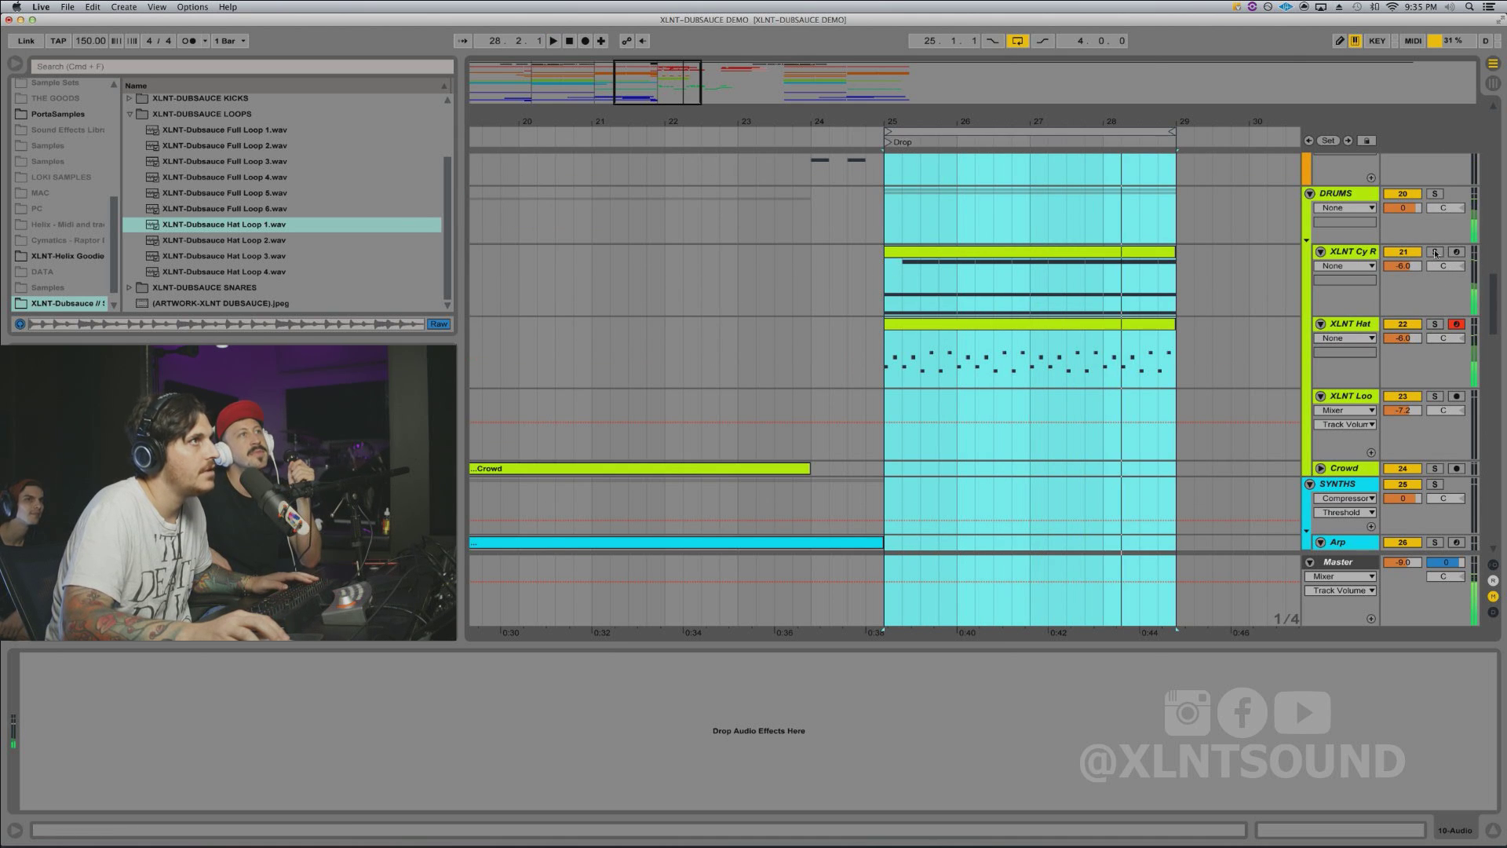
Step: Solo the XLNT Cy track, inspect the notes of its drop clip and solo the XLNT Hat track as well
left_click(1435, 253)
double_click(1026, 252)
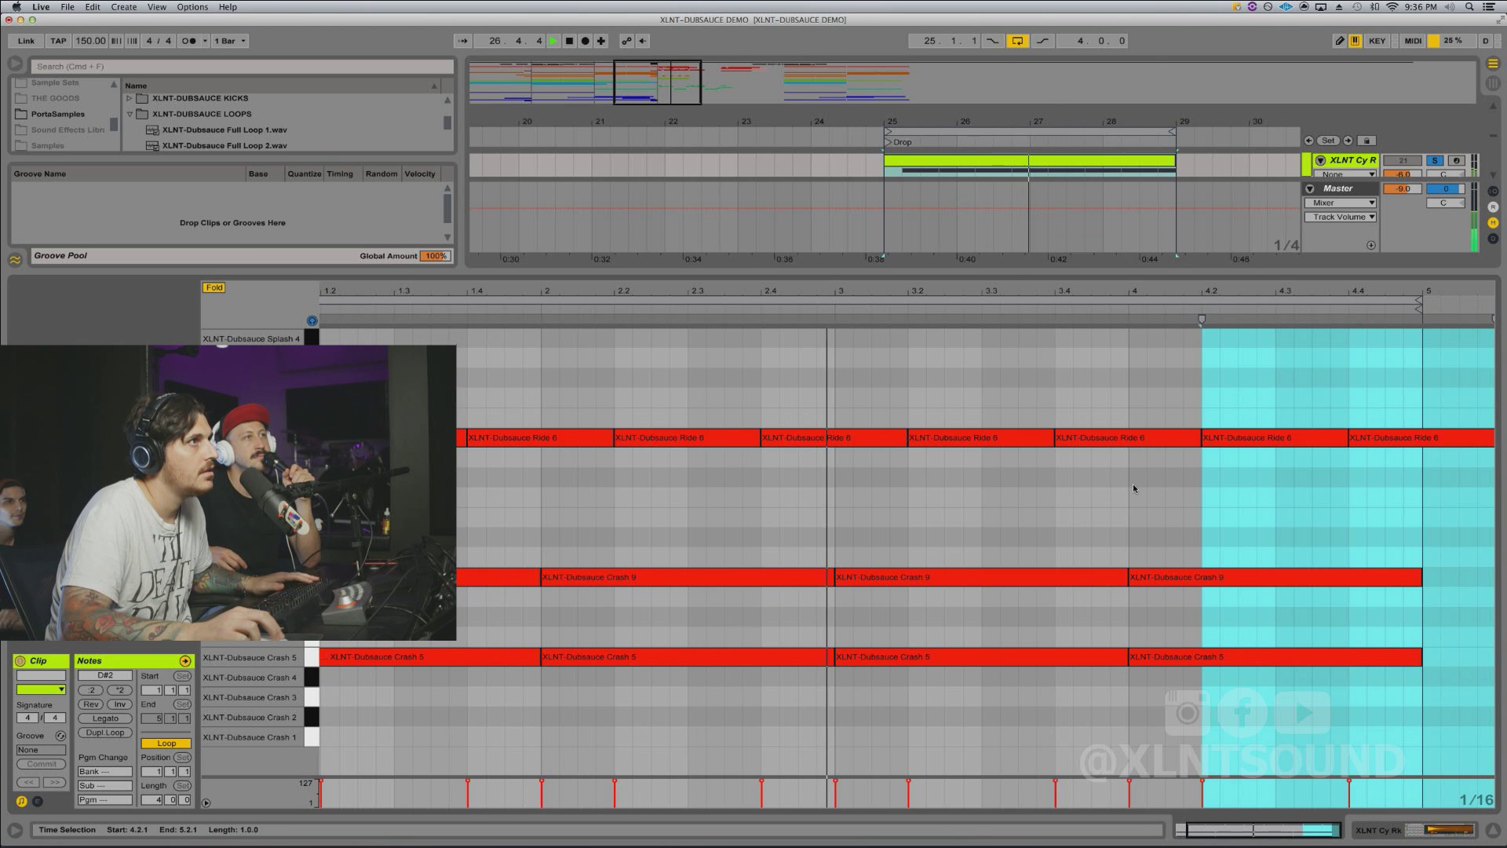
key("shift+Tab")
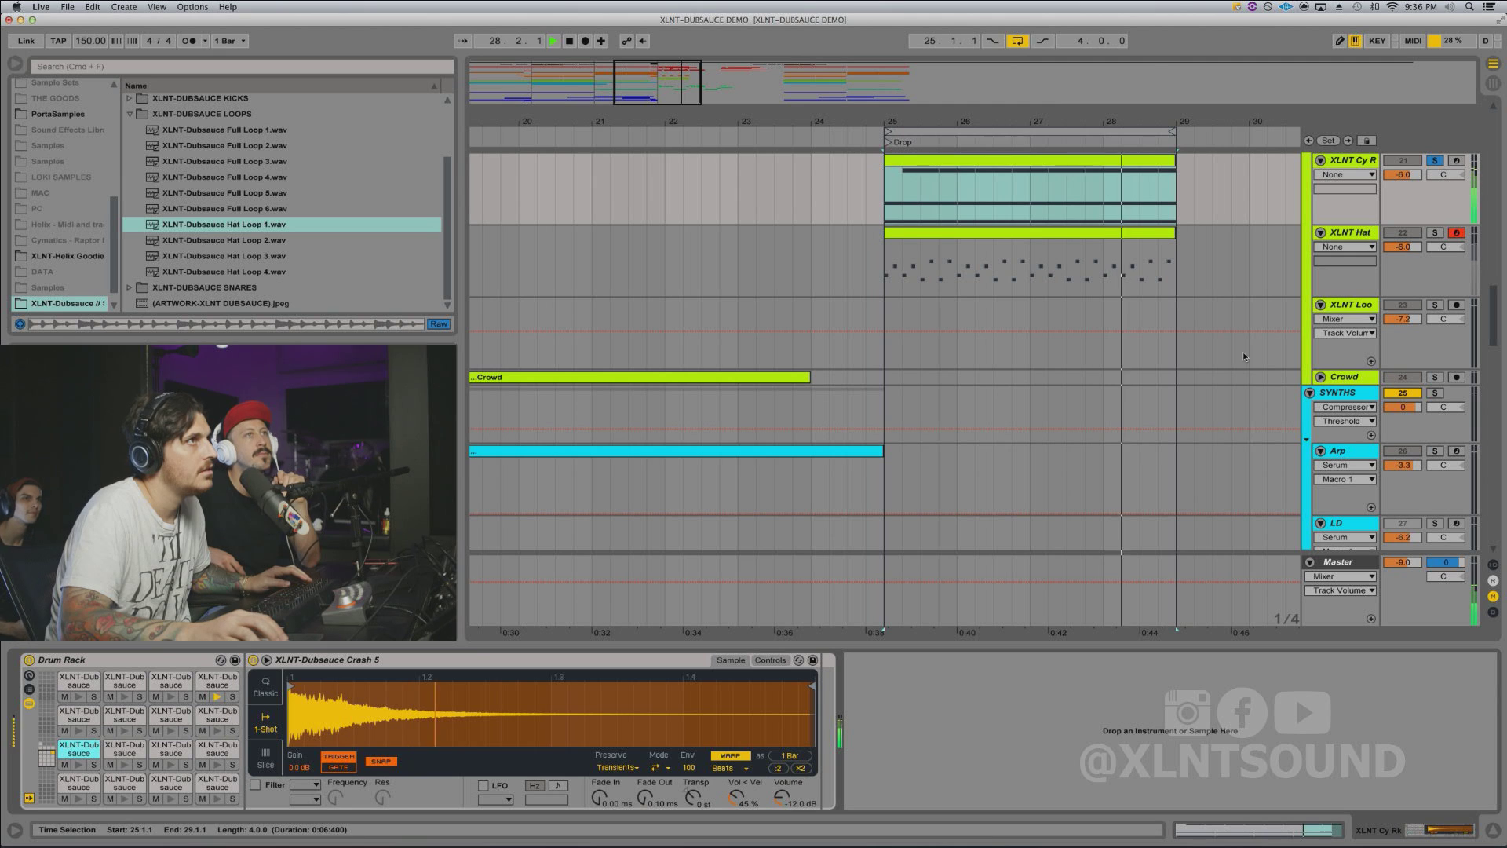
left_click(1435, 233)
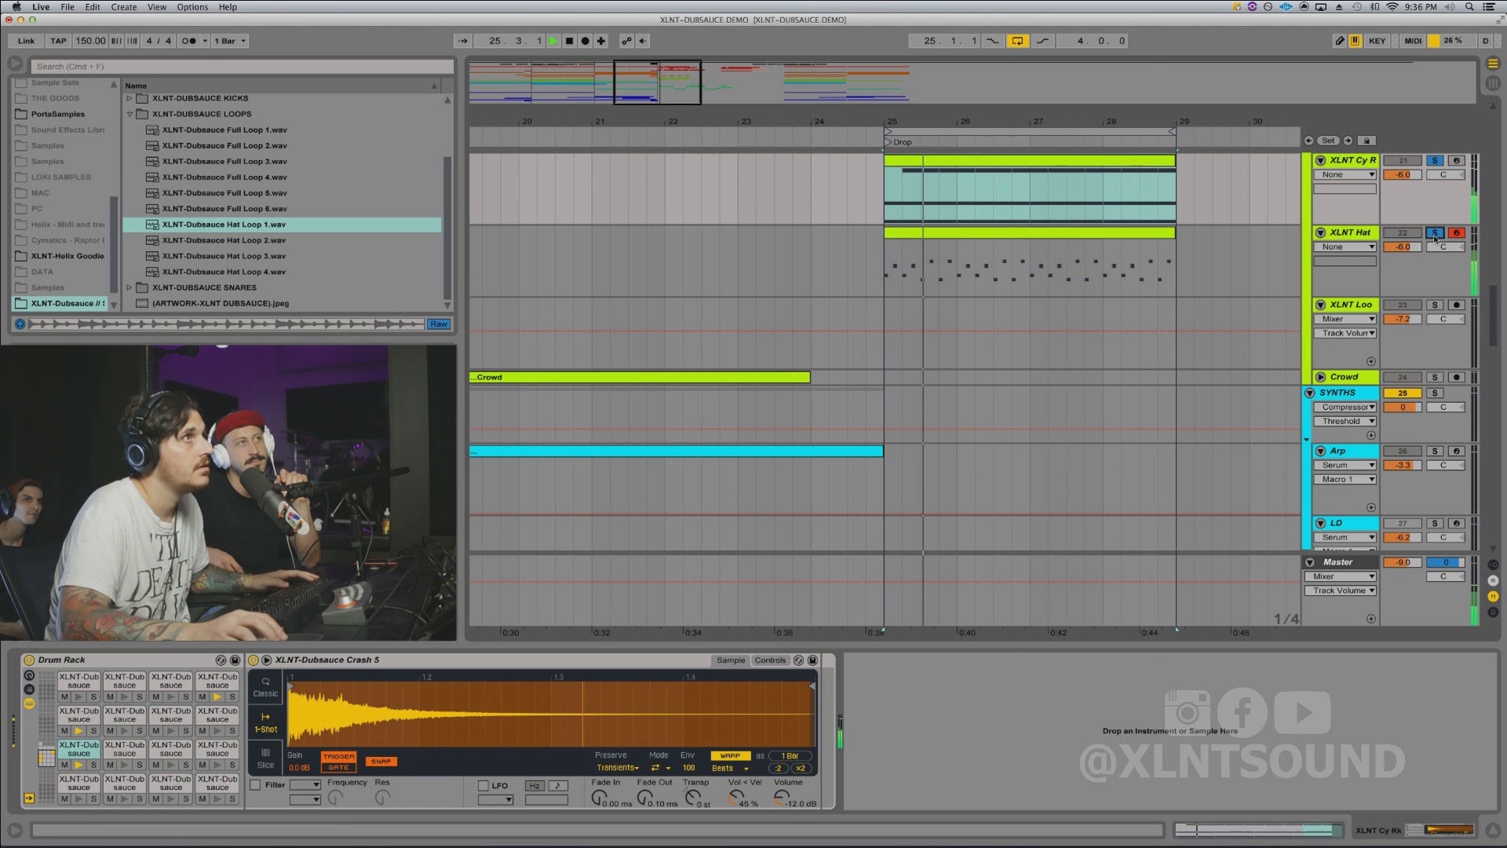
Step: Add the 10 Audio and Kick tracks to the soloed tracks while the drop loops
scroll(1434, 238, "up", 10)
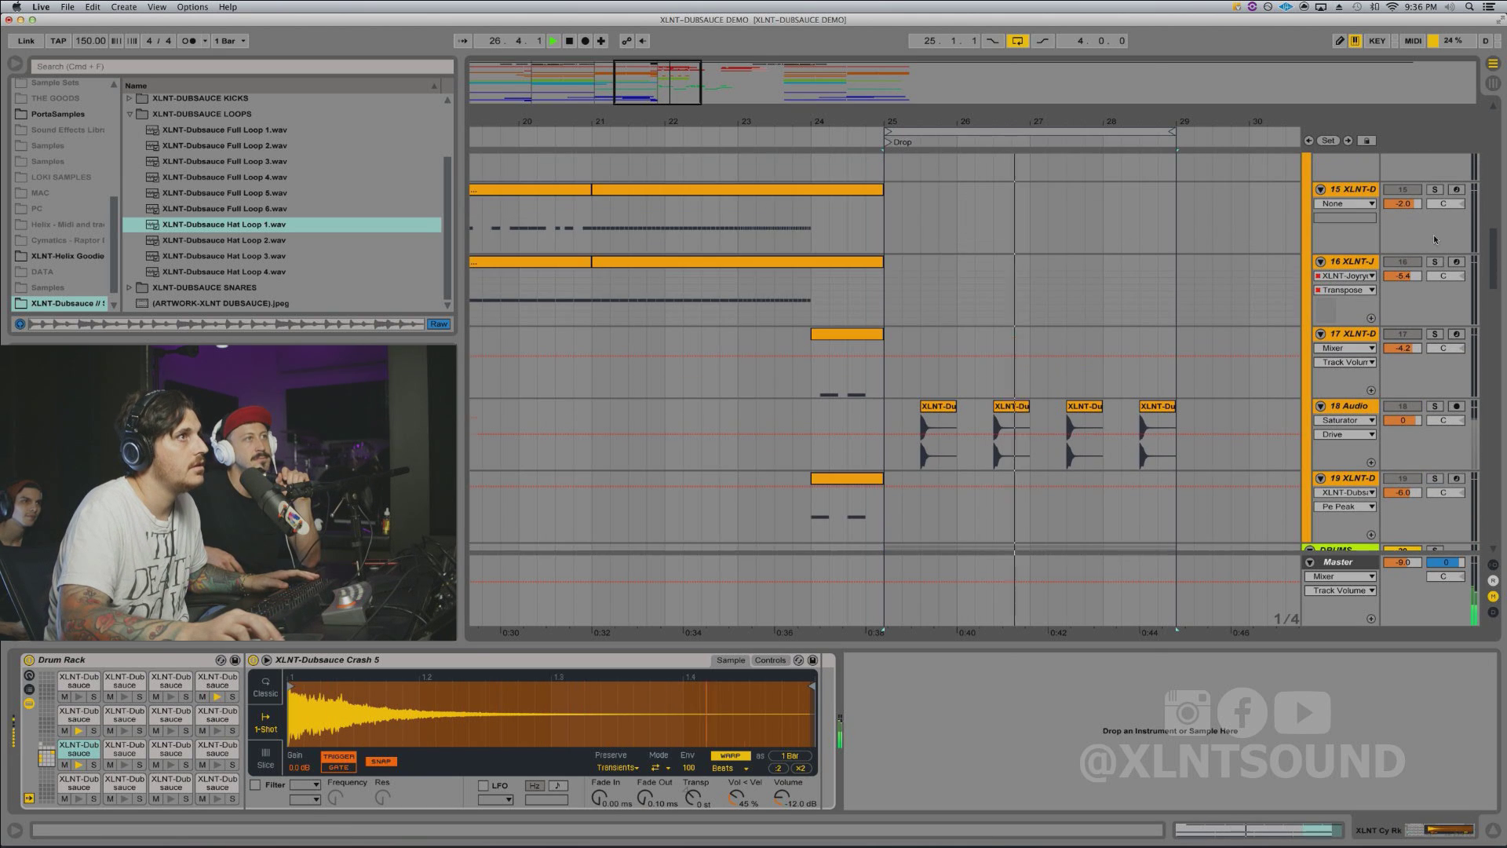
scroll(1437, 402, "up", 8)
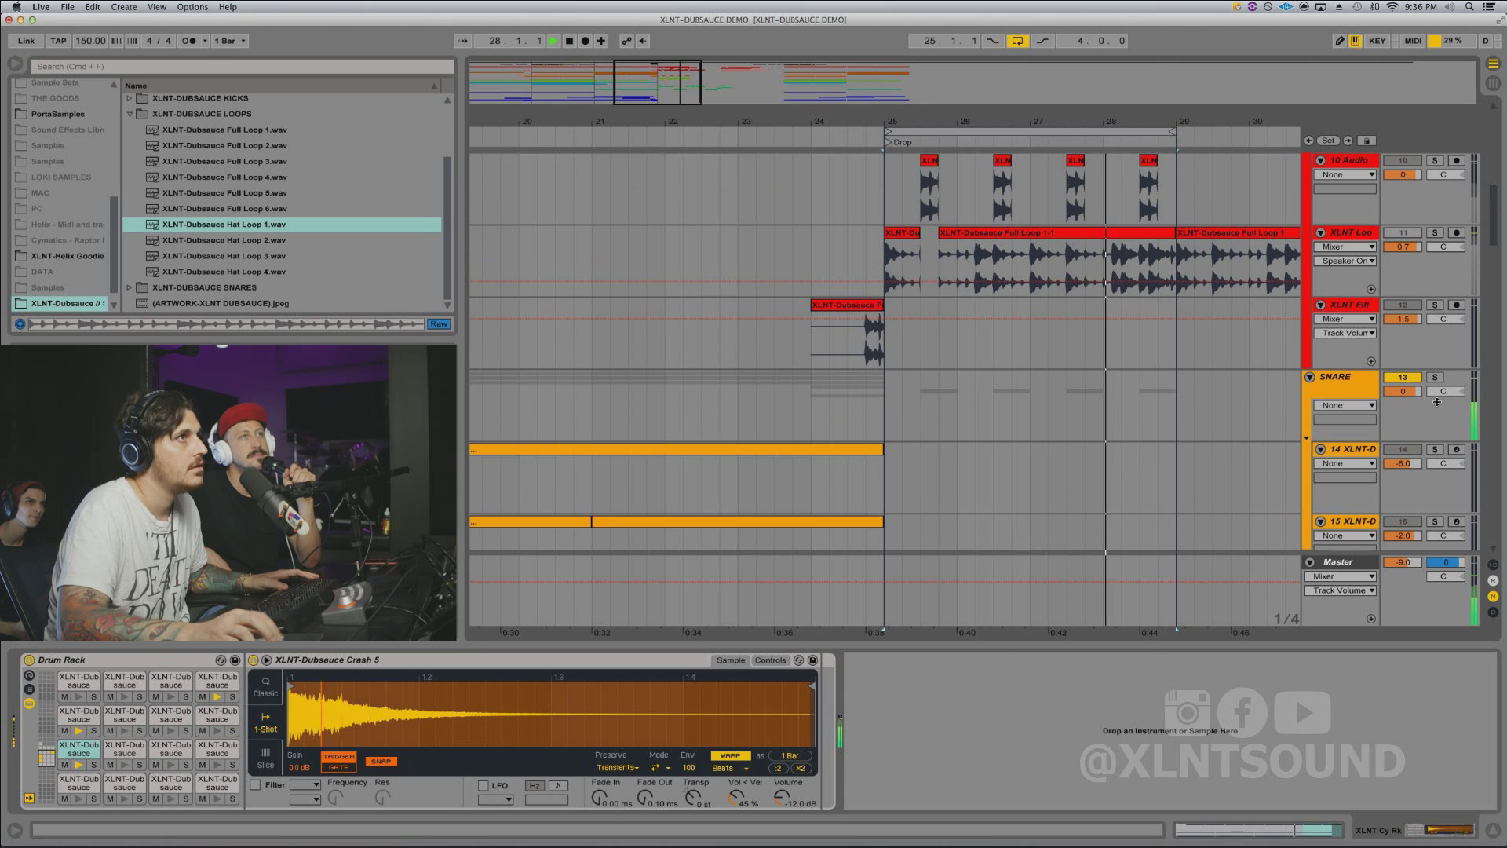
scroll(1452, 250, "up", 2)
left_click(1435, 226)
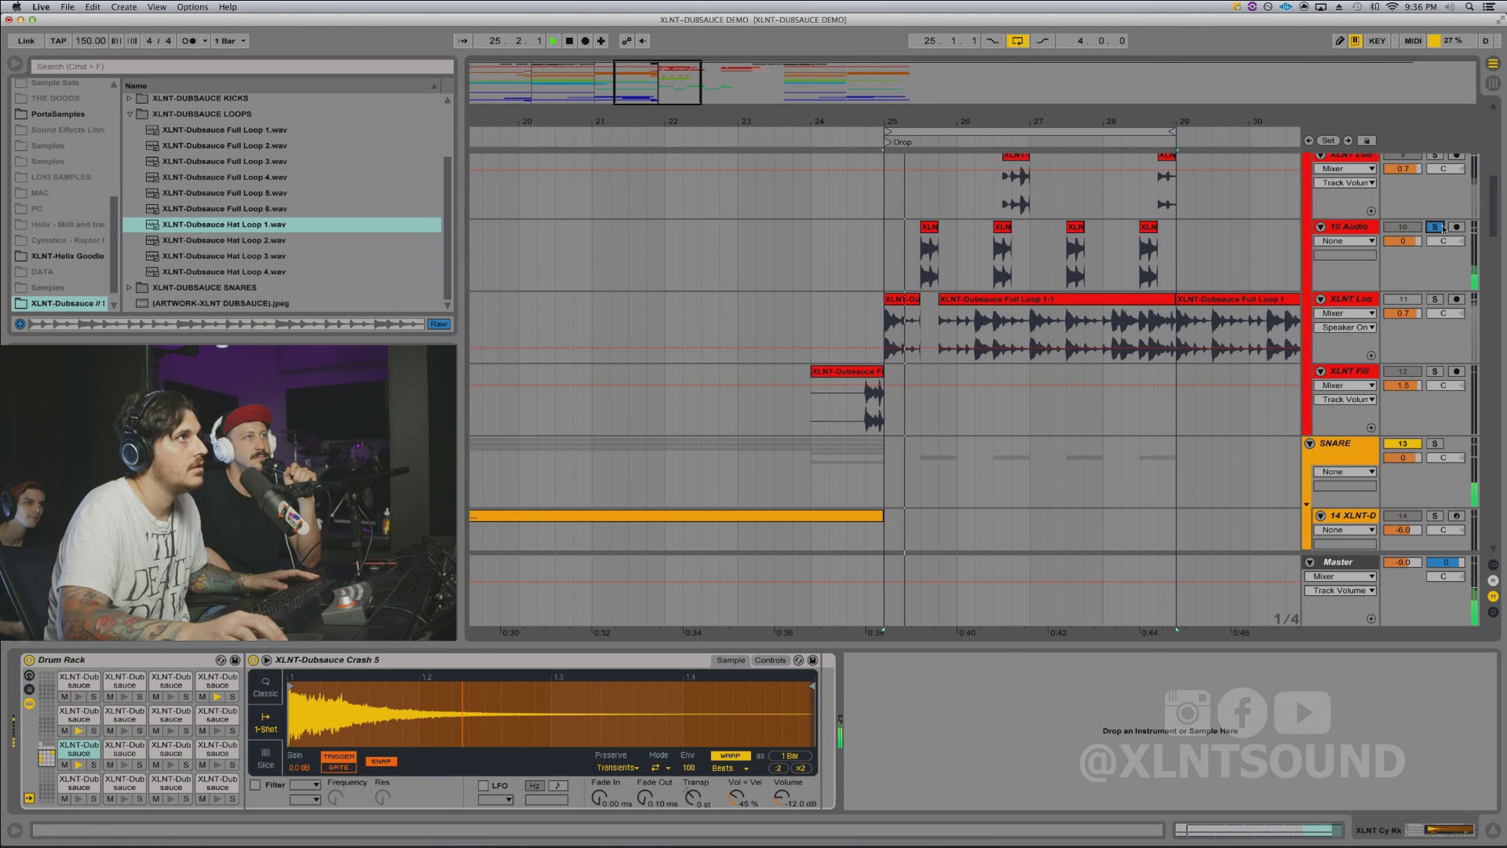
scroll(1443, 229, "up", 3)
scroll(1438, 235, "up", 2)
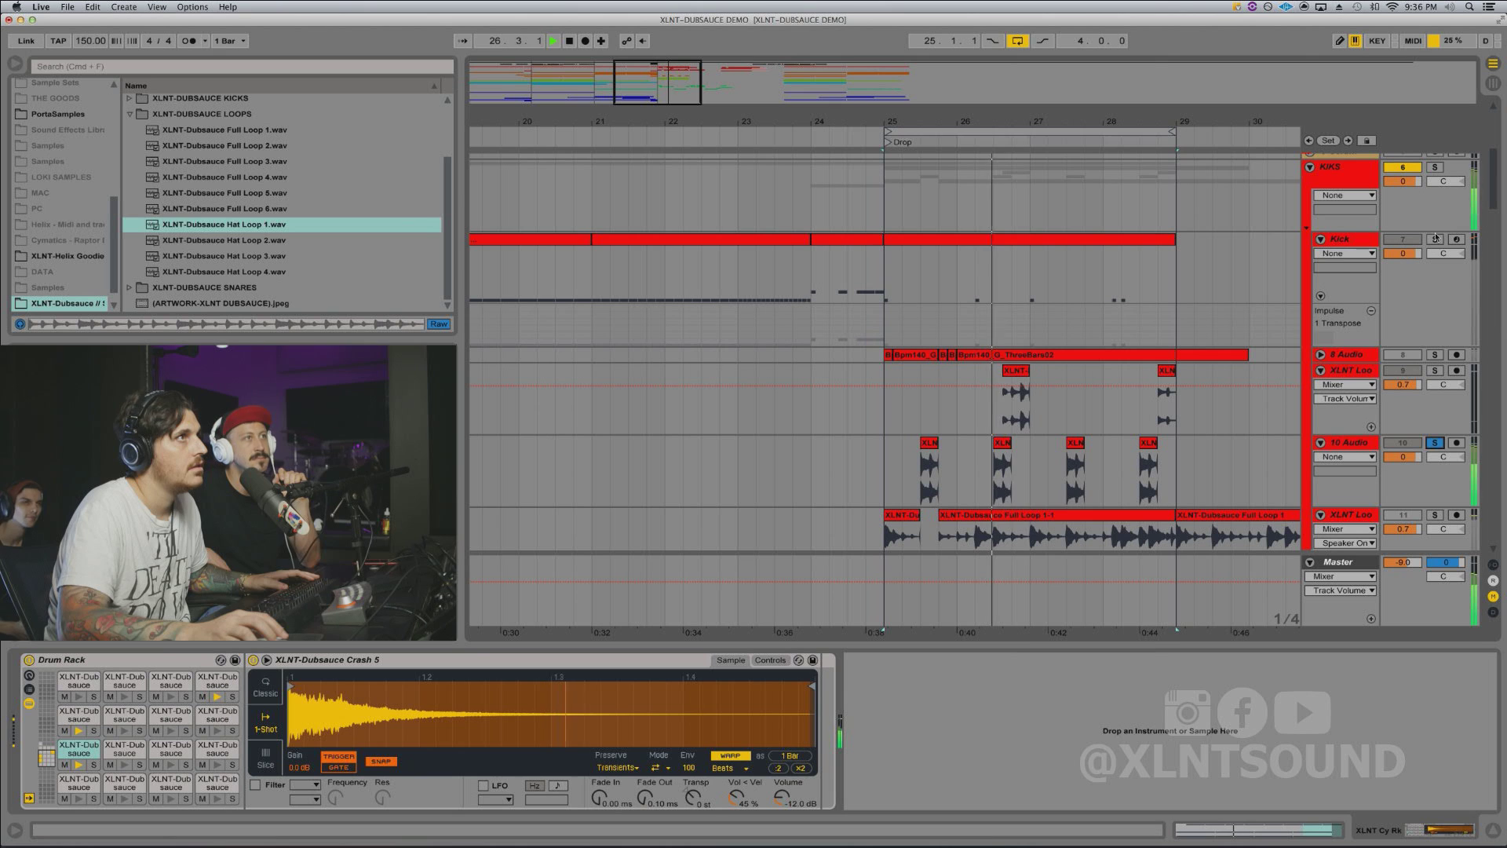
left_click(1435, 238)
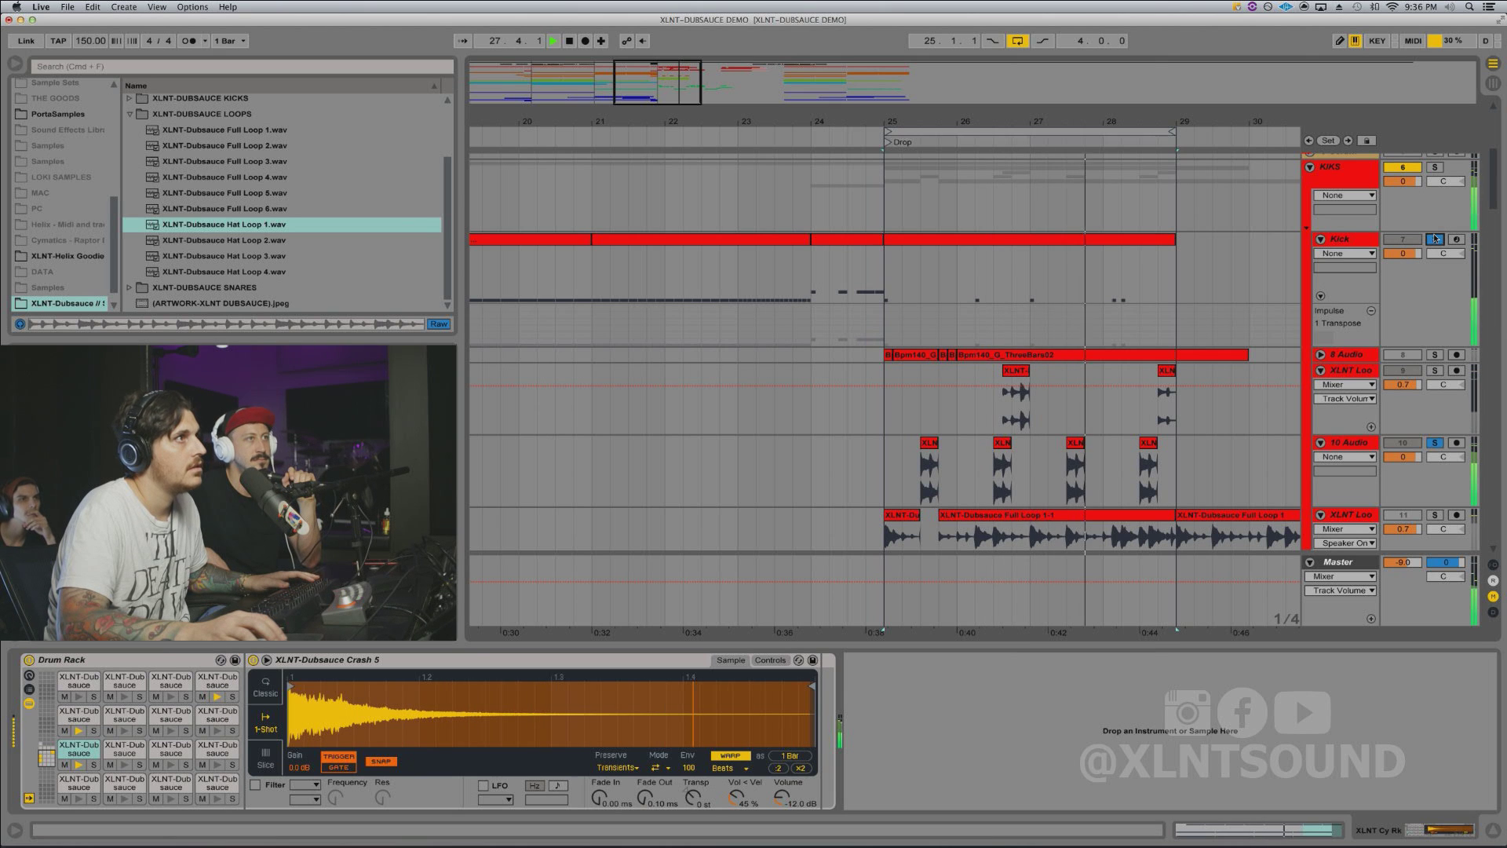
Step: Clear the track solos and listen to the full drop while checking the loop, snare and drum tracks
scroll(1435, 239, "down", 8)
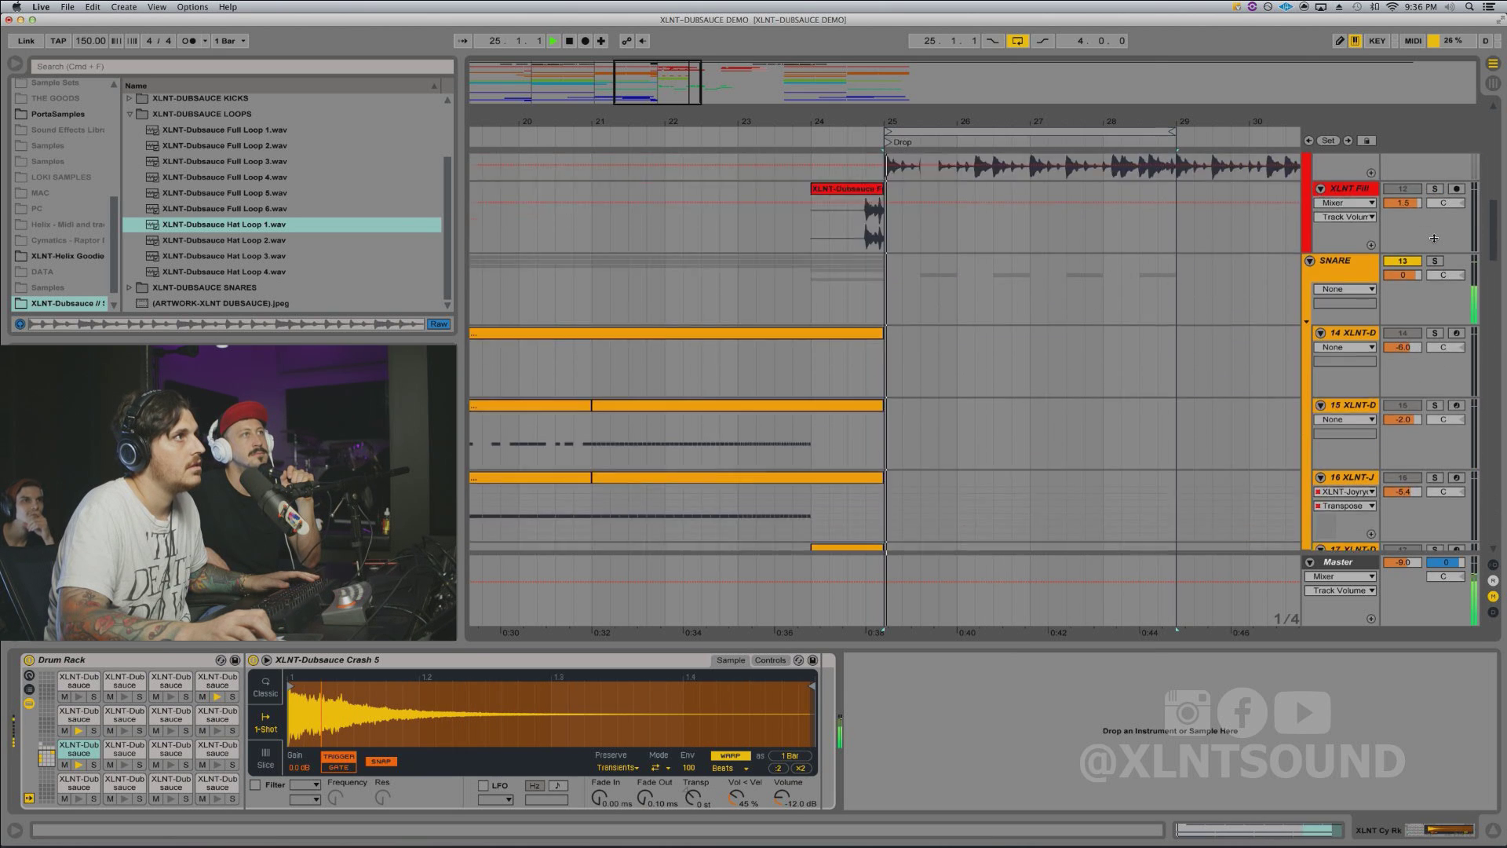
scroll(1435, 238, "up", 9)
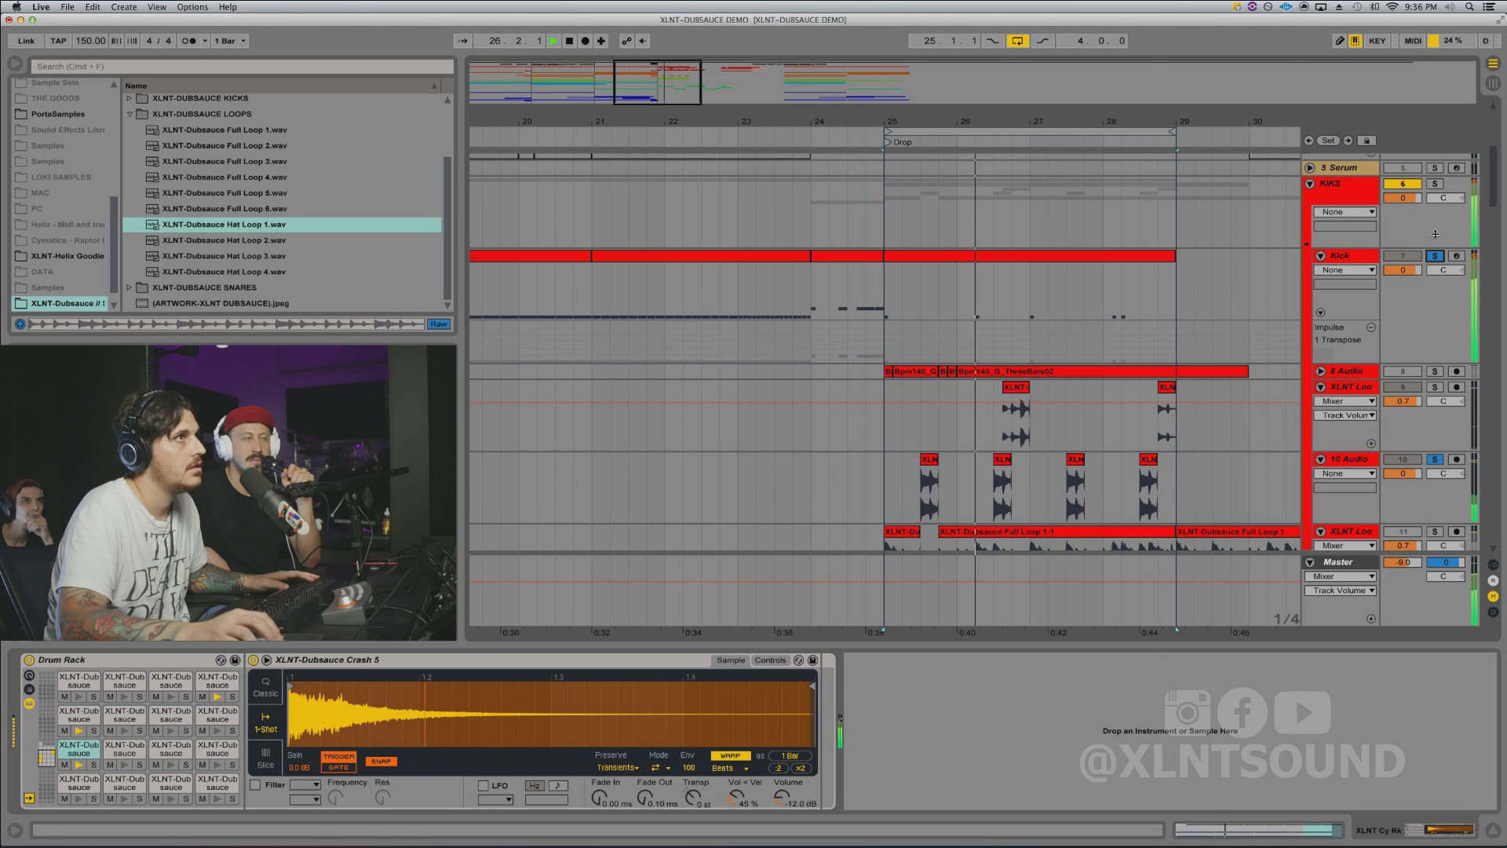
left_click(1435, 257)
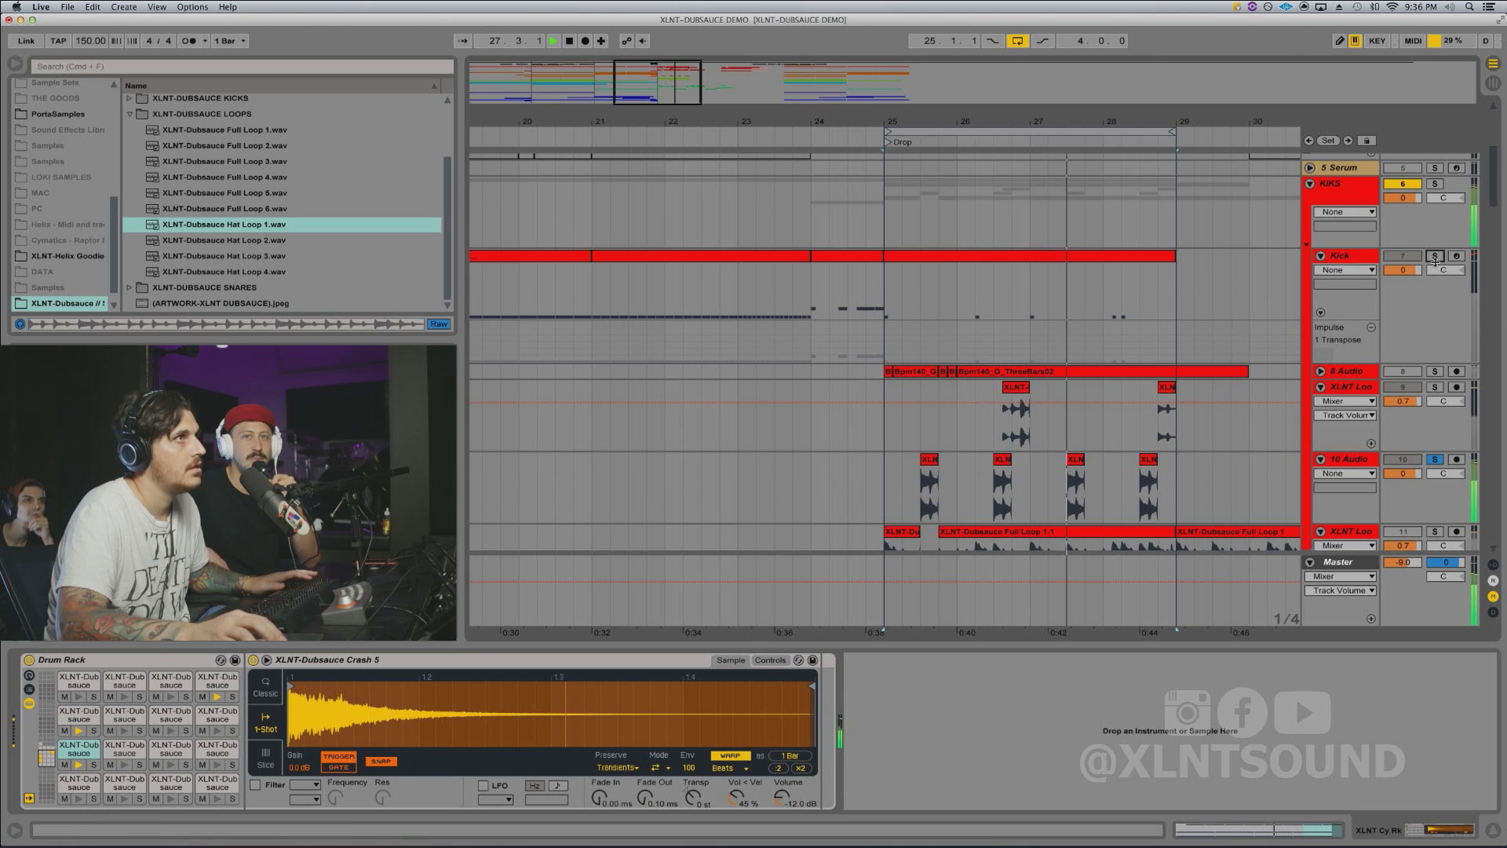
scroll(1116, 418, "down", 3)
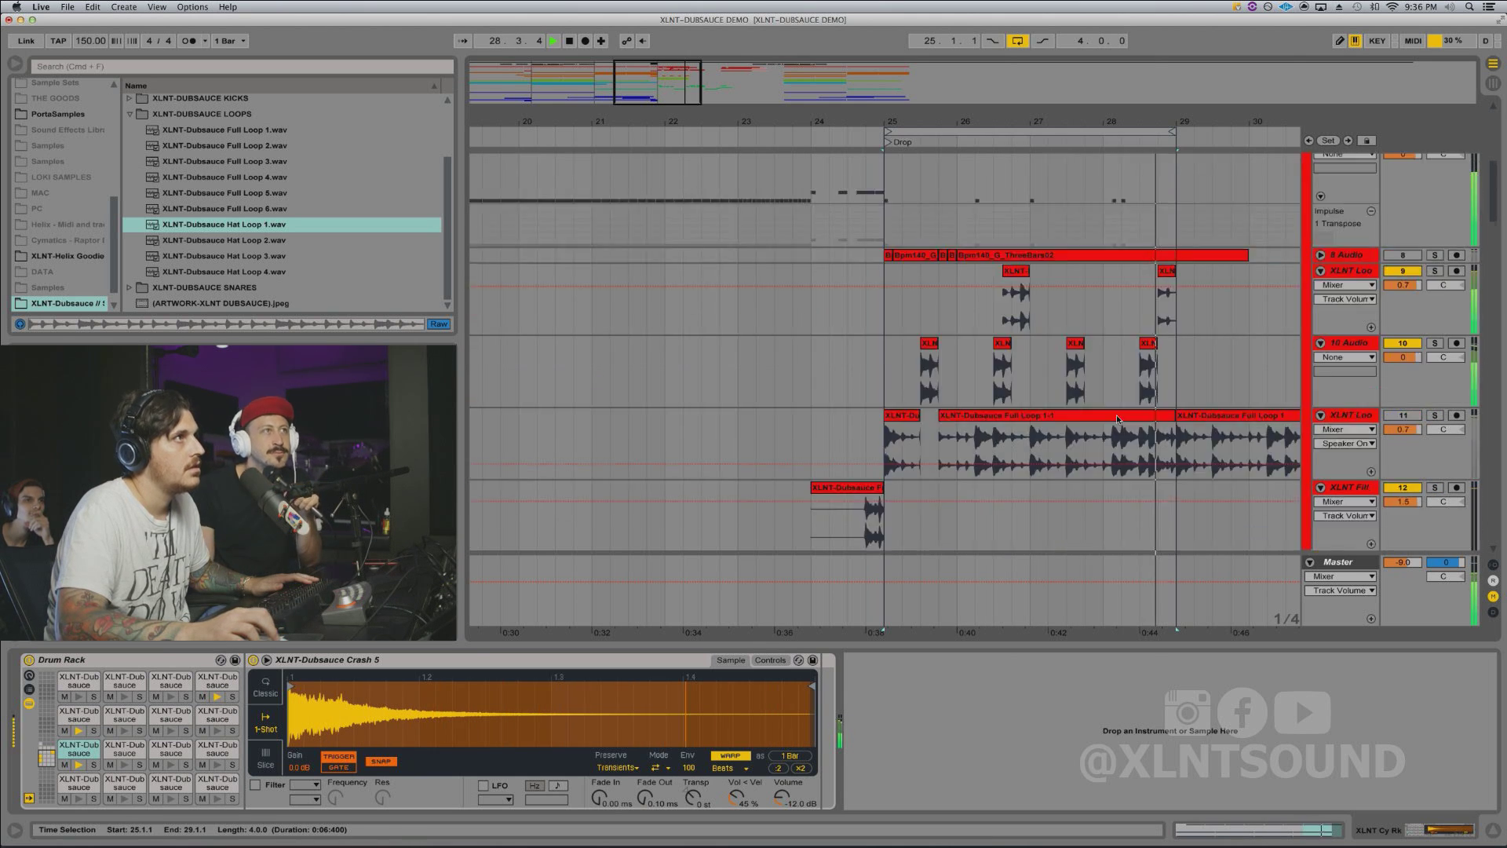
scroll(1116, 414, "down", 15)
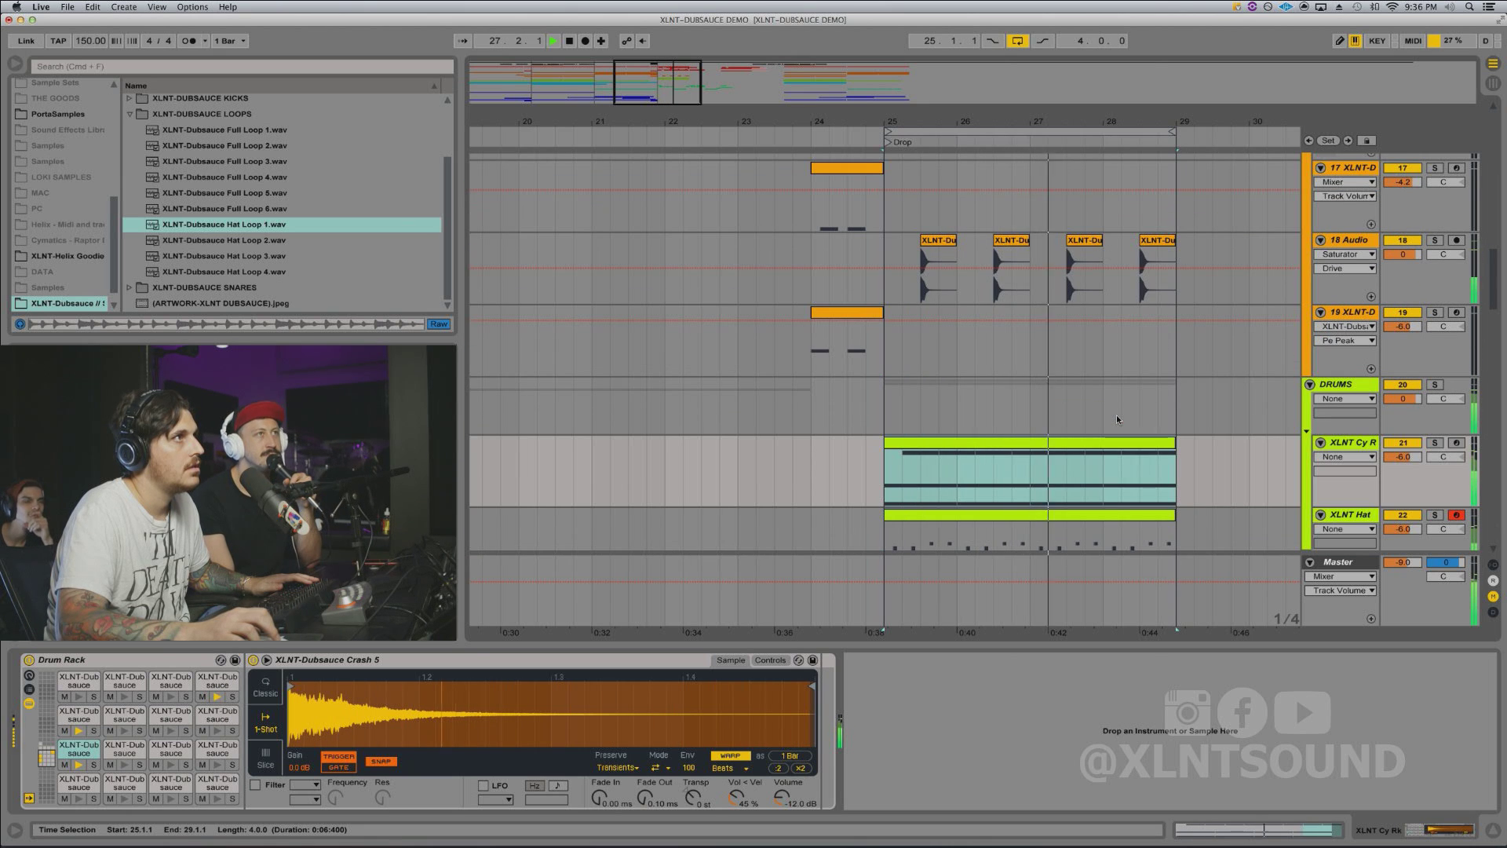
Step: Set the XLNT Hat track volume to -0.6 dB and the XLNT Cy track volume to -2.4 dB, and stop playback
scroll(1117, 418, "down", 3)
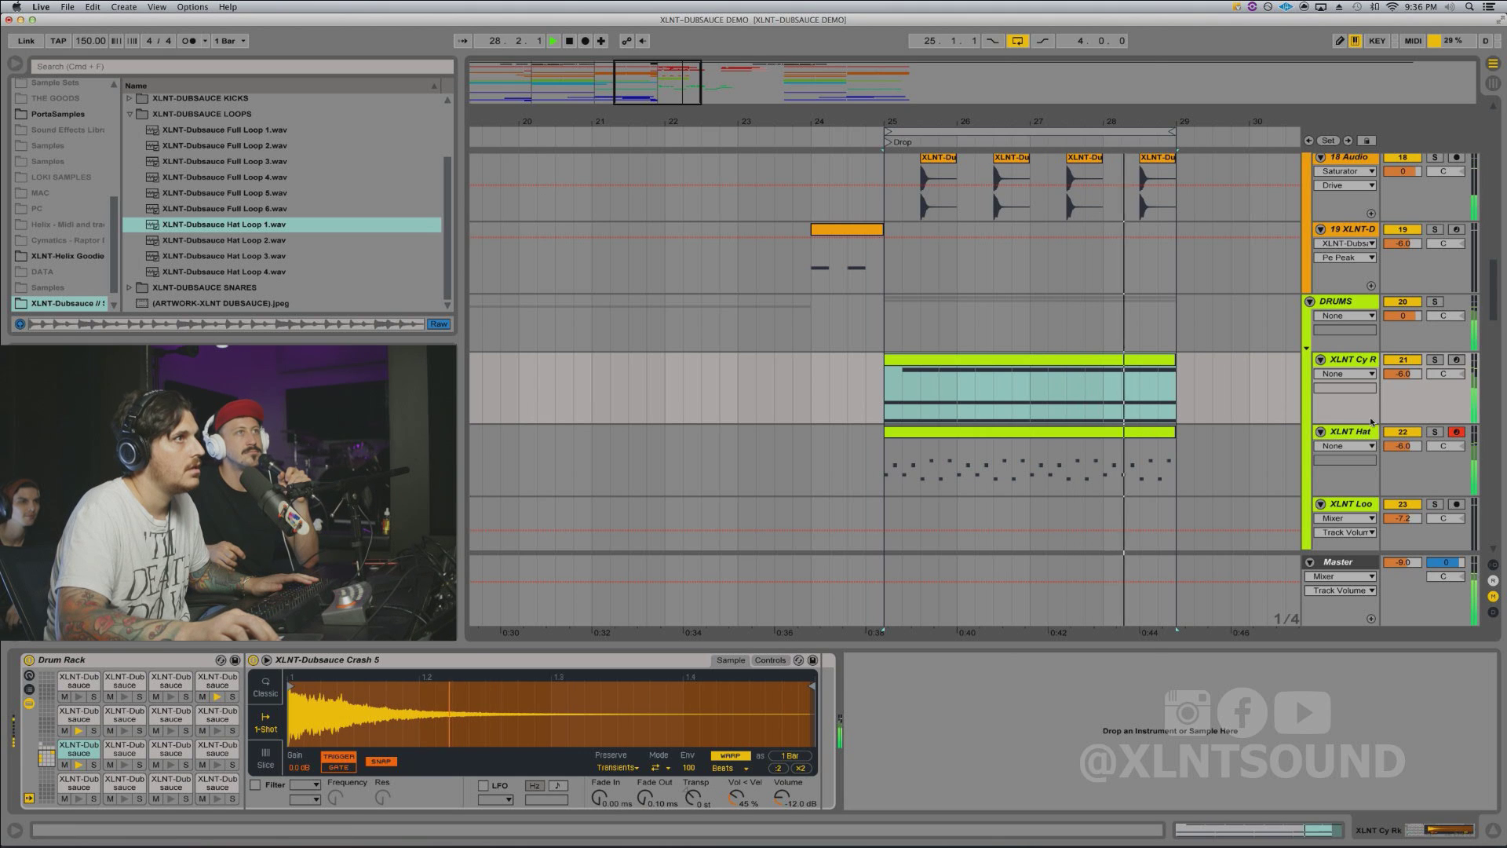
left_click_drag(1399, 448, 1399, 408)
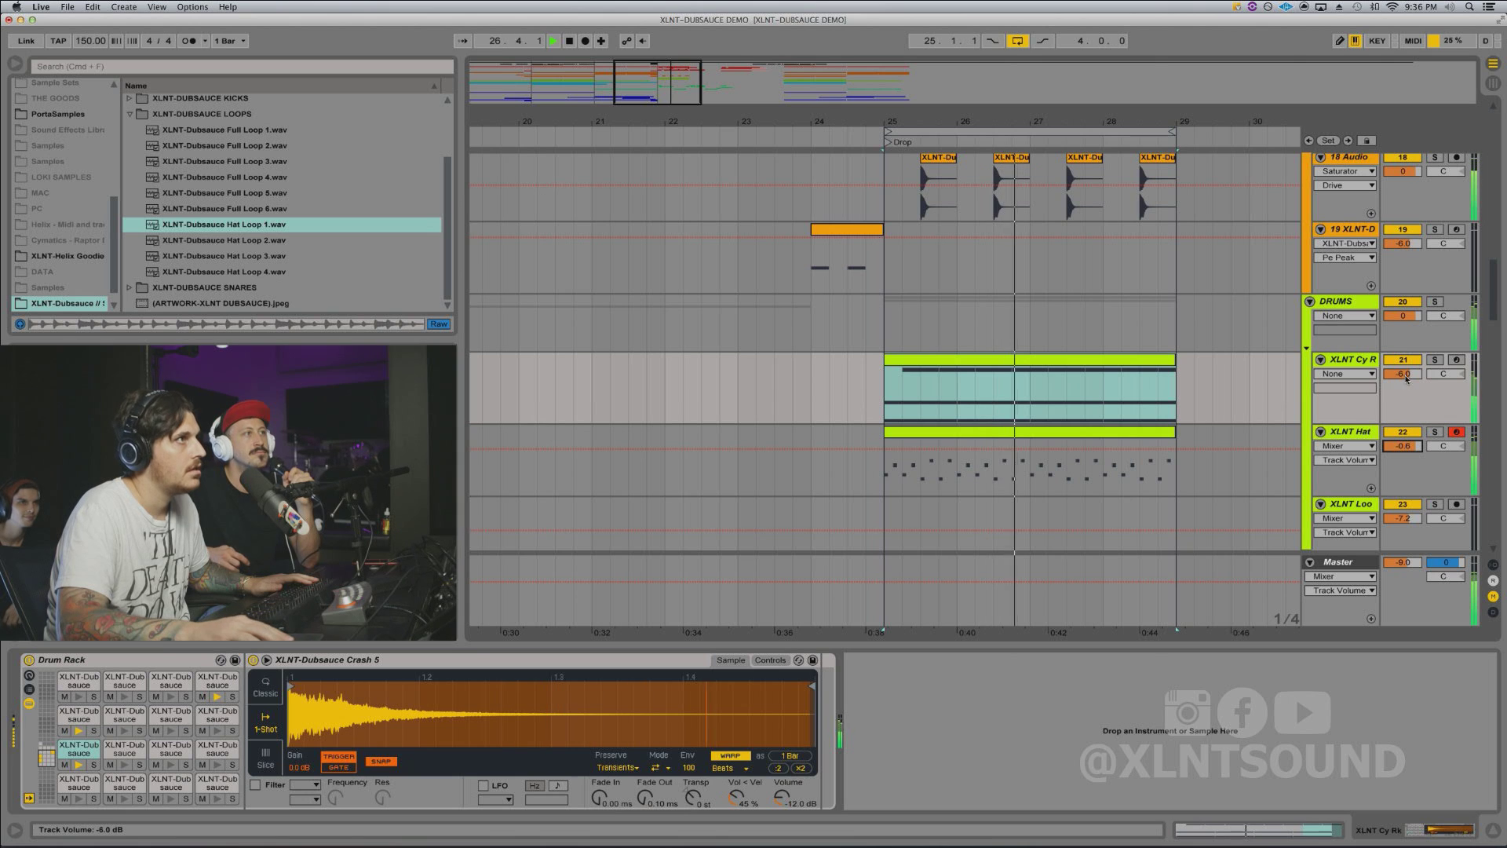
left_click_drag(1403, 373, 1402, 348)
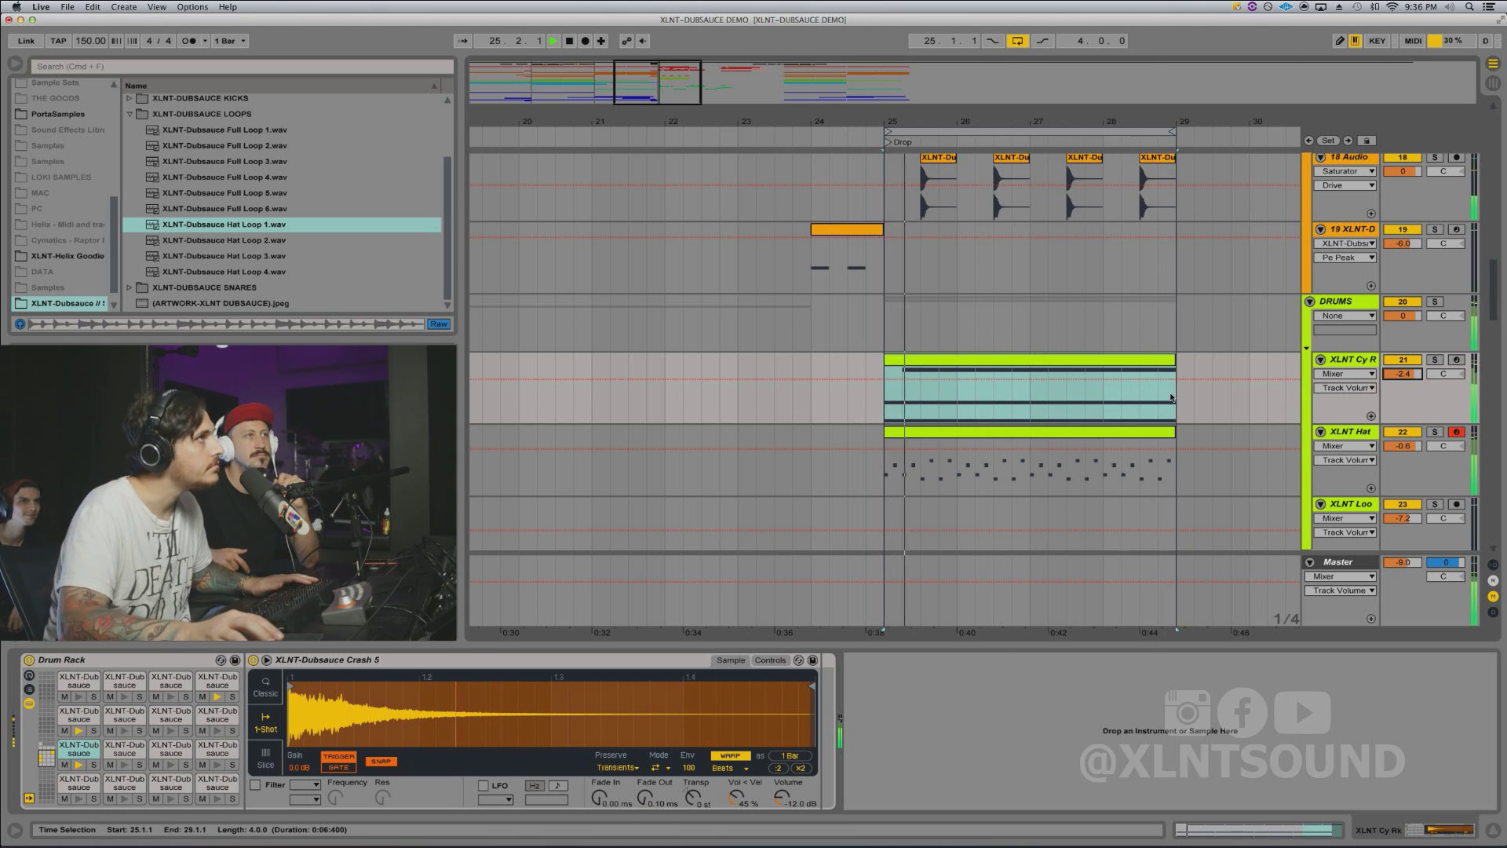
scroll(1128, 300, "up", 15)
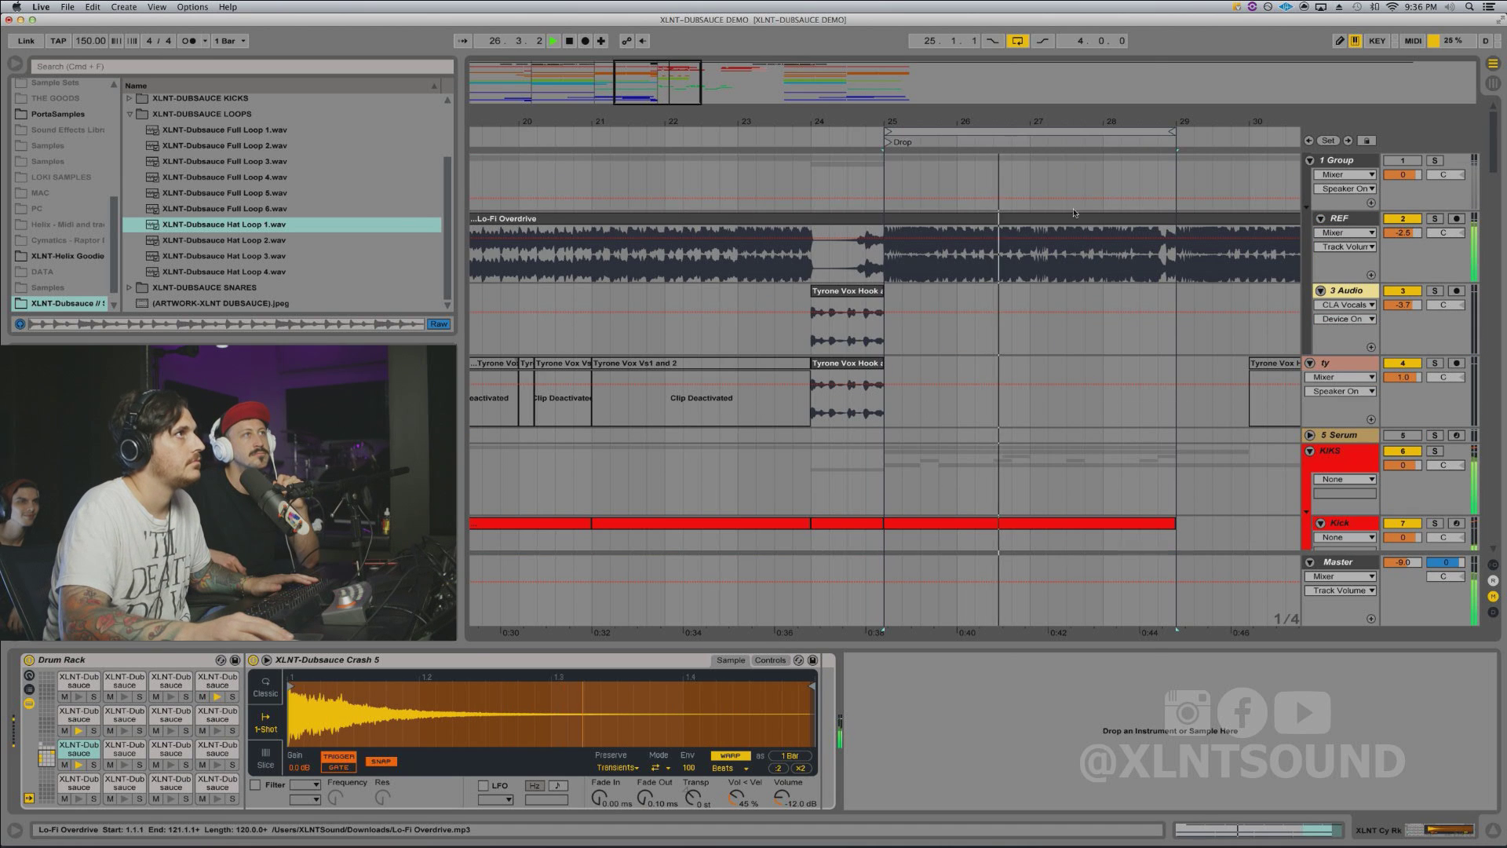
left_click_drag(1006, 126, 1011, 121)
key("space")
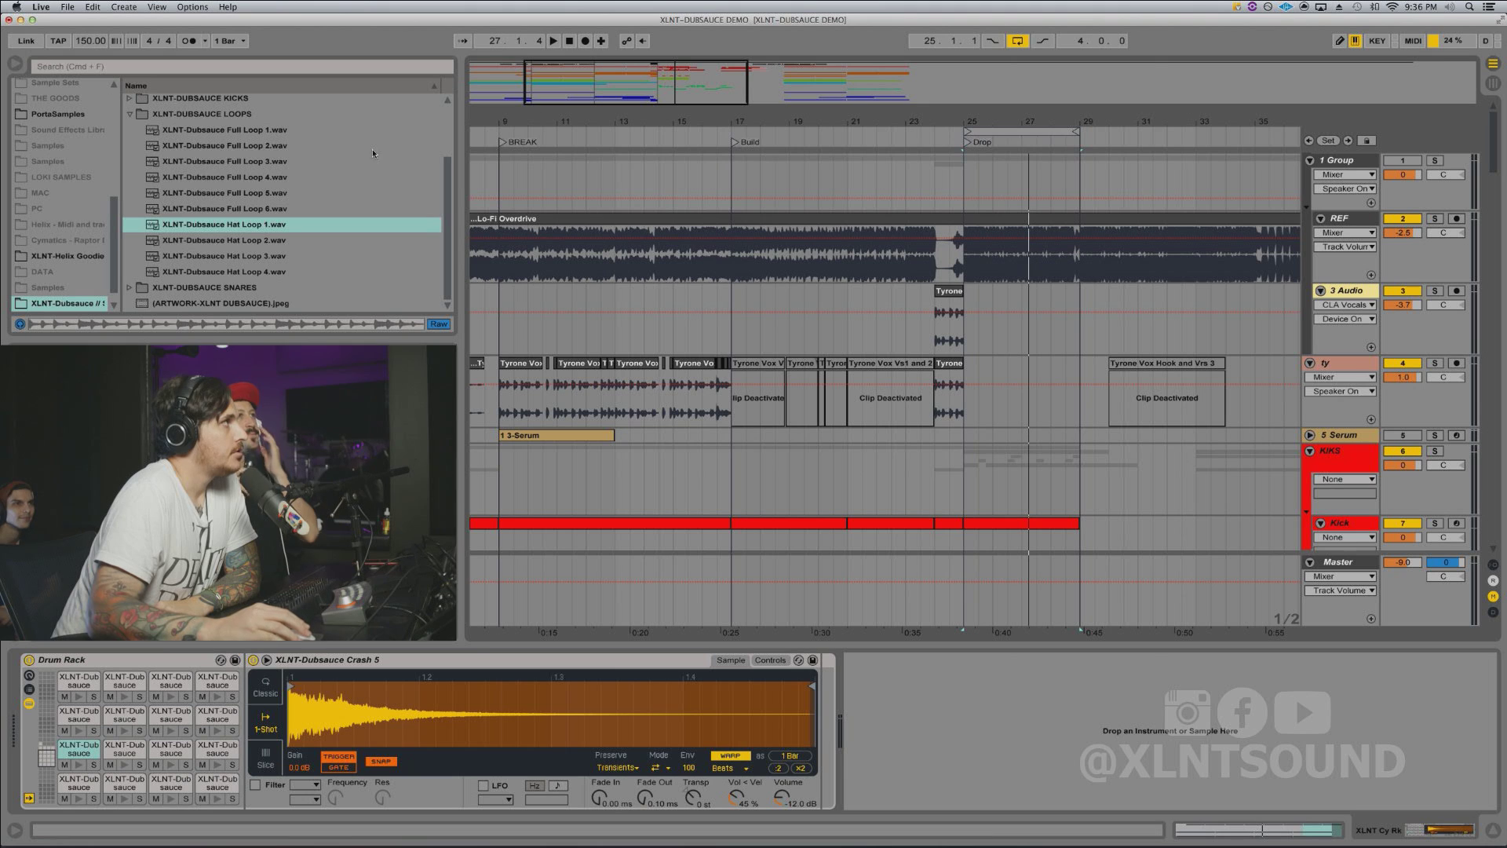
Step: Collapse the XLNT-DUBSAUCE LOOPS folder, open the *XLNT-SIGNATURE SERIES* folder and preview XLNT-Boombox Cartel 808-Alamo [ Eb ]
left_click(130, 115)
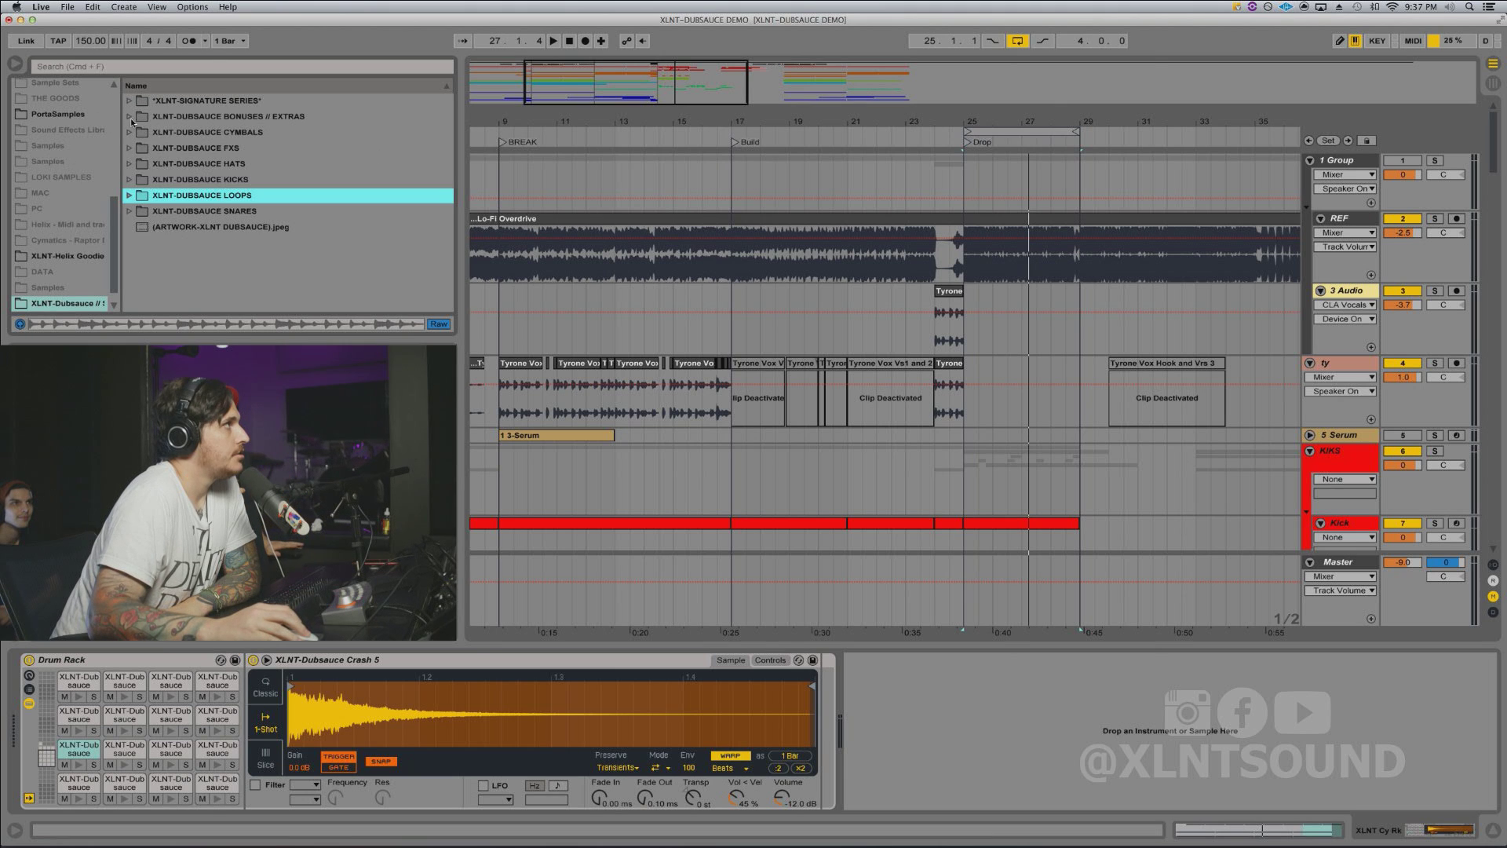
left_click(130, 102)
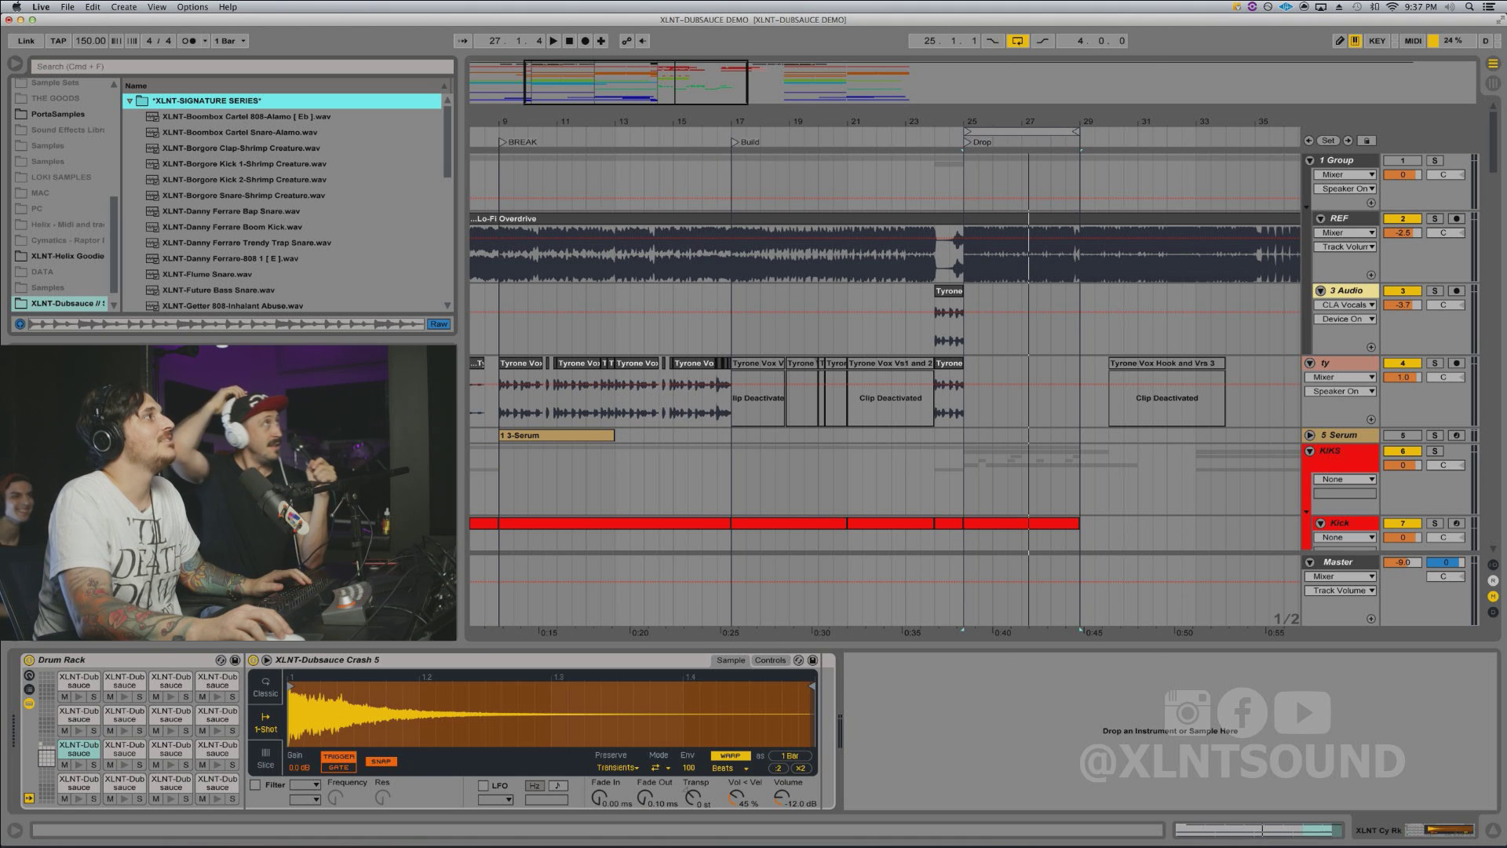
left_click(176, 117)
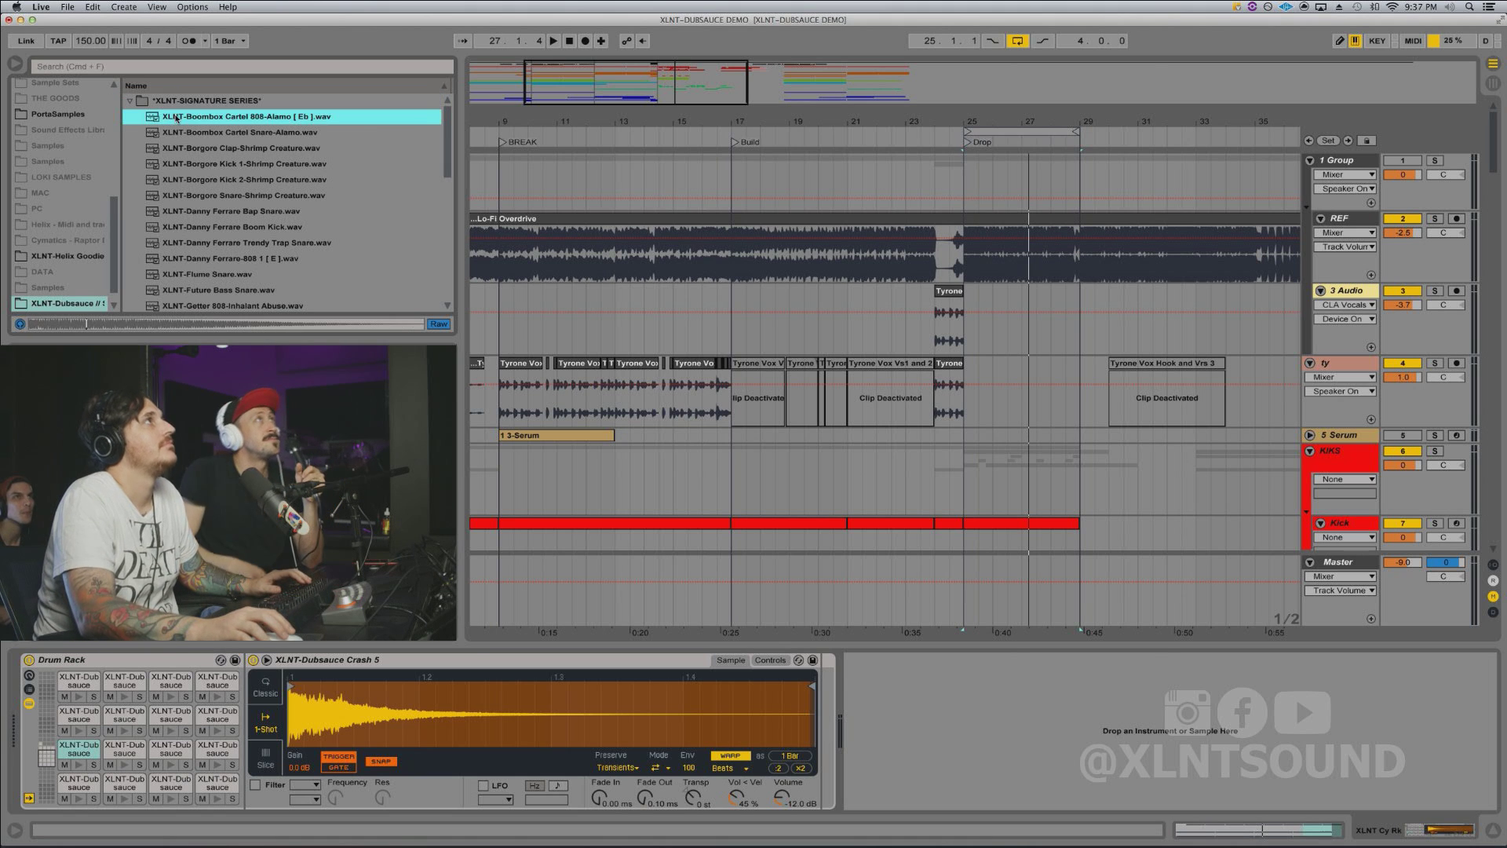